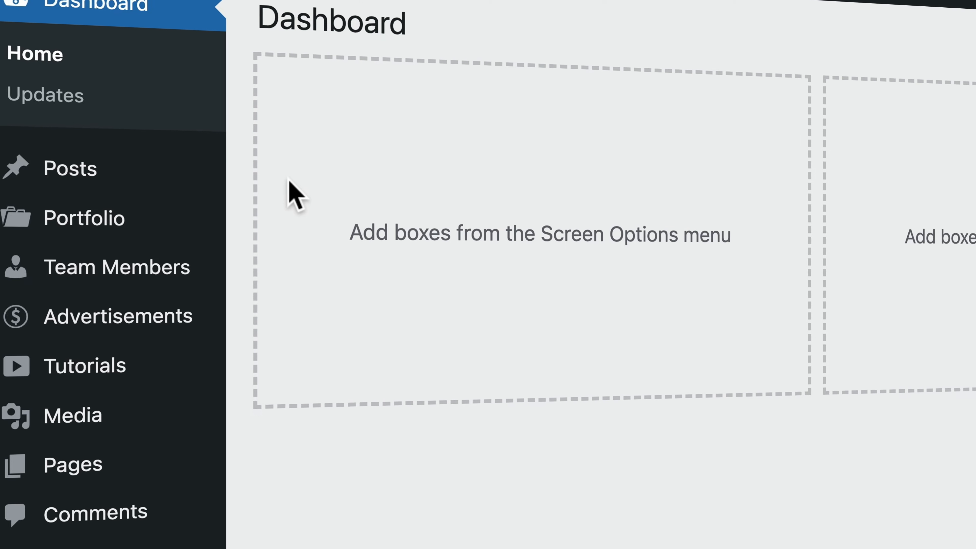
Look over the custom post types and browse the Basic, Content, Choice and Advanced field types, selecting Date Picker.
{"action": "mouse_move", "coordinate": [121, 225]}
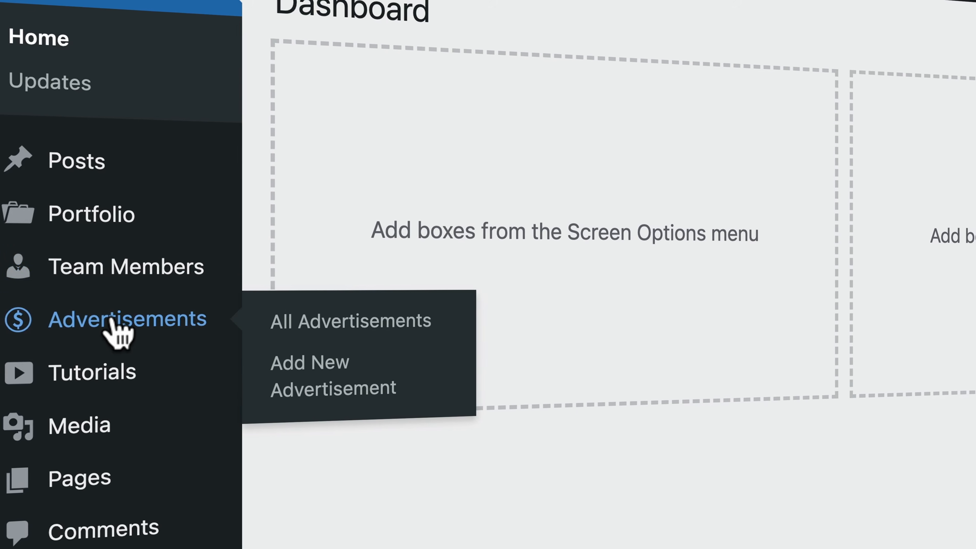
{"action": "mouse_move", "coordinate": [110, 373]}
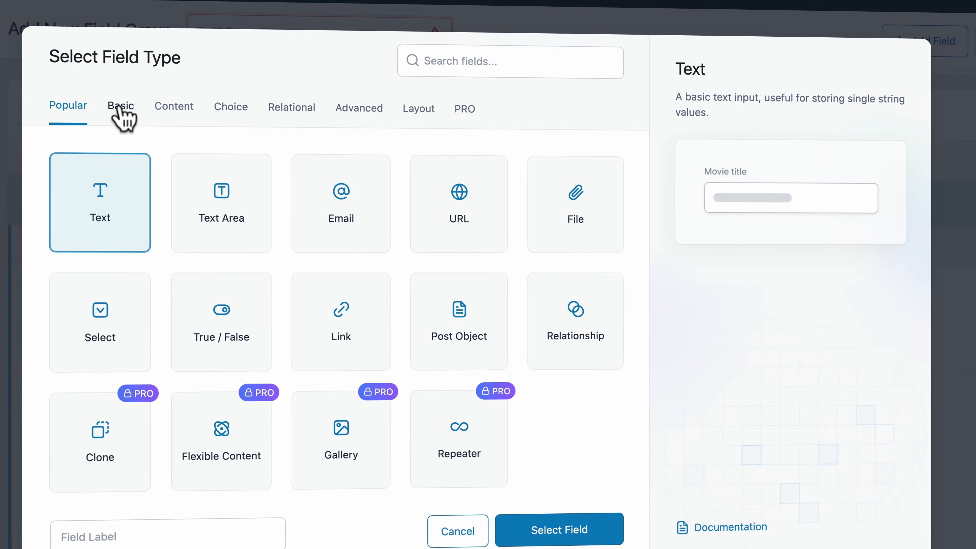
{"action": "left_click", "coordinate": [120, 105]}
{"action": "left_click", "coordinate": [176, 110]}
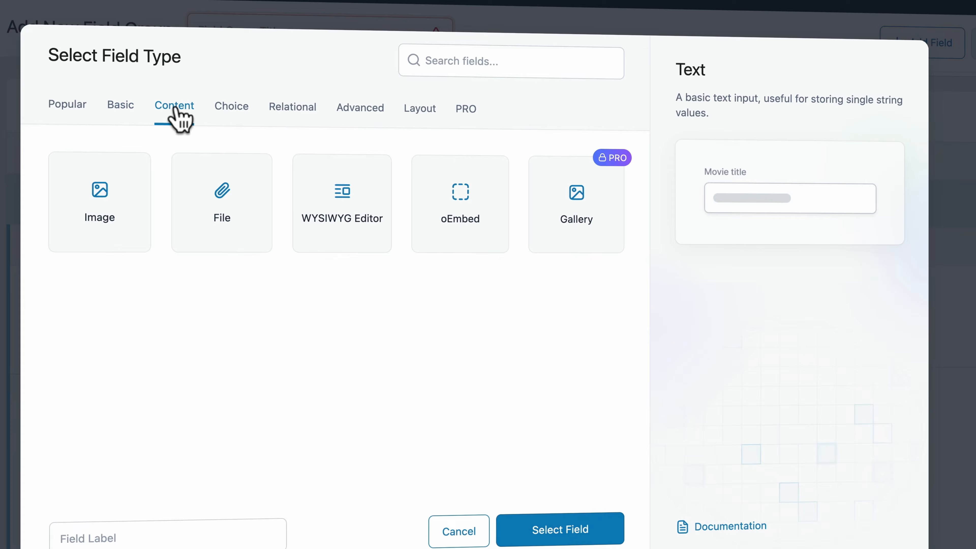
{"action": "left_click", "coordinate": [231, 108]}
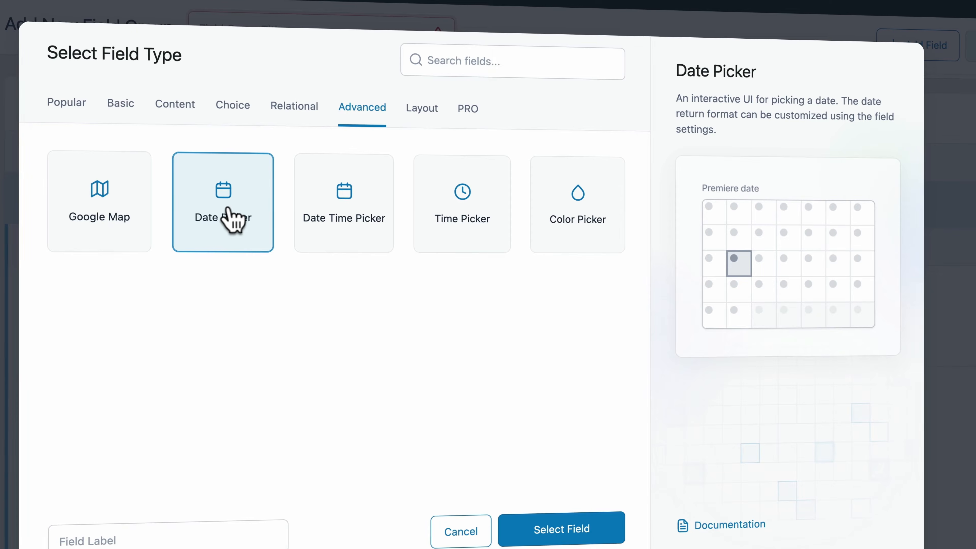
{"action": "type", "text": "e Meters"}
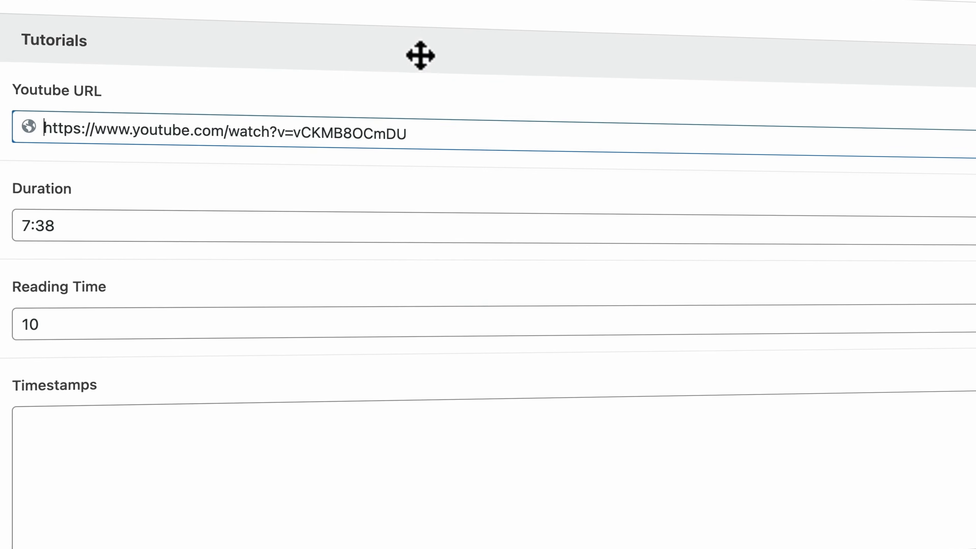
Review the tutorial's Youtube URL and Duration fields, and add Divi Theme and Photoshop to its Related items.
{"action": "left_click", "coordinate": [123, 125]}
{"action": "left_click_drag", "start_coordinate": [121, 104], "coordinate": [326, 111]}
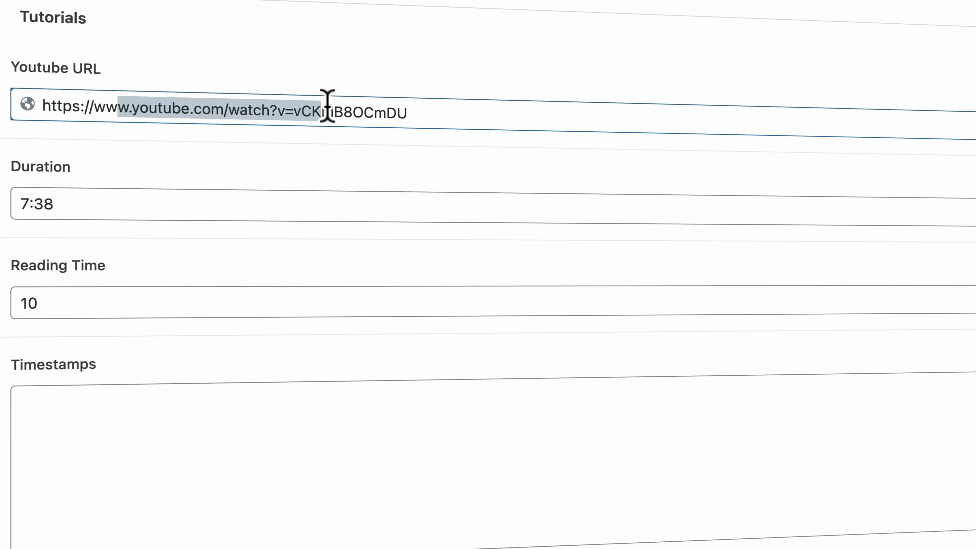
{"action": "left_click", "coordinate": [42, 212]}
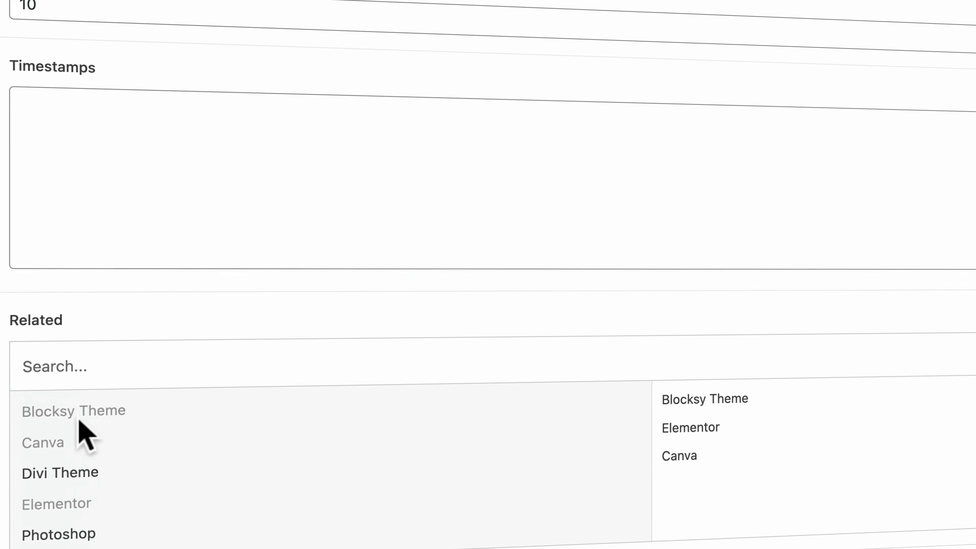
{"action": "left_click", "coordinate": [75, 469]}
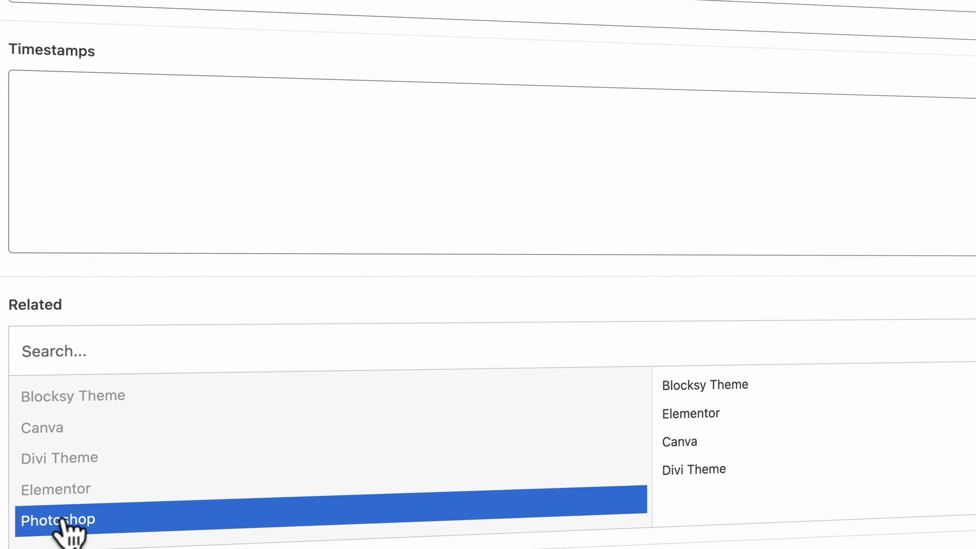
{"action": "left_click", "coordinate": [66, 524]}
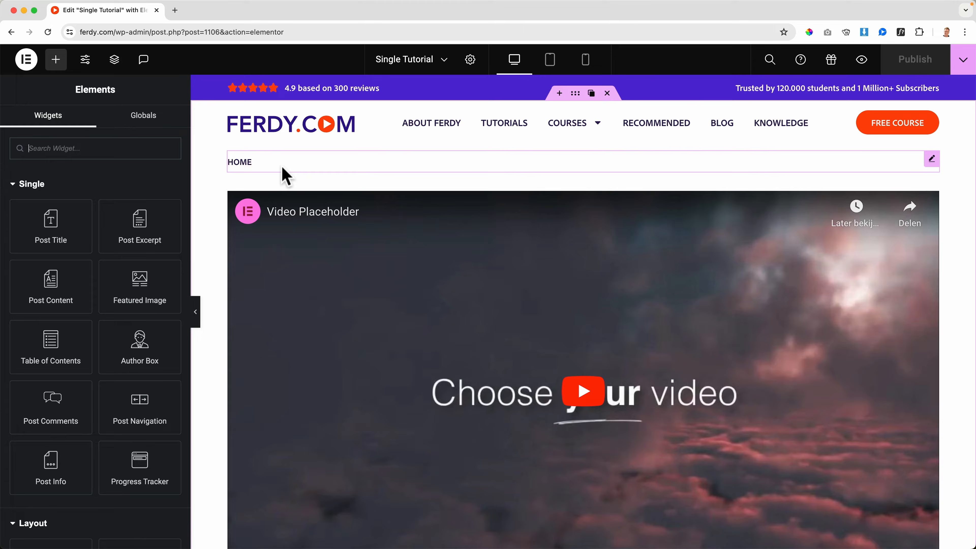
In the Post Info widget, set the After text to "Hours Watch Time" for Duration and "Minutes Reading Time" for Reading Time.
{"action": "scroll", "coordinate": [279, 174], "scroll_direction": "down", "scroll_amount": 5}
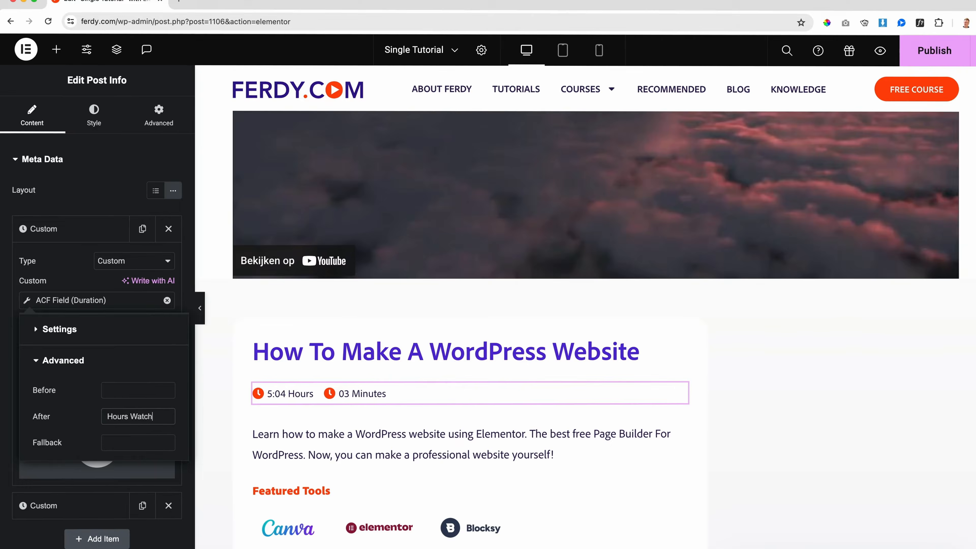
{"action": "type", "text": "Time"}
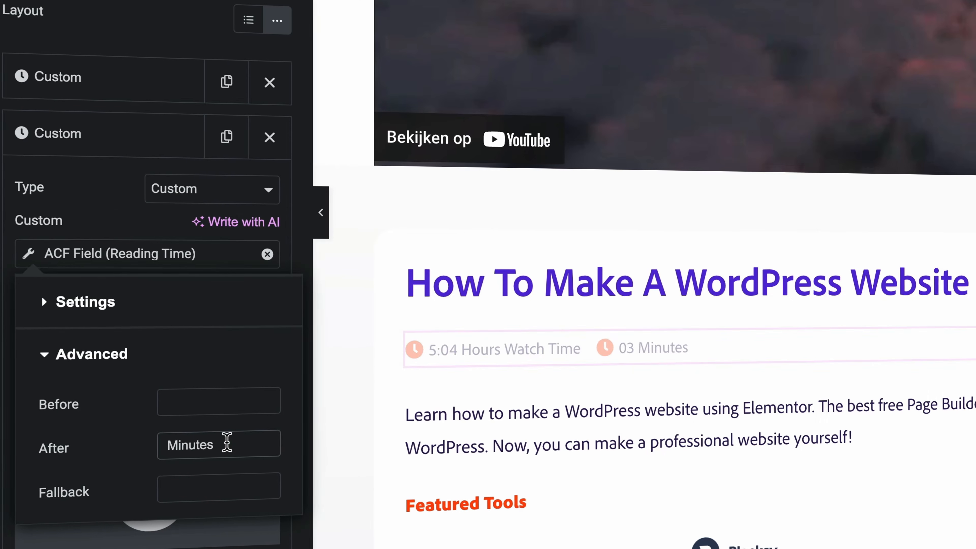
{"action": "type", "text": "Reading Time"}
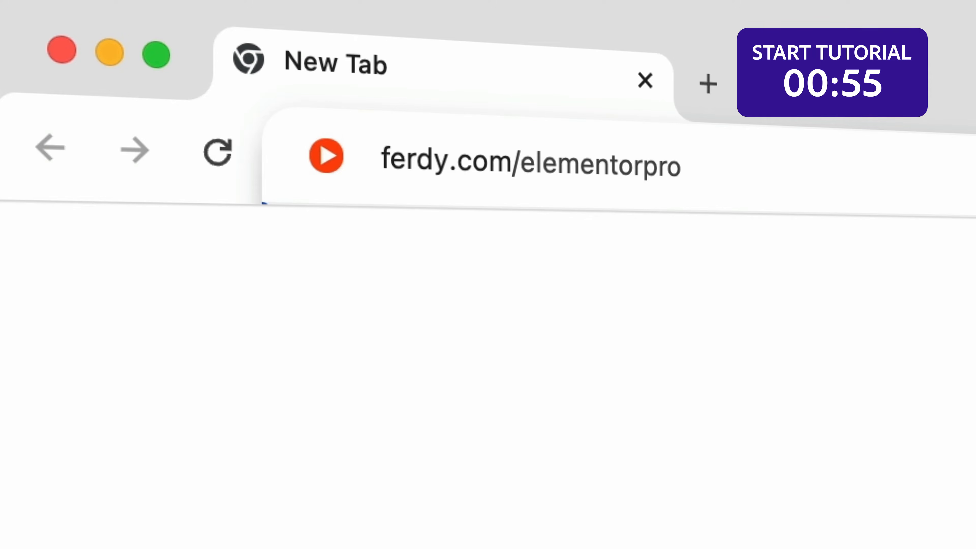
Open ferdy.com/elementorpro and look through the Elementor Pro tutorial page, including its text, featured tools and videos.
{"action": "key", "text": "Return"}
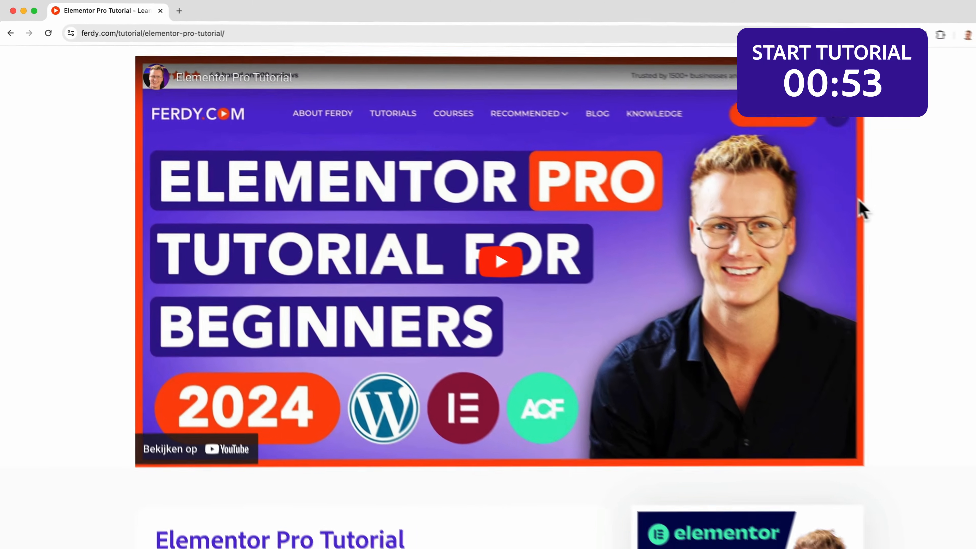
{"action": "scroll", "coordinate": [839, 202], "scroll_direction": "down", "scroll_amount": 3}
{"action": "scroll", "coordinate": [839, 202], "scroll_direction": "down", "scroll_amount": 10}
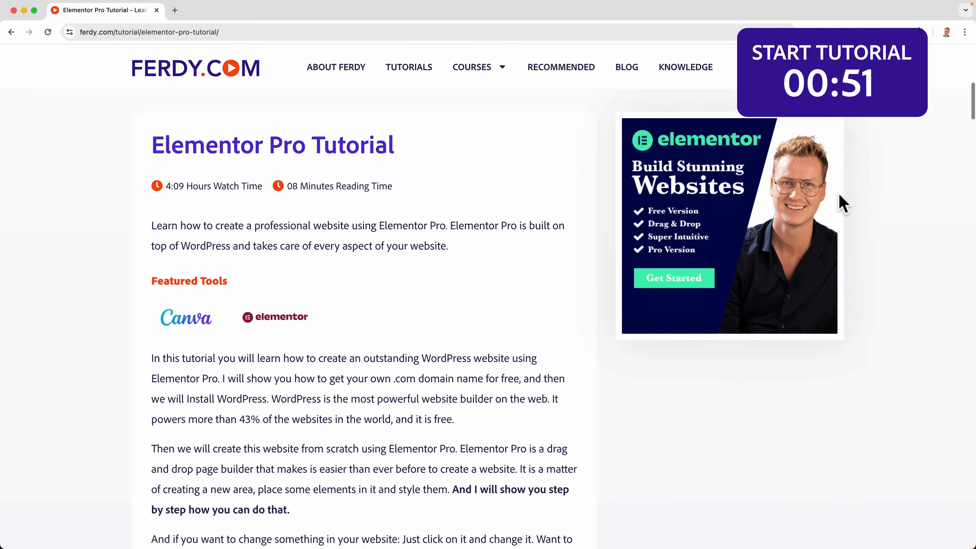
{"action": "scroll", "coordinate": [840, 196], "scroll_direction": "down", "scroll_amount": 10}
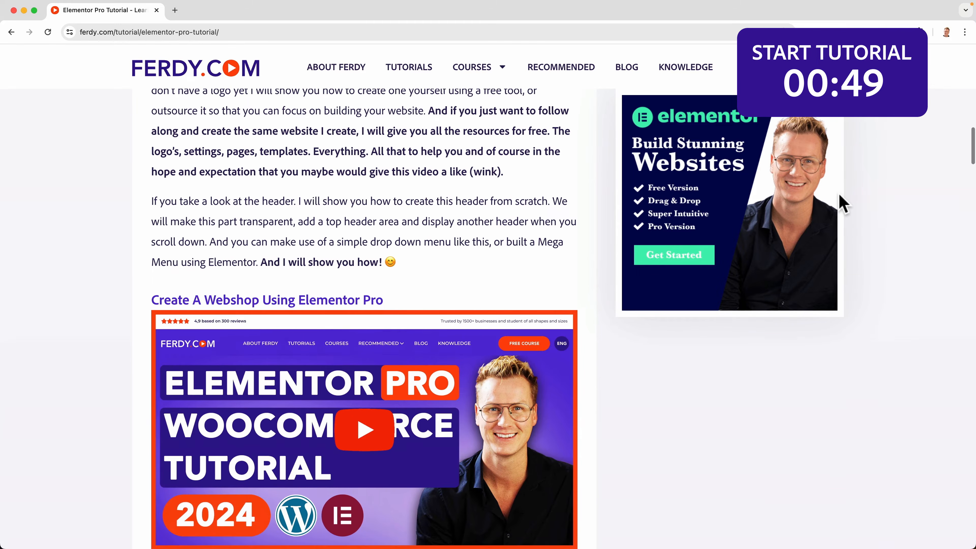
{"action": "scroll", "coordinate": [841, 204], "scroll_direction": "down", "scroll_amount": 10}
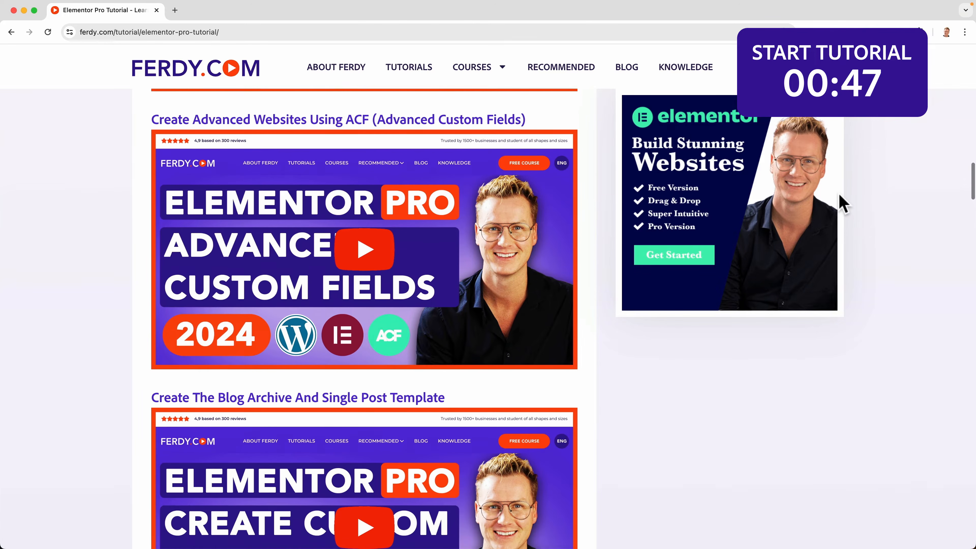
{"action": "scroll", "coordinate": [841, 200], "scroll_direction": "down", "scroll_amount": 10}
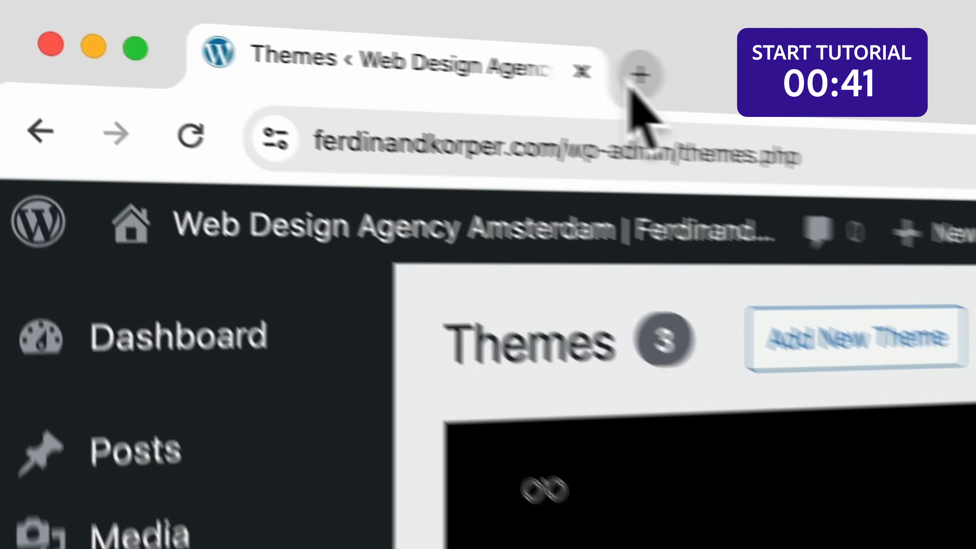
Open ferdy.com/elementor in a new browser tab and compare the Elementor plugin pricing plans and their features.
{"action": "left_click", "coordinate": [636, 79]}
{"action": "type", "text": "ferdy"}
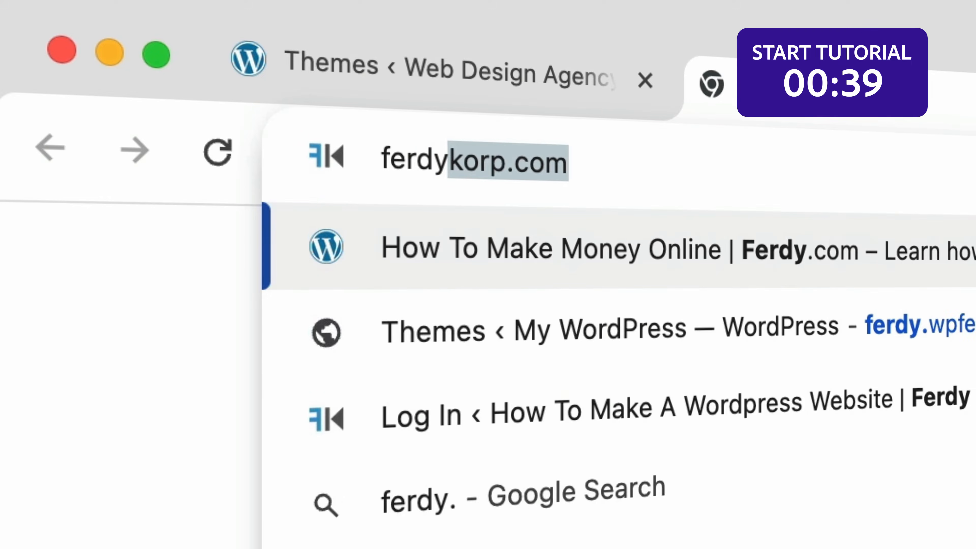
{"action": "type", "text": ".com/elementor"}
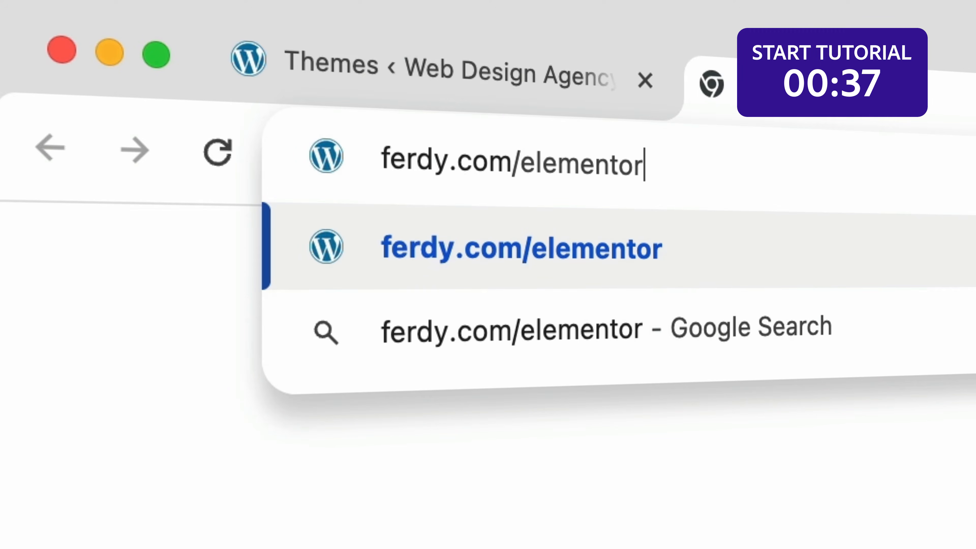
{"action": "key", "text": "Return"}
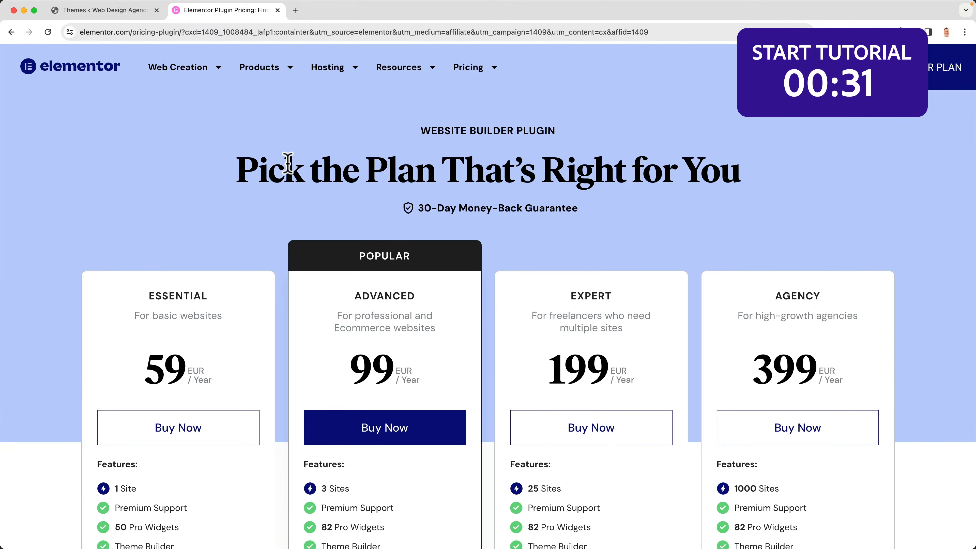
{"action": "scroll", "coordinate": [288, 164], "scroll_direction": "down", "scroll_amount": 4}
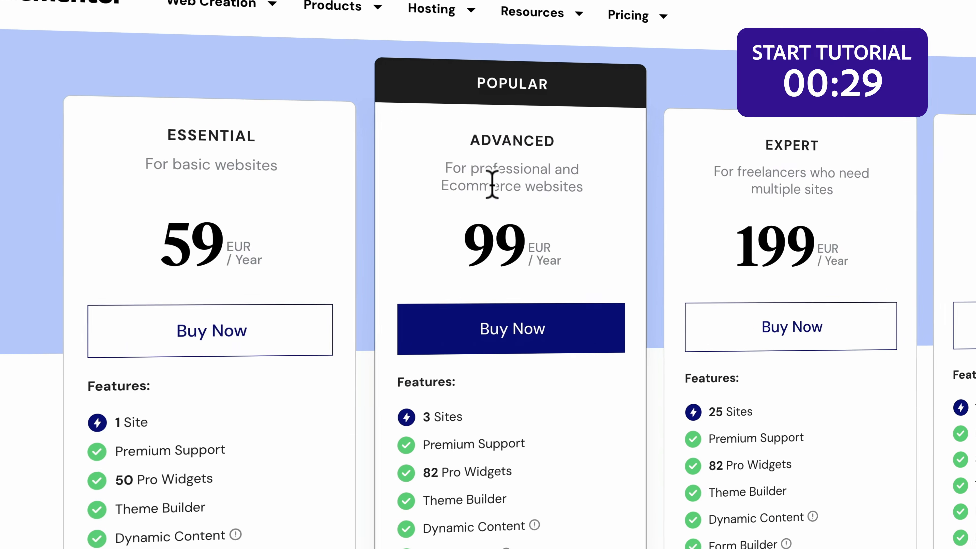
{"action": "scroll", "coordinate": [403, 188], "scroll_direction": "down", "scroll_amount": 2}
{"action": "scroll", "coordinate": [402, 188], "scroll_direction": "up", "scroll_amount": 1}
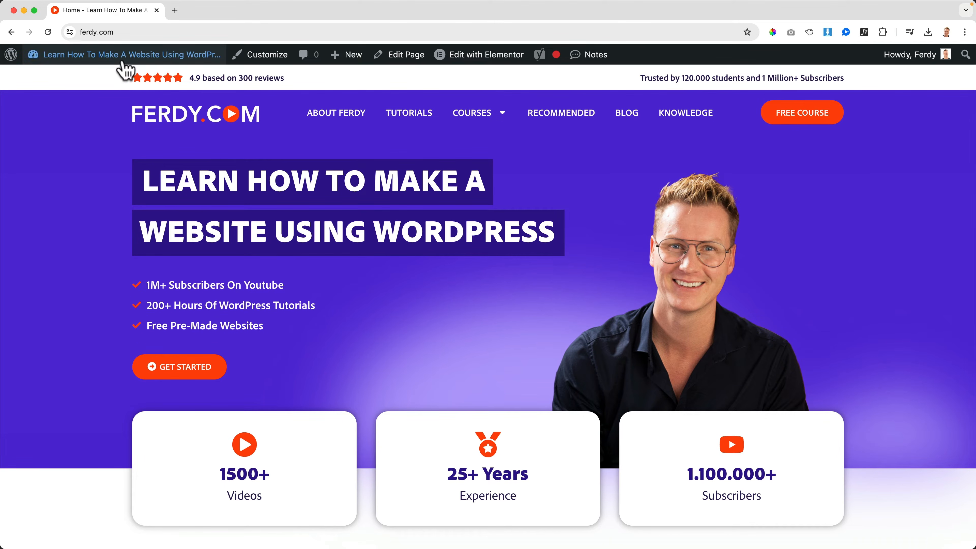
In the WordPress dashboard, look over the standard content types and view the lists of all pages and all posts.
{"action": "mouse_move", "coordinate": [111, 57]}
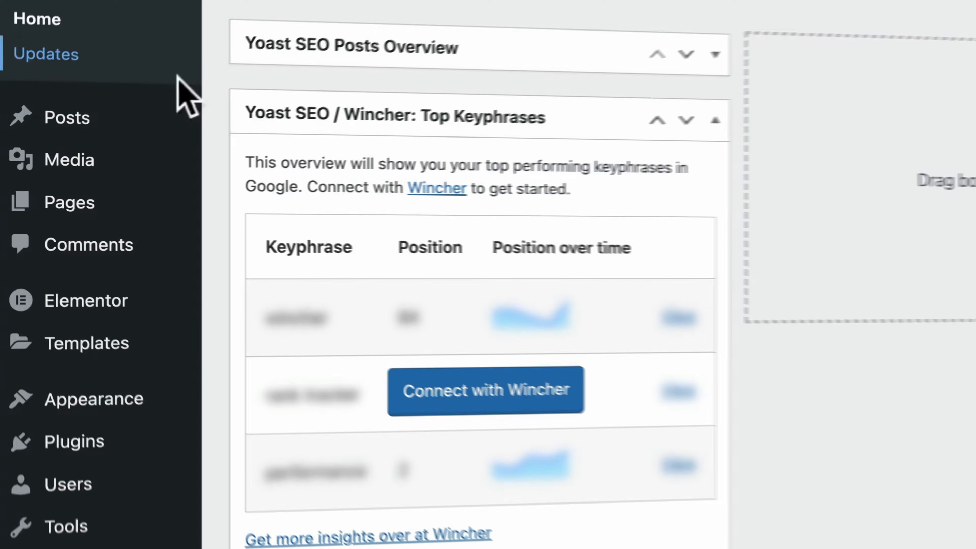
{"action": "mouse_move", "coordinate": [40, 161]}
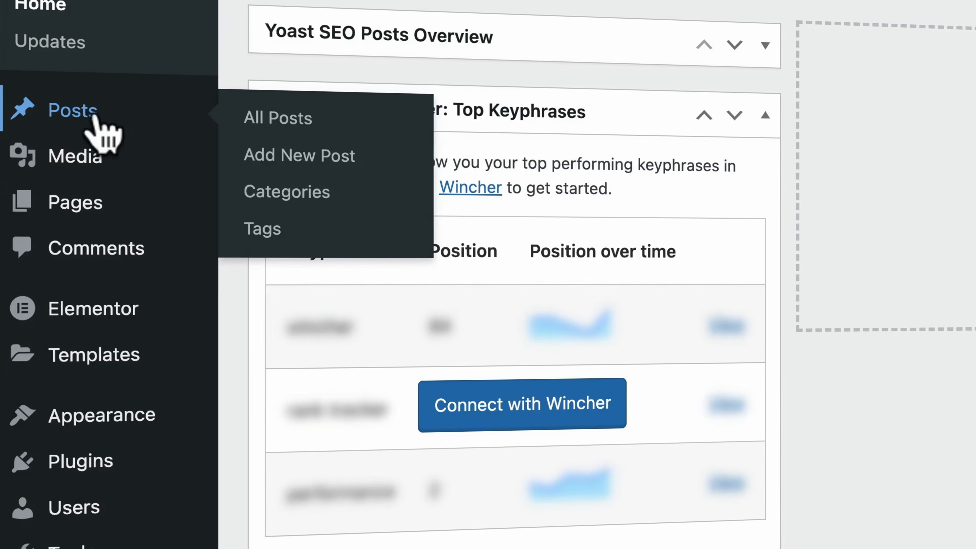
{"action": "mouse_move", "coordinate": [76, 154]}
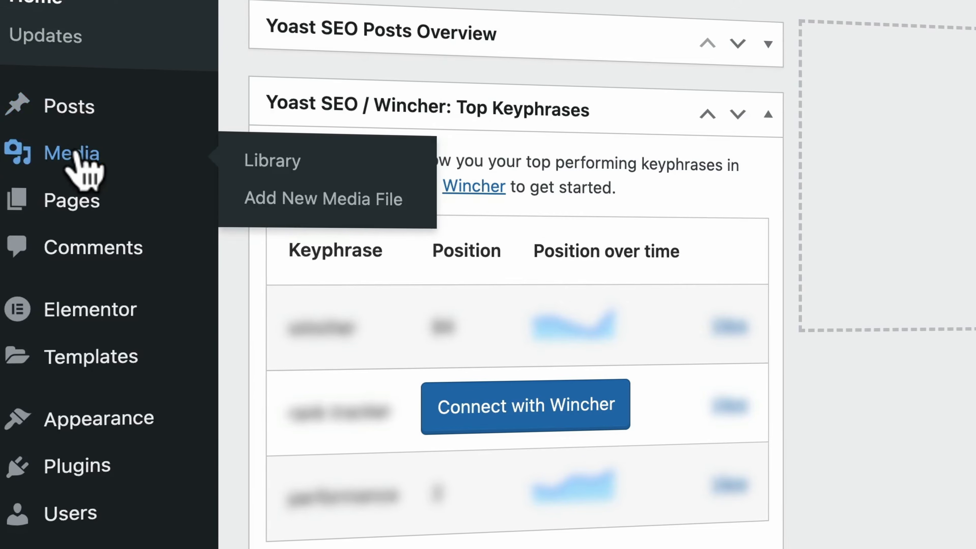
{"action": "mouse_move", "coordinate": [73, 202]}
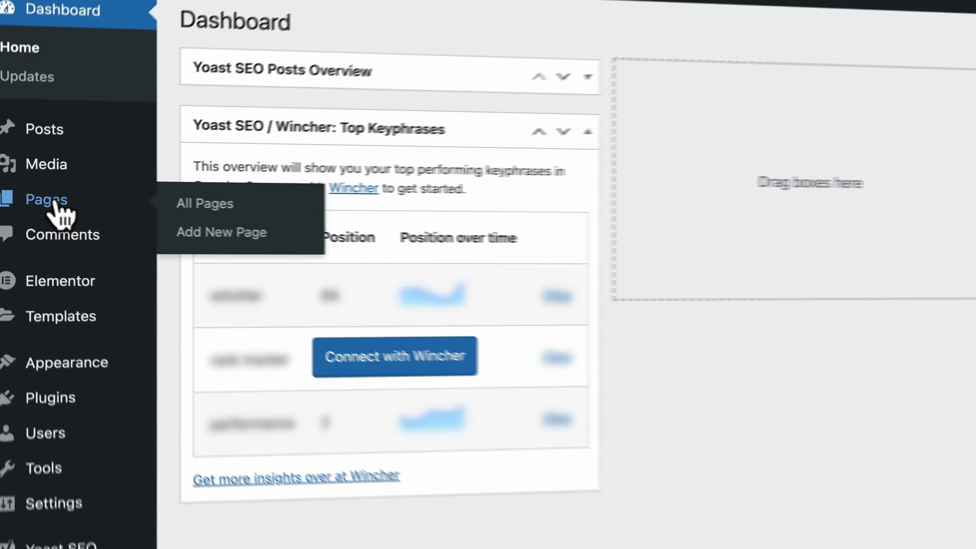
{"action": "left_click", "coordinate": [69, 200]}
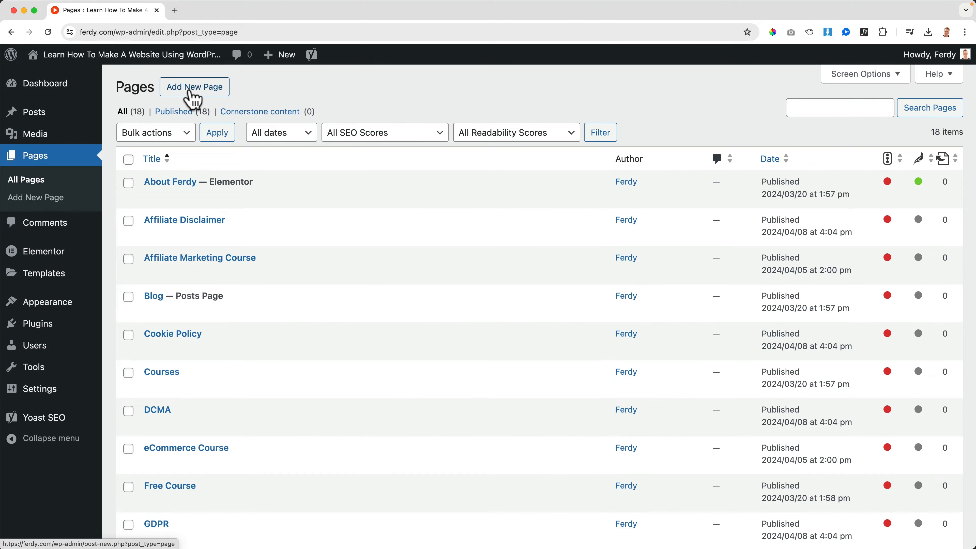
{"action": "left_click", "coordinate": [37, 116]}
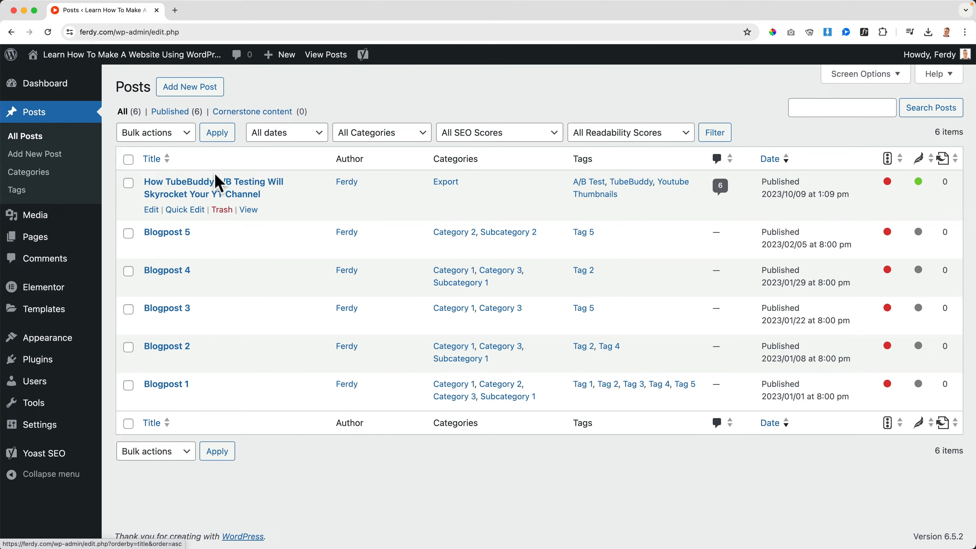
Visit the live site's Blog page, look over the posts and open the TubeBuddy A/B testing post.
{"action": "mouse_move", "coordinate": [122, 63]}
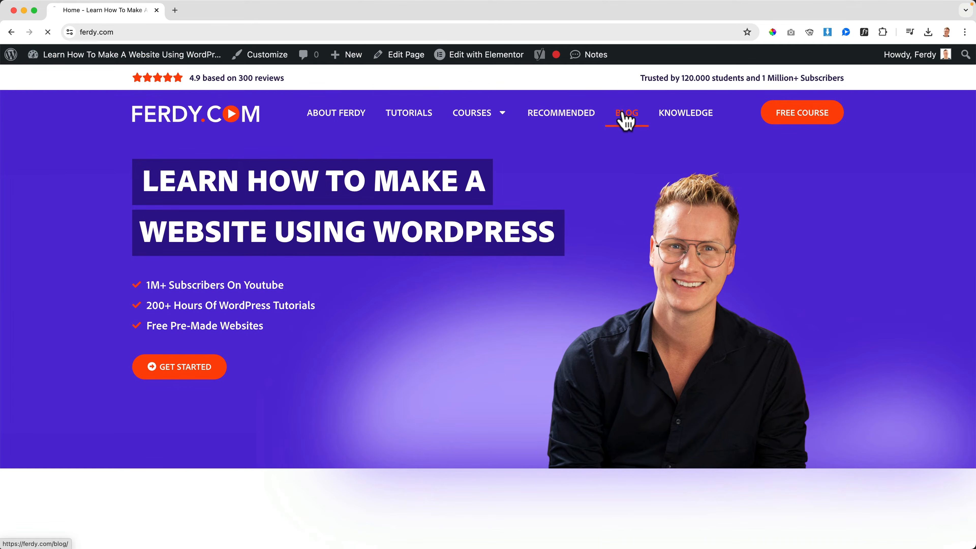
{"action": "scroll", "coordinate": [408, 269], "scroll_direction": "down", "scroll_amount": 8}
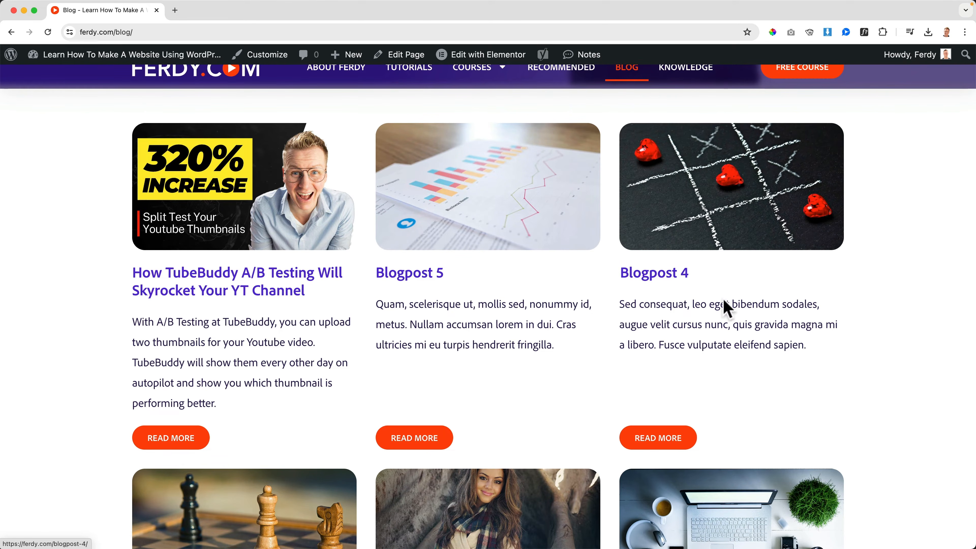
{"action": "scroll", "coordinate": [668, 327], "scroll_direction": "down", "scroll_amount": 3}
{"action": "scroll", "coordinate": [201, 309], "scroll_direction": "up", "scroll_amount": 4}
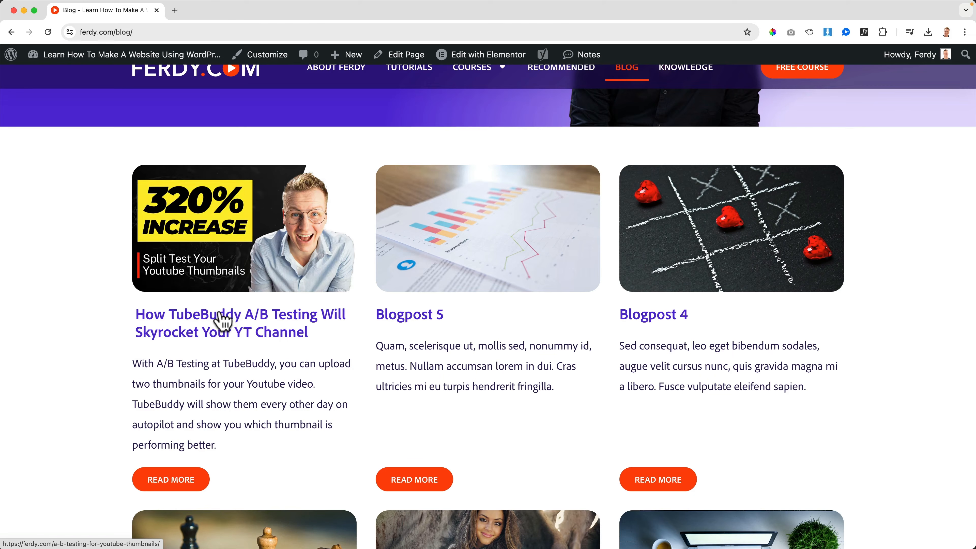
{"action": "scroll", "coordinate": [204, 438], "scroll_direction": "up", "scroll_amount": 1}
{"action": "scroll", "coordinate": [191, 488], "scroll_direction": "down", "scroll_amount": 1}
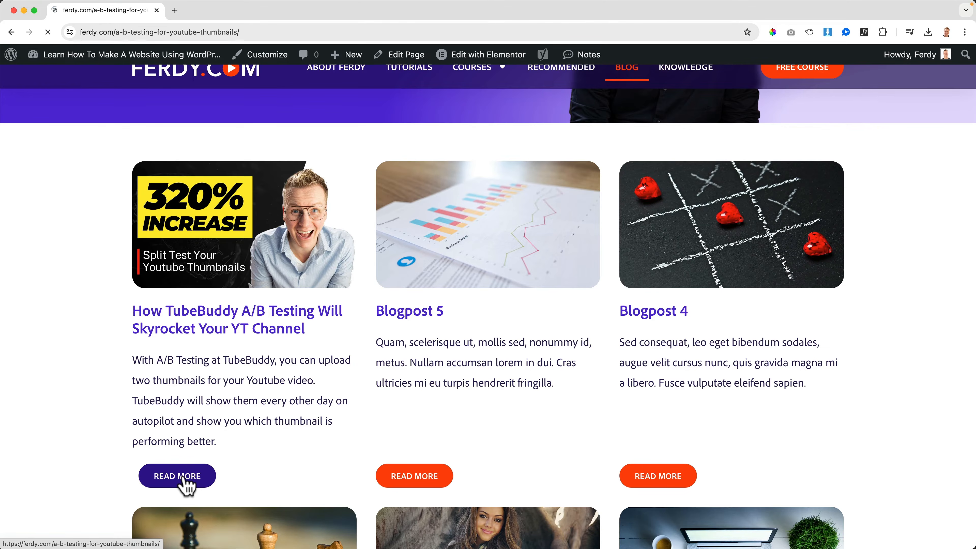
Examine the TubeBuddy A/B testing post's layout, including its featured image, post info, body text and sidebar.
{"action": "scroll", "coordinate": [115, 307], "scroll_direction": "down", "scroll_amount": 5}
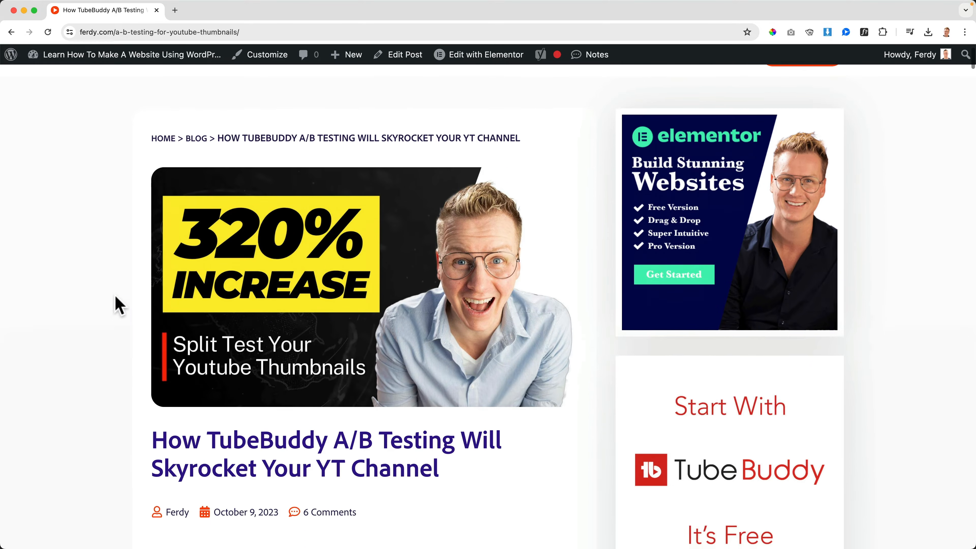
{"action": "scroll", "coordinate": [119, 306], "scroll_direction": "down", "scroll_amount": 10}
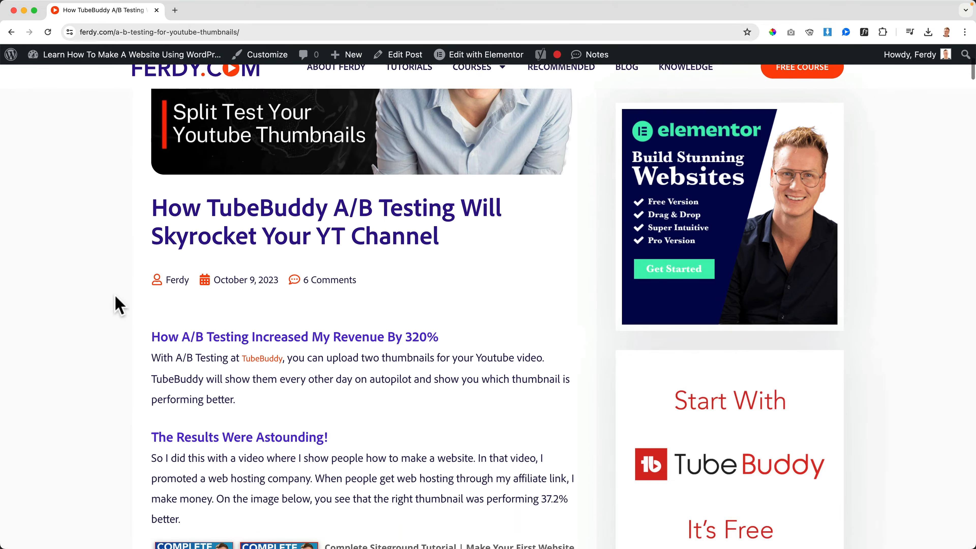
{"action": "scroll", "coordinate": [120, 305], "scroll_direction": "down", "scroll_amount": 20}
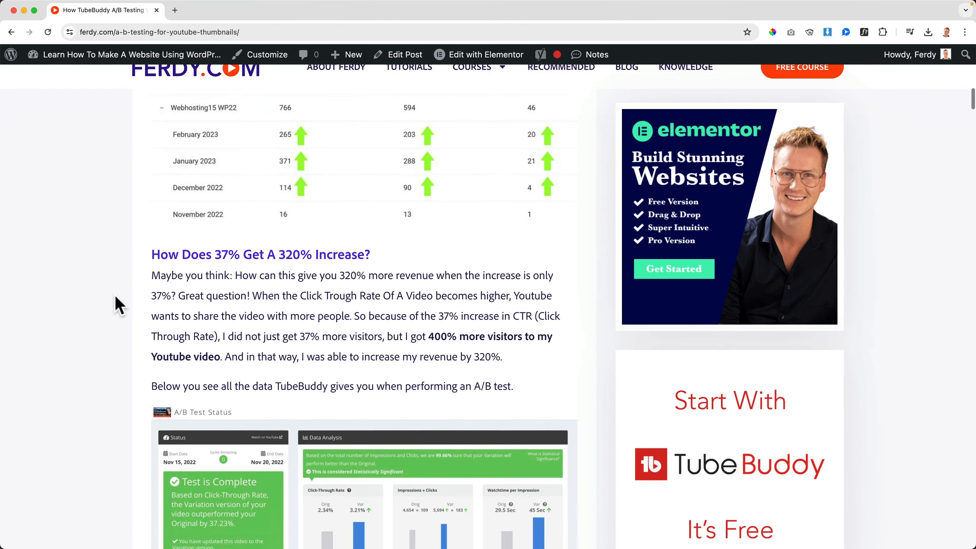
Look through the rest of the TubeBuddy post, including its sections, comments, author box and More Blog Posts, and return to its beginning.
{"action": "scroll", "coordinate": [117, 304], "scroll_direction": "down", "scroll_amount": 20}
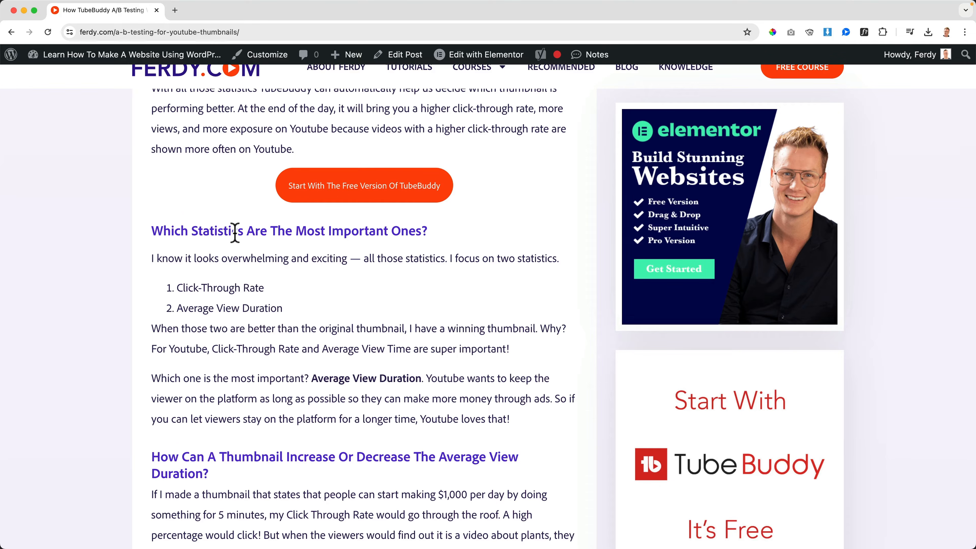
{"action": "scroll", "coordinate": [235, 233], "scroll_direction": "down", "scroll_amount": 20}
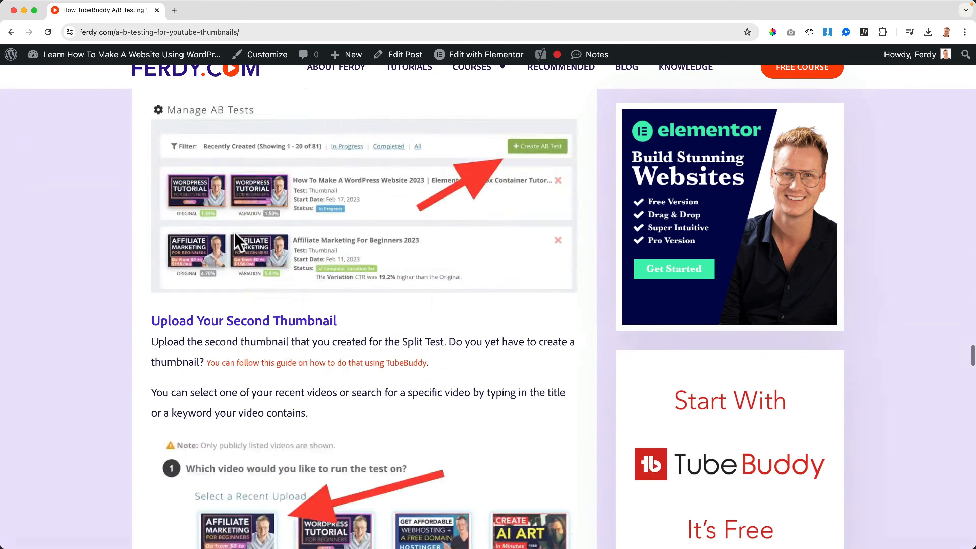
{"action": "scroll", "coordinate": [235, 238], "scroll_direction": "down", "scroll_amount": 20}
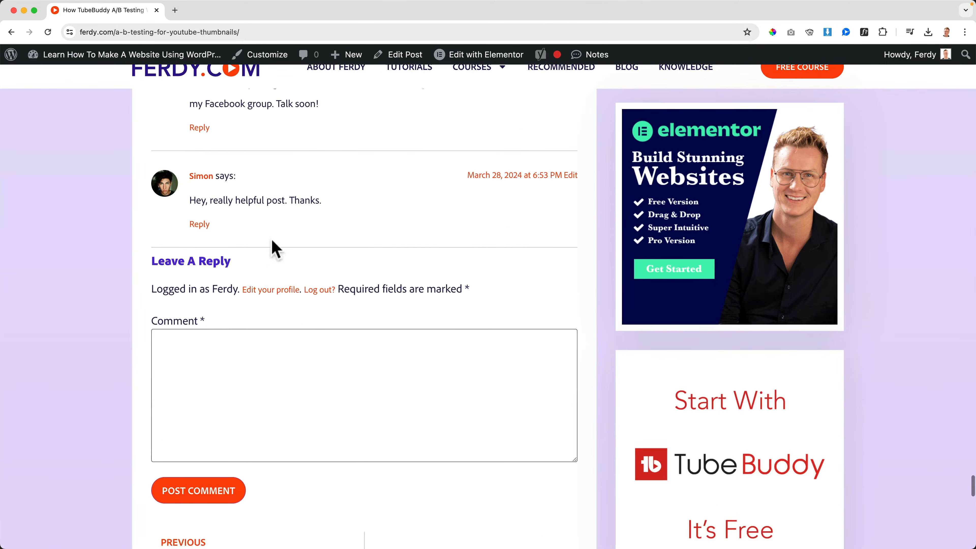
{"action": "scroll", "coordinate": [296, 181], "scroll_direction": "down", "scroll_amount": 15}
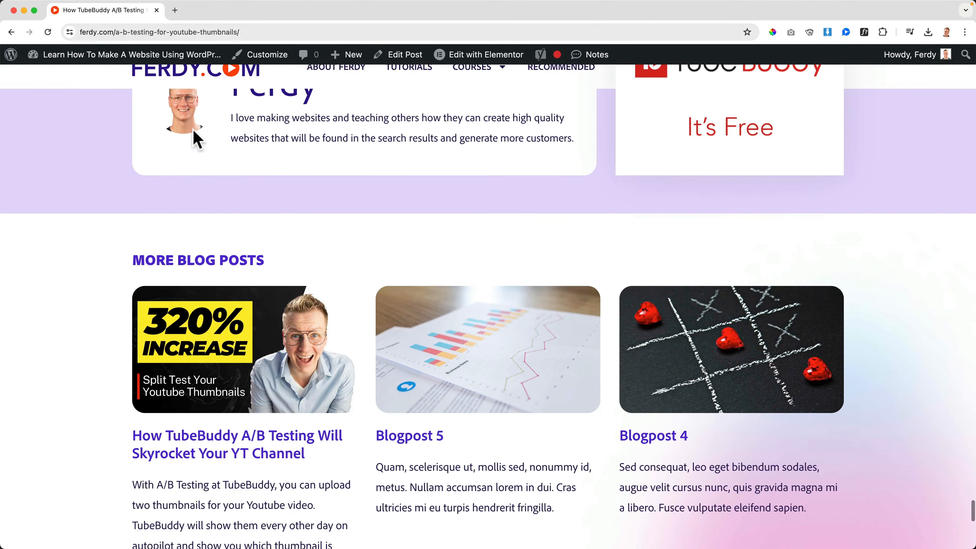
{"action": "scroll", "coordinate": [329, 137], "scroll_direction": "down", "scroll_amount": 3}
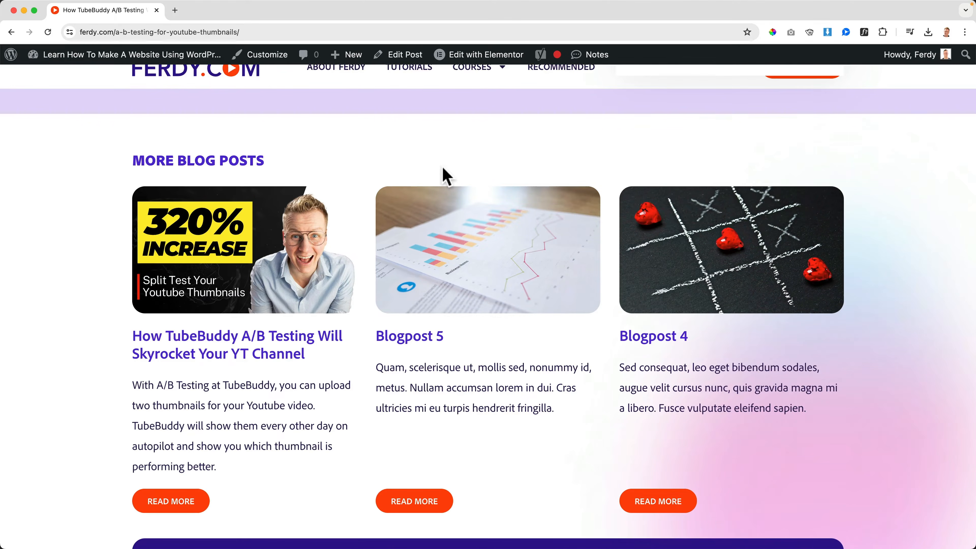
{"action": "scroll", "coordinate": [446, 177], "scroll_direction": "down", "scroll_amount": 8}
{"action": "scroll", "coordinate": [436, 185], "scroll_direction": "up", "scroll_amount": 20}
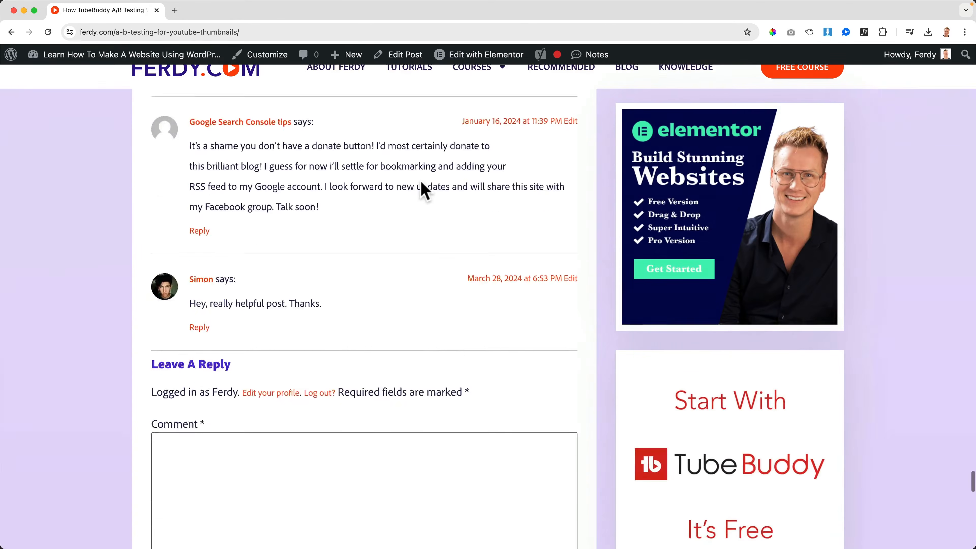
{"action": "scroll", "coordinate": [421, 187], "scroll_direction": "up", "scroll_amount": 15}
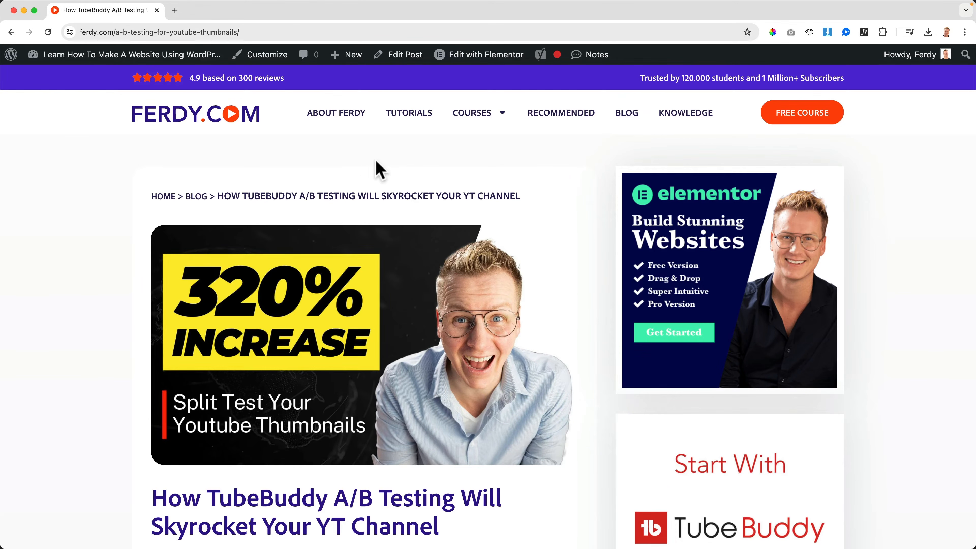
Return to the WordPress dashboard and hide the Yoast SEO Posts Overview and Yoast SEO / Wincher: Top Keyphrases boxes.
{"action": "left_click", "coordinate": [104, 56]}
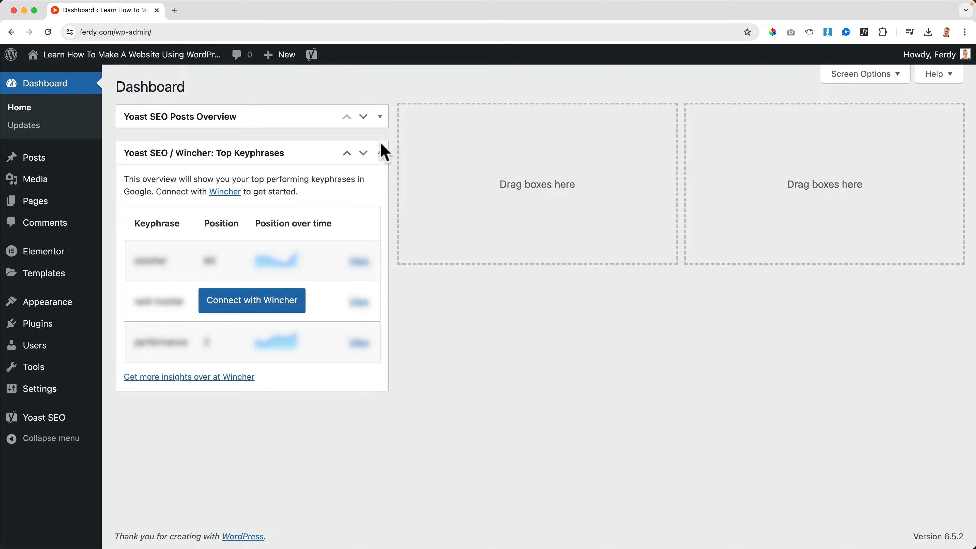
{"action": "left_click", "coordinate": [380, 153]}
{"action": "left_click", "coordinate": [860, 75]}
{"action": "left_click", "coordinate": [653, 143]}
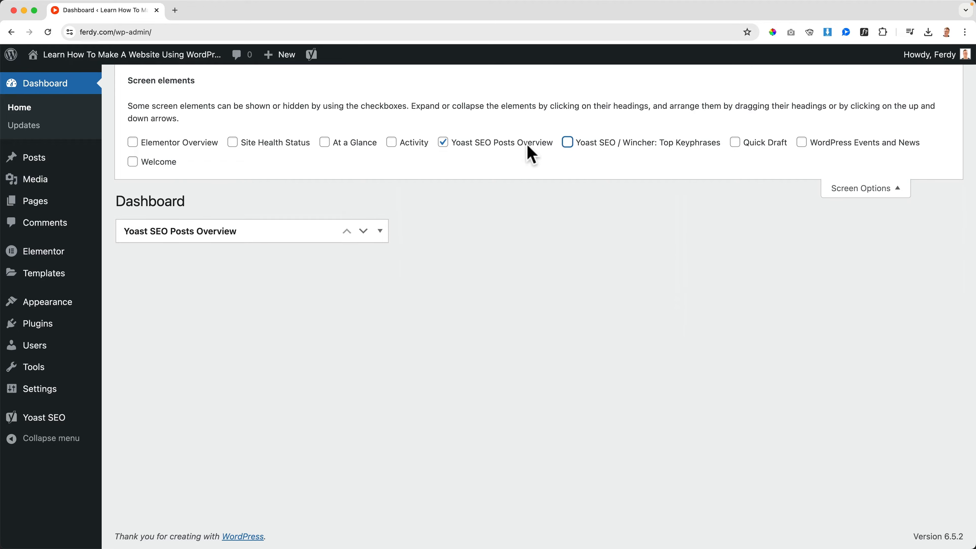
{"action": "left_click", "coordinate": [514, 146]}
{"action": "left_click", "coordinate": [862, 189]}
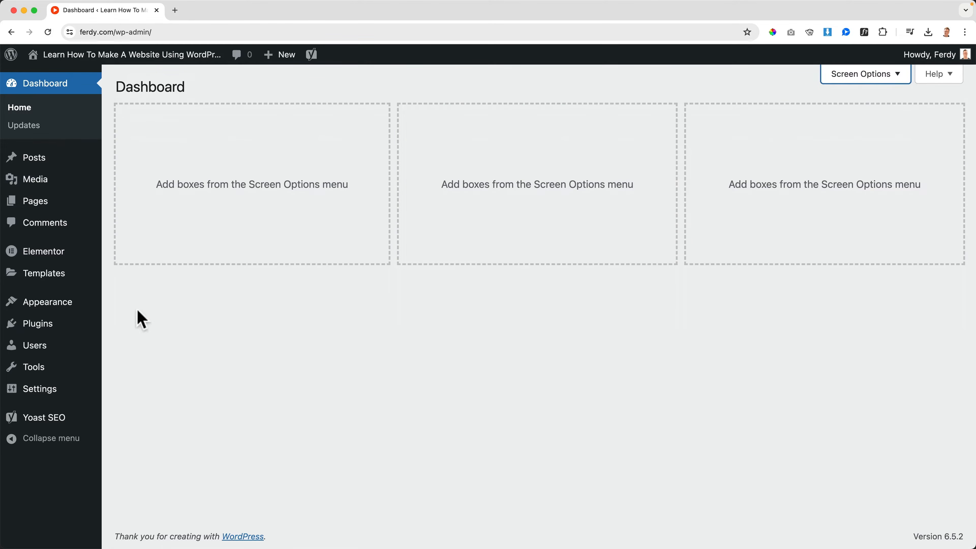
Search the WordPress plugin directory for "acf", and install and activate Advanced Custom Fields (ACF).
{"action": "mouse_move", "coordinate": [39, 327]}
{"action": "left_click", "coordinate": [139, 345]}
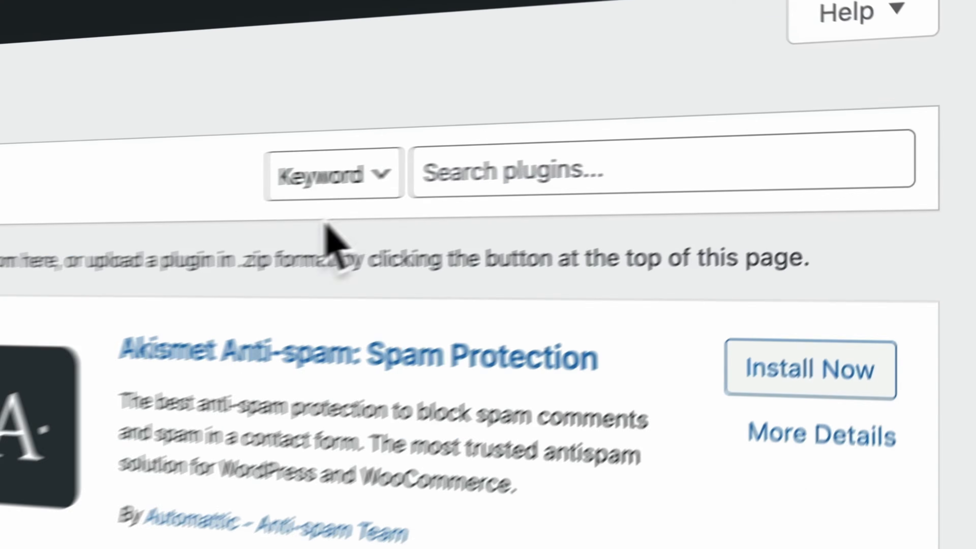
{"action": "left_click", "coordinate": [809, 121]}
{"action": "type", "text": "acf"}
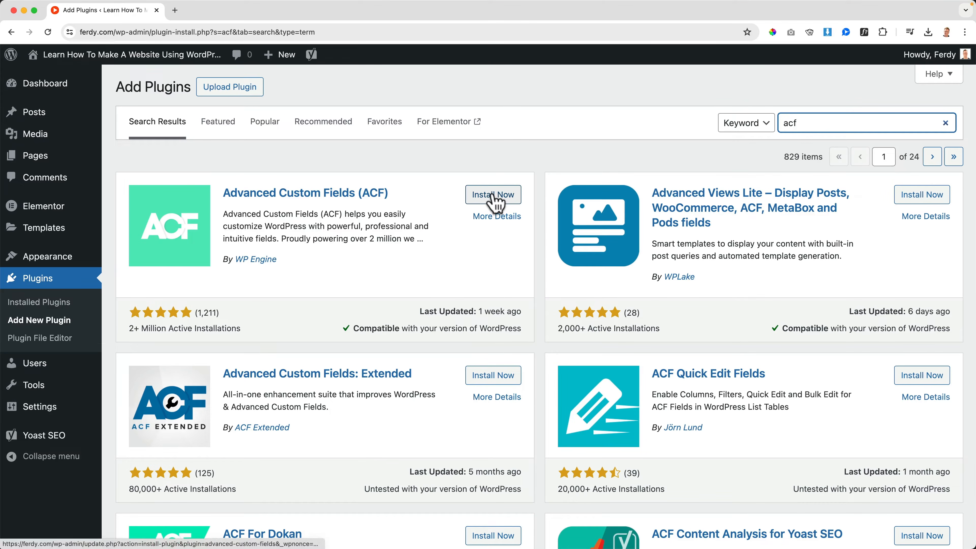
{"action": "left_click", "coordinate": [495, 196]}
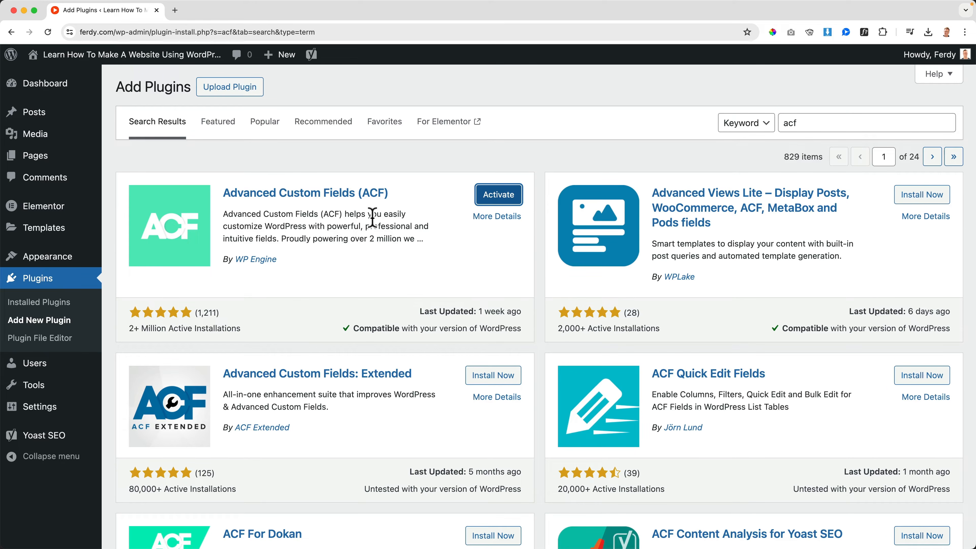
{"action": "left_click", "coordinate": [499, 195]}
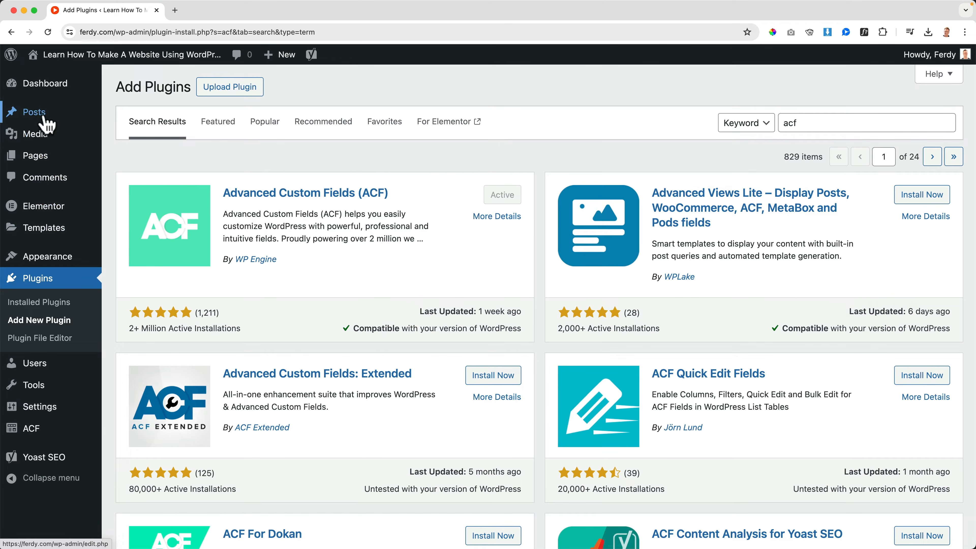
Start a new ACF post type with plural label Tutorials, singular label Tutorial and post type key tutorial.
{"action": "mouse_move", "coordinate": [44, 115]}
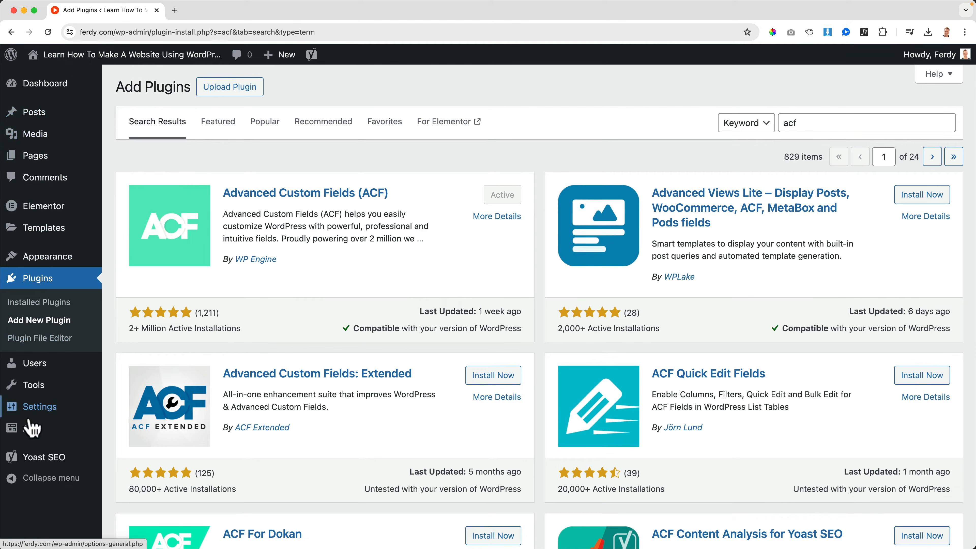
{"action": "mouse_move", "coordinate": [29, 430]}
{"action": "left_click", "coordinate": [139, 448]}
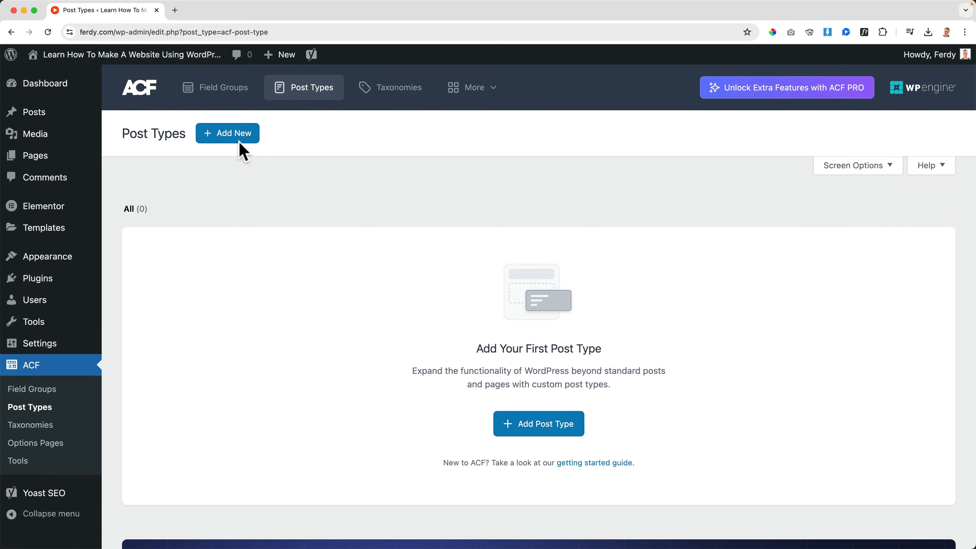
{"action": "left_click", "coordinate": [231, 138]}
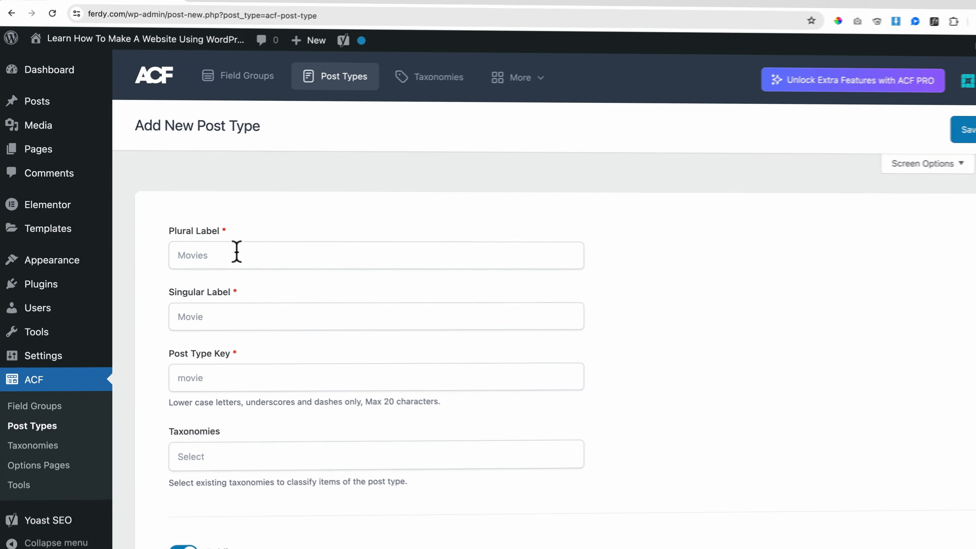
{"action": "left_click", "coordinate": [216, 251]}
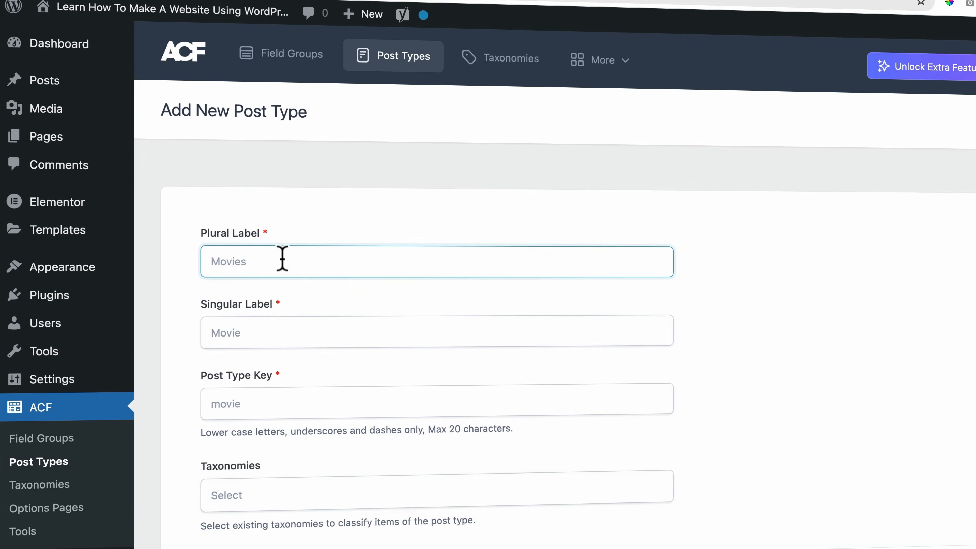
{"action": "type", "text": "Tutorials"}
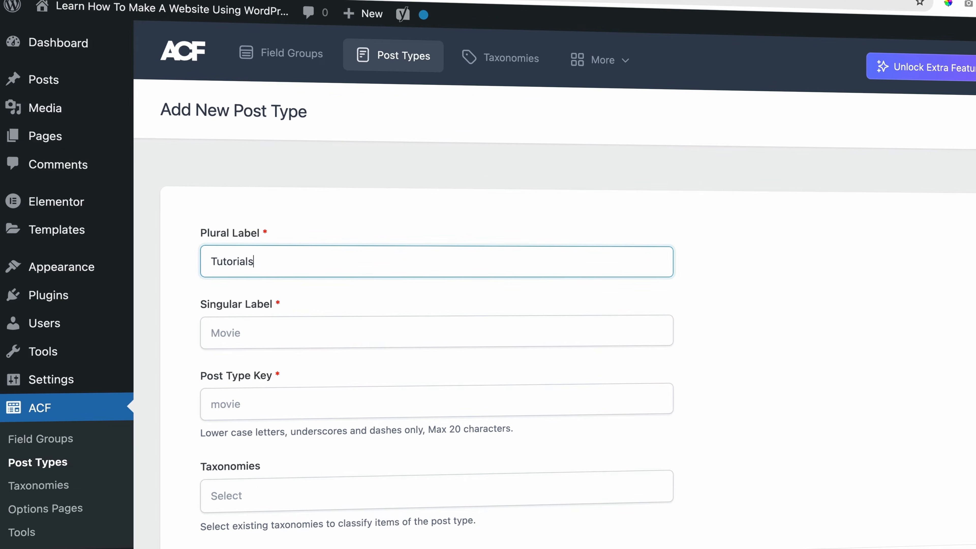
{"action": "left_click", "coordinate": [273, 333]}
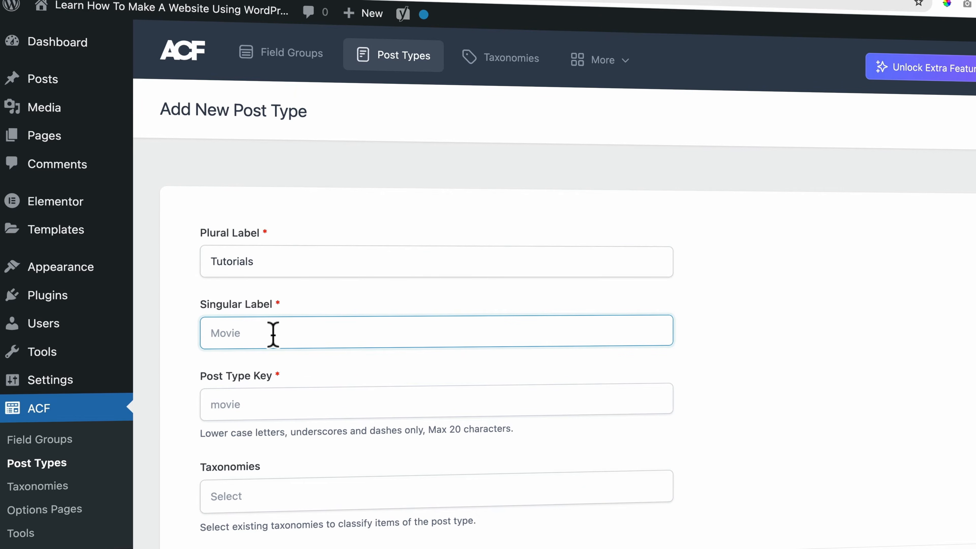
{"action": "type", "text": "Tutorial"}
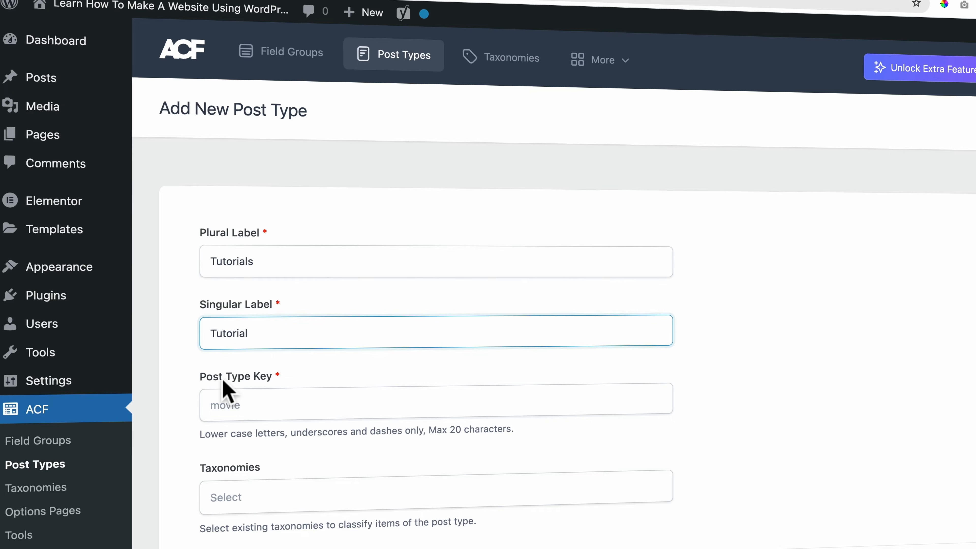
{"action": "left_click", "coordinate": [244, 383]}
{"action": "scroll", "coordinate": [263, 266], "scroll_direction": "down", "scroll_amount": 3}
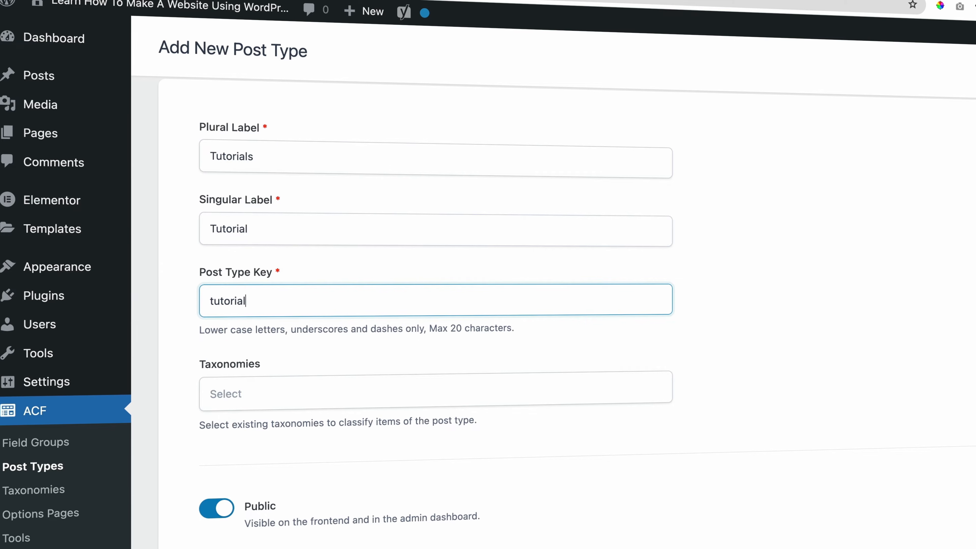
Check the available taxonomies for the Tutorials post type, leave the selection empty and save the post type.
{"action": "scroll", "coordinate": [292, 257], "scroll_direction": "down", "scroll_amount": 3}
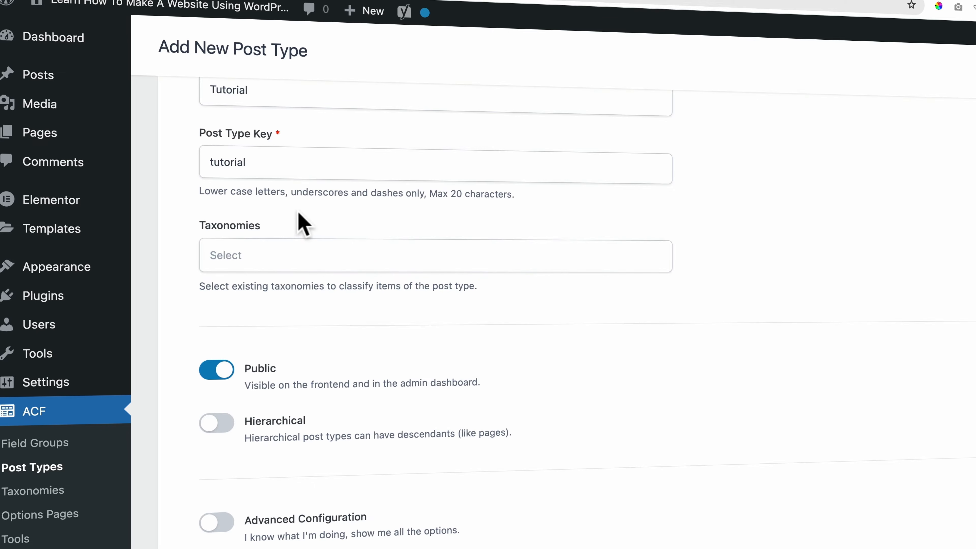
{"action": "left_click", "coordinate": [245, 257]}
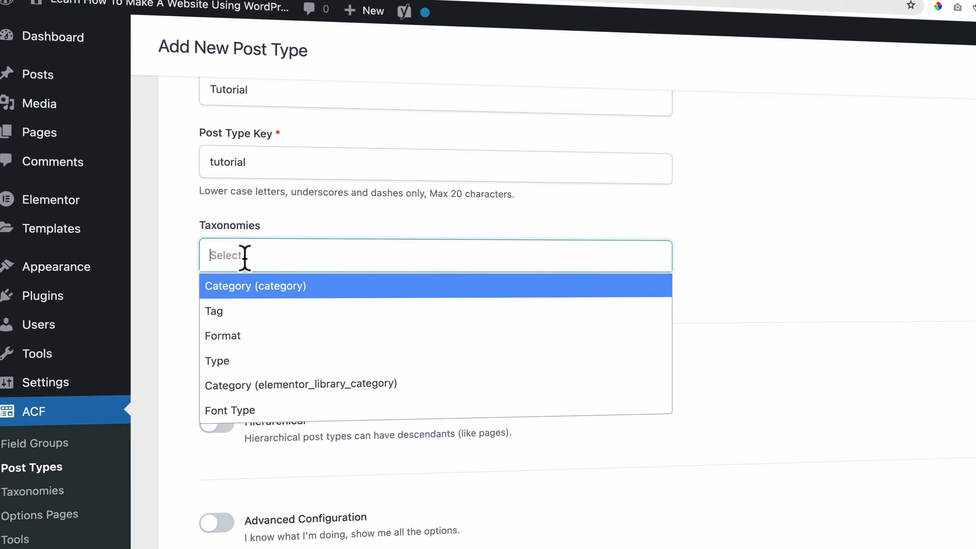
{"action": "left_click", "coordinate": [294, 225]}
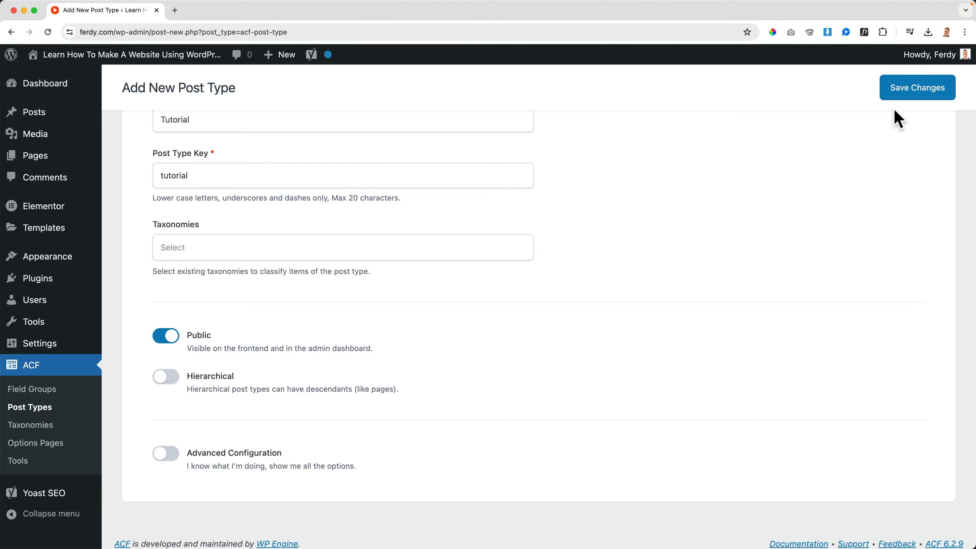
{"action": "left_click", "coordinate": [916, 94]}
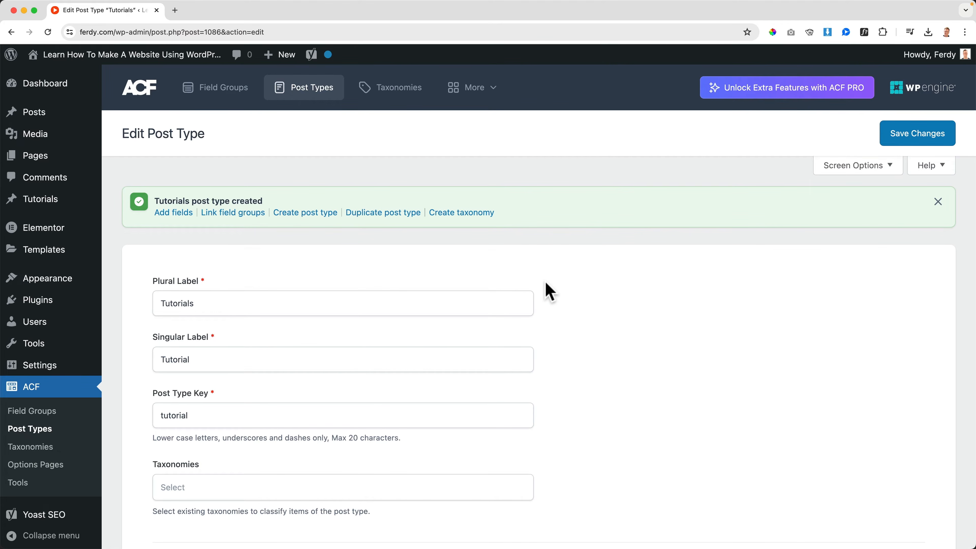
From the Tutorials list, add a new tutorial titled "How To Make A WordPress Website".
{"action": "mouse_move", "coordinate": [37, 198]}
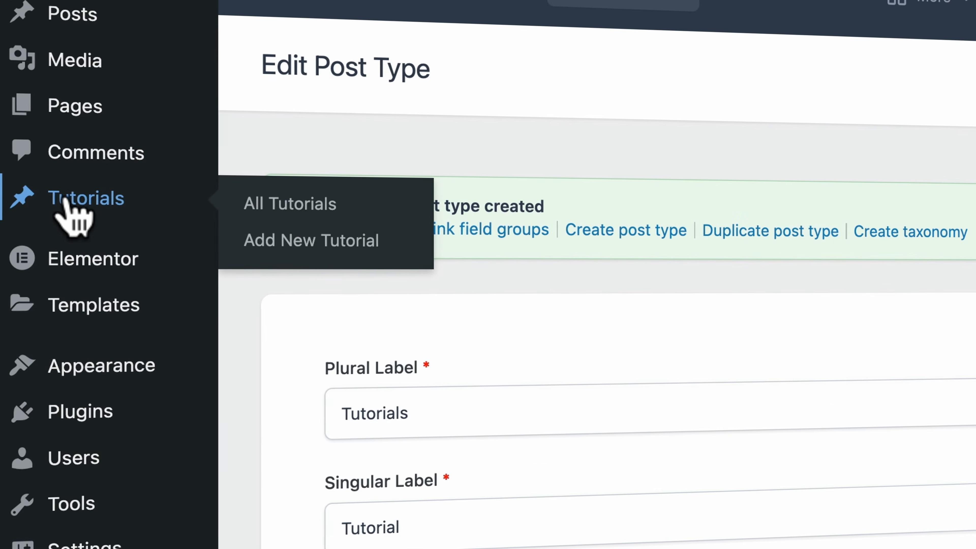
{"action": "left_click", "coordinate": [78, 199]}
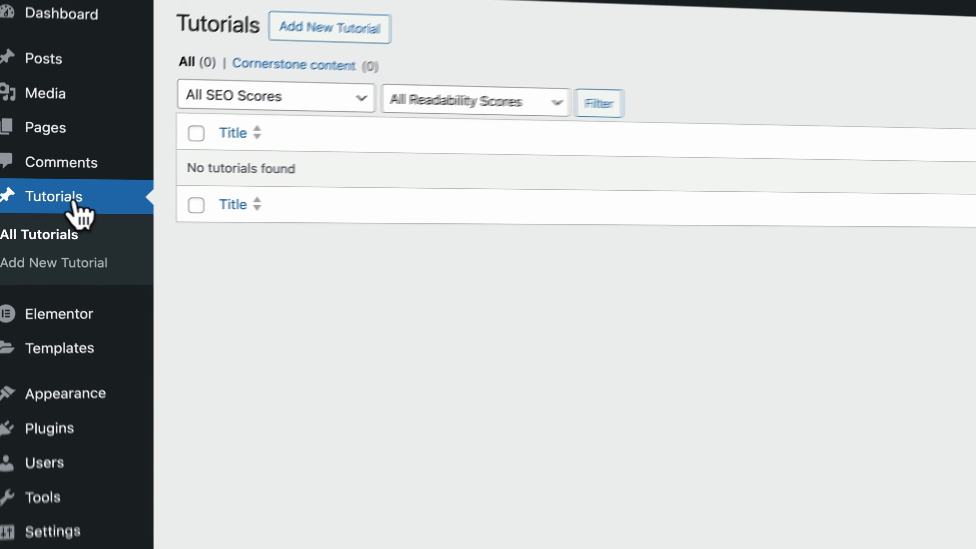
{"action": "left_click", "coordinate": [329, 29]}
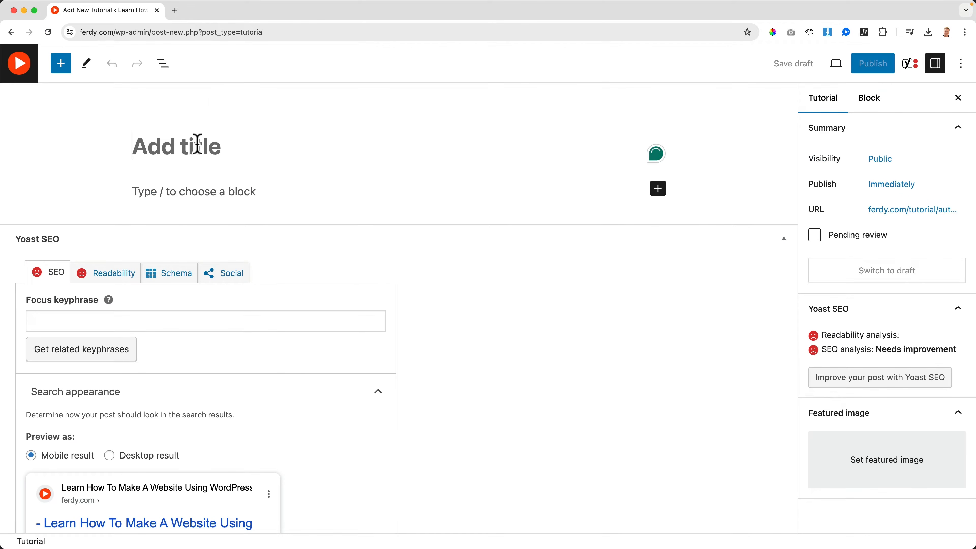
{"action": "type", "text": "How To M"}
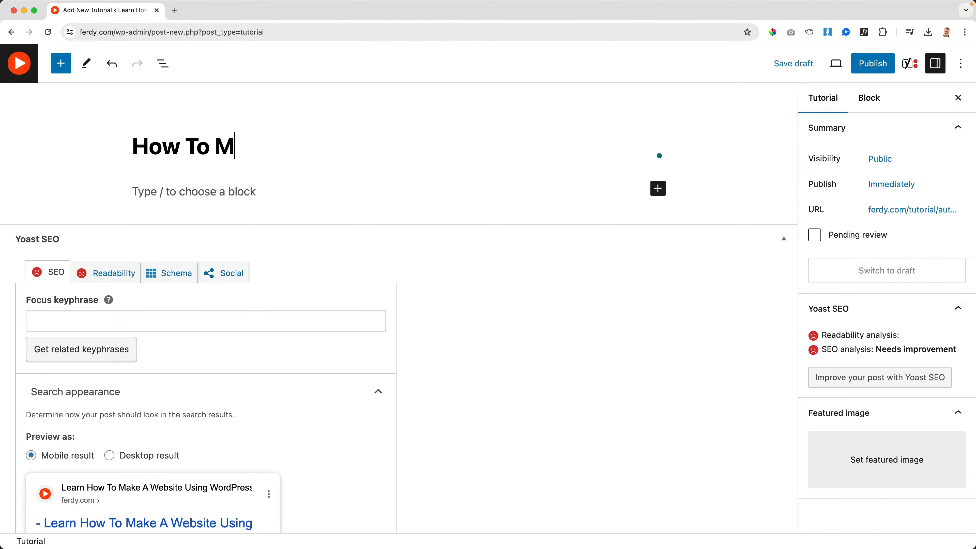
{"action": "type", "text": "ake A WordPress"}
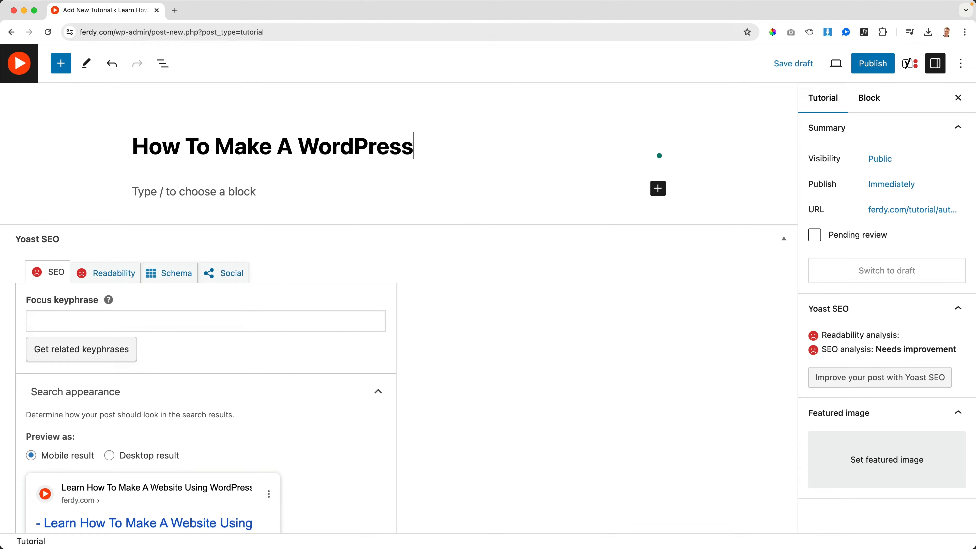
{"action": "type", "text": " Website"}
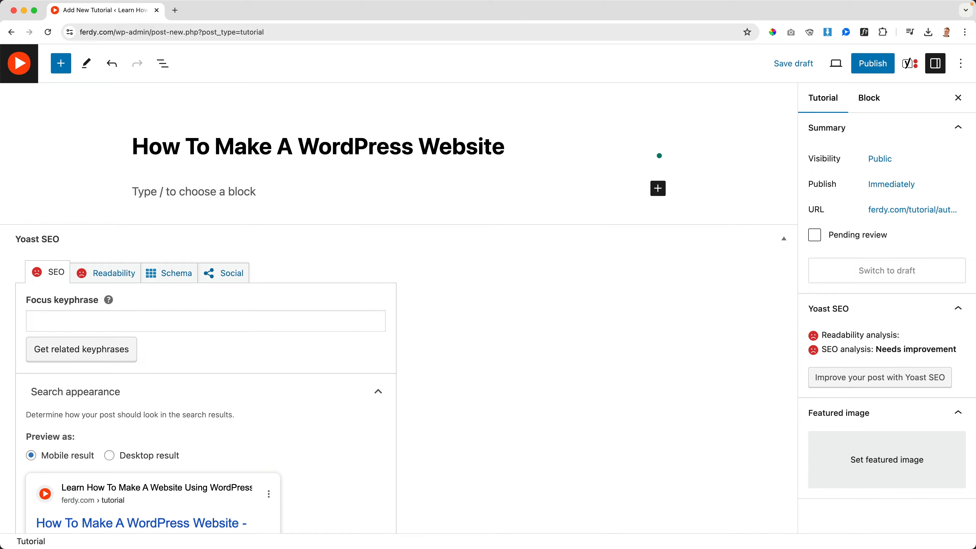
Collapse the Yoast SEO section beneath the tutorial's content and show the tutorial's own settings instead of the paragraph block's.
{"action": "left_click", "coordinate": [783, 239]}
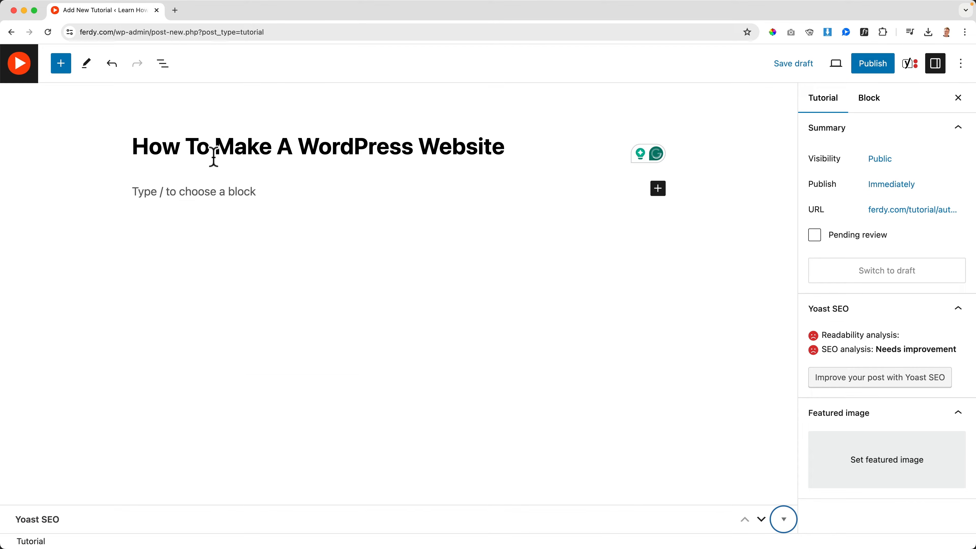
{"action": "left_click", "coordinate": [216, 192]}
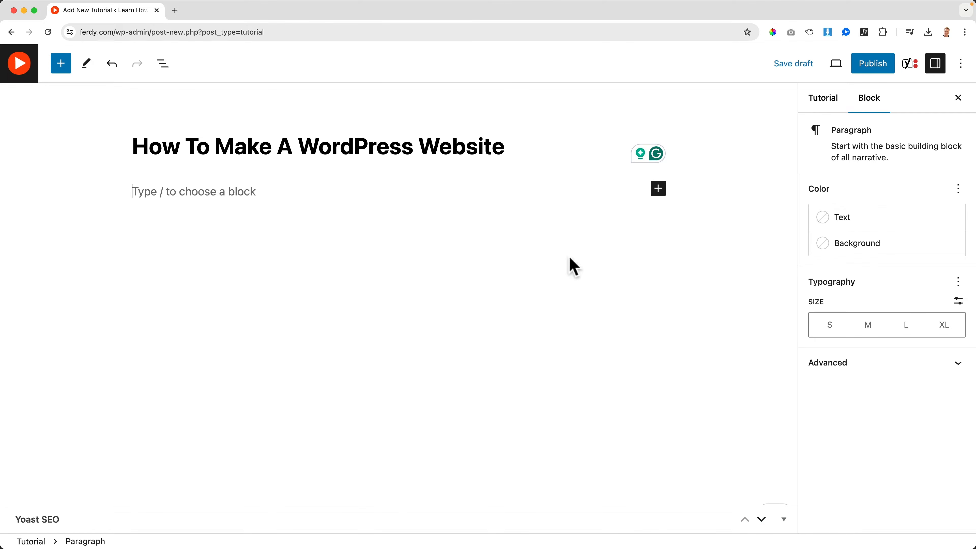
{"action": "left_click", "coordinate": [823, 103]}
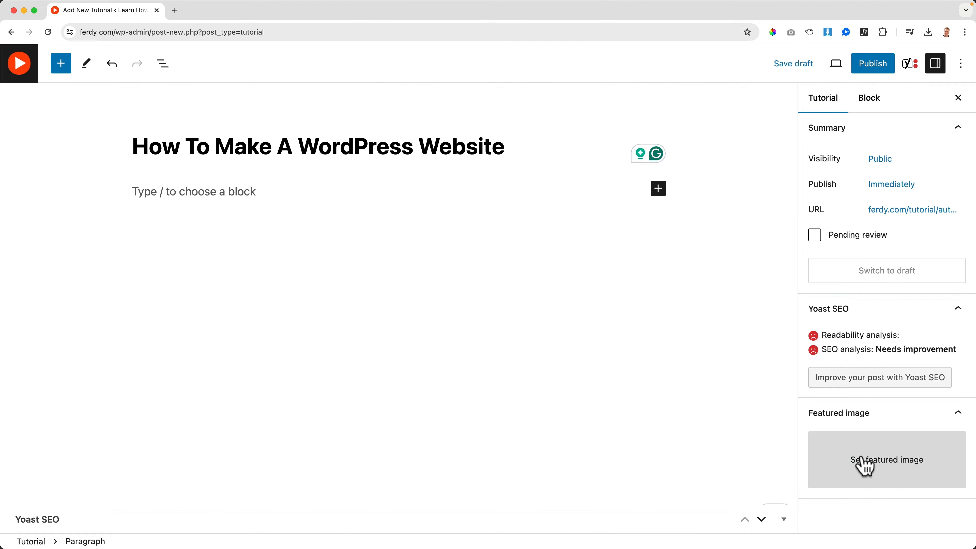
Set How-To-Make-A-WordPress-Website.jpg from the media library as the tutorial's featured image.
{"action": "left_click", "coordinate": [857, 462]}
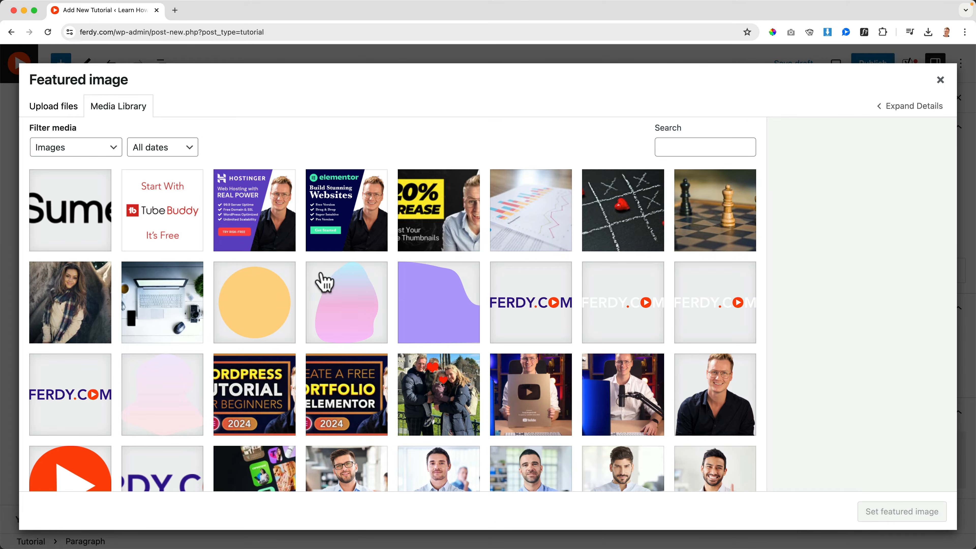
{"action": "left_click", "coordinate": [267, 397]}
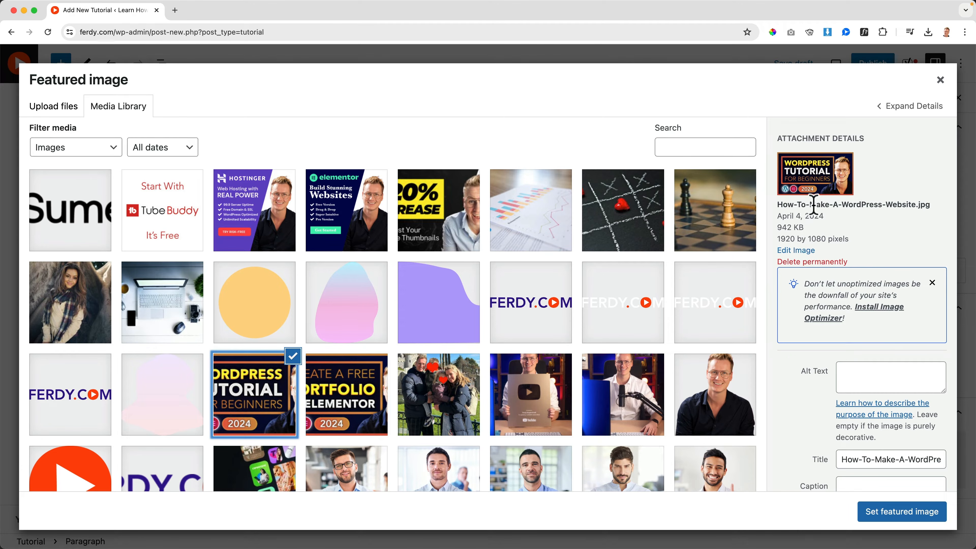
{"action": "left_click", "coordinate": [897, 504]}
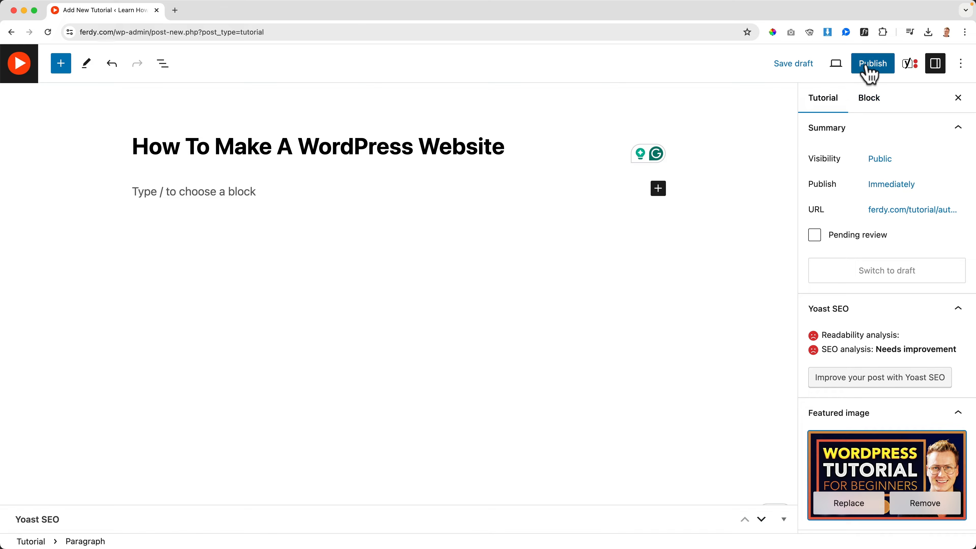
Publish the tutorial and return to the list of all tutorials.
{"action": "left_click", "coordinate": [870, 66]}
{"action": "left_click", "coordinate": [856, 68]}
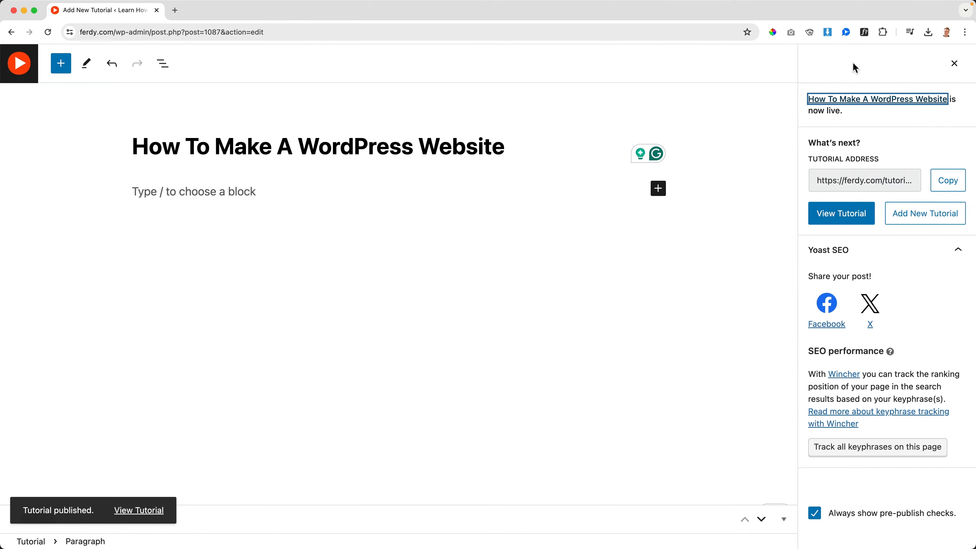
{"action": "left_click", "coordinate": [955, 63]}
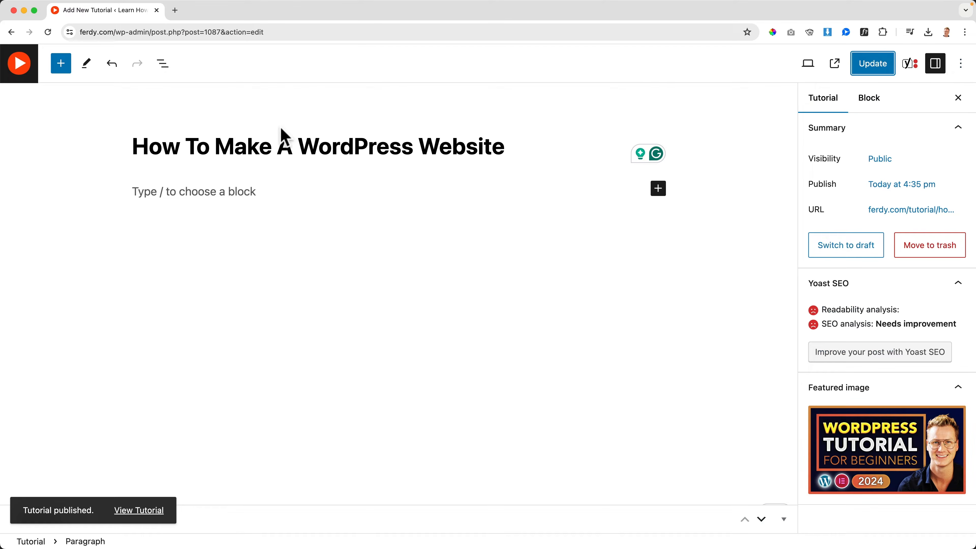
{"action": "left_click", "coordinate": [18, 70]}
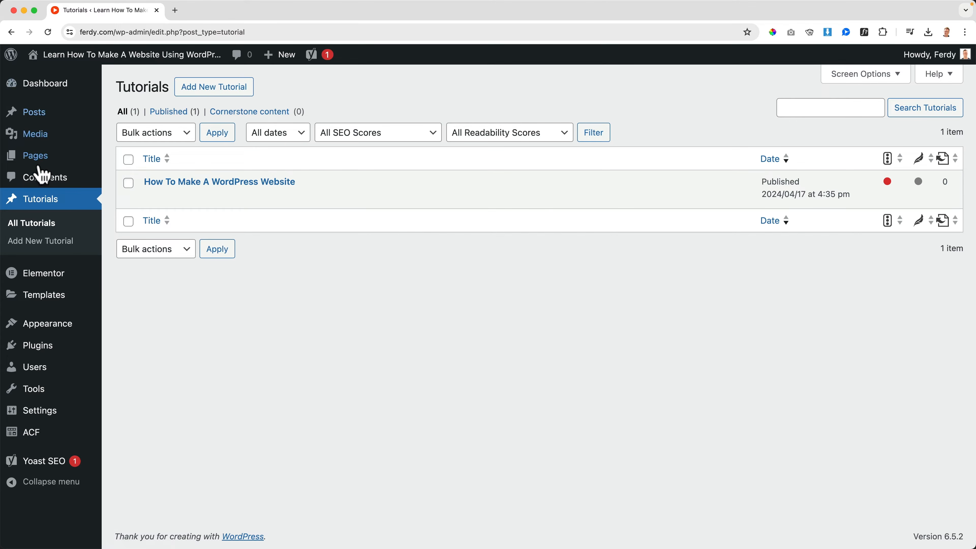
Reopen the "How To Make A WordPress Website" tutorial to check it, and return to the Tutorials list.
{"action": "left_click", "coordinate": [278, 183]}
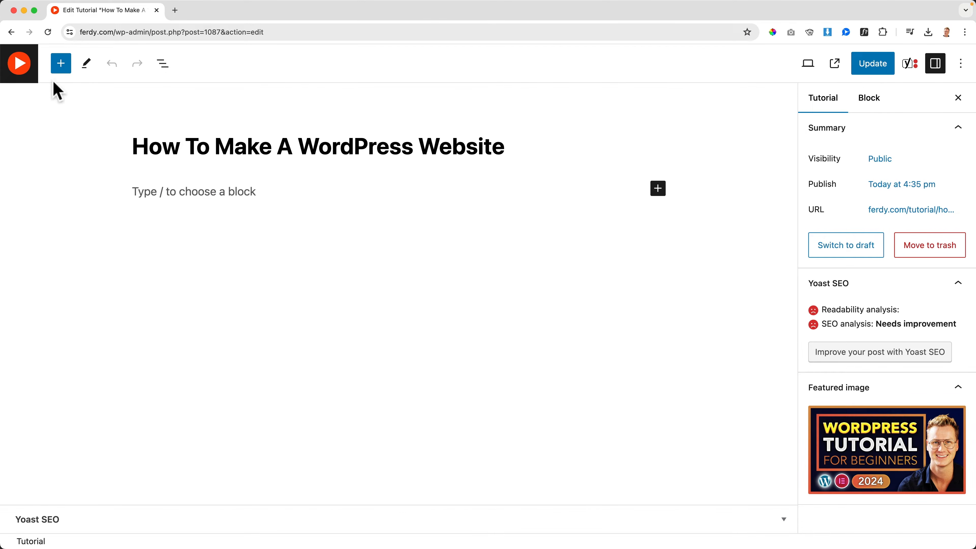
{"action": "left_click", "coordinate": [21, 65]}
{"action": "mouse_move", "coordinate": [203, 192]}
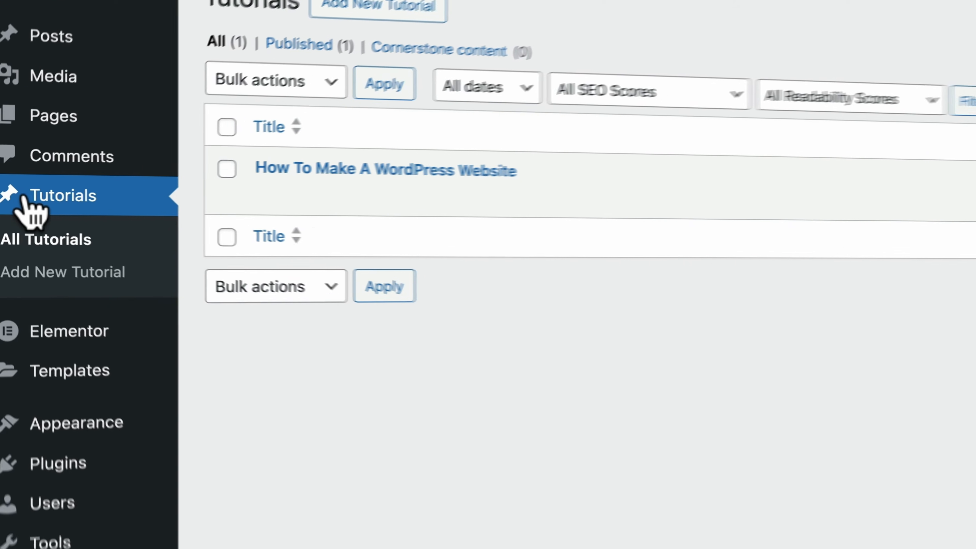
Open the Tutorials post type in ACF for editing and turn on its Advanced Configuration.
{"action": "mouse_move", "coordinate": [47, 433]}
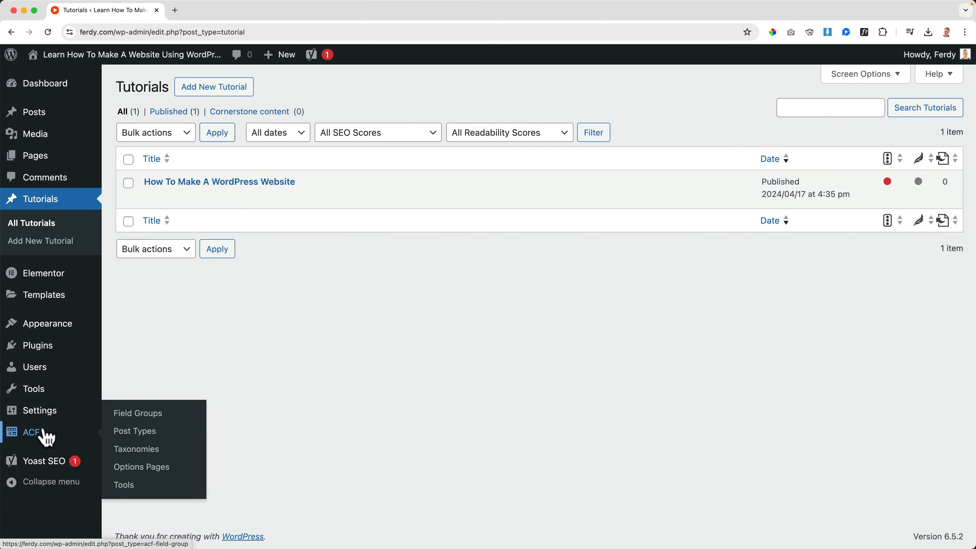
{"action": "left_click", "coordinate": [136, 432]}
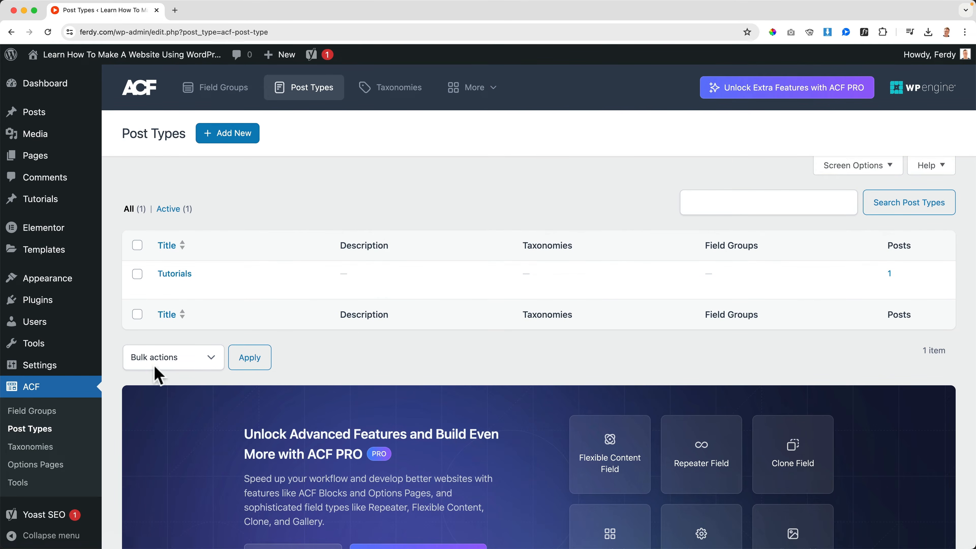
{"action": "left_click", "coordinate": [177, 275]}
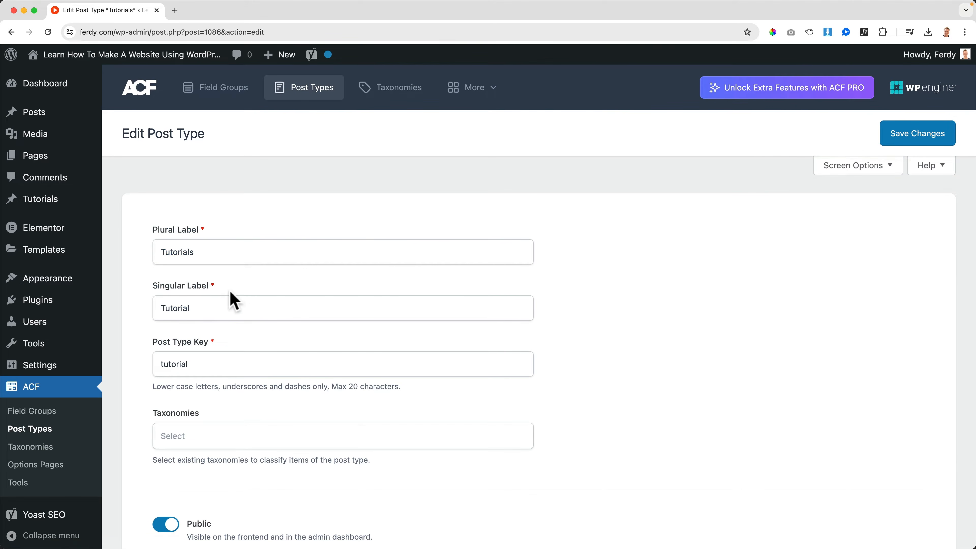
{"action": "scroll", "coordinate": [231, 296], "scroll_direction": "down", "scroll_amount": 3}
{"action": "scroll", "coordinate": [233, 299], "scroll_direction": "down", "scroll_amount": 2}
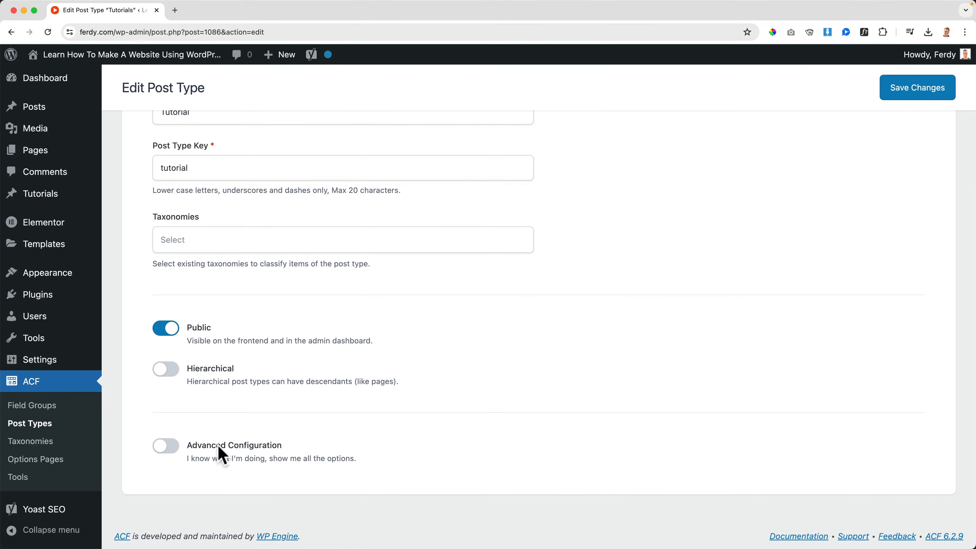
{"action": "left_click", "coordinate": [168, 447]}
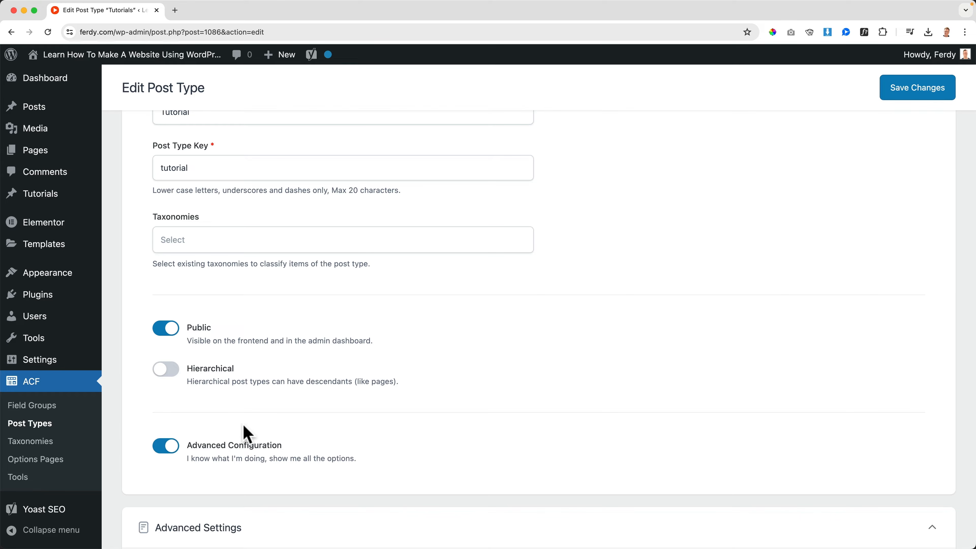
Show the Visibility options in the post type's advanced settings and locate the Menu Icon setting.
{"action": "scroll", "coordinate": [245, 430], "scroll_direction": "down", "scroll_amount": 5}
{"action": "scroll", "coordinate": [238, 366], "scroll_direction": "down", "scroll_amount": 7}
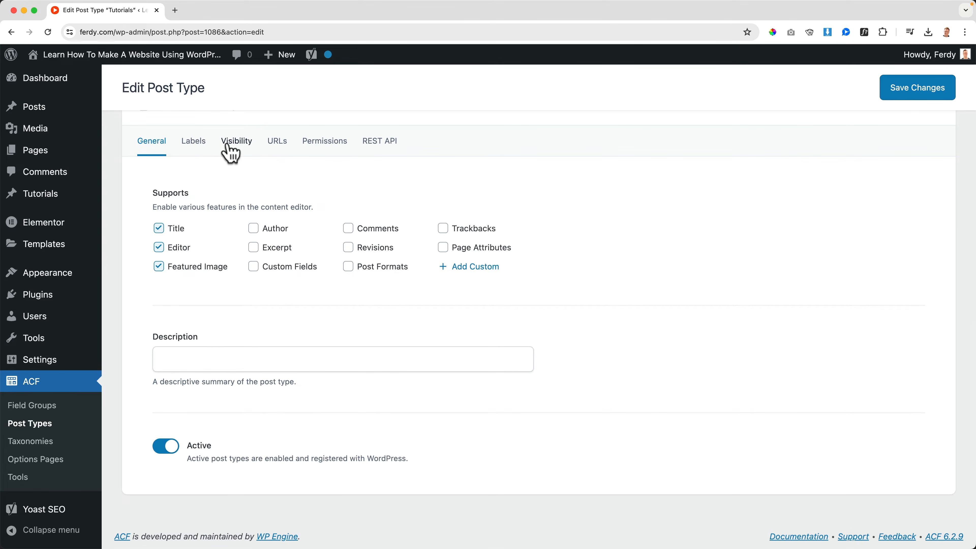
{"action": "left_click", "coordinate": [235, 149]}
{"action": "scroll", "coordinate": [58, 166], "scroll_direction": "up", "scroll_amount": 4}
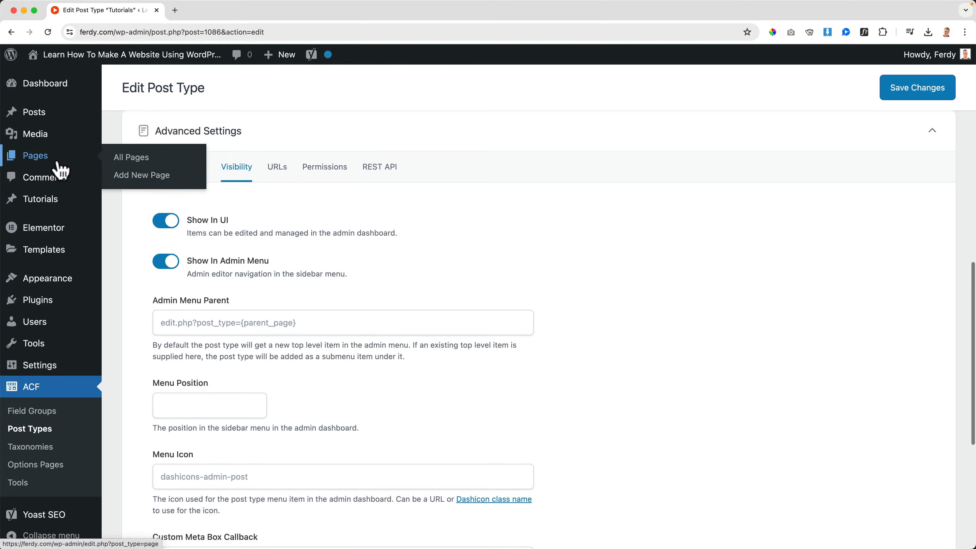
{"action": "mouse_move", "coordinate": [23, 200]}
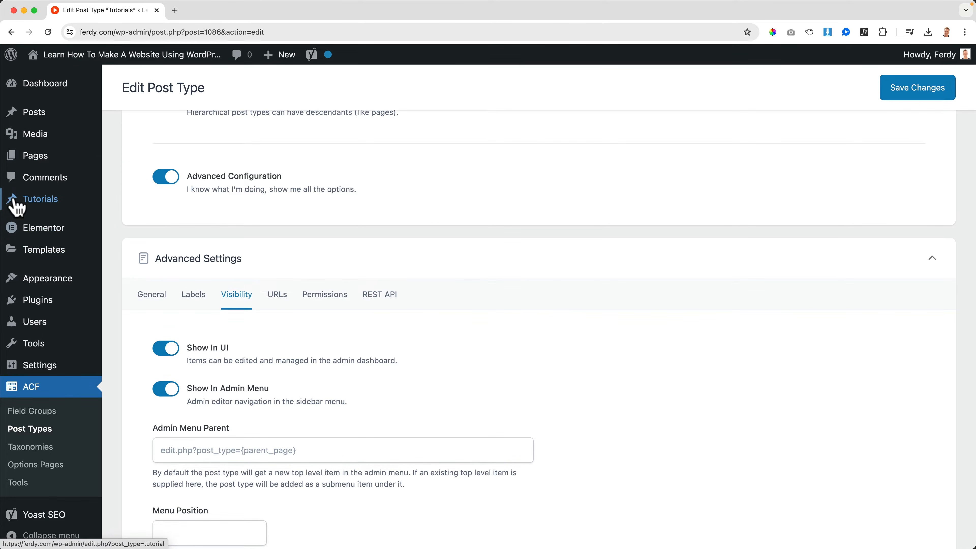
{"action": "scroll", "coordinate": [263, 337], "scroll_direction": "down", "scroll_amount": 6}
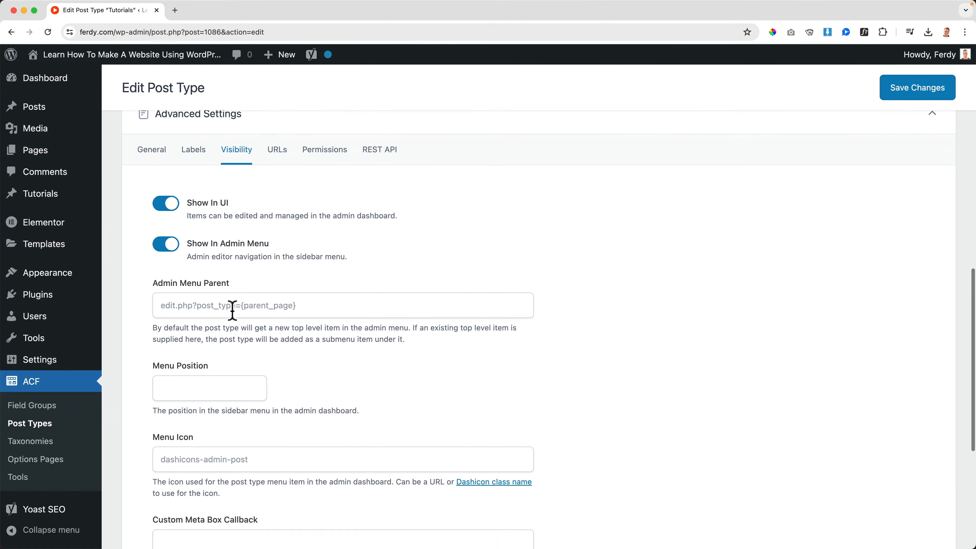
{"action": "scroll", "coordinate": [210, 328], "scroll_direction": "down", "scroll_amount": 1}
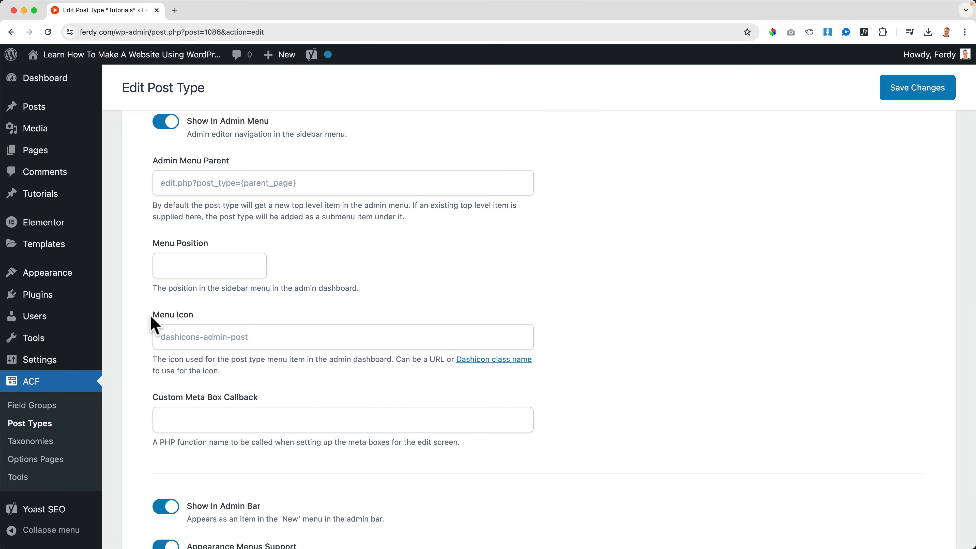
Open the Dashicons reference from the Menu Icon setting, filter for "video" and select the class name dashicons-video-alt3.
{"action": "left_click", "coordinate": [485, 361]}
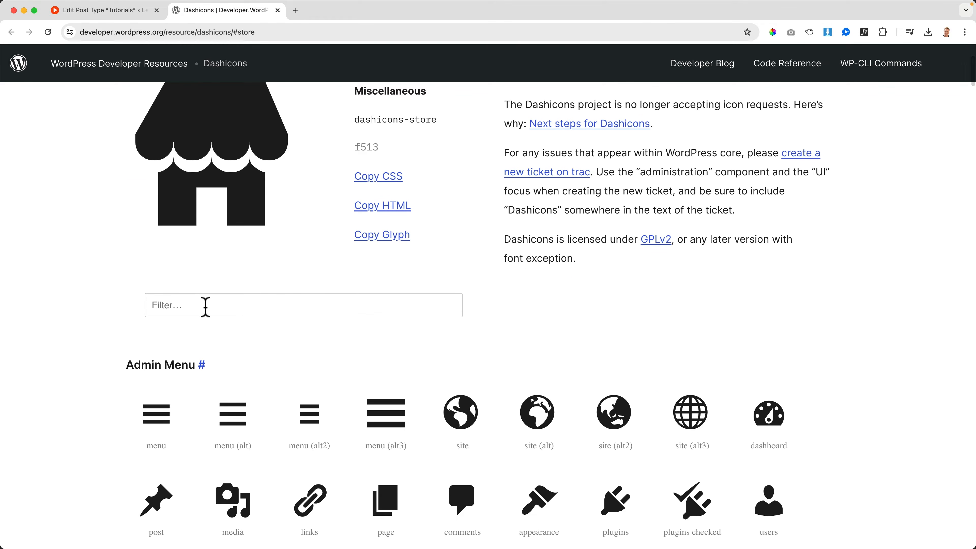
{"action": "type", "text": "video"}
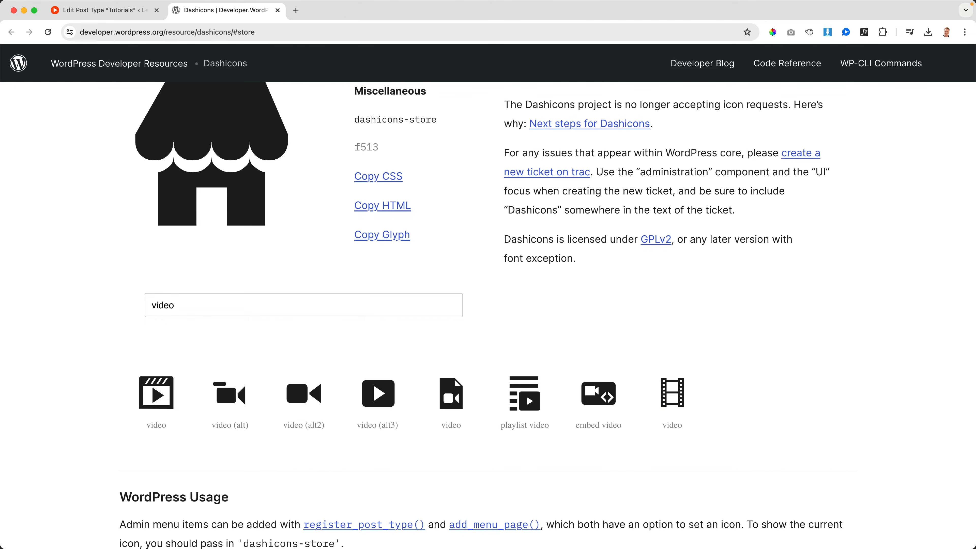
{"action": "left_click", "coordinate": [385, 403]}
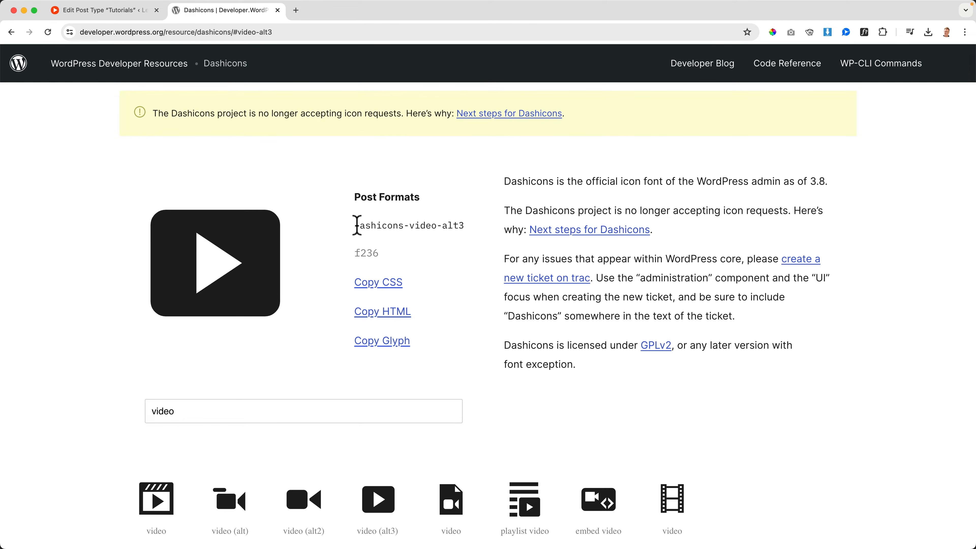
{"action": "left_click_drag", "start_coordinate": [382, 225], "coordinate": [448, 225]}
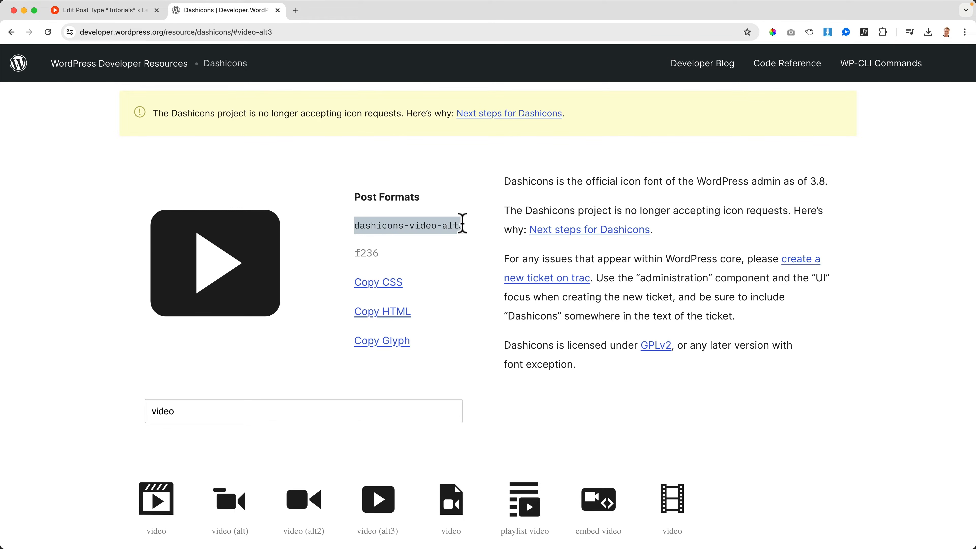
Back in the Tutorials post type, set the menu icon to dashicons-video-alt3 and save the changes.
{"action": "left_click", "coordinate": [124, 16]}
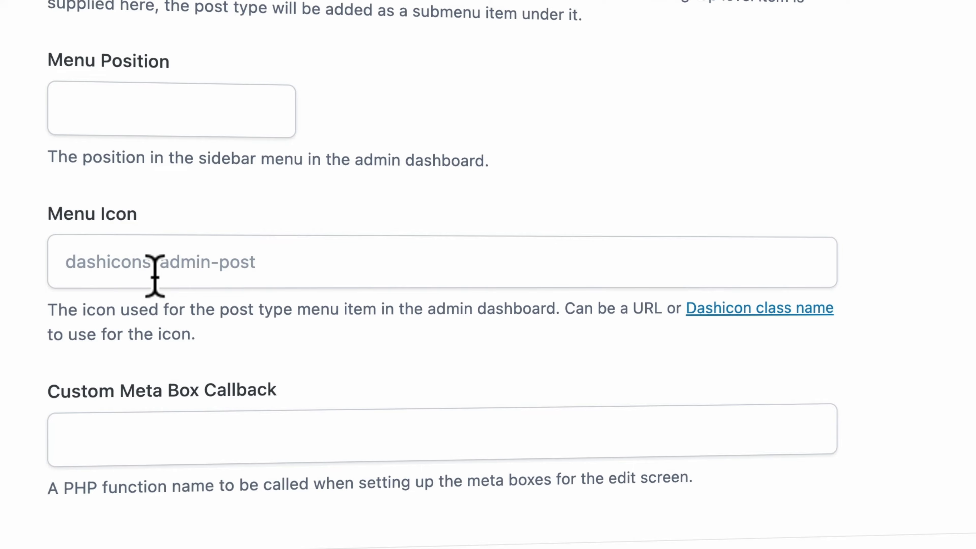
{"action": "left_click", "coordinate": [155, 275]}
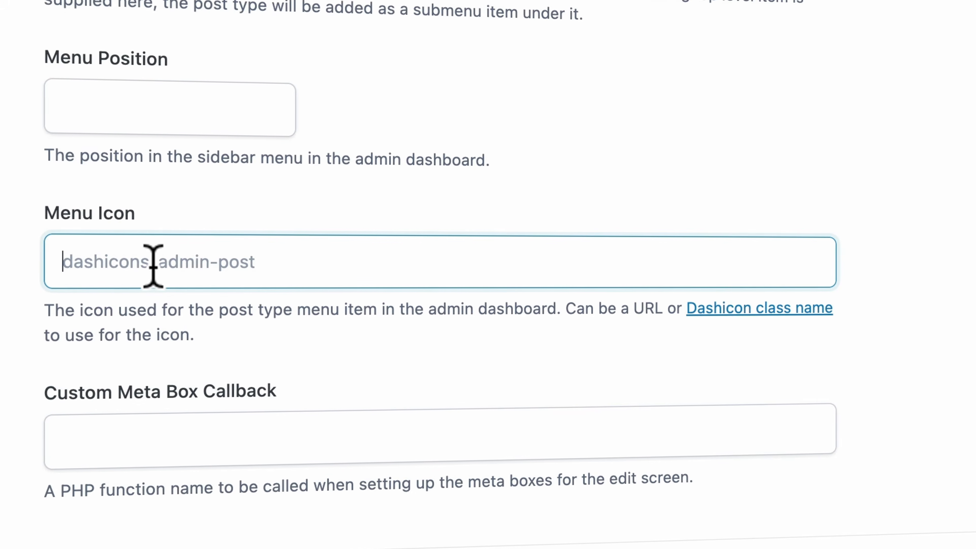
{"action": "type", "text": "dashicons-video-alt3"}
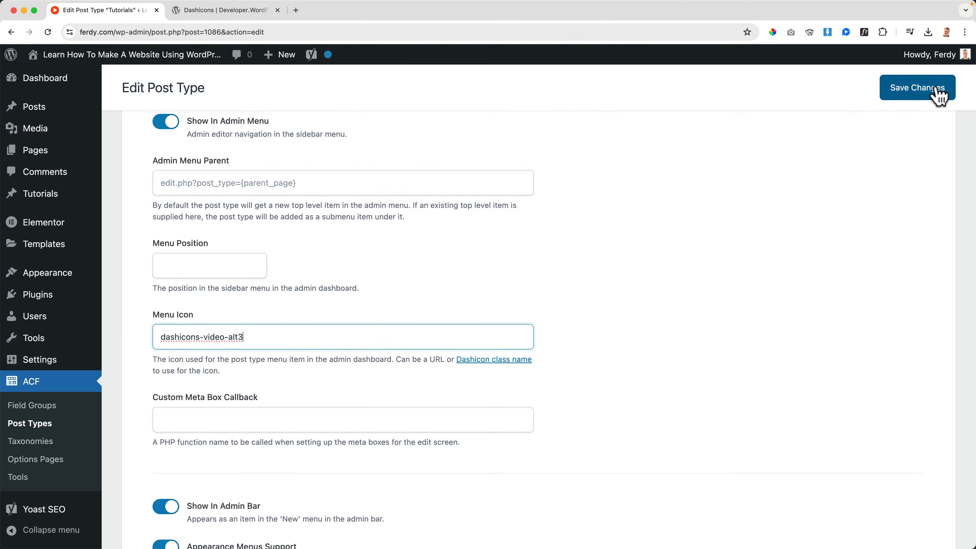
{"action": "left_click", "coordinate": [938, 89]}
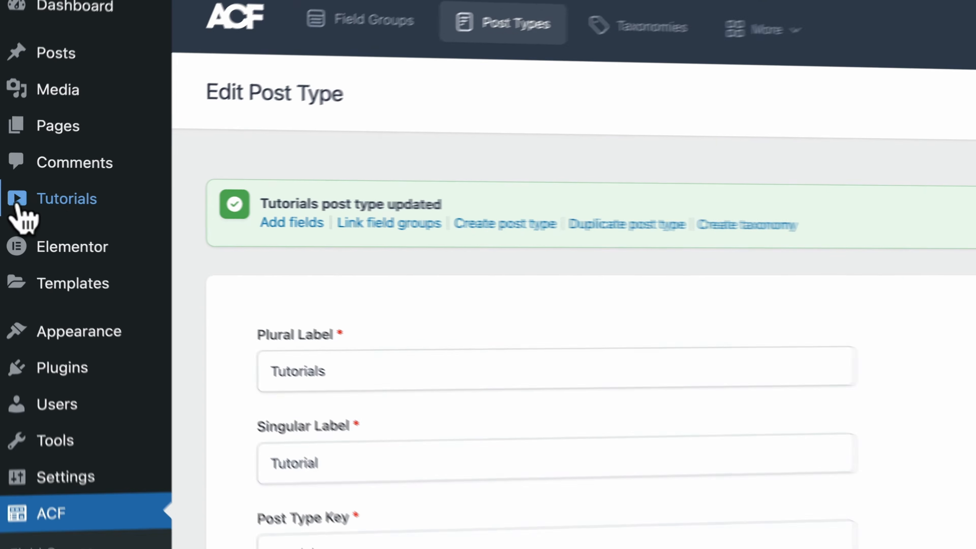
{"action": "mouse_move", "coordinate": [14, 201]}
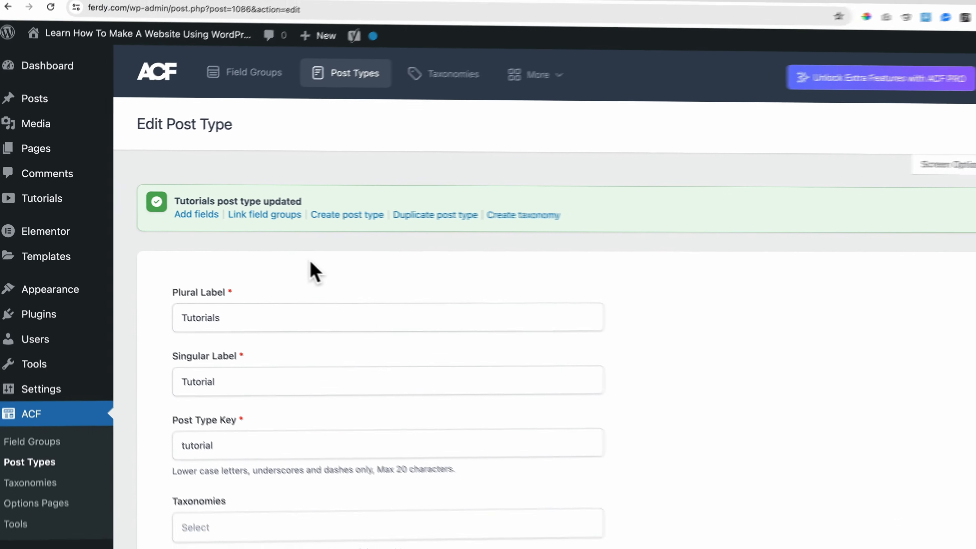
In the Visibility options of the Tutorials post type's advanced settings, set the menu position to 3 and save the changes.
{"action": "scroll", "coordinate": [530, 307], "scroll_direction": "down", "scroll_amount": 10}
{"action": "scroll", "coordinate": [261, 256], "scroll_direction": "down", "scroll_amount": 3}
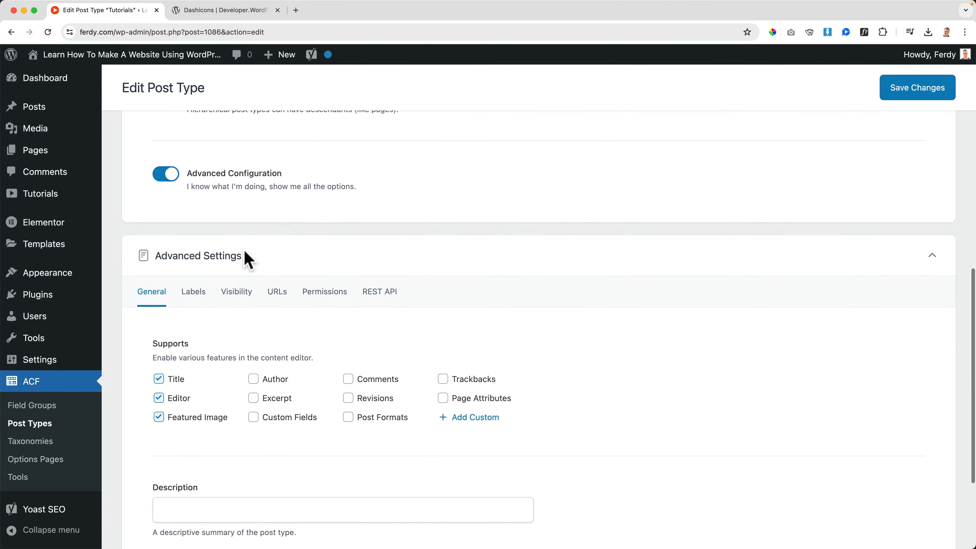
{"action": "left_click", "coordinate": [235, 235]}
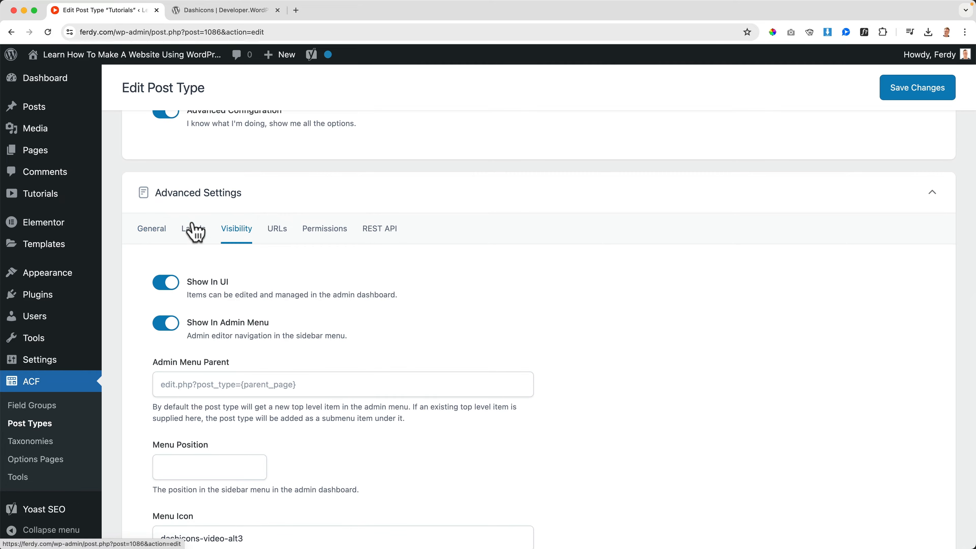
{"action": "mouse_move", "coordinate": [54, 196]}
{"action": "scroll", "coordinate": [53, 196], "scroll_direction": "up", "scroll_amount": 6}
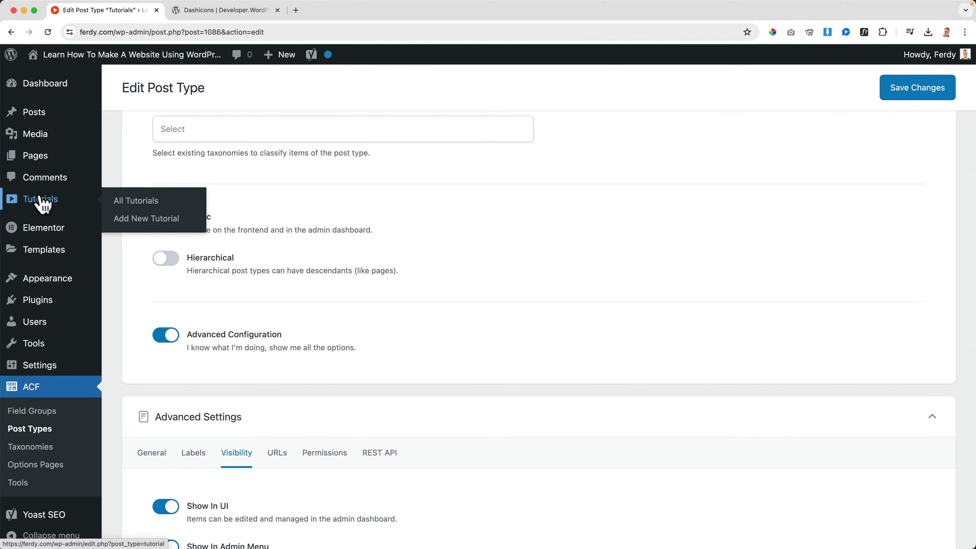
{"action": "mouse_move", "coordinate": [35, 136]}
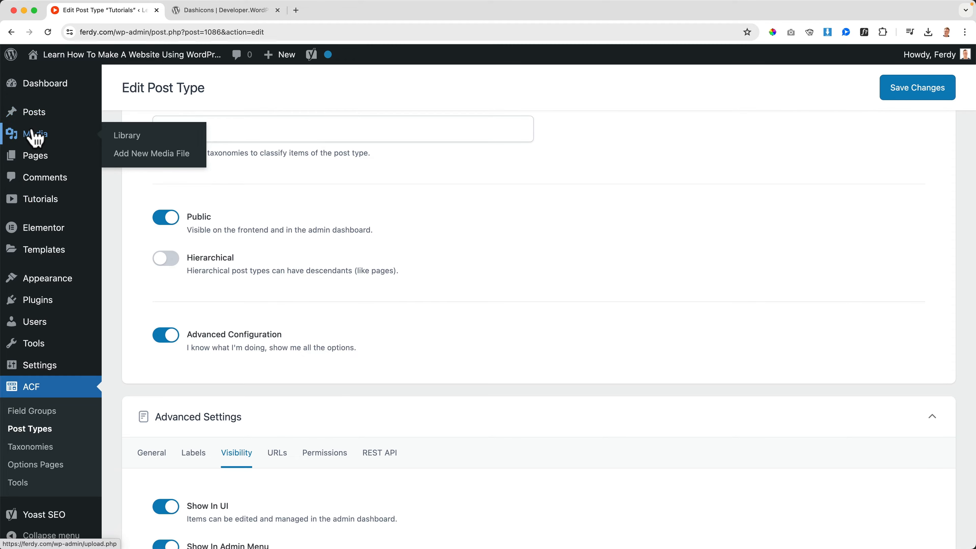
{"action": "mouse_move", "coordinate": [38, 93]}
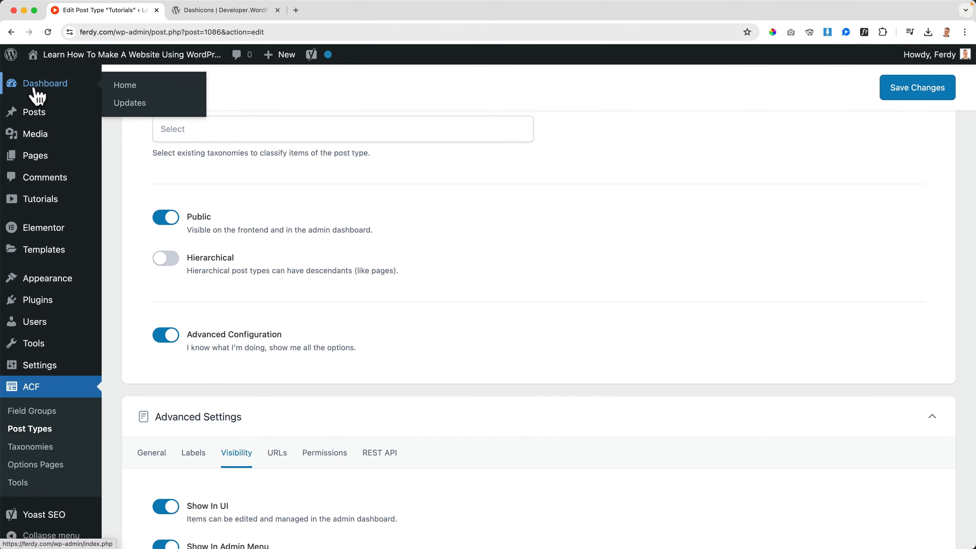
{"action": "mouse_move", "coordinate": [38, 120]}
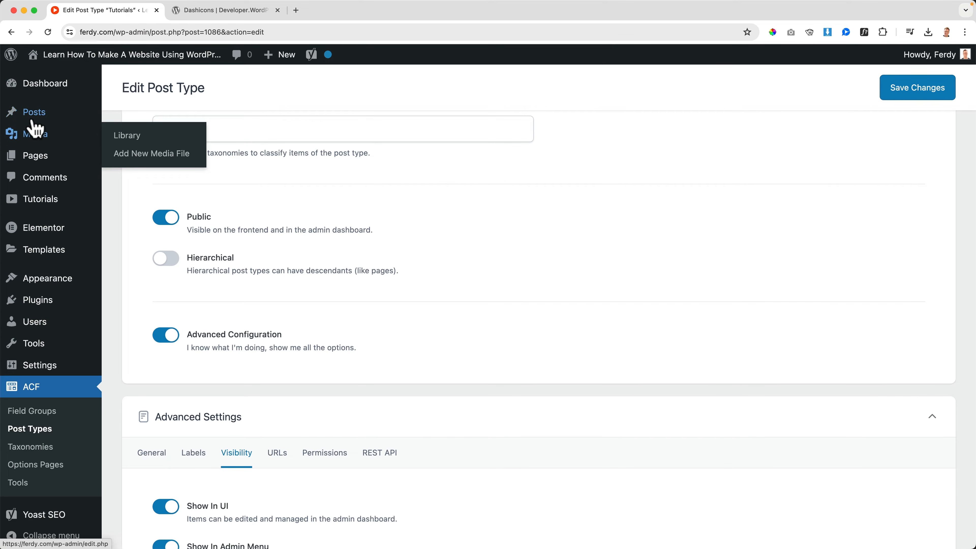
{"action": "mouse_move", "coordinate": [34, 209]}
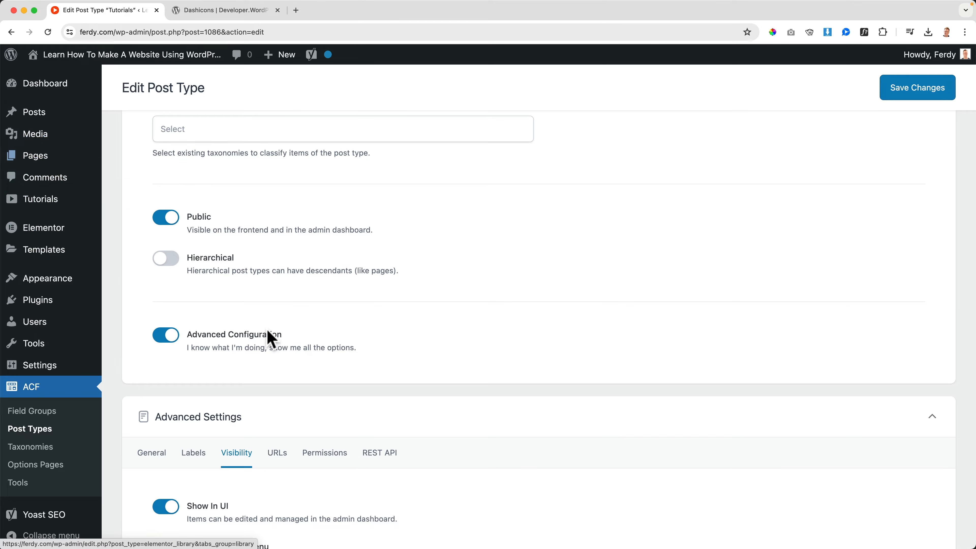
{"action": "scroll", "coordinate": [268, 336], "scroll_direction": "down", "scroll_amount": 5}
{"action": "scroll", "coordinate": [267, 329], "scroll_direction": "down", "scroll_amount": 5}
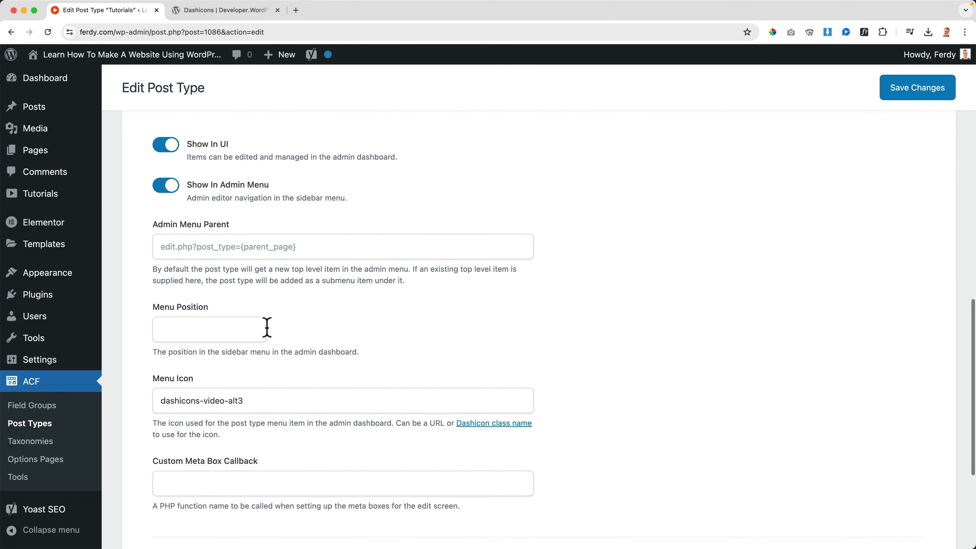
{"action": "left_click", "coordinate": [197, 326]}
{"action": "type", "text": "3"}
{"action": "key", "text": "Tab"}
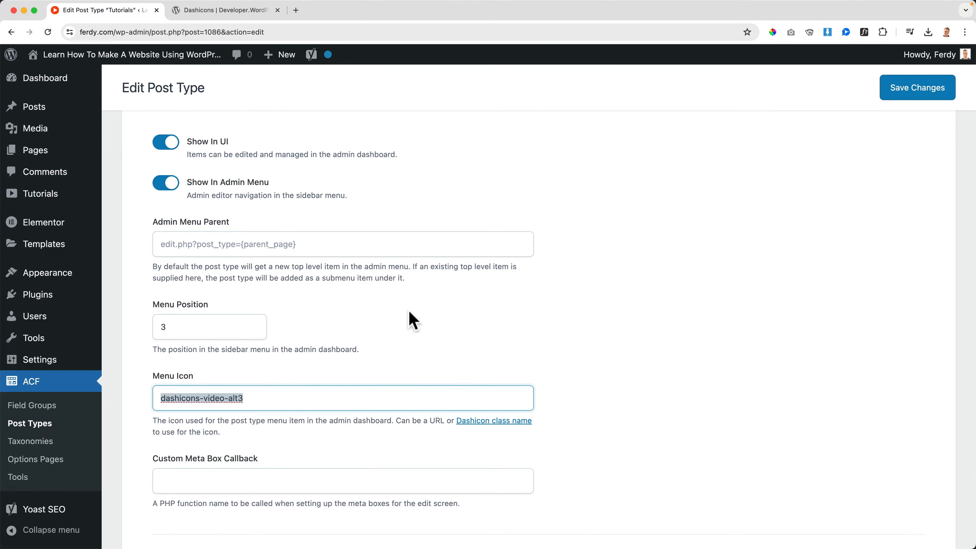
{"action": "left_click", "coordinate": [920, 98]}
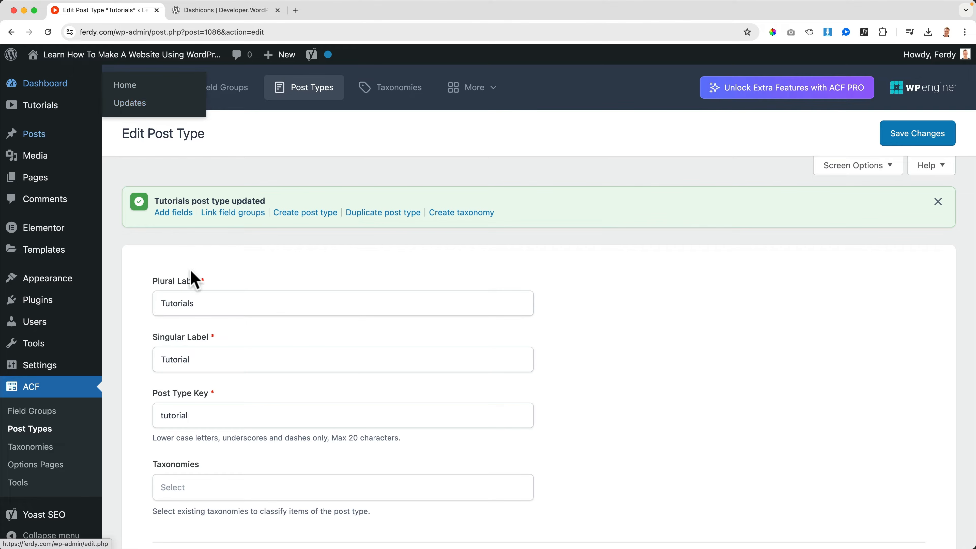
Raise the Tutorials post type's menu position in the Visibility options so it sits directly below Posts, and save the changes.
{"action": "scroll", "coordinate": [242, 369], "scroll_direction": "down", "scroll_amount": 15}
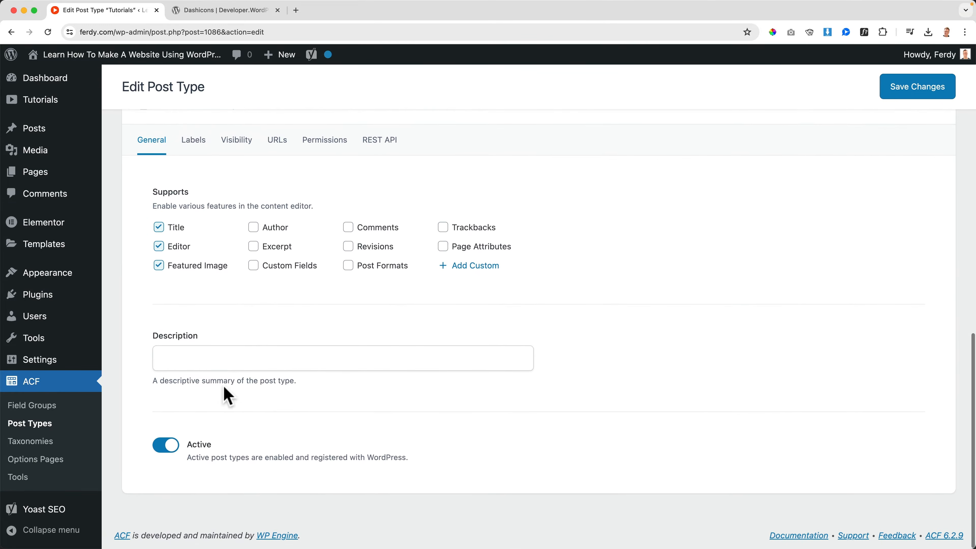
{"action": "left_click", "coordinate": [239, 142]}
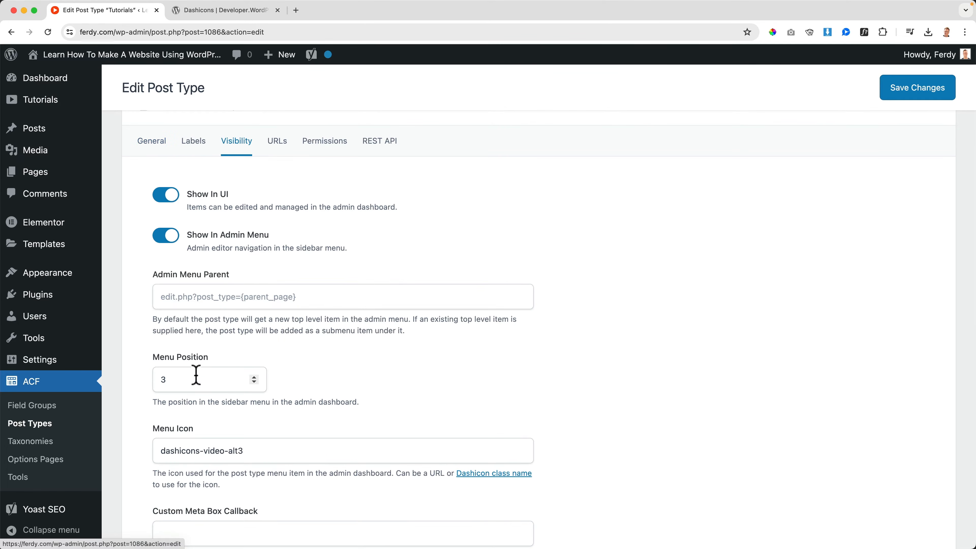
{"action": "left_click", "coordinate": [254, 377]}
{"action": "left_click", "coordinate": [918, 95]}
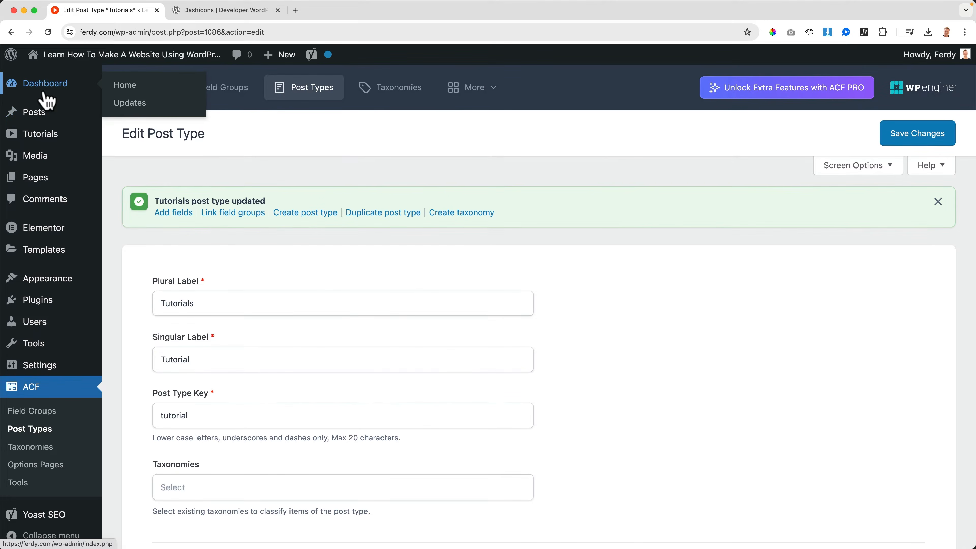
Review the Tutorials and Posts lists, examine the category options of the post about TubeBuddy A/B testing, and return to the Posts list.
{"action": "left_click", "coordinate": [34, 141]}
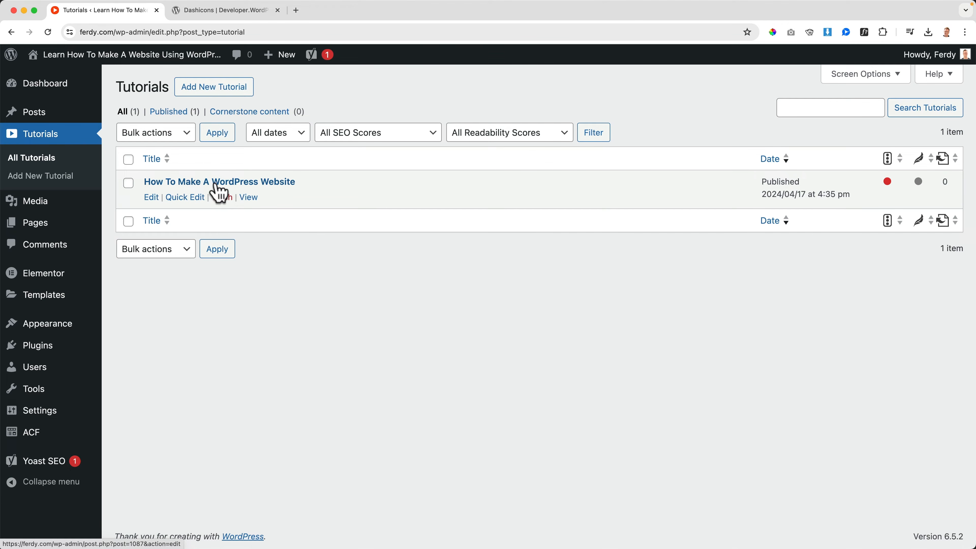
{"action": "left_click", "coordinate": [40, 115]}
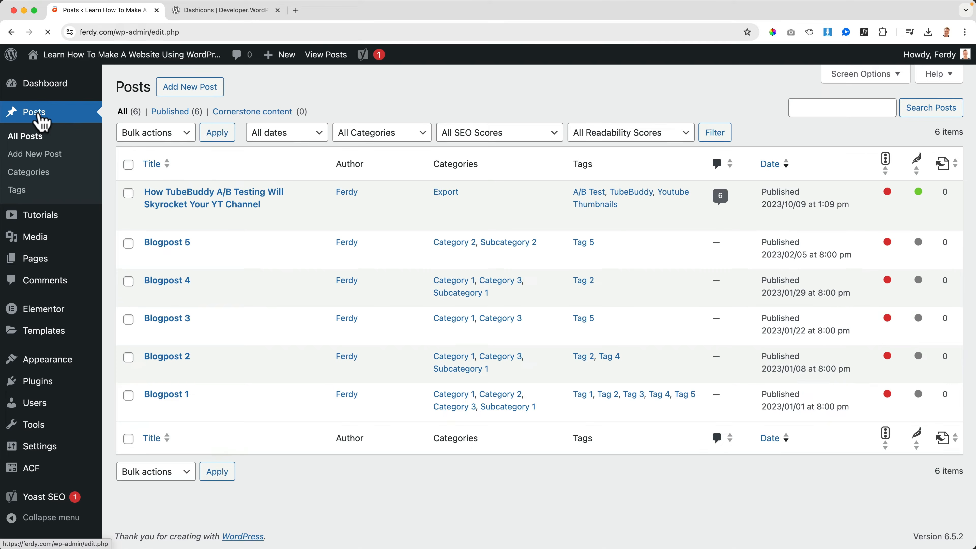
{"action": "left_click", "coordinate": [214, 198]}
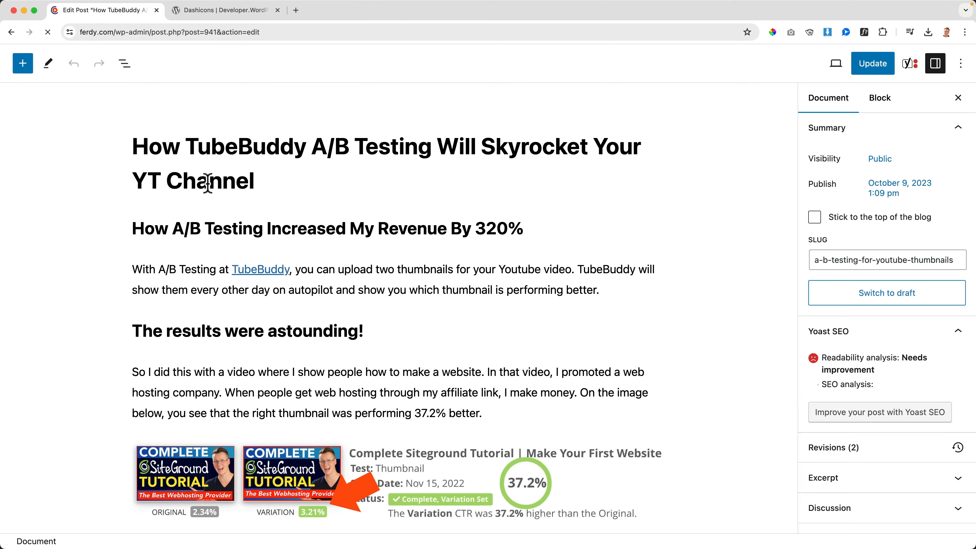
{"action": "scroll", "coordinate": [889, 291], "scroll_direction": "down", "scroll_amount": 3}
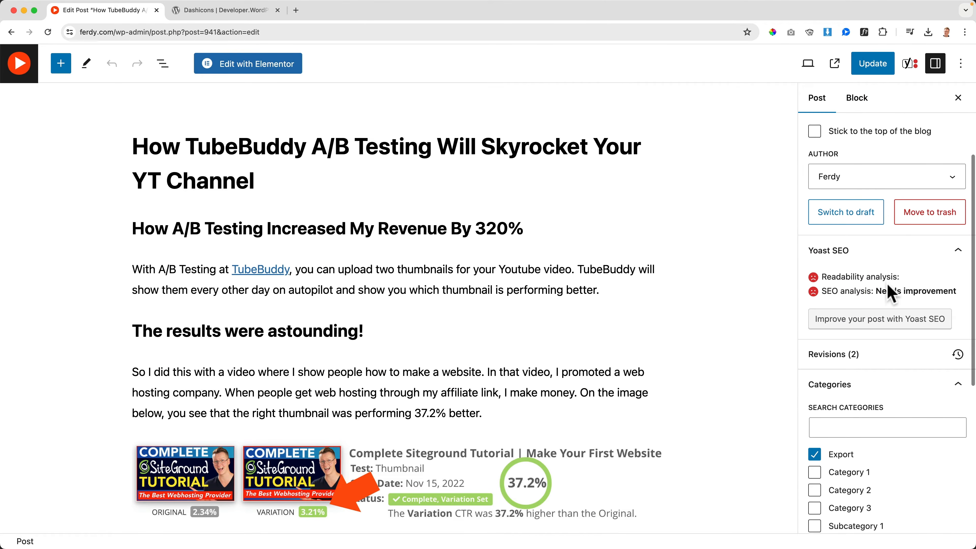
{"action": "scroll", "coordinate": [889, 291], "scroll_direction": "down", "scroll_amount": 5}
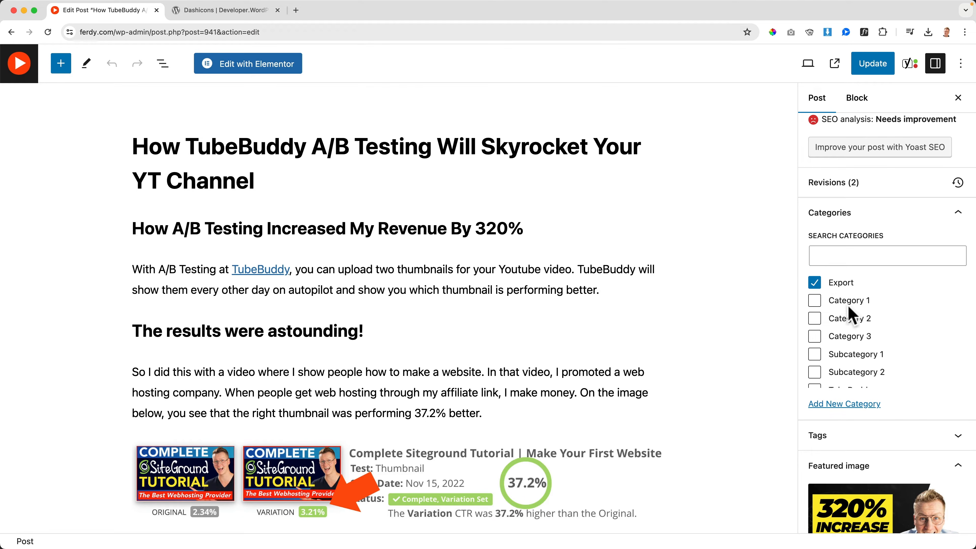
{"action": "scroll", "coordinate": [851, 316], "scroll_direction": "up", "scroll_amount": 8}
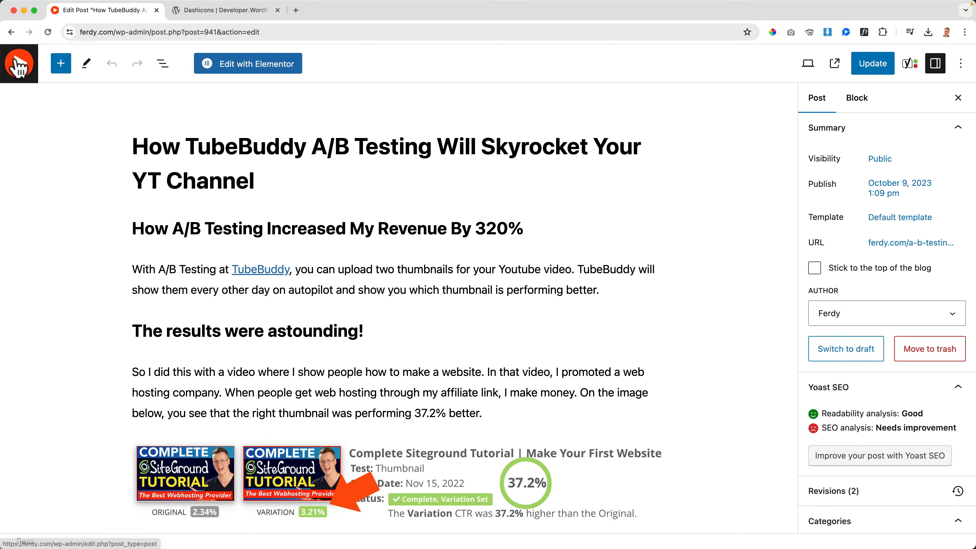
{"action": "left_click", "coordinate": [18, 64]}
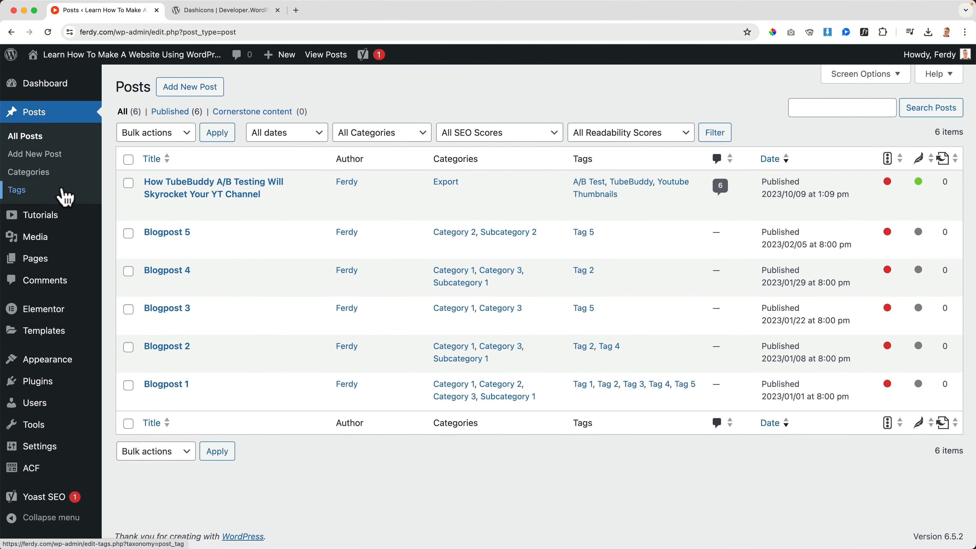
Start a new ACF taxonomy with the plural label Categories and the singular label Category.
{"action": "mouse_move", "coordinate": [29, 476]}
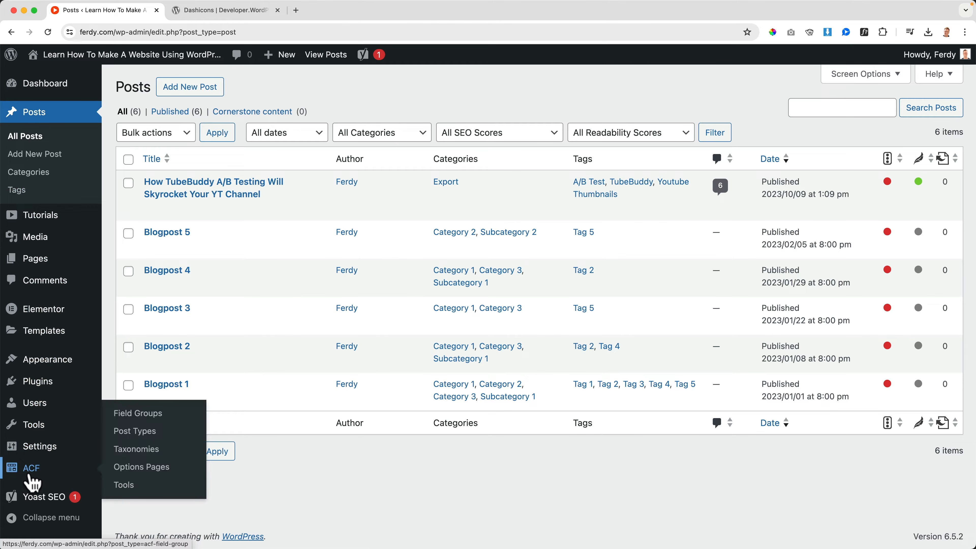
{"action": "left_click", "coordinate": [137, 449]}
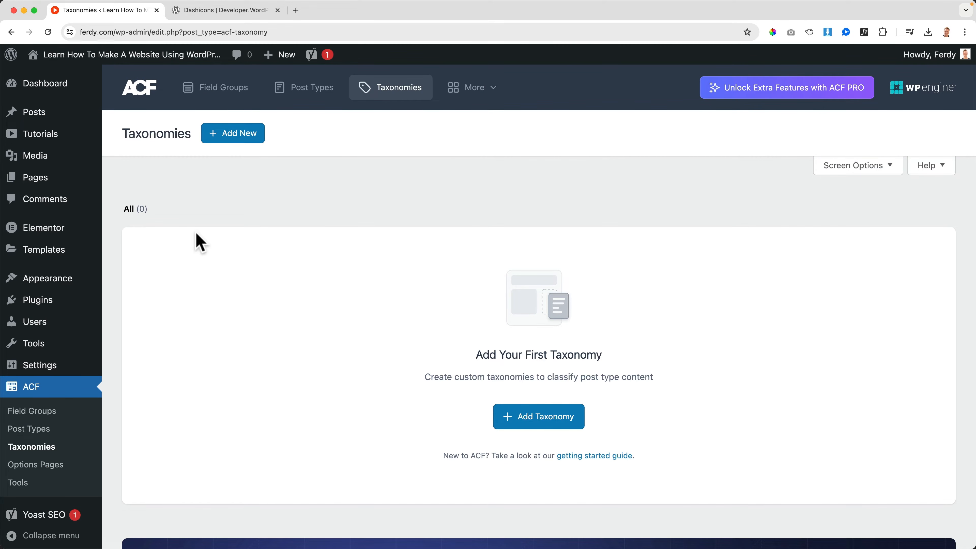
{"action": "left_click", "coordinate": [230, 139]}
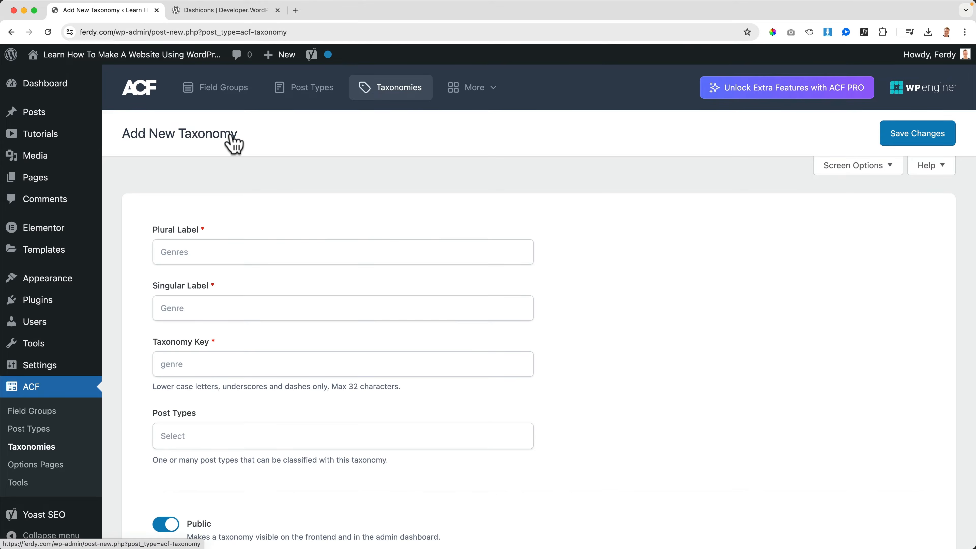
{"action": "left_click", "coordinate": [235, 253]}
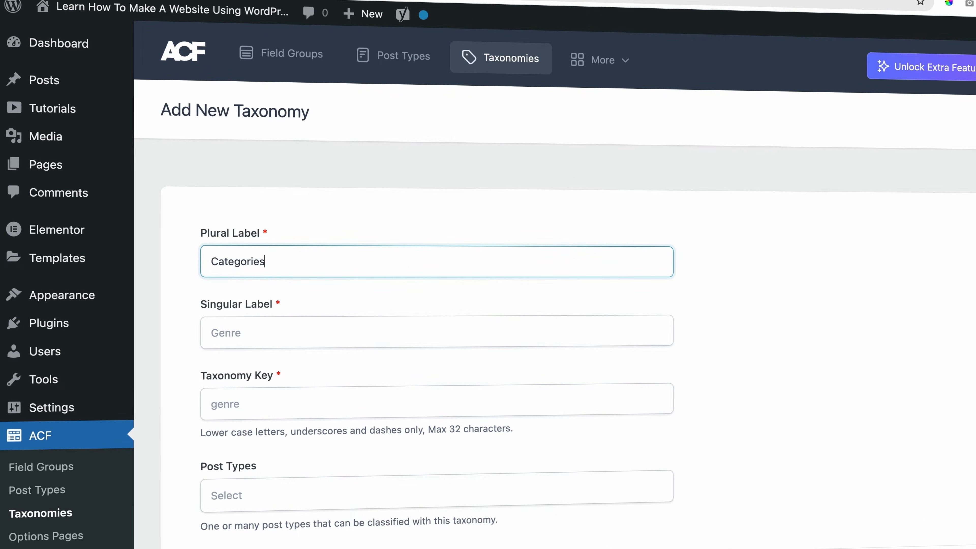
{"action": "key", "text": "Tab"}
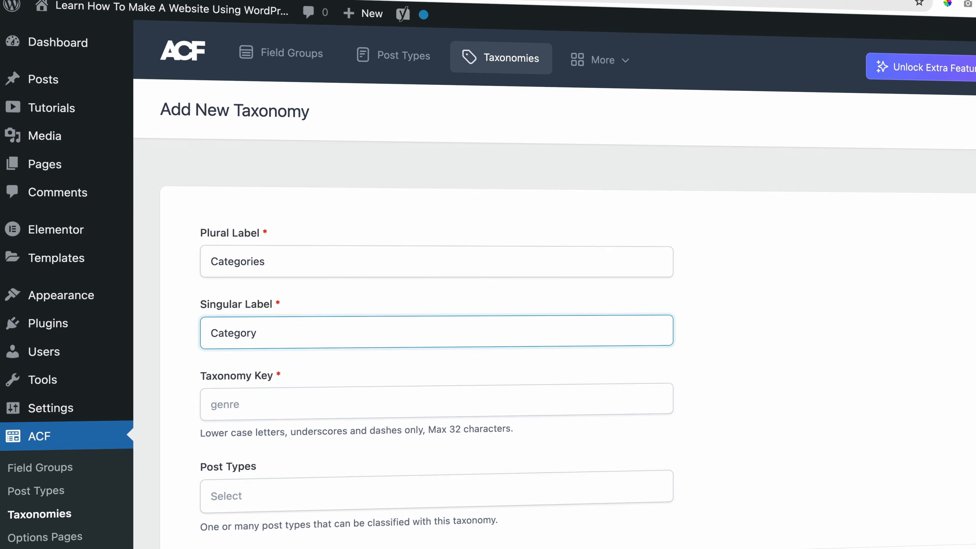
Set the new taxonomy's key to tutorial-category.
{"action": "left_click", "coordinate": [306, 397]}
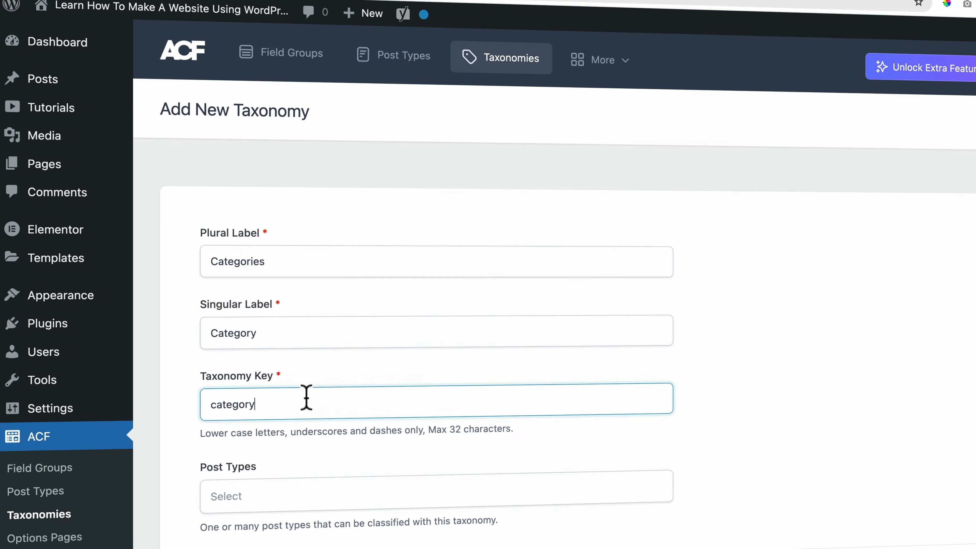
{"action": "double_click", "coordinate": [307, 398]}
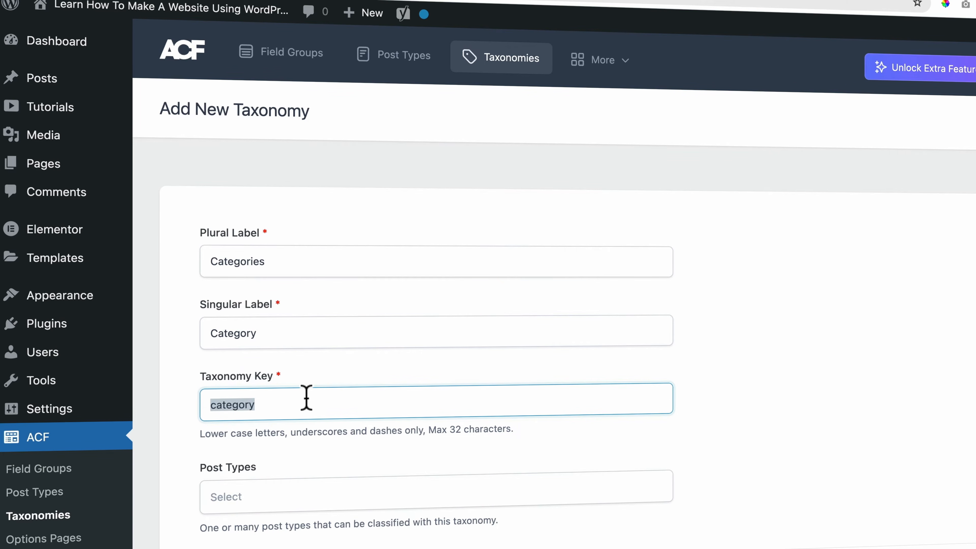
{"action": "mouse_move", "coordinate": [46, 143]}
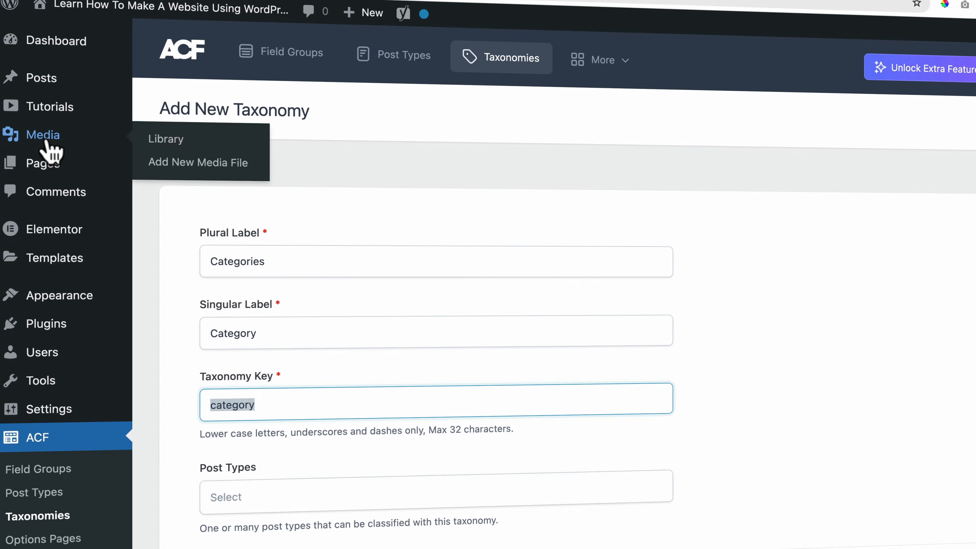
{"action": "left_click", "coordinate": [288, 407]}
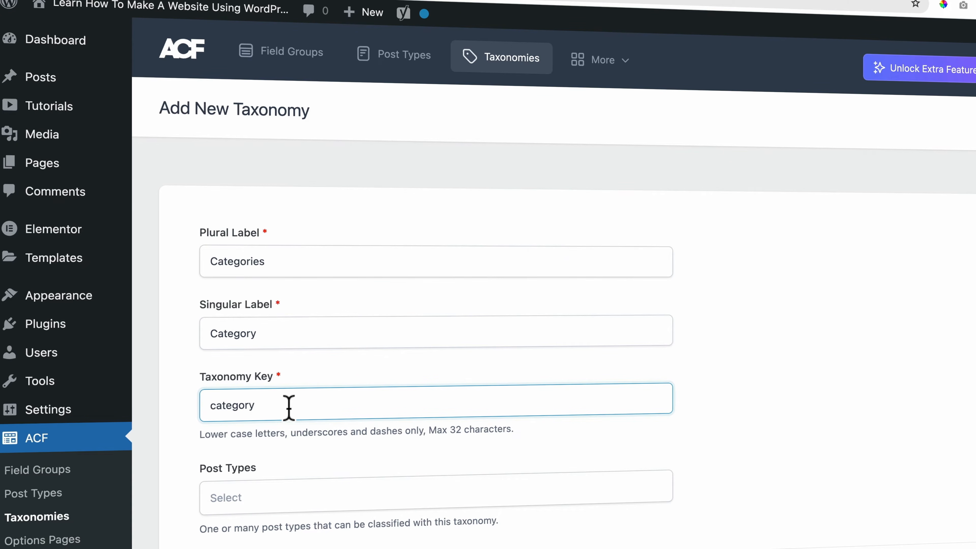
{"action": "double_click", "coordinate": [288, 406]}
{"action": "type", "text": "tutorial-"}
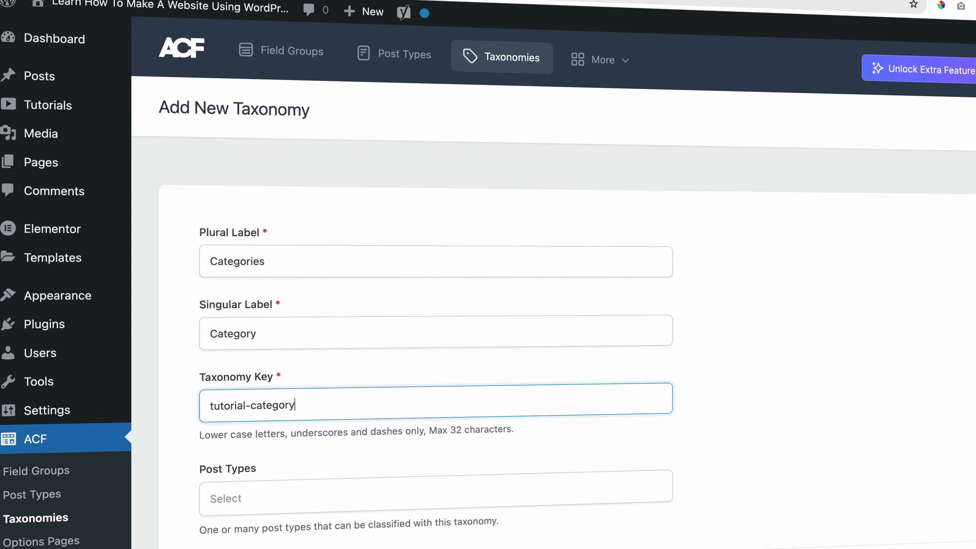
Assign the taxonomy to the Tutorial post type and make it hierarchical.
{"action": "scroll", "coordinate": [413, 377], "scroll_direction": "down", "scroll_amount": 6}
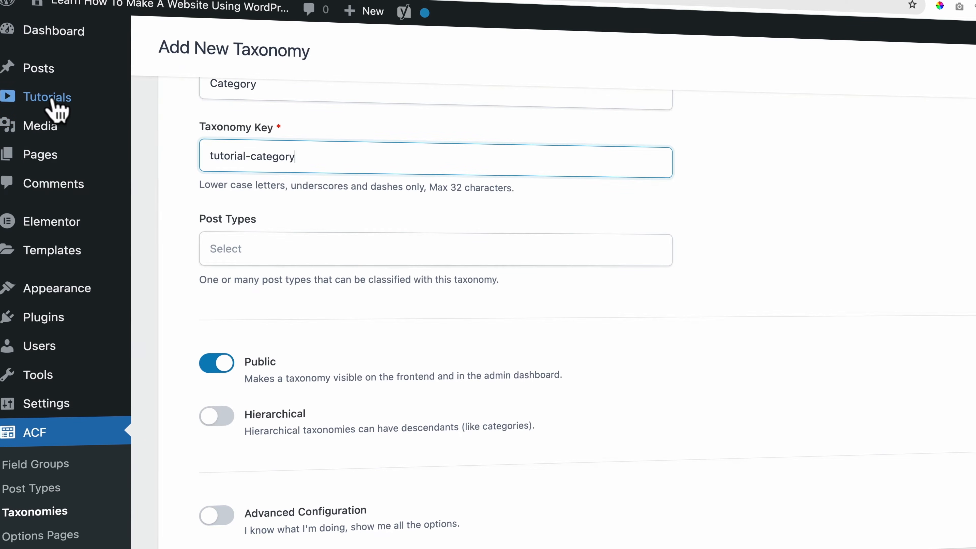
{"action": "left_click", "coordinate": [279, 249]}
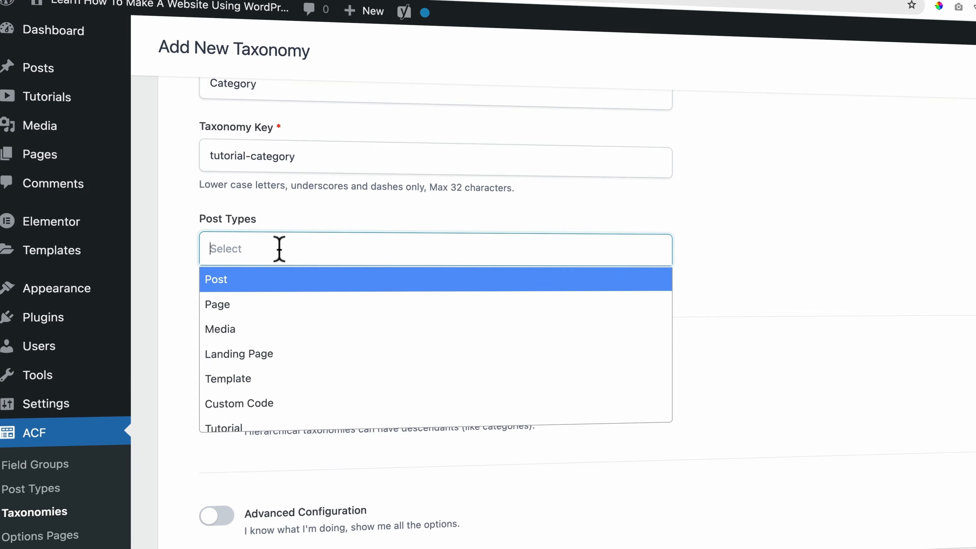
{"action": "scroll", "coordinate": [279, 327], "scroll_direction": "down", "scroll_amount": 2}
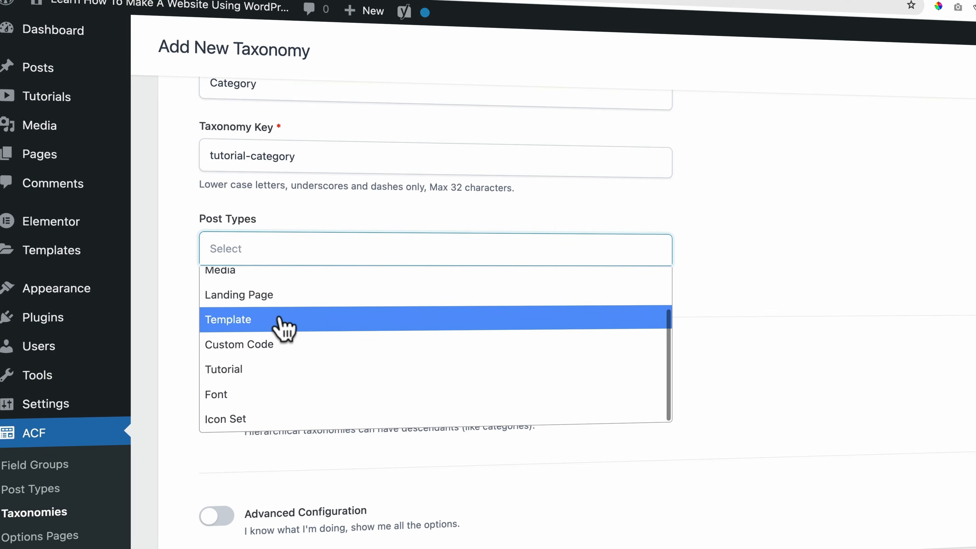
{"action": "left_click", "coordinate": [240, 370]}
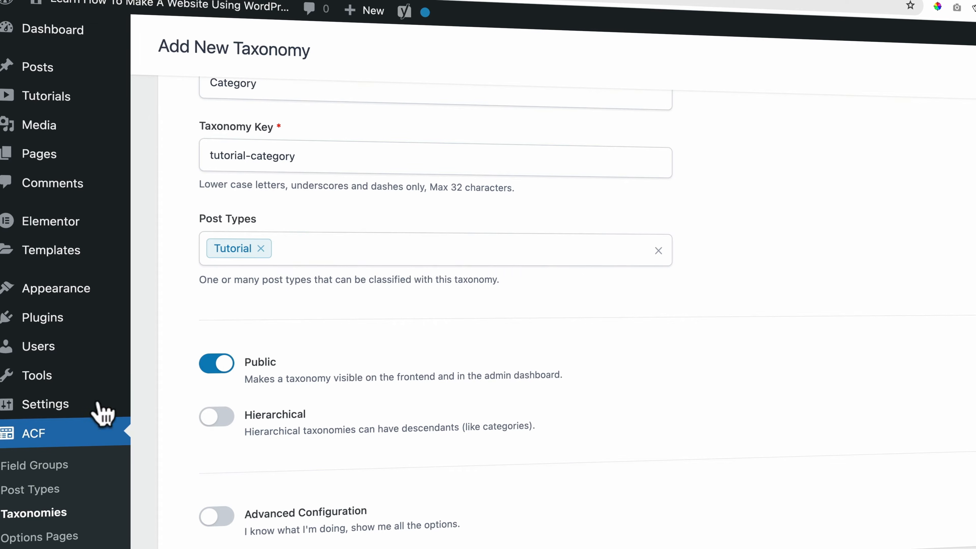
{"action": "left_click", "coordinate": [218, 418]}
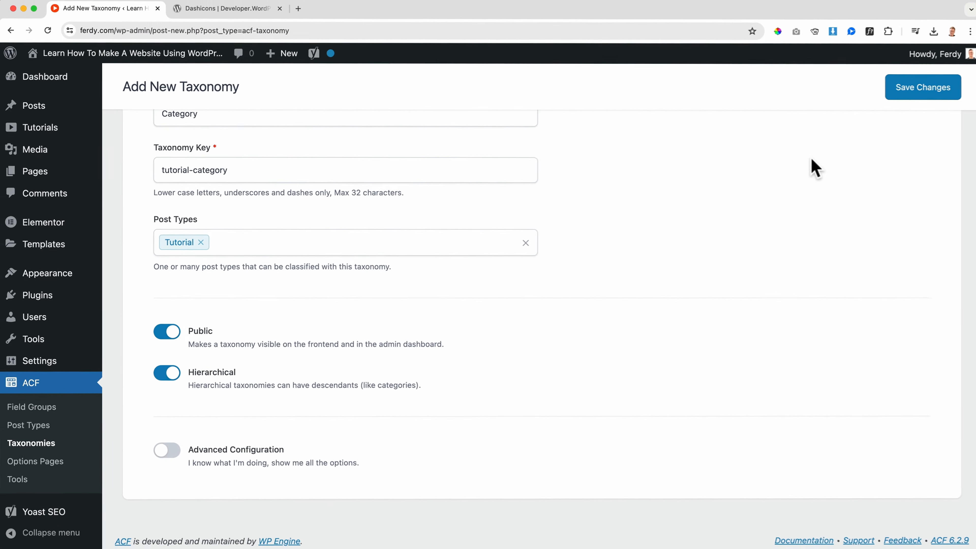
Save the Categories taxonomy and open the tutorial "How To Make A WordPress Website" for editing.
{"action": "left_click", "coordinate": [915, 90]}
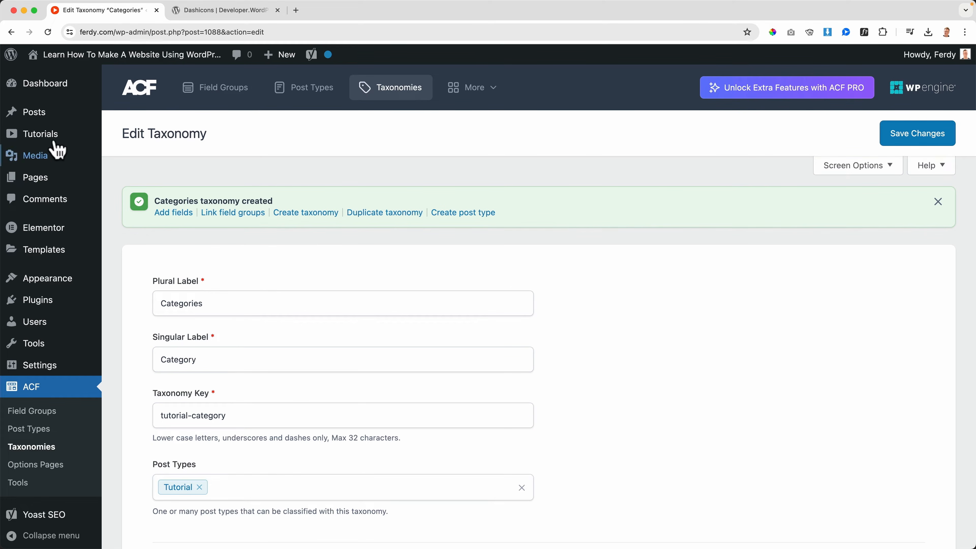
{"action": "mouse_move", "coordinate": [48, 137]}
{"action": "left_click", "coordinate": [141, 144]}
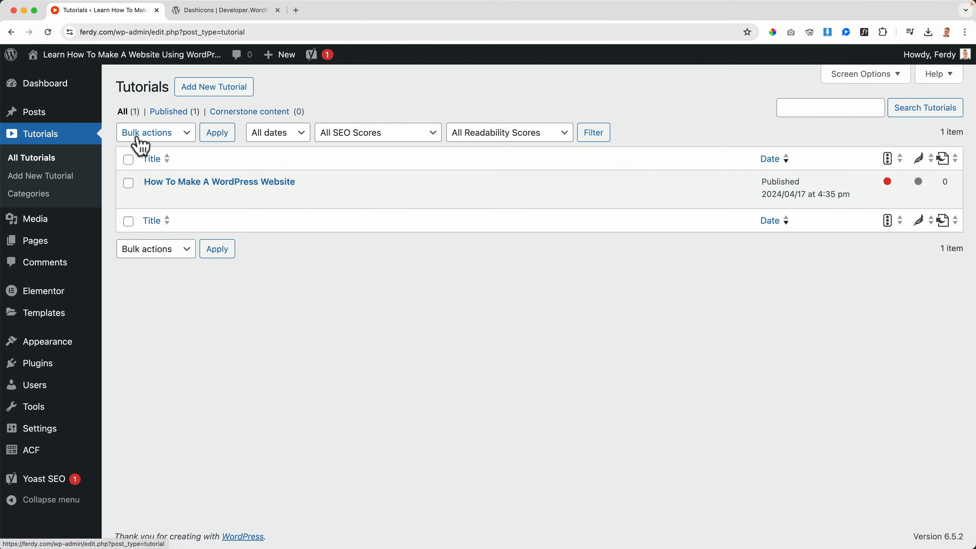
{"action": "left_click", "coordinate": [207, 188]}
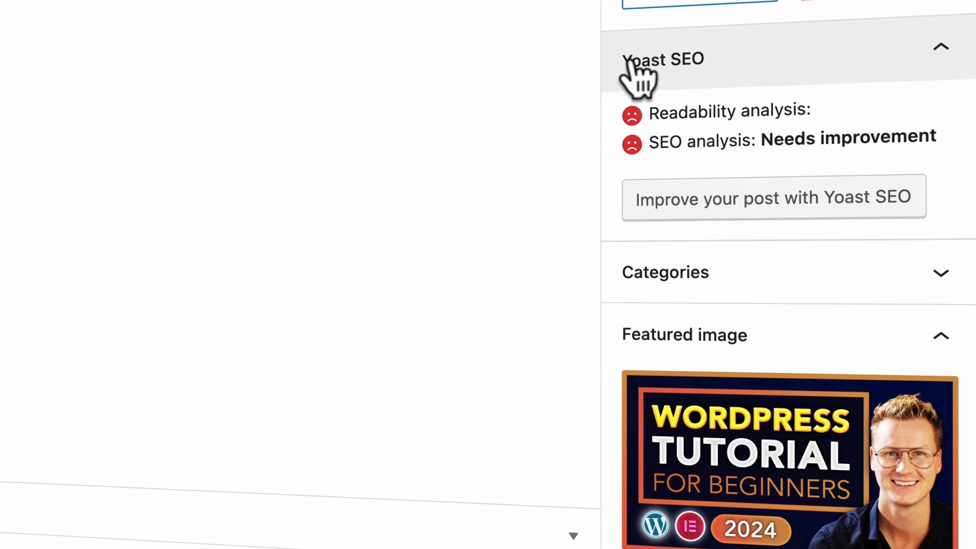
Create a category named WordPress from within the tutorial and assign it to the tutorial.
{"action": "left_click", "coordinate": [747, 269]}
{"action": "scroll", "coordinate": [769, 161], "scroll_direction": "down", "scroll_amount": 2}
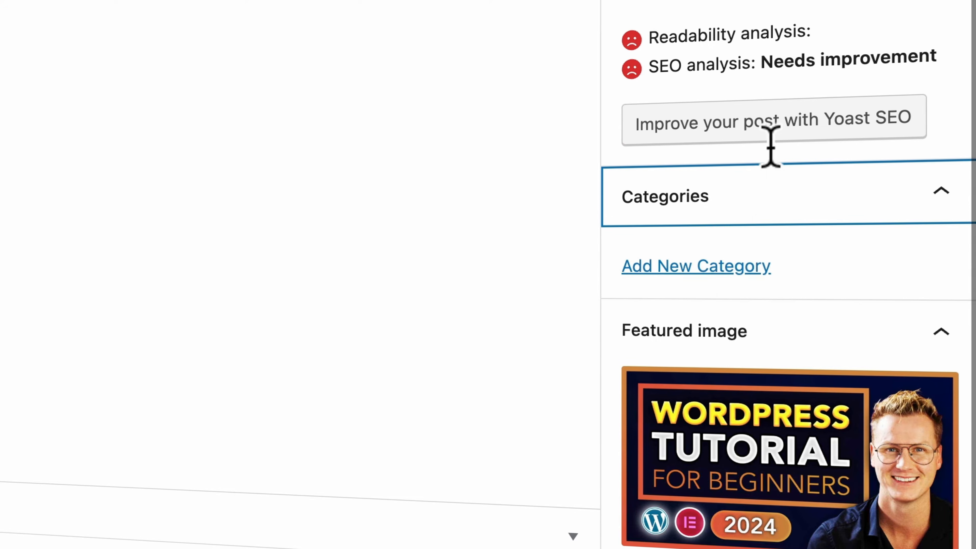
{"action": "left_click", "coordinate": [670, 267]}
{"action": "left_click", "coordinate": [695, 340]}
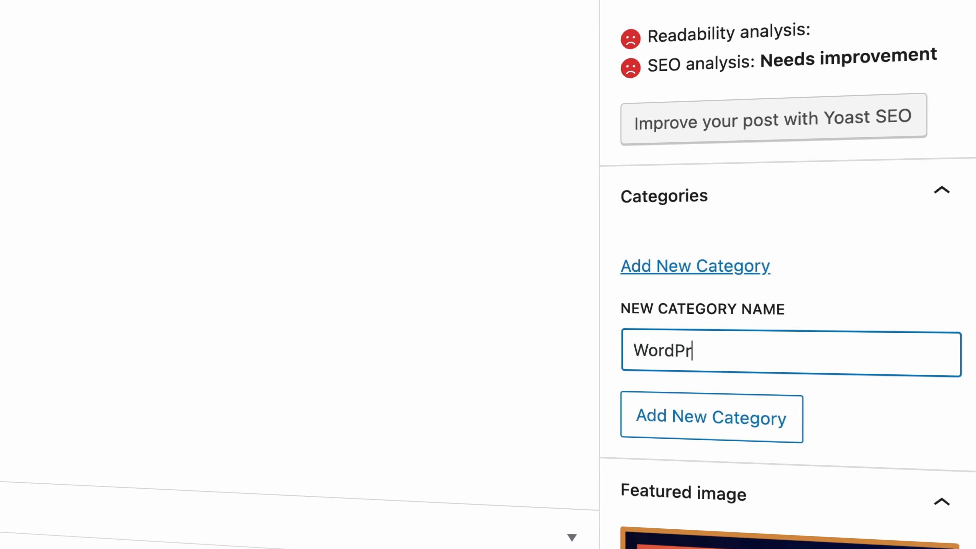
{"action": "left_click", "coordinate": [726, 421]}
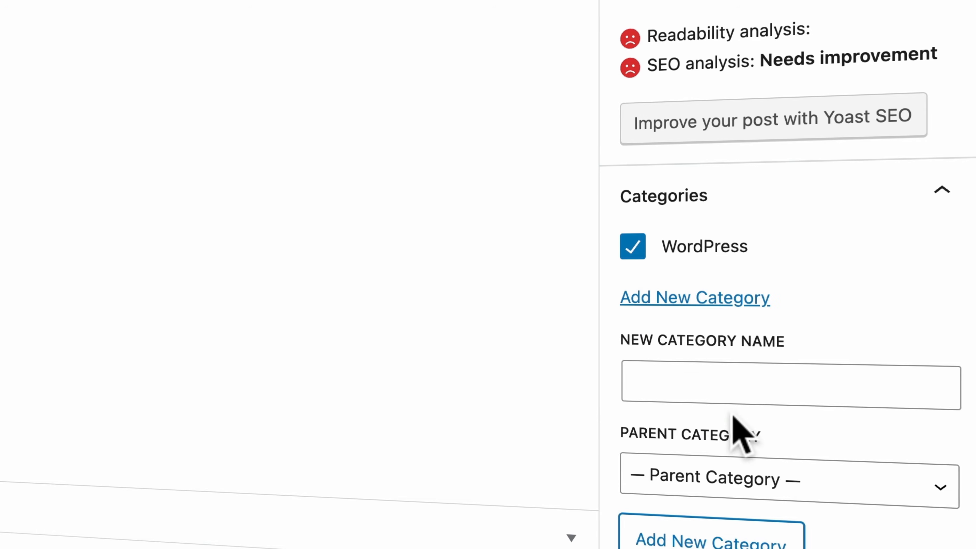
Create two more top-level tutorial categories named Affiliate Marketing and WooCommerce.
{"action": "scroll", "coordinate": [726, 346], "scroll_direction": "down", "scroll_amount": 5}
{"action": "left_click", "coordinate": [697, 163]}
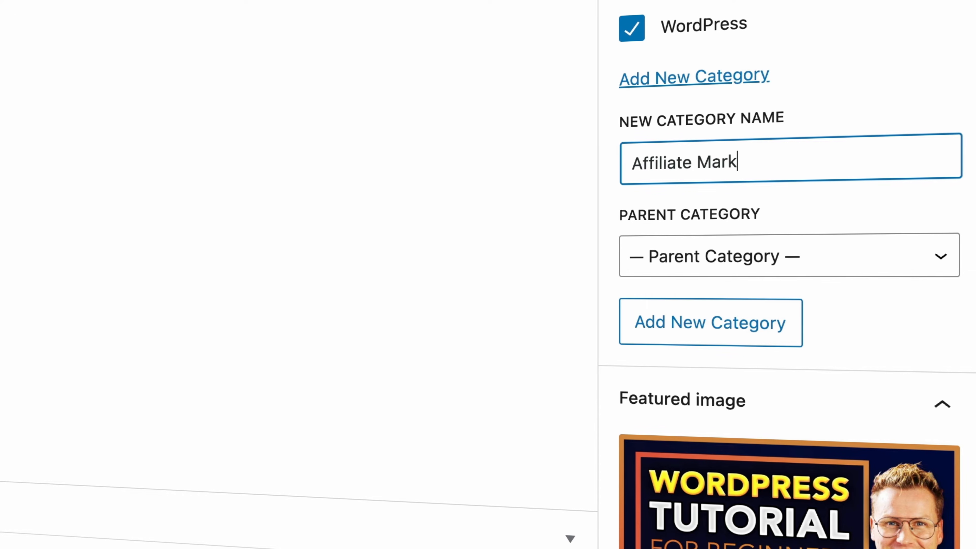
{"action": "left_click", "coordinate": [702, 338]}
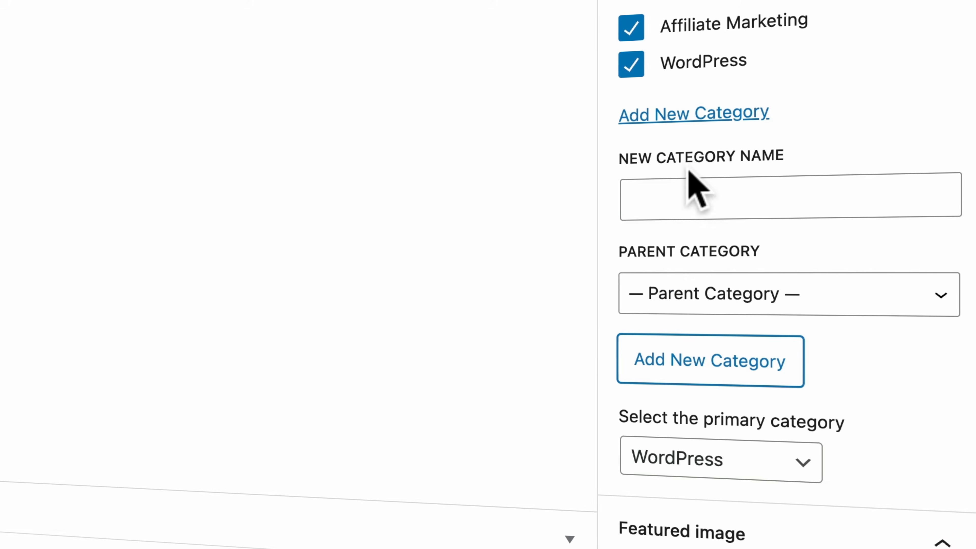
{"action": "left_click", "coordinate": [688, 184]}
{"action": "type", "text": "WooCom"}
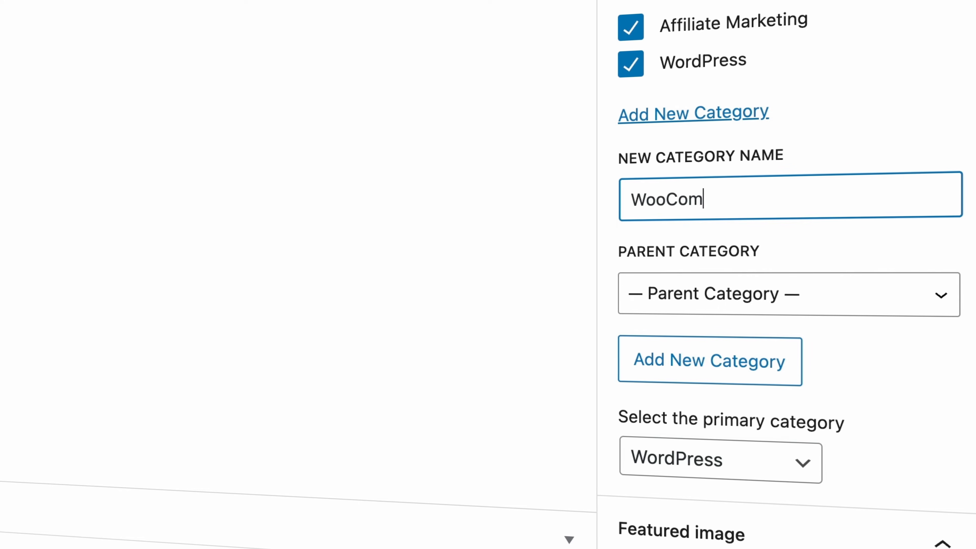
{"action": "type", "text": "merce"}
{"action": "left_click", "coordinate": [701, 360]}
Create the top-level categories Courses and Making Money, and leave only WordPress selected for the tutorial.
{"action": "left_click", "coordinate": [692, 233]}
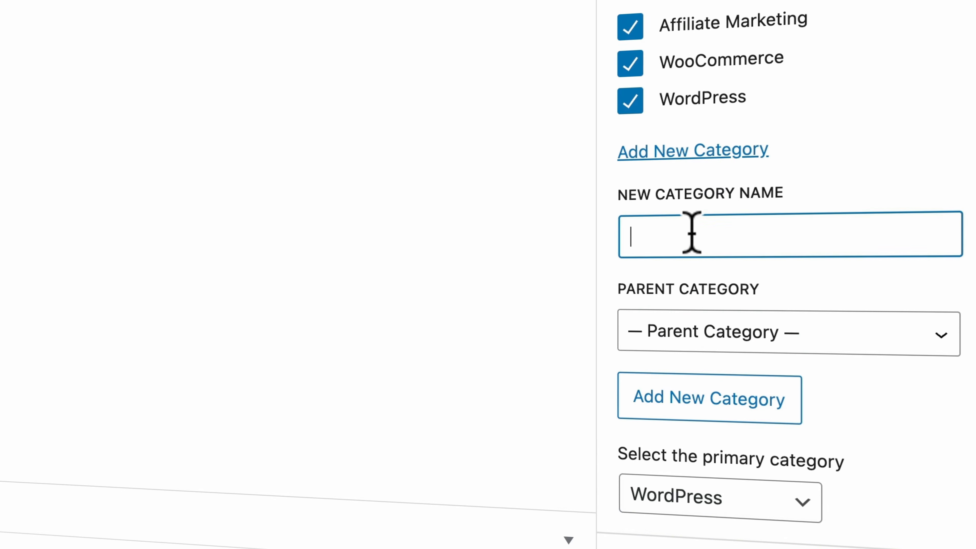
{"action": "left_click", "coordinate": [718, 402]}
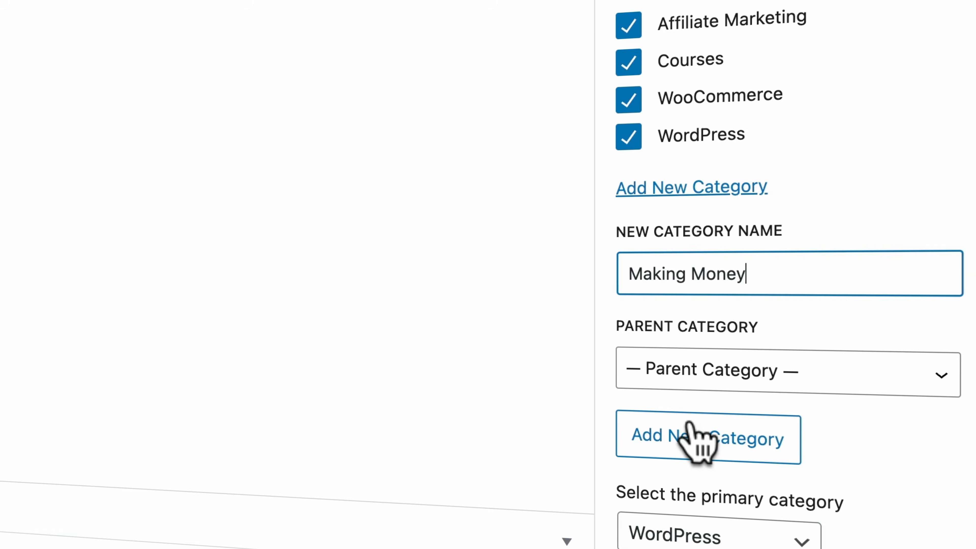
{"action": "left_click", "coordinate": [692, 433]}
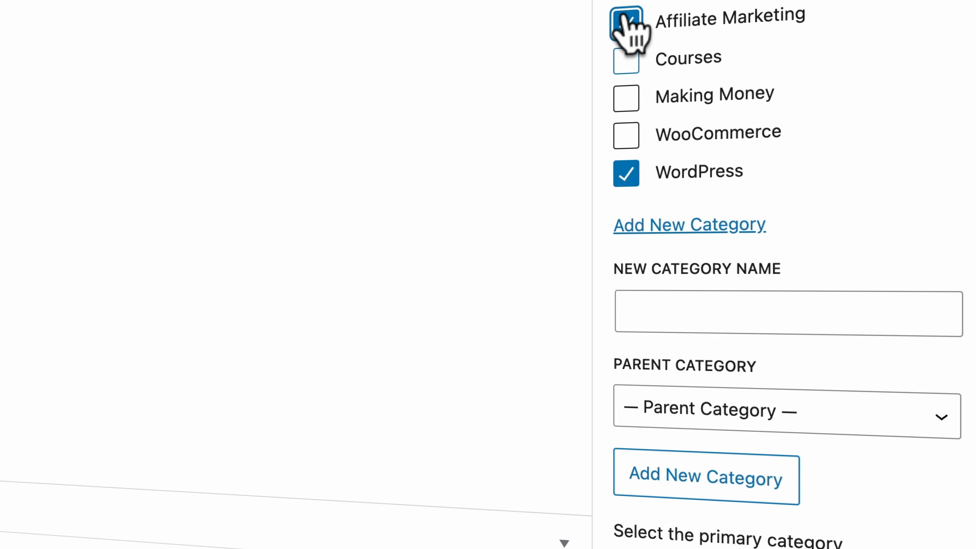
Create the category Make A Website under the parent category WordPress and update the tutorial.
{"action": "left_click", "coordinate": [686, 302]}
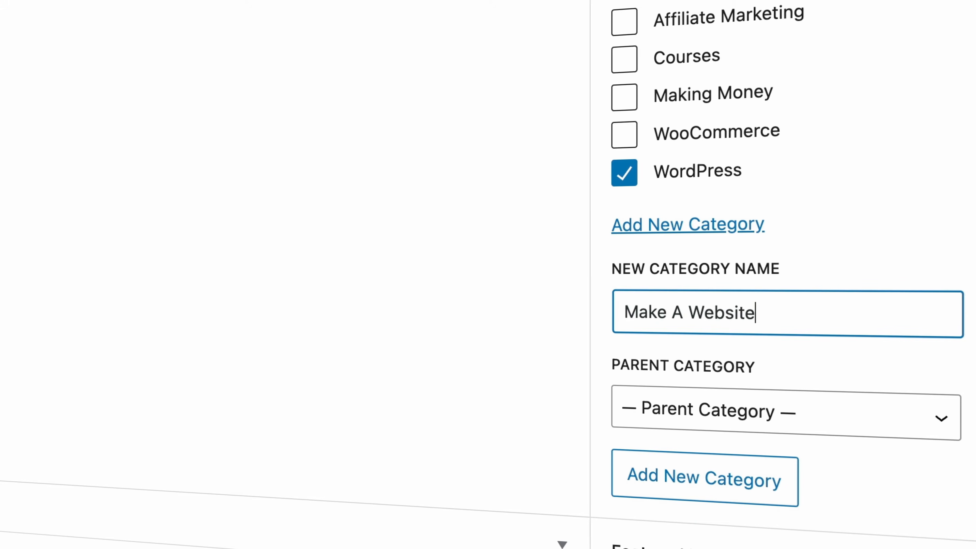
{"action": "left_click", "coordinate": [686, 408]}
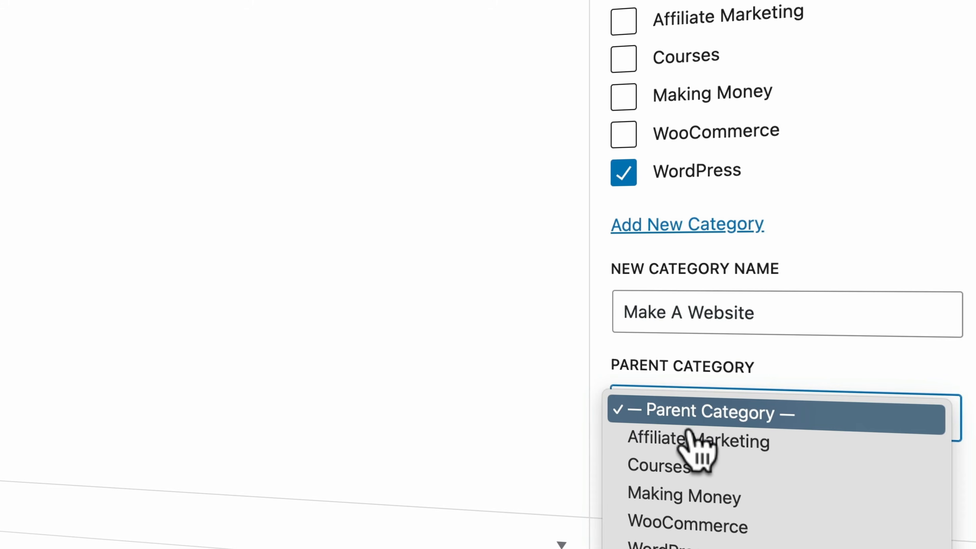
{"action": "left_click", "coordinate": [695, 544]}
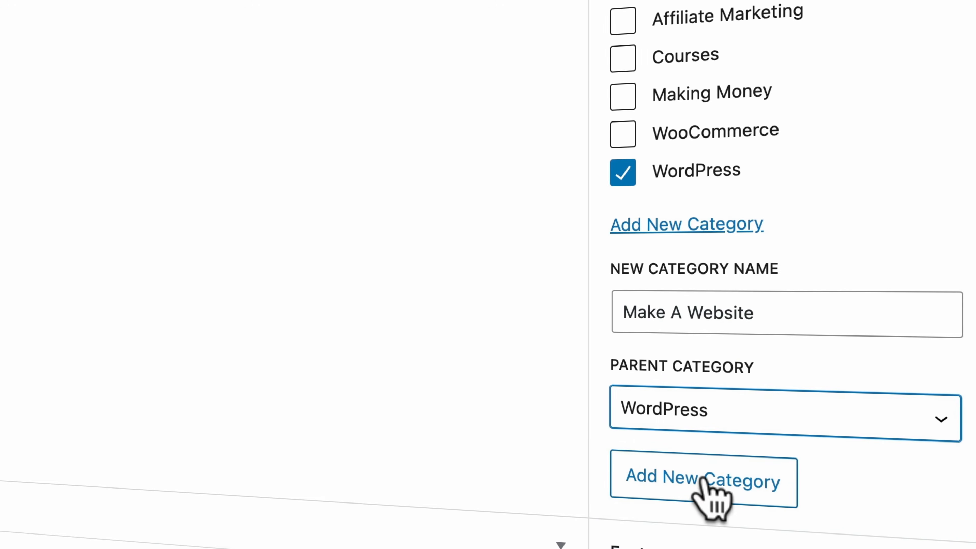
{"action": "scroll", "coordinate": [705, 496], "scroll_direction": "down", "scroll_amount": 1}
{"action": "left_click", "coordinate": [698, 460]}
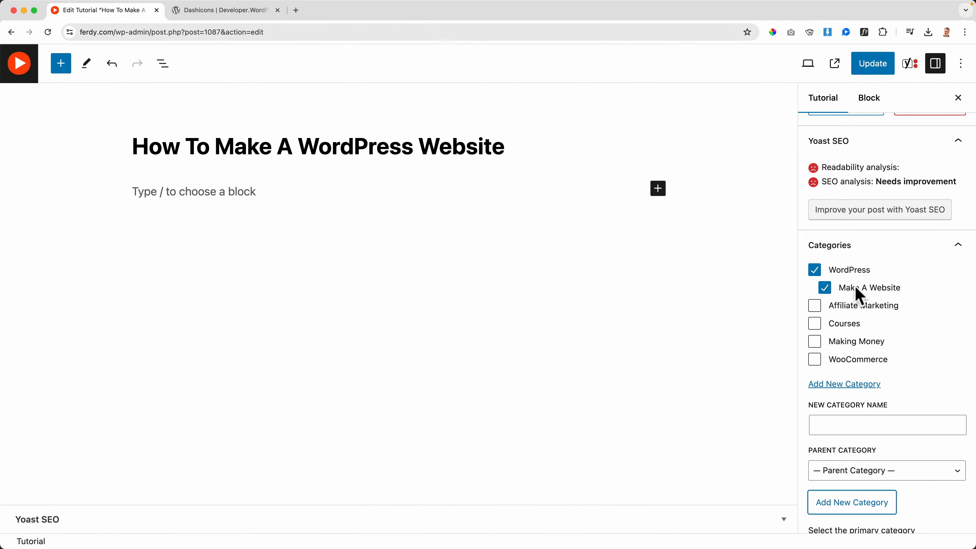
{"action": "left_click", "coordinate": [872, 66]}
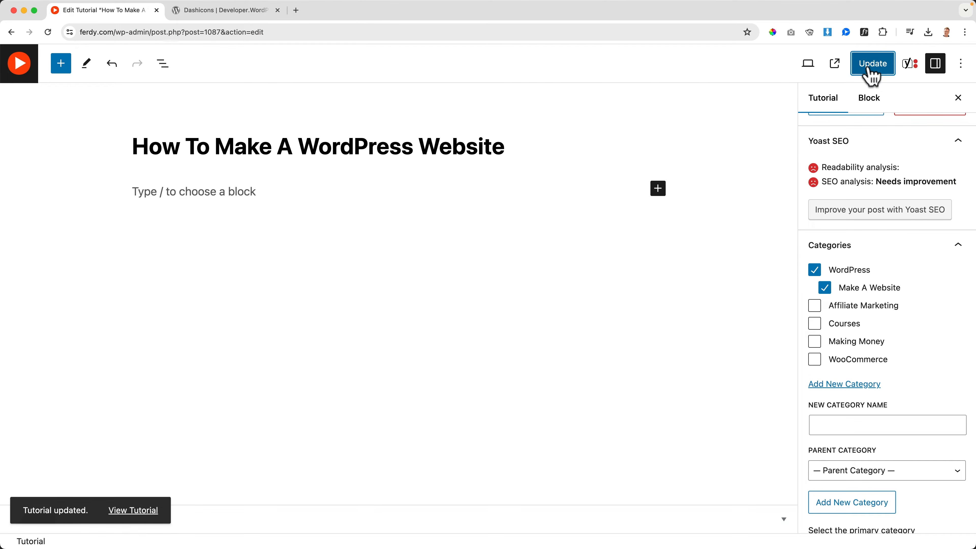
Leave the editor, review the Tutorials category list and compare it with the taxonomies available for Posts.
{"action": "left_click", "coordinate": [20, 63]}
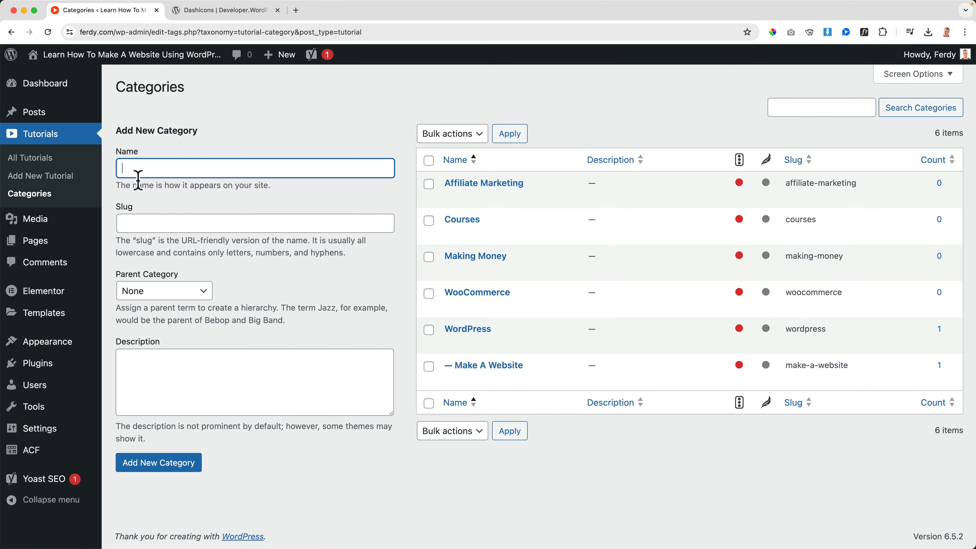
{"action": "mouse_move", "coordinate": [41, 115]}
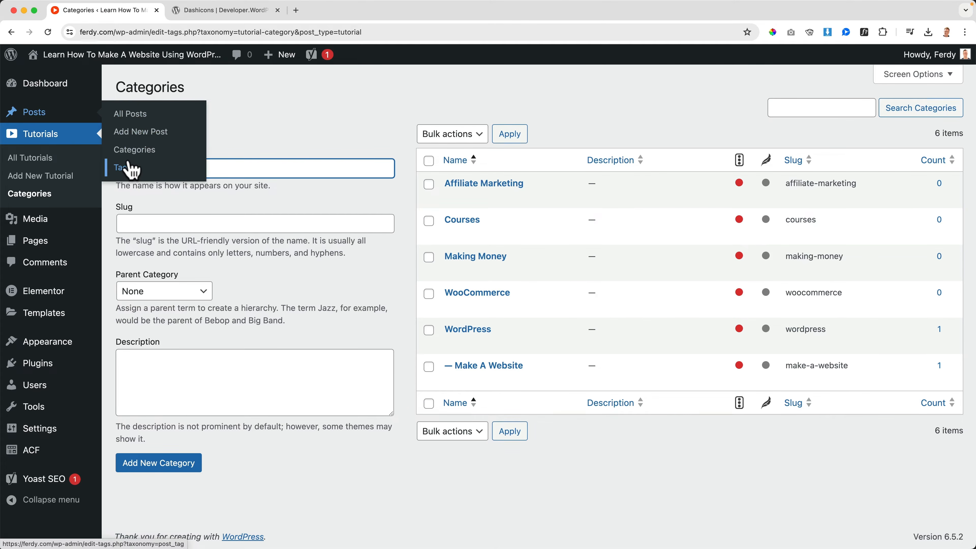
{"action": "mouse_move", "coordinate": [89, 364]}
Start a new ACF taxonomy with the plural label Tags and the singular label Tag.
{"action": "mouse_move", "coordinate": [46, 451]}
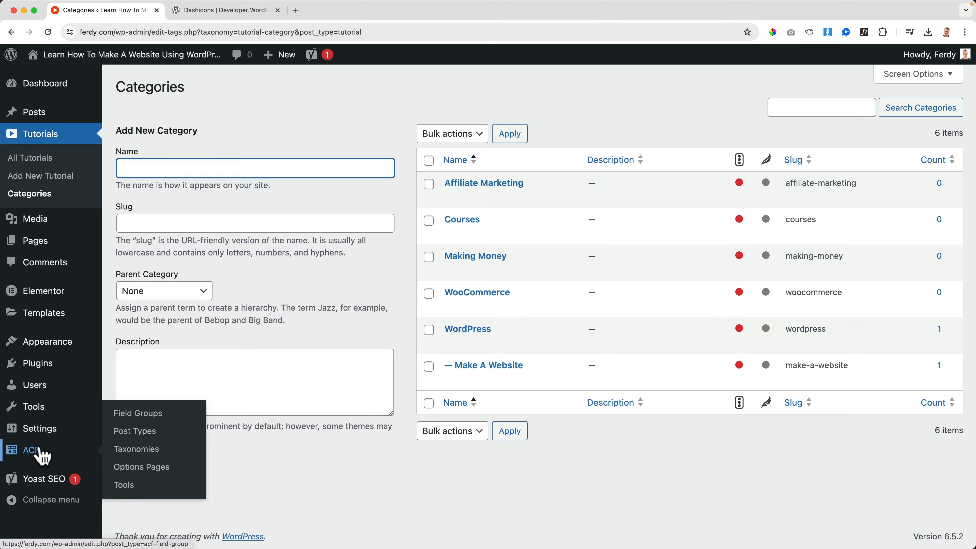
{"action": "left_click", "coordinate": [142, 450]}
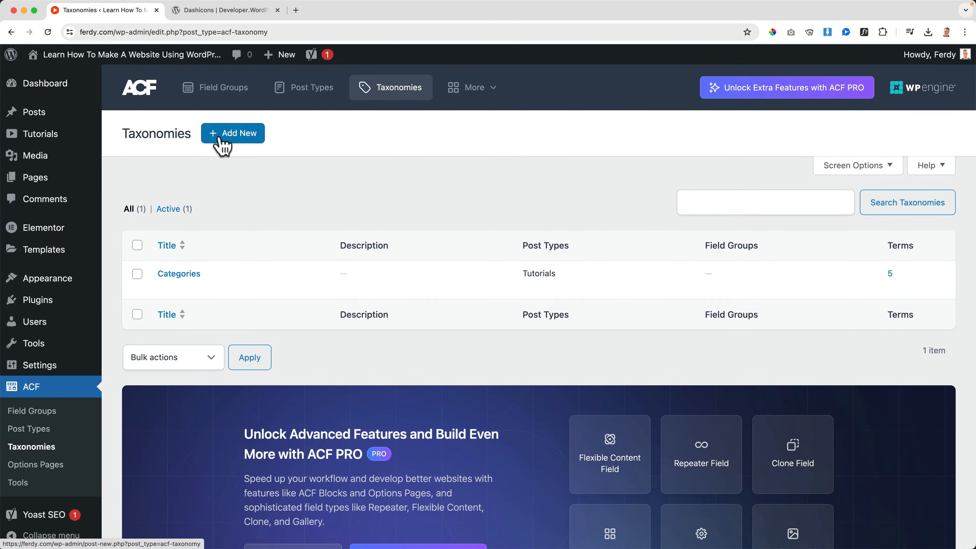
{"action": "left_click", "coordinate": [227, 135]}
{"action": "left_click", "coordinate": [213, 254]}
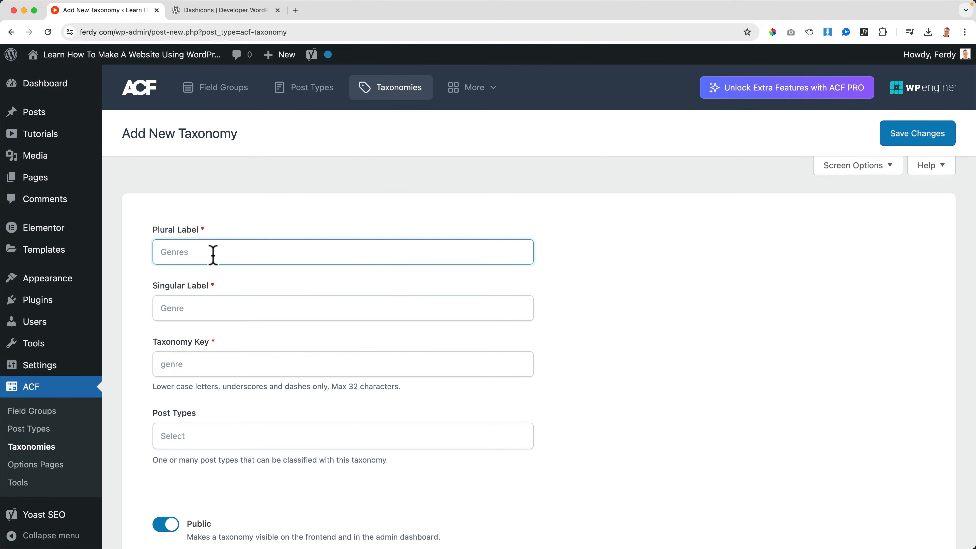
{"action": "key", "text": "Tab"}
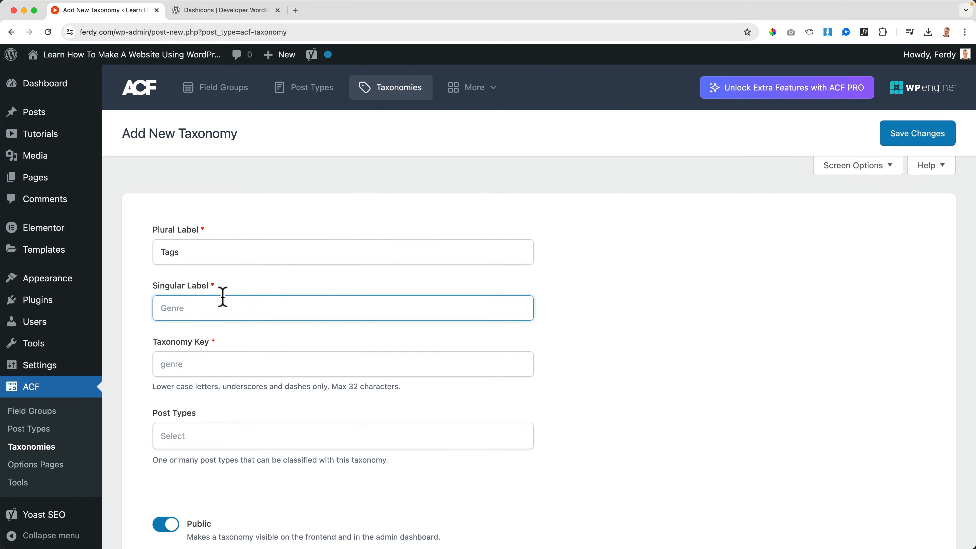
Set the new taxonomy's key to tutorial-tags and assign it to the Tutorial post type.
{"action": "scroll", "coordinate": [224, 300], "scroll_direction": "down", "scroll_amount": 2}
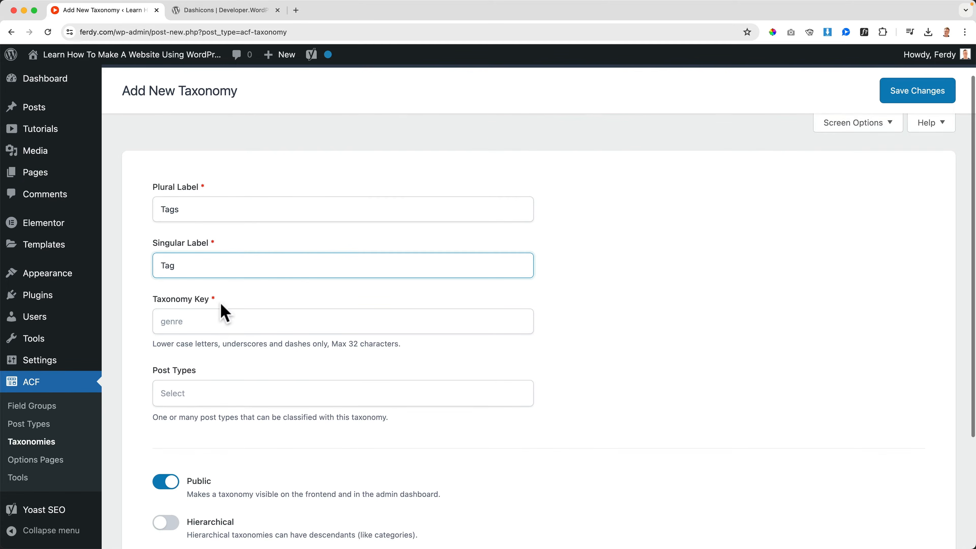
{"action": "left_click", "coordinate": [217, 320]}
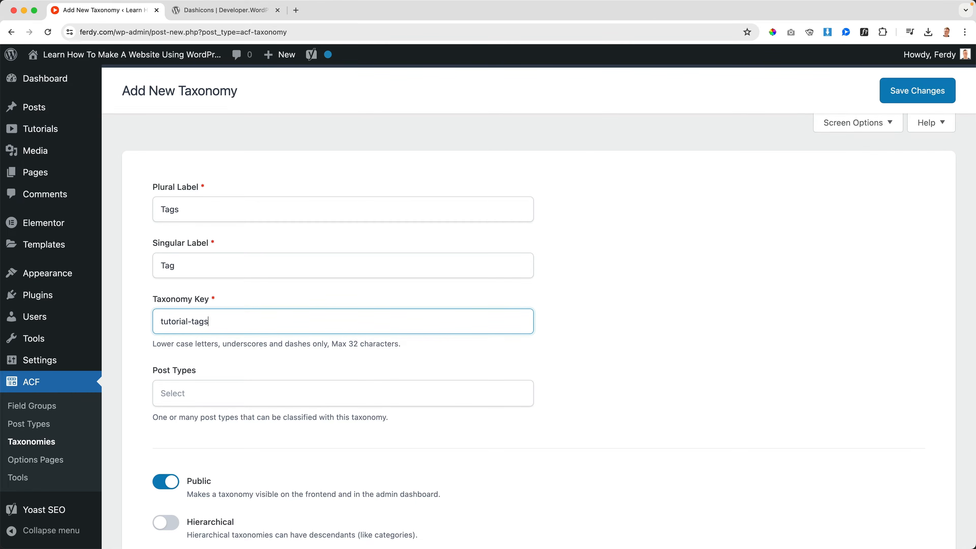
{"action": "scroll", "coordinate": [221, 263], "scroll_direction": "down", "scroll_amount": 6}
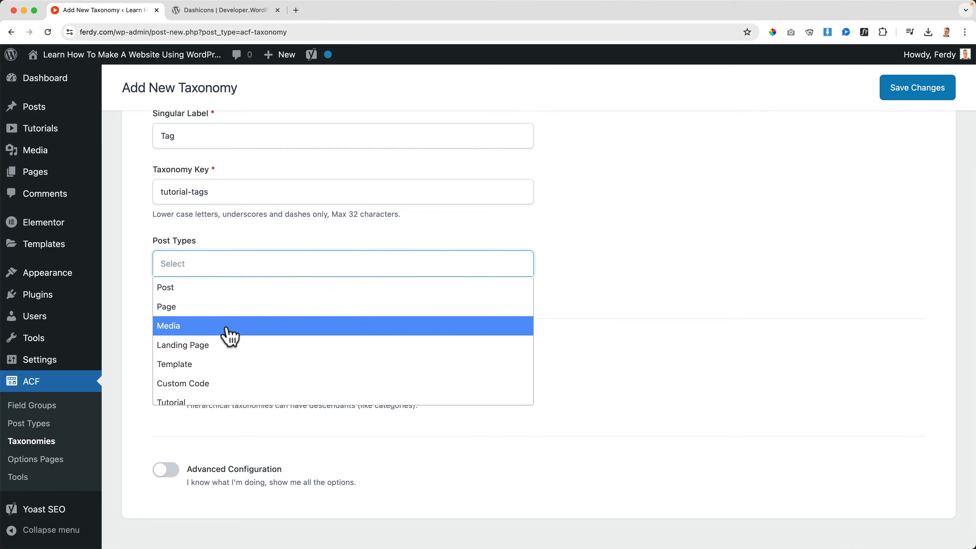
{"action": "scroll", "coordinate": [228, 336], "scroll_direction": "down", "scroll_amount": 2}
{"action": "left_click", "coordinate": [204, 363]}
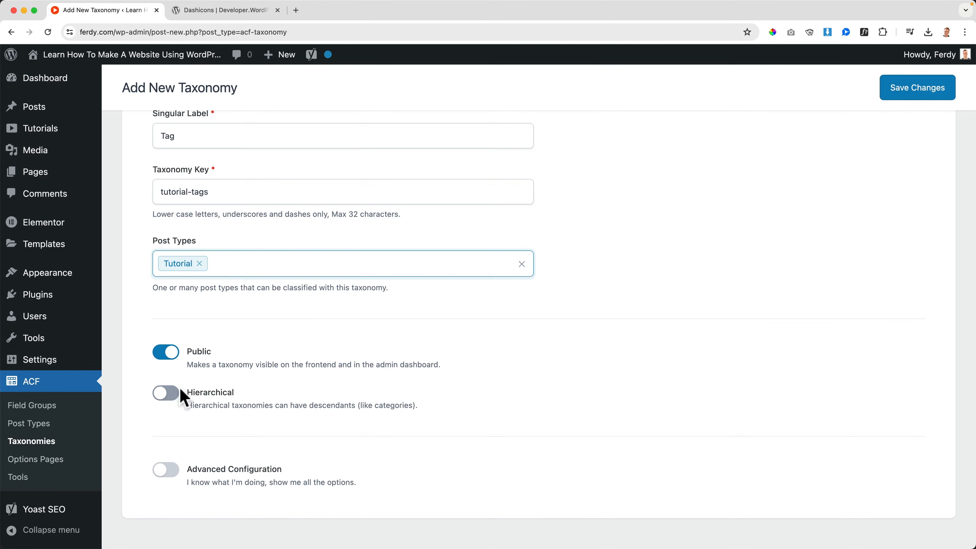
Examine the Tags taxonomy's advanced configuration options, and hide them again.
{"action": "left_click", "coordinate": [188, 471]}
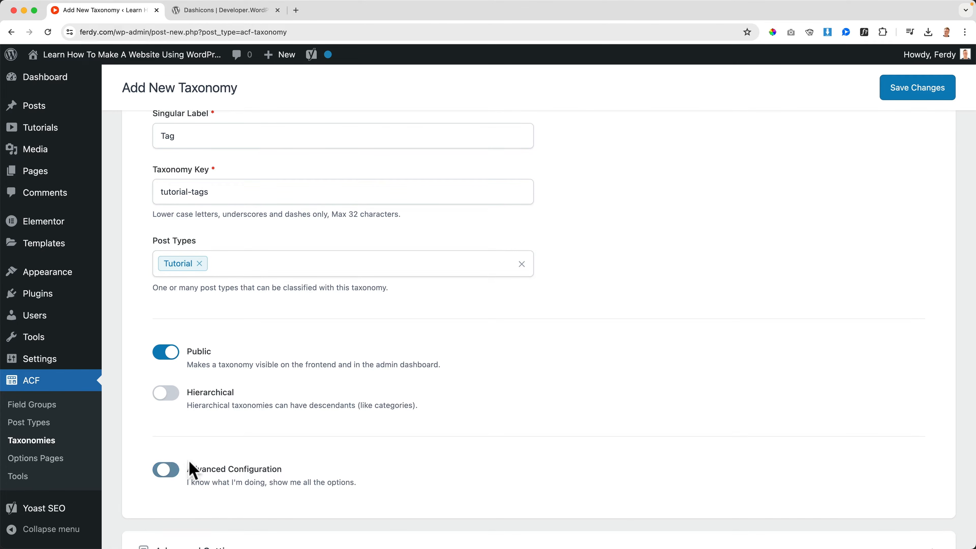
{"action": "scroll", "coordinate": [318, 374], "scroll_direction": "down", "scroll_amount": 10}
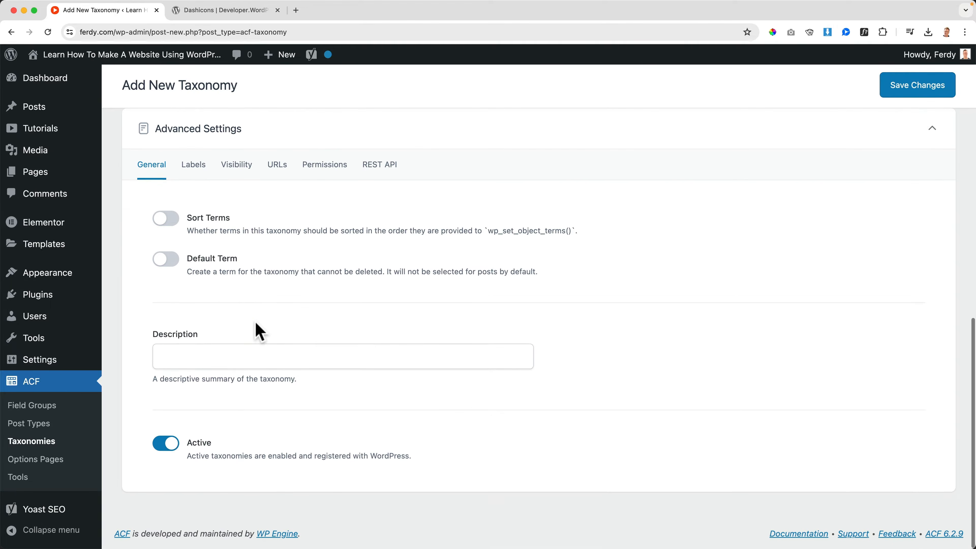
{"action": "scroll", "coordinate": [257, 332], "scroll_direction": "up", "scroll_amount": 3}
{"action": "scroll", "coordinate": [169, 171], "scroll_direction": "up", "scroll_amount": 15}
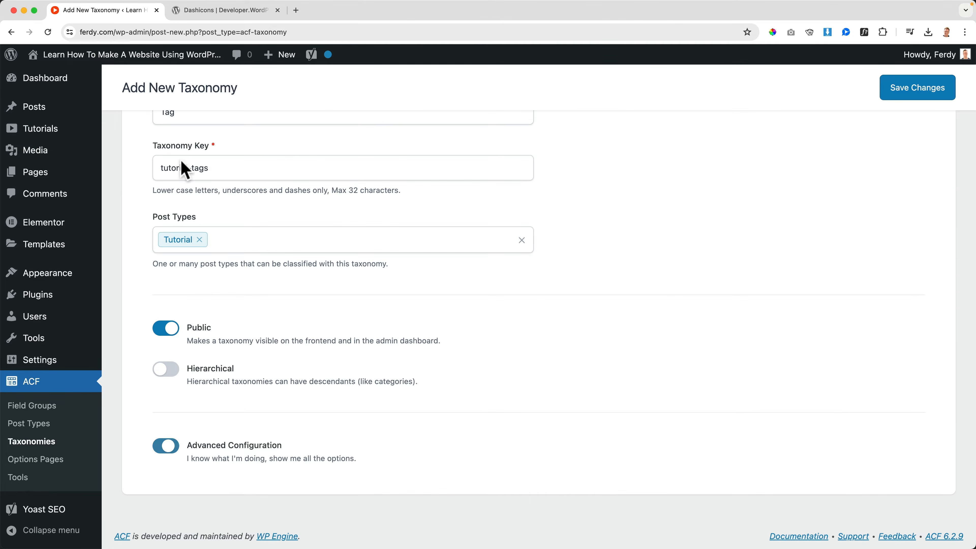
Save the Tags taxonomy and open the Tags section of the tutorial "How To Make A WordPress Website".
{"action": "left_click", "coordinate": [915, 135]}
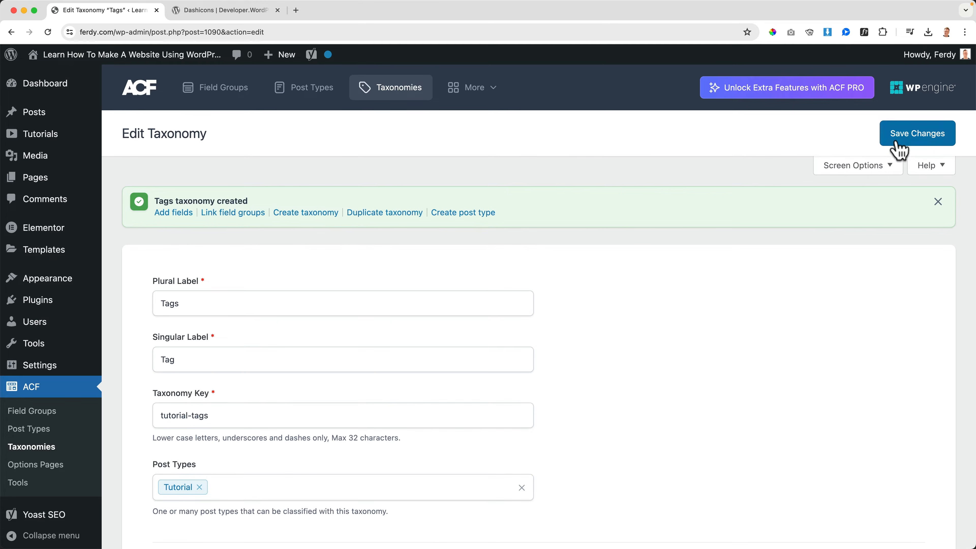
{"action": "mouse_move", "coordinate": [46, 140]}
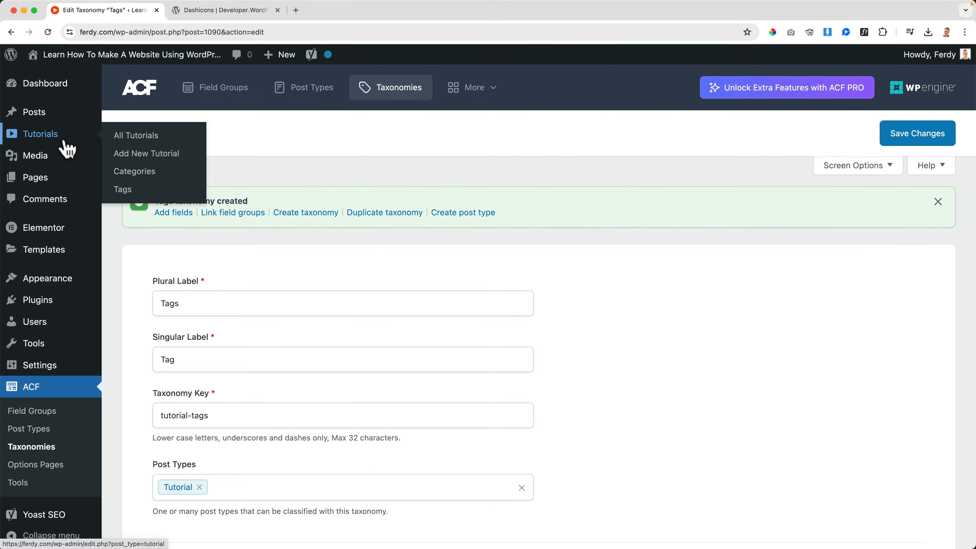
{"action": "left_click", "coordinate": [133, 136]}
{"action": "left_click", "coordinate": [231, 184]}
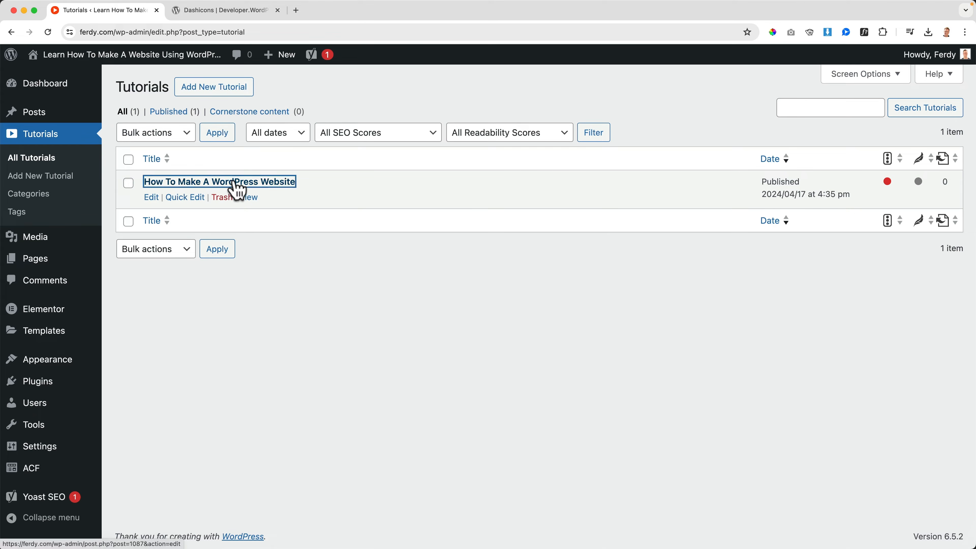
{"action": "scroll", "coordinate": [890, 354], "scroll_direction": "down", "scroll_amount": 6}
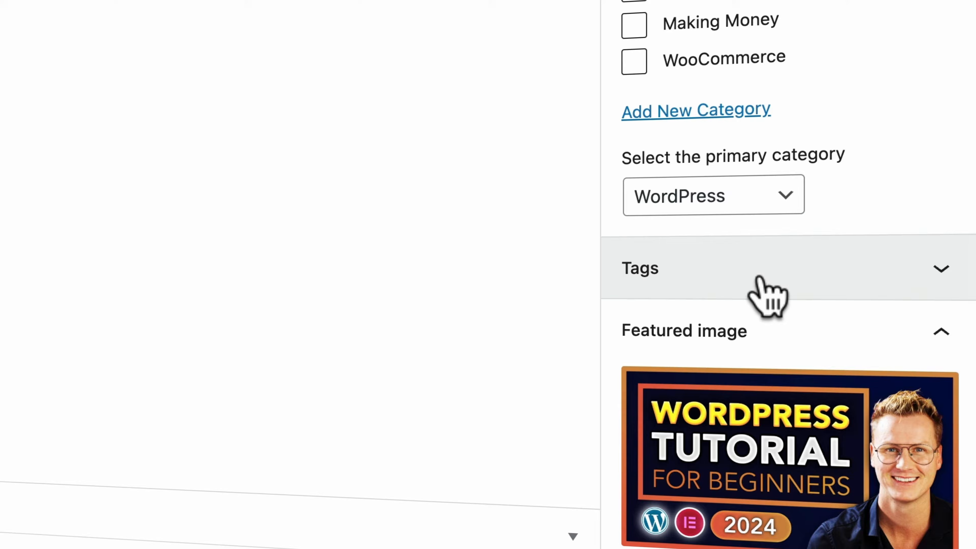
{"action": "left_click", "coordinate": [759, 280]}
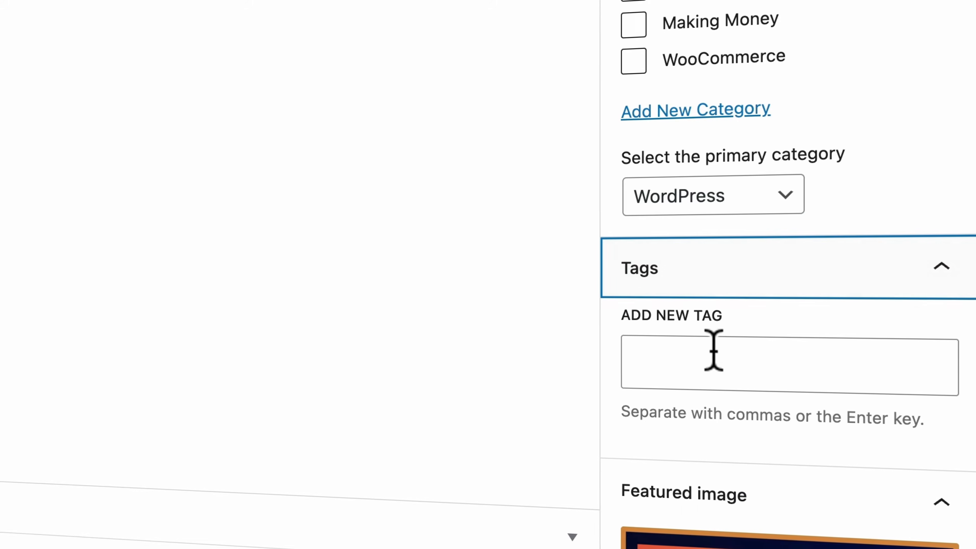
Tag the tutorial with WordPress, Make A Website and Tutorial, then update it and return to the Tutorials list.
{"action": "left_click", "coordinate": [706, 361]}
{"action": "type", "text": "WordPresss"}
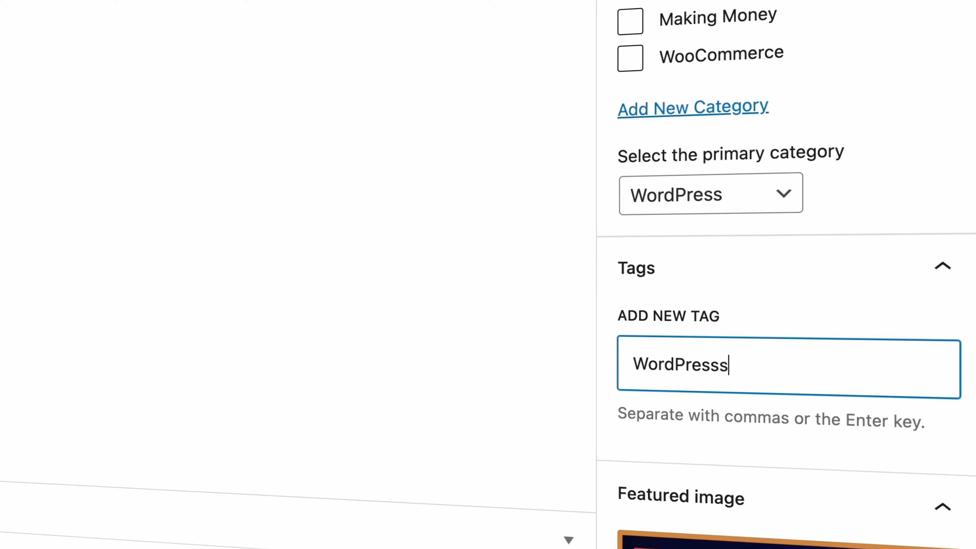
{"action": "key", "text": "BackSpace"}
{"action": "key", "text": "Return"}
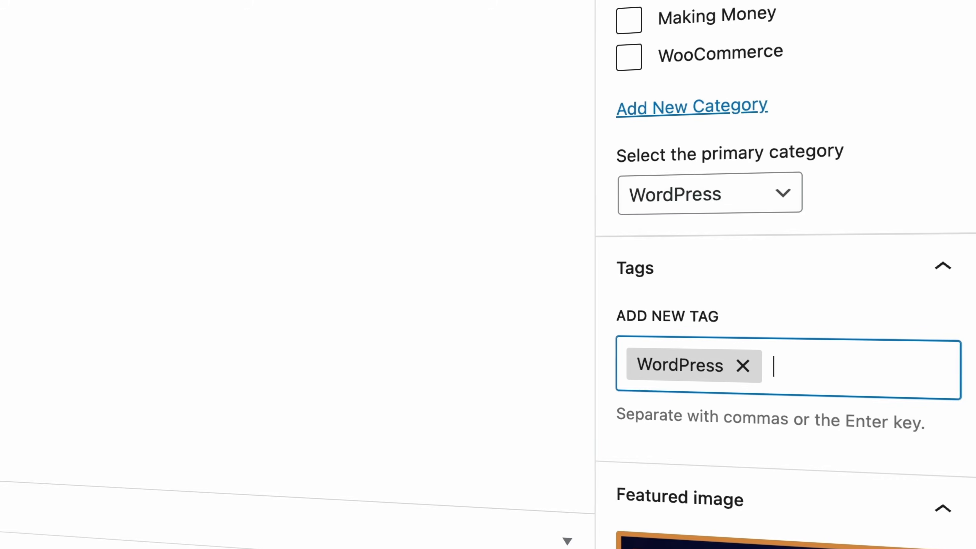
{"action": "type", "text": "Make A Website"}
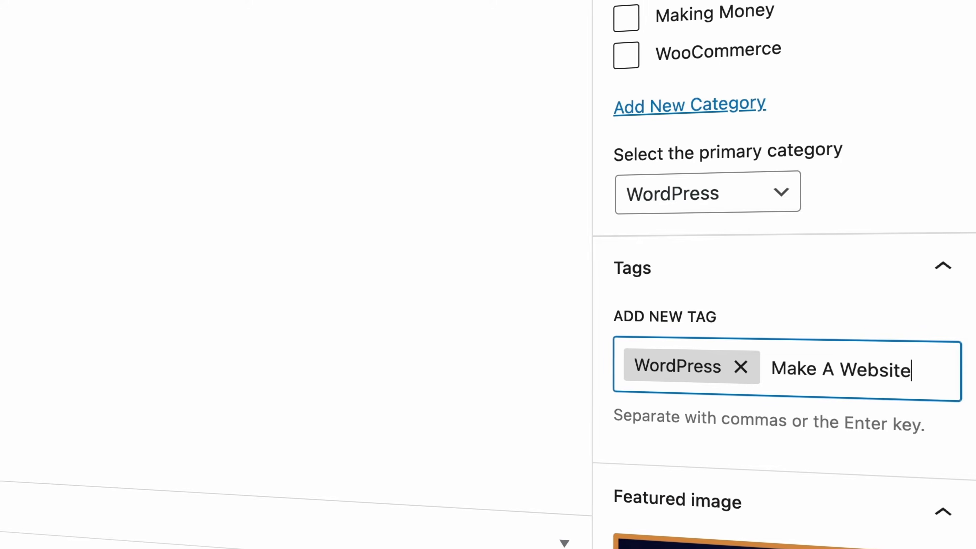
{"action": "key", "text": "Return"}
{"action": "type", "text": "Tutorial"}
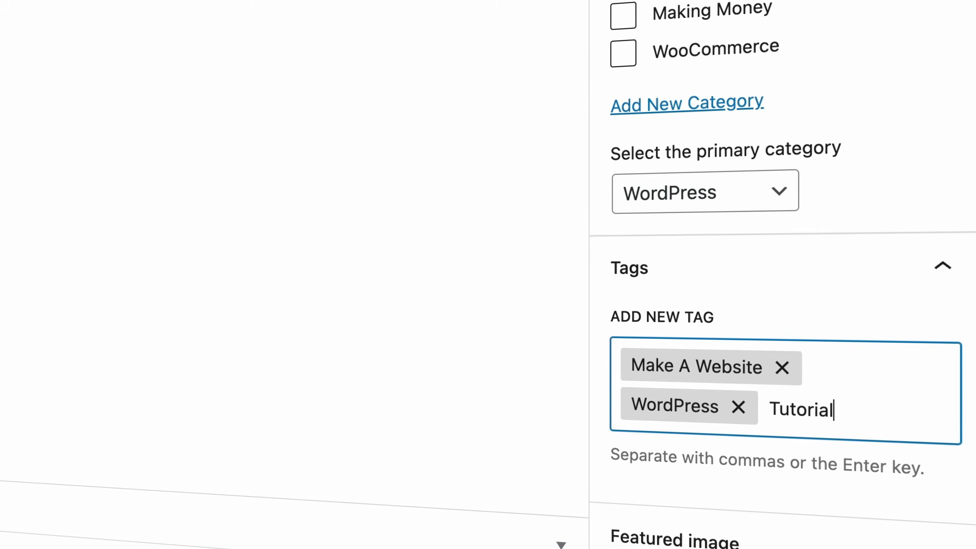
{"action": "key", "text": "Return"}
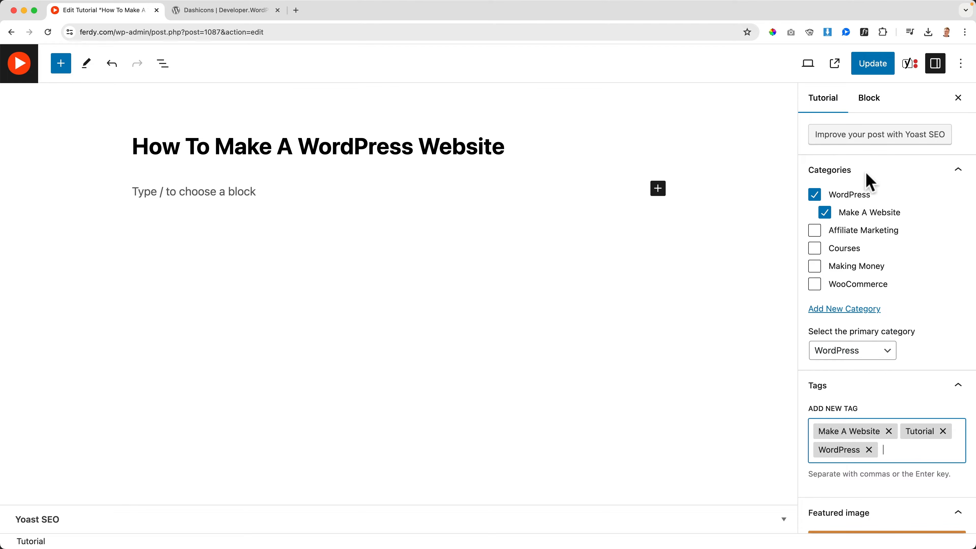
{"action": "left_click", "coordinate": [872, 64]}
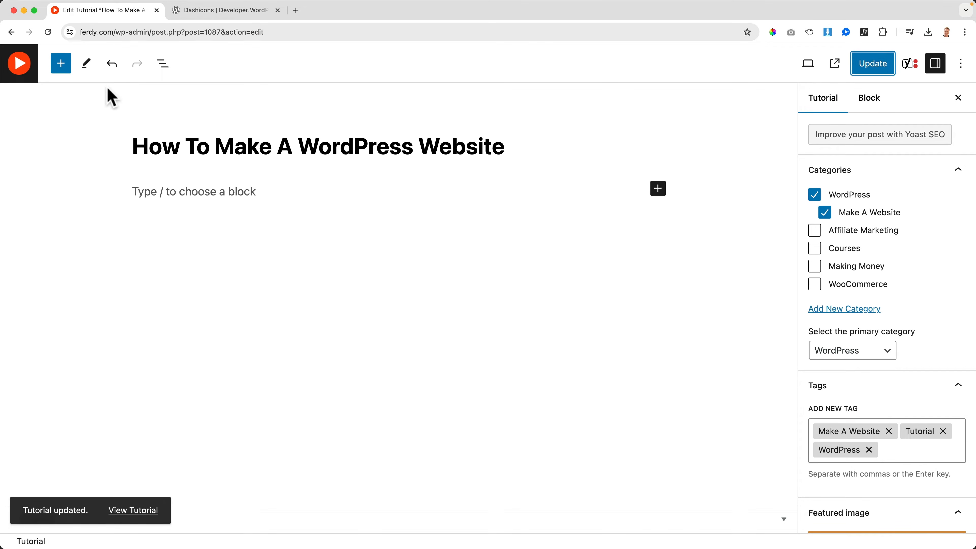
{"action": "left_click", "coordinate": [25, 71]}
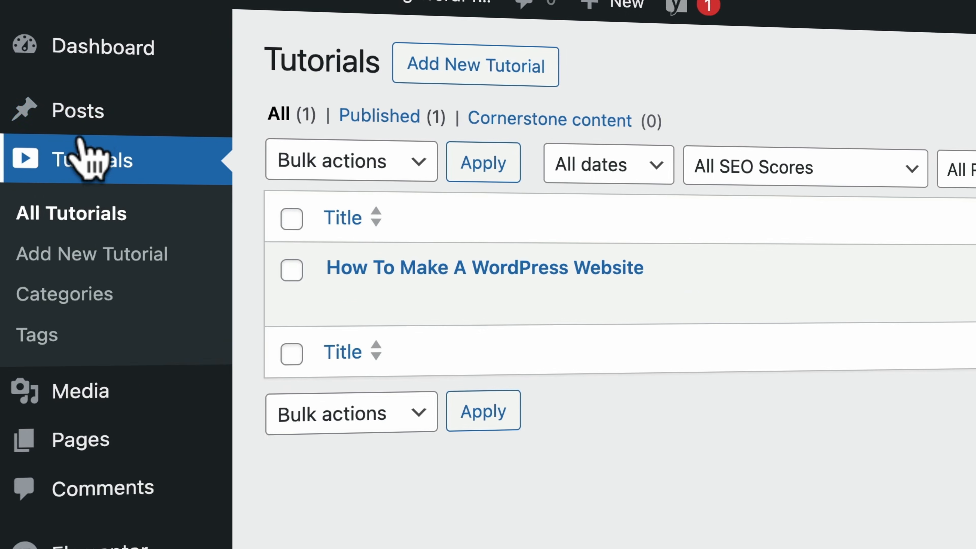
Hide the Yoast SEO notification about the new content type and return to the Dashboard.
{"action": "mouse_move", "coordinate": [82, 115]}
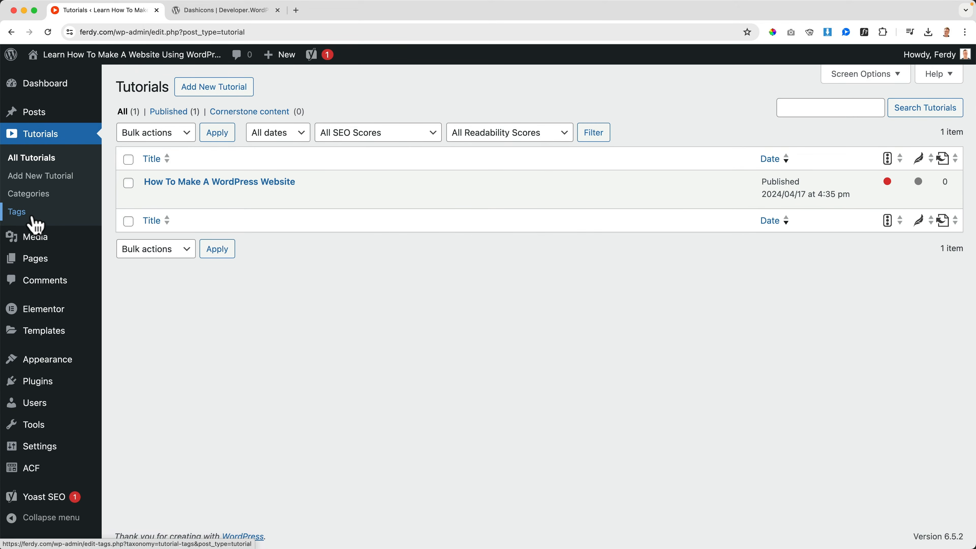
{"action": "mouse_move", "coordinate": [63, 476]}
{"action": "mouse_move", "coordinate": [72, 504]}
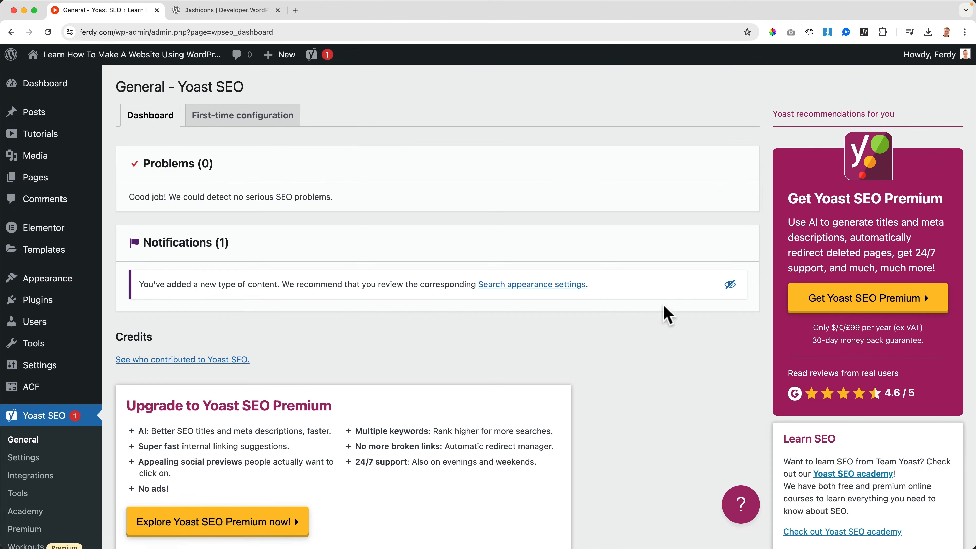
{"action": "left_click", "coordinate": [730, 285]}
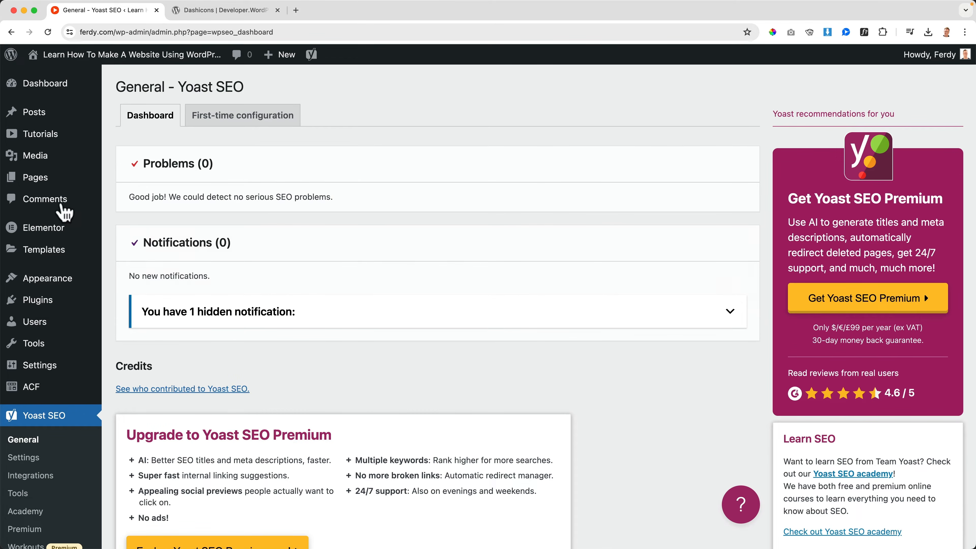
{"action": "left_click", "coordinate": [45, 90]}
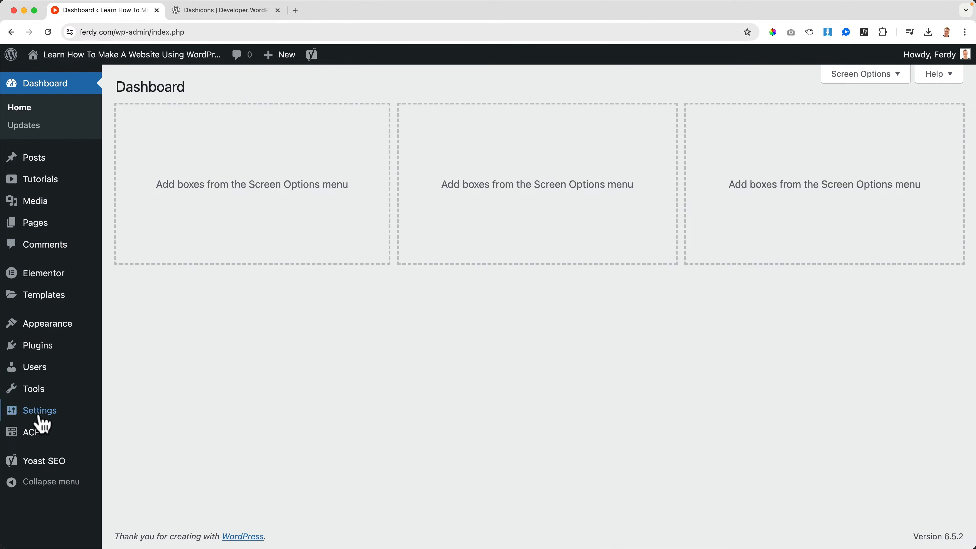
Examine the categories, tags and featured image settings offered for a new tutorial, and leave without saving it.
{"action": "mouse_move", "coordinate": [48, 438]}
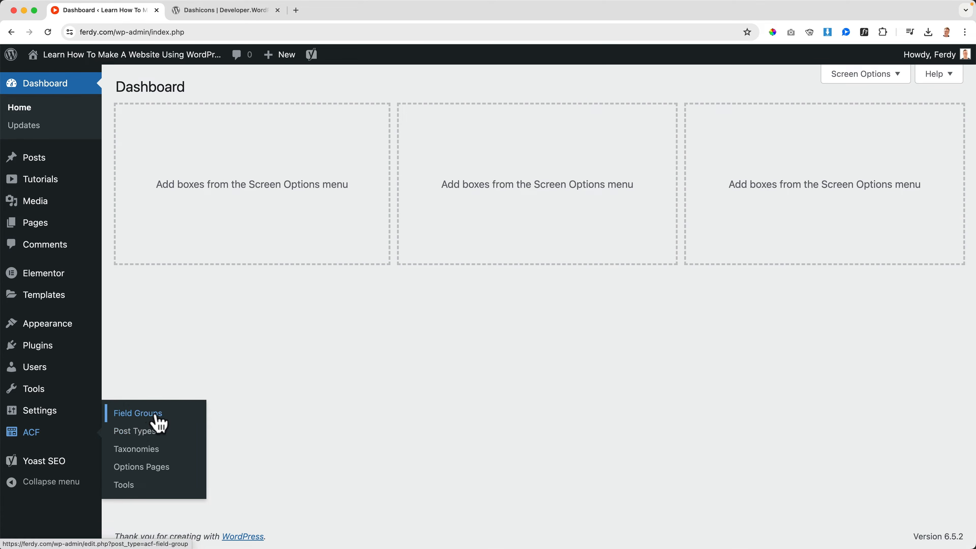
{"action": "mouse_move", "coordinate": [46, 191]}
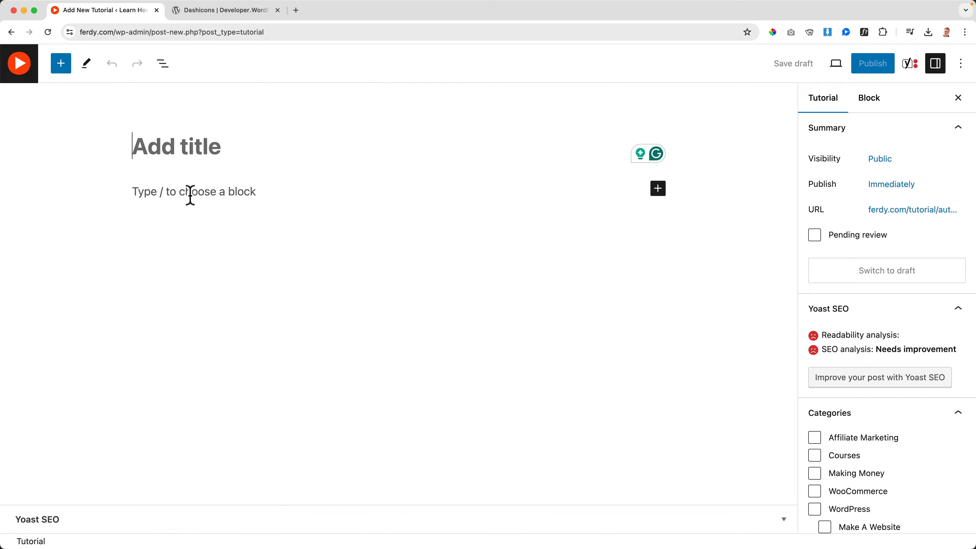
{"action": "left_click", "coordinate": [202, 200]}
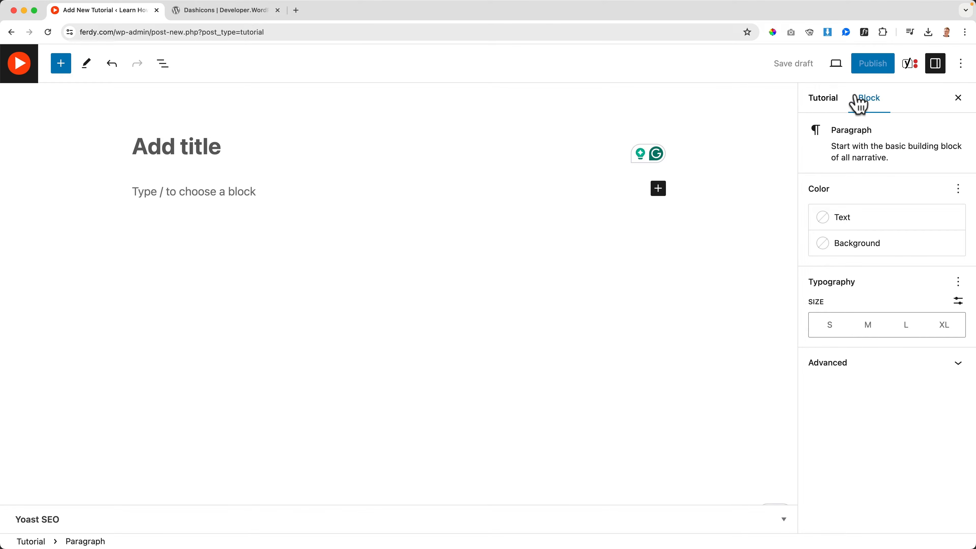
{"action": "left_click", "coordinate": [826, 99]}
{"action": "scroll", "coordinate": [880, 335], "scroll_direction": "down", "scroll_amount": 10}
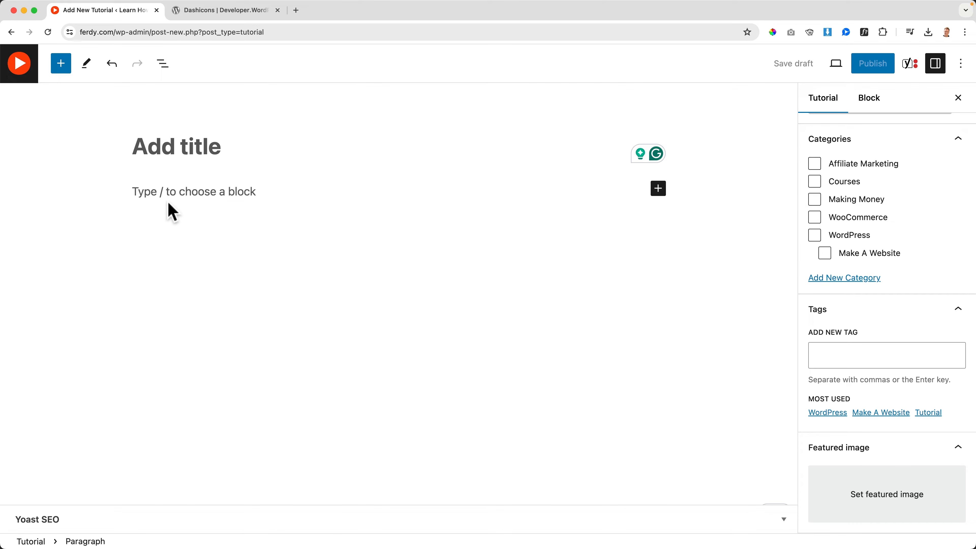
{"action": "left_click", "coordinate": [28, 79]}
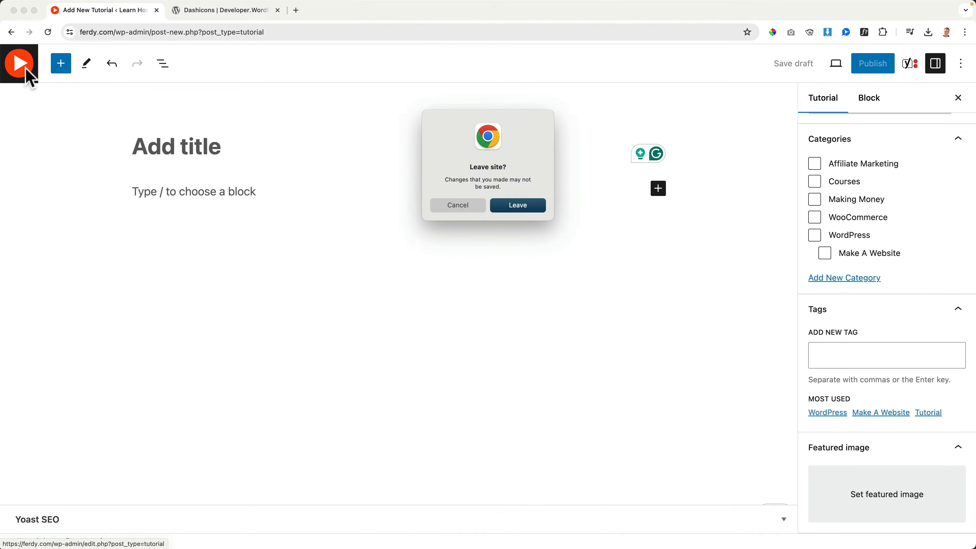
{"action": "left_click", "coordinate": [509, 208]}
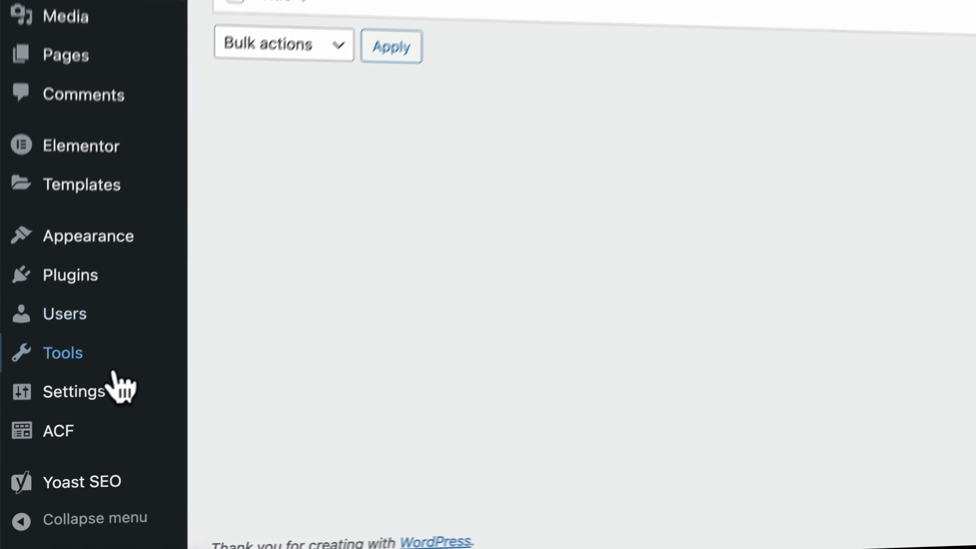
Start a new ACF field group.
{"action": "mouse_move", "coordinate": [98, 466]}
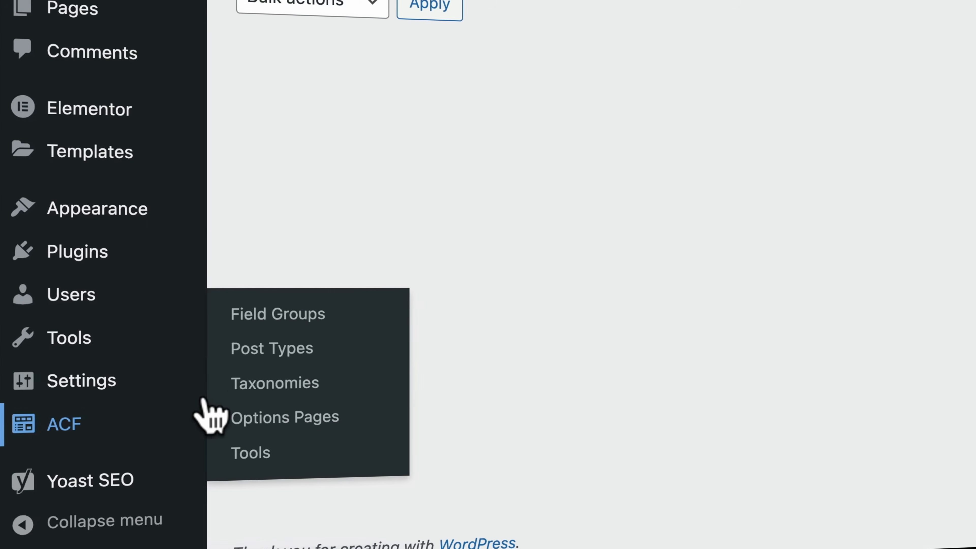
{"action": "left_click", "coordinate": [274, 318]}
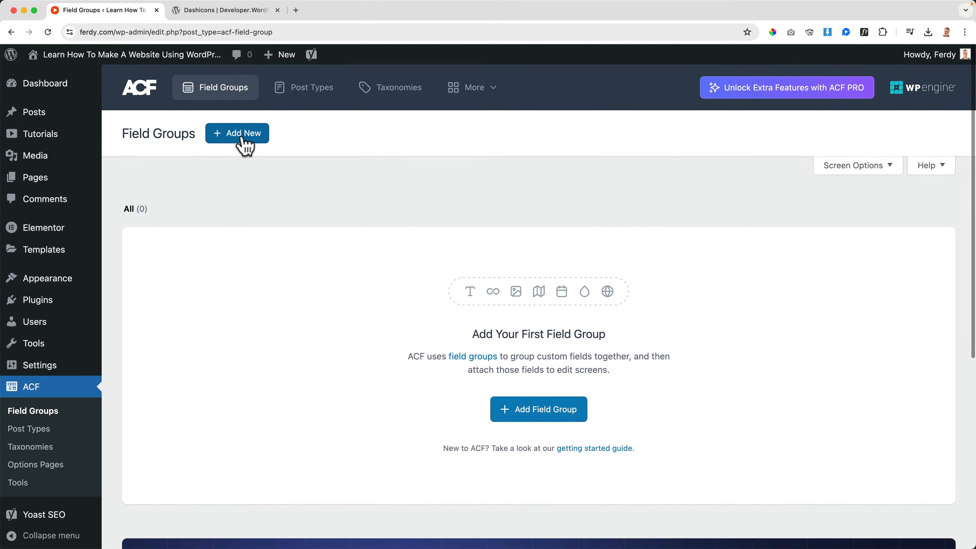
{"action": "left_click", "coordinate": [242, 139]}
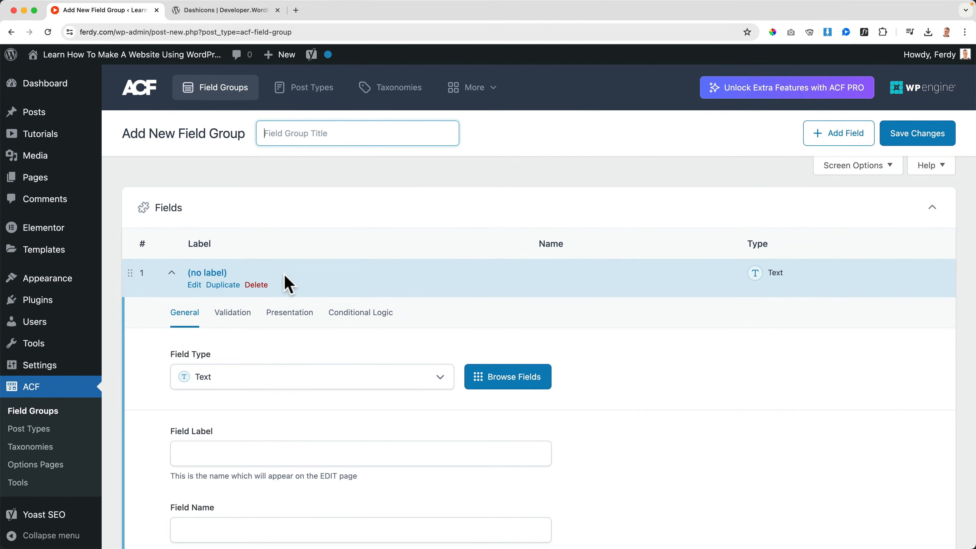
Set the first field's type to URL and its label to Youtube URL.
{"action": "mouse_move", "coordinate": [54, 133]}
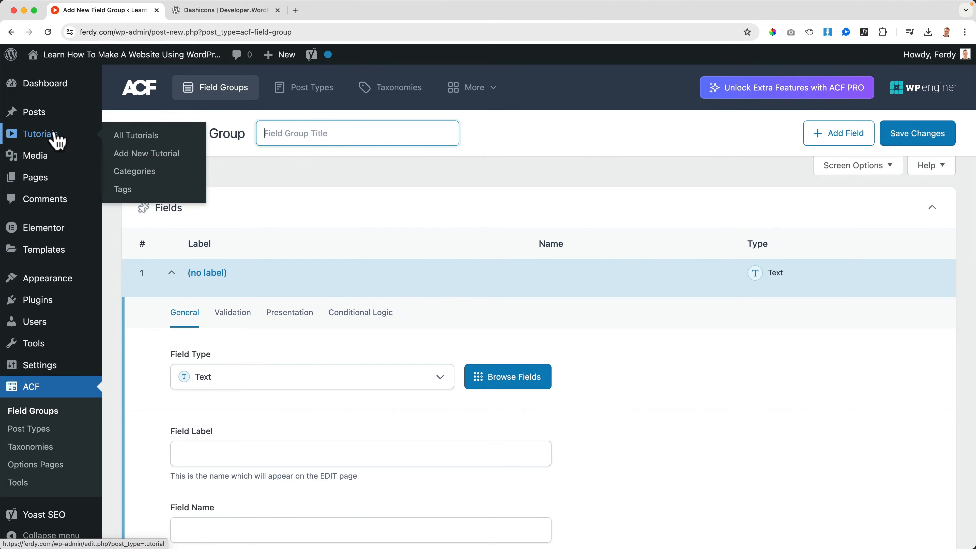
{"action": "scroll", "coordinate": [316, 362], "scroll_direction": "down", "scroll_amount": 3}
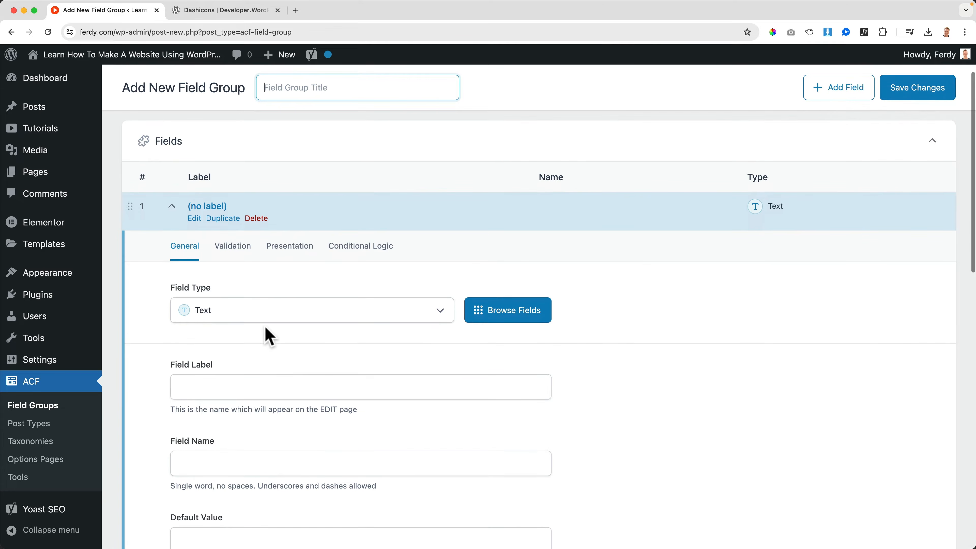
{"action": "scroll", "coordinate": [198, 321], "scroll_direction": "down", "scroll_amount": 4}
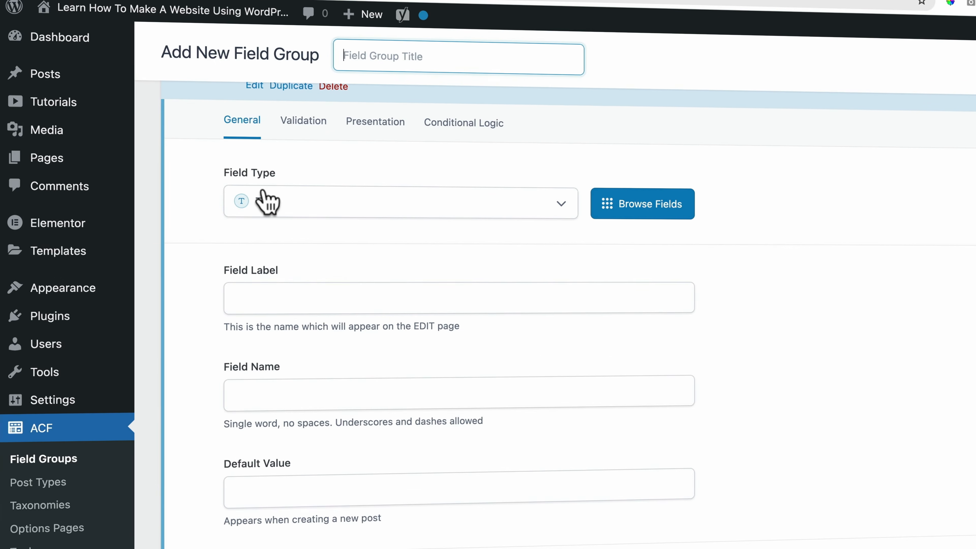
{"action": "left_click", "coordinate": [306, 211]}
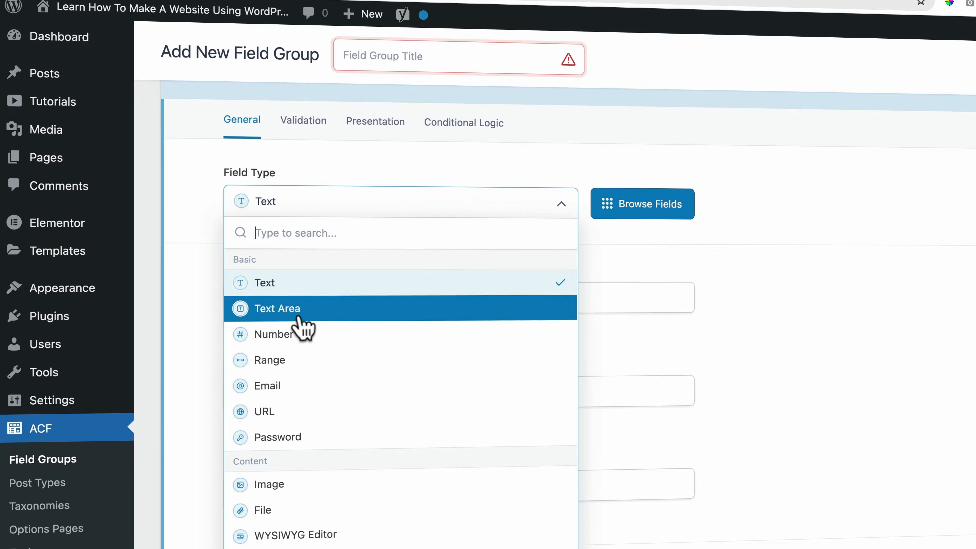
{"action": "left_click", "coordinate": [288, 415]}
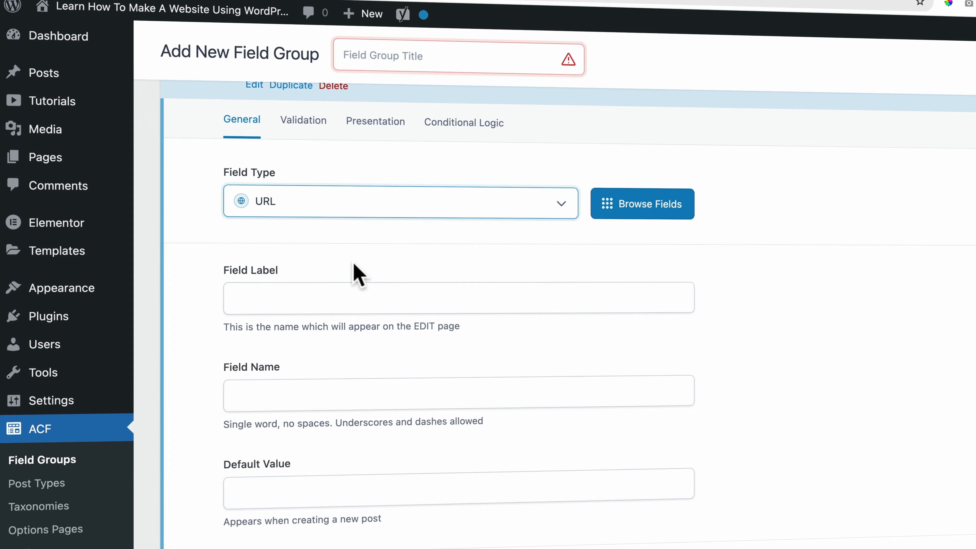
{"action": "left_click", "coordinate": [291, 301]}
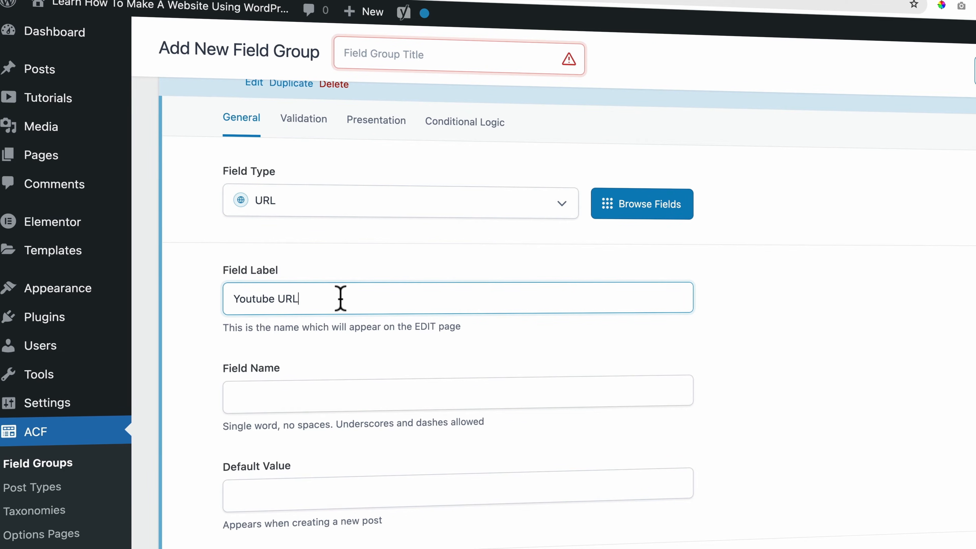
Title the field group Tutorials and save it.
{"action": "left_click", "coordinate": [405, 53]}
{"action": "type", "text": "Tutorials"}
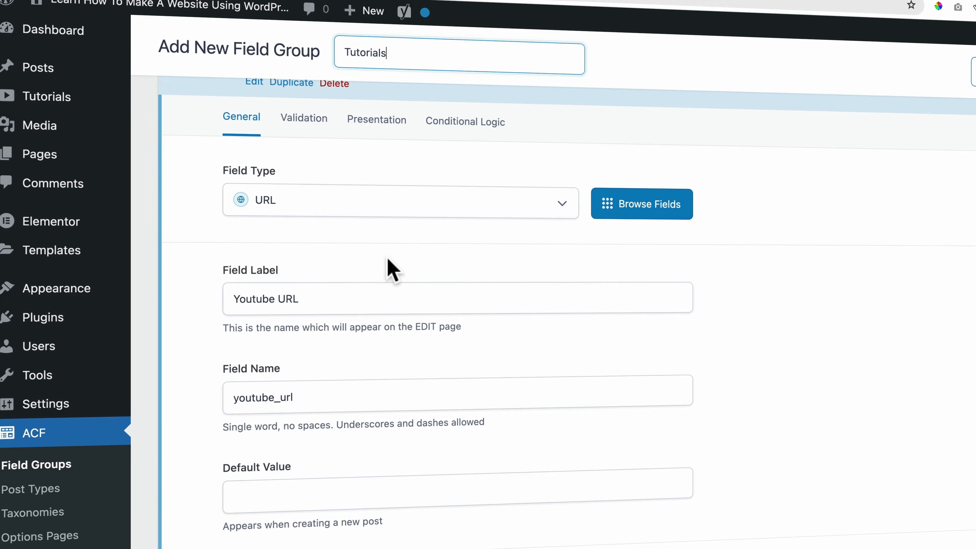
{"action": "scroll", "coordinate": [355, 331], "scroll_direction": "down", "scroll_amount": 3}
{"action": "left_click", "coordinate": [257, 318]}
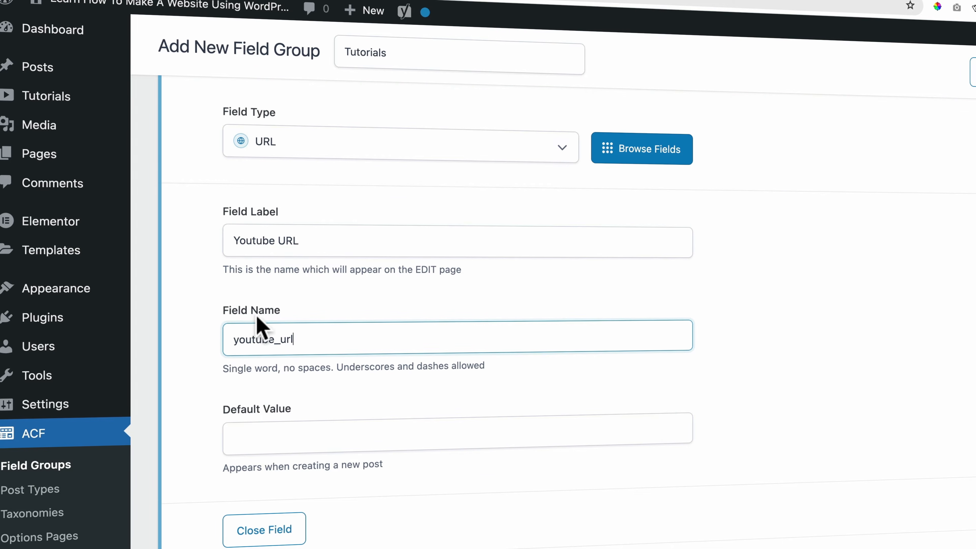
{"action": "scroll", "coordinate": [371, 255], "scroll_direction": "down", "scroll_amount": 5}
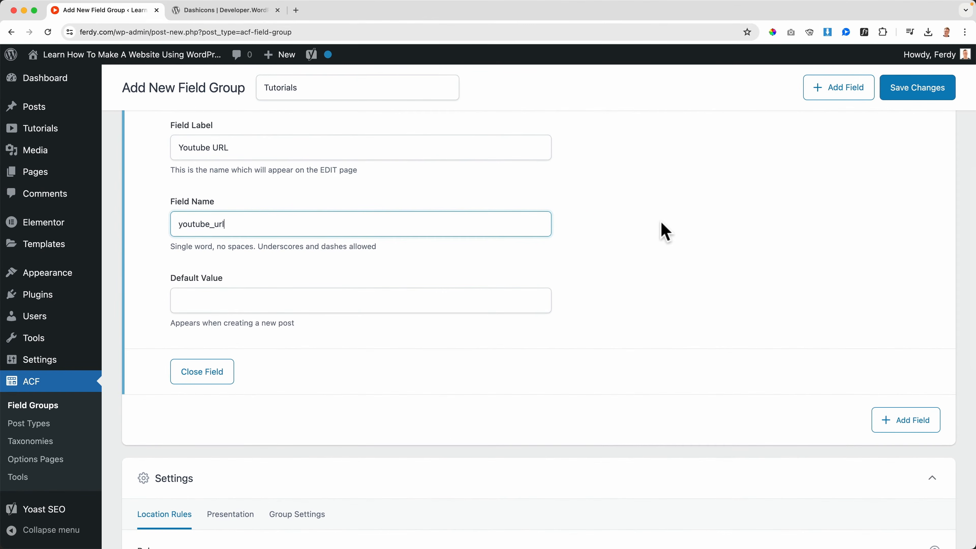
{"action": "scroll", "coordinate": [659, 240], "scroll_direction": "up", "scroll_amount": 5}
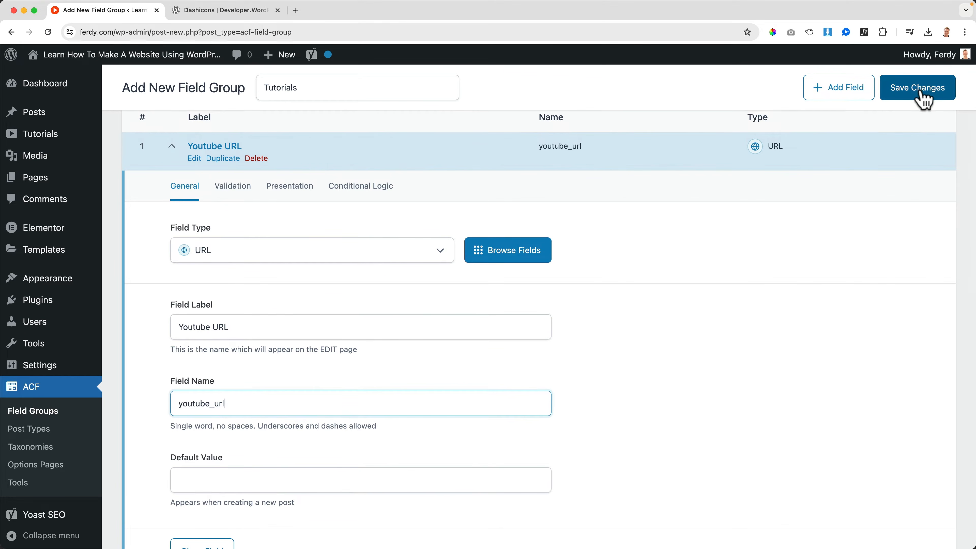
{"action": "left_click", "coordinate": [924, 95]}
Add a second field to the Tutorials field group.
{"action": "mouse_move", "coordinate": [202, 321]}
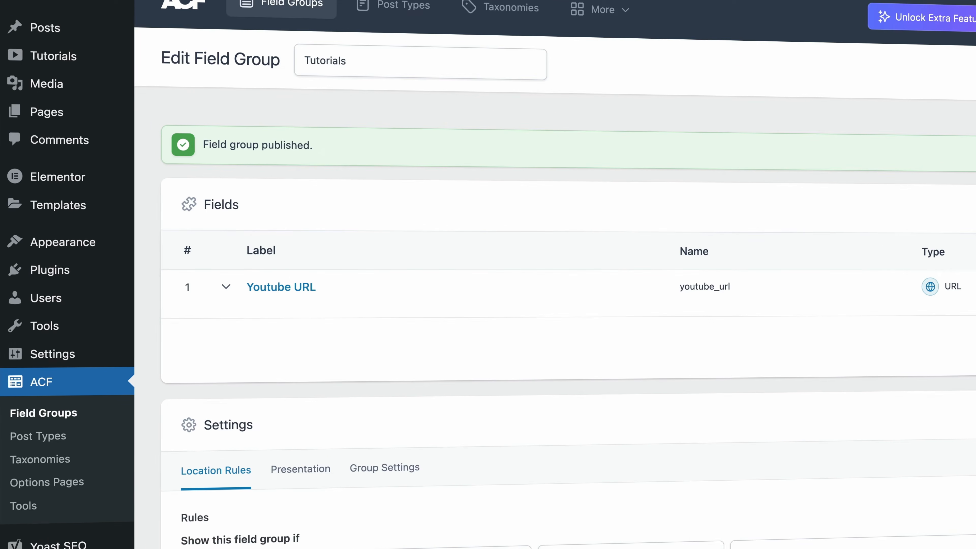
{"action": "left_click", "coordinate": [906, 363]}
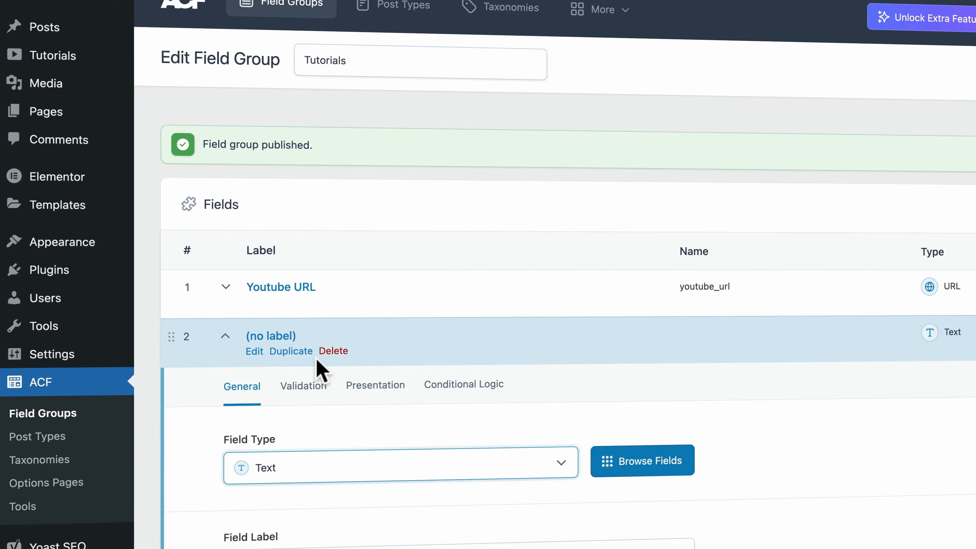
{"action": "scroll", "coordinate": [317, 370], "scroll_direction": "down", "scroll_amount": 4}
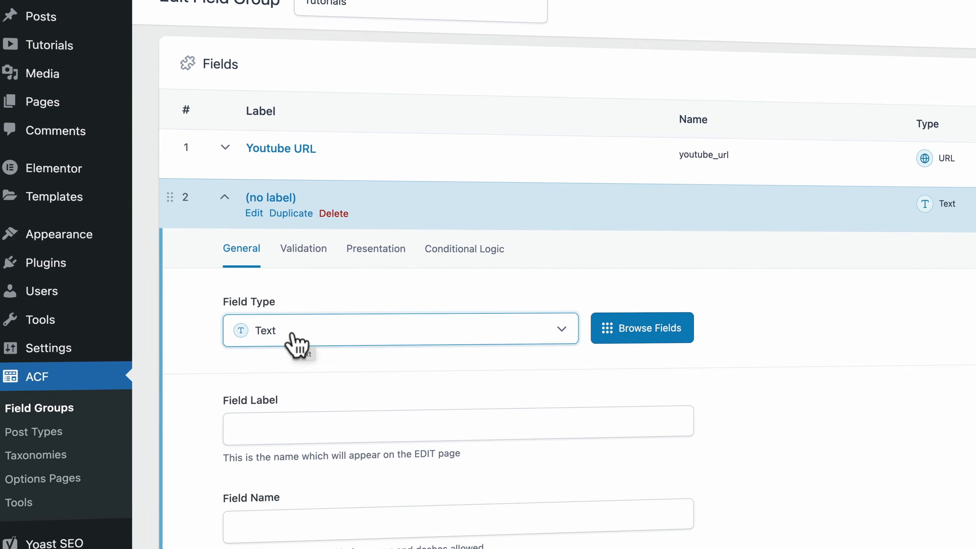
Look through the types available for the second field and set it to Google Map.
{"action": "left_click", "coordinate": [304, 342]}
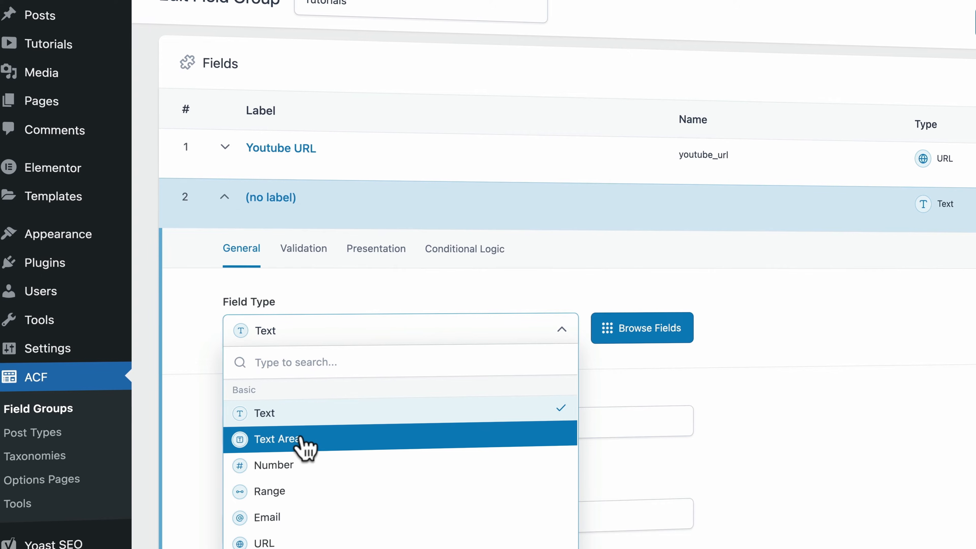
{"action": "scroll", "coordinate": [311, 498], "scroll_direction": "down", "scroll_amount": 3}
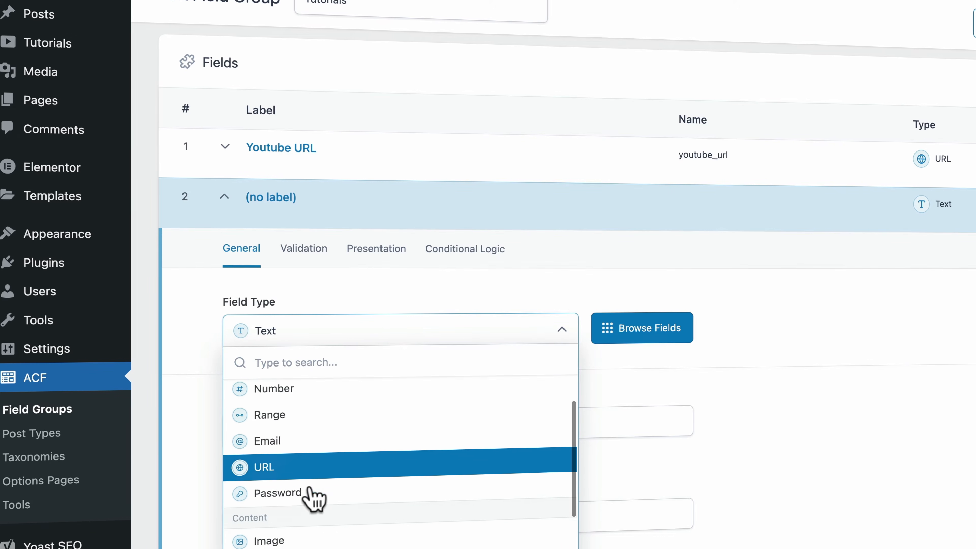
{"action": "scroll", "coordinate": [322, 451], "scroll_direction": "down", "scroll_amount": 6}
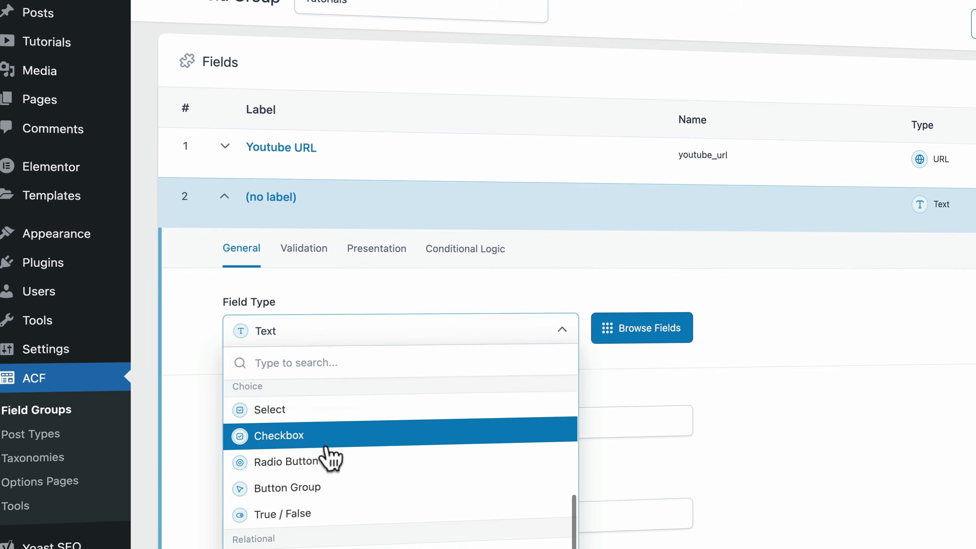
{"action": "scroll", "coordinate": [338, 450], "scroll_direction": "down", "scroll_amount": 3}
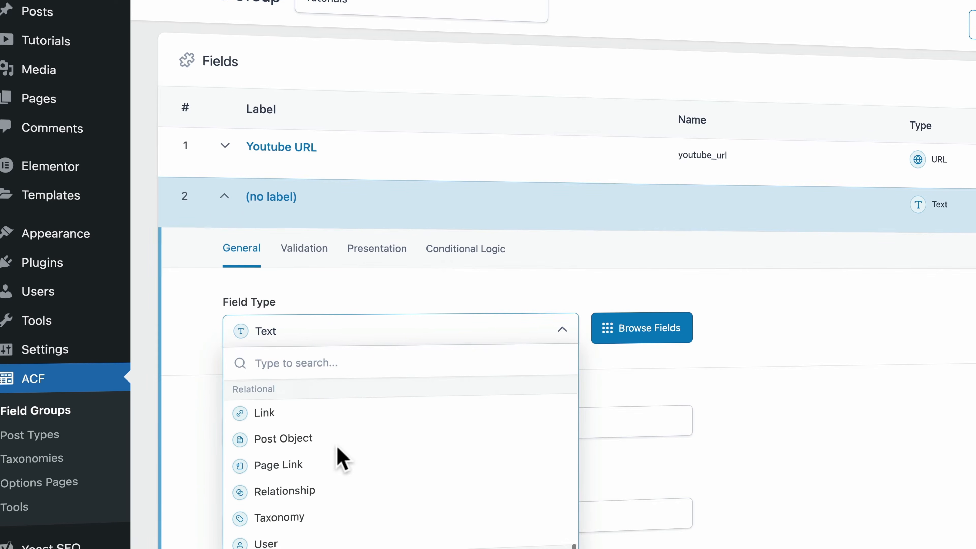
{"action": "scroll", "coordinate": [312, 460], "scroll_direction": "down", "scroll_amount": 4}
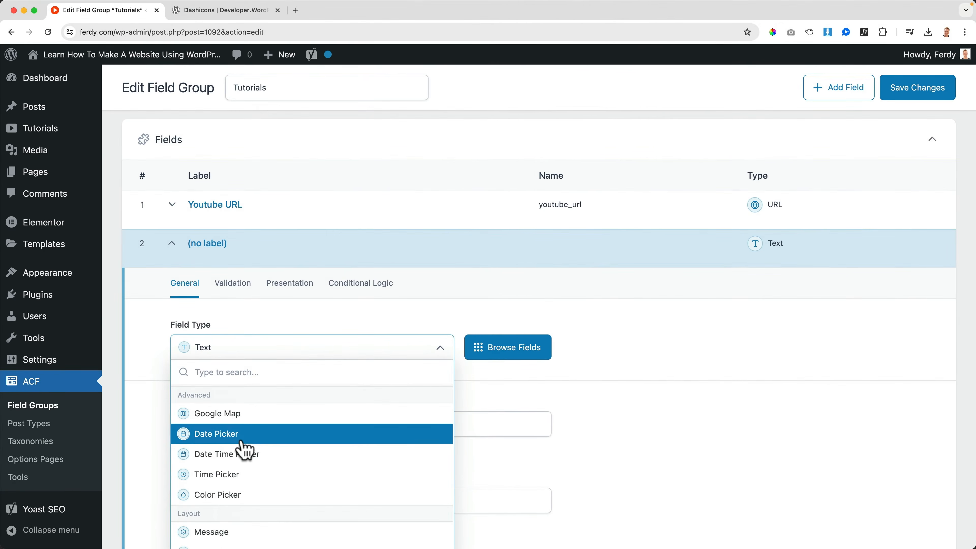
{"action": "left_click", "coordinate": [231, 417]}
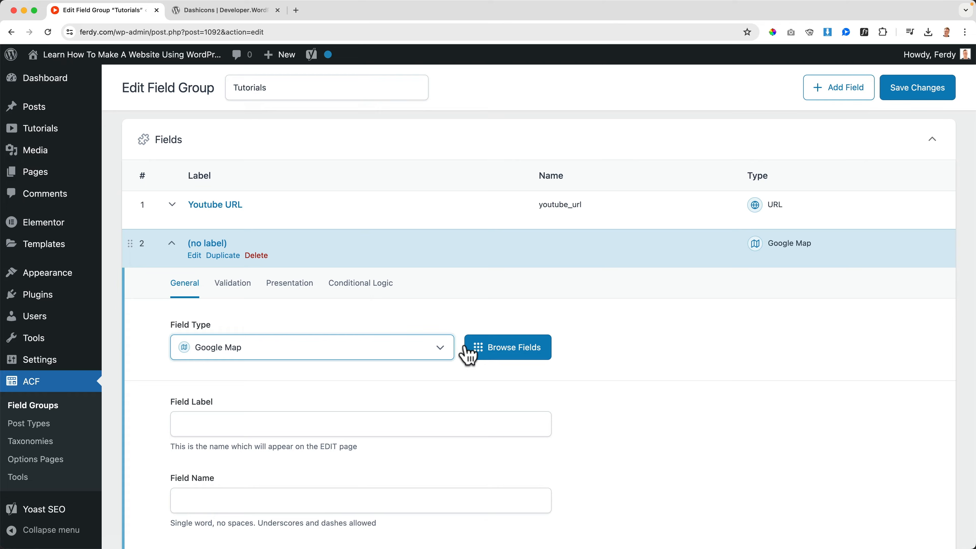
Browse the field types by category from Popular to Advanced, and set the second field's type to Time Picker.
{"action": "left_click", "coordinate": [506, 349]}
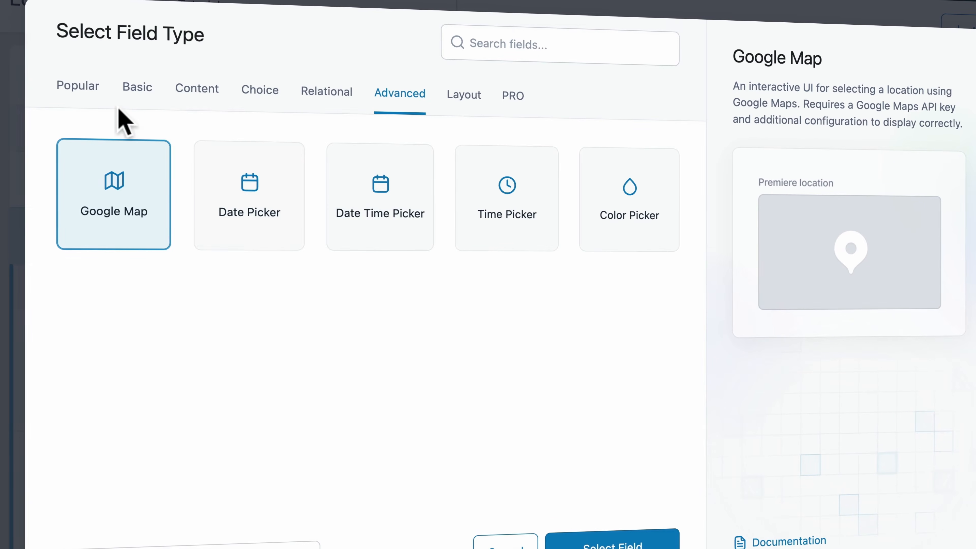
{"action": "left_click", "coordinate": [124, 118]}
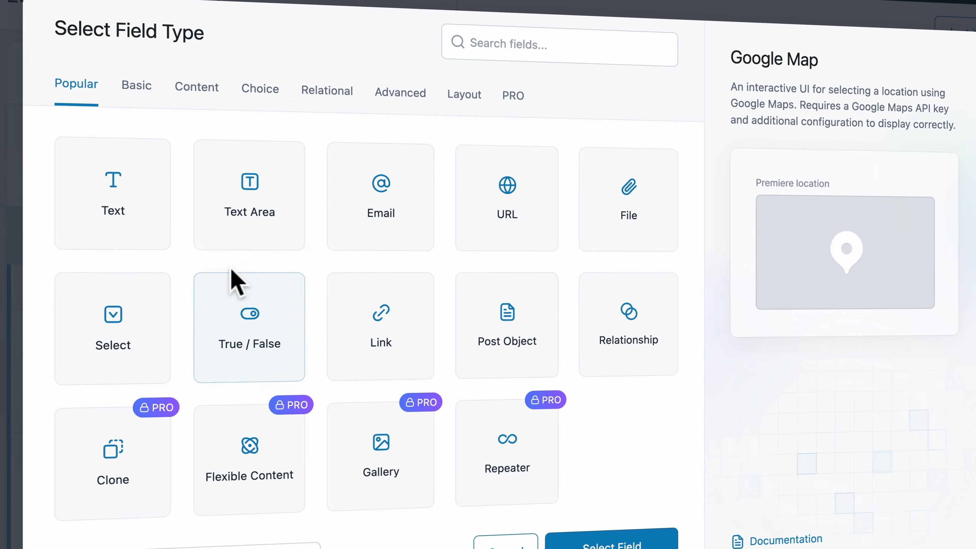
{"action": "left_click", "coordinate": [142, 88]}
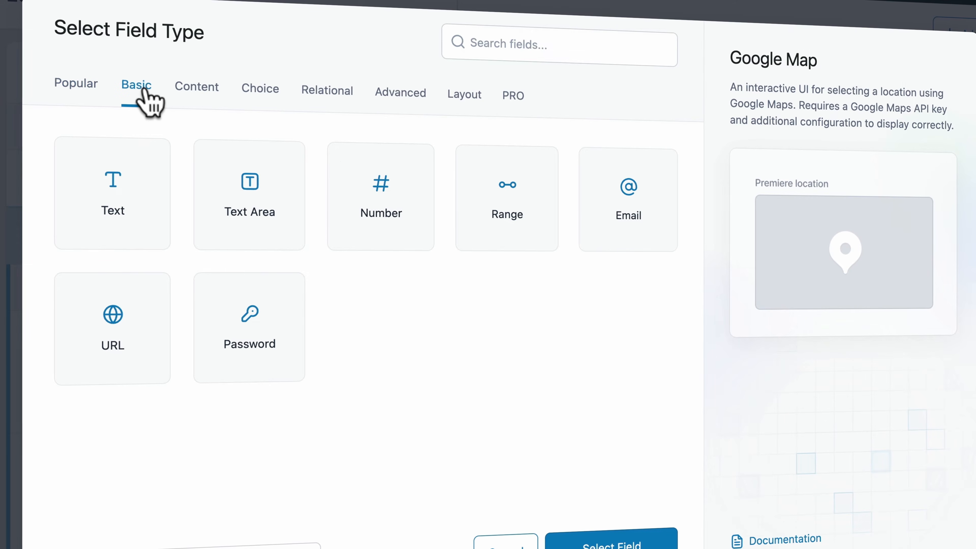
{"action": "left_click", "coordinate": [200, 99]}
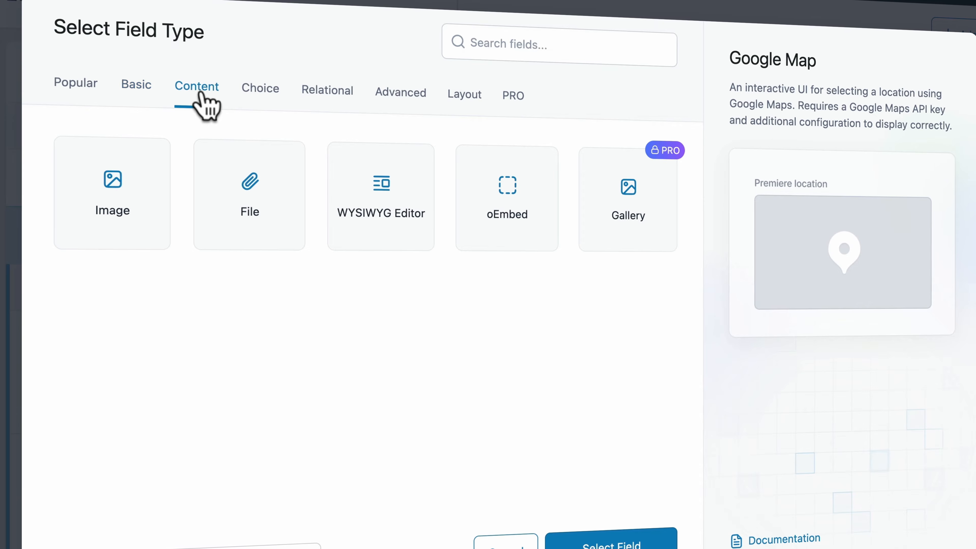
{"action": "left_click", "coordinate": [264, 96]}
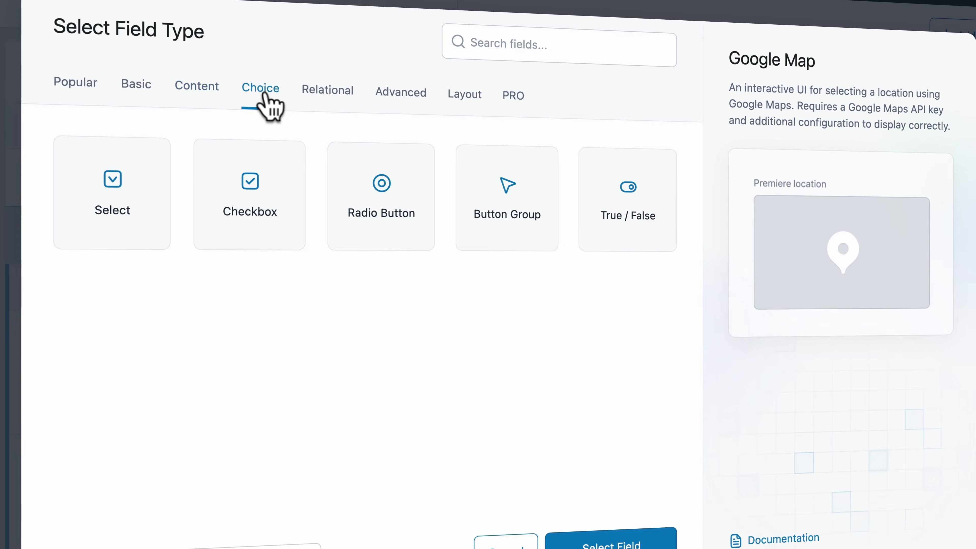
{"action": "left_click", "coordinate": [320, 94]}
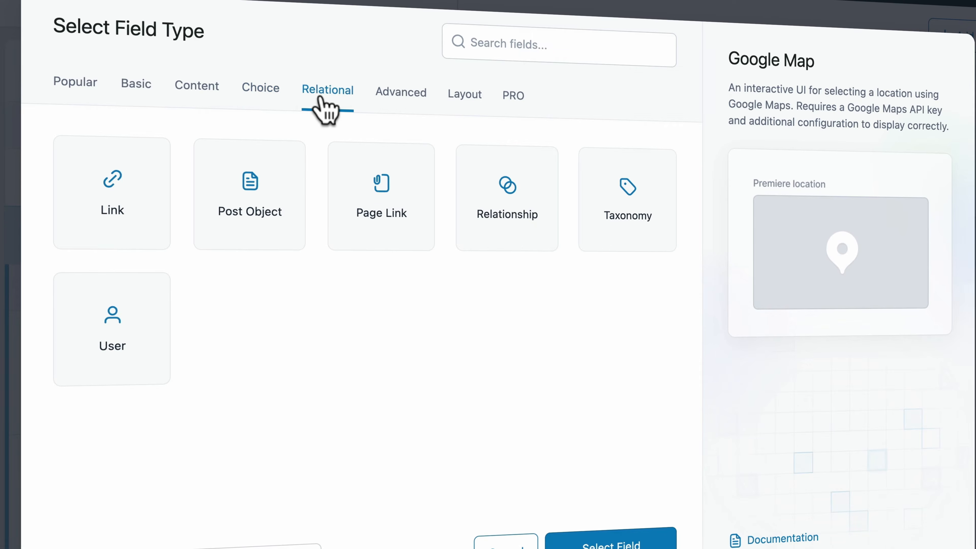
{"action": "left_click", "coordinate": [399, 96]}
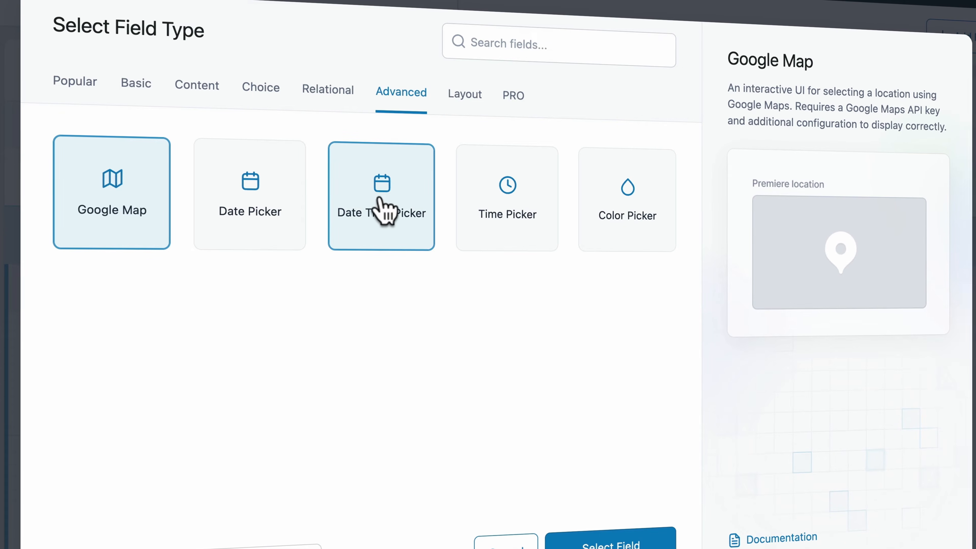
{"action": "left_click", "coordinate": [502, 211]}
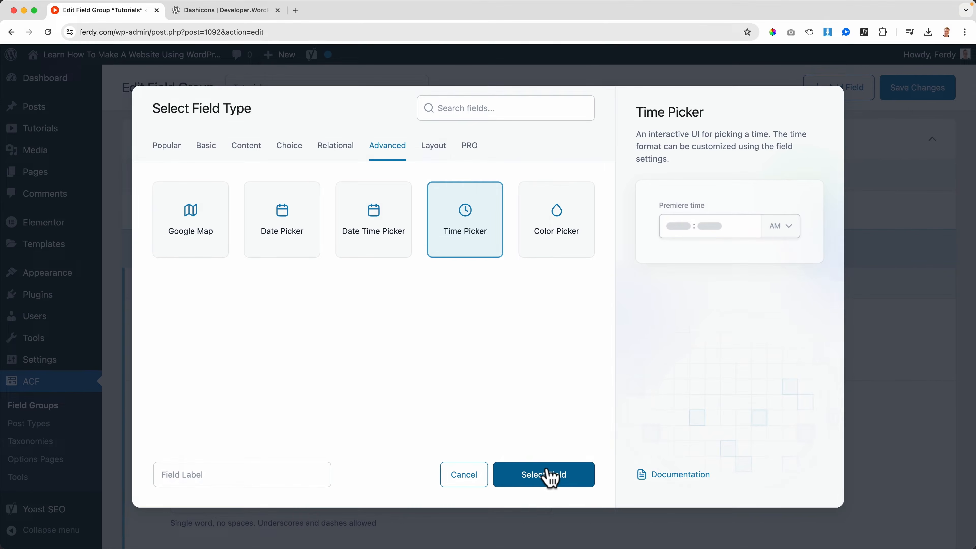
{"action": "left_click", "coordinate": [579, 500]}
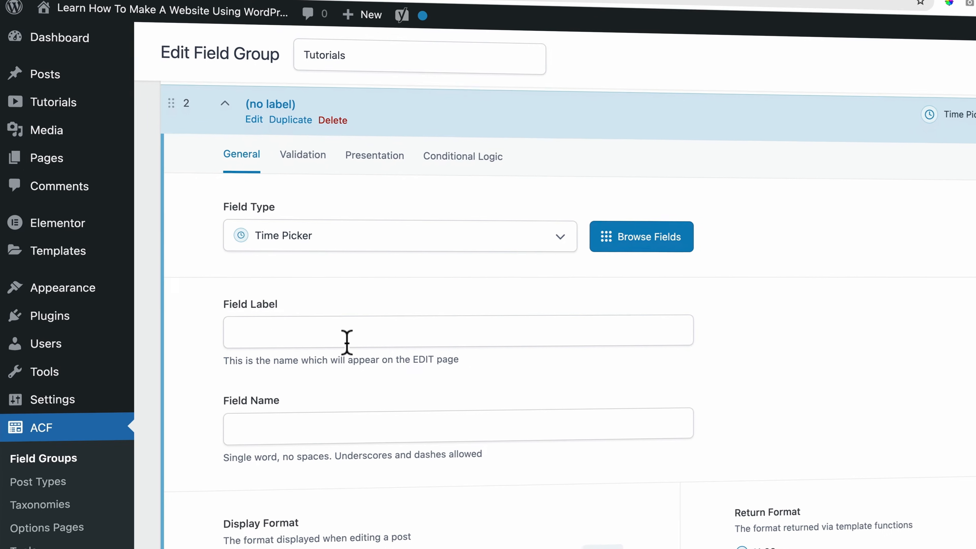
Label the second field Duration, with the field name duration.
{"action": "left_click", "coordinate": [277, 395]}
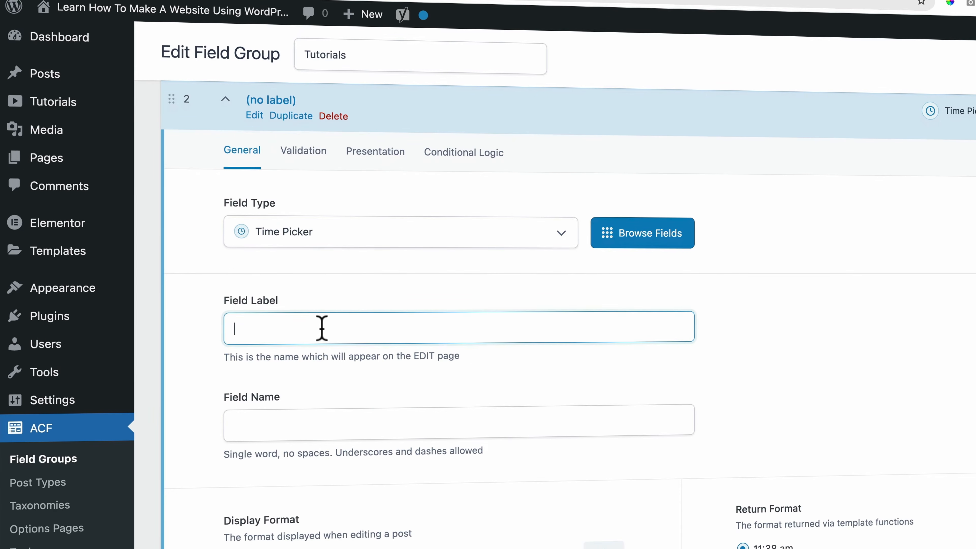
{"action": "type", "text": "Duration"}
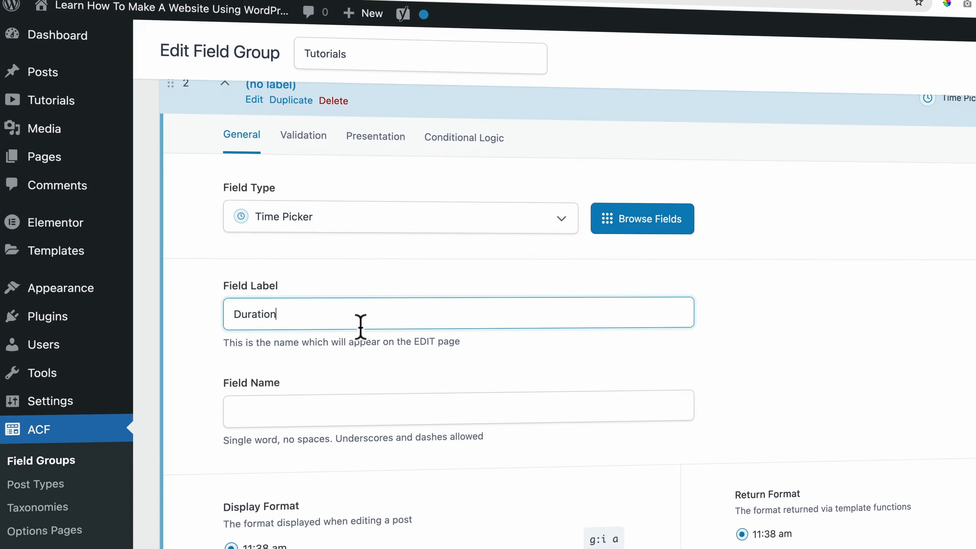
{"action": "key", "text": "Tab"}
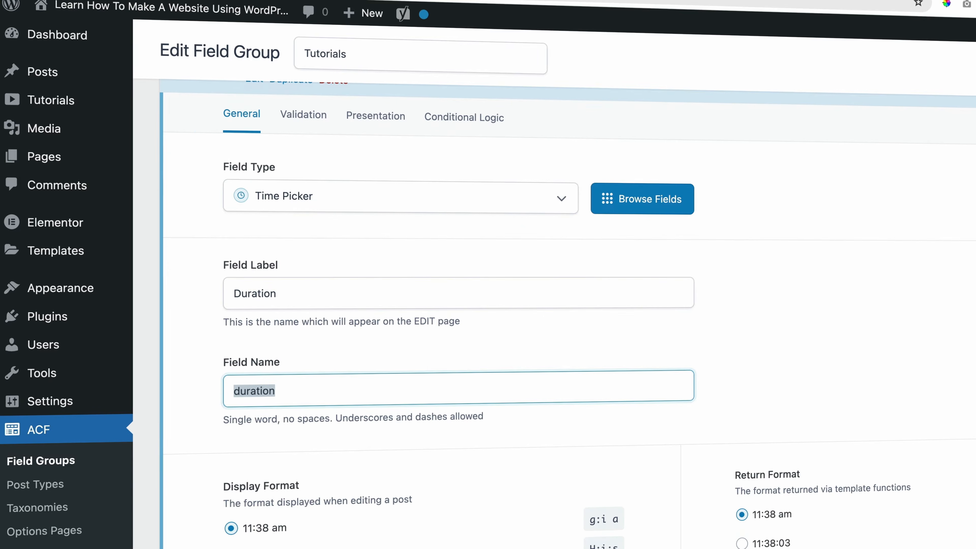
Give the Duration field a custom display format and return format of g:i, and save the field group.
{"action": "scroll", "coordinate": [349, 339], "scroll_direction": "down", "scroll_amount": 2}
{"action": "scroll", "coordinate": [326, 316], "scroll_direction": "down", "scroll_amount": 4}
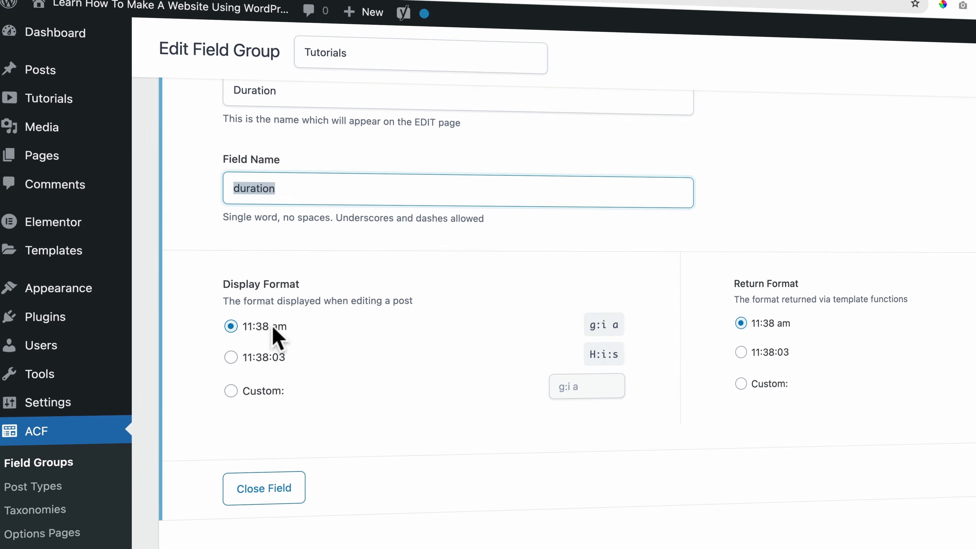
{"action": "left_click", "coordinate": [231, 391]}
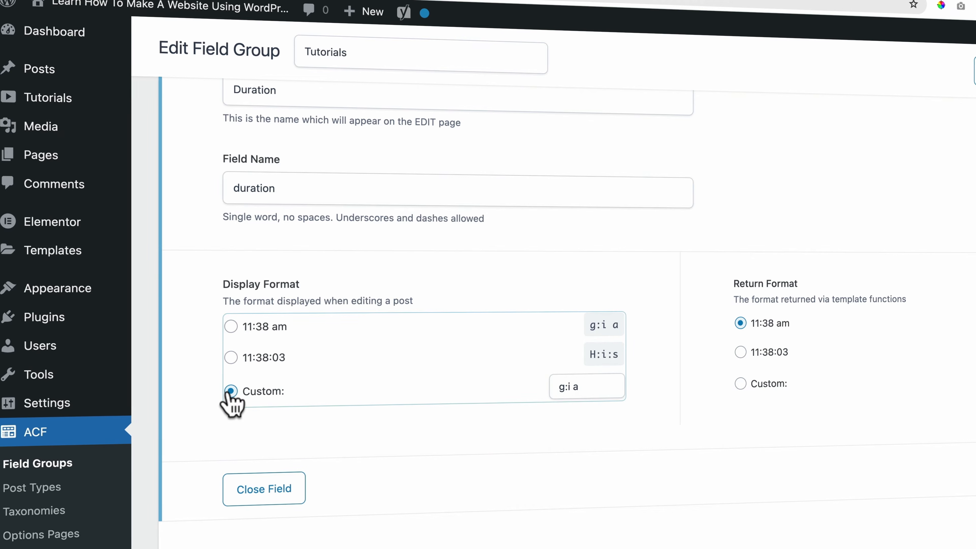
{"action": "left_click_drag", "start_coordinate": [574, 388], "coordinate": [599, 388]}
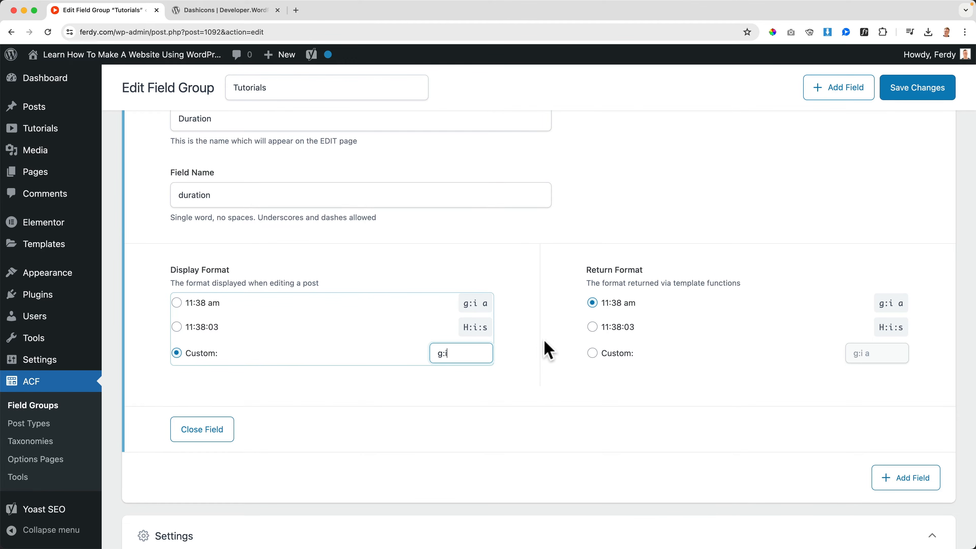
{"action": "left_click", "coordinate": [593, 353]}
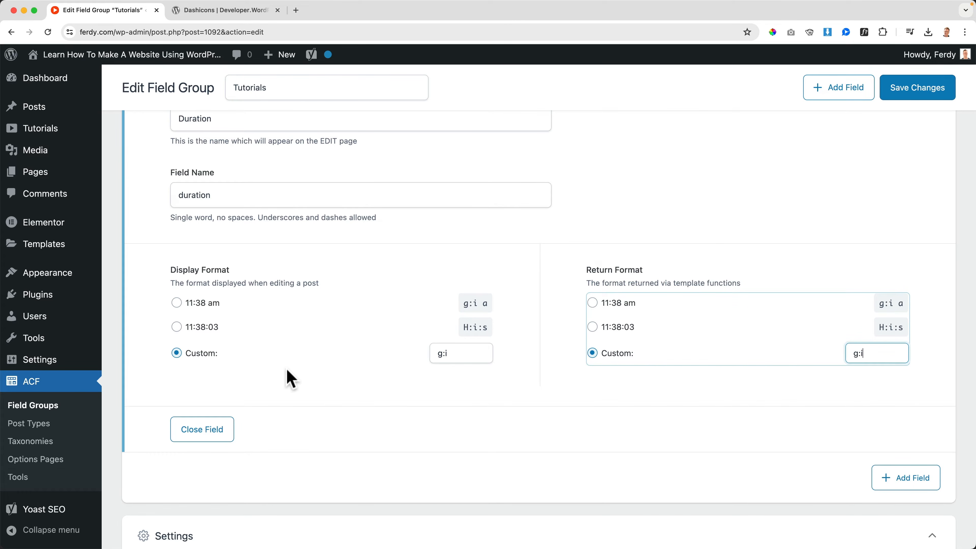
{"action": "left_click", "coordinate": [920, 92]}
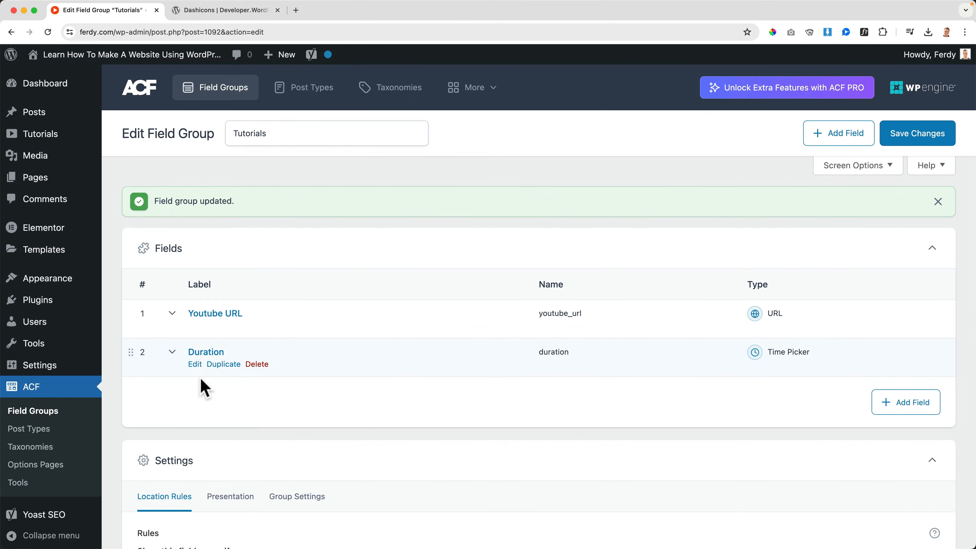
Add a third field to the Tutorials group and set its type to Text Area.
{"action": "left_click", "coordinate": [899, 405]}
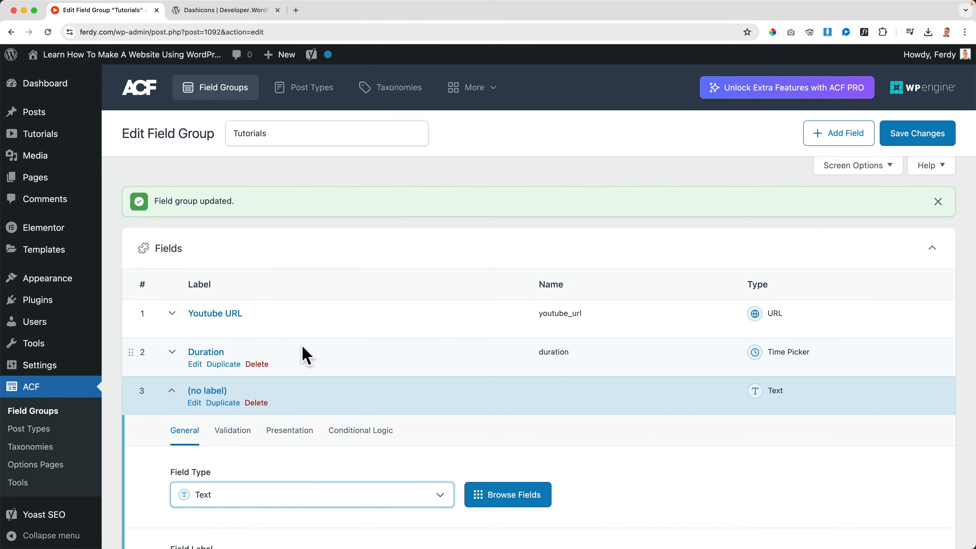
{"action": "scroll", "coordinate": [303, 350], "scroll_direction": "down", "scroll_amount": 4}
{"action": "scroll", "coordinate": [240, 334], "scroll_direction": "down", "scroll_amount": 2}
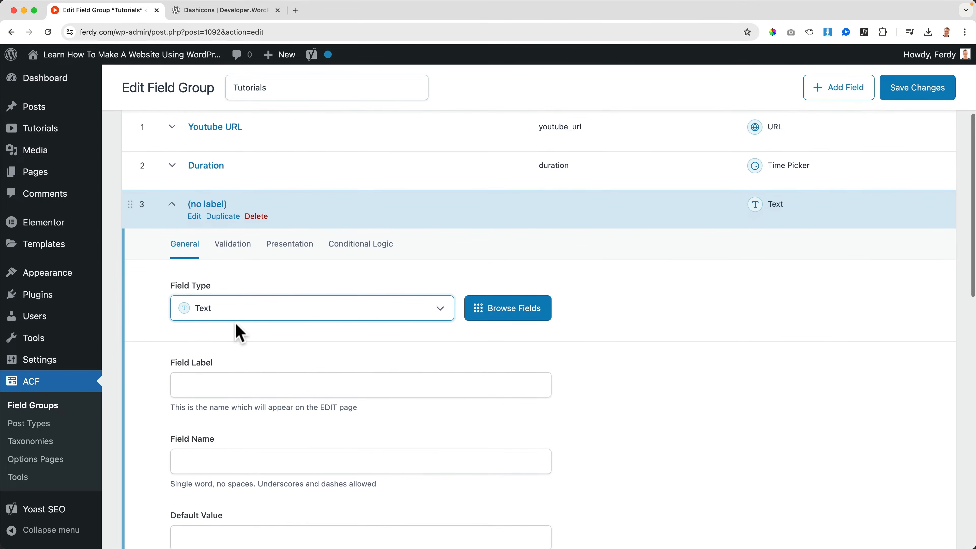
{"action": "left_click", "coordinate": [236, 317]}
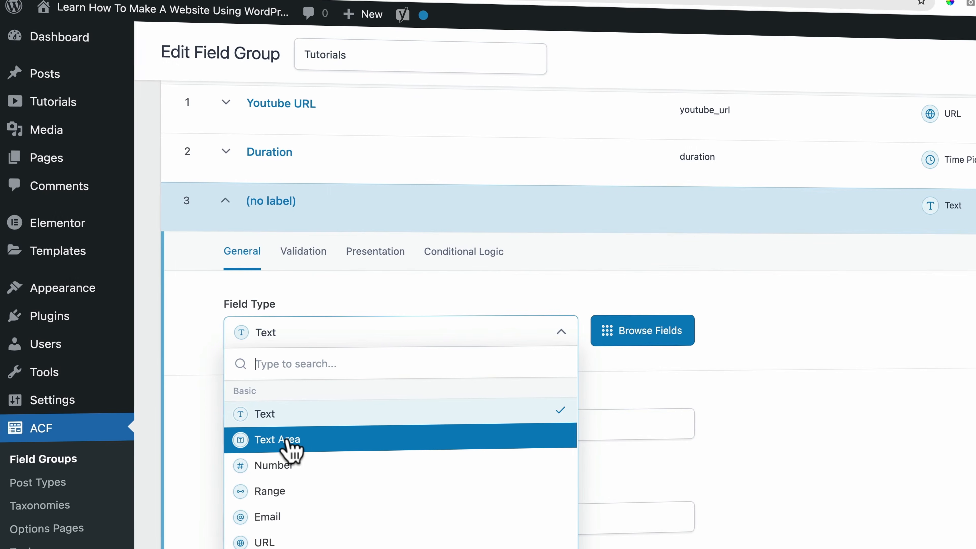
{"action": "left_click", "coordinate": [221, 396]}
{"action": "scroll", "coordinate": [342, 399], "scroll_direction": "down", "scroll_amount": 4}
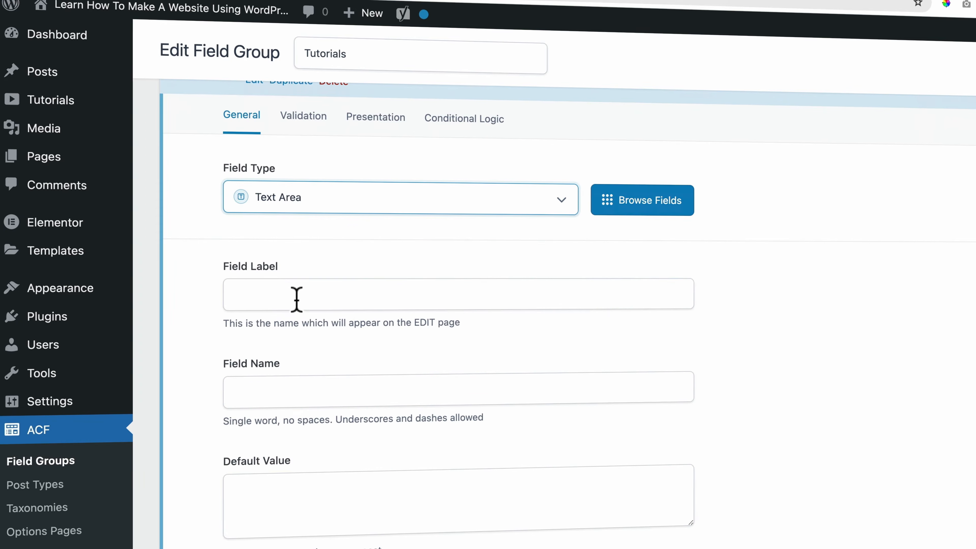
Label the third field Timestamps, with the field name timestamps, and save the field group.
{"action": "left_click", "coordinate": [296, 298]}
{"action": "type", "text": "Test"}
{"action": "key", "text": "BackSpace"}
{"action": "key", "text": "BackSpace"}
{"action": "key", "text": "BackSpace"}
{"action": "type", "text": "i"}
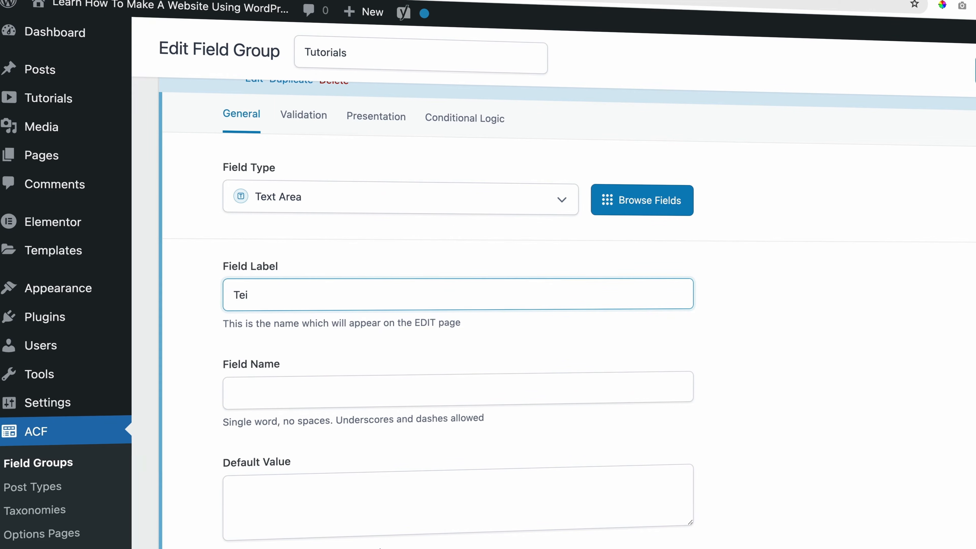
{"action": "type", "text": "mestamps"}
{"action": "key", "text": "Tab"}
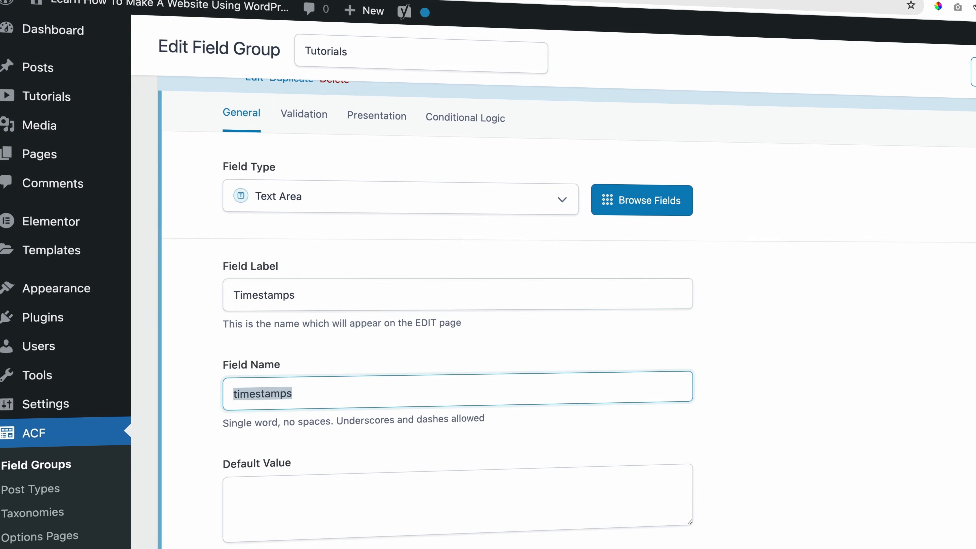
{"action": "key", "text": "Tab"}
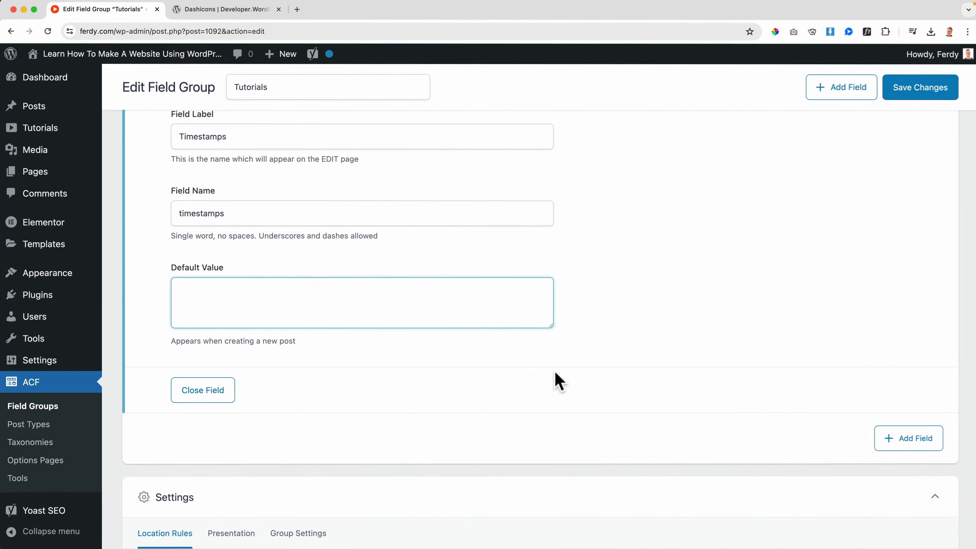
{"action": "left_click", "coordinate": [904, 93]}
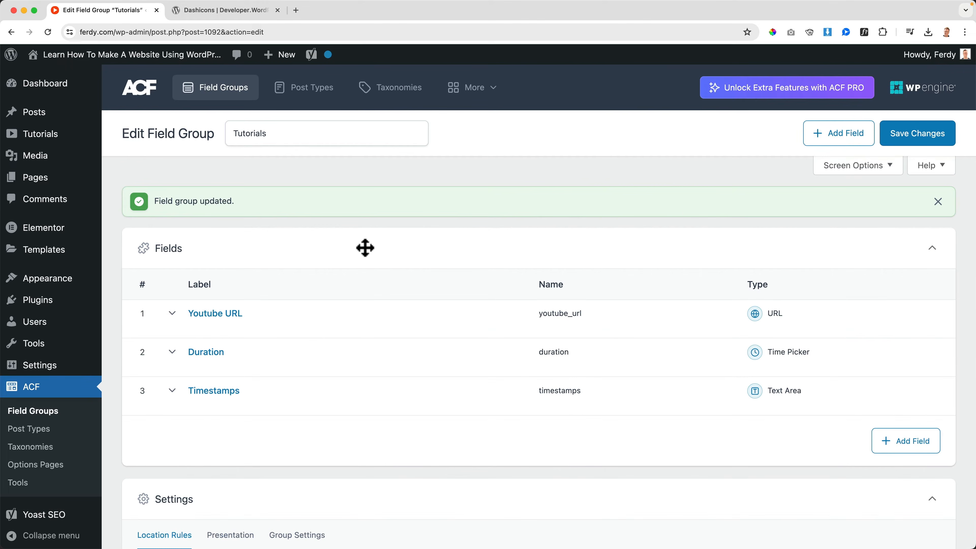
Open the tutorial "How To Make A WordPress Website" to check for the custom fields, and return to the tutorials list.
{"action": "mouse_move", "coordinate": [46, 143]}
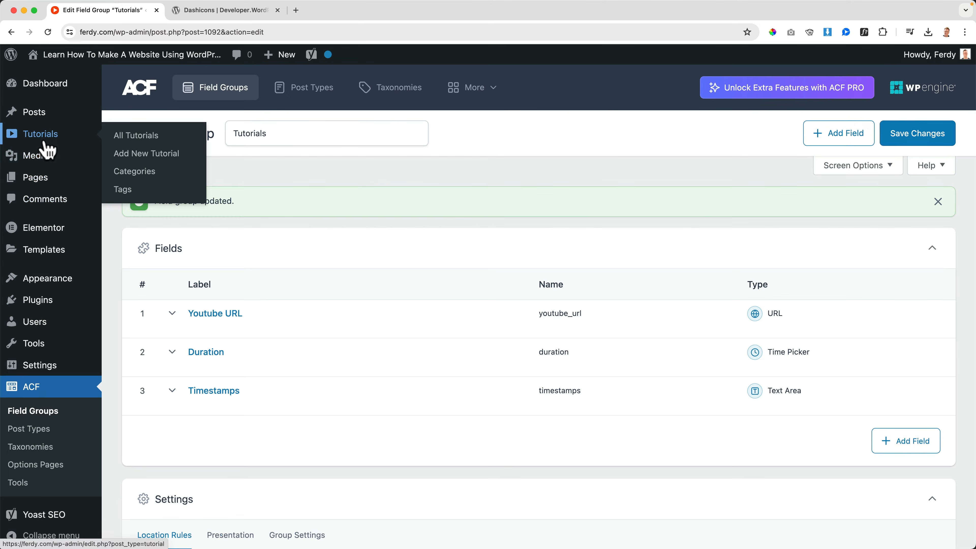
{"action": "left_click", "coordinate": [131, 137]}
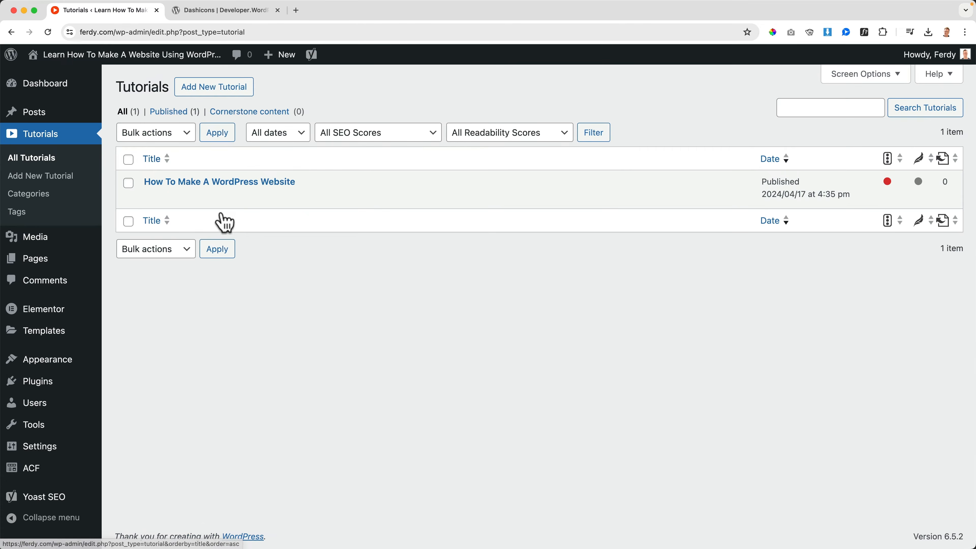
{"action": "left_click", "coordinate": [219, 182]}
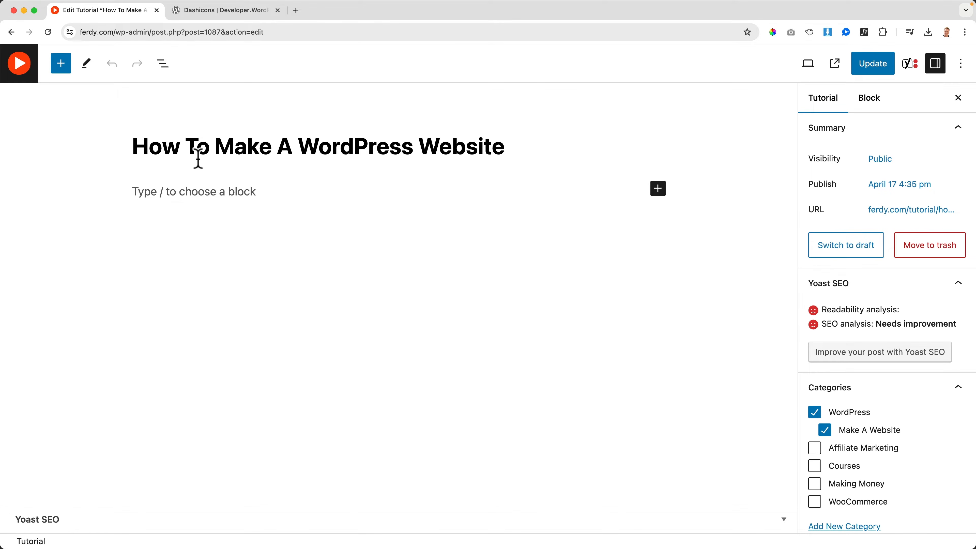
{"action": "left_click", "coordinate": [25, 70]}
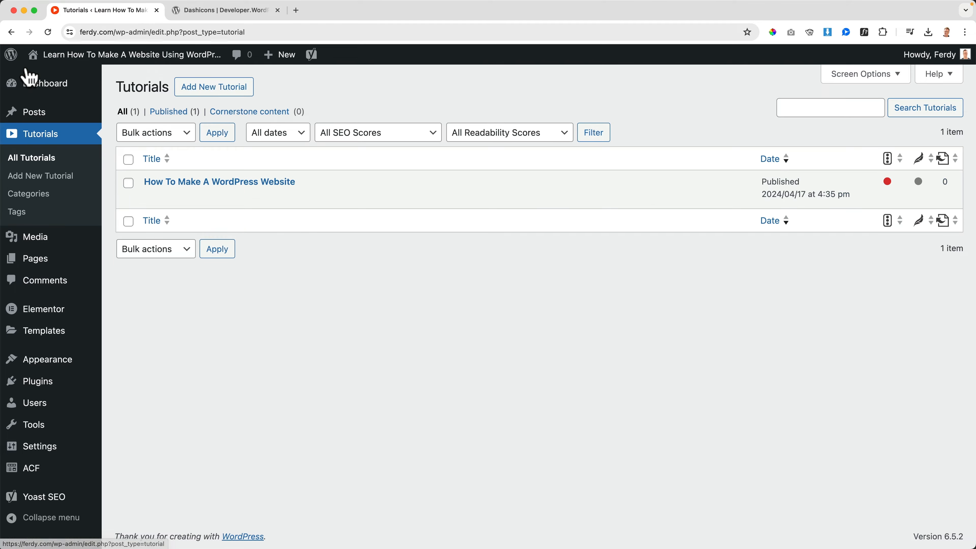
Open the Tutorials field group and examine its location rule and the post types it can be assigned to.
{"action": "mouse_move", "coordinate": [44, 472]}
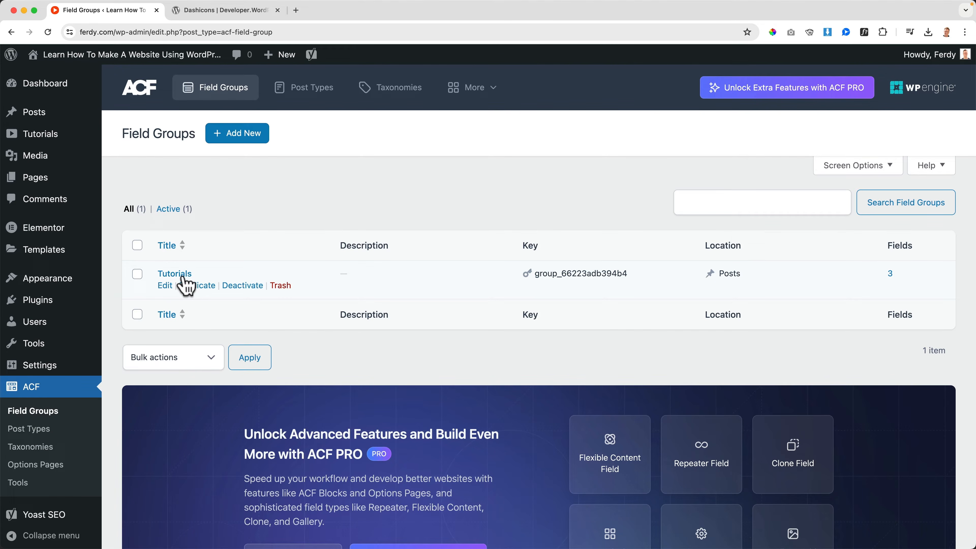
{"action": "left_click", "coordinate": [183, 277]}
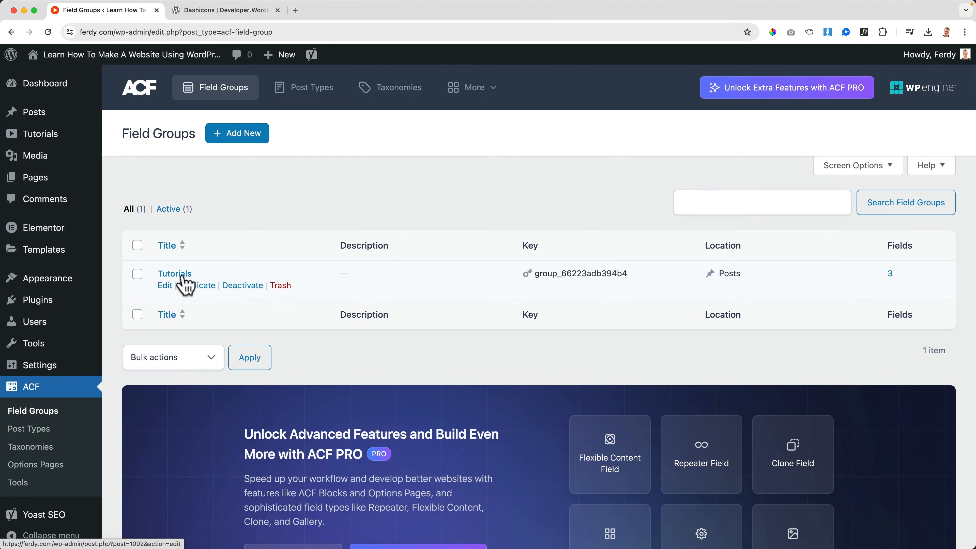
{"action": "scroll", "coordinate": [305, 322], "scroll_direction": "down", "scroll_amount": 1}
{"action": "scroll", "coordinate": [306, 323], "scroll_direction": "down", "scroll_amount": 5}
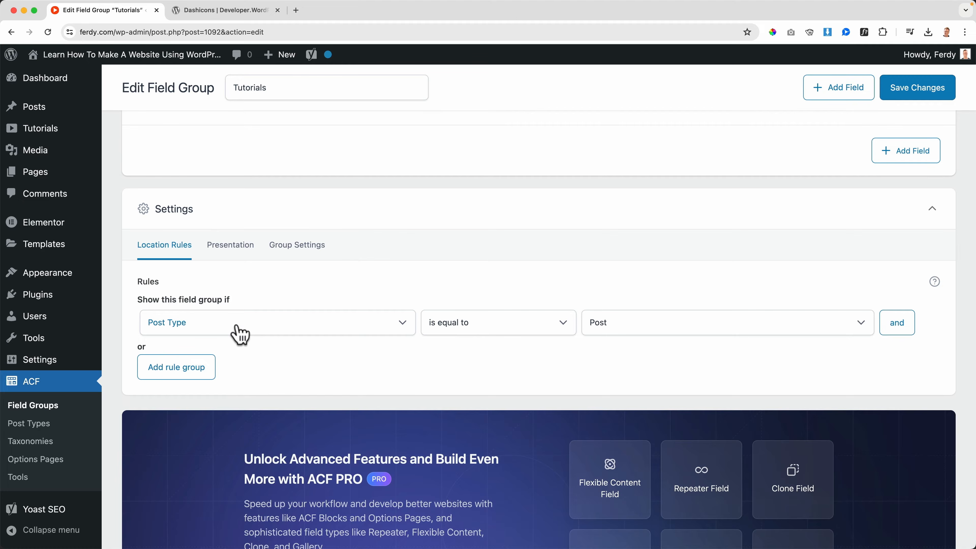
{"action": "left_click", "coordinate": [653, 331]}
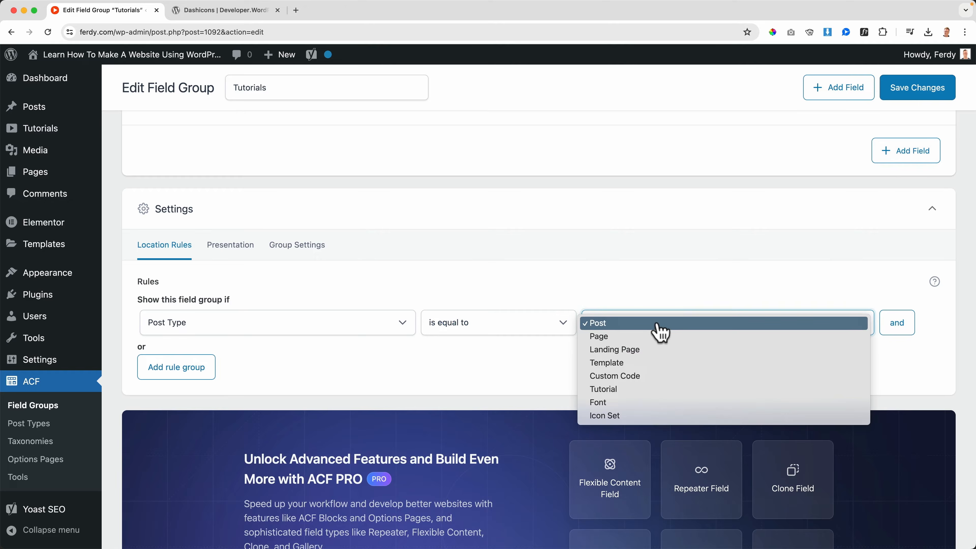
{"action": "left_click", "coordinate": [658, 326]}
Open the TubeBuddy A/B testing blog post, check below its content for the Tutorials custom fields, and return to the posts list.
{"action": "mouse_move", "coordinate": [96, 108]}
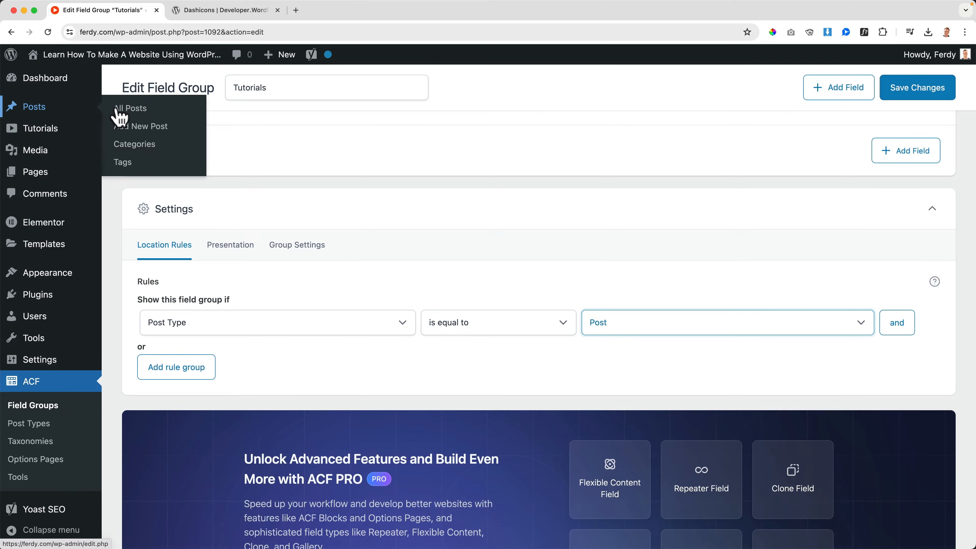
{"action": "left_click", "coordinate": [127, 102]}
{"action": "left_click", "coordinate": [210, 194]}
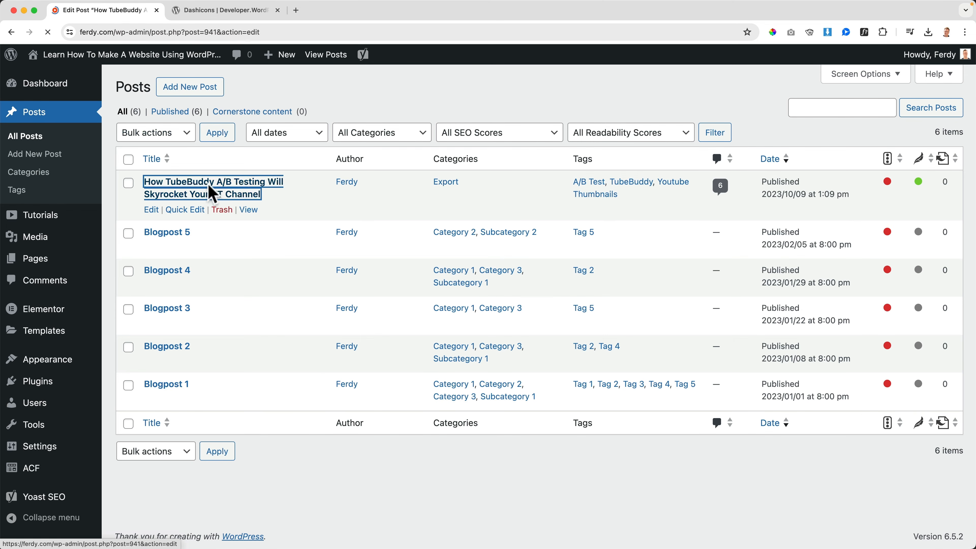
{"action": "scroll", "coordinate": [131, 223], "scroll_direction": "down", "scroll_amount": 20}
{"action": "scroll", "coordinate": [104, 270], "scroll_direction": "down", "scroll_amount": 20}
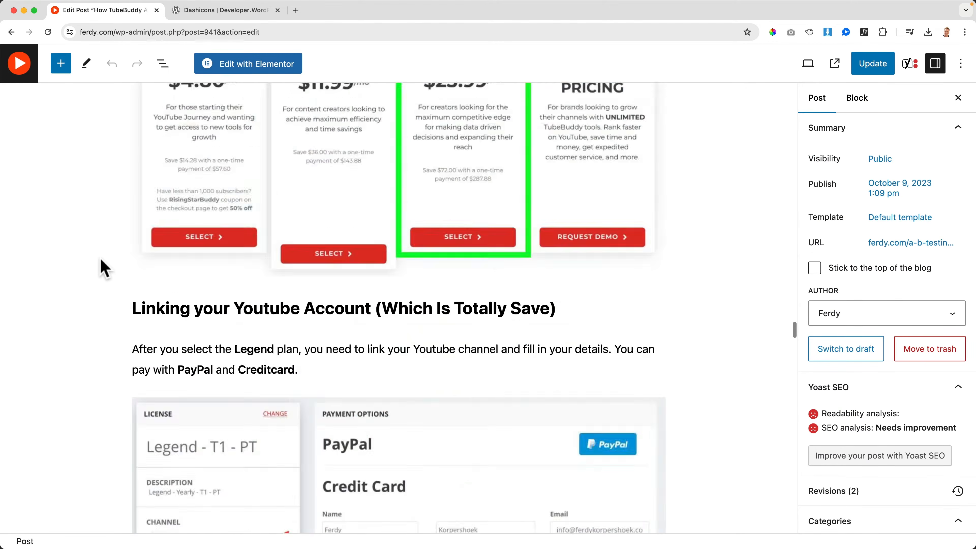
{"action": "scroll", "coordinate": [100, 258], "scroll_direction": "down", "scroll_amount": 20}
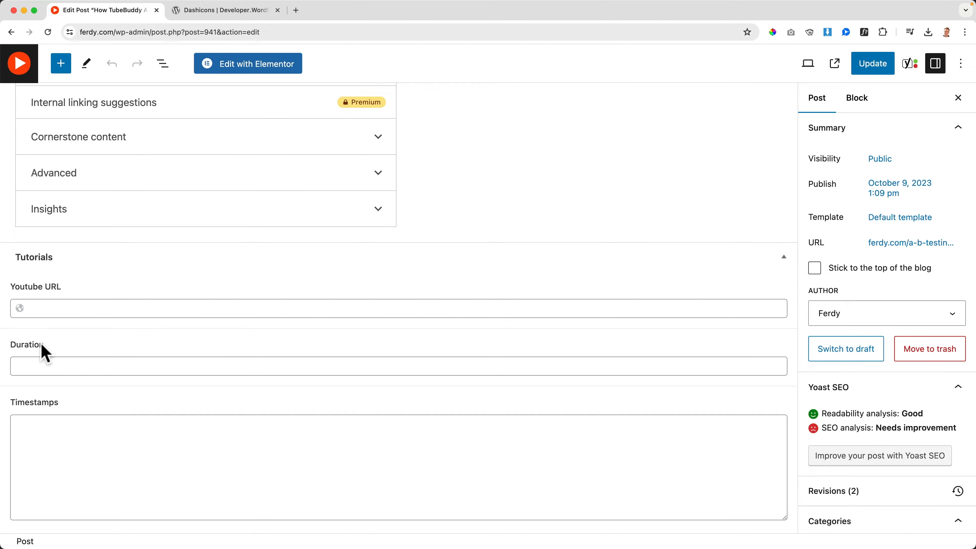
{"action": "scroll", "coordinate": [68, 168], "scroll_direction": "up", "scroll_amount": 15}
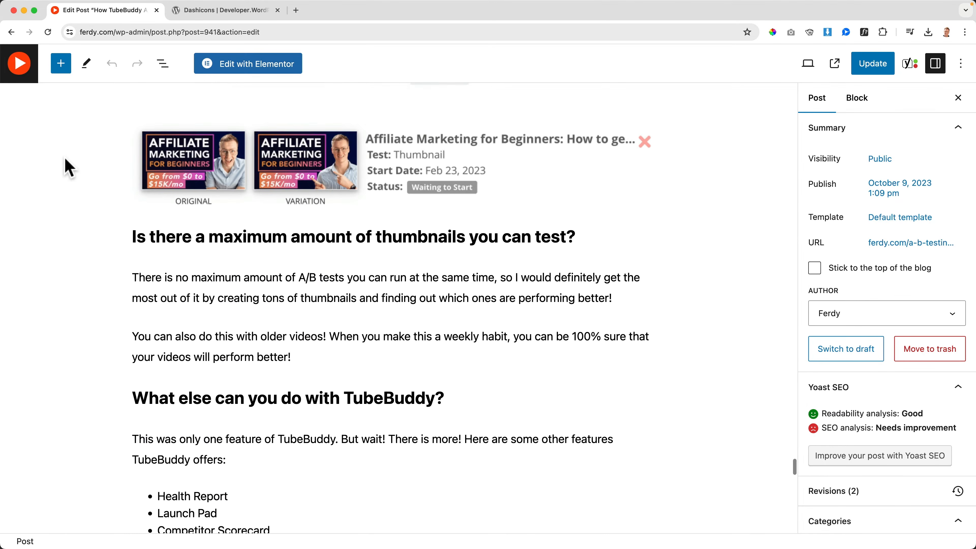
{"action": "left_click", "coordinate": [22, 69]}
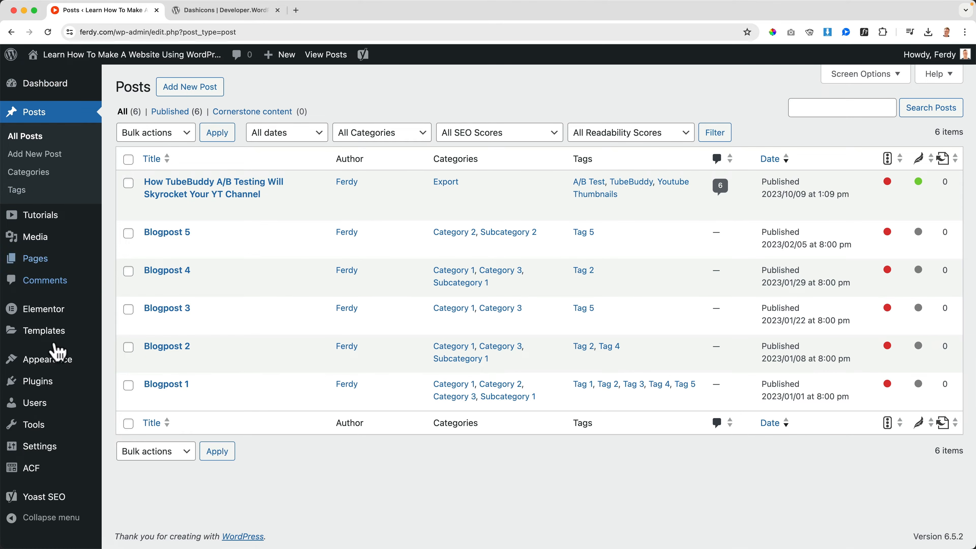
Set the Tutorials field group's location rule to Post Type is equal to Tutorial, and save the field group.
{"action": "mouse_move", "coordinate": [32, 468]}
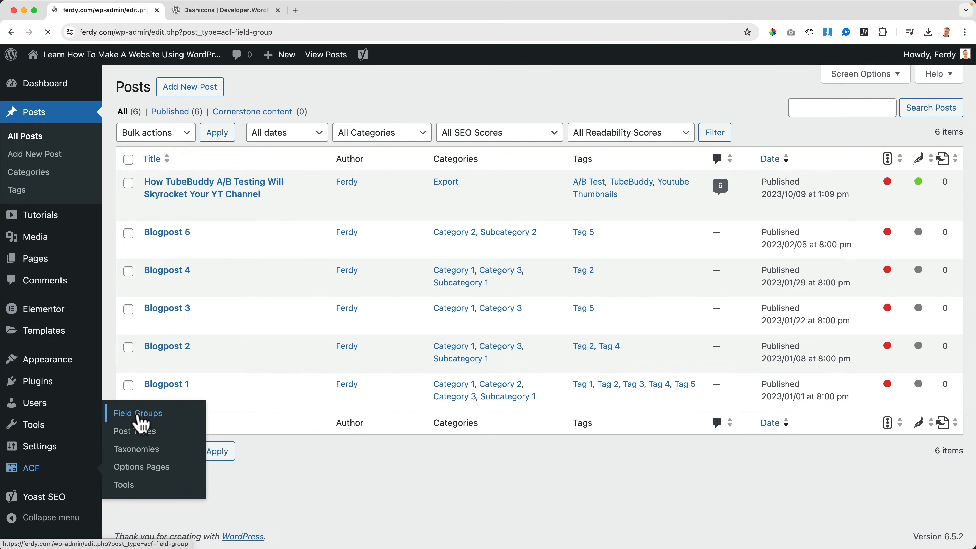
{"action": "scroll", "coordinate": [305, 336], "scroll_direction": "down", "scroll_amount": 5}
{"action": "scroll", "coordinate": [305, 336], "scroll_direction": "up", "scroll_amount": 5}
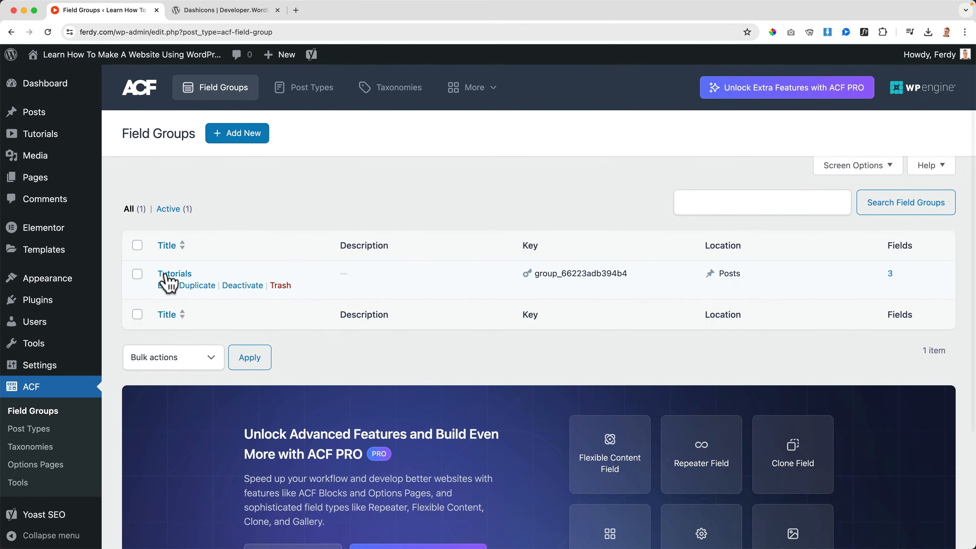
{"action": "left_click", "coordinate": [166, 274]}
{"action": "scroll", "coordinate": [288, 327], "scroll_direction": "down", "scroll_amount": 5}
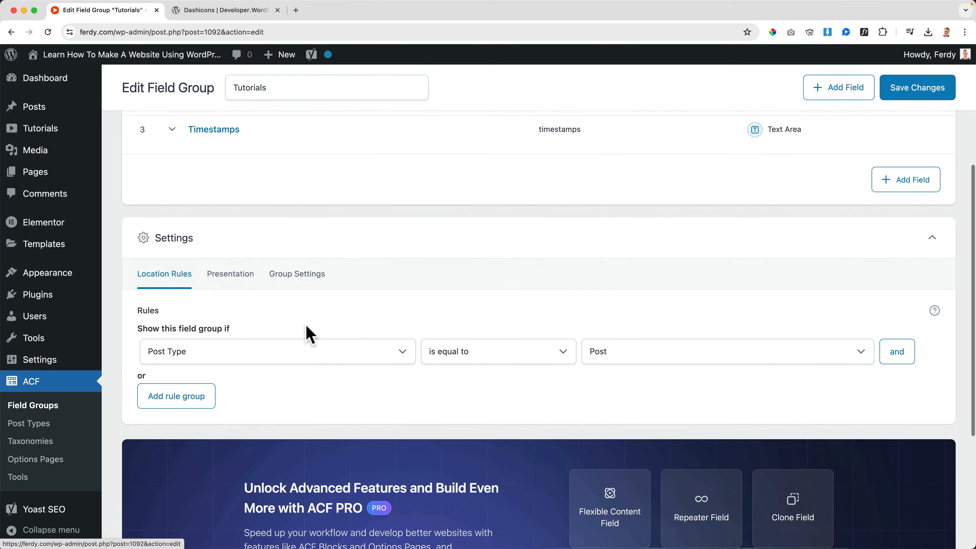
{"action": "left_click", "coordinate": [647, 351]}
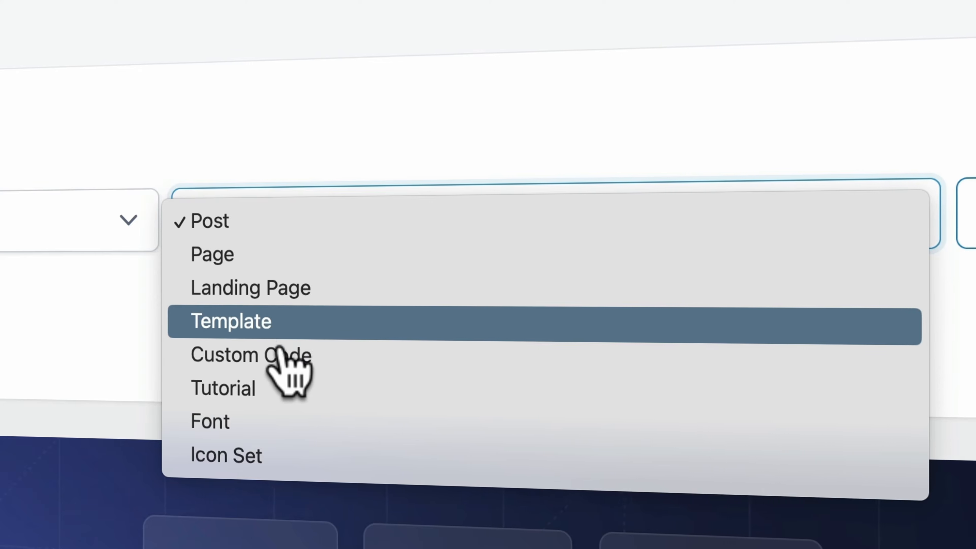
{"action": "left_click", "coordinate": [273, 385]}
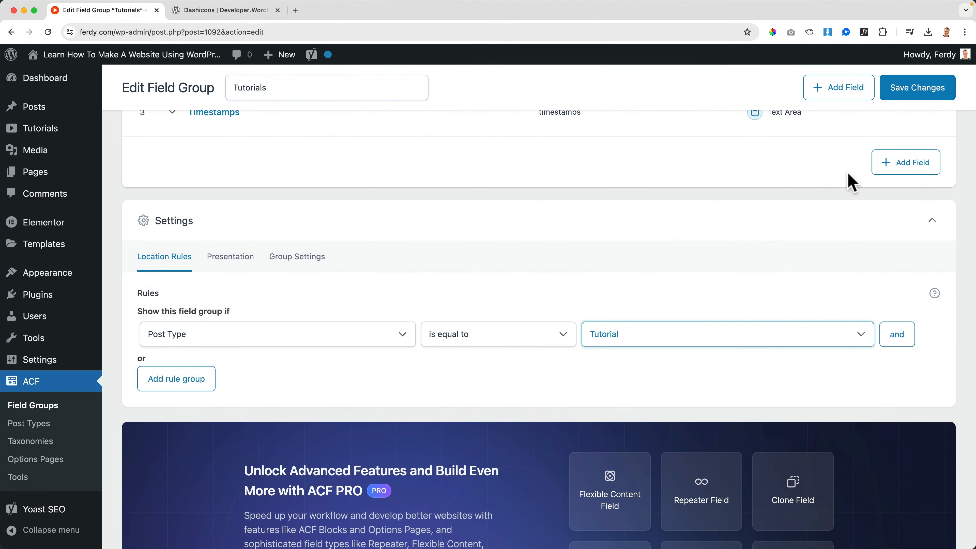
{"action": "left_click", "coordinate": [917, 93]}
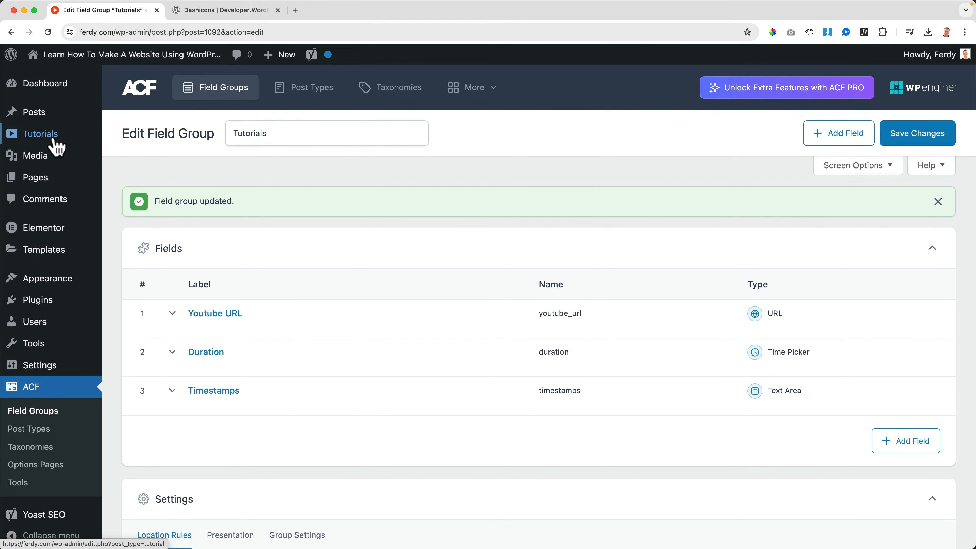
Open the tutorial "How To Make A WordPress Website" and check its Youtube URL, Duration and Timestamps fields.
{"action": "mouse_move", "coordinate": [57, 146]}
{"action": "left_click", "coordinate": [141, 139]}
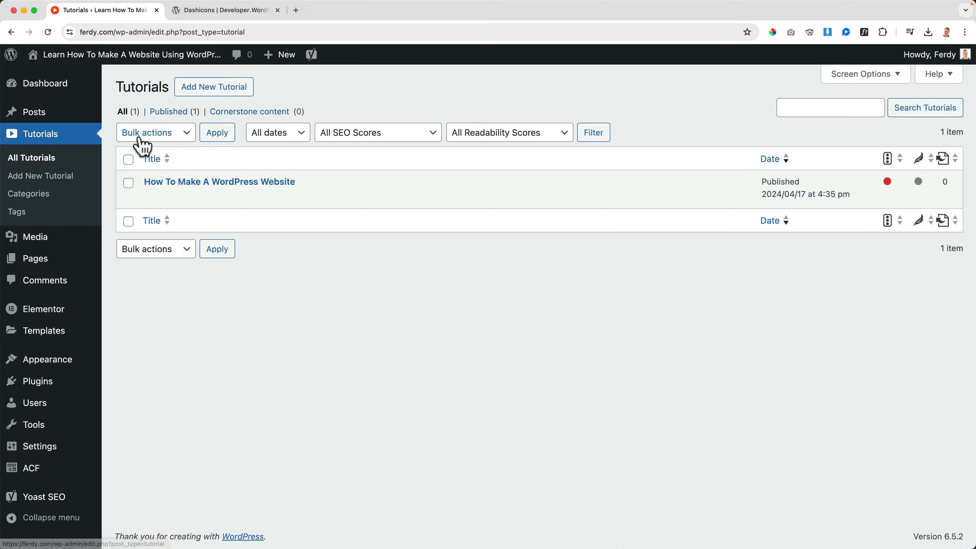
{"action": "left_click", "coordinate": [202, 182]}
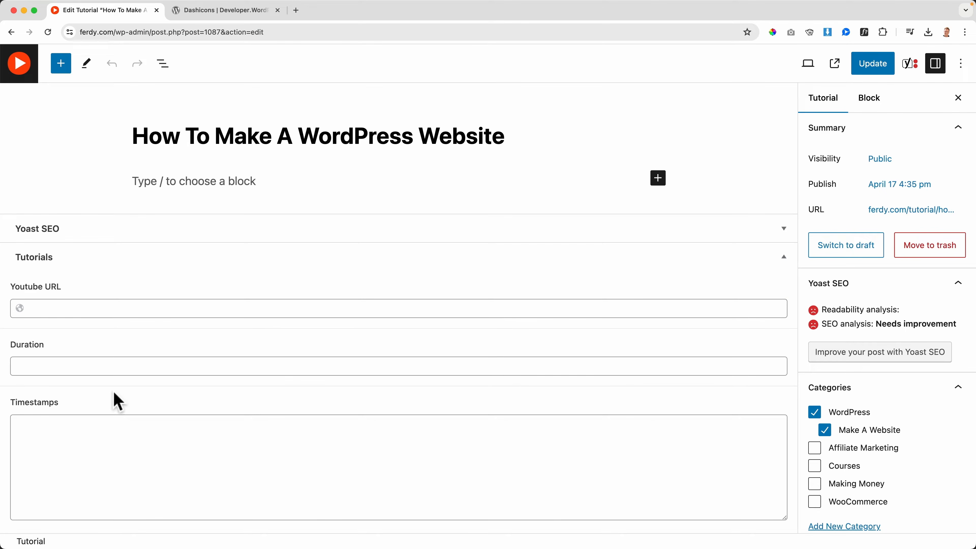
{"action": "scroll", "coordinate": [114, 393], "scroll_direction": "up", "scroll_amount": 1}
{"action": "scroll", "coordinate": [114, 394], "scroll_direction": "down", "scroll_amount": 1}
{"action": "scroll", "coordinate": [136, 381], "scroll_direction": "up", "scroll_amount": 1}
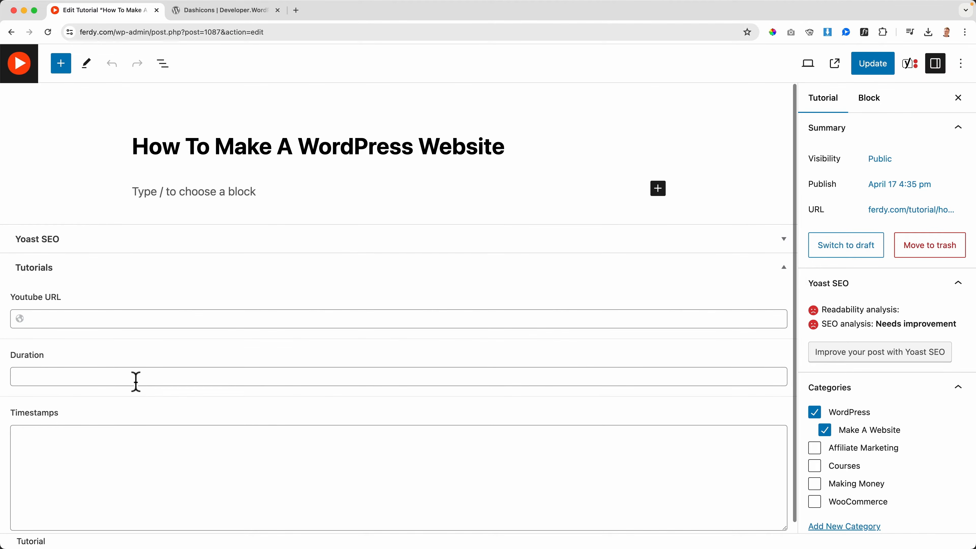
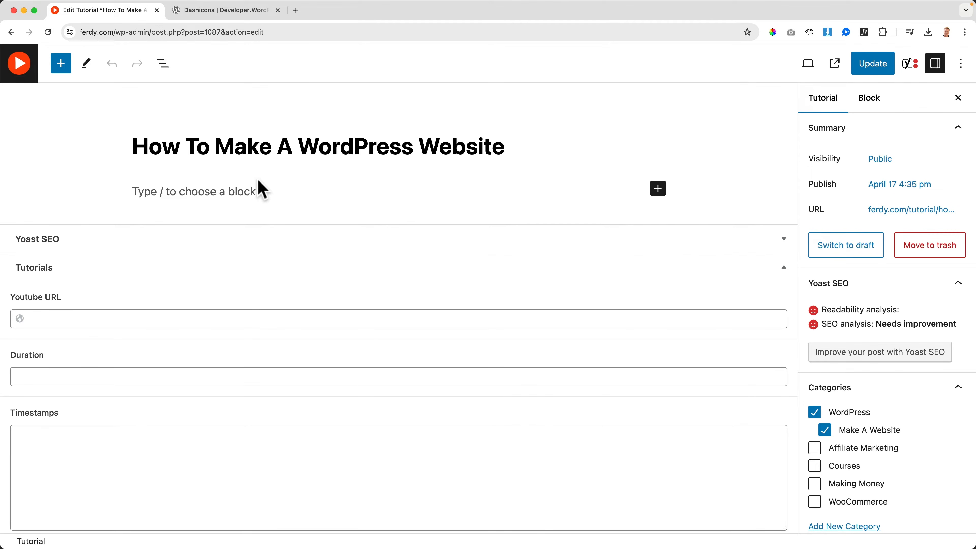
{"action": "left_click", "coordinate": [196, 191]}
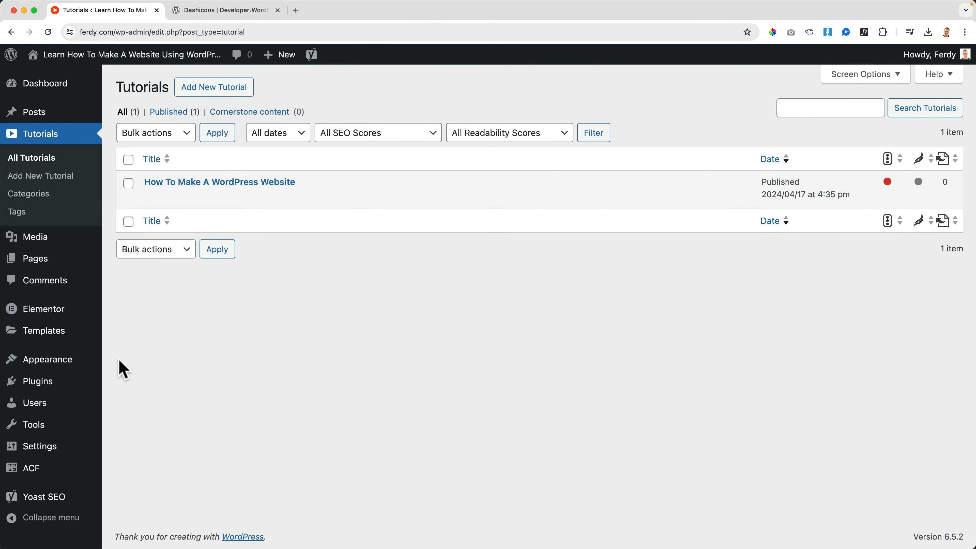
Reopen the Tutorials field group and review its list of fields and its location rule.
{"action": "mouse_move", "coordinate": [35, 480]}
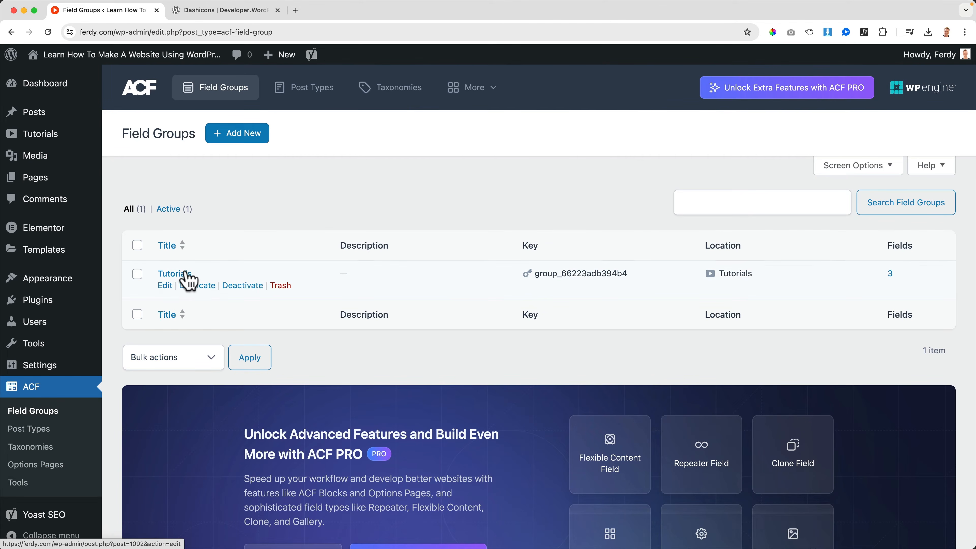
{"action": "left_click", "coordinate": [185, 274]}
{"action": "scroll", "coordinate": [291, 312], "scroll_direction": "down", "scroll_amount": 3}
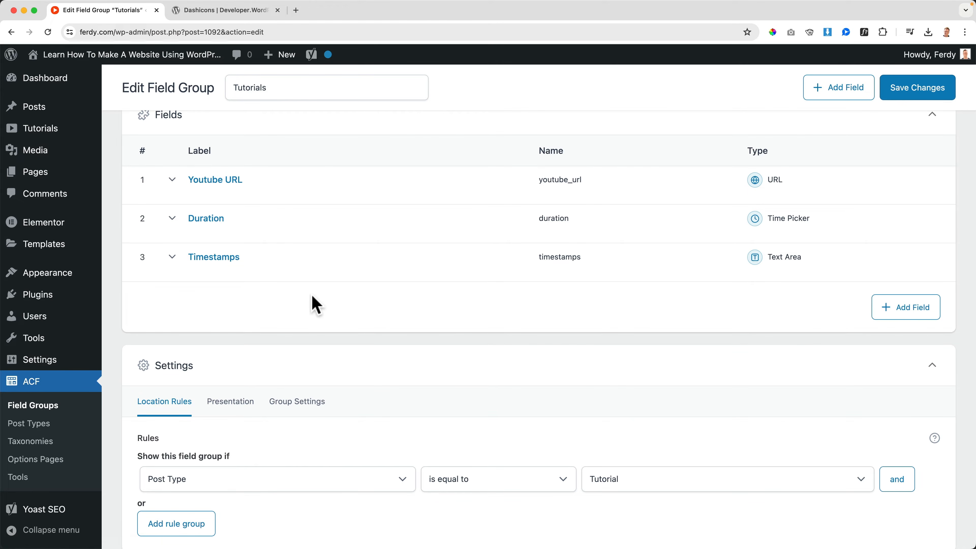
{"action": "scroll", "coordinate": [316, 304], "scroll_direction": "up", "scroll_amount": 1}
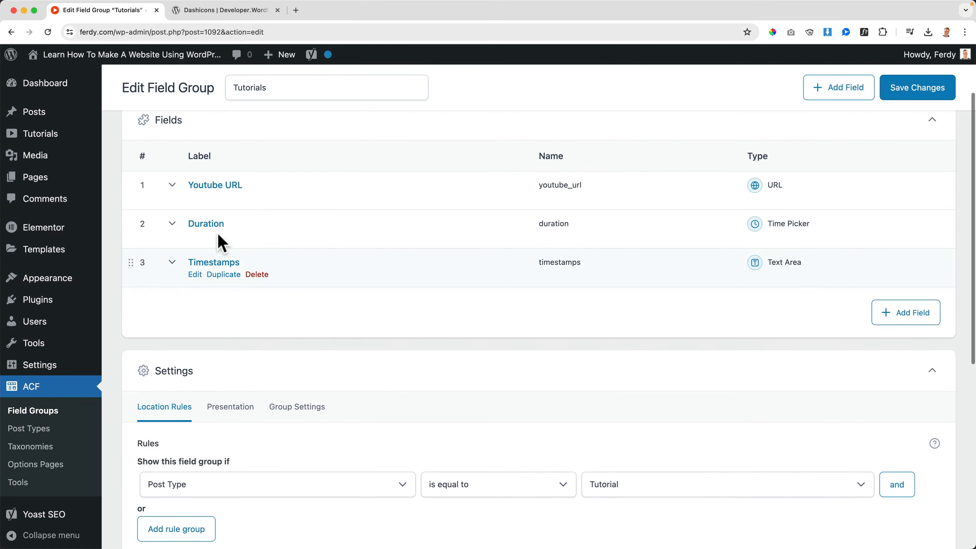
{"action": "mouse_move", "coordinate": [52, 142]}
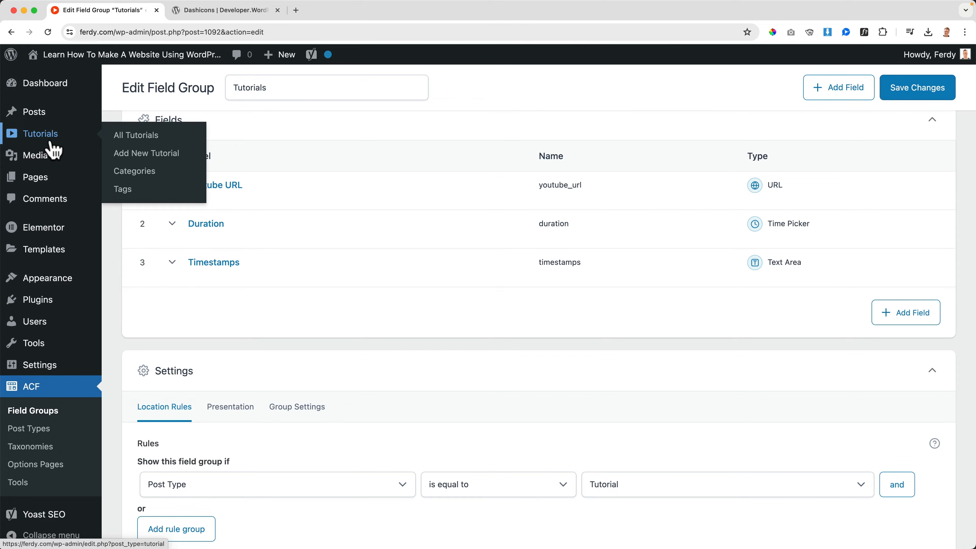
{"action": "mouse_move", "coordinate": [43, 274]}
{"action": "scroll", "coordinate": [42, 274], "scroll_direction": "down", "scroll_amount": 2}
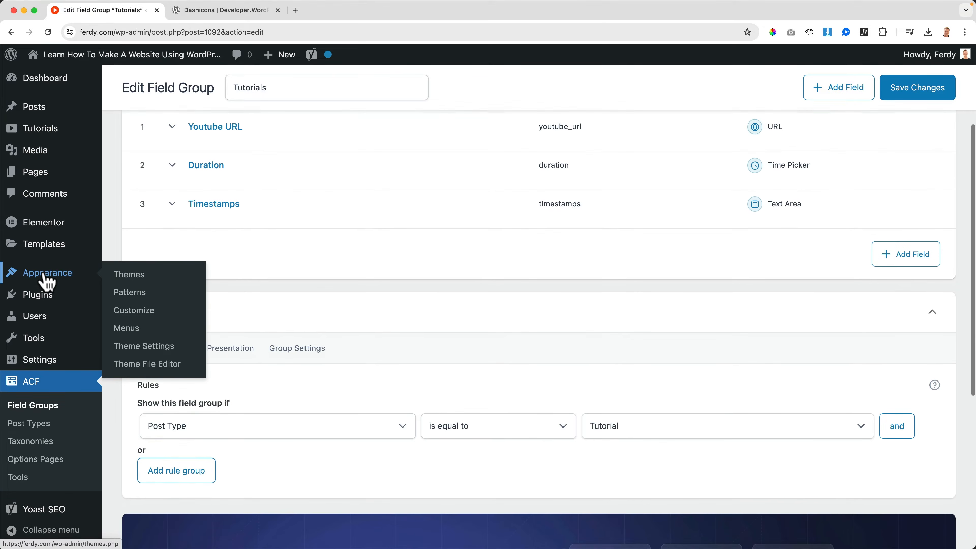
{"action": "scroll", "coordinate": [43, 275], "scroll_direction": "up", "scroll_amount": 3}
{"action": "scroll", "coordinate": [46, 282], "scroll_direction": "up", "scroll_amount": 1}
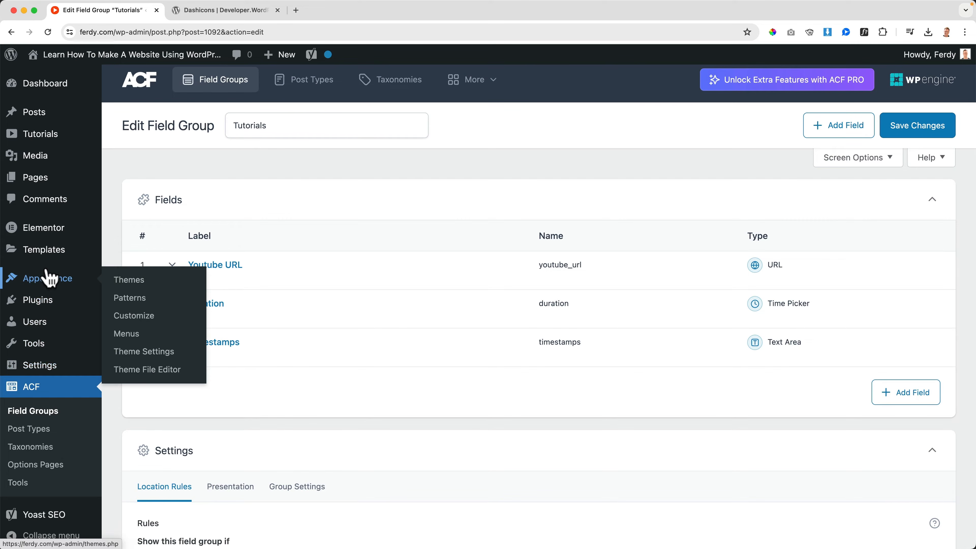
Add a new ACF post type with plural and singular label Recommended and post type key recommended.
{"action": "left_click", "coordinate": [34, 430]}
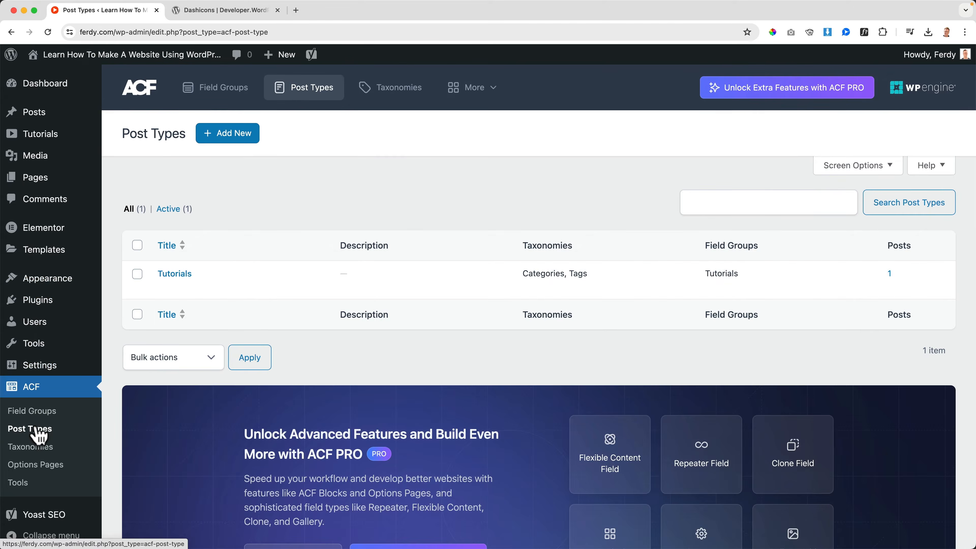
{"action": "left_click", "coordinate": [227, 135]}
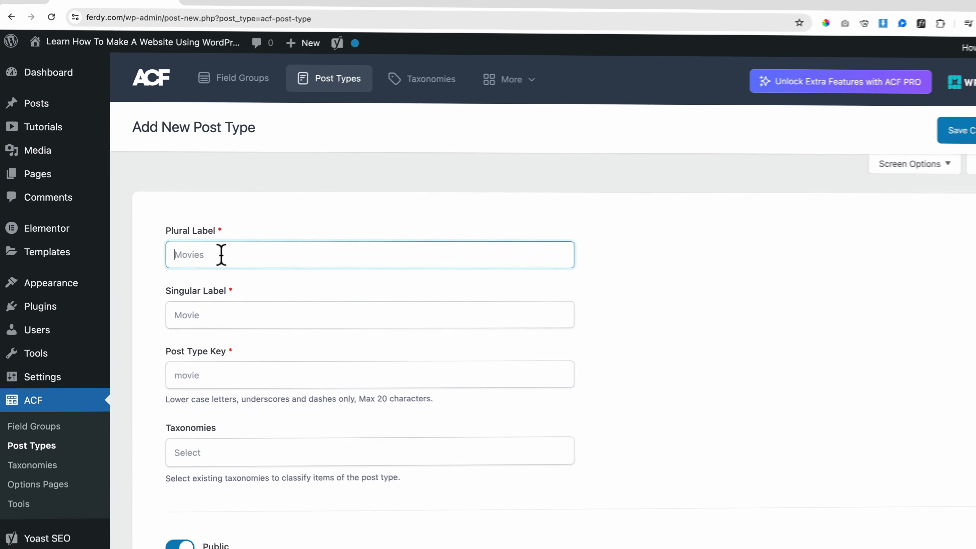
{"action": "type", "text": "R"}
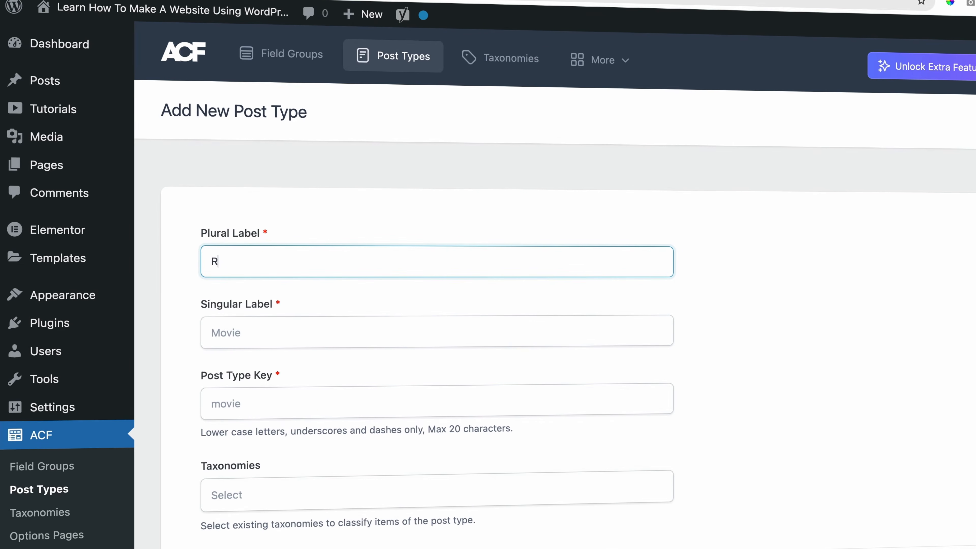
{"action": "type", "text": "ecommended"}
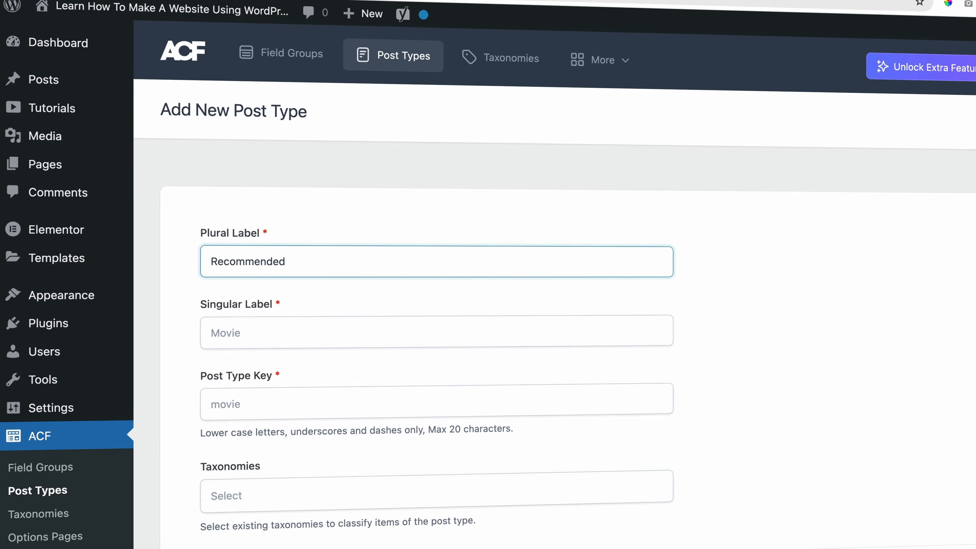
{"action": "key", "text": "Tab"}
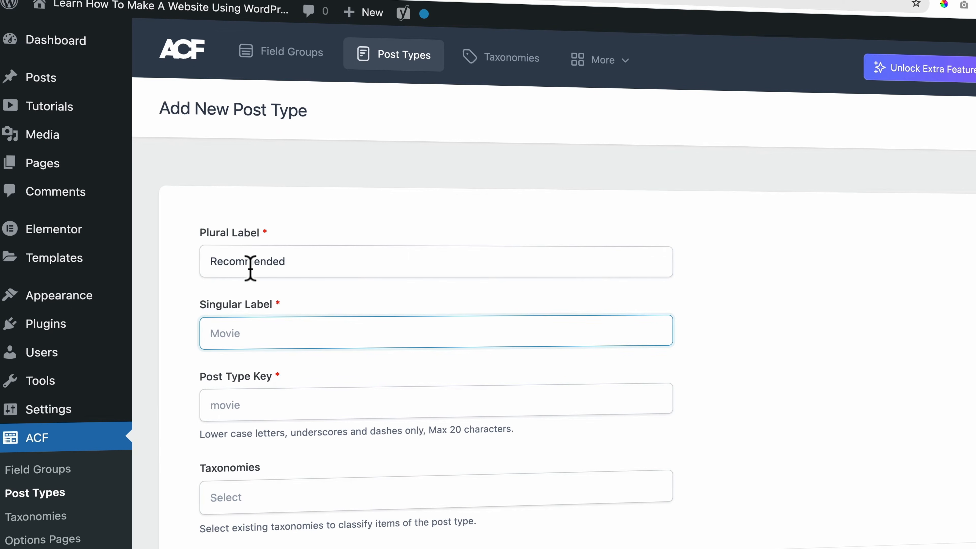
{"action": "double_click", "coordinate": [334, 262]}
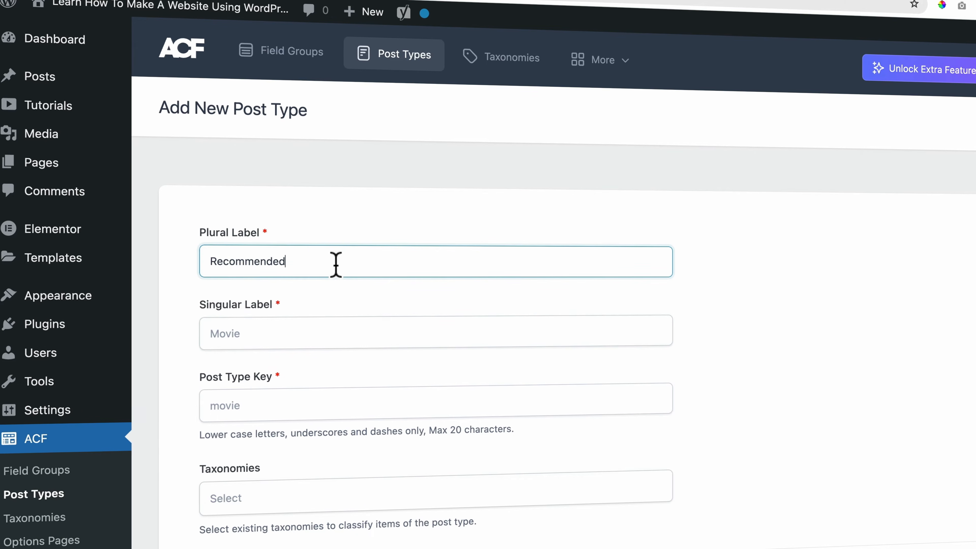
{"action": "left_click", "coordinate": [279, 327]}
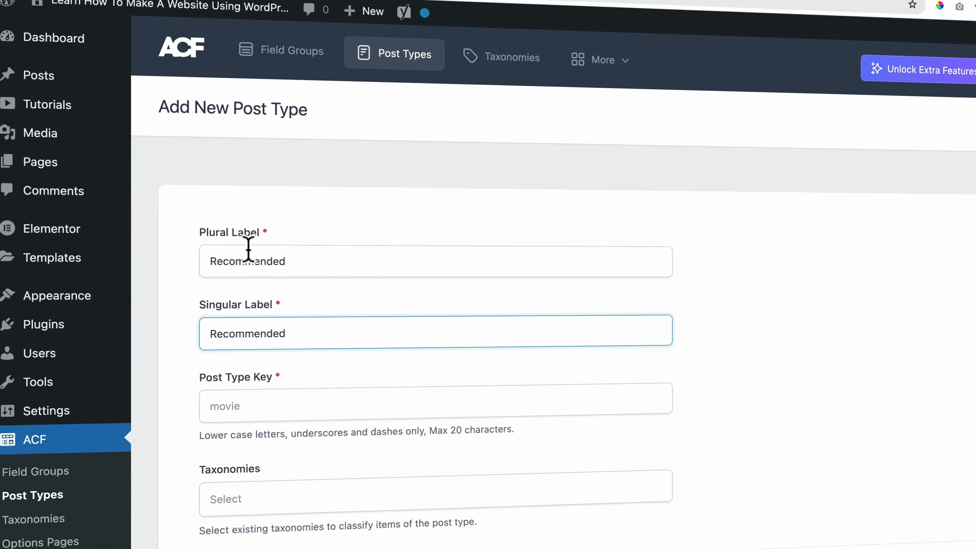
{"action": "scroll", "coordinate": [307, 253], "scroll_direction": "down", "scroll_amount": 4}
{"action": "left_click", "coordinate": [279, 270]}
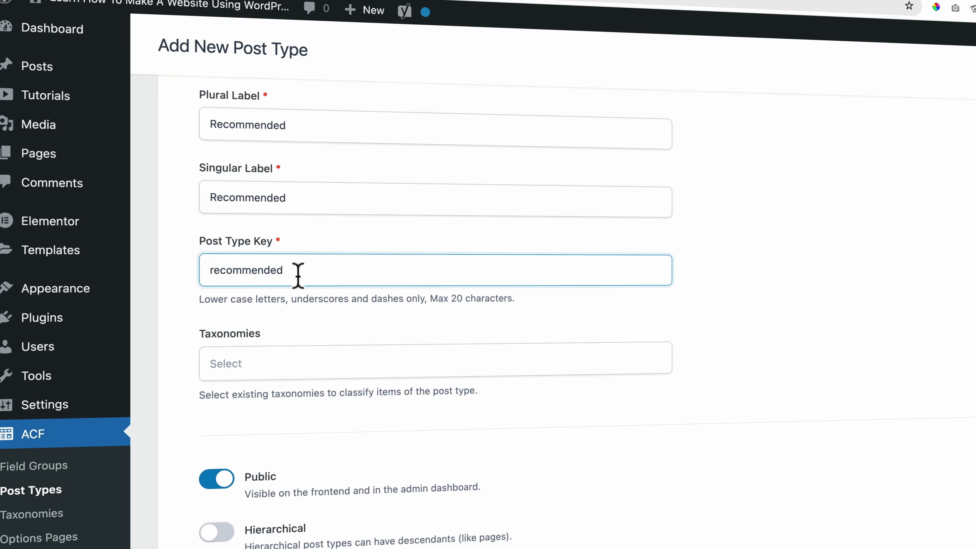
Enable Advanced Configuration for the new Recommended post type and bring up its advanced settings.
{"action": "scroll", "coordinate": [307, 348], "scroll_direction": "down", "scroll_amount": 2}
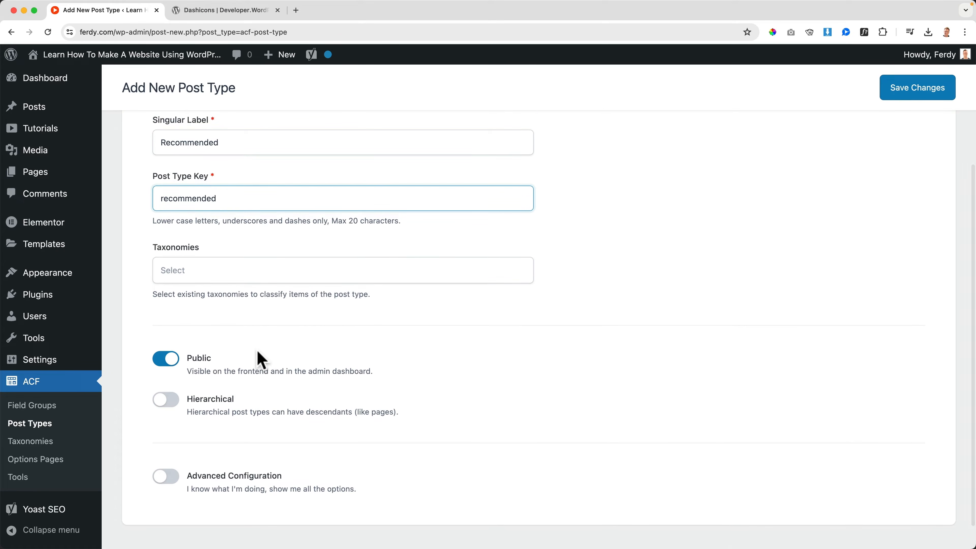
{"action": "scroll", "coordinate": [259, 358], "scroll_direction": "down", "scroll_amount": 1}
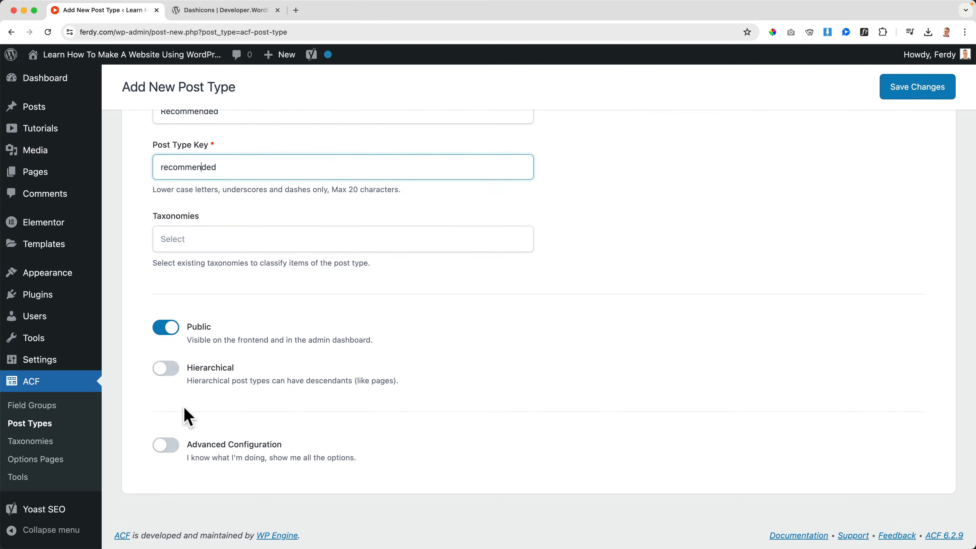
{"action": "left_click", "coordinate": [165, 445]}
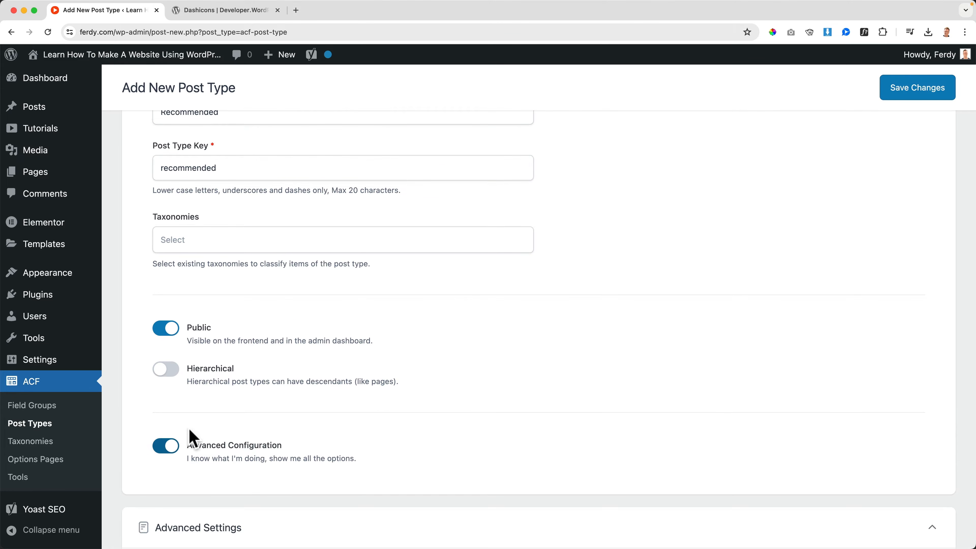
{"action": "scroll", "coordinate": [228, 414], "scroll_direction": "down", "scroll_amount": 2}
{"action": "scroll", "coordinate": [219, 365], "scroll_direction": "up", "scroll_amount": 6}
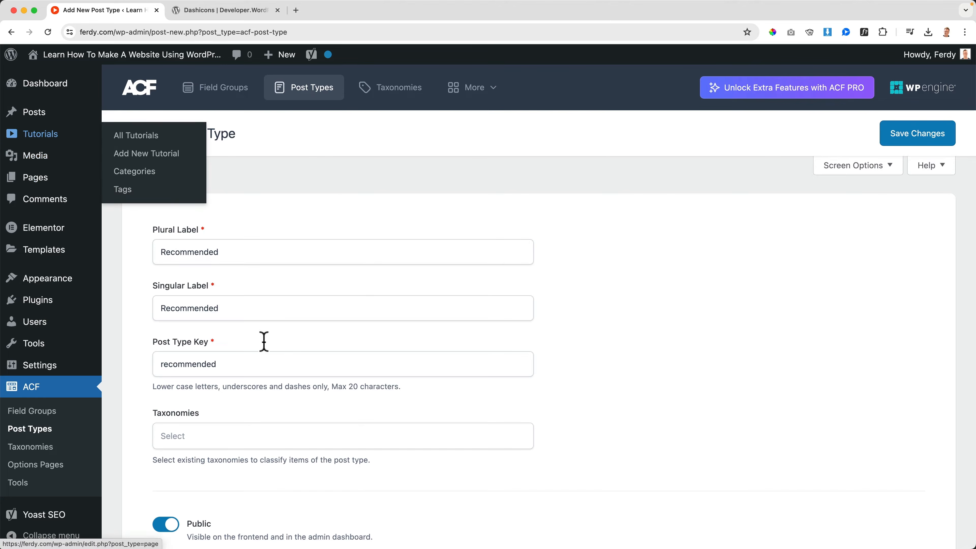
{"action": "scroll", "coordinate": [280, 375], "scroll_direction": "down", "scroll_amount": 10}
{"action": "scroll", "coordinate": [261, 372], "scroll_direction": "down", "scroll_amount": 3}
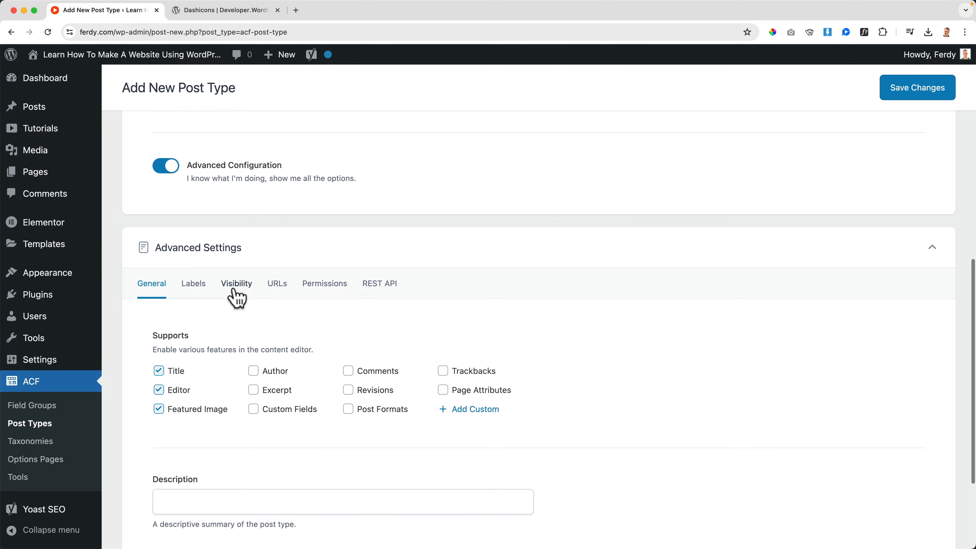
Set the Recommended post type's admin menu position to 7 and save the post type.
{"action": "left_click", "coordinate": [236, 284]}
{"action": "scroll", "coordinate": [263, 342], "scroll_direction": "down", "scroll_amount": 4}
{"action": "scroll", "coordinate": [263, 348], "scroll_direction": "down", "scroll_amount": 1}
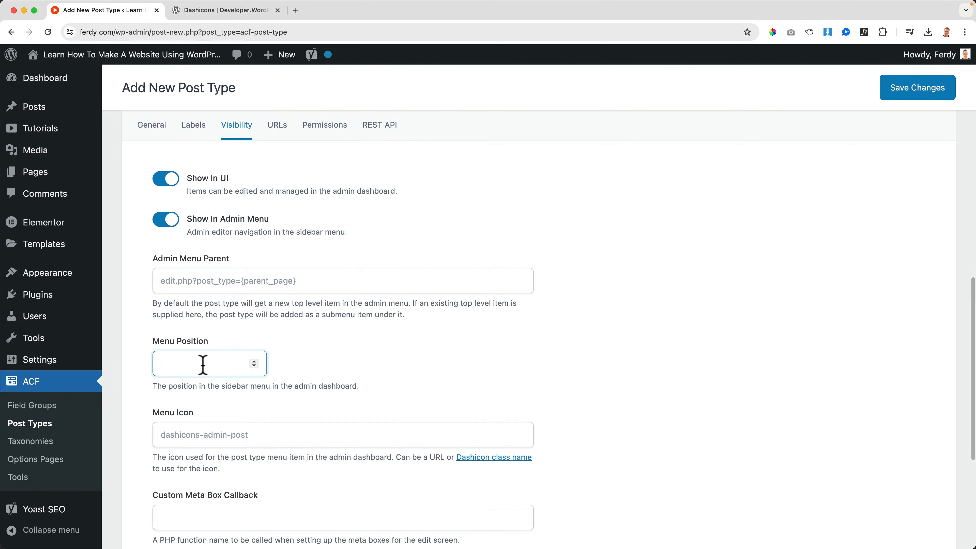
{"action": "key", "text": "Tab"}
{"action": "left_click", "coordinate": [948, 88]}
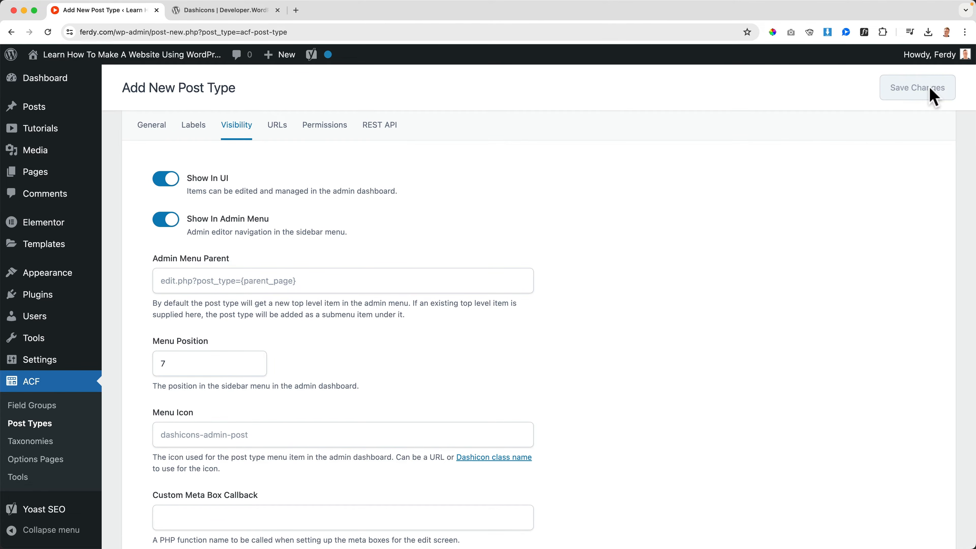
{"action": "mouse_move", "coordinate": [15, 164]}
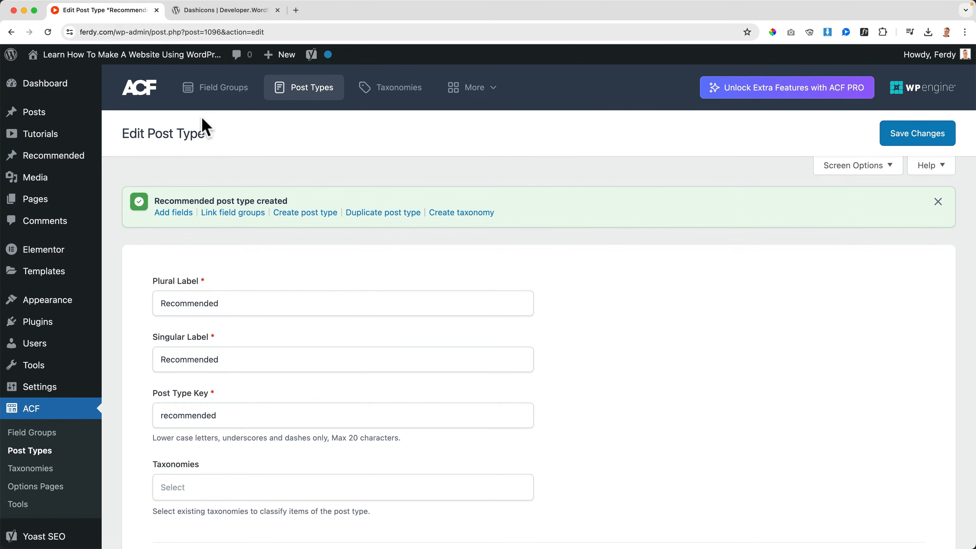
Search the Dashicons page for "plugin", select the plugins checked icon, and return to the post type editor.
{"action": "left_click", "coordinate": [207, 16]}
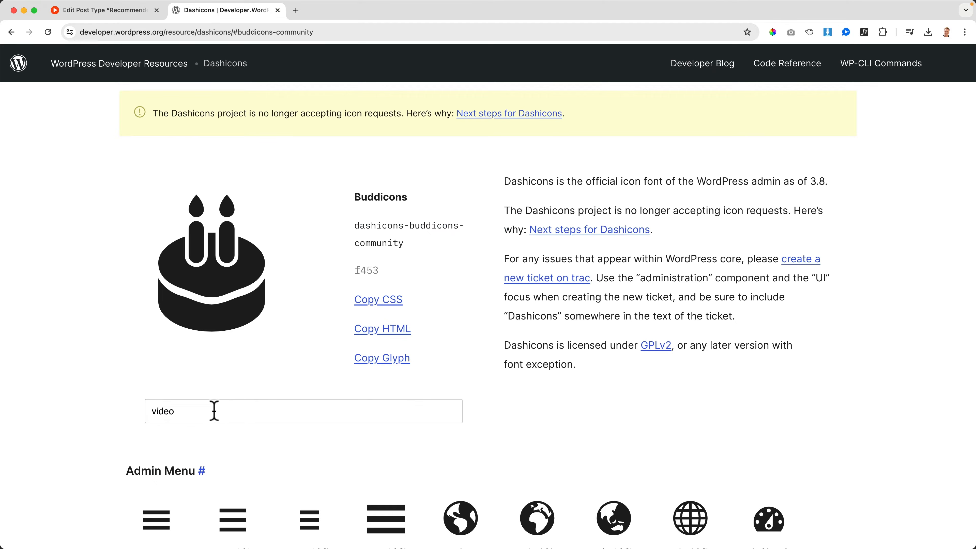
{"action": "type", "text": "plugin"}
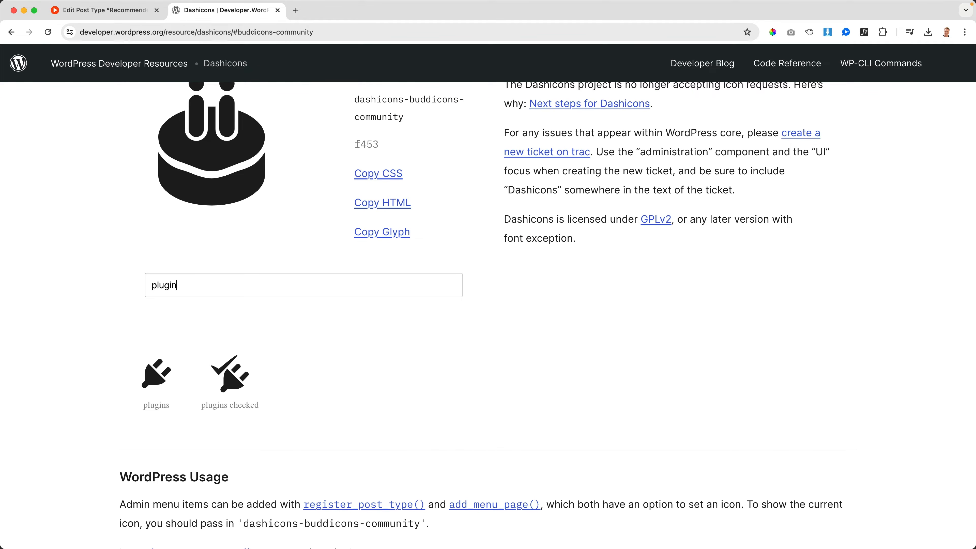
{"action": "left_click", "coordinate": [235, 379]}
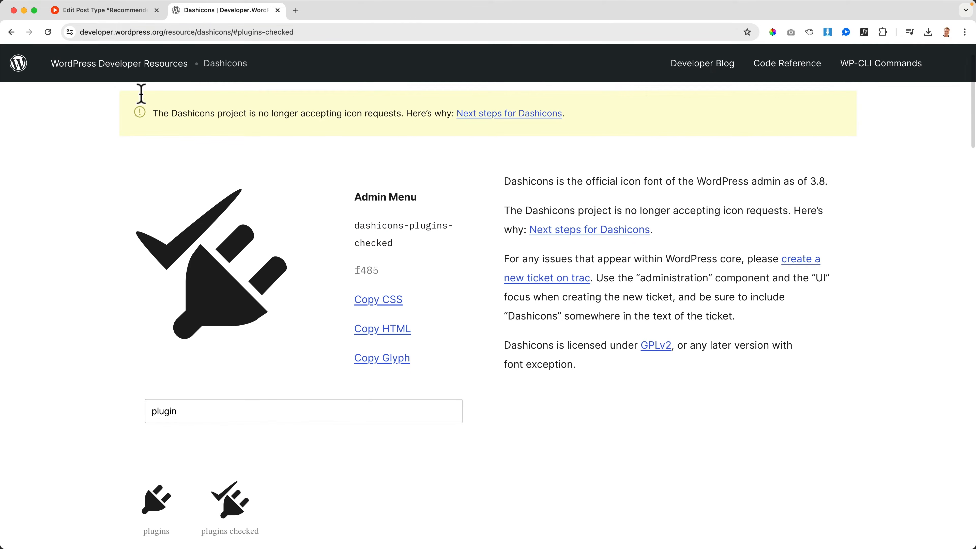
{"action": "left_click", "coordinate": [102, 11]}
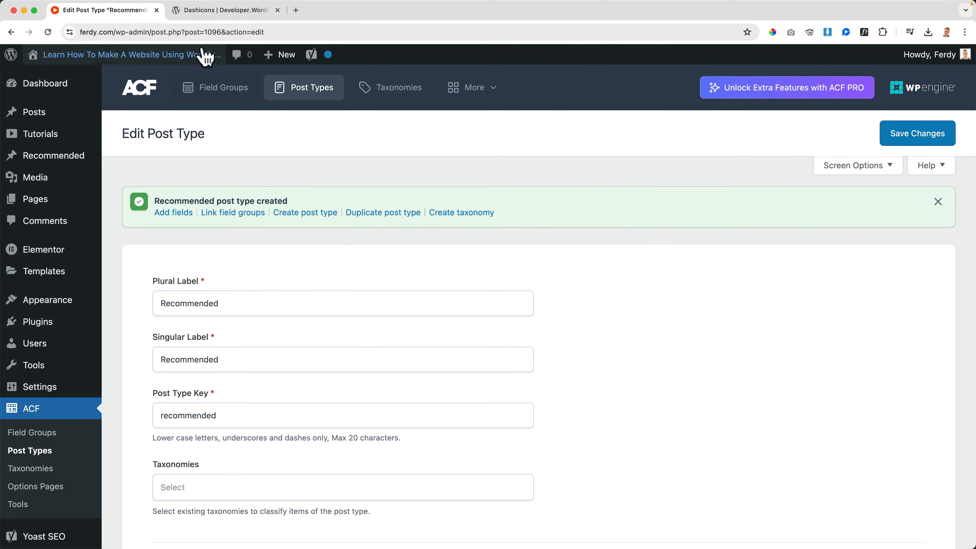
Search the Dashicons page for "heart", copy the heart icon's class name dashicons-heart, and return to the post type editor.
{"action": "left_click", "coordinate": [215, 10]}
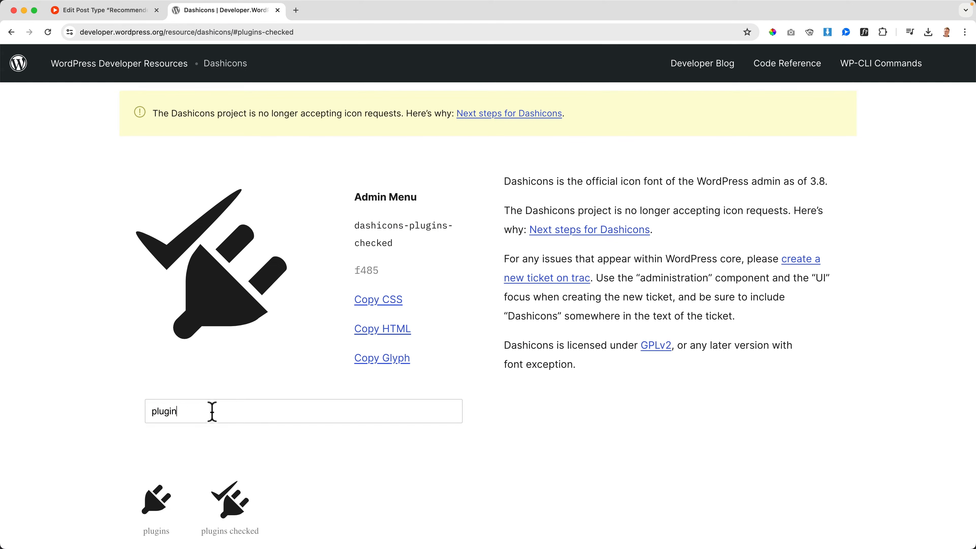
{"action": "type", "text": "heart"}
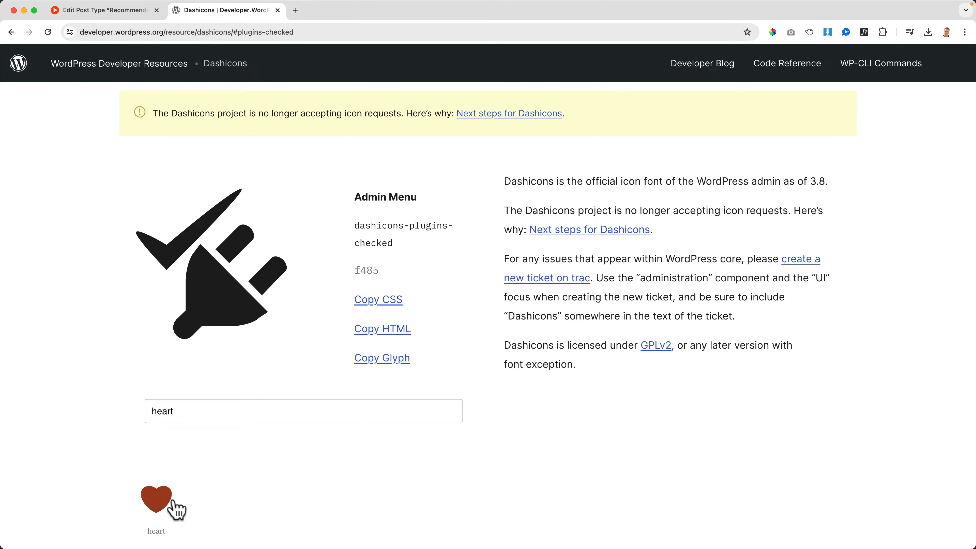
{"action": "left_click", "coordinate": [178, 495]}
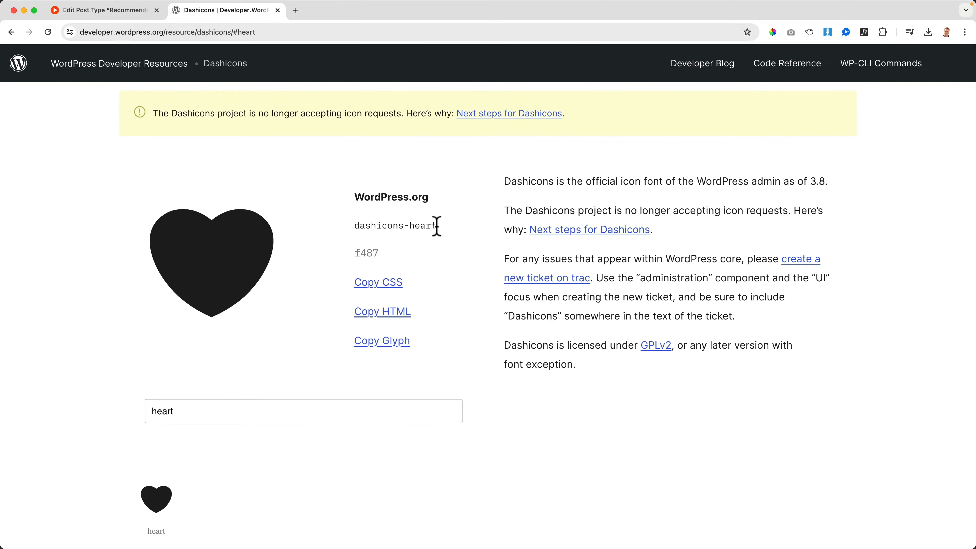
{"action": "left_click_drag", "start_coordinate": [437, 226], "coordinate": [372, 226]}
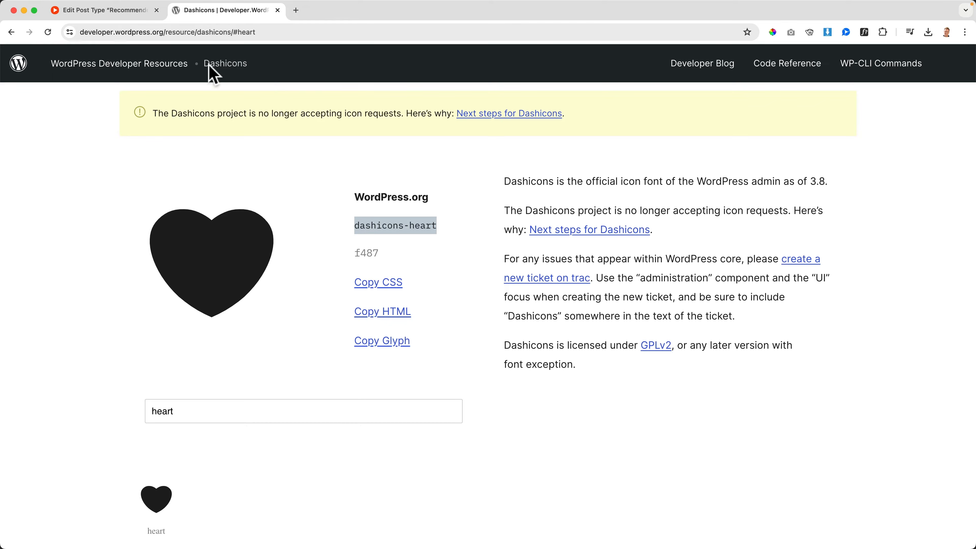
{"action": "left_click", "coordinate": [127, 11]}
Set the Recommended post type's menu icon to dashicons-heart and save the changes.
{"action": "mouse_move", "coordinate": [54, 204]}
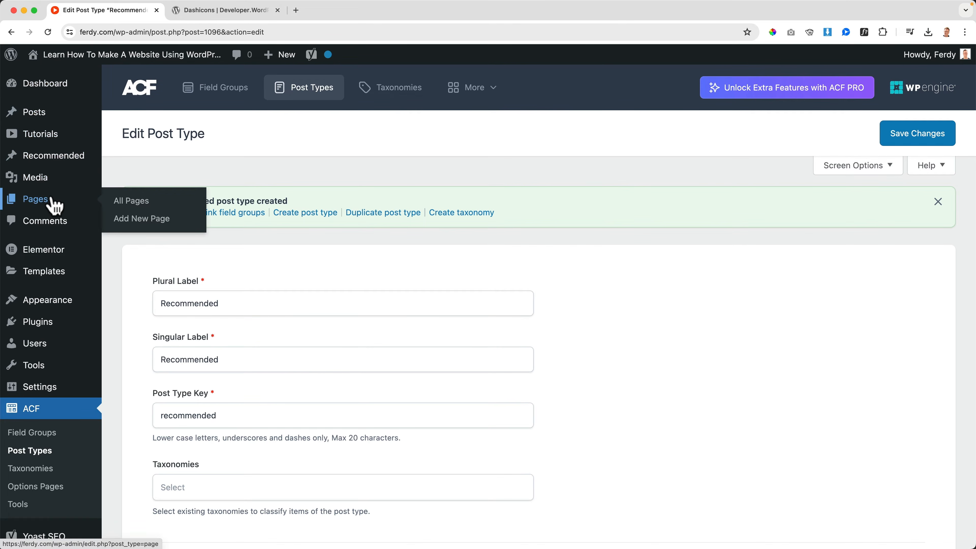
{"action": "mouse_move", "coordinate": [56, 168]}
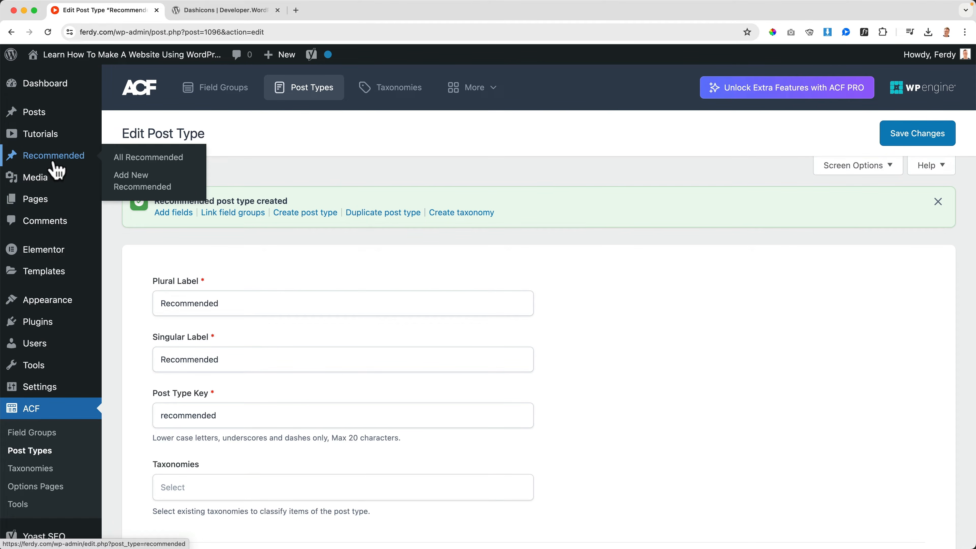
{"action": "scroll", "coordinate": [261, 246], "scroll_direction": "down", "scroll_amount": 10}
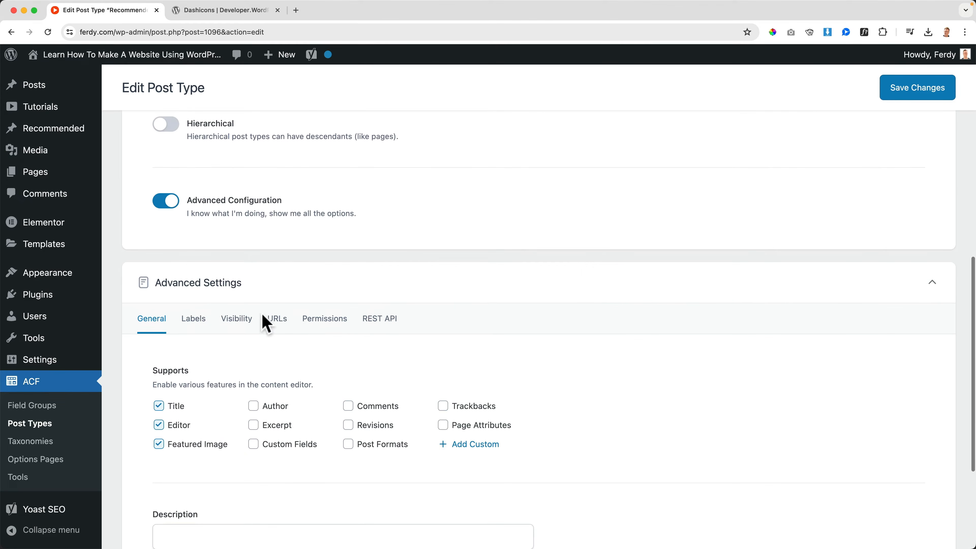
{"action": "left_click", "coordinate": [238, 319]}
{"action": "scroll", "coordinate": [242, 325], "scroll_direction": "down", "scroll_amount": 5}
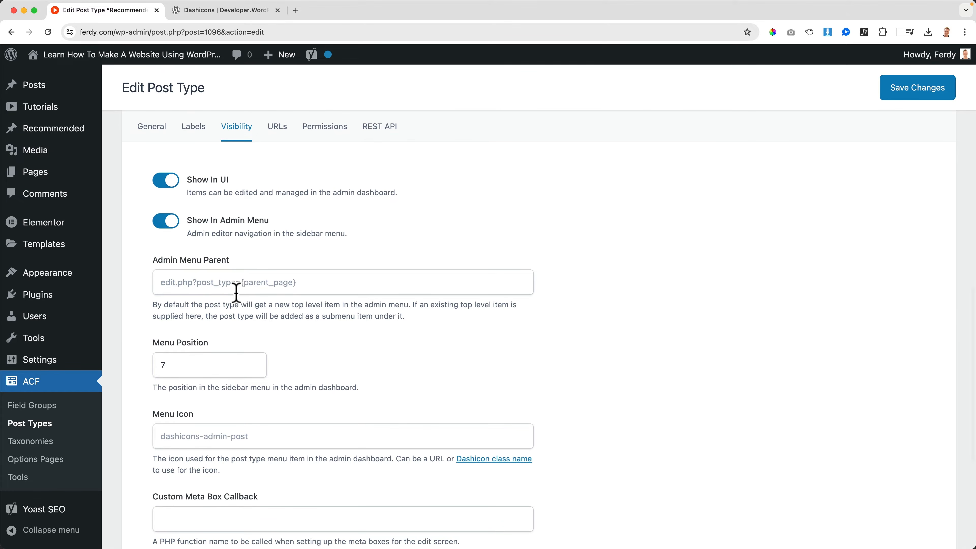
{"action": "scroll", "coordinate": [236, 293], "scroll_direction": "down", "scroll_amount": 3}
{"action": "left_click", "coordinate": [239, 331]}
{"action": "type", "text": "dashicons-heart"}
{"action": "key", "text": "Tab"}
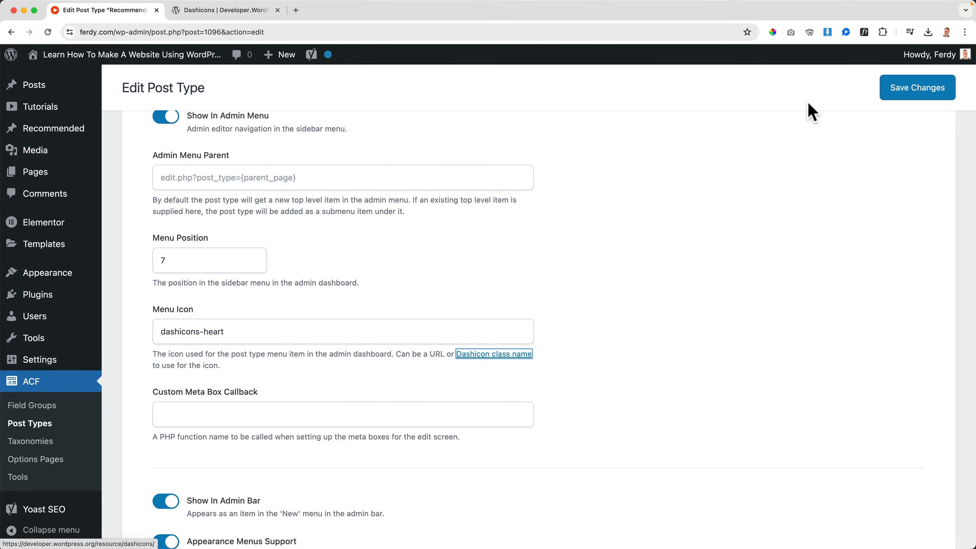
{"action": "left_click", "coordinate": [910, 91]}
{"action": "mouse_move", "coordinate": [20, 161]}
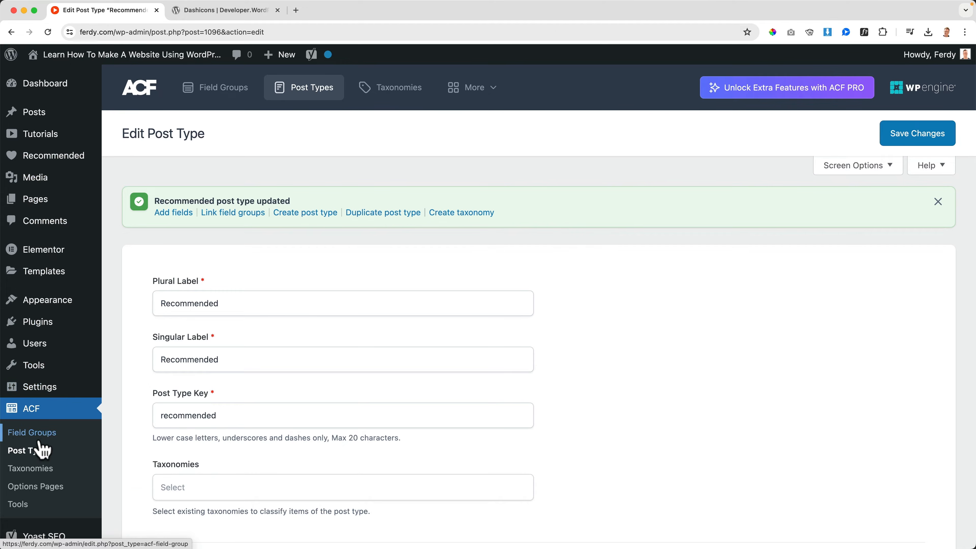
Start a new ACF taxonomy with plural label Categories and singular label Category.
{"action": "left_click", "coordinate": [37, 475]}
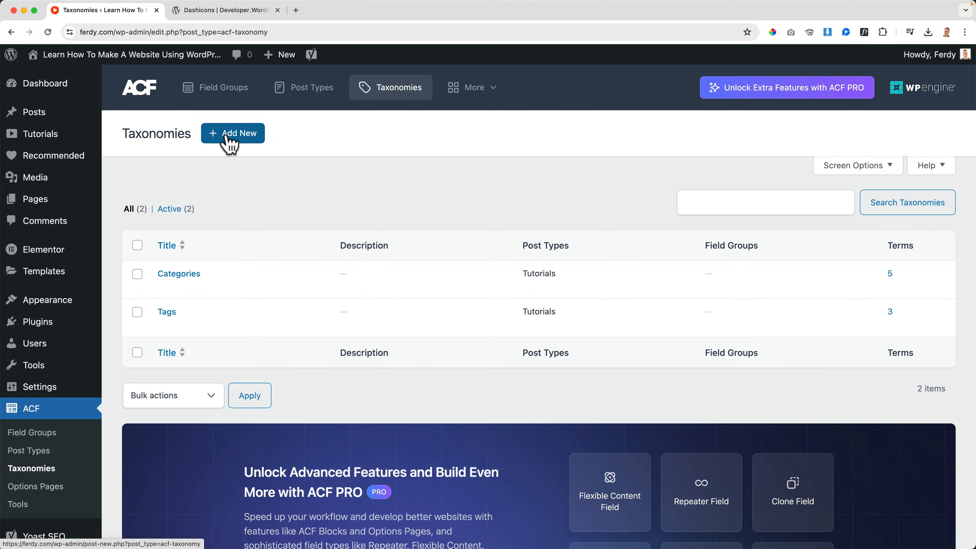
{"action": "left_click", "coordinate": [230, 134]}
{"action": "left_click", "coordinate": [211, 251]}
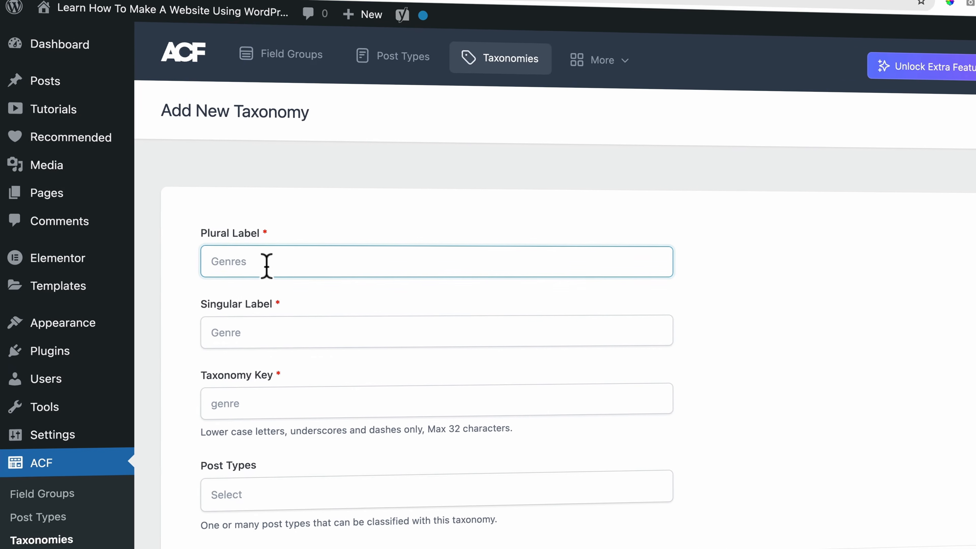
{"action": "type", "text": "C"}
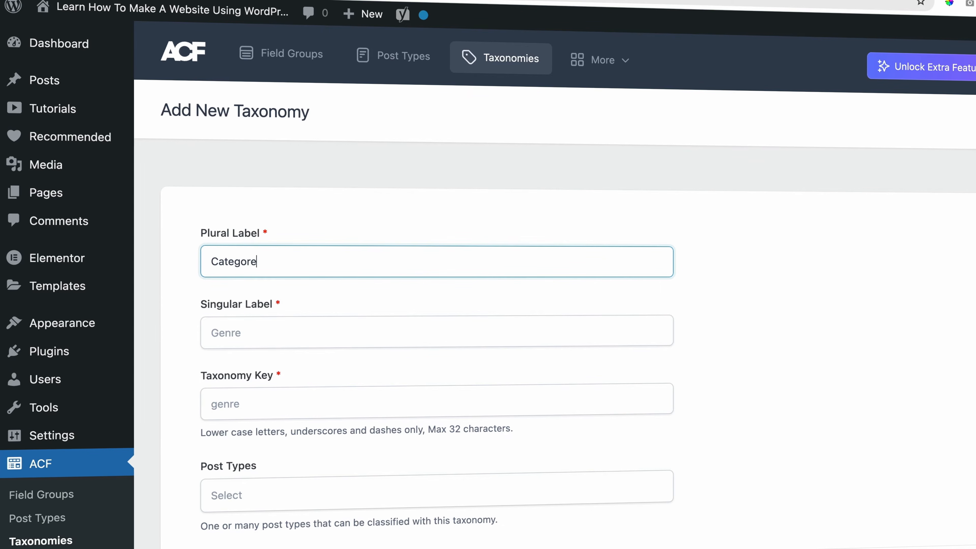
{"action": "type", "text": "ategories"}
{"action": "key", "text": "Tab"}
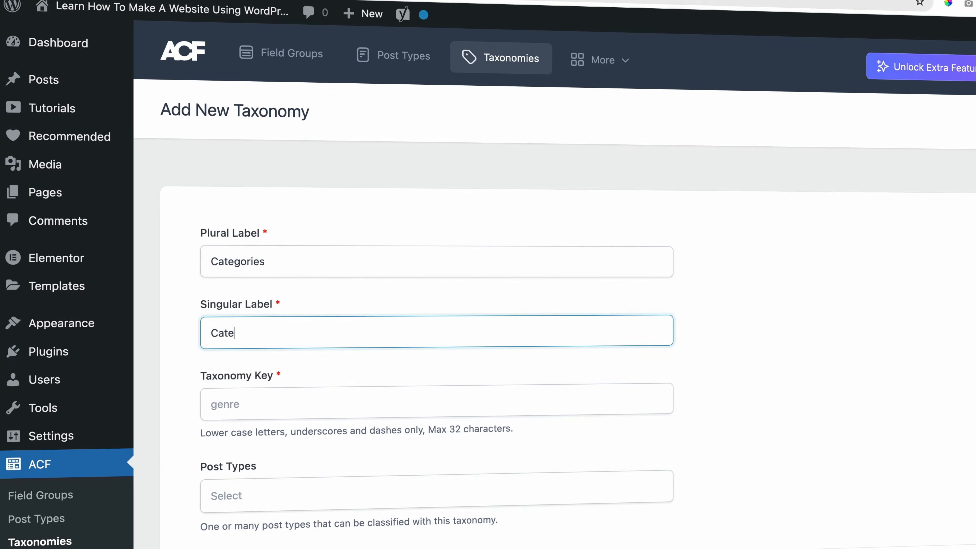
{"action": "key", "text": "Tab"}
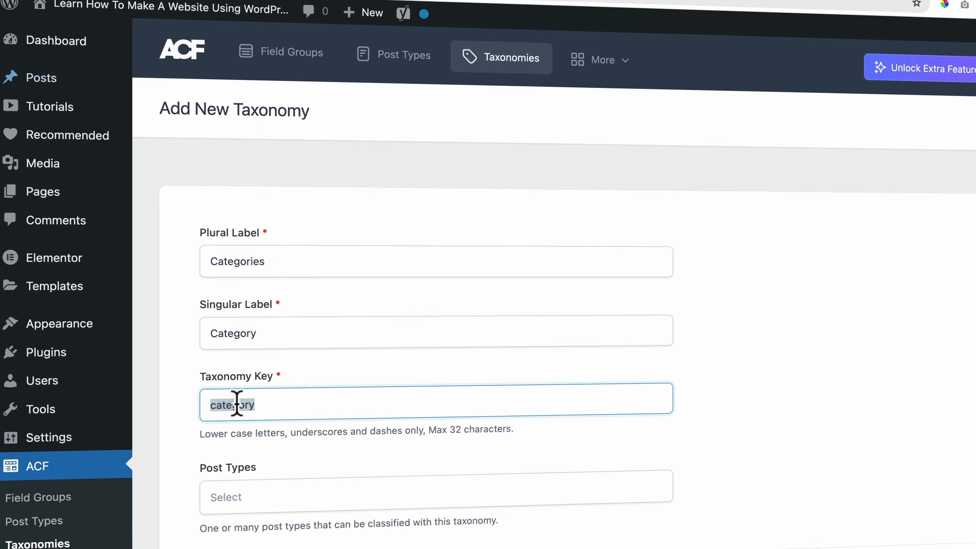
Set the taxonomy key to recommended-category and assign the taxonomy to the Recommended post type.
{"action": "left_click", "coordinate": [212, 405]}
{"action": "type", "text": "re"}
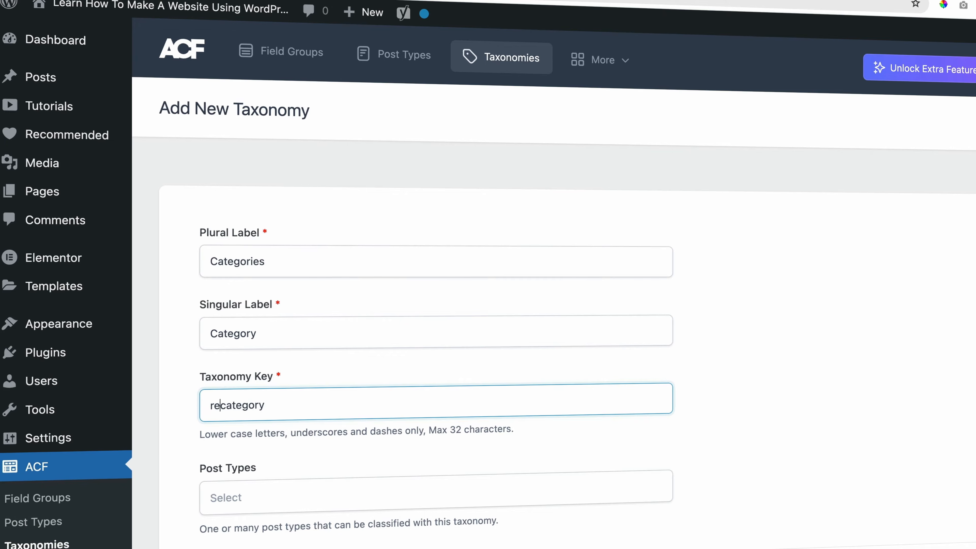
{"action": "type", "text": "ommended-"}
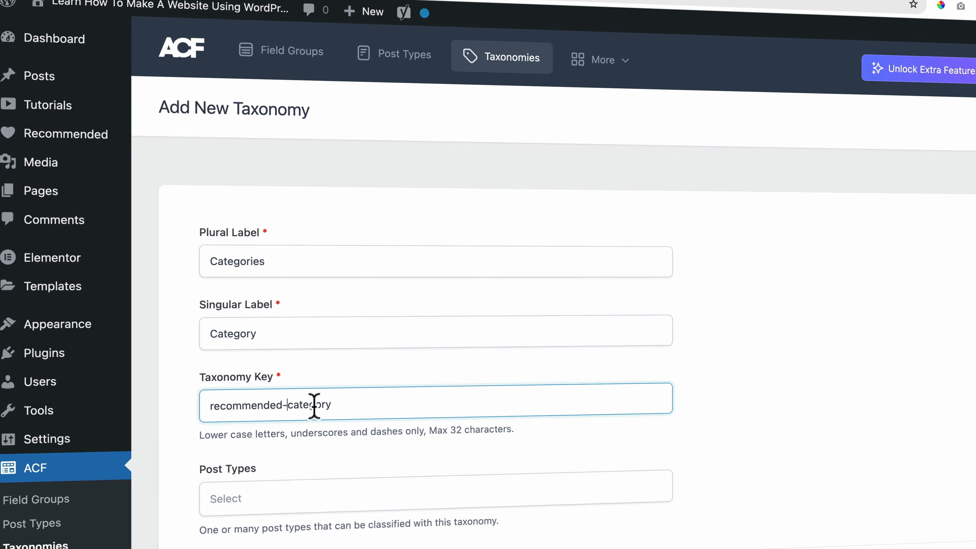
{"action": "scroll", "coordinate": [314, 406], "scroll_direction": "down", "scroll_amount": 5}
{"action": "left_click", "coordinate": [307, 312]}
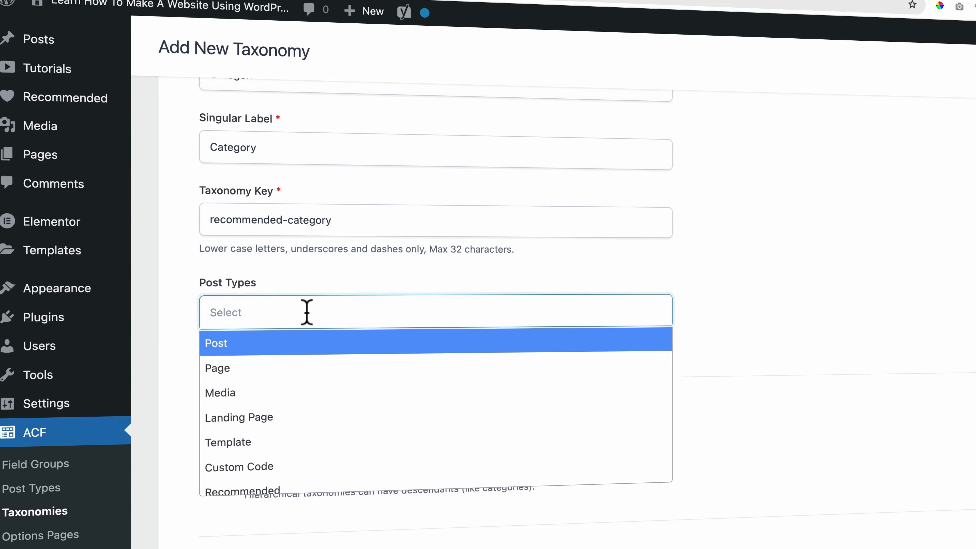
{"action": "scroll", "coordinate": [311, 403], "scroll_direction": "down", "scroll_amount": 2}
{"action": "left_click", "coordinate": [281, 446]}
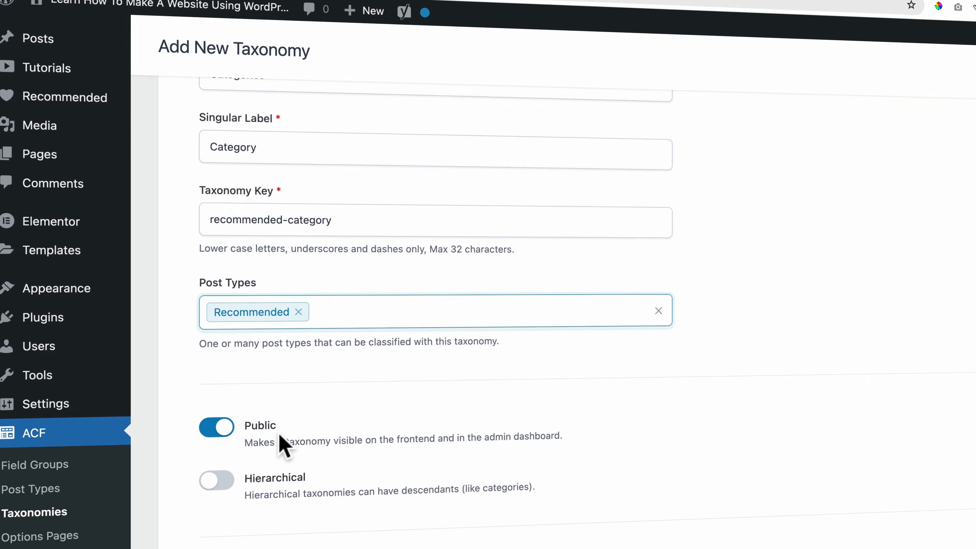
{"action": "left_click", "coordinate": [323, 392]}
Make the recommended-category taxonomy hierarchical and save the changes.
{"action": "scroll", "coordinate": [300, 396], "scroll_direction": "down", "scroll_amount": 2}
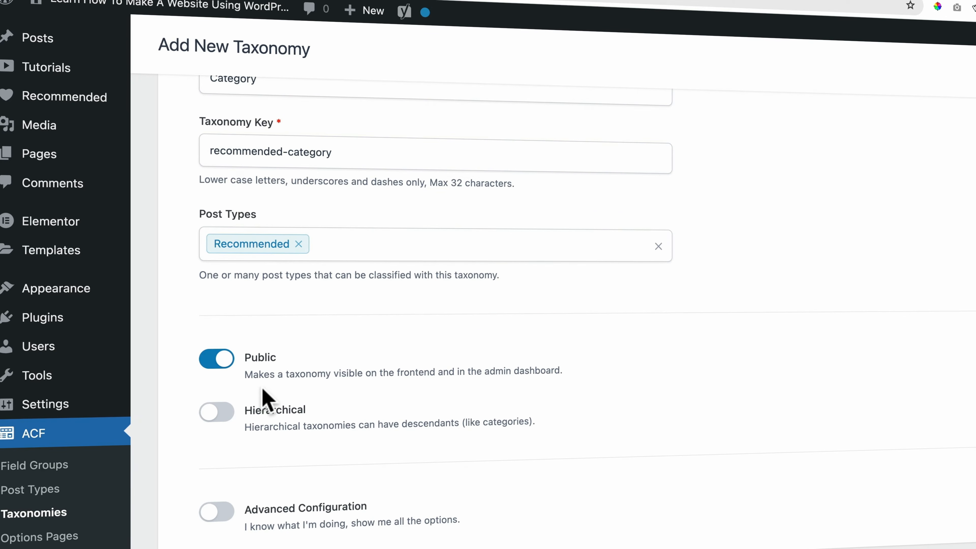
{"action": "left_click", "coordinate": [212, 413]}
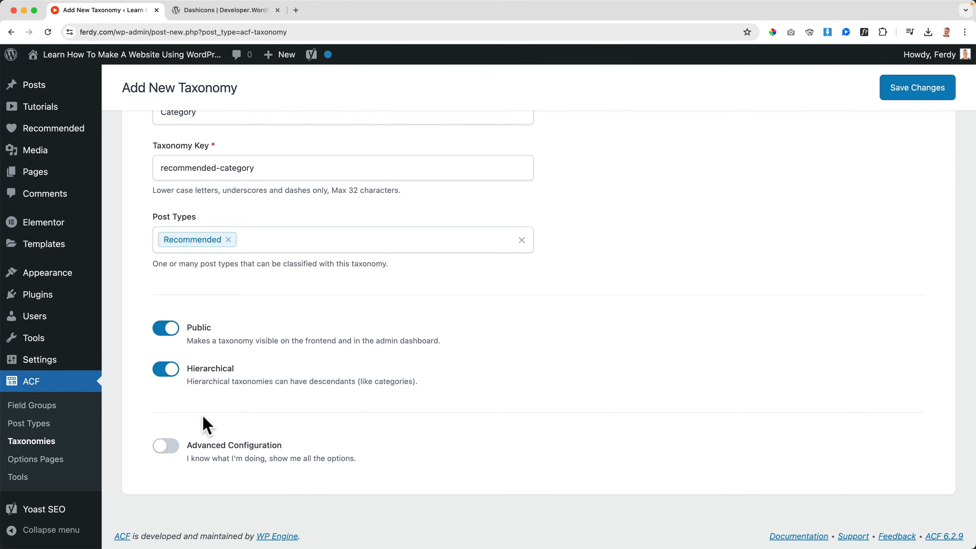
{"action": "left_click", "coordinate": [924, 92]}
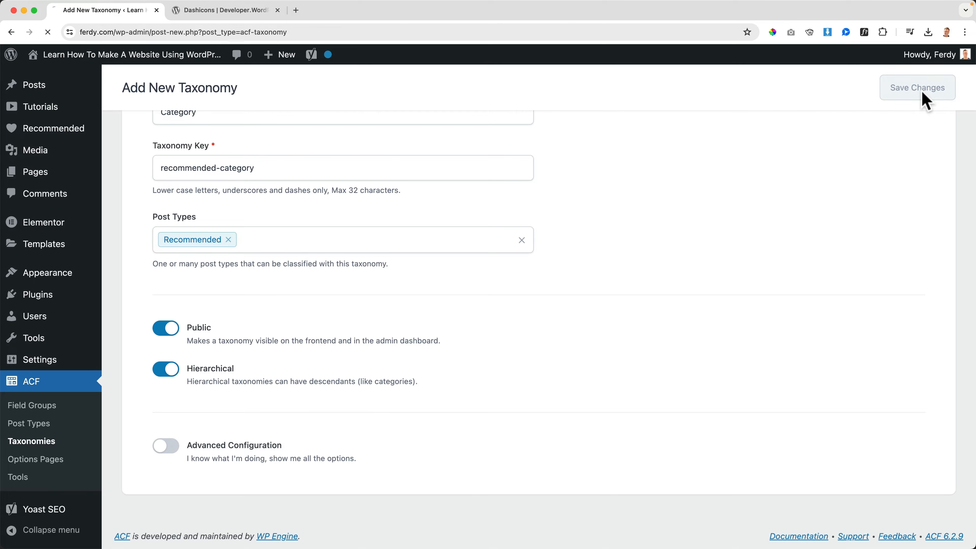
Start a new Recommended post and expand its Categories section.
{"action": "mouse_move", "coordinate": [11, 165]}
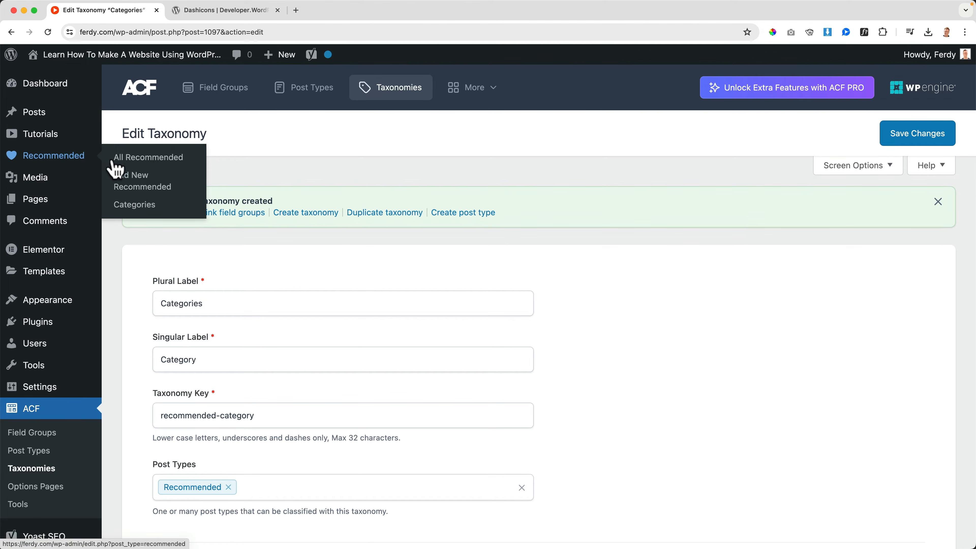
{"action": "left_click", "coordinate": [144, 160]}
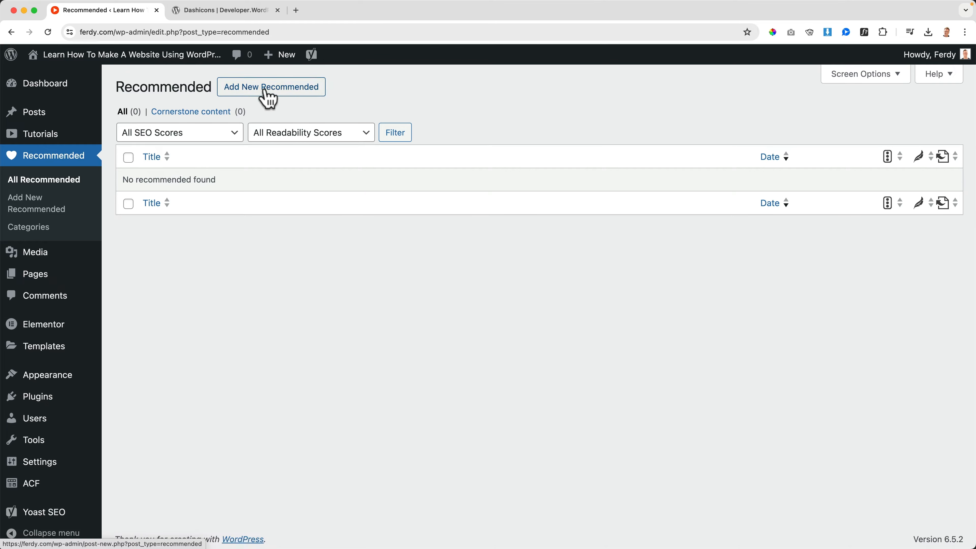
{"action": "left_click", "coordinate": [272, 93]}
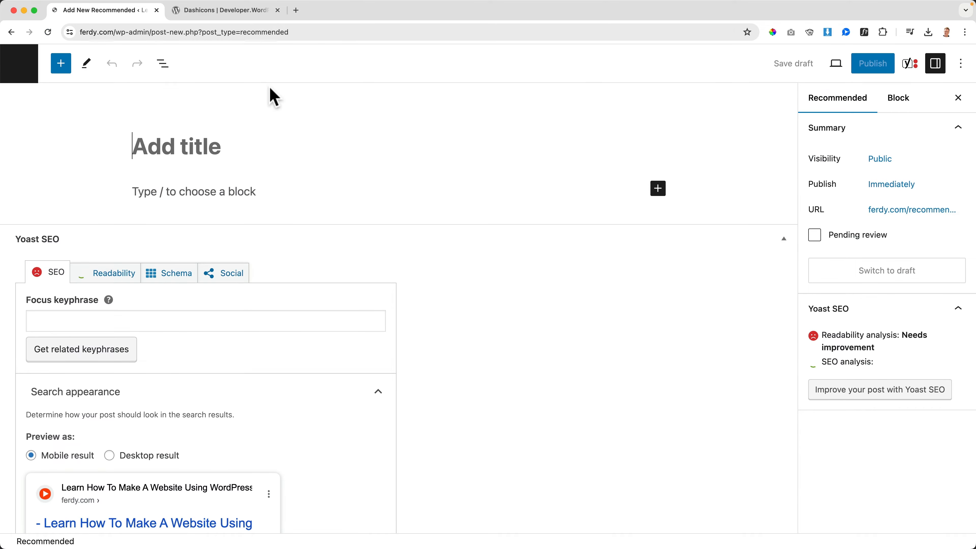
{"action": "left_click", "coordinate": [849, 404]}
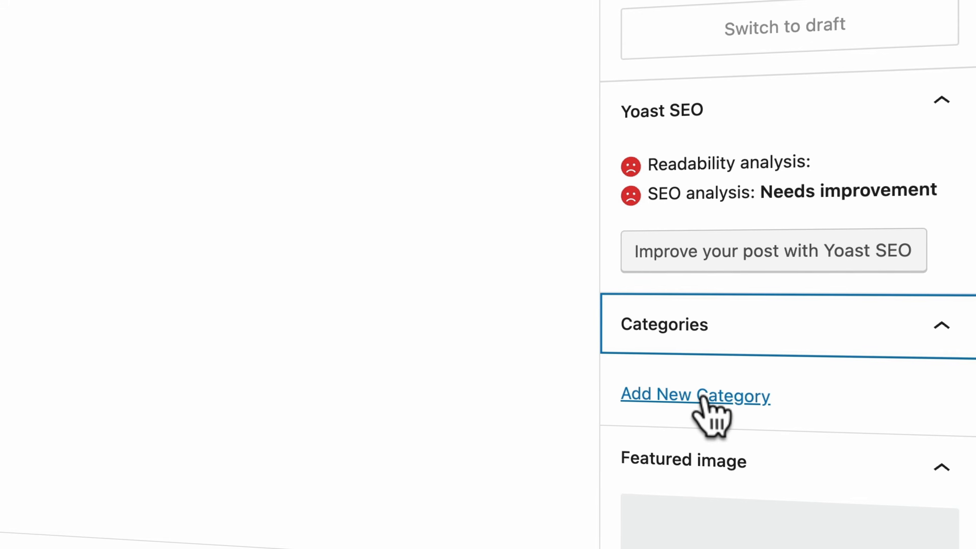
Add a new category named Themes from the Recommended post's Categories section.
{"action": "scroll", "coordinate": [703, 400], "scroll_direction": "down", "scroll_amount": 2}
{"action": "scroll", "coordinate": [702, 409], "scroll_direction": "up", "scroll_amount": 2}
{"action": "left_click", "coordinate": [679, 399]}
{"action": "scroll", "coordinate": [695, 442], "scroll_direction": "down", "scroll_amount": 2}
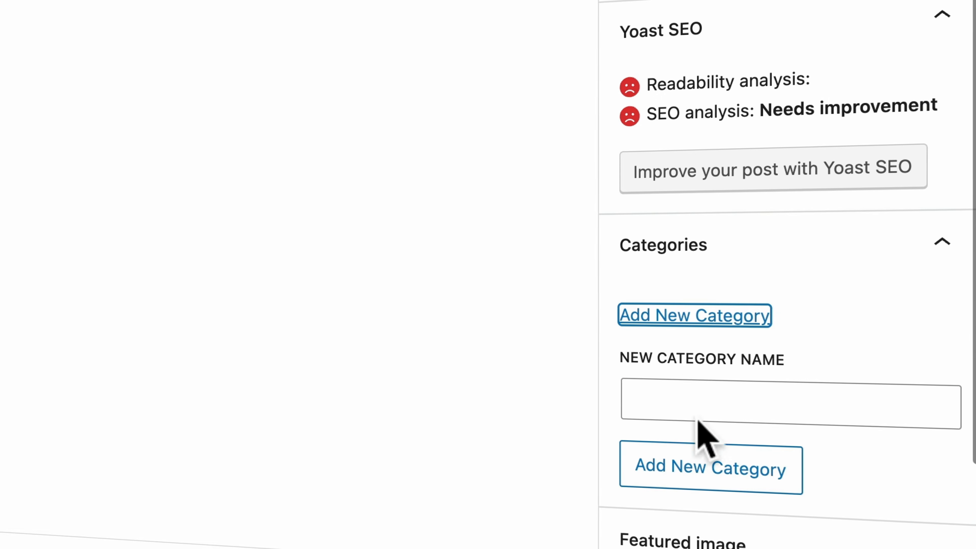
{"action": "left_click", "coordinate": [691, 394]}
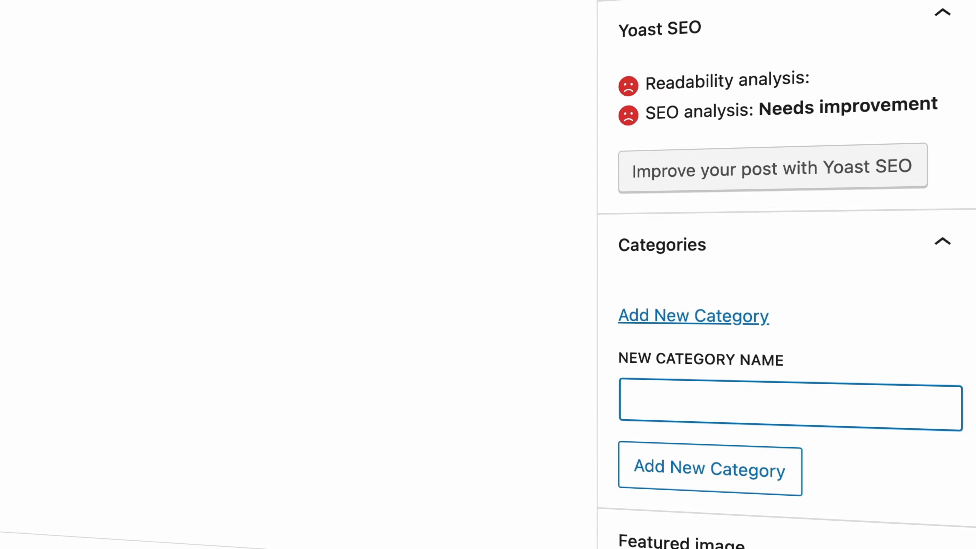
{"action": "type", "text": "Themes"}
{"action": "left_click", "coordinate": [709, 475]}
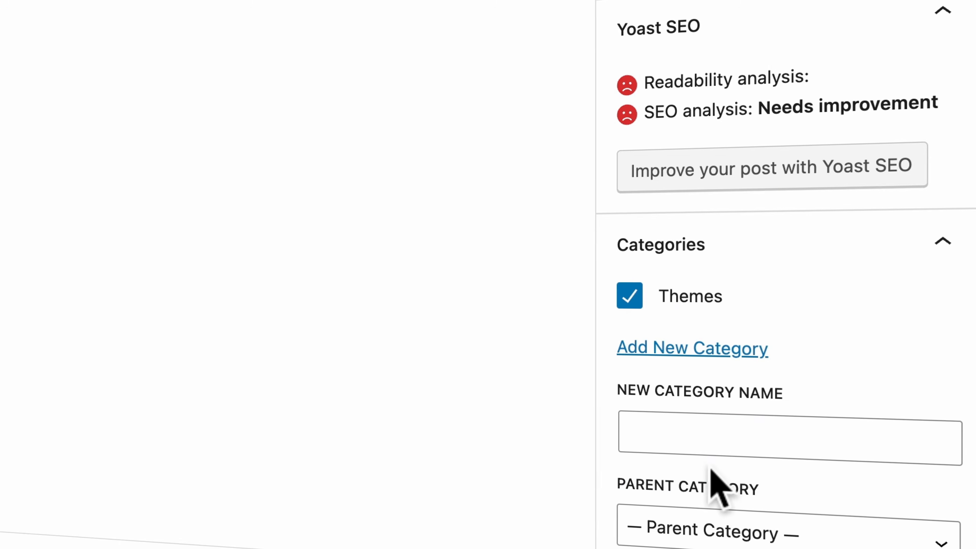
Add two more Recommended categories named Plugins and Tools without a parent category.
{"action": "left_click", "coordinate": [699, 445]}
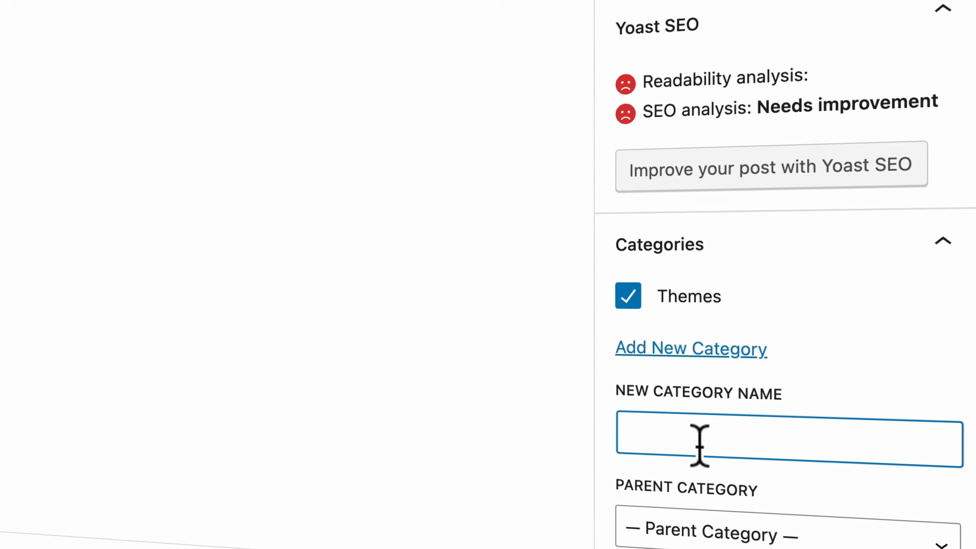
{"action": "type", "text": "Plugins"}
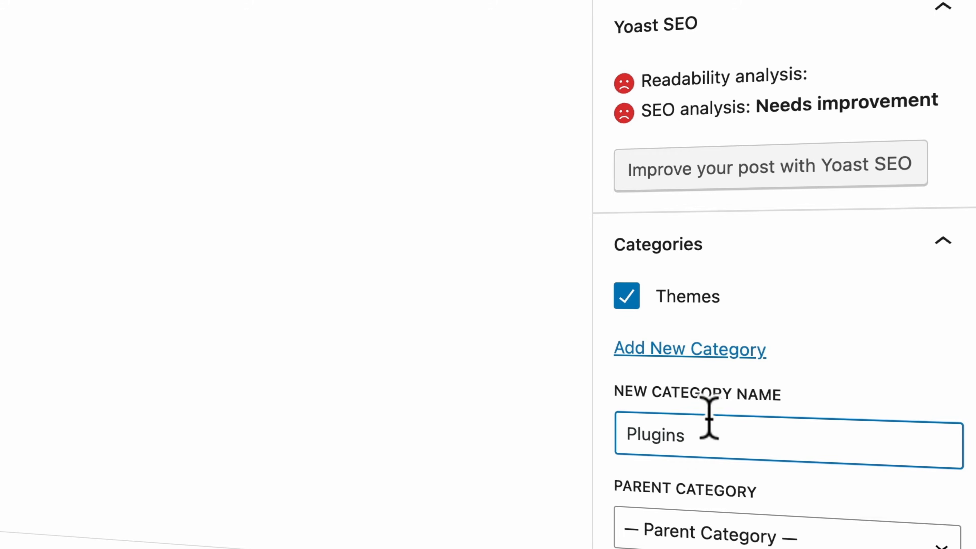
{"action": "scroll", "coordinate": [709, 419], "scroll_direction": "down", "scroll_amount": 5}
{"action": "left_click", "coordinate": [697, 368]}
{"action": "left_click", "coordinate": [655, 229]}
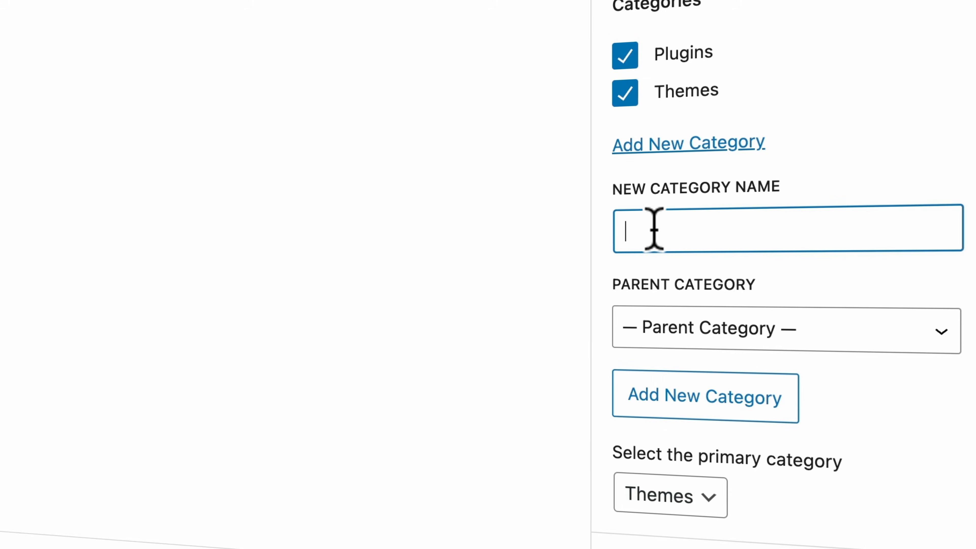
{"action": "type", "text": "Tools"}
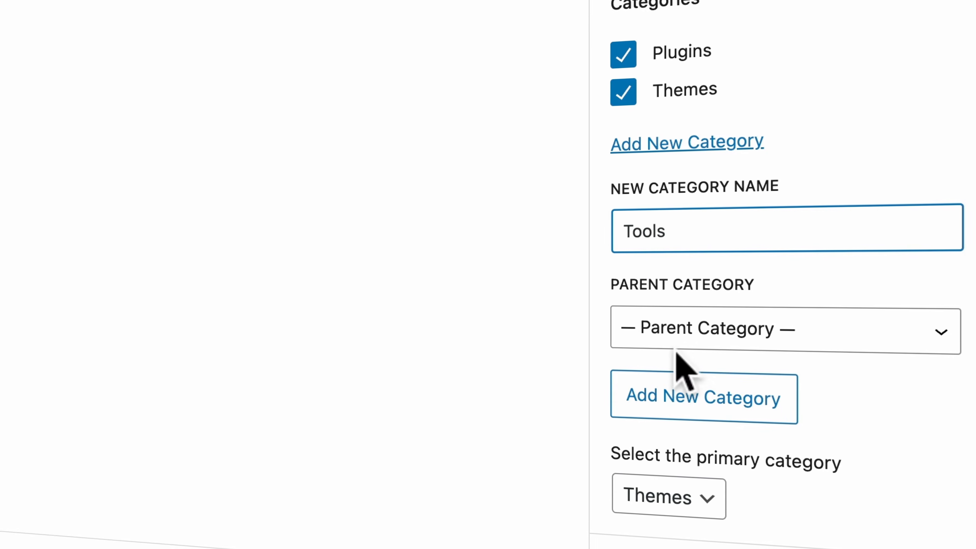
{"action": "left_click", "coordinate": [667, 392]}
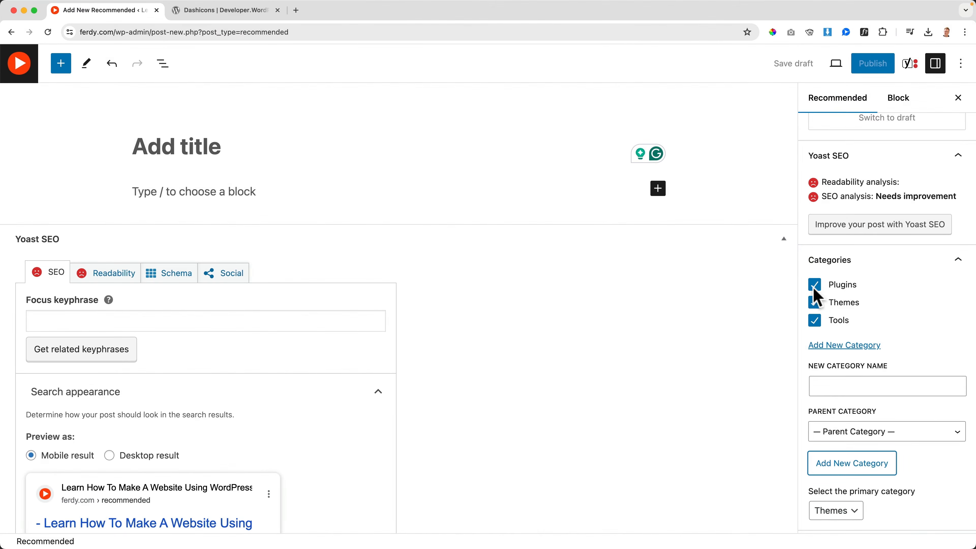
Deselect the Plugins, Themes and Tools categories for the new post and leave the editor without publishing.
{"action": "left_click", "coordinate": [815, 288]}
{"action": "left_click", "coordinate": [815, 302]}
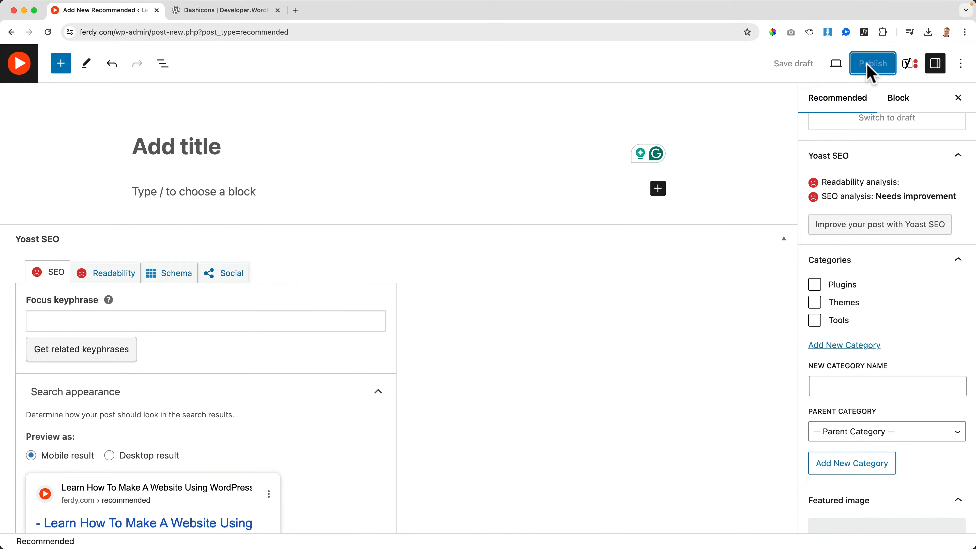
{"action": "left_click", "coordinate": [26, 79]}
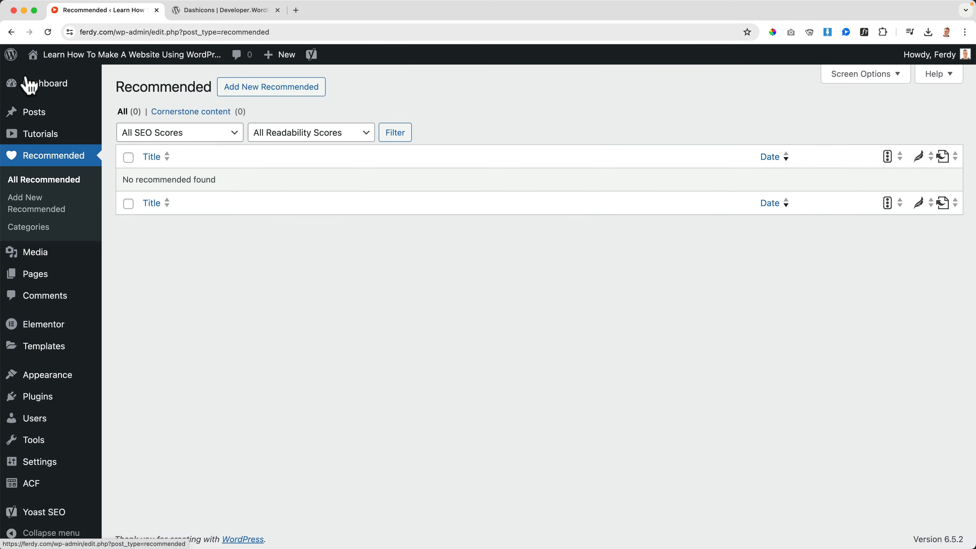
Review the Recommended post type's category list and return to the list of all Recommended posts.
{"action": "left_click", "coordinate": [37, 229]}
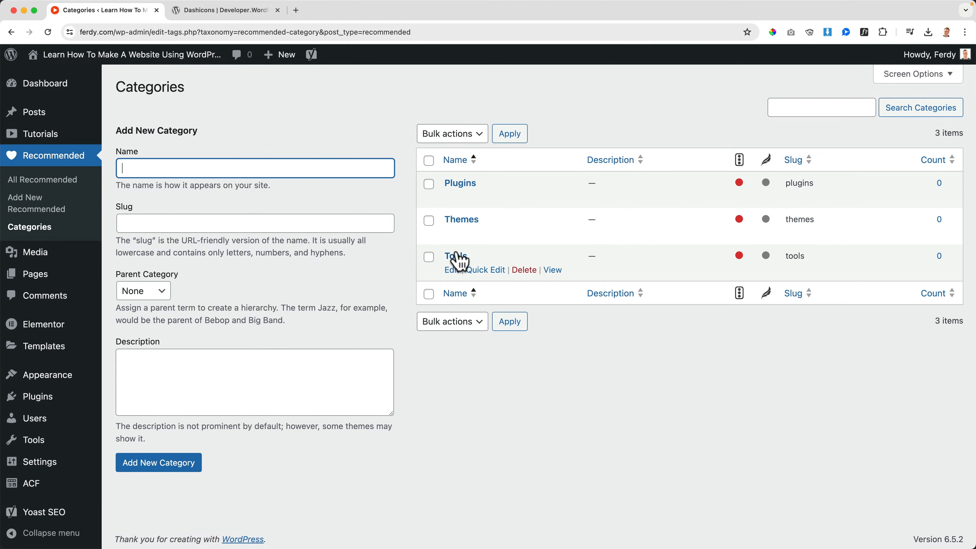
{"action": "left_click", "coordinate": [45, 185]}
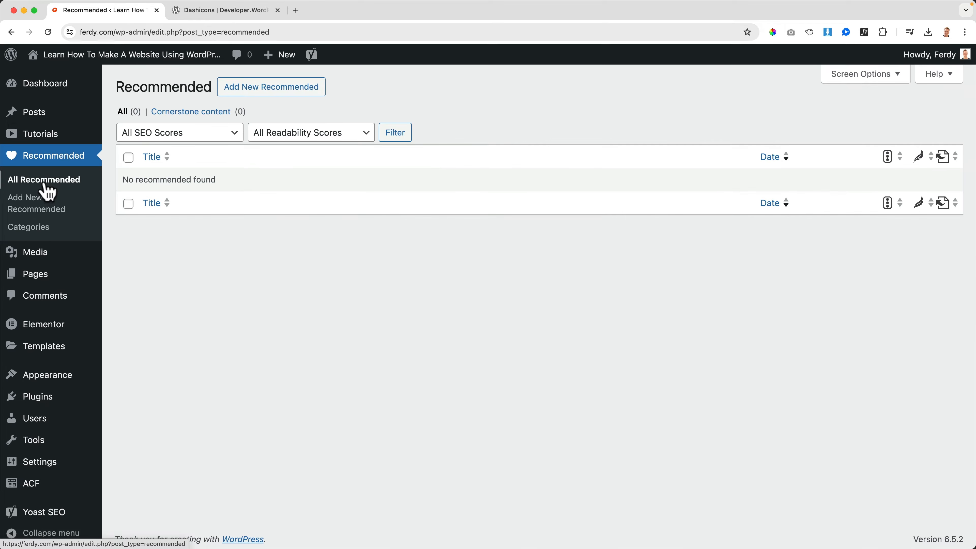
Create a new Recommended entry titled "Blocksy Theme".
{"action": "left_click", "coordinate": [263, 89]}
{"action": "type", "text": "B"}
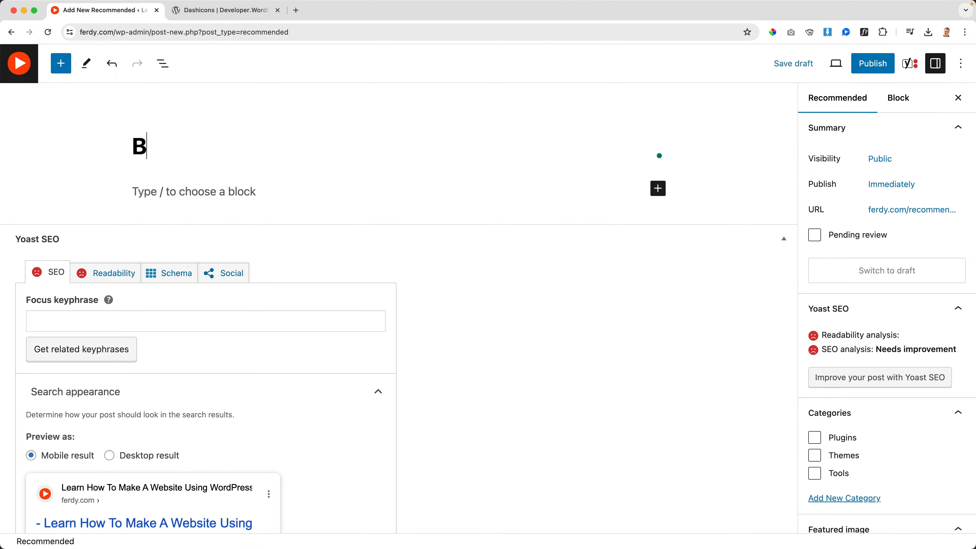
{"action": "type", "text": "ocks"}
{"action": "key", "text": "super+a"}
{"action": "type", "text": "B"}
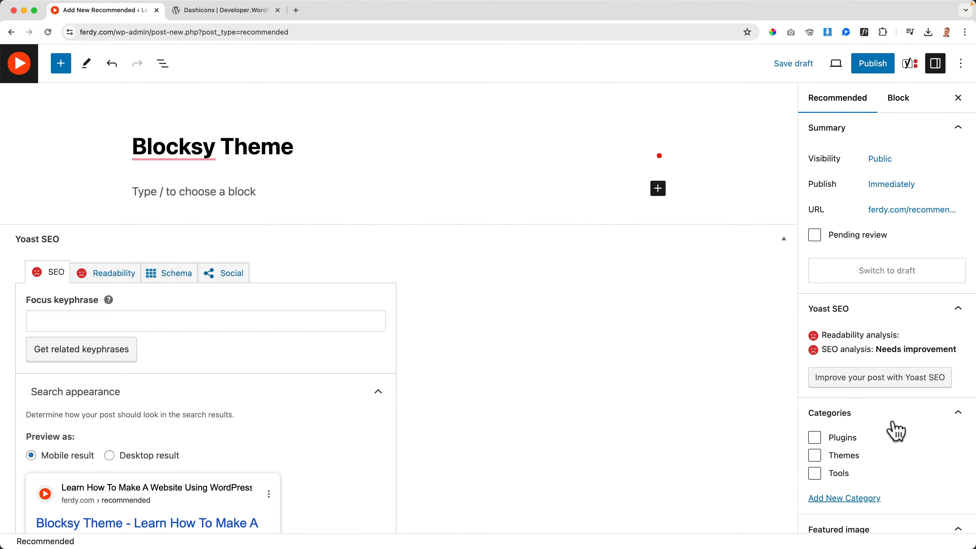
Assign the Blocksy Theme entry to the Themes category and publish it.
{"action": "scroll", "coordinate": [845, 473], "scroll_direction": "down", "scroll_amount": 3}
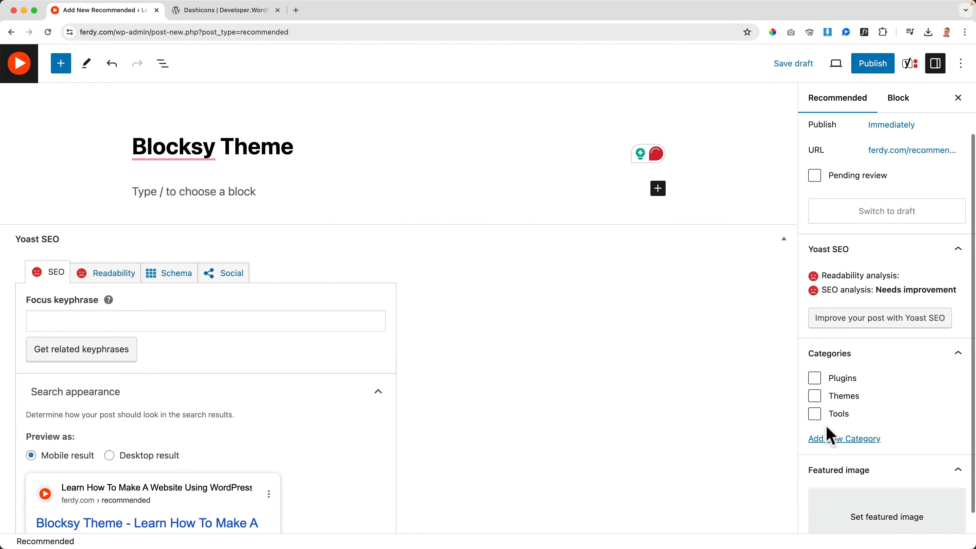
{"action": "left_click", "coordinate": [815, 399]}
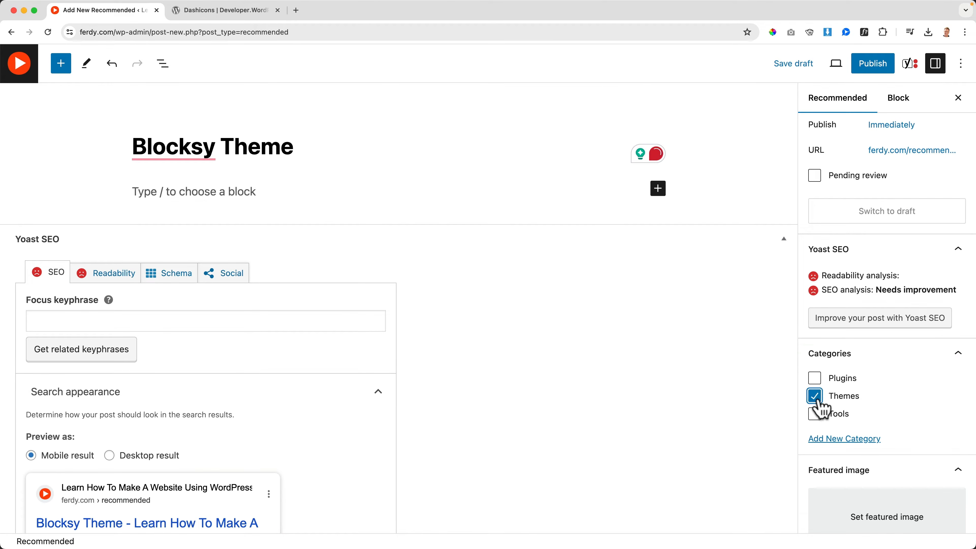
{"action": "left_click", "coordinate": [872, 66]}
{"action": "left_click", "coordinate": [859, 69]}
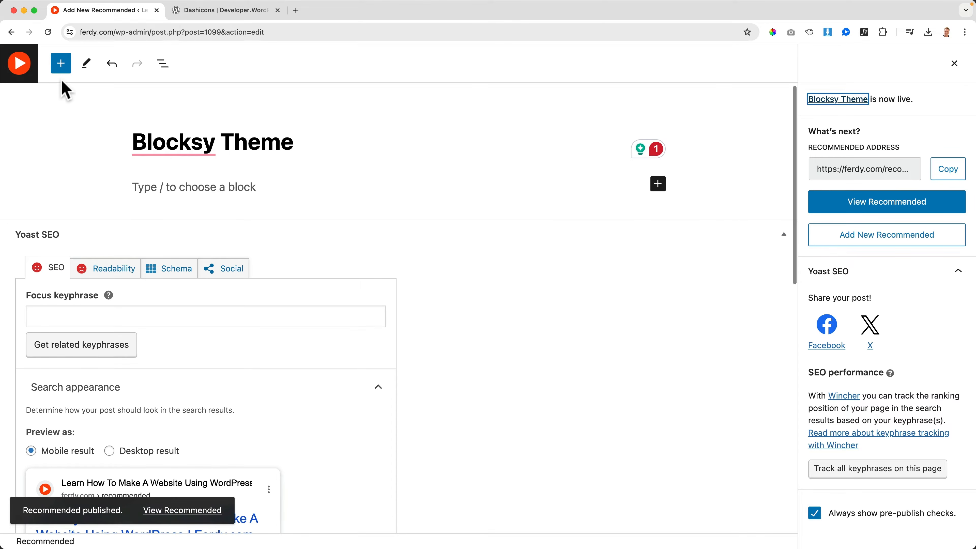
Create and publish another Recommended entry titled "Divi Theme" in the Themes category.
{"action": "left_click", "coordinate": [24, 70]}
{"action": "left_click", "coordinate": [245, 92]}
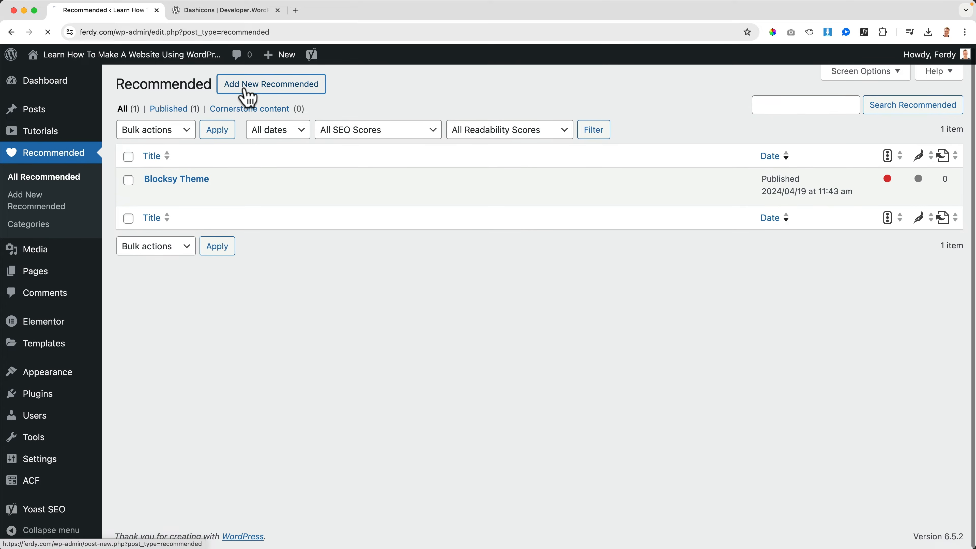
{"action": "left_click", "coordinate": [192, 153]}
{"action": "type", "text": "Divi Theme"}
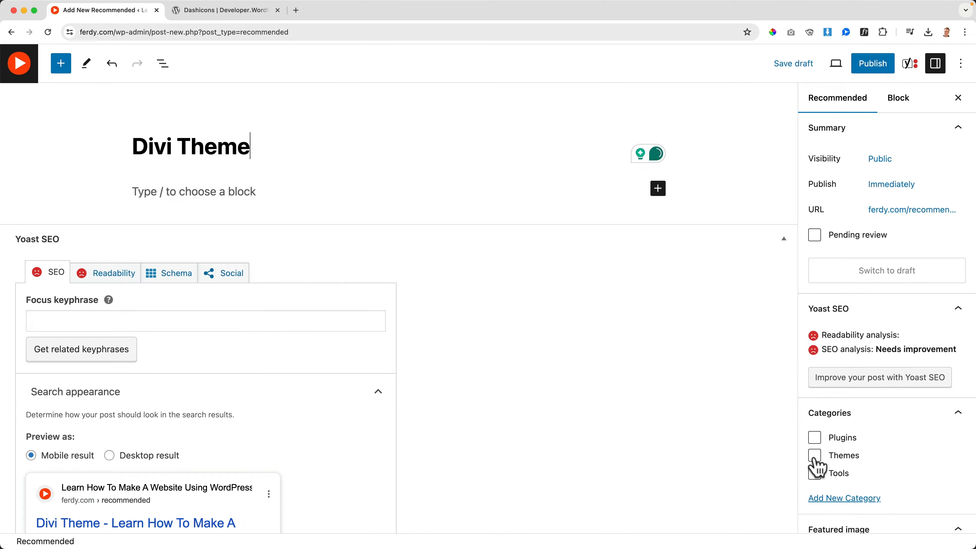
{"action": "left_click", "coordinate": [869, 68]}
{"action": "left_click", "coordinate": [844, 67]}
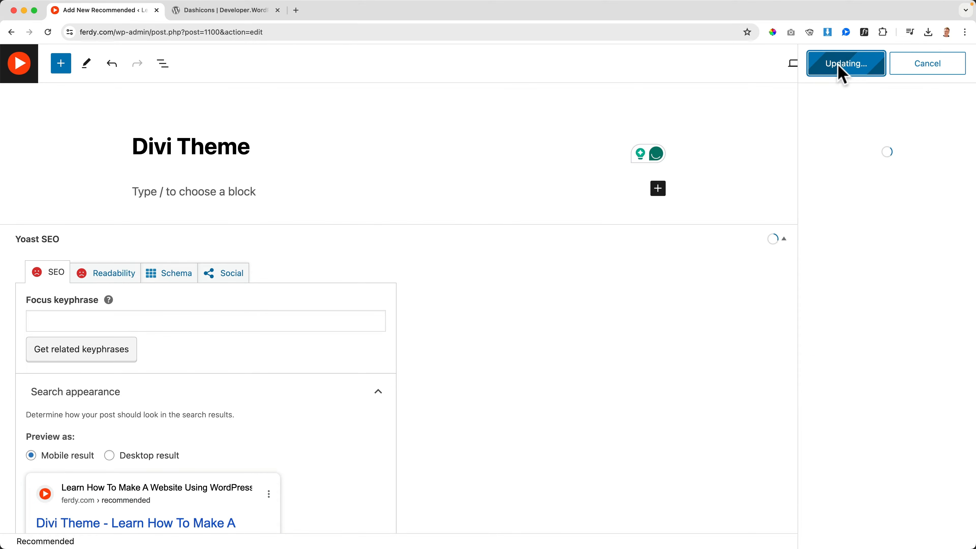
Create and publish a Recommended entry titled "Elementor" in the Plugins category.
{"action": "left_click", "coordinate": [20, 65]}
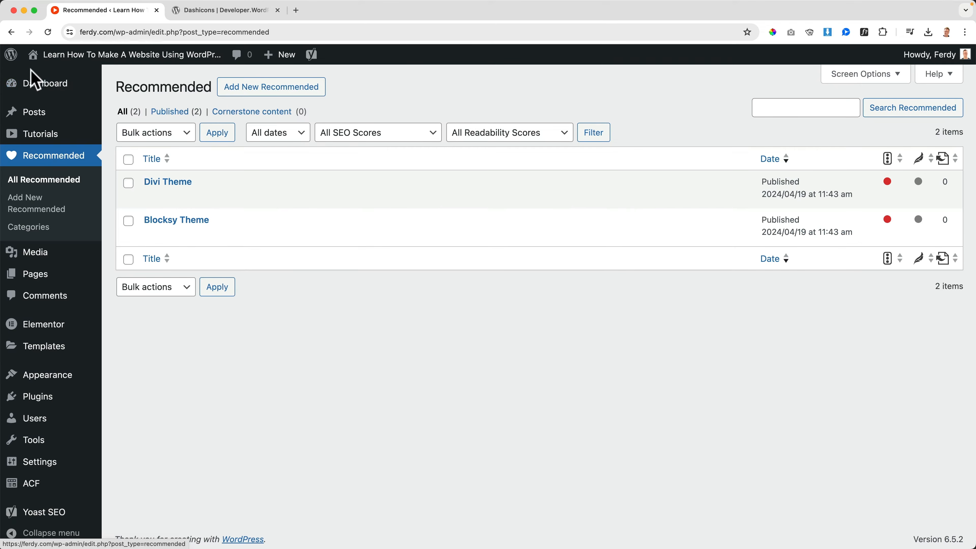
{"action": "left_click", "coordinate": [260, 92]}
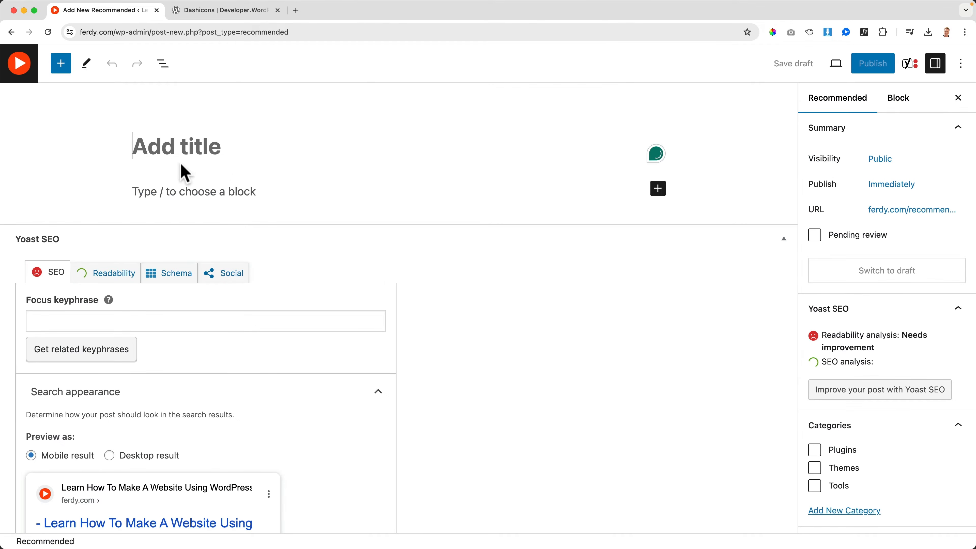
{"action": "type", "text": "Elementor"}
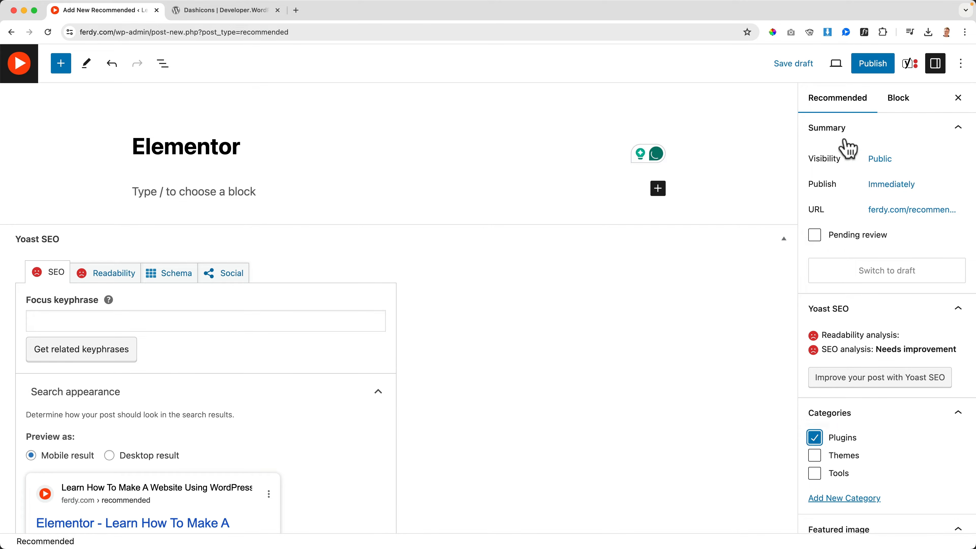
{"action": "left_click", "coordinate": [880, 65]}
{"action": "left_click", "coordinate": [855, 65]}
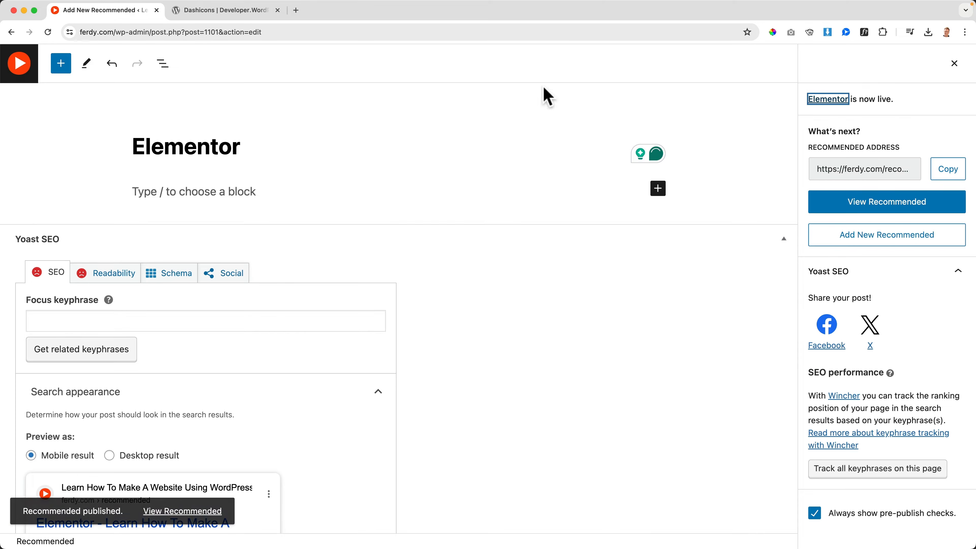
Create and publish a Recommended entry titled "Photoshop" in the Tools category.
{"action": "left_click", "coordinate": [24, 71]}
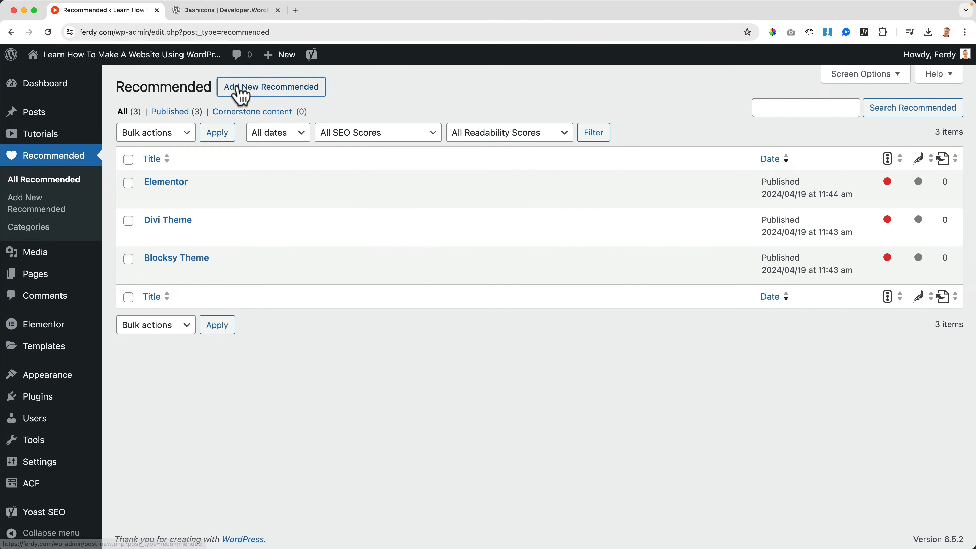
{"action": "left_click", "coordinate": [241, 94]}
{"action": "type", "text": "Photoshop"}
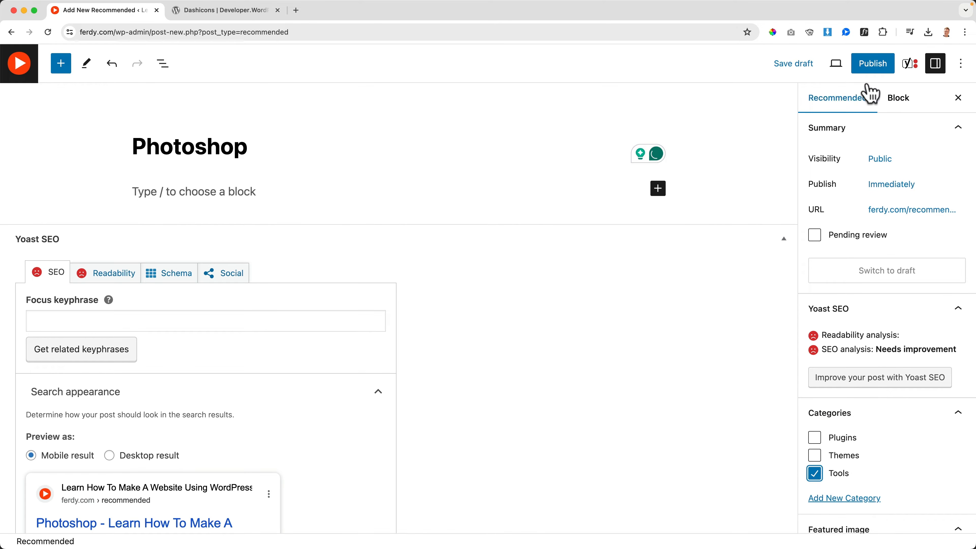
{"action": "left_click", "coordinate": [872, 66]}
{"action": "left_click", "coordinate": [851, 66]}
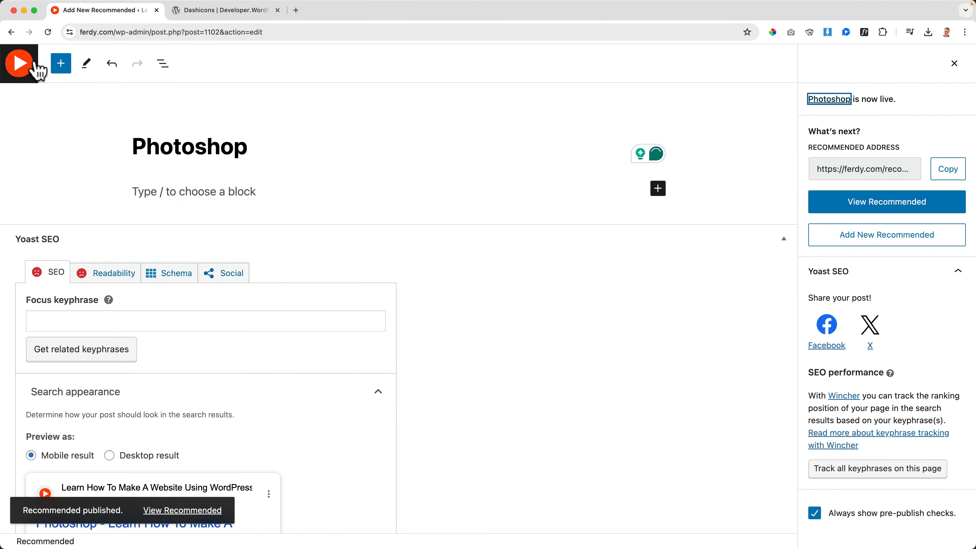
Create and publish a Recommended entry titled "Canva", and return to the list of Recommended entries.
{"action": "left_click", "coordinate": [34, 70]}
{"action": "left_click", "coordinate": [261, 92]}
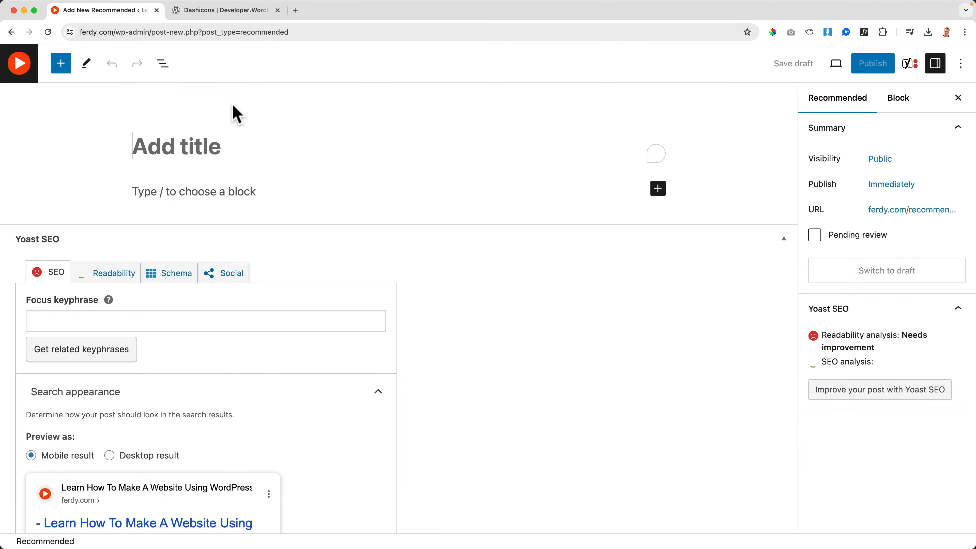
{"action": "left_click", "coordinate": [218, 138]}
{"action": "type", "text": "Canva"}
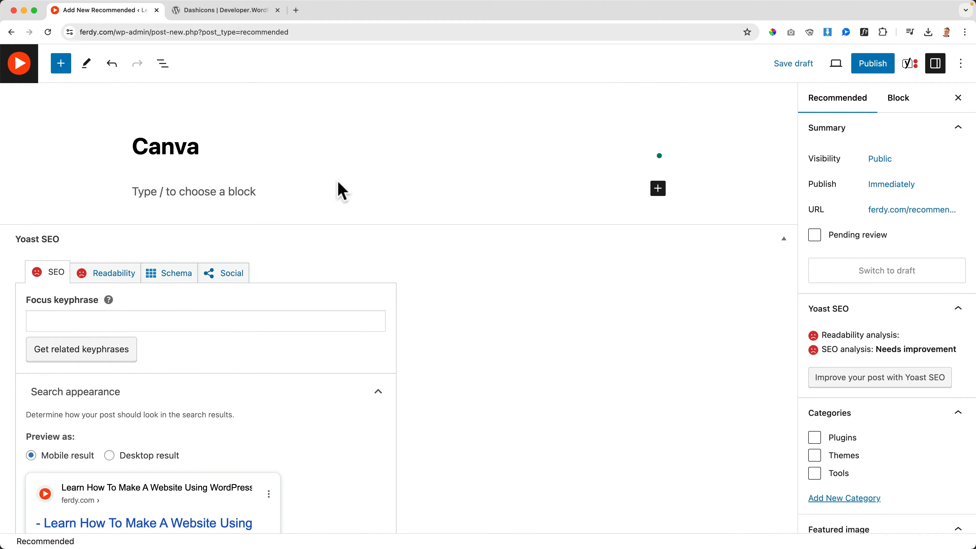
{"action": "left_click", "coordinate": [880, 68]}
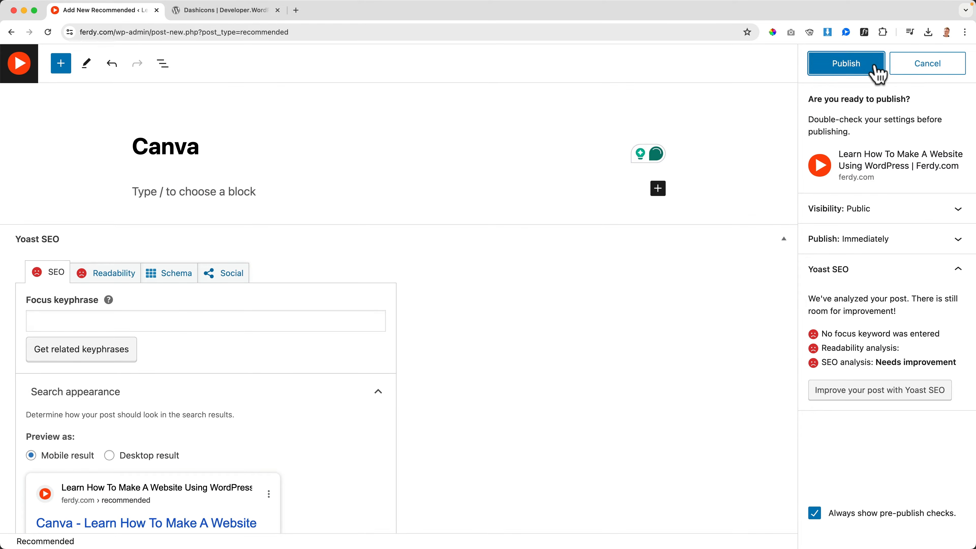
{"action": "left_click", "coordinate": [851, 64]}
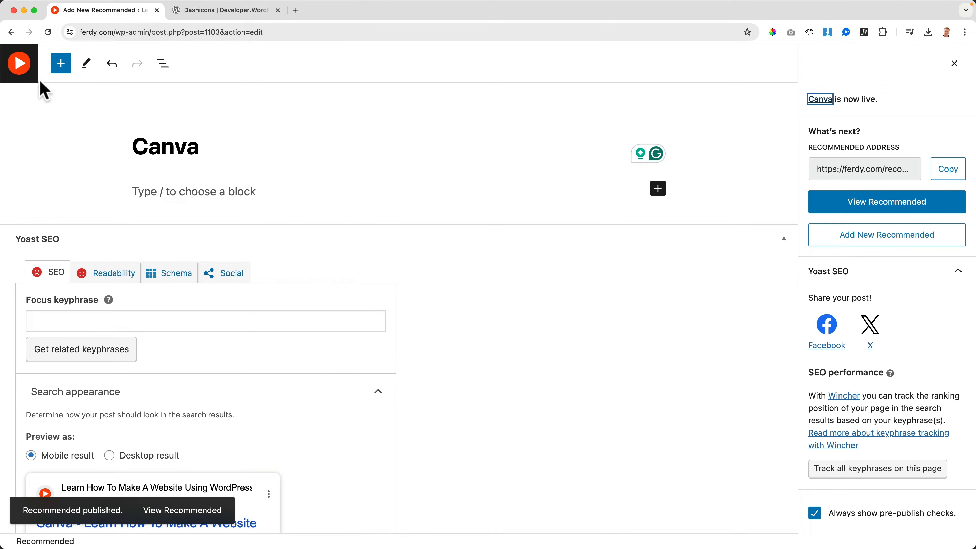
{"action": "left_click", "coordinate": [19, 64]}
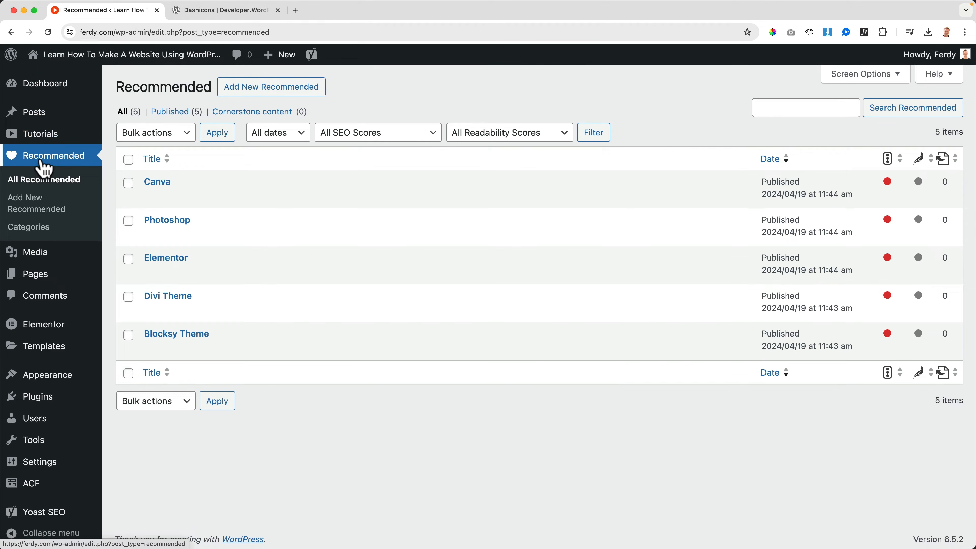
Open the Tutorials field group in ACF for editing.
{"action": "mouse_move", "coordinate": [36, 486]}
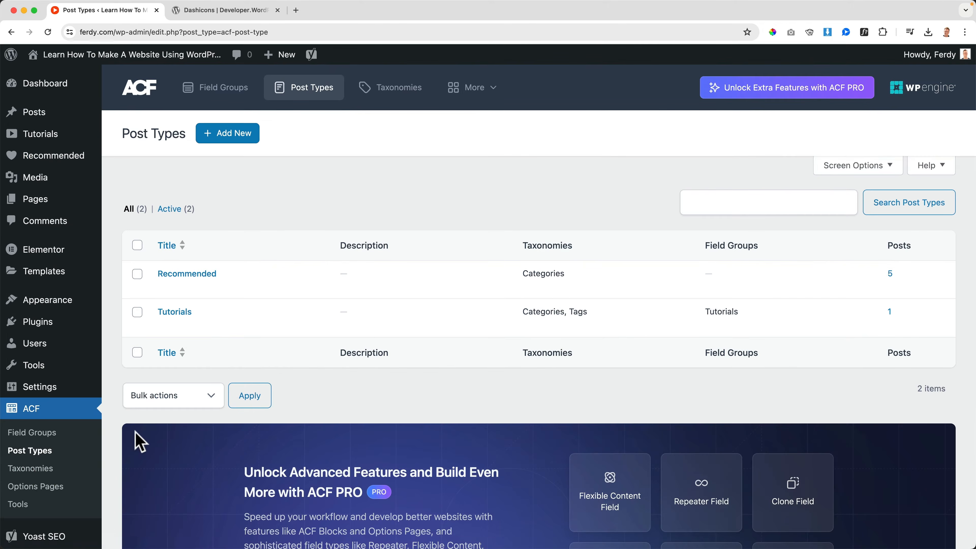
{"action": "left_click", "coordinate": [33, 434]}
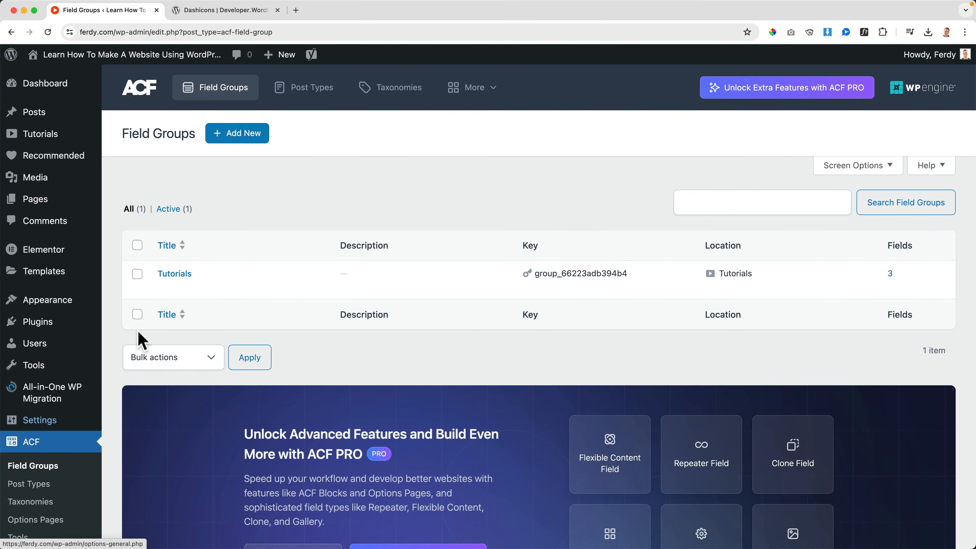
{"action": "left_click", "coordinate": [178, 277]}
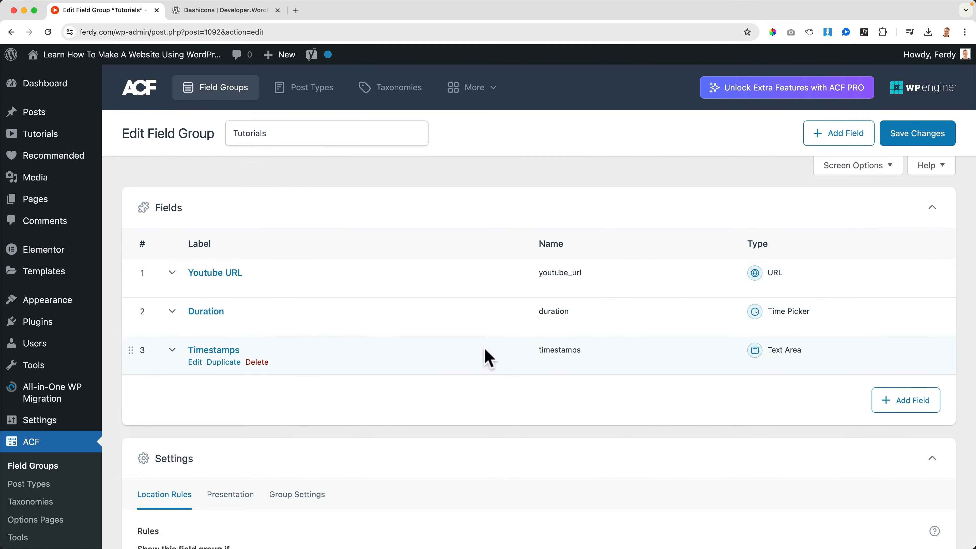
Add a new field below Timestamps in the Tutorials field group and set its type to Relationship.
{"action": "left_click", "coordinate": [889, 404]}
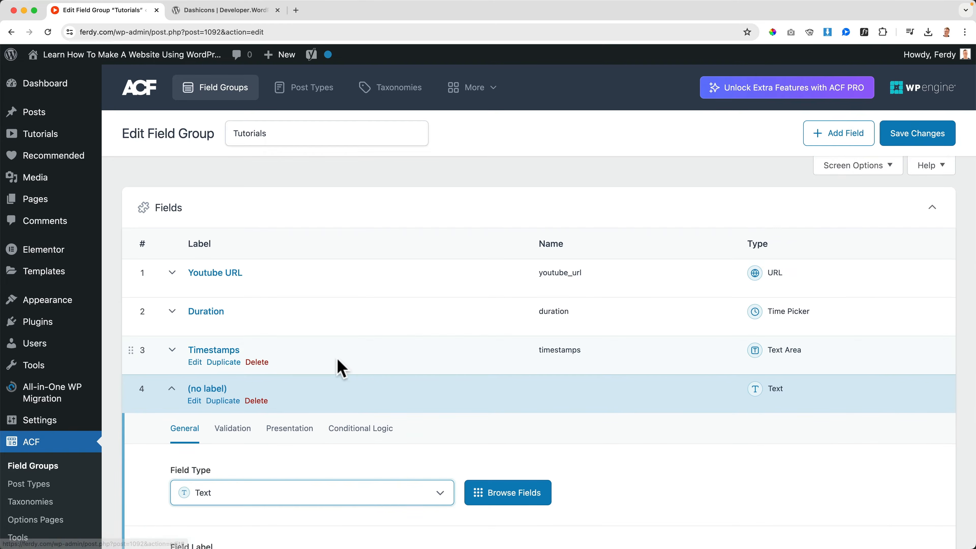
{"action": "scroll", "coordinate": [295, 367], "scroll_direction": "down", "scroll_amount": 5}
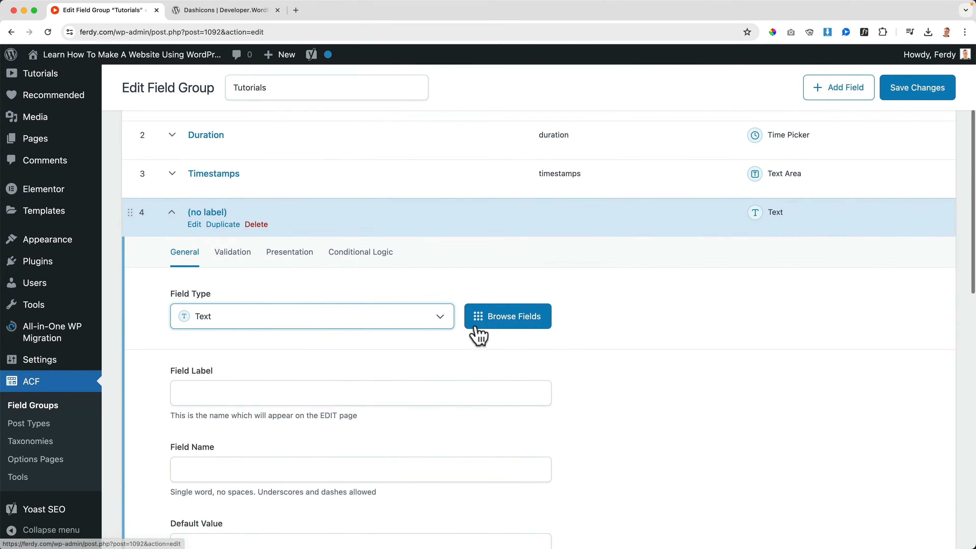
{"action": "left_click", "coordinate": [511, 319]}
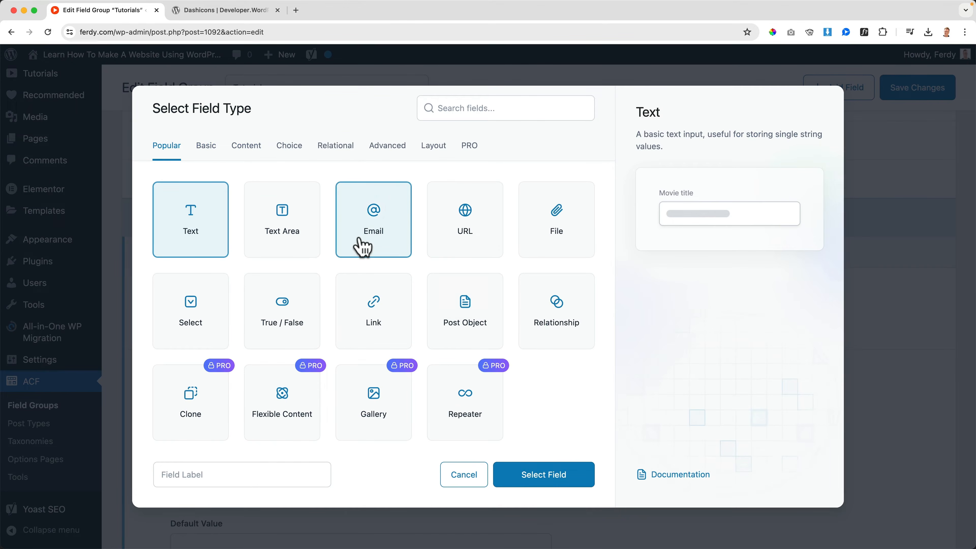
{"action": "left_click", "coordinate": [337, 150]}
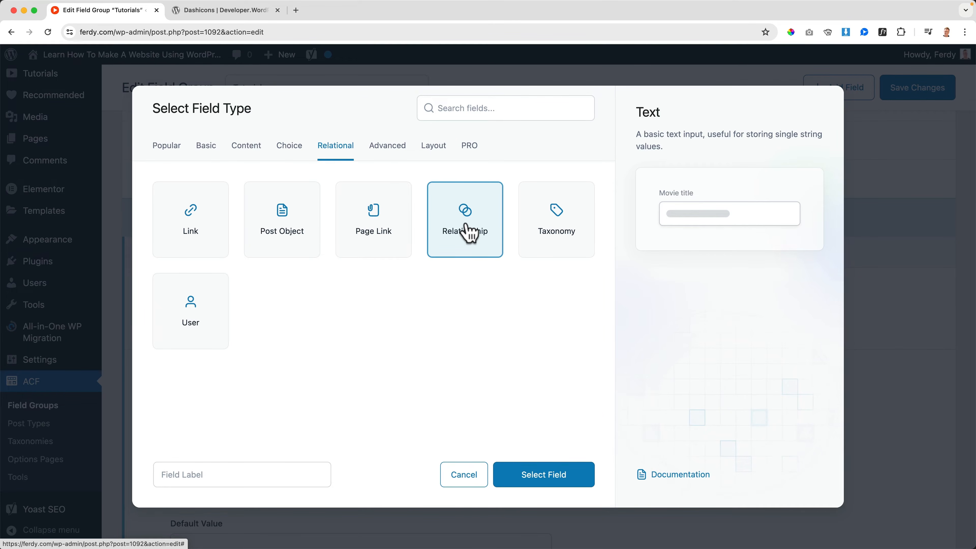
{"action": "left_click", "coordinate": [466, 243]}
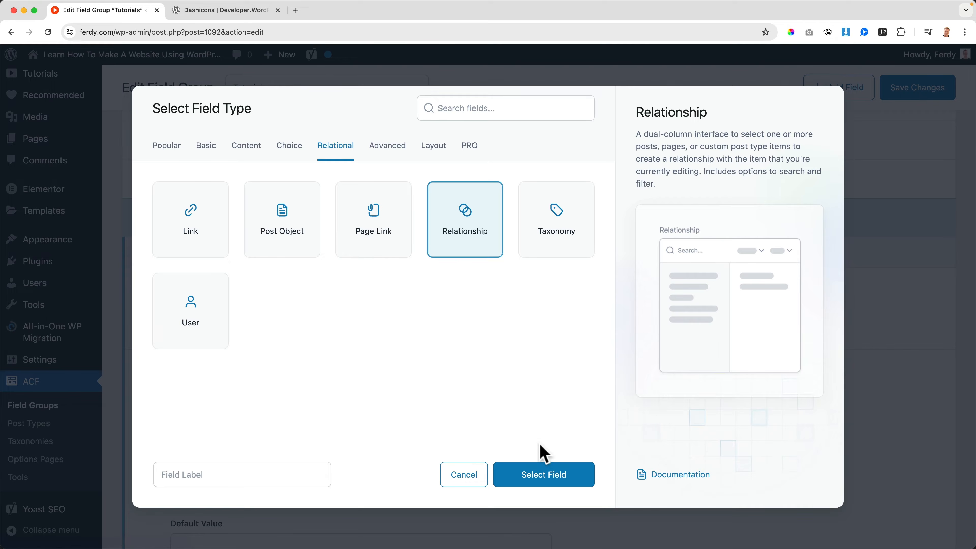
{"action": "left_click", "coordinate": [546, 478]}
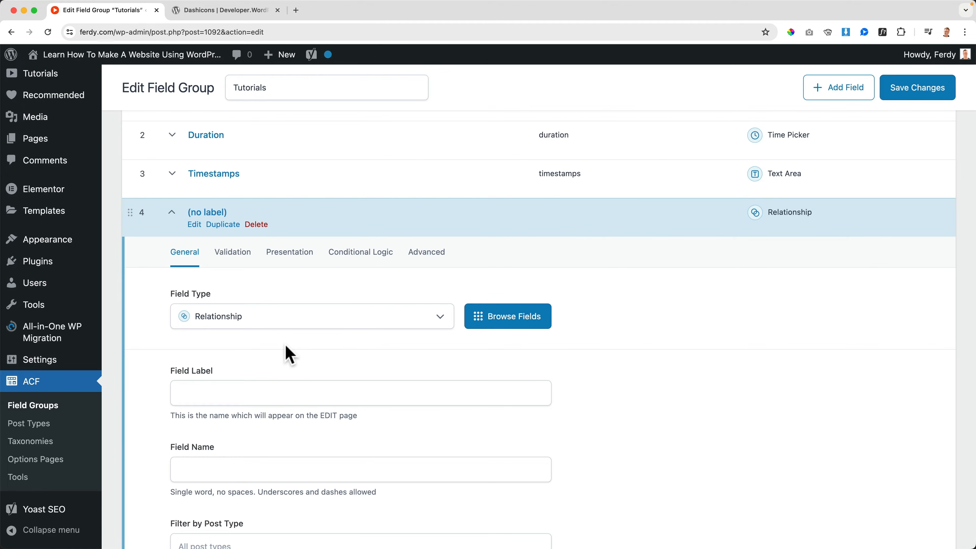
Label the new Relationship field "Featured", with the field name "featured".
{"action": "scroll", "coordinate": [290, 354], "scroll_direction": "down", "scroll_amount": 2}
{"action": "left_click", "coordinate": [290, 320]}
{"action": "type", "text": "F"}
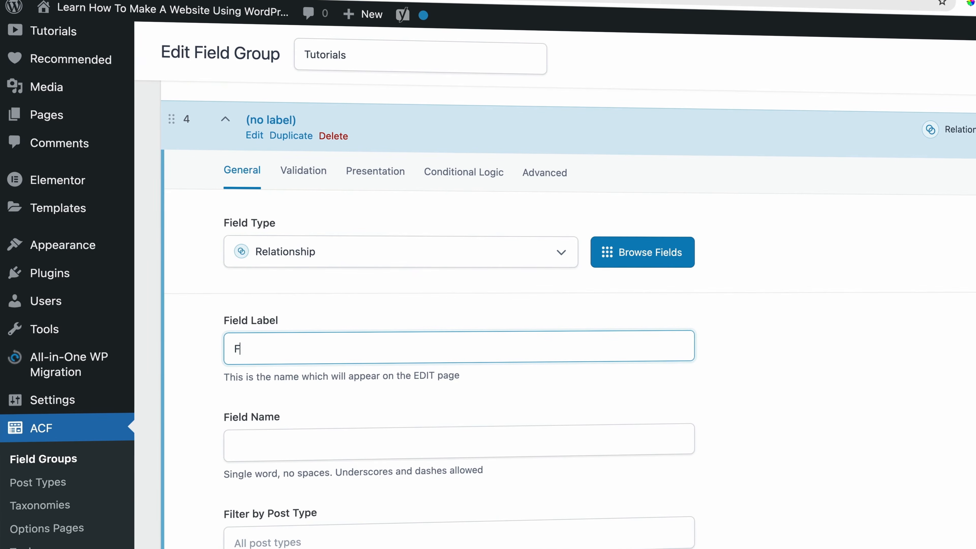
{"action": "type", "text": "eatured"}
{"action": "key", "text": "Tab"}
{"action": "scroll", "coordinate": [369, 379], "scroll_direction": "down", "scroll_amount": 3}
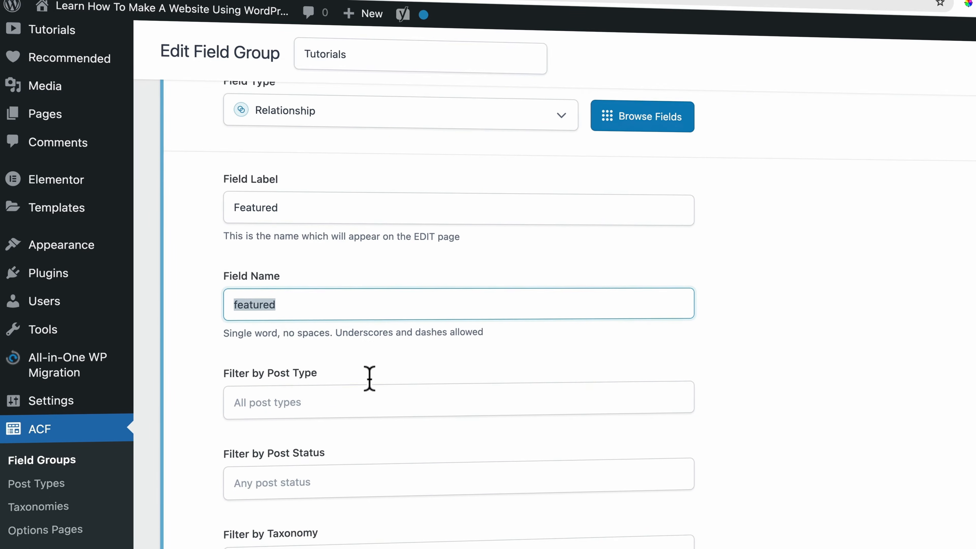
Filter the Featured relationship field by the Recommended post type.
{"action": "scroll", "coordinate": [370, 379], "scroll_direction": "down", "scroll_amount": 3}
{"action": "left_click", "coordinate": [311, 302]}
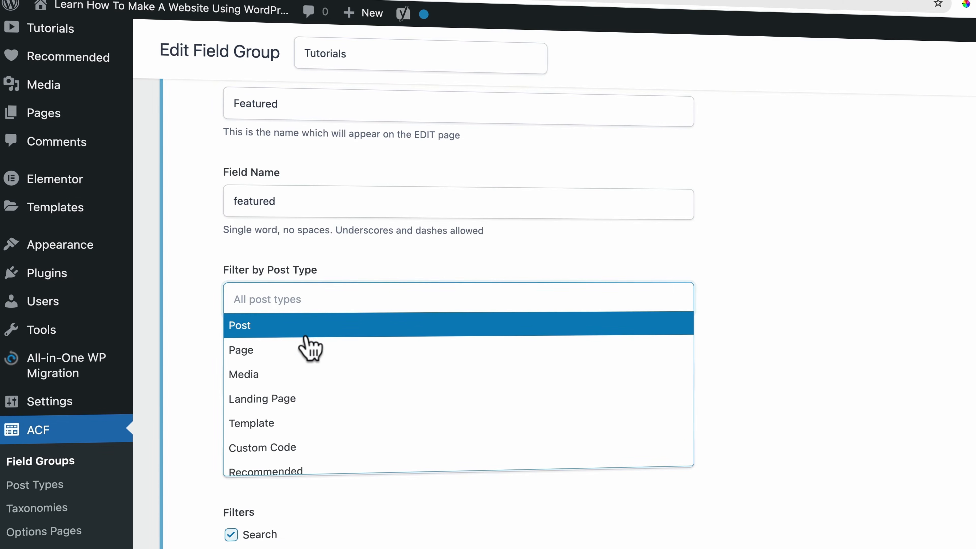
{"action": "scroll", "coordinate": [305, 382], "scroll_direction": "down", "scroll_amount": 3}
{"action": "left_click", "coordinate": [296, 393]}
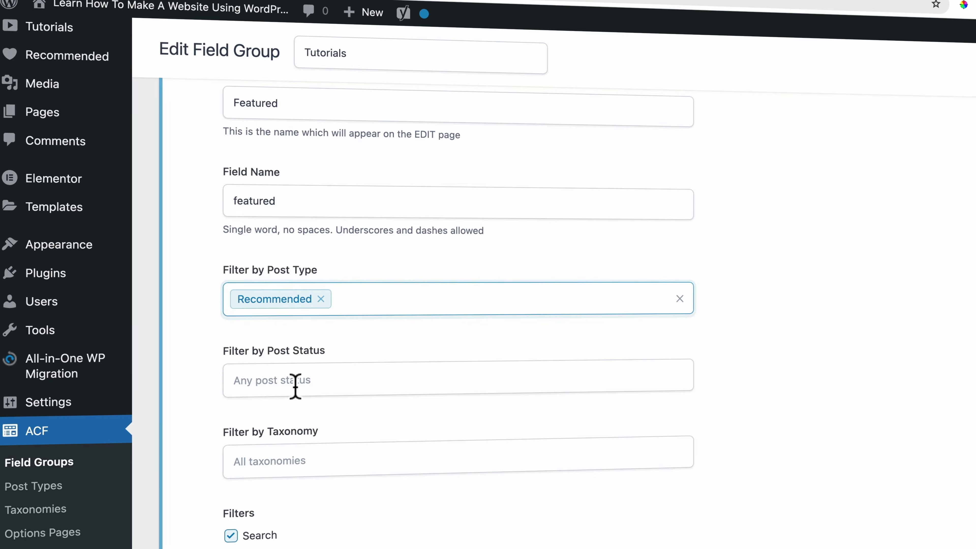
{"action": "scroll", "coordinate": [360, 343], "scroll_direction": "down", "scroll_amount": 3}
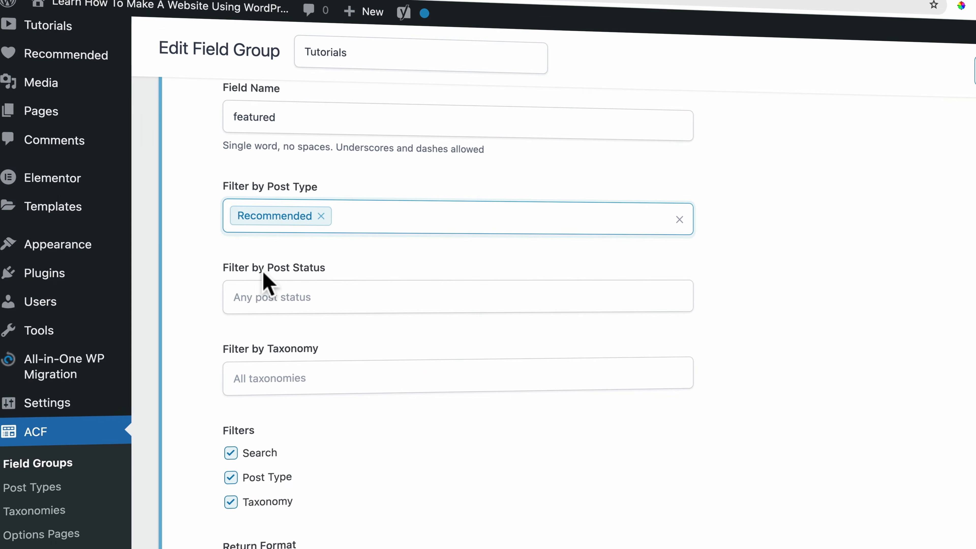
{"action": "scroll", "coordinate": [338, 352], "scroll_direction": "down", "scroll_amount": 2}
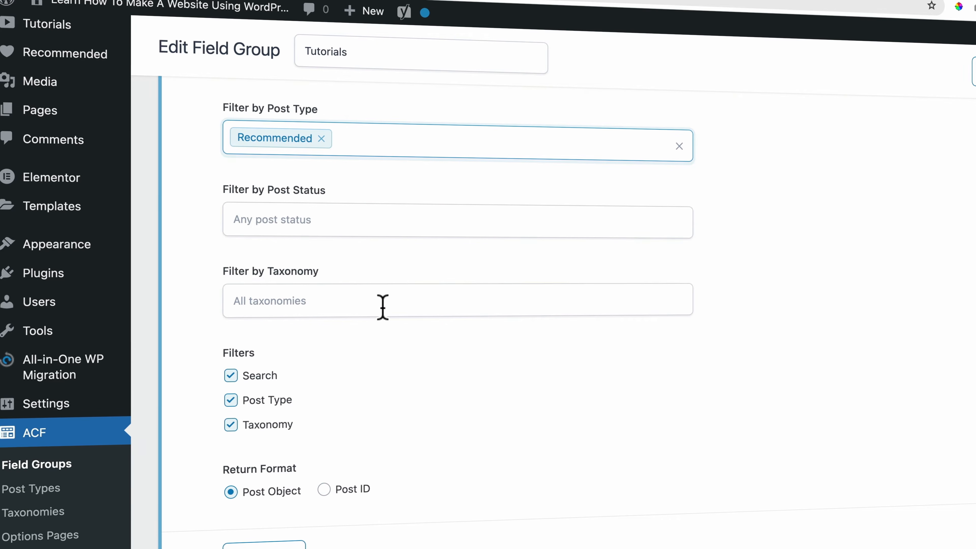
Disable the Post Type and Taxonomy filters on the Featured field, keeping only Search, and save the Tutorials field group.
{"action": "scroll", "coordinate": [384, 332], "scroll_direction": "down", "scroll_amount": 3}
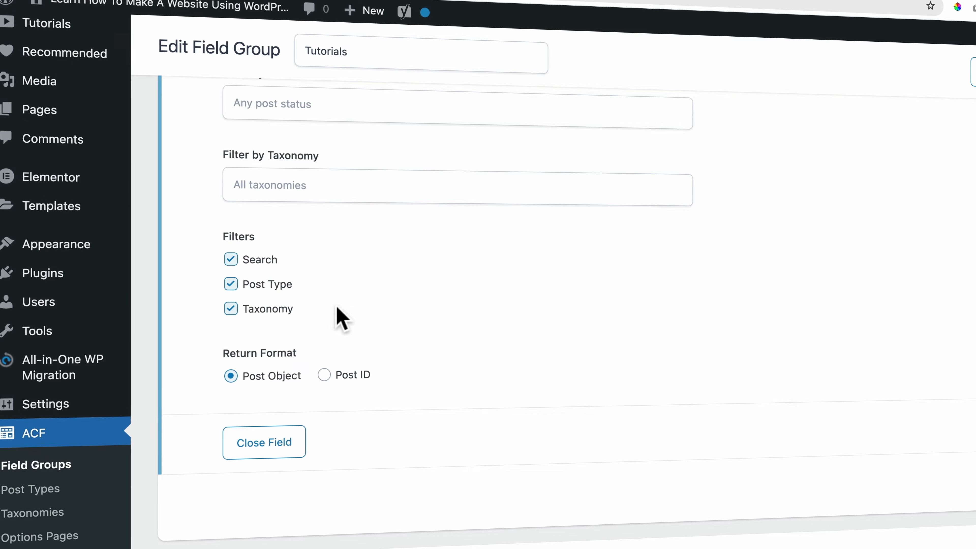
{"action": "left_click", "coordinate": [231, 286]}
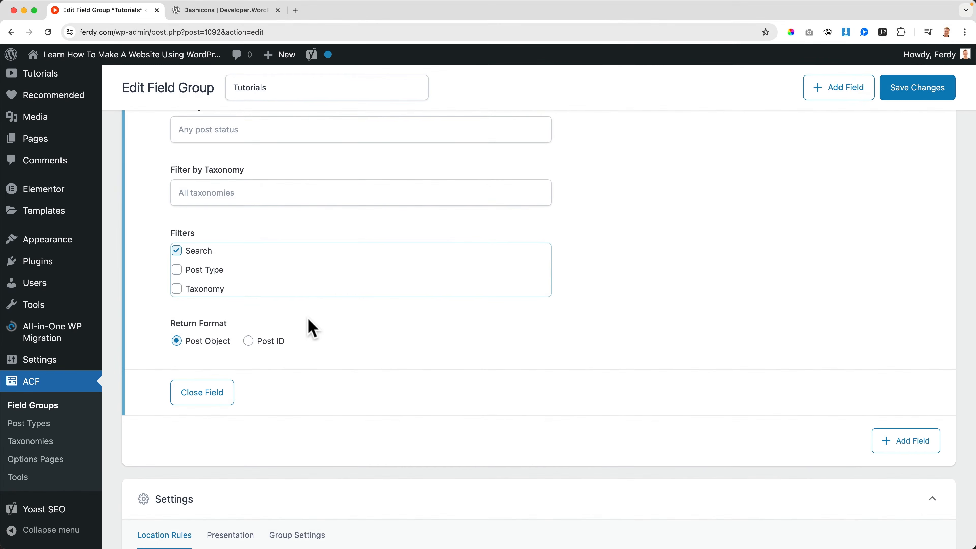
{"action": "left_click", "coordinate": [903, 93]}
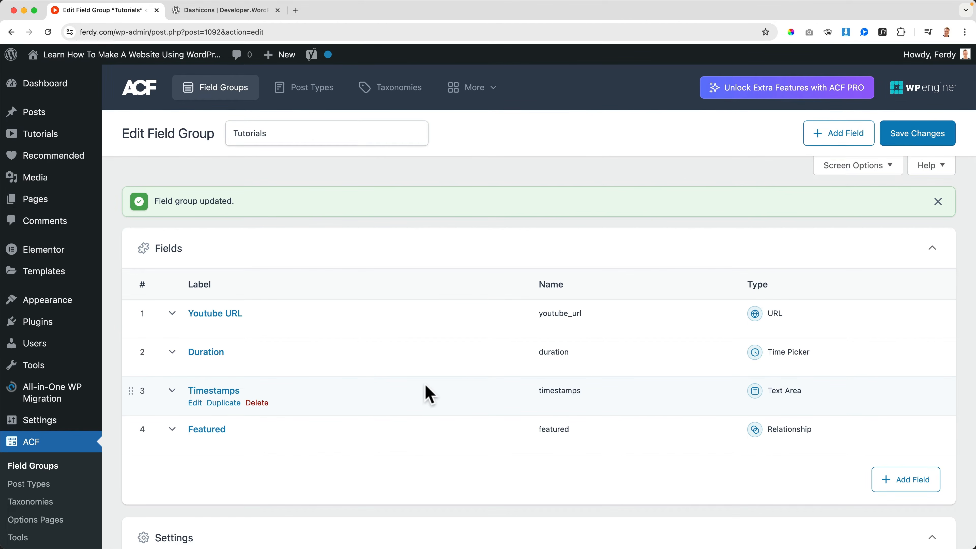
With the "How To Make A WordPress Website" tutorial open for editing, search YouTube in a new browser tab for "how to make a website 2024 ferdy".
{"action": "mouse_move", "coordinate": [44, 146]}
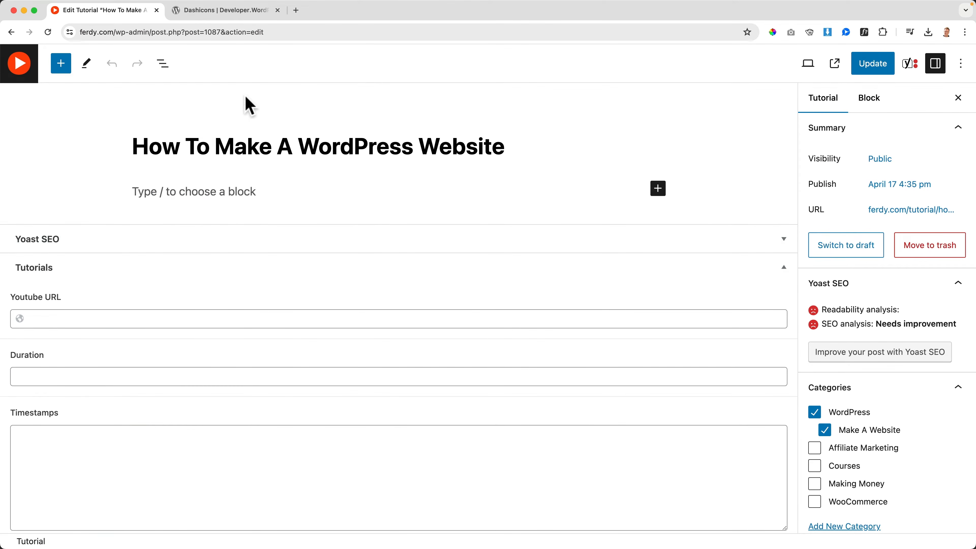
{"action": "left_click", "coordinate": [296, 10]}
{"action": "type", "text": "youtube.com"}
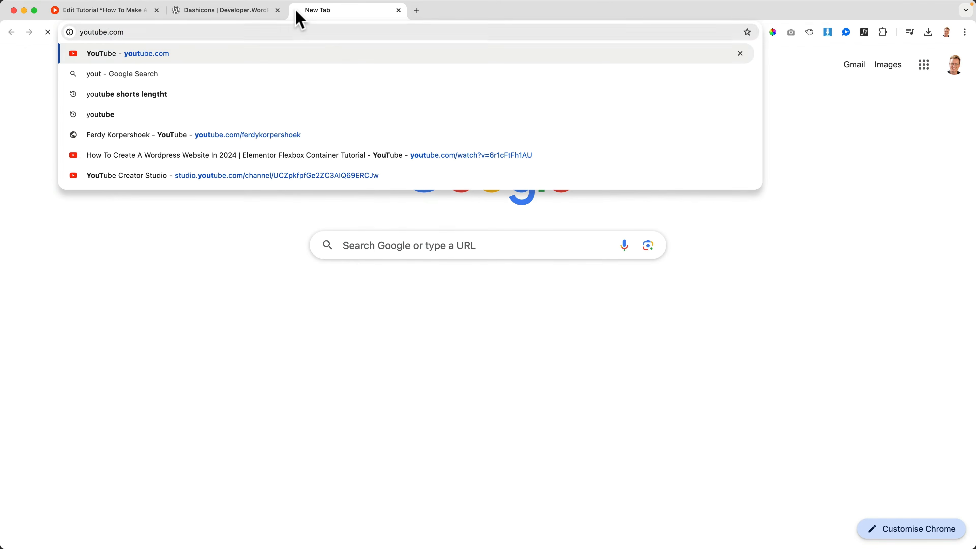
{"action": "key", "text": "Return"}
{"action": "type", "text": "how "}
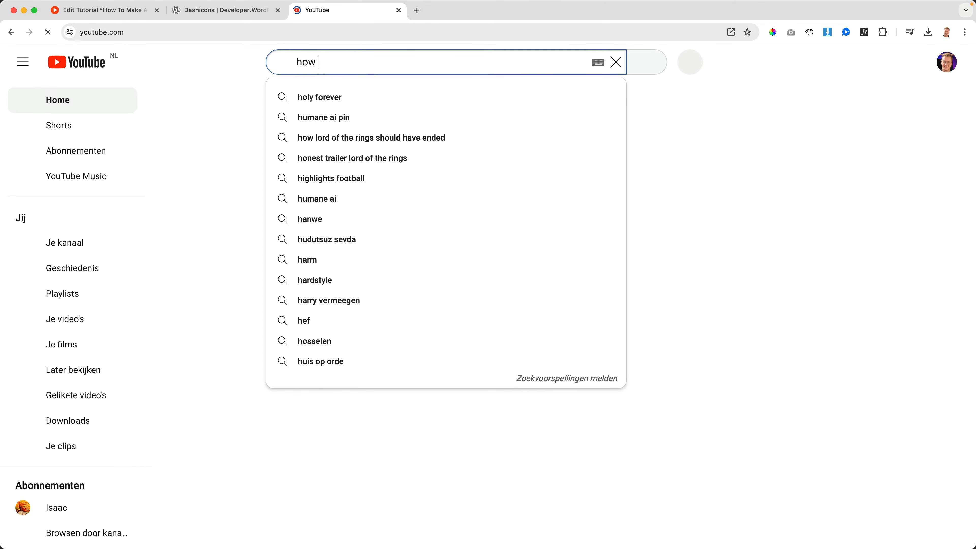
{"action": "type", "text": "to make a website 2024"}
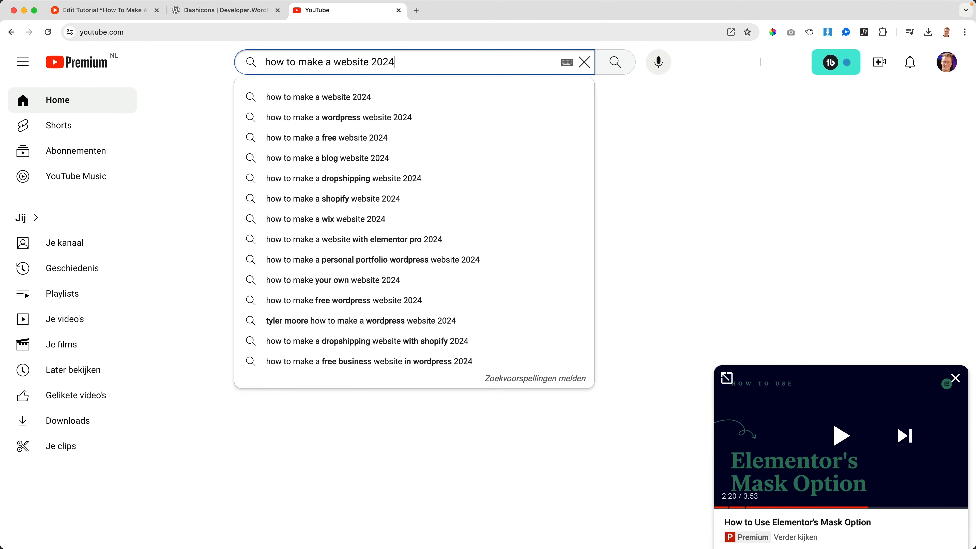
{"action": "key", "text": "Return"}
{"action": "type", "text": "ferdy"}
{"action": "key", "text": "Return"}
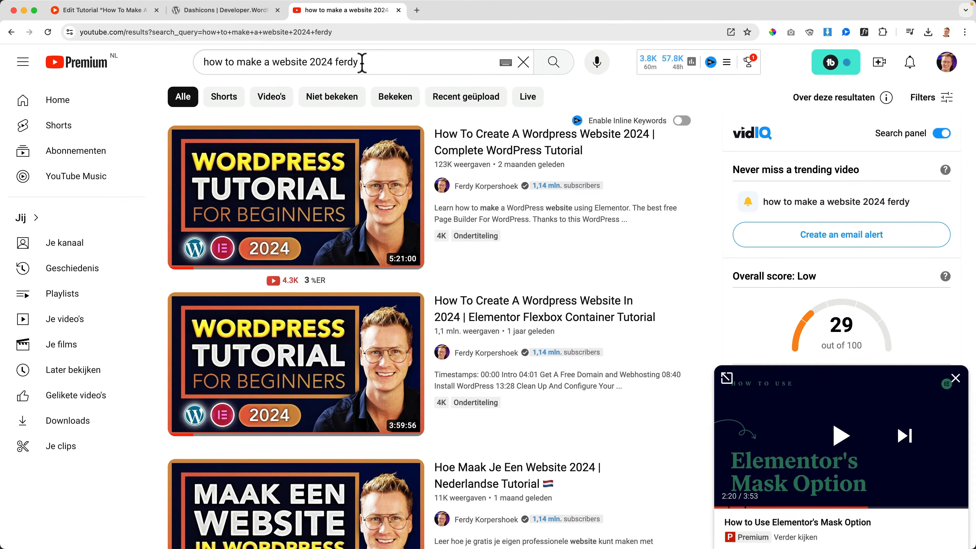
{"action": "right_click", "coordinate": [499, 150]}
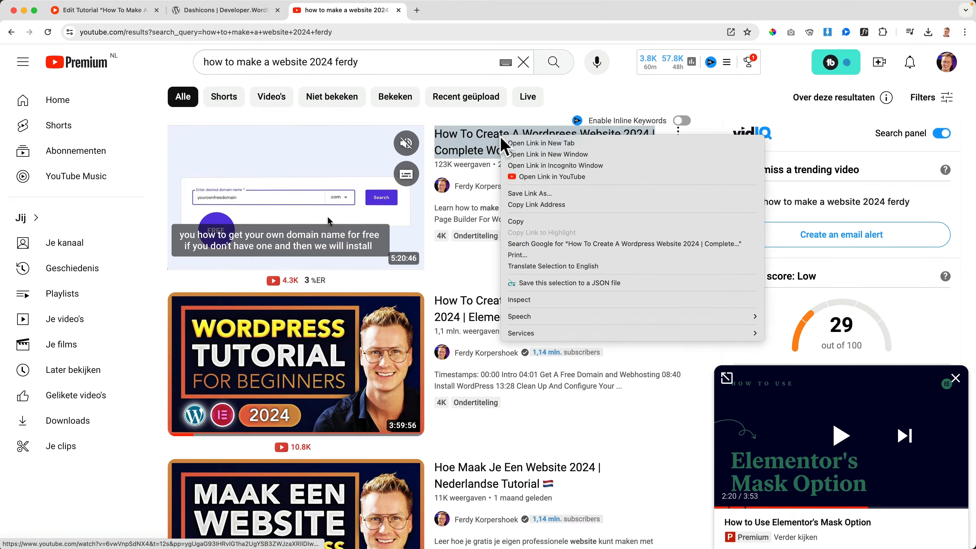
{"action": "left_click", "coordinate": [521, 206]}
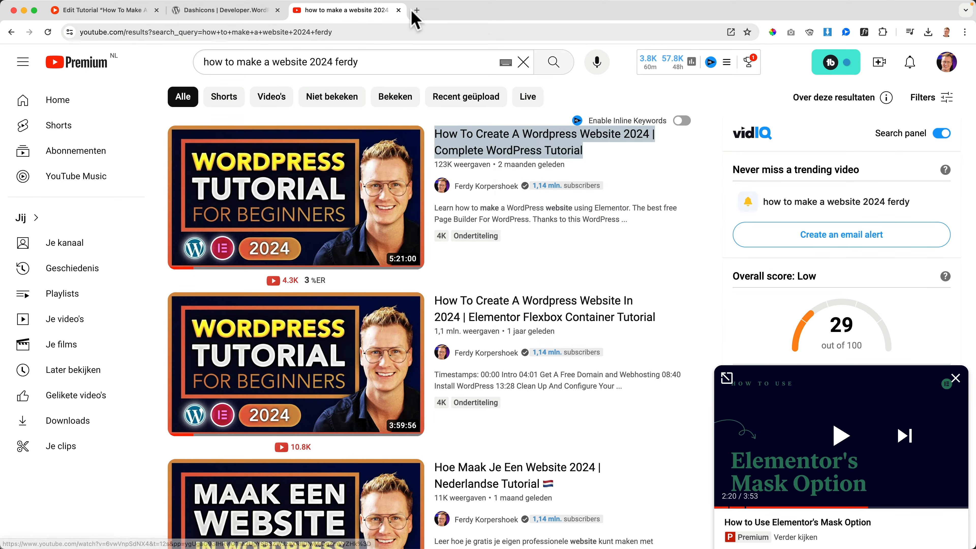
{"action": "left_click", "coordinate": [417, 10]}
{"action": "key", "text": "super+v"}
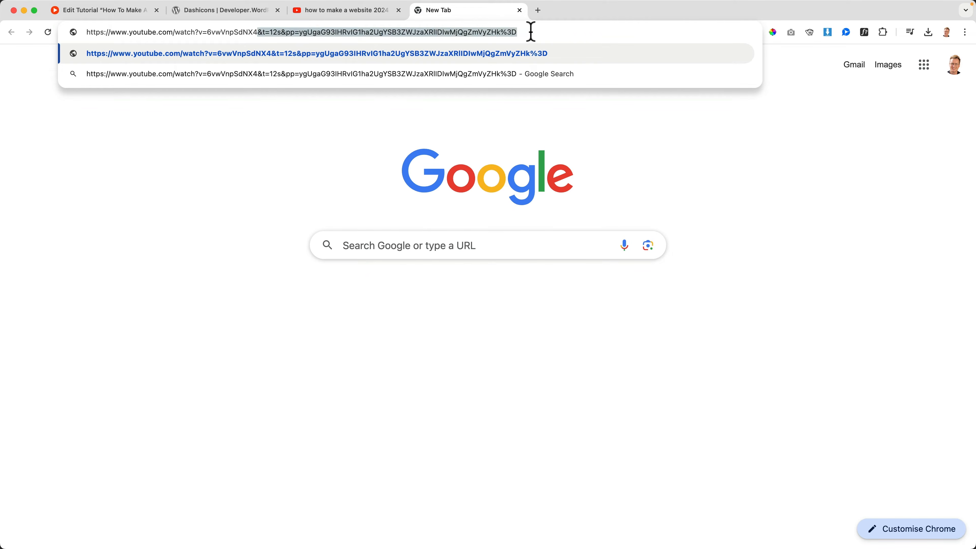
{"action": "key", "text": "BackSpace"}
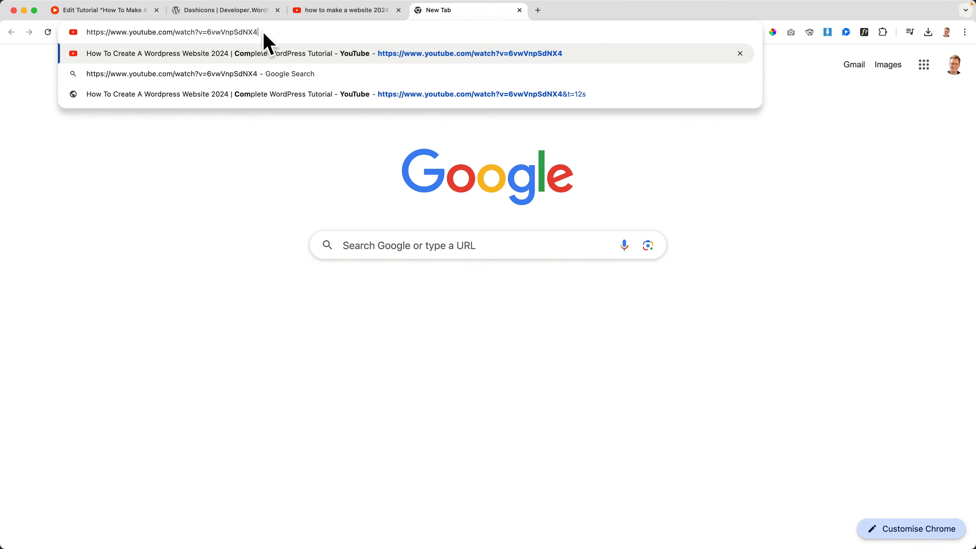
{"action": "key", "text": "super+w"}
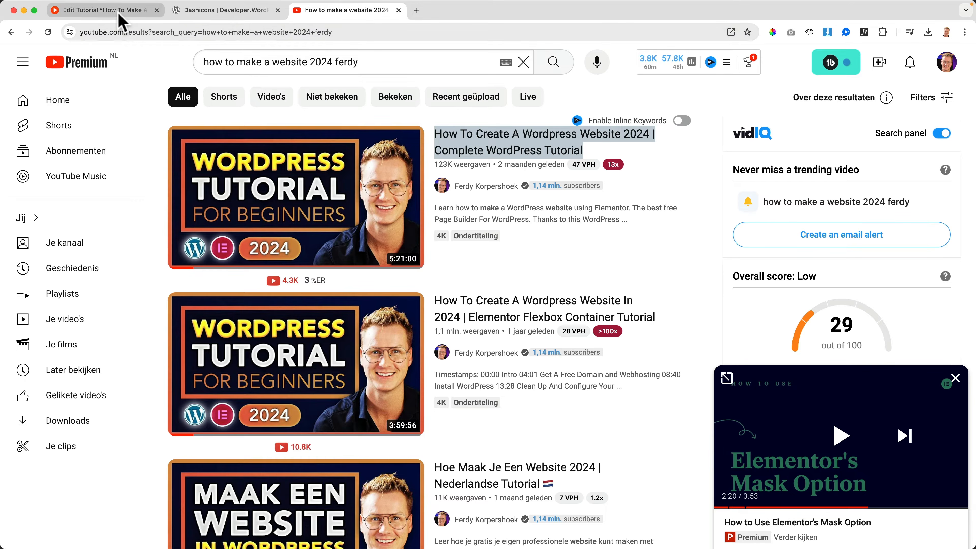
Paste the trimmed video link into the Youtube URL field of the WordPress tutorial entry.
{"action": "left_click", "coordinate": [107, 10]}
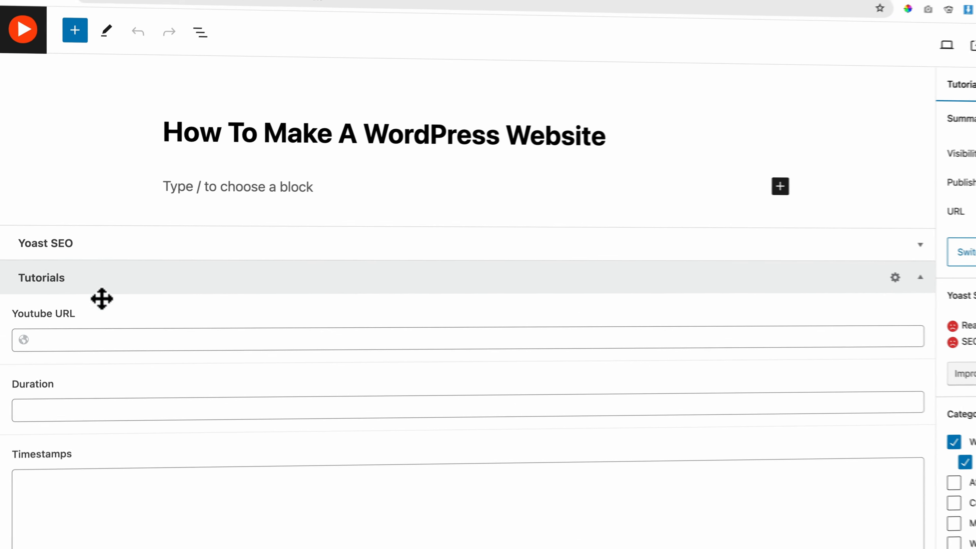
{"action": "left_click", "coordinate": [105, 339]}
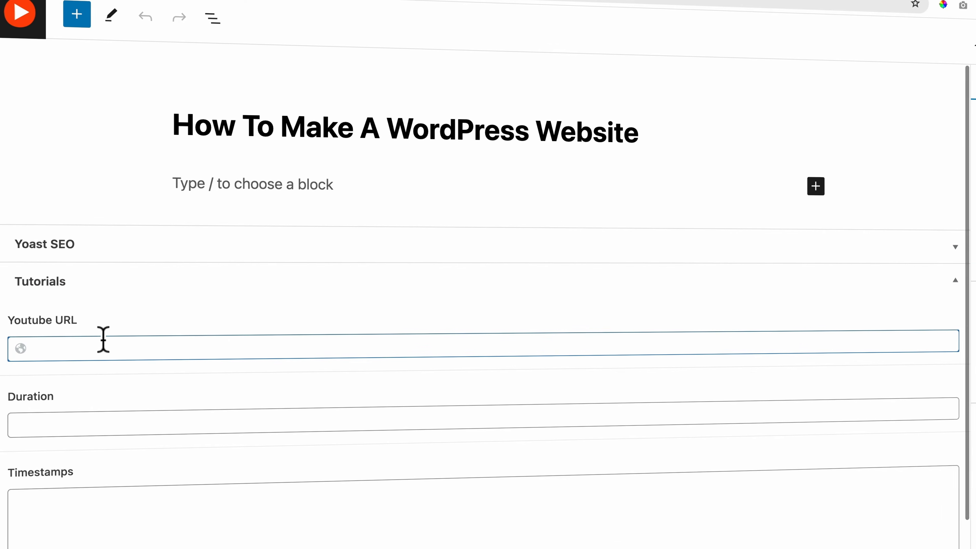
{"action": "key", "text": "super+v"}
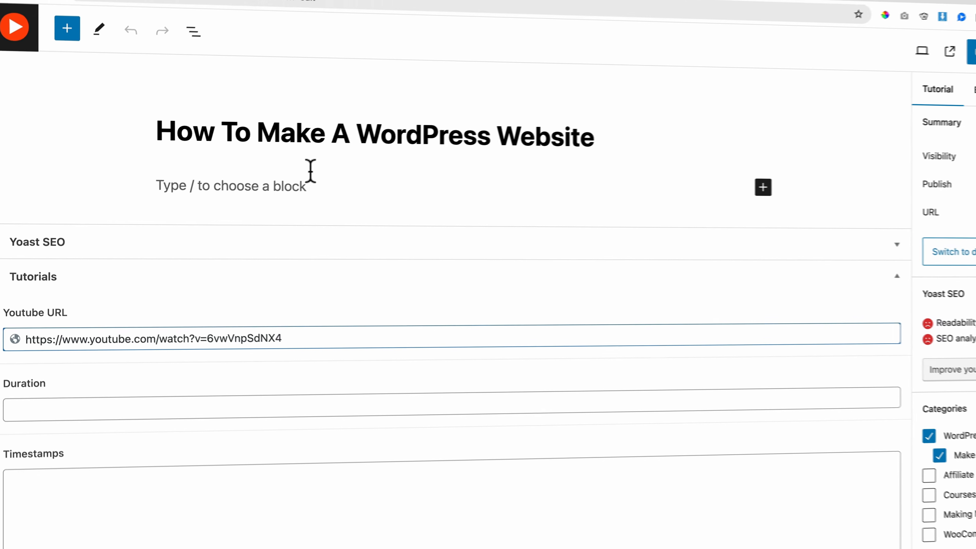
Check the video on YouTube and set the tutorial entry's Duration to 4:20.
{"action": "left_click", "coordinate": [331, 10]}
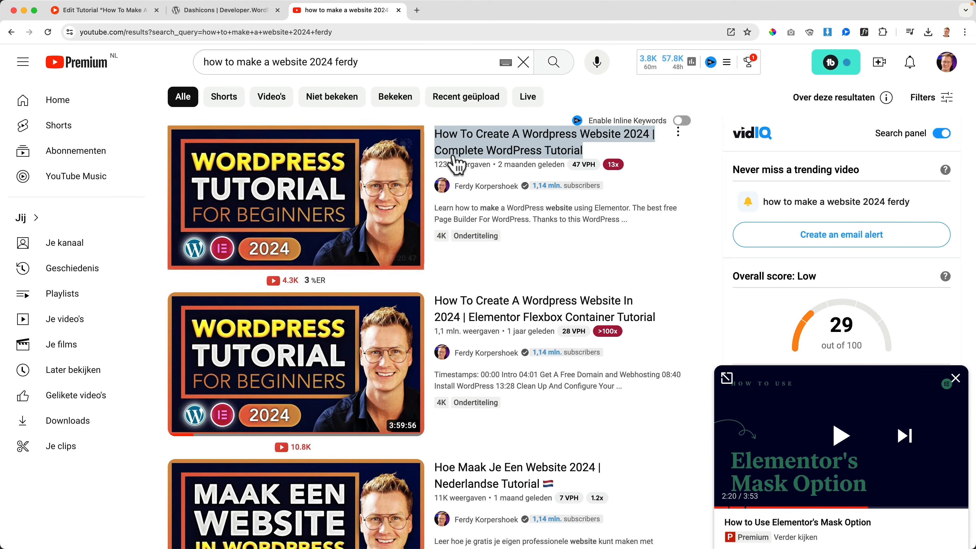
{"action": "left_click", "coordinate": [102, 10]}
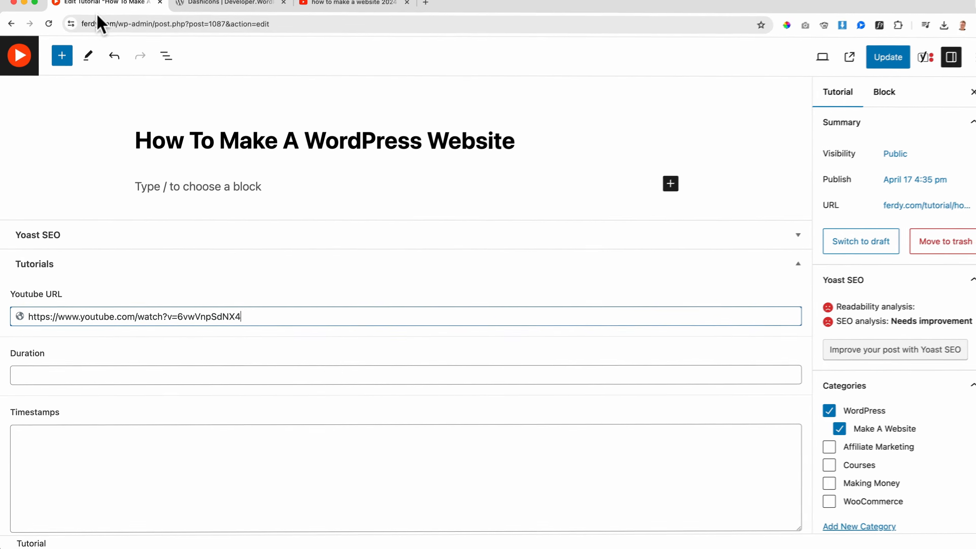
{"action": "left_click", "coordinate": [78, 375]}
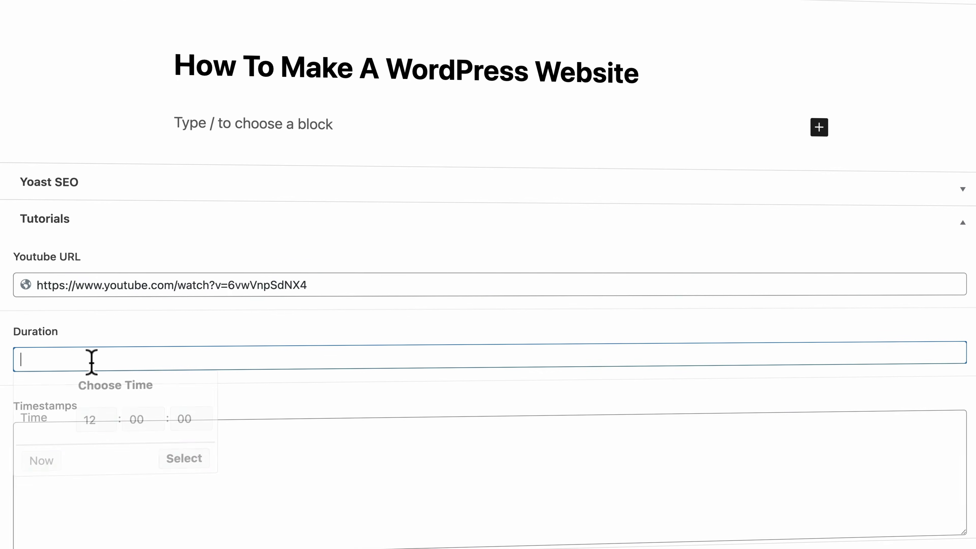
{"action": "left_click", "coordinate": [102, 423]}
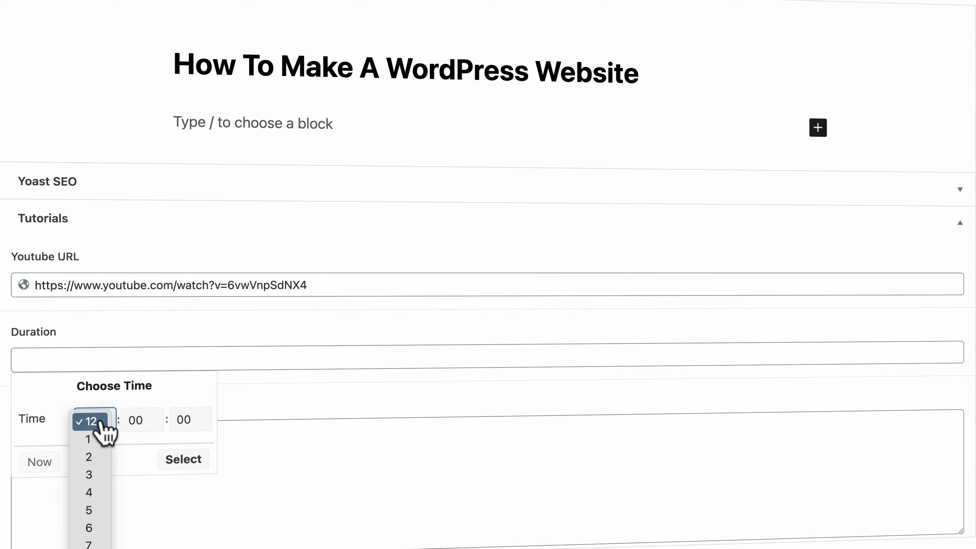
{"action": "left_click", "coordinate": [96, 496]}
{"action": "left_click", "coordinate": [142, 423]}
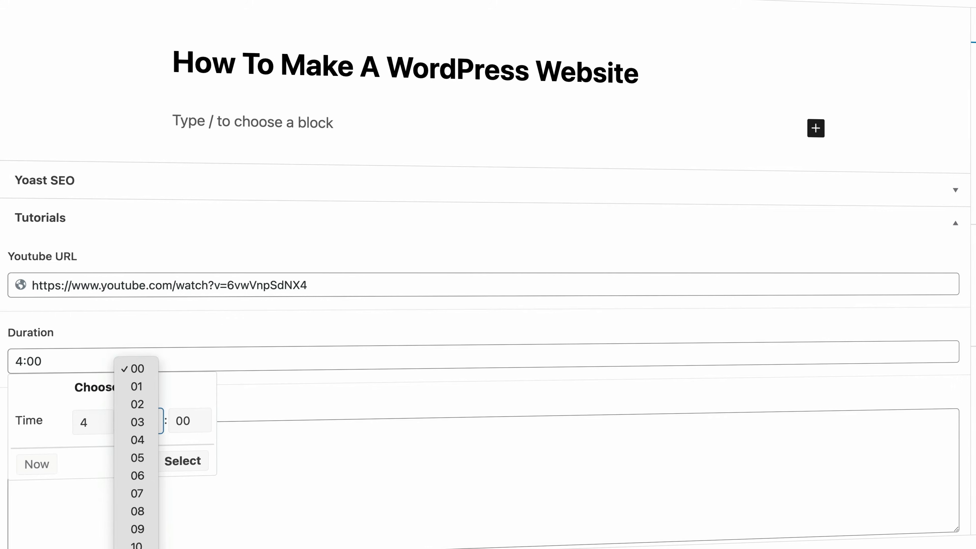
{"action": "scroll", "coordinate": [136, 544], "scroll_direction": "down", "scroll_amount": 4}
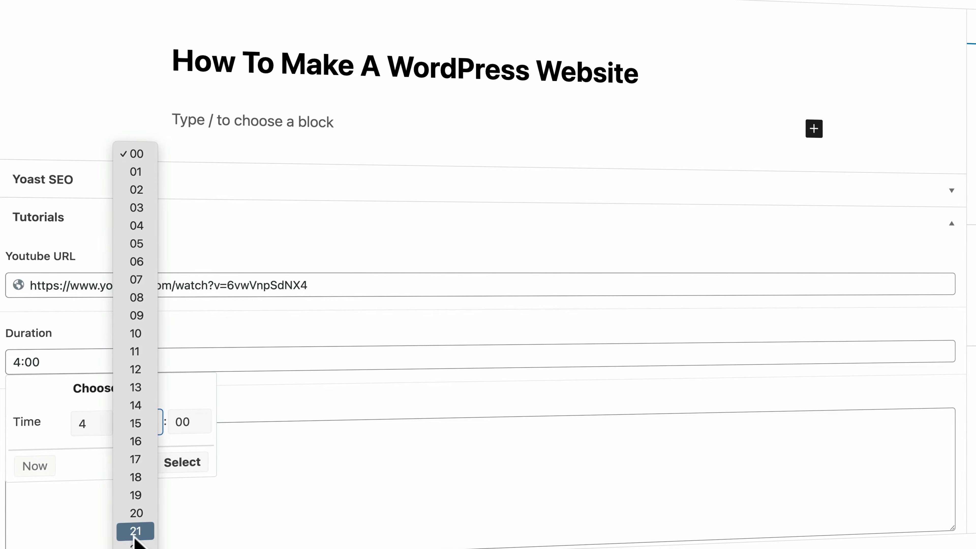
{"action": "left_click", "coordinate": [136, 514]}
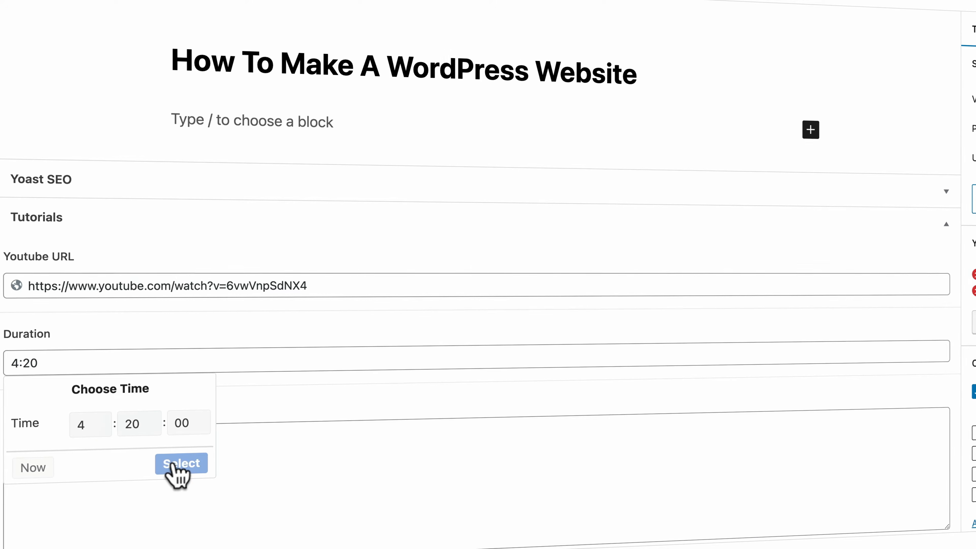
{"action": "left_click", "coordinate": [183, 463]}
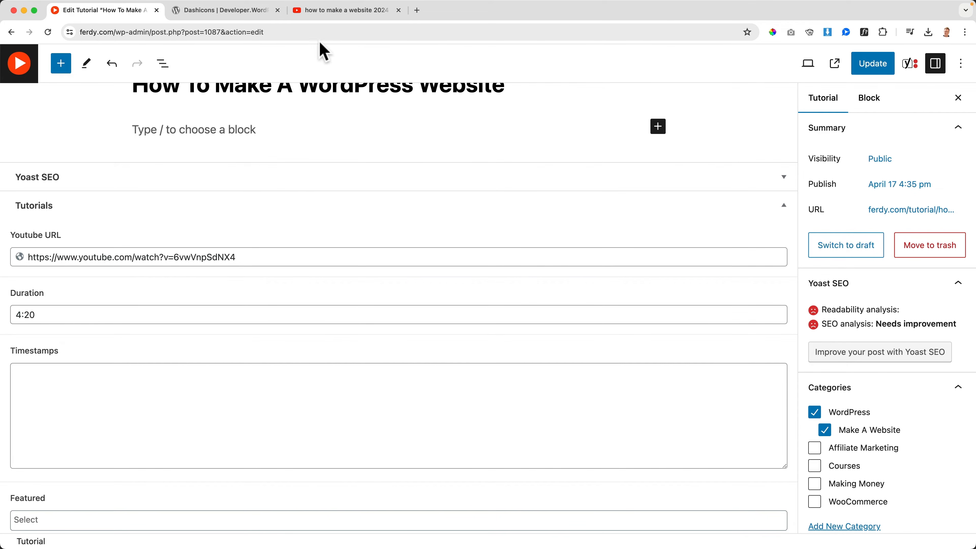
Open the WordPress tutorial video on YouTube, expand its description and copy the timestamps list from its heading through "Follow-Up Tutorials" at 05:17:27.
{"action": "left_click", "coordinate": [338, 10]}
{"action": "left_click", "coordinate": [269, 216]}
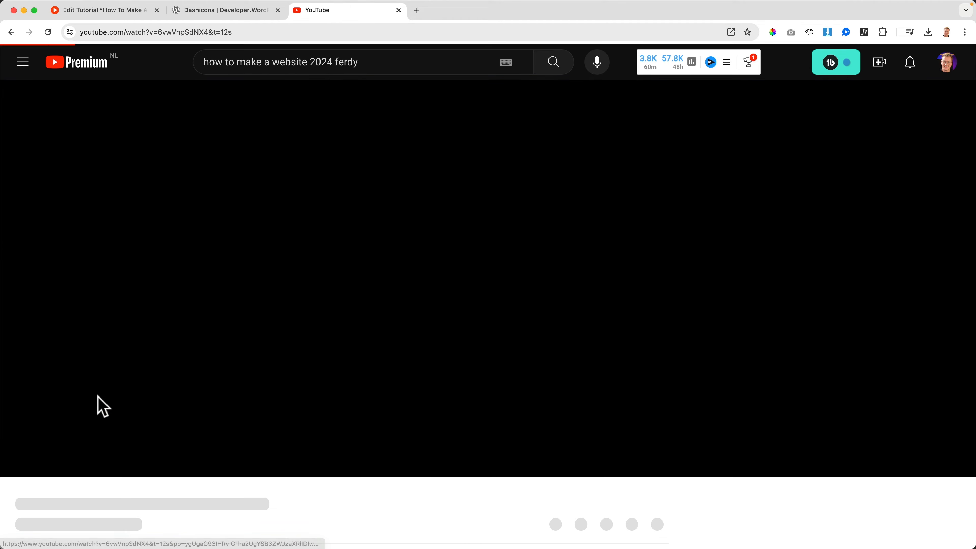
{"action": "left_click", "coordinate": [24, 466]}
{"action": "scroll", "coordinate": [154, 407], "scroll_direction": "down", "scroll_amount": 8}
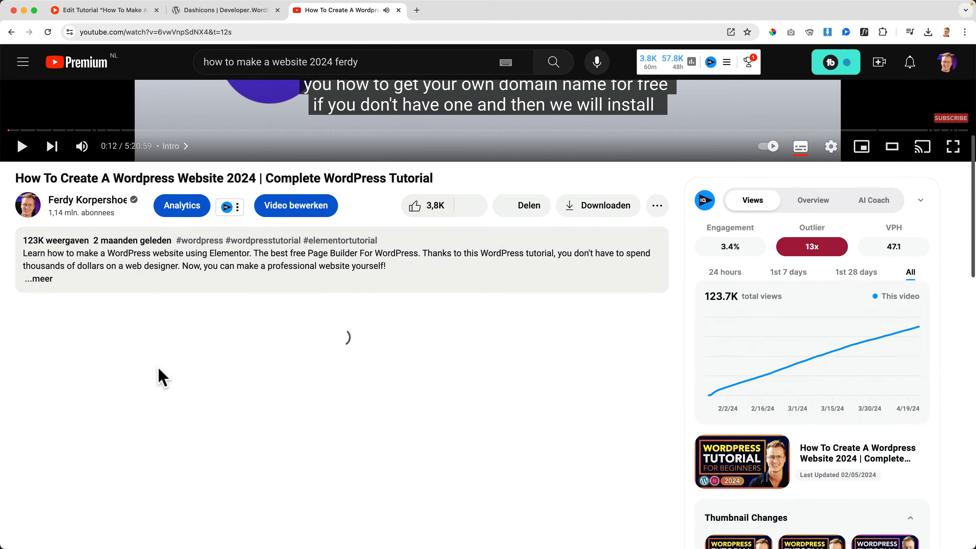
{"action": "scroll", "coordinate": [116, 307], "scroll_direction": "down", "scroll_amount": 1}
{"action": "left_click", "coordinate": [40, 235]}
{"action": "scroll", "coordinate": [41, 265], "scroll_direction": "down", "scroll_amount": 2}
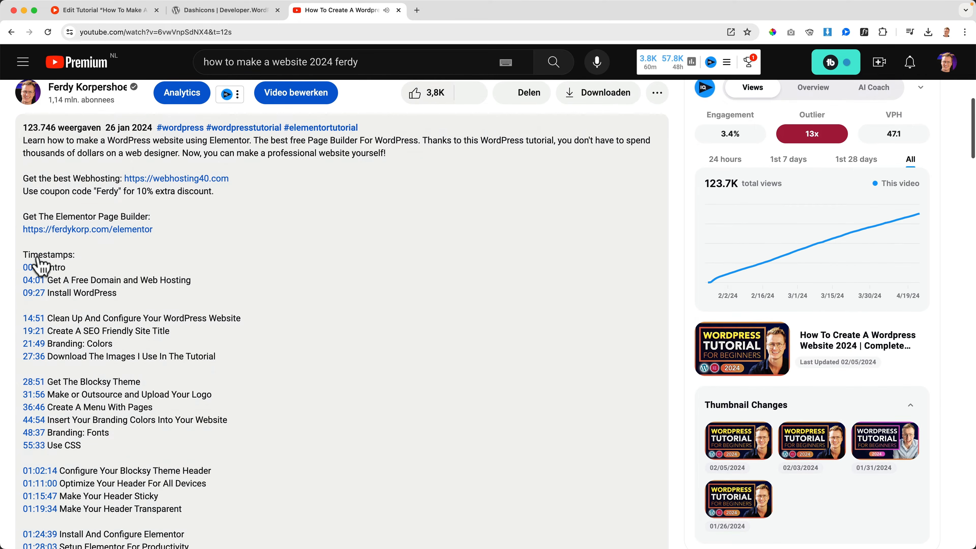
{"action": "left_click_drag", "start_coordinate": [169, 534], "coordinate": [167, 333]}
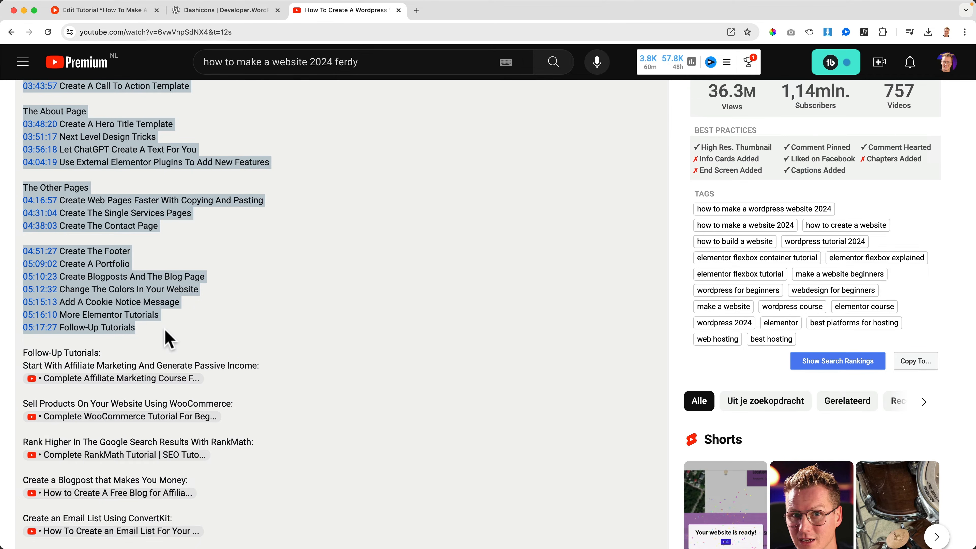
Paste the copied list into the entry's Timestamps field and delete its "Timestamps:" heading line.
{"action": "left_click", "coordinate": [128, 10]}
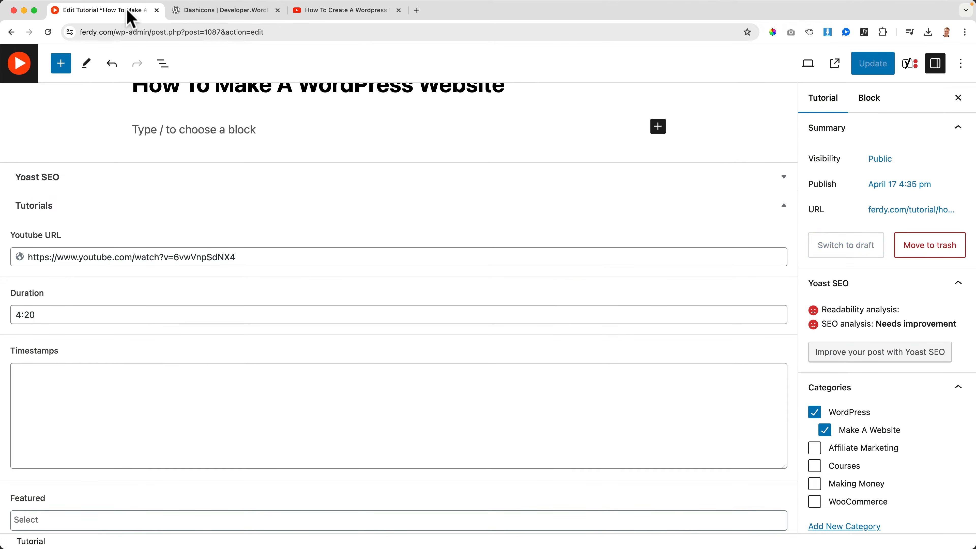
{"action": "left_click", "coordinate": [124, 369]}
{"action": "key", "text": "cmd+v"}
{"action": "scroll", "coordinate": [119, 399], "scroll_direction": "up", "scroll_amount": 10}
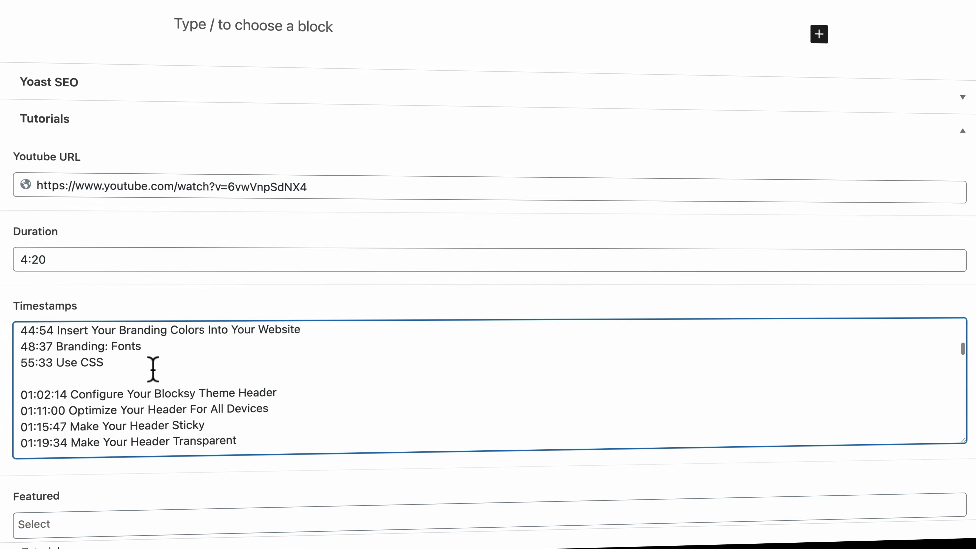
{"action": "scroll", "coordinate": [153, 369], "scroll_direction": "up", "scroll_amount": 10}
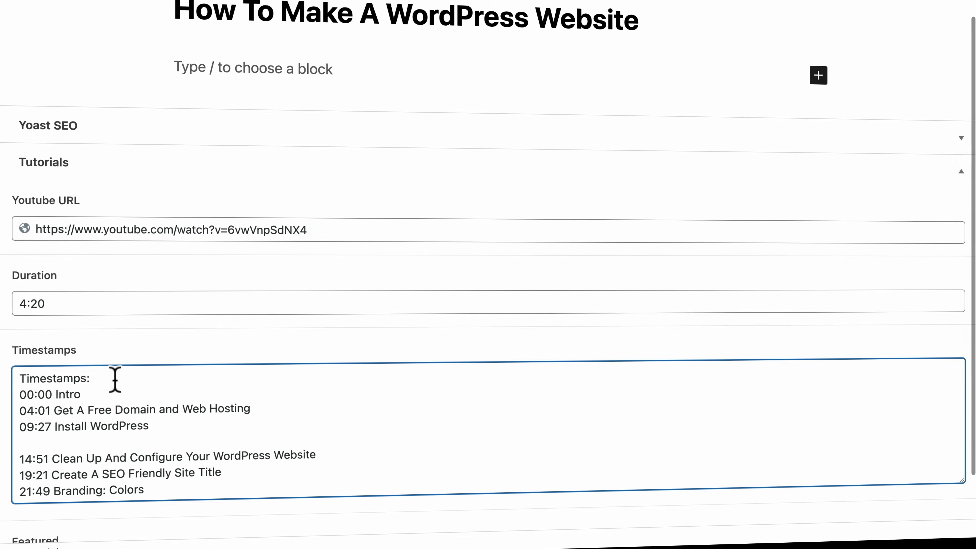
{"action": "left_click_drag", "start_coordinate": [114, 381], "coordinate": [13, 381]}
{"action": "key", "text": "BackSpace"}
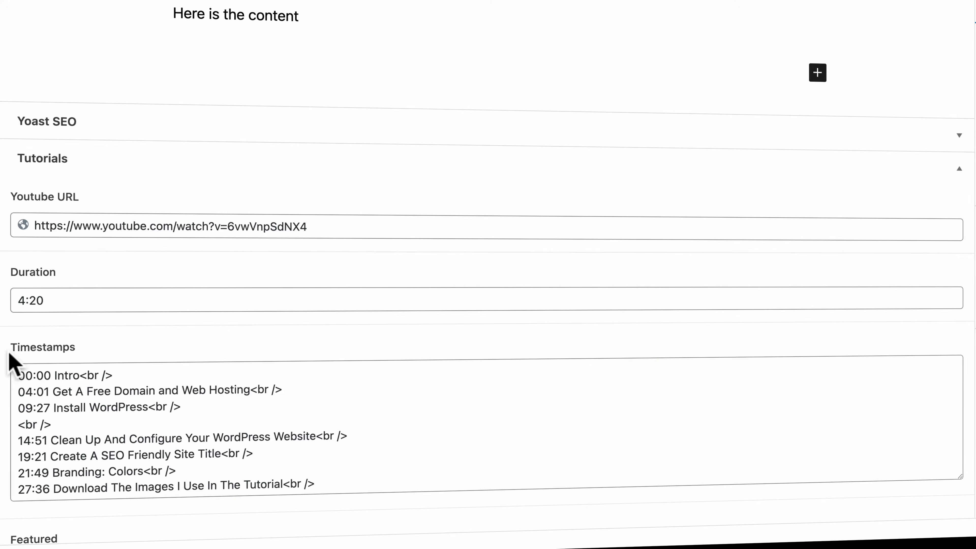
Add Elementor and Blocksy Theme to the tutorial entry's Featured relationship field.
{"action": "scroll", "coordinate": [11, 359], "scroll_direction": "down", "scroll_amount": 1}
{"action": "scroll", "coordinate": [7, 356], "scroll_direction": "down", "scroll_amount": 5}
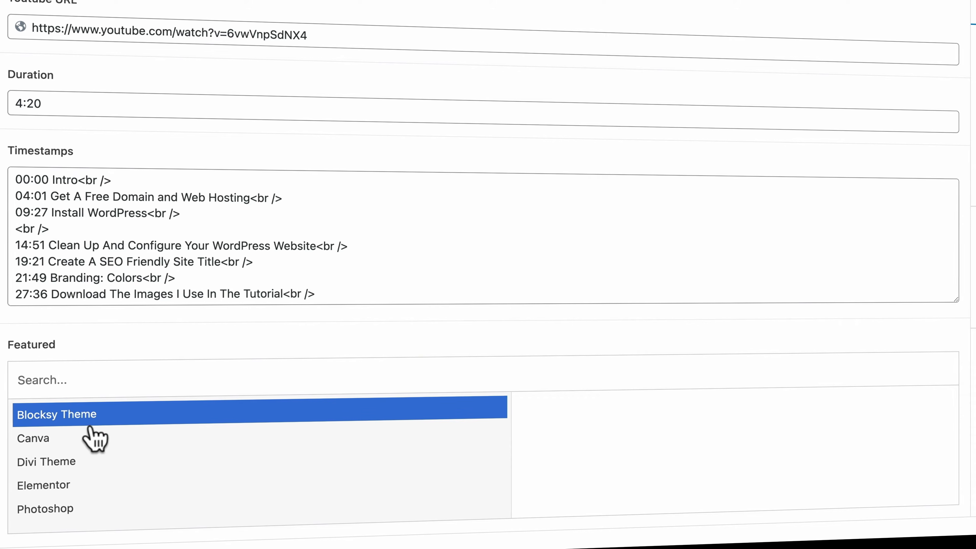
{"action": "left_click", "coordinate": [72, 486]}
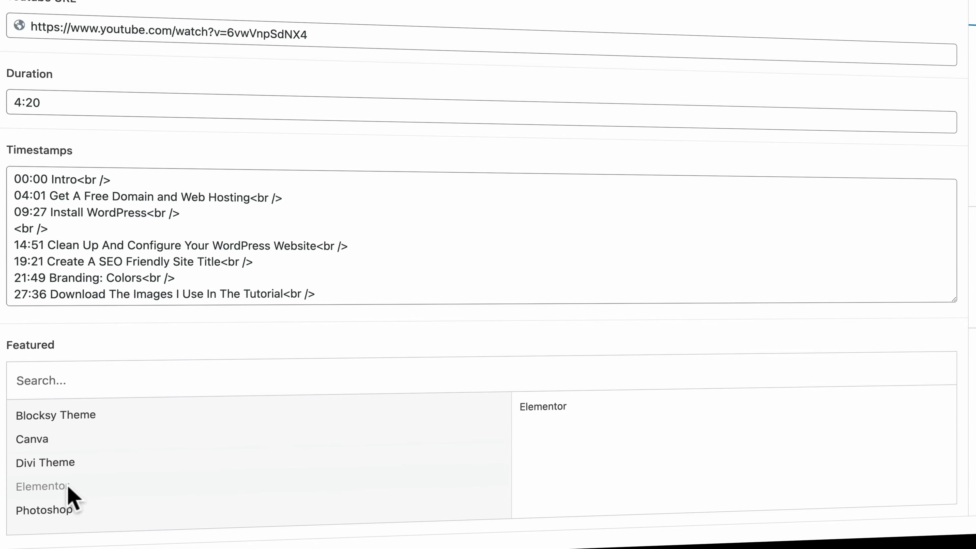
{"action": "left_click", "coordinate": [71, 419]}
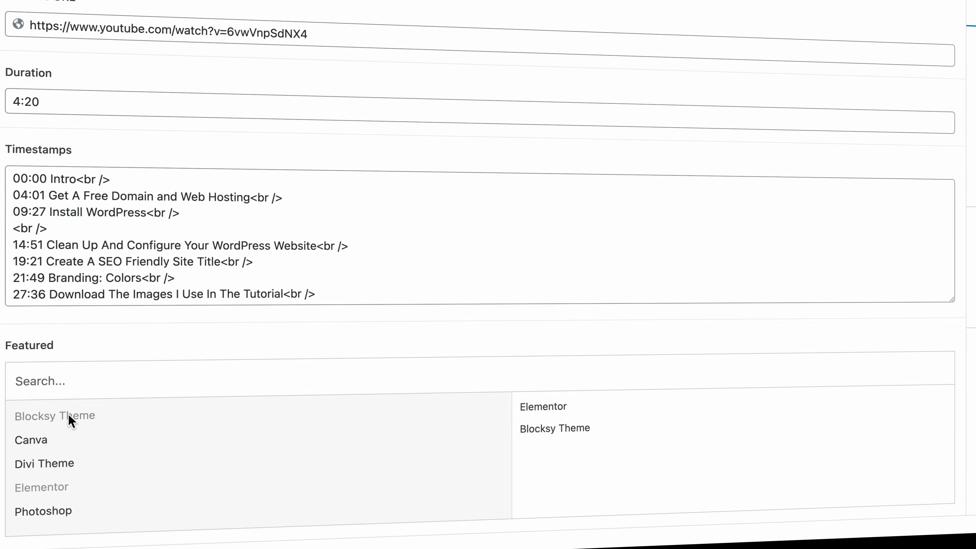
Add Canva to the tutorial's Featured items and add the tags Canva and Blocksy Theme.
{"action": "left_click", "coordinate": [46, 440]}
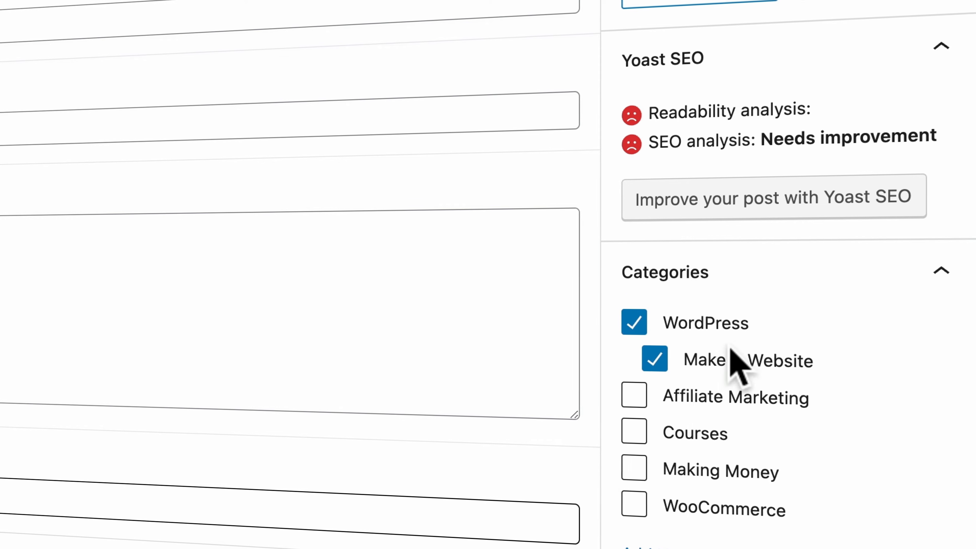
{"action": "scroll", "coordinate": [704, 320], "scroll_direction": "down", "scroll_amount": 10}
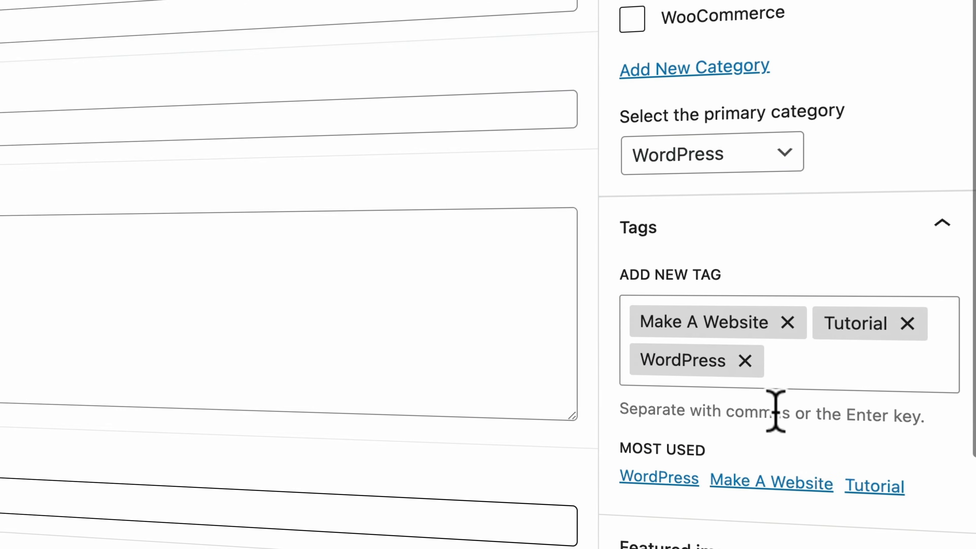
{"action": "left_click", "coordinate": [817, 367]}
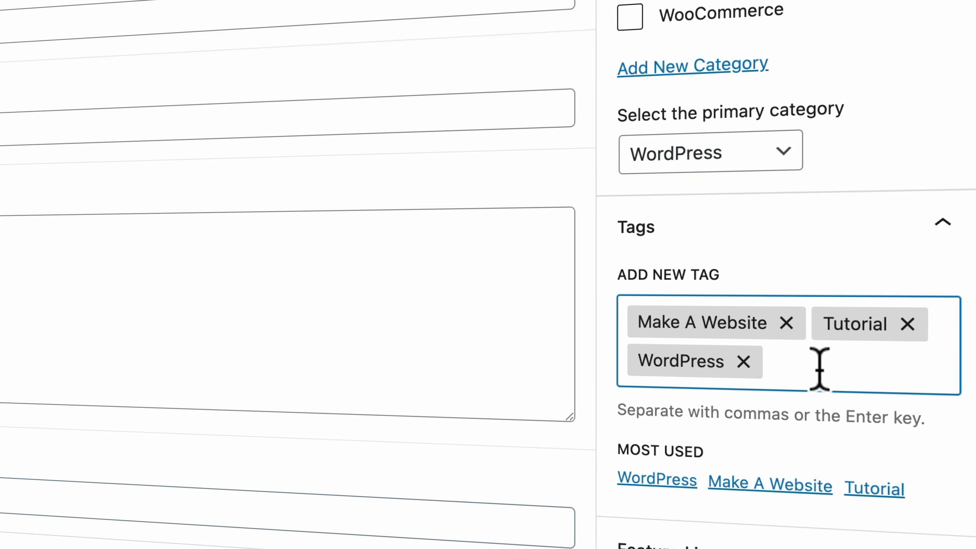
{"action": "type", "text": "Canva"}
{"action": "key", "text": "Return"}
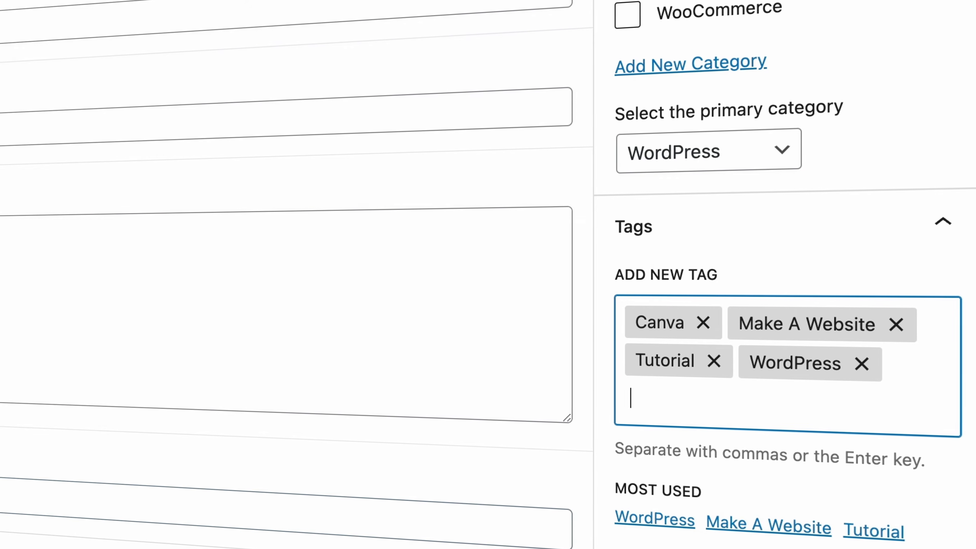
{"action": "type", "text": "Blocksy "}
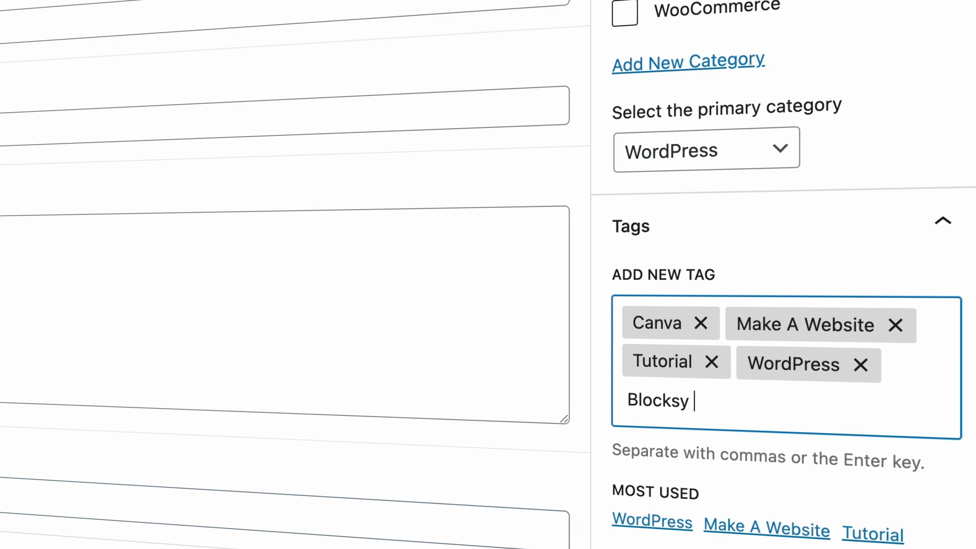
{"action": "type", "text": "Theme"}
{"action": "key", "text": "Return"}
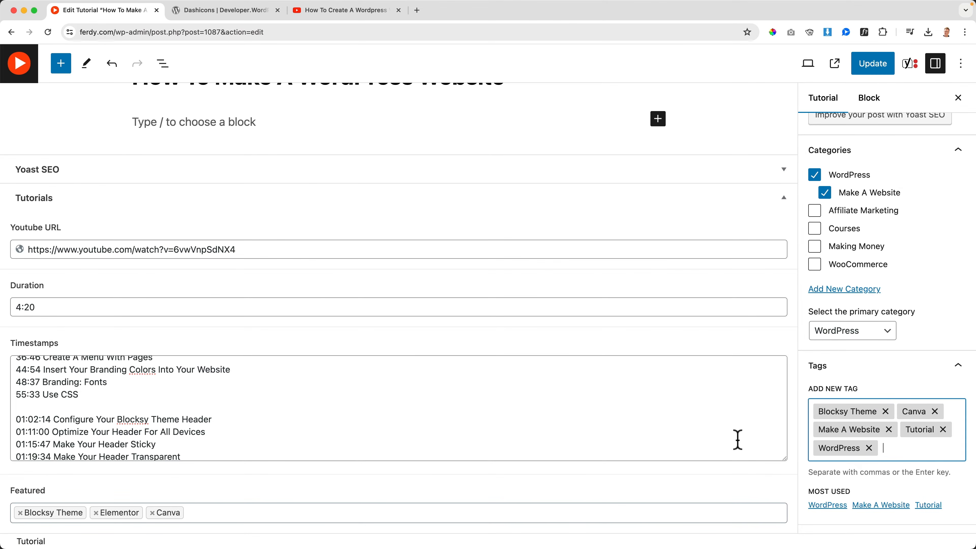
Update the tutorial entry, view its live page and return to the editor to review its custom fields.
{"action": "scroll", "coordinate": [599, 371], "scroll_direction": "up", "scroll_amount": 10}
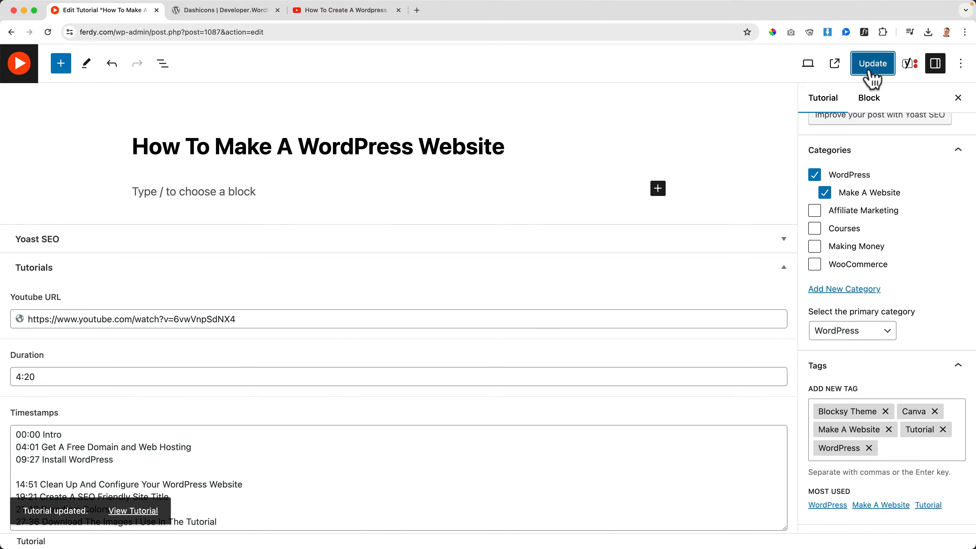
{"action": "left_click", "coordinate": [835, 64]}
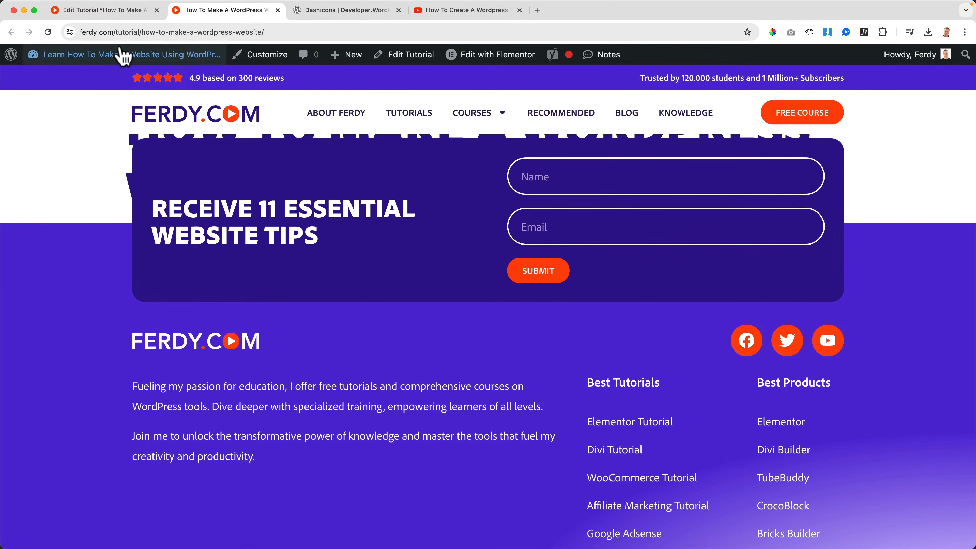
{"action": "left_click", "coordinate": [117, 11]}
{"action": "scroll", "coordinate": [152, 382], "scroll_direction": "down", "scroll_amount": 3}
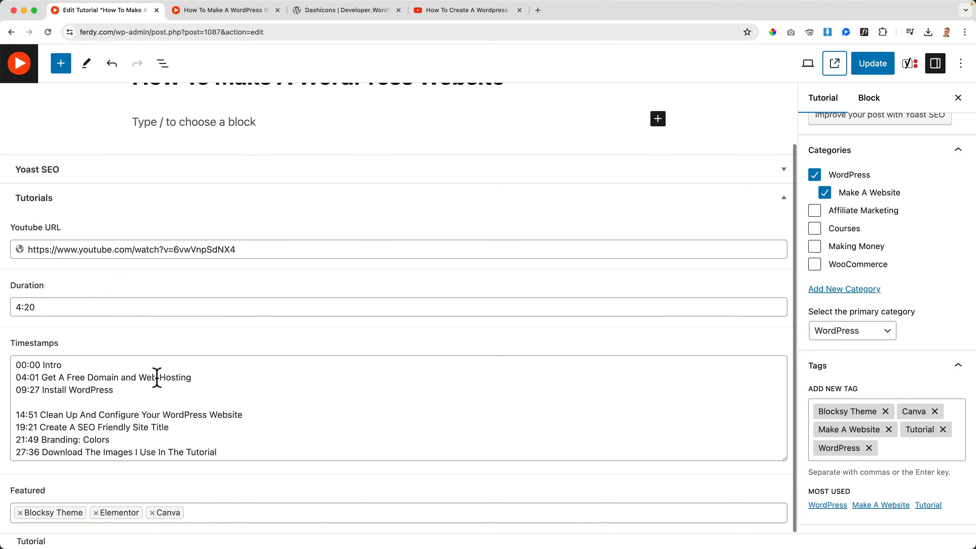
{"action": "scroll", "coordinate": [149, 375], "scroll_direction": "up", "scroll_amount": 3}
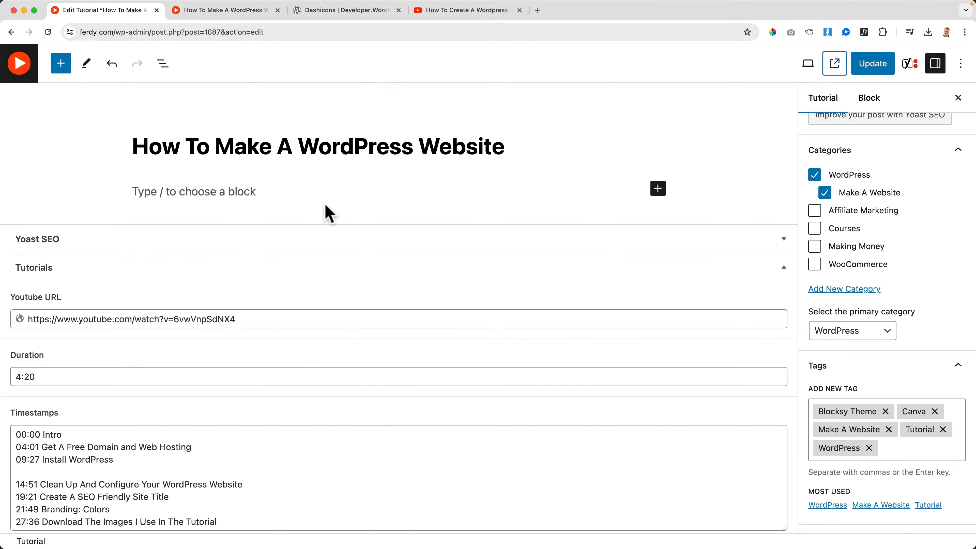
Leave the entry, open the Elementor Theme Builder and create a blank Single Post template without a library layout.
{"action": "left_click", "coordinate": [22, 71]}
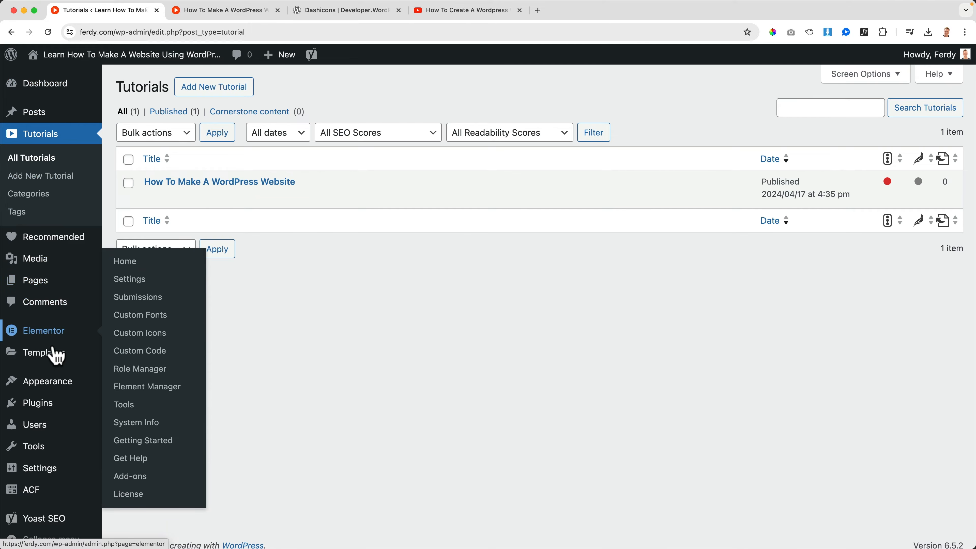
{"action": "mouse_move", "coordinate": [45, 354]}
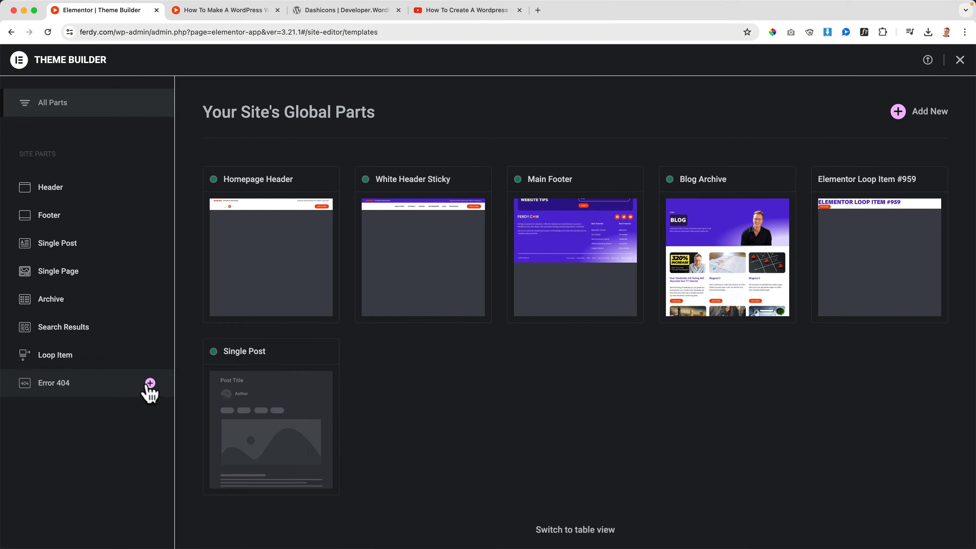
{"action": "left_click", "coordinate": [66, 247]}
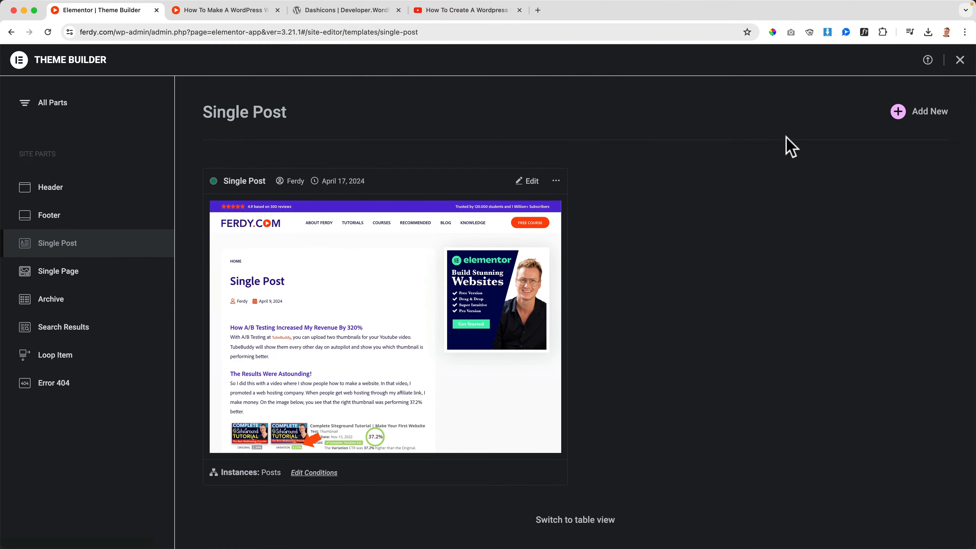
{"action": "left_click", "coordinate": [917, 115]}
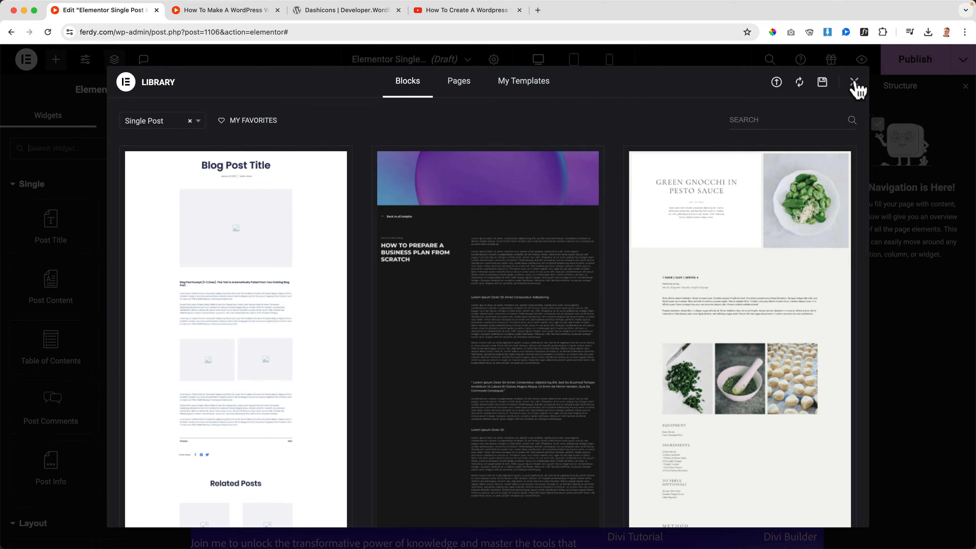
{"action": "left_click", "coordinate": [854, 82]}
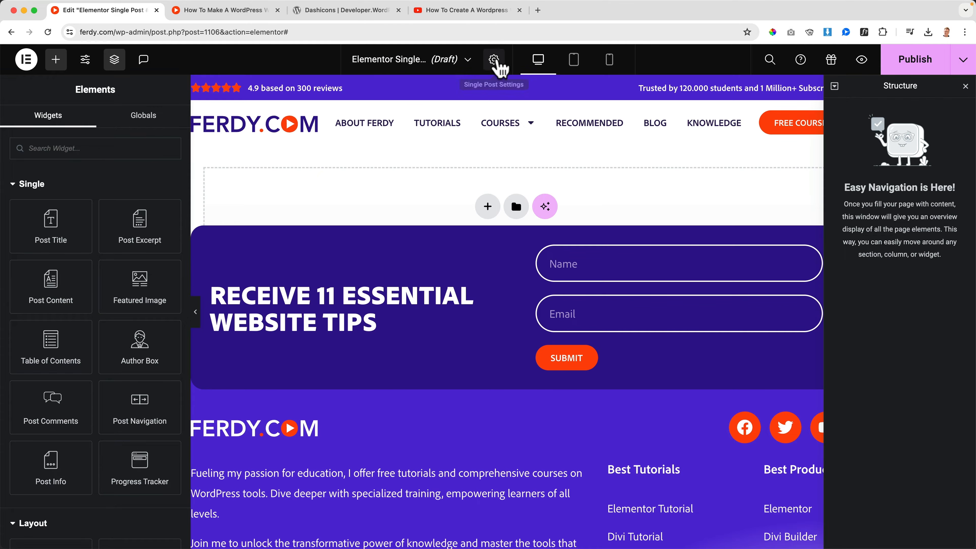
Set the template's title to "Single Tutorial" in the Single Post settings.
{"action": "left_click", "coordinate": [494, 60]}
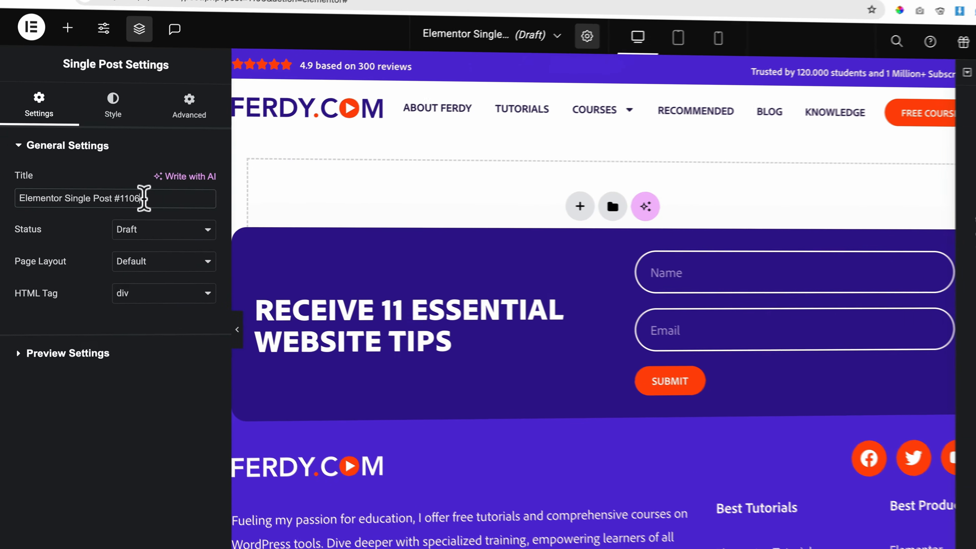
{"action": "left_click_drag", "start_coordinate": [119, 198], "coordinate": [8, 198]}
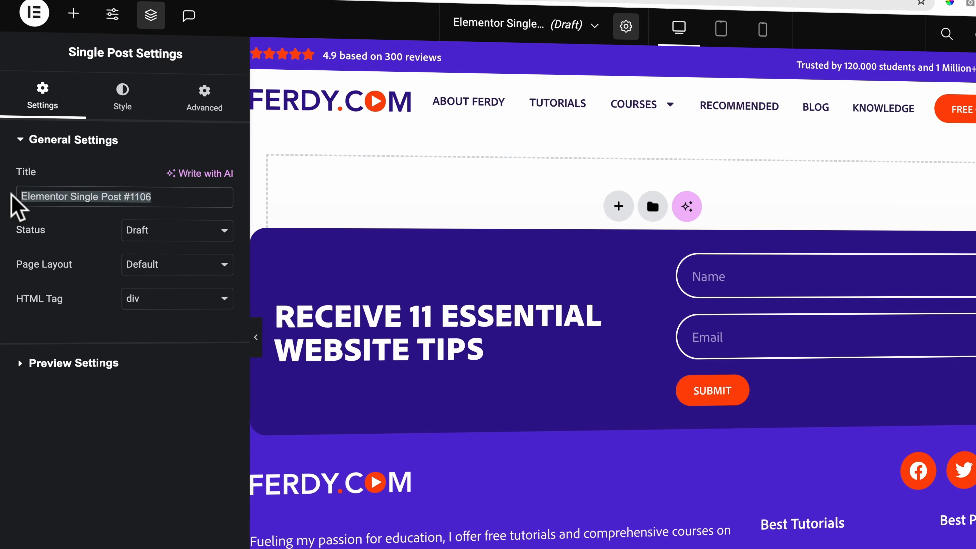
{"action": "type", "text": "Single Tuto"}
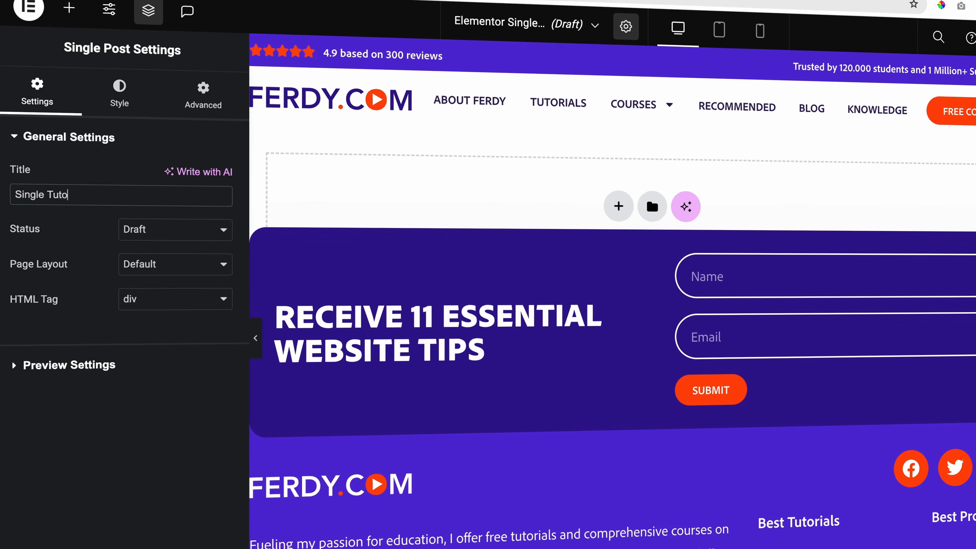
{"action": "type", "text": "rial"}
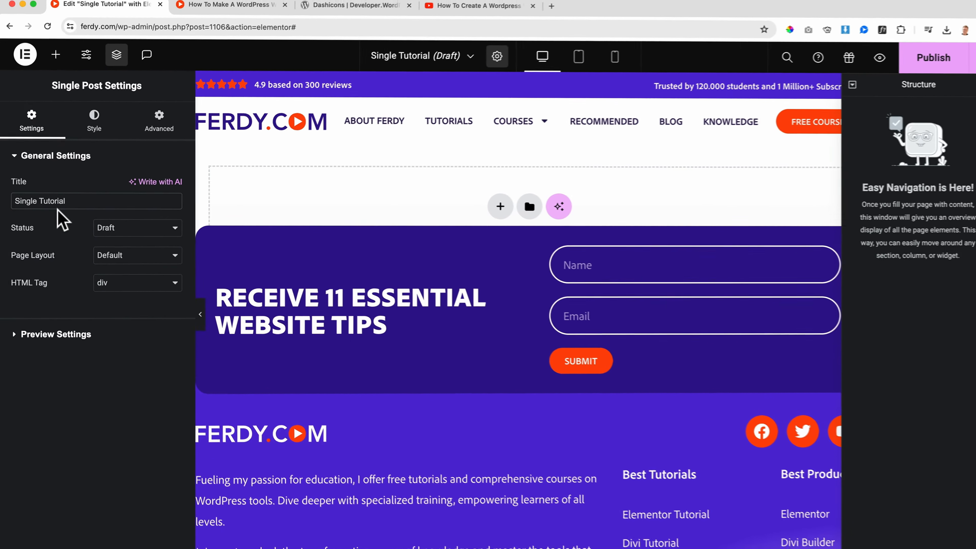
Publish the template with the display condition Include, Tutorials, All.
{"action": "left_click", "coordinate": [932, 58]}
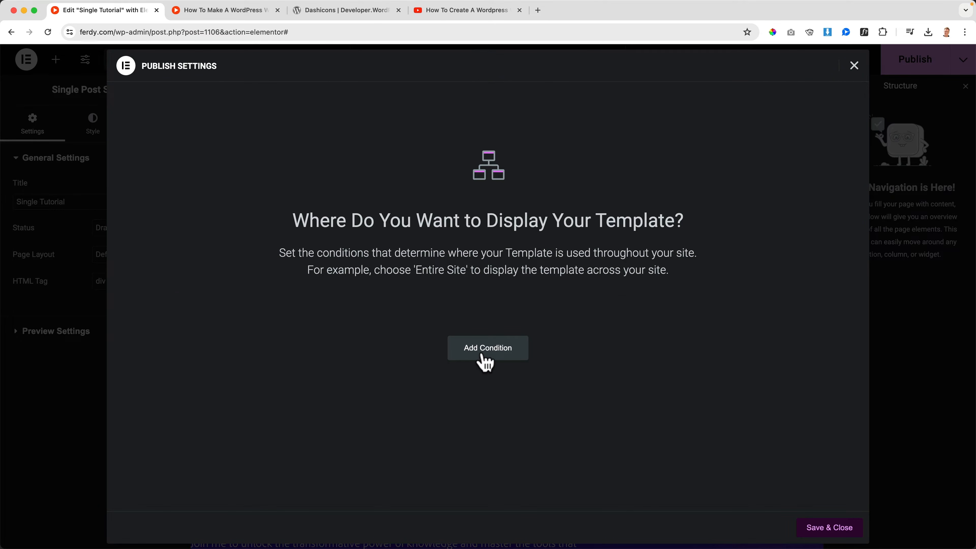
{"action": "left_click", "coordinate": [483, 362]}
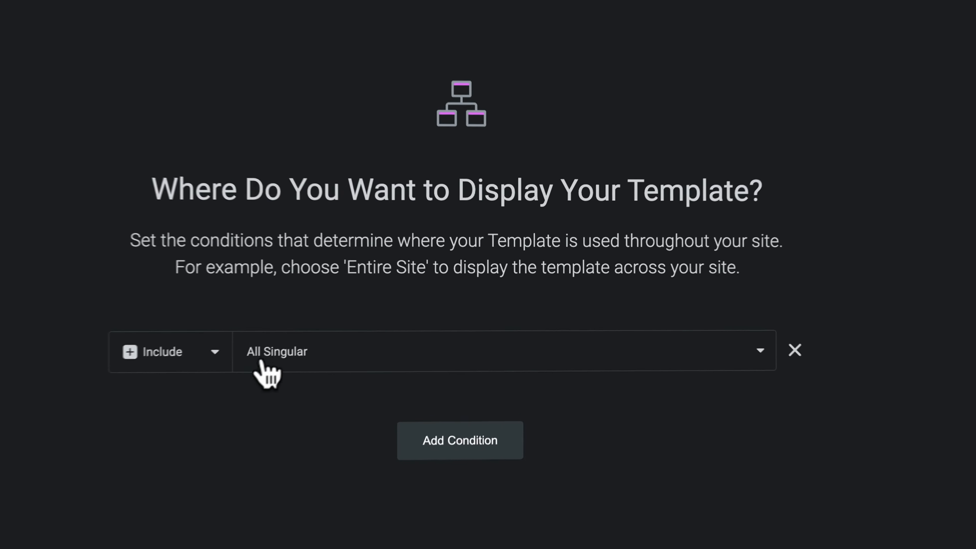
{"action": "left_click", "coordinate": [301, 356]}
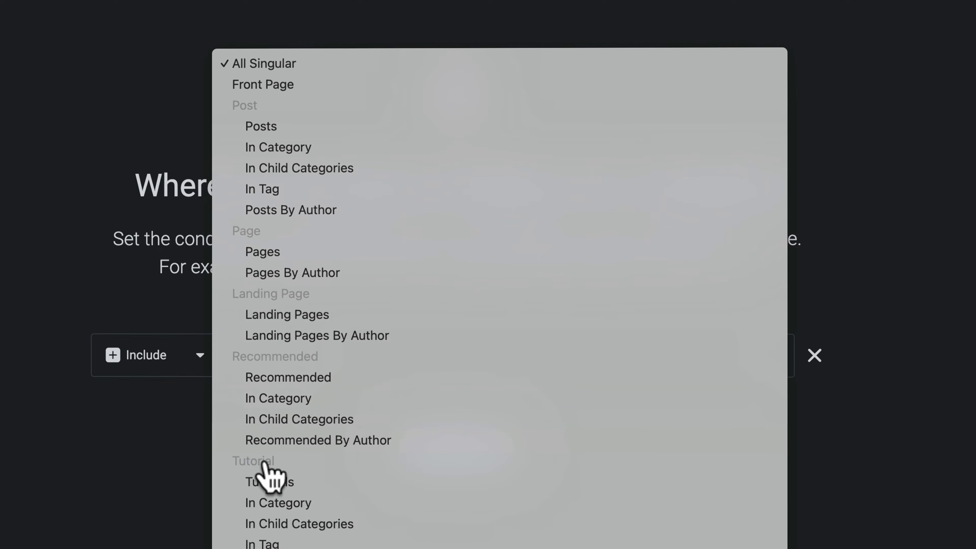
{"action": "left_click", "coordinate": [280, 486]}
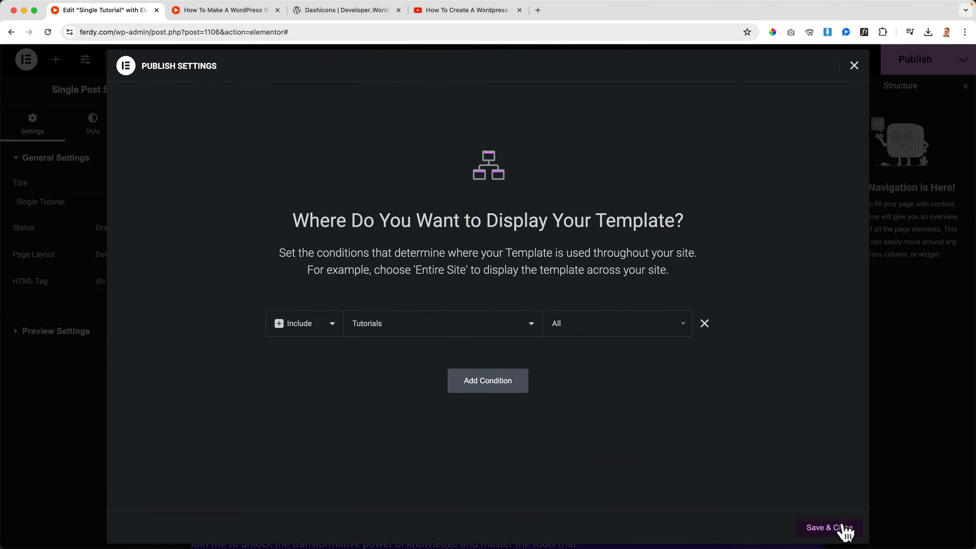
{"action": "left_click", "coordinate": [838, 531]}
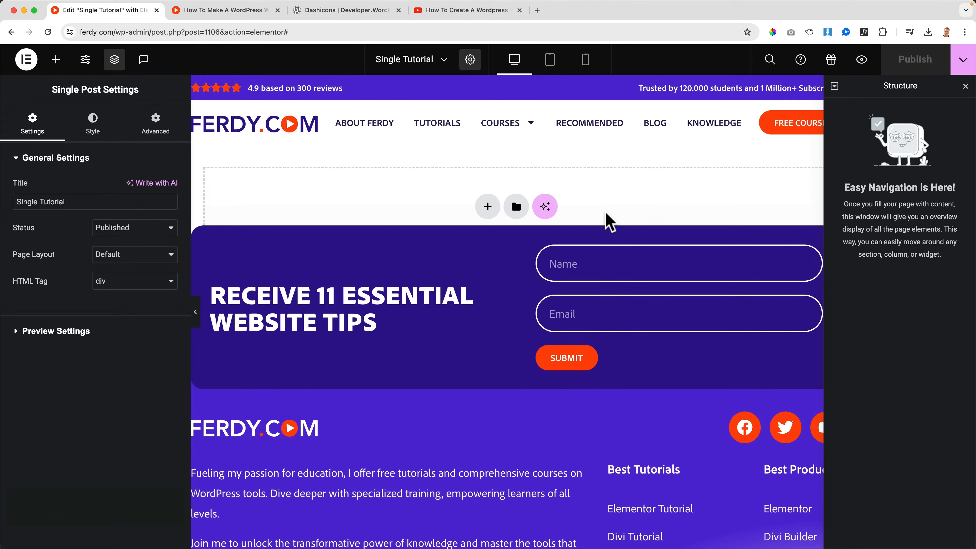
Add two flexbox containers with a single downward column, one below the other, to the empty template.
{"action": "scroll", "coordinate": [610, 222], "scroll_direction": "right", "scroll_amount": 2}
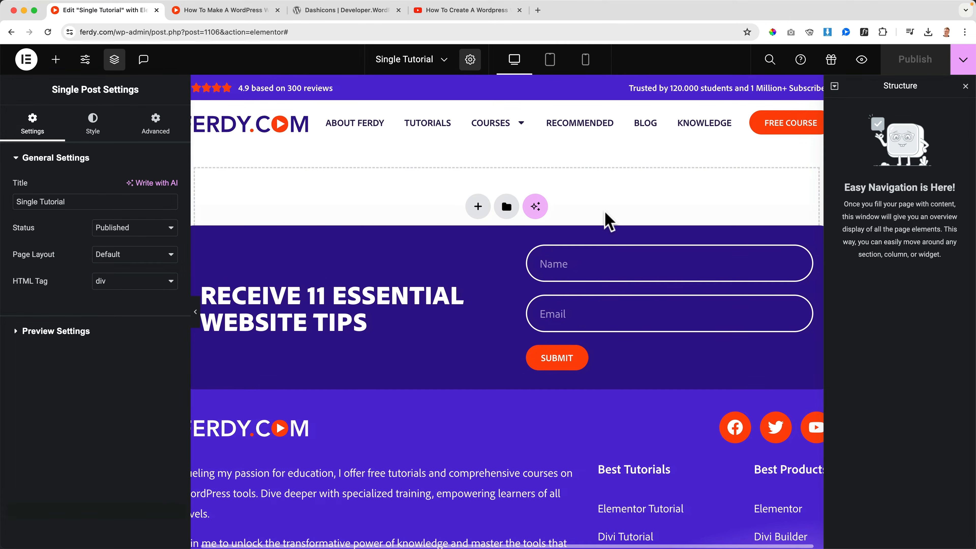
{"action": "left_click", "coordinate": [479, 209]}
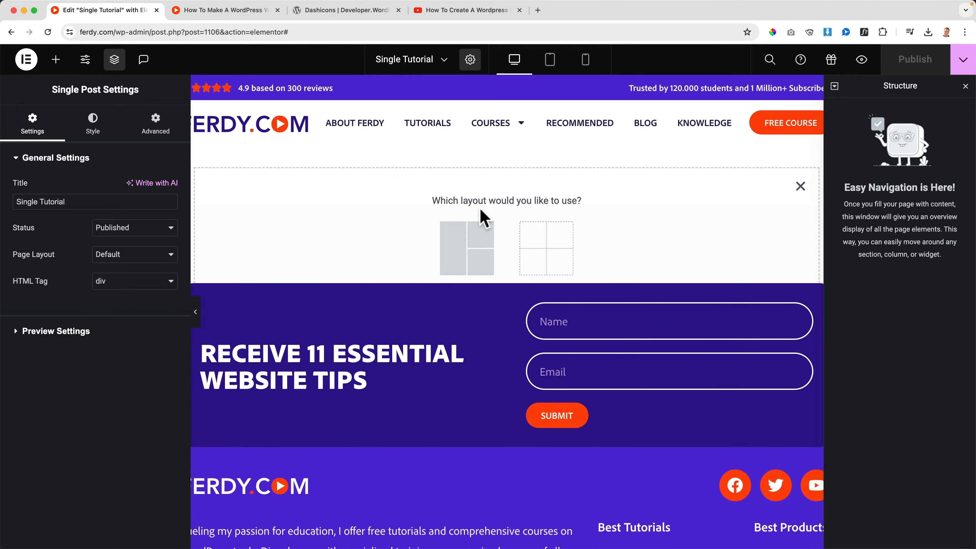
{"action": "left_click", "coordinate": [464, 243]}
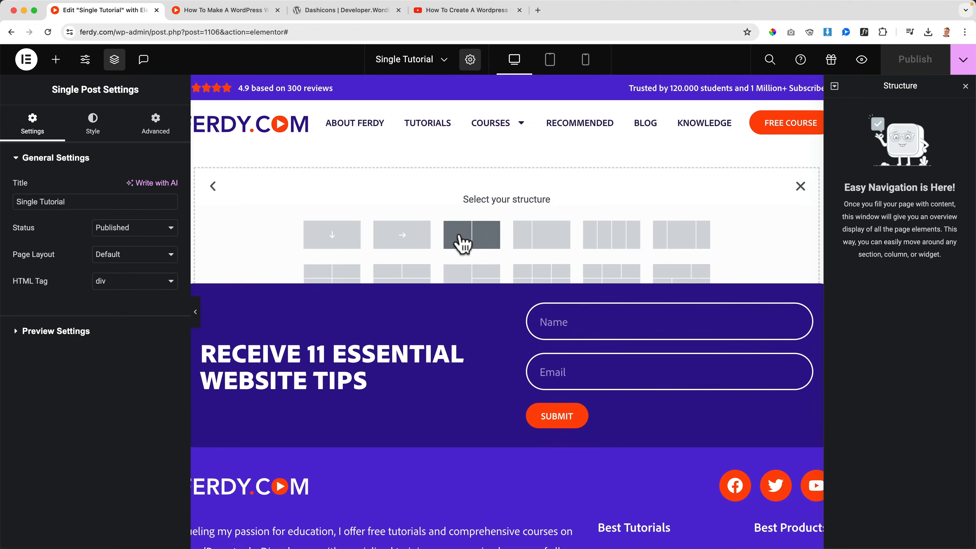
{"action": "left_click", "coordinate": [333, 242]}
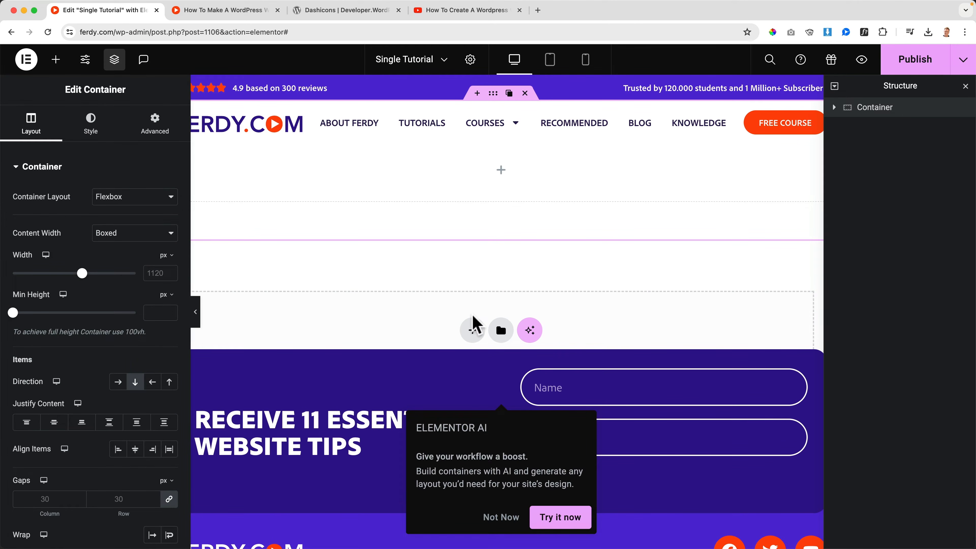
{"action": "left_click", "coordinate": [472, 330]}
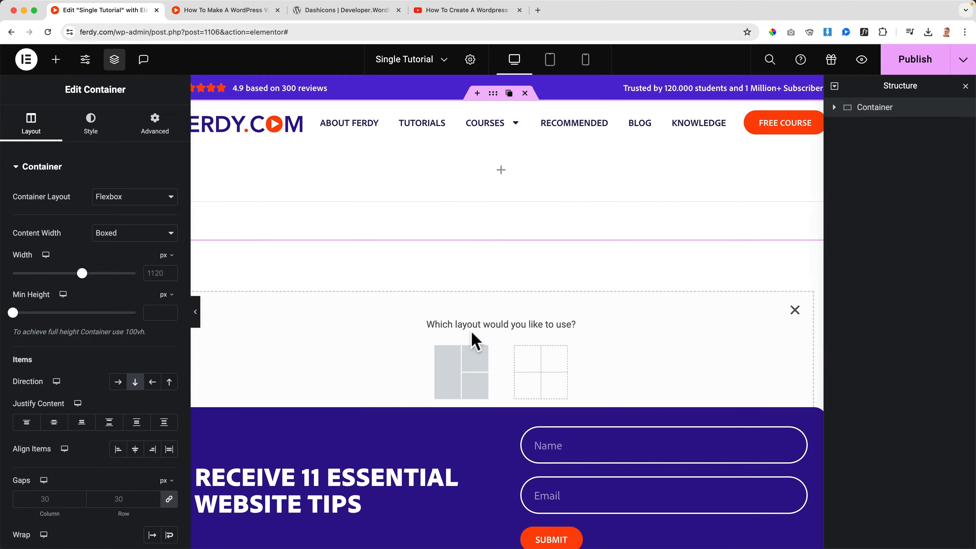
{"action": "left_click", "coordinate": [460, 369]}
{"action": "left_click", "coordinate": [329, 363]}
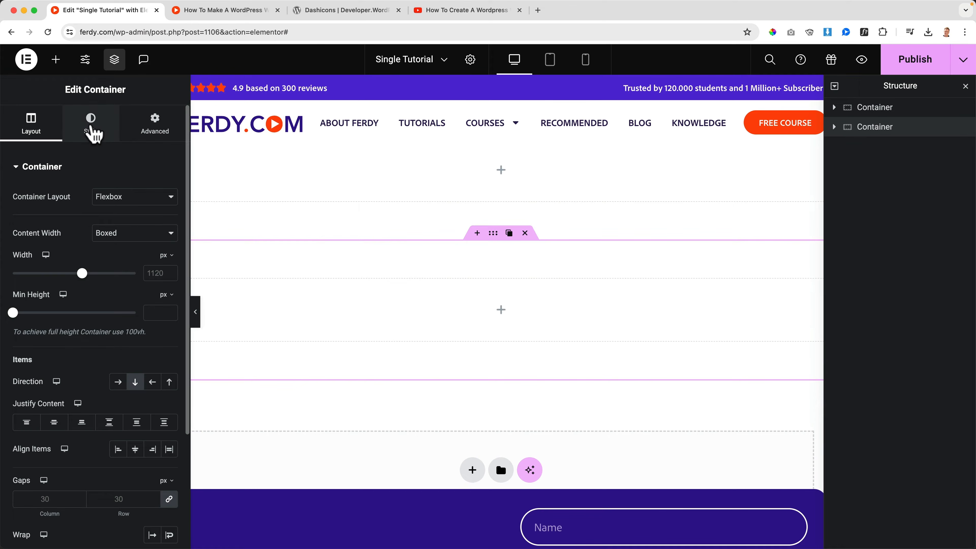
Set the second container's minimum height to 400 px and rename it TEMP in the structure.
{"action": "left_click", "coordinate": [92, 127]}
{"action": "left_click", "coordinate": [46, 128]}
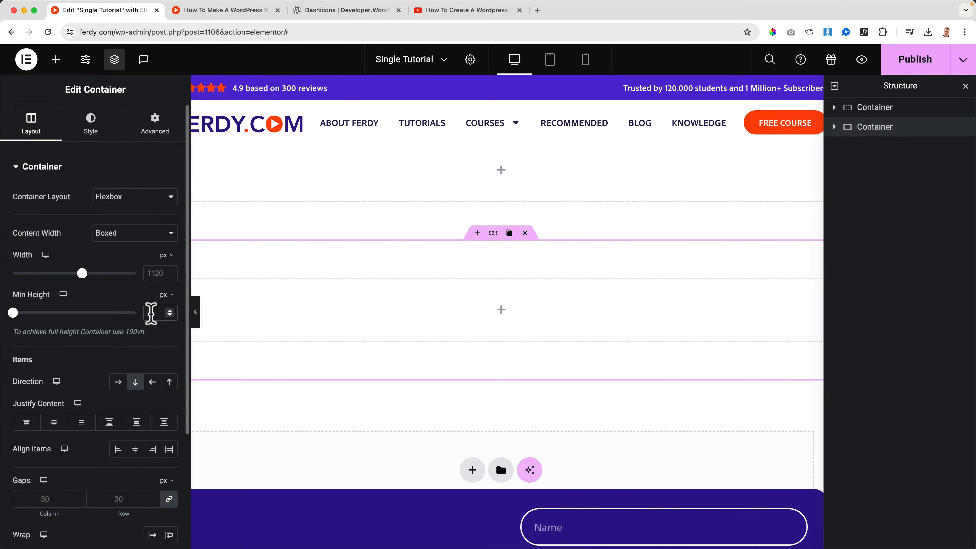
{"action": "type", "text": "400"}
{"action": "scroll", "coordinate": [523, 488], "scroll_direction": "down", "scroll_amount": 9}
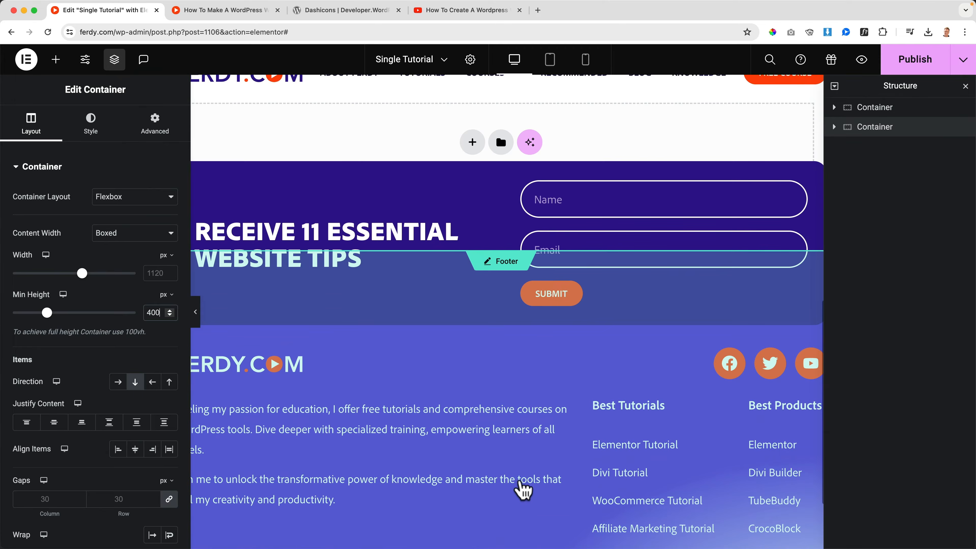
{"action": "scroll", "coordinate": [463, 265], "scroll_direction": "up", "scroll_amount": 3}
{"action": "scroll", "coordinate": [464, 267], "scroll_direction": "up", "scroll_amount": 5}
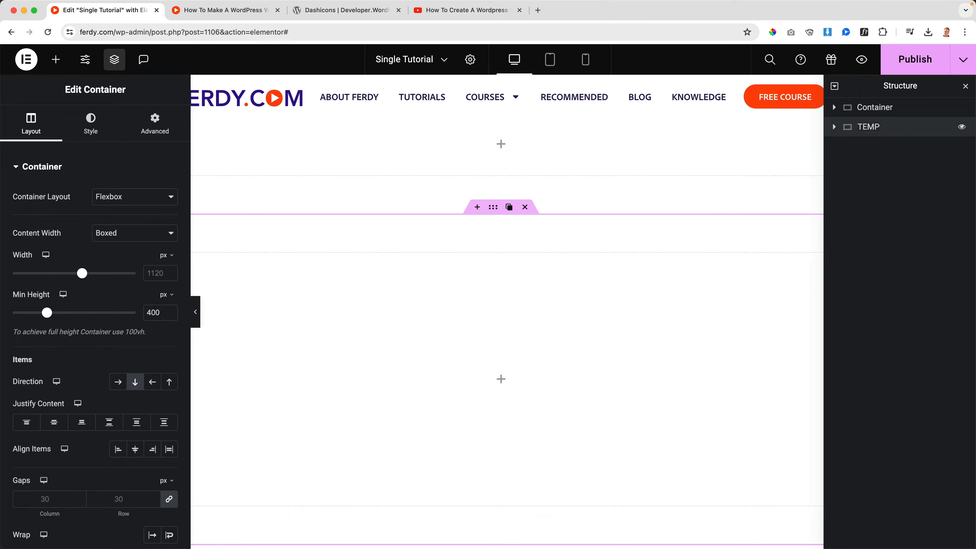
{"action": "scroll", "coordinate": [513, 264], "scroll_direction": "up", "scroll_amount": 1}
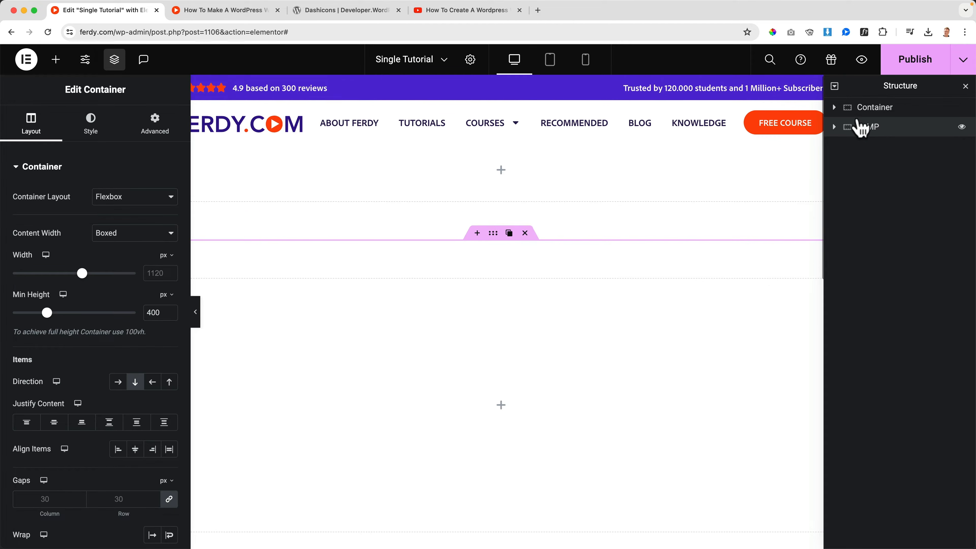
Rename the upper container Video in the structure and place a Video widget inside it.
{"action": "double_click", "coordinate": [875, 113]}
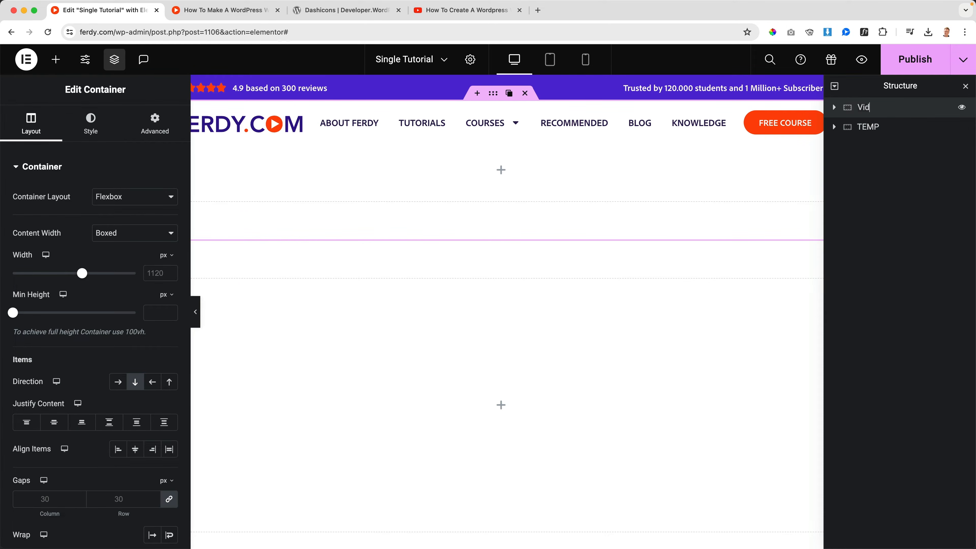
{"action": "left_click", "coordinate": [501, 171]}
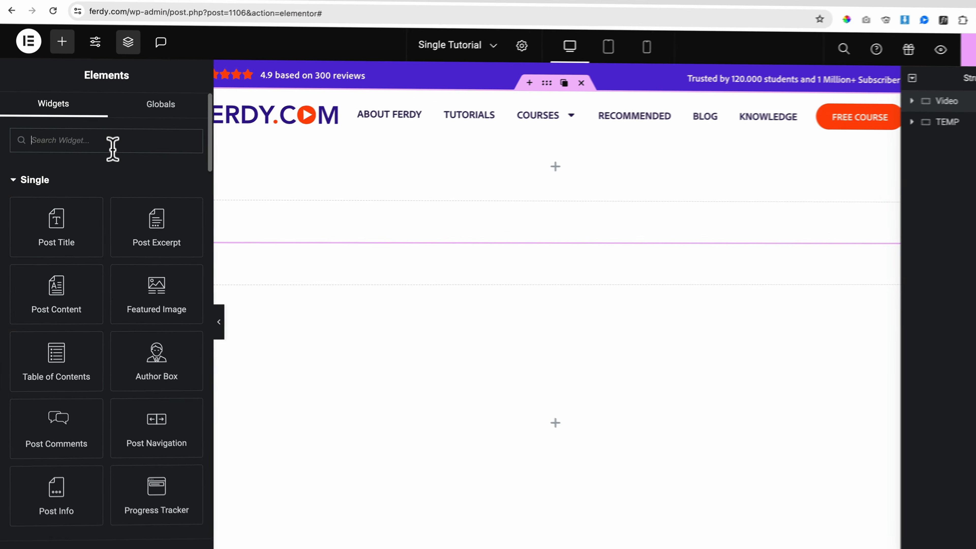
{"action": "left_click", "coordinate": [99, 148]}
{"action": "type", "text": "video"}
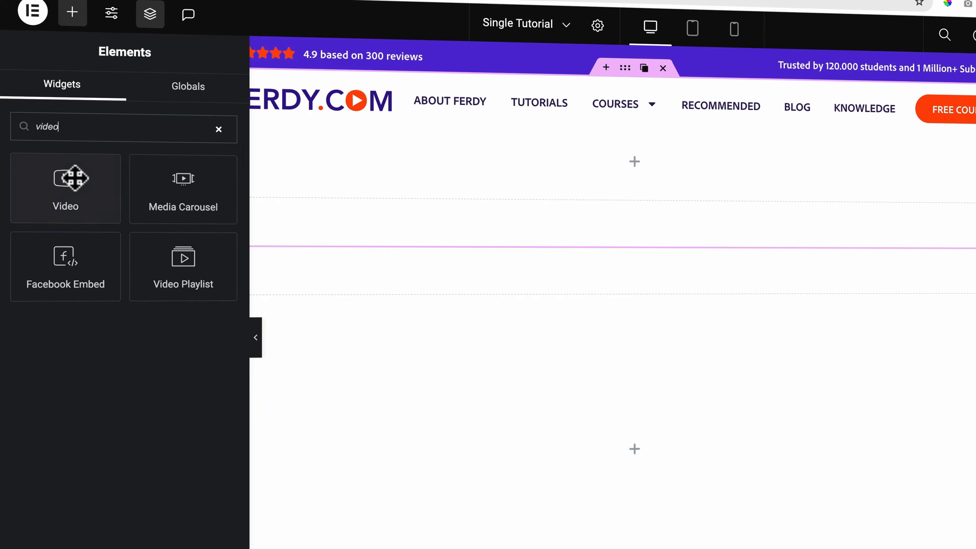
{"action": "left_click_drag", "start_coordinate": [66, 178], "coordinate": [427, 170]}
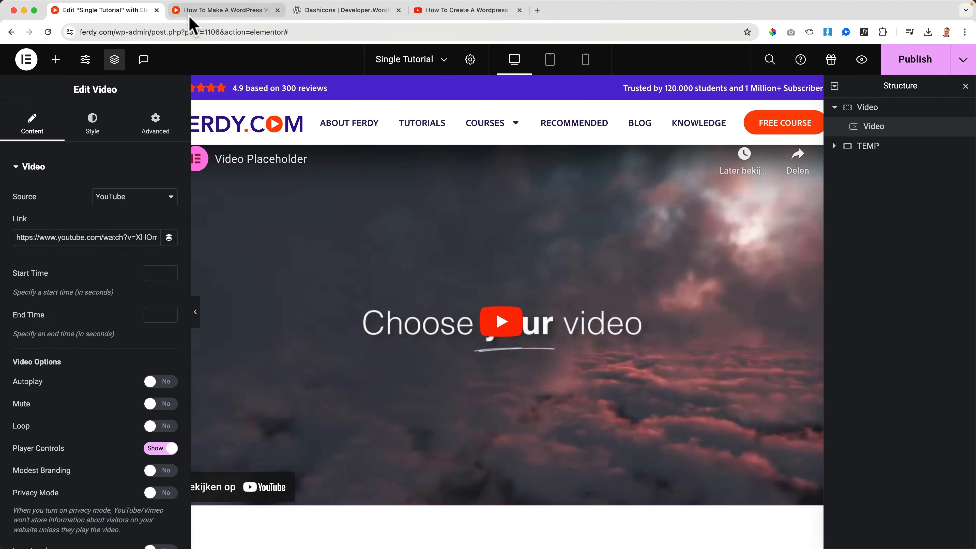
Open the "How To Make A WordPress Website" tutorial for editing, check its Youtube URL field, and return to the Single Tutorial template.
{"action": "left_click", "coordinate": [190, 13]}
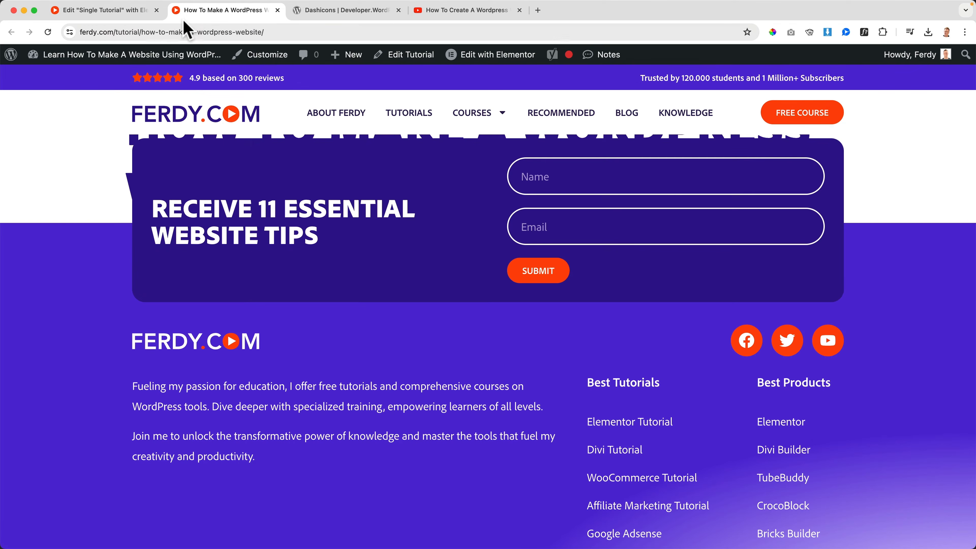
{"action": "left_click", "coordinate": [99, 54]}
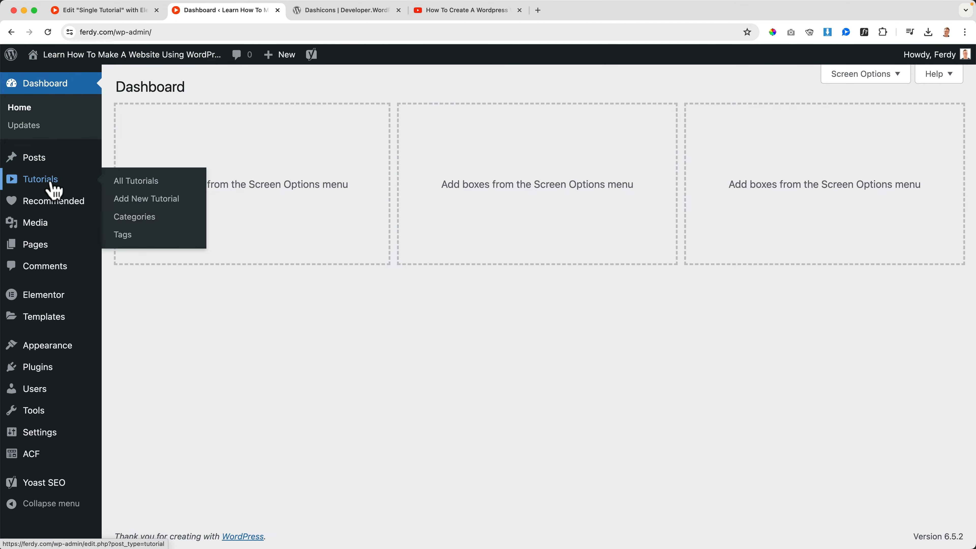
{"action": "left_click", "coordinate": [54, 180]}
{"action": "left_click", "coordinate": [193, 184]}
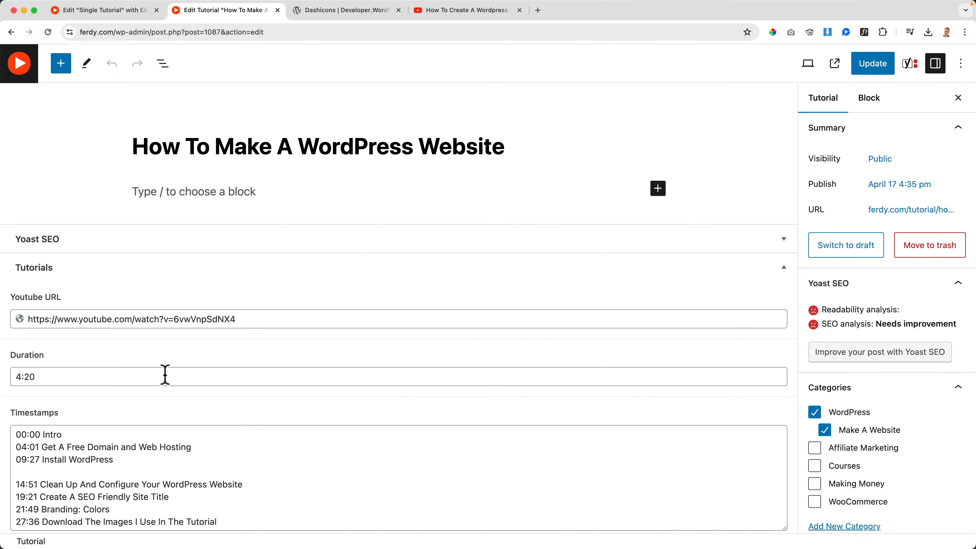
{"action": "left_click", "coordinate": [134, 23]}
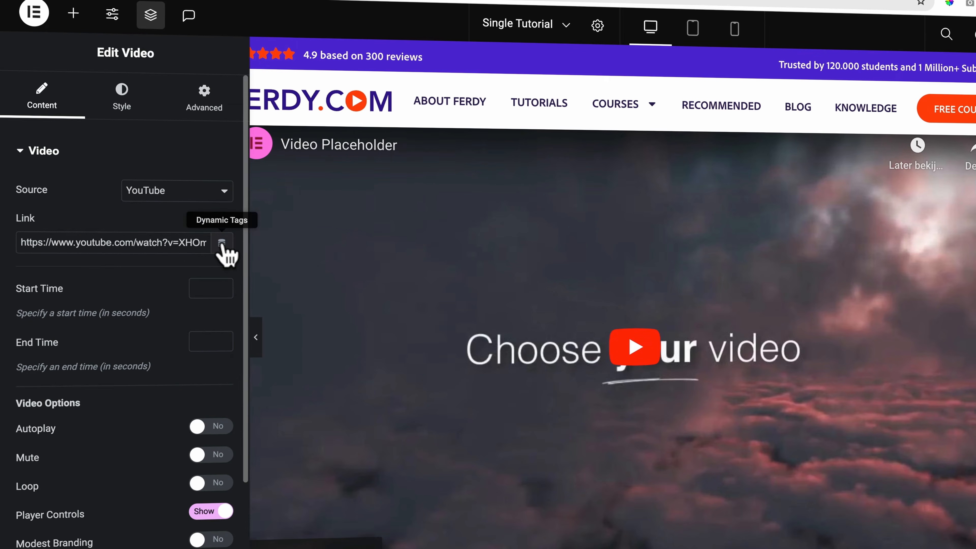
Link the Video widget dynamically to the ACF URL Field with the key Youtube URL, and publish the template.
{"action": "left_click", "coordinate": [222, 245]}
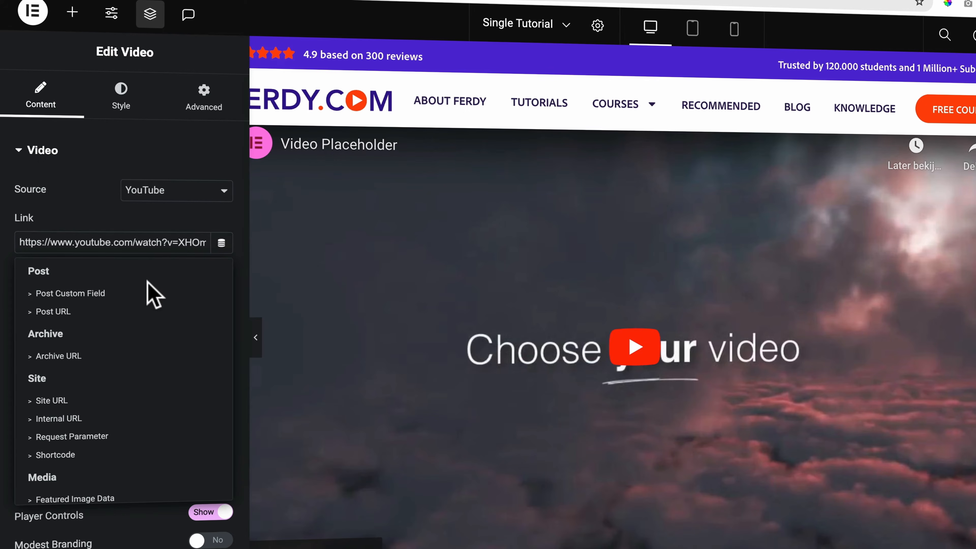
{"action": "scroll", "coordinate": [103, 314], "scroll_direction": "down", "scroll_amount": 6}
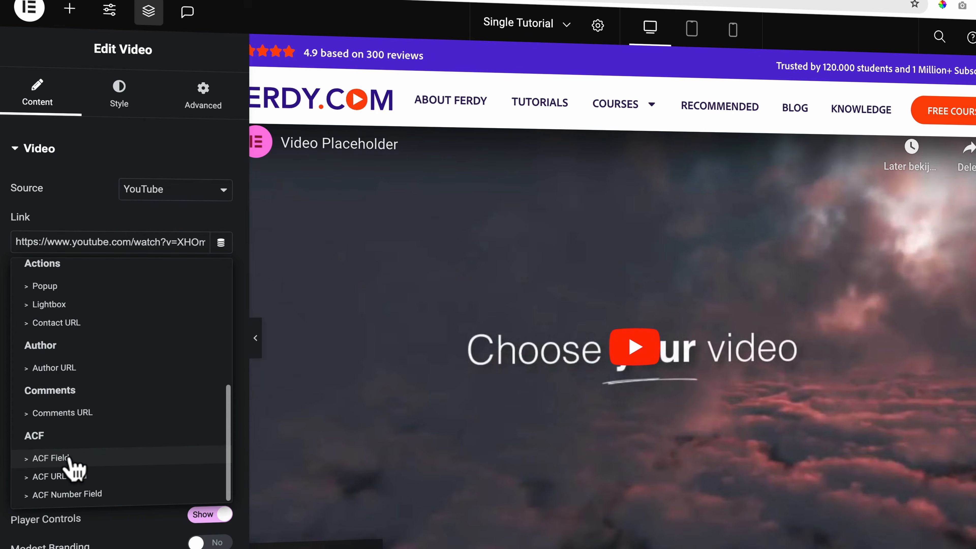
{"action": "left_click", "coordinate": [69, 479]}
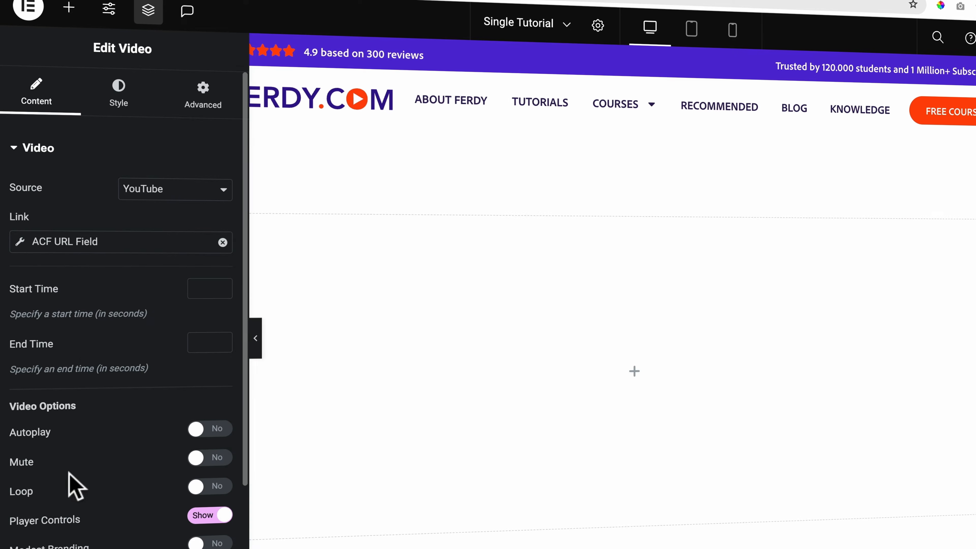
{"action": "left_click", "coordinate": [72, 241]}
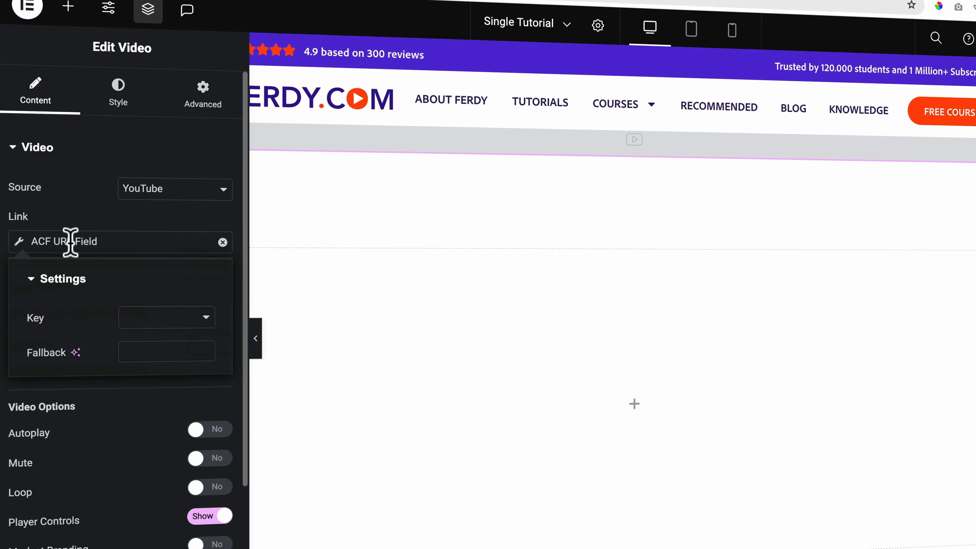
{"action": "left_click", "coordinate": [155, 322]}
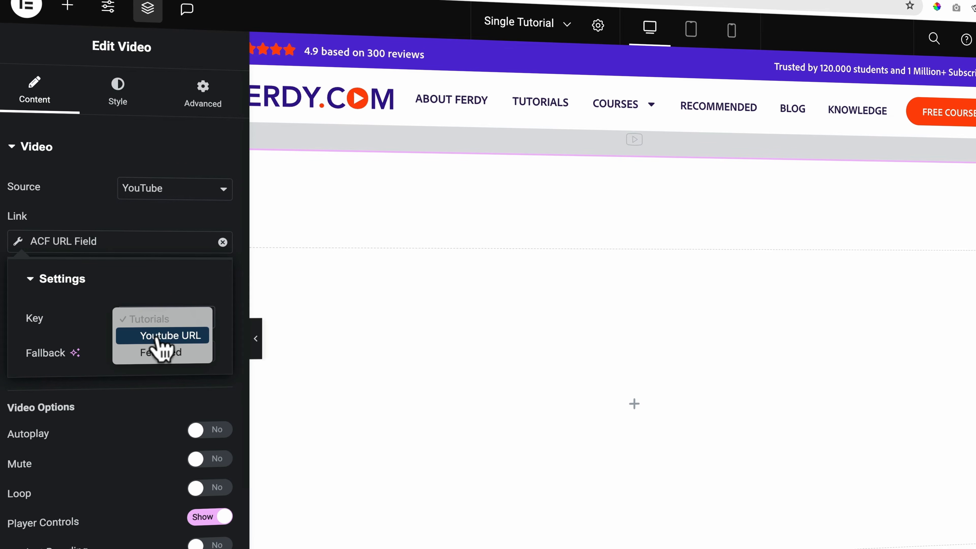
{"action": "left_click", "coordinate": [158, 336]}
{"action": "left_click", "coordinate": [648, 145]}
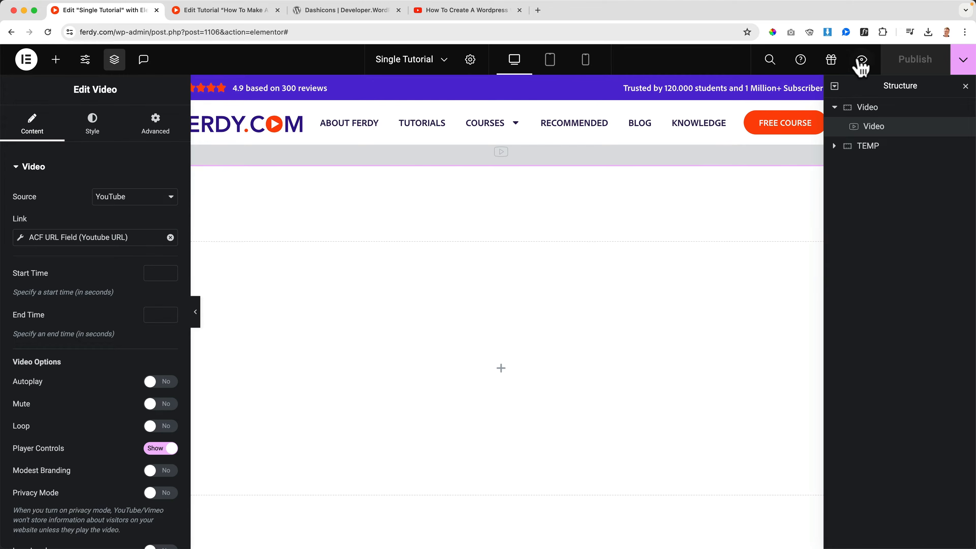
Preview the template, open the "How To Make A WordPress Website" tutorial from the WordPress admin, and view its live page.
{"action": "left_click", "coordinate": [862, 60]}
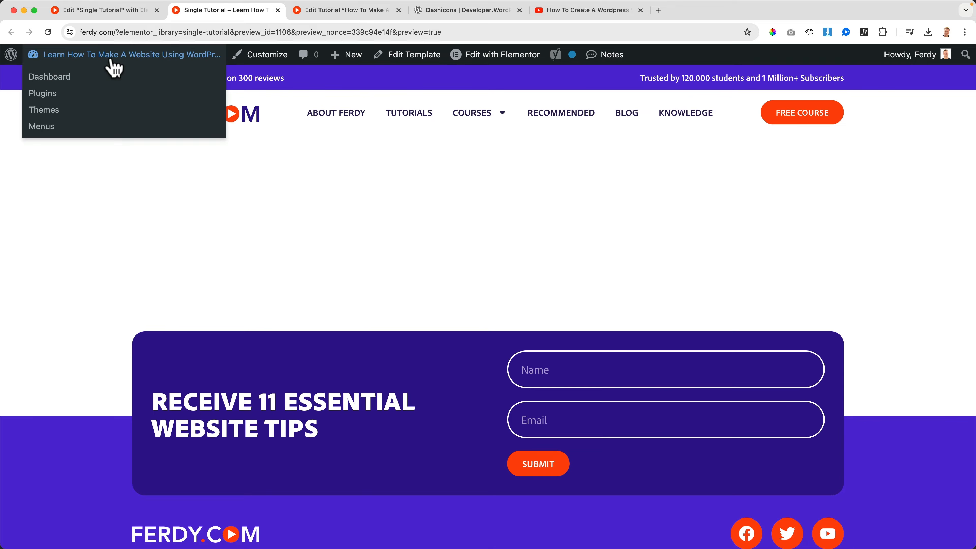
{"action": "left_click", "coordinate": [111, 57]}
{"action": "mouse_move", "coordinate": [52, 209]}
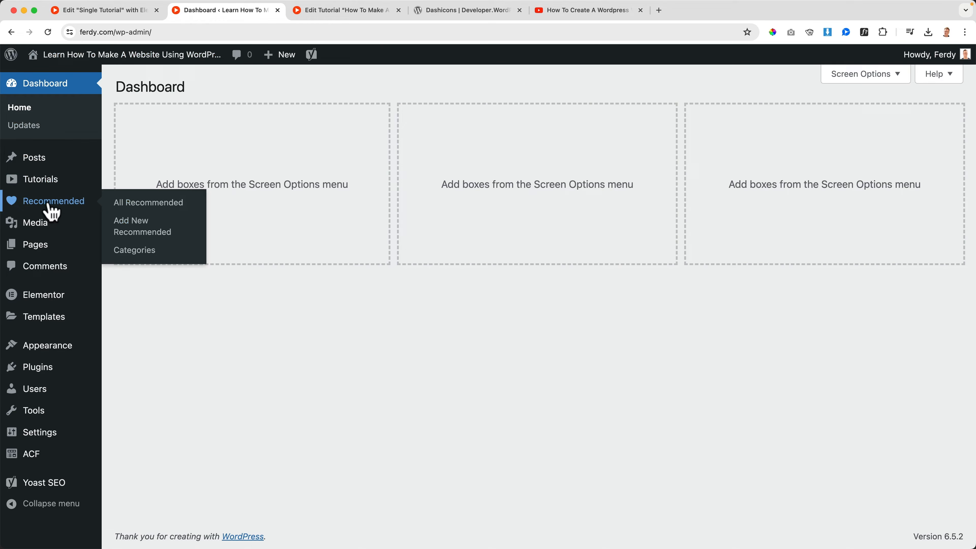
{"action": "left_click", "coordinate": [120, 204]}
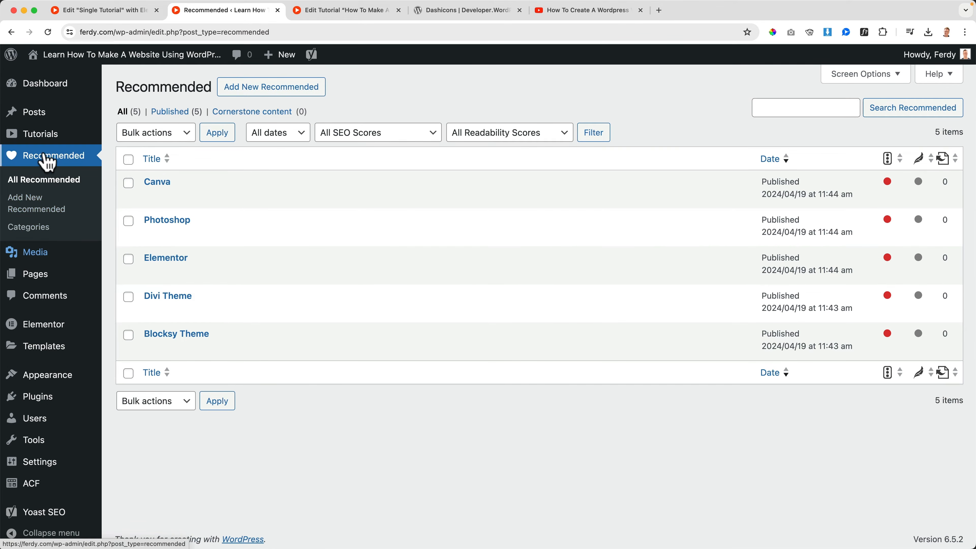
{"action": "left_click", "coordinate": [42, 135]}
{"action": "left_click", "coordinate": [202, 182]}
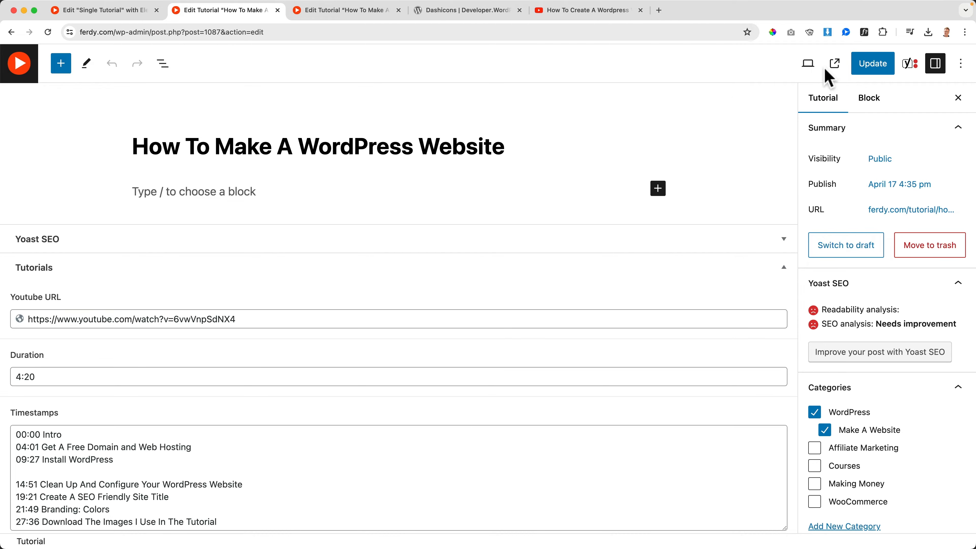
{"action": "left_click", "coordinate": [834, 64]}
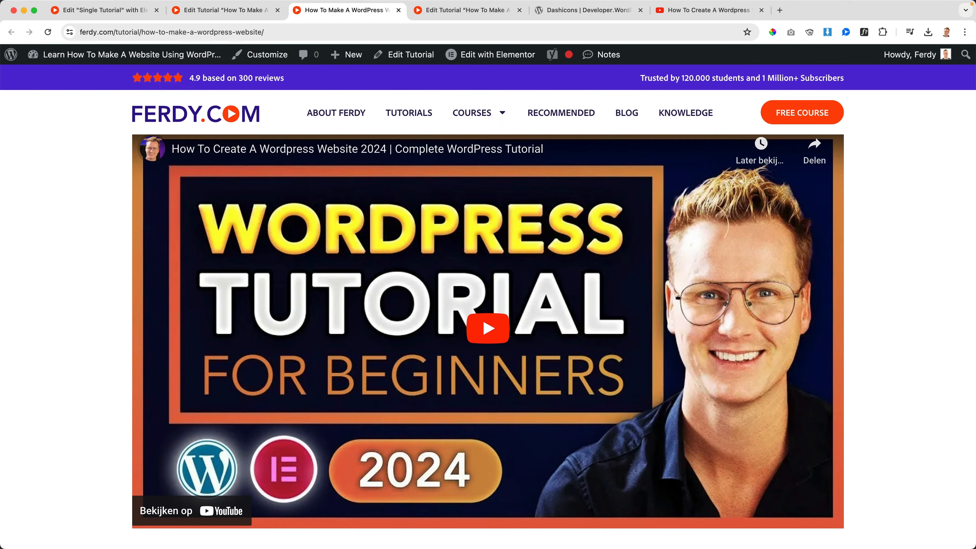
Move the tutorial editor tab to the front and close the duplicate tutorial editor, Dashicons and YouTube tabs.
{"action": "left_click_drag", "start_coordinate": [210, 16], "coordinate": [131, 16]}
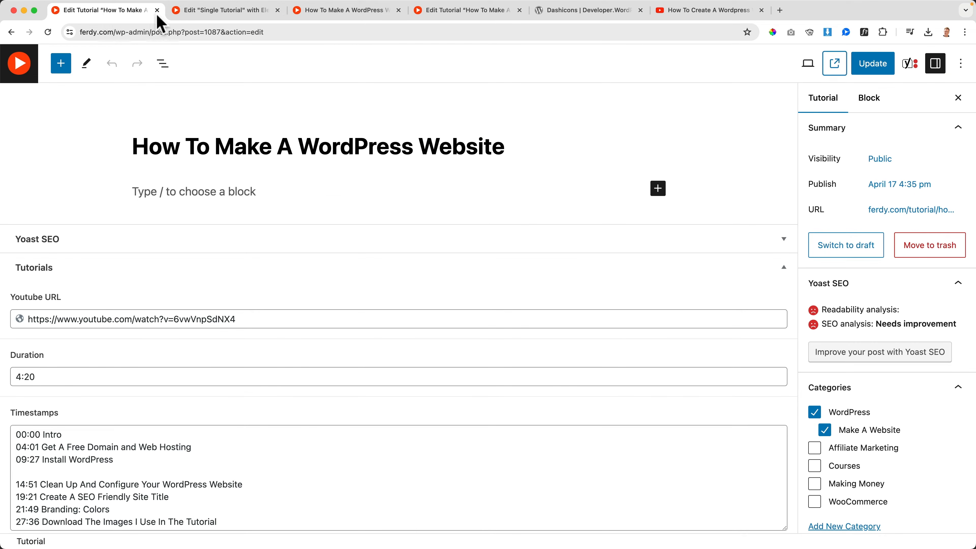
{"action": "left_click", "coordinate": [519, 11]}
{"action": "left_click", "coordinate": [527, 10]}
{"action": "left_click", "coordinate": [526, 11]}
Return to the Single Tutorial template and search the widgets for "bread".
{"action": "left_click", "coordinate": [242, 12]}
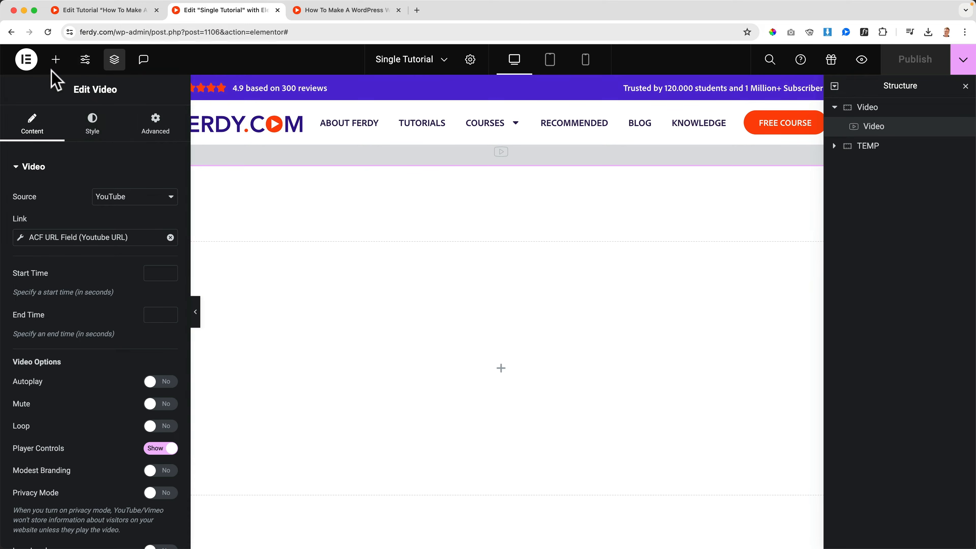
{"action": "left_click", "coordinate": [56, 59]}
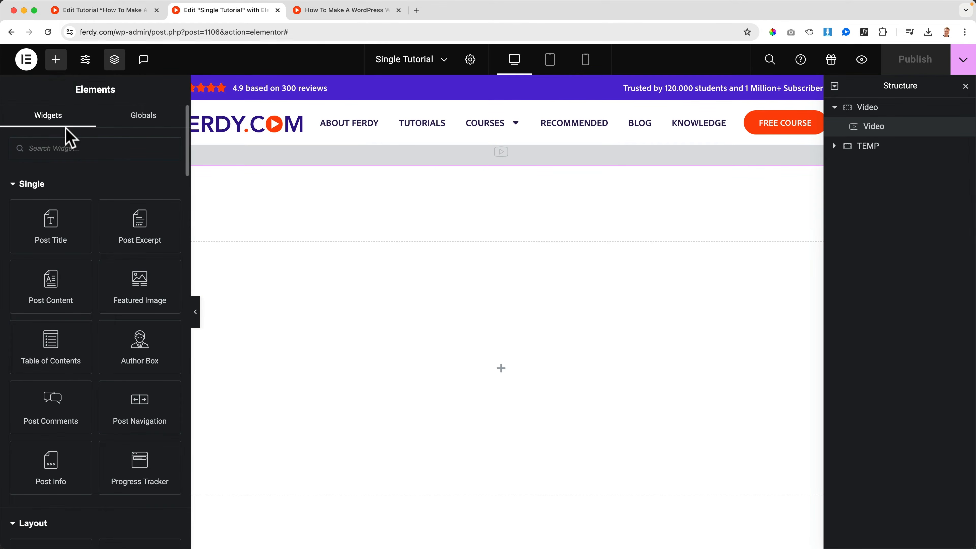
{"action": "type", "text": "bread"}
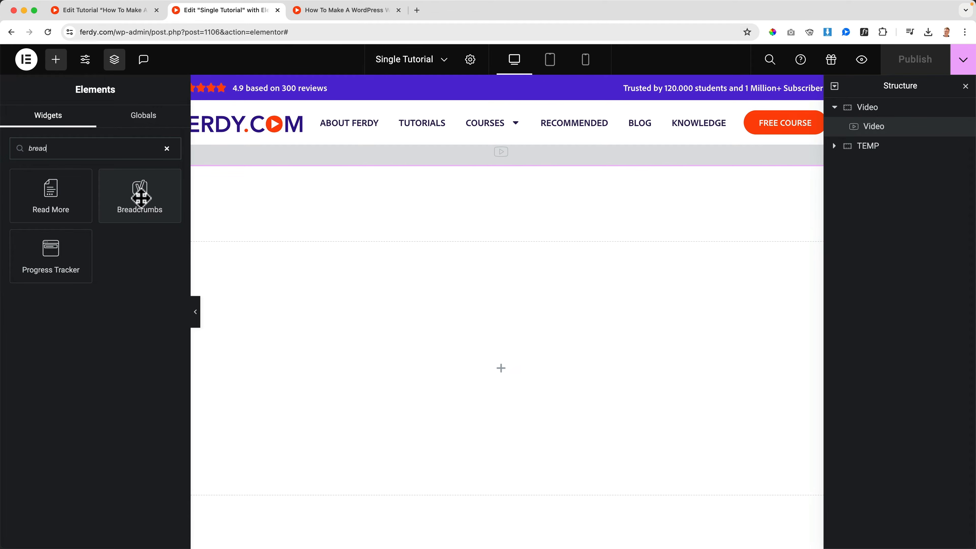
Open the WordPress admin in a separate browser tab and search the installable plugins for "yoast".
{"action": "left_click", "coordinate": [26, 59]}
{"action": "left_click", "coordinate": [62, 186], "text": "super"}
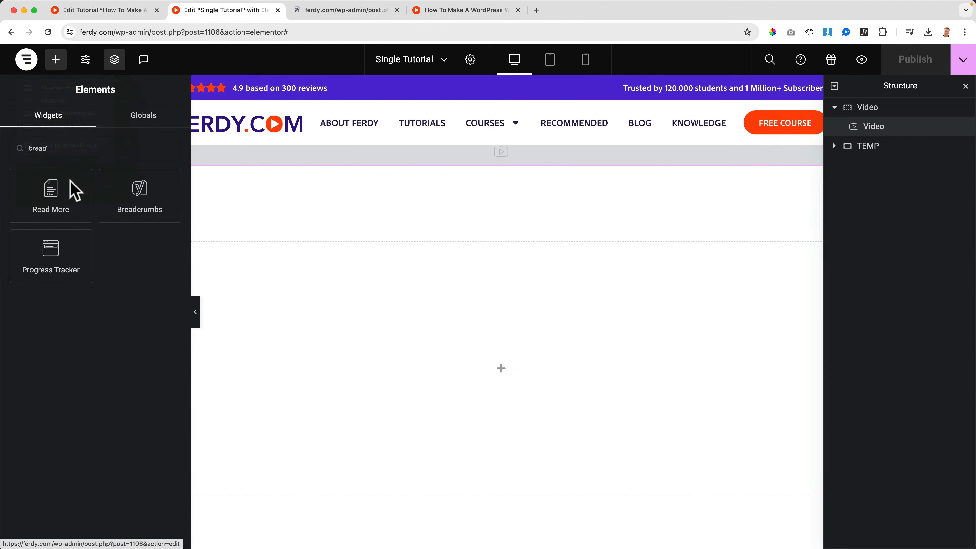
{"action": "left_click", "coordinate": [334, 11]}
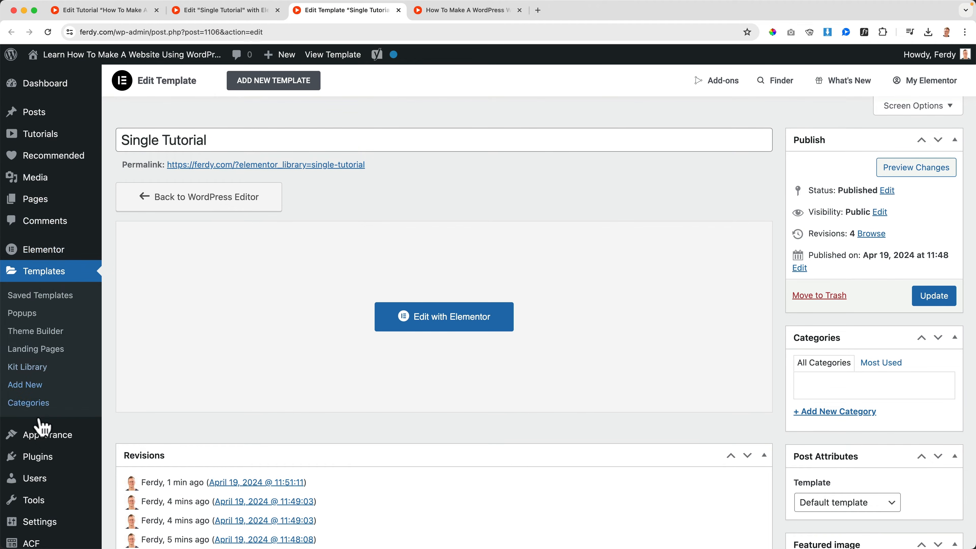
{"action": "mouse_move", "coordinate": [44, 459]}
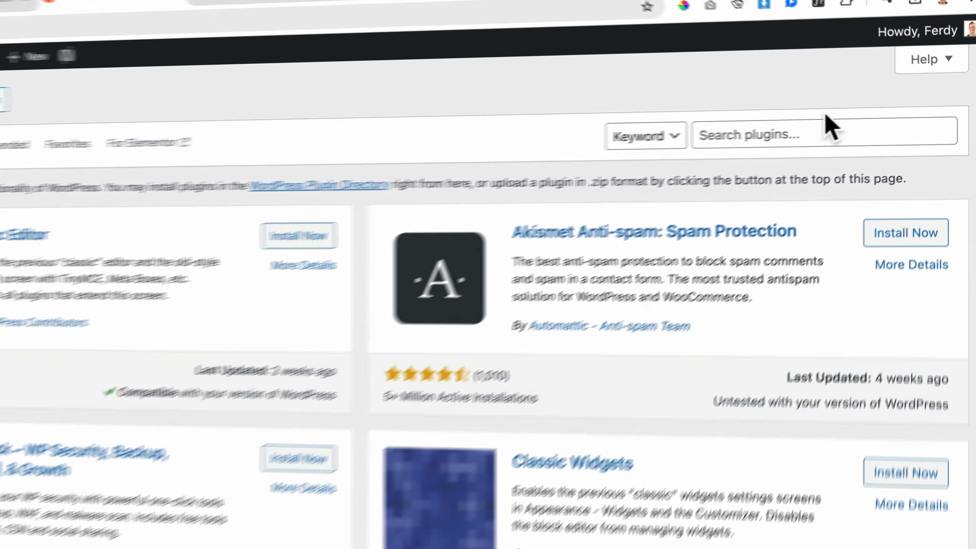
{"action": "left_click", "coordinate": [804, 129]}
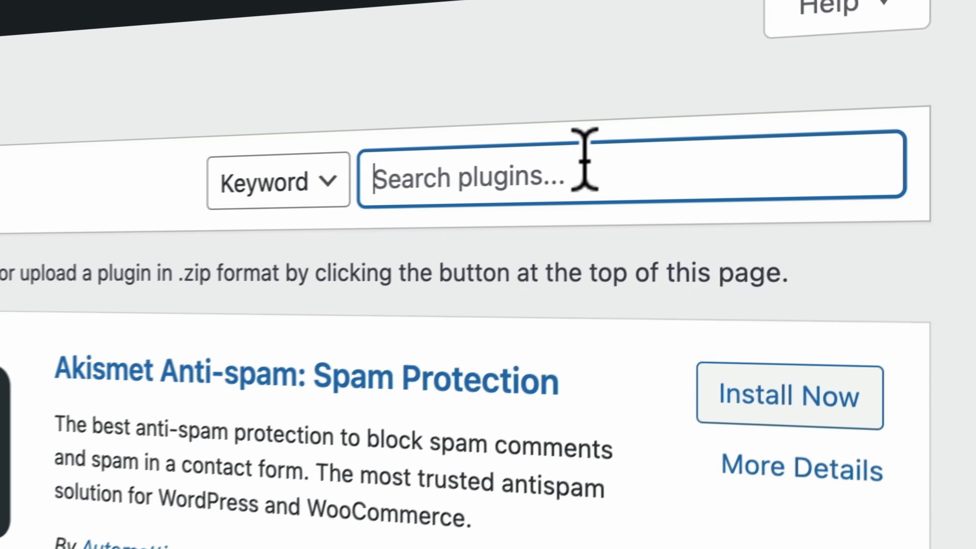
{"action": "type", "text": "yoast"}
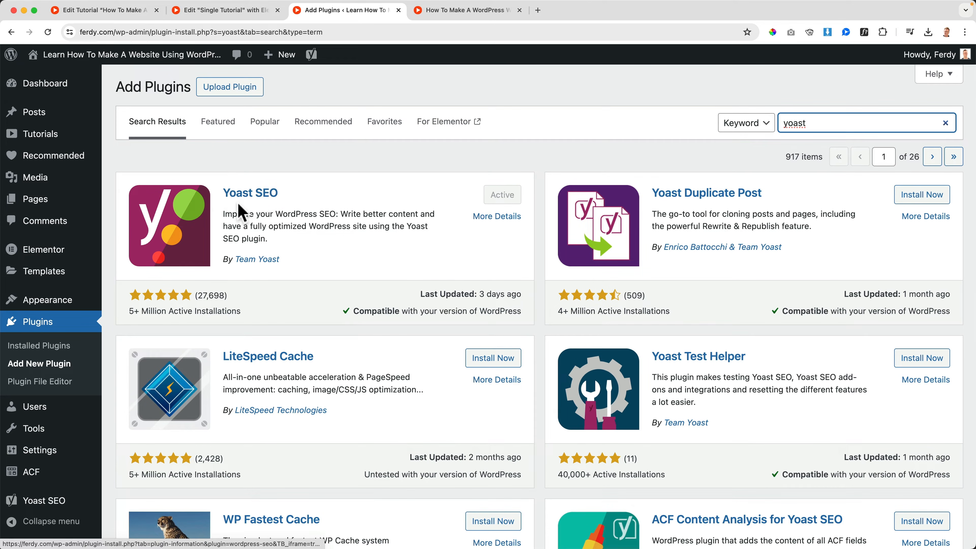
Open the Breadcrumbs page in Yoast SEO's advanced settings, review its appearance and post type options, and close that tab.
{"action": "mouse_move", "coordinate": [45, 502]}
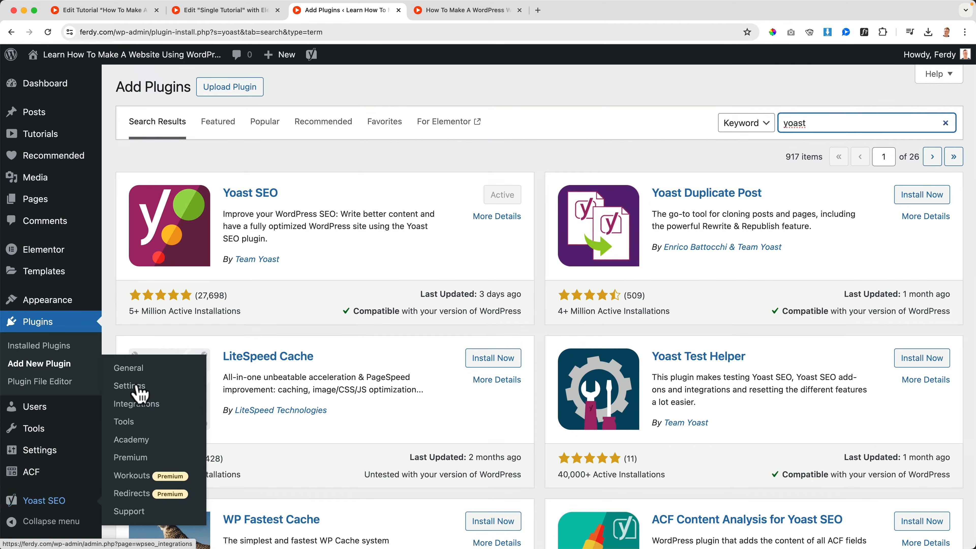
{"action": "left_click", "coordinate": [137, 370]}
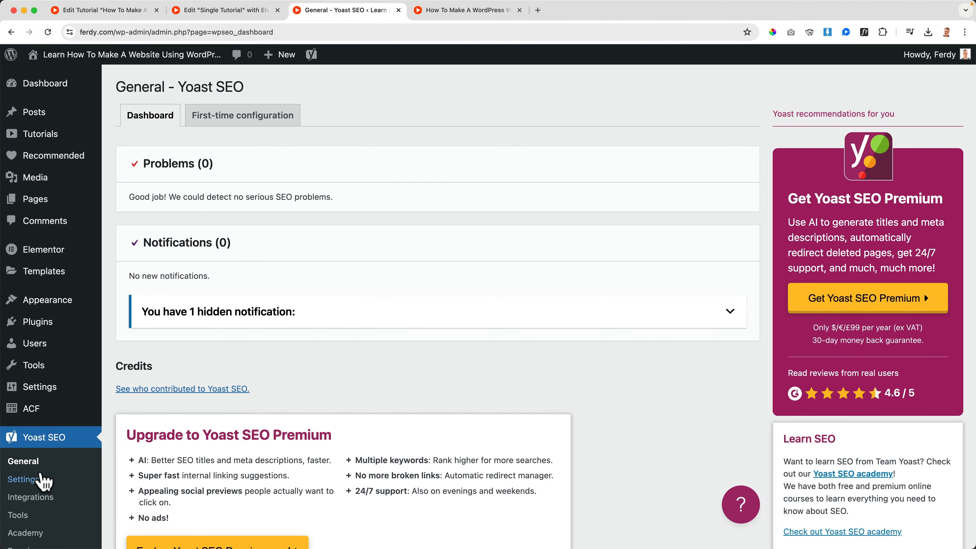
{"action": "left_click", "coordinate": [42, 478]}
{"action": "scroll", "coordinate": [174, 307], "scroll_direction": "down", "scroll_amount": 10}
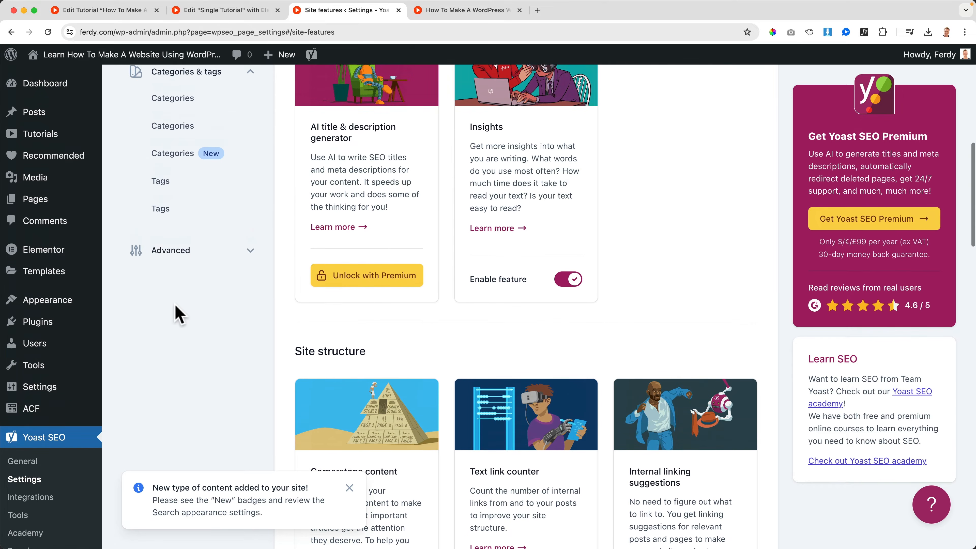
{"action": "left_click", "coordinate": [203, 257]}
{"action": "left_click", "coordinate": [178, 305]}
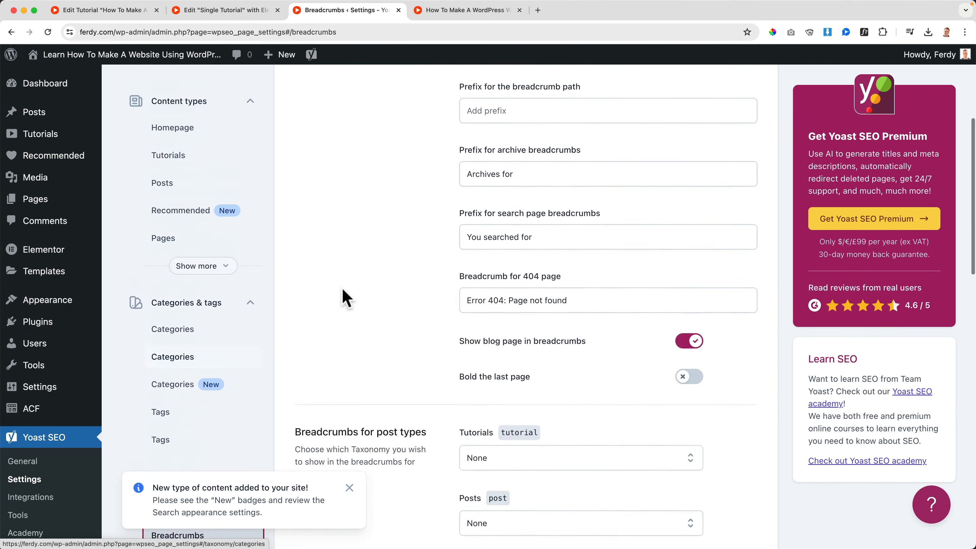
{"action": "scroll", "coordinate": [558, 231], "scroll_direction": "down", "scroll_amount": 5}
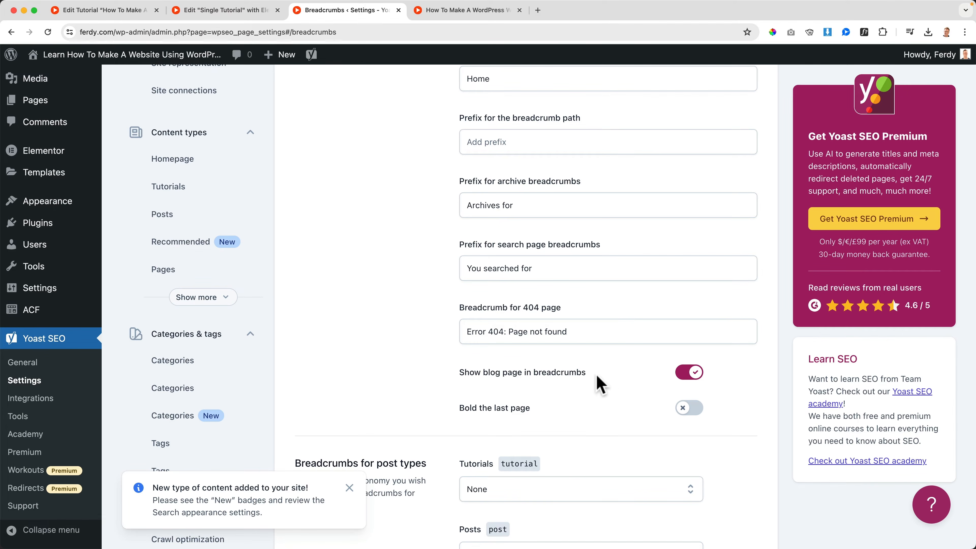
{"action": "scroll", "coordinate": [392, 338], "scroll_direction": "down", "scroll_amount": 3}
{"action": "scroll", "coordinate": [398, 337], "scroll_direction": "up", "scroll_amount": 9}
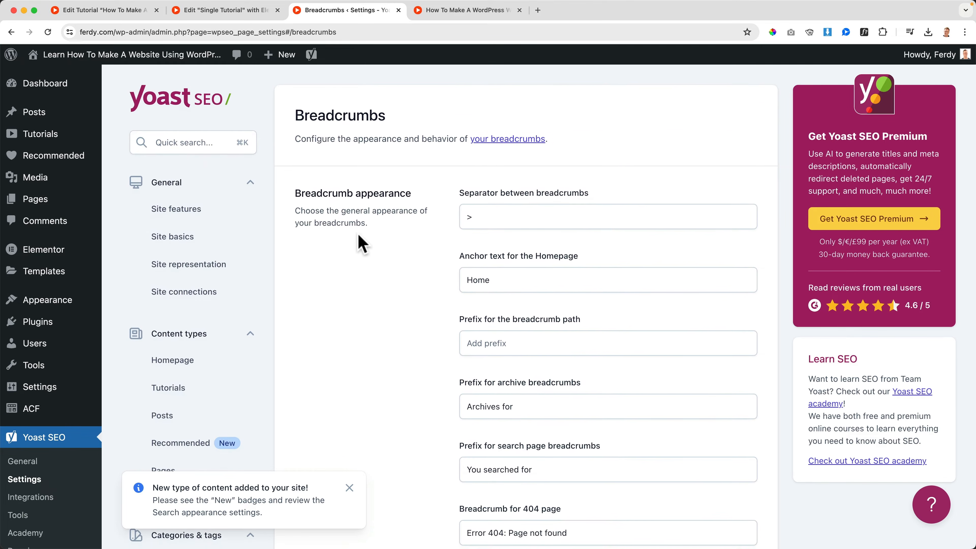
{"action": "left_click", "coordinate": [399, 10]}
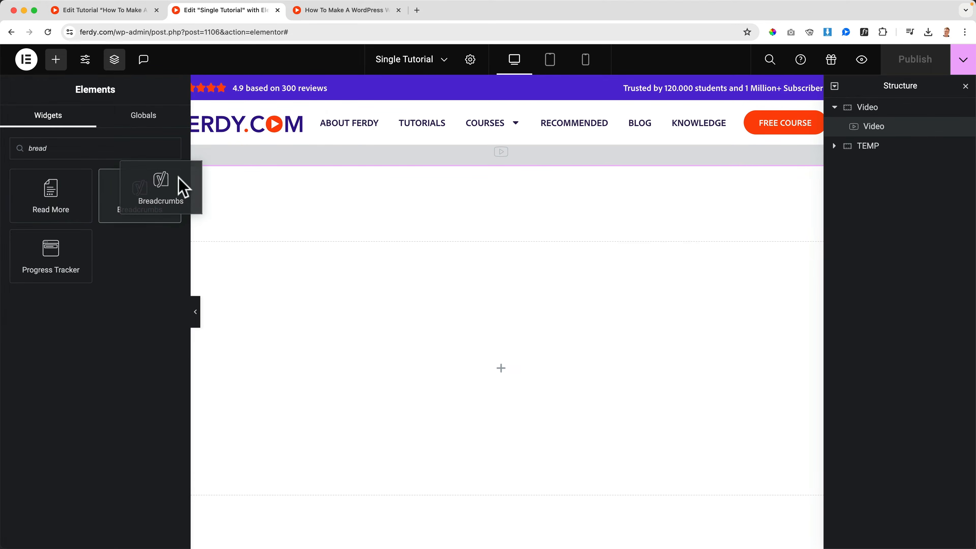
Add the Breadcrumbs widget above the video in the Video container, publish the template and reload the live tutorial page.
{"action": "left_click_drag", "start_coordinate": [179, 188], "coordinate": [284, 156]}
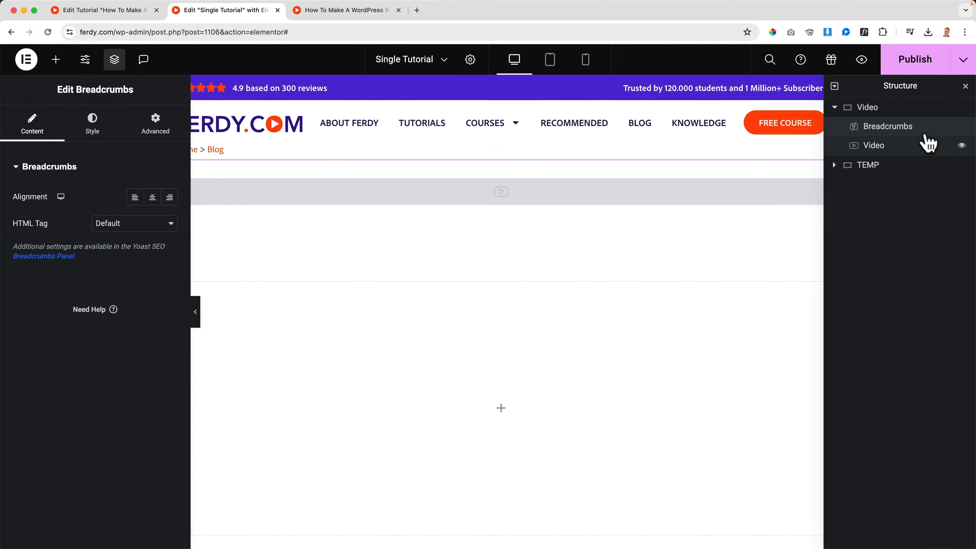
{"action": "left_click", "coordinate": [938, 68]}
{"action": "left_click", "coordinate": [338, 11]}
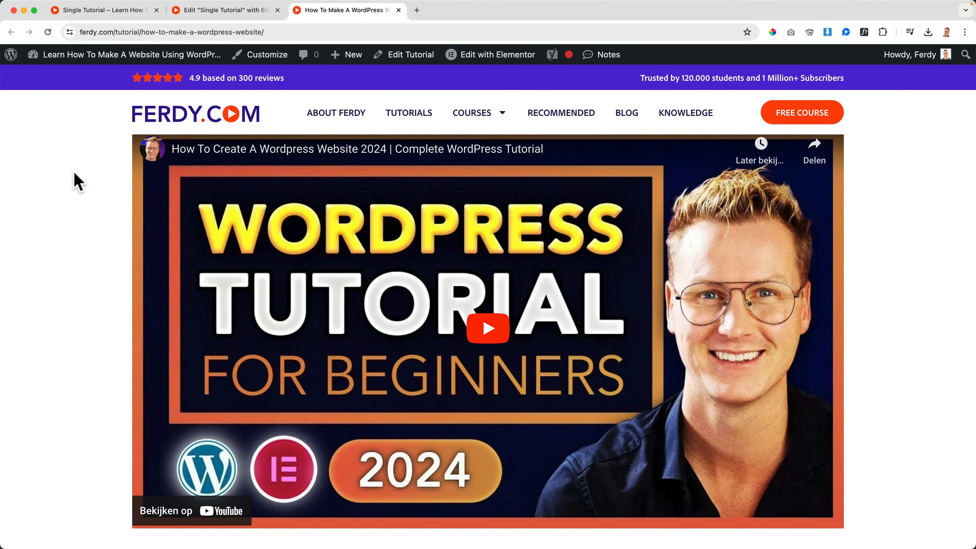
{"action": "key", "text": "super+r"}
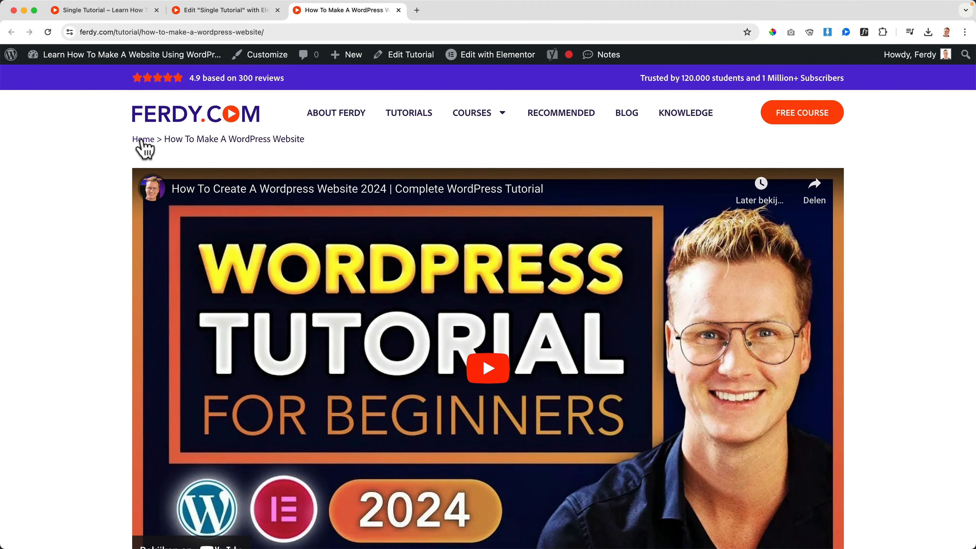
In the template, set the breadcrumbs' text and normal link colors to the dark purple global color and the link hover color to orange-red.
{"action": "left_click", "coordinate": [246, 11]}
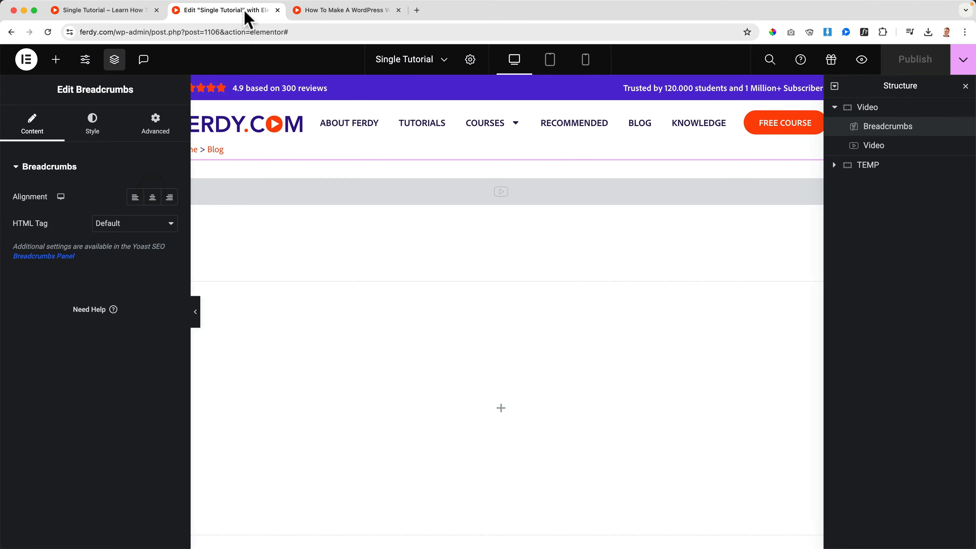
{"action": "left_click", "coordinate": [94, 131]}
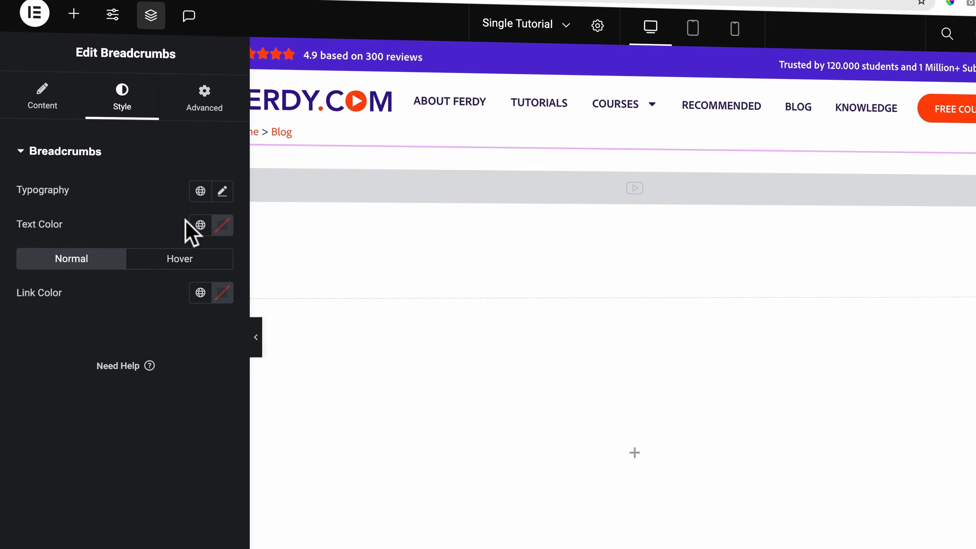
{"action": "left_click", "coordinate": [199, 228]}
{"action": "left_click", "coordinate": [90, 367]}
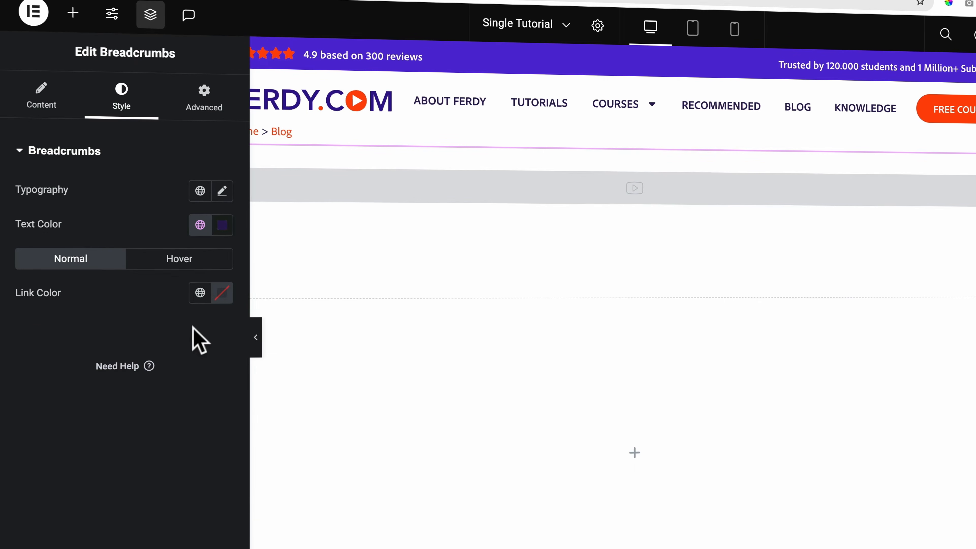
{"action": "left_click", "coordinate": [198, 295]}
{"action": "left_click", "coordinate": [92, 436]}
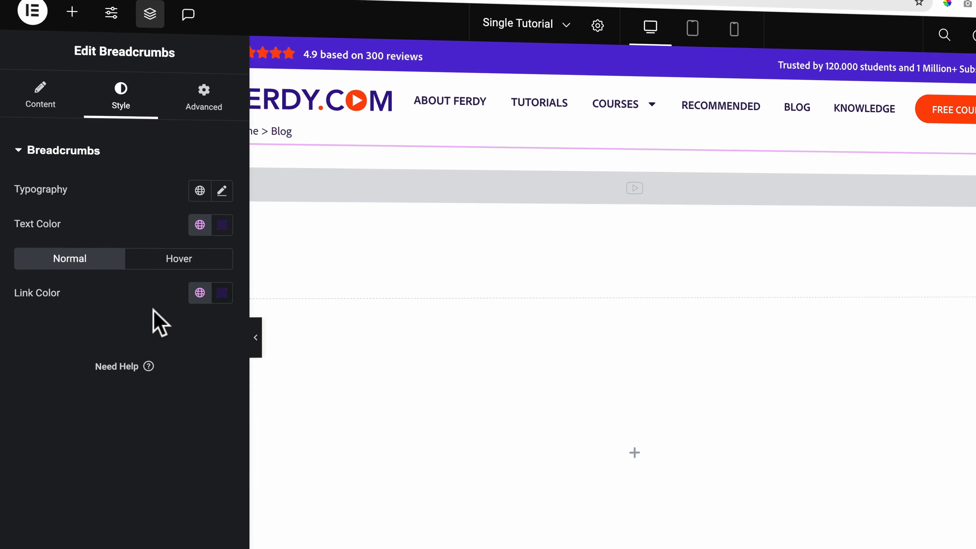
{"action": "left_click", "coordinate": [180, 261]}
{"action": "left_click", "coordinate": [200, 293]}
{"action": "left_click", "coordinate": [129, 371]}
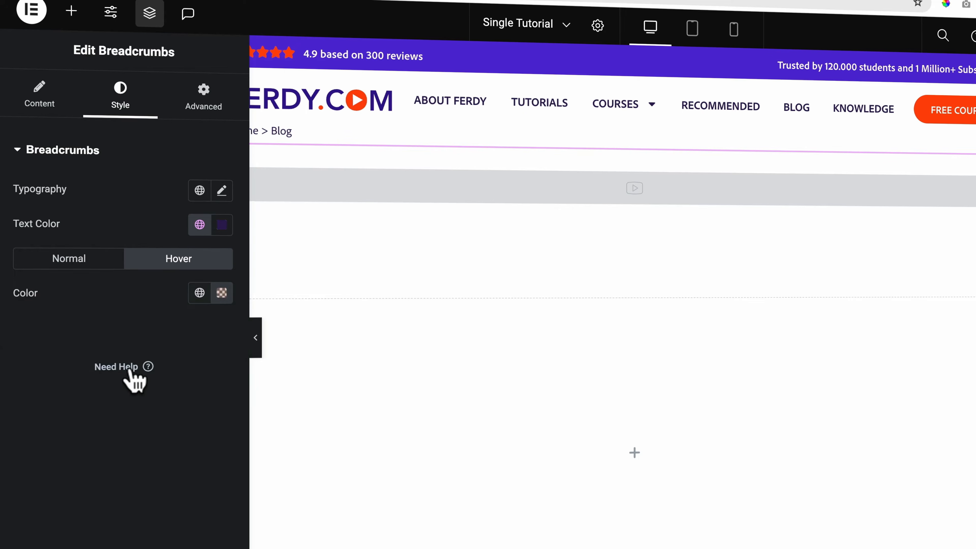
Set the breadcrumbs' font weight to 700 (Bold), publish the template and reload the live tutorial page.
{"action": "left_click", "coordinate": [222, 190]}
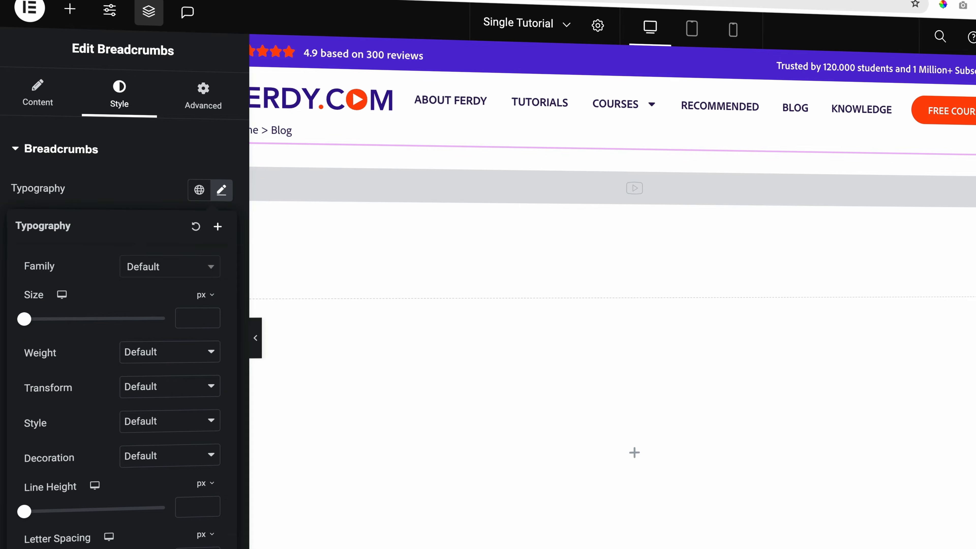
{"action": "left_click", "coordinate": [975, 73]}
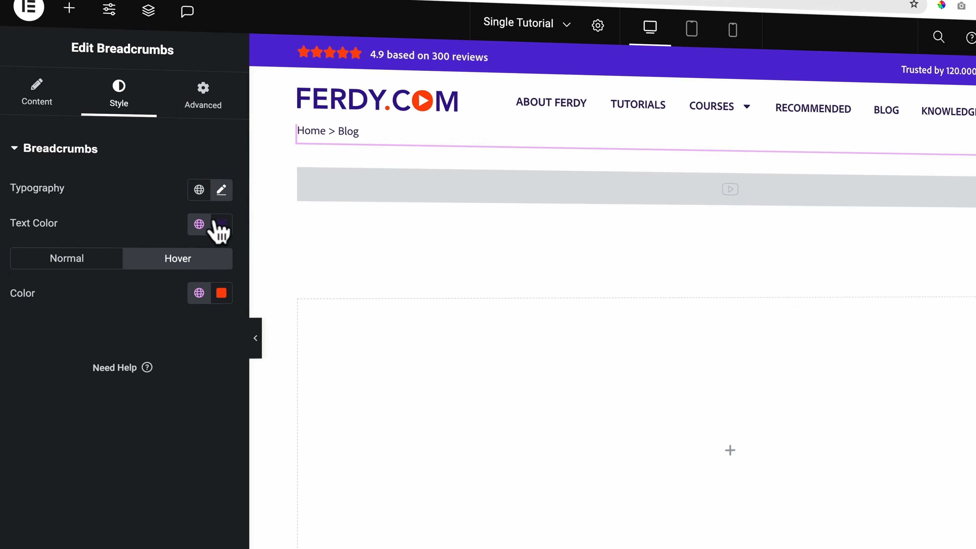
{"action": "left_click", "coordinate": [221, 190]}
{"action": "left_click", "coordinate": [160, 358]}
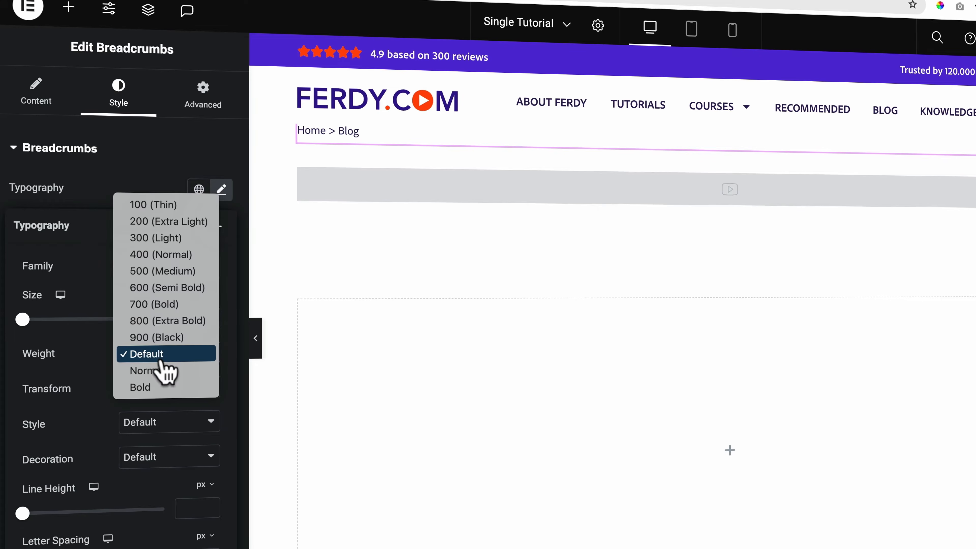
{"action": "left_click", "coordinate": [158, 304]}
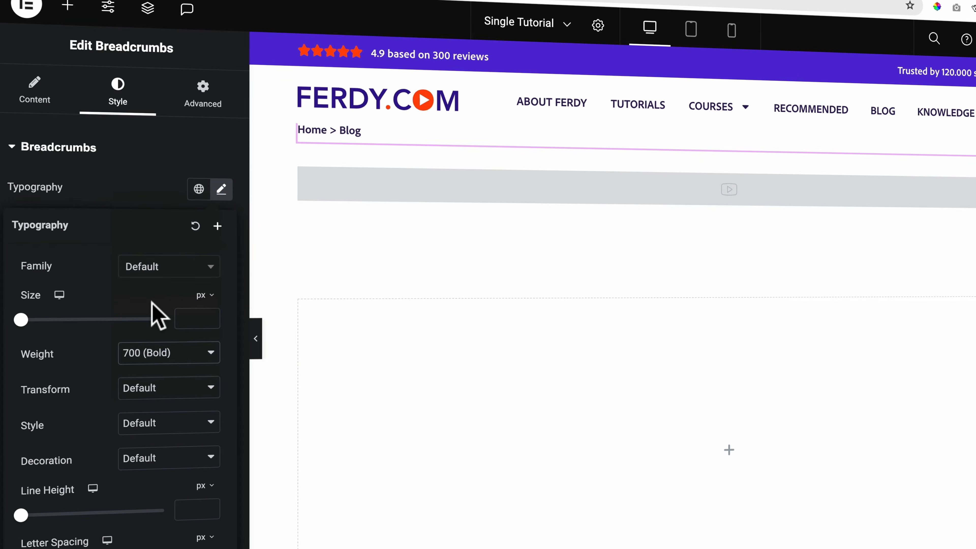
{"action": "left_click", "coordinate": [963, 58]}
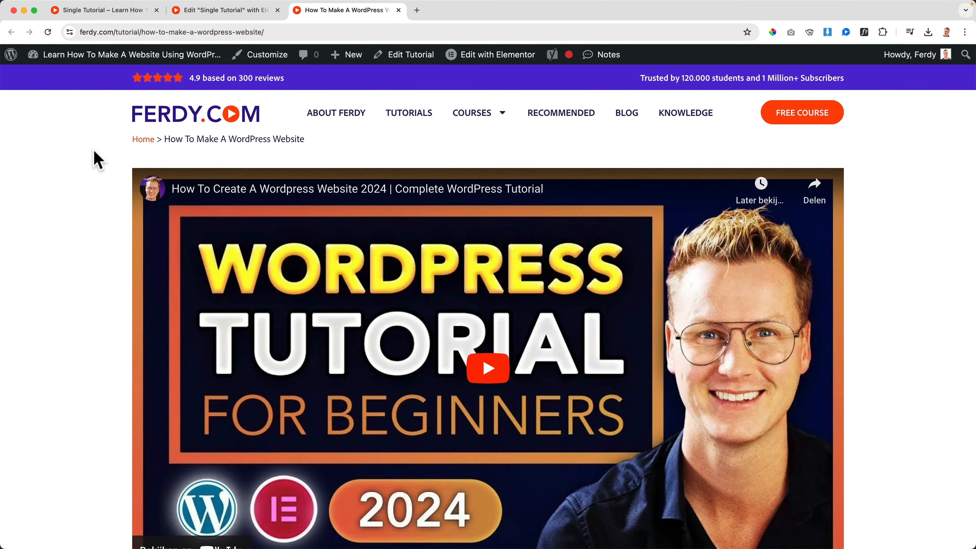
{"action": "key", "text": "super+r"}
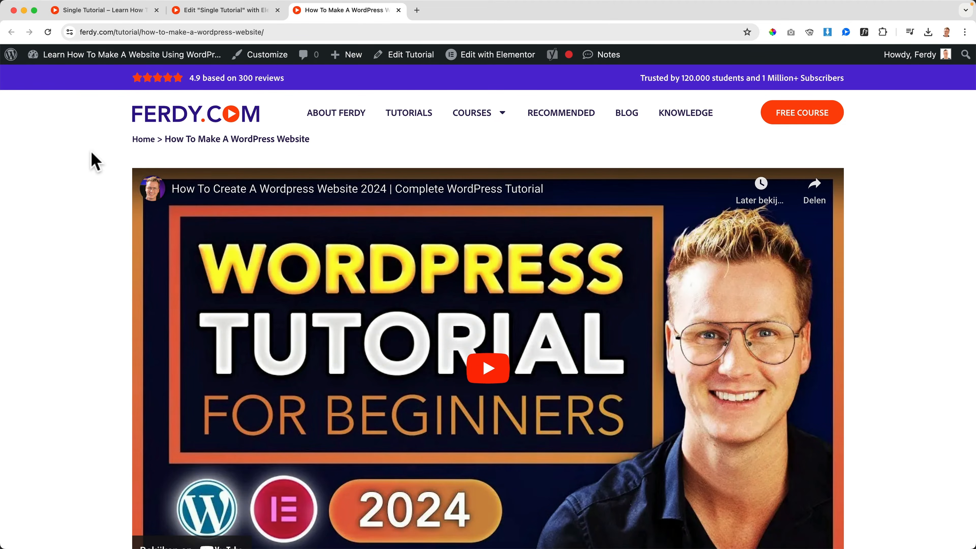
Return to the template and set the Video container's desktop padding to 60 px top and bottom and 0 px right and left.
{"action": "left_click", "coordinate": [198, 12]}
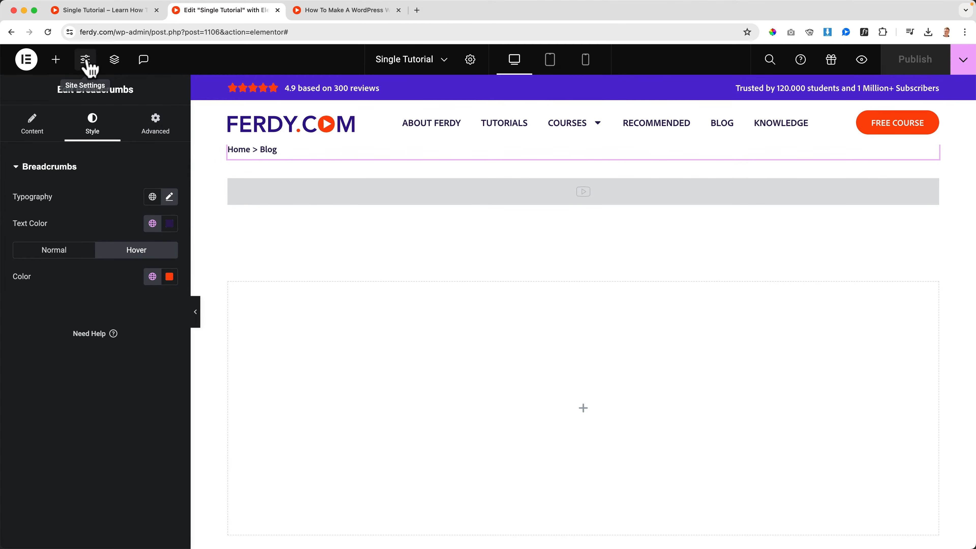
{"action": "key", "text": "super+i"}
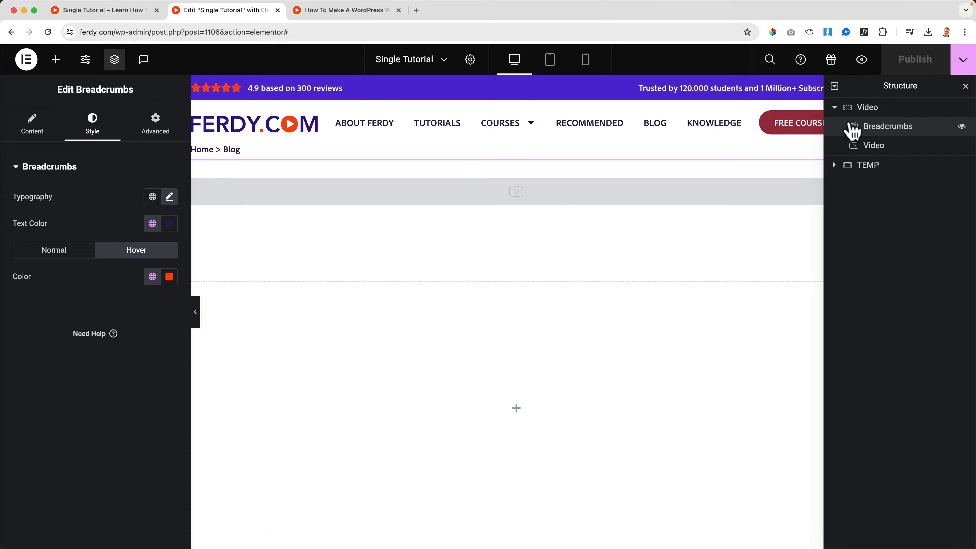
{"action": "left_click", "coordinate": [868, 111]}
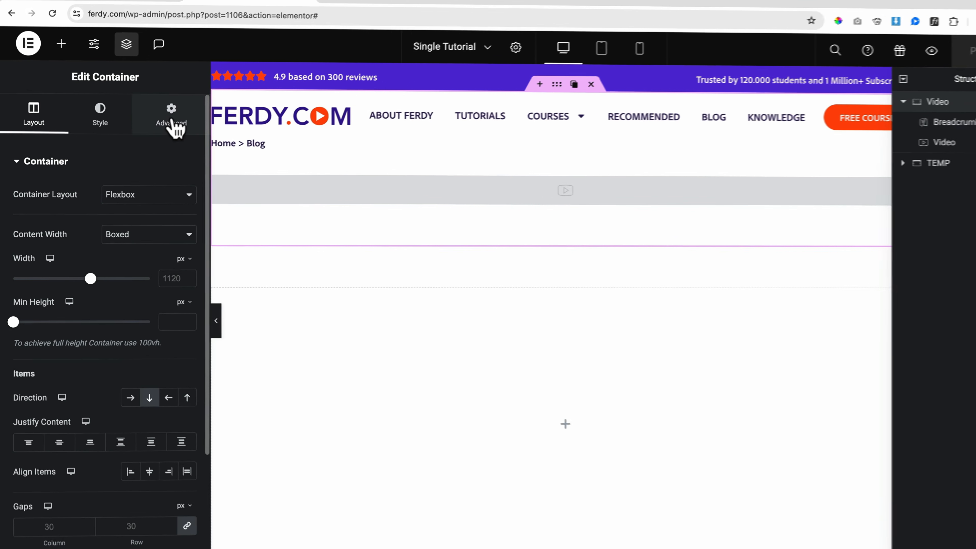
{"action": "left_click", "coordinate": [154, 127]}
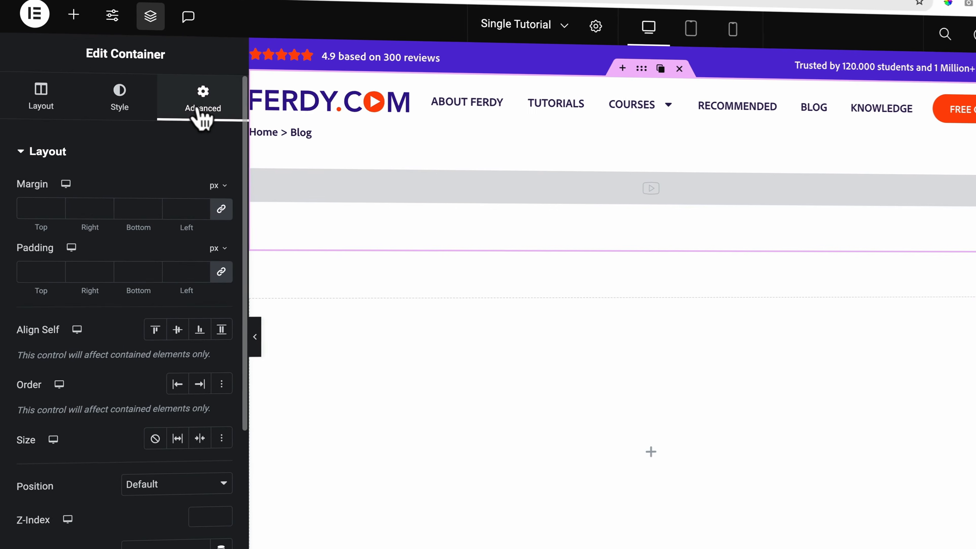
{"action": "left_click", "coordinate": [33, 271]}
{"action": "type", "text": "60"}
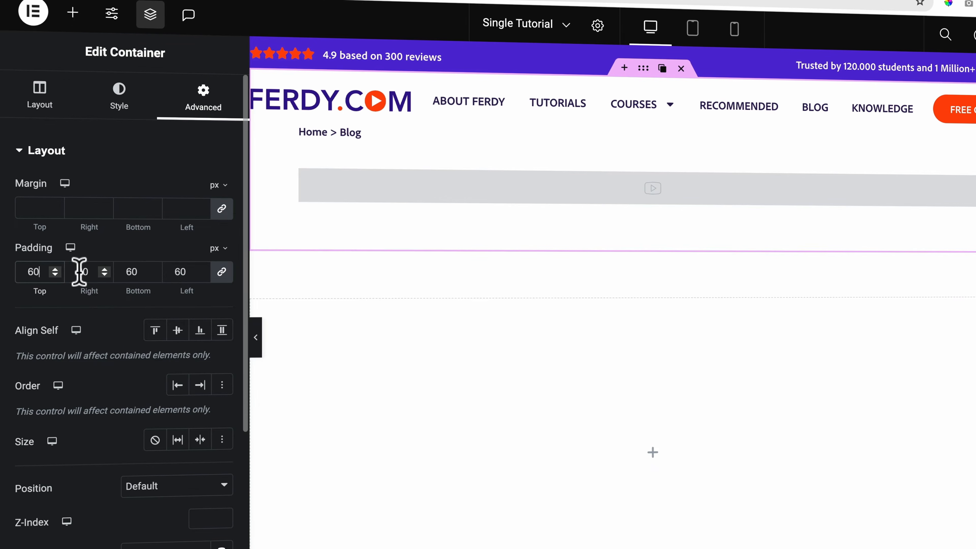
{"action": "left_click", "coordinate": [222, 272]}
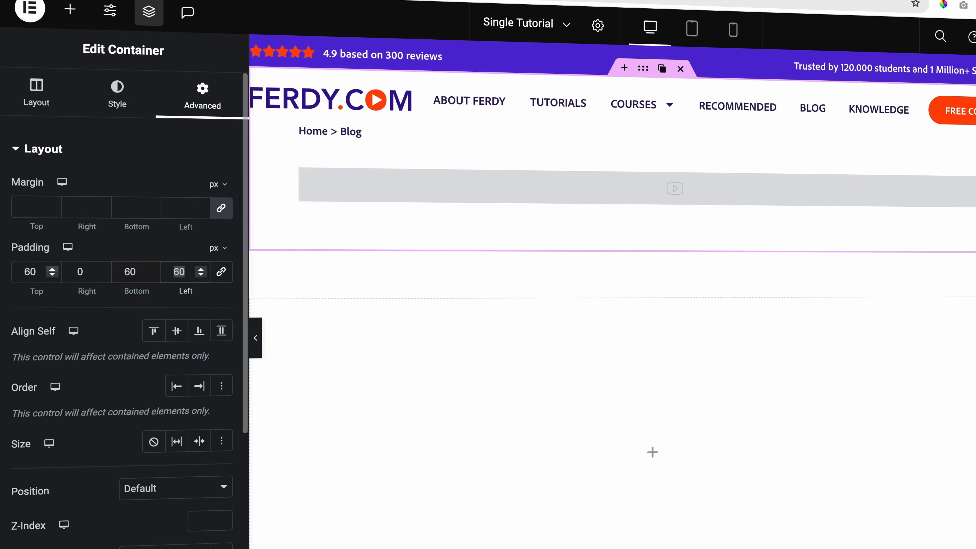
{"action": "type", "text": "0"}
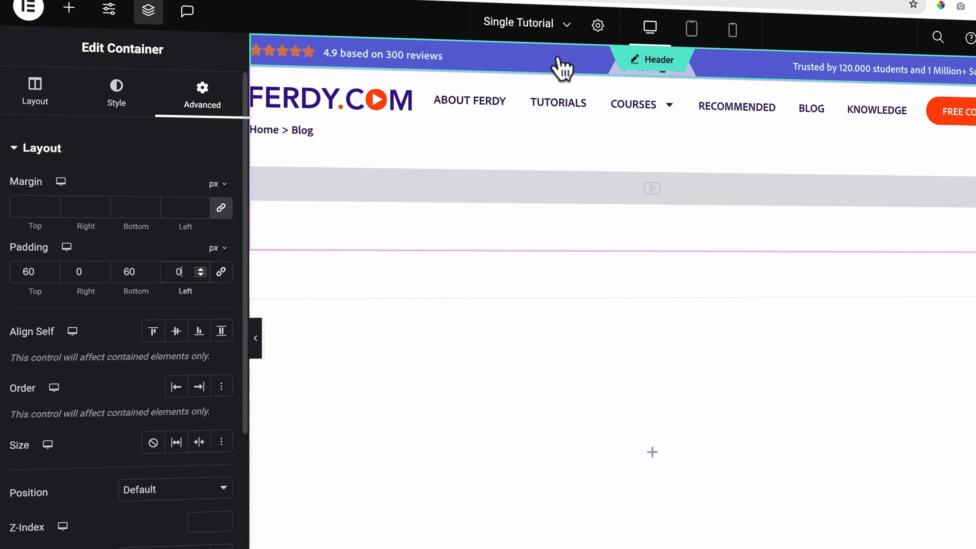
Set the Video container's padding to 45 px on tablet and 30 px on mobile, publish, and reload the live tutorial page.
{"action": "left_click", "coordinate": [692, 30]}
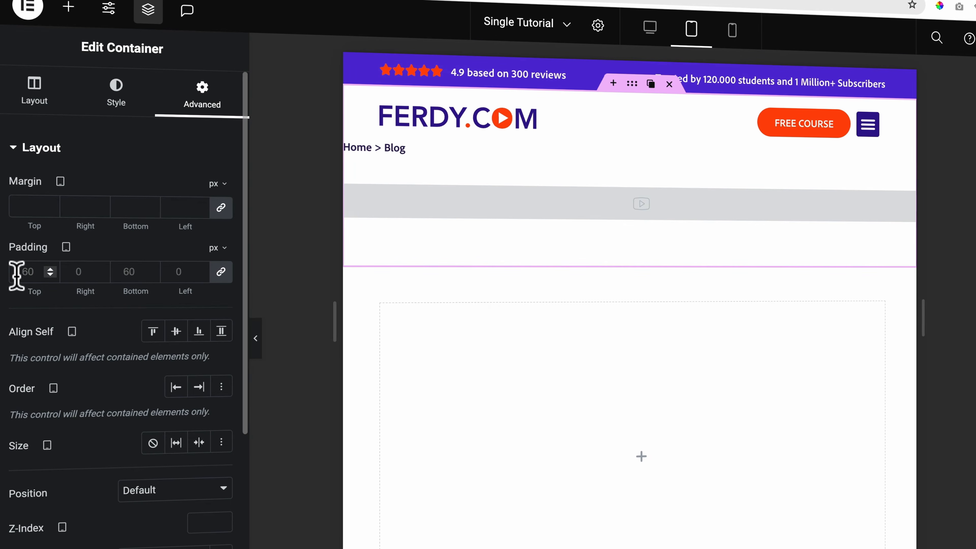
{"action": "left_click", "coordinate": [30, 272]}
{"action": "type", "text": "45"}
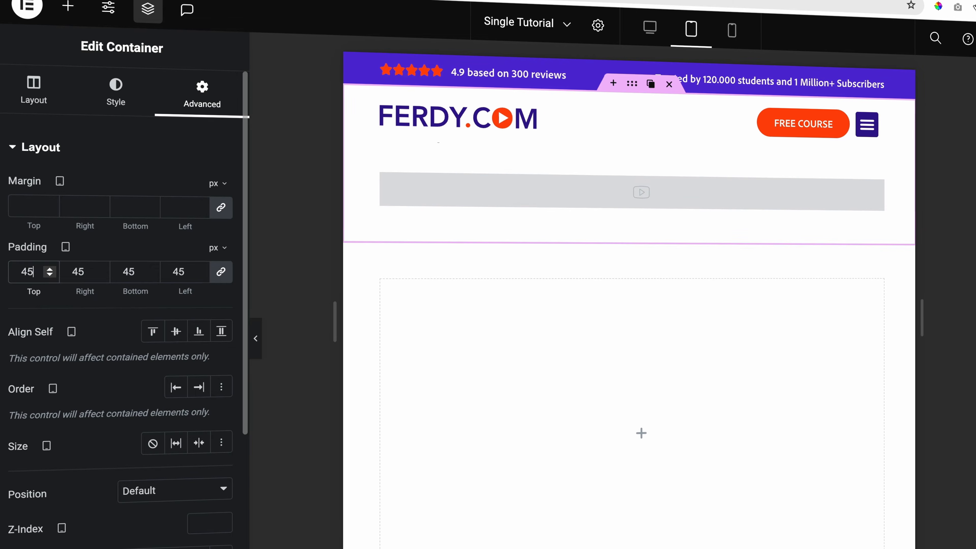
{"action": "left_click", "coordinate": [729, 34]}
{"action": "left_click", "coordinate": [28, 272]}
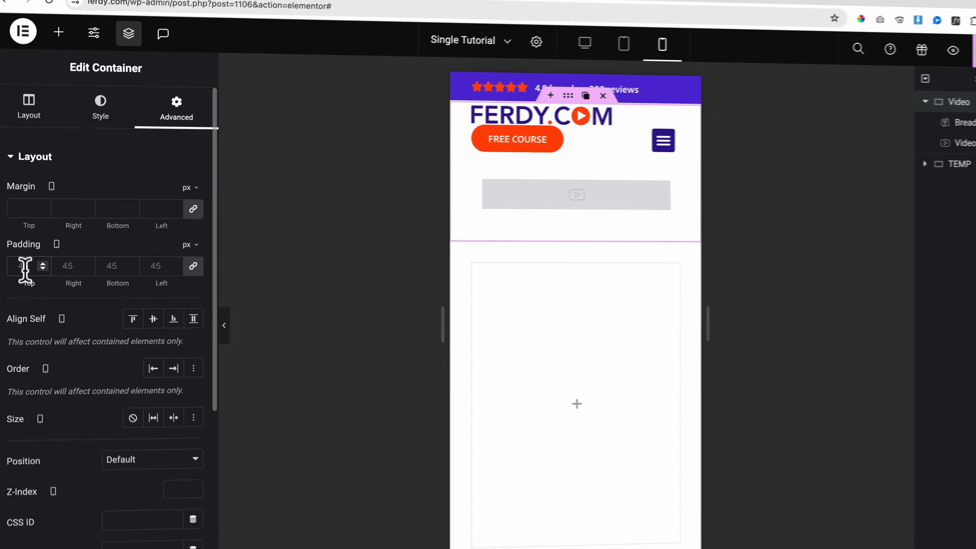
{"action": "type", "text": "30"}
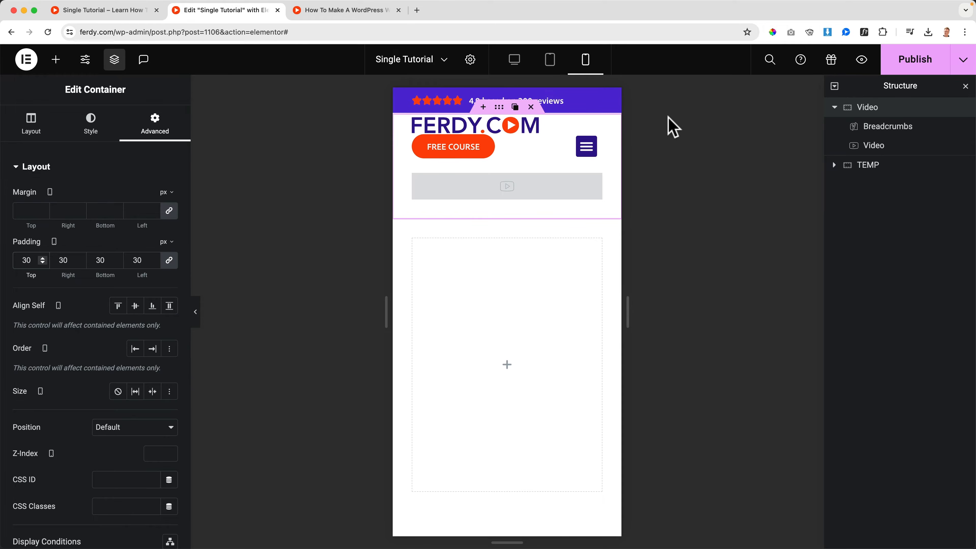
{"action": "left_click", "coordinate": [338, 10]}
{"action": "key", "text": "super+r"}
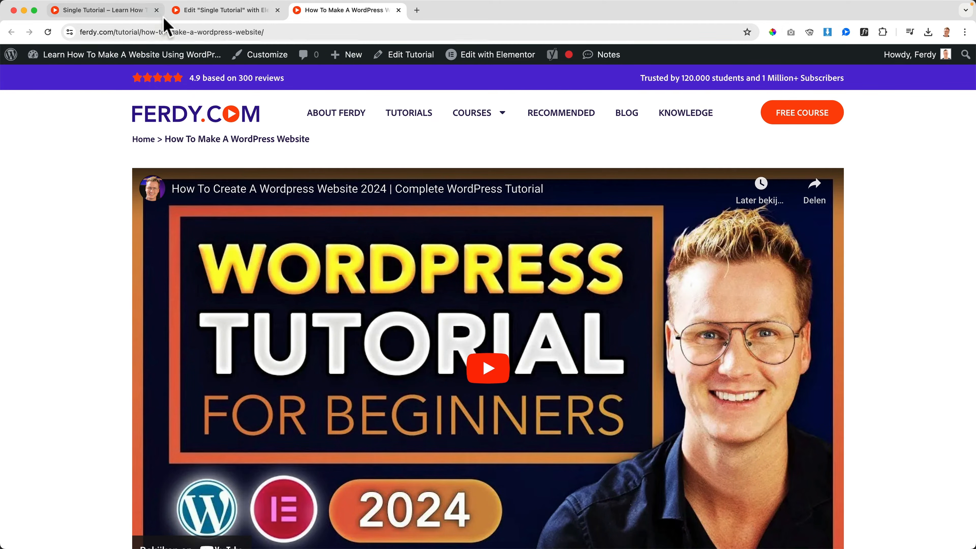
Set the Video container's desktop top padding to 120 px in the template, publish, and reload the live tutorial page.
{"action": "left_click", "coordinate": [198, 18]}
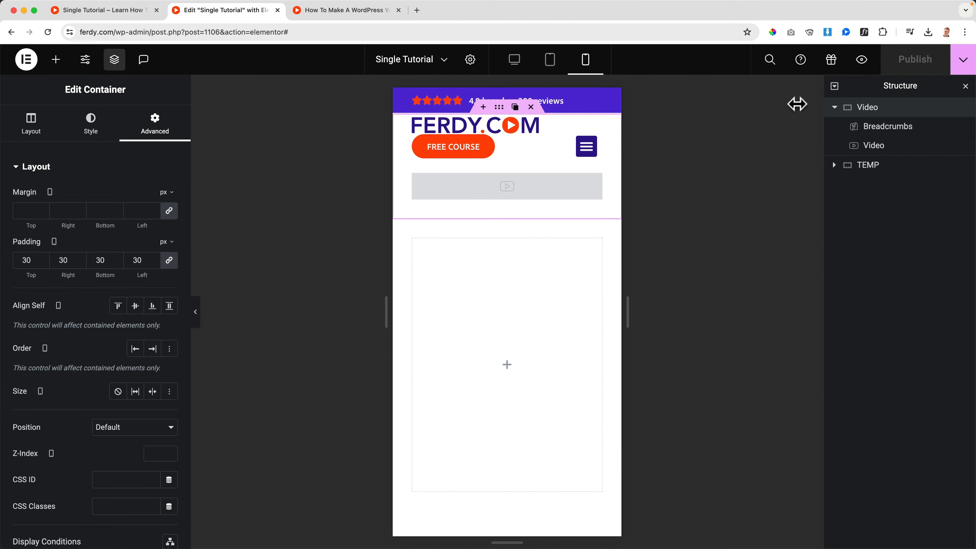
{"action": "left_click", "coordinate": [520, 66]}
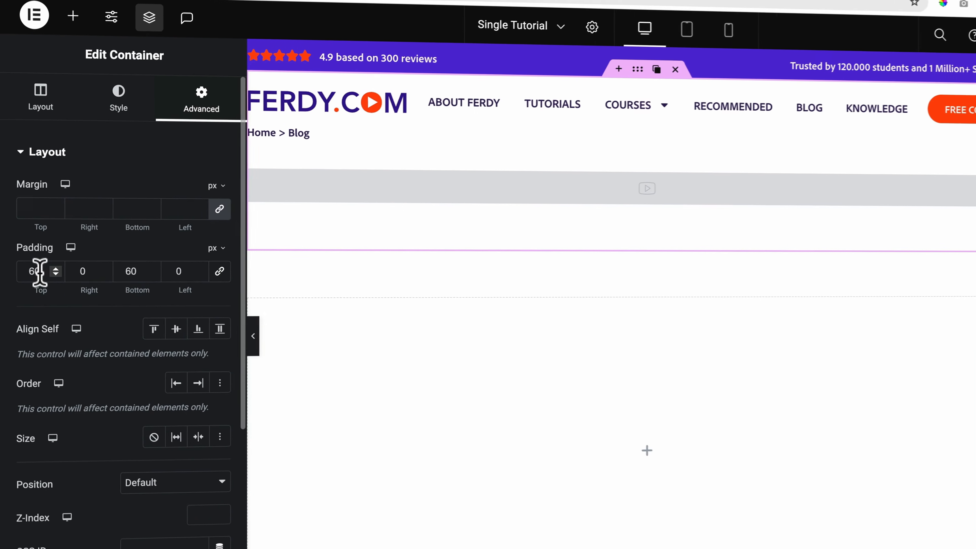
{"action": "double_click", "coordinate": [35, 271]}
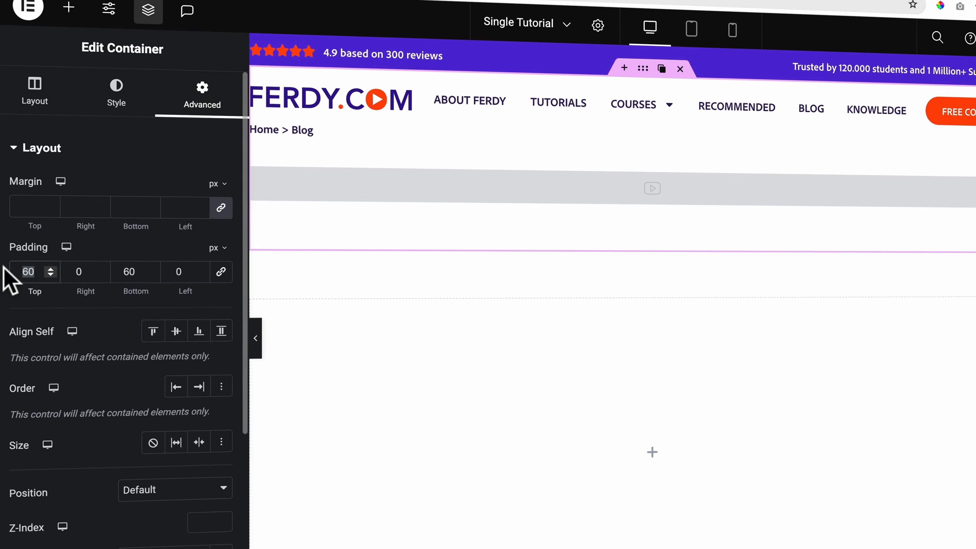
{"action": "type", "text": "120"}
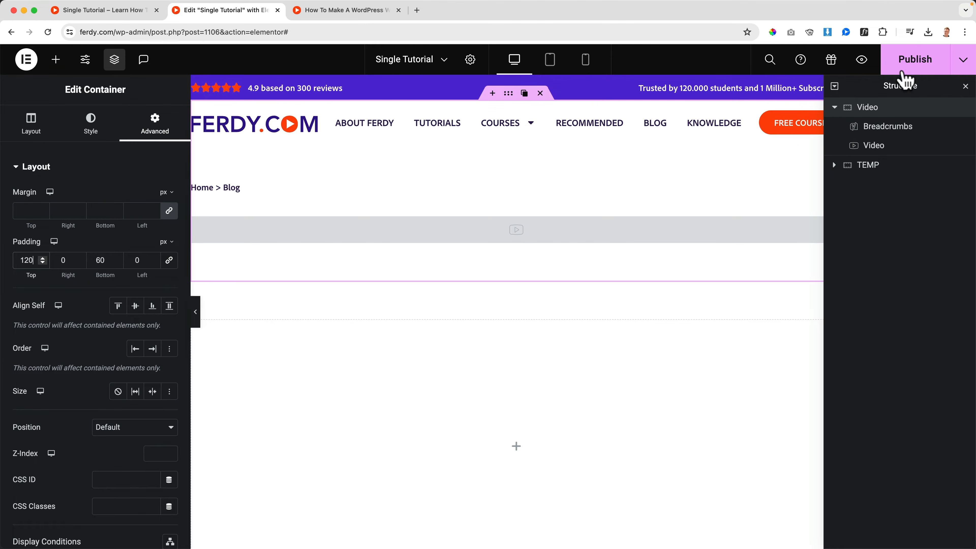
{"action": "left_click", "coordinate": [952, 60]}
{"action": "left_click", "coordinate": [338, 12]}
{"action": "key", "text": "super+r"}
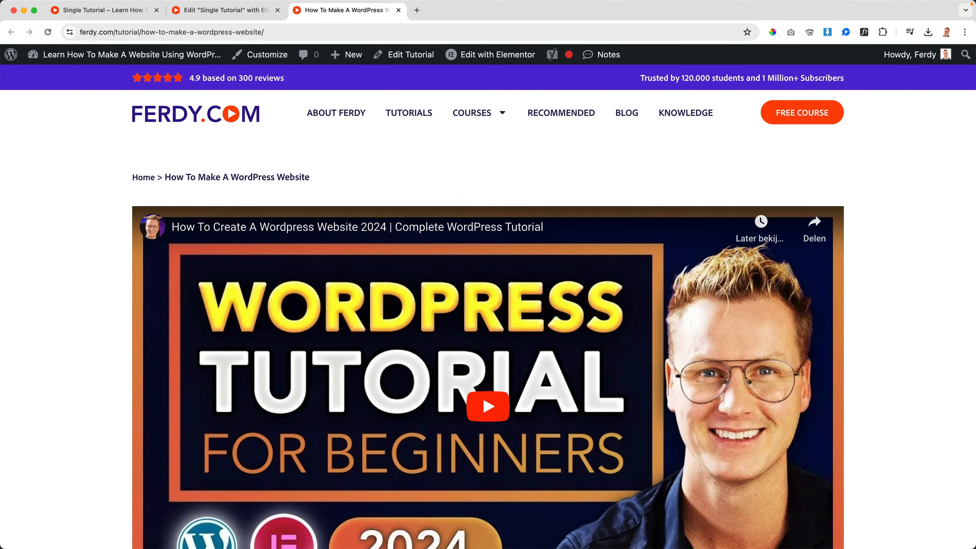
Return to the template and add a Post Title widget below the video with its HTML tag set to H2.
{"action": "left_click", "coordinate": [220, 11]}
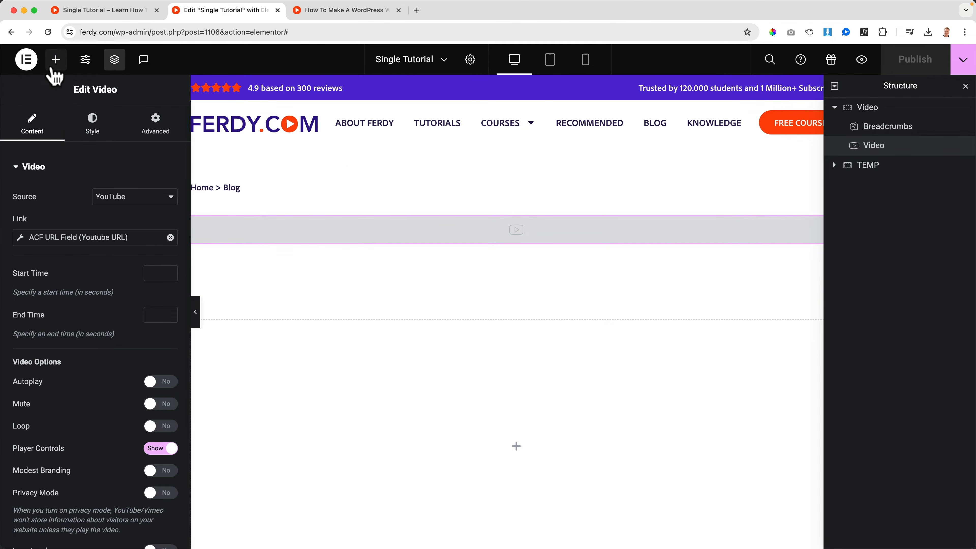
{"action": "left_click", "coordinate": [55, 60]}
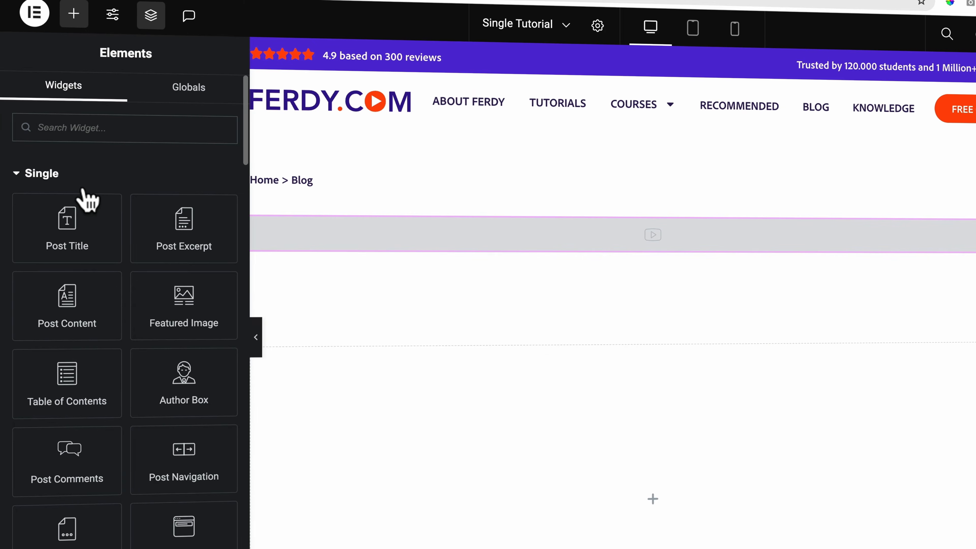
{"action": "left_click_drag", "start_coordinate": [86, 198], "coordinate": [436, 250]}
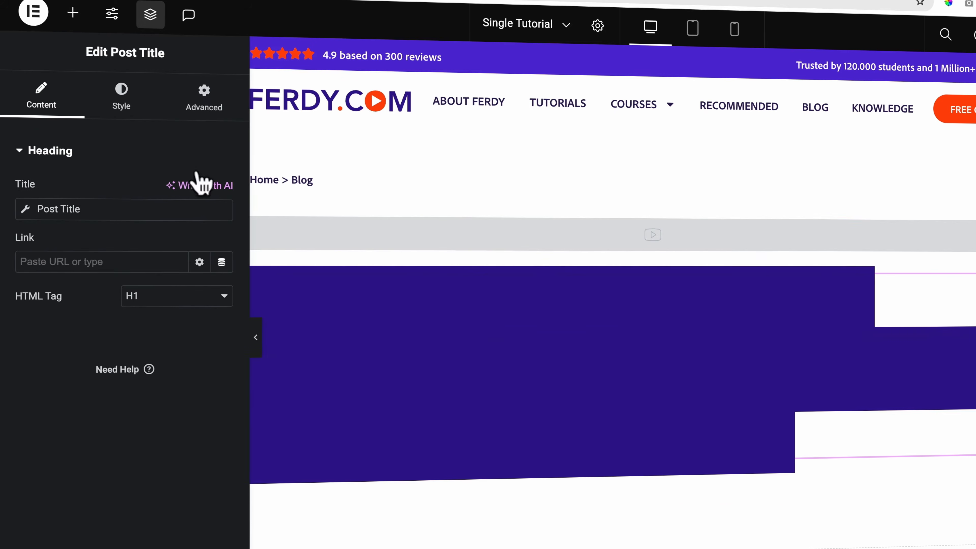
{"action": "left_click", "coordinate": [156, 305]}
{"action": "left_click", "coordinate": [160, 313]}
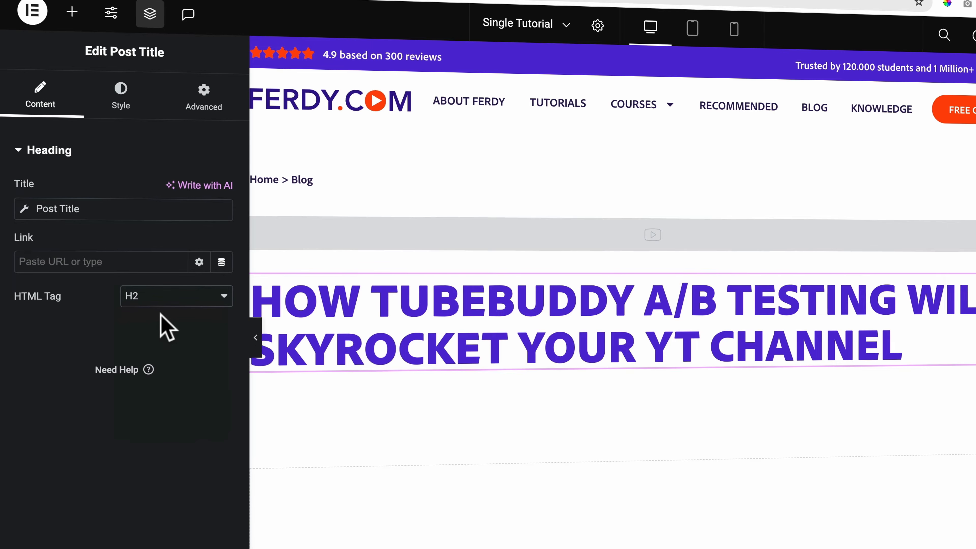
Set the Post Title's typography to the Capitalize transform and a size of 26 px.
{"action": "left_click", "coordinate": [120, 97]}
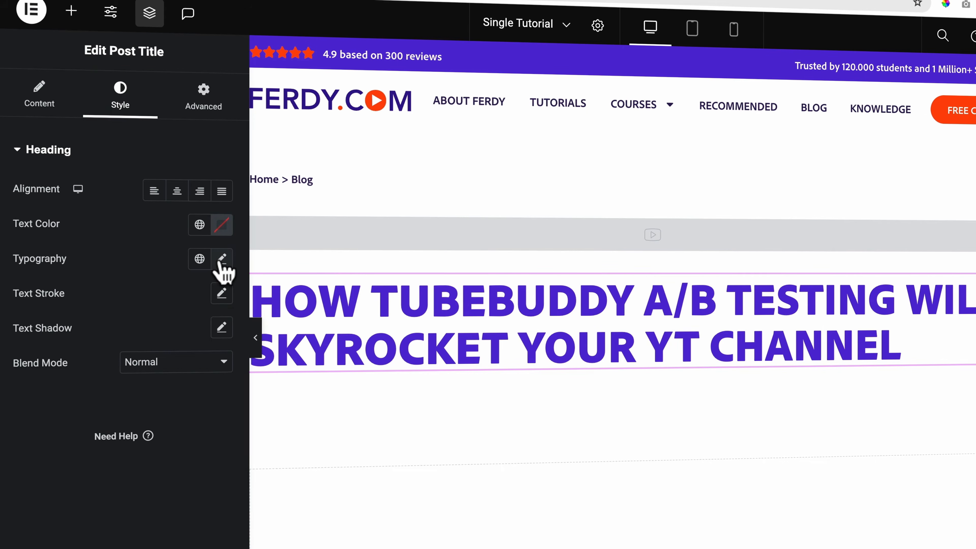
{"action": "left_click", "coordinate": [221, 258]}
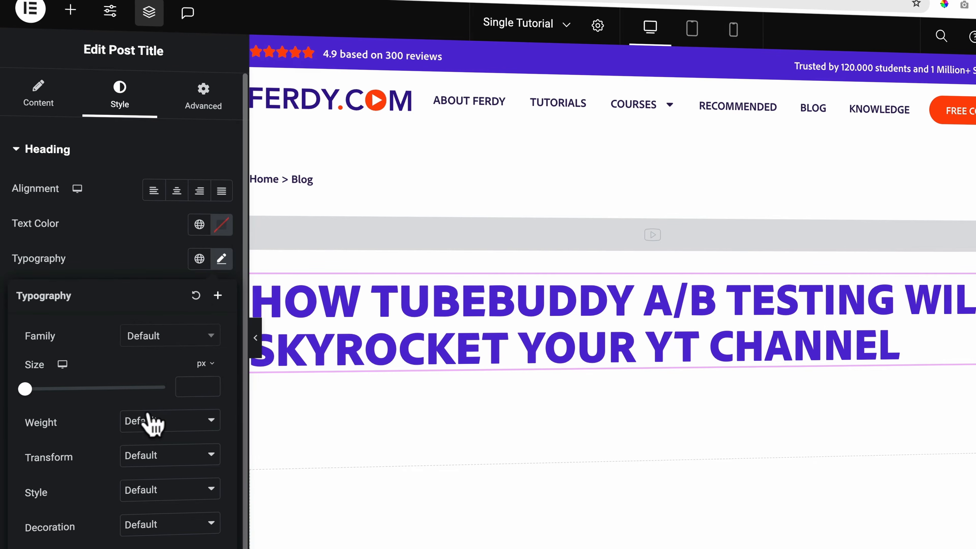
{"action": "left_click", "coordinate": [158, 458]}
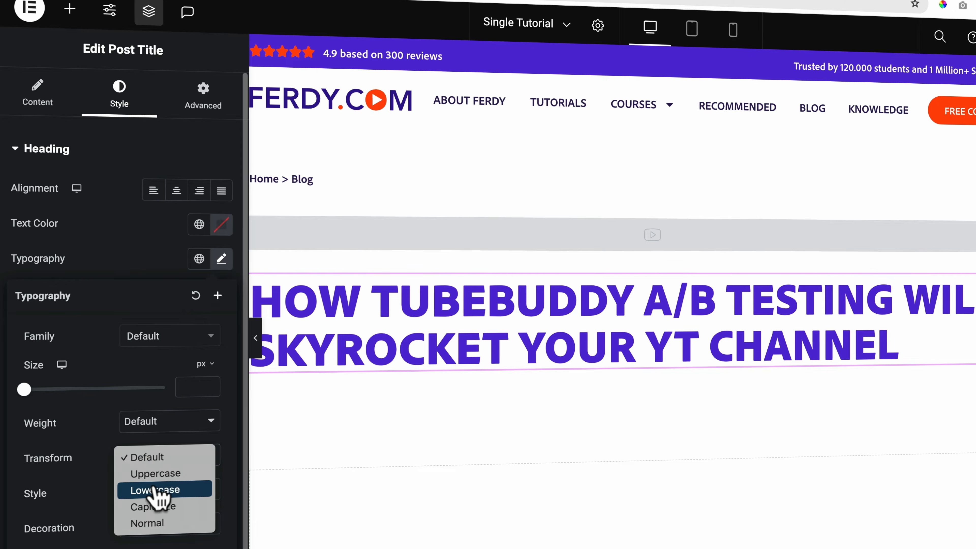
{"action": "left_click", "coordinate": [165, 507]}
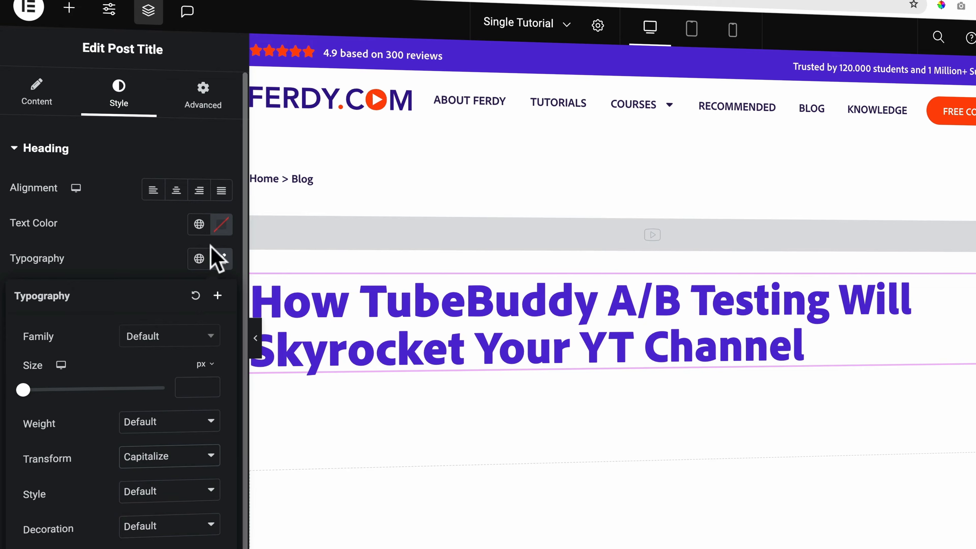
{"action": "left_click_drag", "start_coordinate": [23, 390], "coordinate": [39, 390]}
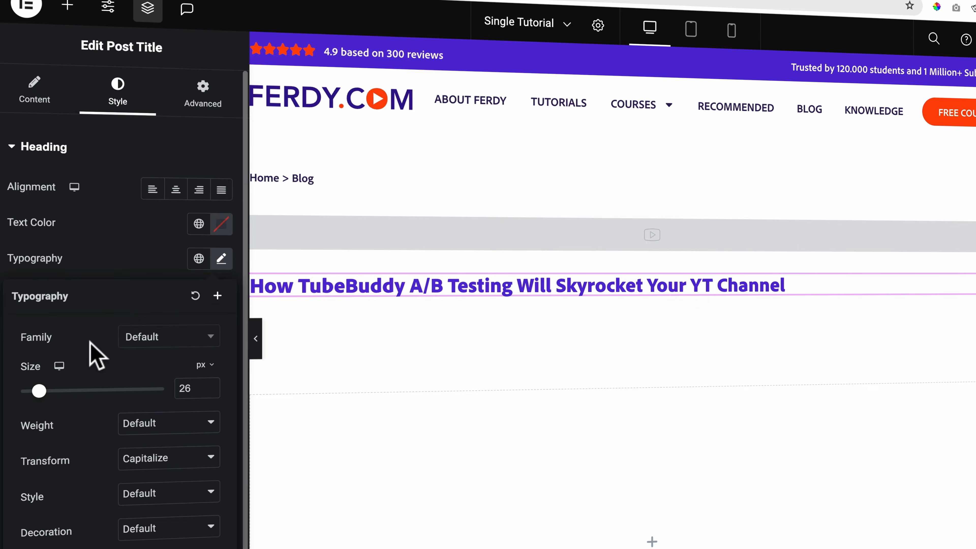
{"action": "left_click", "coordinate": [133, 256]}
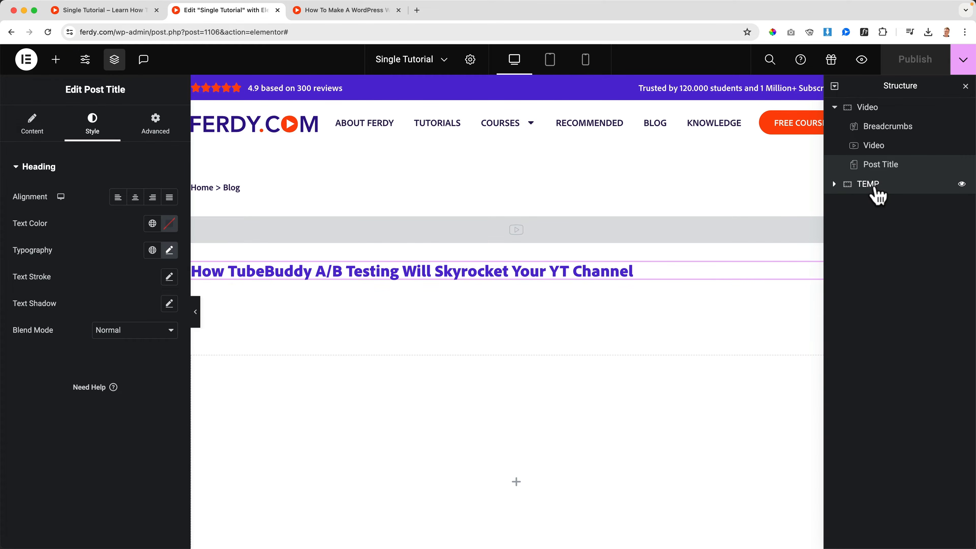
Add a Flexbox container with a one-third and two-thirds column structure above the TEMP container.
{"action": "left_click", "coordinate": [874, 189]}
{"action": "left_click", "coordinate": [492, 310]}
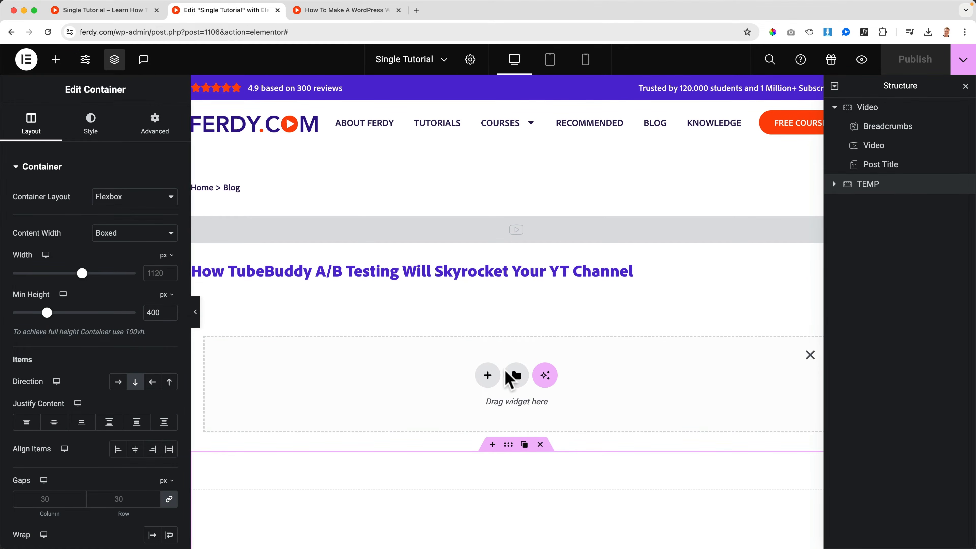
{"action": "left_click", "coordinate": [488, 376]}
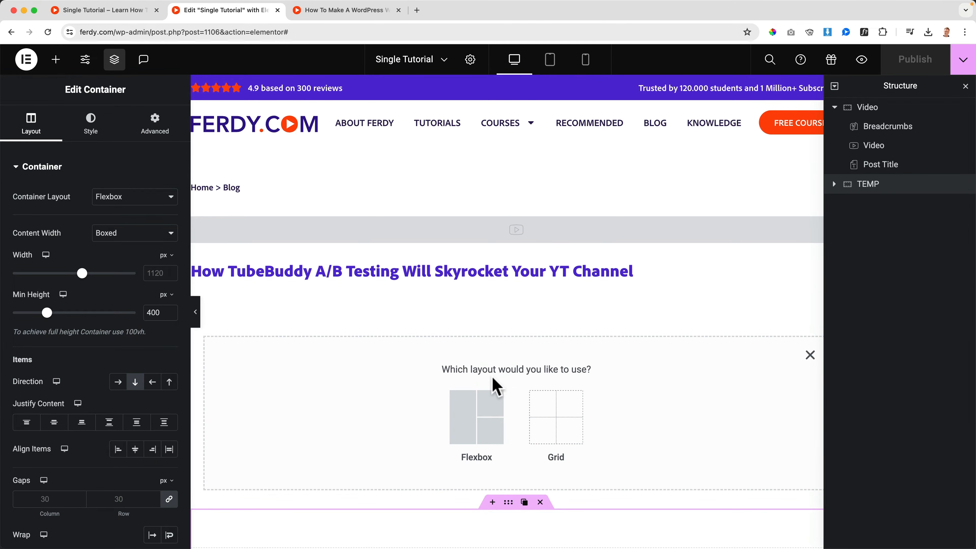
{"action": "left_click", "coordinate": [483, 409]}
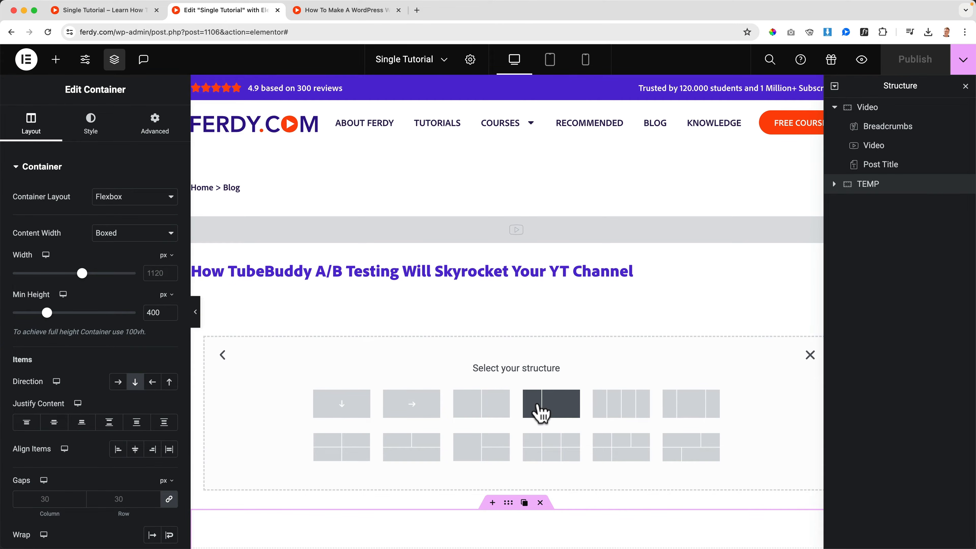
{"action": "left_click", "coordinate": [541, 412]}
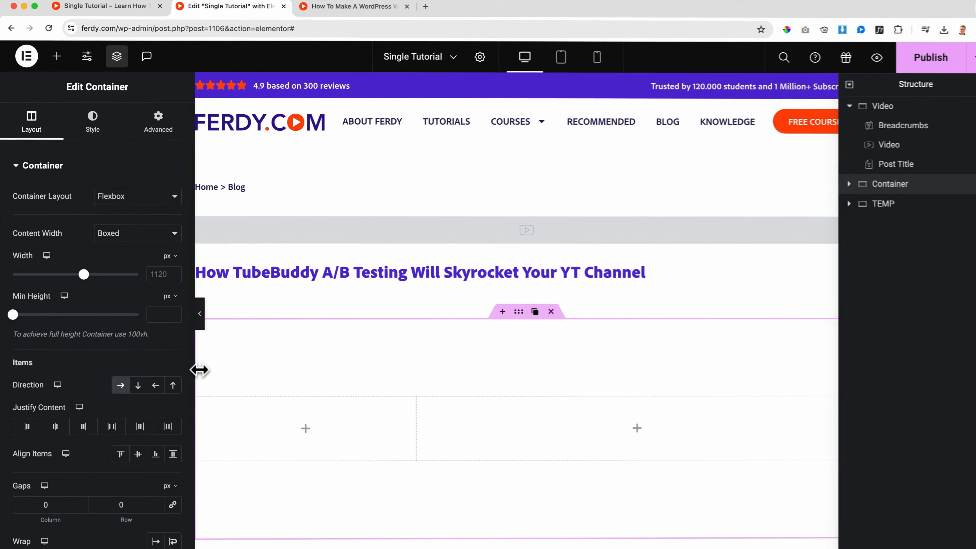
Set the new container's left column width to 67% and its right column width to 33%.
{"action": "left_click", "coordinate": [205, 412]}
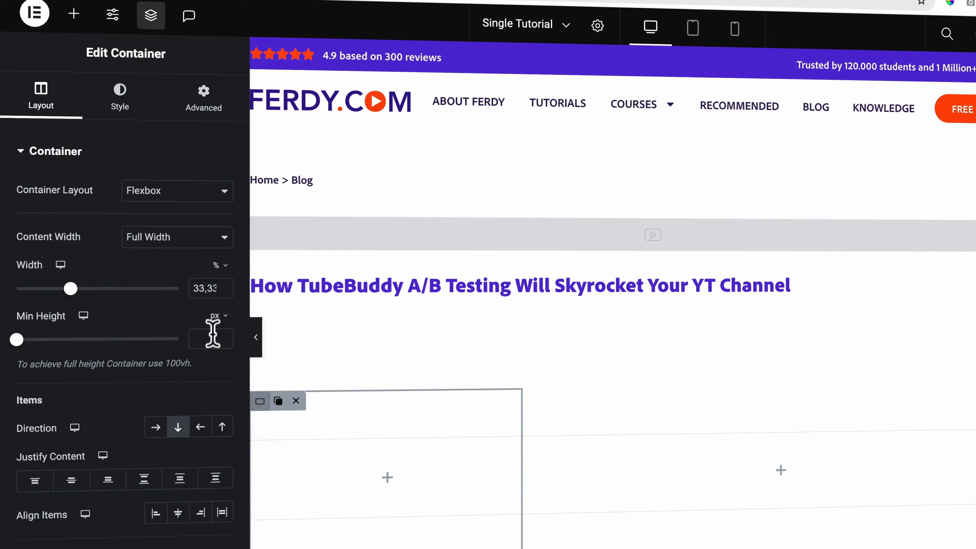
{"action": "double_click", "coordinate": [203, 287]}
{"action": "type", "text": "66"}
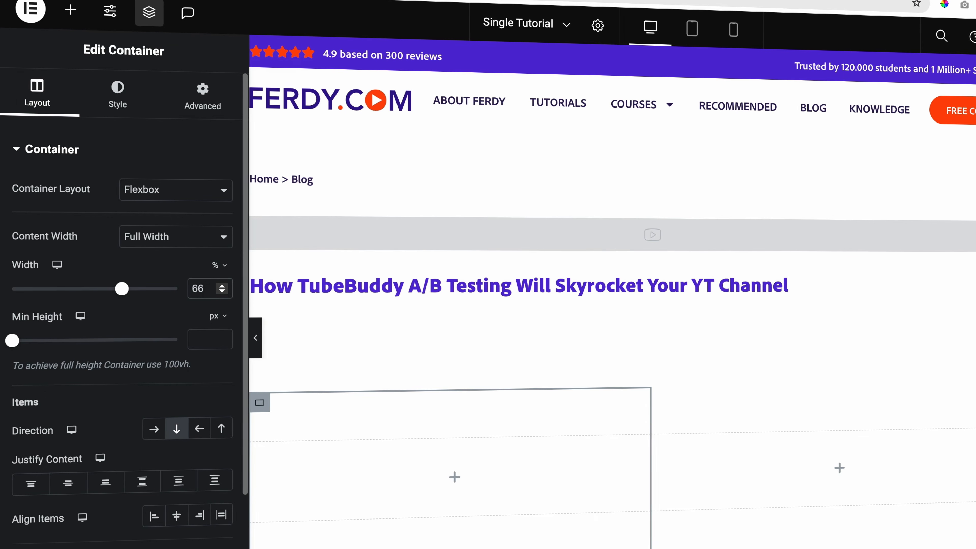
{"action": "key", "text": "BackSpace"}
{"action": "type", "text": "7"}
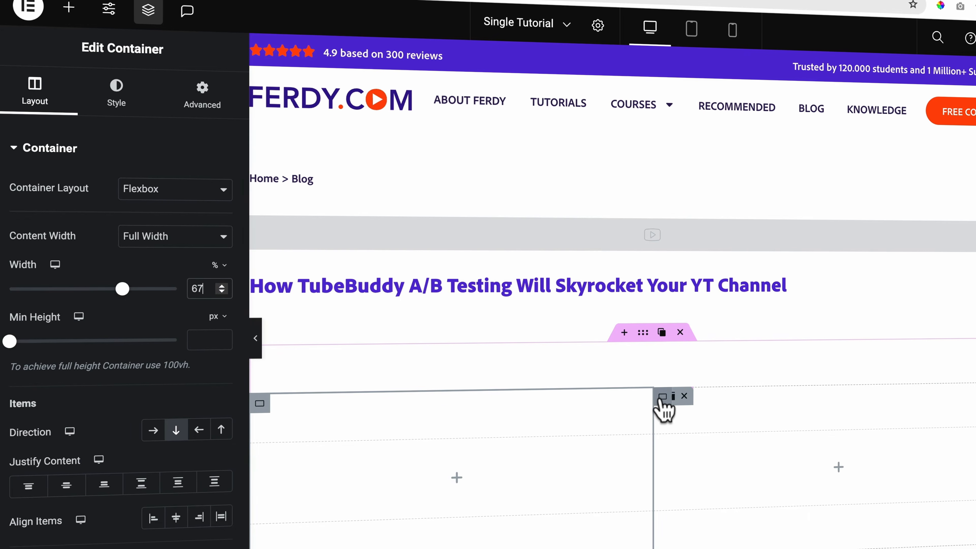
{"action": "key", "text": "BackSpace"}
{"action": "type", "text": "6.66"}
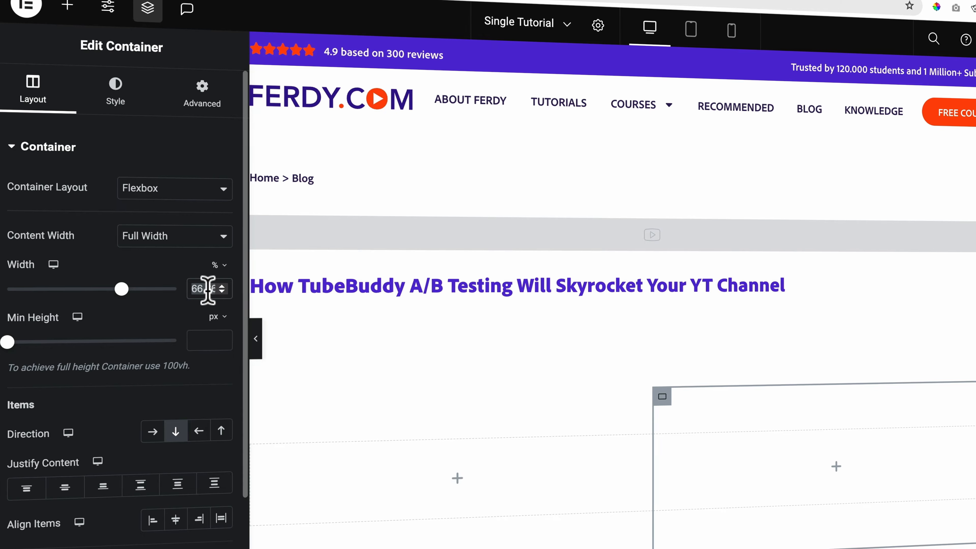
{"action": "double_click", "coordinate": [208, 290]}
{"action": "type", "text": "33"}
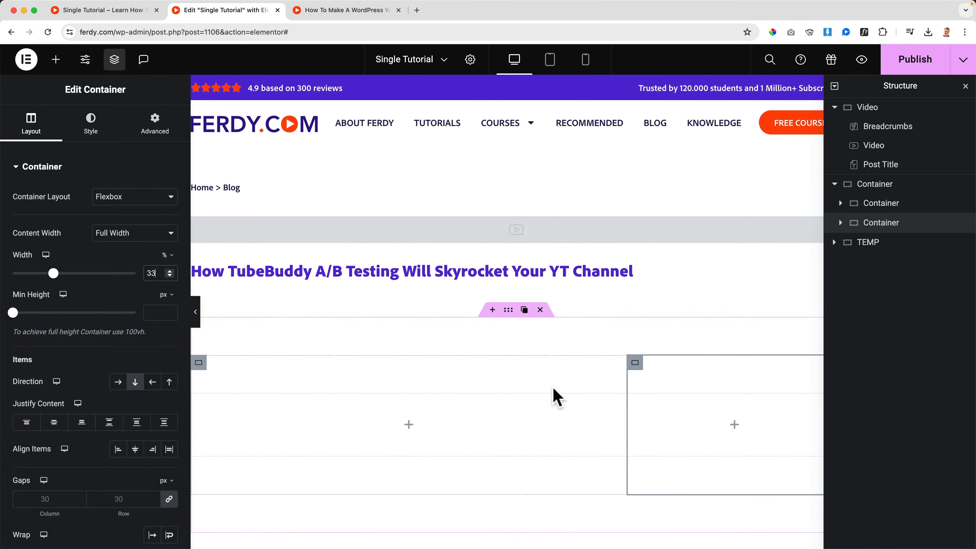
Try to move the Post Title widget from the Video container into the wide column, publish, and check the live tutorial page.
{"action": "left_click_drag", "start_coordinate": [889, 167], "coordinate": [420, 422]}
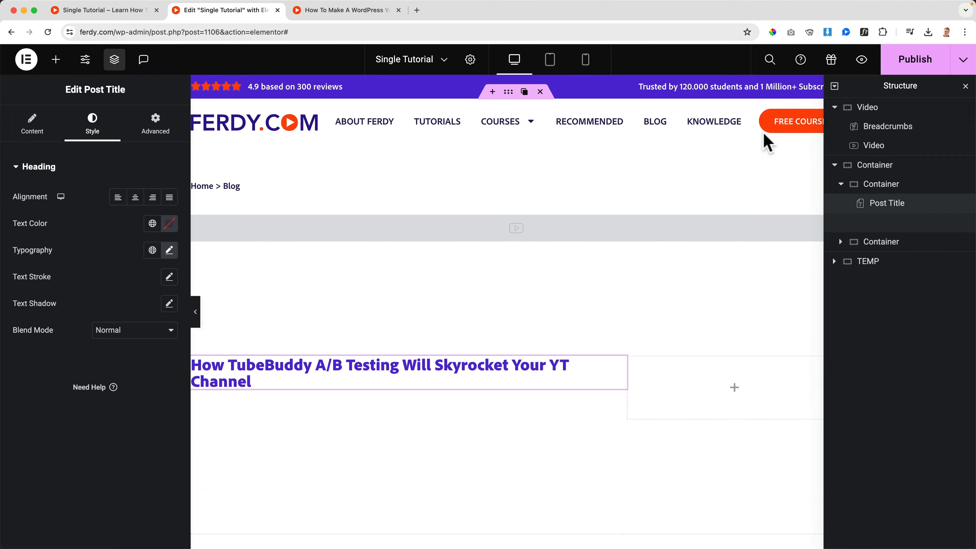
{"action": "left_click", "coordinate": [912, 64]}
{"action": "left_click", "coordinate": [313, 15]}
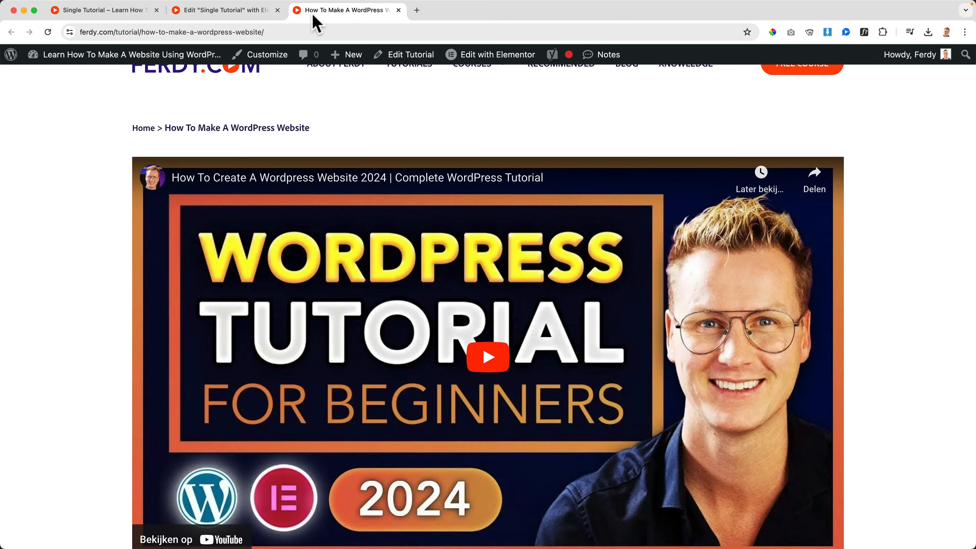
{"action": "scroll", "coordinate": [294, 277], "scroll_direction": "down", "scroll_amount": 10}
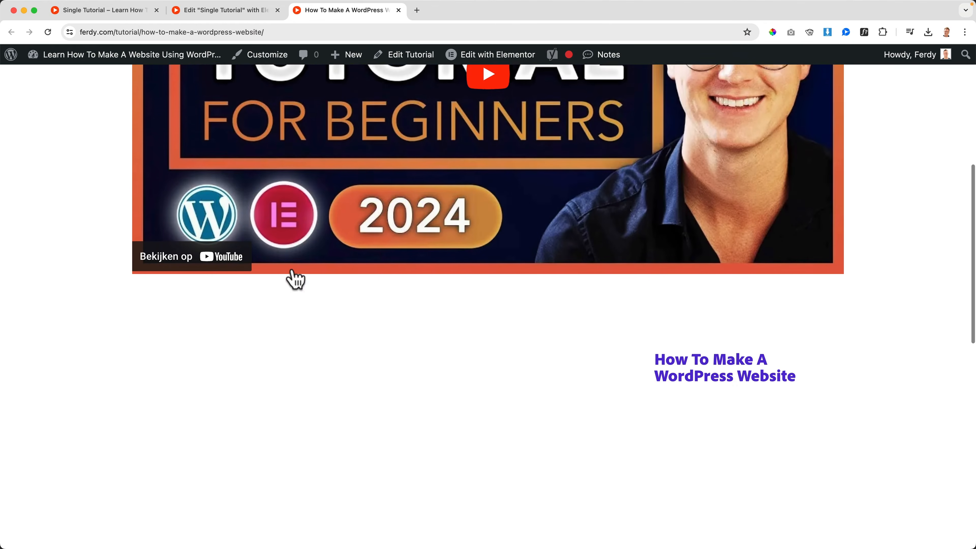
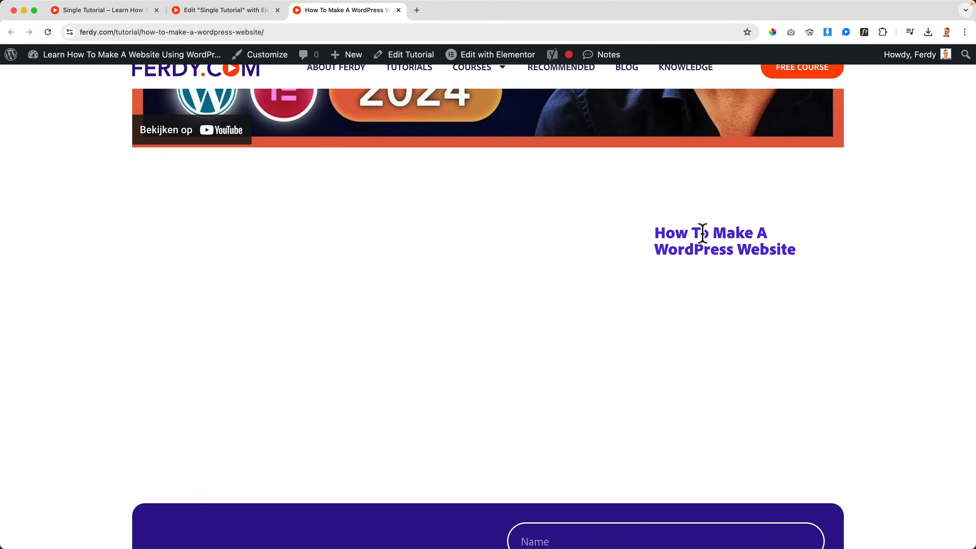
Return to the template, place the Post Title inside the wide left column, publish, and reload the live tutorial page.
{"action": "left_click", "coordinate": [232, 15]}
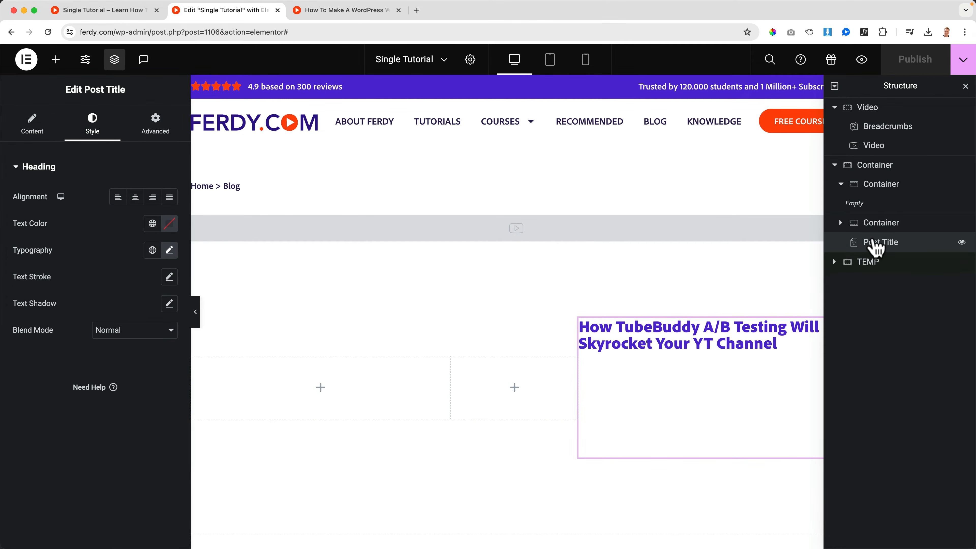
{"action": "left_click_drag", "start_coordinate": [744, 331], "coordinate": [348, 386]}
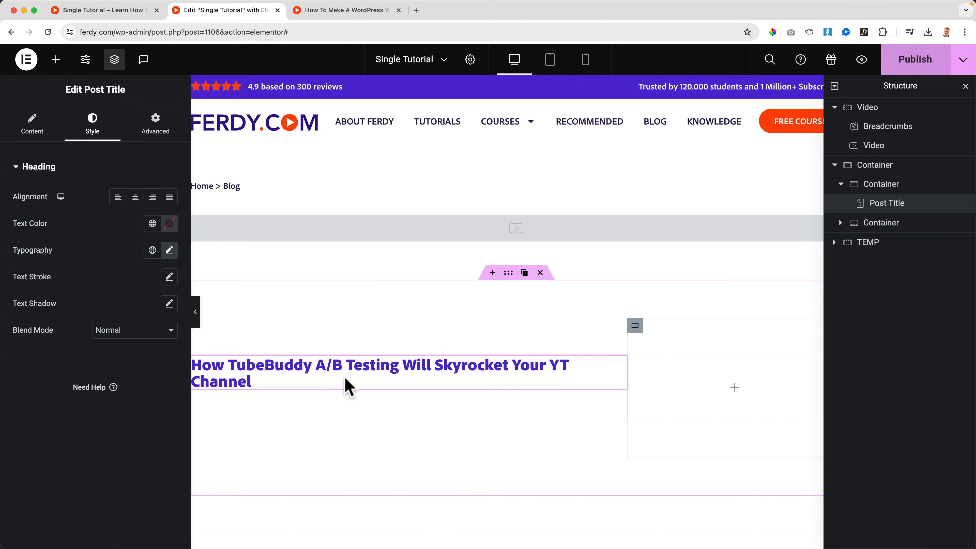
{"action": "left_click", "coordinate": [923, 64]}
{"action": "left_click", "coordinate": [361, 12]}
{"action": "key", "text": "super+r"}
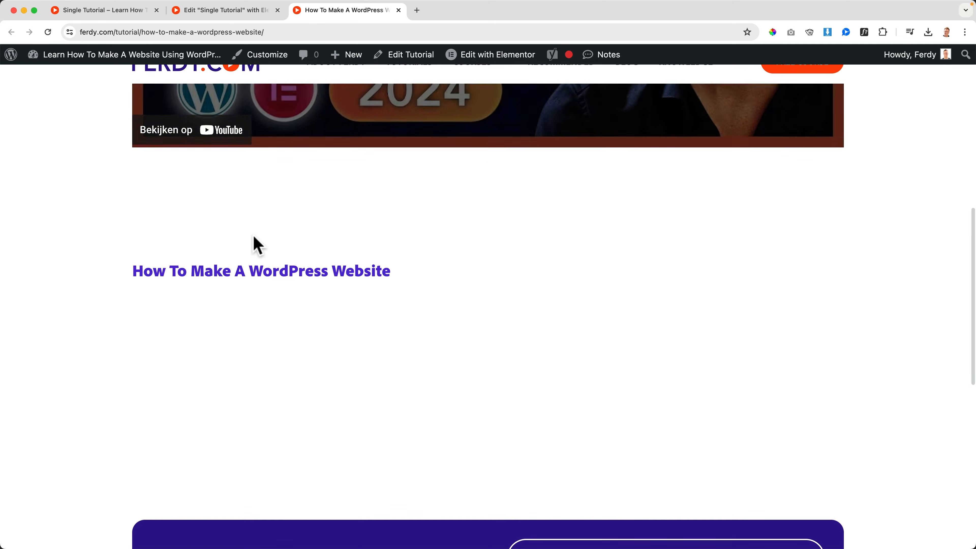
{"action": "scroll", "coordinate": [253, 276], "scroll_direction": "up", "scroll_amount": 3}
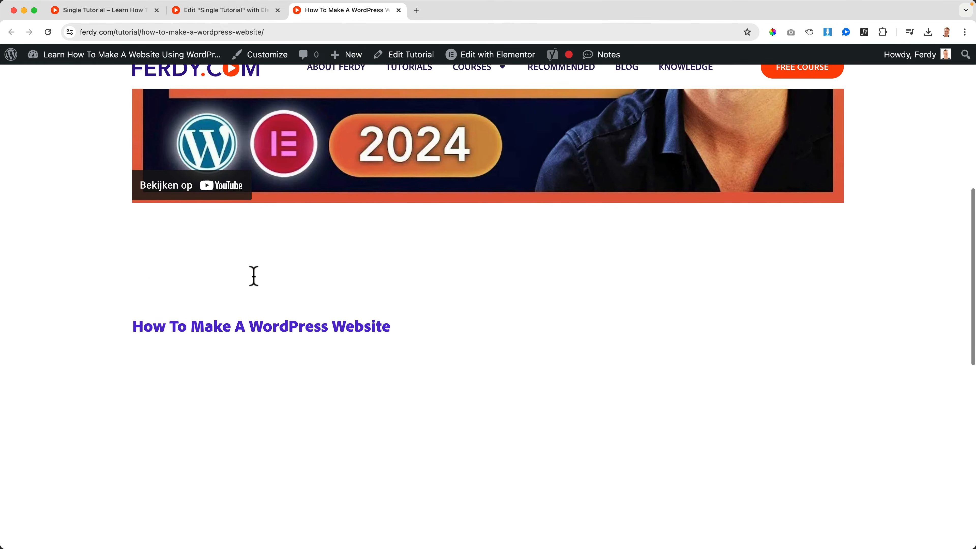
{"action": "scroll", "coordinate": [254, 283], "scroll_direction": "down", "scroll_amount": 3}
{"action": "scroll", "coordinate": [254, 276], "scroll_direction": "up", "scroll_amount": 3}
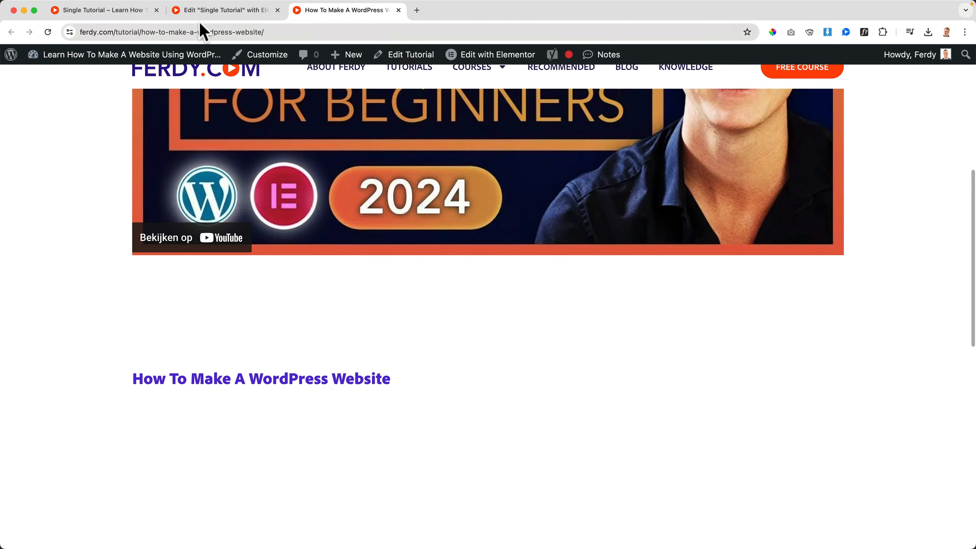
Return to the template, set the Video container's desktop bottom padding to 0 px, and publish.
{"action": "left_click", "coordinate": [208, 11]}
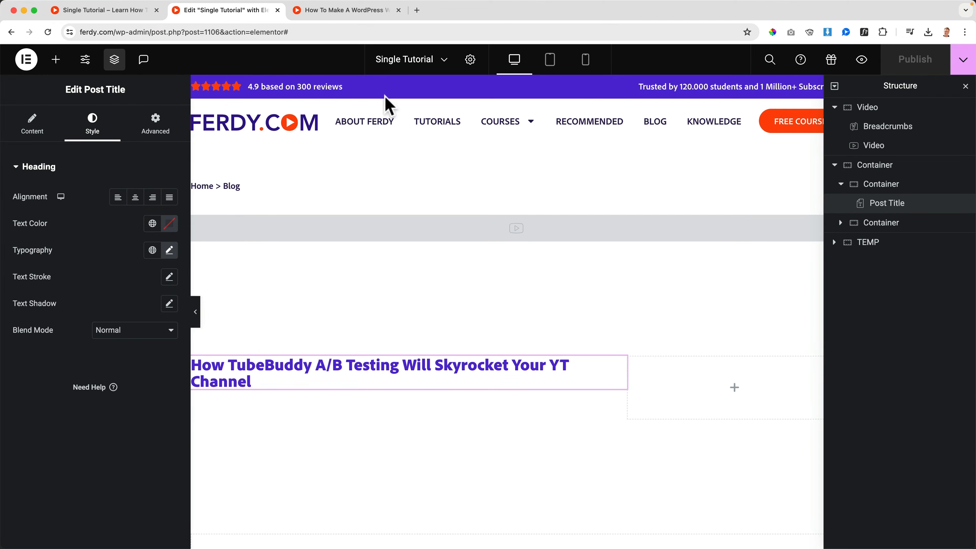
{"action": "left_click", "coordinate": [868, 110]}
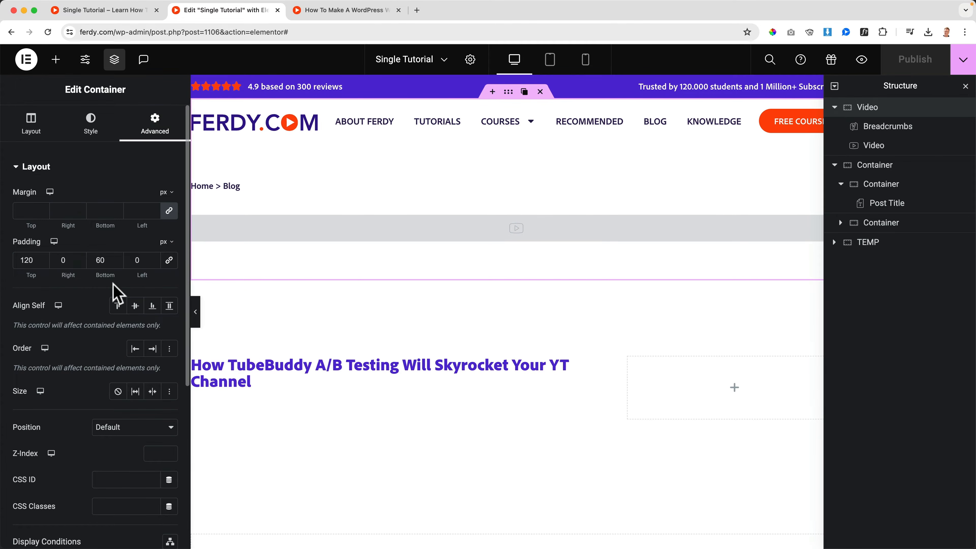
{"action": "type", "text": "0"}
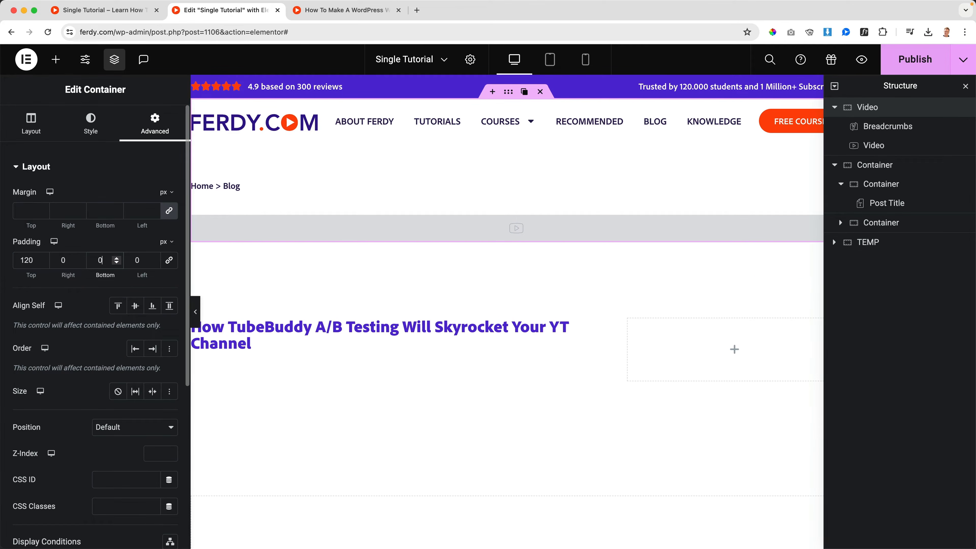
{"action": "left_click", "coordinate": [915, 62]}
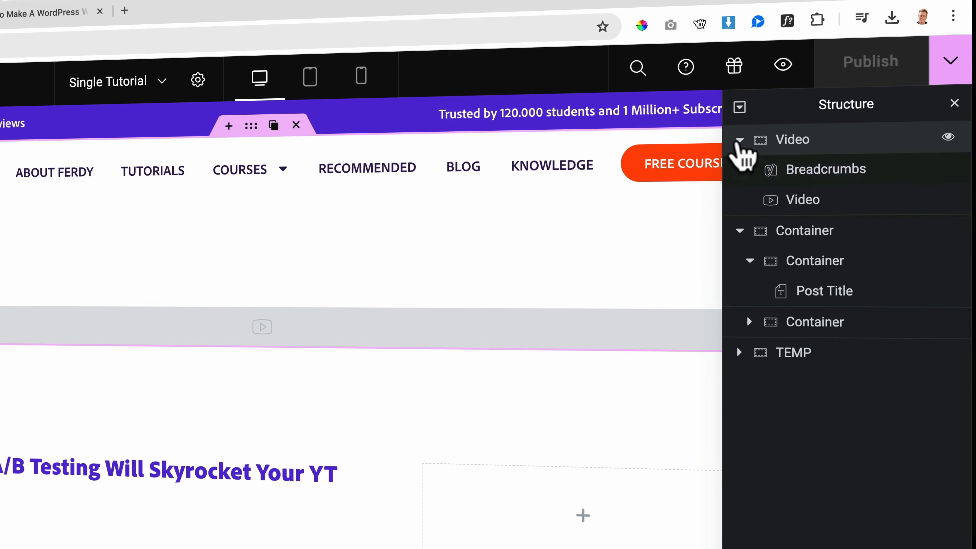
Collapse the containers in the structure and rename the two-column parent container as Content.
{"action": "left_click", "coordinate": [835, 107]}
{"action": "left_click", "coordinate": [739, 170]}
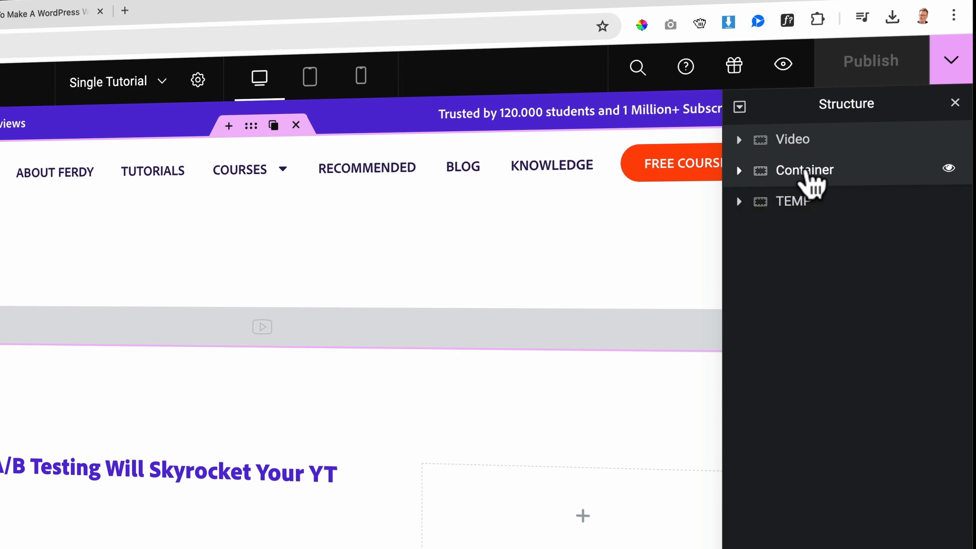
{"action": "left_click", "coordinate": [806, 170]}
{"action": "type", "text": "Content"}
{"action": "key", "text": "Return"}
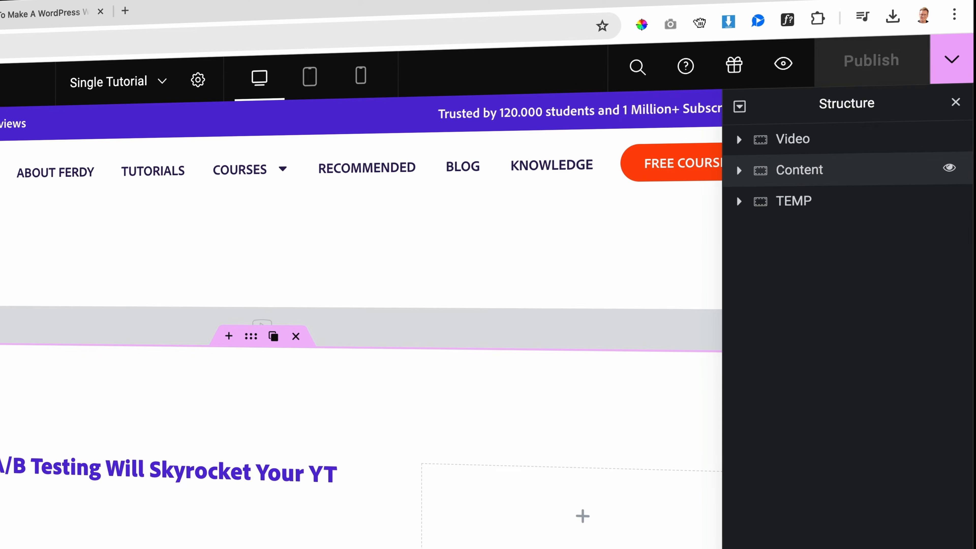
Rename the Content container's first inner container as Tutorial Content and the second as Sidebar.
{"action": "left_click", "coordinate": [739, 170]}
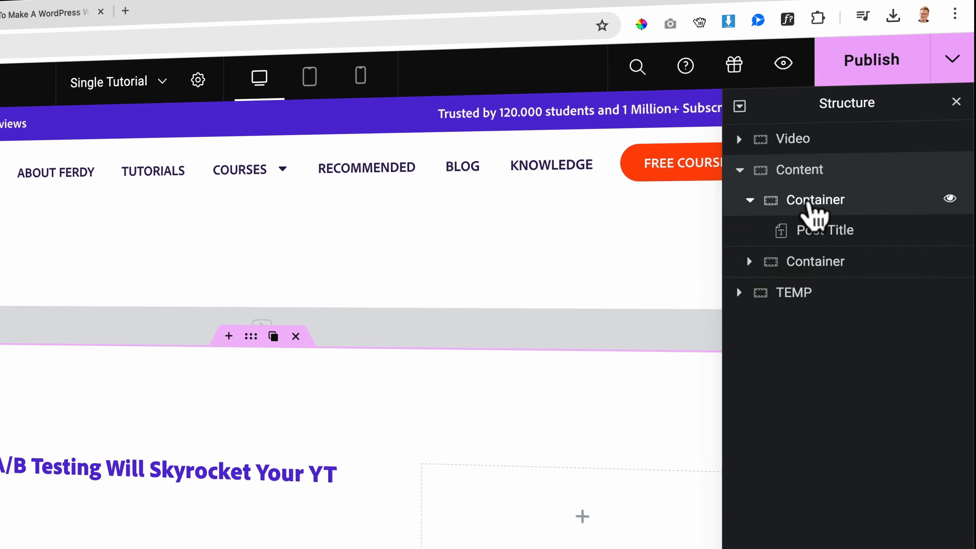
{"action": "double_click", "coordinate": [811, 201]}
{"action": "type", "text": "Conte"}
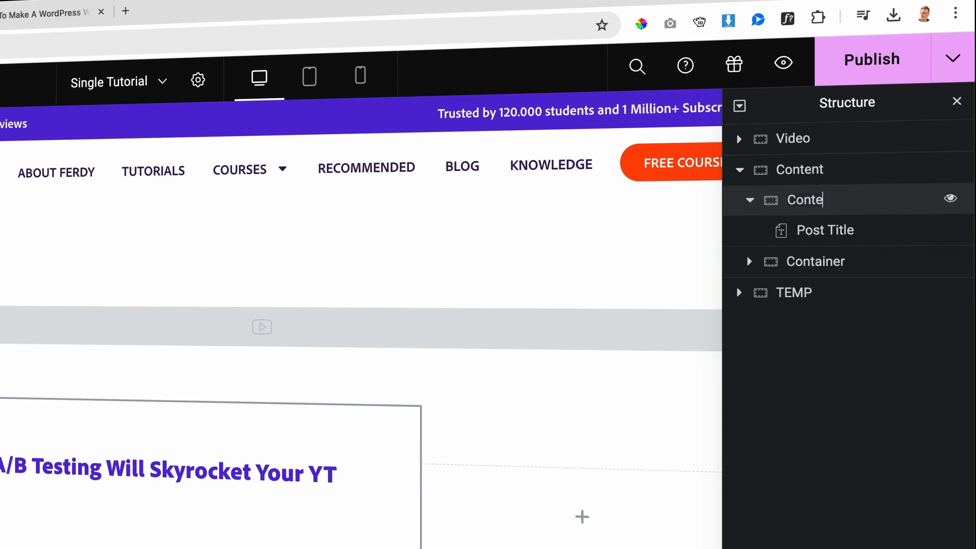
{"action": "type", "text": "ntTutorial"}
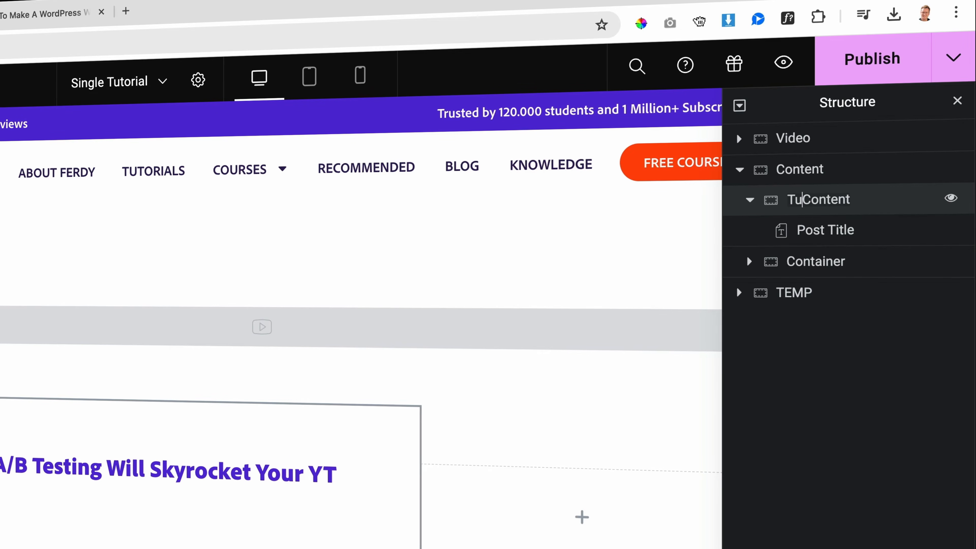
{"action": "key", "text": "Return"}
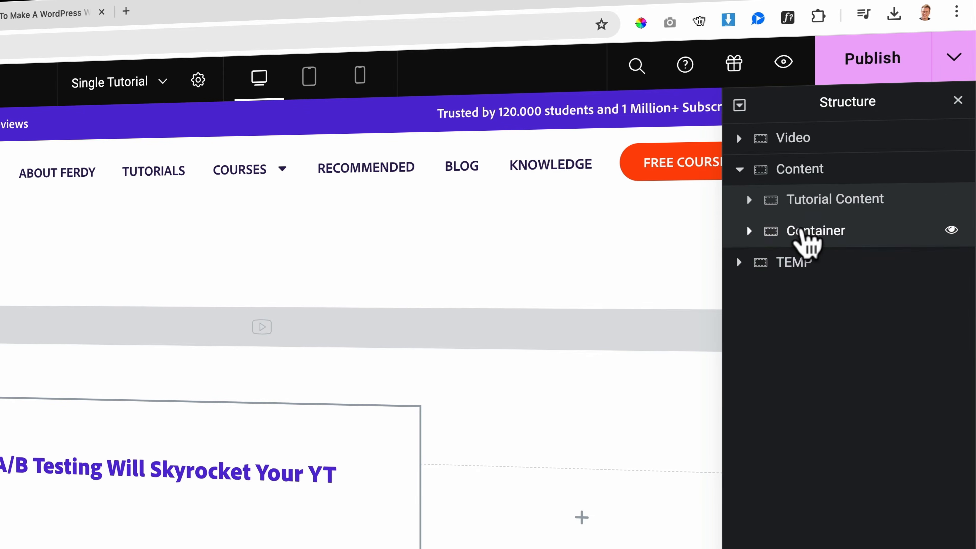
{"action": "double_click", "coordinate": [805, 231]}
{"action": "type", "text": "Sidebar"}
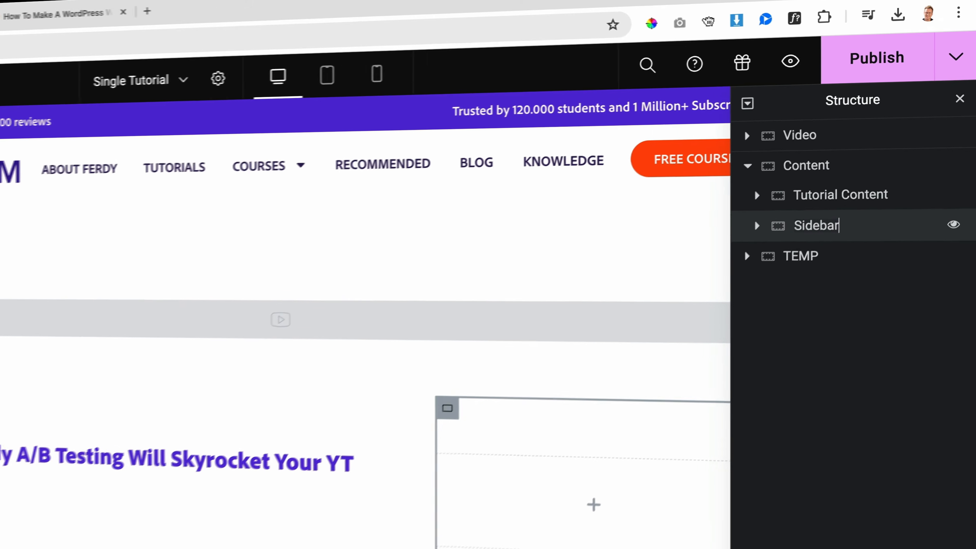
Confirm the Sidebar container name and publish the template.
{"action": "key", "text": "Return"}
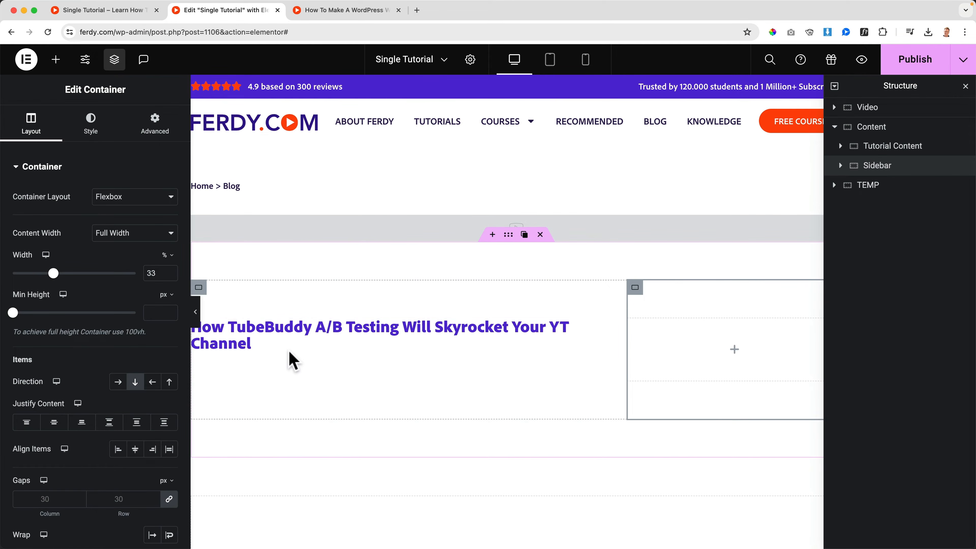
{"action": "left_click", "coordinate": [911, 69]}
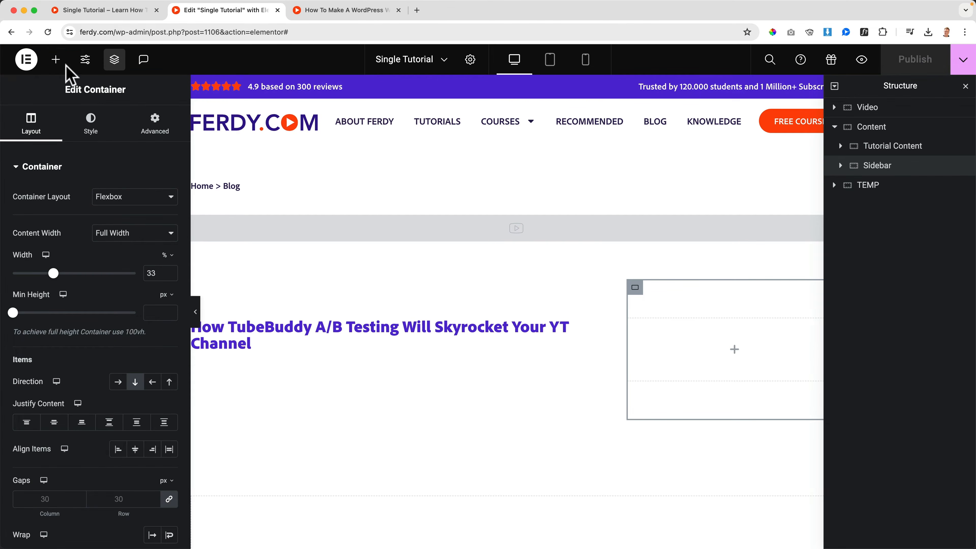
Place a Post Info widget below the post title and add a metadata item of type Custom.
{"action": "left_click", "coordinate": [56, 60]}
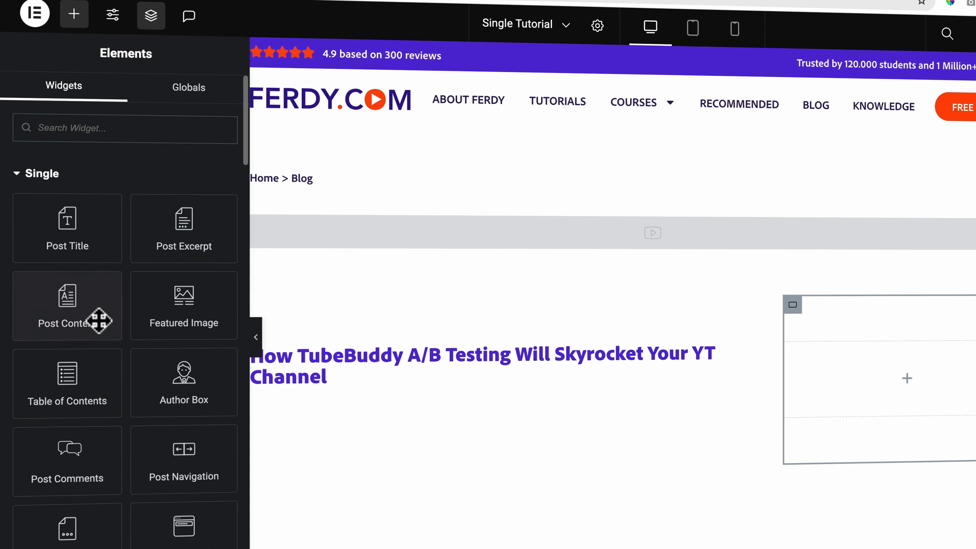
{"action": "left_click_drag", "start_coordinate": [67, 528], "coordinate": [360, 384]}
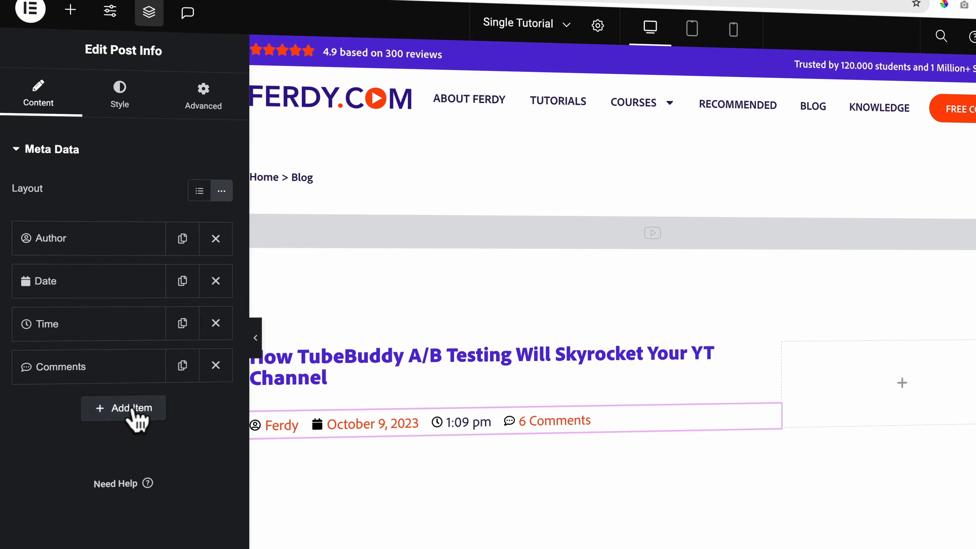
{"action": "left_click", "coordinate": [134, 415]}
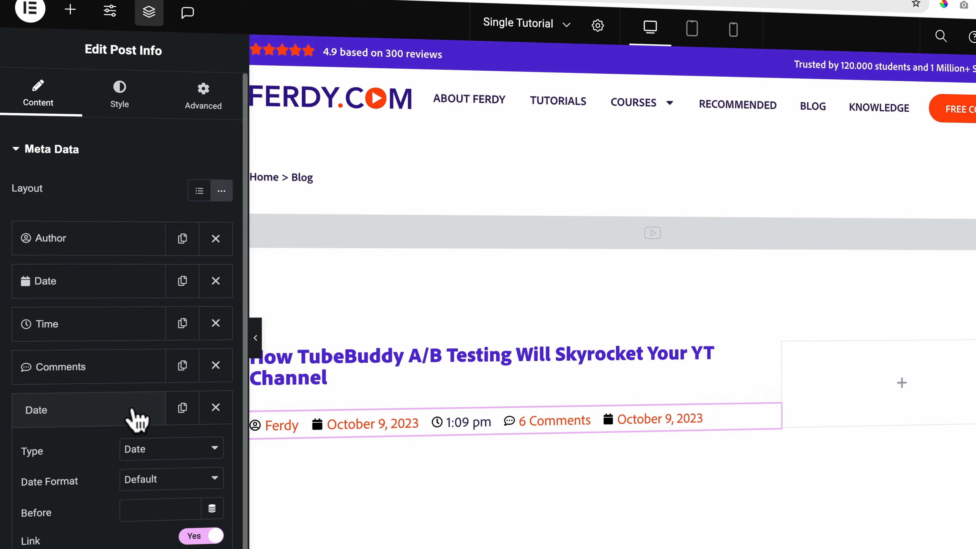
{"action": "left_click", "coordinate": [164, 458]}
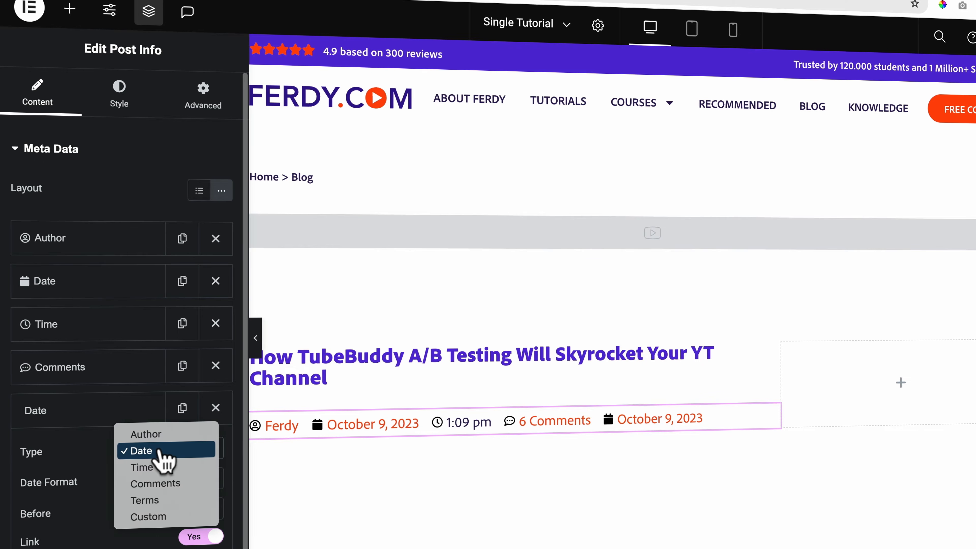
{"action": "left_click", "coordinate": [156, 516]}
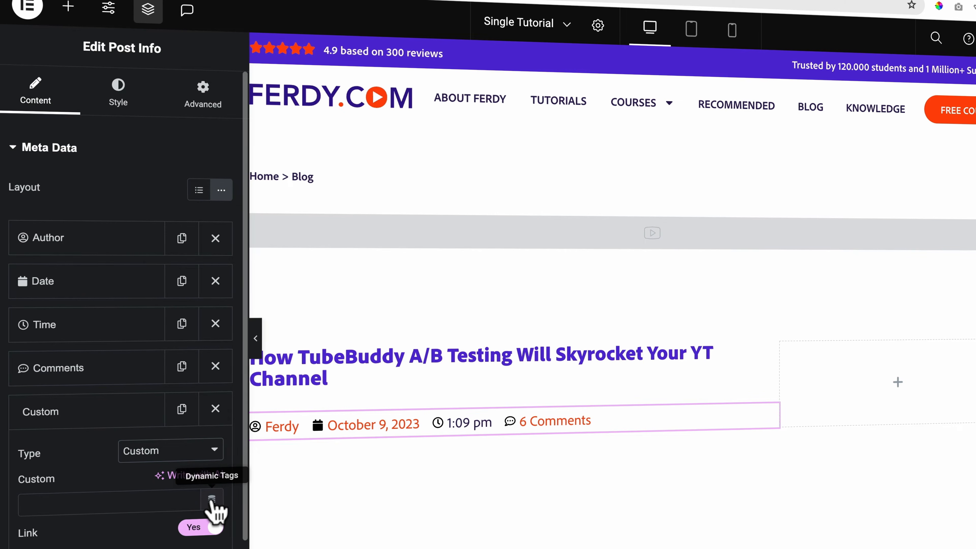
Delete the Comments, Time, Date and Author metadata items, keeping only the Custom item.
{"action": "left_click", "coordinate": [216, 365]}
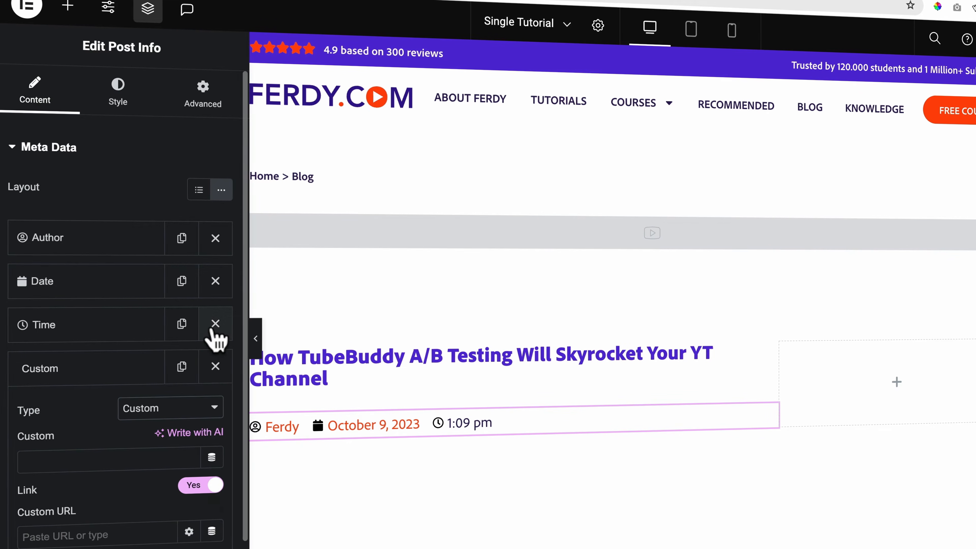
{"action": "left_click", "coordinate": [216, 323]}
{"action": "left_click", "coordinate": [215, 281]}
{"action": "left_click", "coordinate": [215, 238]}
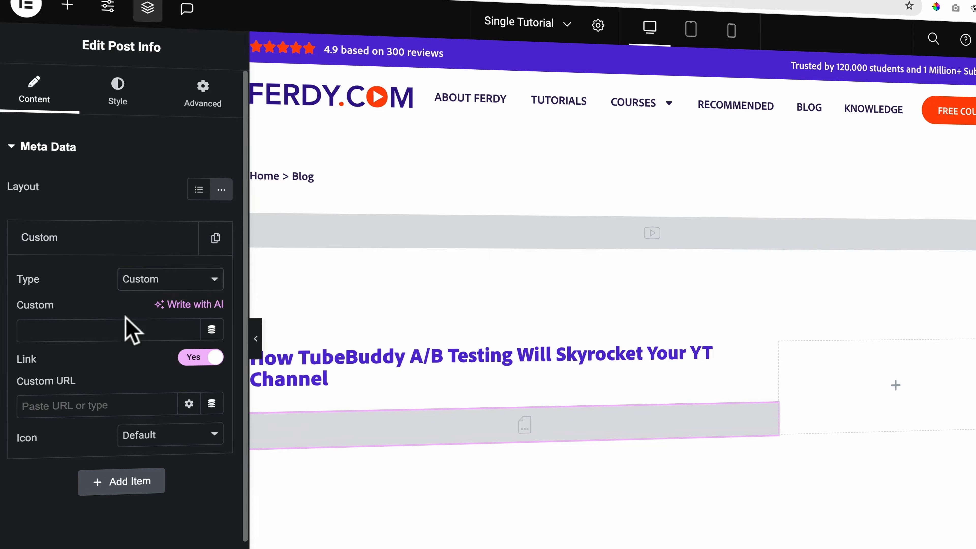
Close the template preview, open the live tutorial for editing to check its custom fields, and return to the template.
{"action": "left_click", "coordinate": [153, 13]}
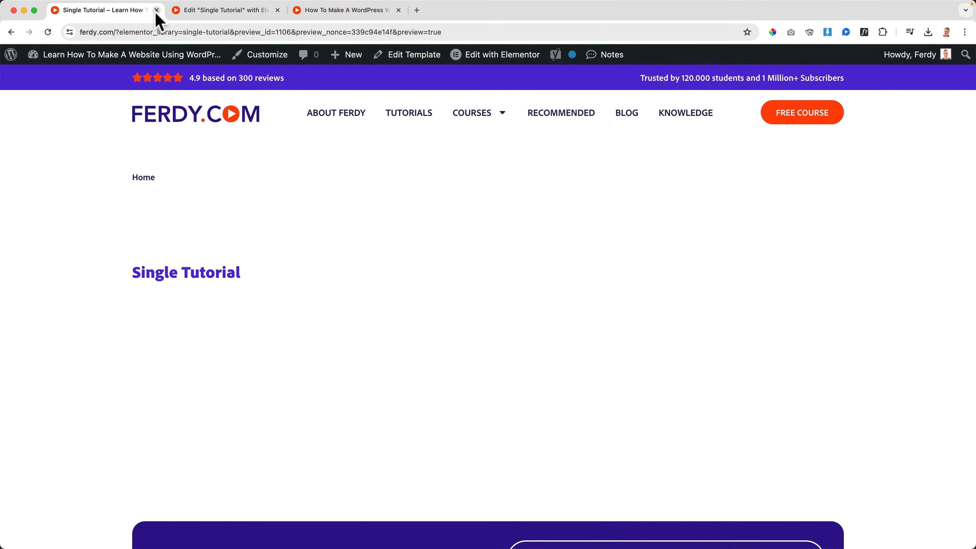
{"action": "left_click", "coordinate": [157, 10]}
{"action": "left_click", "coordinate": [238, 14]}
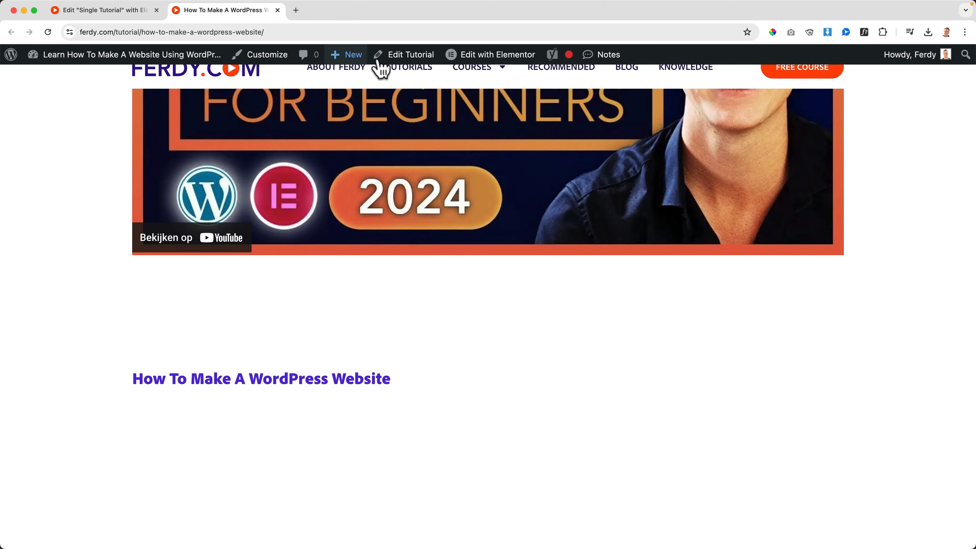
{"action": "left_click", "coordinate": [410, 58]}
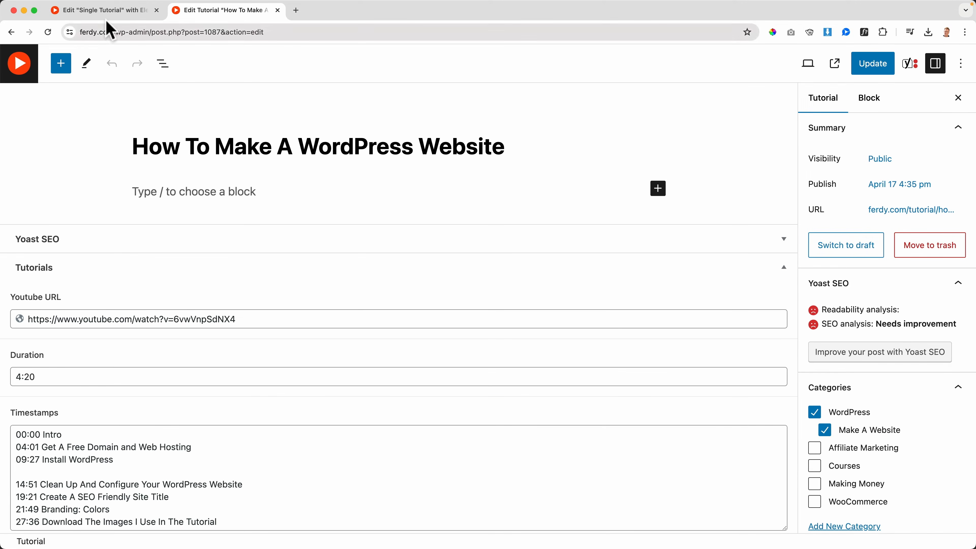
{"action": "left_click", "coordinate": [112, 11]}
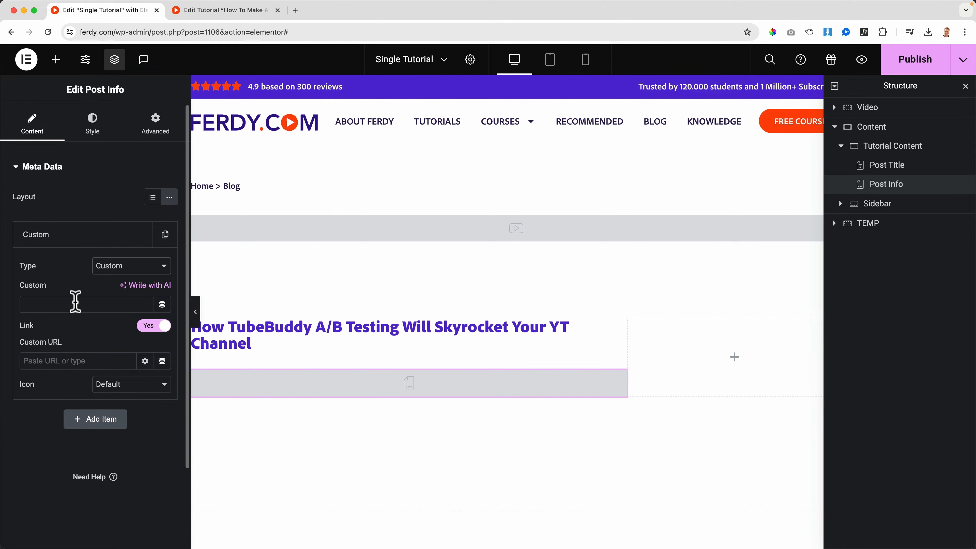
Link the Custom metadata item's content to the ACF Field dynamic tag with the Duration key.
{"action": "scroll", "coordinate": [91, 400], "scroll_direction": "down", "scroll_amount": 5}
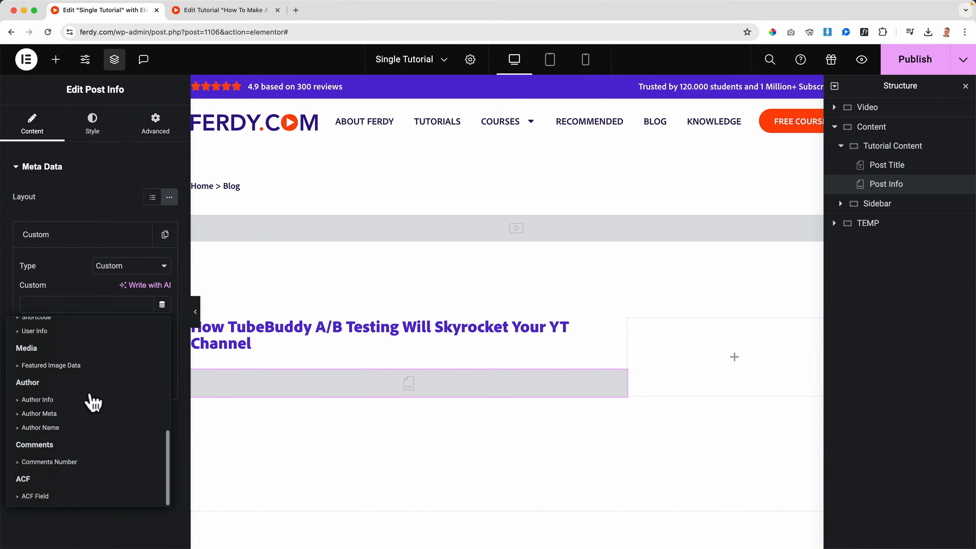
{"action": "left_click", "coordinate": [44, 495]}
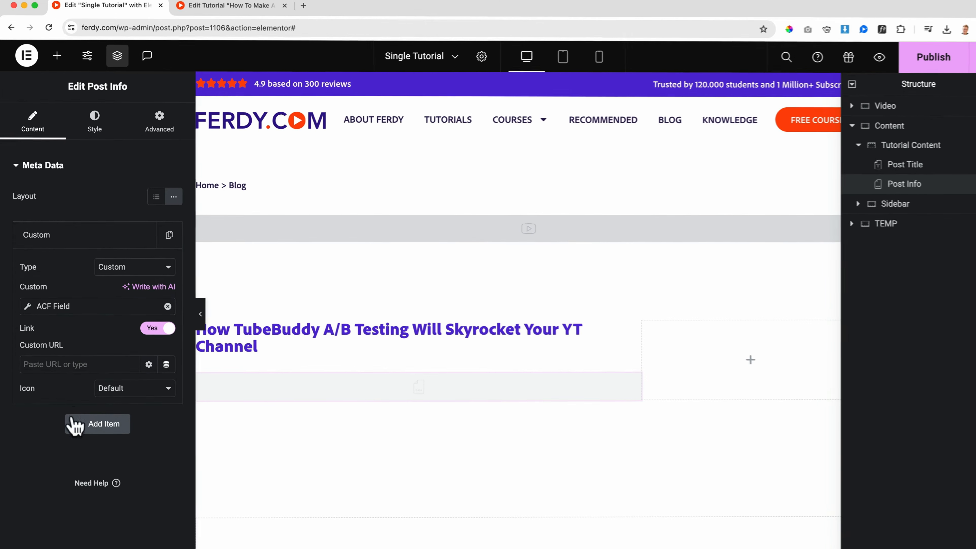
{"action": "left_click", "coordinate": [57, 304]}
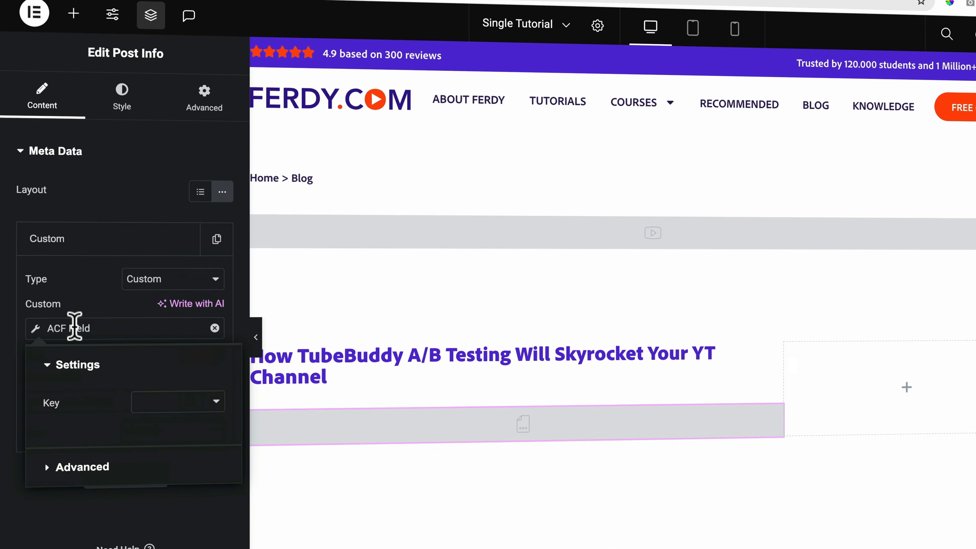
{"action": "left_click", "coordinate": [160, 406]}
{"action": "left_click", "coordinate": [162, 430]}
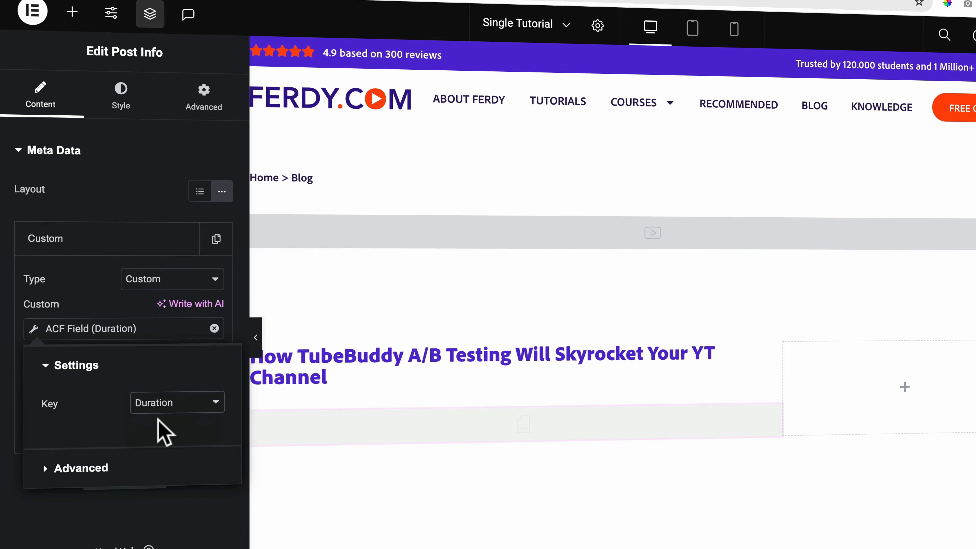
{"action": "left_click", "coordinate": [121, 304]}
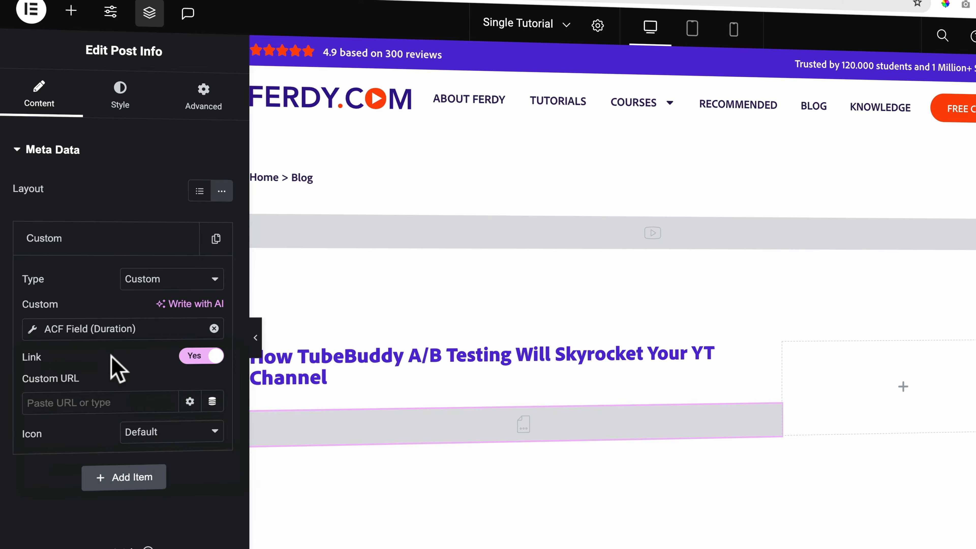
Give the duration item a custom icon, using the solid Clock from the icon library, and publish the template.
{"action": "left_click", "coordinate": [159, 432]}
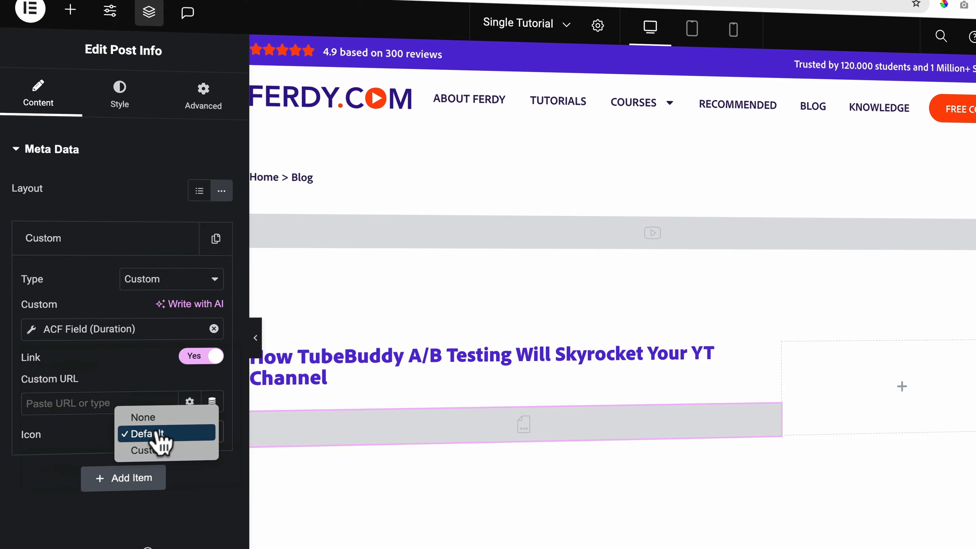
{"action": "left_click", "coordinate": [156, 450]}
{"action": "left_click", "coordinate": [142, 486]}
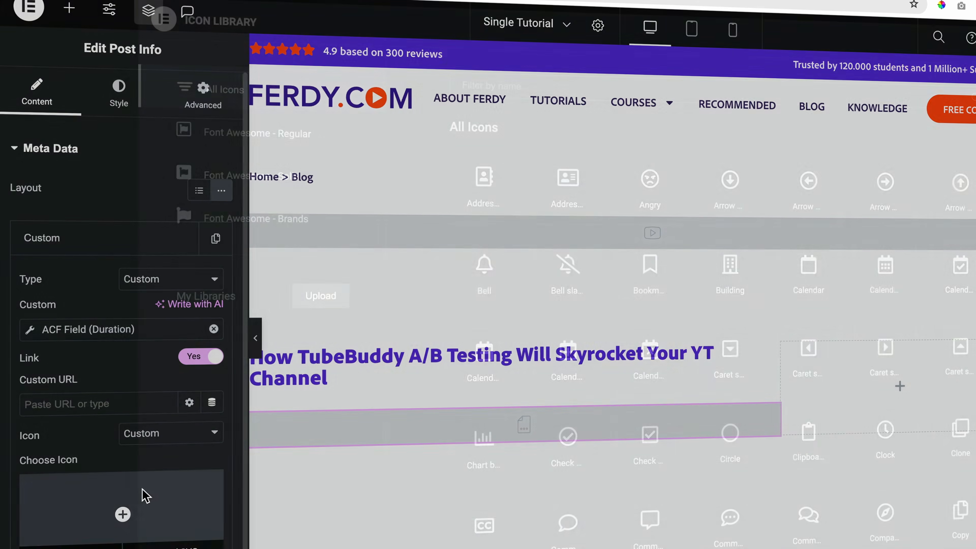
{"action": "type", "text": "clock"}
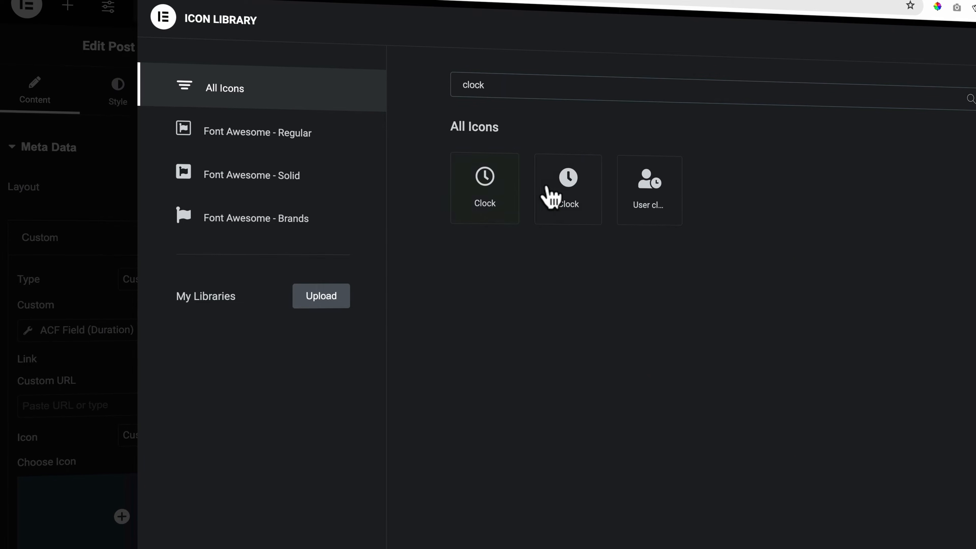
{"action": "left_click", "coordinate": [561, 197]}
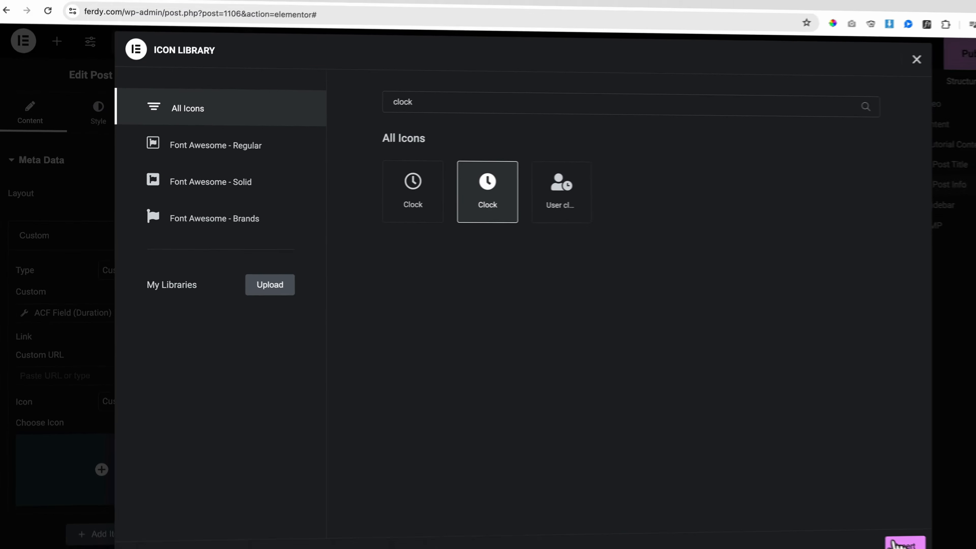
{"action": "left_click", "coordinate": [904, 545]}
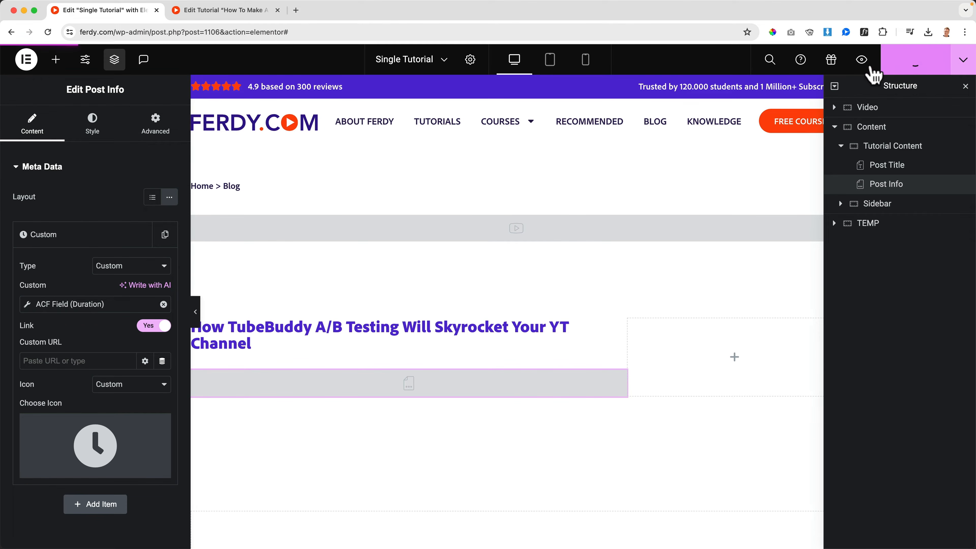
View the live tutorial page, check the duration below its title, and return to the template.
{"action": "left_click", "coordinate": [232, 16]}
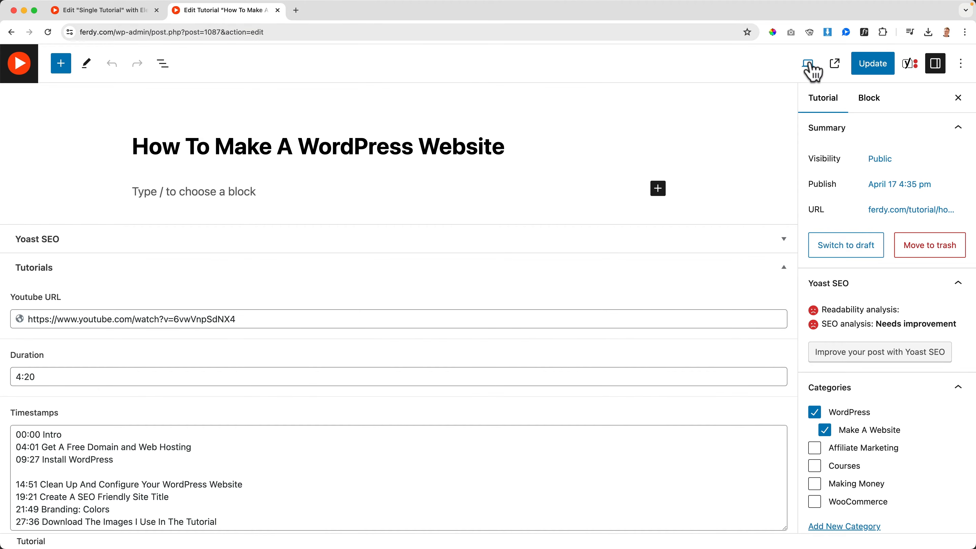
{"action": "left_click", "coordinate": [834, 64]}
{"action": "left_click", "coordinate": [277, 10]}
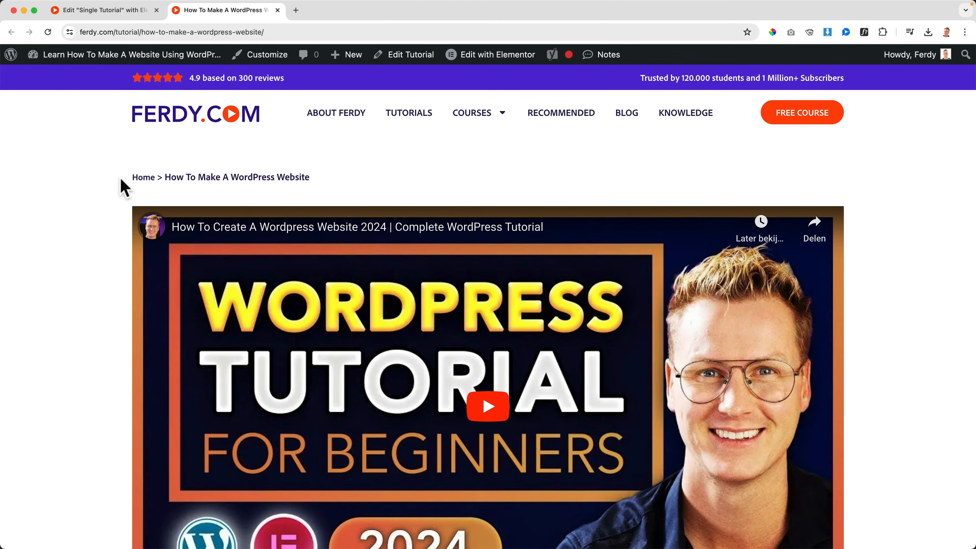
{"action": "scroll", "coordinate": [125, 188], "scroll_direction": "down", "scroll_amount": 10}
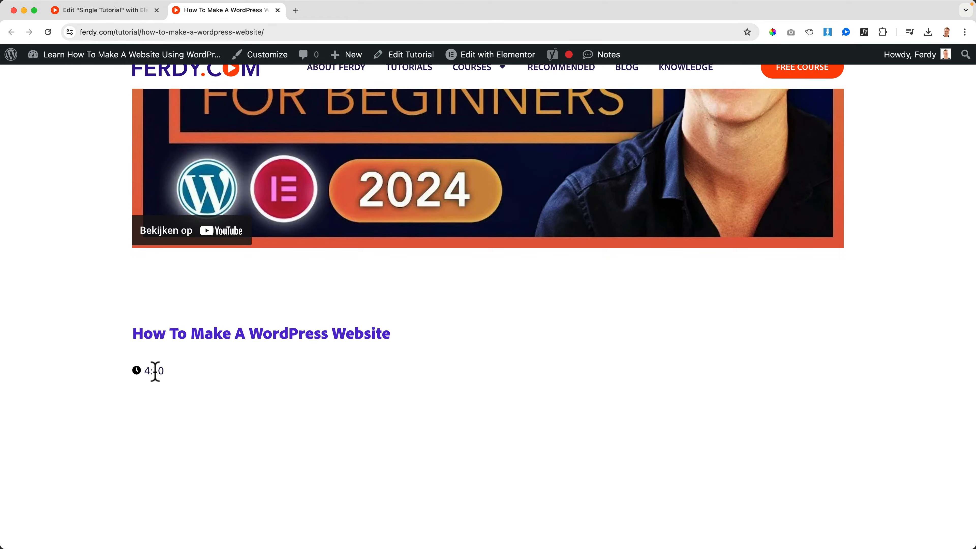
{"action": "left_click", "coordinate": [140, 11]}
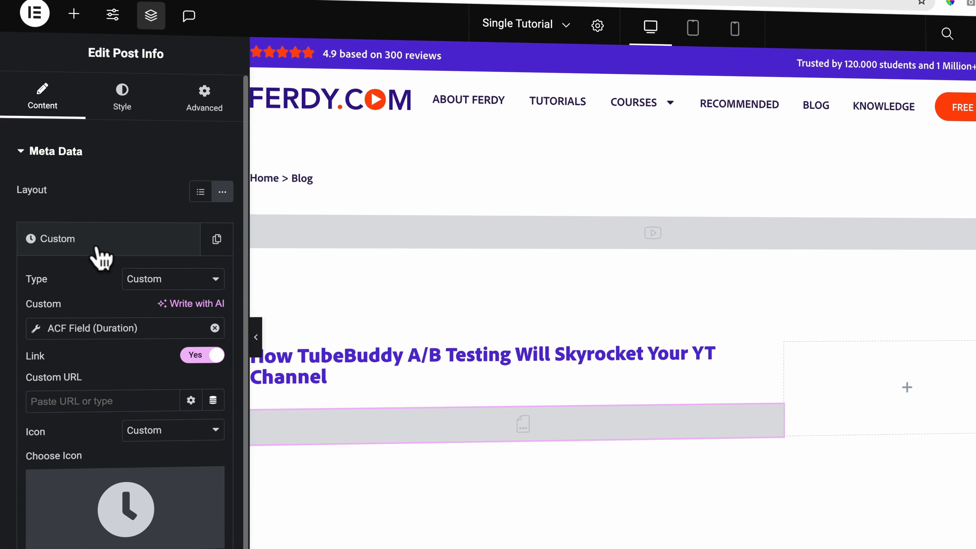
{"action": "left_click", "coordinate": [100, 246]}
{"action": "left_click", "coordinate": [217, 239]}
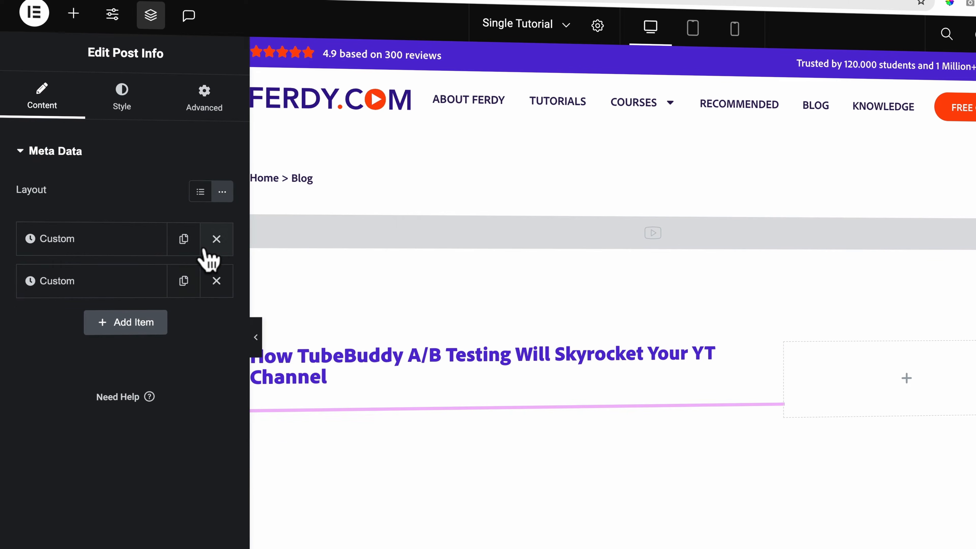
{"action": "left_click", "coordinate": [127, 287]}
{"action": "left_click", "coordinate": [107, 371]}
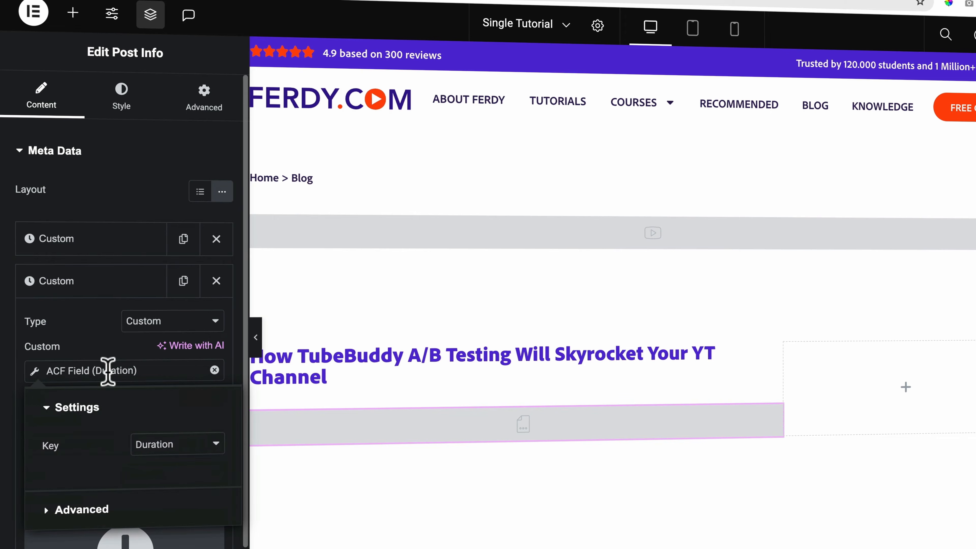
{"action": "left_click", "coordinate": [163, 448]}
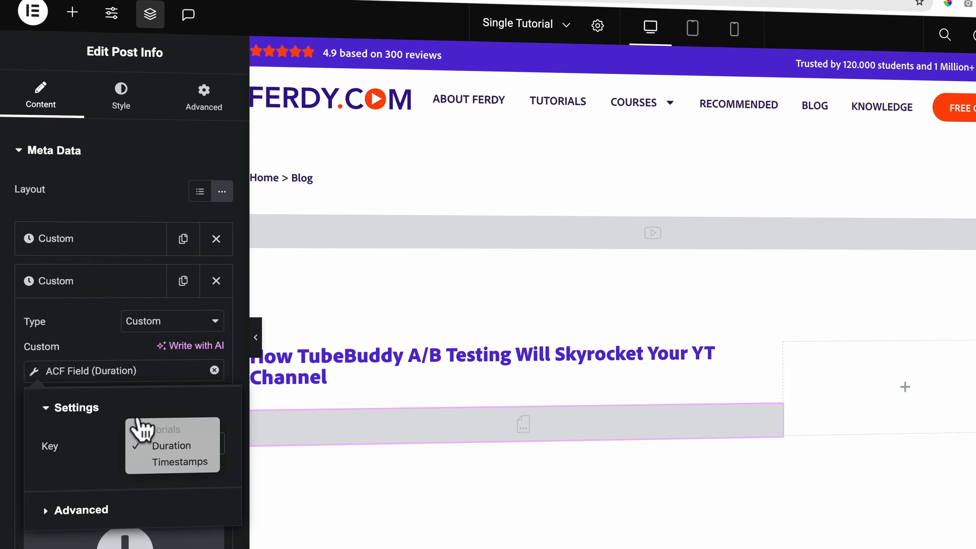
{"action": "left_click", "coordinate": [103, 290]}
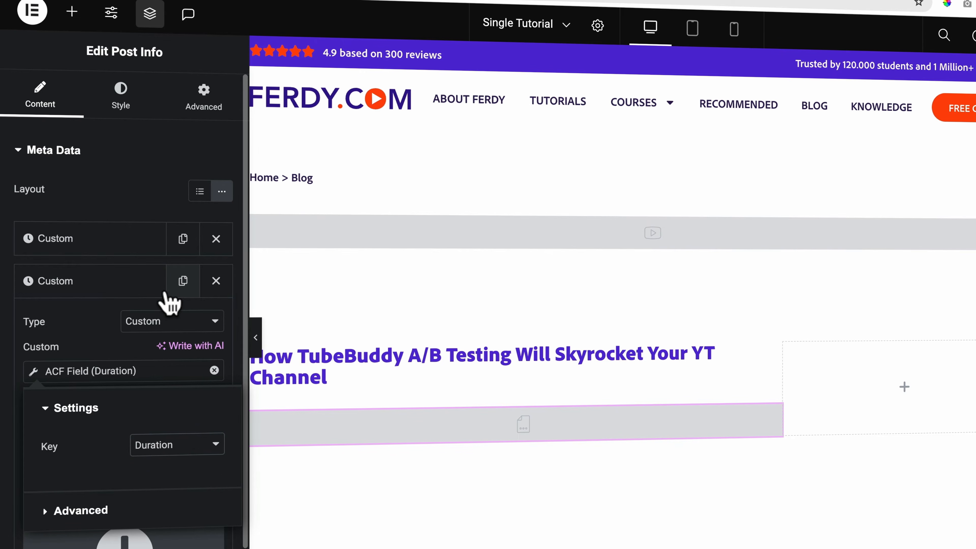
{"action": "left_click", "coordinate": [216, 281]}
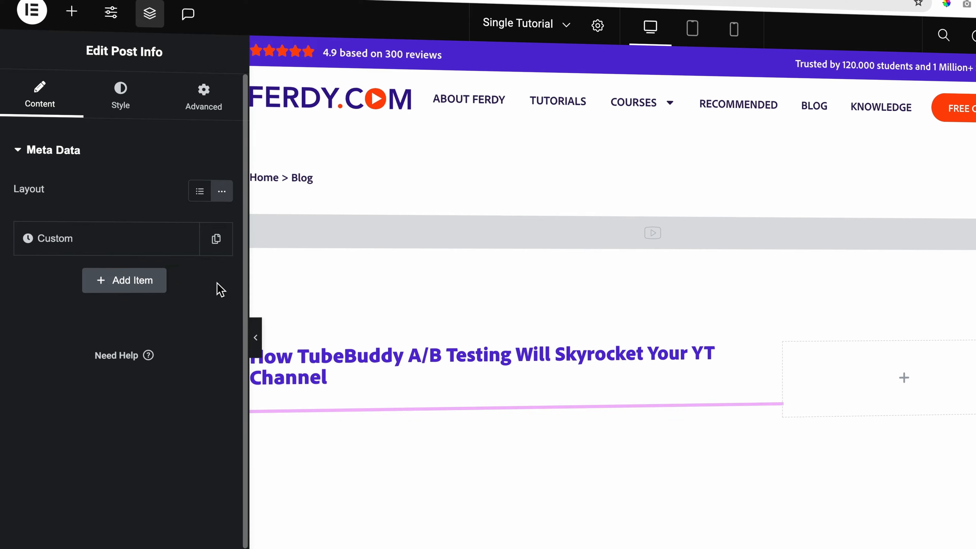
Search the widgets for "text" and place a Text Editor below the Post Info widget.
{"action": "left_click", "coordinate": [72, 13]}
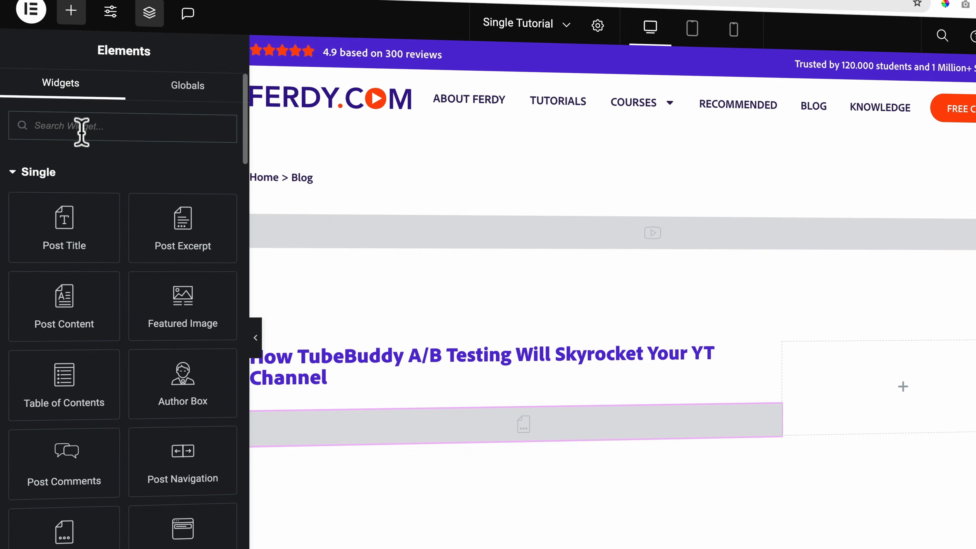
{"action": "type", "text": "text"}
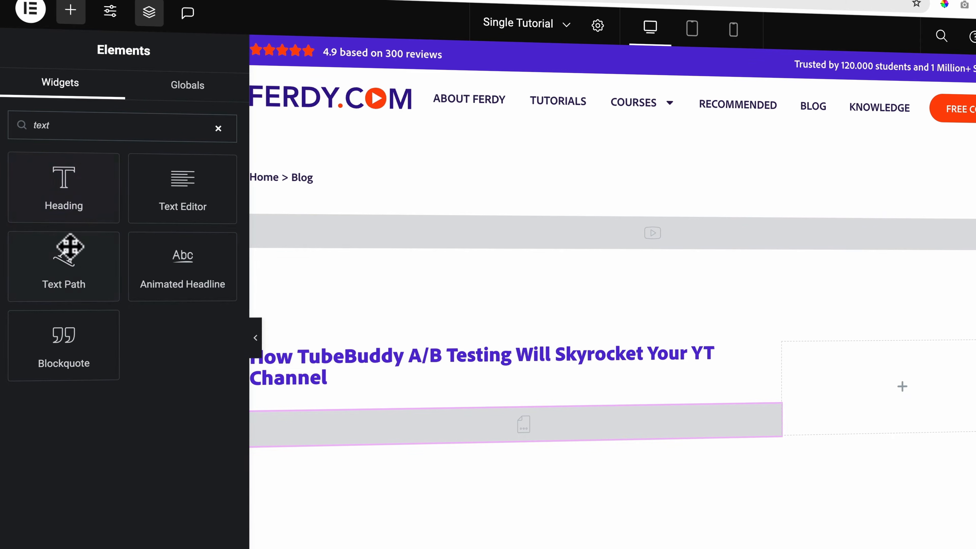
{"action": "left_click_drag", "start_coordinate": [155, 203], "coordinate": [358, 448]}
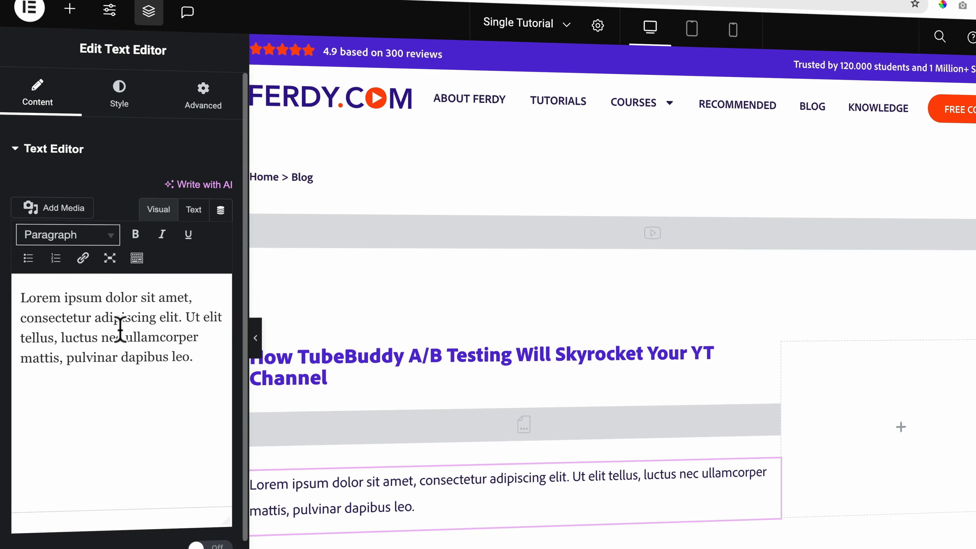
Clear the Text Editor's placeholder text and link its content to the ACF Field dynamic tag.
{"action": "left_click", "coordinate": [192, 427]}
{"action": "key", "text": "ctrl+a"}
{"action": "key", "text": "BackSpace"}
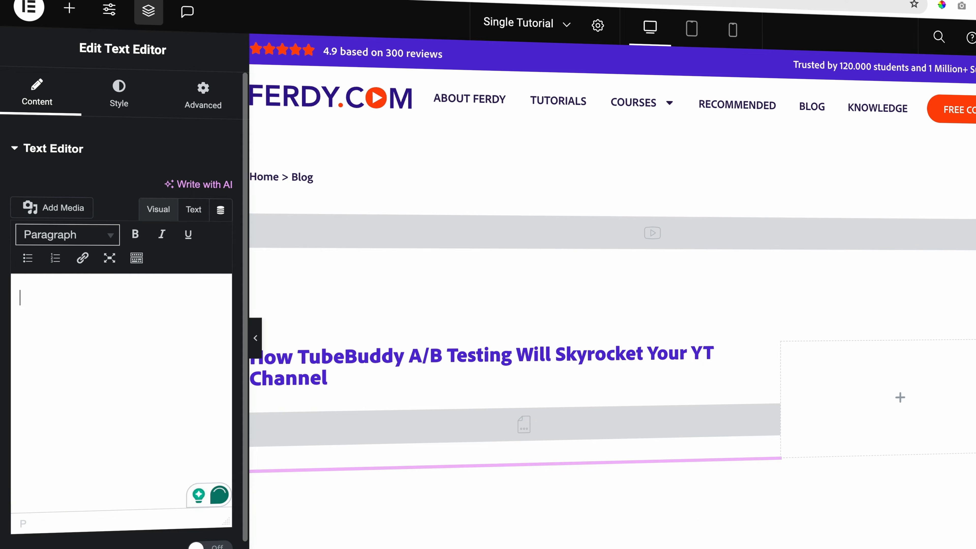
{"action": "left_click", "coordinate": [221, 211]}
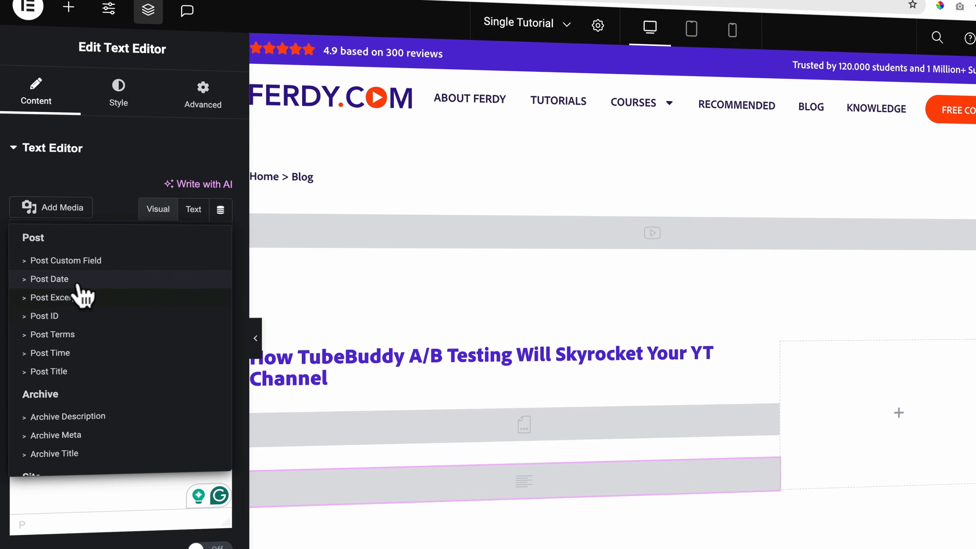
{"action": "scroll", "coordinate": [94, 344], "scroll_direction": "down", "scroll_amount": 5}
{"action": "left_click", "coordinate": [68, 465]}
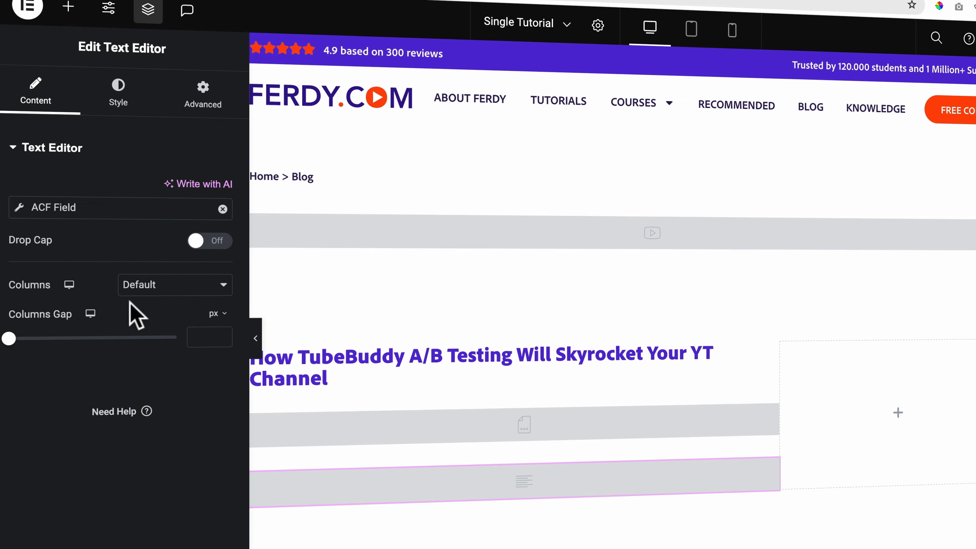
Set the Text Editor's ACF Field key to Timestamps and publish the template.
{"action": "left_click", "coordinate": [55, 203]}
{"action": "left_click", "coordinate": [150, 285]}
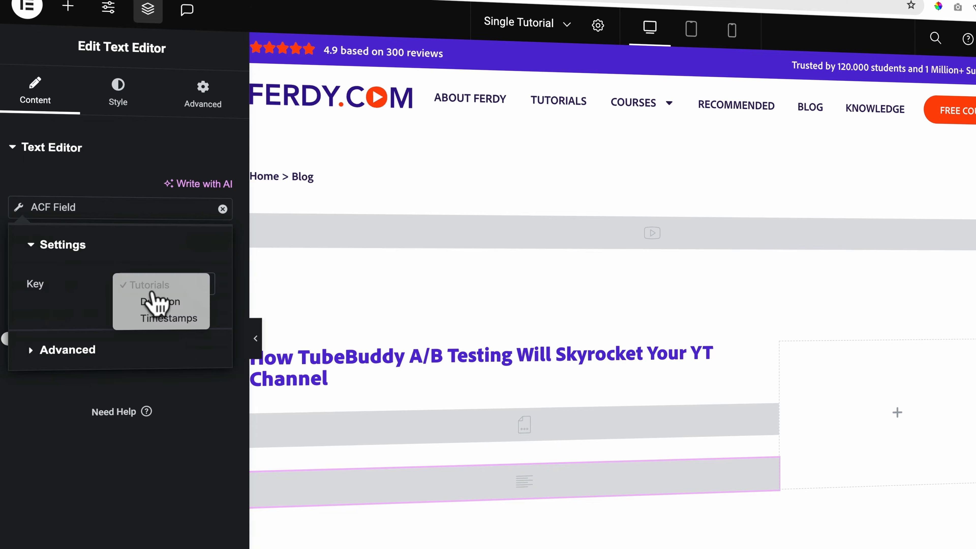
{"action": "left_click", "coordinate": [155, 319]}
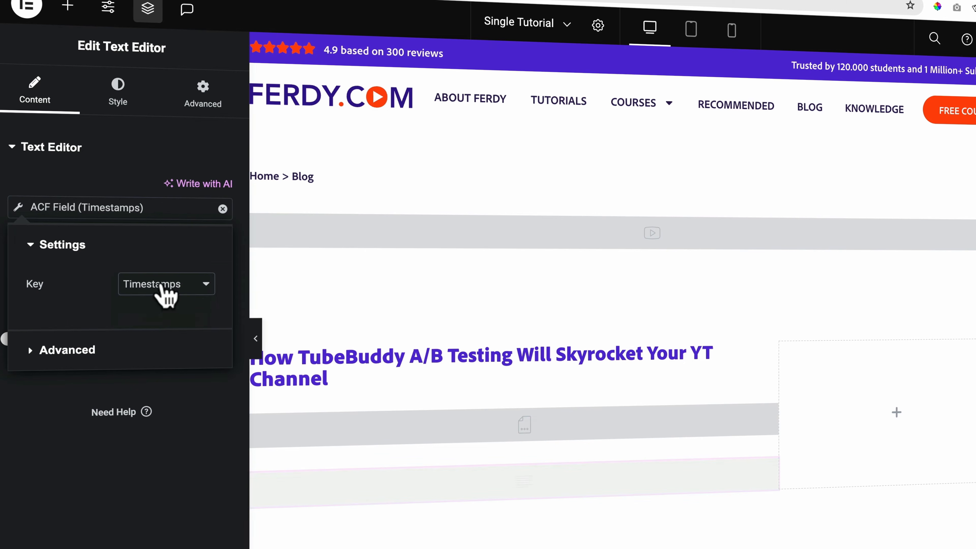
{"action": "left_click", "coordinate": [67, 350]}
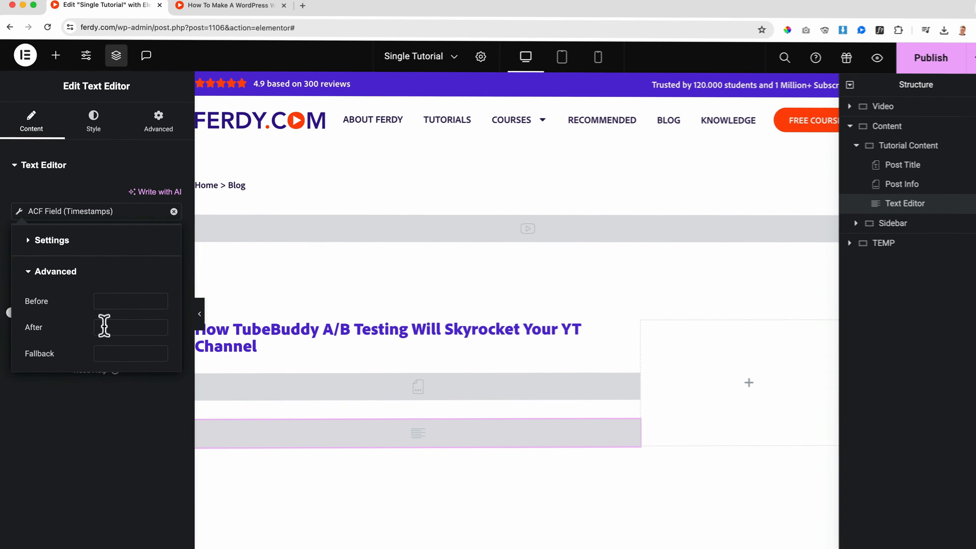
{"action": "left_click", "coordinate": [102, 193]}
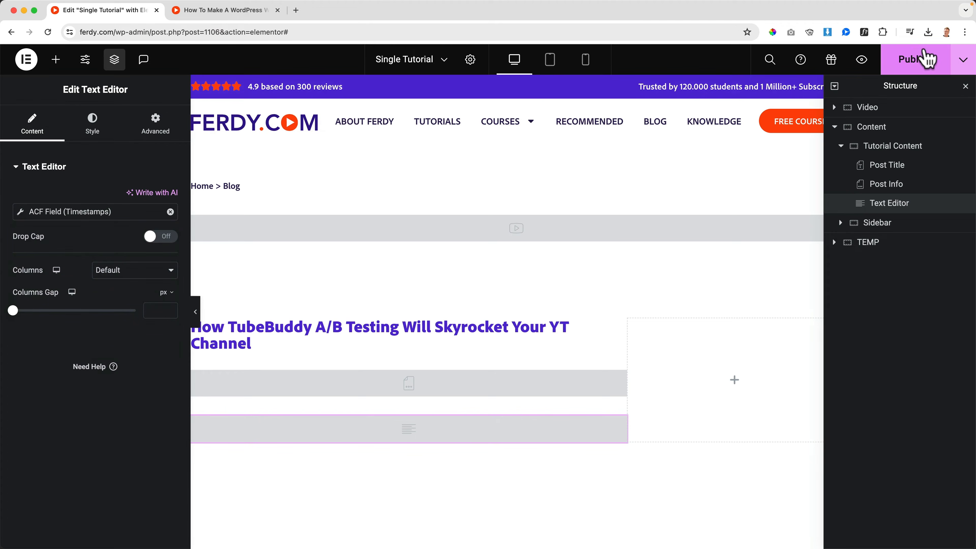
Reload the live tutorial page, check the timestamps below the duration, and return to the template.
{"action": "left_click", "coordinate": [236, 14]}
{"action": "scroll", "coordinate": [154, 154], "scroll_direction": "up", "scroll_amount": 9}
{"action": "key", "text": "super+r"}
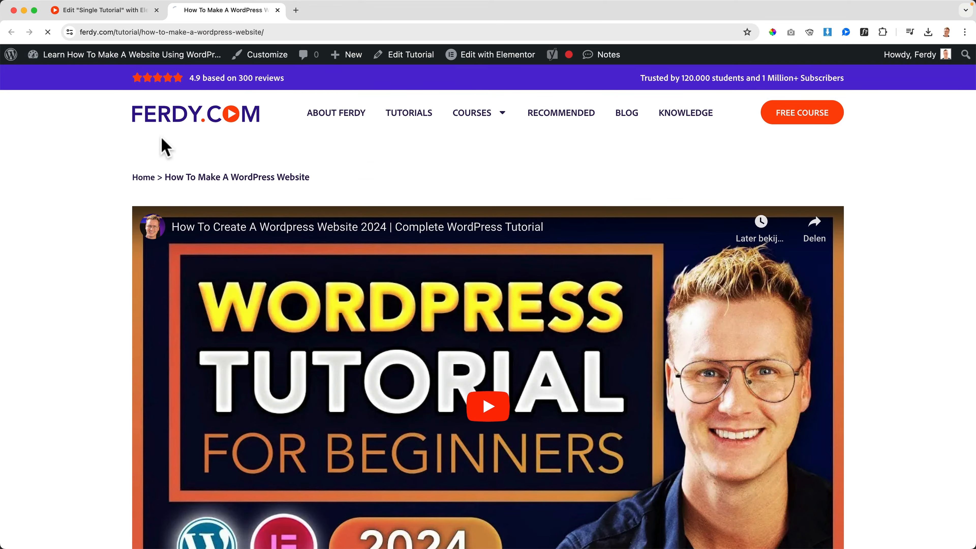
{"action": "scroll", "coordinate": [136, 151], "scroll_direction": "down", "scroll_amount": 12}
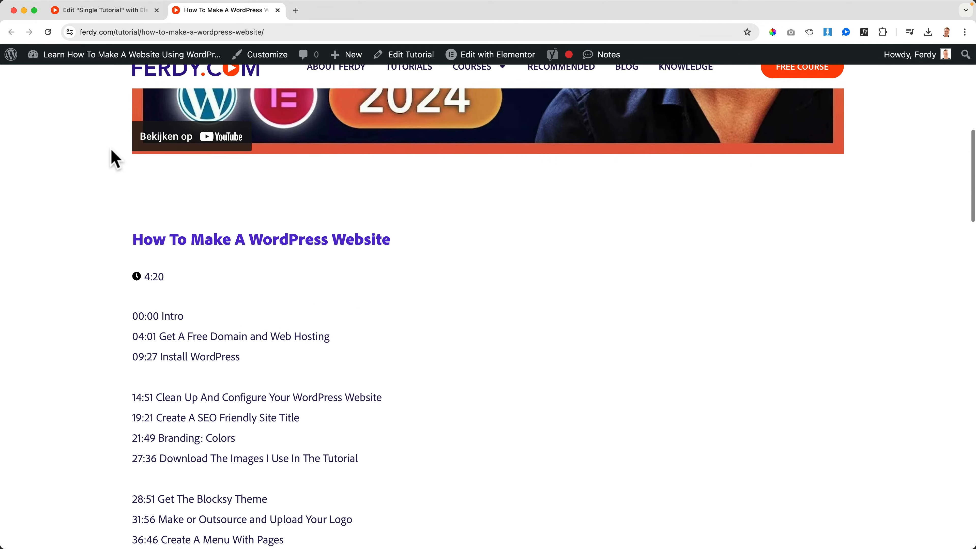
{"action": "scroll", "coordinate": [163, 322], "scroll_direction": "down", "scroll_amount": 5}
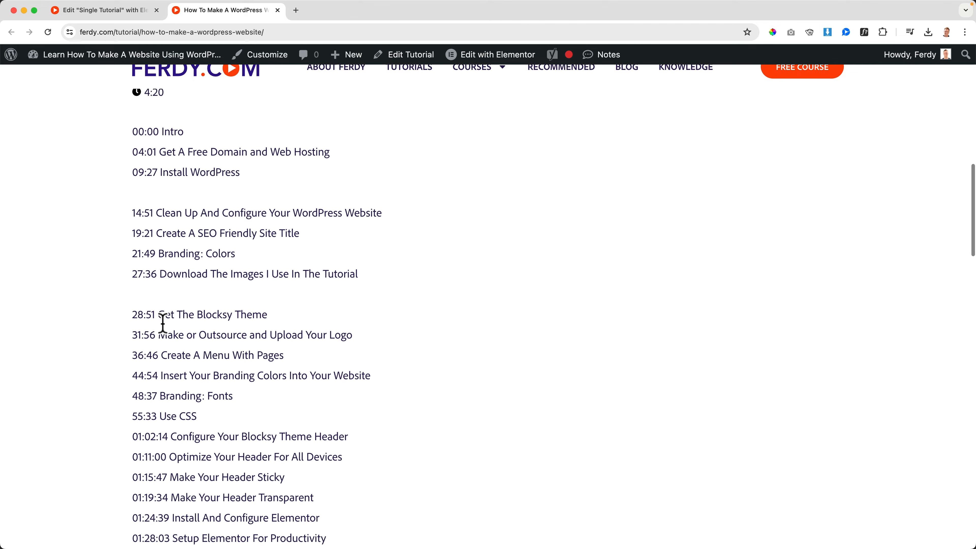
{"action": "scroll", "coordinate": [159, 323], "scroll_direction": "up", "scroll_amount": 6}
{"action": "scroll", "coordinate": [162, 296], "scroll_direction": "down", "scroll_amount": 2}
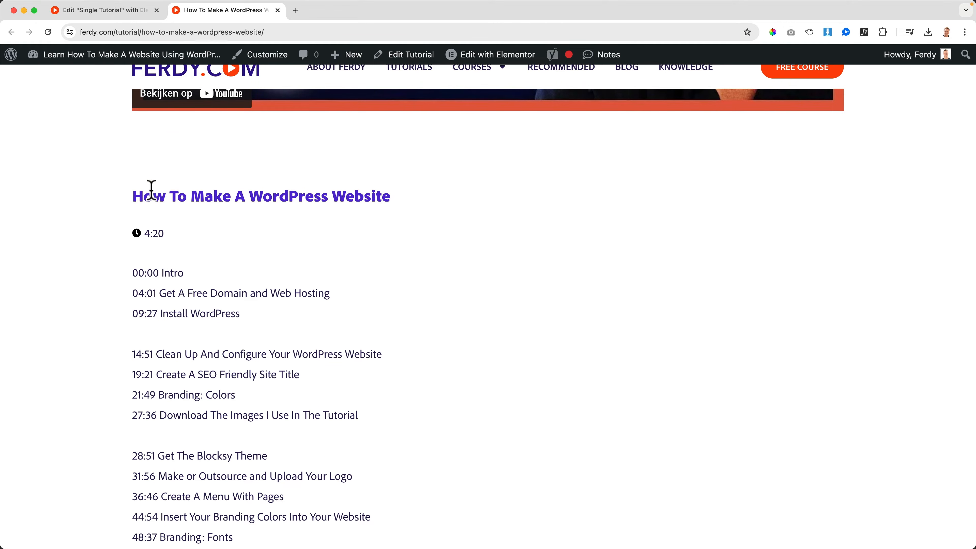
{"action": "left_click", "coordinate": [88, 12]}
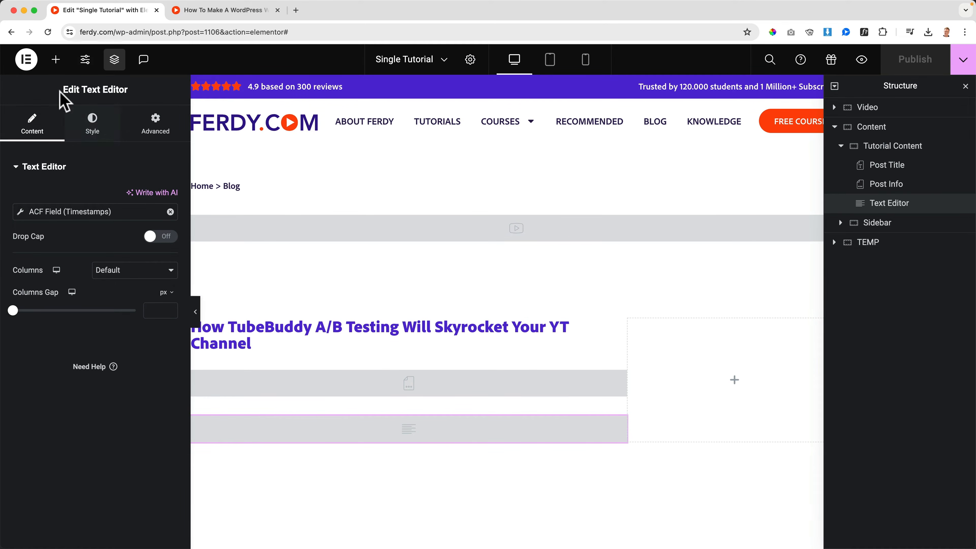
Place a Post Content widget between the Post Info and Text Editor widgets and publish the template.
{"action": "left_click", "coordinate": [57, 62]}
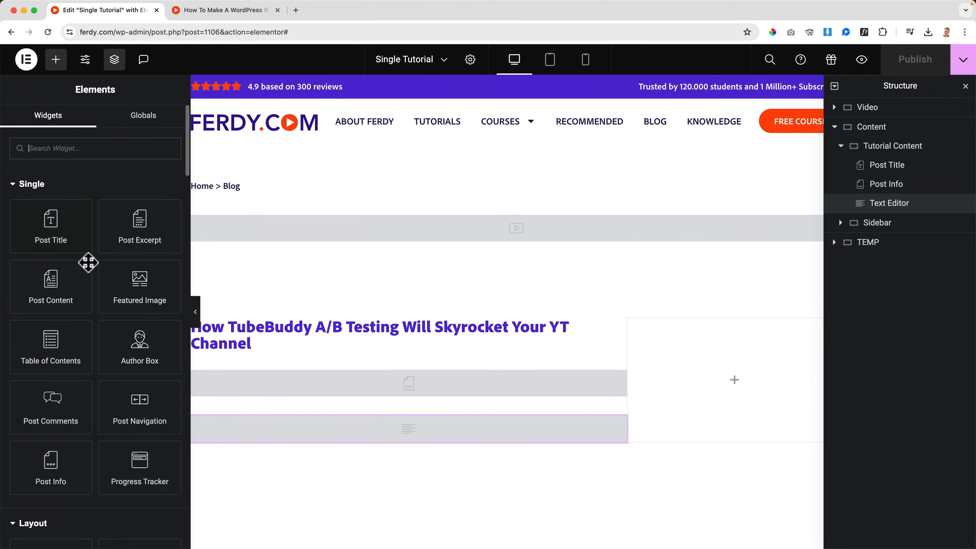
{"action": "left_click_drag", "start_coordinate": [56, 282], "coordinate": [322, 399]}
{"action": "scroll", "coordinate": [392, 375], "scroll_direction": "down", "scroll_amount": 8}
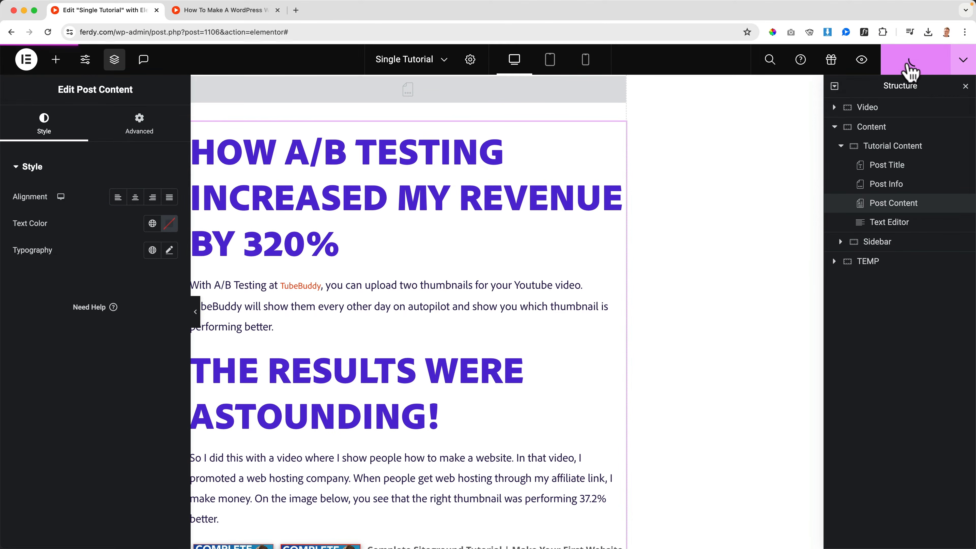
Open the live tutorial for editing, add the paragraph "Here is the content" to its body, and update it.
{"action": "left_click", "coordinate": [226, 11]}
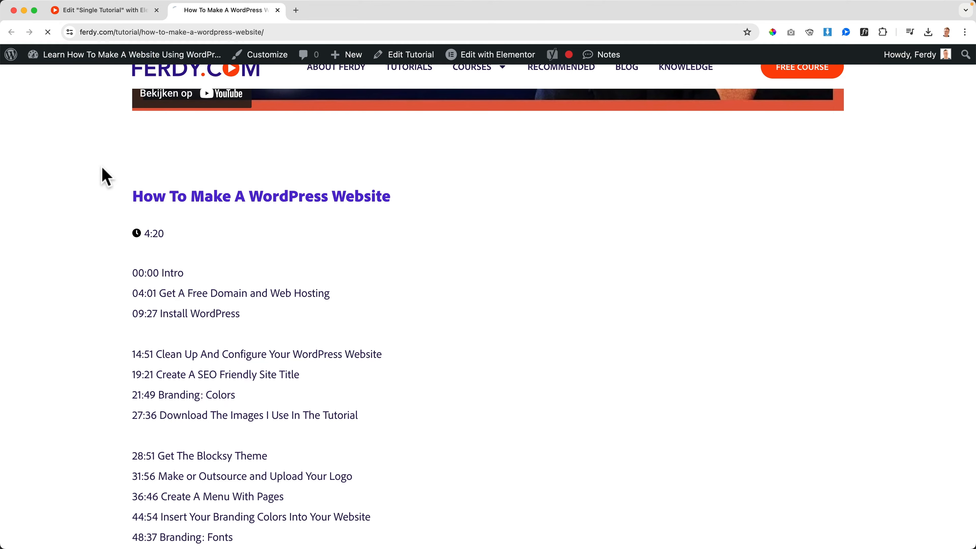
{"action": "scroll", "coordinate": [103, 173], "scroll_direction": "up", "scroll_amount": 6}
{"action": "scroll", "coordinate": [103, 173], "scroll_direction": "down", "scroll_amount": 2}
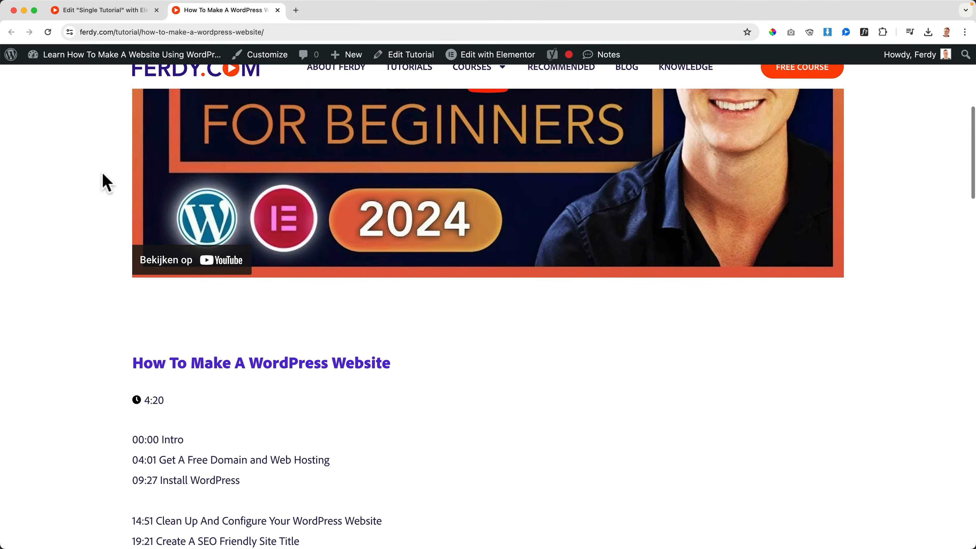
{"action": "scroll", "coordinate": [188, 312], "scroll_direction": "down", "scroll_amount": 1}
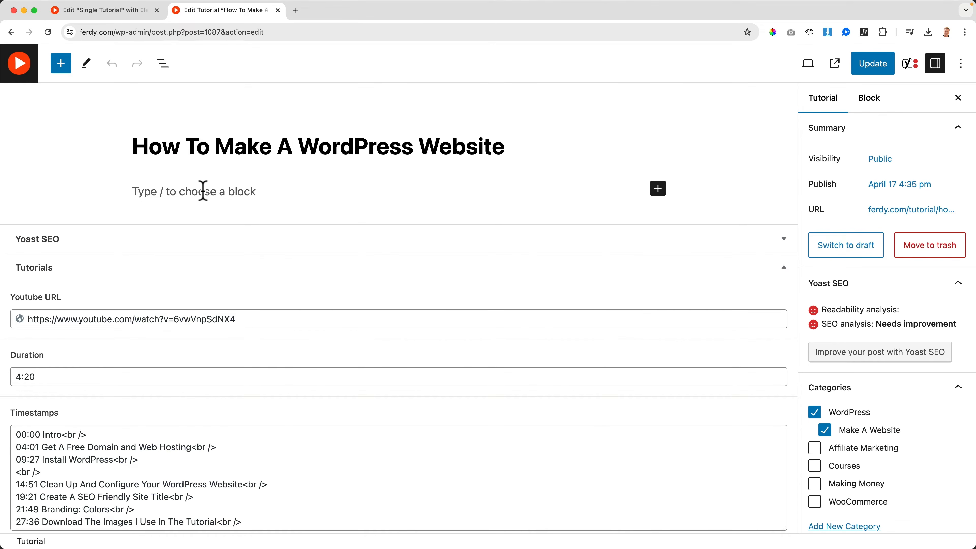
{"action": "left_click", "coordinate": [203, 191]}
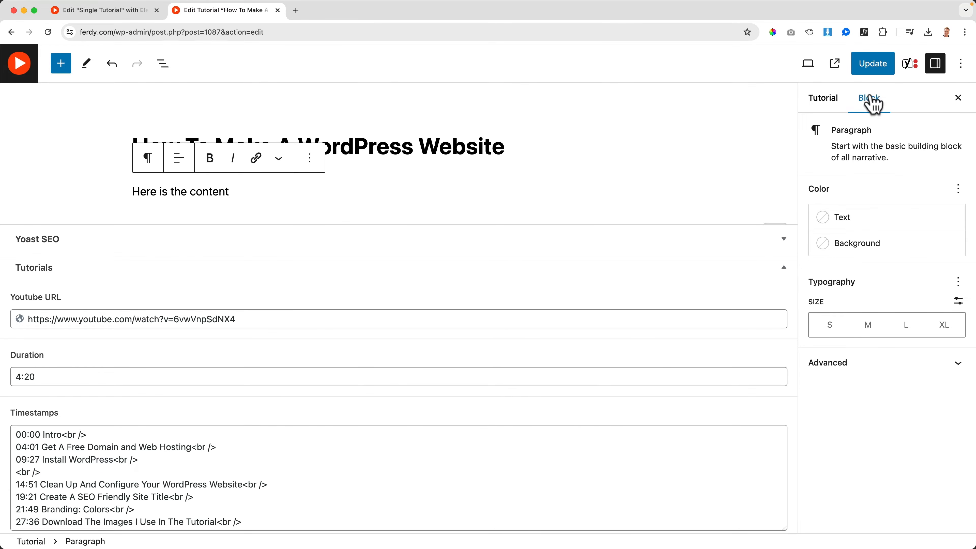
{"action": "left_click", "coordinate": [869, 71]}
View the updated tutorial page in place of its editor, check the paragraph and timestamps, and return to the template.
{"action": "left_click", "coordinate": [125, 18]}
{"action": "left_click", "coordinate": [224, 17]}
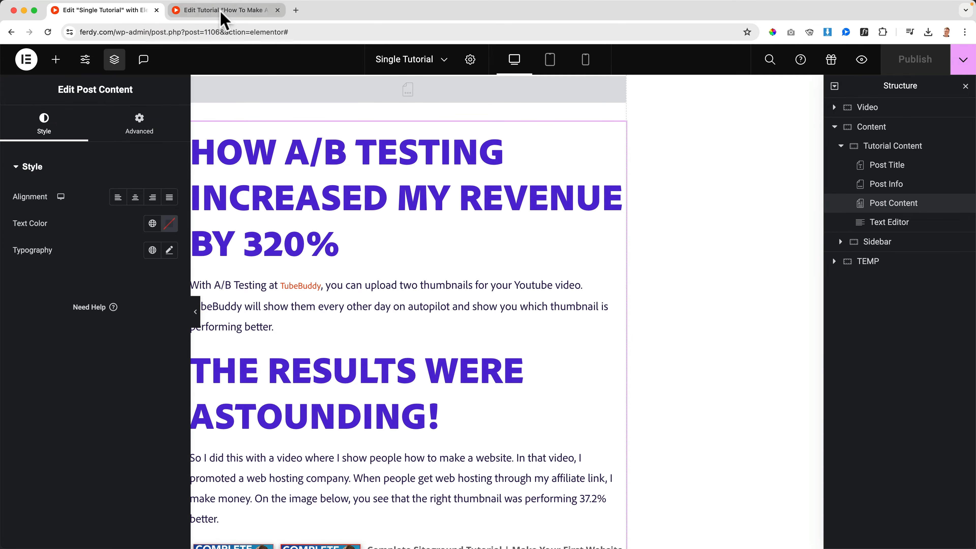
{"action": "left_click", "coordinate": [837, 64]}
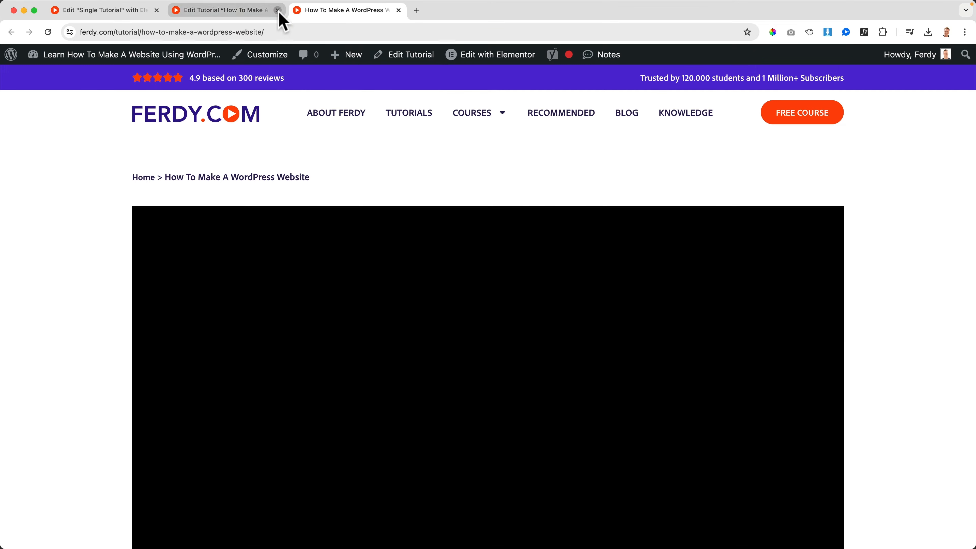
{"action": "left_click", "coordinate": [278, 11]}
{"action": "scroll", "coordinate": [119, 219], "scroll_direction": "down", "scroll_amount": 8}
{"action": "scroll", "coordinate": [119, 221], "scroll_direction": "down", "scroll_amount": 4}
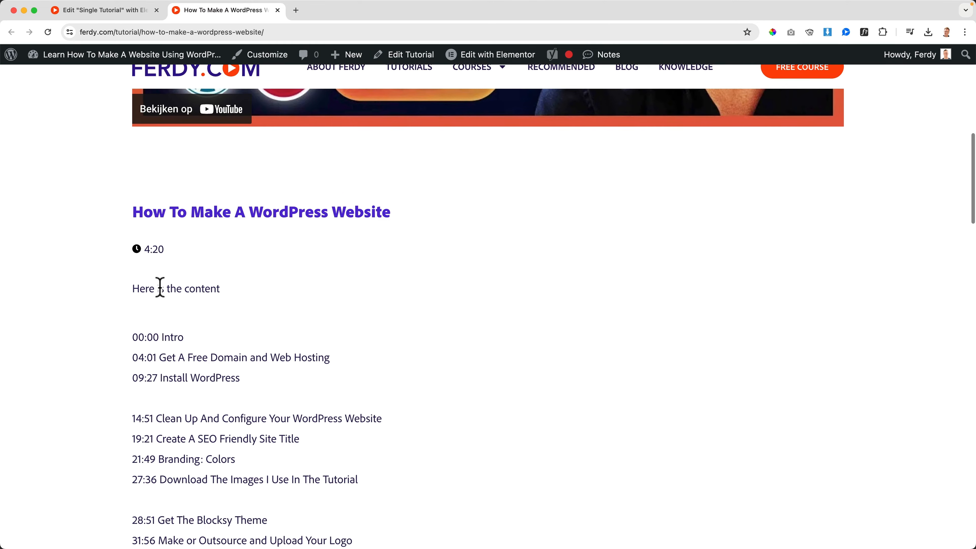
{"action": "left_click_drag", "start_coordinate": [145, 288], "coordinate": [229, 298]}
{"action": "left_click", "coordinate": [175, 284]}
{"action": "scroll", "coordinate": [244, 312], "scroll_direction": "down", "scroll_amount": 6}
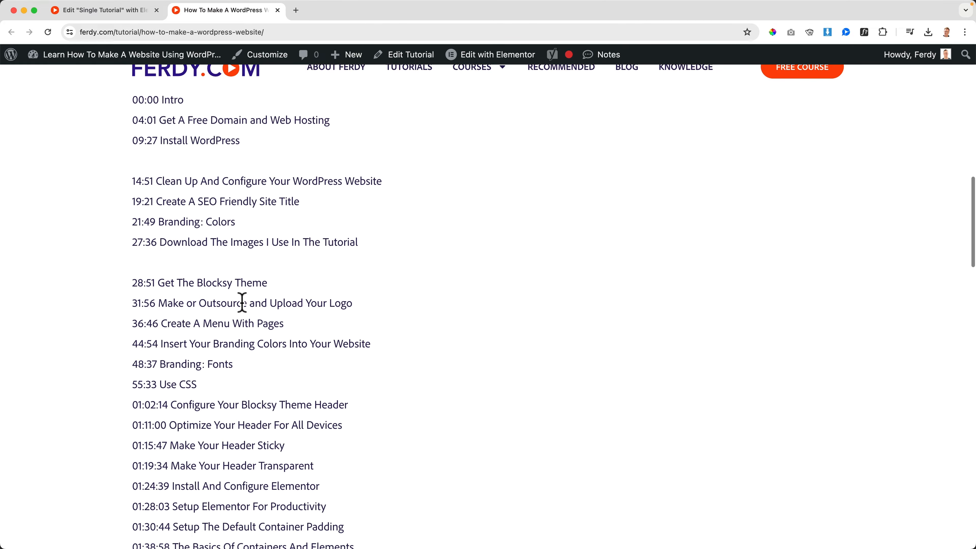
{"action": "scroll", "coordinate": [245, 304], "scroll_direction": "up", "scroll_amount": 5}
{"action": "scroll", "coordinate": [223, 283], "scroll_direction": "up", "scroll_amount": 1}
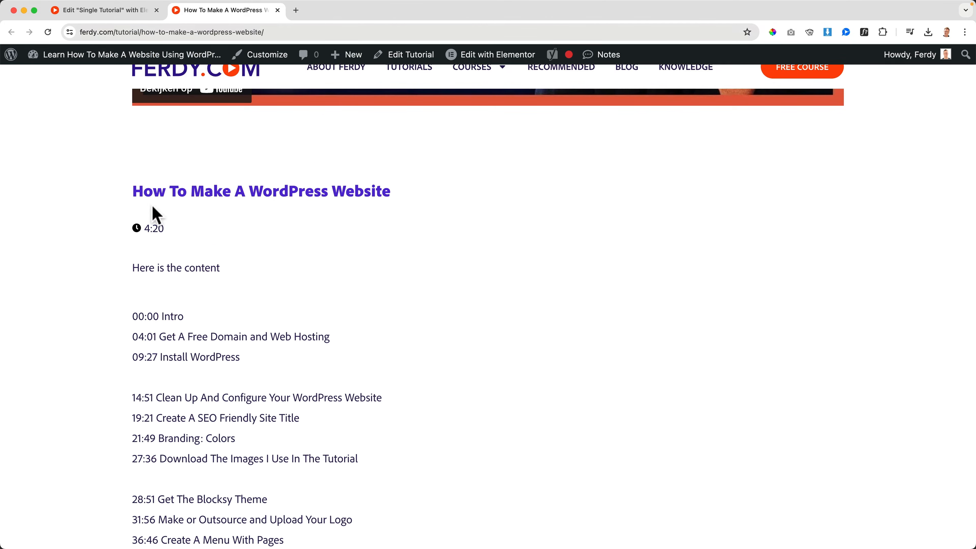
{"action": "left_click", "coordinate": [126, 22]}
Search the widgets for "post" and place a Posts widget between the Post Info and Post Content widgets.
{"action": "scroll", "coordinate": [286, 189], "scroll_direction": "up", "scroll_amount": 8}
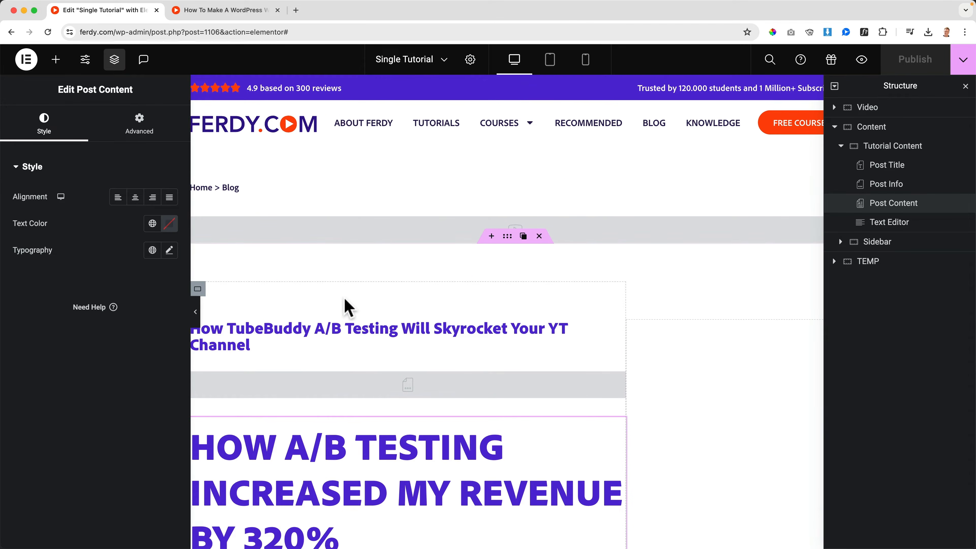
{"action": "scroll", "coordinate": [365, 323], "scroll_direction": "down", "scroll_amount": 2}
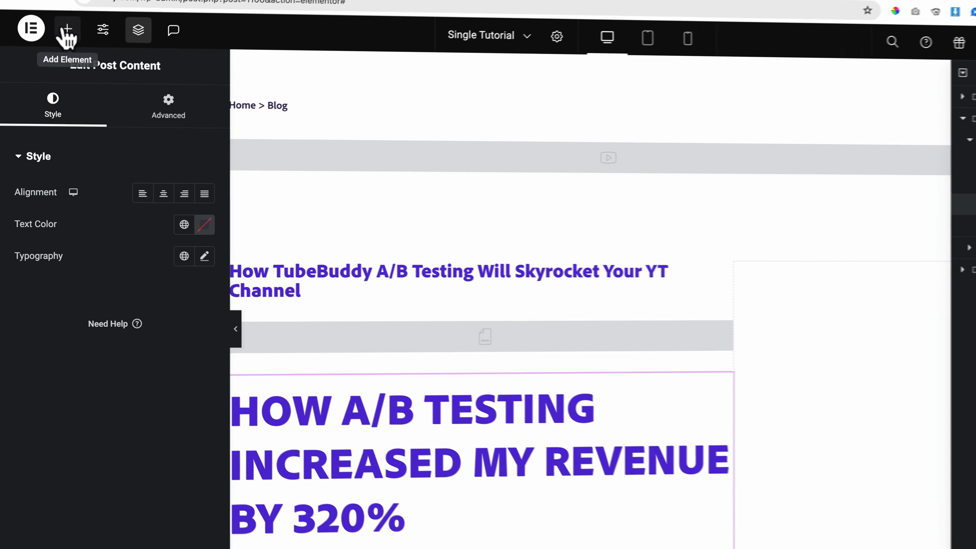
{"action": "left_click", "coordinate": [56, 60]}
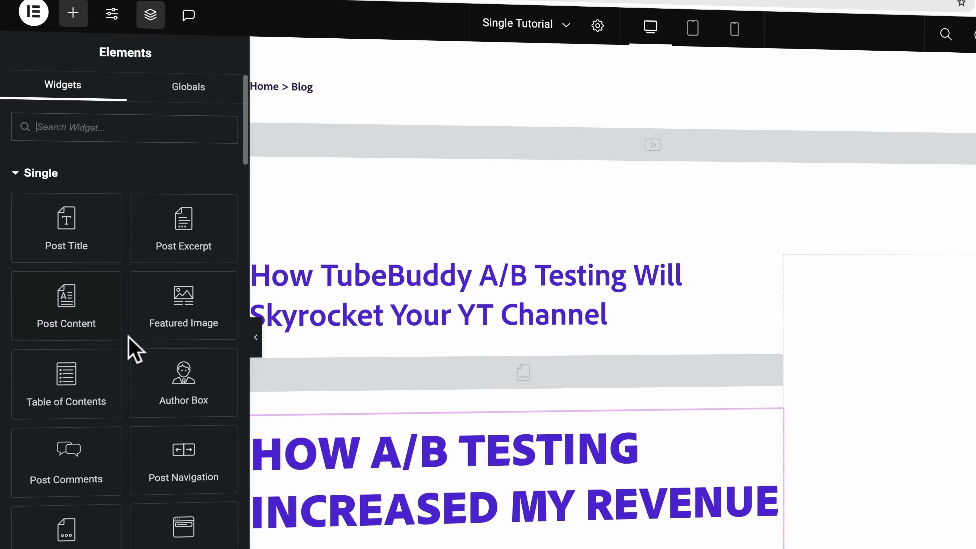
{"action": "scroll", "coordinate": [123, 334], "scroll_direction": "down", "scroll_amount": 3}
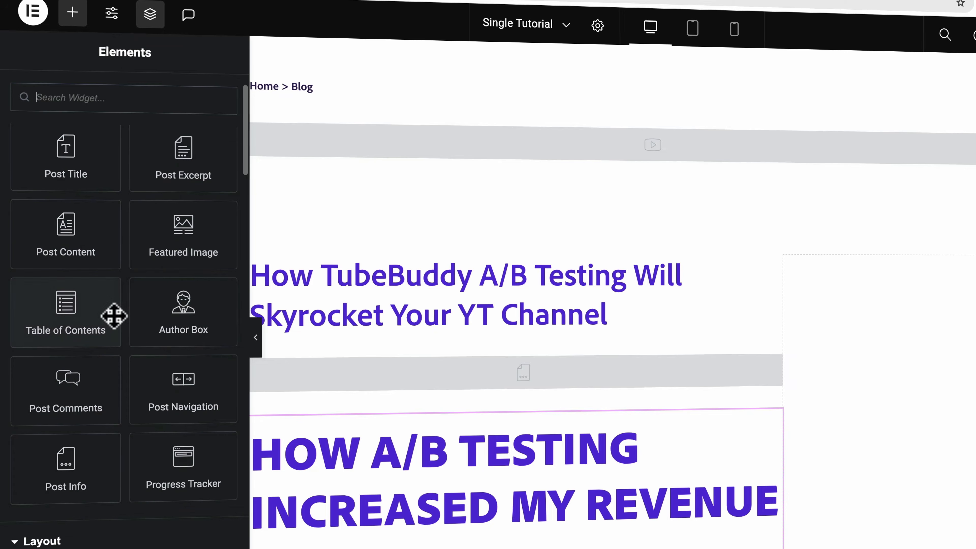
{"action": "scroll", "coordinate": [113, 316], "scroll_direction": "down", "scroll_amount": 8}
{"action": "scroll", "coordinate": [114, 316], "scroll_direction": "up", "scroll_amount": 10}
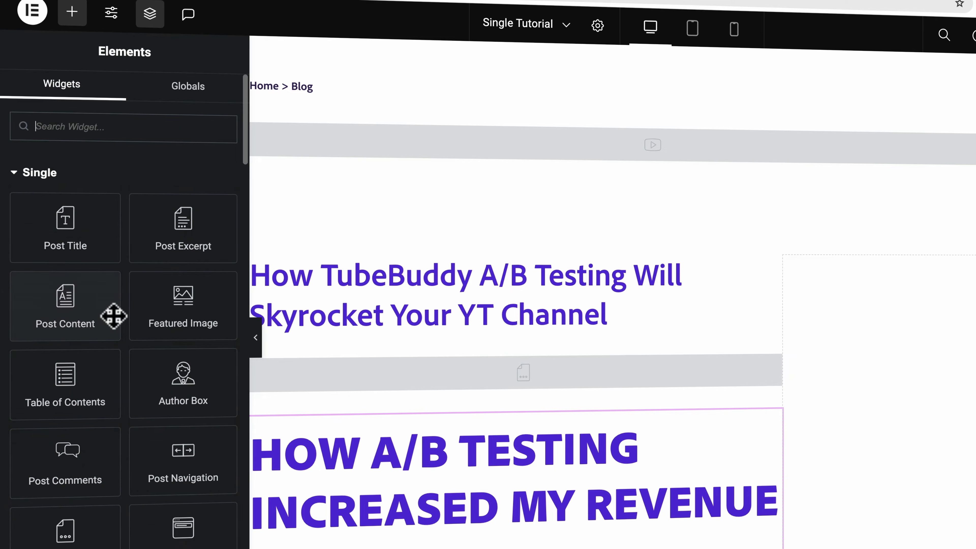
{"action": "type", "text": "post"}
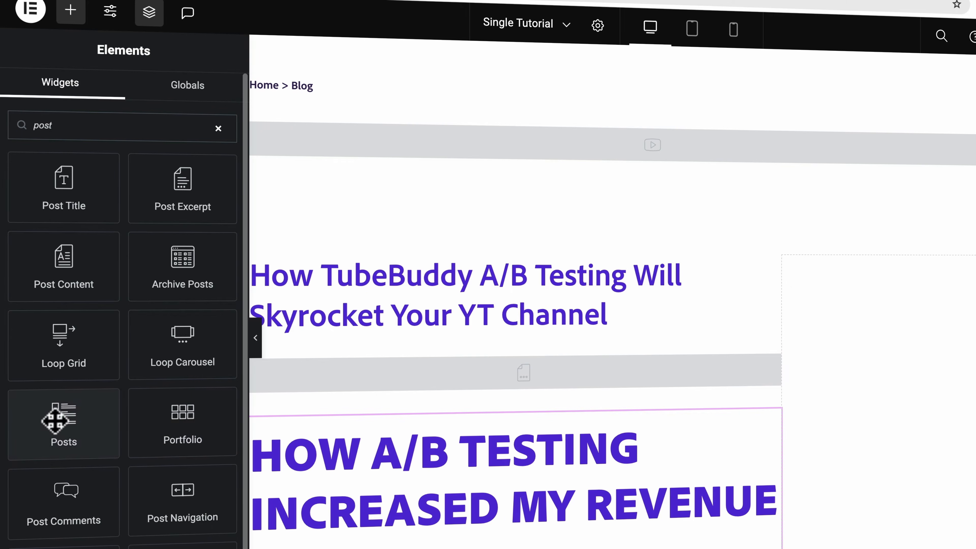
{"action": "left_click_drag", "start_coordinate": [55, 421], "coordinate": [410, 387]}
{"action": "scroll", "coordinate": [384, 447], "scroll_direction": "down", "scroll_amount": 3}
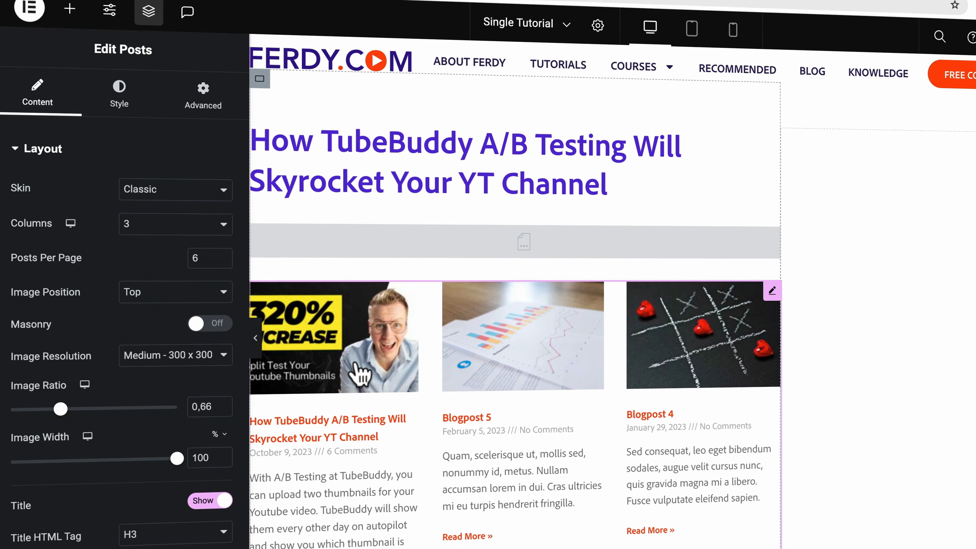
{"action": "scroll", "coordinate": [357, 364], "scroll_direction": "up", "scroll_amount": 1}
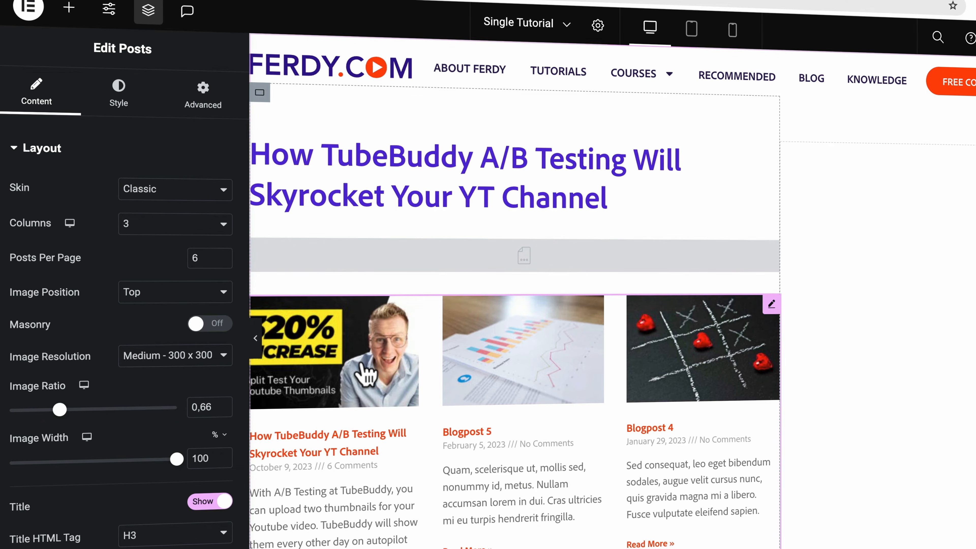
Set the Posts widget's query source to Recommended.
{"action": "left_click", "coordinate": [24, 160]}
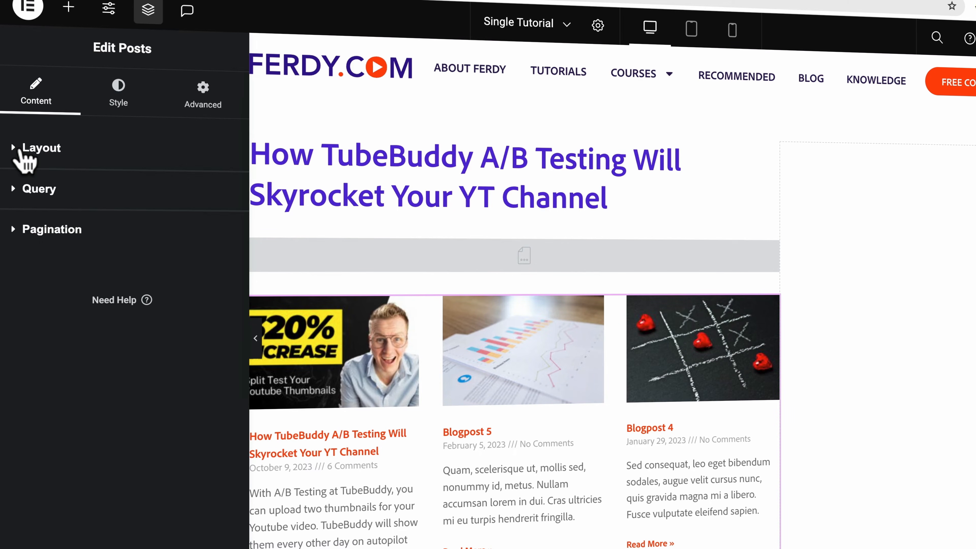
{"action": "left_click", "coordinate": [17, 198]}
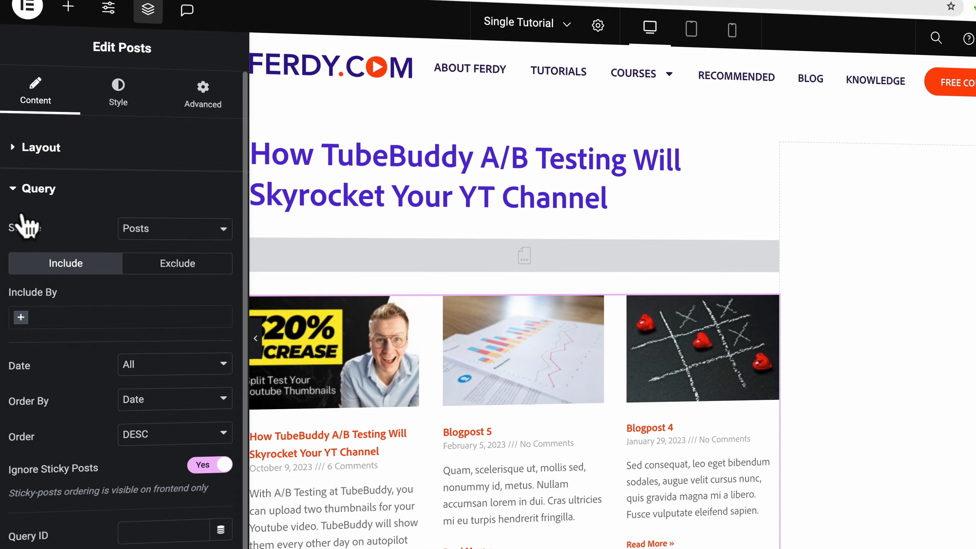
{"action": "left_click", "coordinate": [162, 229]}
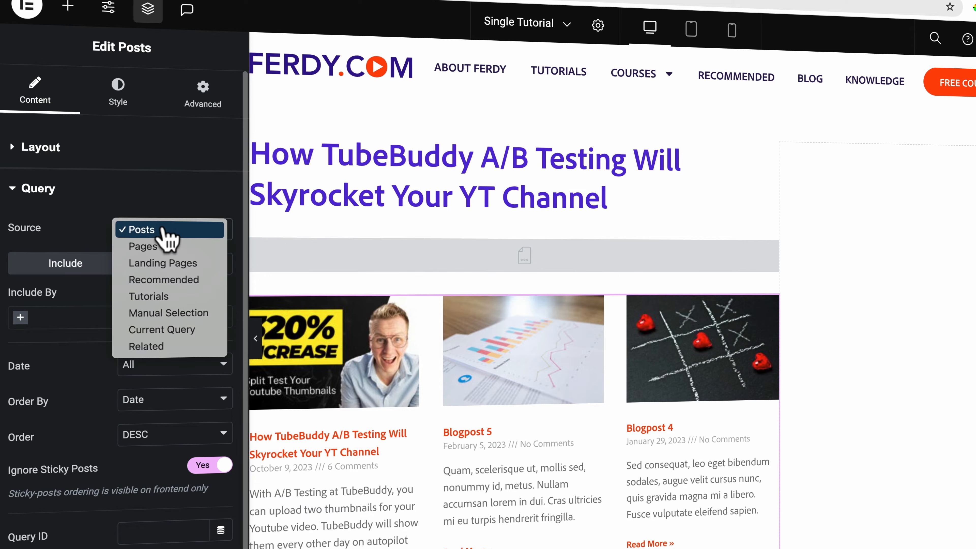
{"action": "left_click", "coordinate": [167, 279]}
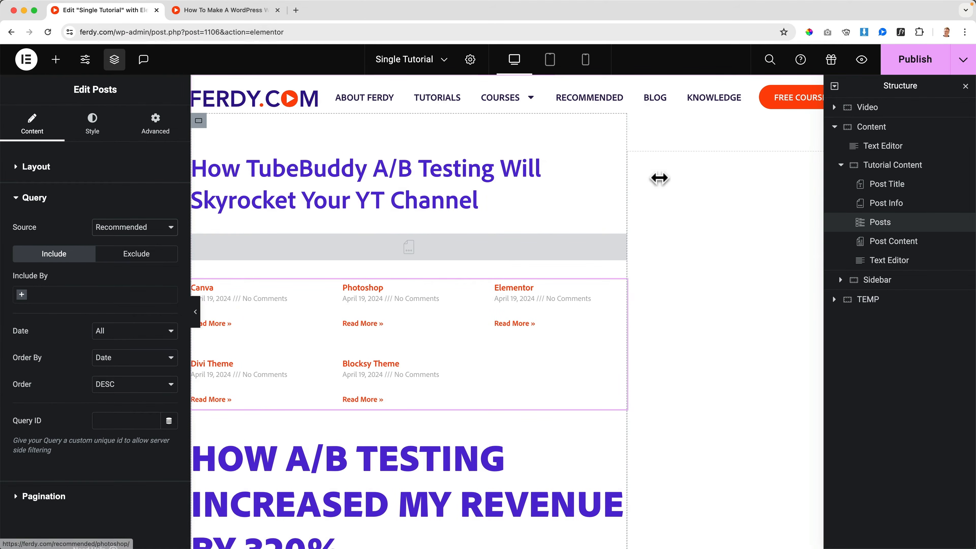
Open the WordPress dashboard's Recommended list and open the Canva, Photoshop, Elementor, Divi Theme and Blocksy Theme entries in separate tabs.
{"action": "left_click", "coordinate": [230, 11]}
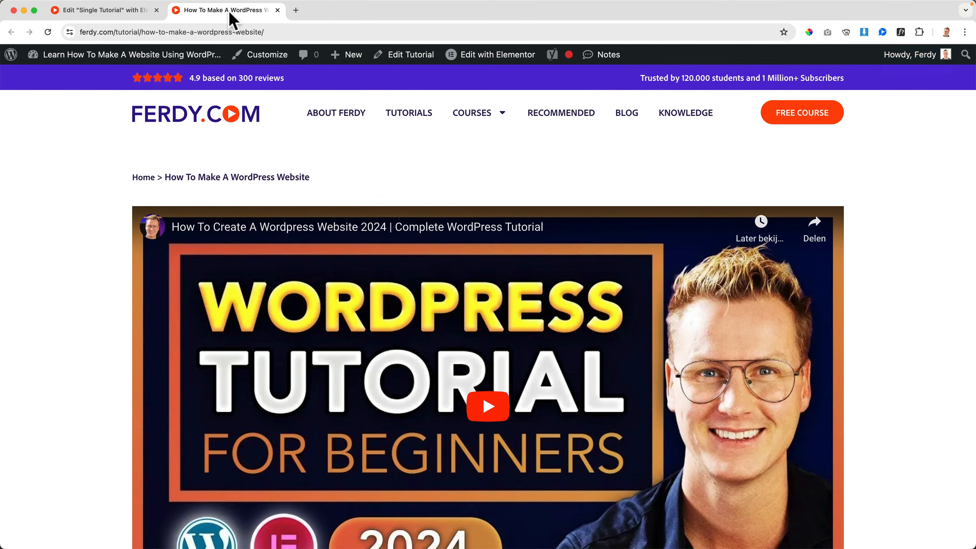
{"action": "mouse_move", "coordinate": [164, 56]}
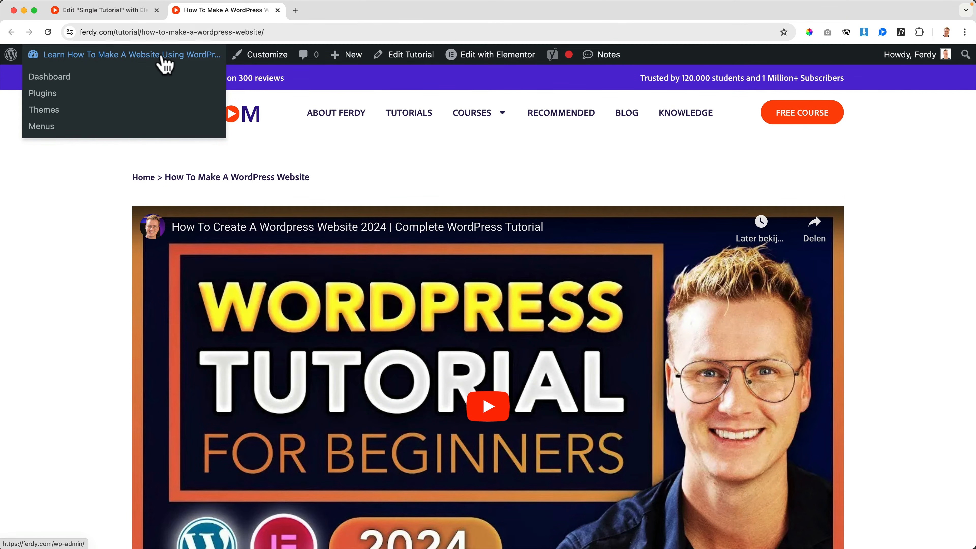
{"action": "left_click", "coordinate": [346, 11]}
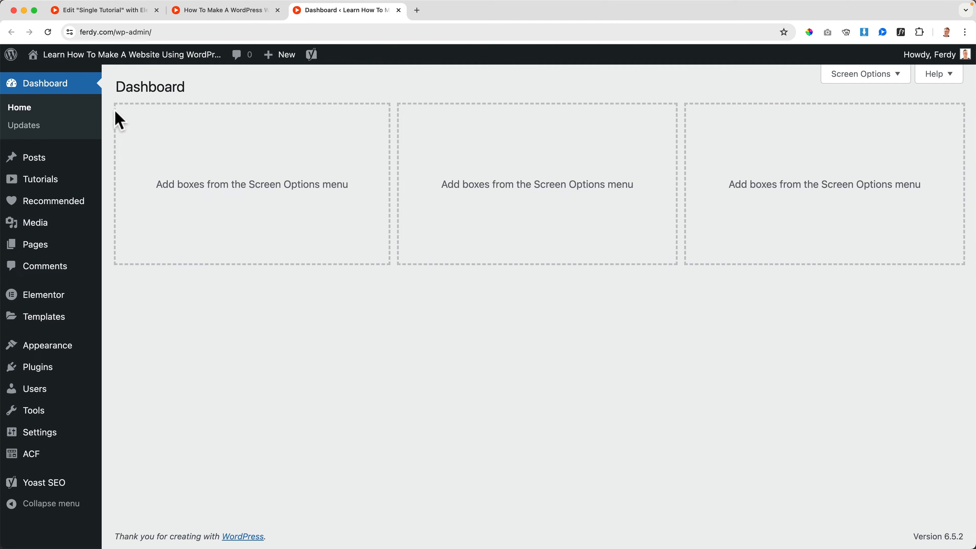
{"action": "left_click", "coordinate": [58, 204]}
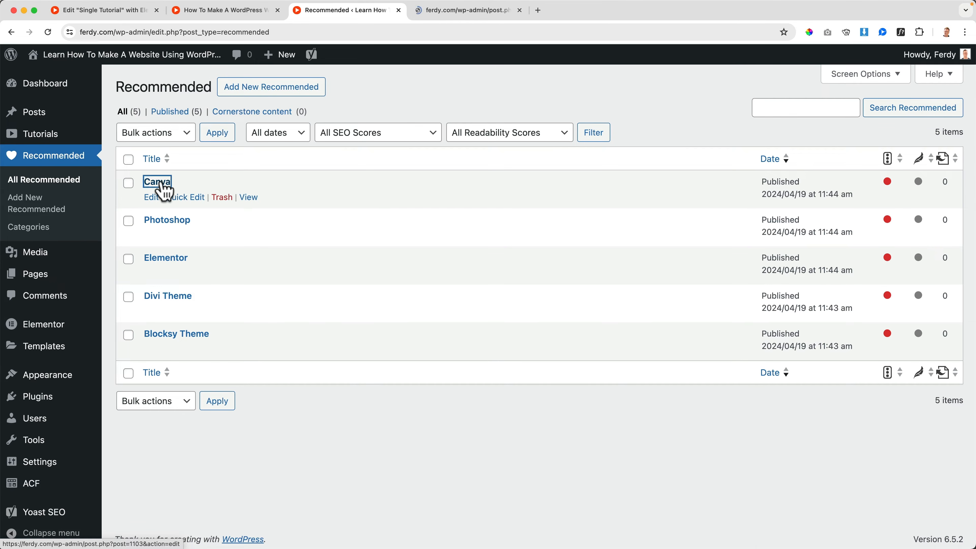
{"action": "left_click", "coordinate": [166, 222], "text": "super"}
{"action": "left_click", "coordinate": [165, 259], "text": "super"}
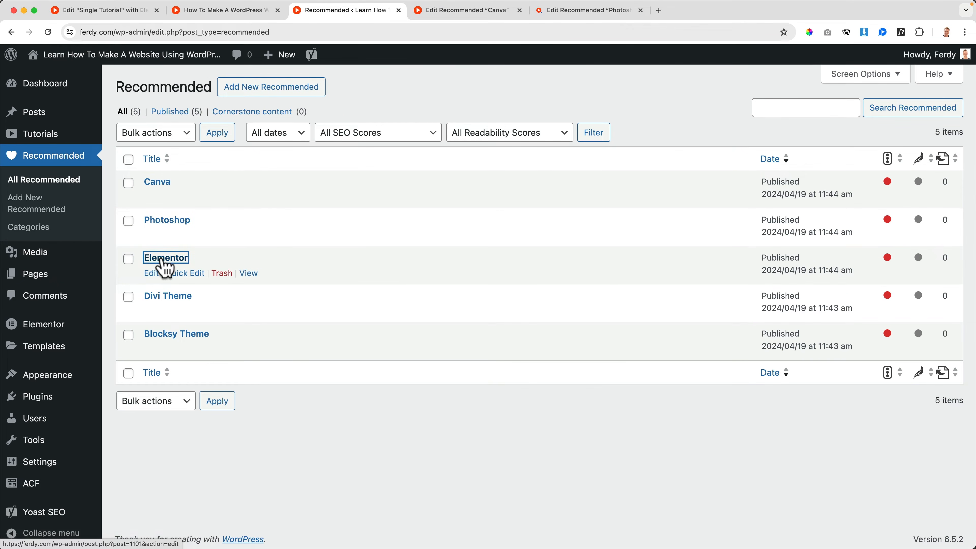
{"action": "left_click", "coordinate": [166, 296], "text": "super"}
{"action": "left_click", "coordinate": [168, 336], "text": "super"}
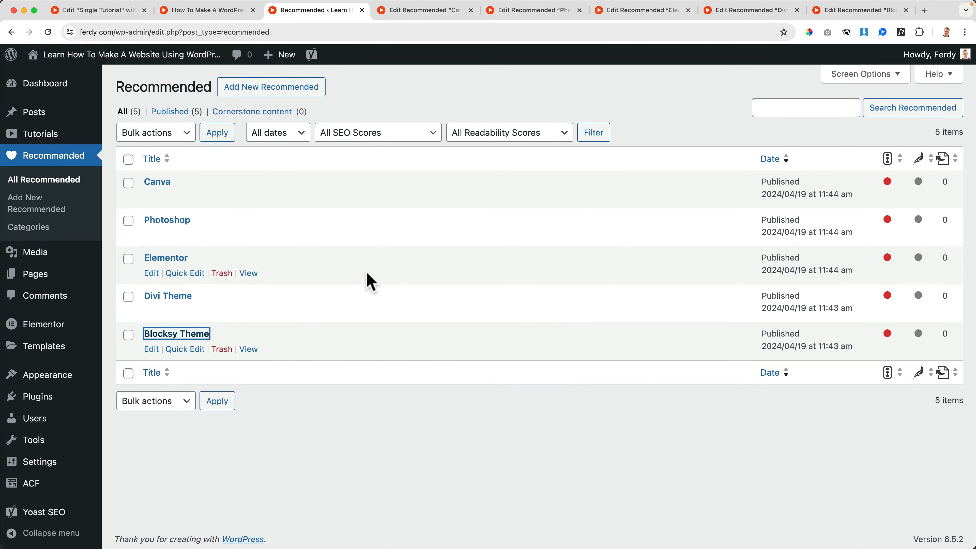
Set Canva.jpg from the media library as the featured image of the Canva entry.
{"action": "key", "text": "ctrl+Tab"}
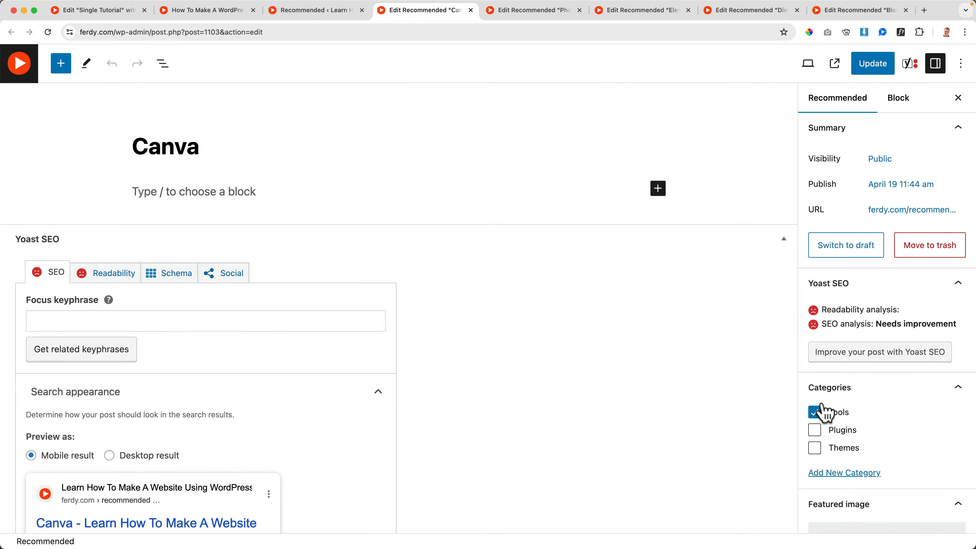
{"action": "scroll", "coordinate": [889, 414], "scroll_direction": "down", "scroll_amount": 2}
{"action": "left_click", "coordinate": [862, 495]}
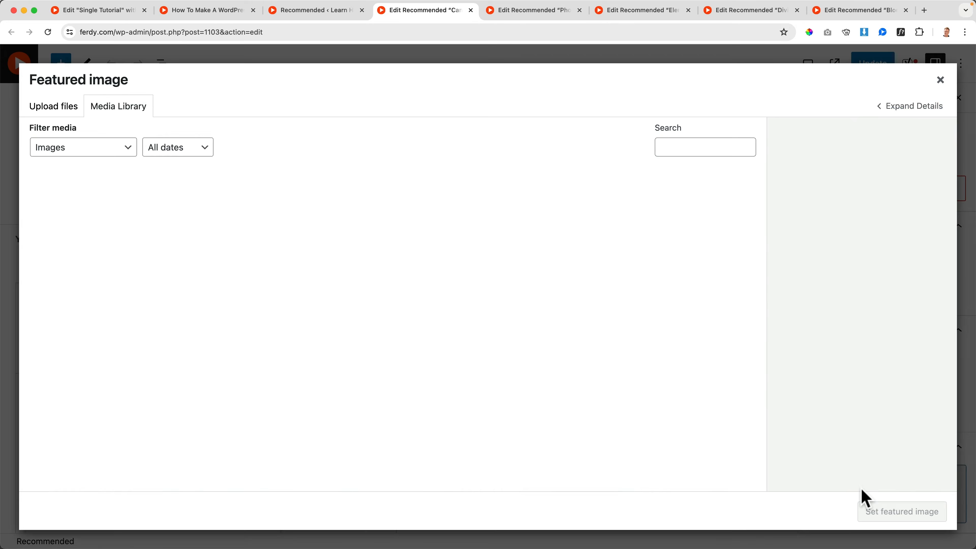
{"action": "left_click", "coordinate": [258, 225]}
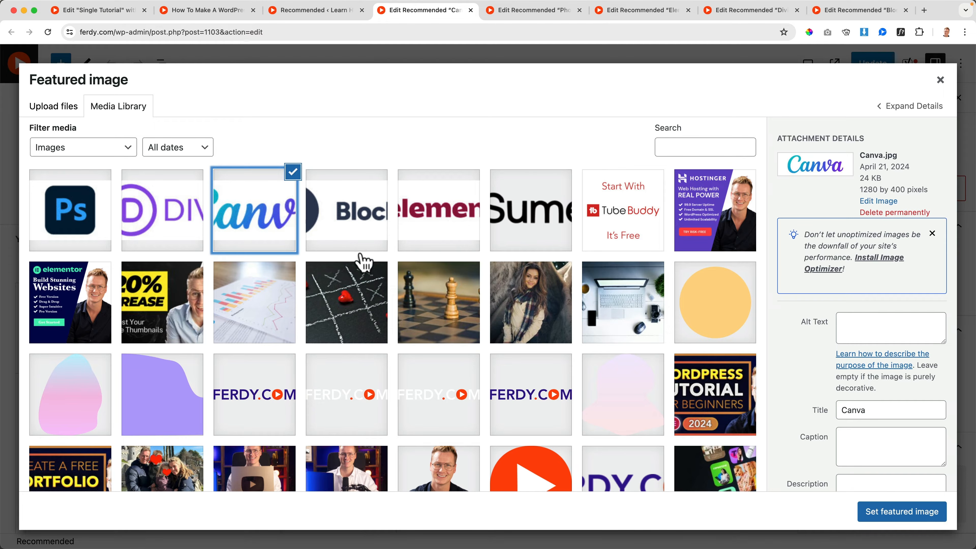
{"action": "left_click", "coordinate": [924, 513]}
Set the Photoshop "Ps" logo from the media library as the featured image of the Photoshop entry.
{"action": "key", "text": "ctrl+Tab"}
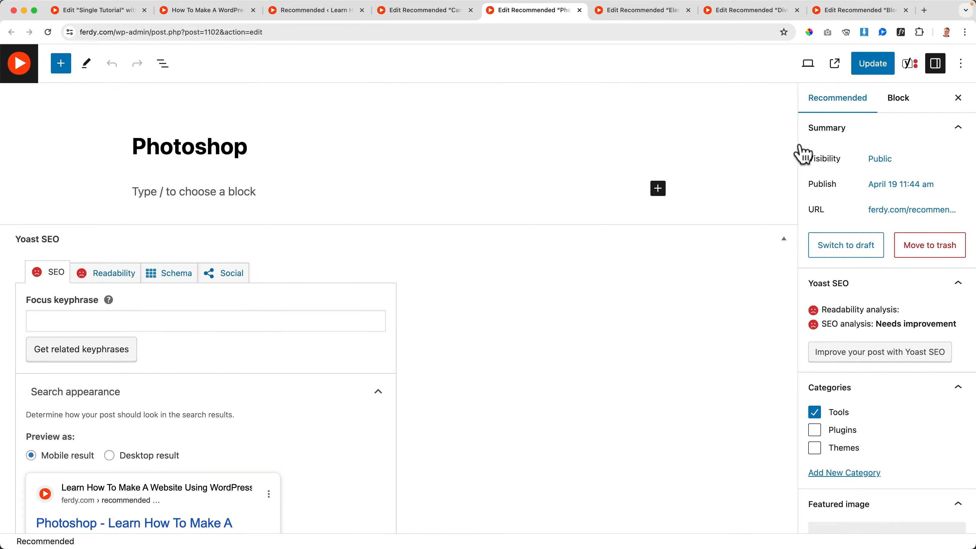
{"action": "scroll", "coordinate": [893, 499], "scroll_direction": "down", "scroll_amount": 2}
{"action": "left_click", "coordinate": [889, 477]}
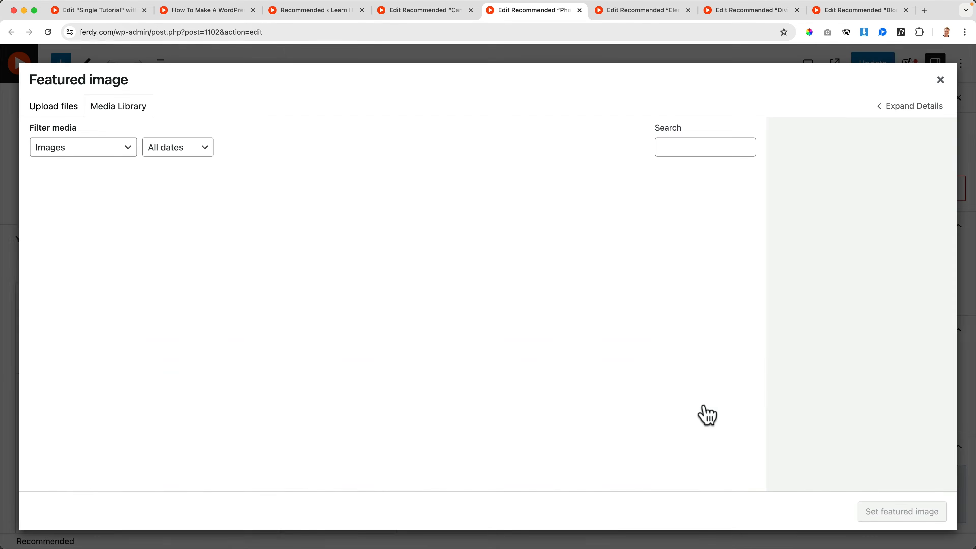
{"action": "left_click", "coordinate": [73, 219]}
{"action": "left_click", "coordinate": [891, 513]}
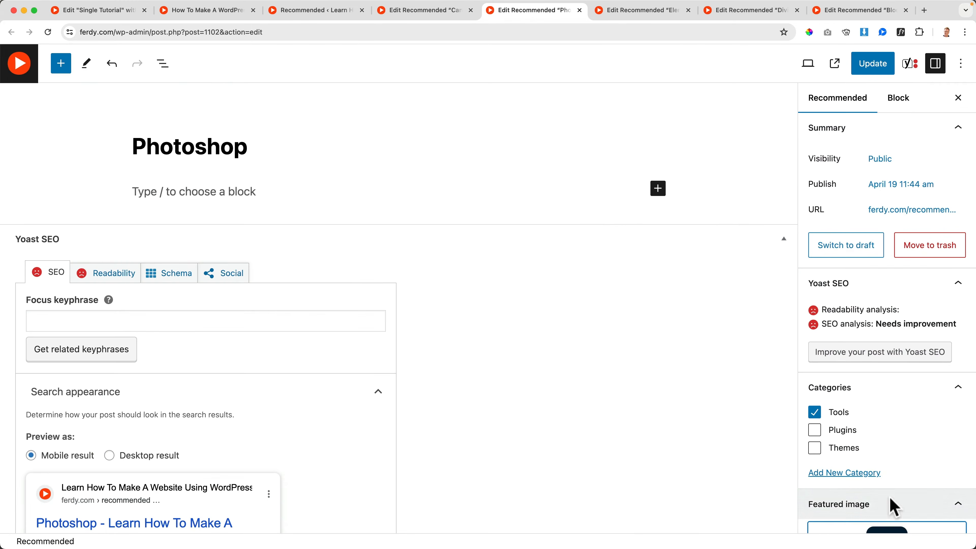
Set the Elementor wordmark logo from the media library as the featured image of the Elementor entry.
{"action": "key", "text": "ctrl+Tab"}
{"action": "scroll", "coordinate": [882, 498], "scroll_direction": "down", "scroll_amount": 2}
{"action": "scroll", "coordinate": [882, 498], "scroll_direction": "down", "scroll_amount": 1}
{"action": "left_click", "coordinate": [879, 496]}
{"action": "left_click", "coordinate": [438, 223]}
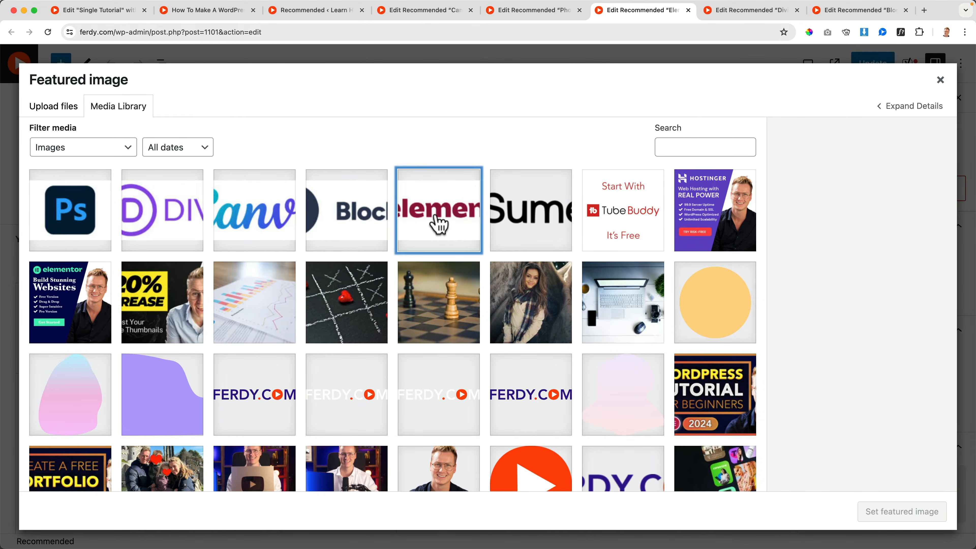
{"action": "left_click", "coordinate": [870, 512]}
Set WordPress-Divi-Theme.jpg as the featured image of the Divi Theme entry.
{"action": "key", "text": "ctrl+Tab"}
{"action": "scroll", "coordinate": [870, 454], "scroll_direction": "down", "scroll_amount": 2}
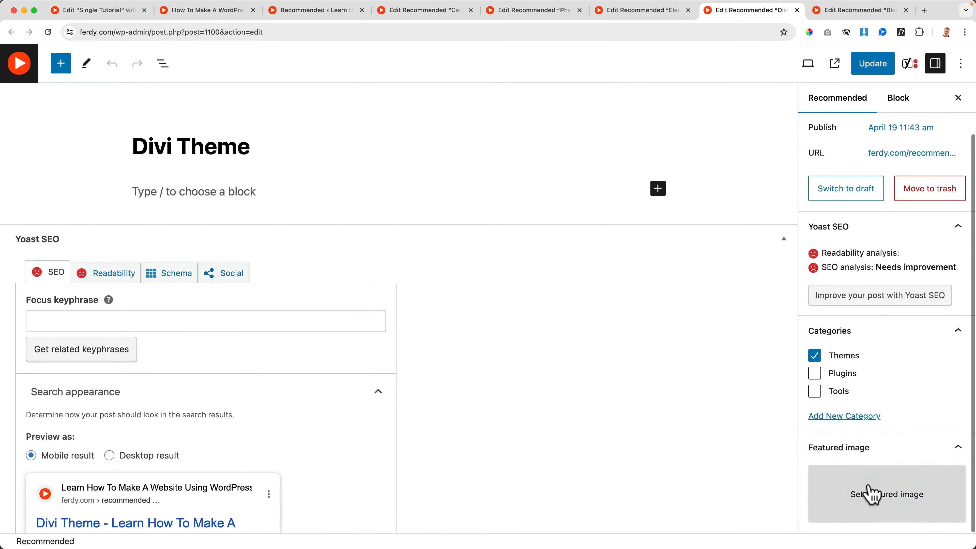
{"action": "left_click", "coordinate": [870, 492]}
{"action": "left_click", "coordinate": [160, 219]}
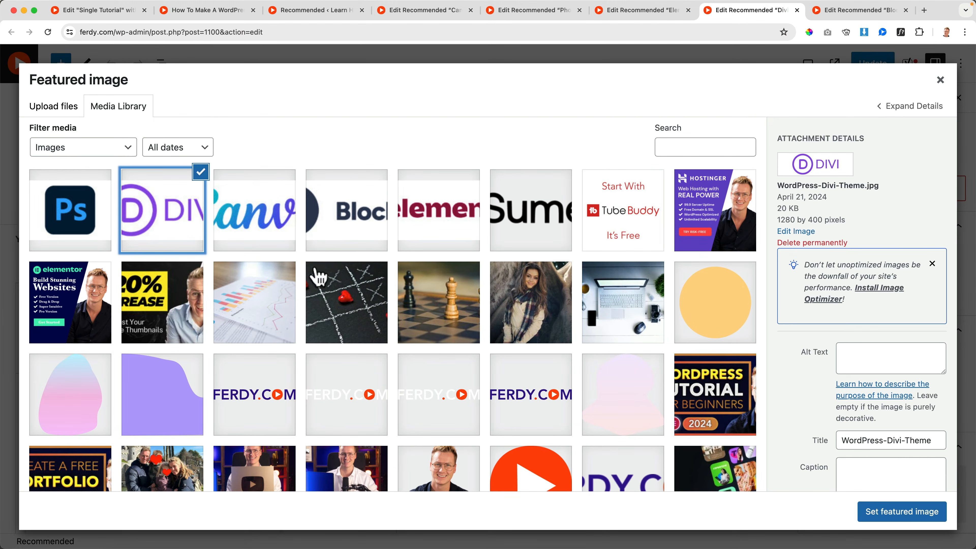
{"action": "left_click", "coordinate": [939, 514]}
Set WordPres-Blocksy-Theme.jpg as the featured image of the Blocksy Theme entry and update the entry.
{"action": "key", "text": "ctrl+Tab"}
{"action": "scroll", "coordinate": [854, 416], "scroll_direction": "down", "scroll_amount": 2}
{"action": "left_click", "coordinate": [884, 495]}
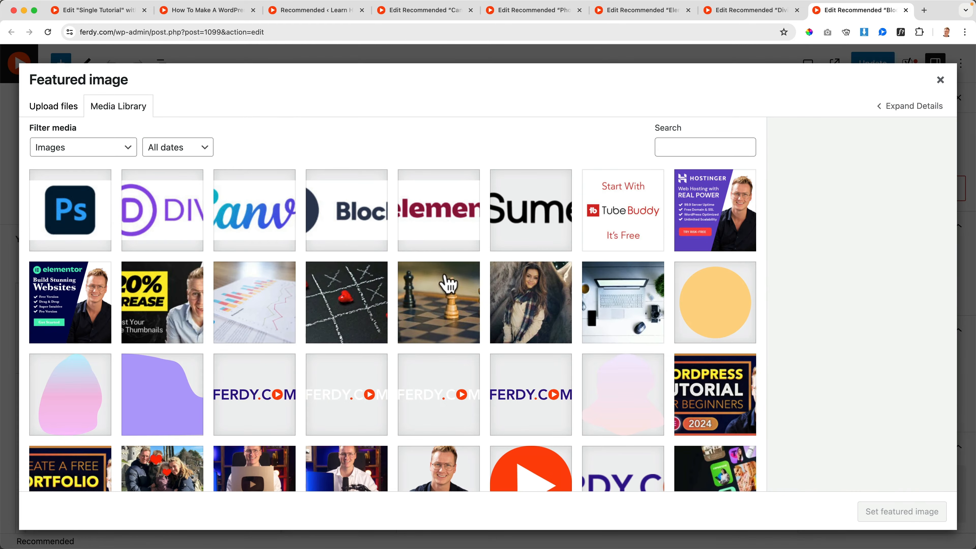
{"action": "left_click", "coordinate": [340, 232]}
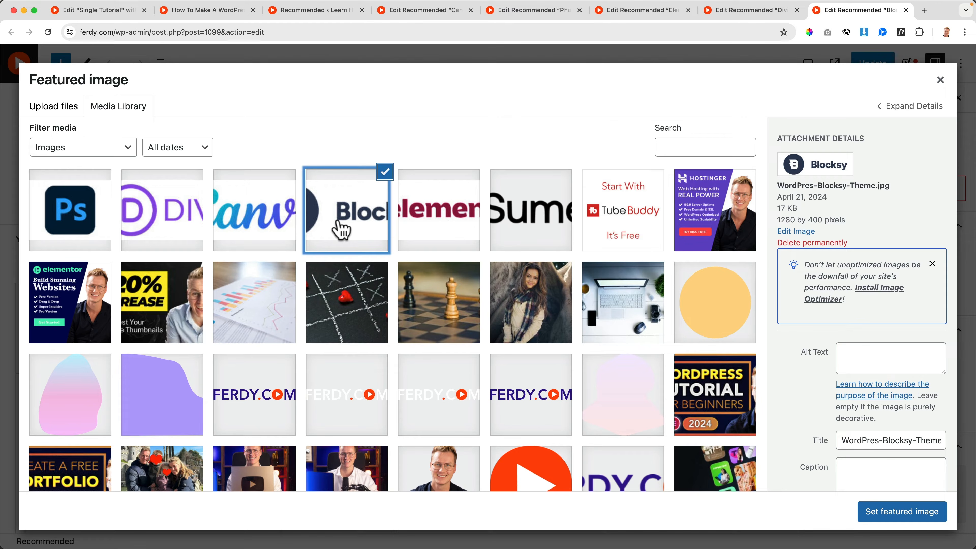
{"action": "left_click", "coordinate": [420, 229]}
{"action": "left_click", "coordinate": [554, 226]}
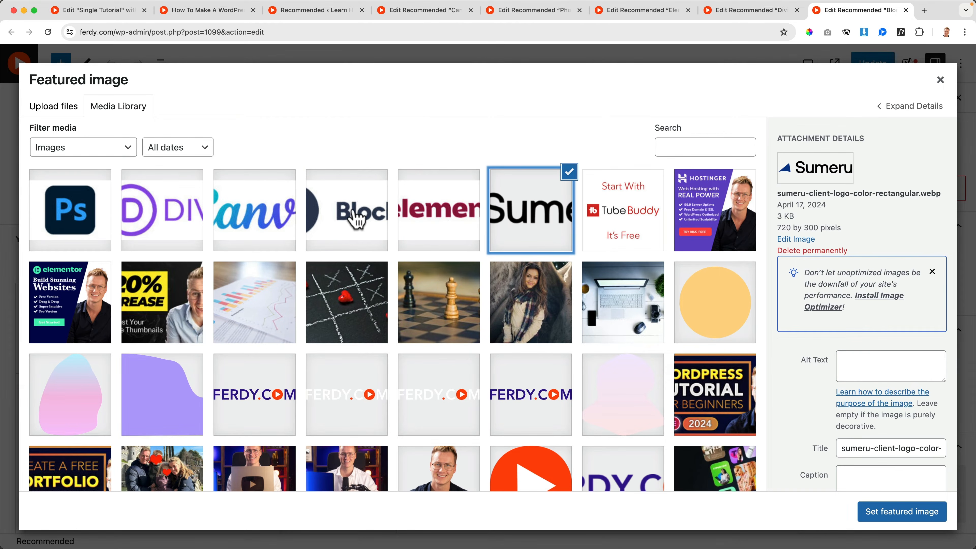
{"action": "left_click", "coordinate": [355, 218]}
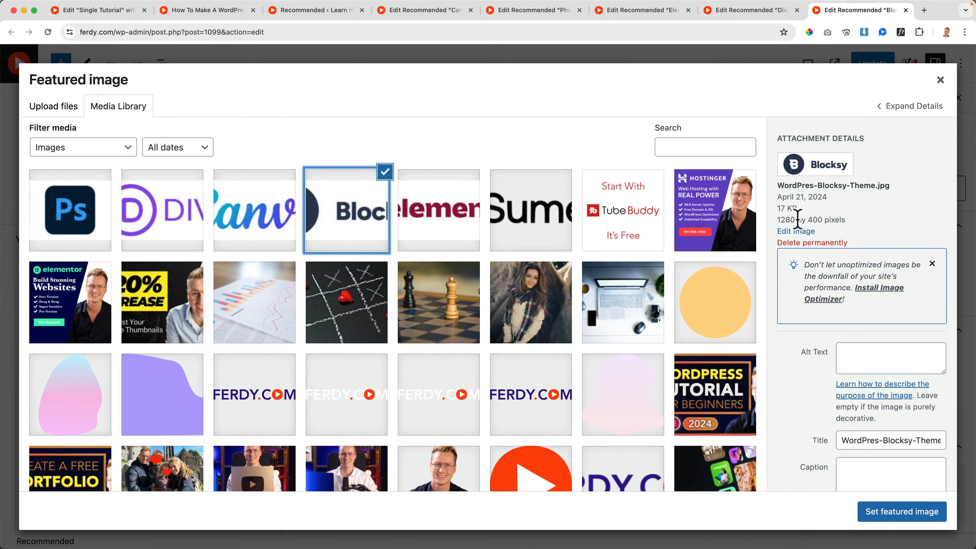
{"action": "left_click", "coordinate": [896, 512]}
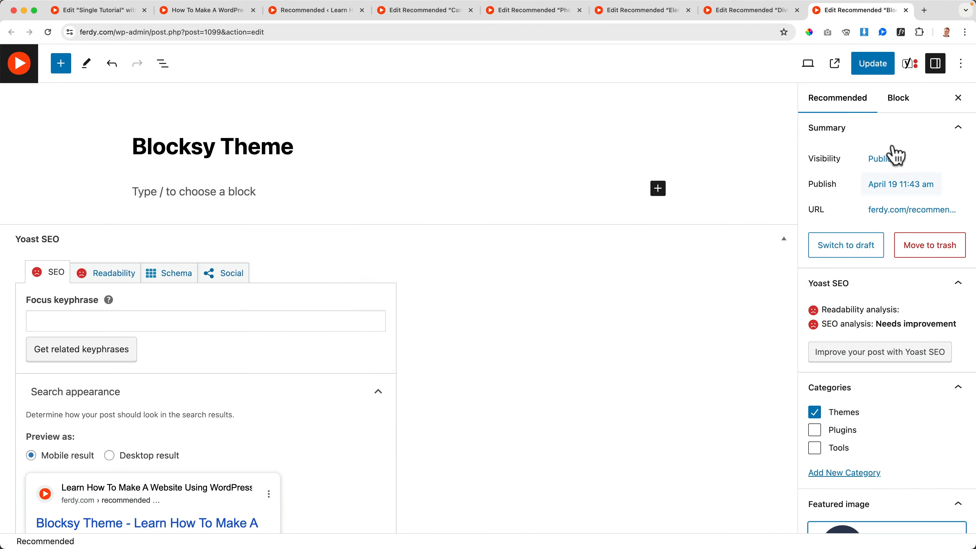
{"action": "left_click", "coordinate": [872, 65]}
Update the Canva, Photoshop, Elementor, Divi Theme and Blocksy Theme entries one after another.
{"action": "left_click", "coordinate": [302, 15]}
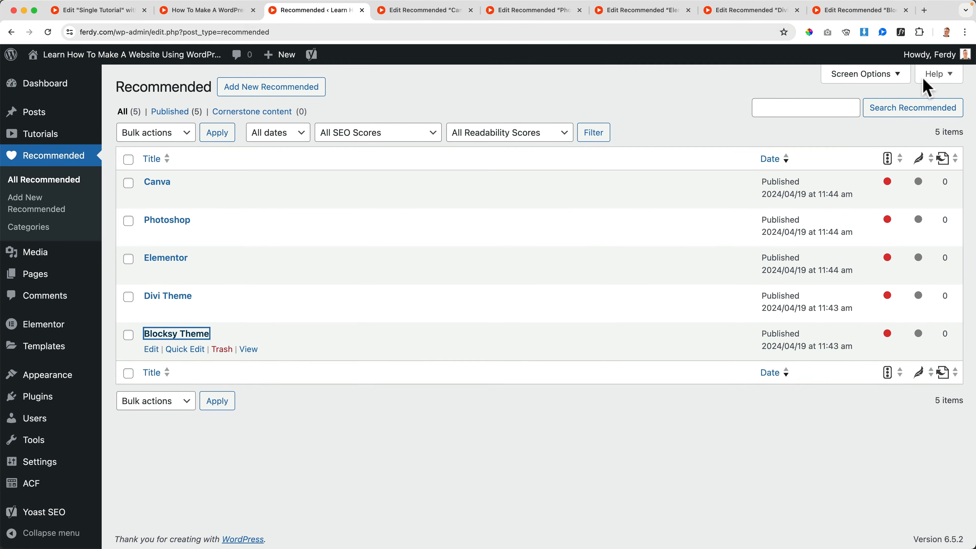
{"action": "key", "text": "ctrl+Tab"}
{"action": "left_click", "coordinate": [878, 73]}
{"action": "key", "text": "ctrl+Tab"}
{"action": "left_click", "coordinate": [877, 73]}
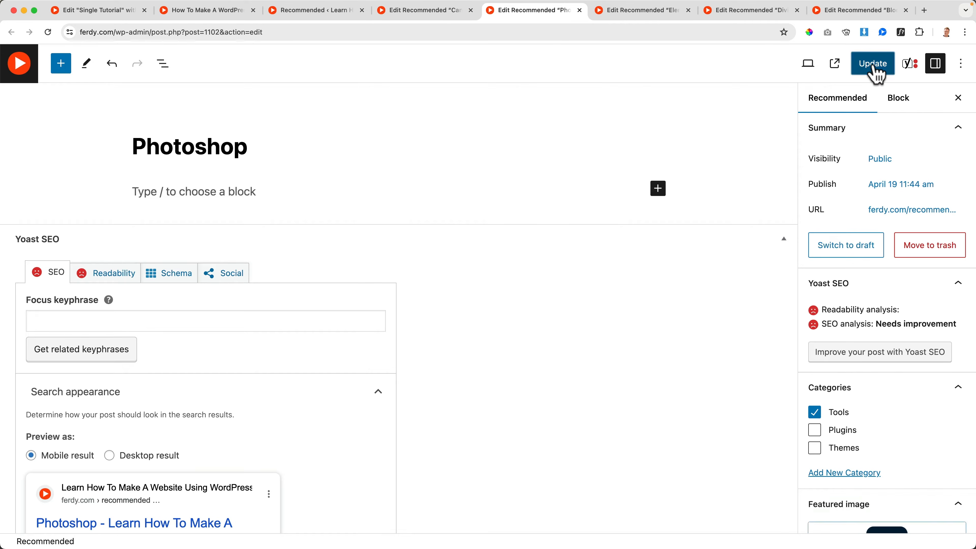
{"action": "key", "text": "ctrl+Tab"}
{"action": "left_click", "coordinate": [876, 73]}
{"action": "key", "text": "ctrl+Tab"}
{"action": "left_click", "coordinate": [874, 69]}
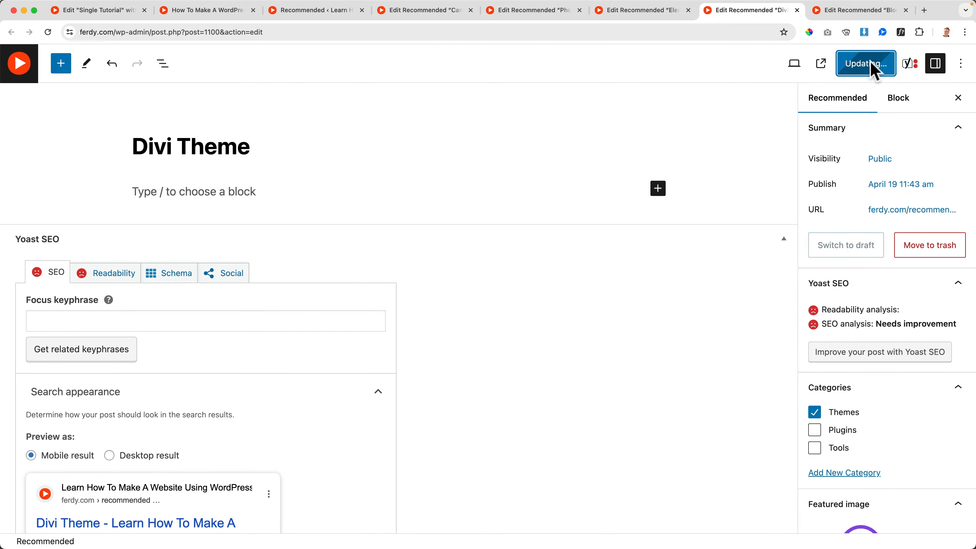
{"action": "key", "text": "ctrl+Tab"}
{"action": "left_click", "coordinate": [873, 68]}
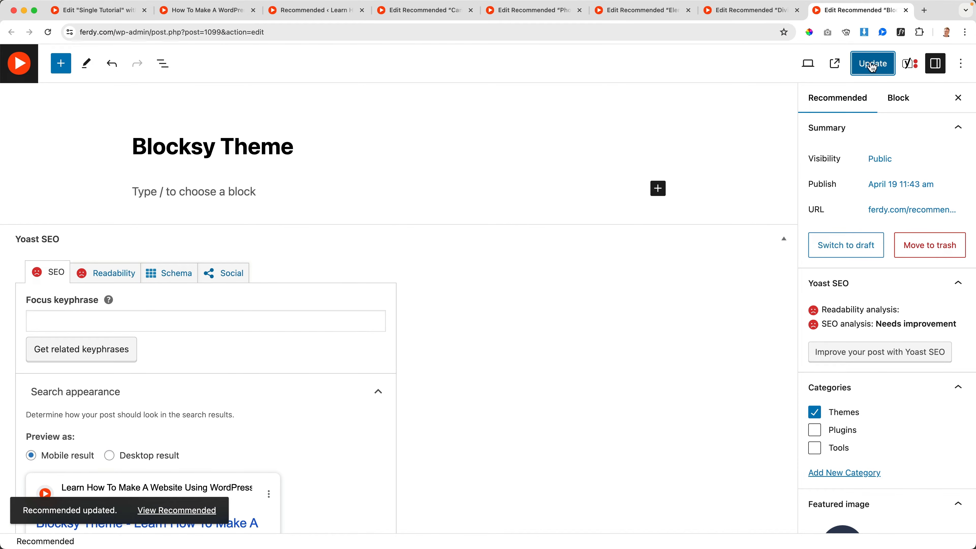
Close the entry editors and the Recommended list, and check the recommended posts with their images on the live tutorial page.
{"action": "key", "text": "super+w"}
{"action": "key", "text": "super+w"}
{"action": "key", "text": "super+w"}
{"action": "key", "text": "super+w"}
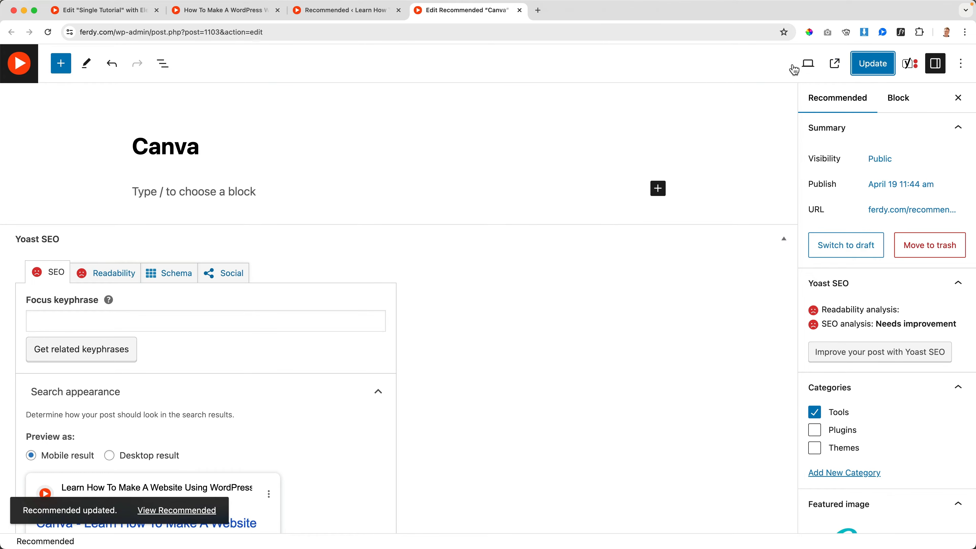
{"action": "key", "text": "super+w"}
{"action": "key", "text": "super+w"}
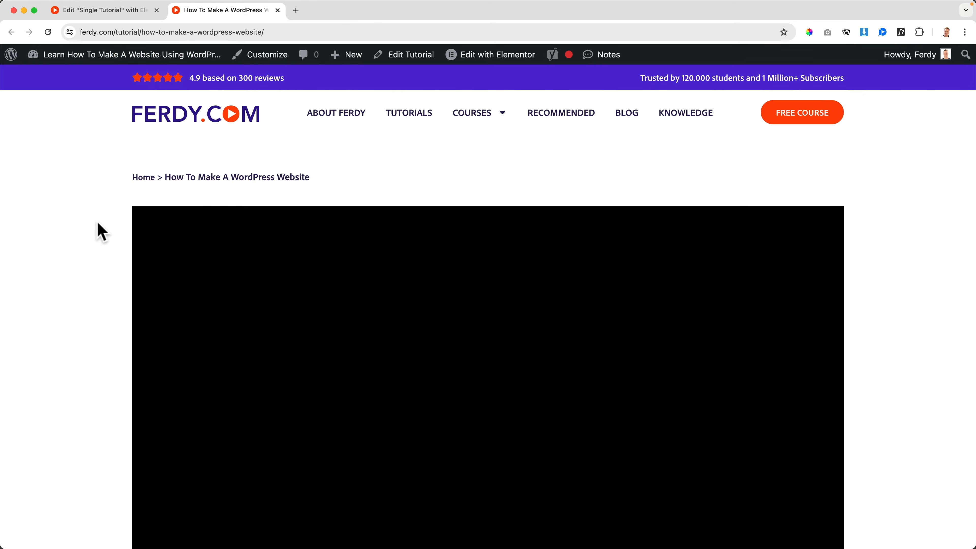
{"action": "scroll", "coordinate": [94, 222], "scroll_direction": "down", "scroll_amount": 5}
{"action": "scroll", "coordinate": [96, 222], "scroll_direction": "down", "scroll_amount": 7}
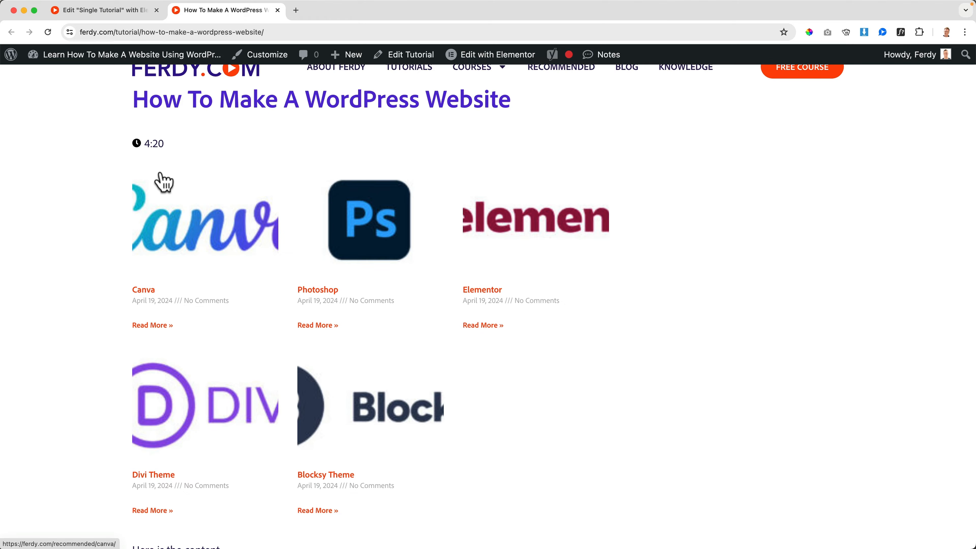
{"action": "scroll", "coordinate": [270, 201], "scroll_direction": "up", "scroll_amount": 10}
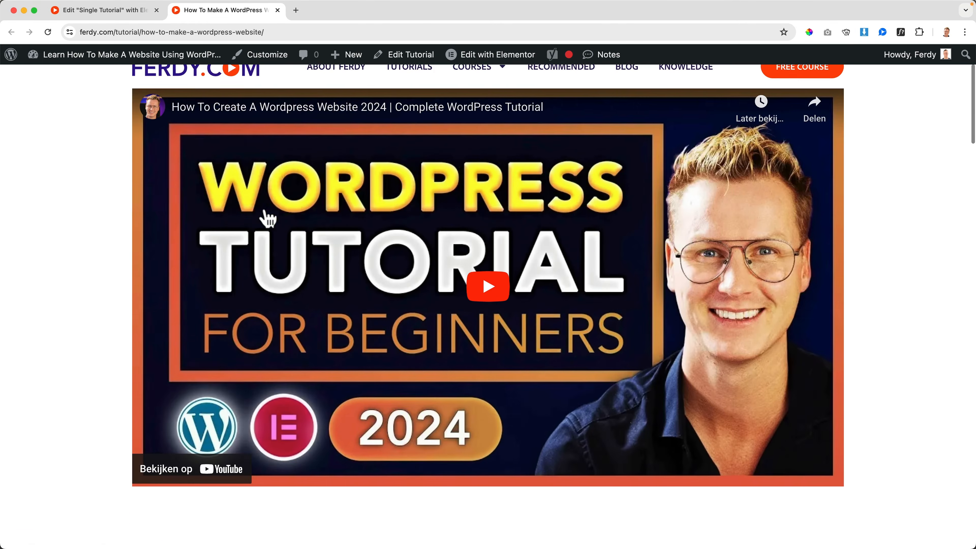
{"action": "scroll", "coordinate": [274, 219], "scroll_direction": "down", "scroll_amount": 10}
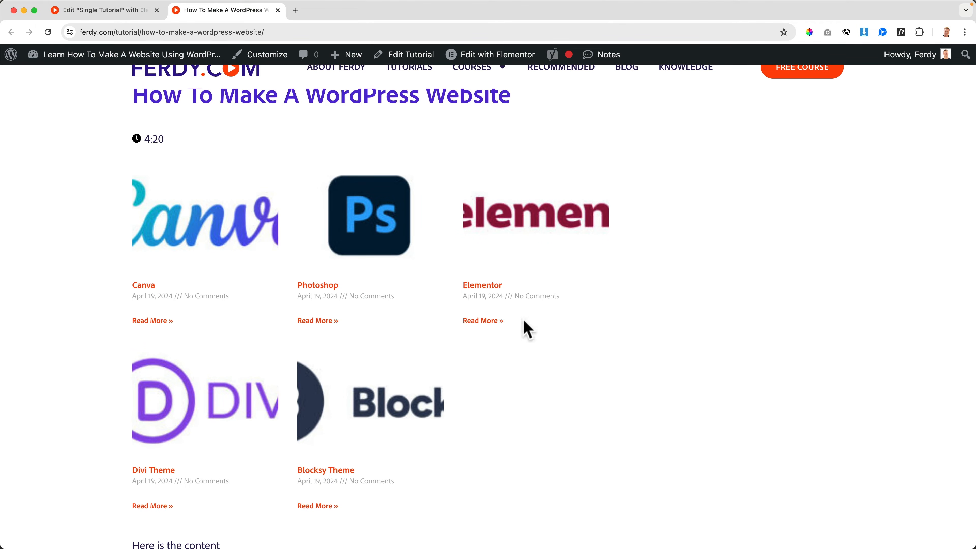
Return to the Single Tutorial template and hide the excerpt and Read More link in the Posts widget.
{"action": "left_click", "coordinate": [58, 13]}
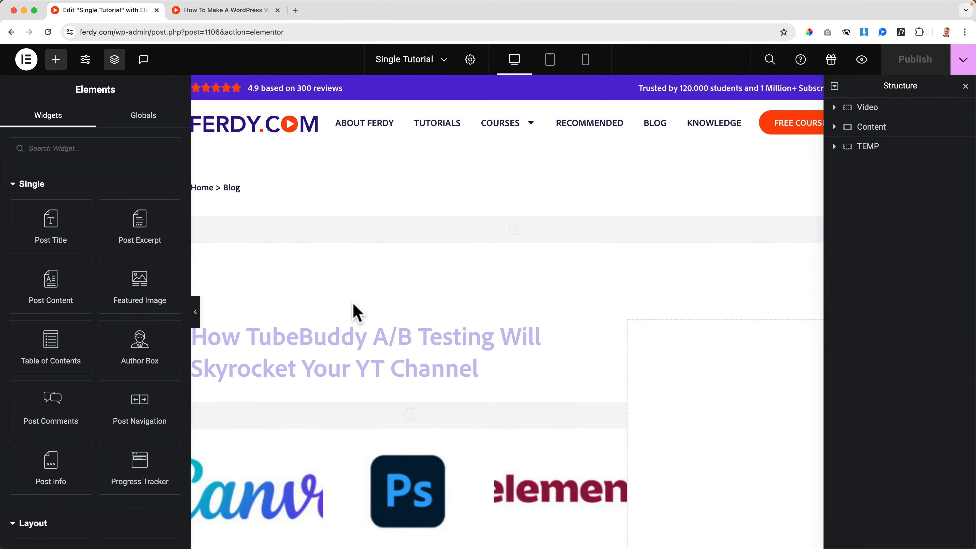
{"action": "scroll", "coordinate": [355, 308], "scroll_direction": "down", "scroll_amount": 10}
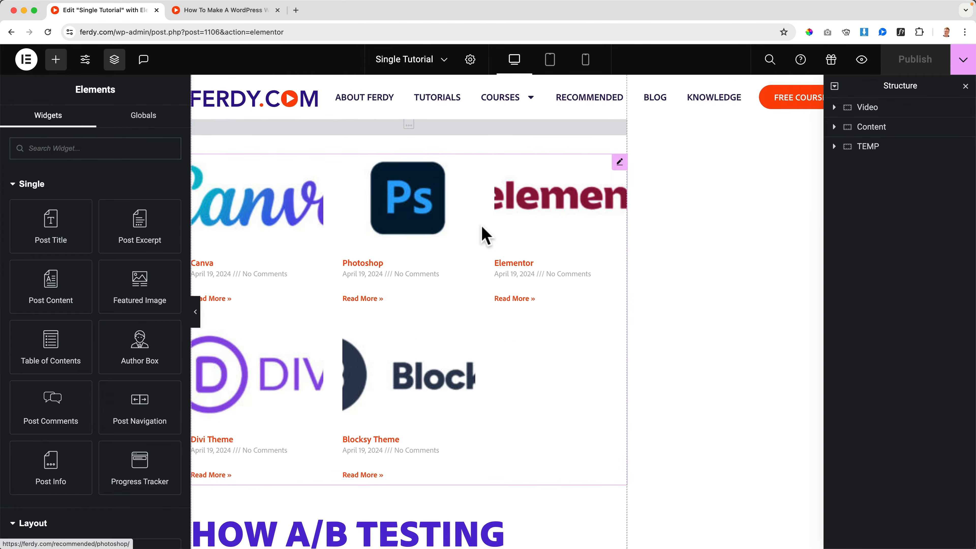
{"action": "left_click", "coordinate": [620, 167]}
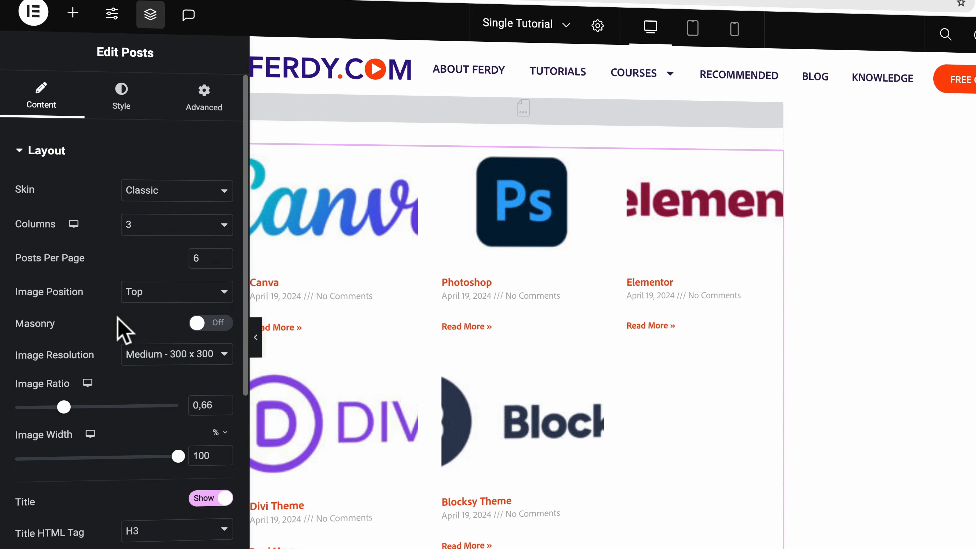
{"action": "scroll", "coordinate": [119, 327], "scroll_direction": "down", "scroll_amount": 3}
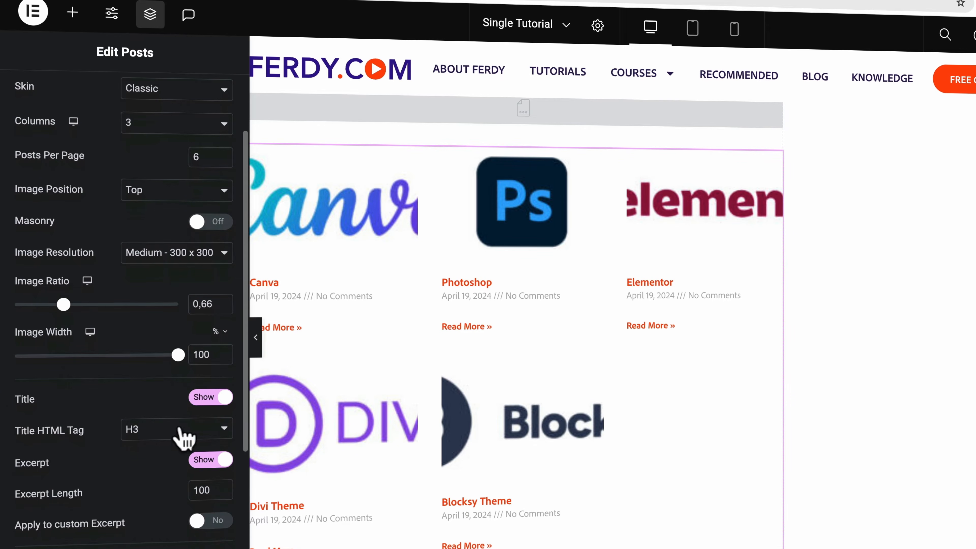
{"action": "left_click", "coordinate": [211, 460]}
{"action": "scroll", "coordinate": [184, 450], "scroll_direction": "down", "scroll_amount": 3}
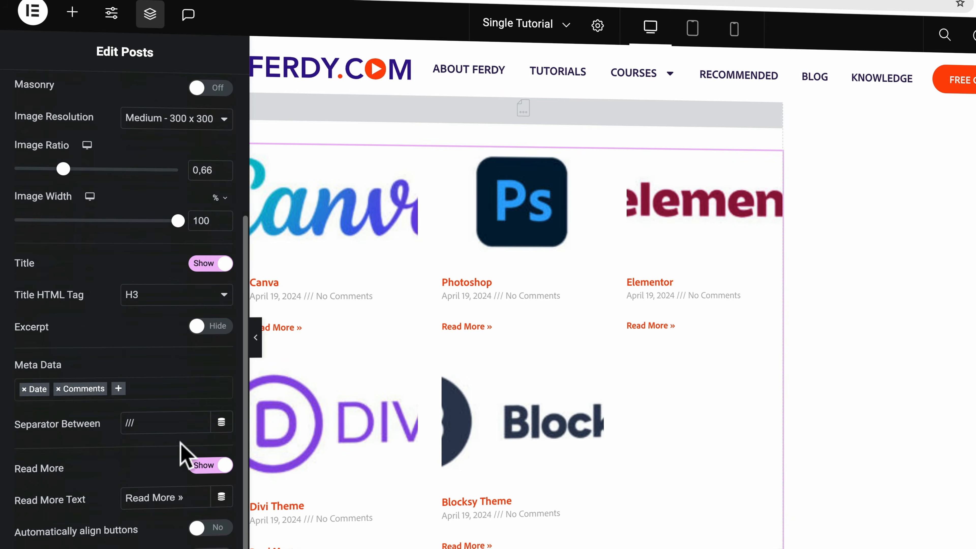
{"action": "left_click", "coordinate": [210, 466]}
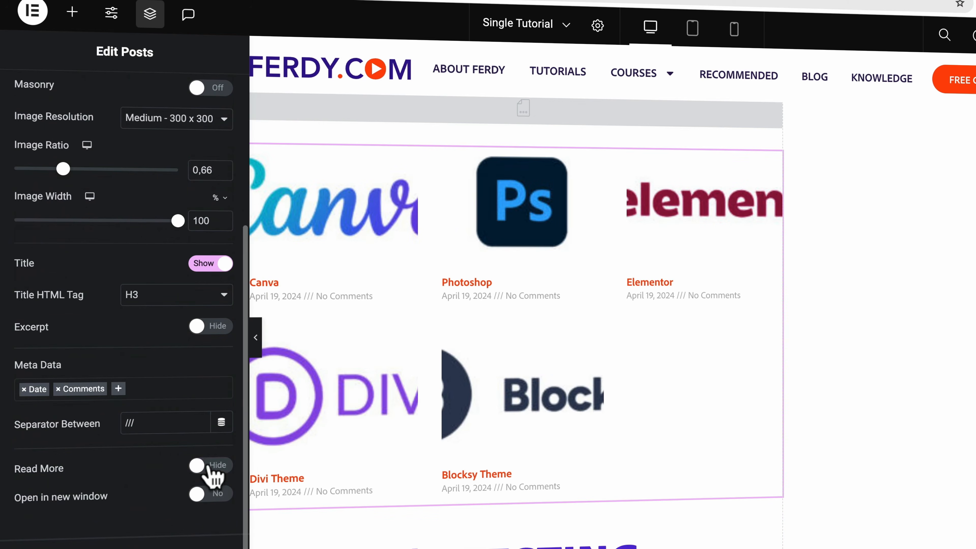
Remove the Date and Comments meta data from the Posts widget.
{"action": "left_click", "coordinate": [23, 390]}
{"action": "left_click", "coordinate": [24, 389]}
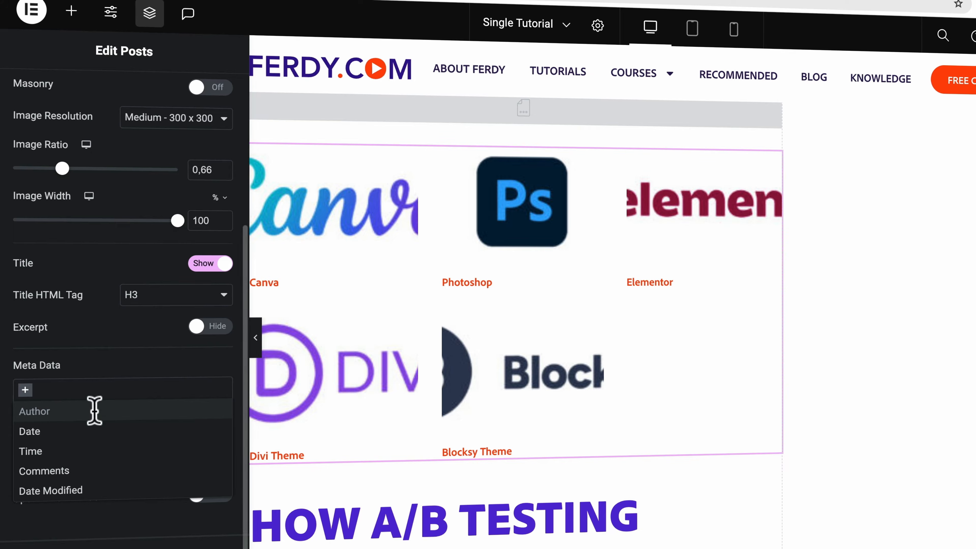
{"action": "left_click", "coordinate": [94, 344]}
Hide the post titles in the Posts widget and set its image resolution to Medium Large - 768.
{"action": "scroll", "coordinate": [94, 342], "scroll_direction": "up", "scroll_amount": 3}
{"action": "scroll", "coordinate": [89, 333], "scroll_direction": "up", "scroll_amount": 2}
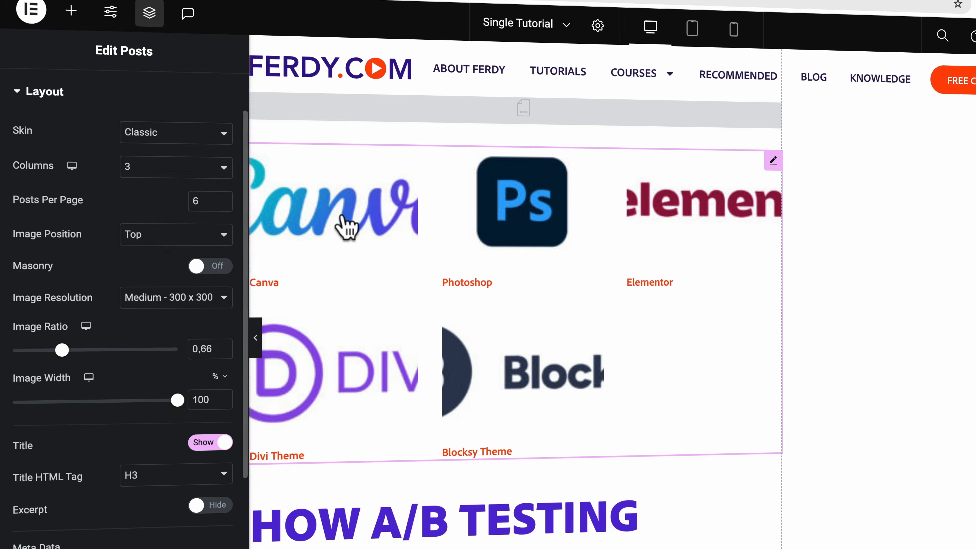
{"action": "scroll", "coordinate": [186, 383], "scroll_direction": "down", "scroll_amount": 2}
{"action": "left_click", "coordinate": [210, 373]}
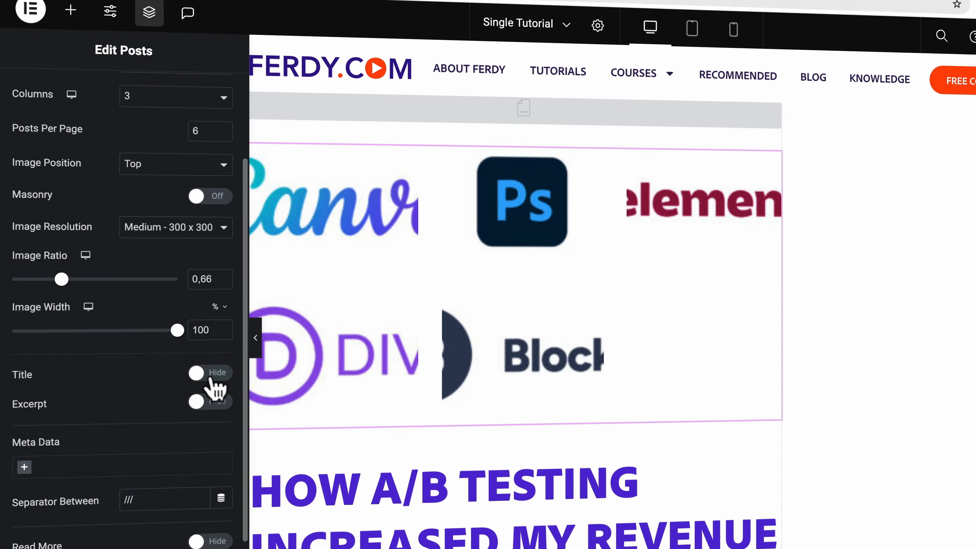
{"action": "left_click", "coordinate": [211, 374]}
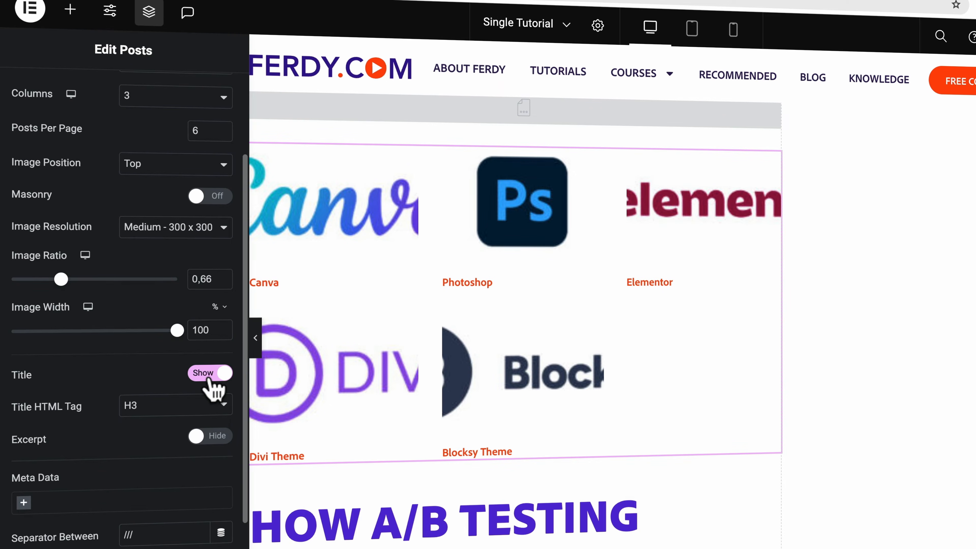
{"action": "left_click", "coordinate": [207, 375]}
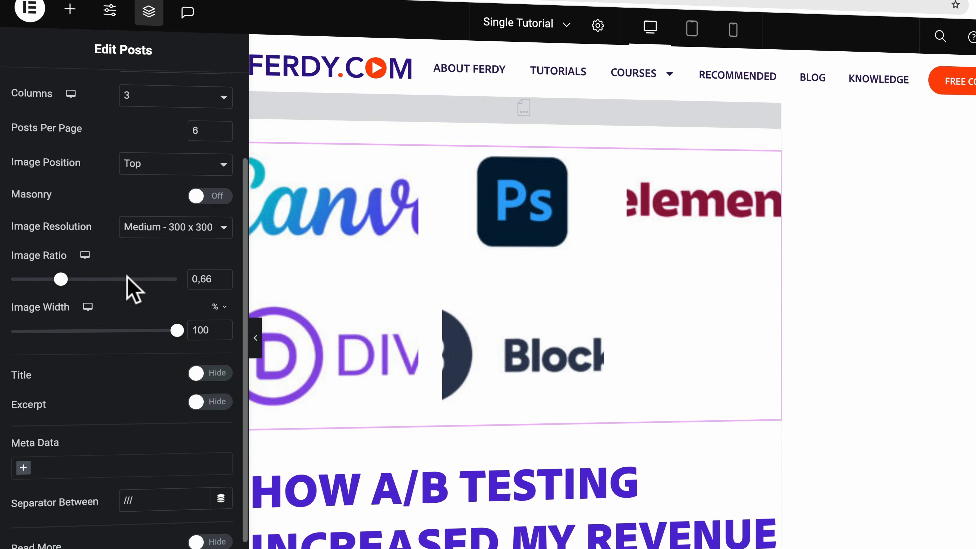
{"action": "left_click", "coordinate": [175, 228]}
{"action": "left_click", "coordinate": [175, 245]}
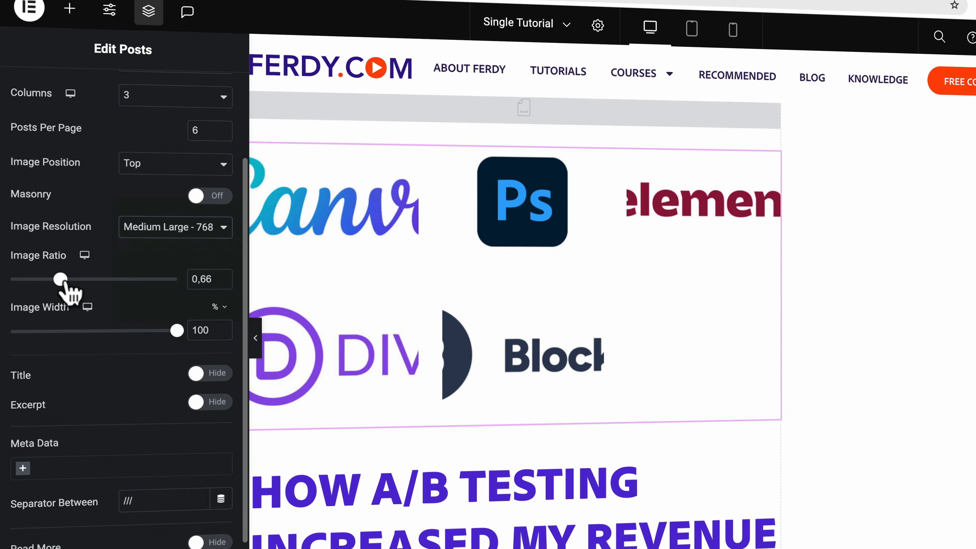
Reduce the Posts widget's image ratio to 0.31 so the logos fit without being cropped.
{"action": "left_click_drag", "start_coordinate": [61, 279], "coordinate": [28, 280]}
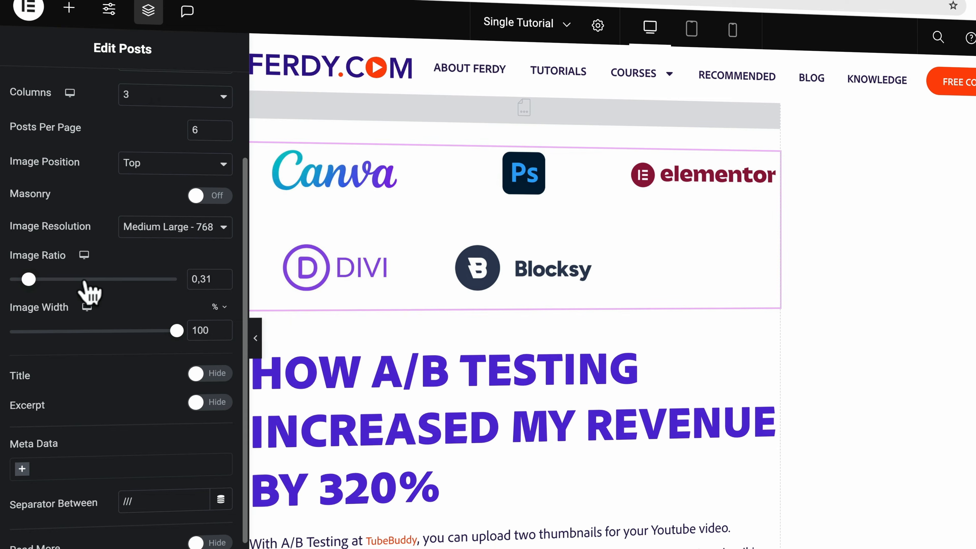
{"action": "left_click", "coordinate": [221, 276]}
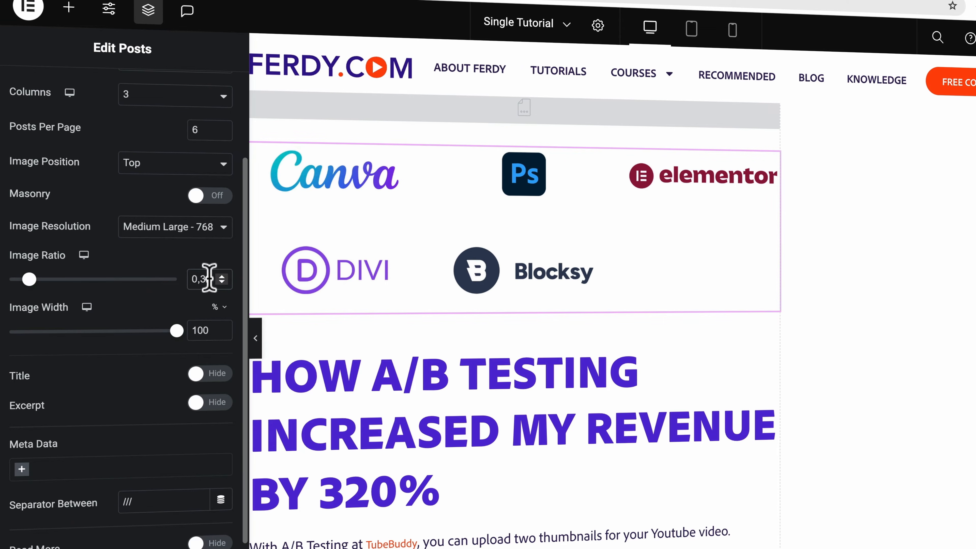
{"action": "key", "text": "Up"}
{"action": "key", "text": "Up"}
{"action": "key", "text": "Down"}
{"action": "key", "text": "Down"}
{"action": "key", "text": "Down"}
{"action": "key", "text": "Down"}
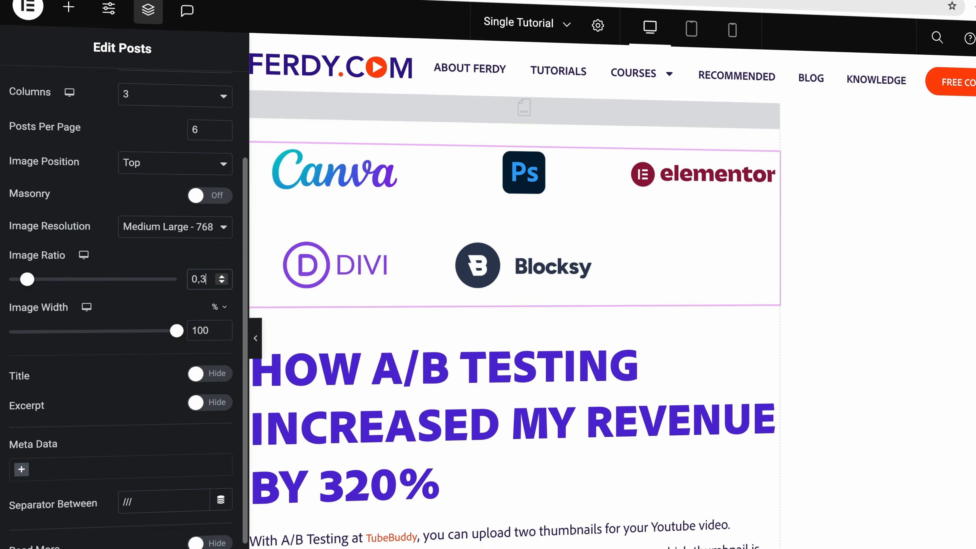
{"action": "key", "text": "Up"}
{"action": "key", "text": "Up"}
{"action": "key", "text": "Down"}
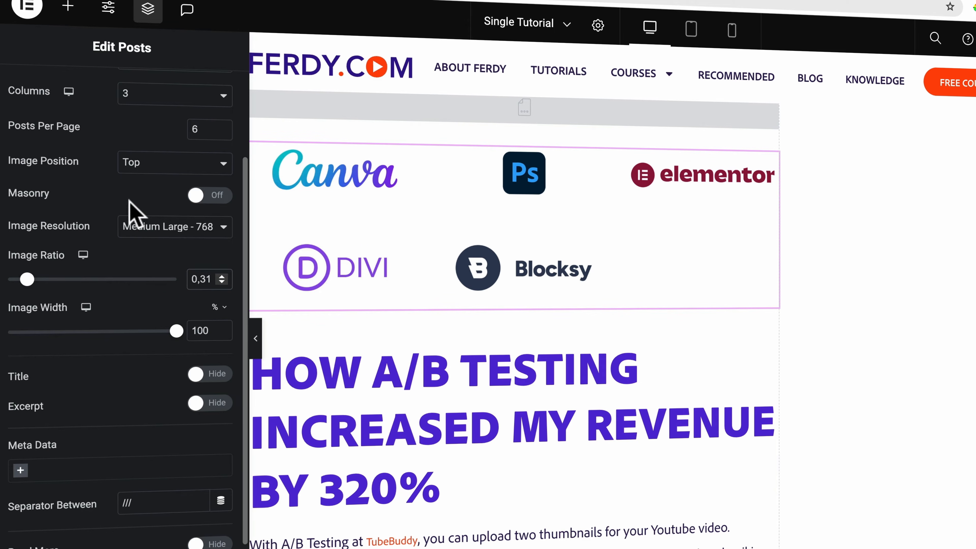
Try 4 and 6 columns in the Posts widget's layout, and settle on 5 columns.
{"action": "scroll", "coordinate": [158, 146], "scroll_direction": "up", "scroll_amount": 4}
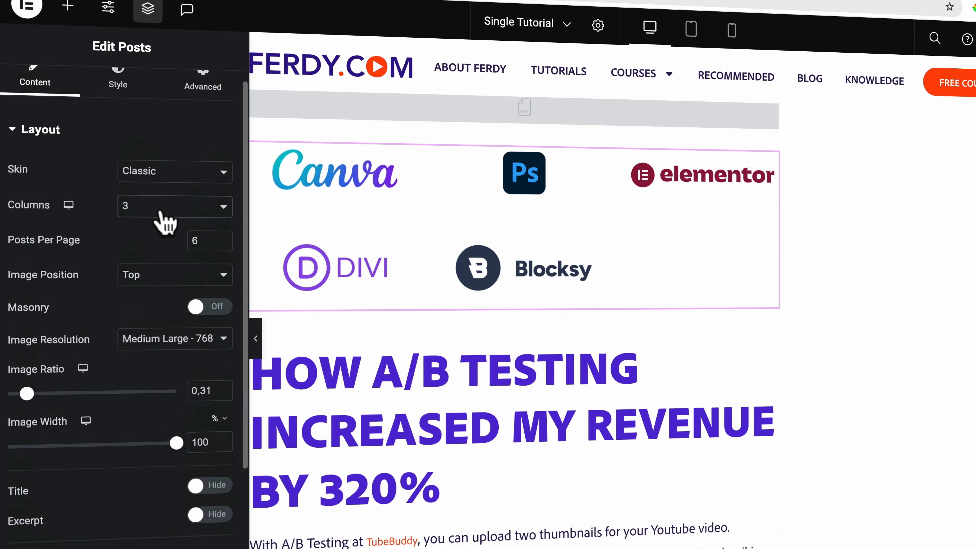
{"action": "left_click", "coordinate": [162, 208]}
{"action": "left_click", "coordinate": [160, 224]}
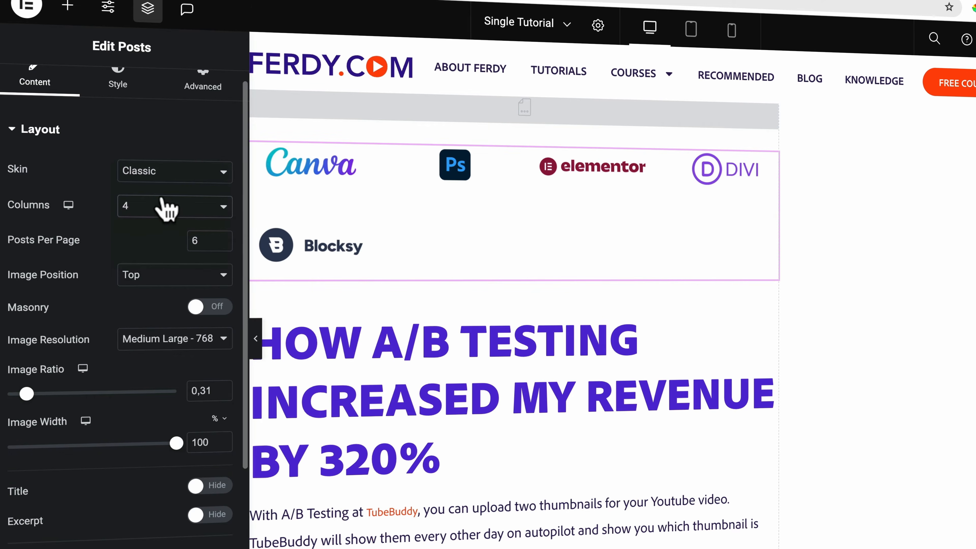
{"action": "left_click", "coordinate": [164, 203]}
{"action": "left_click", "coordinate": [153, 239]}
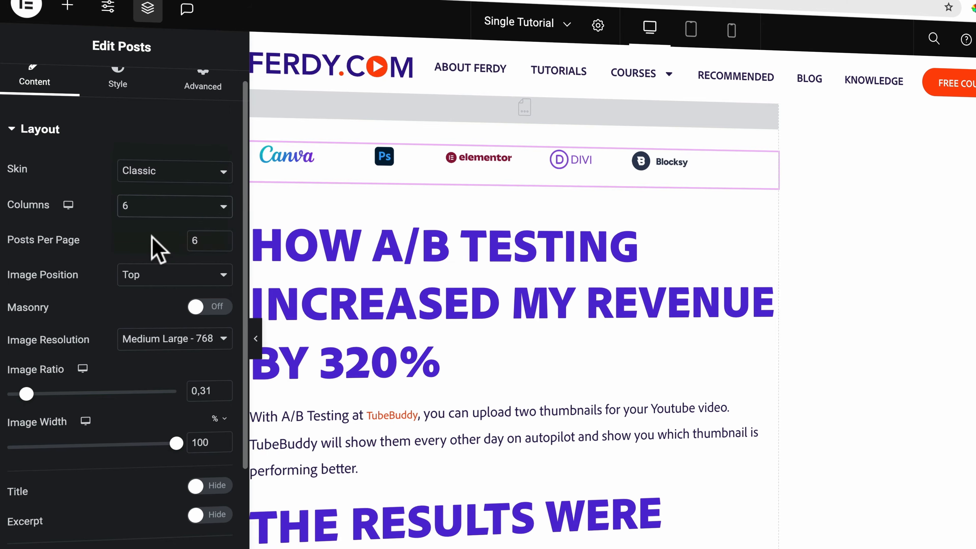
{"action": "left_click", "coordinate": [150, 209]}
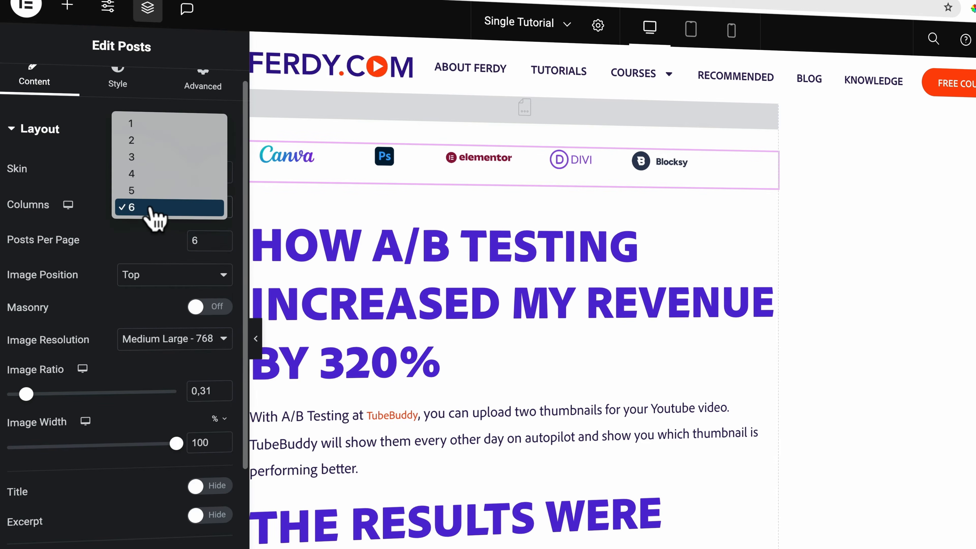
{"action": "left_click", "coordinate": [154, 190]}
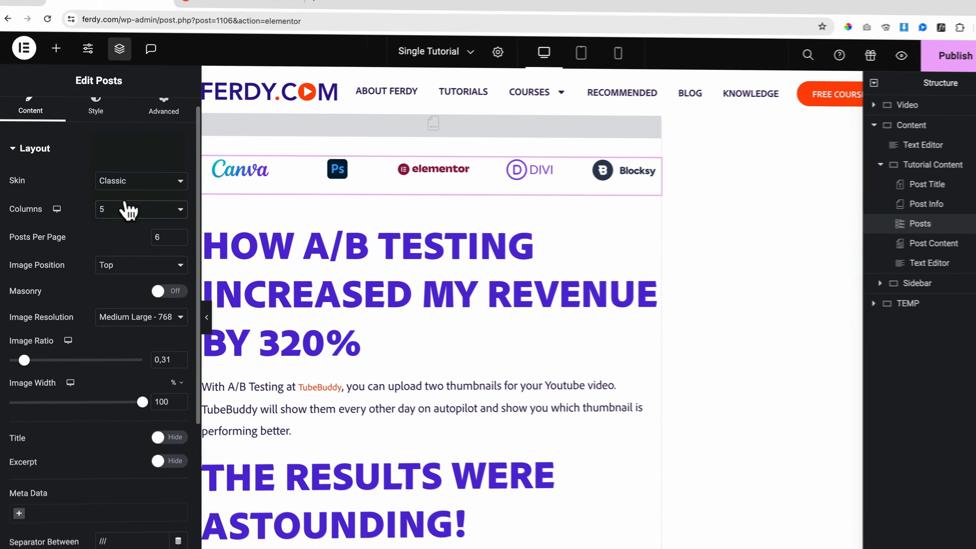
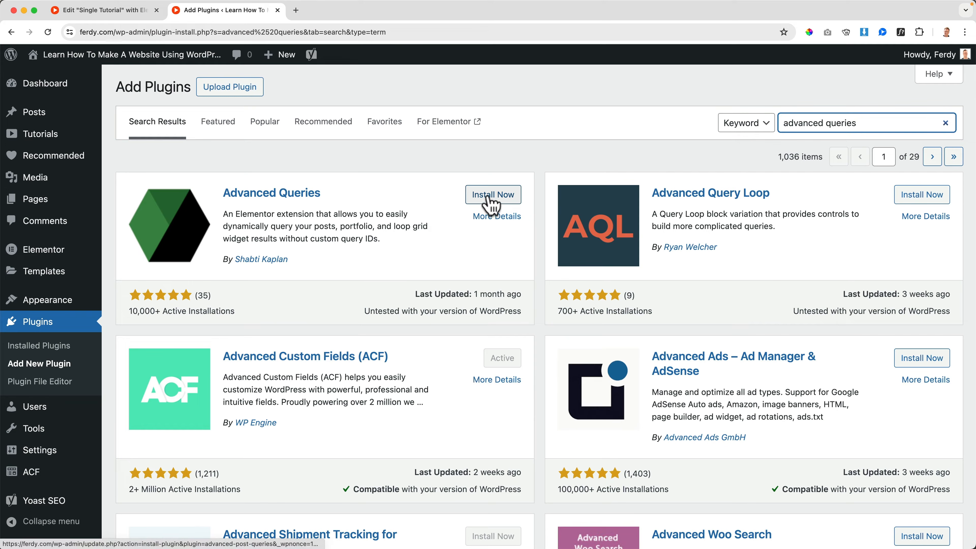
Install and activate the Advanced Queries plugin, and publish the Single Tutorial template in the Elementor editor.
{"action": "left_click", "coordinate": [490, 199]}
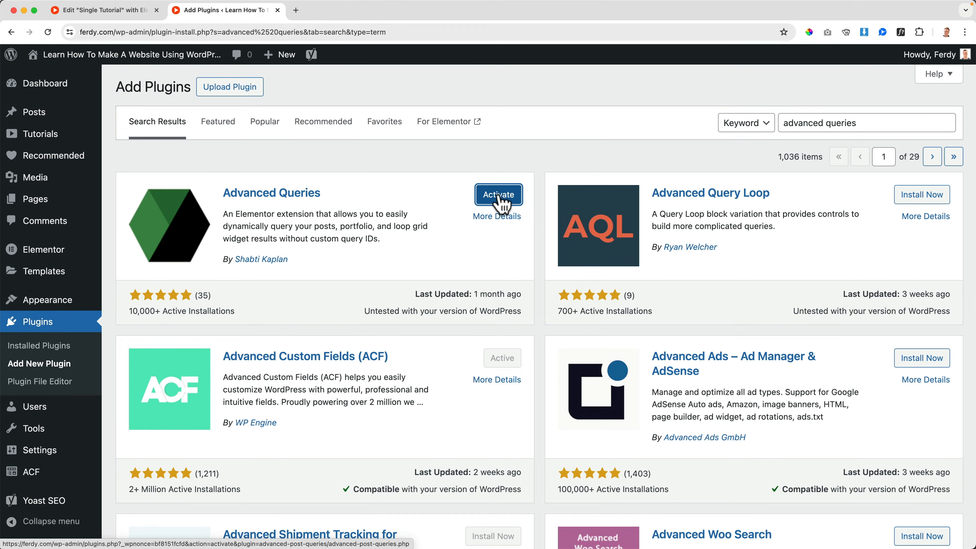
{"action": "left_click", "coordinate": [500, 196]}
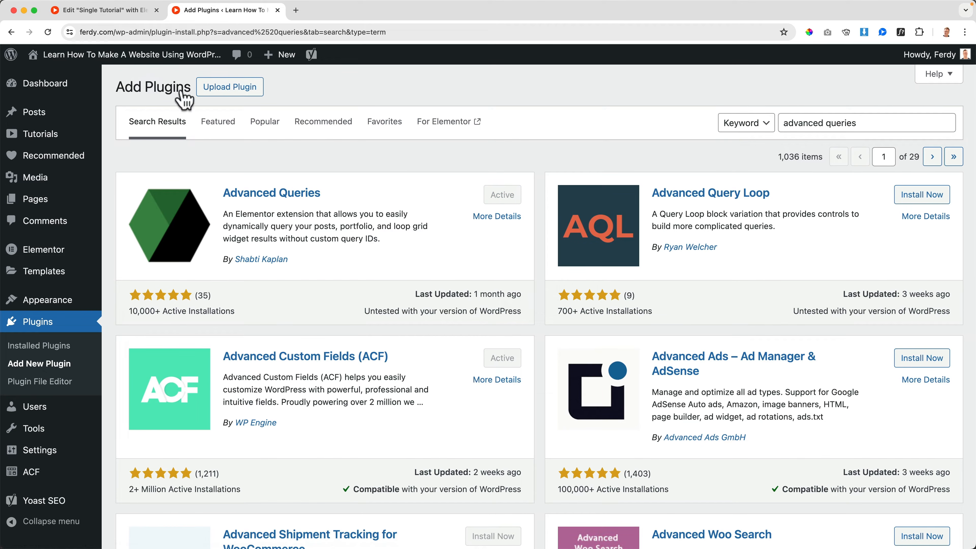
{"action": "left_click", "coordinate": [131, 12]}
{"action": "left_click", "coordinate": [930, 65]}
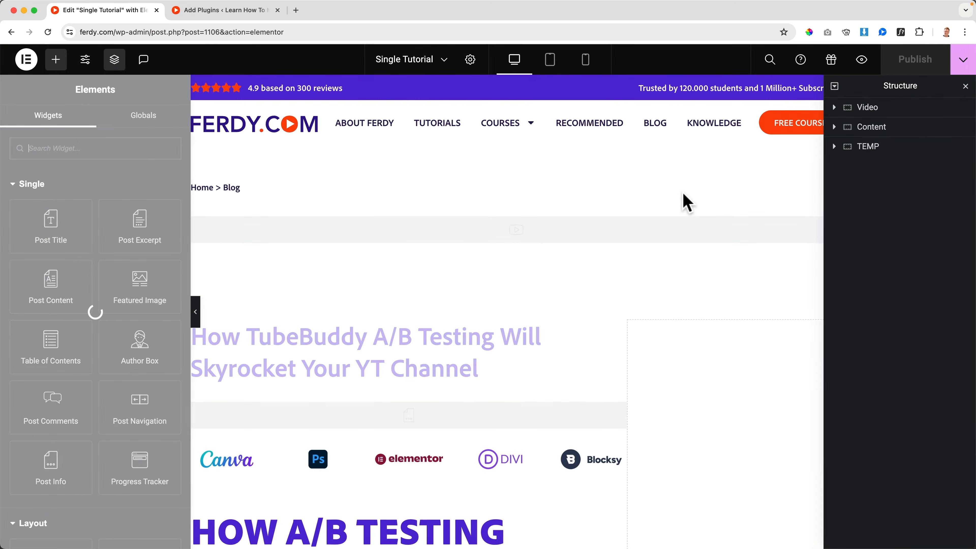
Add Dynamic Related Posts as an advanced query option in the query settings of the logo Posts widget.
{"action": "scroll", "coordinate": [388, 324], "scroll_direction": "down", "scroll_amount": 2}
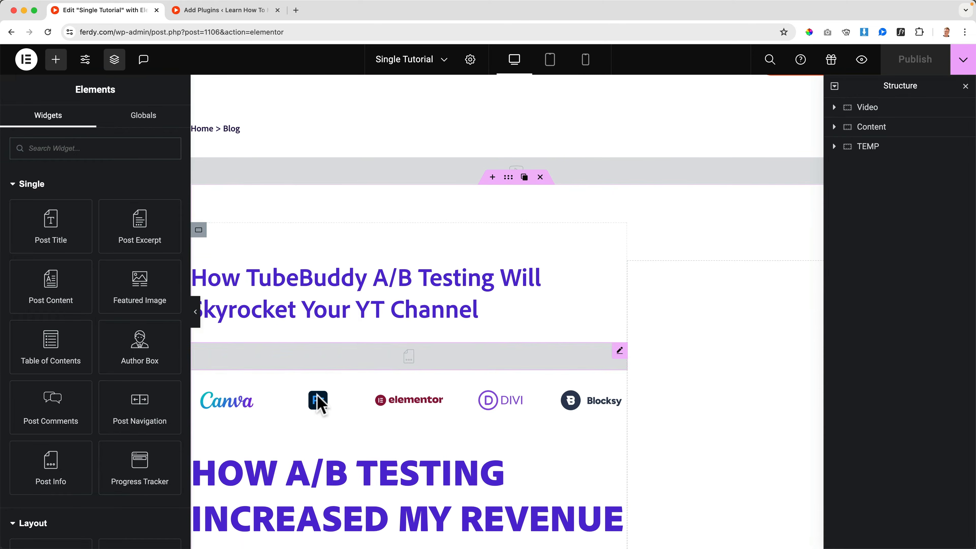
{"action": "left_click", "coordinate": [290, 411]}
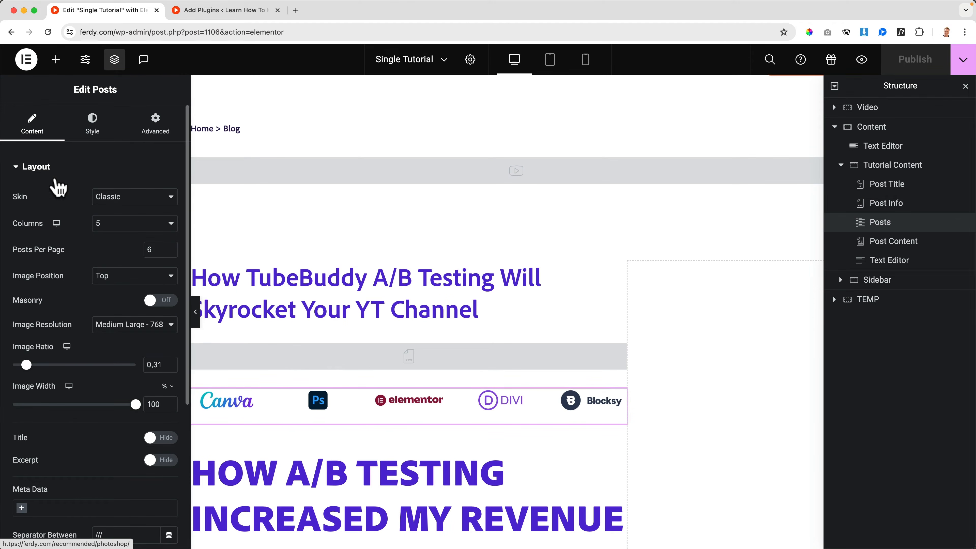
{"action": "left_click", "coordinate": [45, 174]}
{"action": "left_click", "coordinate": [30, 199]}
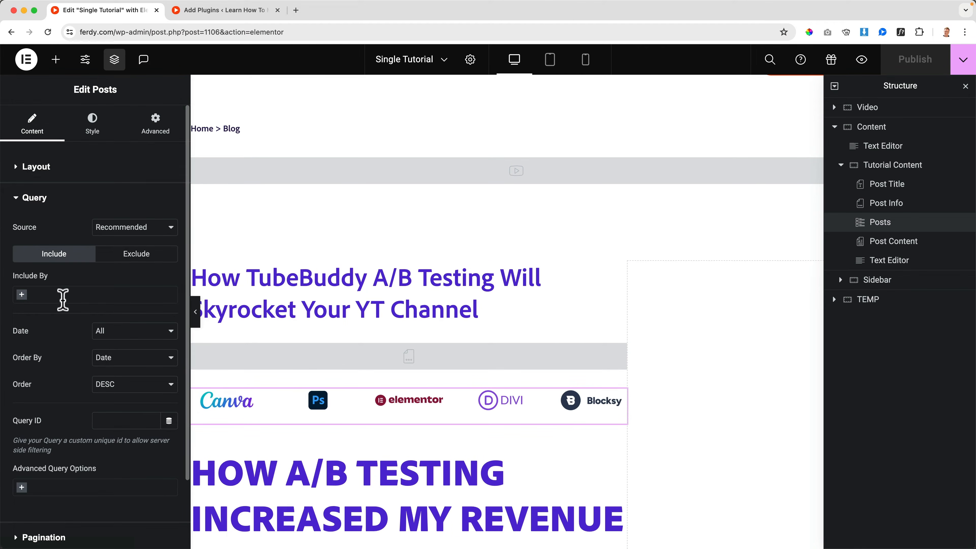
{"action": "scroll", "coordinate": [79, 298], "scroll_direction": "down", "scroll_amount": 3}
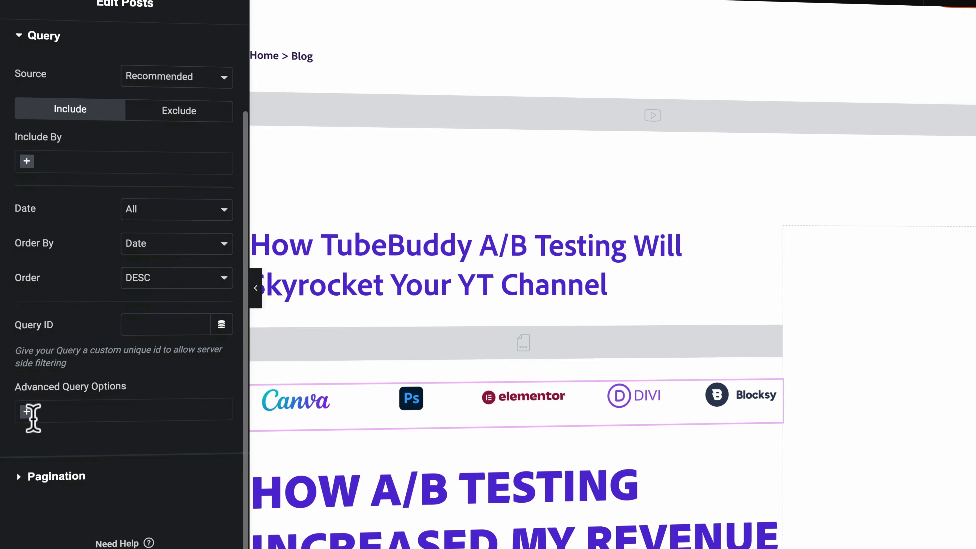
{"action": "left_click", "coordinate": [26, 411]}
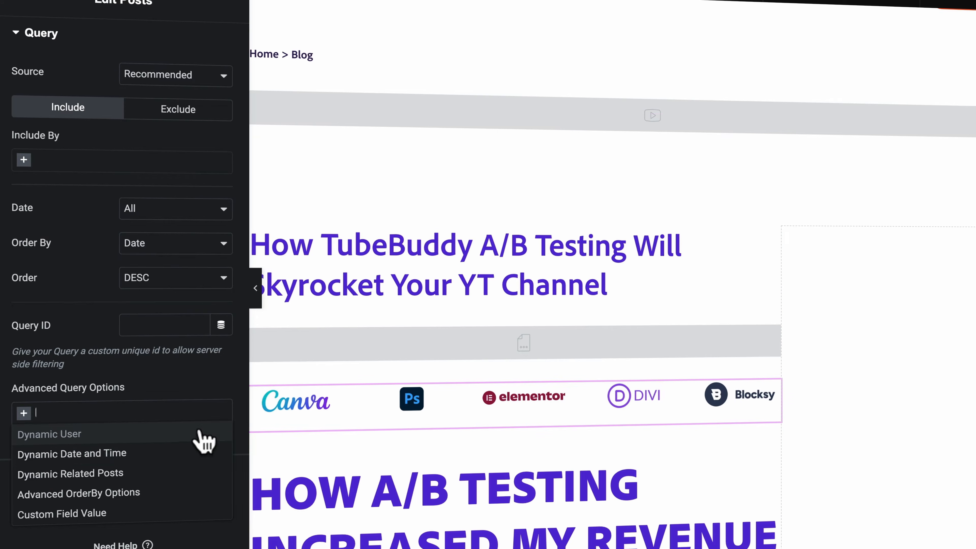
{"action": "left_click", "coordinate": [59, 475]}
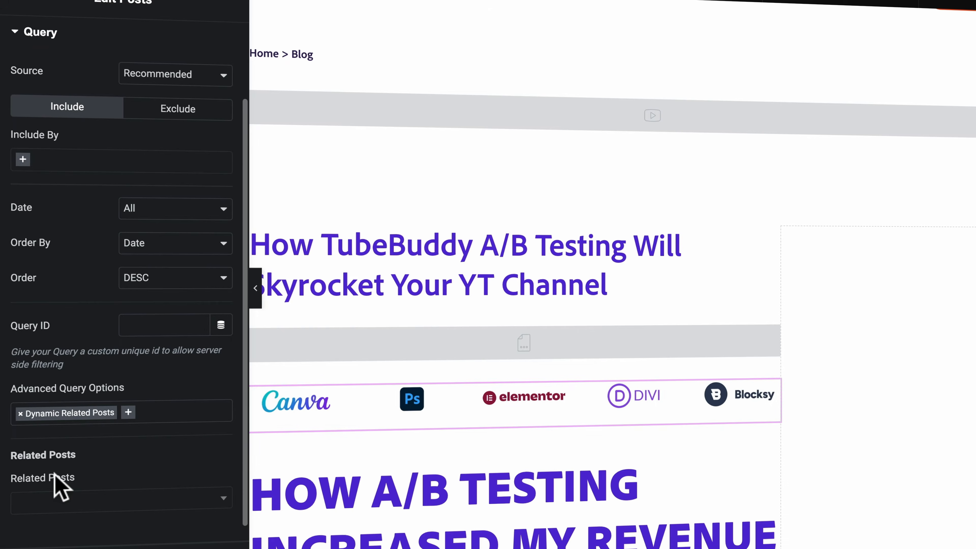
Set the Related Posts condition to "Post is in Current Post Custom Field".
{"action": "scroll", "coordinate": [128, 457], "scroll_direction": "down", "scroll_amount": 3}
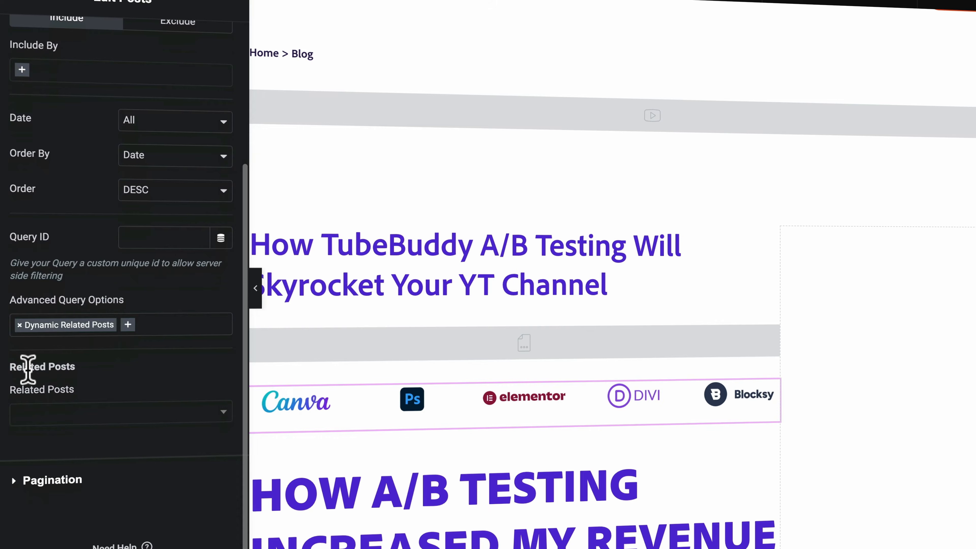
{"action": "left_click", "coordinate": [116, 416]}
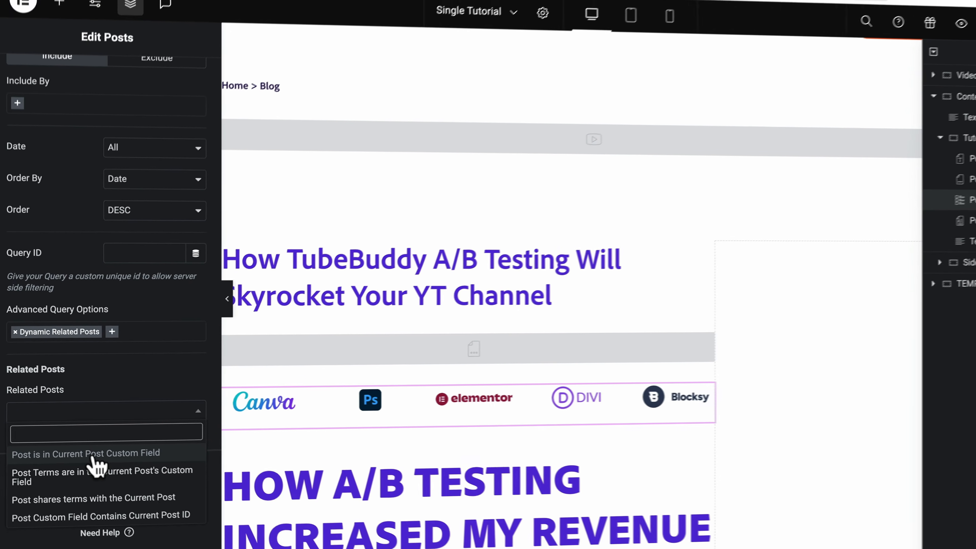
{"action": "left_click", "coordinate": [105, 463]}
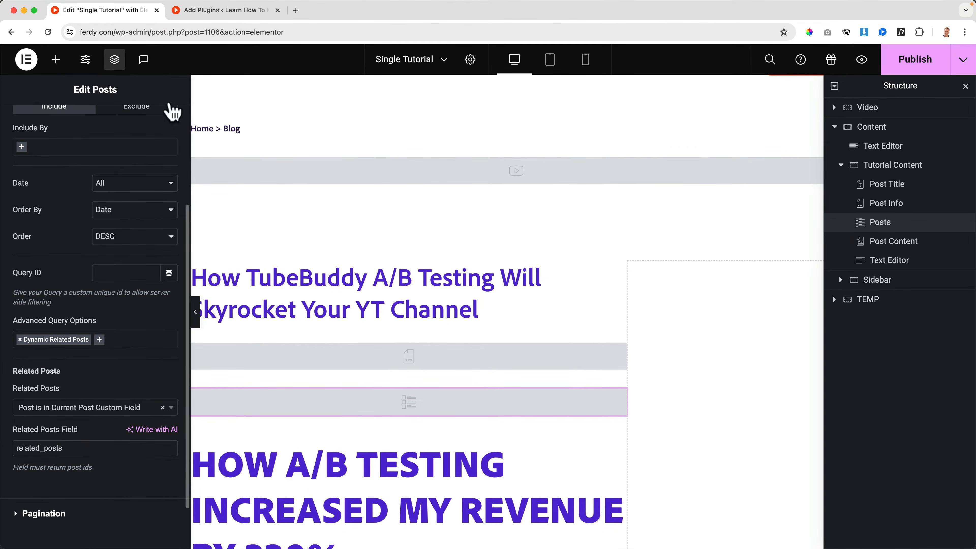
Examine the Featured and Related fields of the "How To Make A WordPress Website" tutorial, and return to the tutorials list.
{"action": "left_click", "coordinate": [230, 10]}
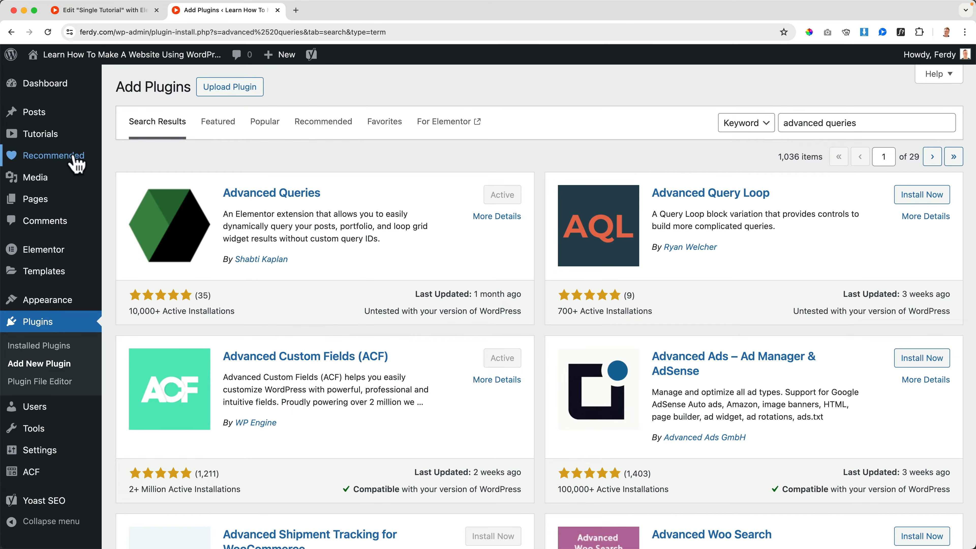
{"action": "mouse_move", "coordinate": [59, 144]}
{"action": "left_click", "coordinate": [117, 137]}
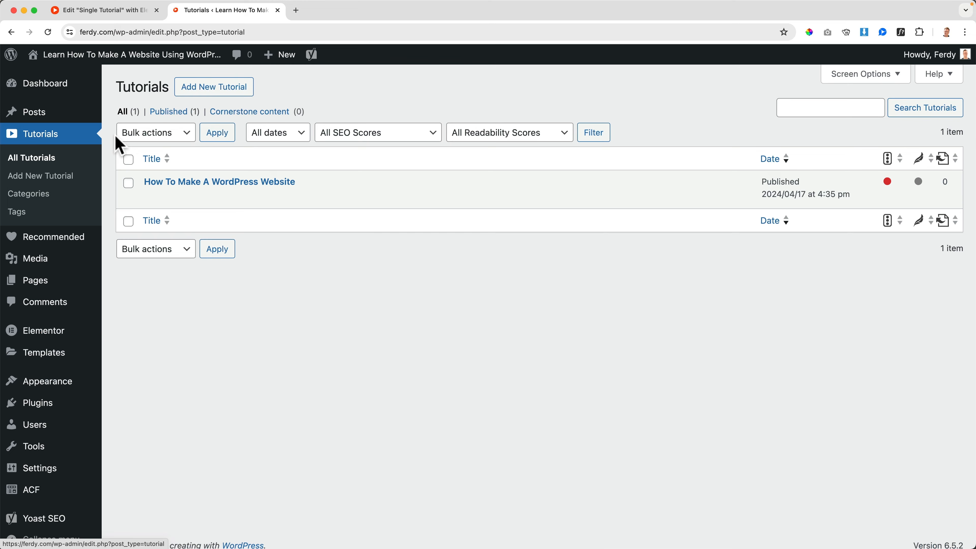
{"action": "left_click", "coordinate": [199, 184]}
{"action": "scroll", "coordinate": [423, 327], "scroll_direction": "down", "scroll_amount": 6}
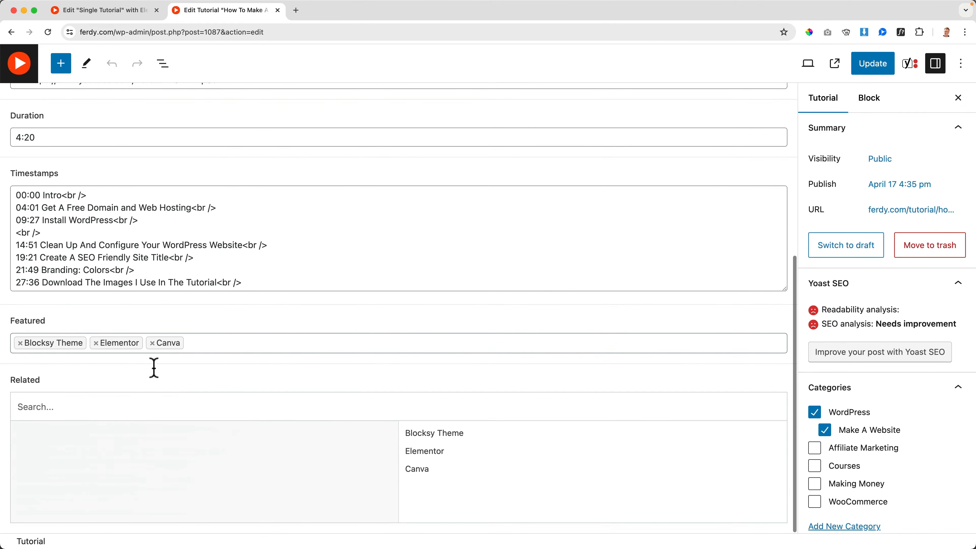
{"action": "left_click", "coordinate": [125, 12]}
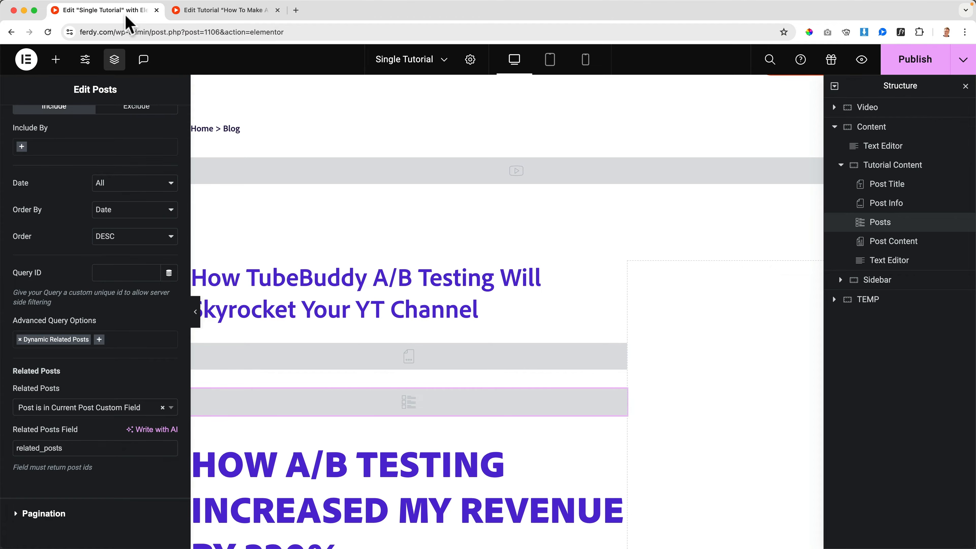
{"action": "left_click", "coordinate": [216, 11]}
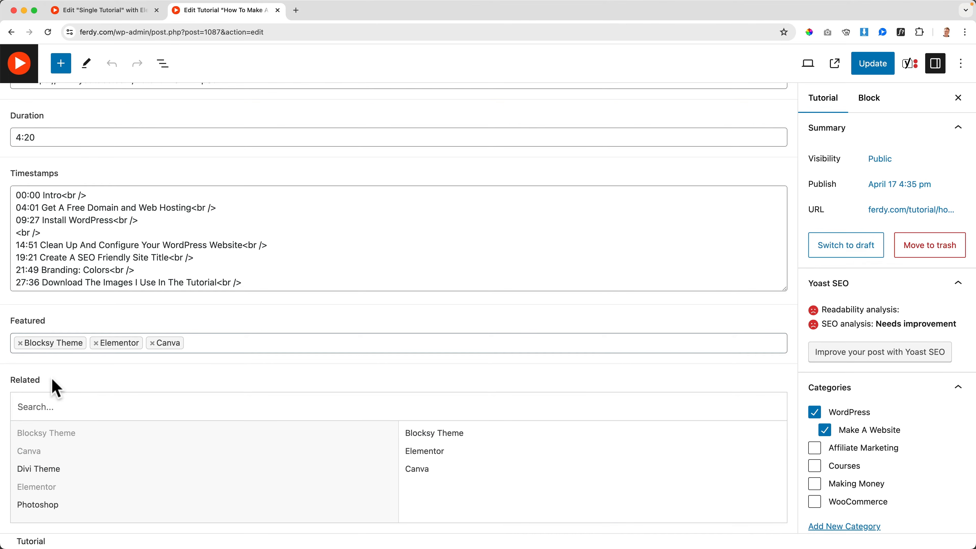
{"action": "scroll", "coordinate": [89, 328], "scroll_direction": "up", "scroll_amount": 10}
{"action": "left_click", "coordinate": [21, 72]}
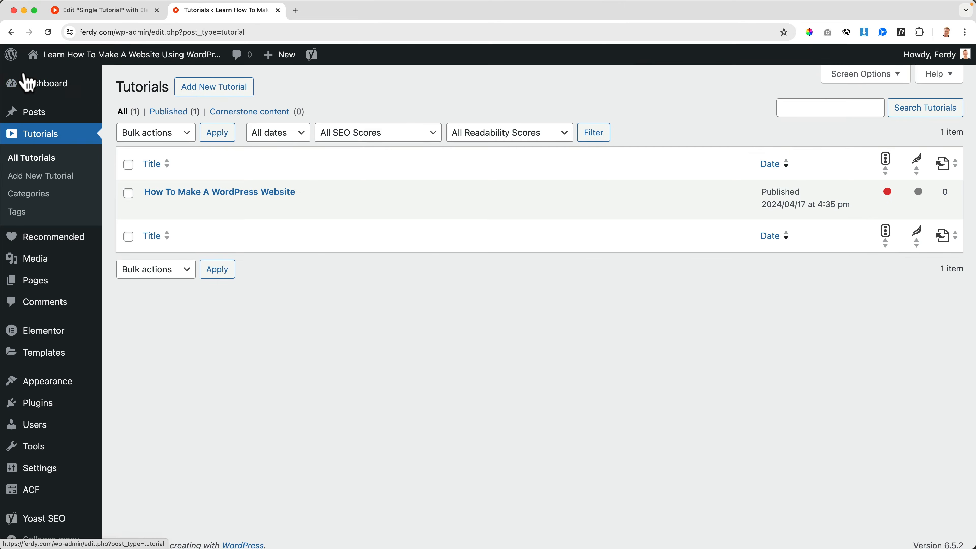
Look up the Related field in the ACF Tutorials field group and select its field name.
{"action": "scroll", "coordinate": [45, 438], "scroll_direction": "down", "scroll_amount": 1}
{"action": "mouse_move", "coordinate": [39, 477]}
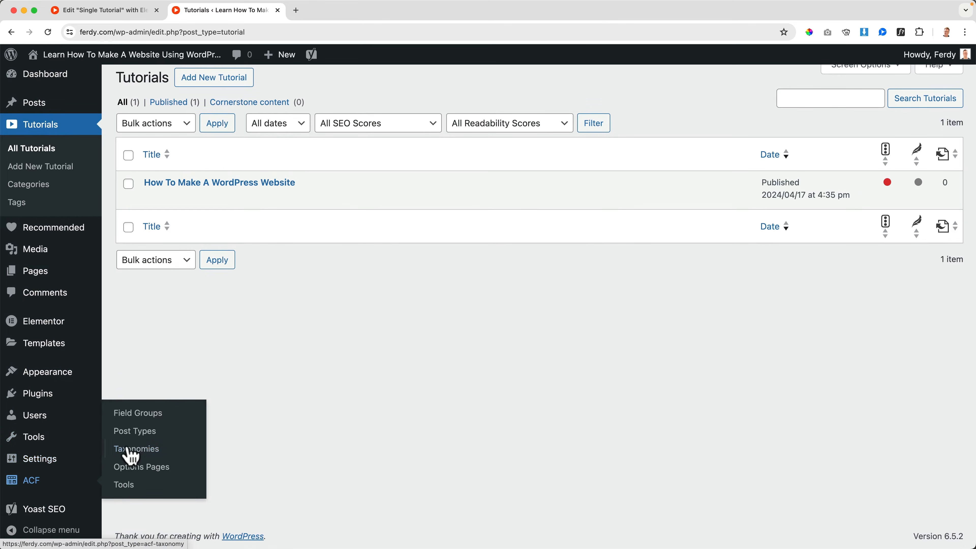
{"action": "left_click", "coordinate": [141, 417]}
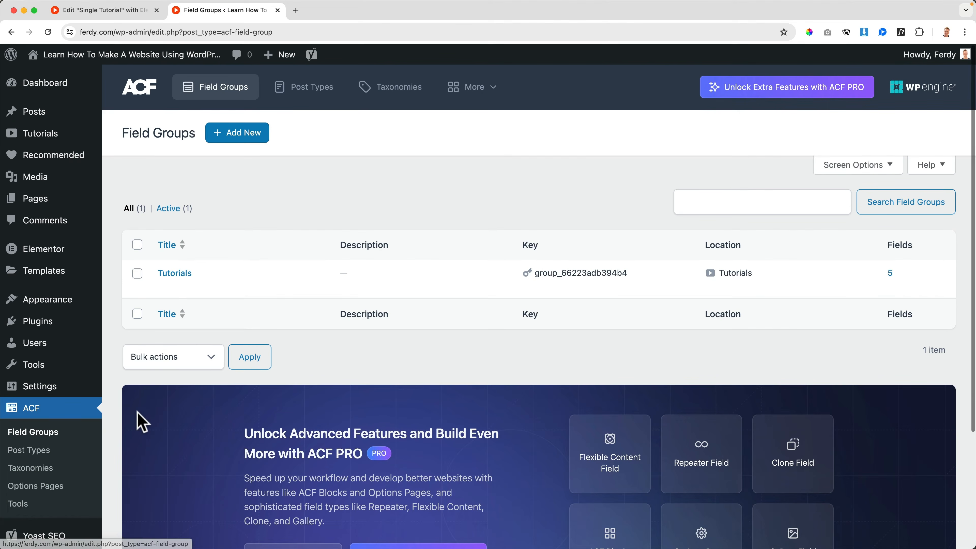
{"action": "left_click", "coordinate": [184, 273]}
{"action": "left_click", "coordinate": [172, 429]}
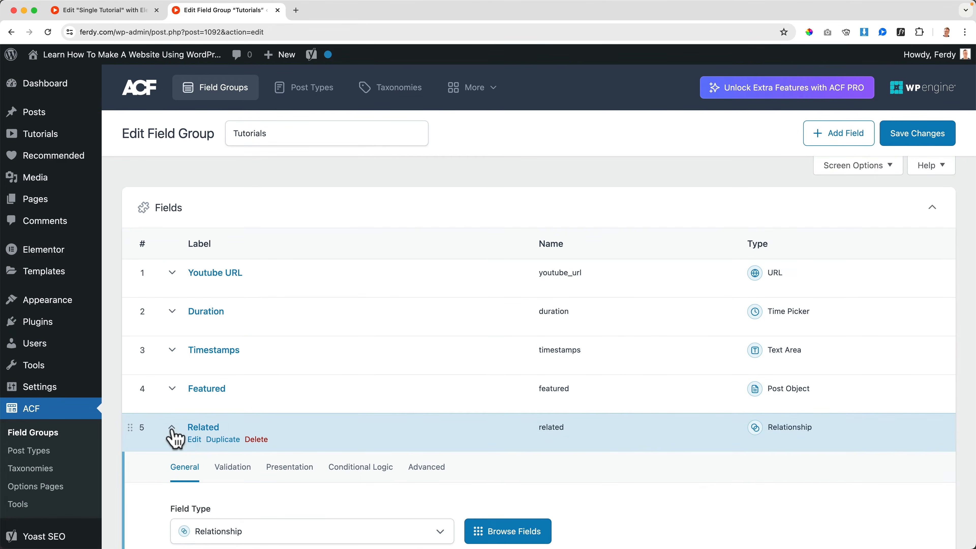
{"action": "scroll", "coordinate": [180, 434], "scroll_direction": "down", "scroll_amount": 6}
{"action": "scroll", "coordinate": [188, 436], "scroll_direction": "down", "scroll_amount": 1}
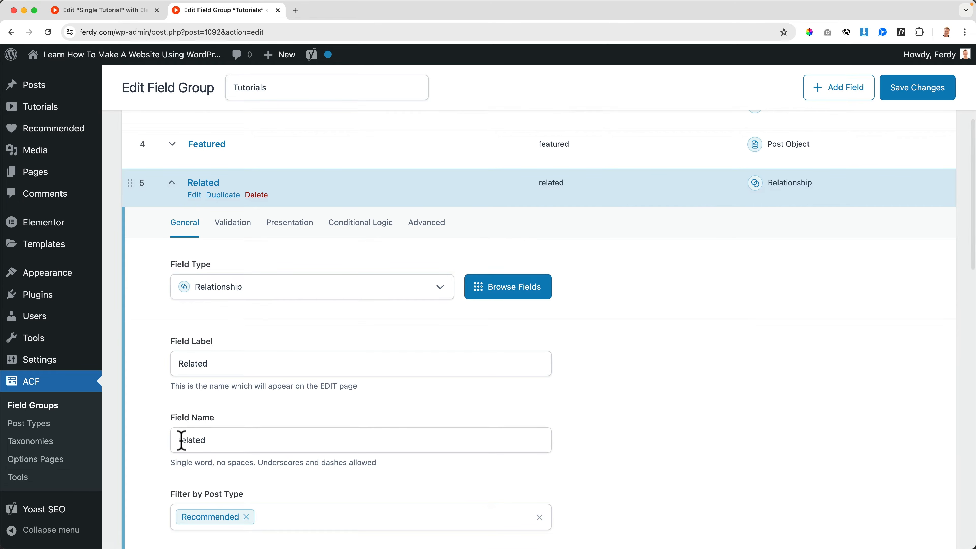
{"action": "left_click_drag", "start_coordinate": [181, 440], "coordinate": [228, 440]}
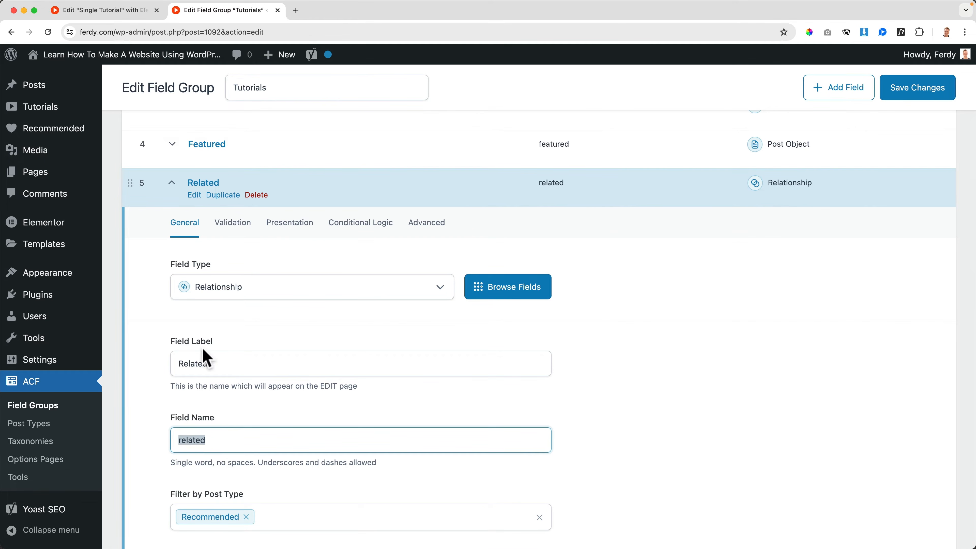
Set the Related Posts Field of the logo Posts widget's query to "related" in the Single Tutorial template.
{"action": "left_click", "coordinate": [124, 12]}
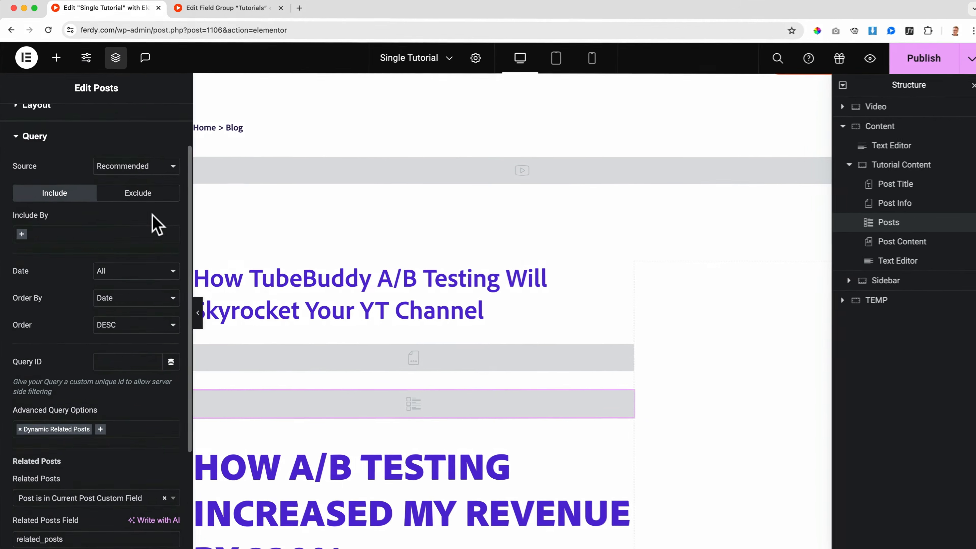
{"action": "scroll", "coordinate": [155, 225], "scroll_direction": "down", "scroll_amount": 4}
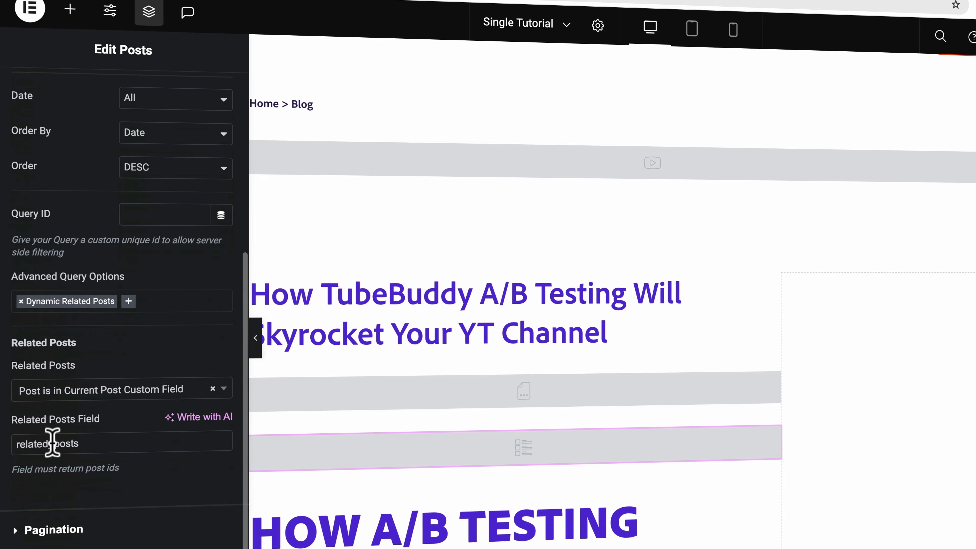
{"action": "left_click_drag", "start_coordinate": [46, 444], "coordinate": [102, 445]}
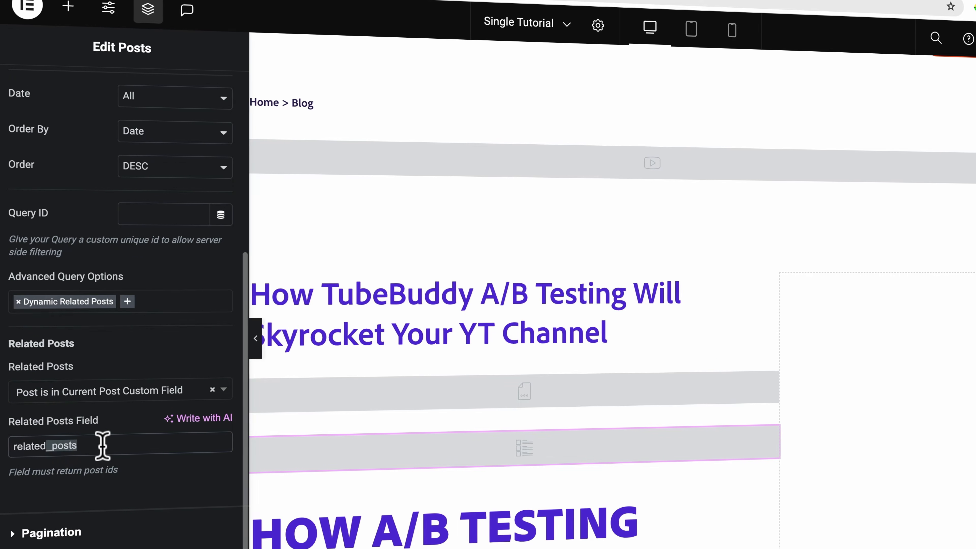
{"action": "key", "text": "BackSpace"}
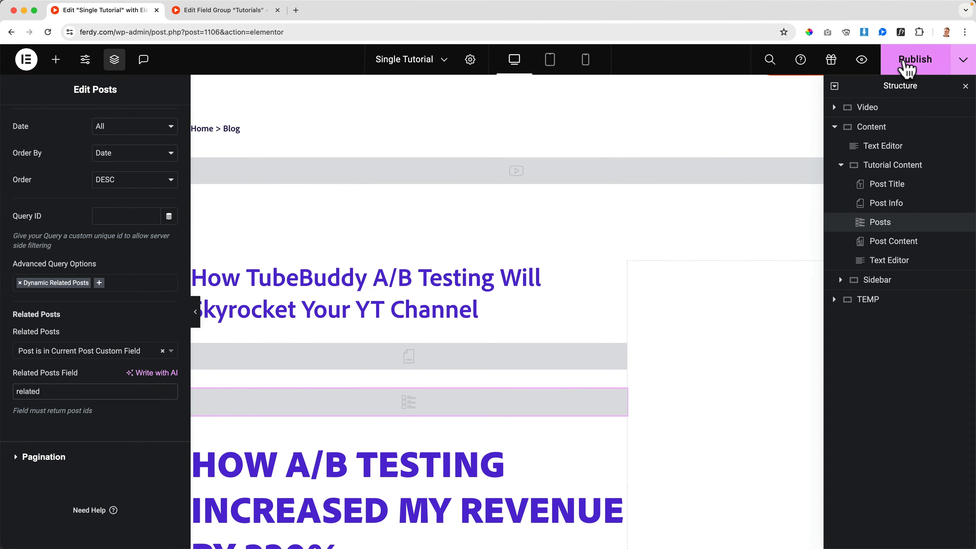
Open the "How To Make A WordPress Website" tutorial for editing and examine the tools selected in its Related field.
{"action": "left_click", "coordinate": [237, 12]}
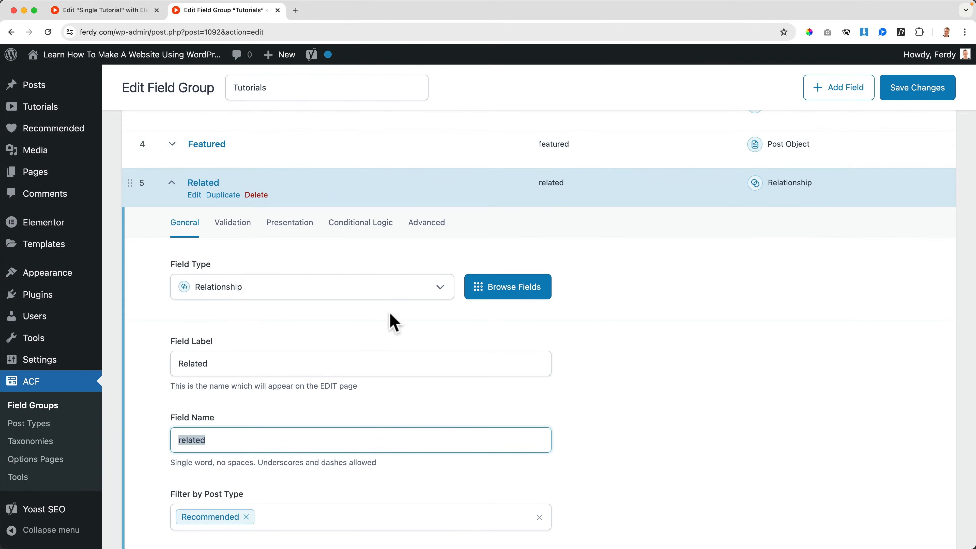
{"action": "scroll", "coordinate": [288, 414], "scroll_direction": "down", "scroll_amount": 4}
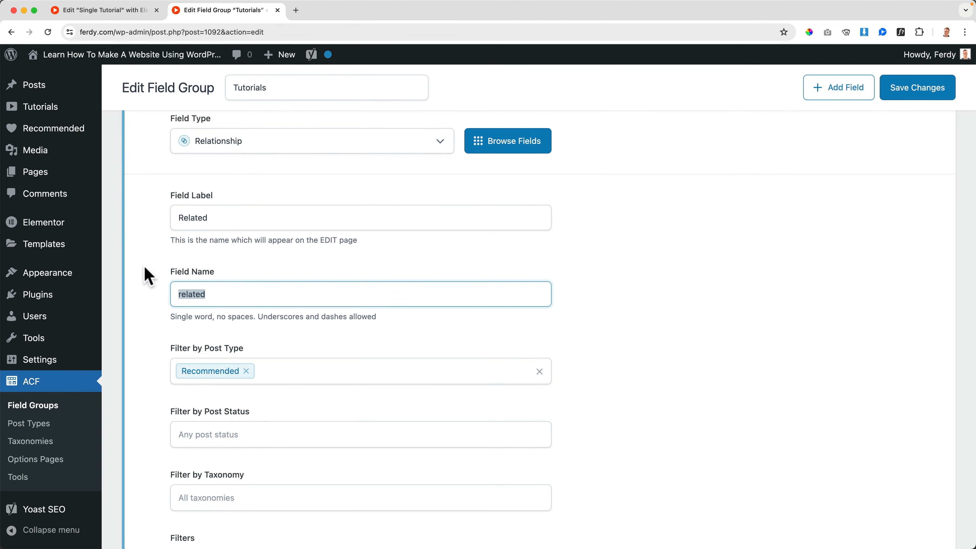
{"action": "mouse_move", "coordinate": [58, 106]}
{"action": "left_click", "coordinate": [116, 106]}
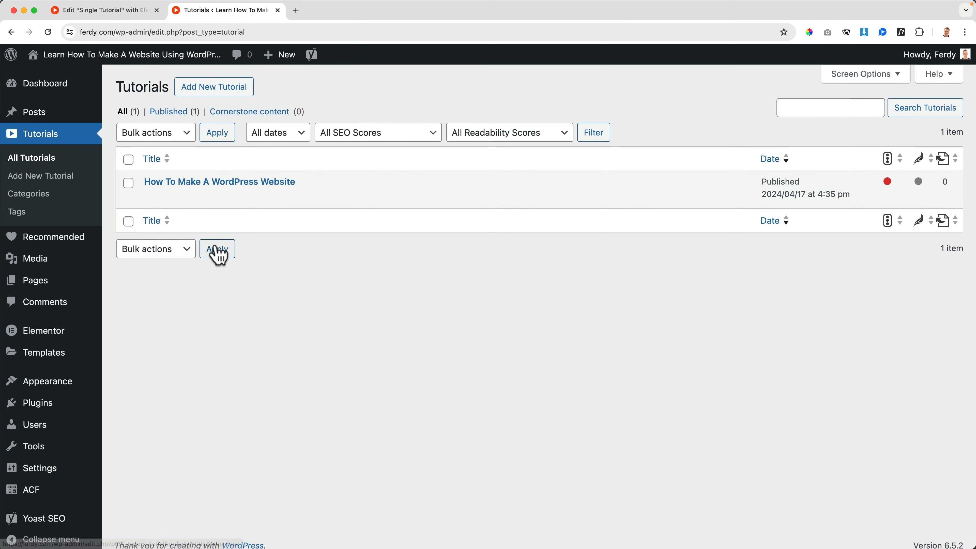
{"action": "left_click", "coordinate": [184, 183]}
{"action": "scroll", "coordinate": [321, 408], "scroll_direction": "down", "scroll_amount": 8}
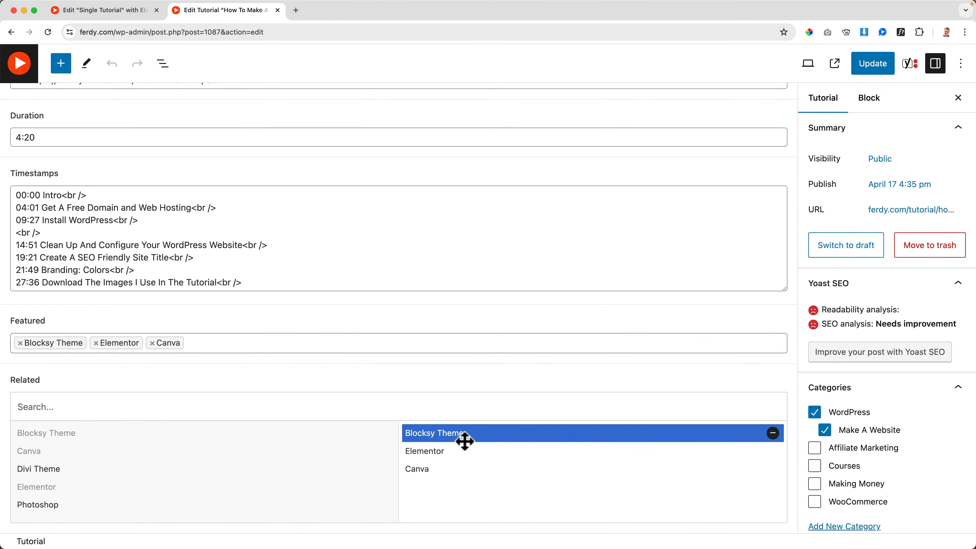
View the live tutorial page and check the logo row below the title and duration.
{"action": "left_click", "coordinate": [836, 64]}
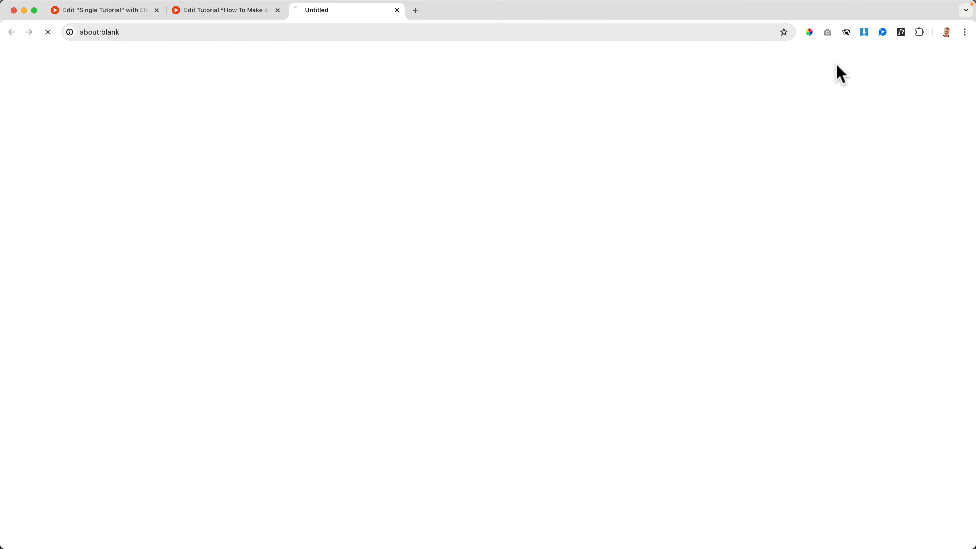
{"action": "scroll", "coordinate": [394, 277], "scroll_direction": "down", "scroll_amount": 8}
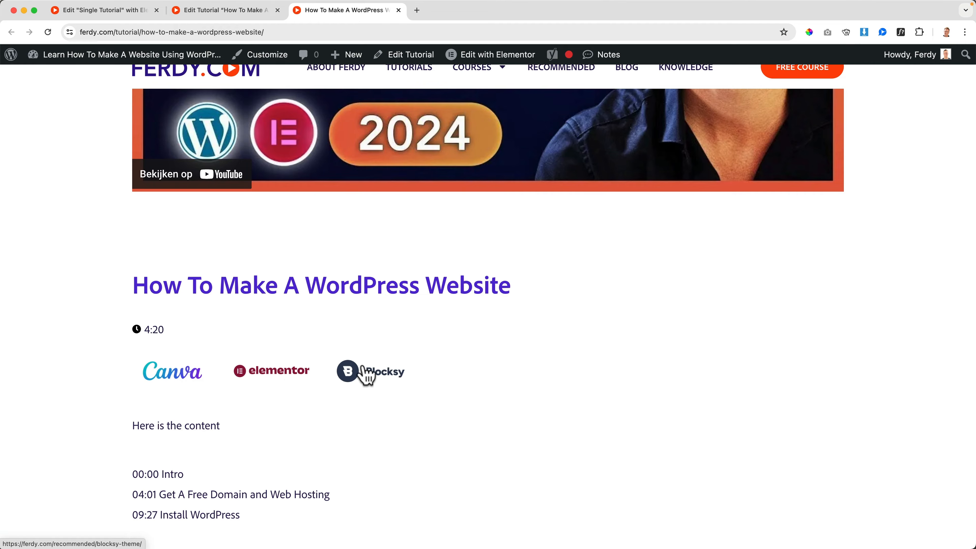
{"action": "scroll", "coordinate": [227, 346], "scroll_direction": "up", "scroll_amount": 5}
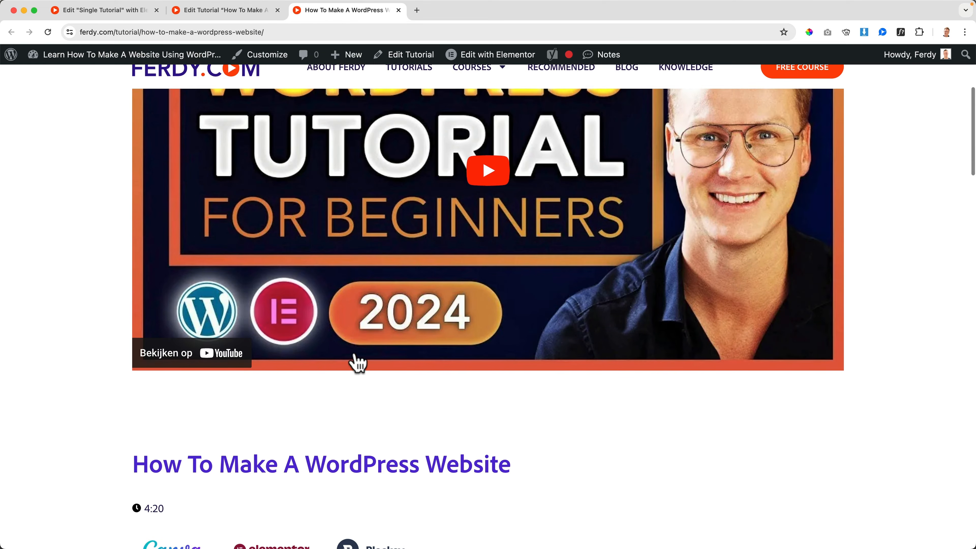
{"action": "scroll", "coordinate": [343, 375], "scroll_direction": "down", "scroll_amount": 5}
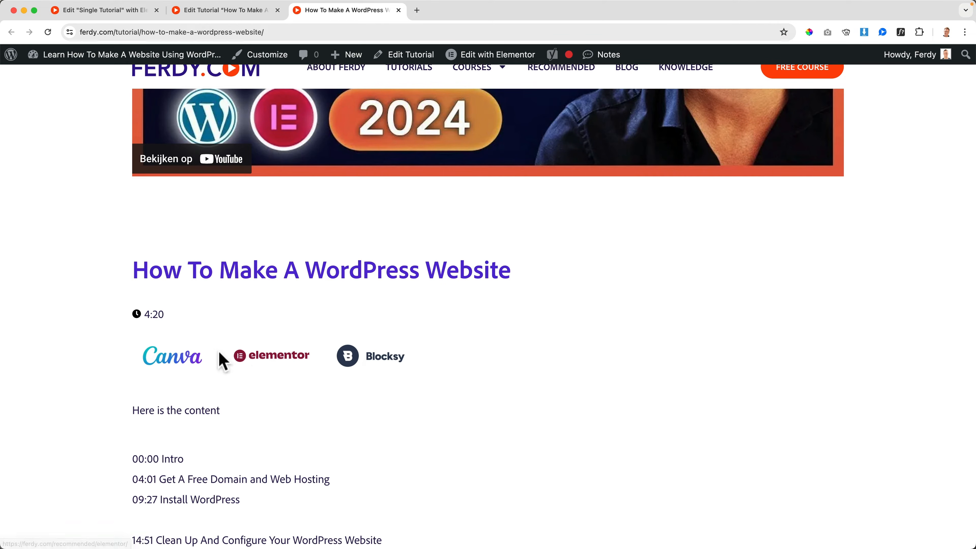
{"action": "left_click", "coordinate": [416, 10]}
{"action": "type", "text": "ferdy.com"}
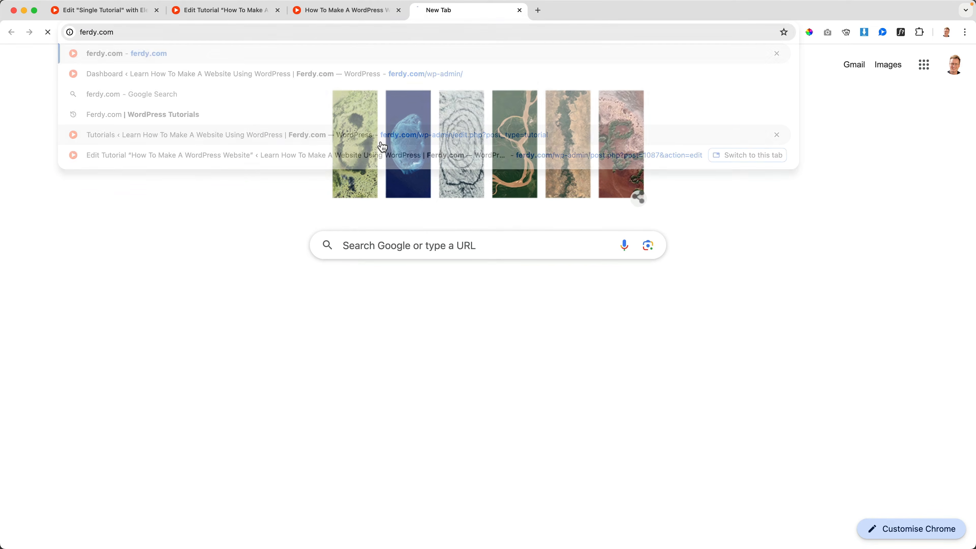
{"action": "key", "text": "Return"}
{"action": "key", "text": "super+w"}
{"action": "scroll", "coordinate": [332, 345], "scroll_direction": "up", "scroll_amount": 1}
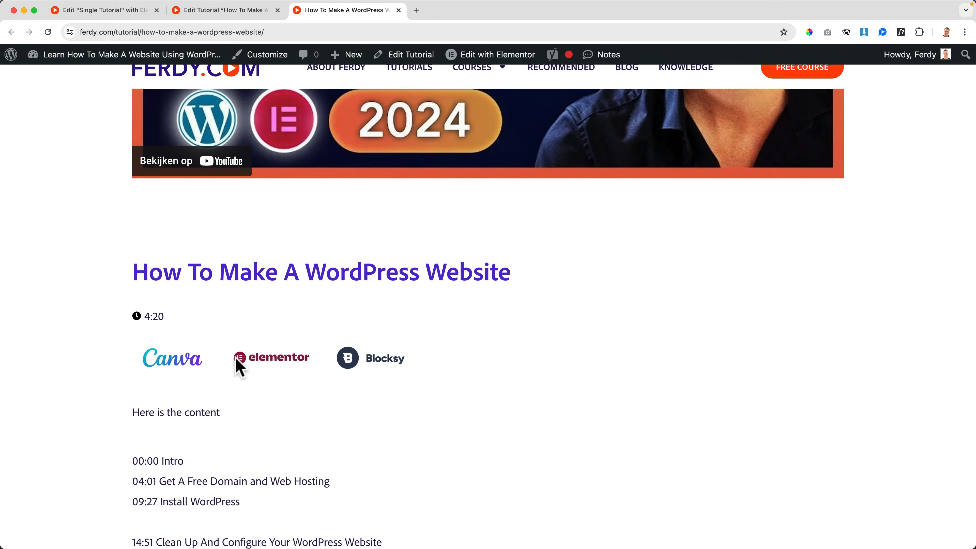
Add a Heading widget between Post Info and the logo Posts widget in the Single Tutorial template, with the title "Featured".
{"action": "left_click", "coordinate": [196, 16]}
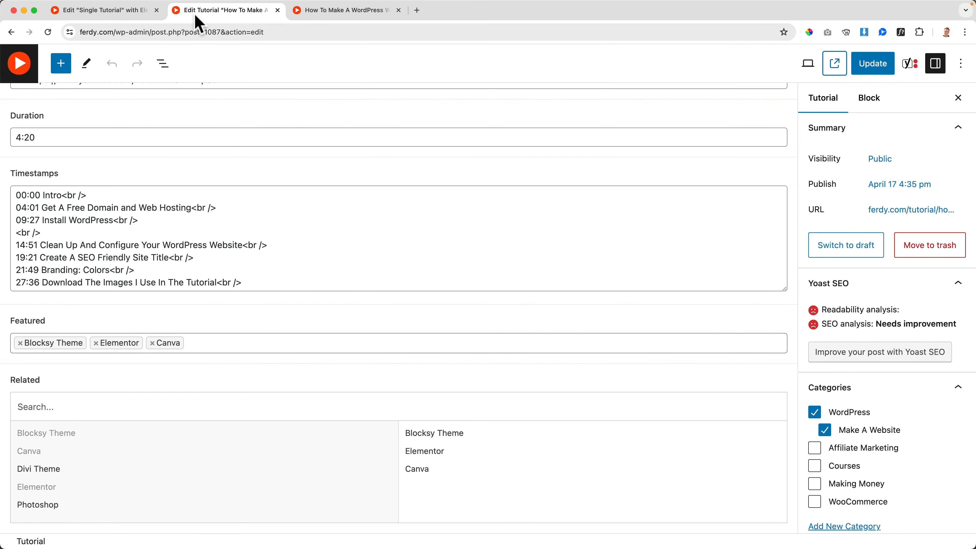
{"action": "left_click", "coordinate": [110, 15]}
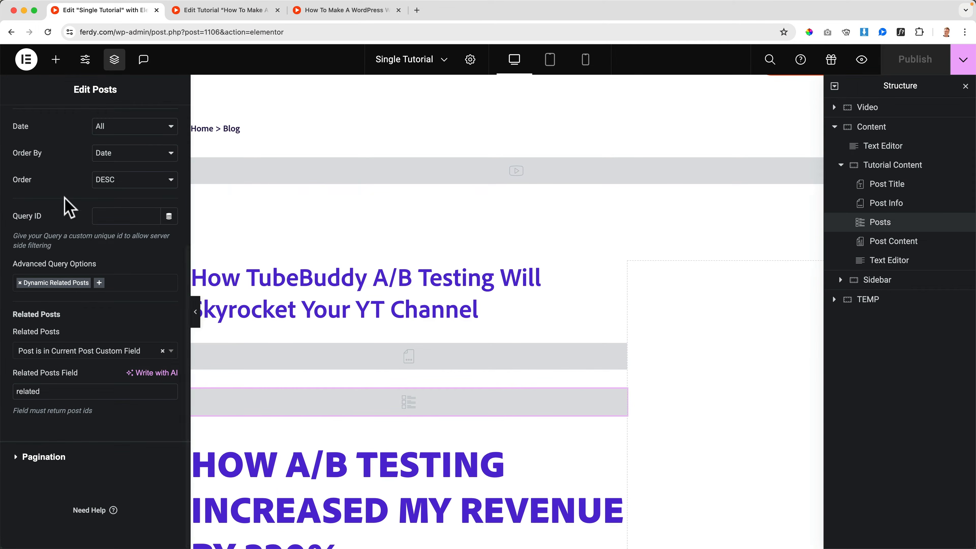
{"action": "left_click", "coordinate": [55, 59]}
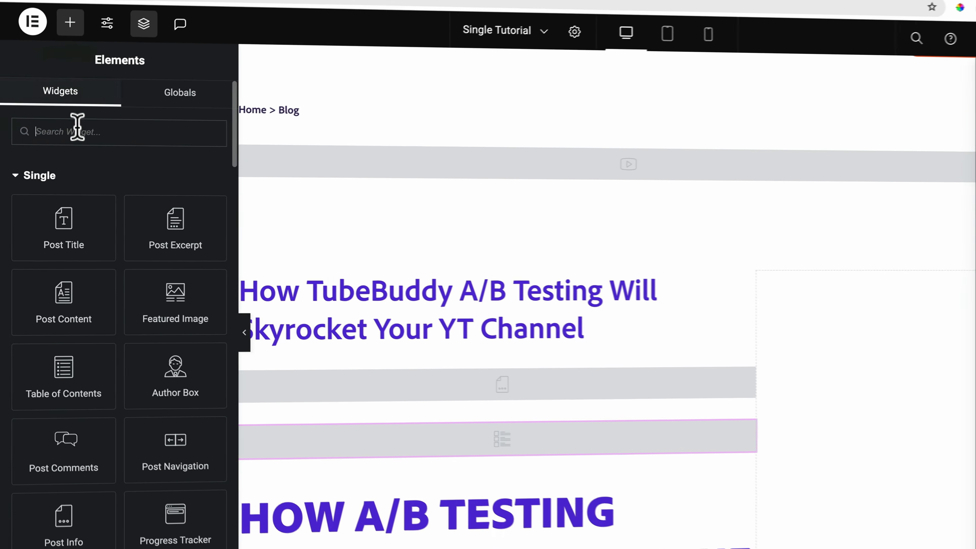
{"action": "type", "text": "head"}
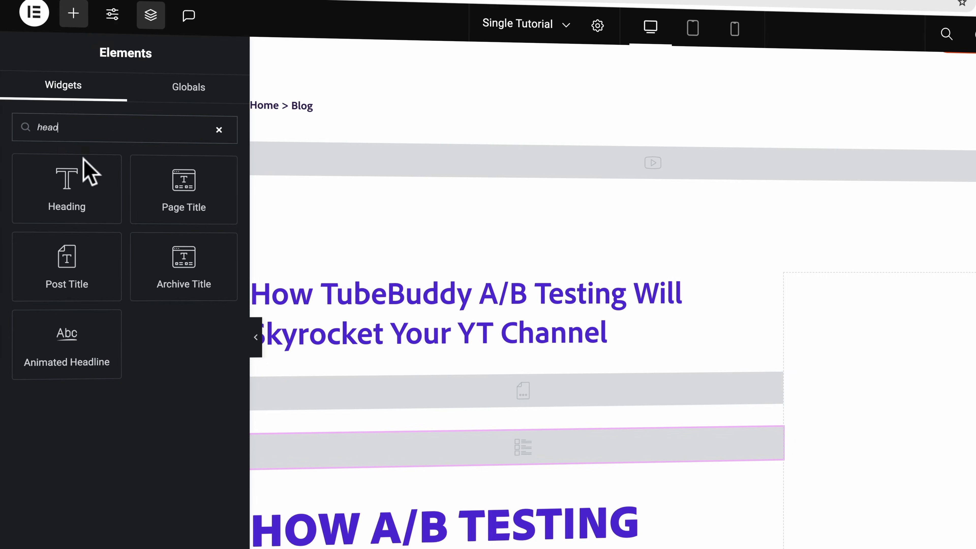
{"action": "left_click_drag", "start_coordinate": [89, 173], "coordinate": [453, 402]}
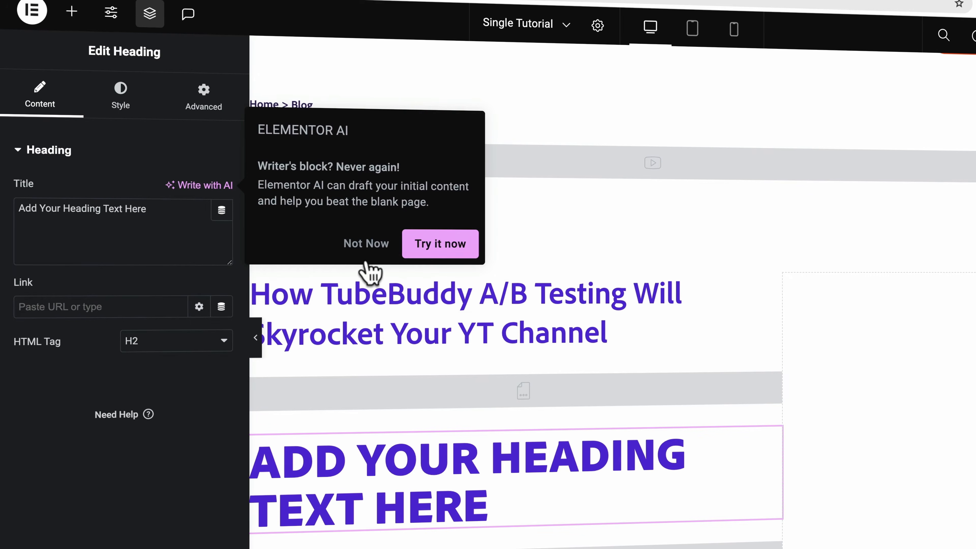
{"action": "left_click", "coordinate": [366, 253]}
{"action": "left_click", "coordinate": [44, 235]}
{"action": "key", "text": "ctrl+a"}
{"action": "type", "text": "Fea"}
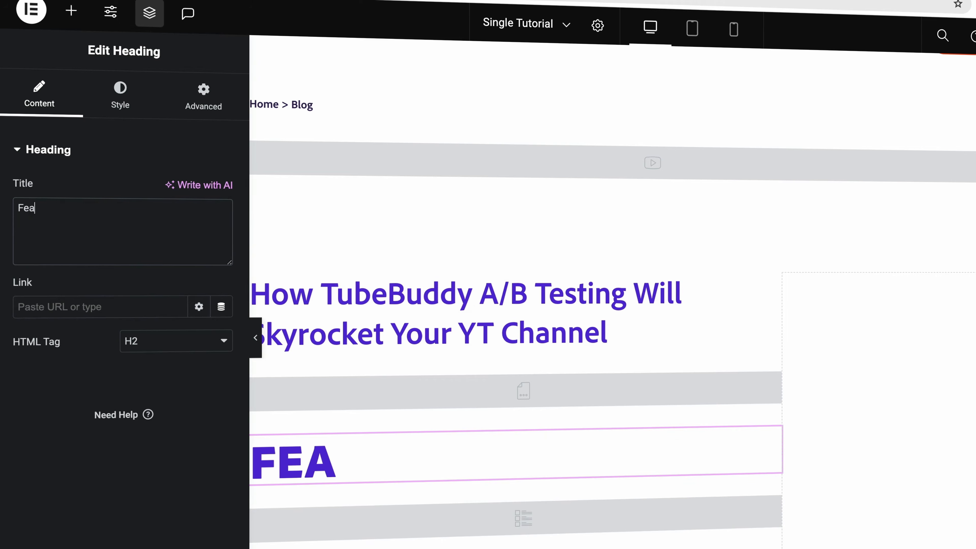
{"action": "type", "text": "tured"}
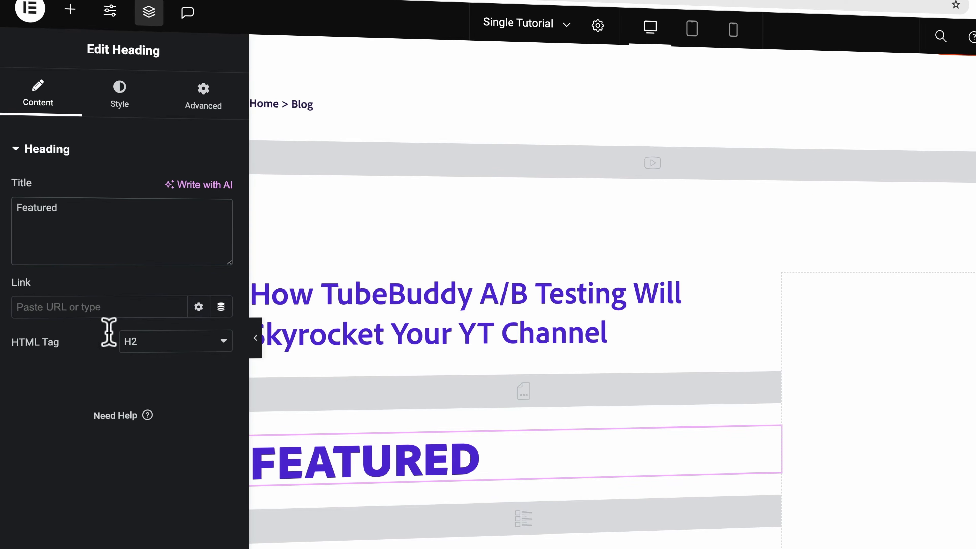
Set the Featured heading's typography to the Capitalize transform and a size of 18 px.
{"action": "left_click", "coordinate": [119, 101]}
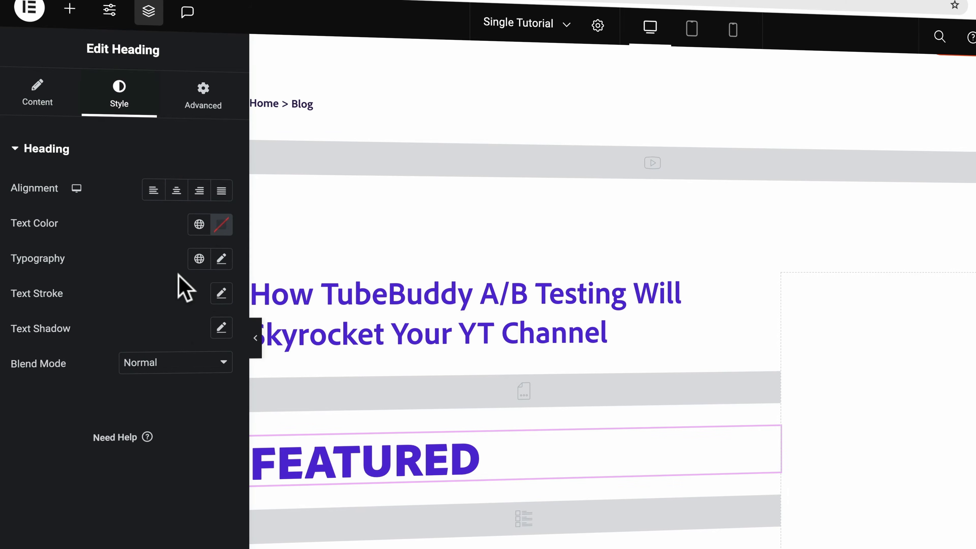
{"action": "left_click", "coordinate": [222, 258]}
{"action": "left_click", "coordinate": [222, 259]}
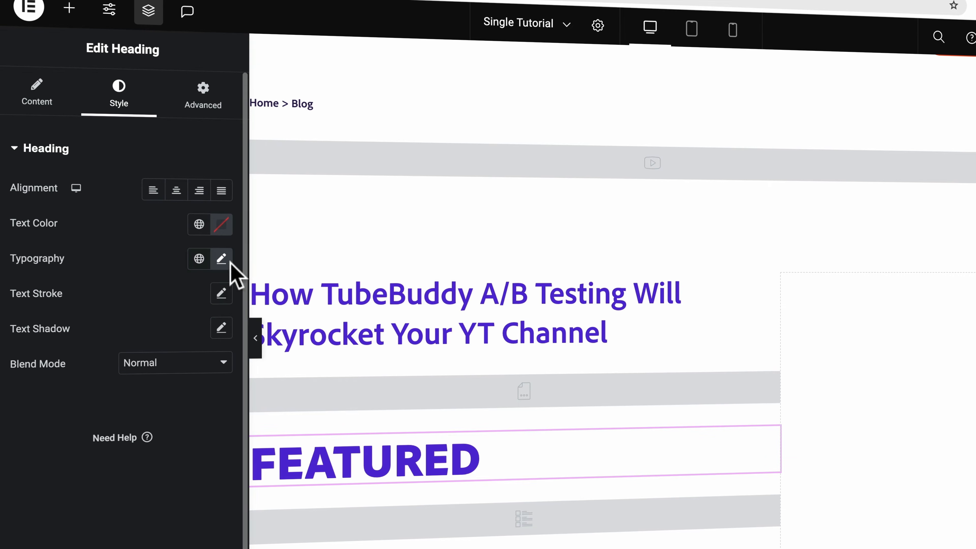
{"action": "left_click", "coordinate": [221, 259]}
{"action": "left_click", "coordinate": [156, 466]}
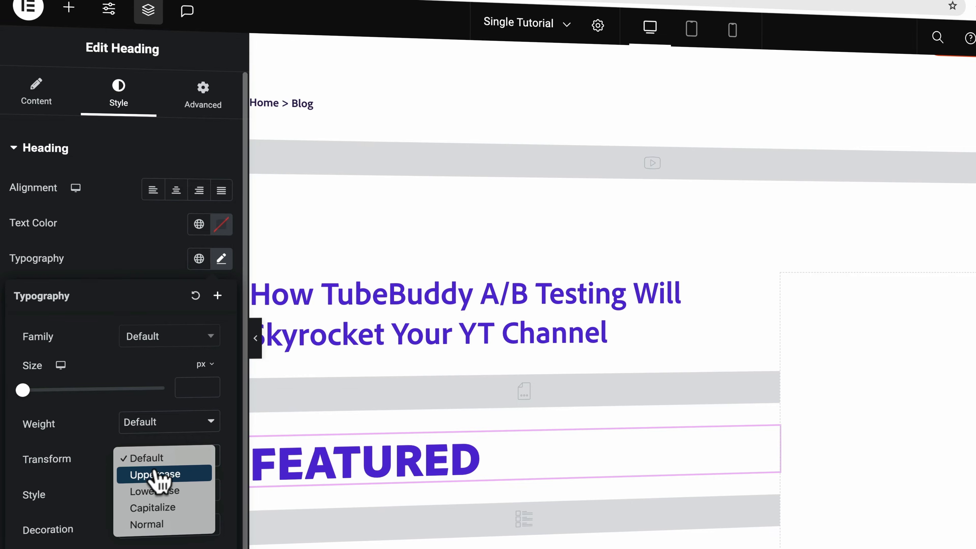
{"action": "left_click", "coordinate": [153, 508]}
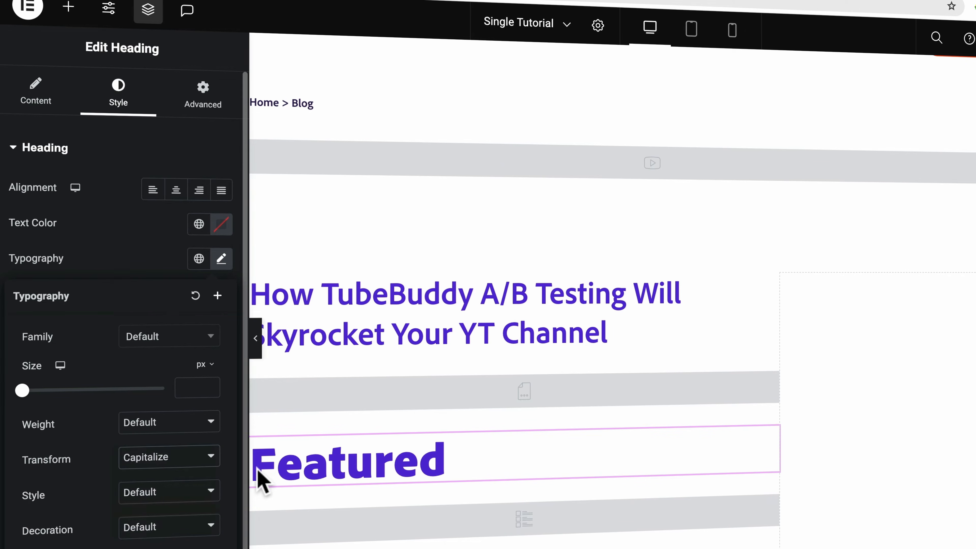
{"action": "left_click", "coordinate": [180, 389]}
{"action": "type", "text": "18"}
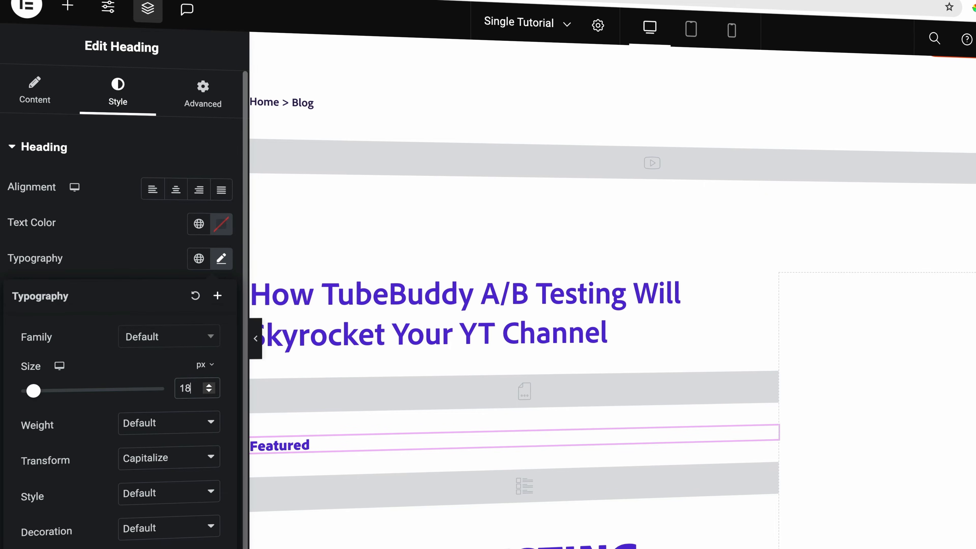
{"action": "left_click", "coordinate": [157, 271]}
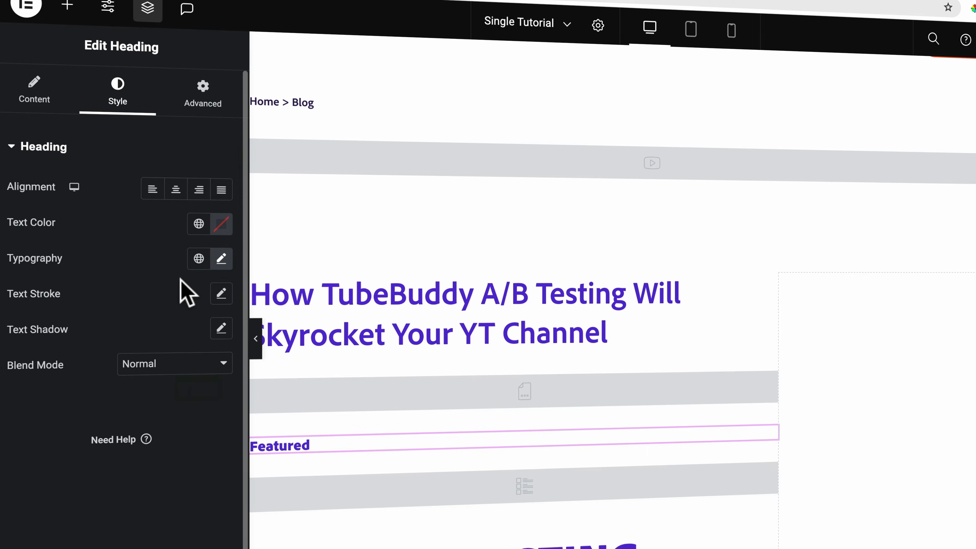
Apply the orange-red global color to the Featured heading's text and publish the template.
{"action": "left_click", "coordinate": [198, 227]}
{"action": "left_click", "coordinate": [103, 302]}
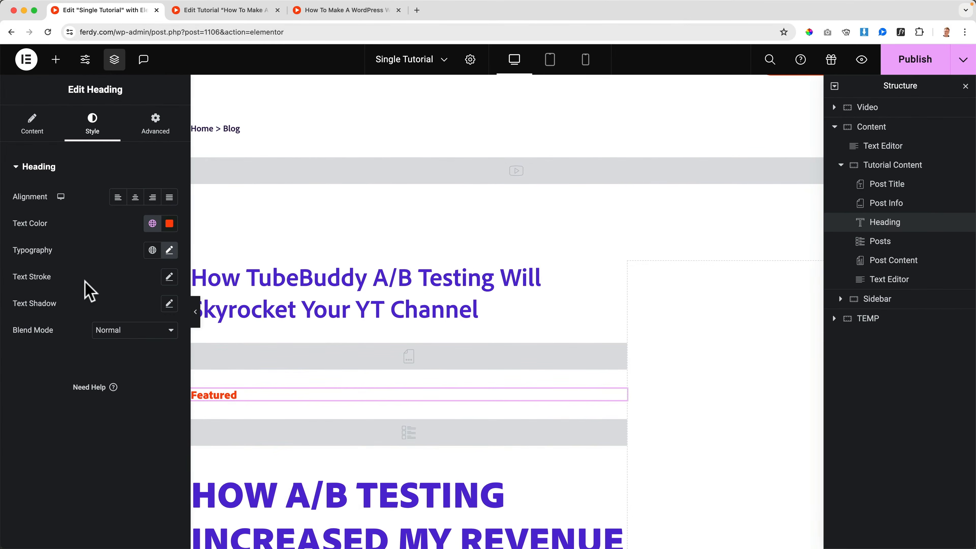
{"action": "left_click", "coordinate": [915, 59]}
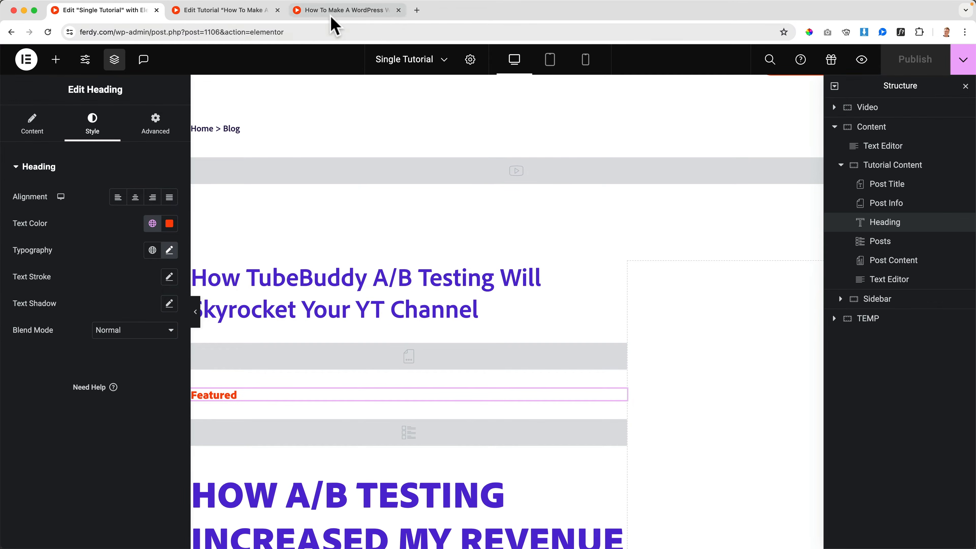
Check the heading above the logos on the live tutorial page, close the tutorial's edit page, and return to the template.
{"action": "left_click", "coordinate": [340, 11]}
{"action": "left_click", "coordinate": [278, 10]}
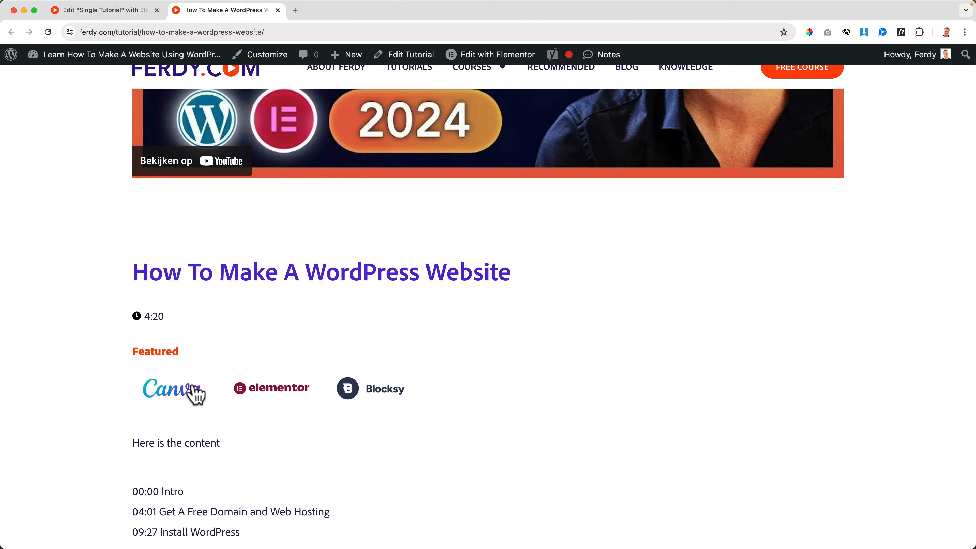
{"action": "left_click", "coordinate": [130, 13]}
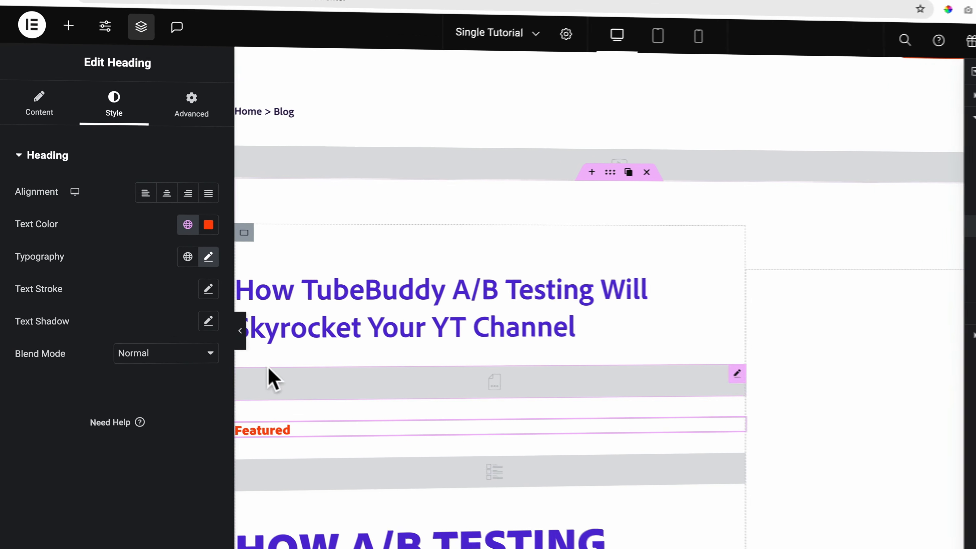
Change the title of the heading above the logo row to "Featured Tools".
{"action": "left_click", "coordinate": [42, 96]}
{"action": "left_click", "coordinate": [135, 218]}
{"action": "type", "text": "Prod"}
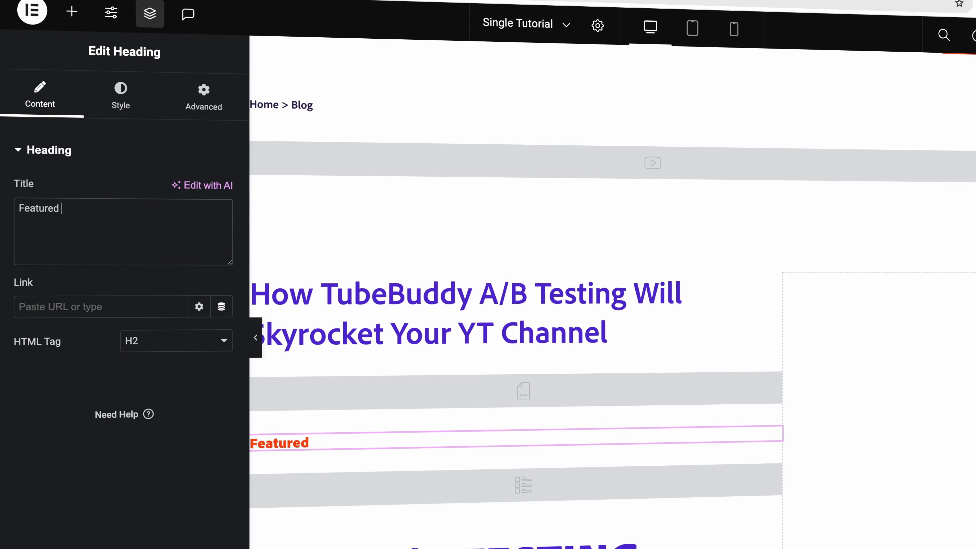
{"action": "type", "text": "ucts"}
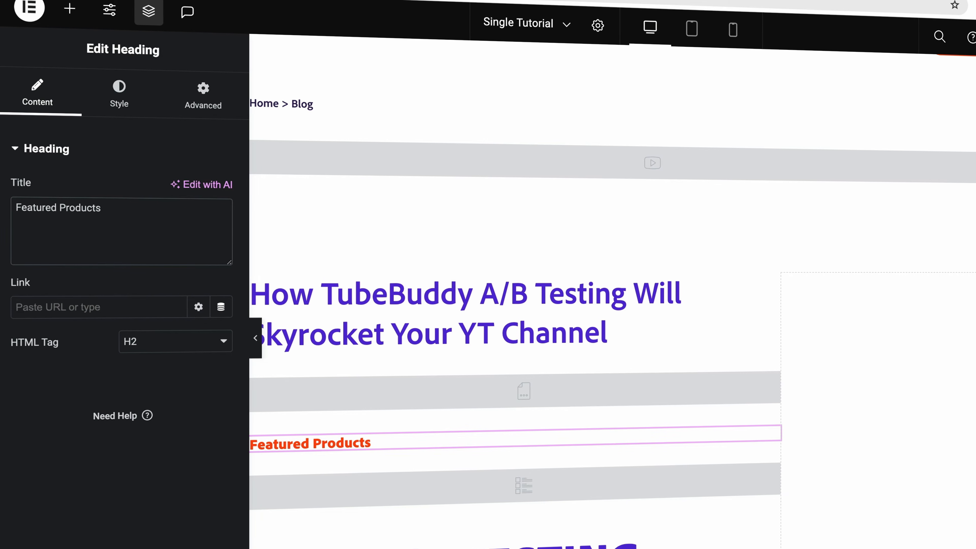
{"action": "key", "text": "BackSpace"}
{"action": "key", "text": "BackSpace"}
{"action": "key", "text": "BackSpace"}
{"action": "key", "text": "BackSpace"}
{"action": "key", "text": "BackSpace"}
{"action": "key", "text": "BackSpace"}
{"action": "key", "text": "BackSpace"}
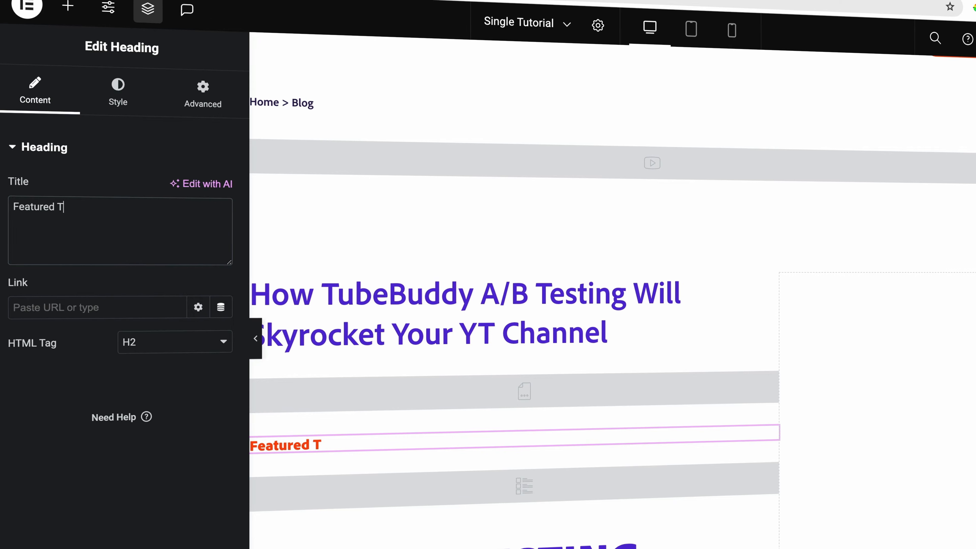
{"action": "type", "text": "s"}
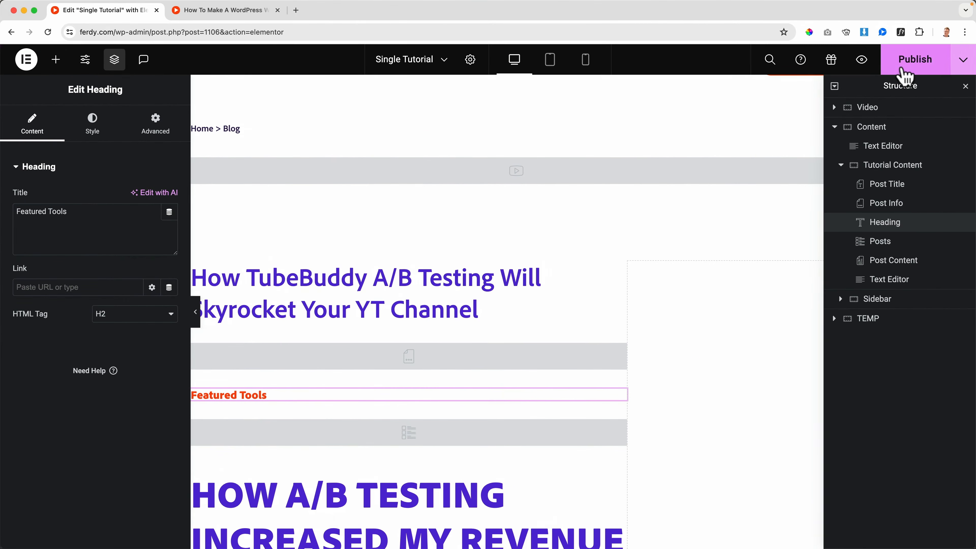
Add "Hours" as the text after the ACF Duration value in the Post Info widget and publish the template.
{"action": "left_click", "coordinate": [225, 11]}
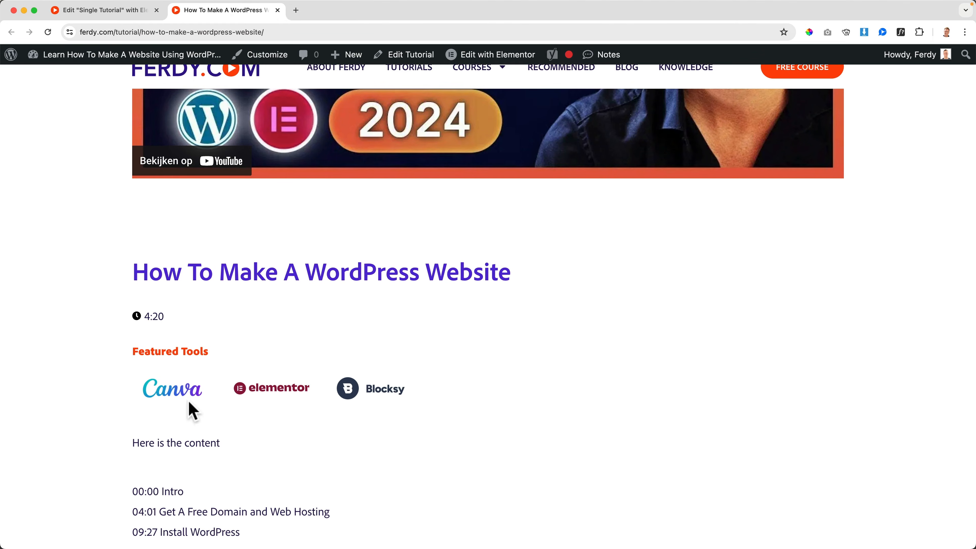
{"action": "left_click", "coordinate": [123, 11]}
{"action": "left_click", "coordinate": [255, 366]}
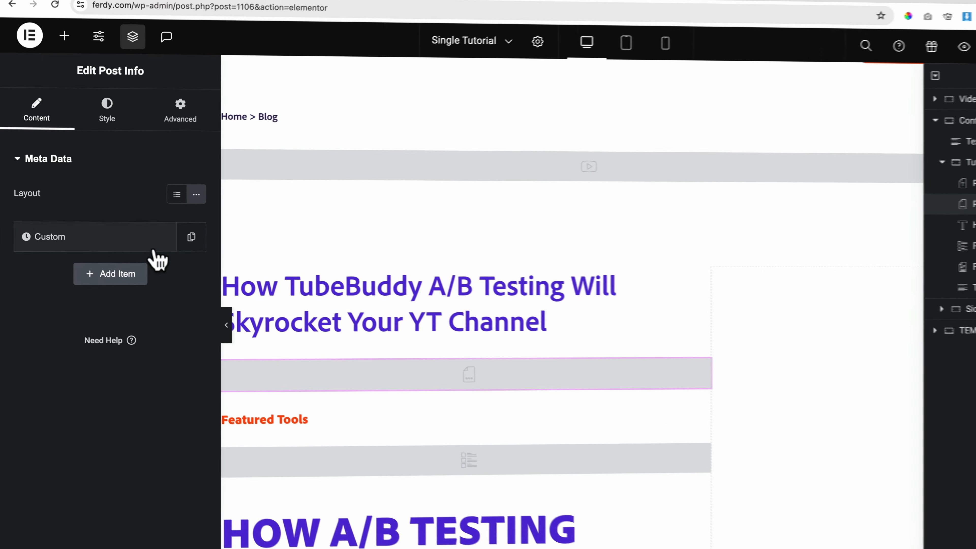
{"action": "left_click", "coordinate": [86, 242]}
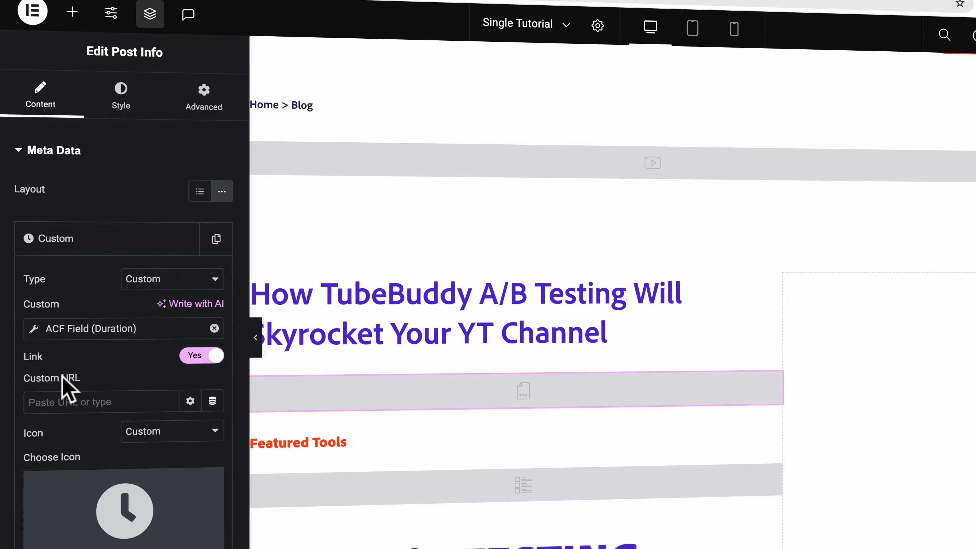
{"action": "left_click", "coordinate": [61, 328]}
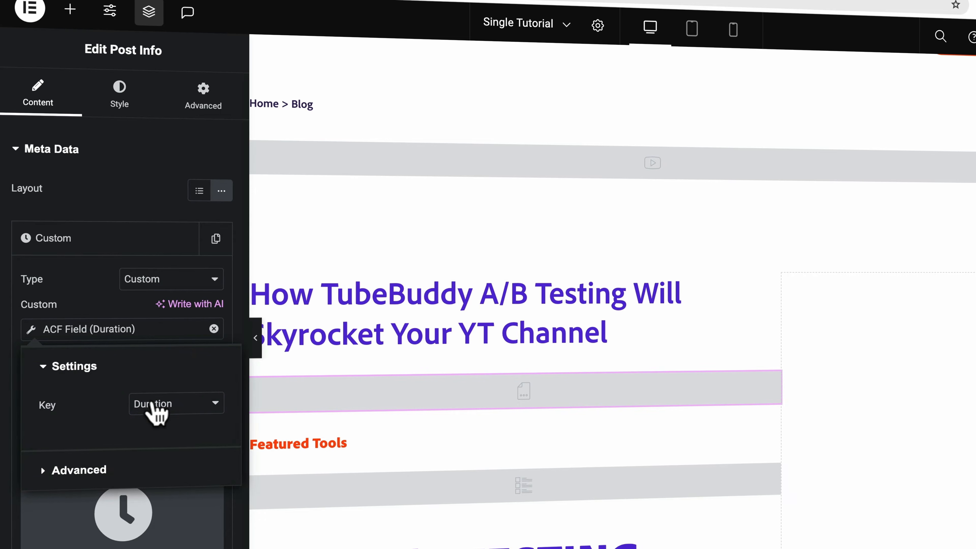
{"action": "left_click", "coordinate": [103, 469]}
{"action": "left_click", "coordinate": [145, 475]}
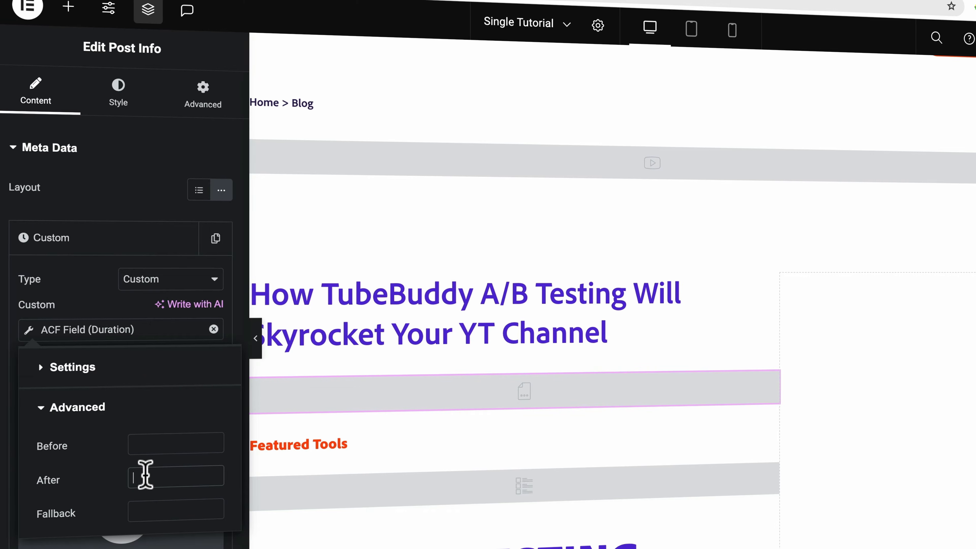
{"action": "type", "text": "Hours"}
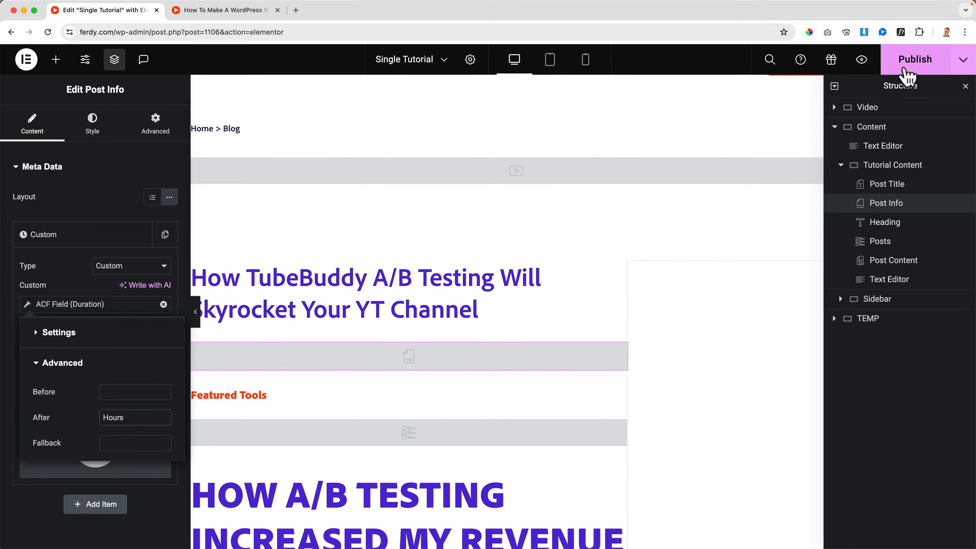
{"action": "left_click", "coordinate": [914, 62]}
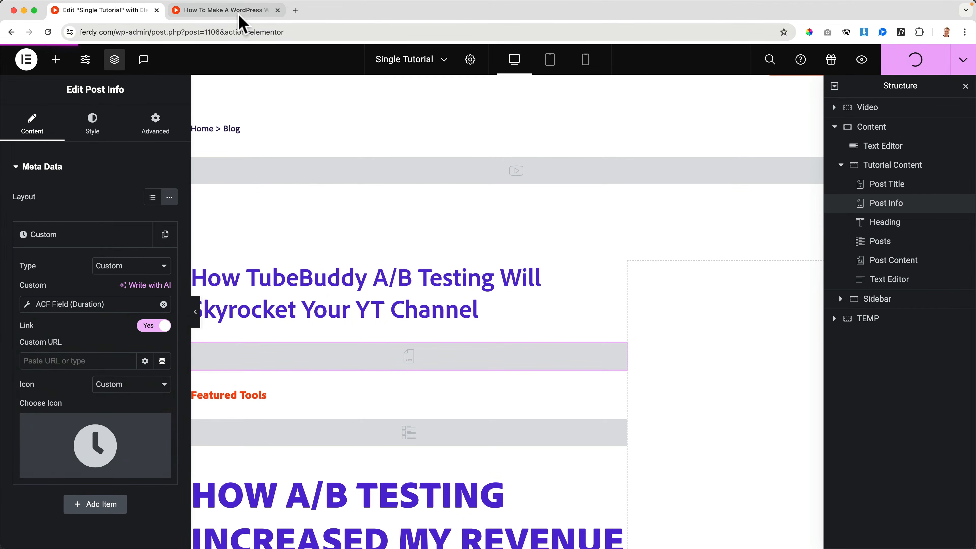
Add a space before "Hours" in the Duration value's after text, publish the template and reload the live tutorial page.
{"action": "left_click", "coordinate": [239, 16]}
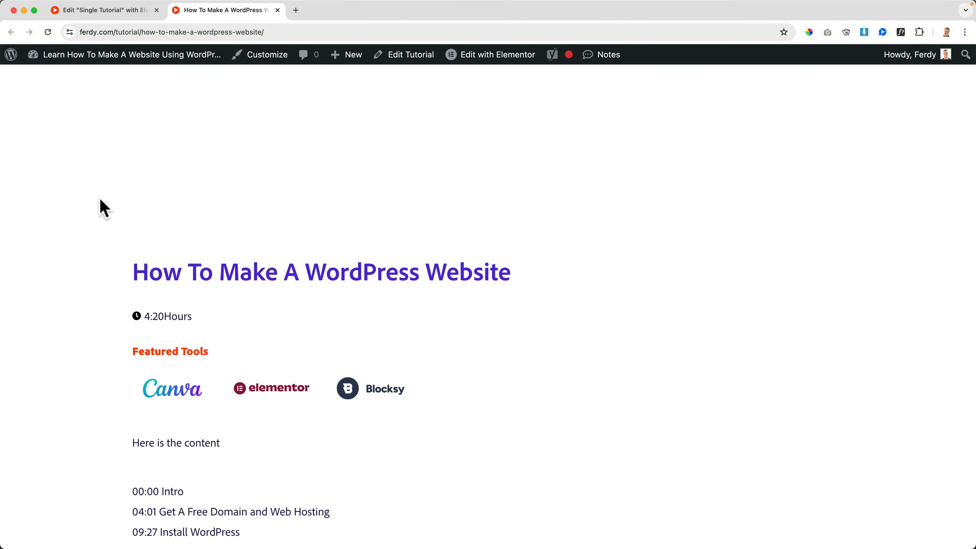
{"action": "left_click", "coordinate": [129, 11]}
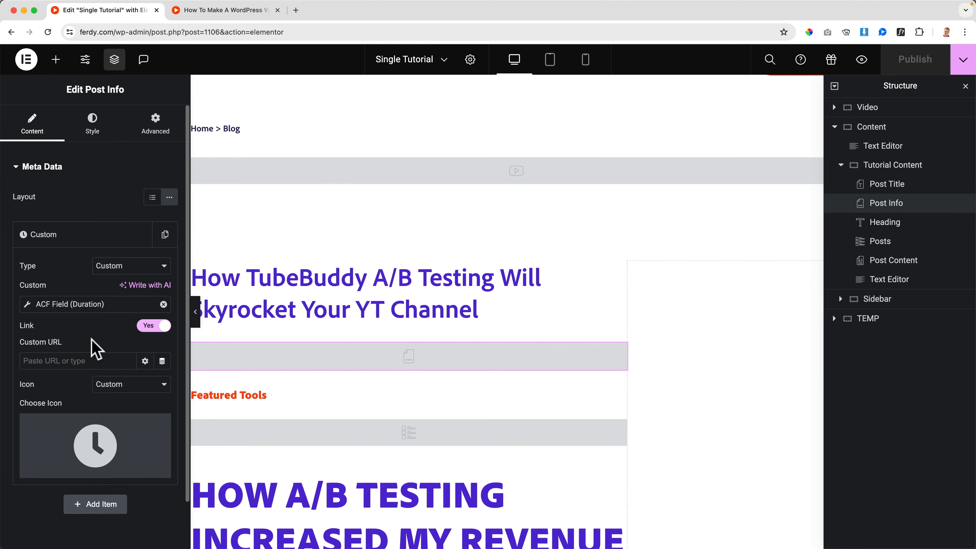
{"action": "left_click", "coordinate": [70, 304]}
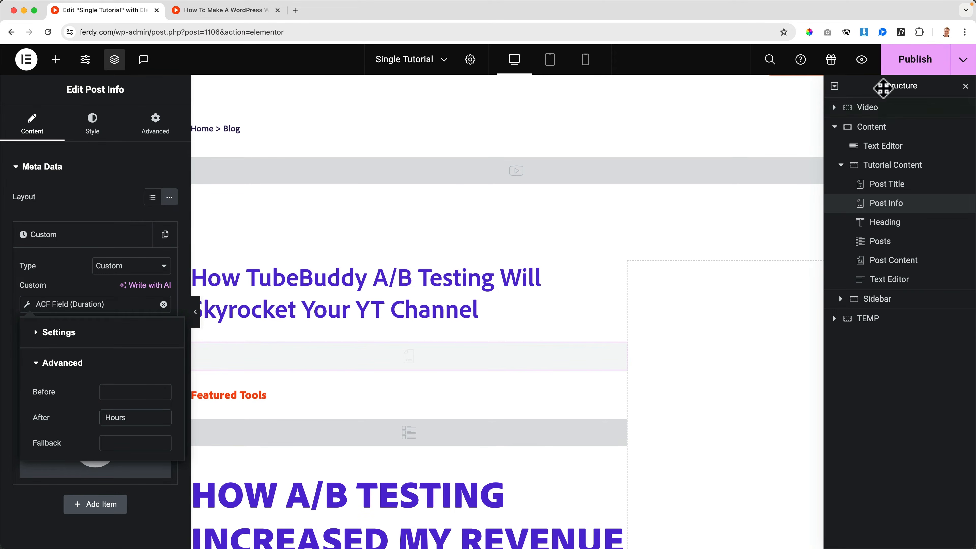
{"action": "left_click", "coordinate": [908, 62]}
{"action": "left_click", "coordinate": [201, 14]}
{"action": "key", "text": "super+r"}
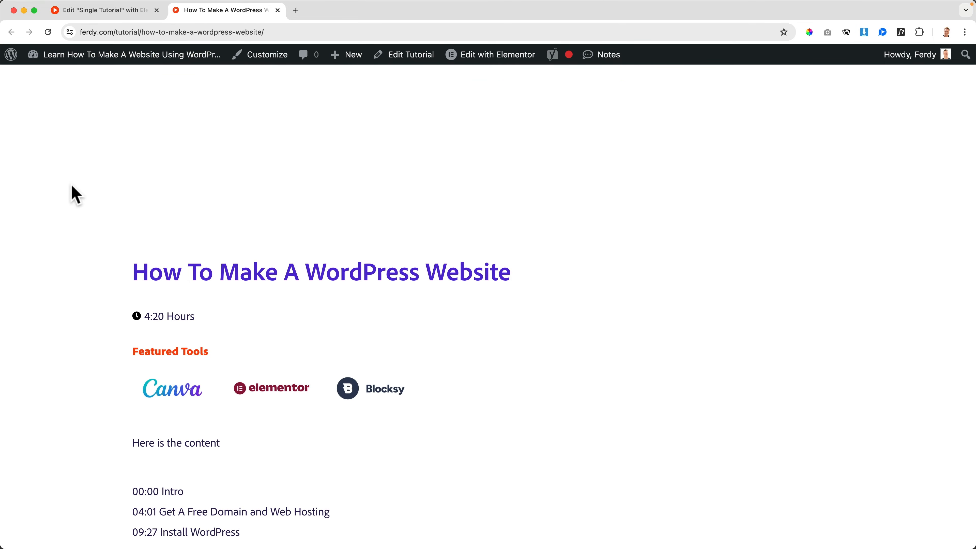
Check the length of the embedded video on the live tutorial page and open the tutorial for editing.
{"action": "scroll", "coordinate": [82, 200], "scroll_direction": "up", "scroll_amount": 10}
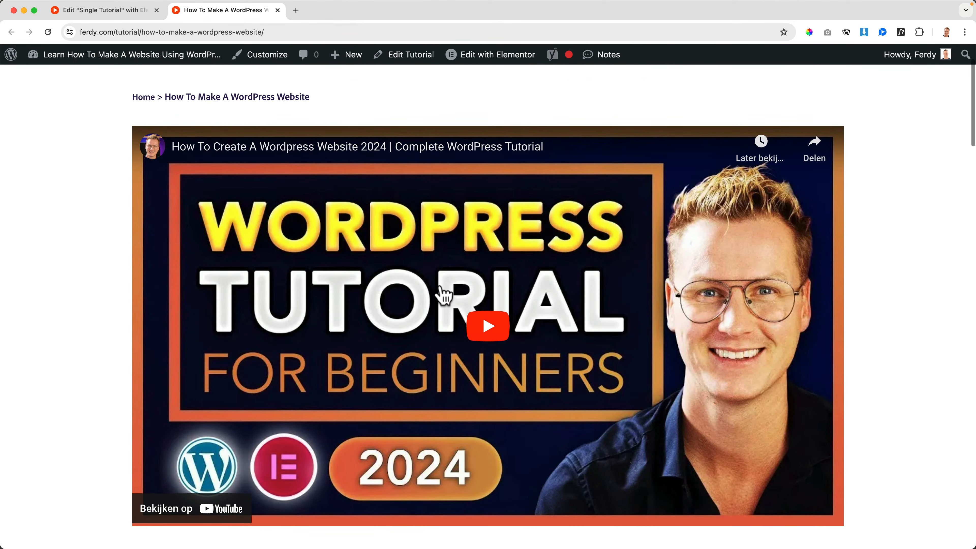
{"action": "left_click", "coordinate": [440, 271]}
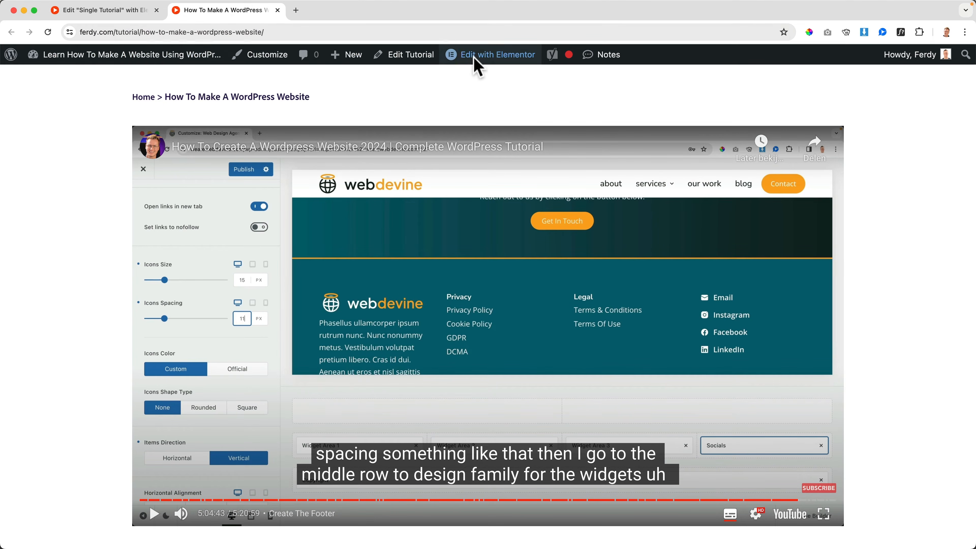
{"action": "left_click", "coordinate": [415, 62]}
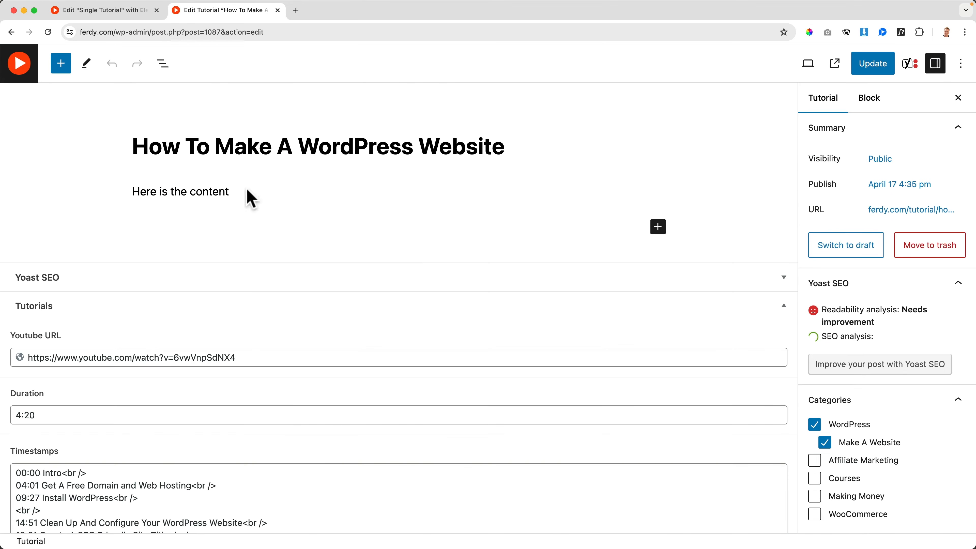
Set the tutorial's Duration to 5:04 and update the tutorial.
{"action": "left_click", "coordinate": [18, 415]}
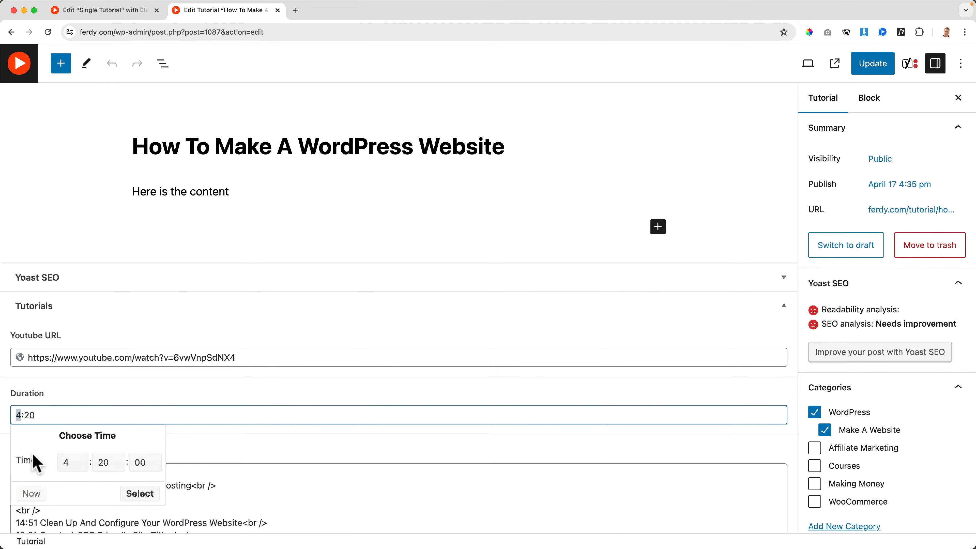
{"action": "left_click", "coordinate": [73, 466]}
{"action": "left_click", "coordinate": [72, 478]}
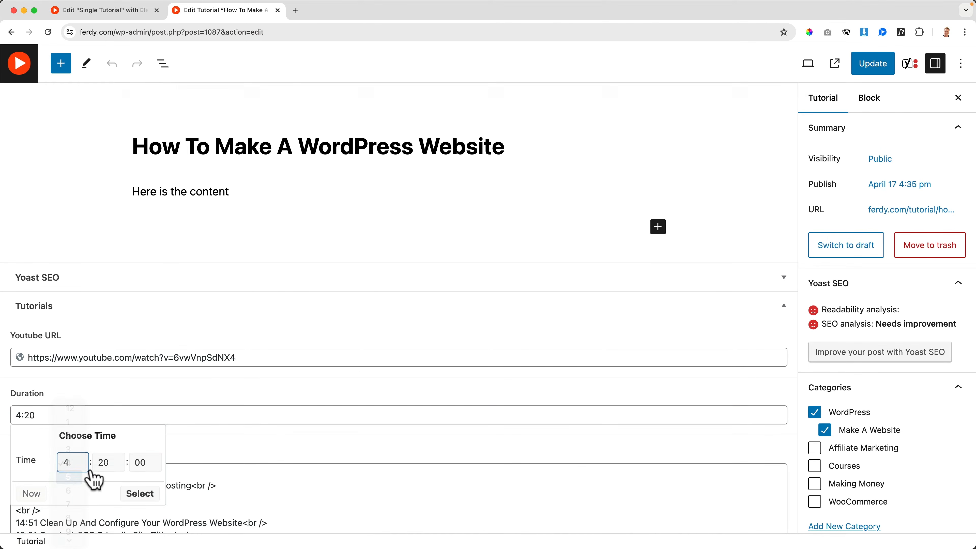
{"action": "left_click", "coordinate": [104, 463]}
{"action": "left_click", "coordinate": [111, 246]}
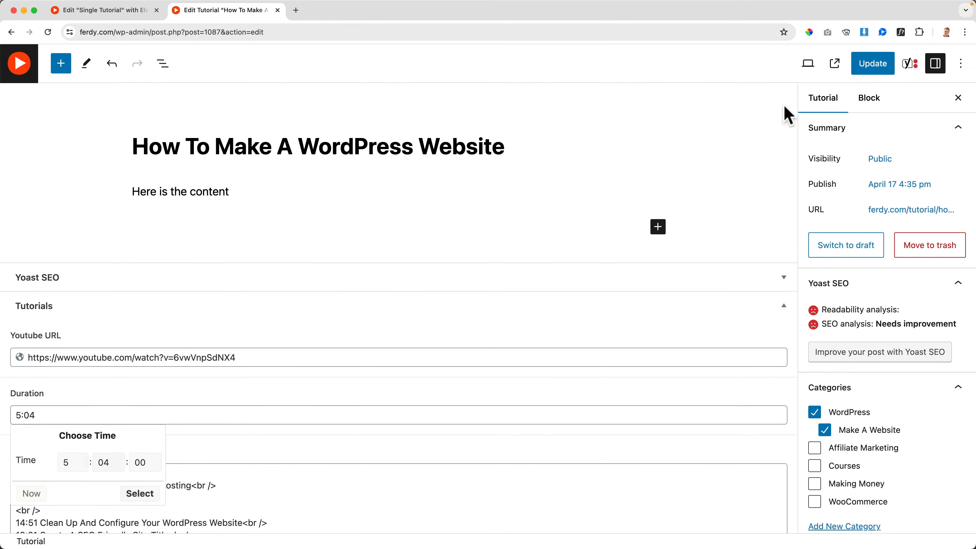
{"action": "left_click", "coordinate": [855, 71]}
Open the updated tutorial's live page and check its duration, Featured Tools logos and timestamps.
{"action": "left_click", "coordinate": [116, 10]}
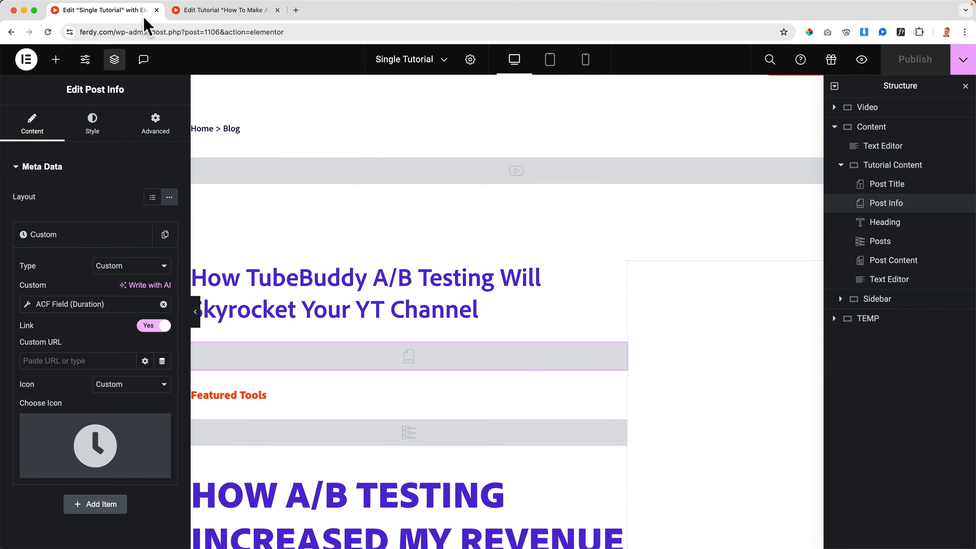
{"action": "left_click", "coordinate": [249, 11]}
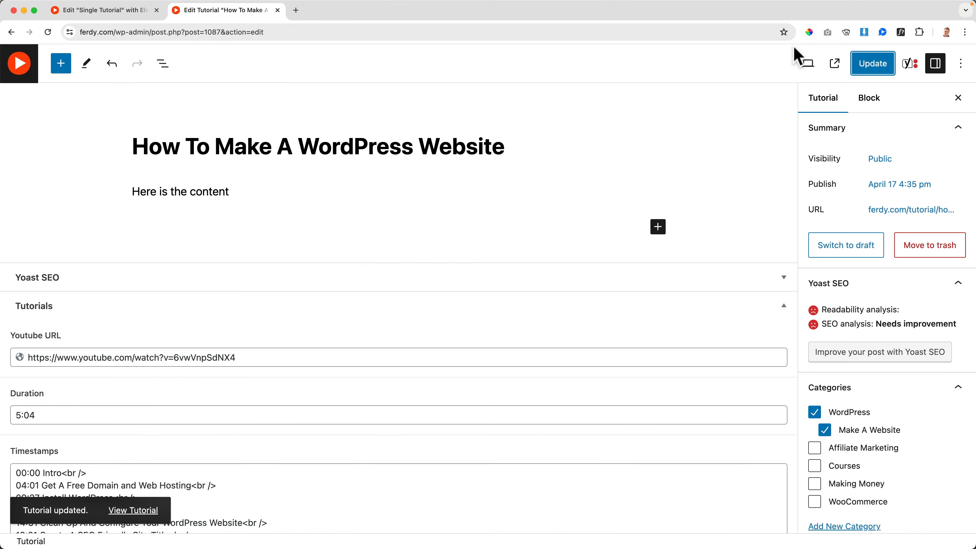
{"action": "left_click", "coordinate": [838, 66]}
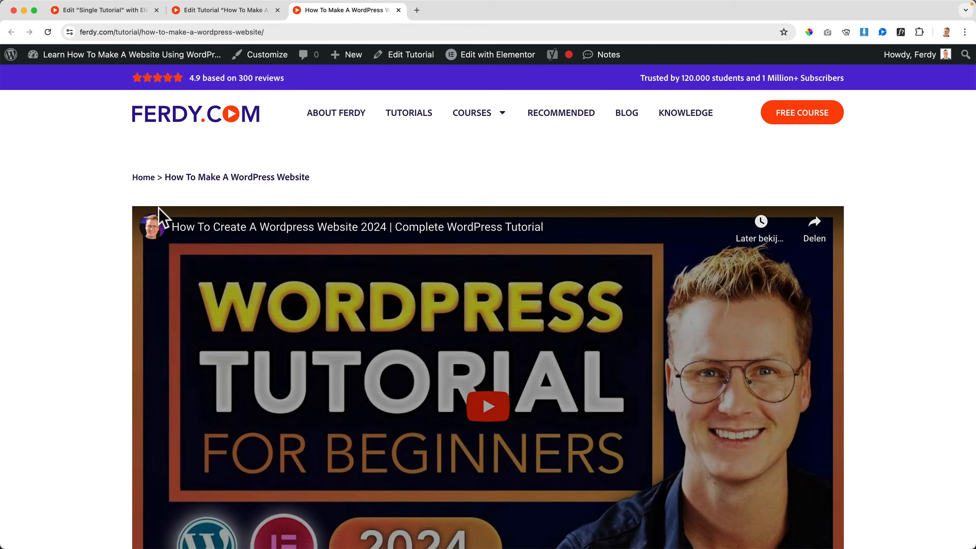
{"action": "scroll", "coordinate": [115, 225], "scroll_direction": "down", "scroll_amount": 5}
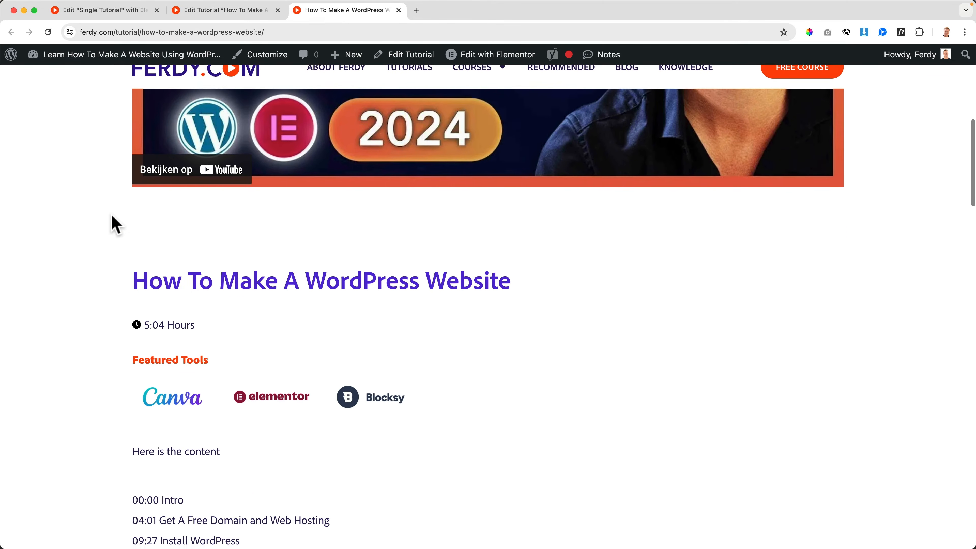
{"action": "scroll", "coordinate": [116, 231], "scroll_direction": "down", "scroll_amount": 3}
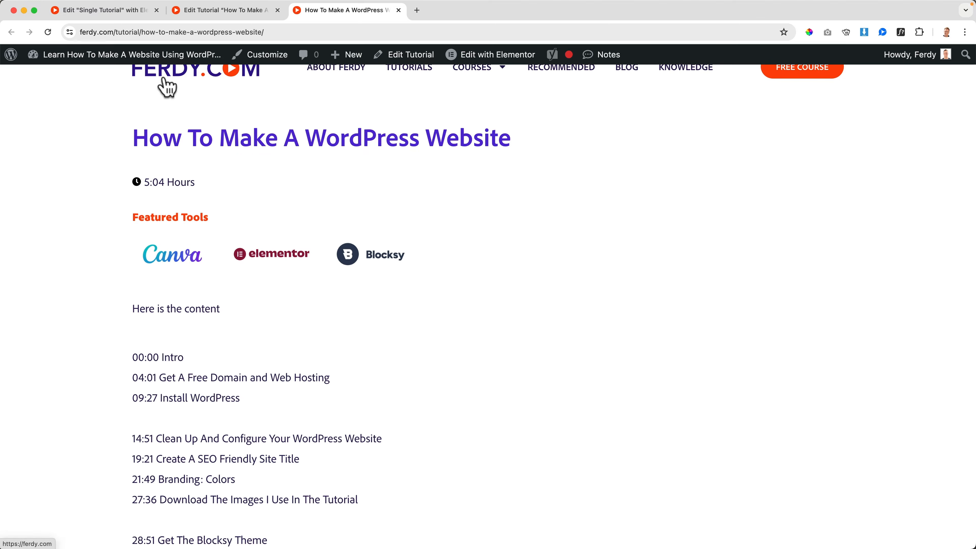
Return to the Single Tutorial template and remove Dynamic Related Posts from the Posts widget's advanced query options.
{"action": "left_click", "coordinate": [203, 18]}
{"action": "left_click", "coordinate": [134, 10]}
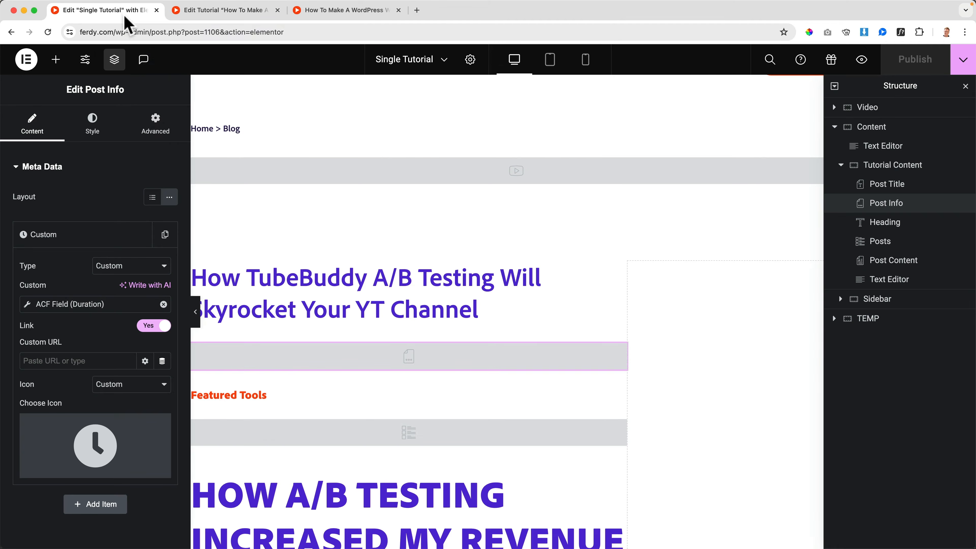
{"action": "scroll", "coordinate": [301, 384], "scroll_direction": "down", "scroll_amount": 3}
{"action": "left_click", "coordinate": [306, 332]}
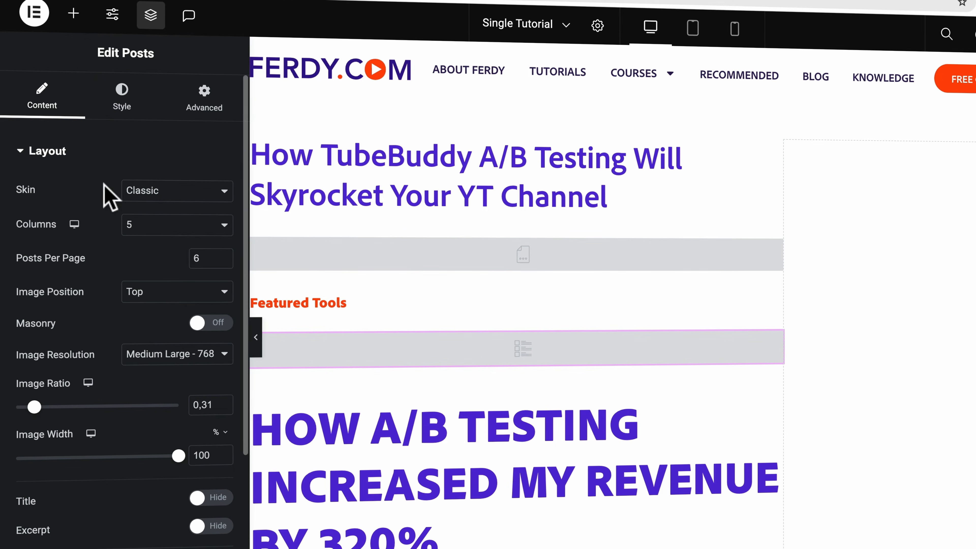
{"action": "left_click", "coordinate": [48, 151]}
{"action": "left_click", "coordinate": [26, 194]}
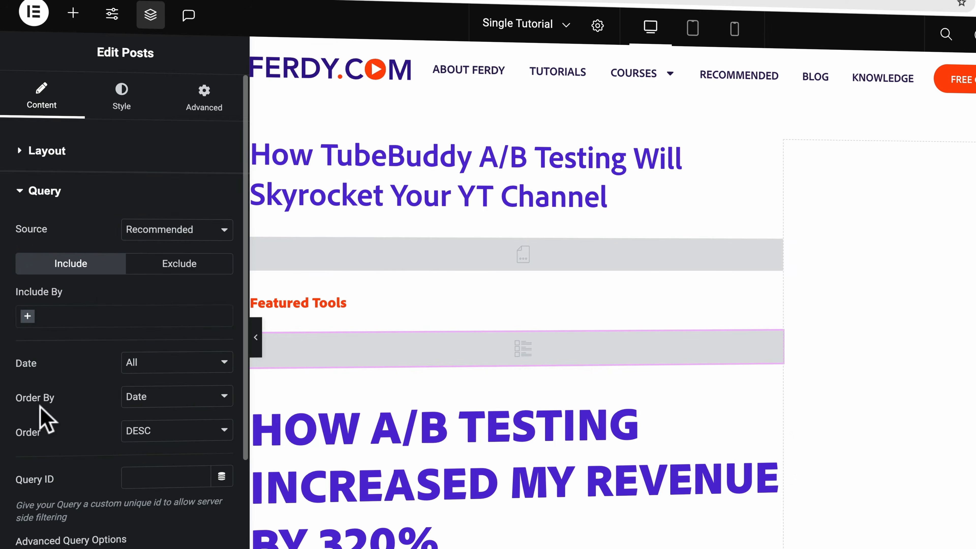
{"action": "scroll", "coordinate": [65, 444], "scroll_direction": "down", "scroll_amount": 6}
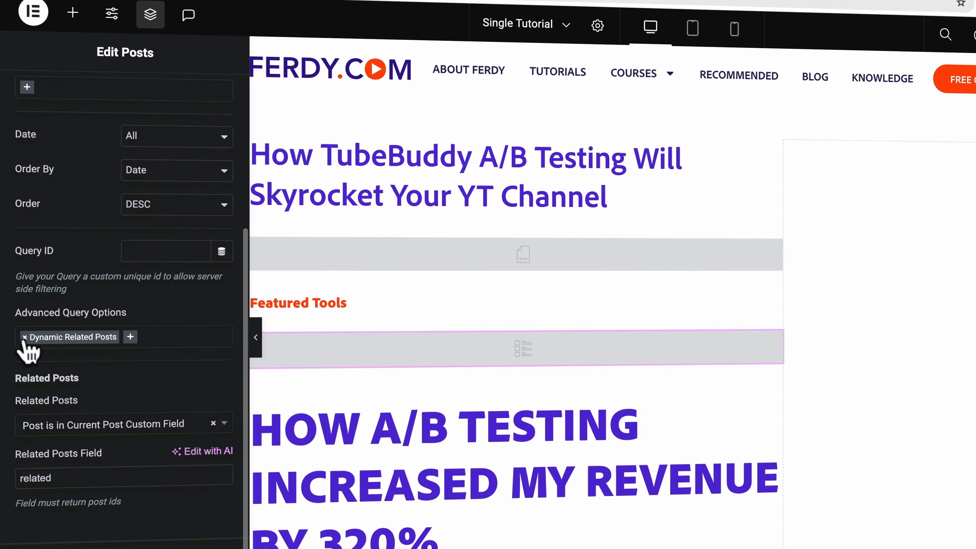
{"action": "left_click", "coordinate": [24, 337]}
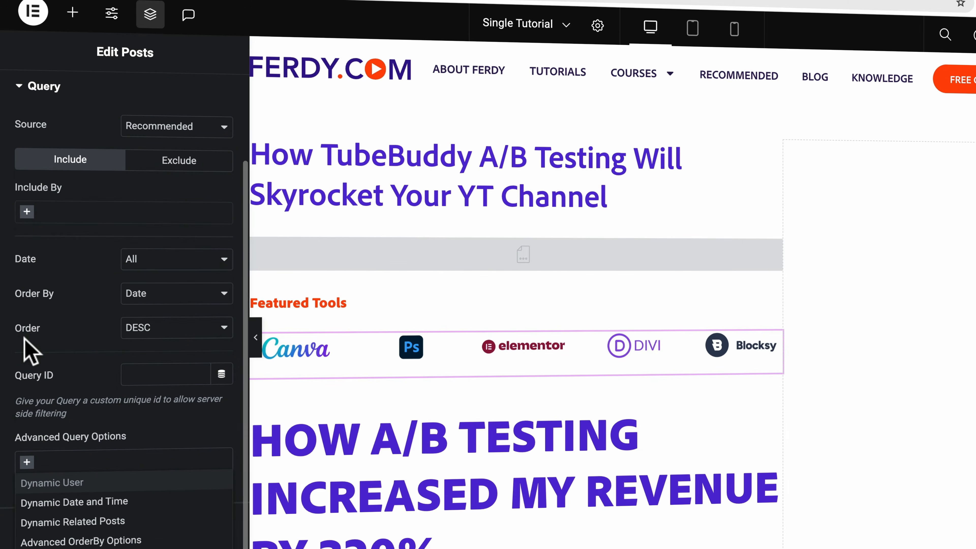
Set the hover CSS filters of the Posts widget's images to brightness 127 and contrast 130.
{"action": "scroll", "coordinate": [121, 102], "scroll_direction": "up", "scroll_amount": 3}
{"action": "left_click", "coordinate": [121, 106]}
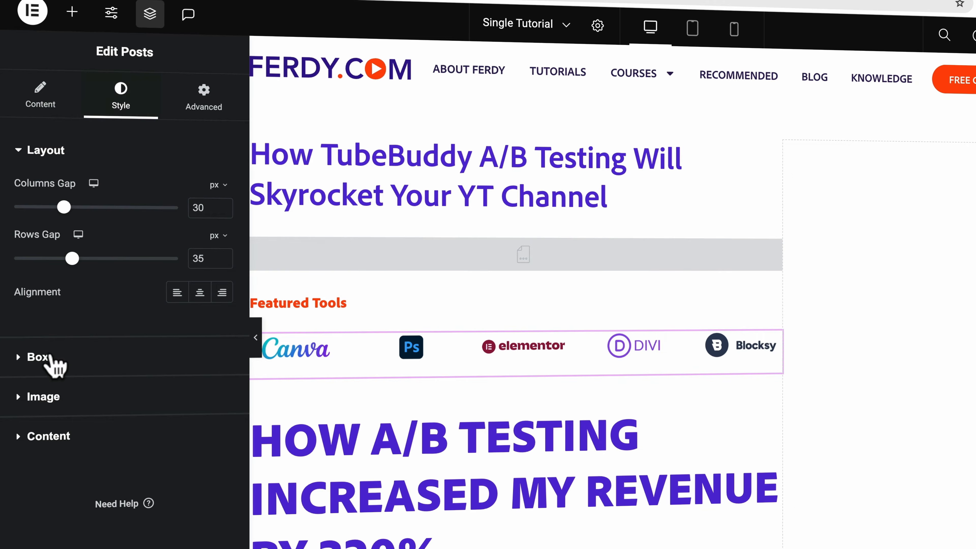
{"action": "left_click", "coordinate": [34, 400]}
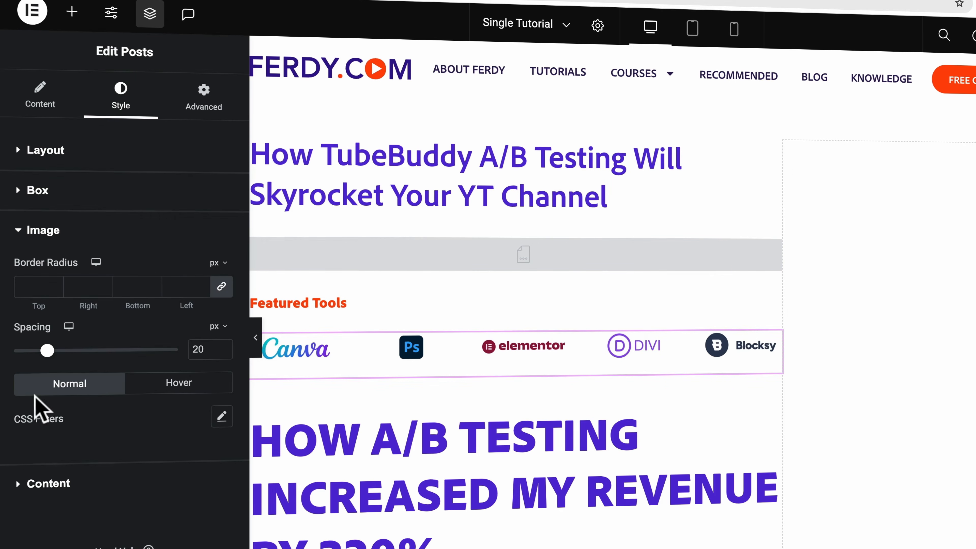
{"action": "left_click", "coordinate": [169, 384]}
{"action": "left_click", "coordinate": [222, 417]}
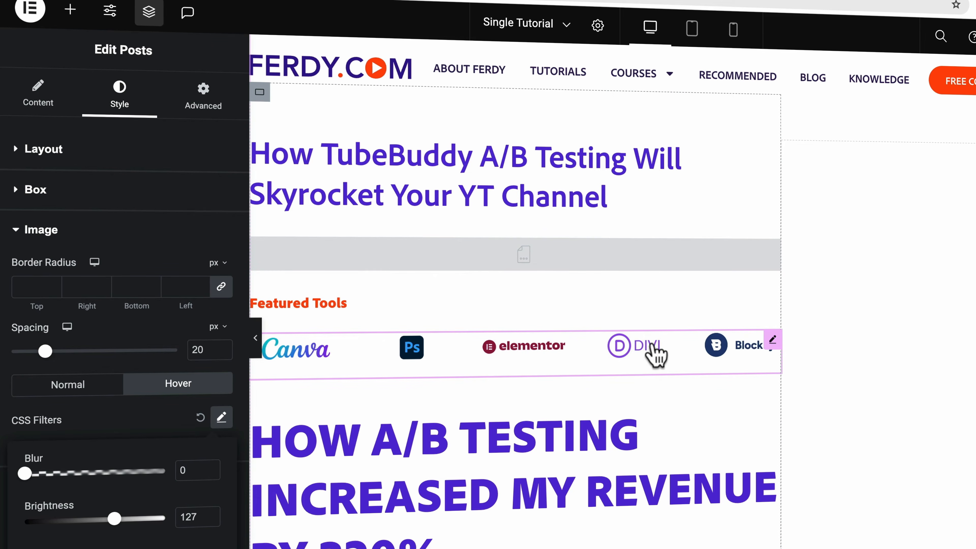
{"action": "scroll", "coordinate": [99, 440], "scroll_direction": "down", "scroll_amount": 1}
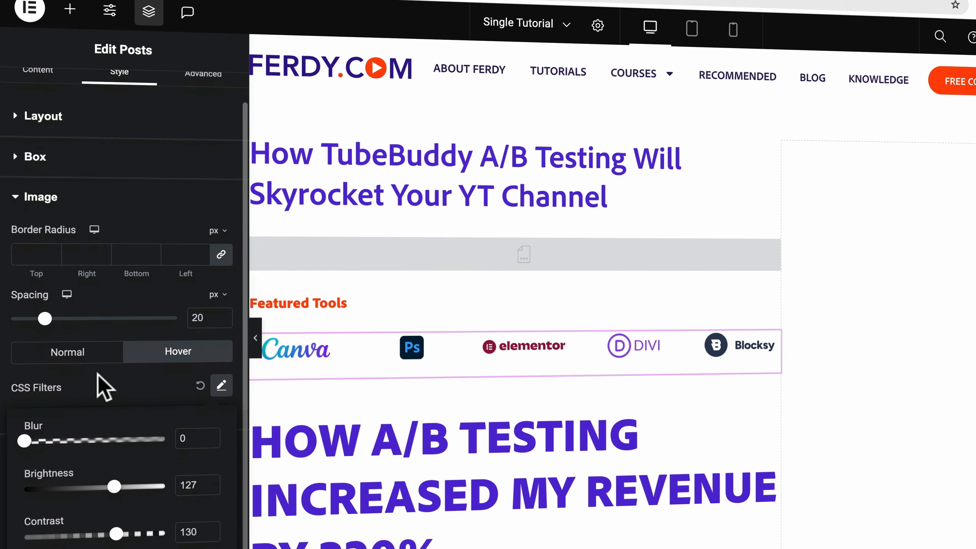
{"action": "left_click", "coordinate": [96, 376]}
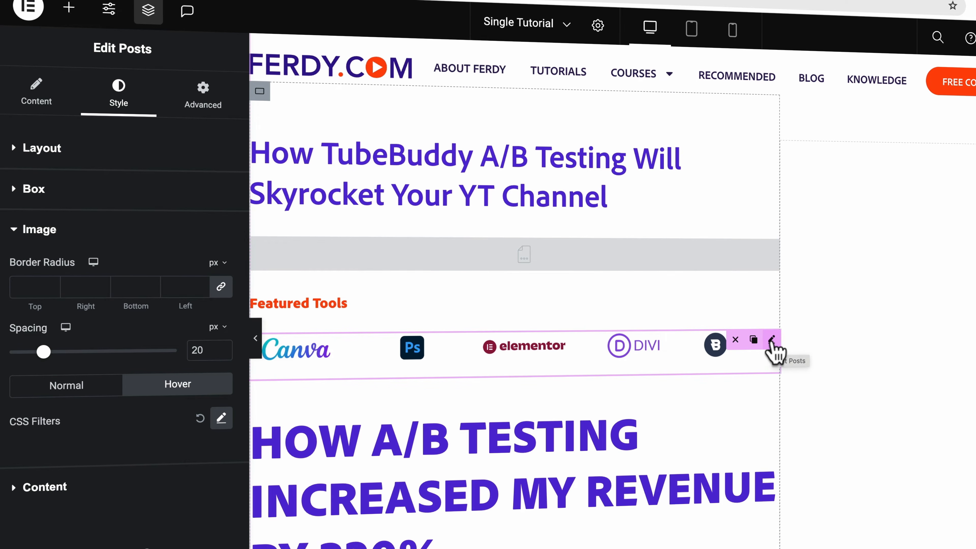
Search the widgets for "loop" and add a Loop Grid directly below the Featured Tools logo row.
{"action": "left_click", "coordinate": [69, 7]}
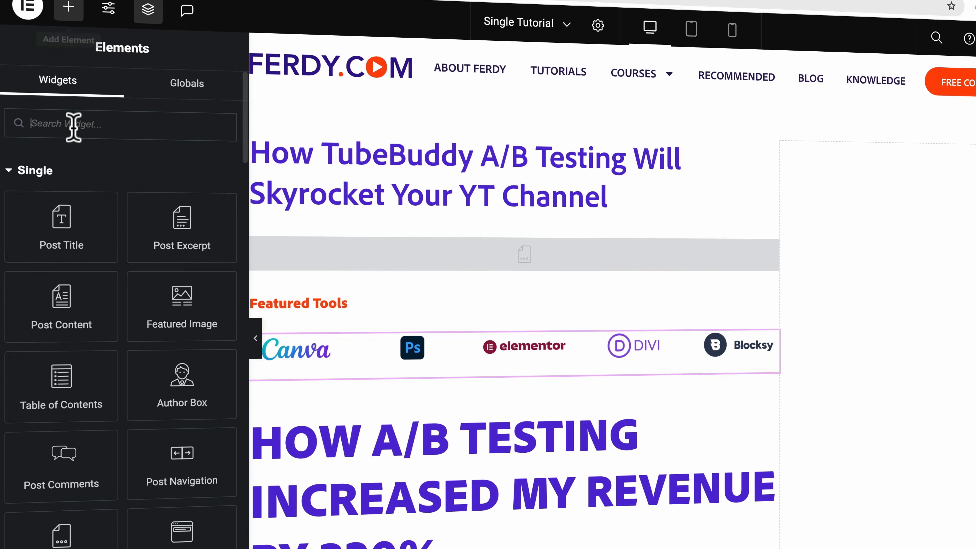
{"action": "type", "text": "loop"}
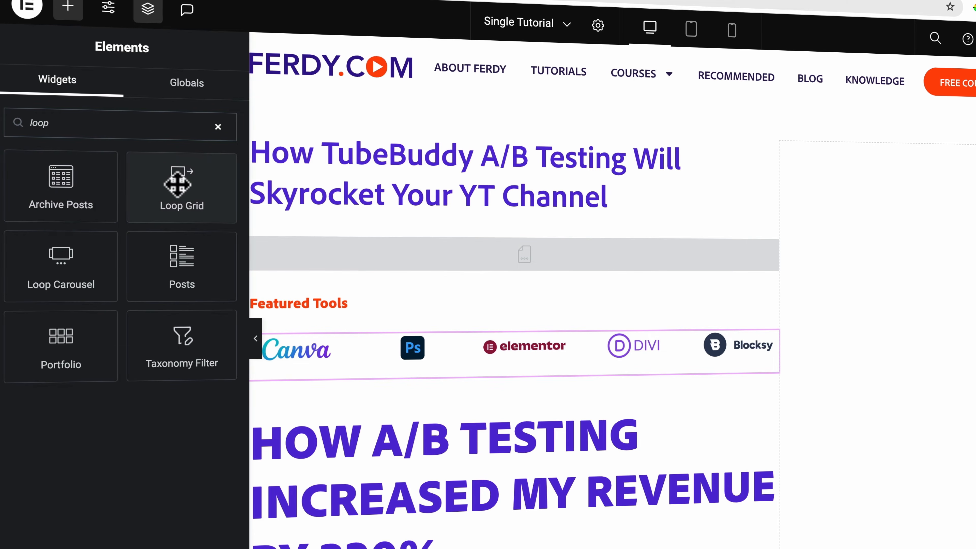
{"action": "left_click_drag", "start_coordinate": [186, 179], "coordinate": [405, 380]}
{"action": "scroll", "coordinate": [369, 427], "scroll_direction": "down", "scroll_amount": 5}
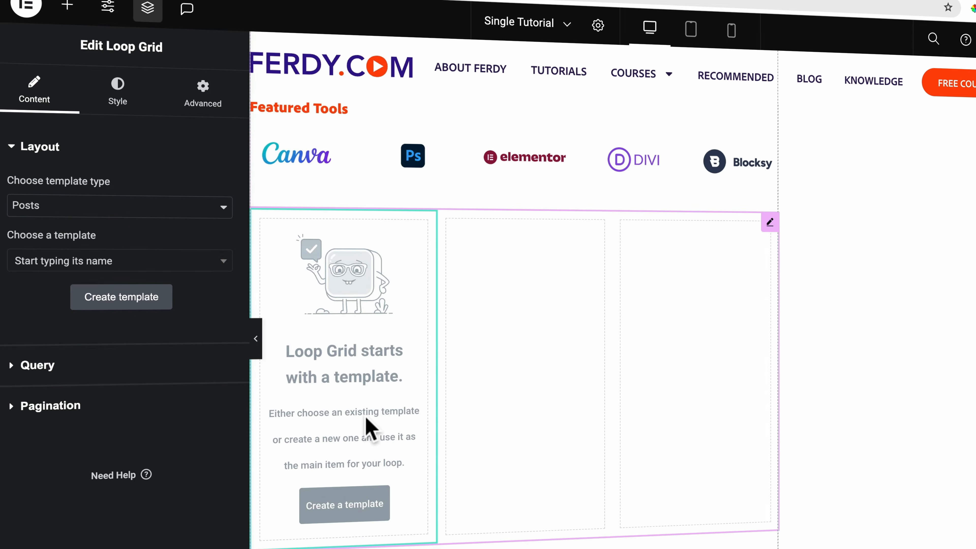
Create a template for the Loop Grid, saving the page changes, and publish it with the title "Featured Products Loop".
{"action": "left_click", "coordinate": [345, 508]}
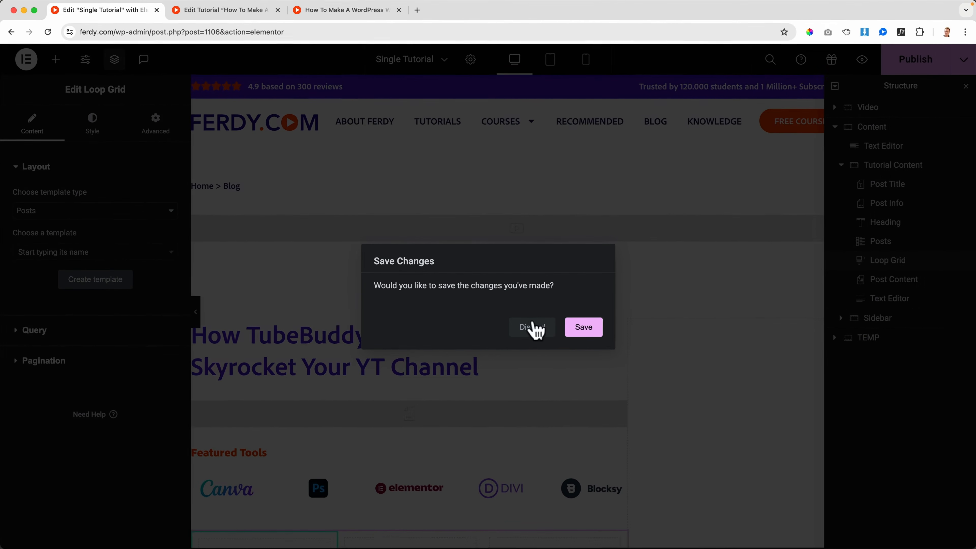
{"action": "left_click", "coordinate": [581, 328]}
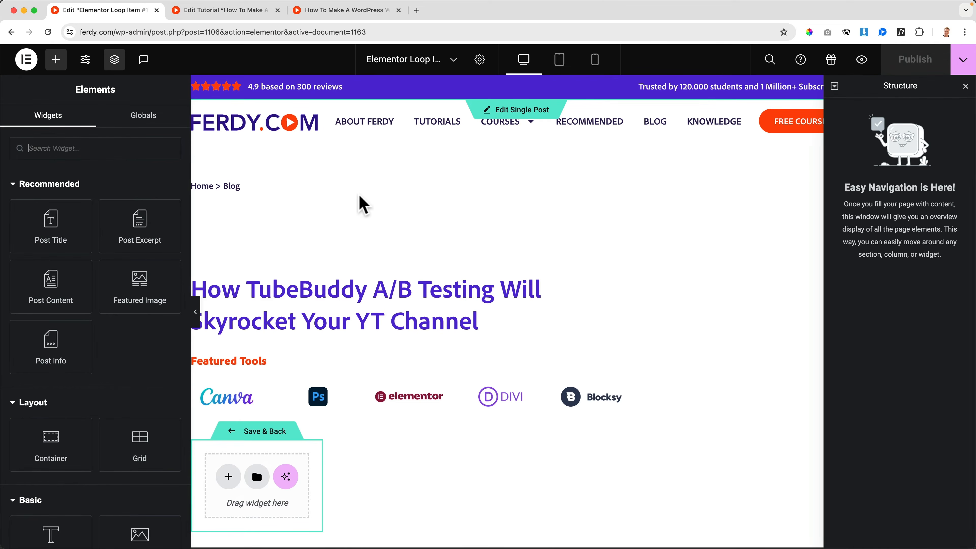
{"action": "left_click", "coordinate": [480, 60]}
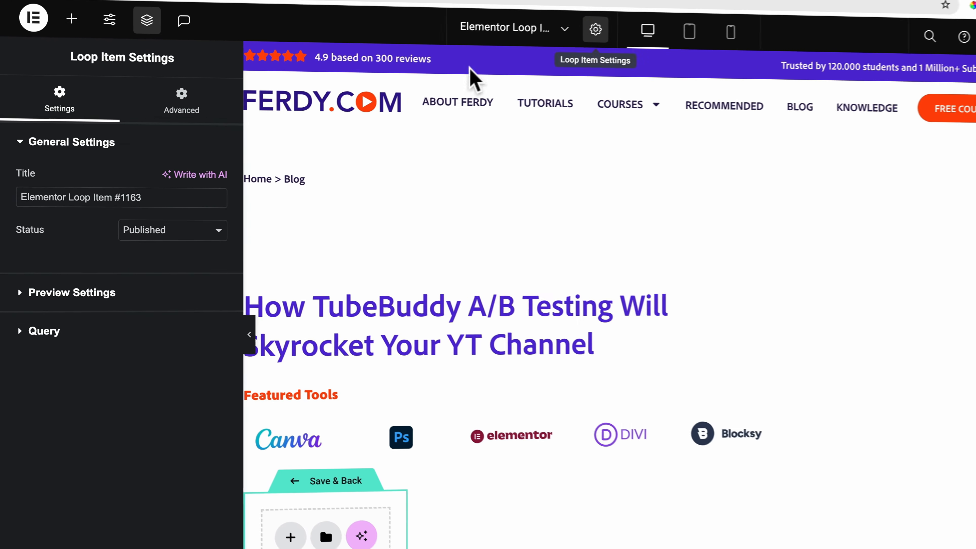
{"action": "triple_click", "coordinate": [100, 195]}
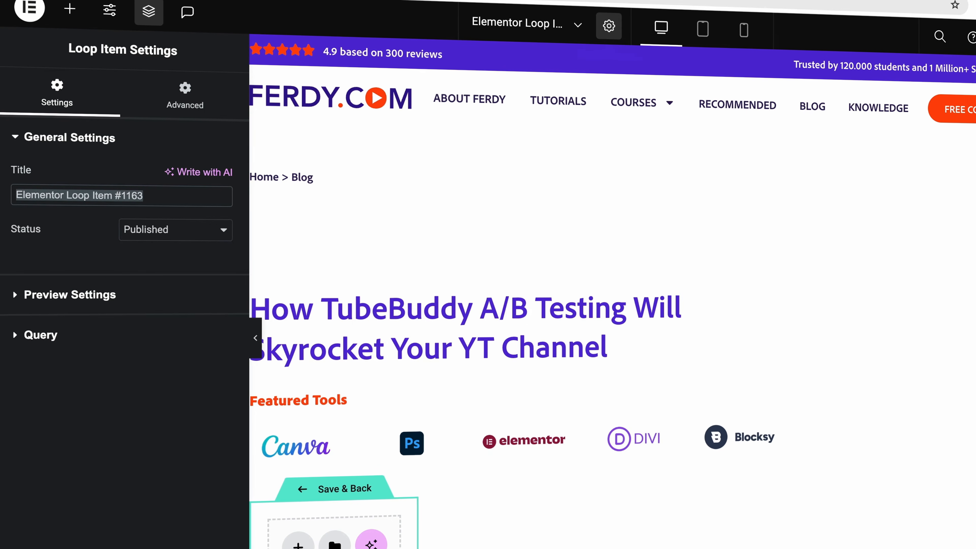
{"action": "type", "text": "Featured Products"}
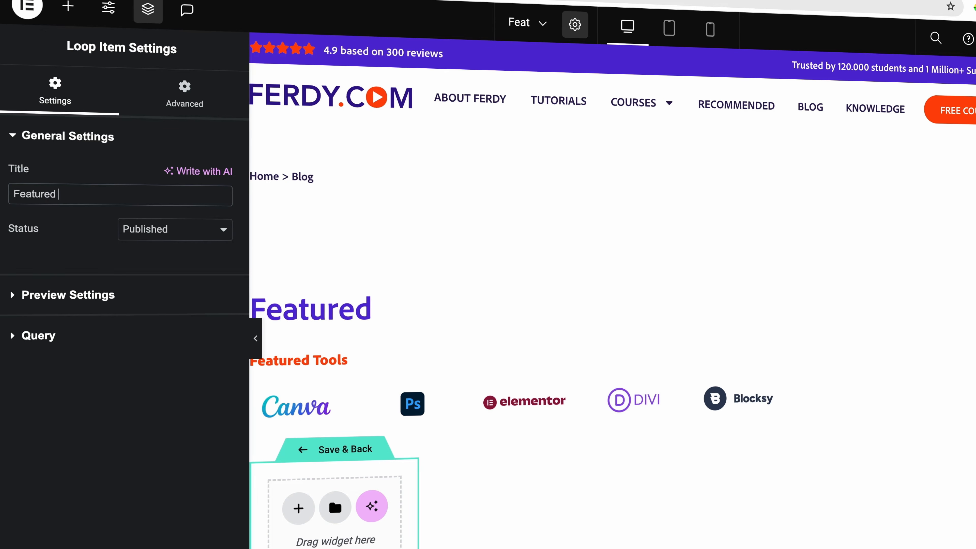
{"action": "type", "text": " Loop"}
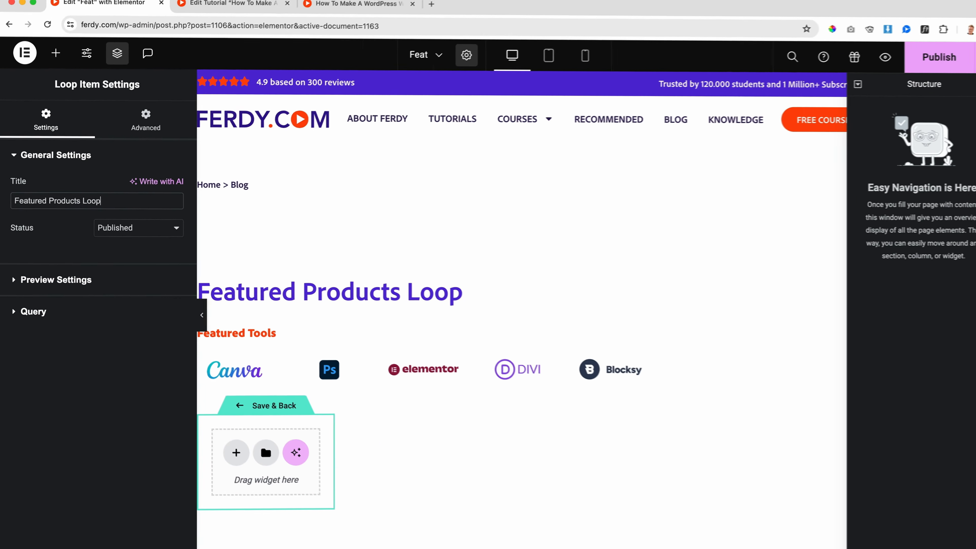
{"action": "left_click", "coordinate": [915, 61]}
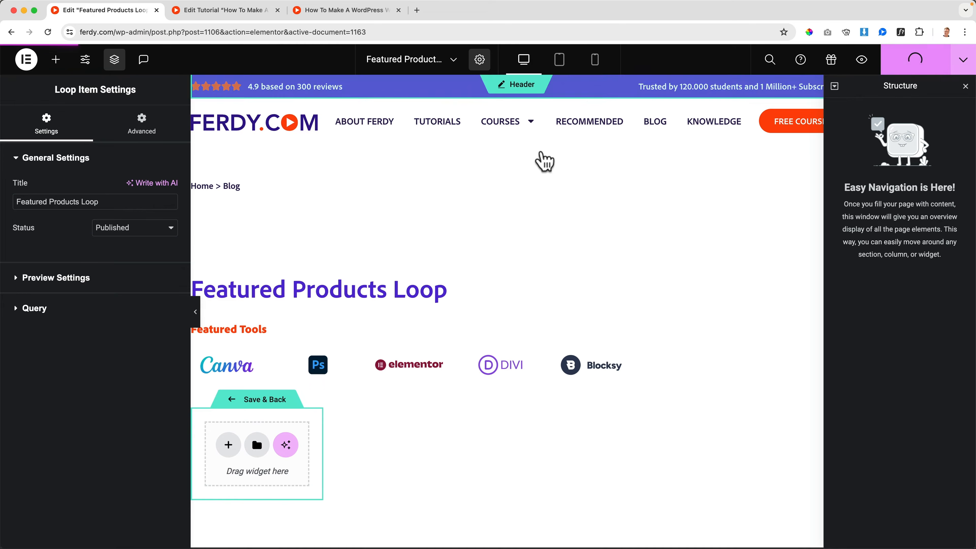
Add a Flexbox container with a single downward column to the empty loop item.
{"action": "left_click", "coordinate": [228, 446]}
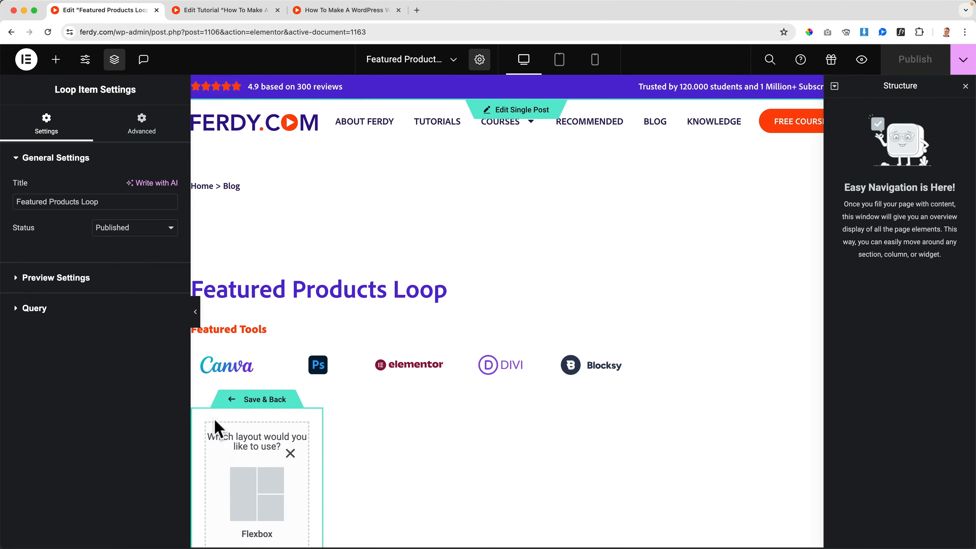
{"action": "left_click", "coordinate": [268, 497]}
{"action": "left_click", "coordinate": [260, 484]}
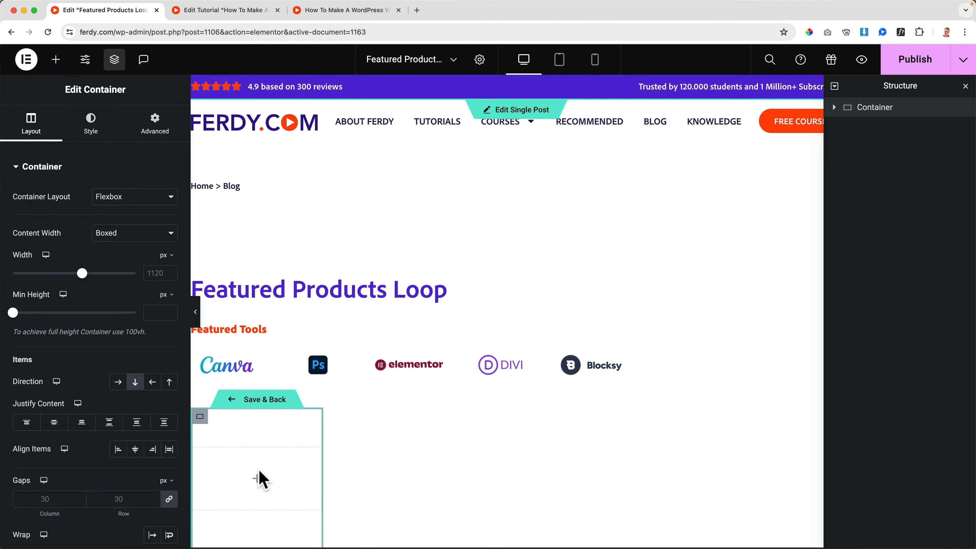
Place an Image widget in the loop item's container and use the dynamic Featured Image as its source.
{"action": "left_click", "coordinate": [334, 544]}
{"action": "type", "text": "image"}
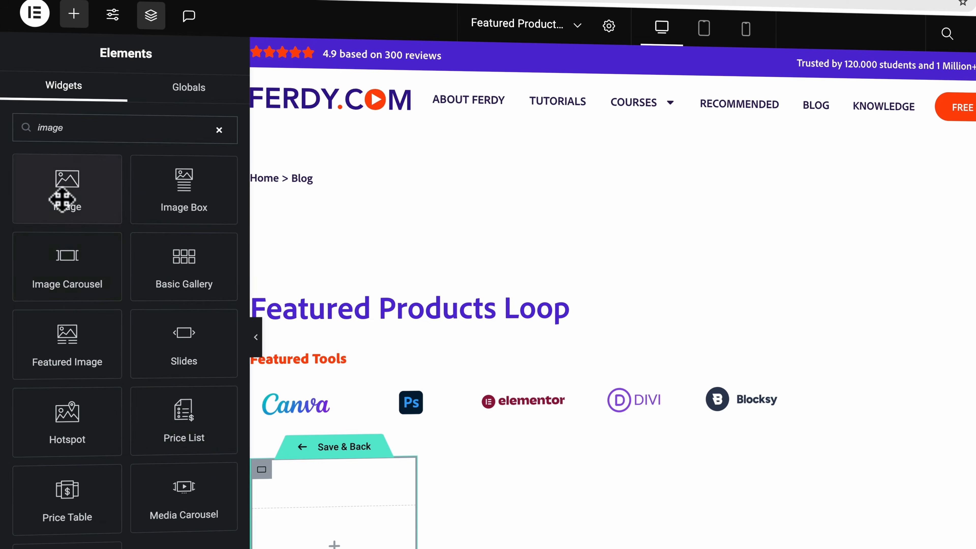
{"action": "left_click_drag", "start_coordinate": [61, 196], "coordinate": [333, 536]}
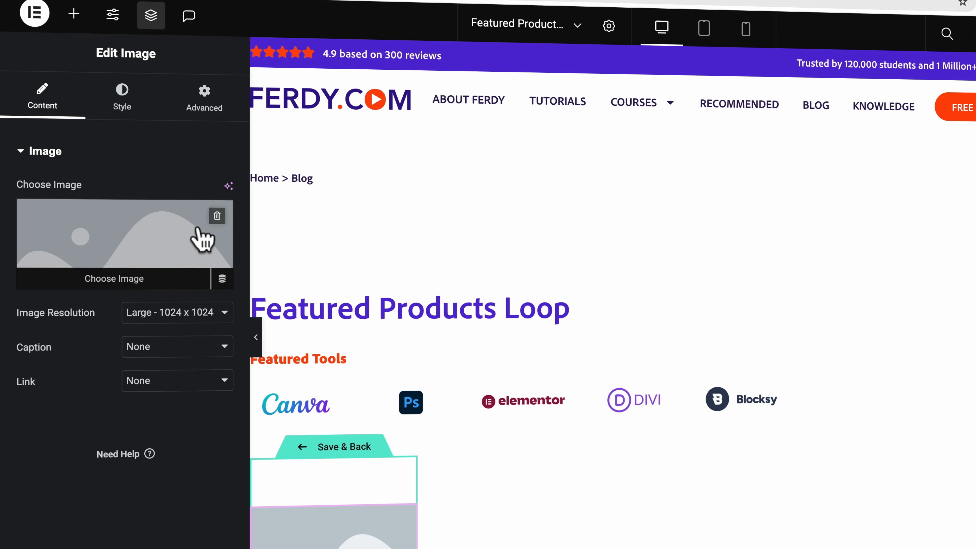
{"action": "left_click", "coordinate": [226, 276]}
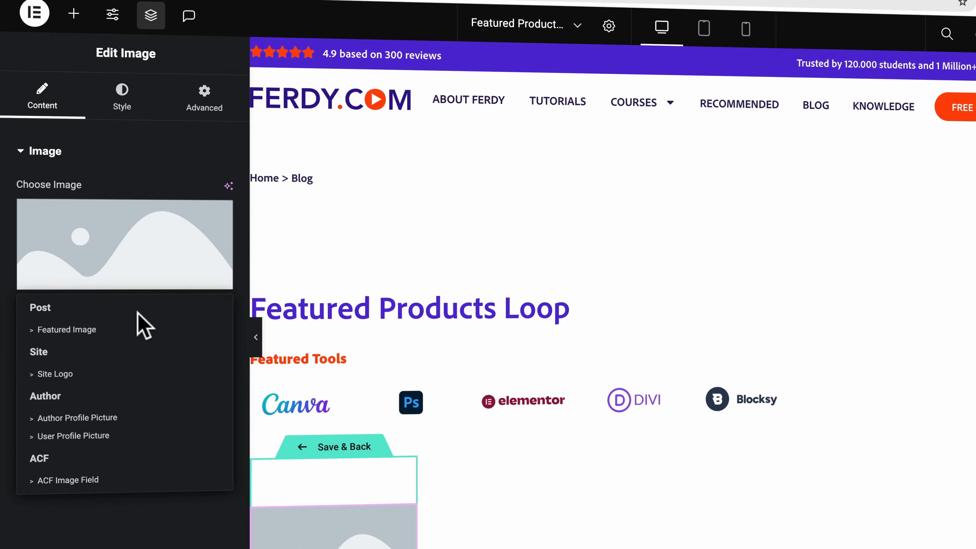
{"action": "left_click", "coordinate": [130, 329]}
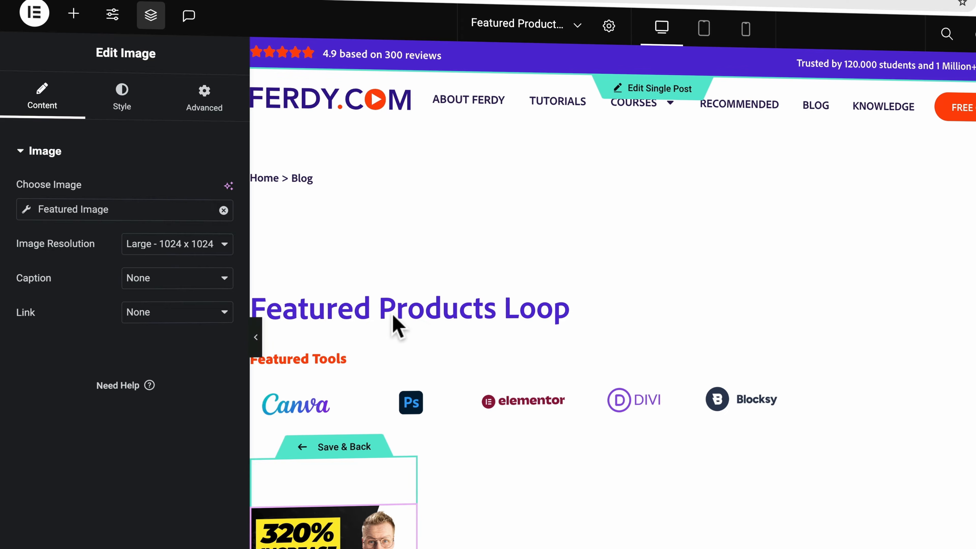
Add a Post Title widget below the featured image and set its HTML tag to H2.
{"action": "scroll", "coordinate": [399, 322], "scroll_direction": "down", "scroll_amount": 5}
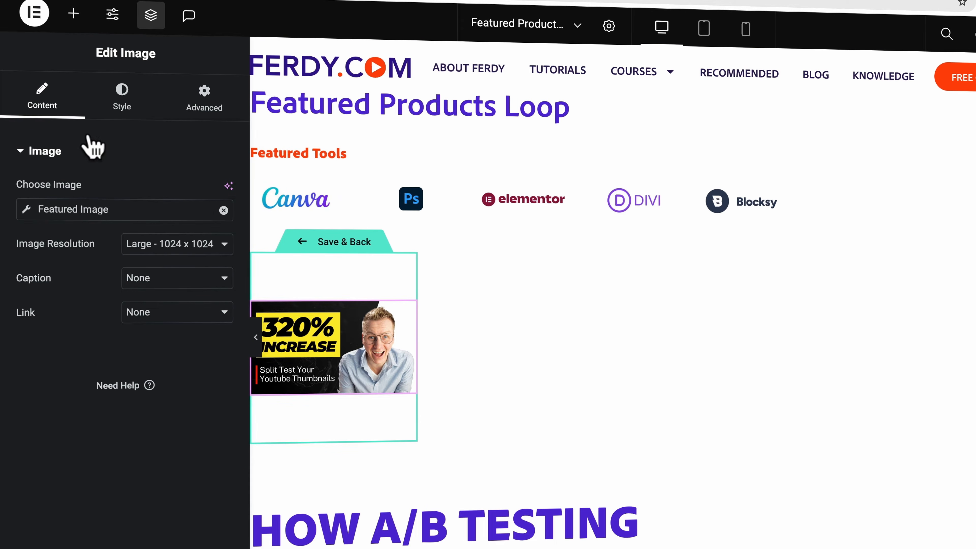
{"action": "left_click", "coordinate": [74, 16]}
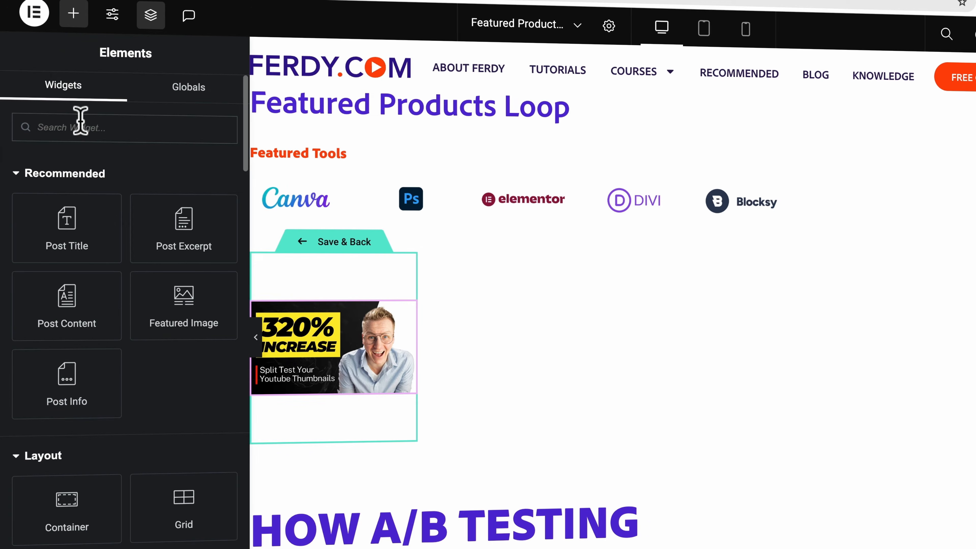
{"action": "left_click_drag", "start_coordinate": [67, 225], "coordinate": [348, 400]}
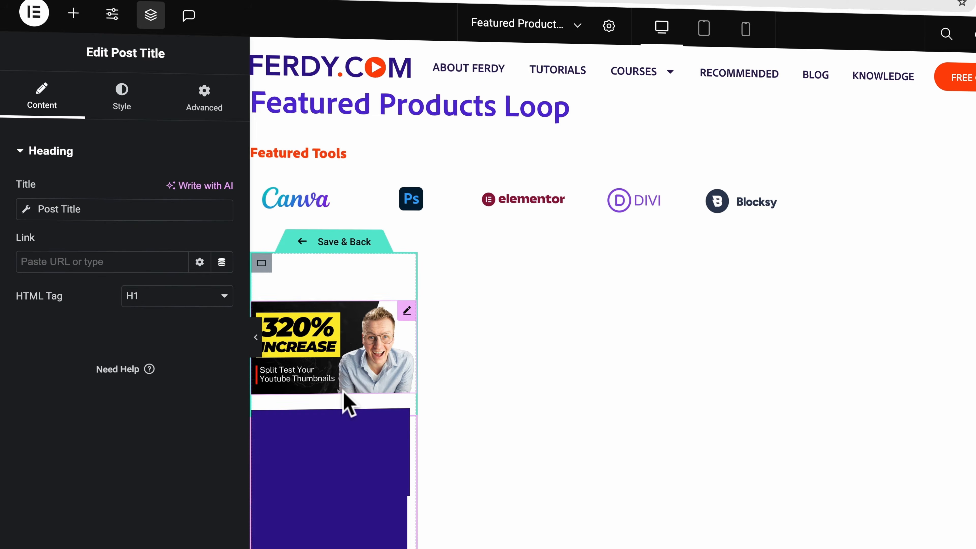
{"action": "left_click", "coordinate": [166, 296]}
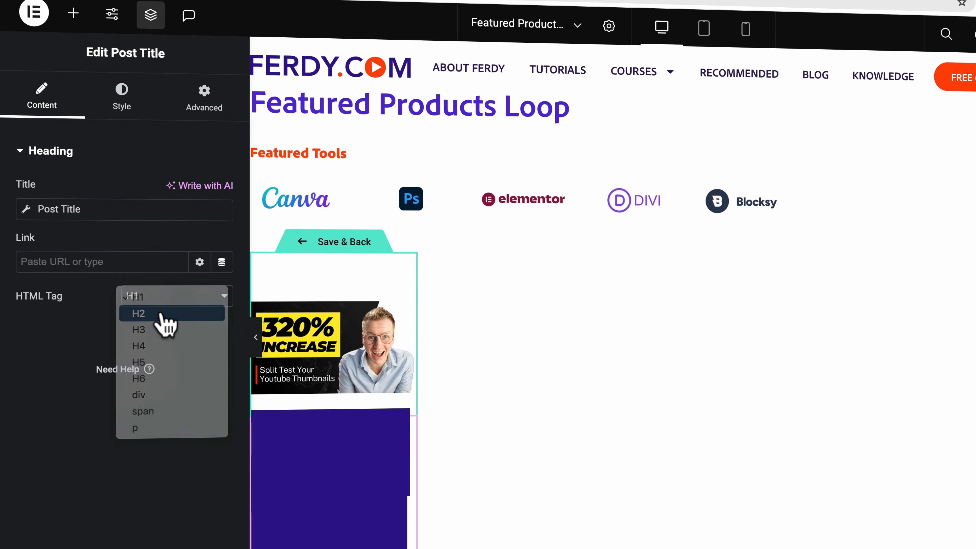
{"action": "left_click", "coordinate": [163, 314]}
Centre the loop item's post title and set its font size to 18 px.
{"action": "left_click", "coordinate": [121, 101]}
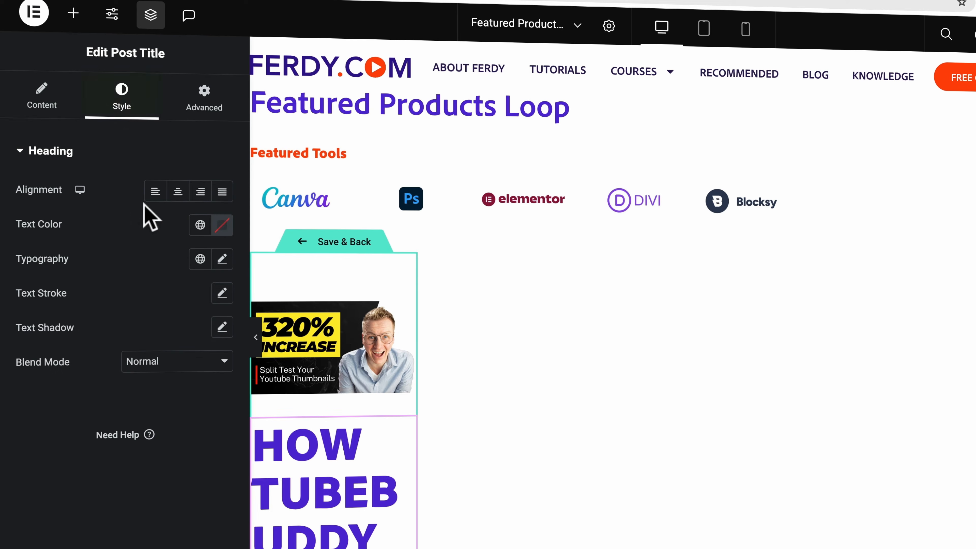
{"action": "left_click", "coordinate": [176, 192]}
{"action": "left_click", "coordinate": [222, 260]}
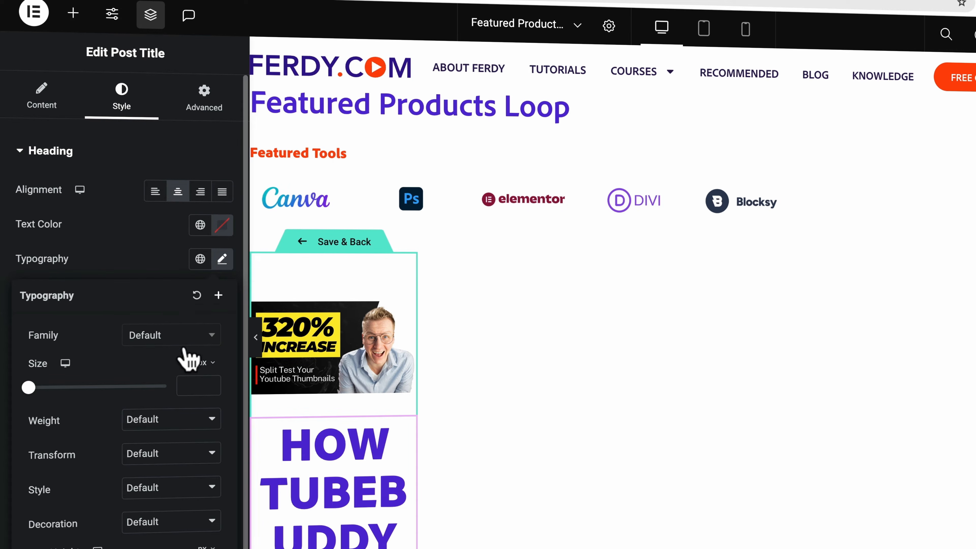
{"action": "left_click", "coordinate": [192, 380]}
{"action": "type", "text": "18"}
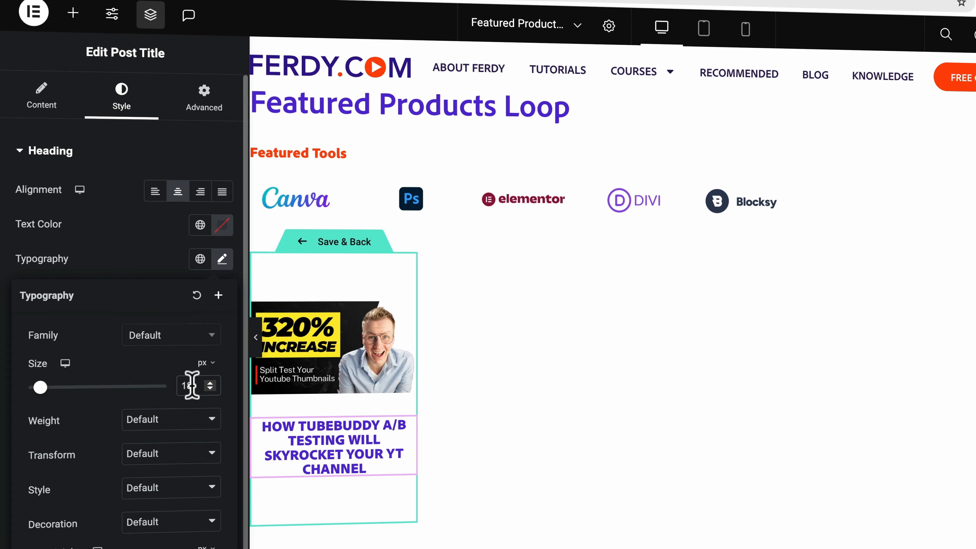
Set the post title's transform to Capitalize and weight to 600 (Semi Bold), and increase its line height.
{"action": "left_click", "coordinate": [162, 453]}
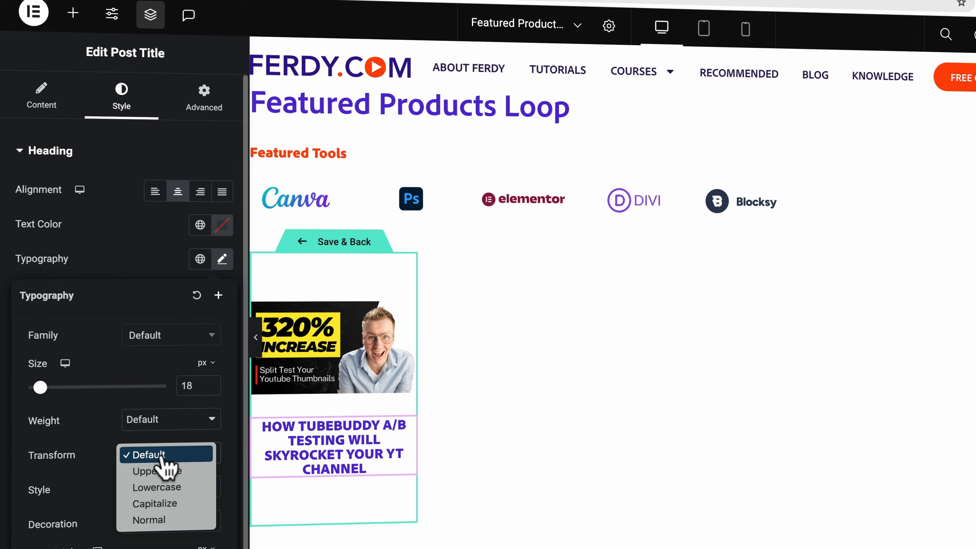
{"action": "left_click", "coordinate": [164, 501]}
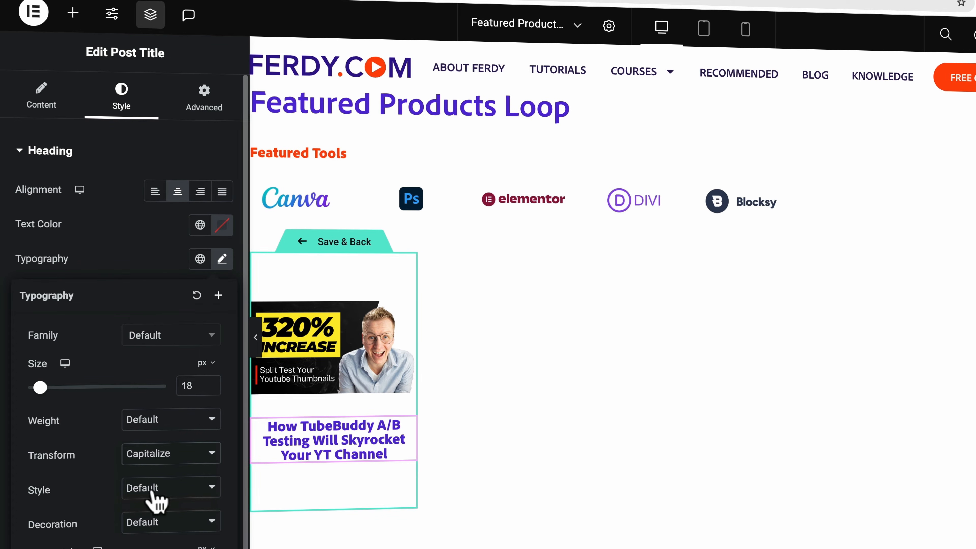
{"action": "left_click", "coordinate": [162, 423]}
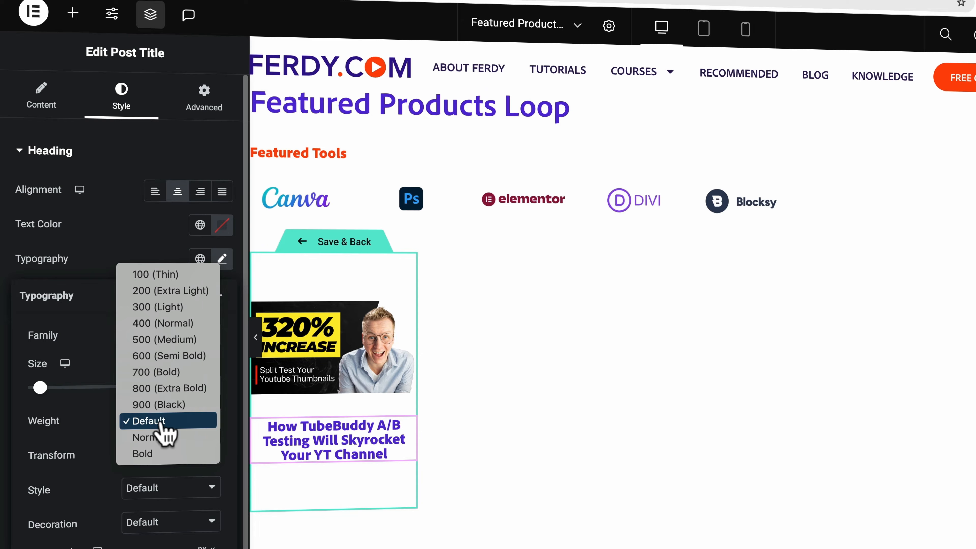
{"action": "left_click", "coordinate": [161, 361]}
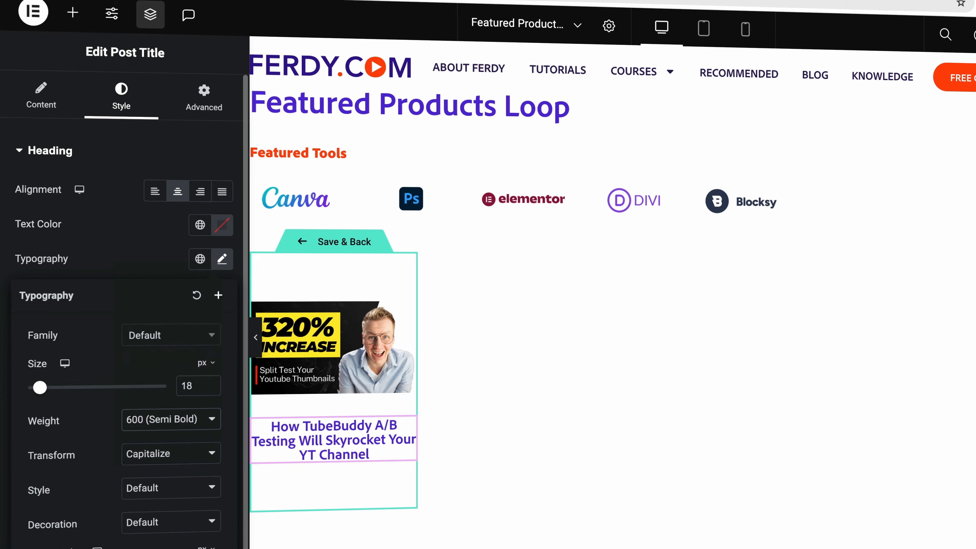
{"action": "left_click_drag", "start_coordinate": [30, 548], "coordinate": [63, 548]}
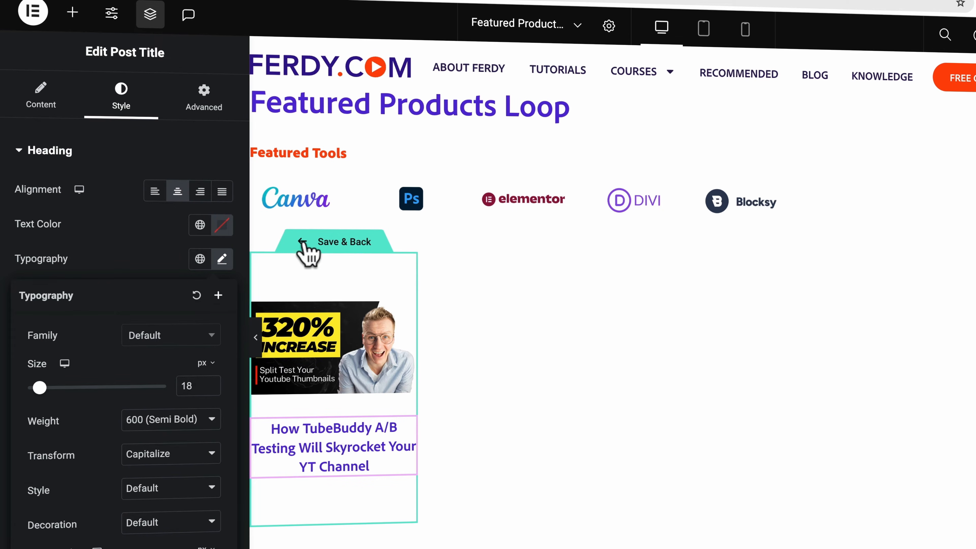
Set the loop item container's padding to 0 on all four sides.
{"action": "left_click", "coordinate": [262, 265]}
{"action": "left_click", "coordinate": [197, 111]}
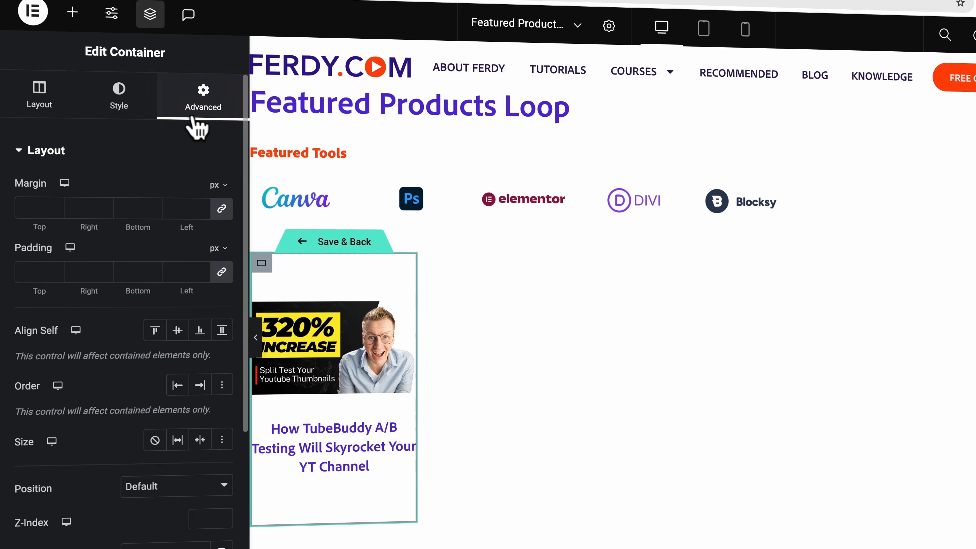
{"action": "left_click", "coordinate": [221, 276]}
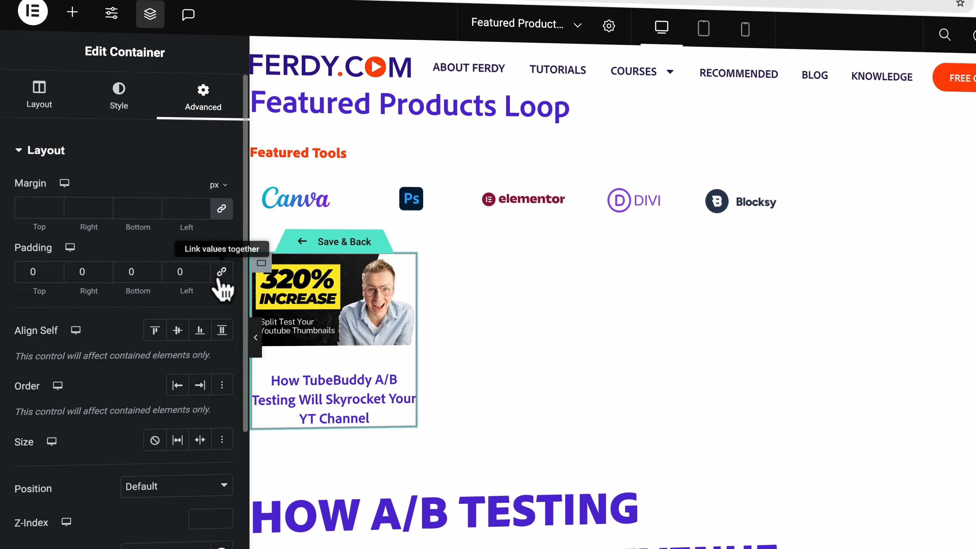
Round the corners of the loop item's featured image.
{"action": "left_click", "coordinate": [406, 263]}
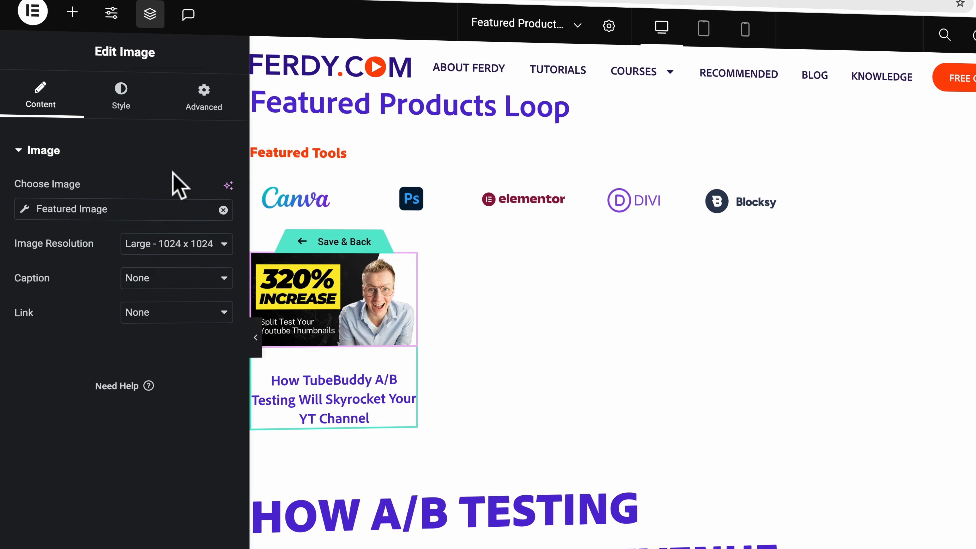
{"action": "left_click", "coordinate": [122, 108]}
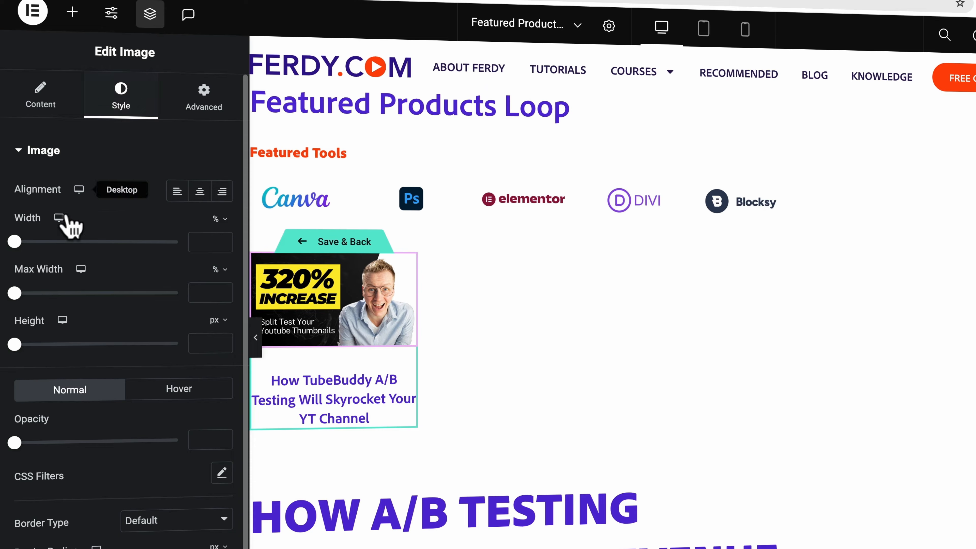
{"action": "left_click", "coordinate": [39, 158]}
{"action": "left_click", "coordinate": [40, 157]}
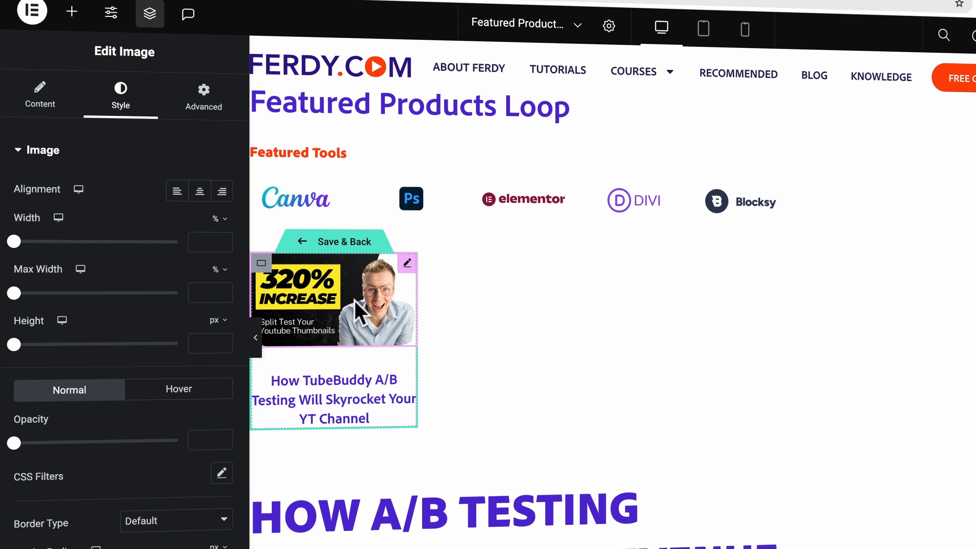
{"action": "left_click", "coordinate": [262, 264]}
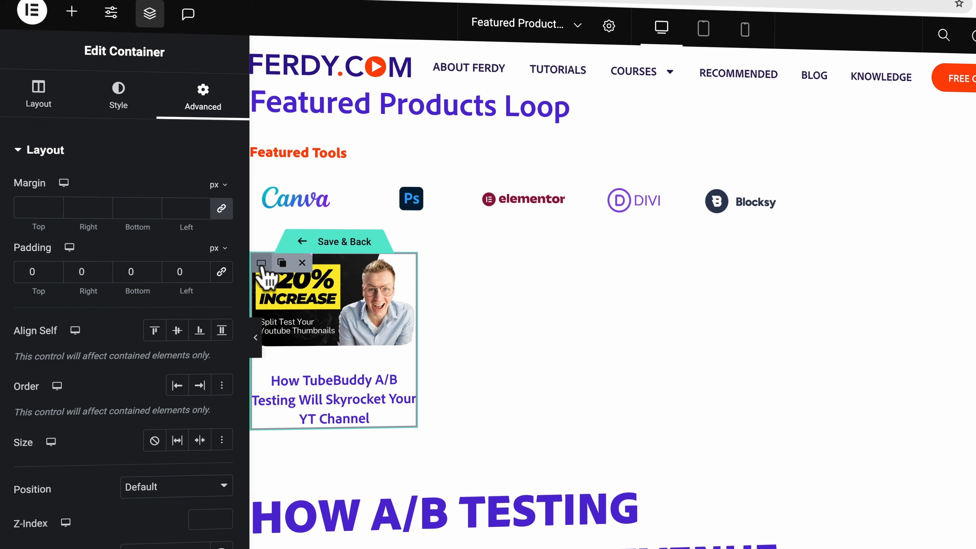
{"action": "left_click", "coordinate": [276, 283]}
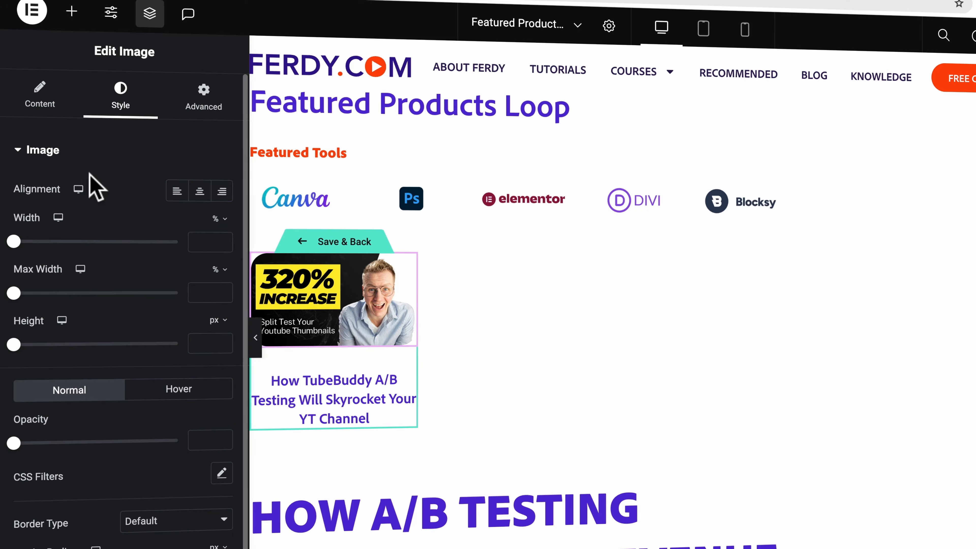
Set the featured image's hover CSS filters to brightness 111 and contrast 111.
{"action": "left_click", "coordinate": [176, 393]}
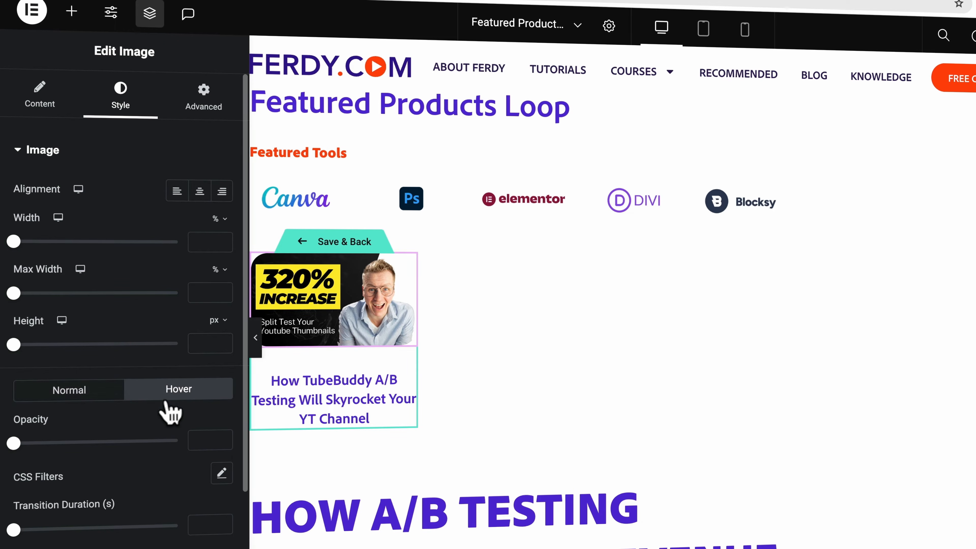
{"action": "scroll", "coordinate": [194, 485], "scroll_direction": "down", "scroll_amount": 3}
{"action": "left_click", "coordinate": [222, 360]}
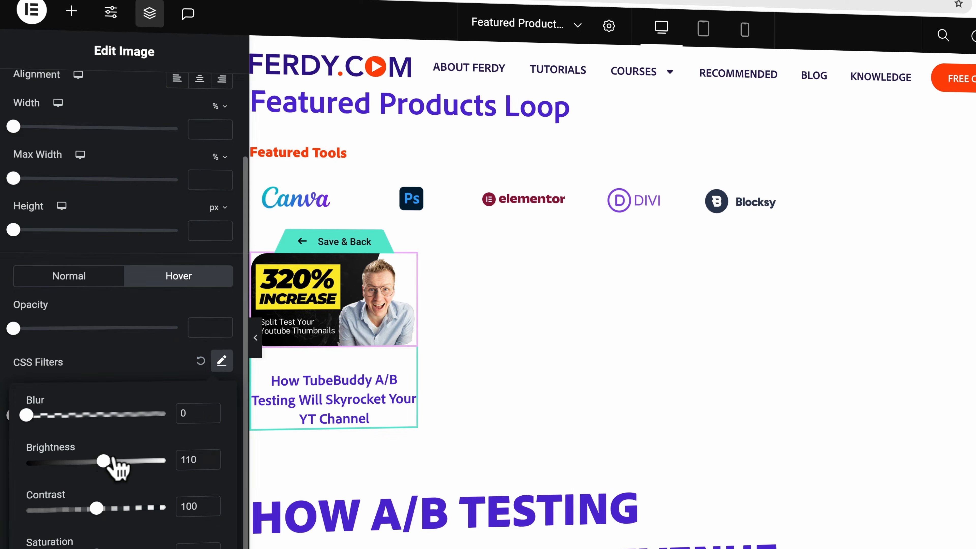
{"action": "left_click_drag", "start_coordinate": [116, 467], "coordinate": [117, 467]}
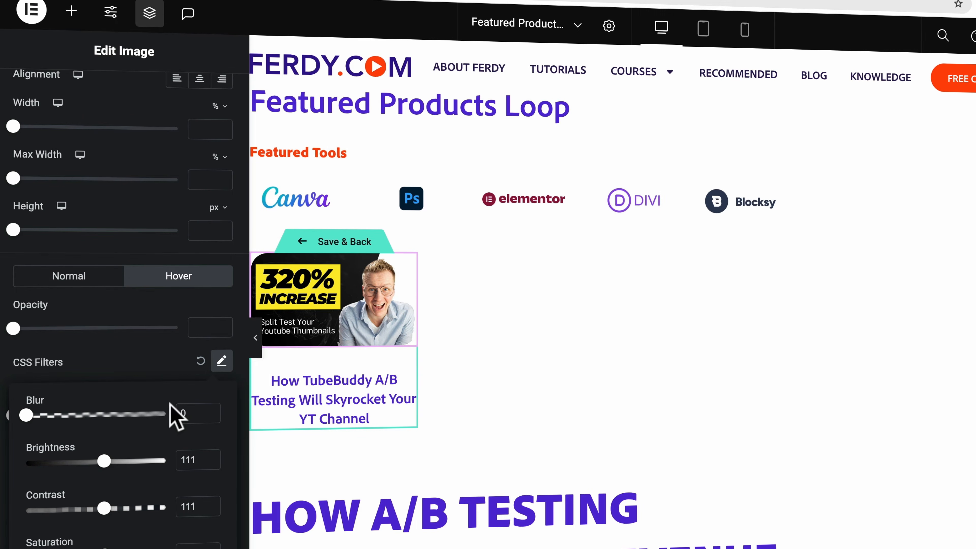
Link the loop item's post title to the dynamic Post URL.
{"action": "left_click", "coordinate": [135, 345]}
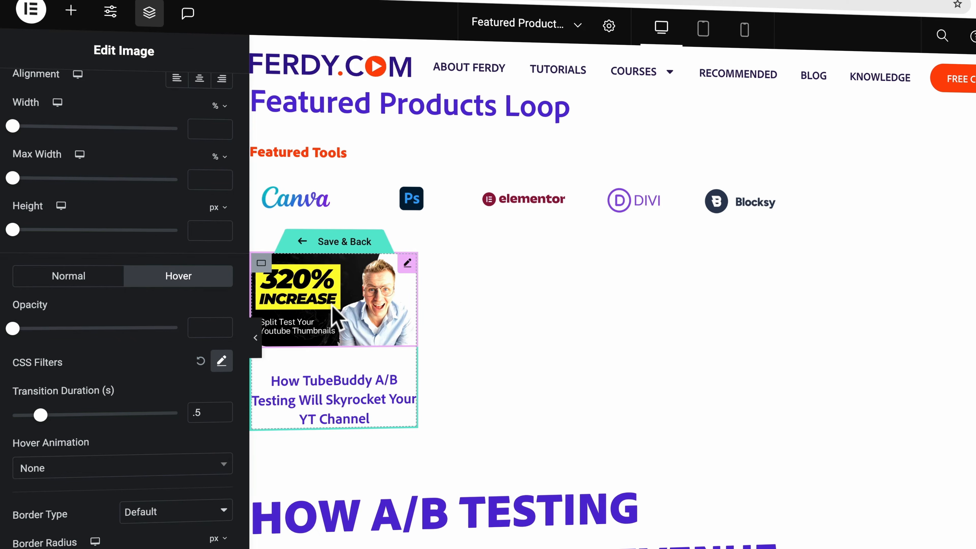
{"action": "left_click", "coordinate": [340, 398]}
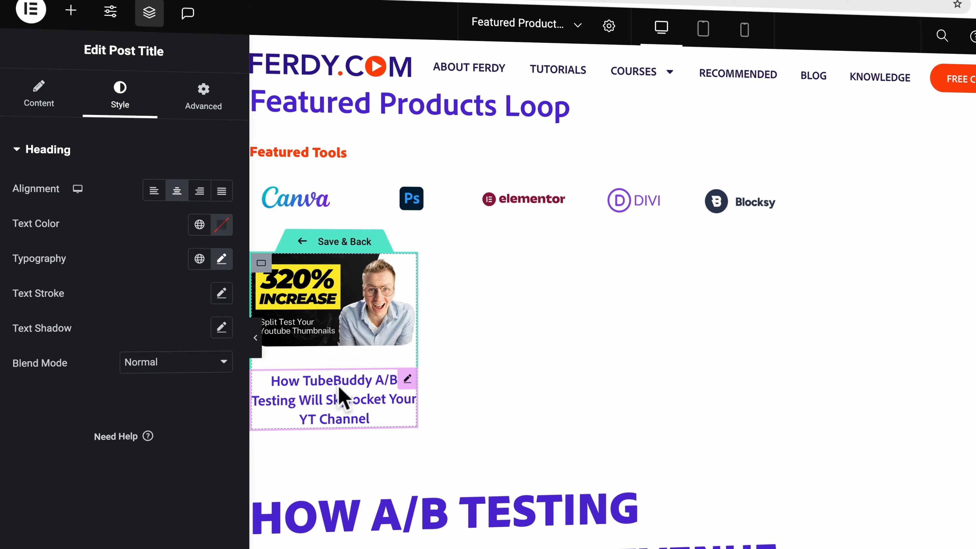
{"action": "left_click", "coordinate": [40, 98]}
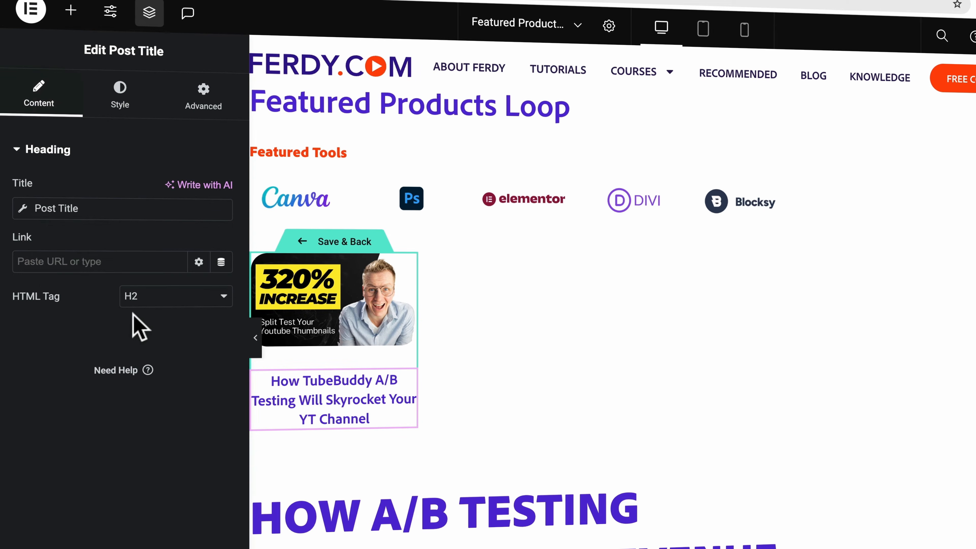
{"action": "left_click", "coordinate": [221, 262]}
{"action": "left_click", "coordinate": [67, 332]}
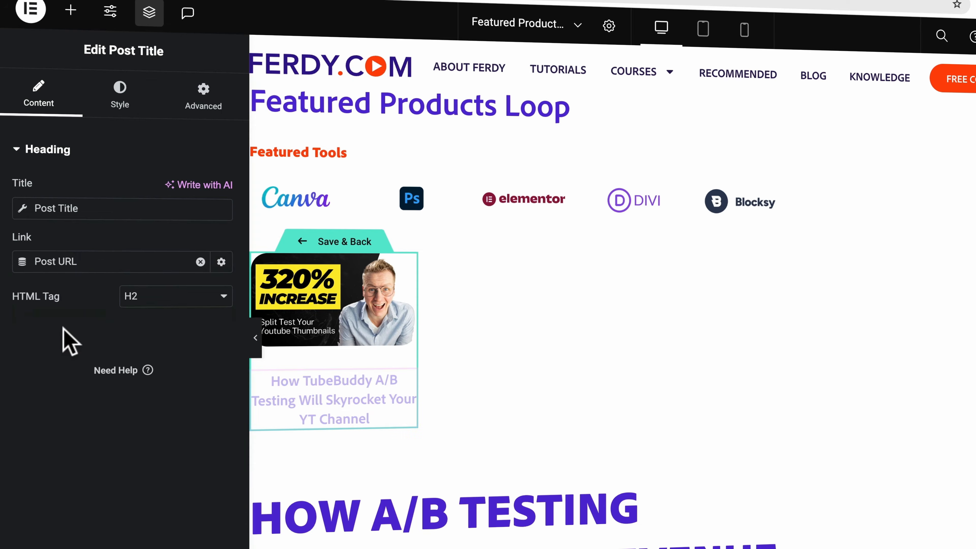
{"action": "left_click", "coordinate": [130, 104]}
{"action": "left_click", "coordinate": [199, 224]}
{"action": "left_click", "coordinate": [133, 165]}
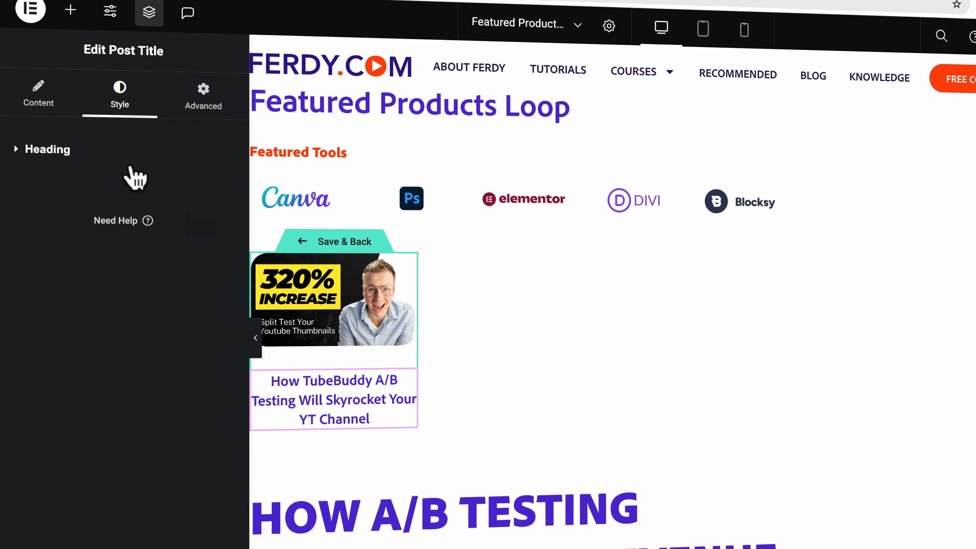
{"action": "left_click", "coordinate": [90, 163]}
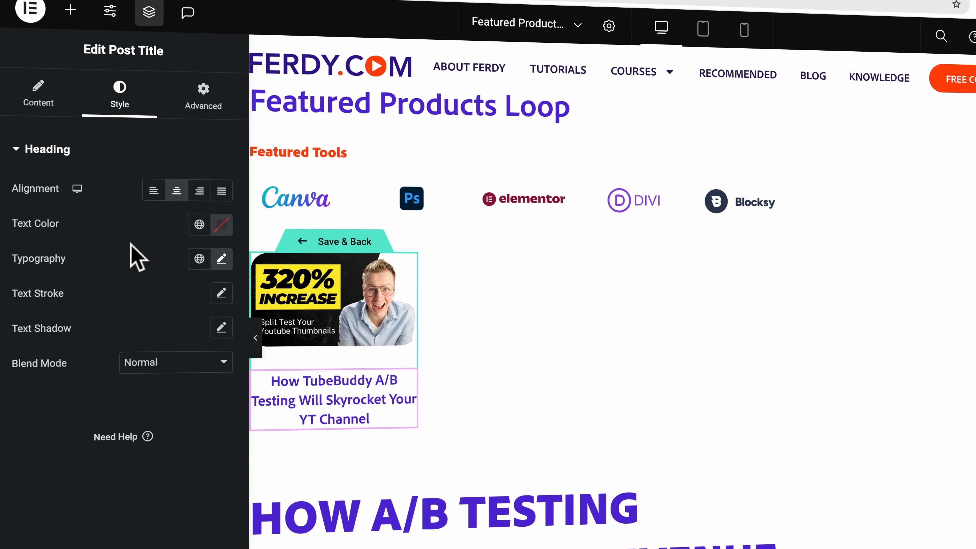
Set the post title's horizontal transform offset on hover to 10 px.
{"action": "left_click", "coordinate": [205, 103]}
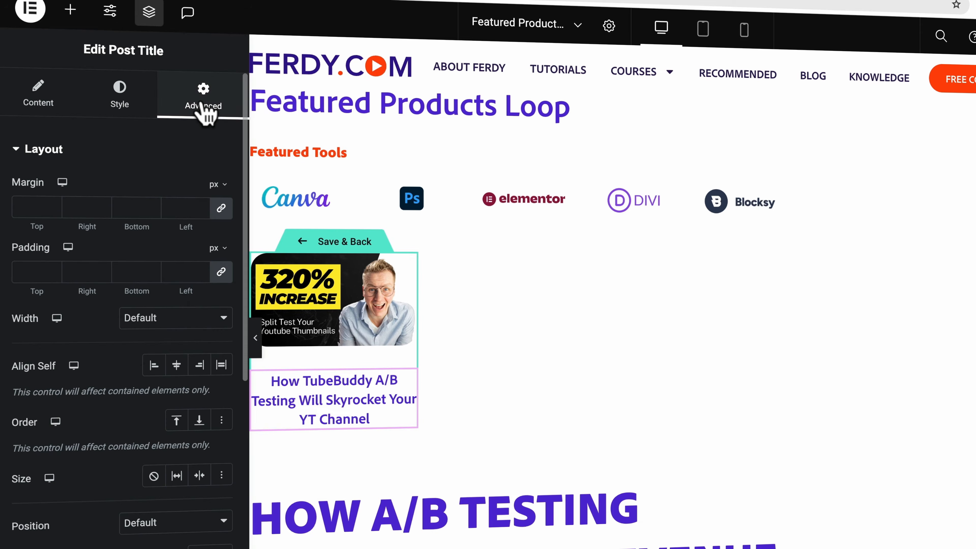
{"action": "left_click", "coordinate": [51, 152]}
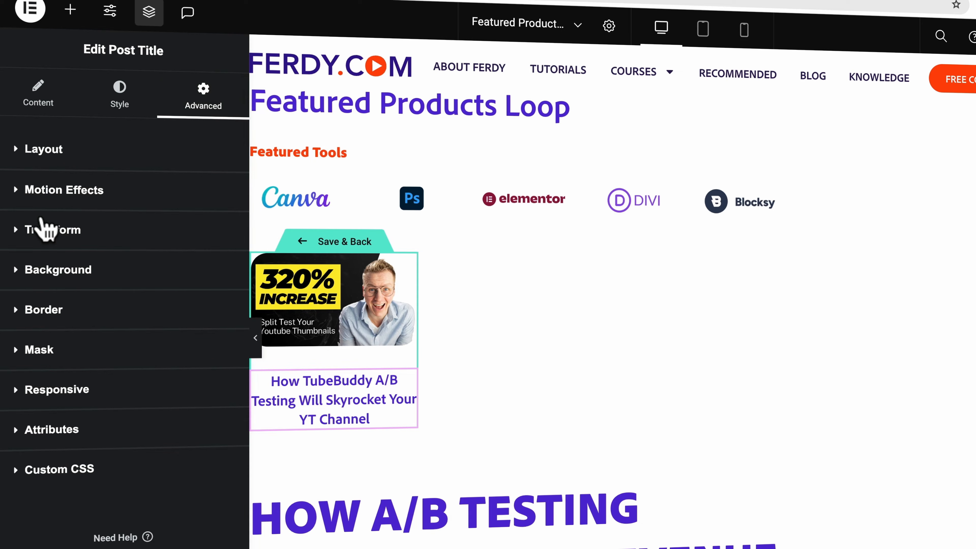
{"action": "left_click", "coordinate": [17, 232]}
{"action": "left_click", "coordinate": [185, 270]}
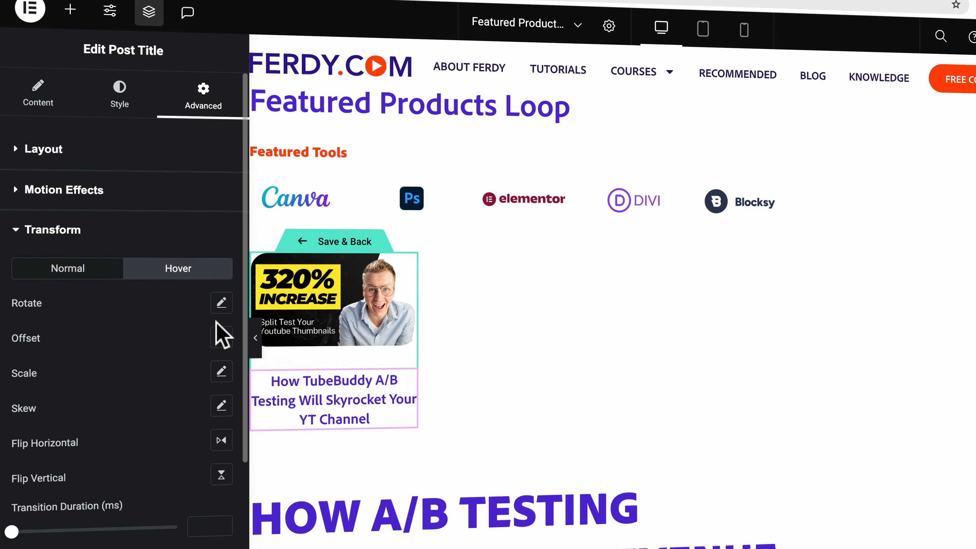
{"action": "left_click", "coordinate": [222, 337]}
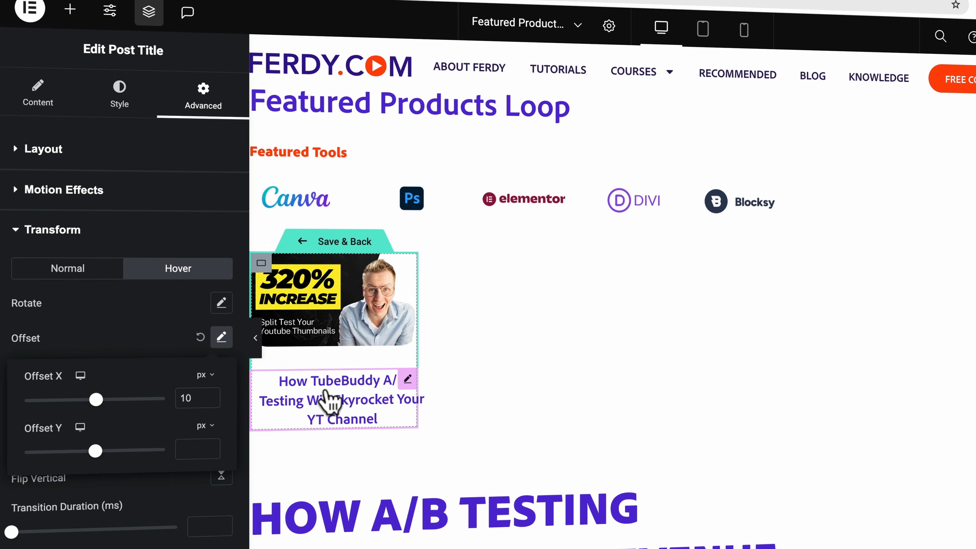
Try a 10 px vertical transform offset on the featured image's normal state, and open its hover offset for editing.
{"action": "left_click", "coordinate": [400, 280]}
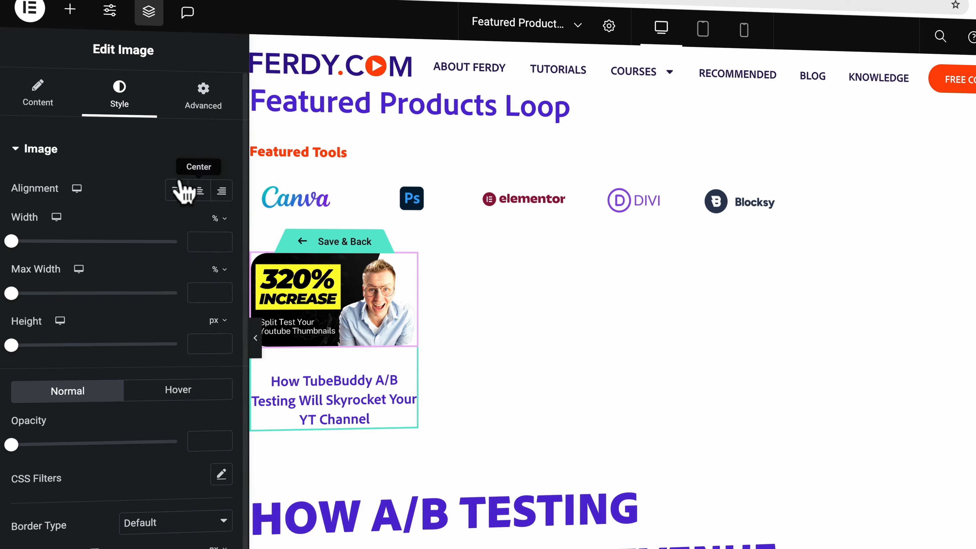
{"action": "left_click", "coordinate": [176, 105]}
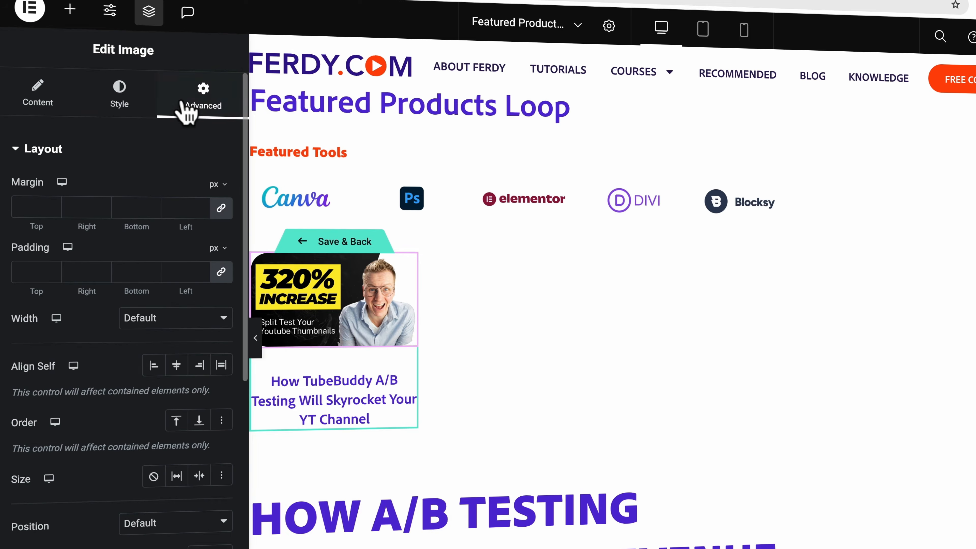
{"action": "left_click", "coordinate": [71, 151]}
{"action": "left_click", "coordinate": [62, 229]}
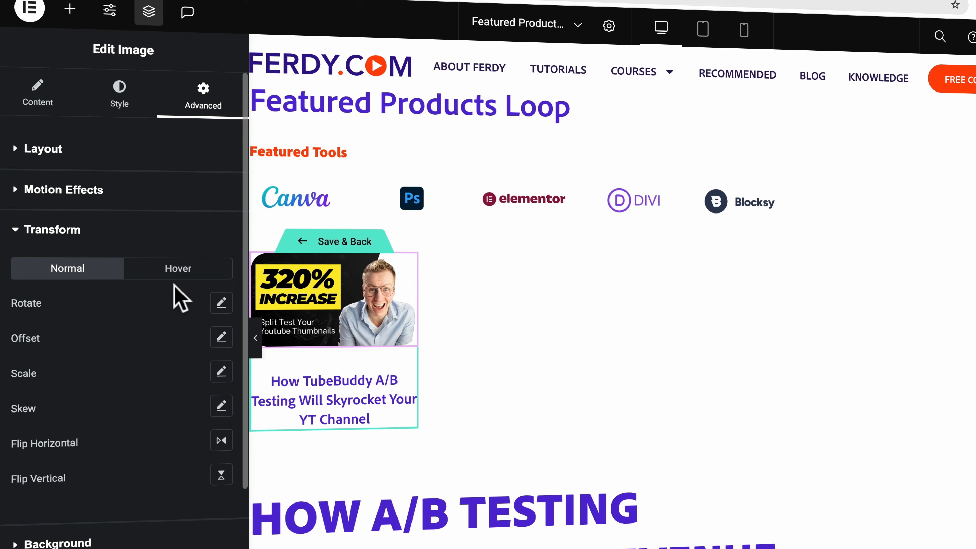
{"action": "left_click", "coordinate": [222, 338]}
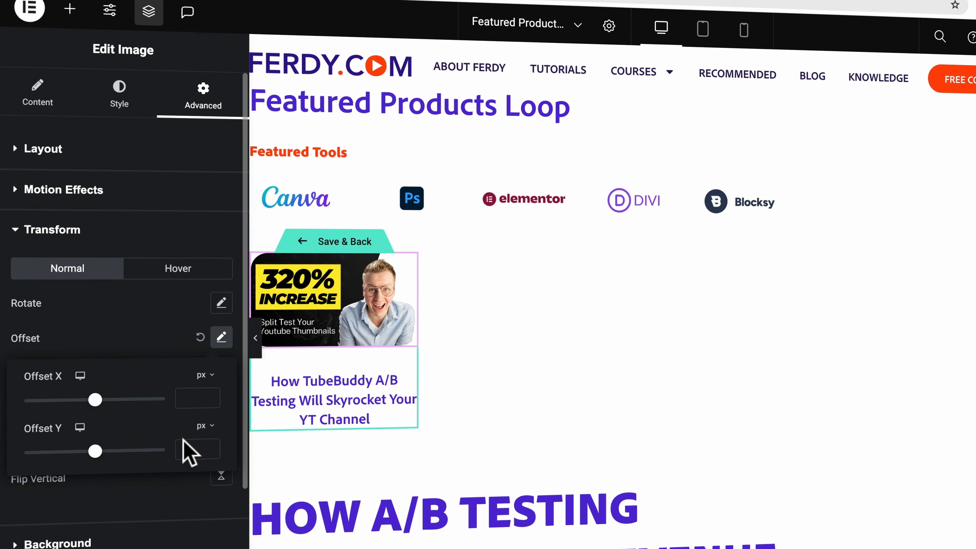
{"action": "type", "text": "10"}
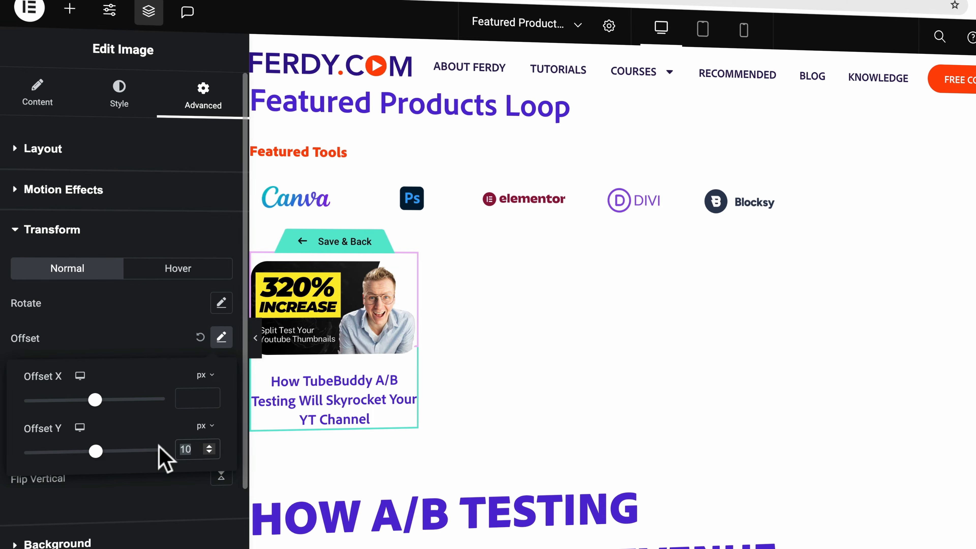
{"action": "key", "text": "BackSpace"}
{"action": "key", "text": "BackSpace"}
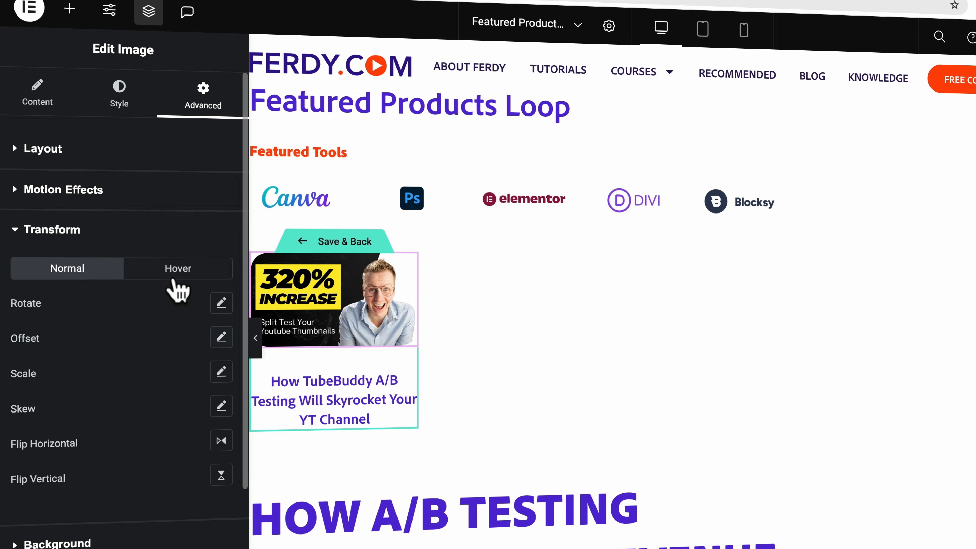
{"action": "left_click", "coordinate": [177, 275]}
{"action": "left_click", "coordinate": [221, 337]}
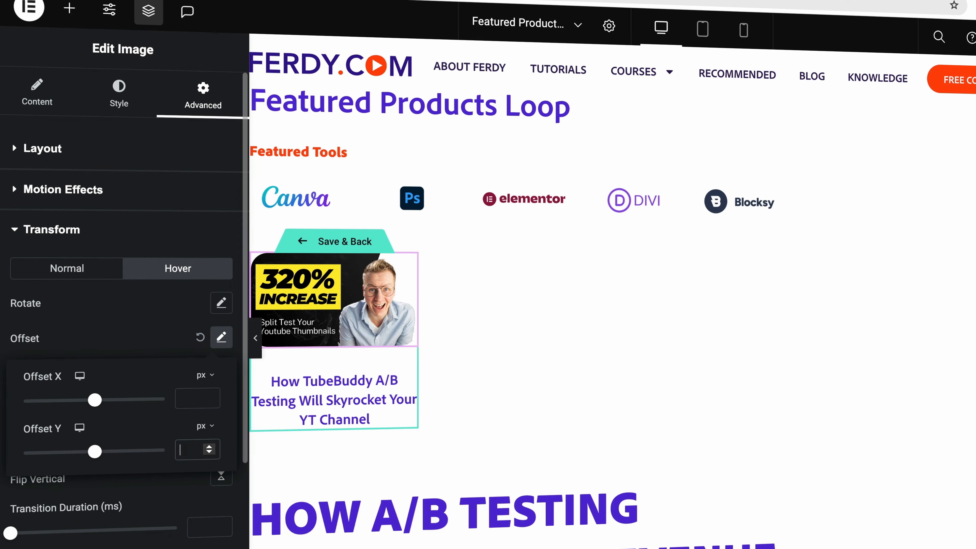
Set the post title's vertical transform offset on hover to 10 px.
{"action": "left_click", "coordinate": [320, 420]}
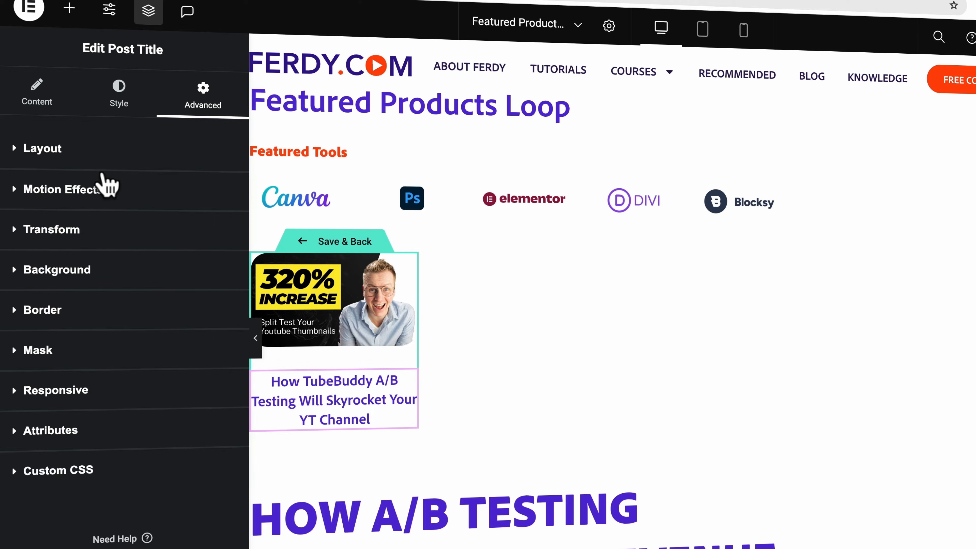
{"action": "left_click", "coordinate": [74, 230]}
{"action": "left_click", "coordinate": [175, 269]}
{"action": "left_click", "coordinate": [221, 337]}
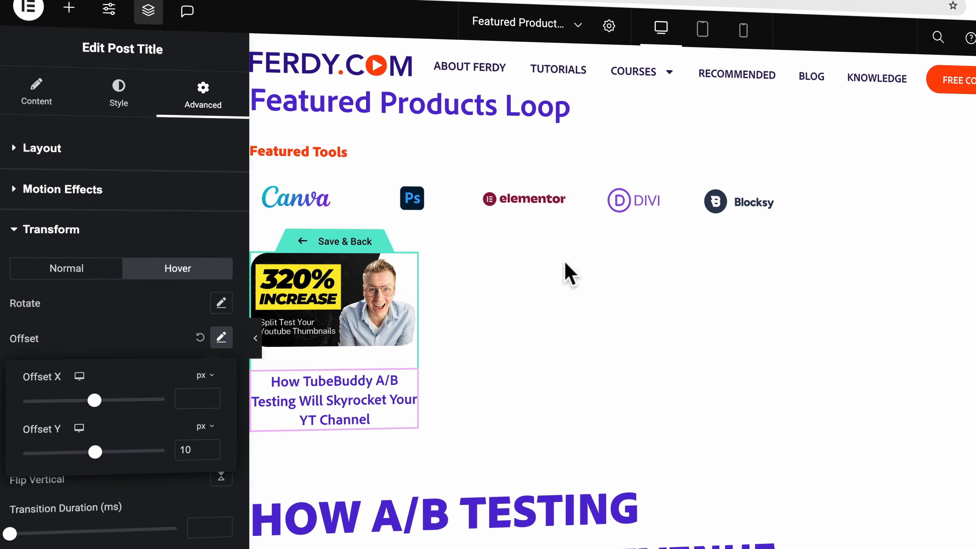
{"action": "left_click", "coordinate": [975, 40]}
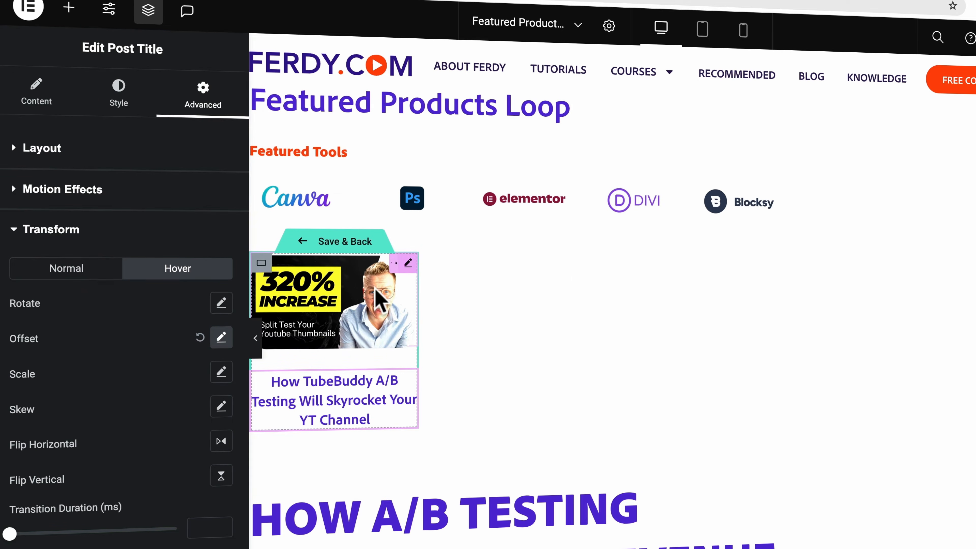
Reset the hover transform offsets of the featured image and the post title.
{"action": "left_click", "coordinate": [362, 312]}
{"action": "left_click", "coordinate": [96, 147]}
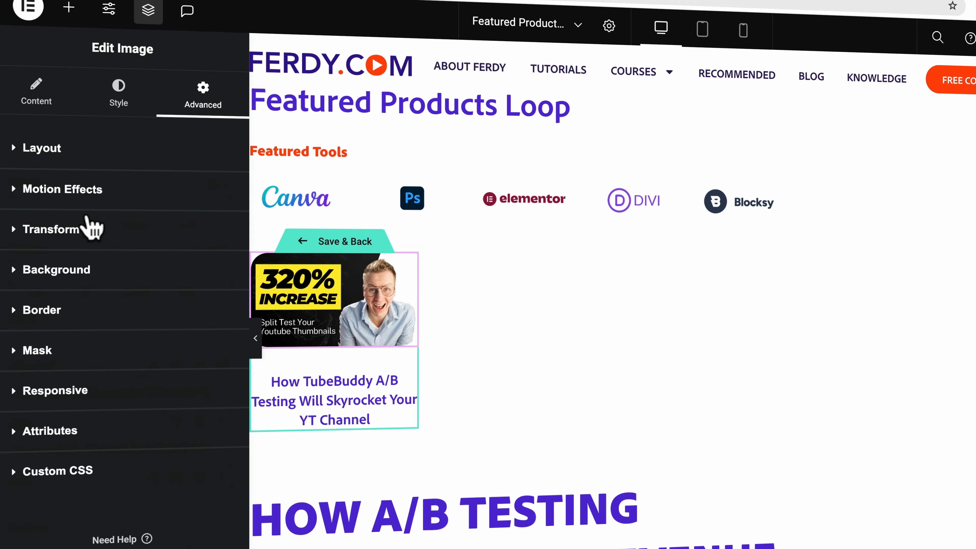
{"action": "left_click", "coordinate": [88, 227]}
{"action": "left_click", "coordinate": [194, 269]}
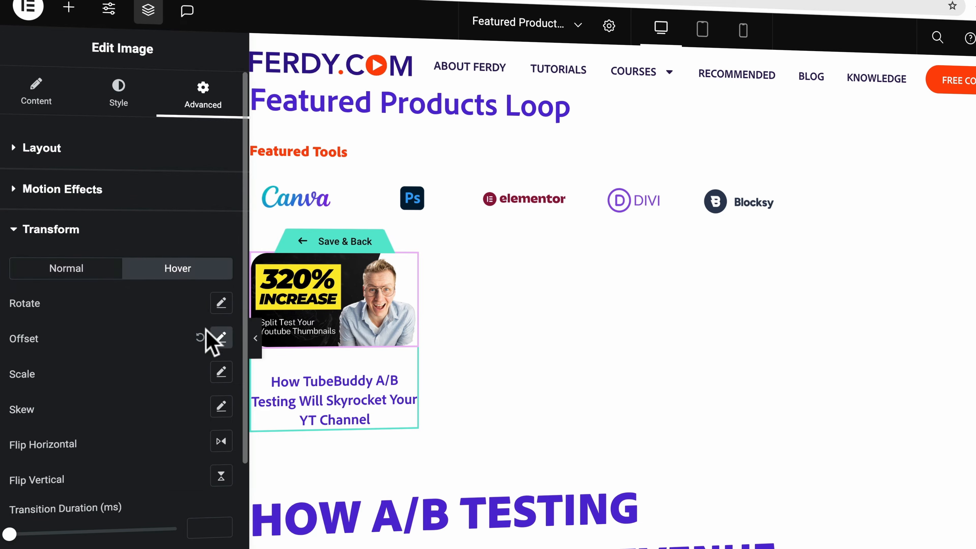
{"action": "left_click", "coordinate": [280, 379]}
{"action": "left_click", "coordinate": [82, 165]}
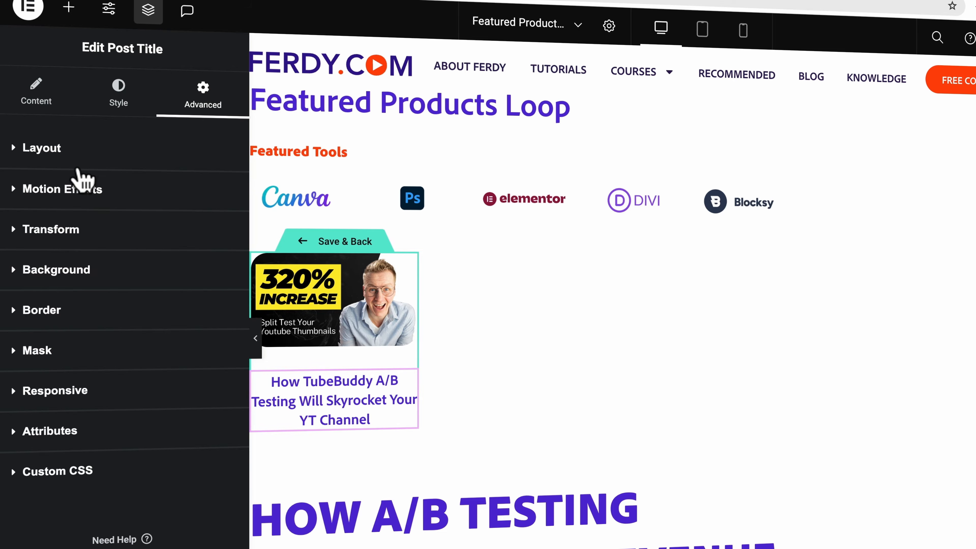
{"action": "left_click", "coordinate": [76, 233]}
{"action": "left_click", "coordinate": [177, 268]}
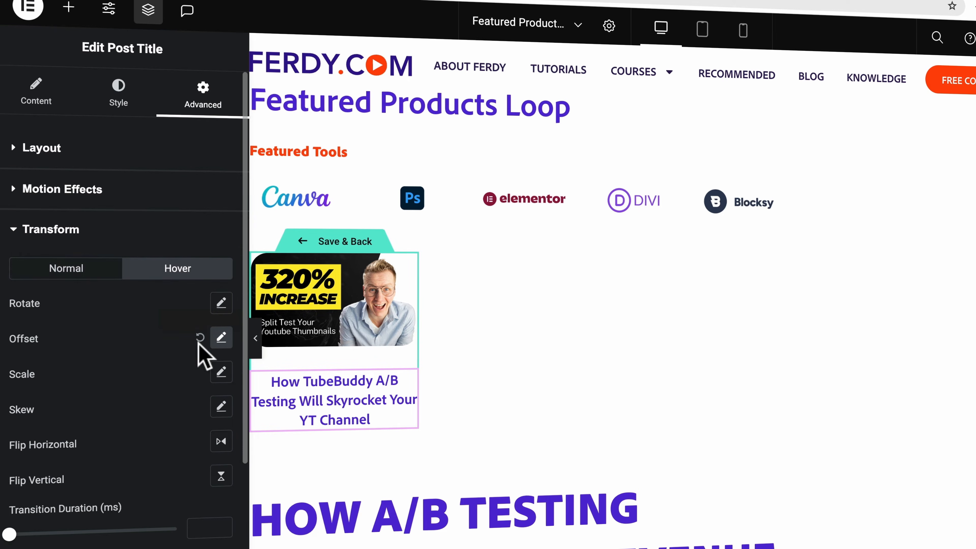
Set the loop item container's hover transform scale to 1.1 with proportions kept.
{"action": "left_click", "coordinate": [261, 269]}
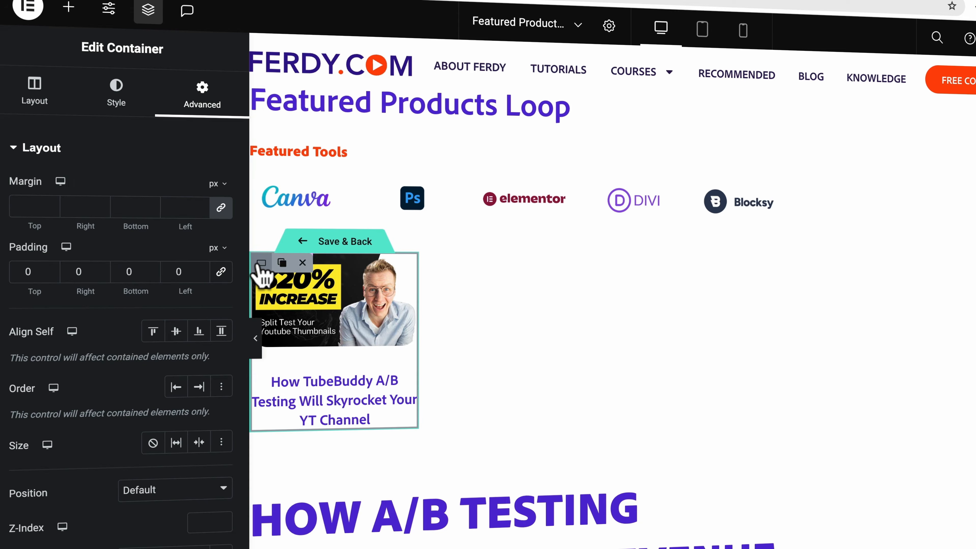
{"action": "left_click", "coordinate": [108, 146]}
{"action": "left_click", "coordinate": [66, 230]}
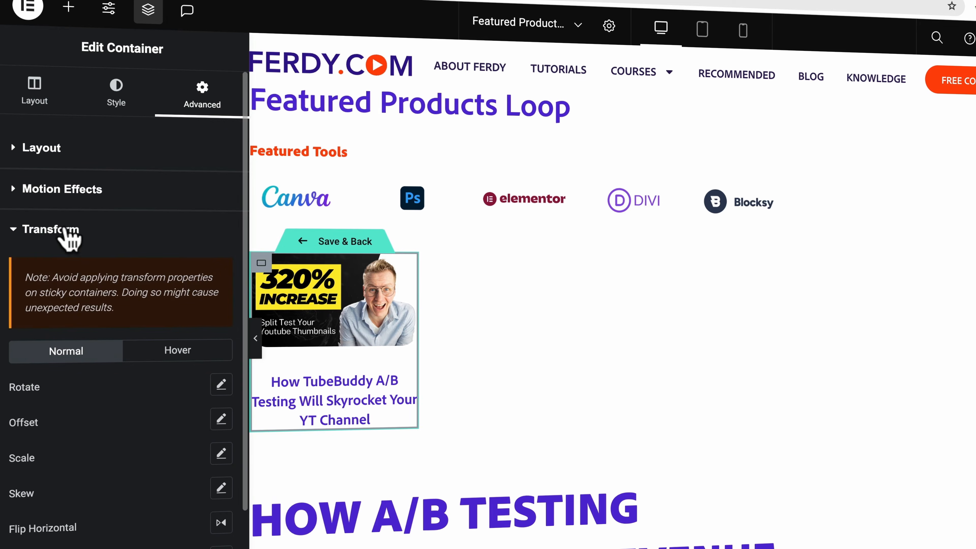
{"action": "left_click", "coordinate": [150, 349]}
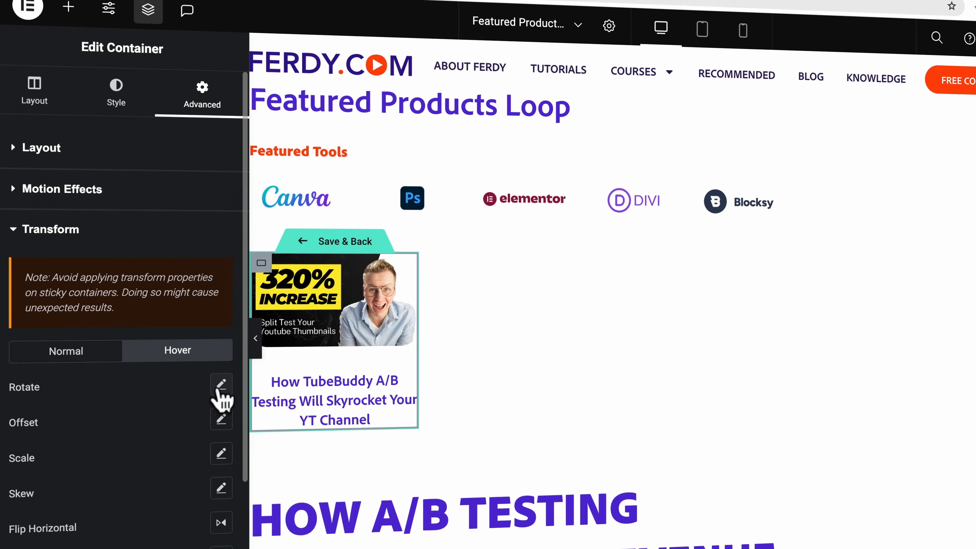
{"action": "left_click", "coordinate": [222, 454]}
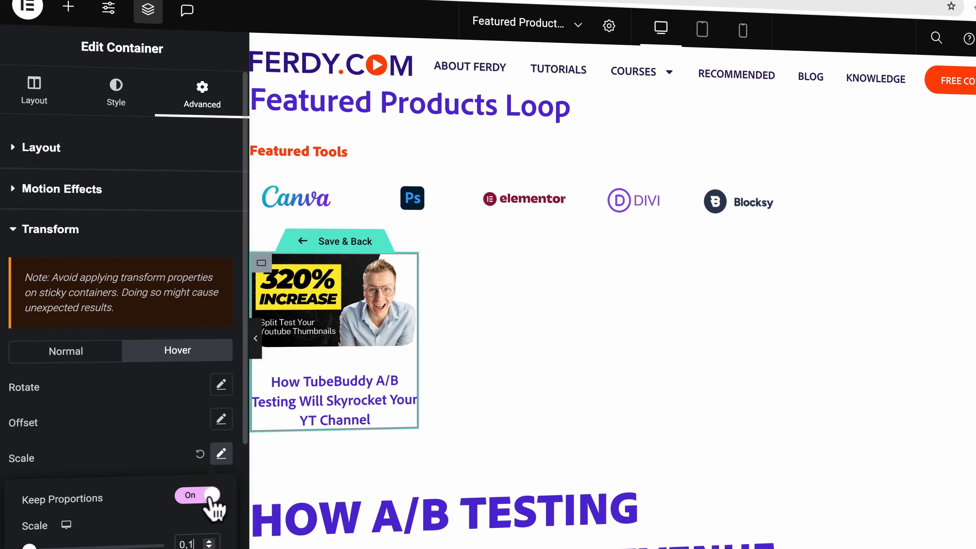
{"action": "type", "text": "1"}
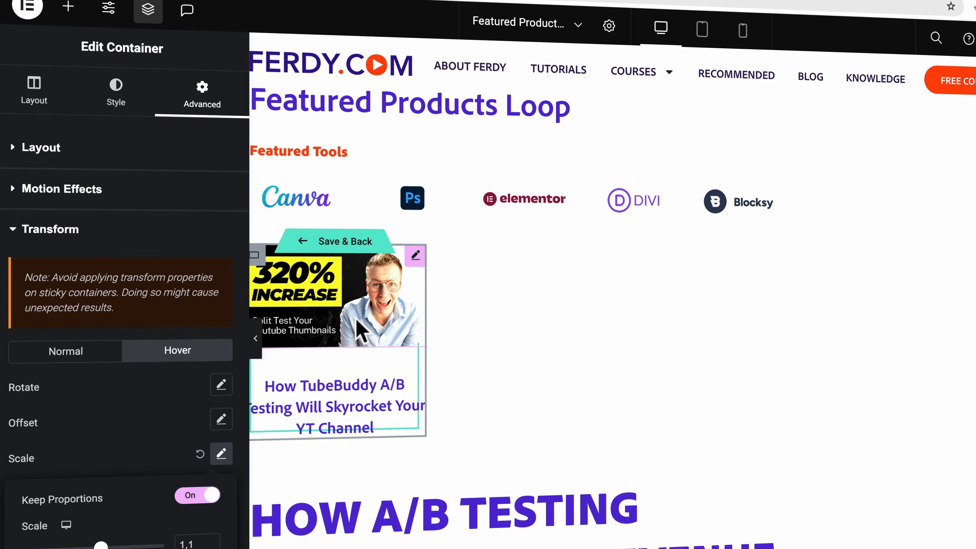
{"action": "key", "text": "Escape"}
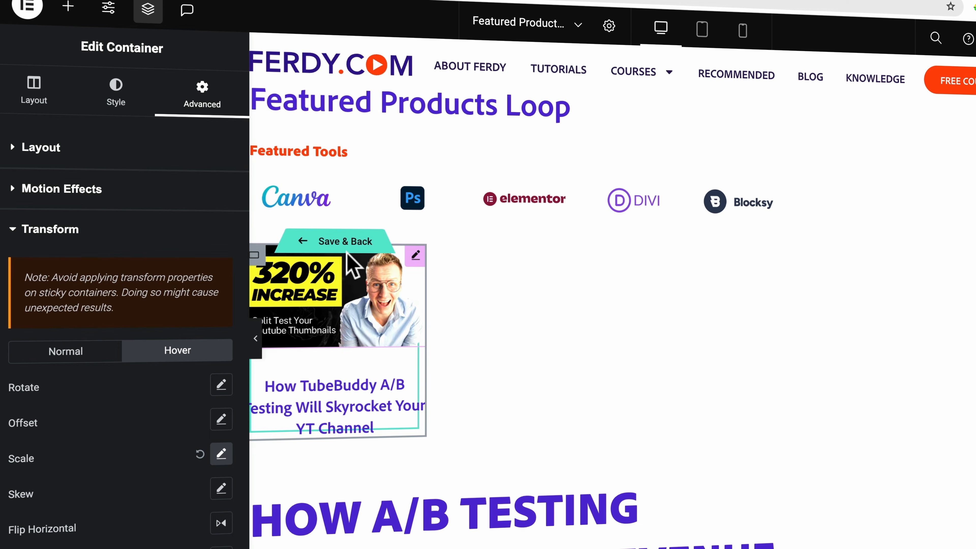
Save the loop item, return to the Single Tutorial template, and open the Loop Grid's layout settings.
{"action": "left_click", "coordinate": [332, 243]}
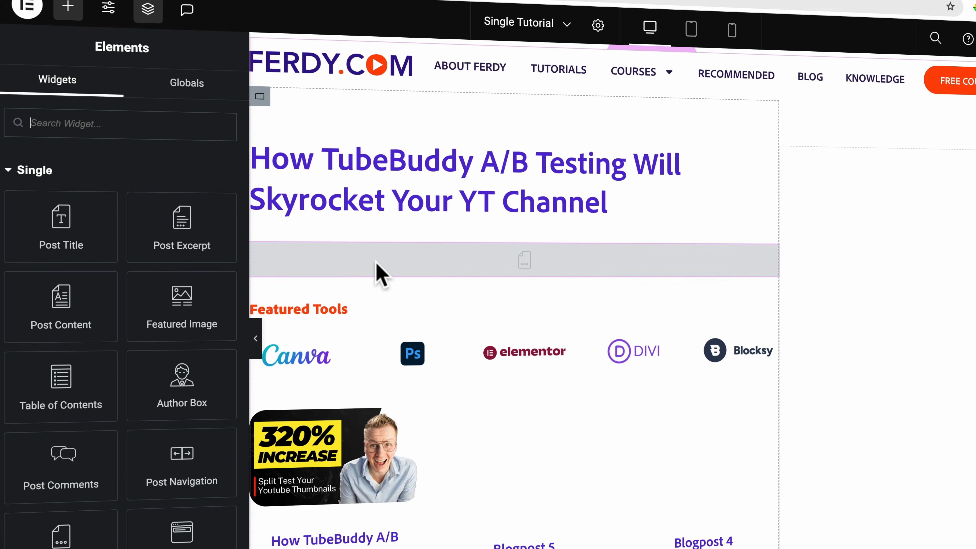
{"action": "scroll", "coordinate": [473, 352], "scroll_direction": "down", "scroll_amount": 5}
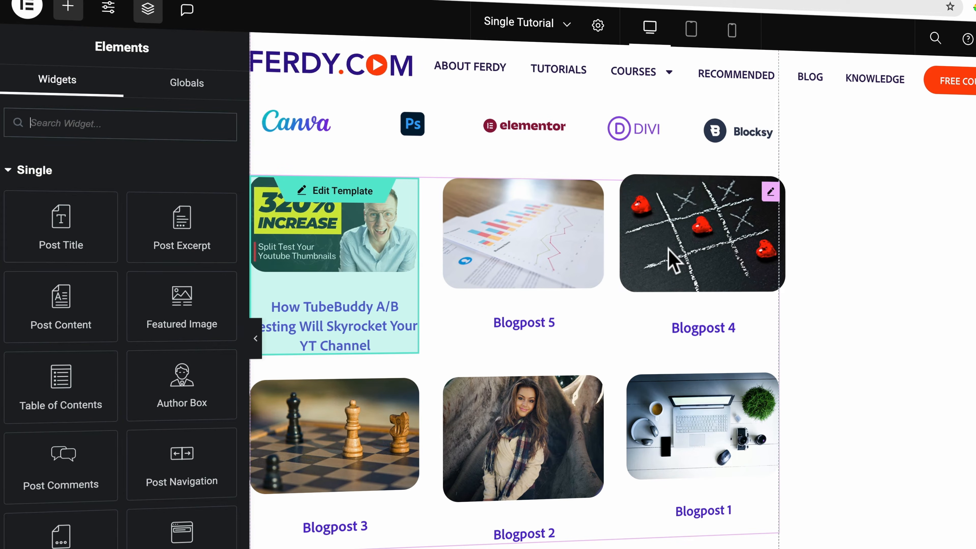
{"action": "left_click", "coordinate": [770, 191]}
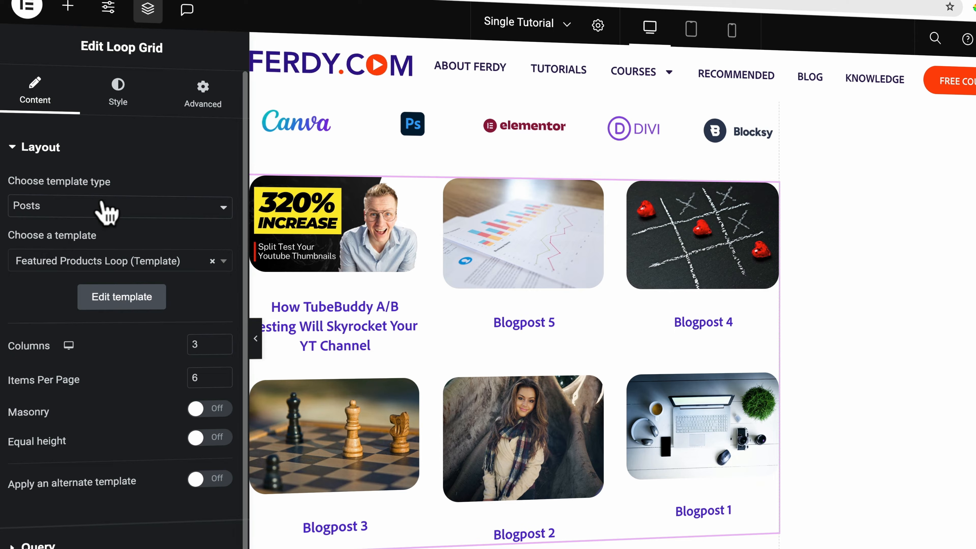
{"action": "left_click", "coordinate": [92, 209]}
{"action": "left_click", "coordinate": [83, 208]}
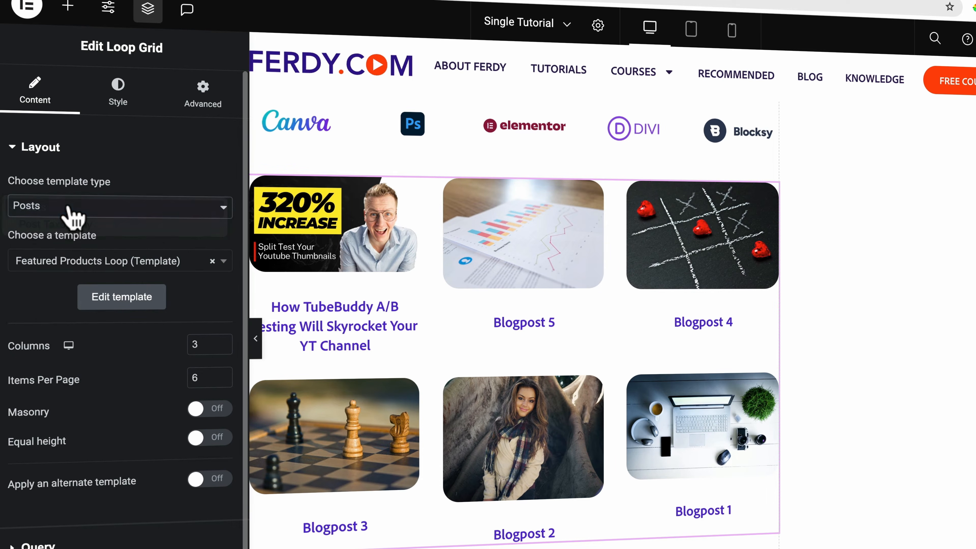
{"action": "scroll", "coordinate": [58, 309], "scroll_direction": "down", "scroll_amount": 2}
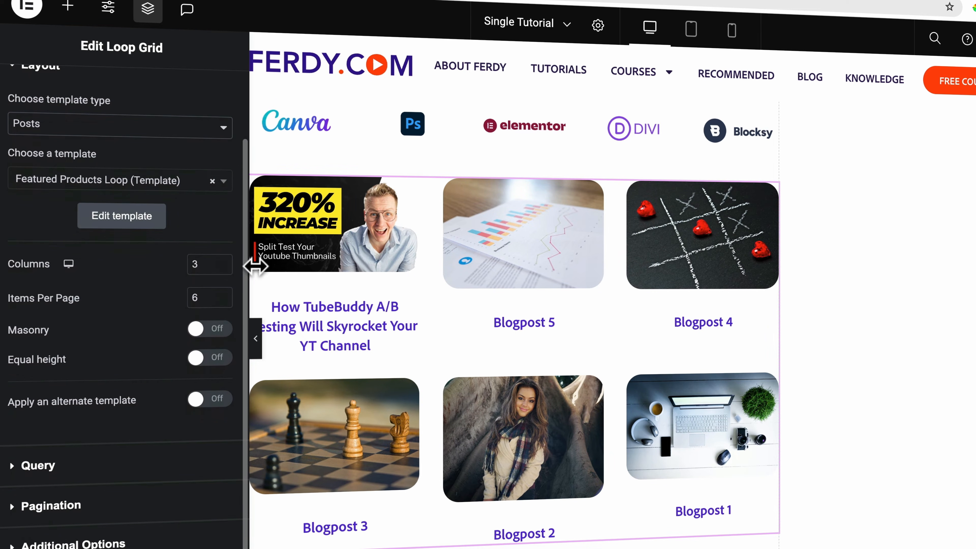
Set the Loop Grid to 5 columns and 5 items per page, with Recommended as the query source.
{"action": "key", "text": "BackSpace"}
{"action": "type", "text": "5"}
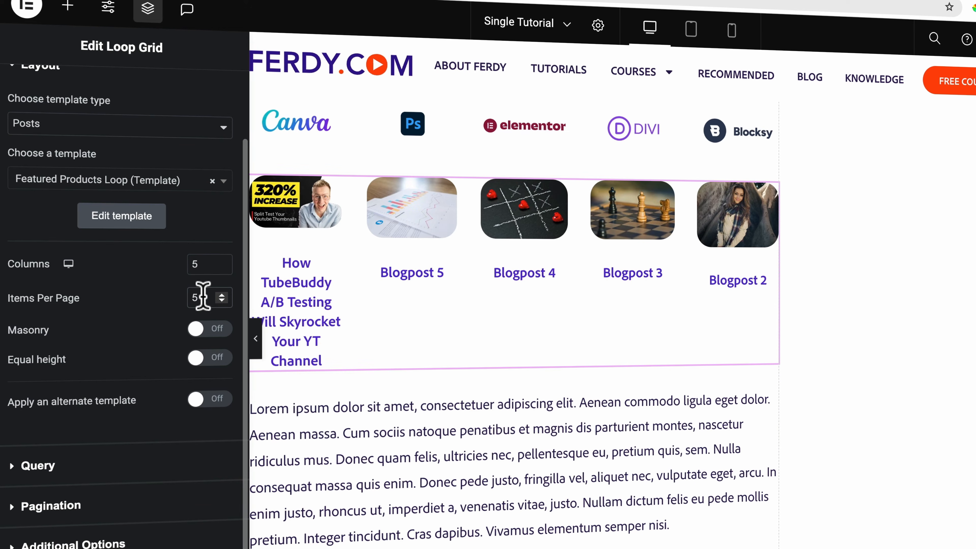
{"action": "left_click", "coordinate": [82, 469]}
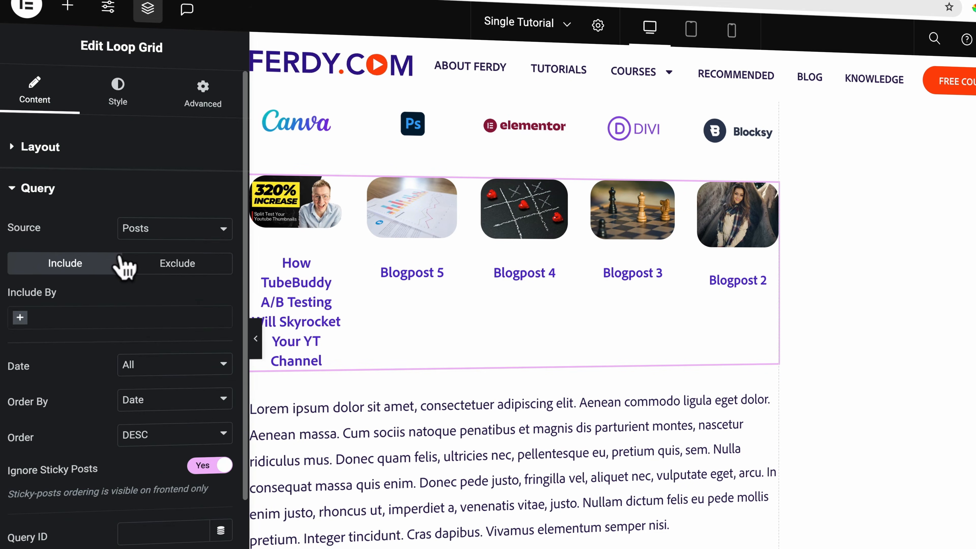
{"action": "left_click", "coordinate": [157, 235]}
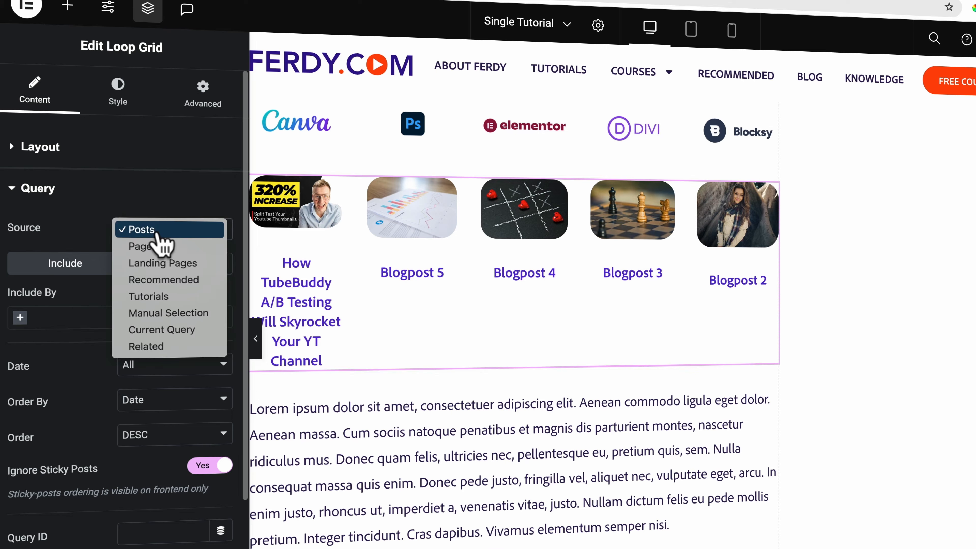
{"action": "left_click", "coordinate": [164, 280]}
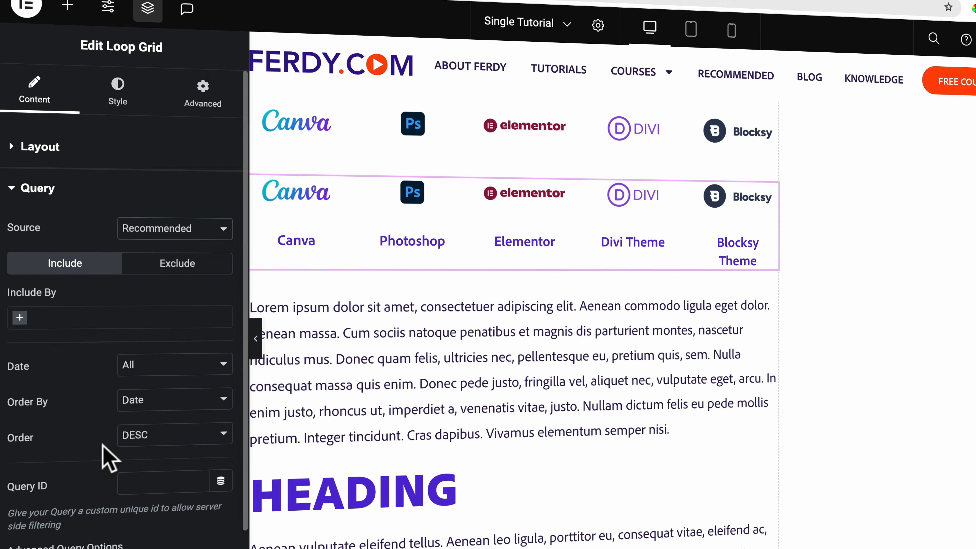
Add the Dynamic Related Posts query option, set it to Post is in Current Post Custom Field with field "related", and publish the template.
{"action": "scroll", "coordinate": [104, 413], "scroll_direction": "down", "scroll_amount": 3}
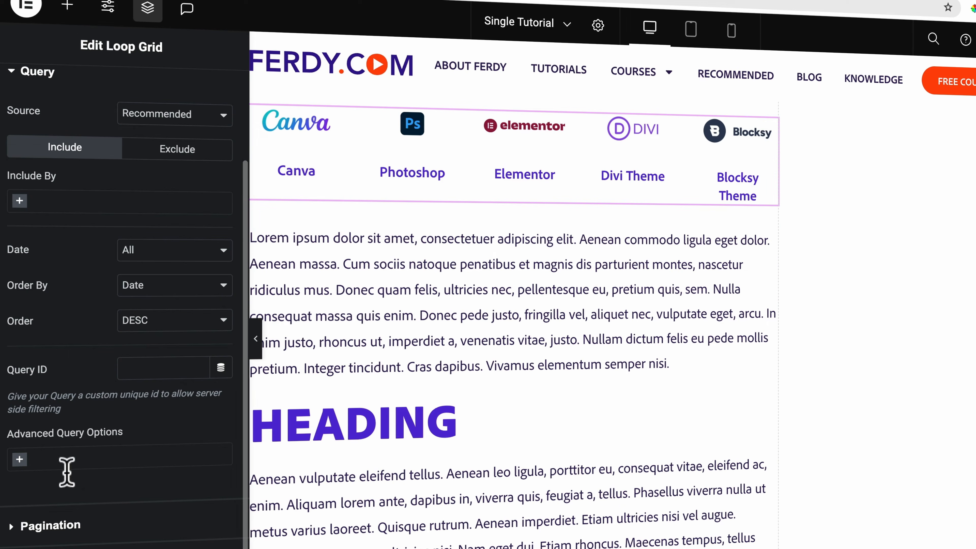
{"action": "left_click", "coordinate": [27, 461]}
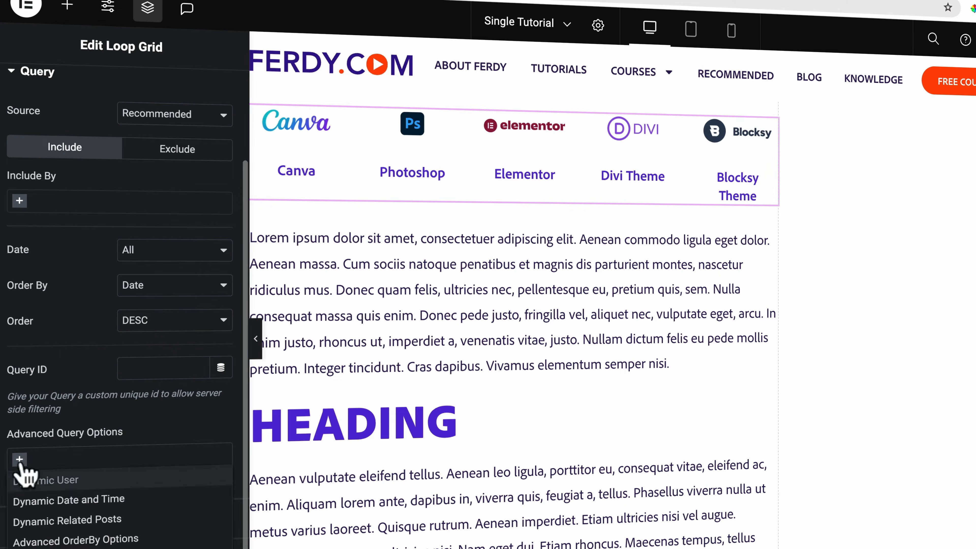
{"action": "left_click", "coordinate": [31, 467]}
{"action": "left_click", "coordinate": [22, 466]}
{"action": "left_click", "coordinate": [46, 521]}
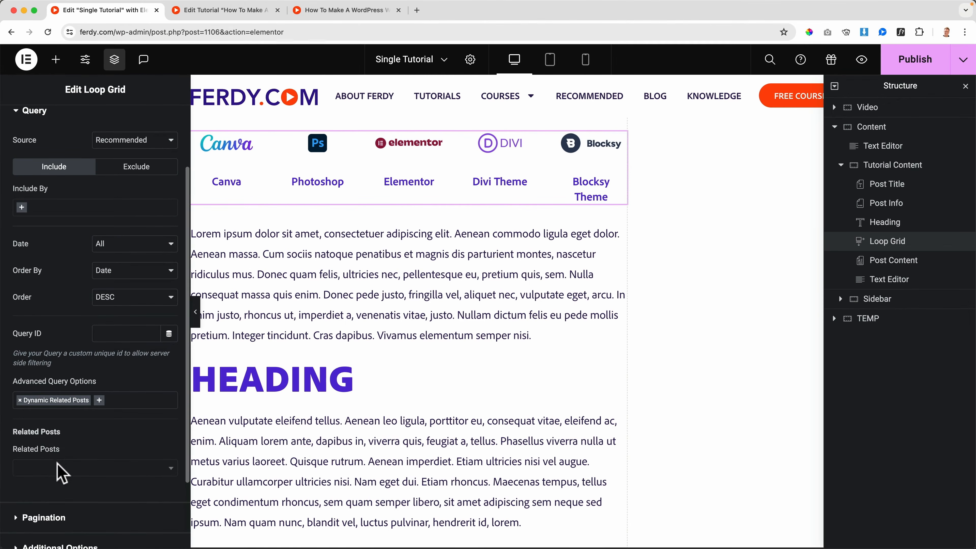
{"action": "left_click", "coordinate": [68, 547]}
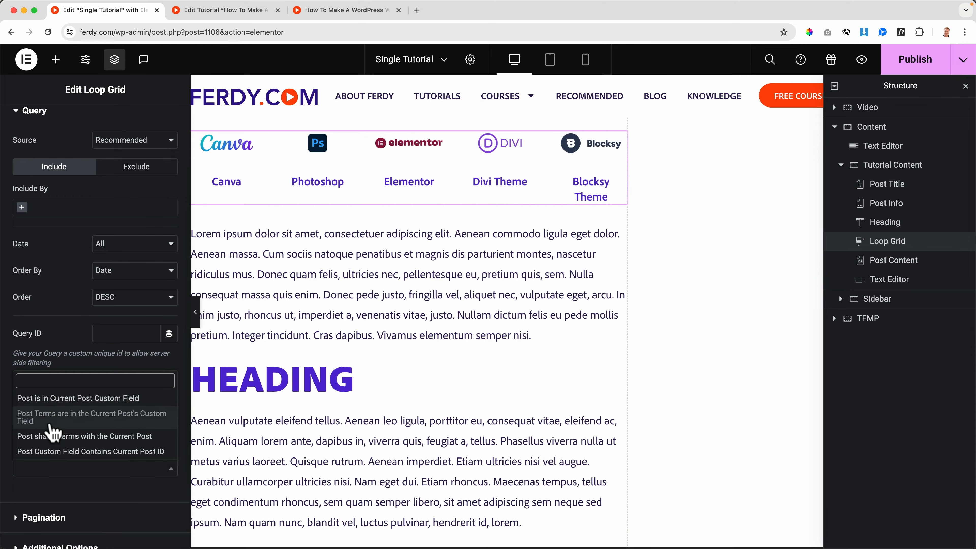
{"action": "left_click", "coordinate": [50, 399]}
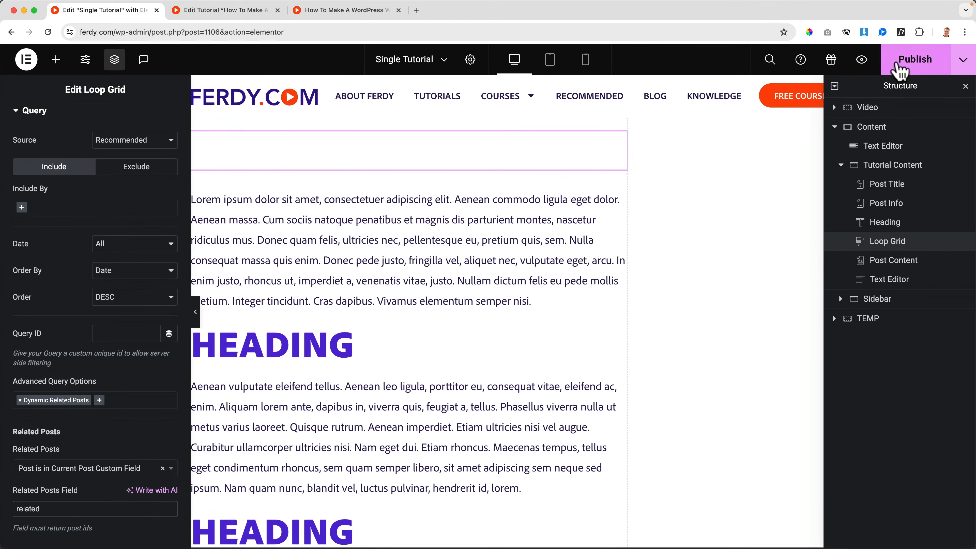
Check the featured tools on the live How To Make A WordPress Website page and return to the Single Tutorial template.
{"action": "left_click", "coordinate": [330, 14]}
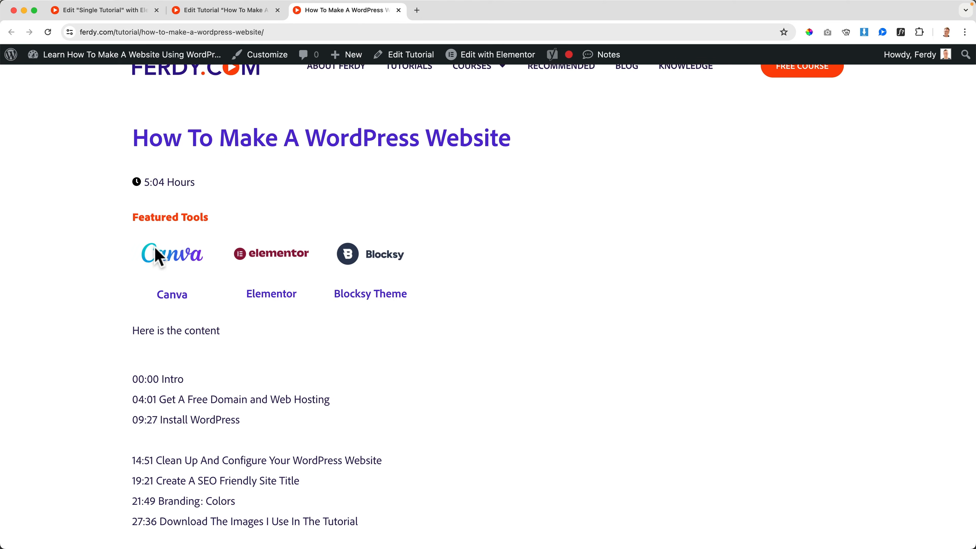
{"action": "left_click", "coordinate": [196, 11]}
{"action": "left_click", "coordinate": [129, 11]}
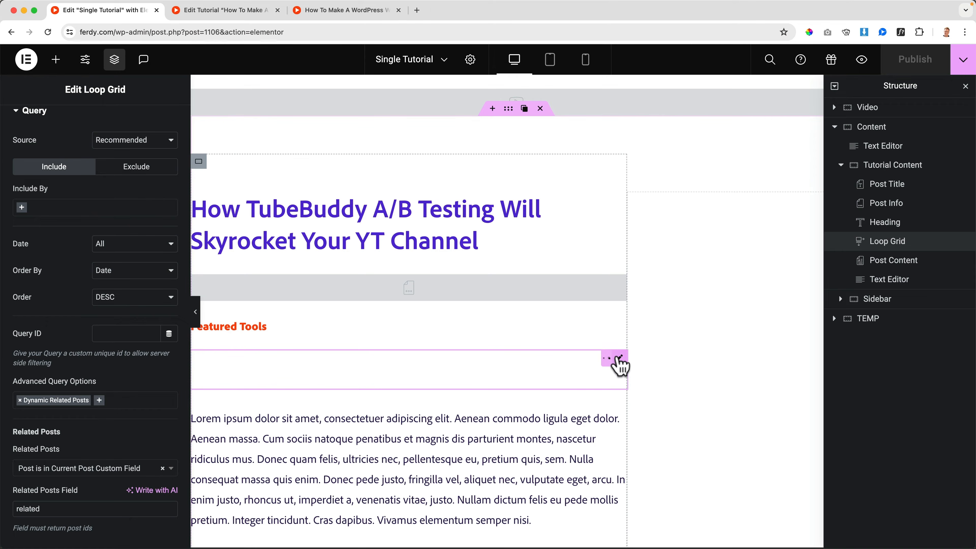
Open the Featured Products Loop item for editing from the Theme Builder's loop items.
{"action": "scroll", "coordinate": [35, 127], "scroll_direction": "up", "scroll_amount": 3}
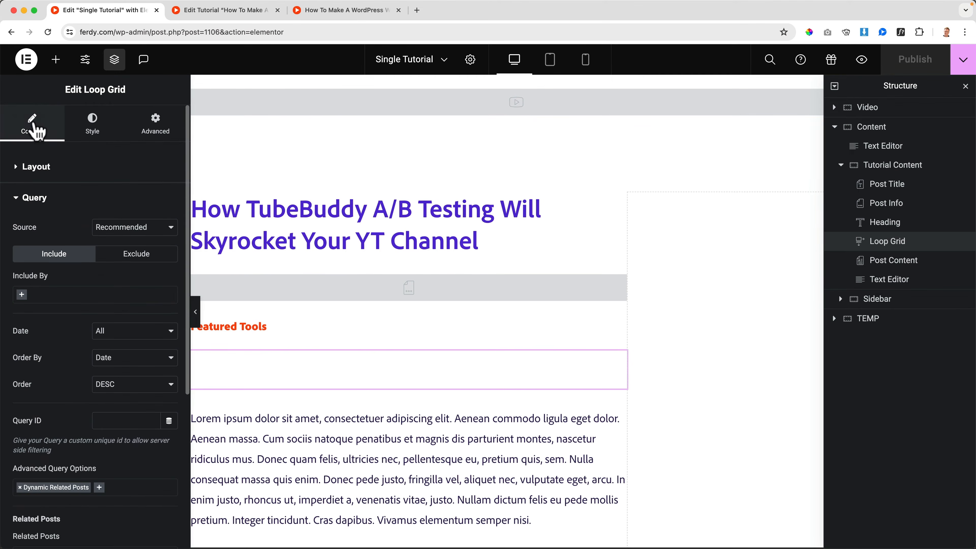
{"action": "left_click", "coordinate": [34, 179]}
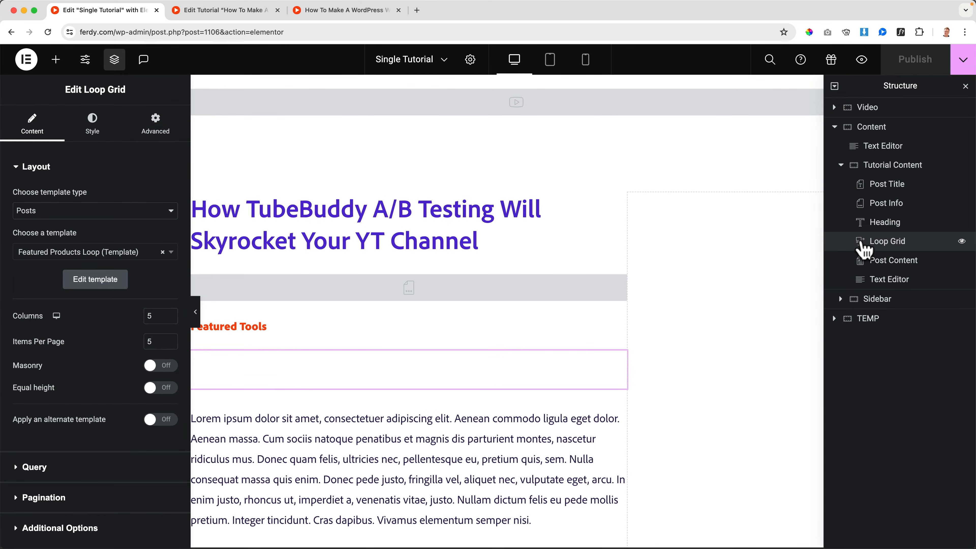
{"action": "left_click", "coordinate": [27, 60]}
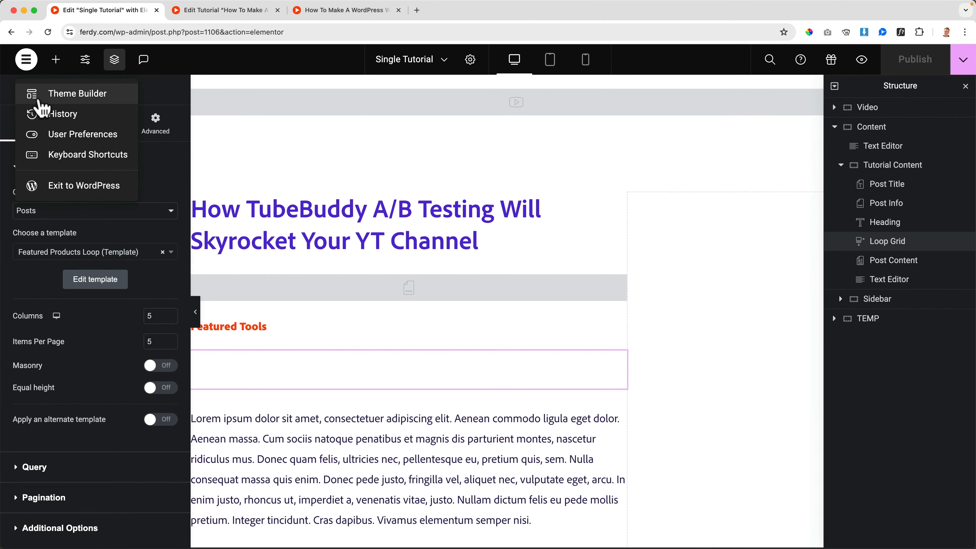
{"action": "left_click", "coordinate": [65, 94]}
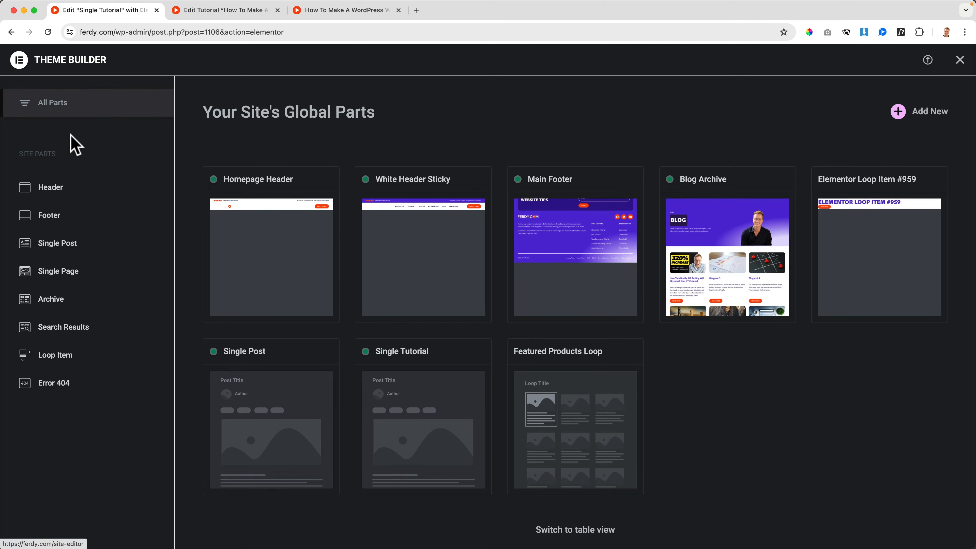
{"action": "left_click", "coordinate": [67, 358]}
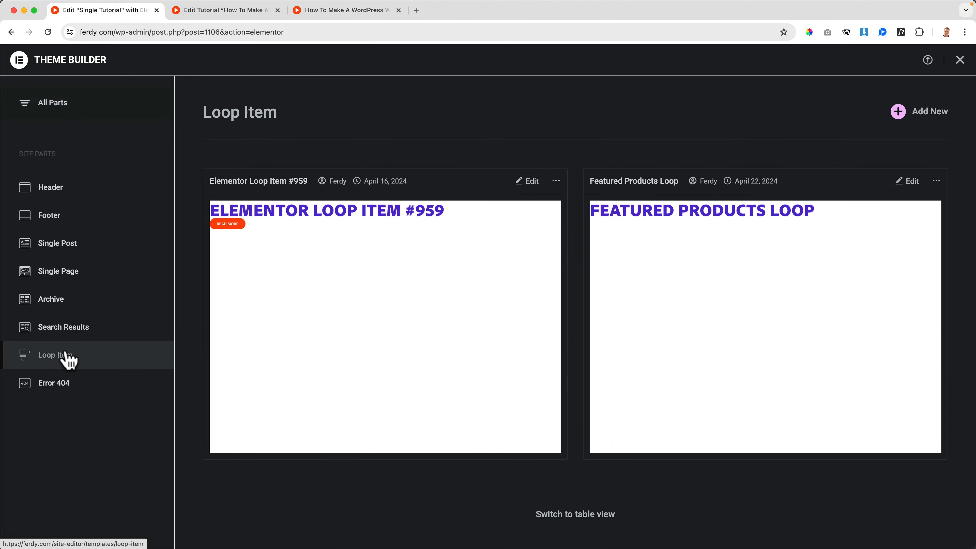
{"action": "left_click", "coordinate": [918, 183]}
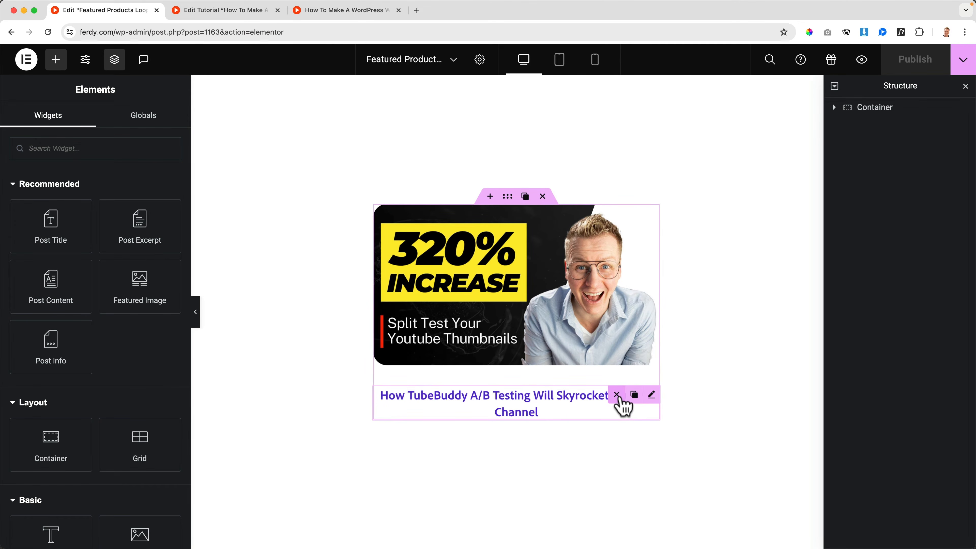
Delete the post title from the Featured Products Loop item, publish it, and review the live tutorial page.
{"action": "left_click", "coordinate": [616, 395]}
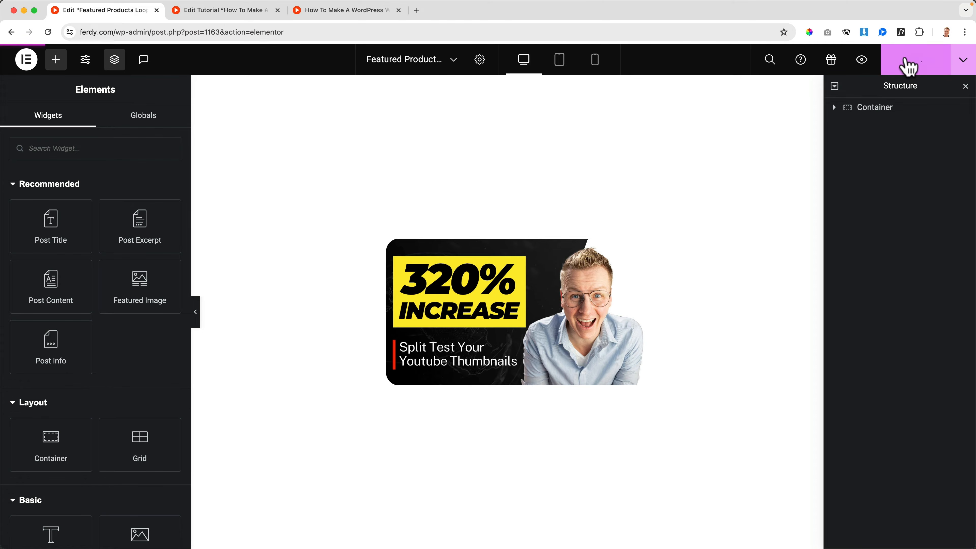
{"action": "left_click", "coordinate": [305, 17]}
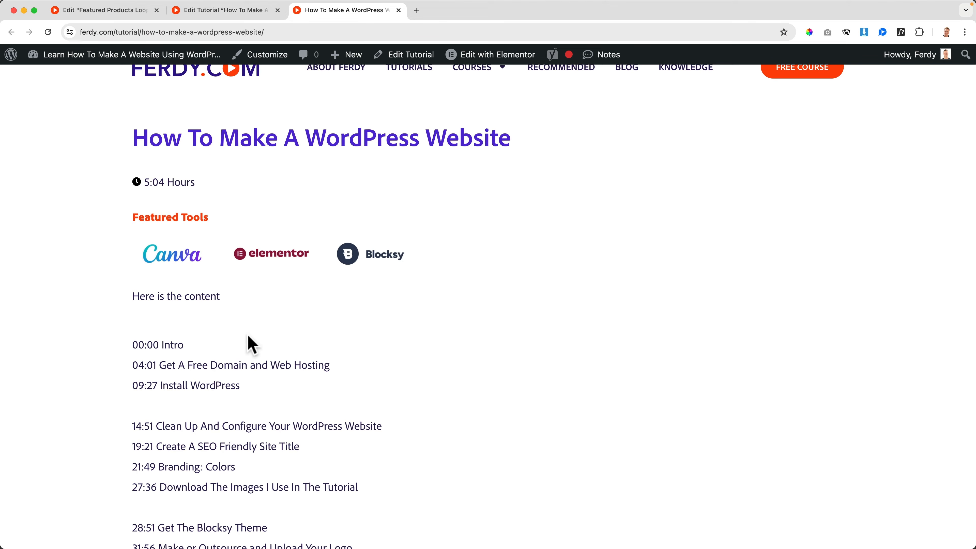
{"action": "scroll", "coordinate": [252, 345], "scroll_direction": "up", "scroll_amount": 15}
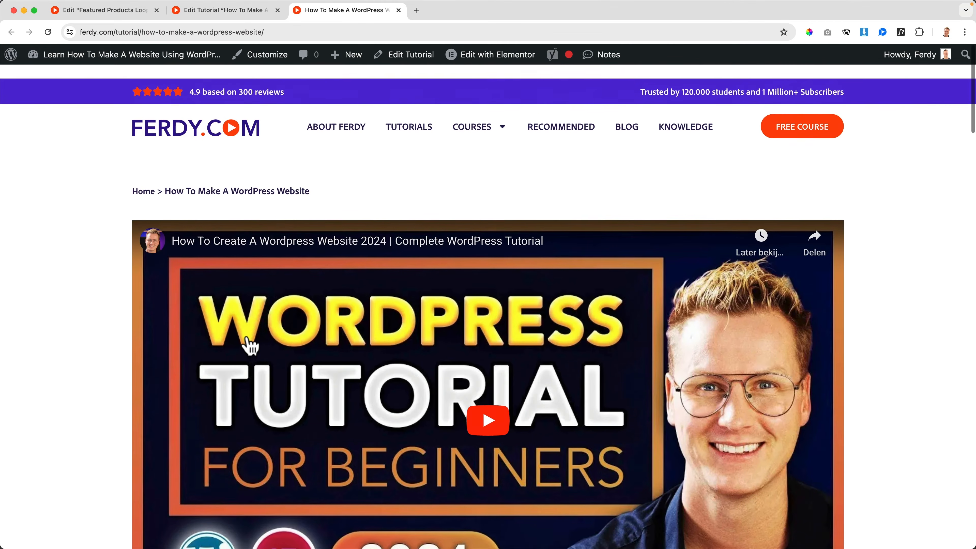
{"action": "scroll", "coordinate": [250, 345], "scroll_direction": "down", "scroll_amount": 10}
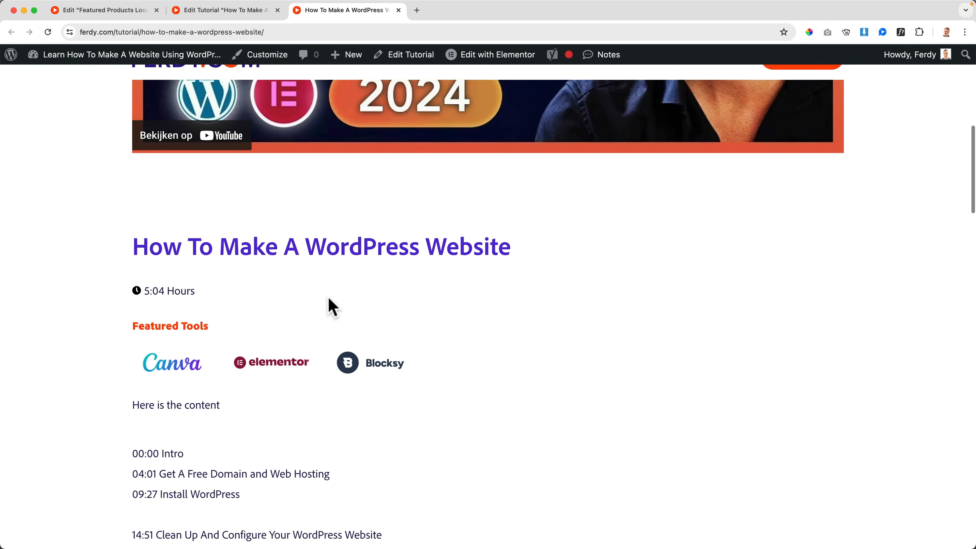
{"action": "scroll", "coordinate": [332, 307], "scroll_direction": "down", "scroll_amount": 20}
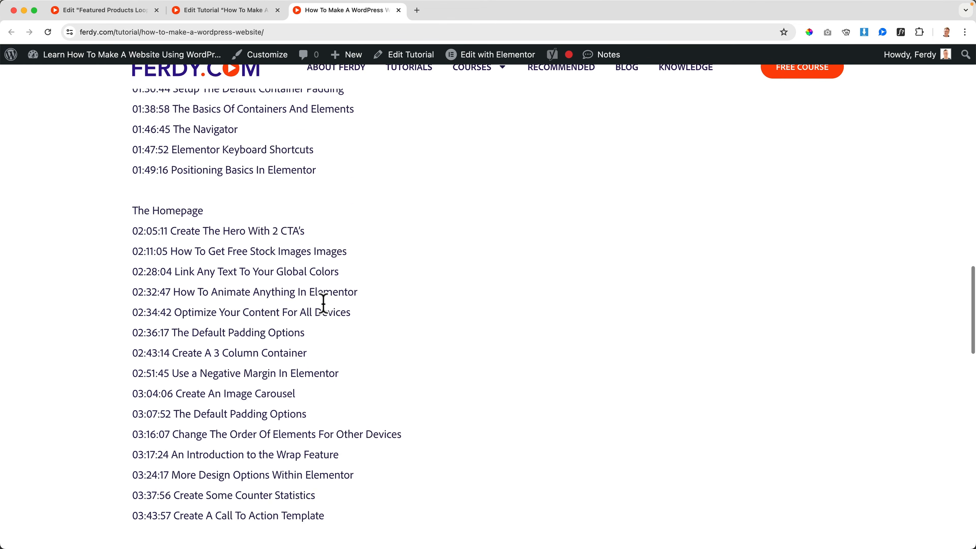
{"action": "scroll", "coordinate": [323, 306], "scroll_direction": "down", "scroll_amount": 15}
{"action": "scroll", "coordinate": [322, 304], "scroll_direction": "up", "scroll_amount": 1}
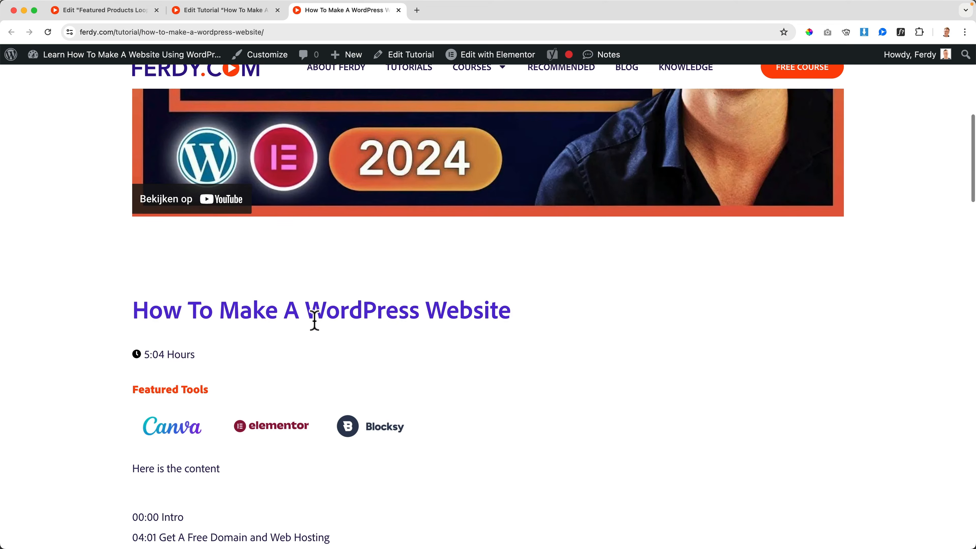
{"action": "scroll", "coordinate": [314, 323], "scroll_direction": "down", "scroll_amount": 2}
{"action": "scroll", "coordinate": [318, 331], "scroll_direction": "up", "scroll_amount": 3}
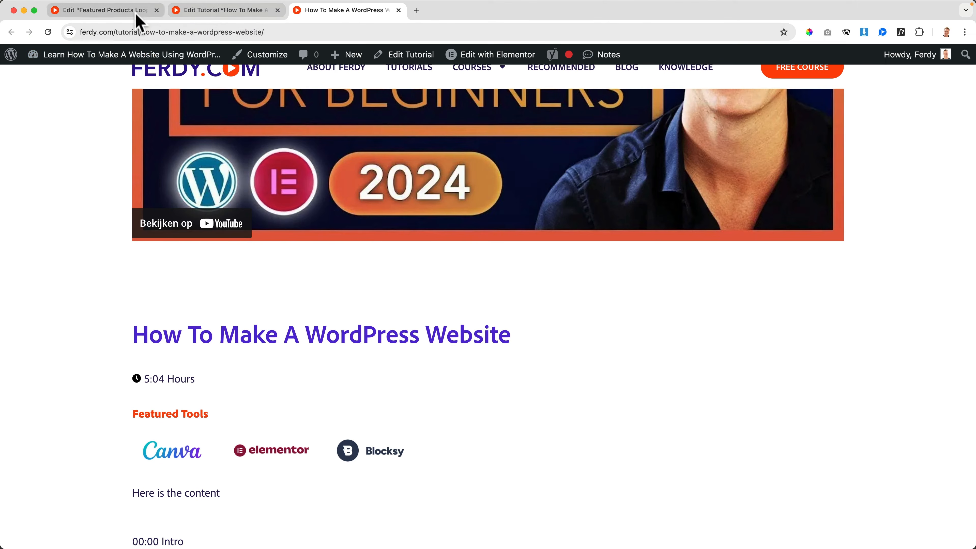
Leave the tutorial post editor for the WordPress dashboard and open the ACF field group Tutorials.
{"action": "left_click", "coordinate": [229, 13]}
{"action": "scroll", "coordinate": [196, 364], "scroll_direction": "down", "scroll_amount": 8}
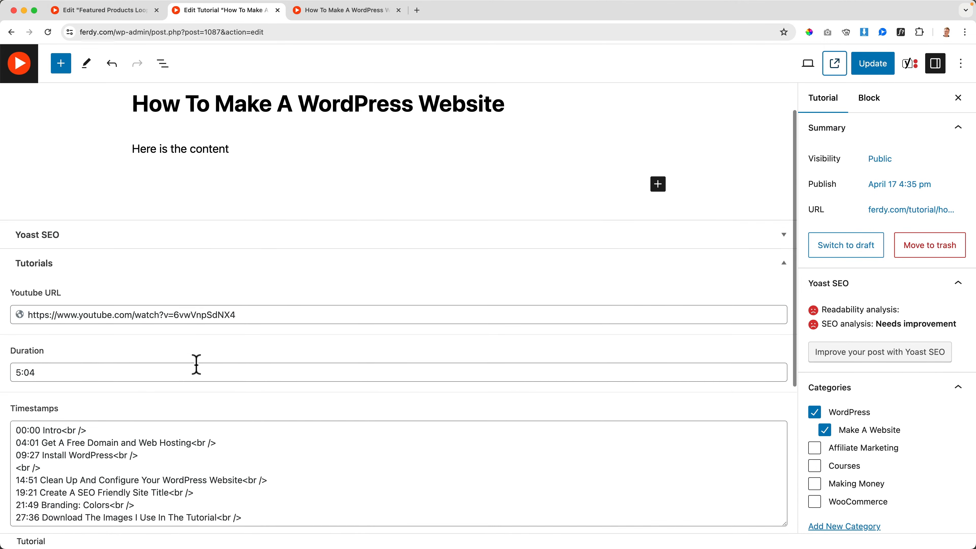
{"action": "scroll", "coordinate": [92, 148], "scroll_direction": "up", "scroll_amount": 8}
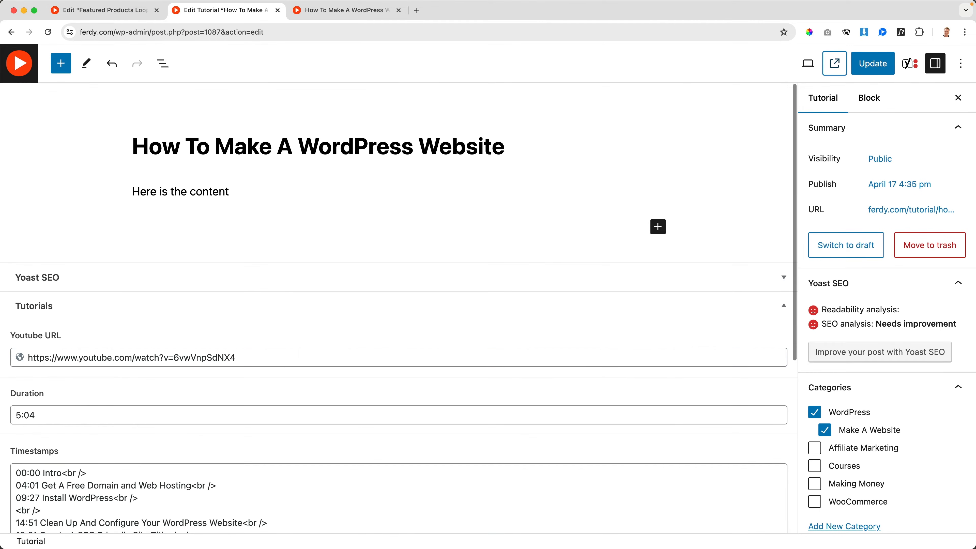
{"action": "left_click", "coordinate": [18, 65]}
{"action": "mouse_move", "coordinate": [75, 380]}
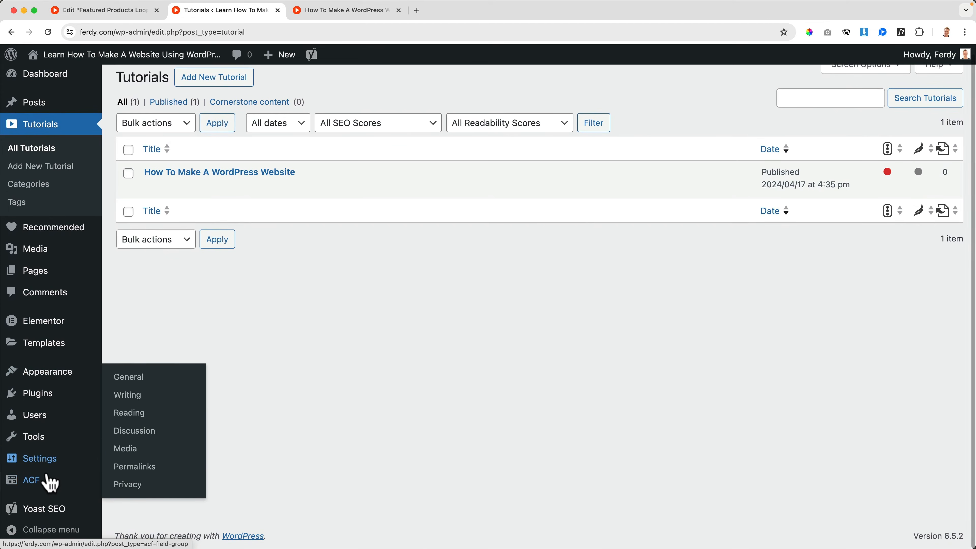
{"action": "mouse_move", "coordinate": [77, 480]}
{"action": "left_click", "coordinate": [138, 415]}
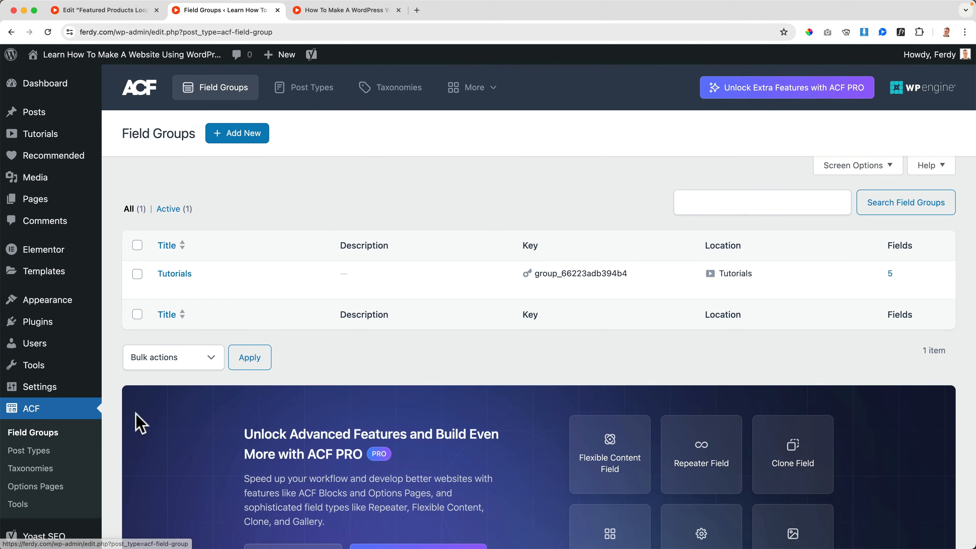
{"action": "left_click", "coordinate": [180, 280]}
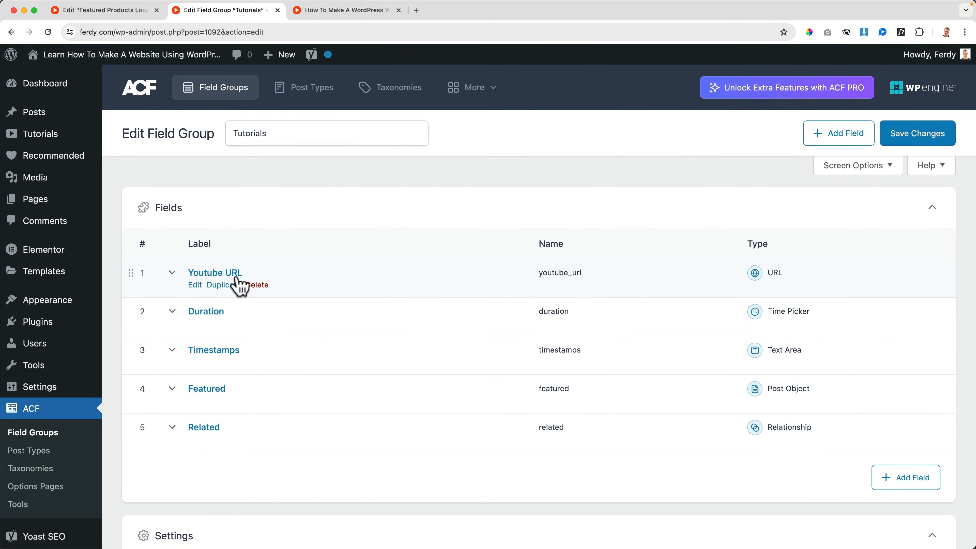
Duplicate the Duration field and label the copy "Reading Time".
{"action": "left_click", "coordinate": [224, 324]}
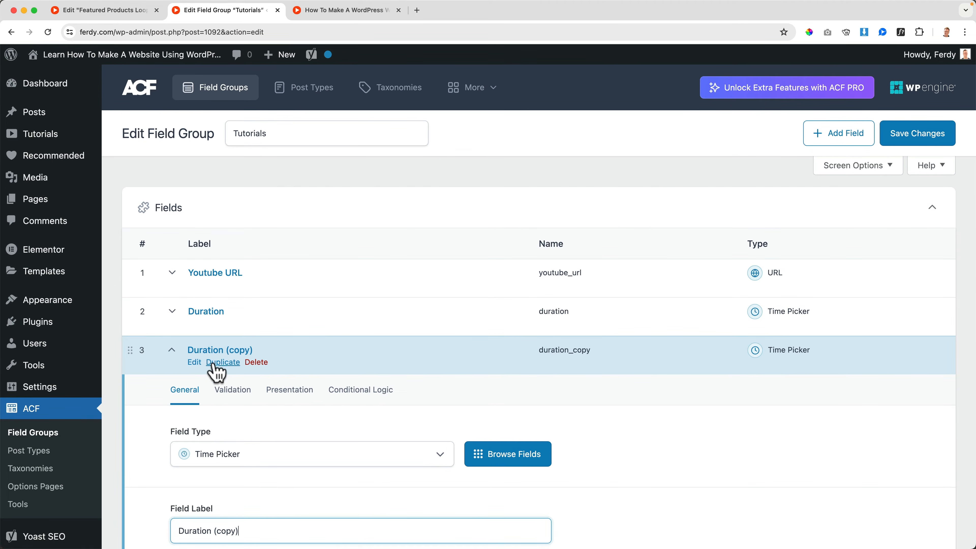
{"action": "scroll", "coordinate": [211, 425], "scroll_direction": "down", "scroll_amount": 4}
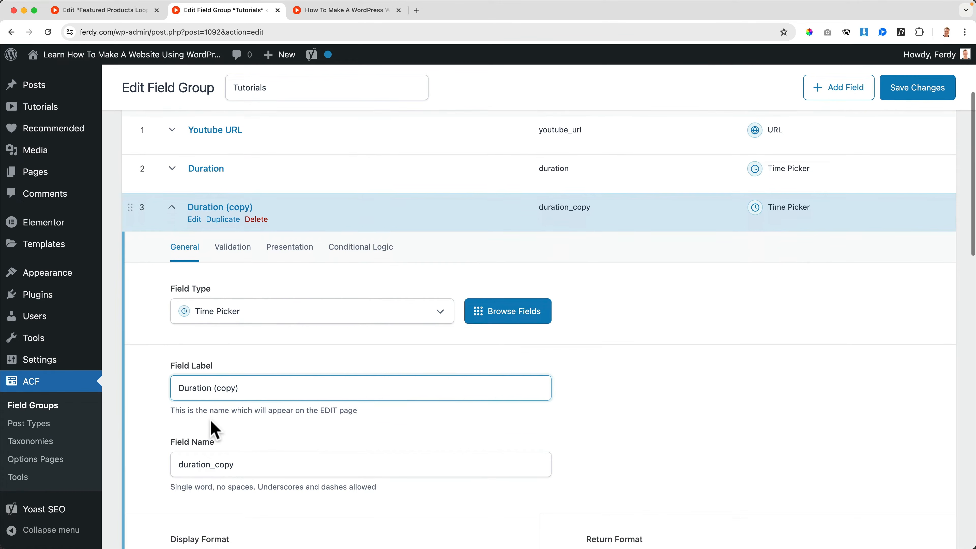
{"action": "triple_click", "coordinate": [205, 383]}
{"action": "type", "text": "Reading Time"}
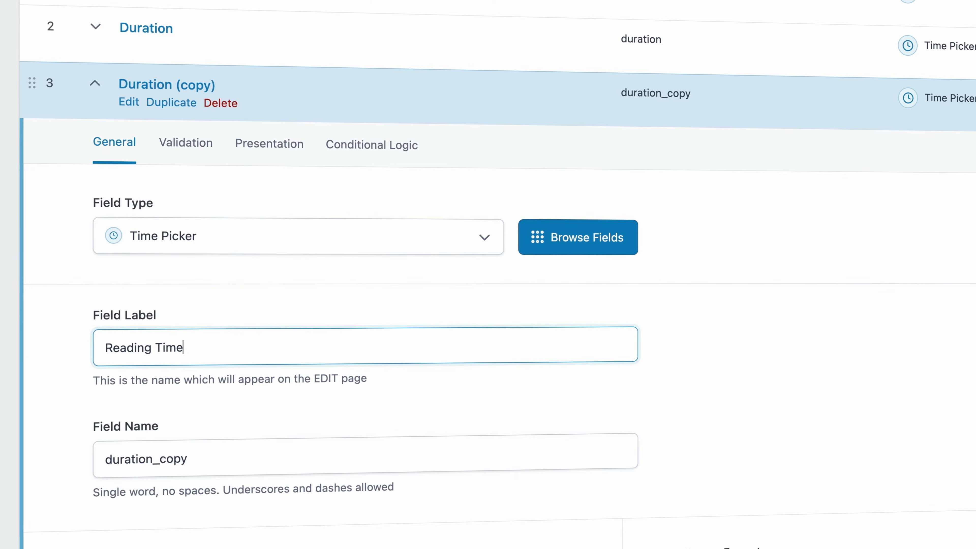
Set the Reading Time field's name to "readingtime".
{"action": "left_click", "coordinate": [207, 458]}
{"action": "triple_click", "coordinate": [207, 458]}
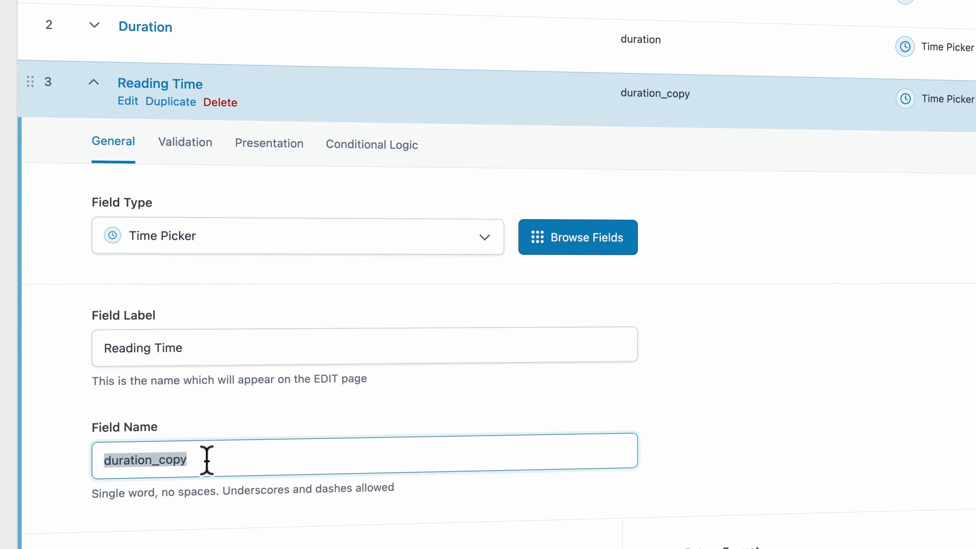
{"action": "type", "text": "readindt"}
{"action": "key", "text": "BackSpace"}
{"action": "key", "text": "BackSpace"}
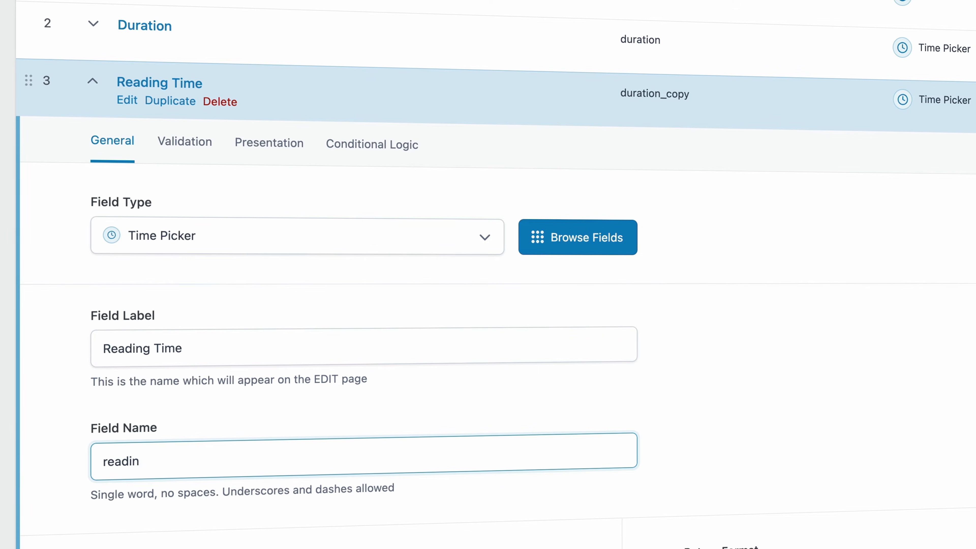
{"action": "type", "text": "gtime"}
{"action": "scroll", "coordinate": [273, 430], "scroll_direction": "down", "scroll_amount": 5}
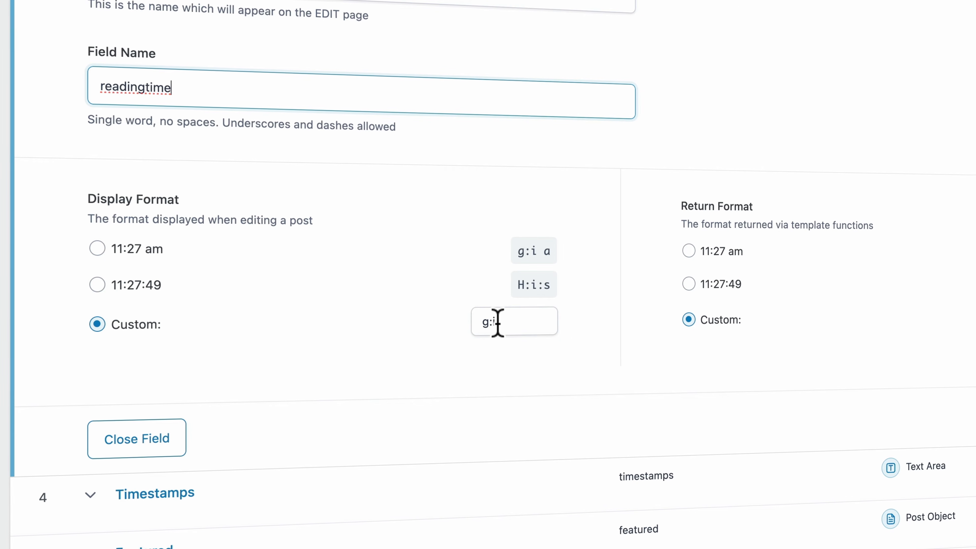
Set the Reading Time field's custom display and return formats to "i" and save the Tutorials field group.
{"action": "left_click_drag", "start_coordinate": [492, 323], "coordinate": [470, 323]}
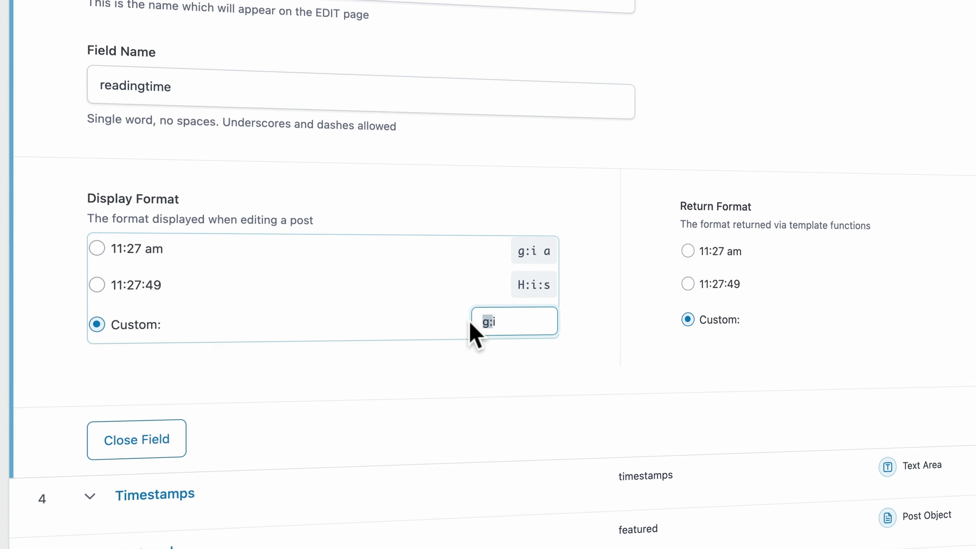
{"action": "key", "text": "BackSpace"}
{"action": "left_click", "coordinate": [404, 373]}
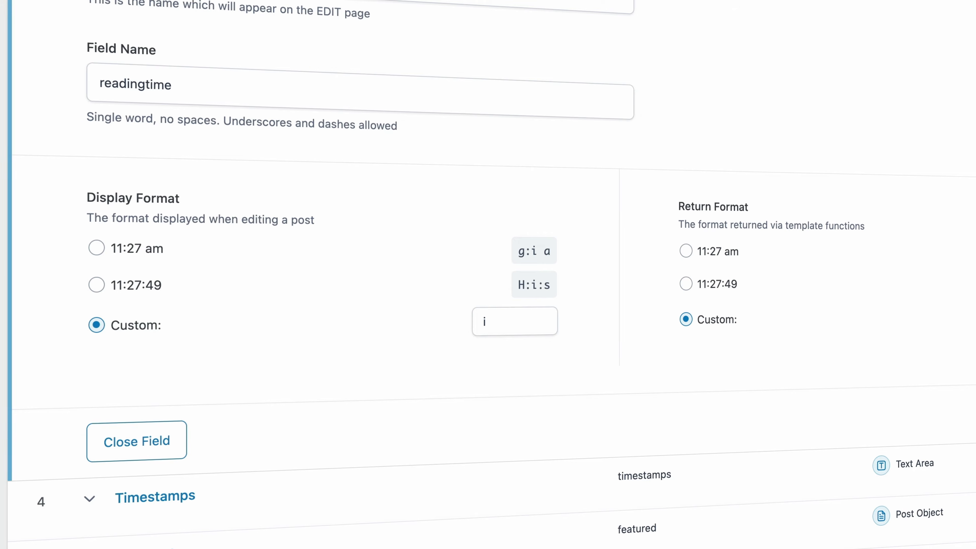
{"action": "left_click_drag", "start_coordinate": [974, 330], "coordinate": [960, 331]}
{"action": "key", "text": "BackSpace"}
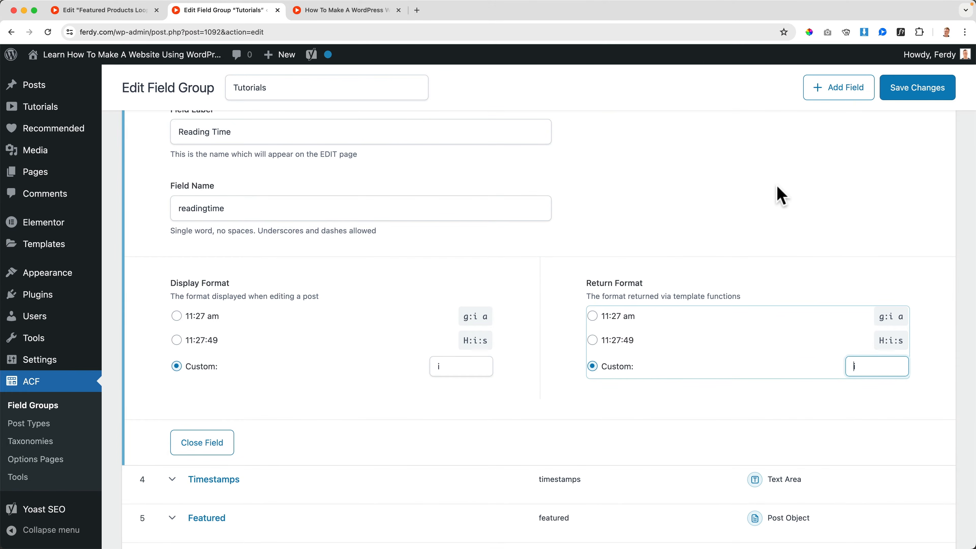
{"action": "left_click", "coordinate": [917, 88]}
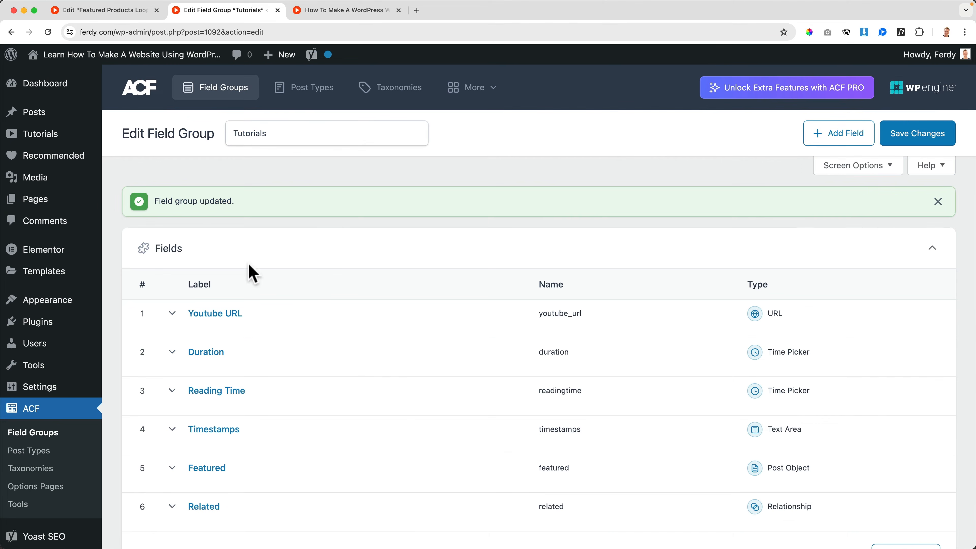
Open the How To Make A WordPress Website tutorial, set its Reading Time to 03, and update the post.
{"action": "mouse_move", "coordinate": [50, 140]}
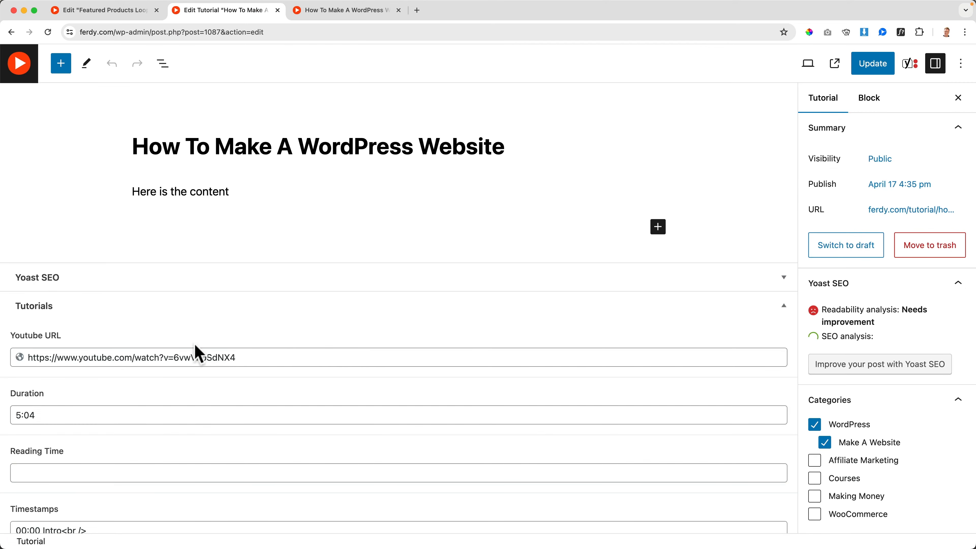
{"action": "scroll", "coordinate": [185, 339], "scroll_direction": "down", "scroll_amount": 5}
{"action": "left_click", "coordinate": [76, 274]}
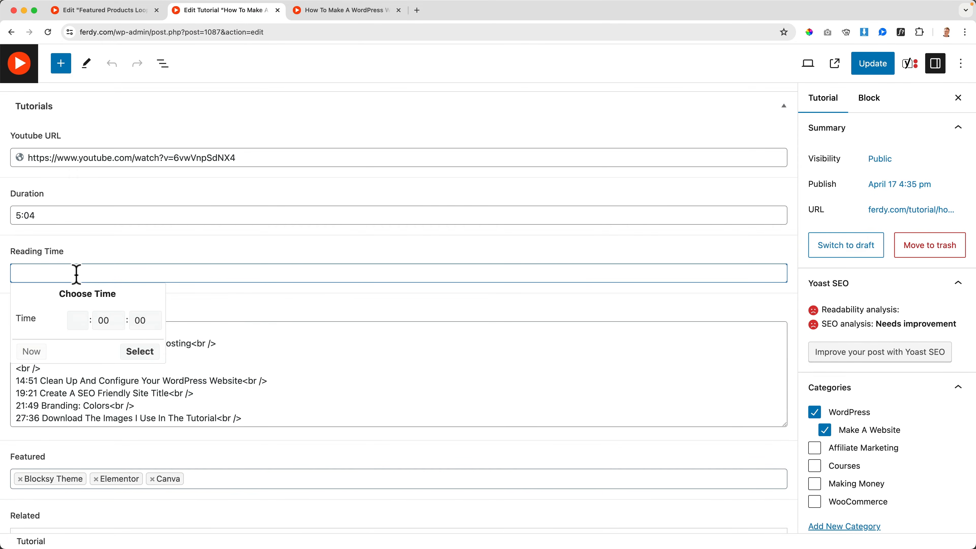
{"action": "left_click", "coordinate": [78, 321]}
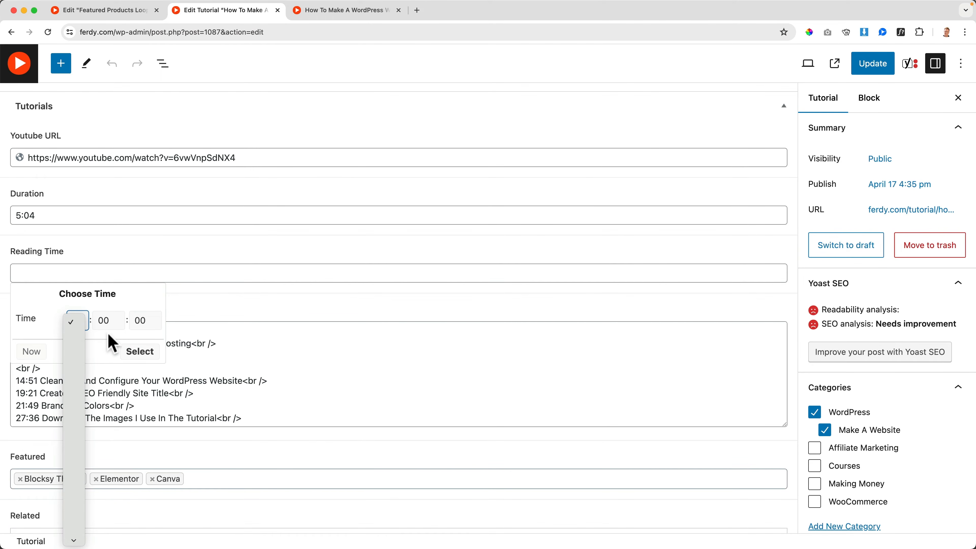
{"action": "left_click", "coordinate": [116, 327]}
{"action": "left_click", "coordinate": [122, 328]}
{"action": "left_click", "coordinate": [112, 361]}
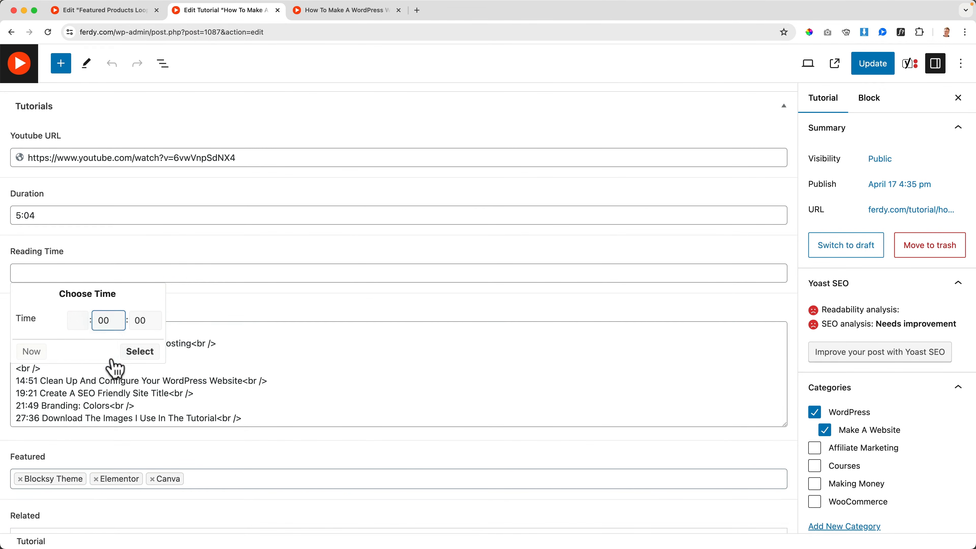
{"action": "left_click", "coordinate": [141, 352]}
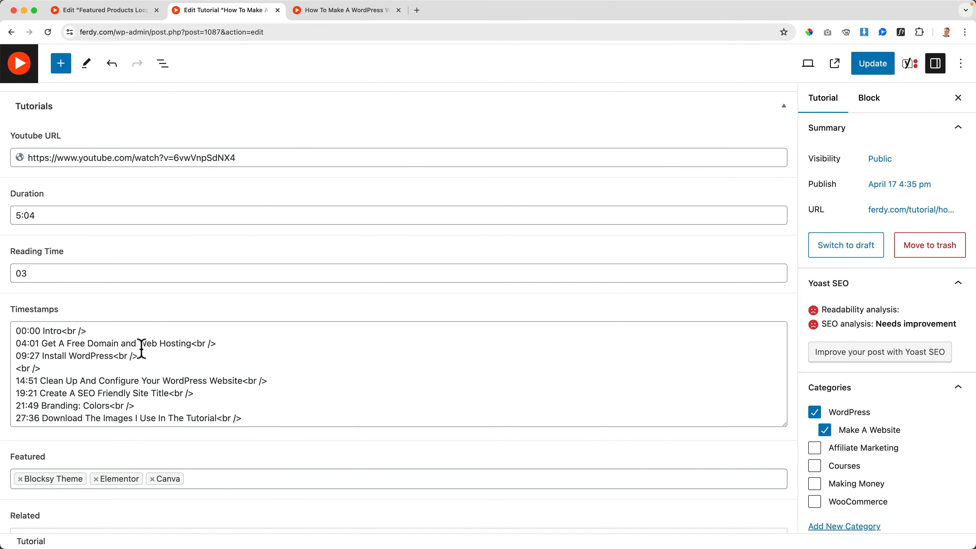
{"action": "left_click", "coordinate": [880, 65]}
Return to the Elementor editor and open the Single Tutorial template from the Theme Builder's Single Post parts.
{"action": "left_click", "coordinate": [115, 10]}
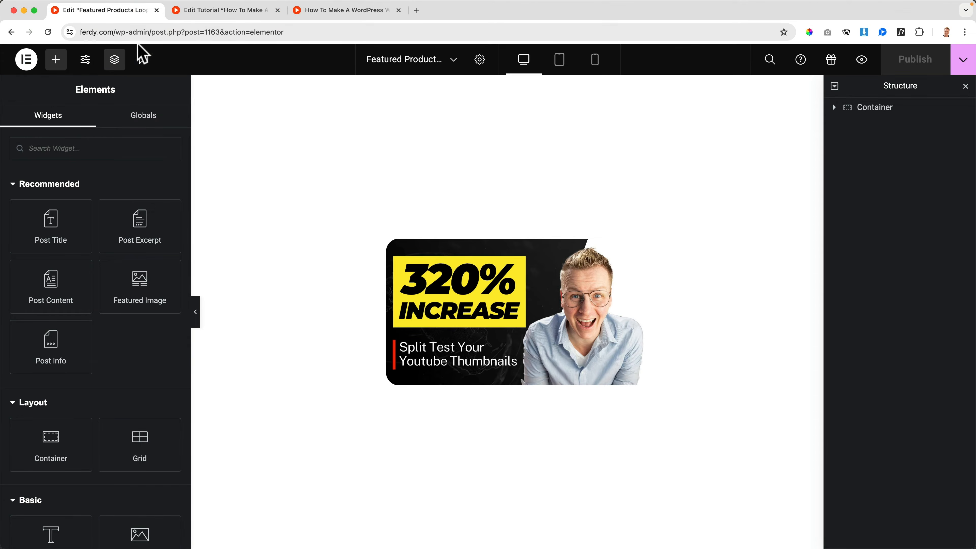
{"action": "left_click", "coordinate": [26, 62]}
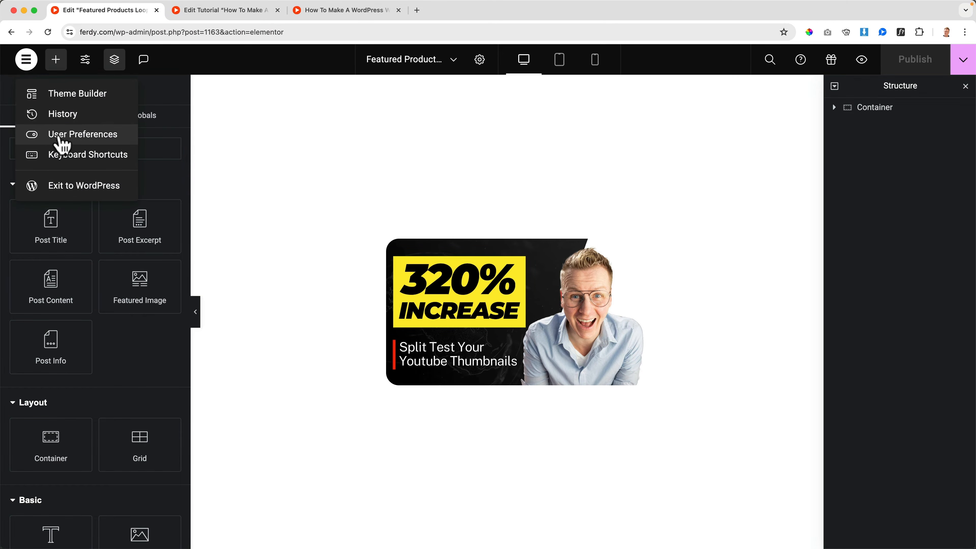
{"action": "left_click", "coordinate": [67, 94]}
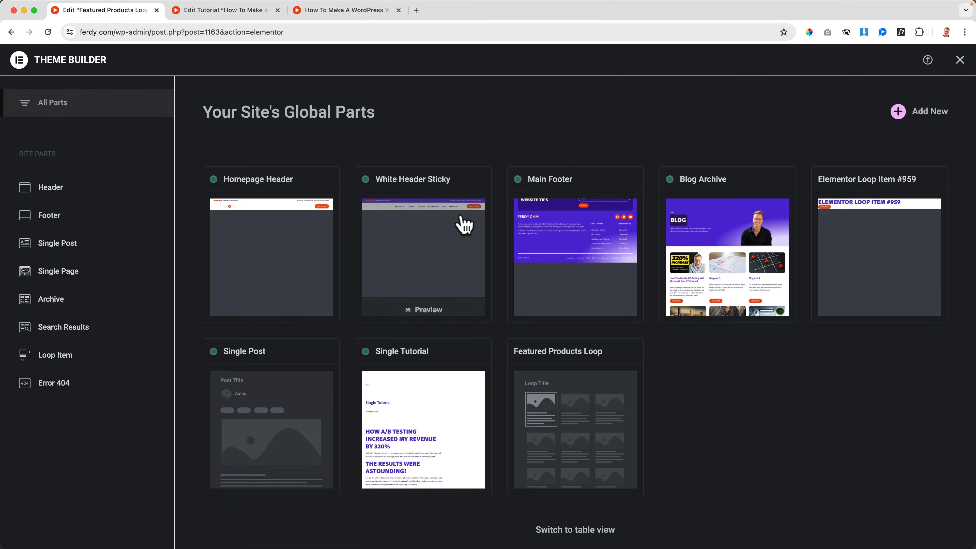
{"action": "left_click", "coordinate": [116, 243]}
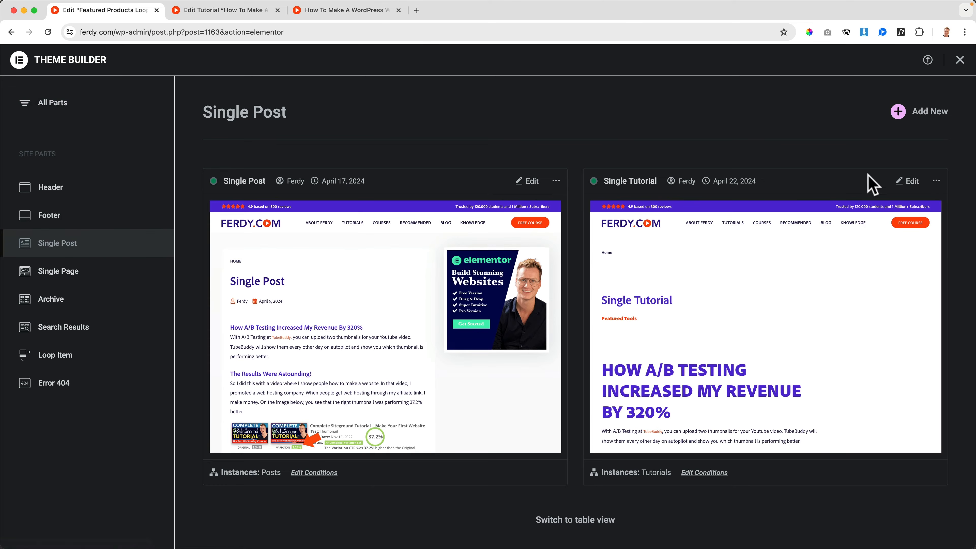
{"action": "left_click", "coordinate": [914, 183]}
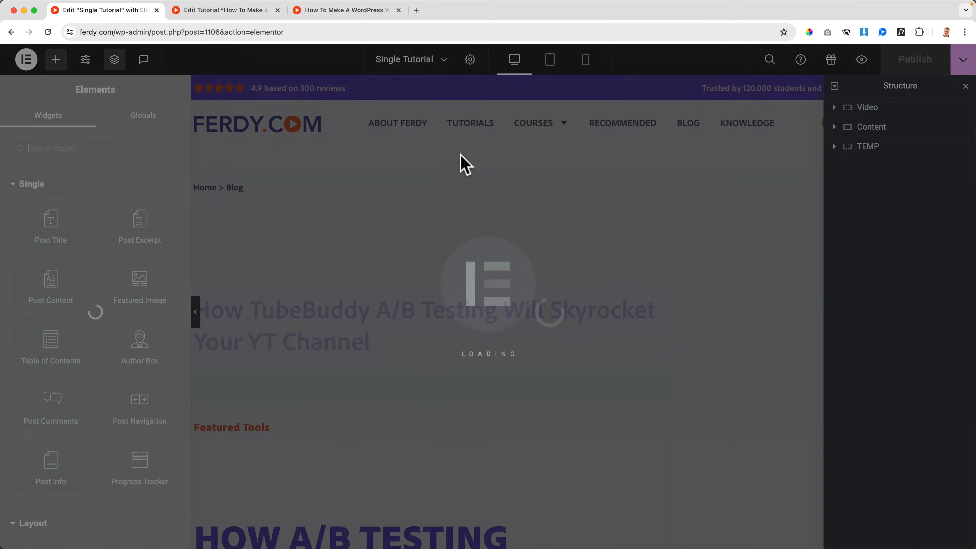
Duplicate the custom item in the Post Info widget and link the copy to the Reading Time ACF field.
{"action": "scroll", "coordinate": [257, 305], "scroll_direction": "down", "scroll_amount": 3}
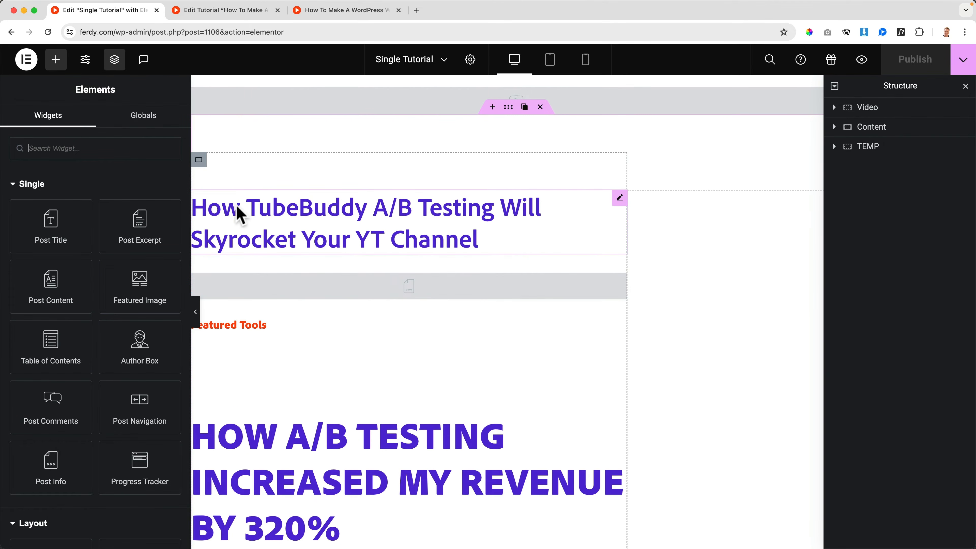
{"action": "left_click", "coordinate": [287, 216]}
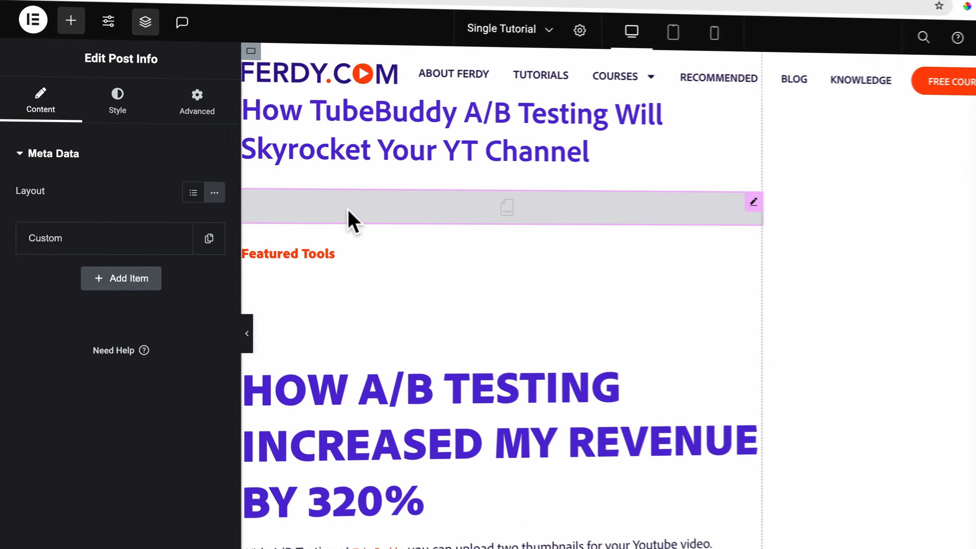
{"action": "left_click", "coordinate": [215, 240]}
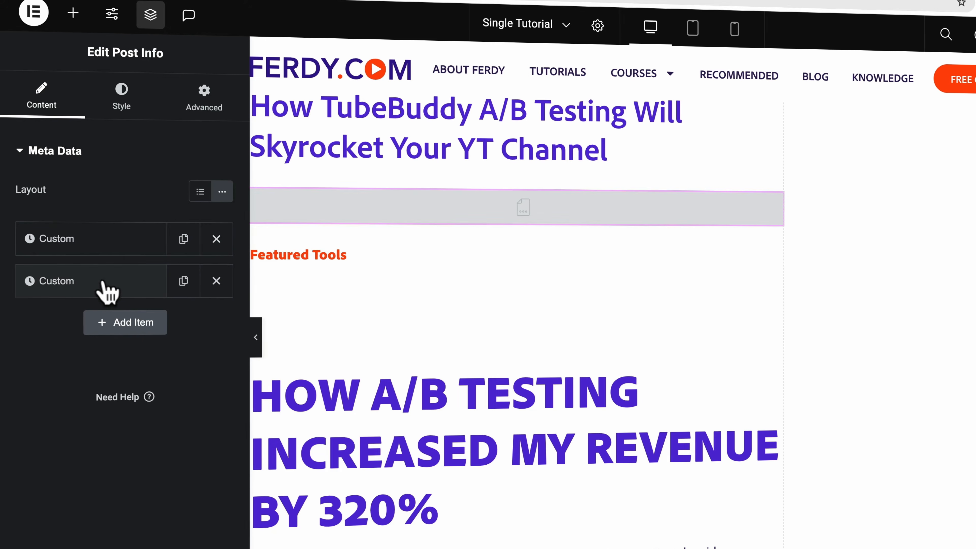
{"action": "left_click", "coordinate": [75, 291]}
{"action": "left_click", "coordinate": [47, 376]}
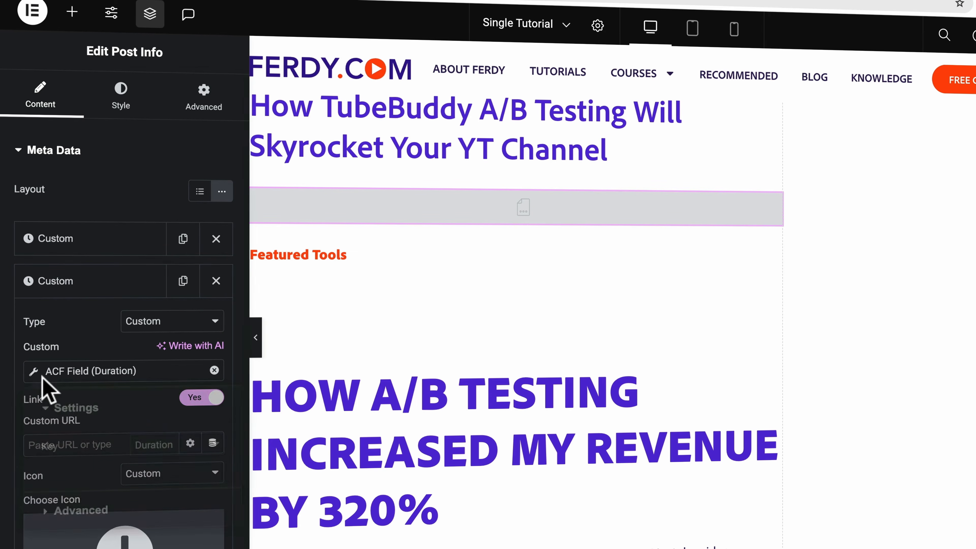
{"action": "left_click", "coordinate": [161, 446]}
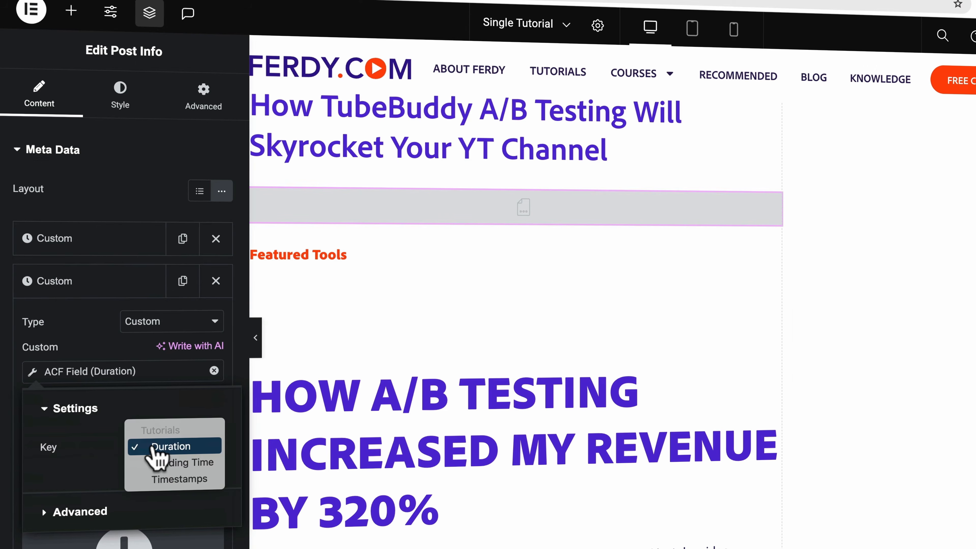
{"action": "left_click", "coordinate": [157, 463]}
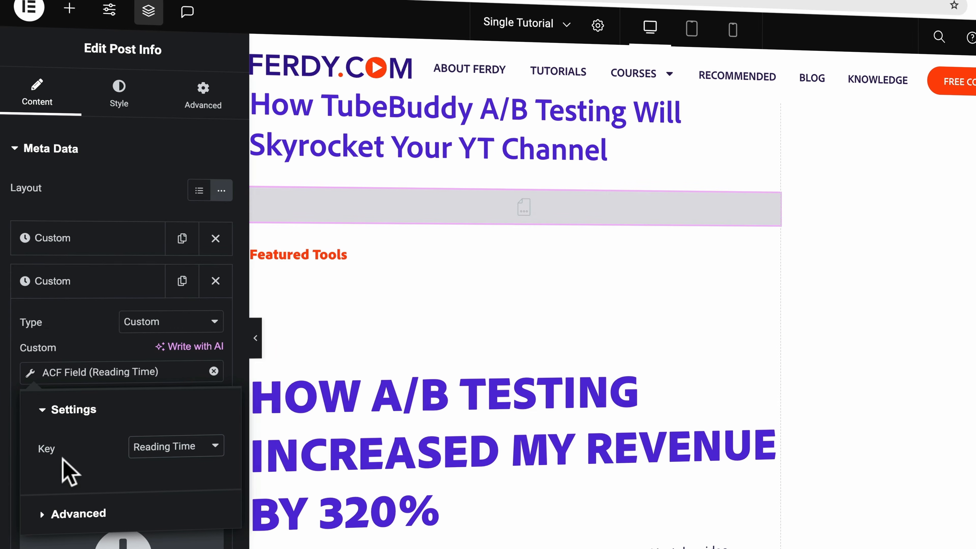
Set the text after the reading time value to "Minutes" and publish the Single Tutorial template.
{"action": "left_click", "coordinate": [73, 513]}
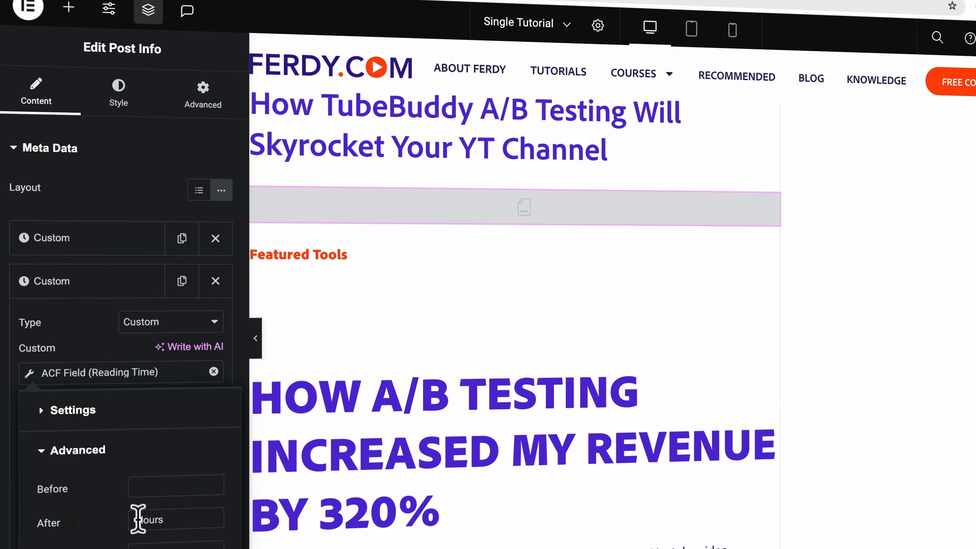
{"action": "double_click", "coordinate": [137, 519]}
{"action": "type", "text": "Minu"}
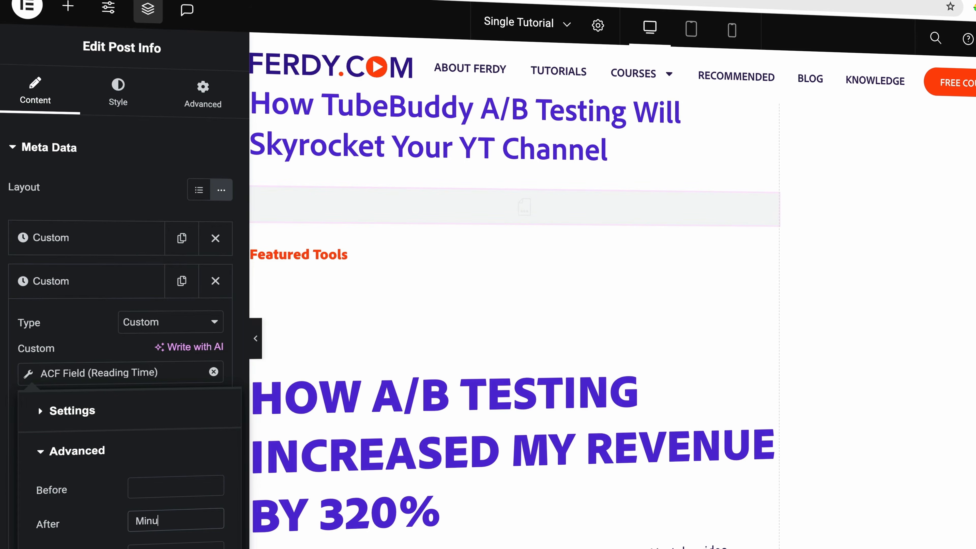
{"action": "type", "text": "tes"}
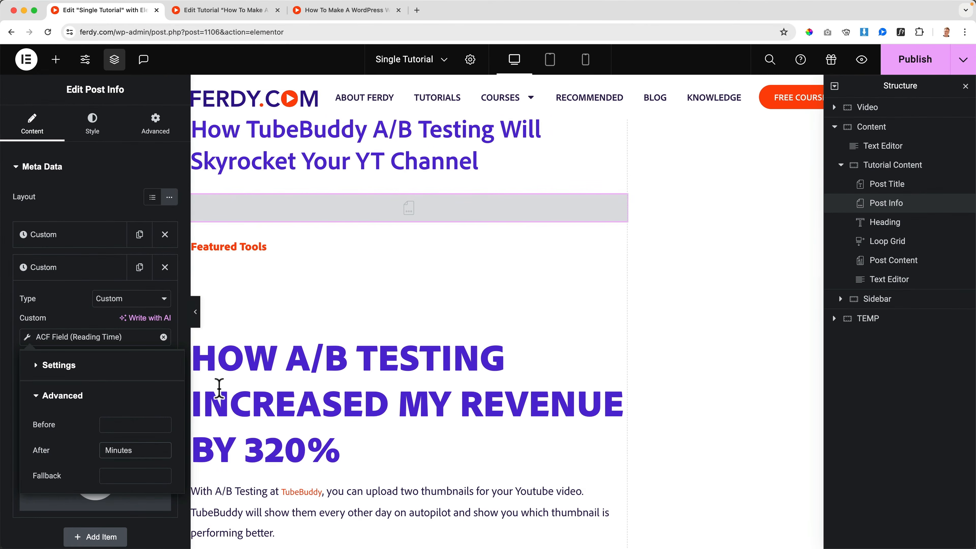
{"action": "left_click", "coordinate": [896, 70]}
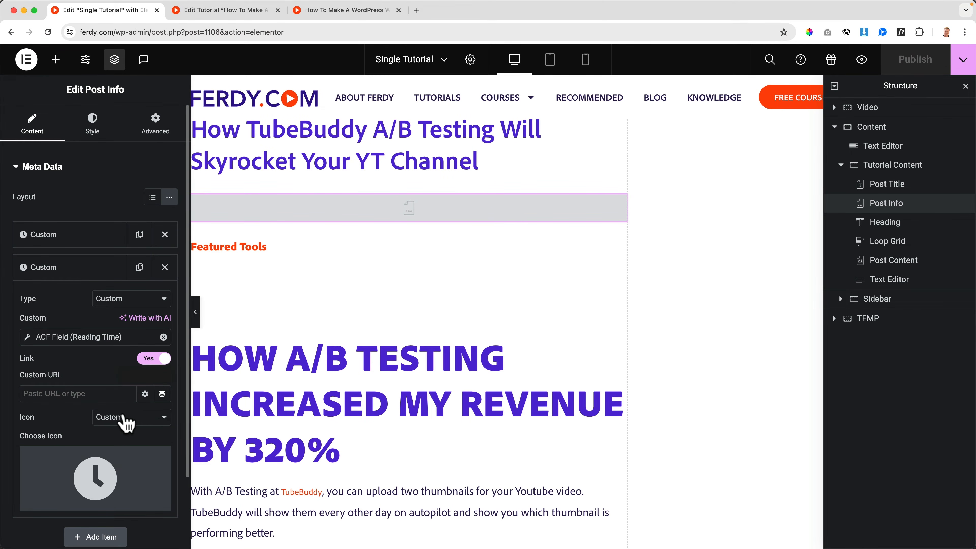
{"action": "left_click", "coordinate": [98, 278]}
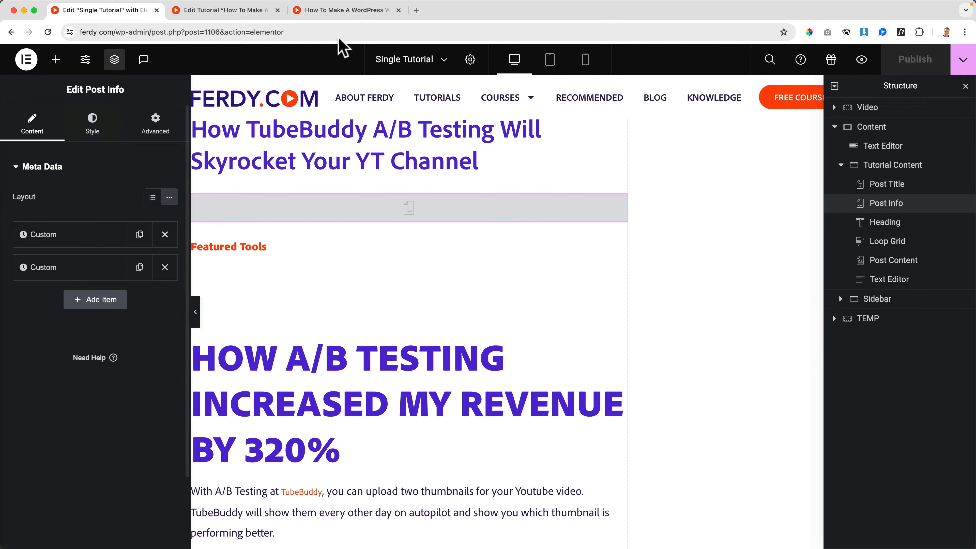
Review the duration and reading time on the live tutorial page, and return to the Single Tutorial template.
{"action": "left_click", "coordinate": [344, 11]}
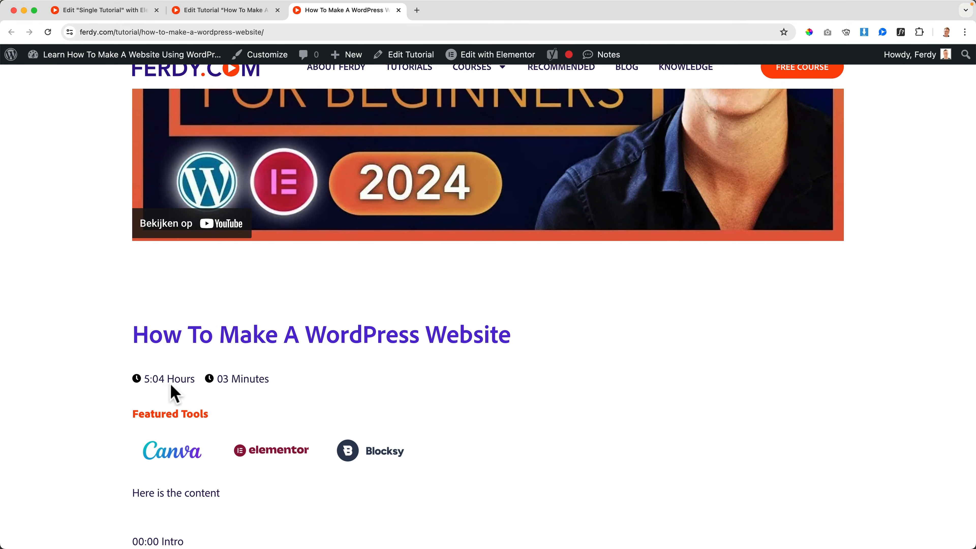
{"action": "left_click", "coordinate": [213, 14]}
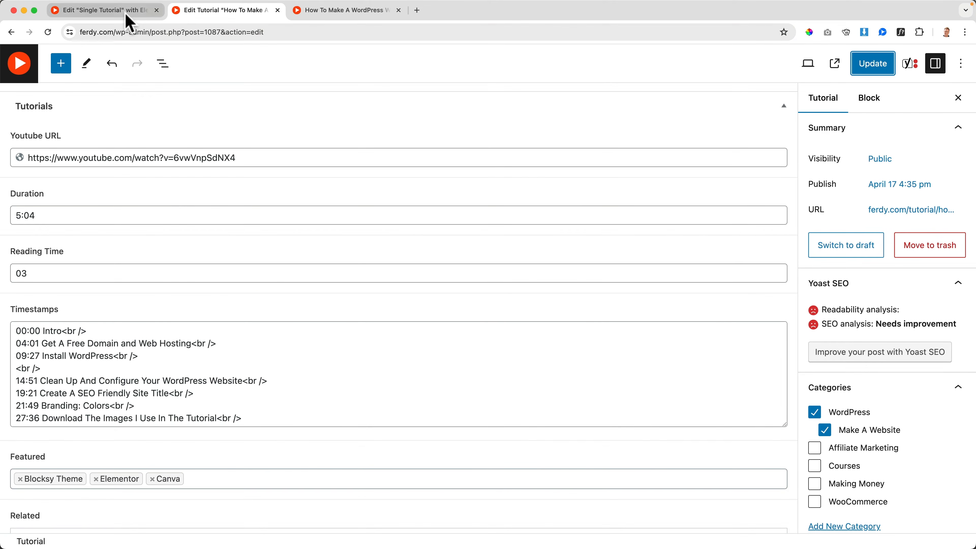
{"action": "left_click", "coordinate": [112, 11]}
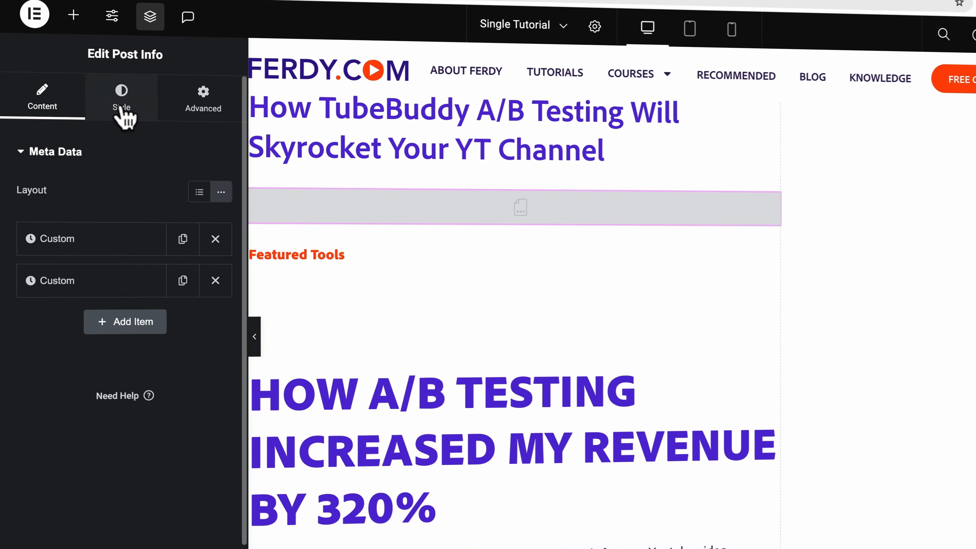
Set the Post Info icon color to the global Primary color and its text color to global Secondary.
{"action": "left_click", "coordinate": [93, 124]}
{"action": "left_click", "coordinate": [58, 352]}
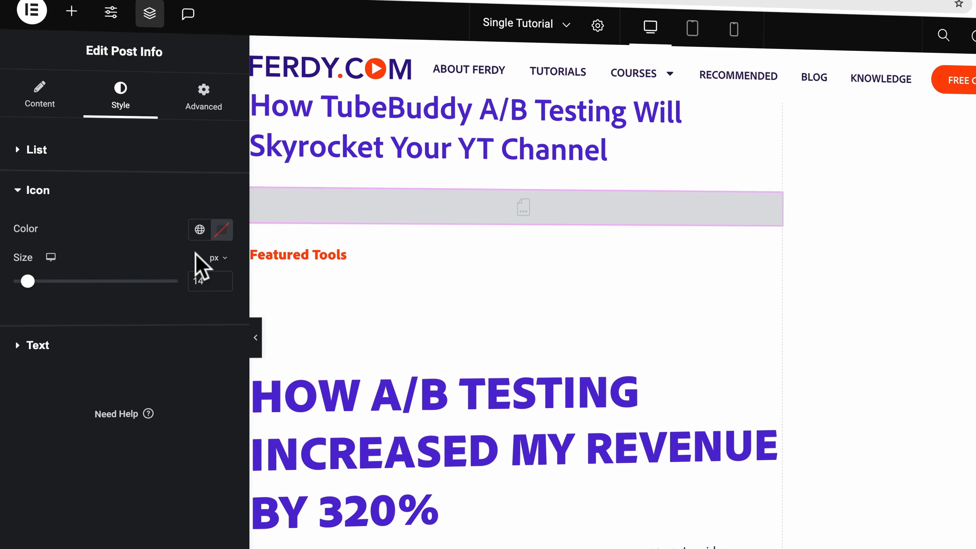
{"action": "left_click", "coordinate": [200, 230]}
{"action": "left_click", "coordinate": [72, 308]}
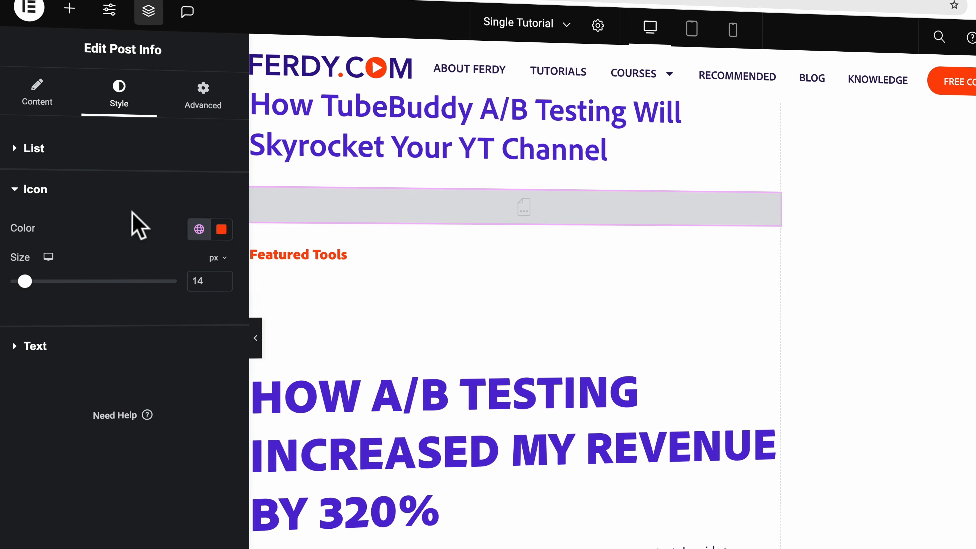
{"action": "left_click", "coordinate": [41, 348]}
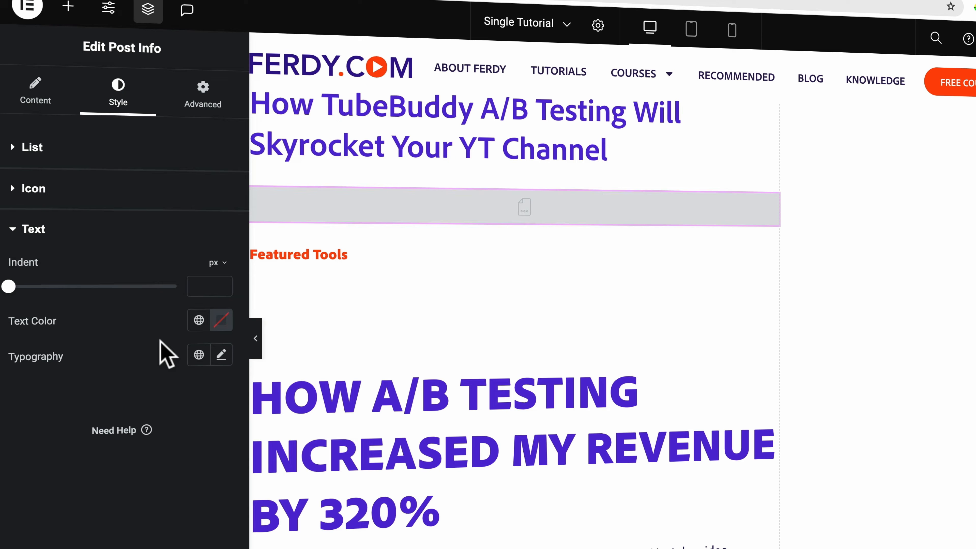
{"action": "left_click", "coordinate": [200, 322]}
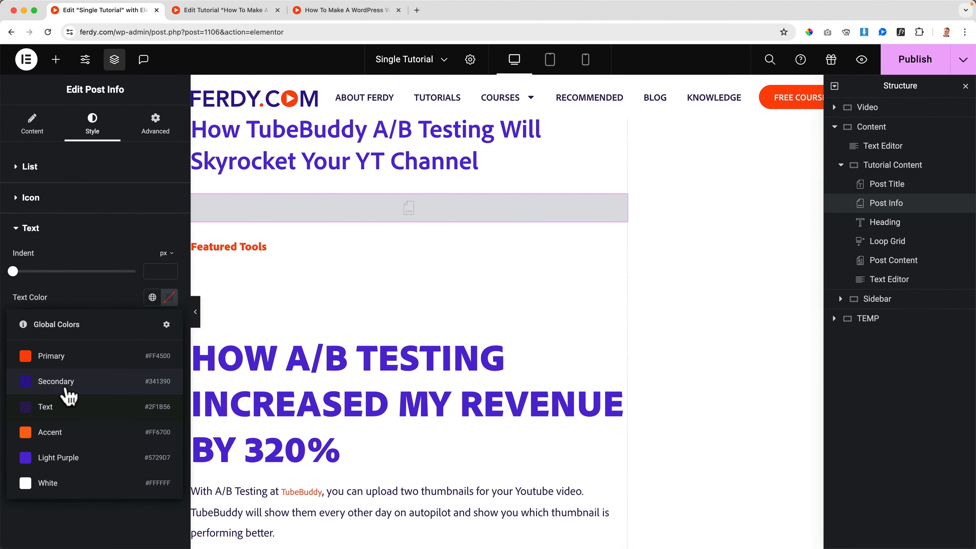
{"action": "left_click", "coordinate": [66, 388]}
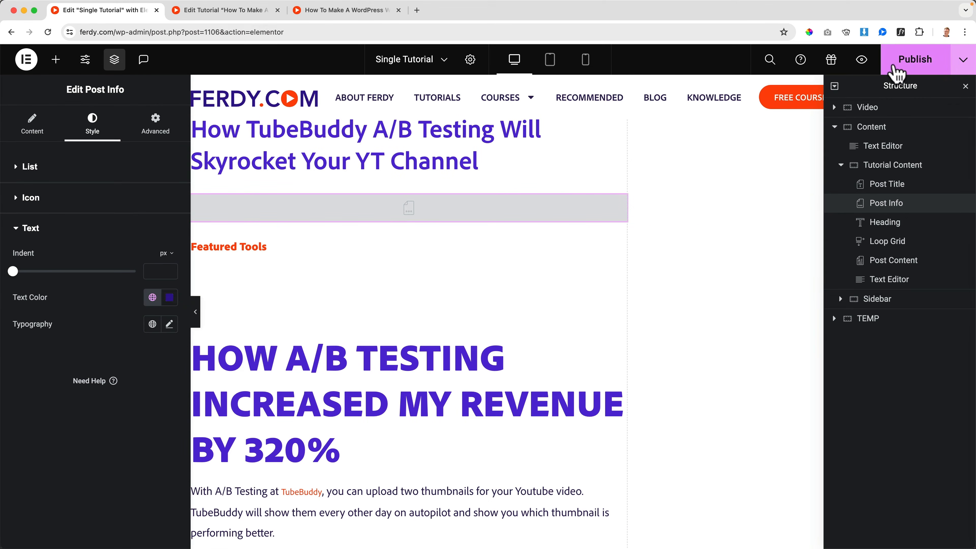
Publish the Single Tutorial template, check the post info colors on the live tutorial page, and return to the editor.
{"action": "left_click", "coordinate": [915, 59]}
{"action": "left_click", "coordinate": [325, 10]}
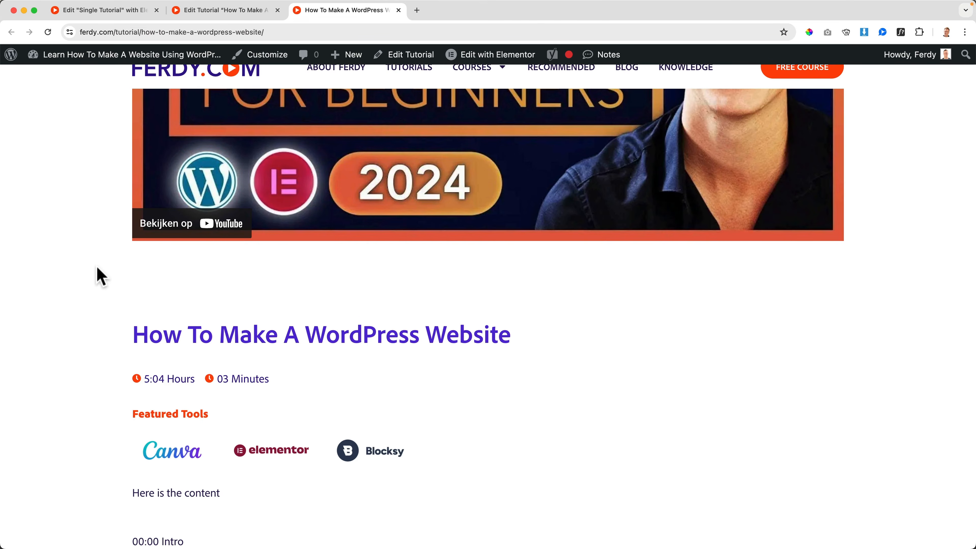
{"action": "left_click", "coordinate": [116, 11]}
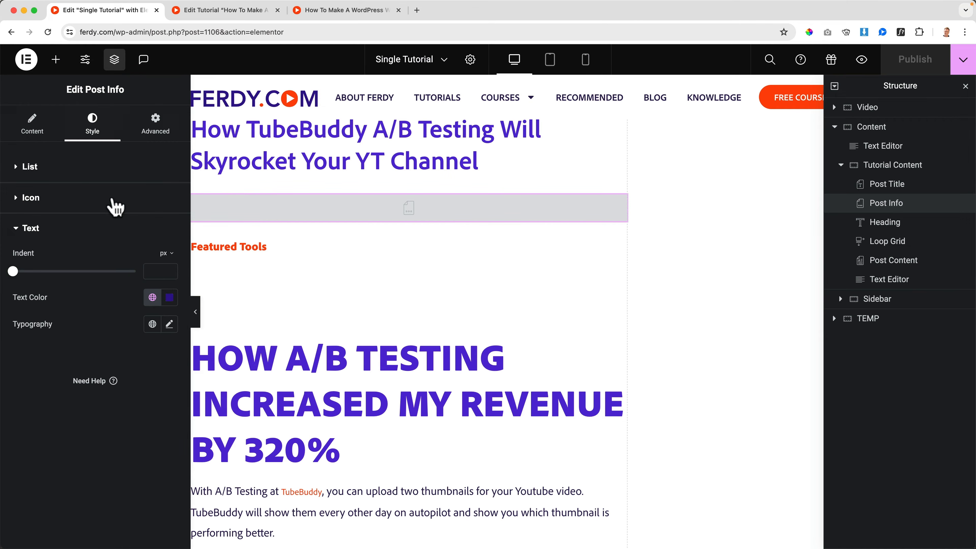
Set the Post Info text color to the global Text color and publish the template, checking it on the live tutorial page.
{"action": "left_click", "coordinate": [153, 297]}
{"action": "left_click", "coordinate": [66, 405]}
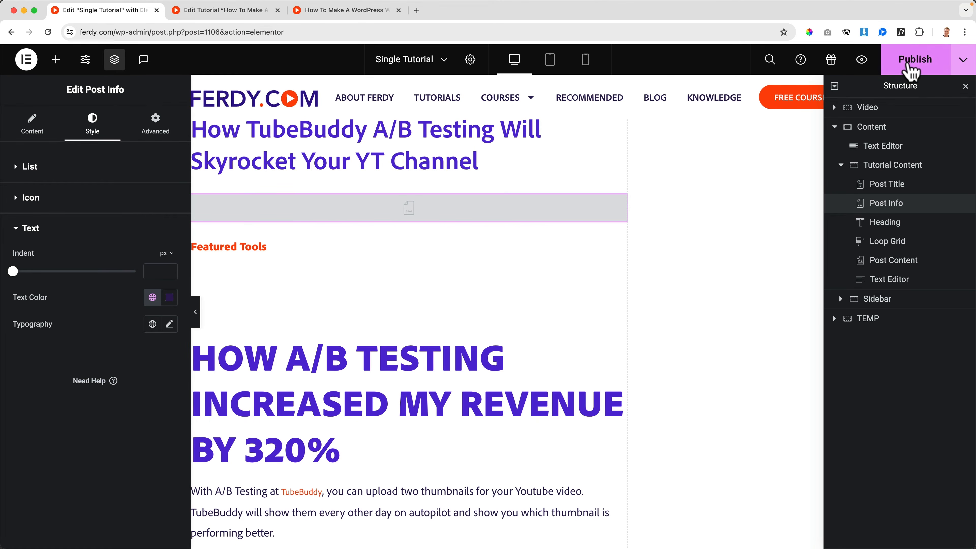
{"action": "left_click", "coordinate": [911, 72]}
{"action": "left_click", "coordinate": [325, 11]}
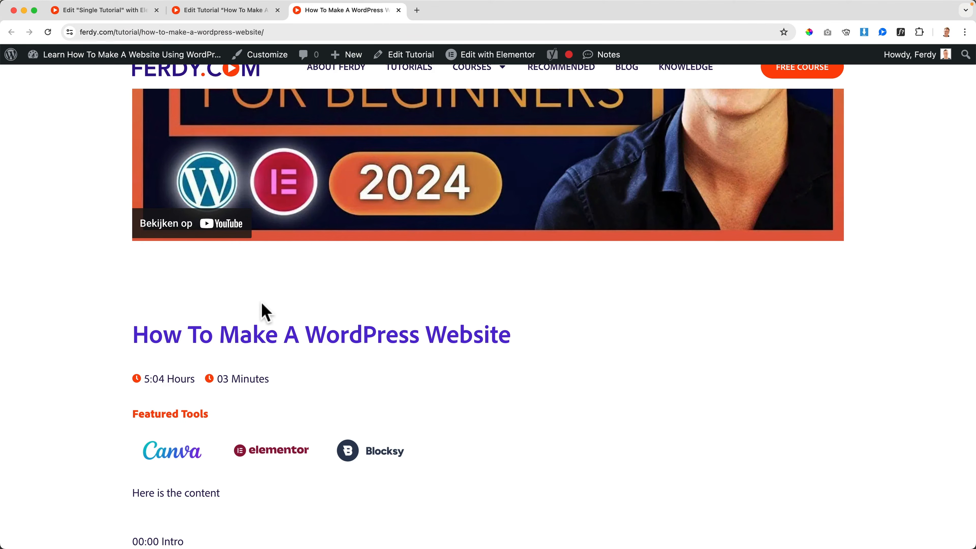
{"action": "left_click", "coordinate": [88, 17]}
Set the padding of both the Tutorial Content container and the Sidebar container to 0 px on all sides.
{"action": "scroll", "coordinate": [365, 271], "scroll_direction": "up", "scroll_amount": 5}
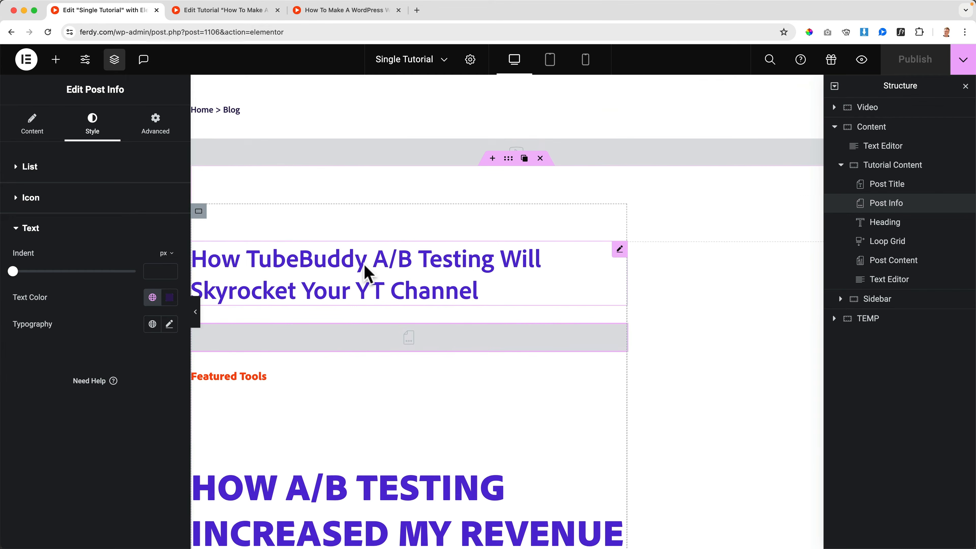
{"action": "left_click", "coordinate": [200, 212]}
{"action": "left_click", "coordinate": [169, 134]}
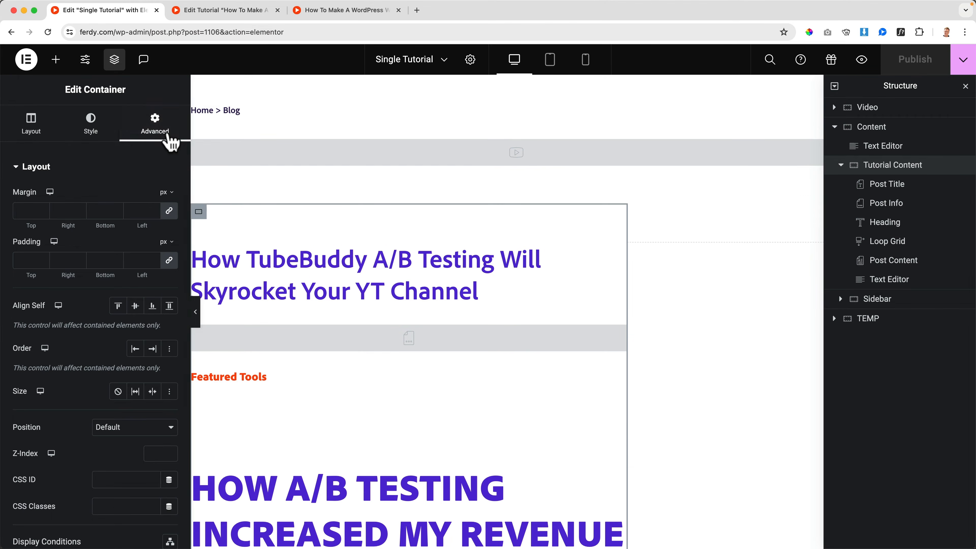
{"action": "left_click", "coordinate": [169, 261]}
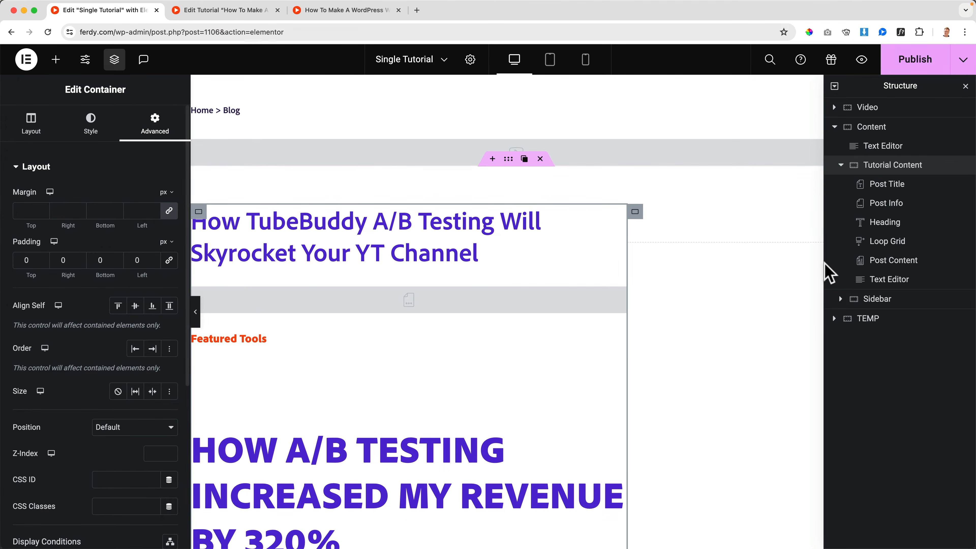
{"action": "left_click", "coordinate": [634, 213]}
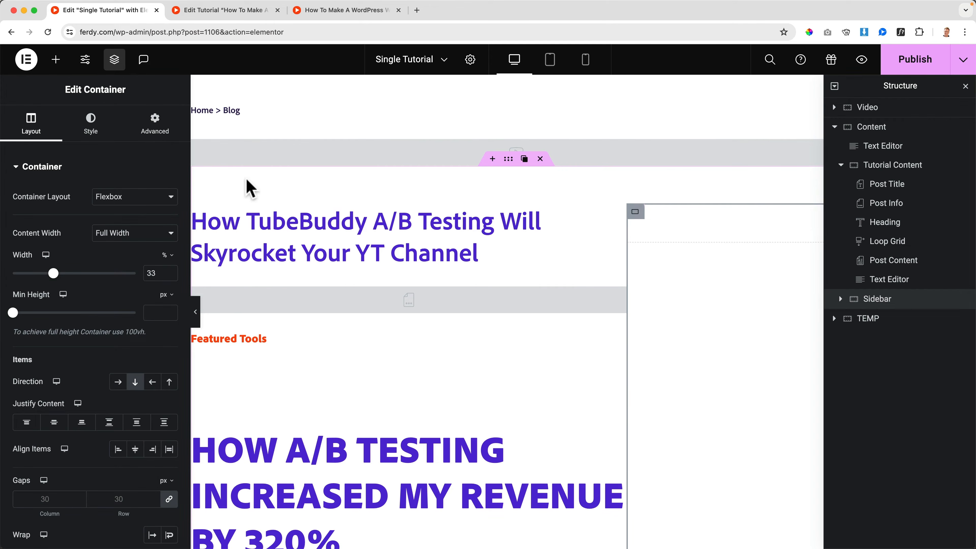
{"action": "left_click", "coordinate": [145, 133]}
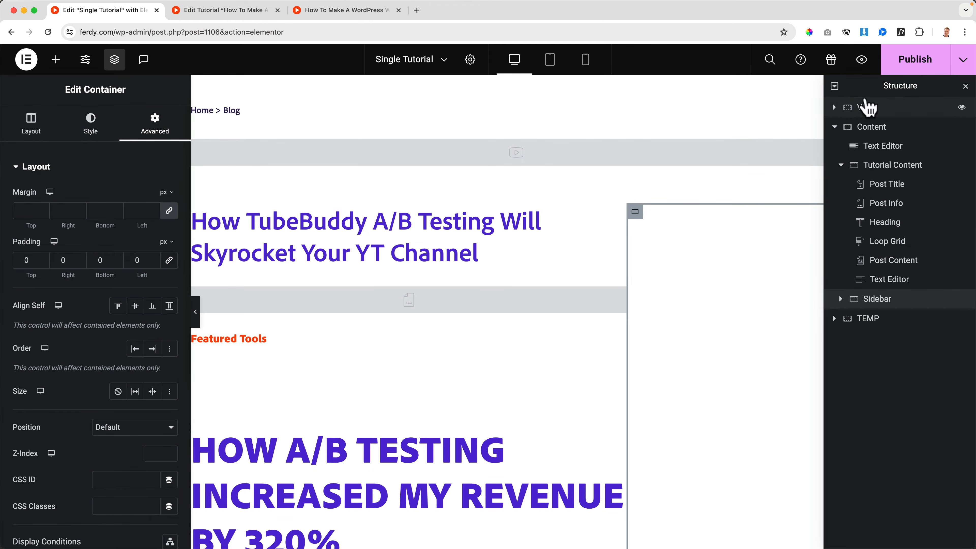
Publish the Single Tutorial template, review the spacing around the title on the live tutorial page, and return to the template editor.
{"action": "left_click", "coordinate": [912, 62]}
{"action": "left_click", "coordinate": [318, 11]}
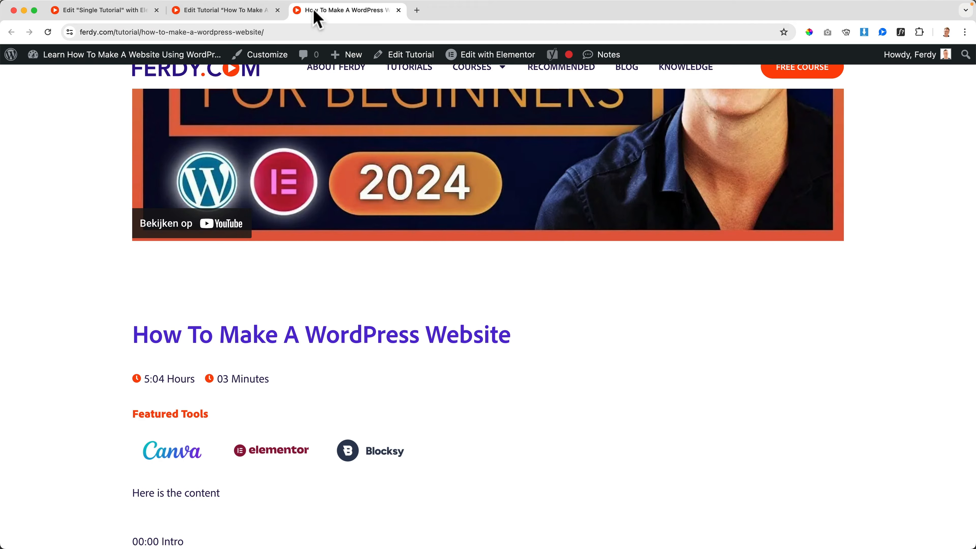
{"action": "left_click", "coordinate": [278, 10]}
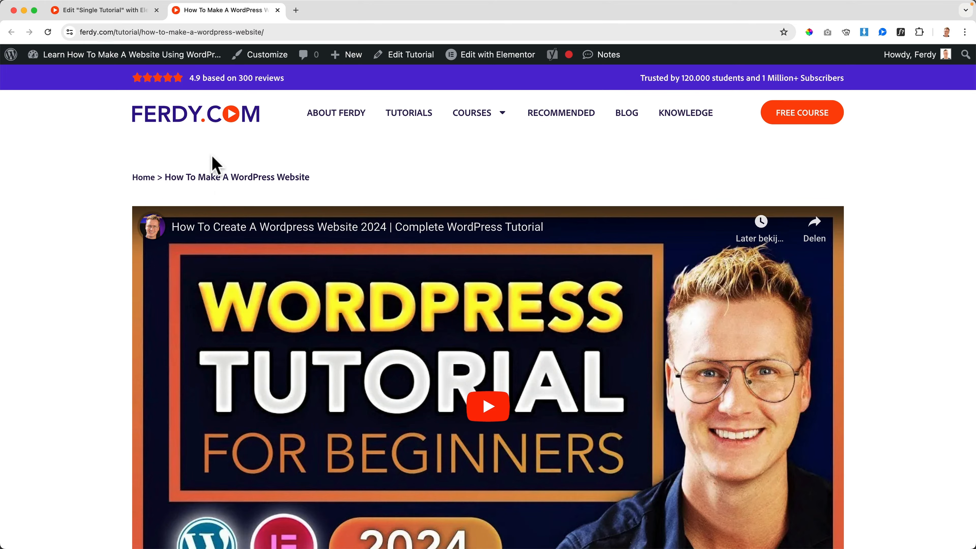
{"action": "scroll", "coordinate": [122, 173], "scroll_direction": "down", "scroll_amount": 10}
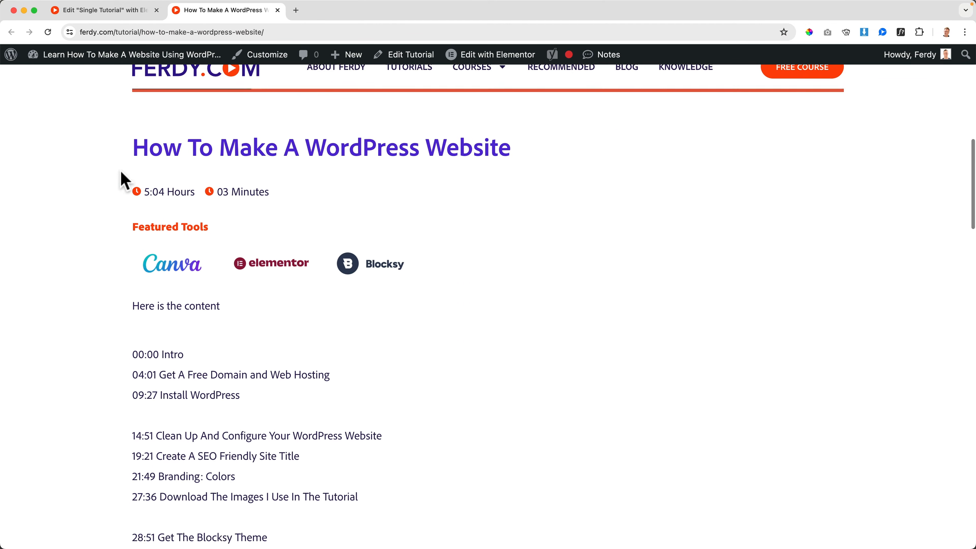
{"action": "scroll", "coordinate": [337, 204], "scroll_direction": "up", "scroll_amount": 2}
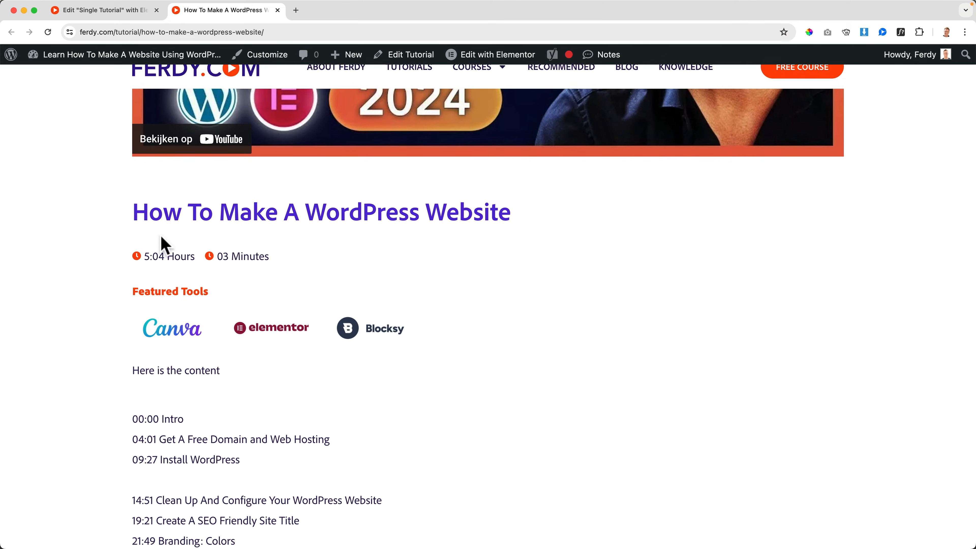
{"action": "left_click", "coordinate": [136, 13]}
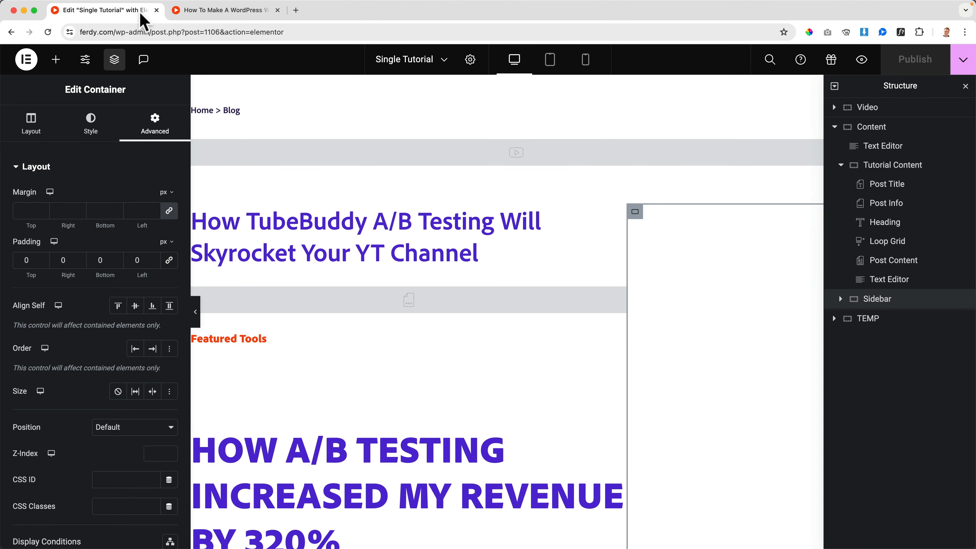
Open the How To Make A WordPress Website tutorial for editing and look through its settings for an excerpt field.
{"action": "left_click", "coordinate": [227, 10]}
{"action": "left_click", "coordinate": [409, 61]}
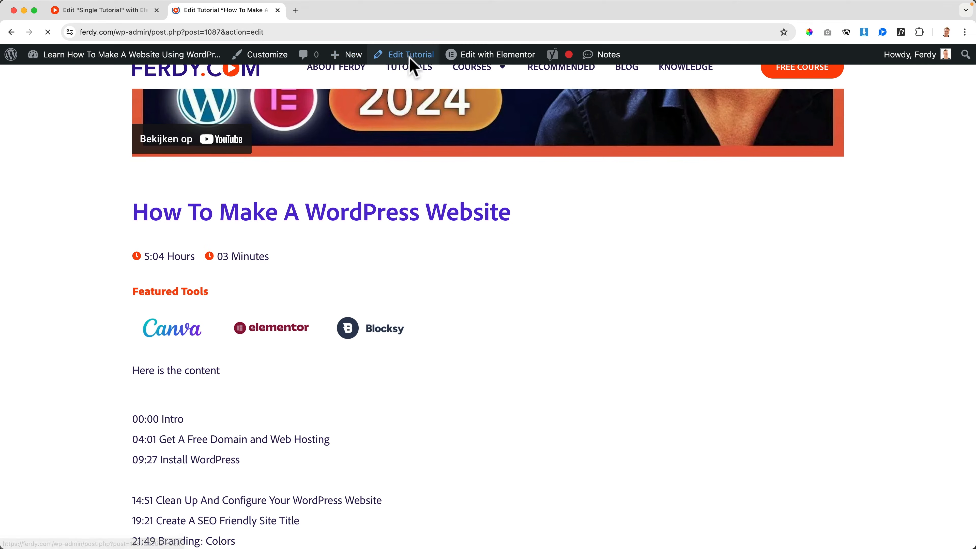
{"action": "scroll", "coordinate": [926, 327], "scroll_direction": "down", "scroll_amount": 10}
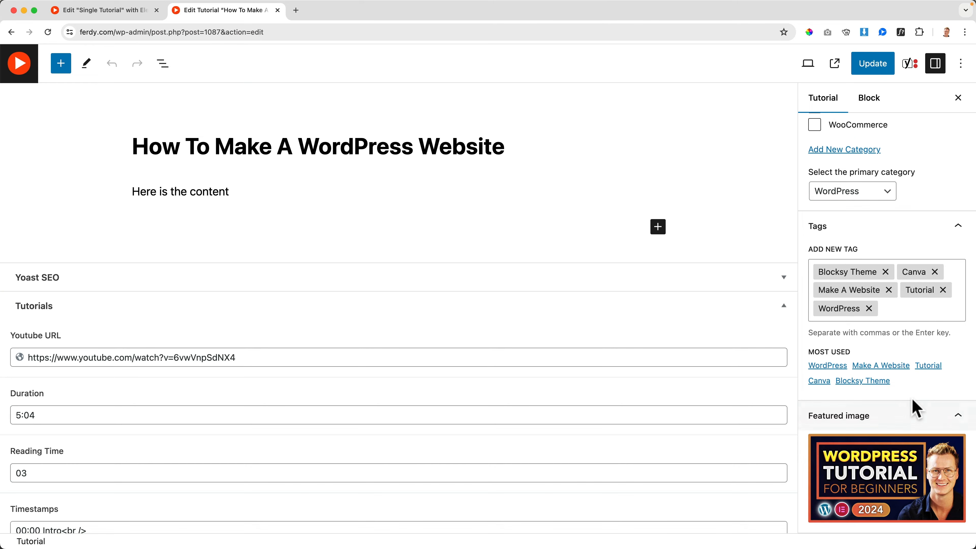
{"action": "scroll", "coordinate": [916, 408], "scroll_direction": "up", "scroll_amount": 10}
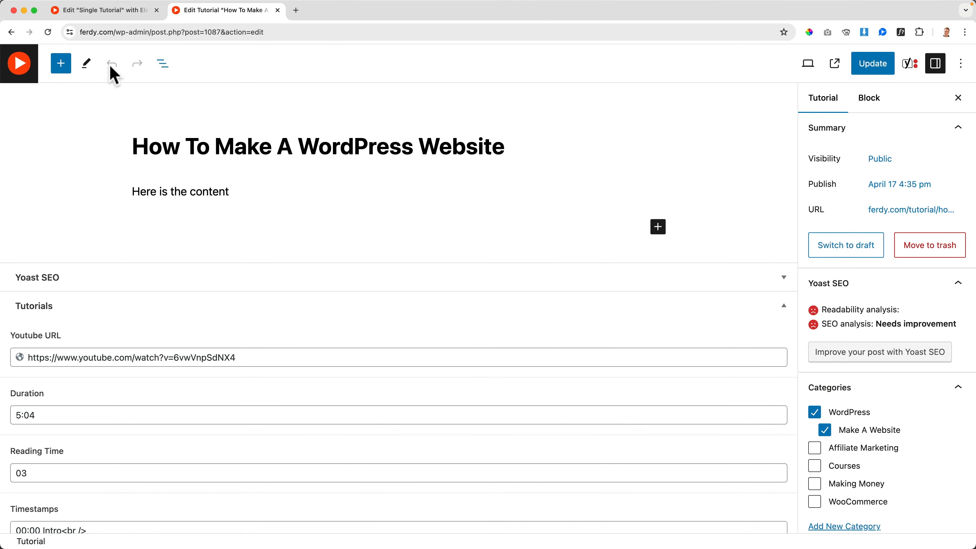
Enable Excerpt and Comments support for the Tutorials post type in ACF and save the changes.
{"action": "left_click", "coordinate": [18, 63]}
{"action": "scroll", "coordinate": [48, 269], "scroll_direction": "down", "scroll_amount": 1}
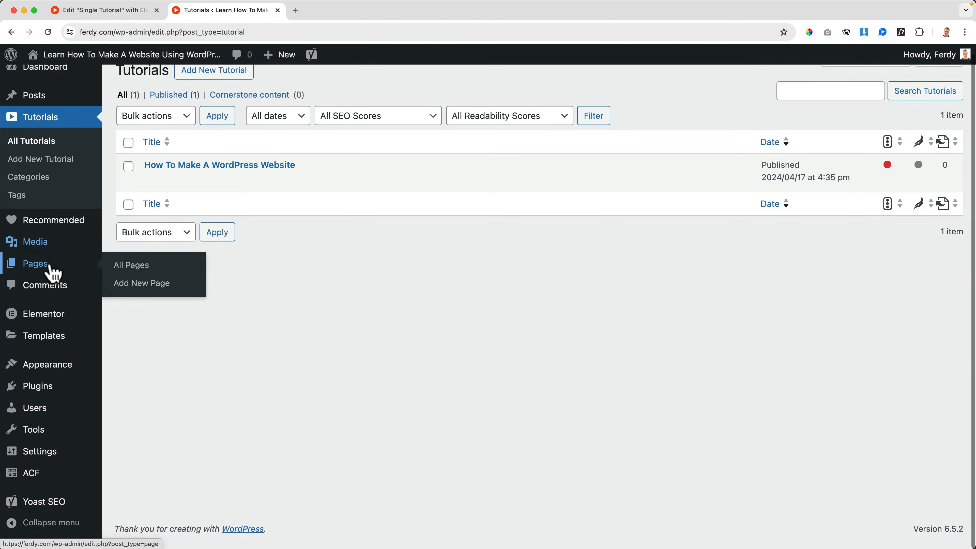
{"action": "mouse_move", "coordinate": [54, 490]}
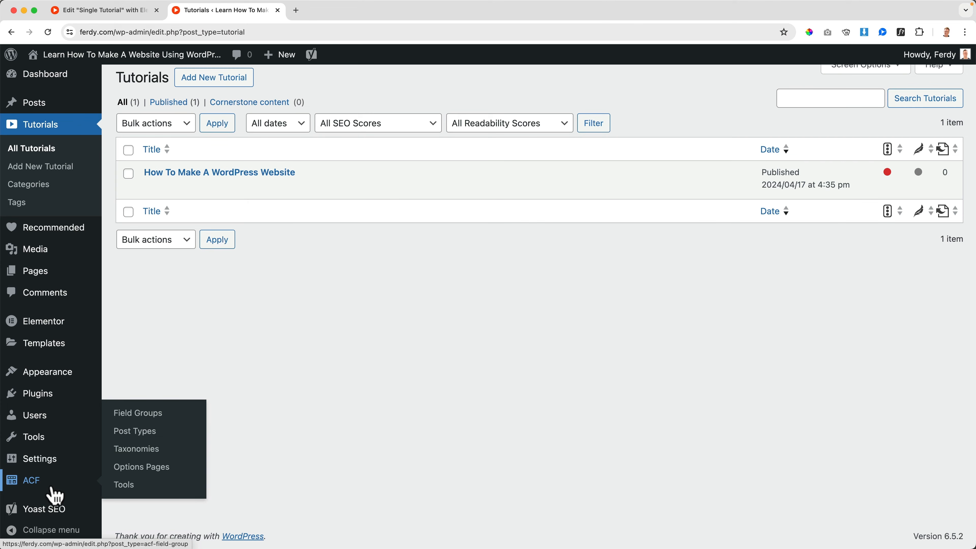
{"action": "left_click", "coordinate": [132, 434]}
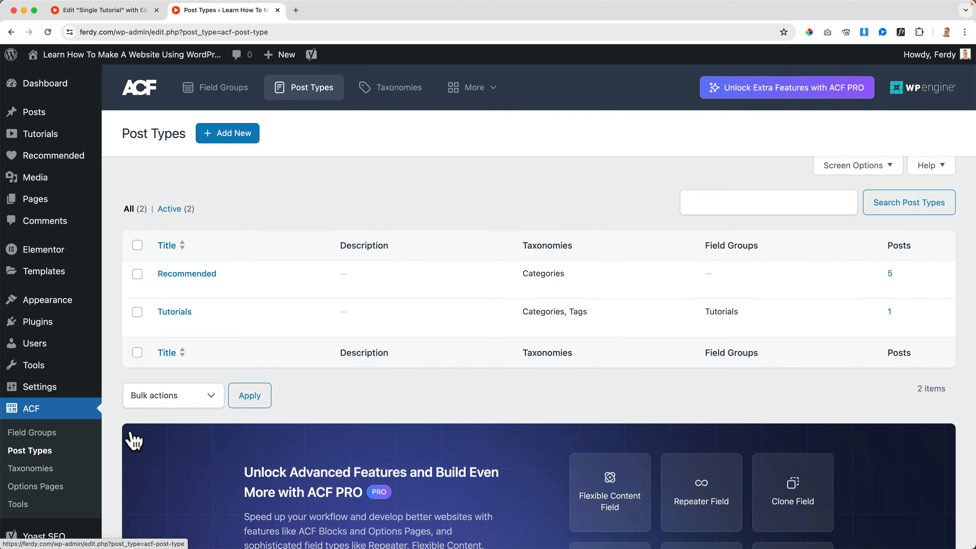
{"action": "left_click", "coordinate": [181, 314]}
{"action": "scroll", "coordinate": [181, 320], "scroll_direction": "down", "scroll_amount": 10}
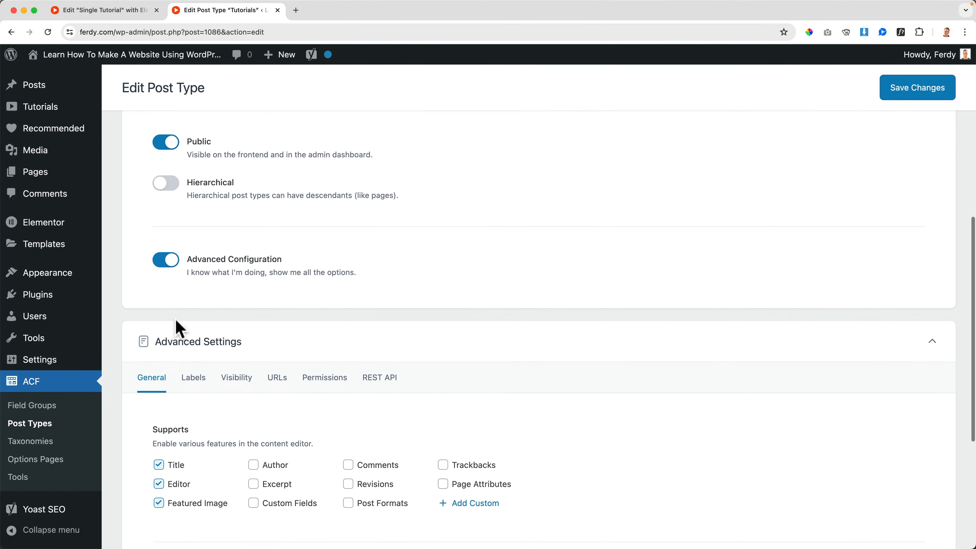
{"action": "scroll", "coordinate": [179, 329], "scroll_direction": "down", "scroll_amount": 4}
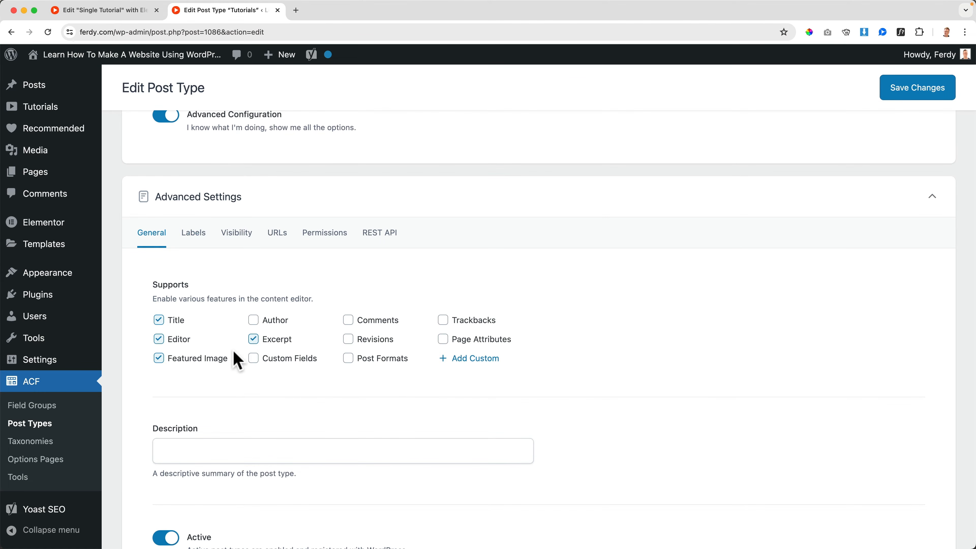
{"action": "scroll", "coordinate": [237, 361], "scroll_direction": "down", "scroll_amount": 3}
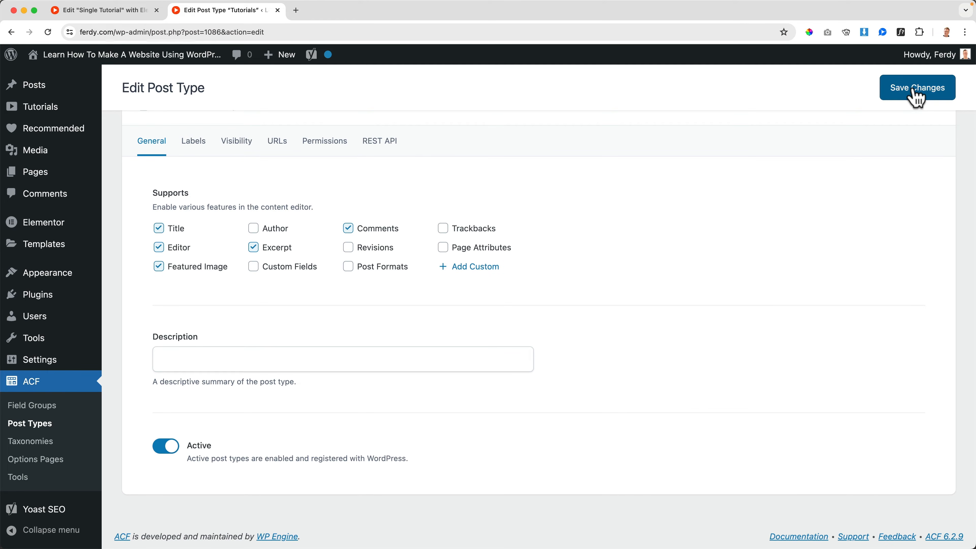
{"action": "left_click", "coordinate": [917, 97]}
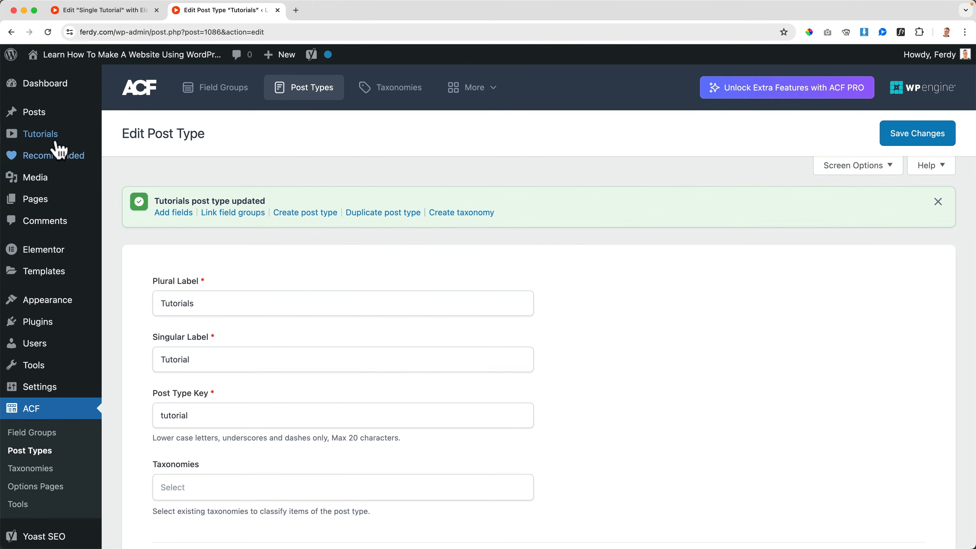
Add an excerpt to the How To Make A WordPress Website tutorial beginning "Thanks to this WordPress tutorial, you don't have to spend thousands" and update it.
{"action": "mouse_move", "coordinate": [58, 138]}
{"action": "left_click", "coordinate": [133, 138]}
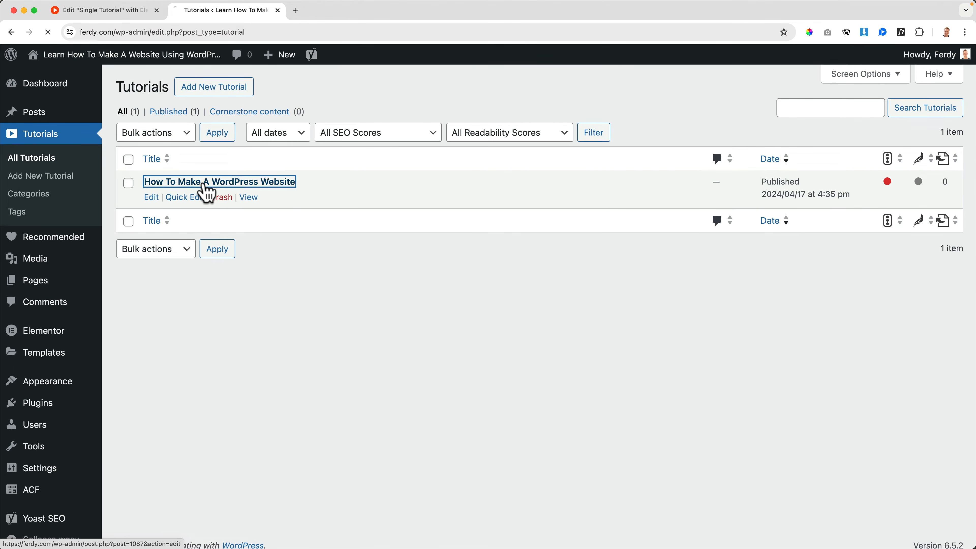
{"action": "scroll", "coordinate": [856, 373], "scroll_direction": "down", "scroll_amount": 10}
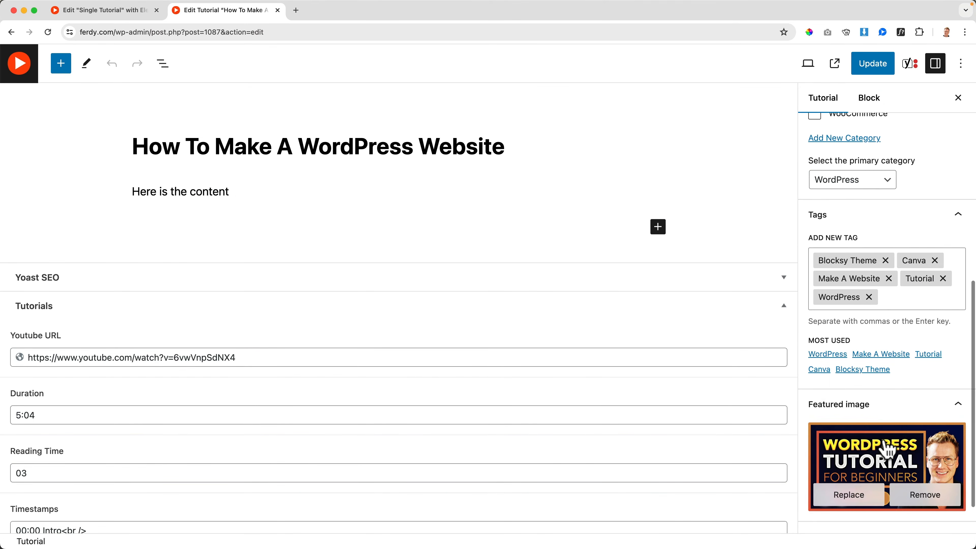
{"action": "scroll", "coordinate": [871, 400], "scroll_direction": "down", "scroll_amount": 2}
{"action": "left_click", "coordinate": [859, 494]}
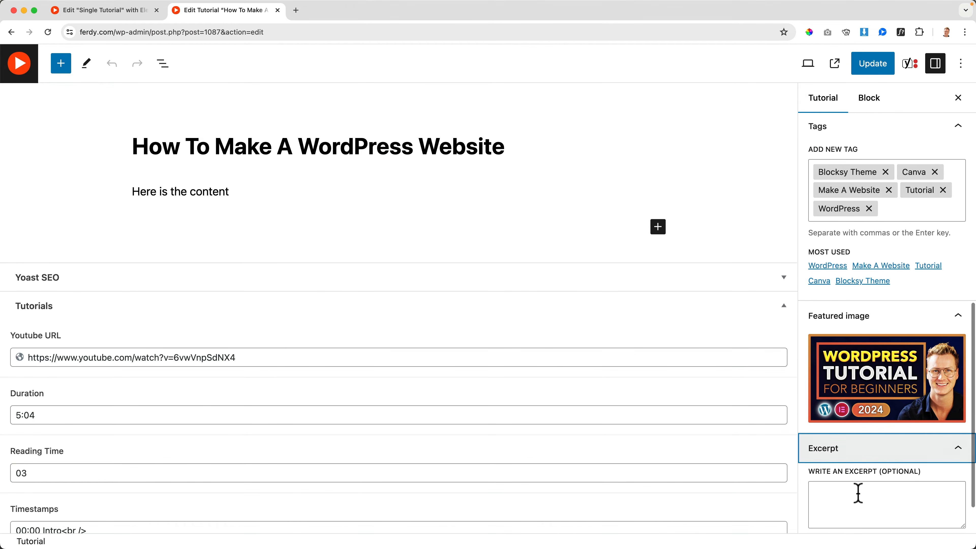
{"action": "left_click", "coordinate": [860, 447]}
{"action": "type", "text": "Thanks to this WordPress tutorial, you don't have to spend thousands of dollars on a web designer. Now, you can make a professional website yourself!"}
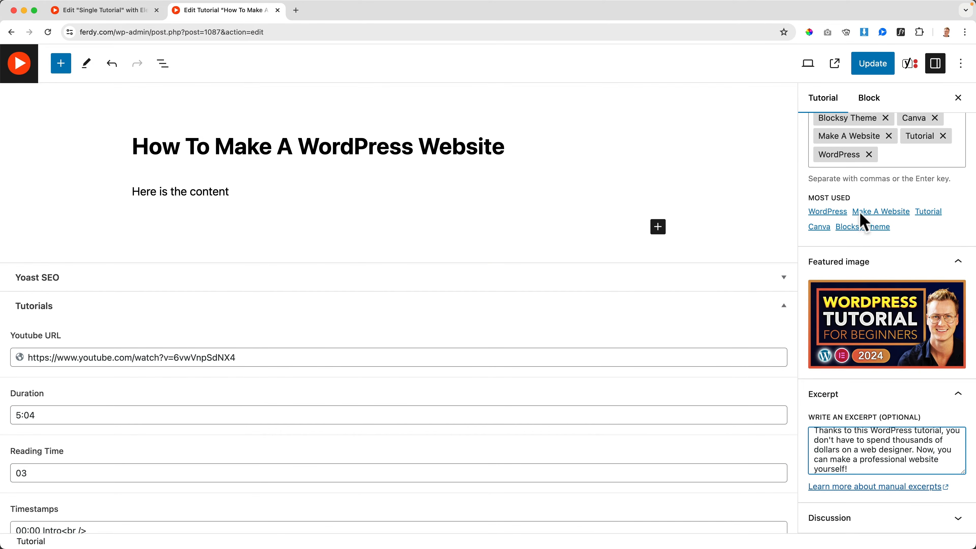
{"action": "left_click", "coordinate": [869, 69]}
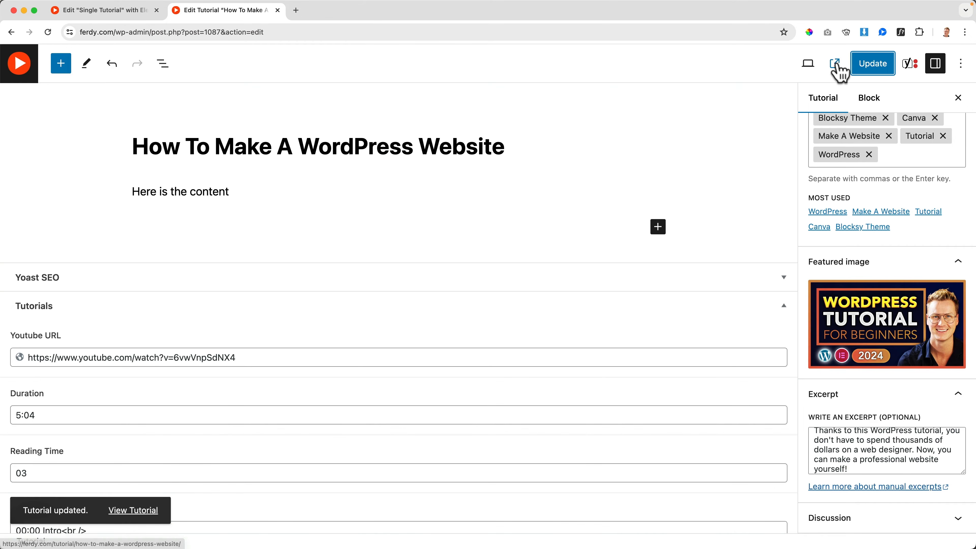
Look over the title and details area of the live tutorial page, and return to the Single Tutorial template.
{"action": "left_click", "coordinate": [835, 64]}
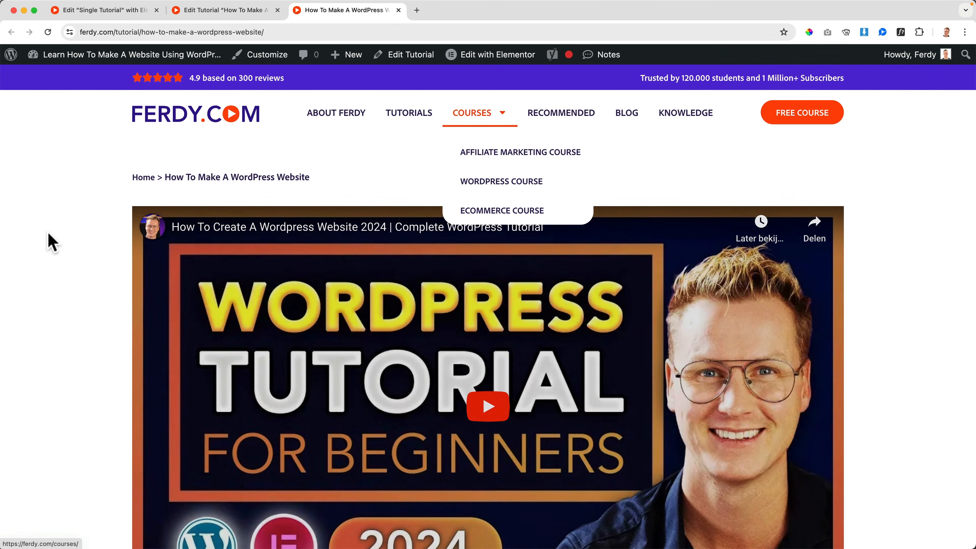
{"action": "scroll", "coordinate": [80, 239], "scroll_direction": "down", "scroll_amount": 5}
{"action": "scroll", "coordinate": [80, 239], "scroll_direction": "down", "scroll_amount": 3}
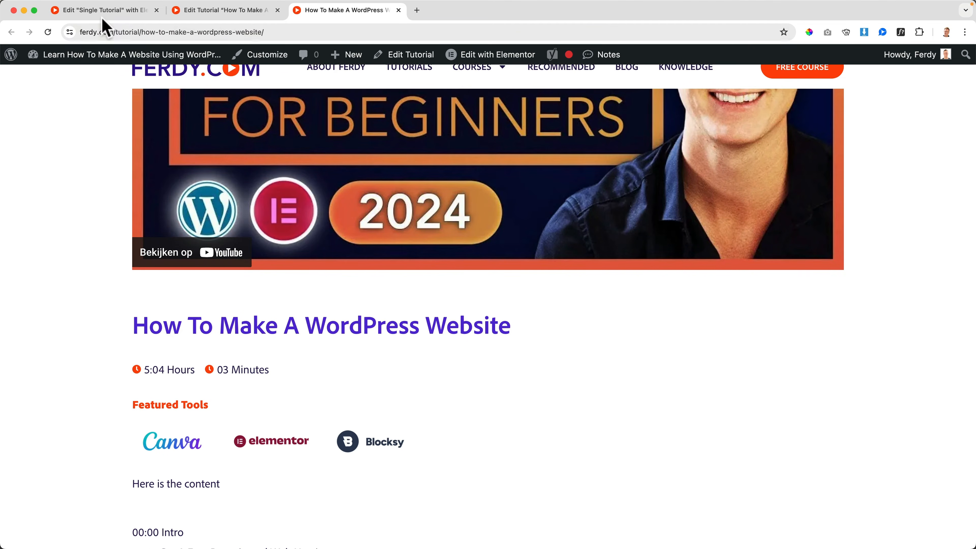
{"action": "left_click", "coordinate": [104, 10]}
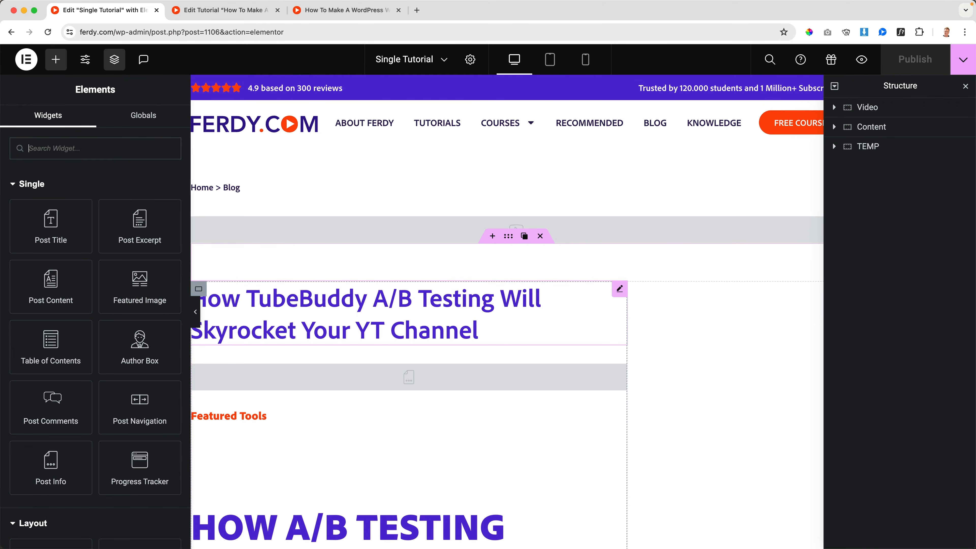
Add a Post Excerpt widget between the Post Info widget and the Featured Tools heading.
{"action": "scroll", "coordinate": [290, 309], "scroll_direction": "down", "scroll_amount": 5}
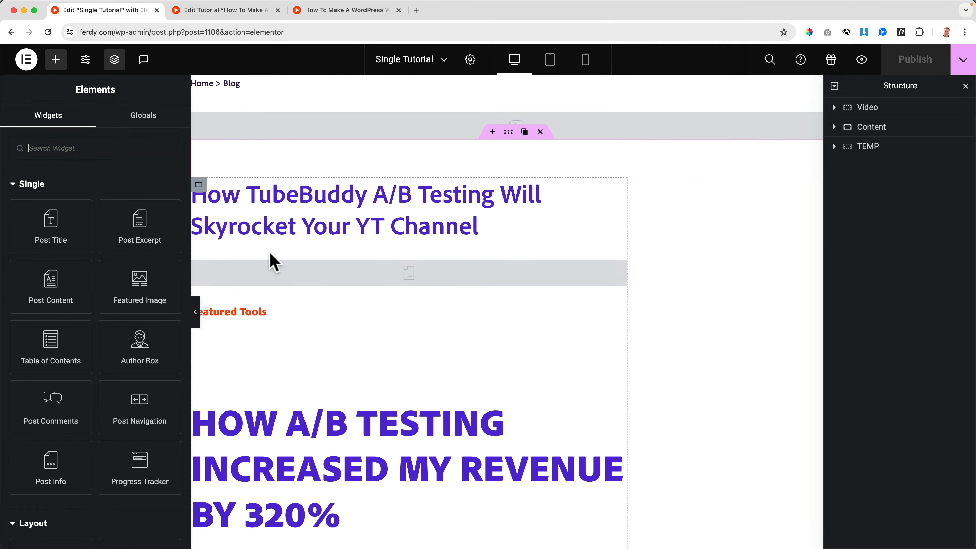
{"action": "left_click", "coordinate": [62, 148]}
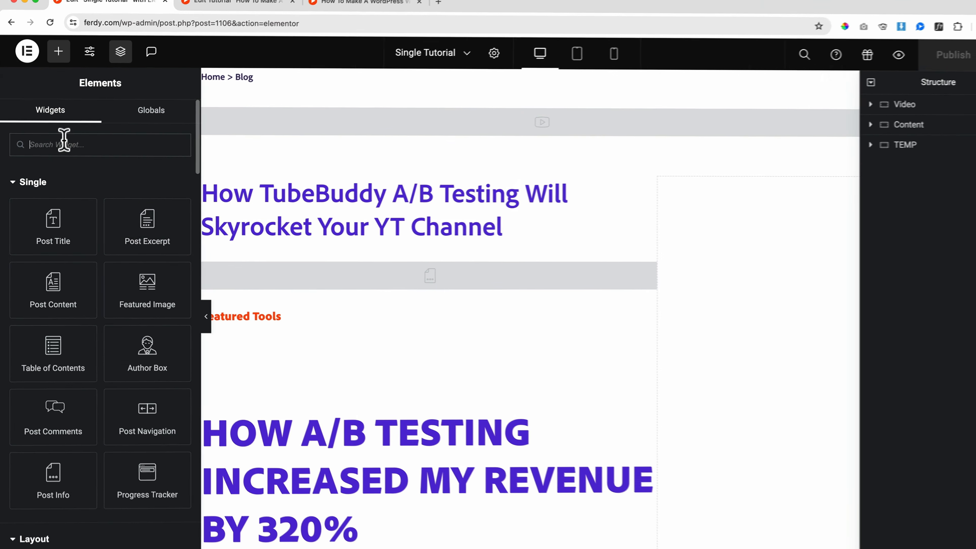
{"action": "type", "text": "exc"}
{"action": "left_click_drag", "start_coordinate": [147, 187], "coordinate": [327, 310]}
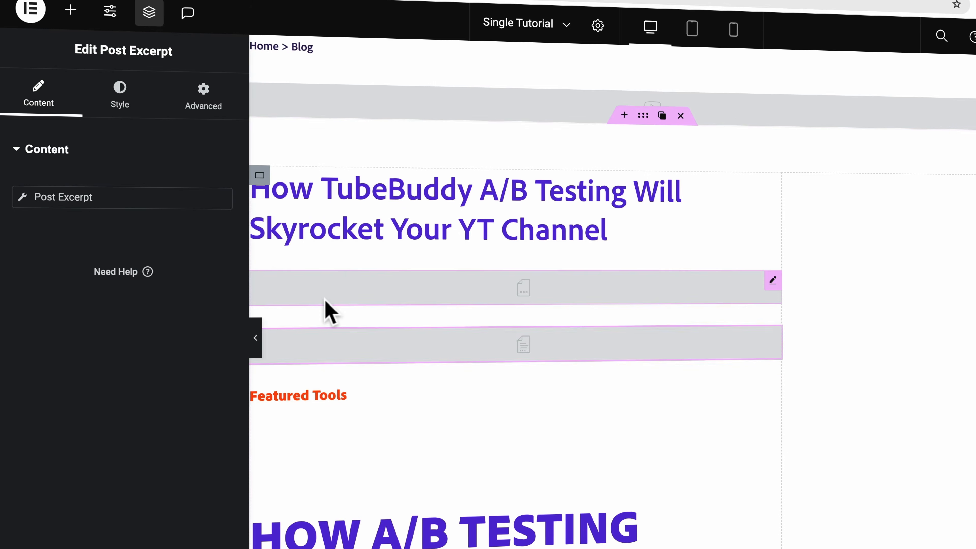
Set the Post Excerpt's text color to the global Text color and publish the template.
{"action": "left_click", "coordinate": [130, 101]}
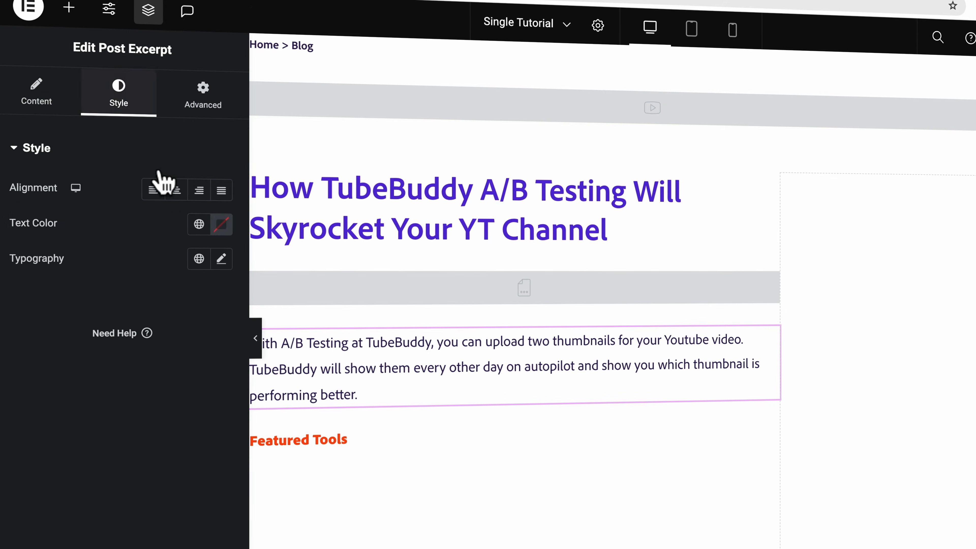
{"action": "left_click", "coordinate": [203, 231]}
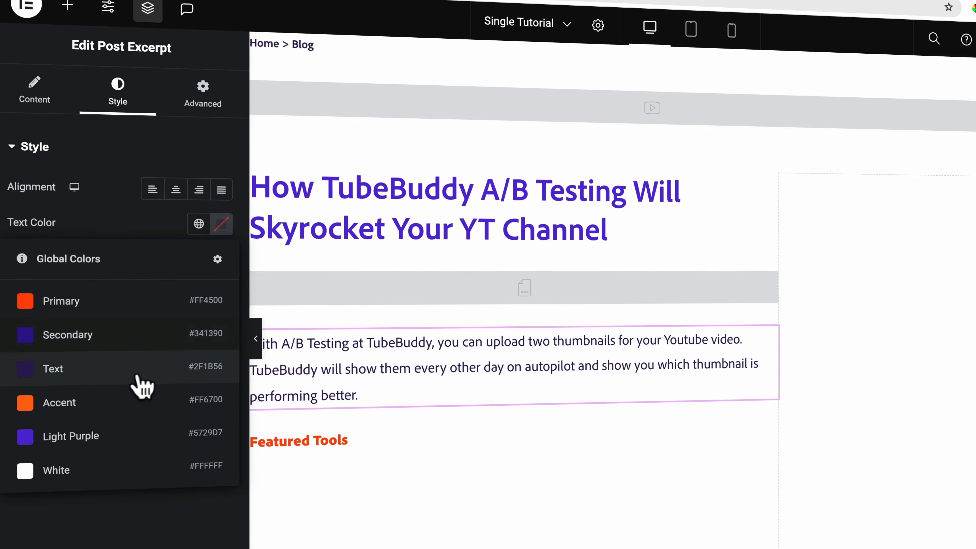
{"action": "left_click", "coordinate": [112, 368]}
{"action": "left_click", "coordinate": [916, 70]}
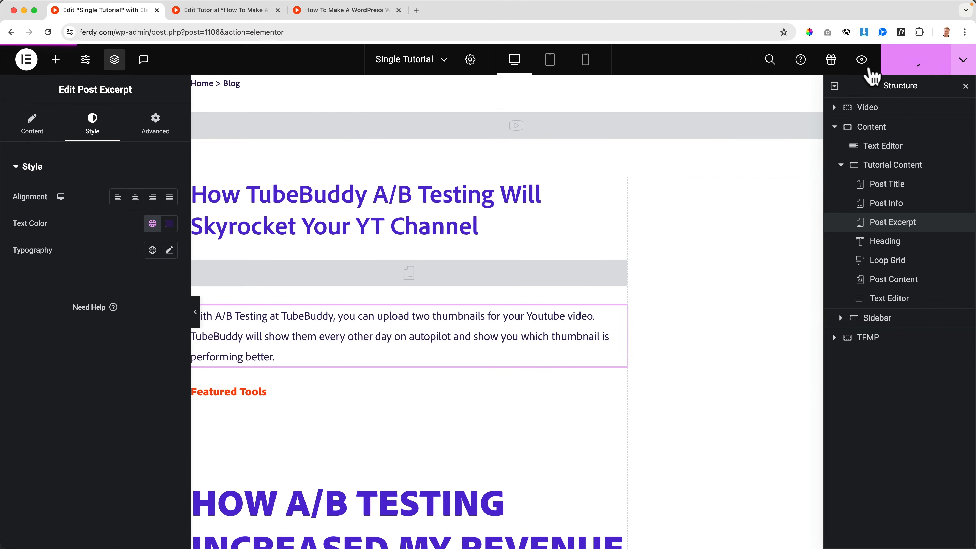
Reload the live tutorial page and check the excerpt between the tutorial details and Featured Tools.
{"action": "left_click", "coordinate": [324, 12]}
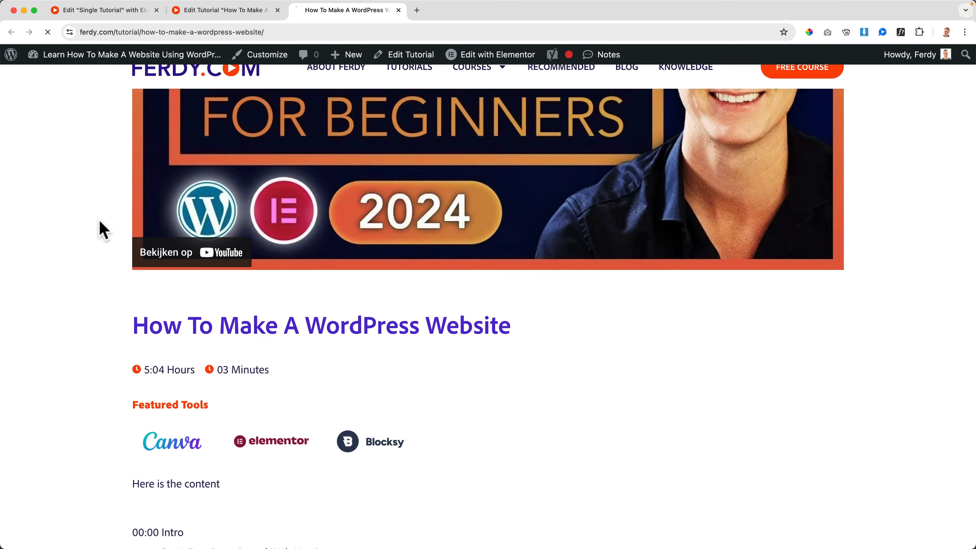
{"action": "scroll", "coordinate": [104, 259], "scroll_direction": "down", "scroll_amount": 3}
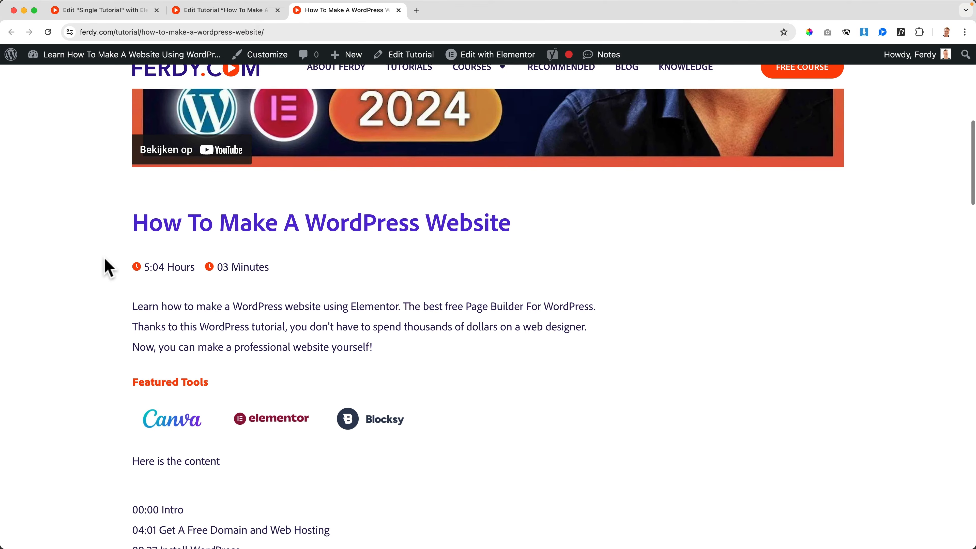
{"action": "scroll", "coordinate": [104, 266], "scroll_direction": "down", "scroll_amount": 3}
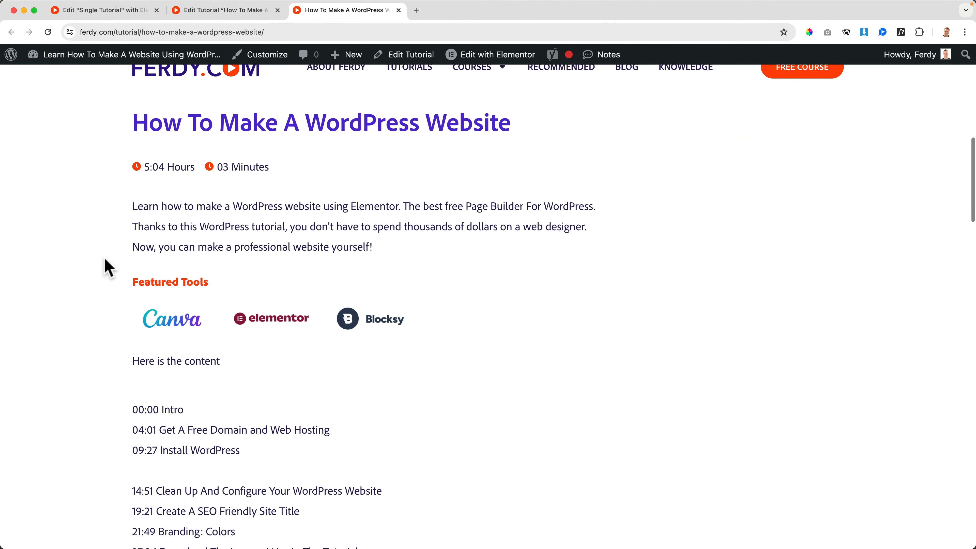
{"action": "scroll", "coordinate": [106, 267], "scroll_direction": "up", "scroll_amount": 3}
{"action": "scroll", "coordinate": [109, 266], "scroll_direction": "down", "scroll_amount": 6}
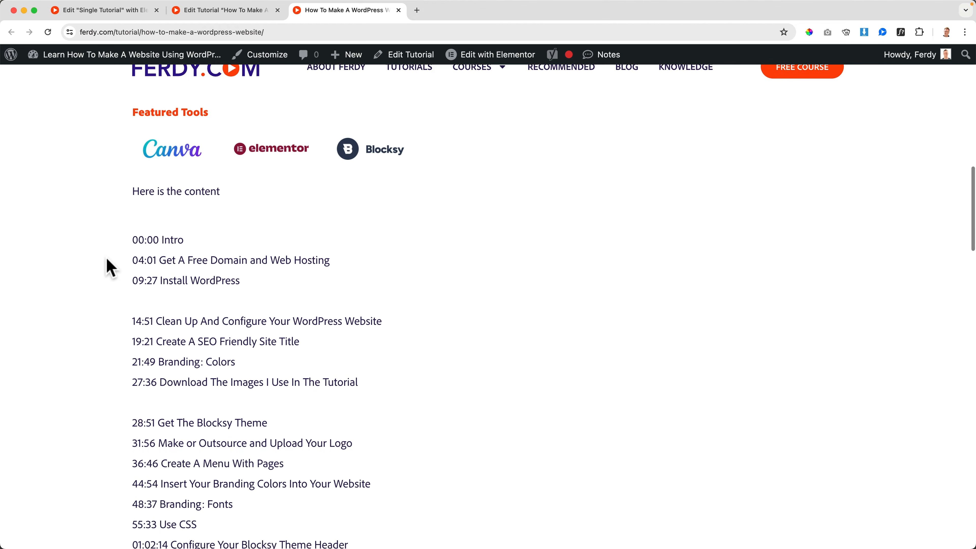
{"action": "scroll", "coordinate": [109, 267], "scroll_direction": "up", "scroll_amount": 5}
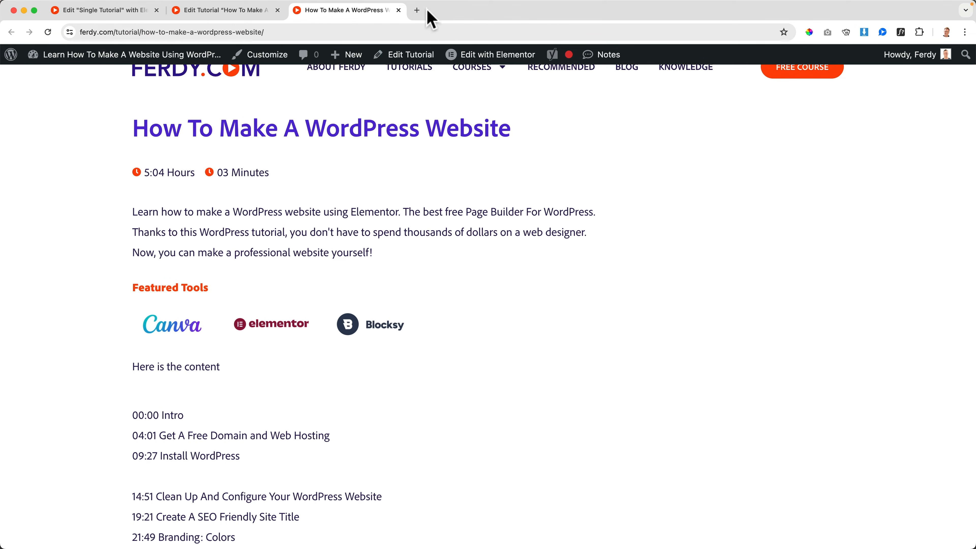
Open YouTube in a new browser tab and search for "how to make a wordpress website ferdy".
{"action": "left_click", "coordinate": [417, 11]}
{"action": "type", "text": "youtube.com"}
{"action": "key", "text": "Return"}
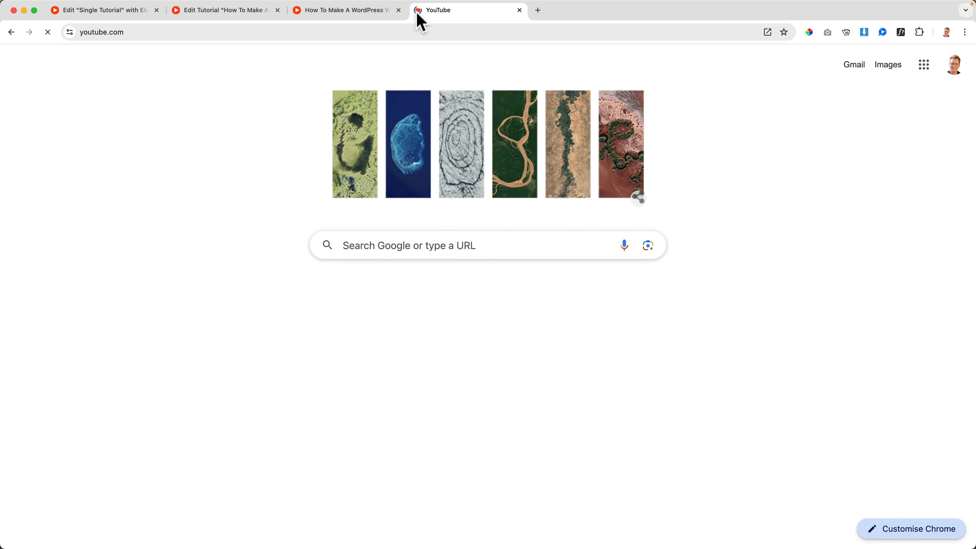
{"action": "left_click", "coordinate": [395, 61]}
{"action": "type", "text": "how to"}
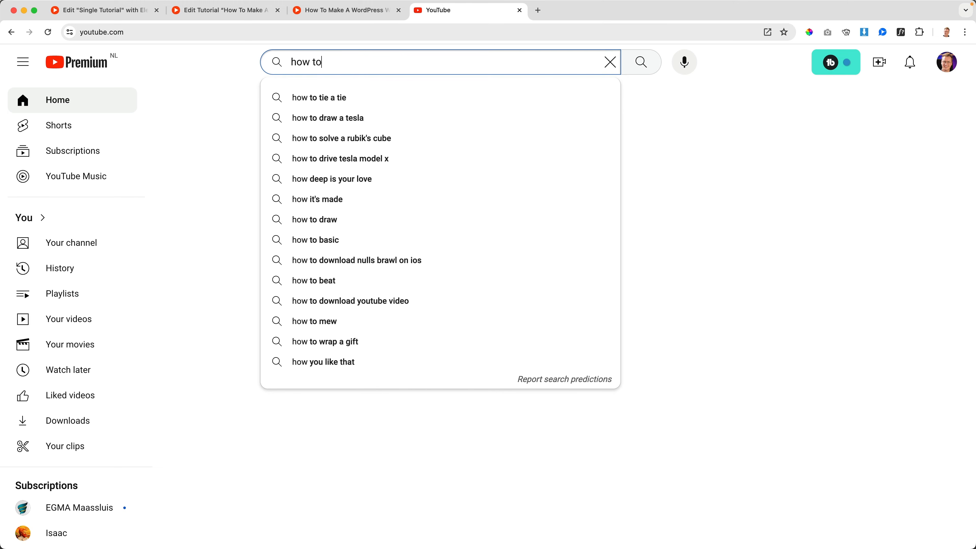
{"action": "type", "text": " make a we"}
{"action": "key", "text": "BackSpace"}
{"action": "type", "text": "o"}
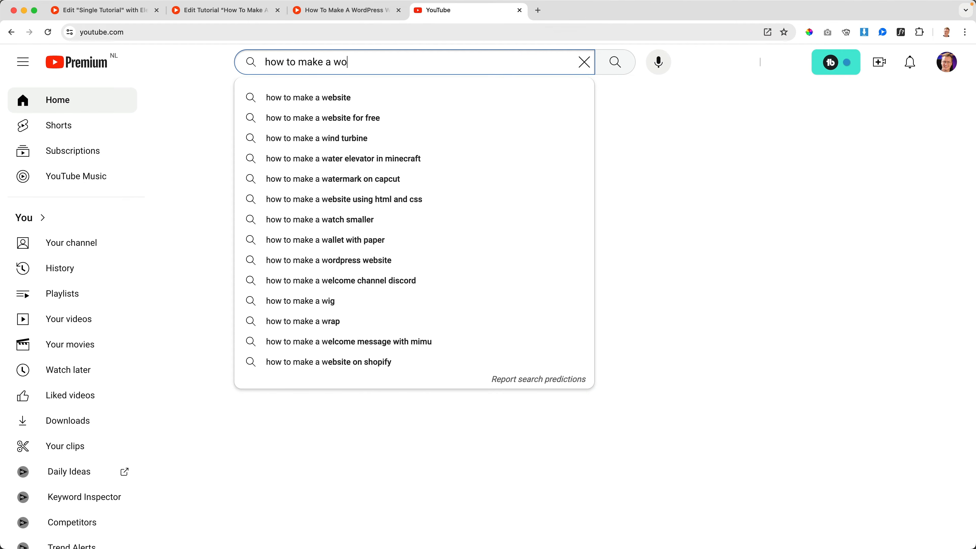
{"action": "type", "text": "rdpress website ferdy"}
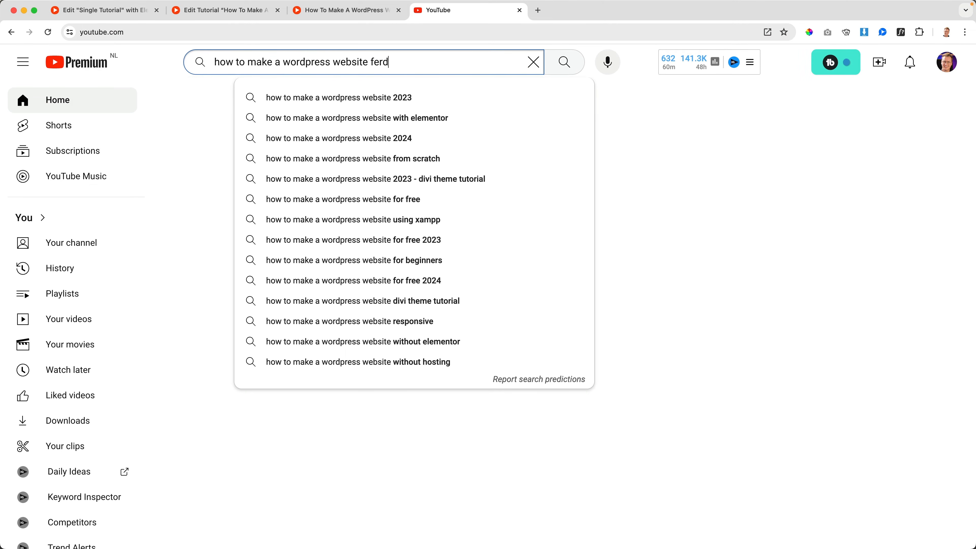
{"action": "key", "text": "Return"}
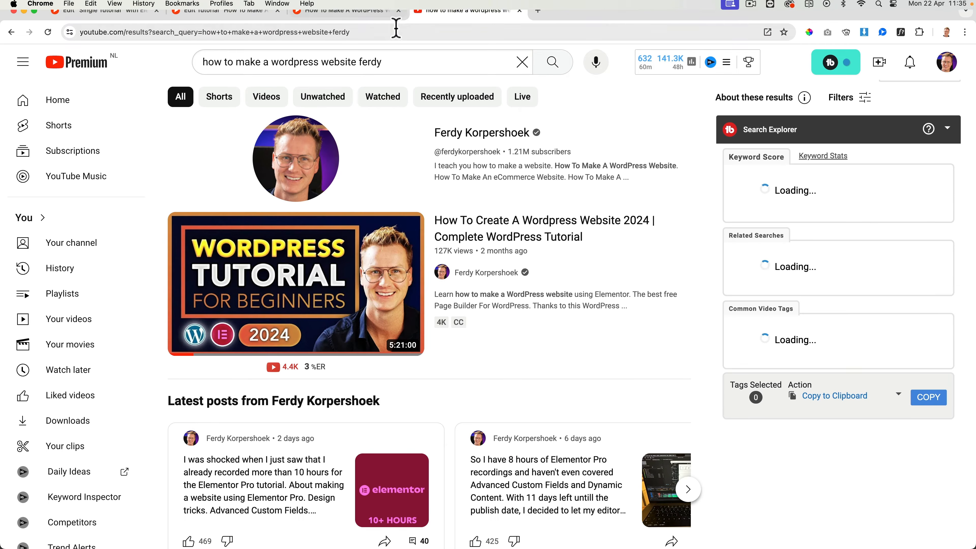
Open the How To Create A Wordpress Website 2024 video, pause it and expand its full description.
{"action": "left_click", "coordinate": [195, 260]}
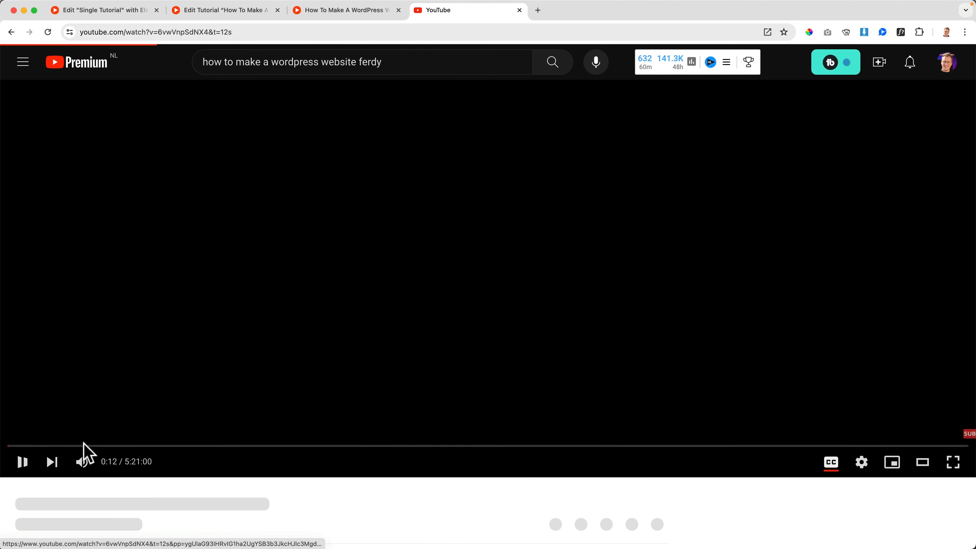
{"action": "left_click", "coordinate": [20, 464]}
{"action": "scroll", "coordinate": [295, 319], "scroll_direction": "down", "scroll_amount": 6}
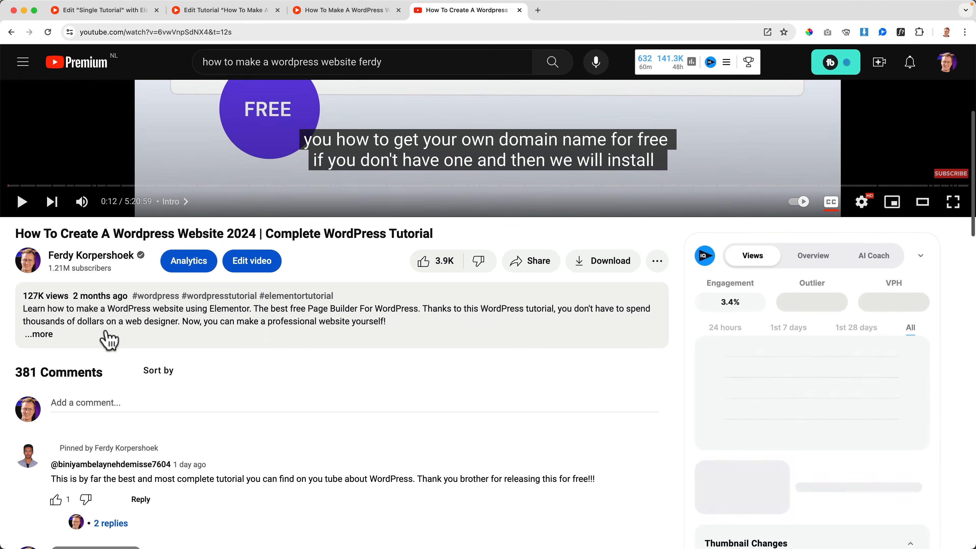
{"action": "left_click", "coordinate": [61, 339]}
{"action": "scroll", "coordinate": [63, 331], "scroll_direction": "down", "scroll_amount": 1}
Copy the description paragraphs from "Then, we will install WordPress" through "in-depth WordPress tutorials for free" and close YouTube.
{"action": "scroll", "coordinate": [110, 296], "scroll_direction": "down", "scroll_amount": 8}
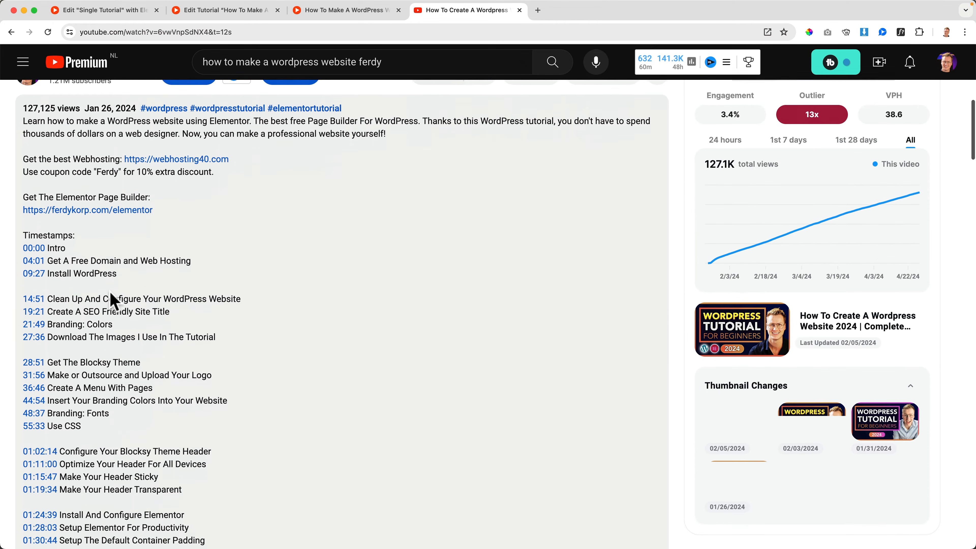
{"action": "scroll", "coordinate": [110, 296], "scroll_direction": "down", "scroll_amount": 15}
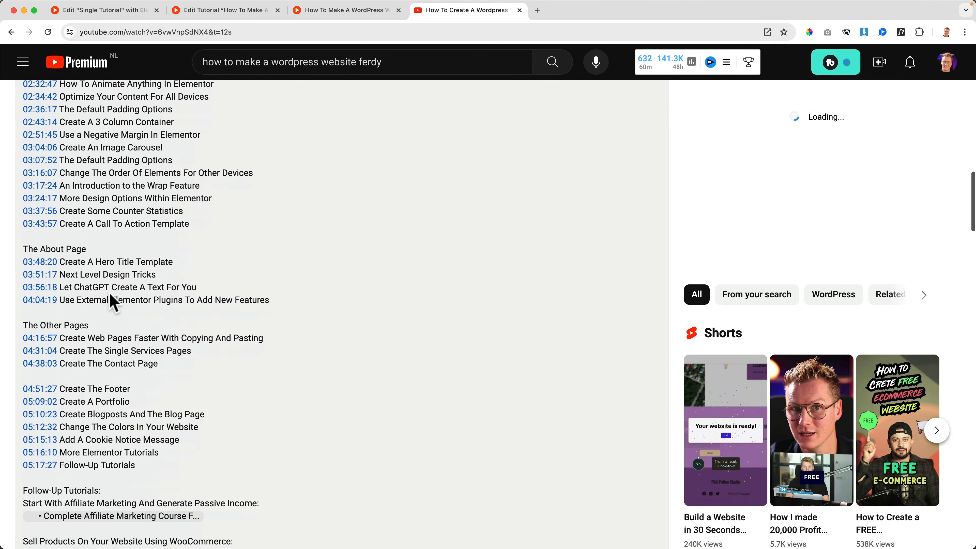
{"action": "scroll", "coordinate": [109, 294], "scroll_direction": "down", "scroll_amount": 8}
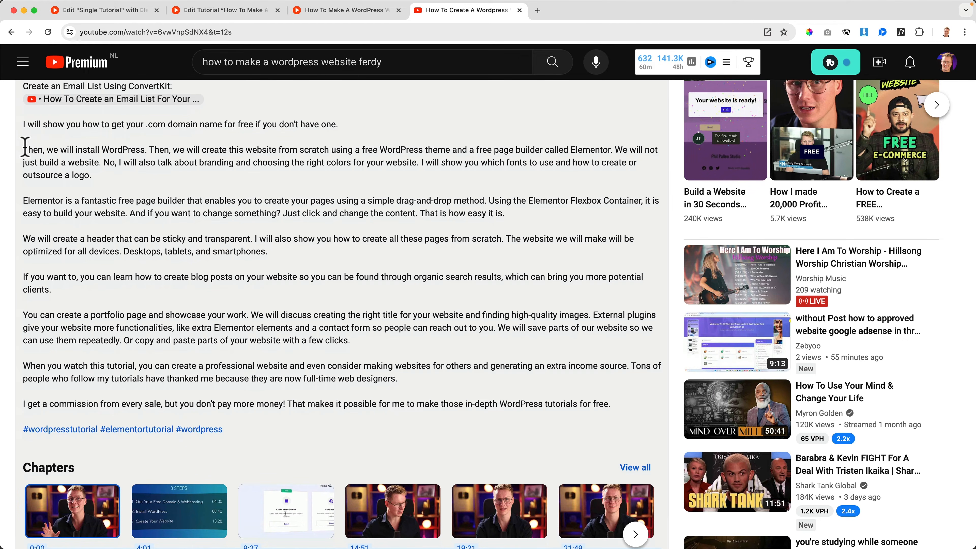
{"action": "left_click_drag", "start_coordinate": [25, 146], "coordinate": [630, 414]}
{"action": "key", "text": "cmd+c"}
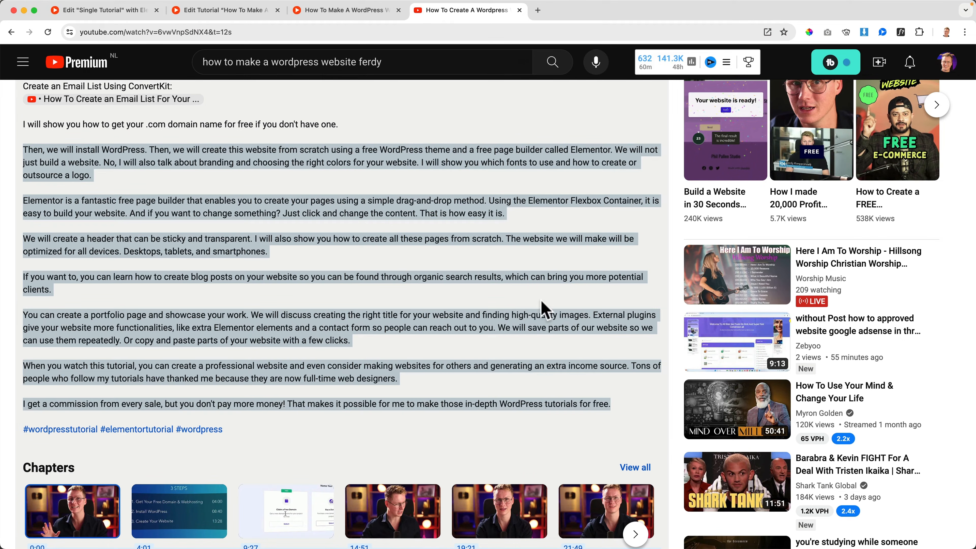
{"action": "left_click", "coordinate": [520, 10]}
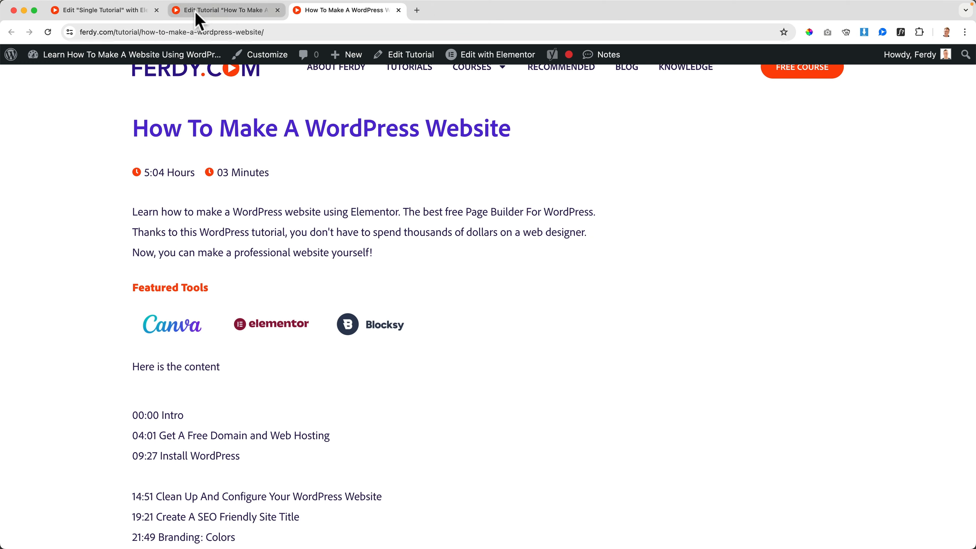
Replace the "Here is the content" paragraph in the tutorial editor with the copied description text.
{"action": "left_click", "coordinate": [197, 15]}
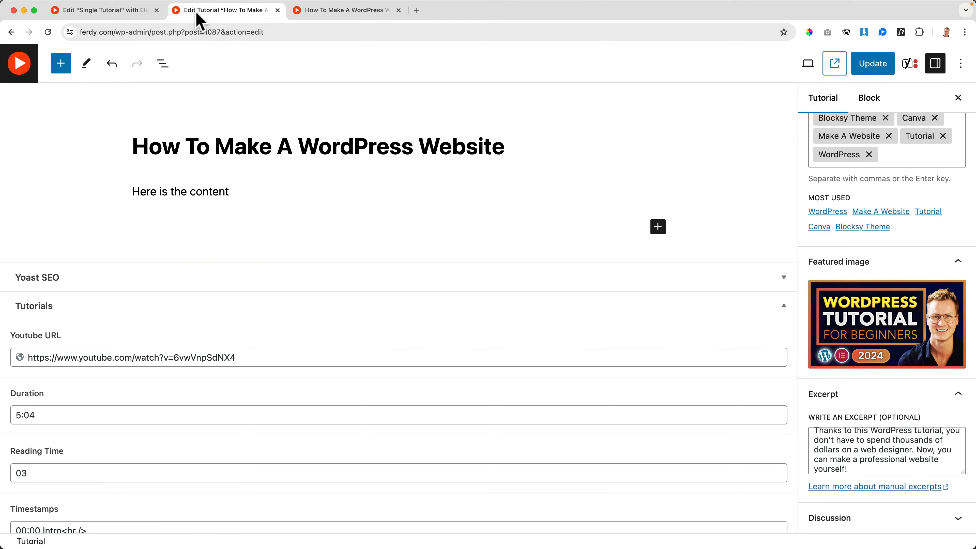
{"action": "triple_click", "coordinate": [244, 196]}
{"action": "key", "text": "cmd+v"}
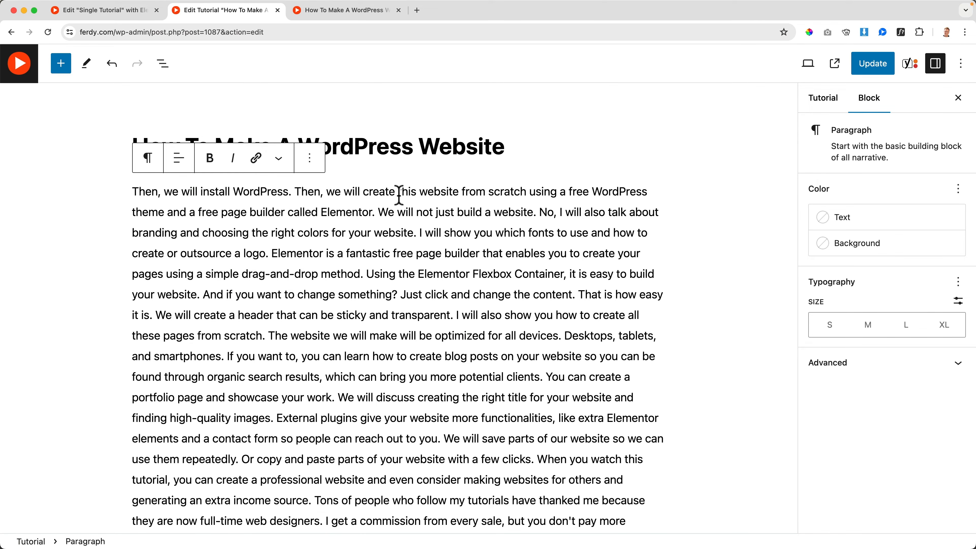
Begin the content with an intro ending "This is what we will cover:" and a paragraph starting "First, we will get web hosting and a free domain.".
{"action": "type", "text": "In this tutorial I will show you how to create an amazing WordPress website. This is what we will cover:"}
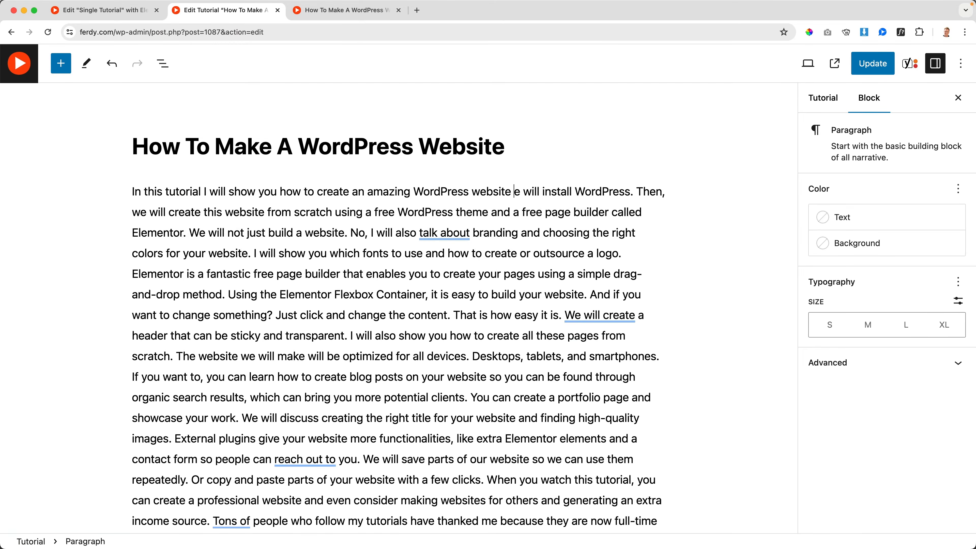
{"action": "key", "text": "Return"}
{"action": "type", "text": "First, we will get a free"}
{"action": "key", "text": "BackSpace"}
{"action": "key", "text": "BackSpace"}
{"action": "key", "text": "BackSpace"}
{"action": "key", "text": "BackSpace"}
{"action": "key", "text": "BackSpace"}
{"action": "key", "text": "BackSpace"}
{"action": "type", "text": "web hosting and a free domain."}
Insert the heading "Get Web Hosting And A Free Domain" below the intro and begin the paragraph's second sentence with "Then".
{"action": "left_click", "coordinate": [650, 192]}
{"action": "key", "text": "Return"}
{"action": "type", "text": "Get Web Hosting And A Free Domain"}
{"action": "left_click", "coordinate": [379, 232]}
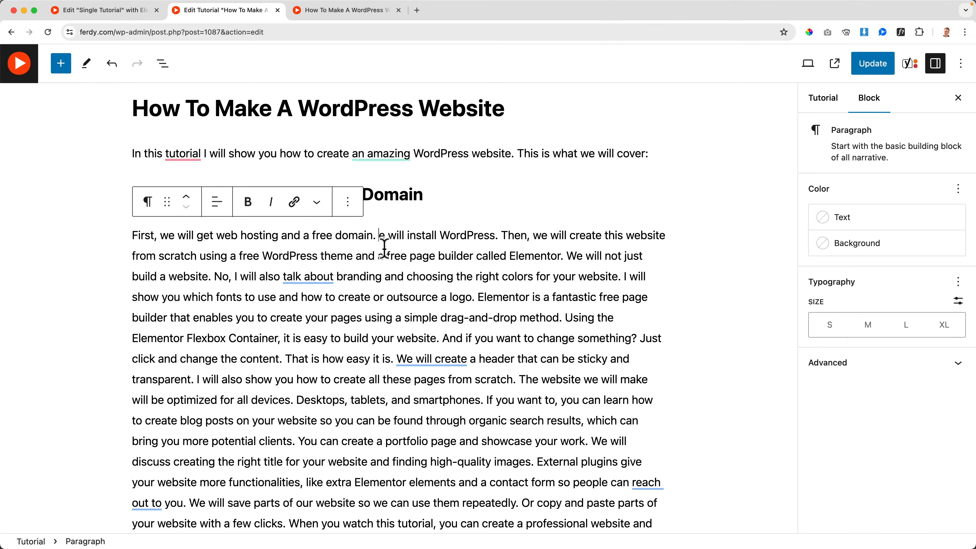
{"action": "type", "text": "Then"}
Split the remaining text into sections headed "Elementor and The Blocksy Theme", "Mobile Responsiveness" and "Free External Plugins".
{"action": "key", "text": "Return"}
{"action": "key", "text": "Return"}
{"action": "scroll", "coordinate": [385, 257], "scroll_direction": "down", "scroll_amount": 5}
{"action": "key", "text": "Return"}
{"action": "key", "text": "Return"}
{"action": "type", "text": "Mobile Responsiveness"}
{"action": "key", "text": "Return"}
{"action": "key", "text": "Return"}
{"action": "type", "text": "Free External Plugins"}
{"action": "scroll", "coordinate": [355, 266], "scroll_direction": "up", "scroll_amount": 10}
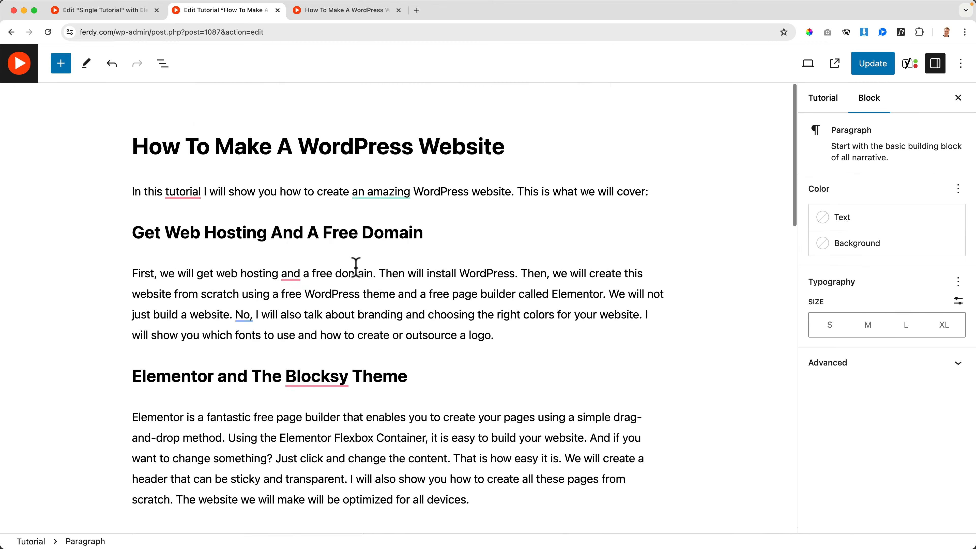
Add the H2 heading "Make Multiple WordPress Websites" above the "When you watch this tutorial" paragraph and update the tutorial.
{"action": "scroll", "coordinate": [355, 266], "scroll_direction": "down", "scroll_amount": 14}
{"action": "left_click", "coordinate": [411, 204]}
{"action": "key", "text": "Return"}
{"action": "key", "text": "Return"}
{"action": "left_click", "coordinate": [391, 239]}
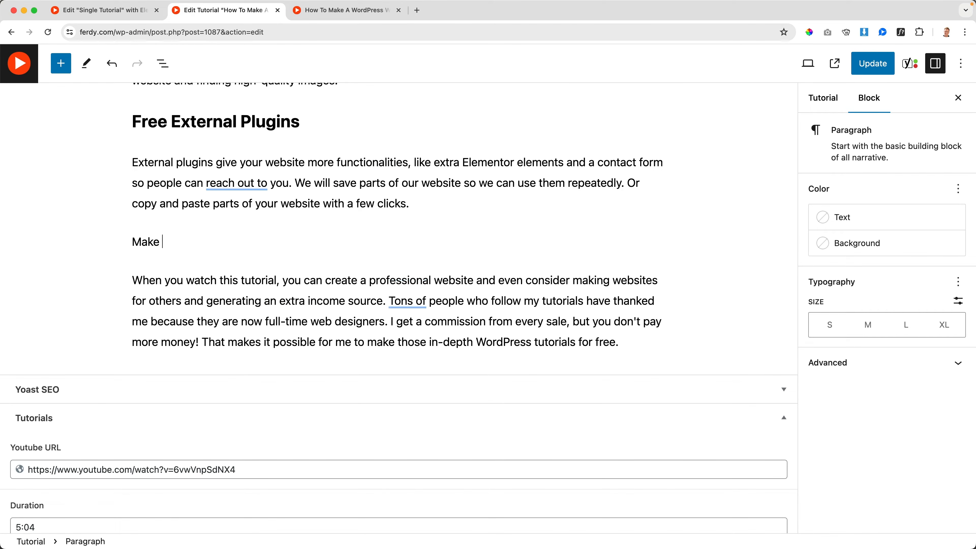
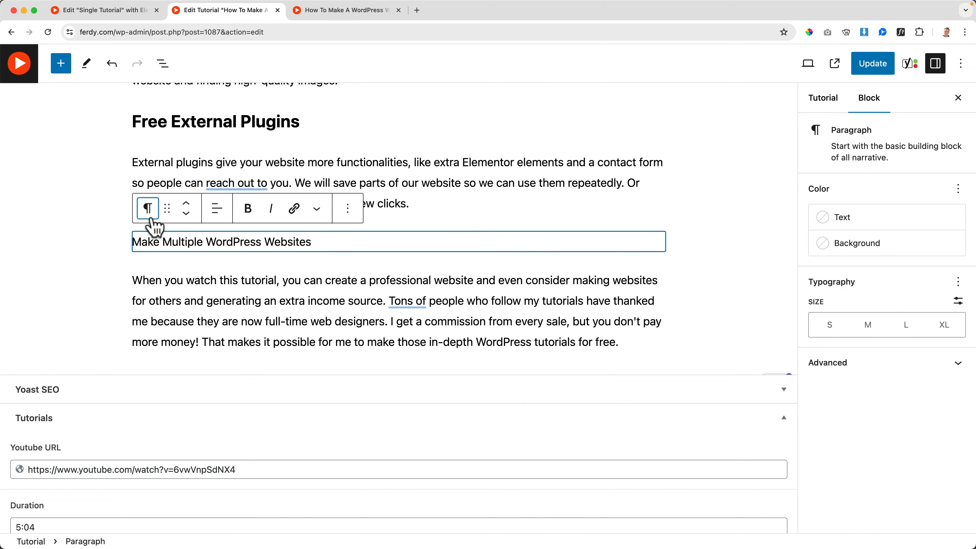
{"action": "left_click", "coordinate": [147, 209]}
{"action": "left_click", "coordinate": [183, 270]}
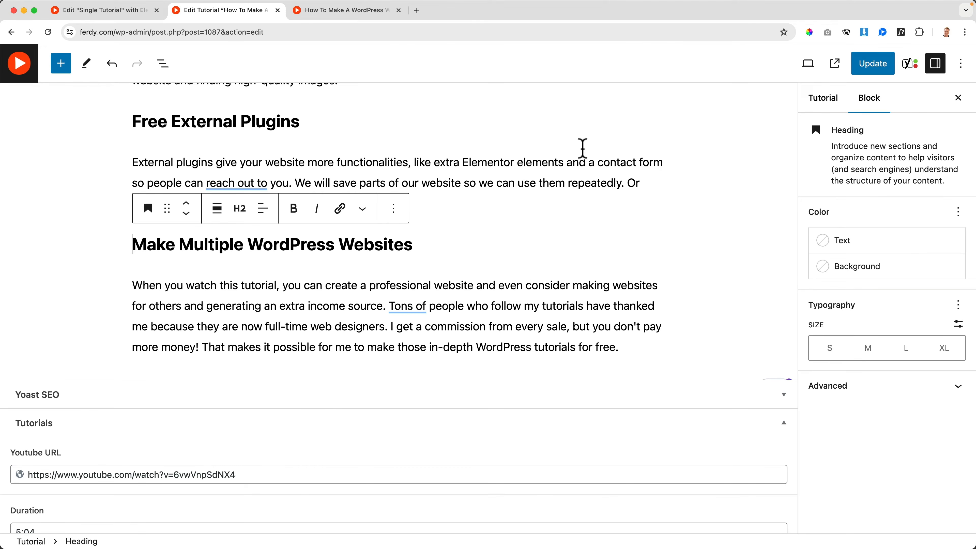
{"action": "left_click", "coordinate": [860, 72]}
Review the live tutorial page from the video down through the excerpt, featured tools and new content headings.
{"action": "left_click", "coordinate": [337, 14]}
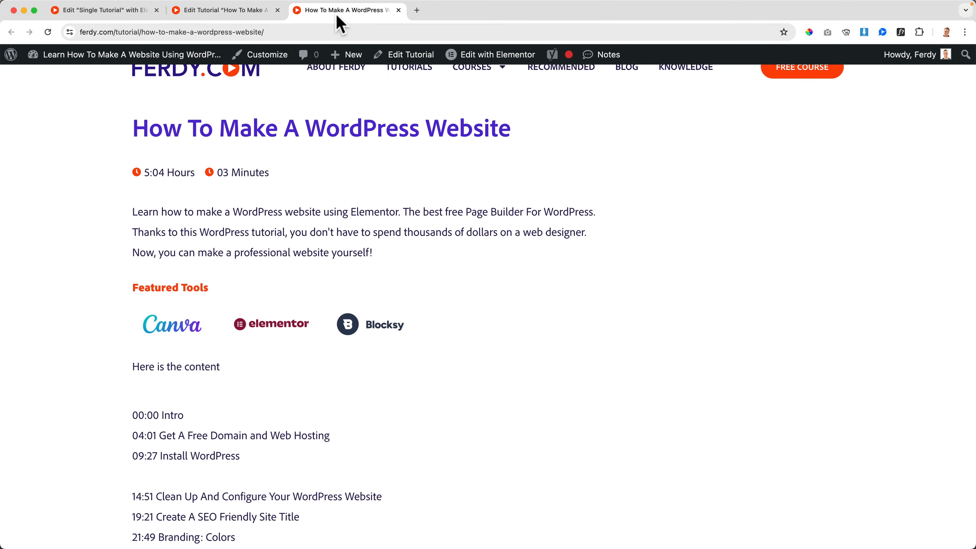
{"action": "scroll", "coordinate": [156, 157], "scroll_direction": "up", "scroll_amount": 10}
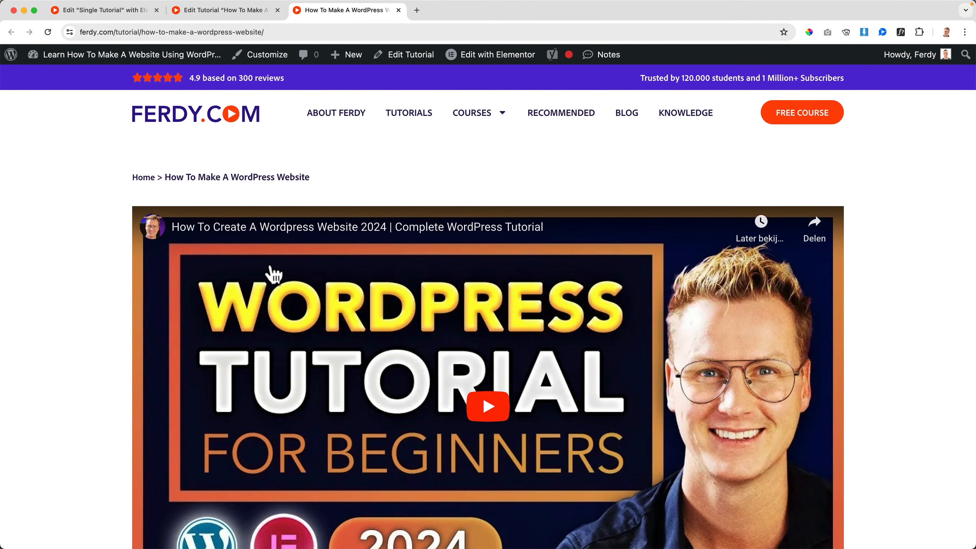
{"action": "scroll", "coordinate": [273, 274], "scroll_direction": "down", "scroll_amount": 9}
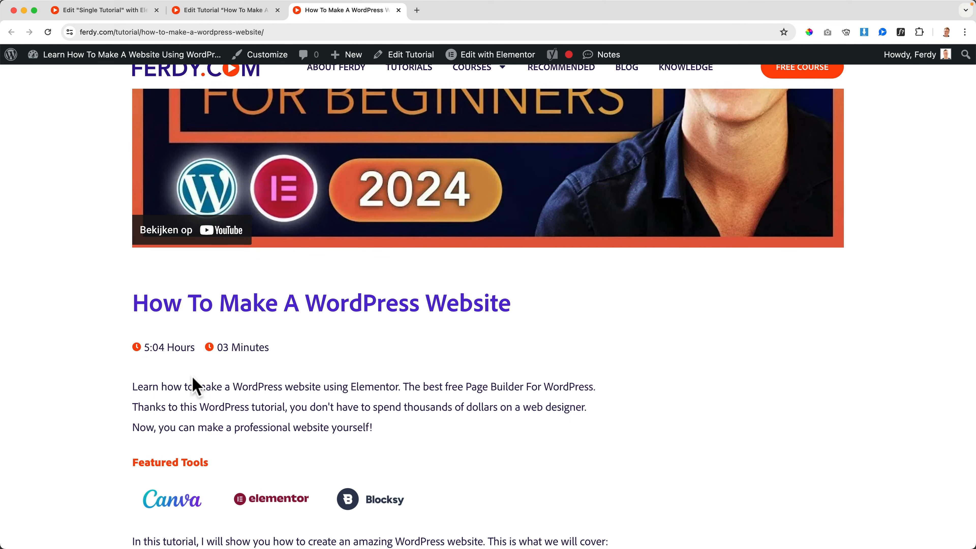
{"action": "left_click_drag", "start_coordinate": [194, 379], "coordinate": [398, 434]}
{"action": "left_click", "coordinate": [398, 433]}
{"action": "scroll", "coordinate": [398, 433], "scroll_direction": "down", "scroll_amount": 5}
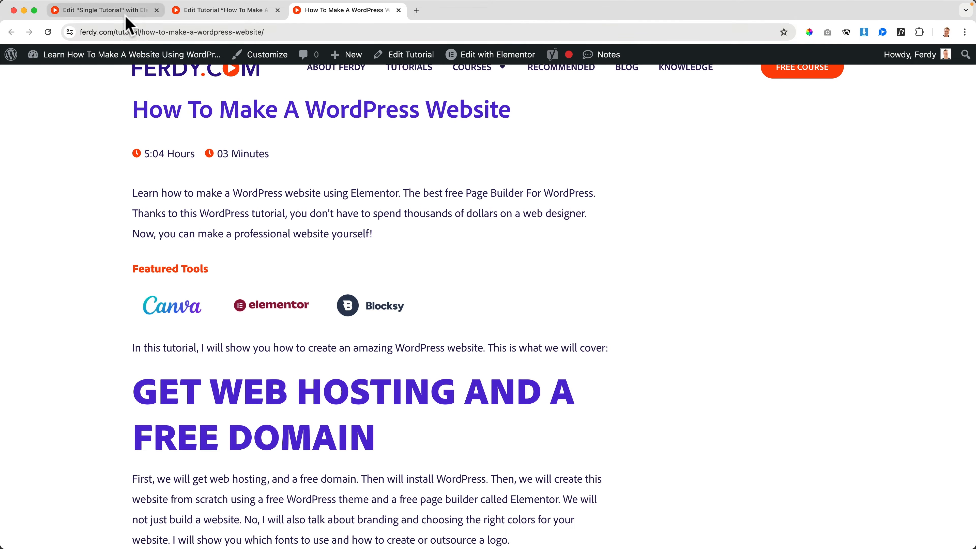
Return to the Single Tutorial template and open the Featured Products Loop item from the Theme Builder for editing.
{"action": "left_click", "coordinate": [134, 10]}
{"action": "scroll", "coordinate": [262, 247], "scroll_direction": "up", "scroll_amount": 12}
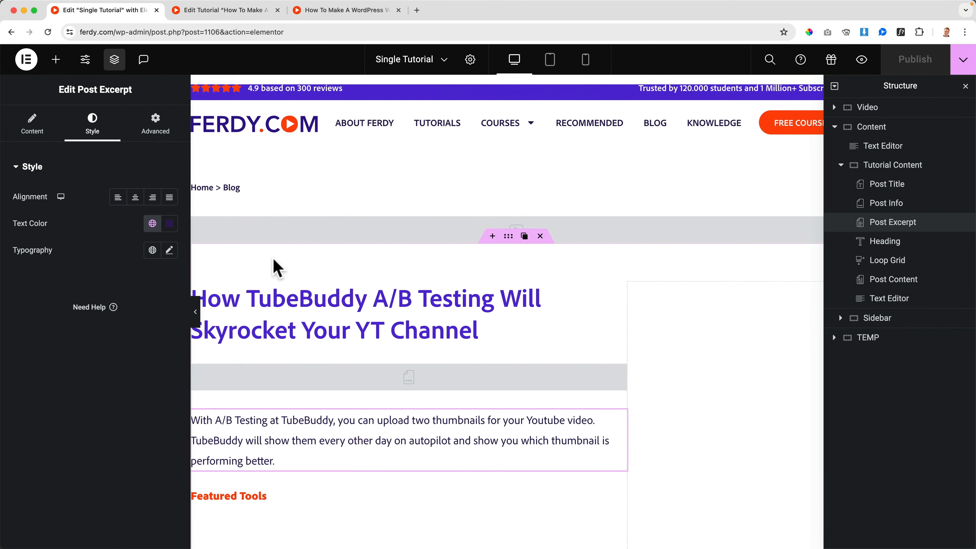
{"action": "scroll", "coordinate": [277, 264], "scroll_direction": "down", "scroll_amount": 5}
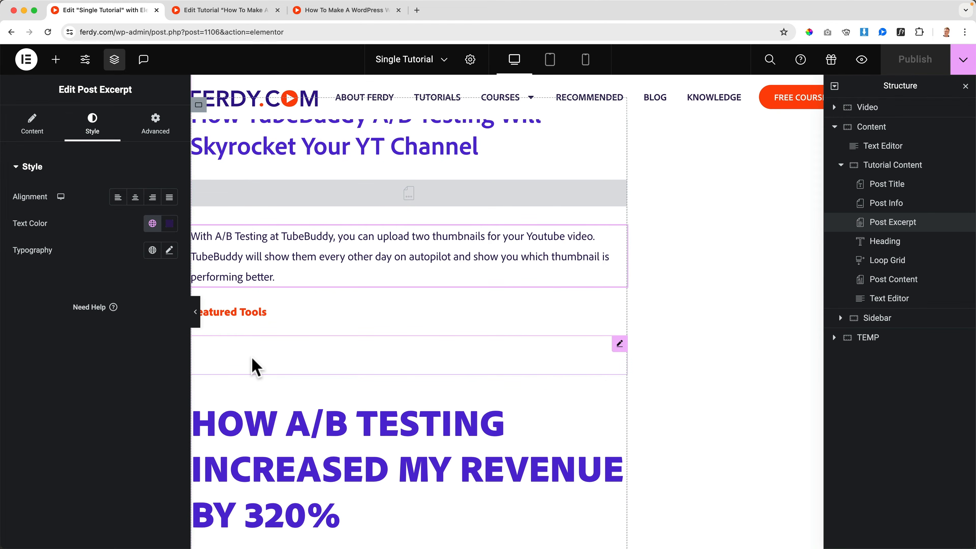
{"action": "left_click", "coordinate": [254, 367]}
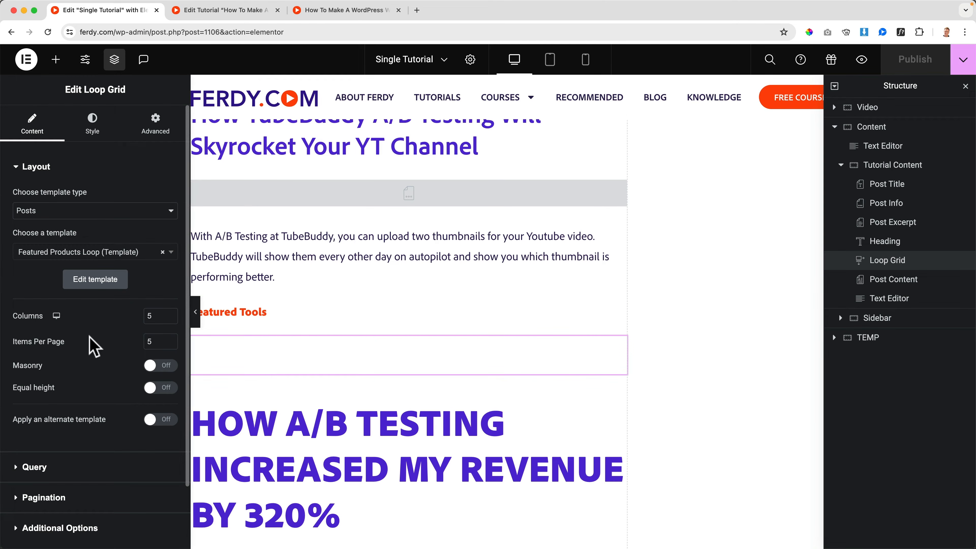
{"action": "left_click", "coordinate": [26, 60]}
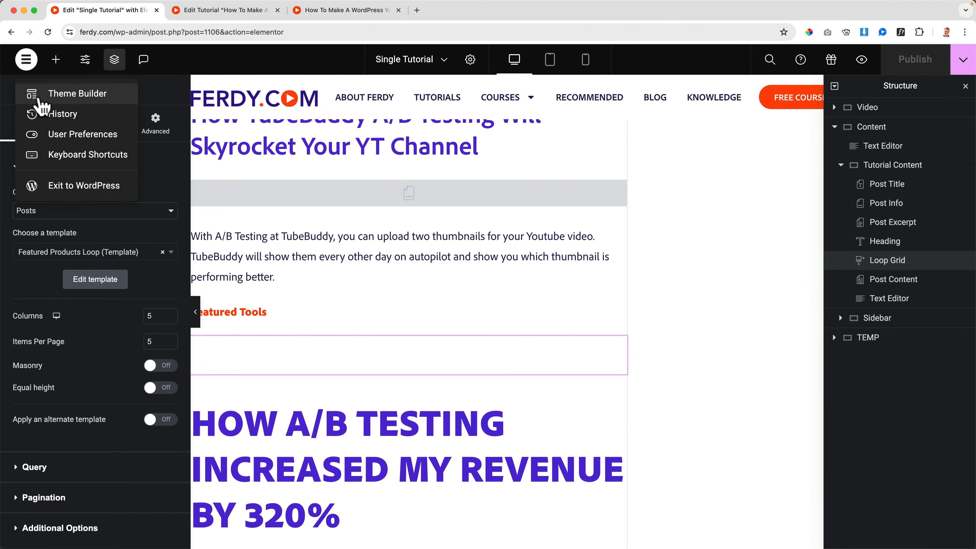
{"action": "left_click", "coordinate": [61, 94]}
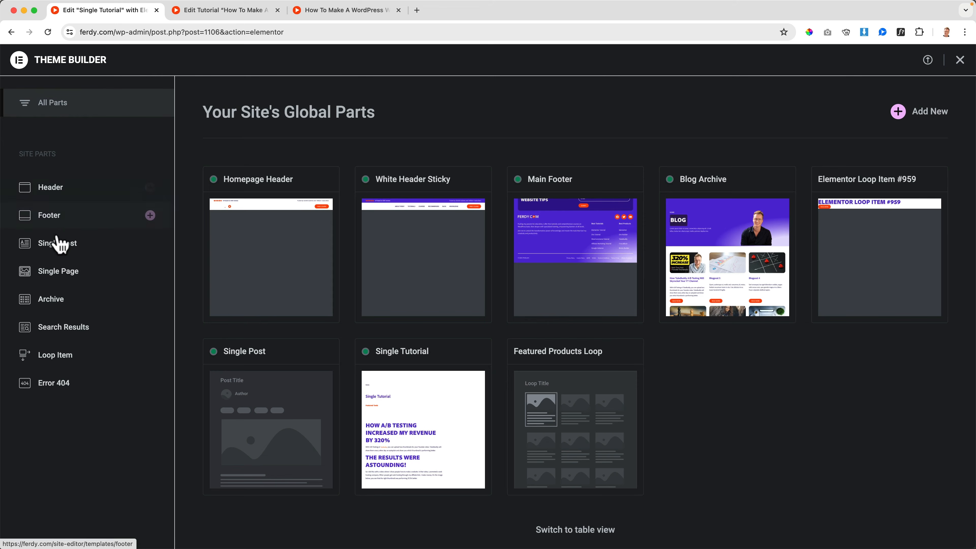
{"action": "left_click", "coordinate": [59, 355]}
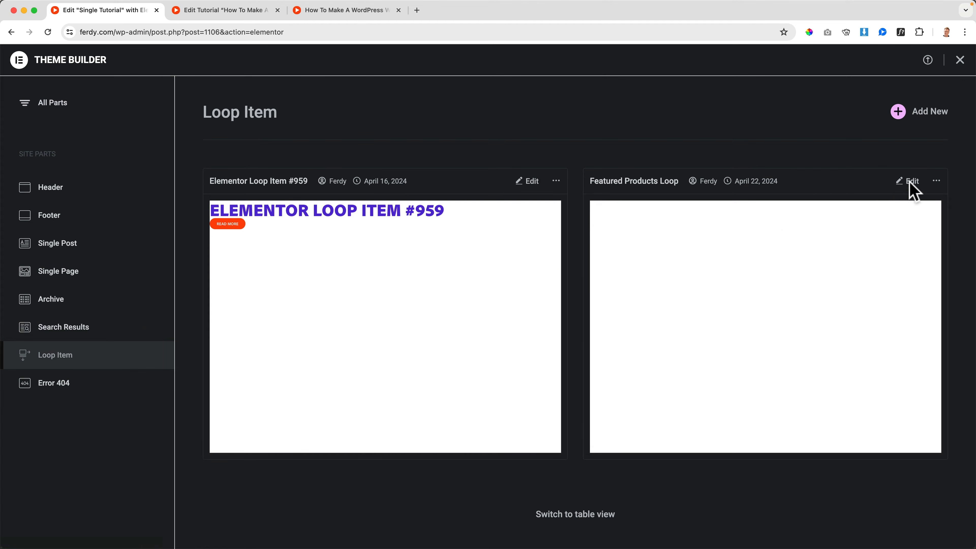
{"action": "left_click", "coordinate": [913, 184]}
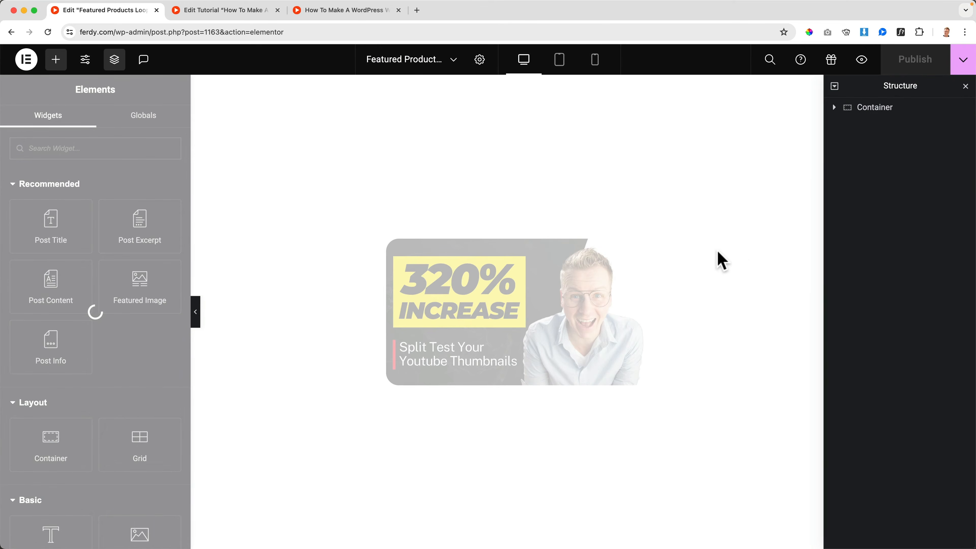
Give the loop's featured image a custom URL link using the dynamic Post URL, publish it, and check the featured tools on the live tutorial.
{"action": "left_click", "coordinate": [504, 283]}
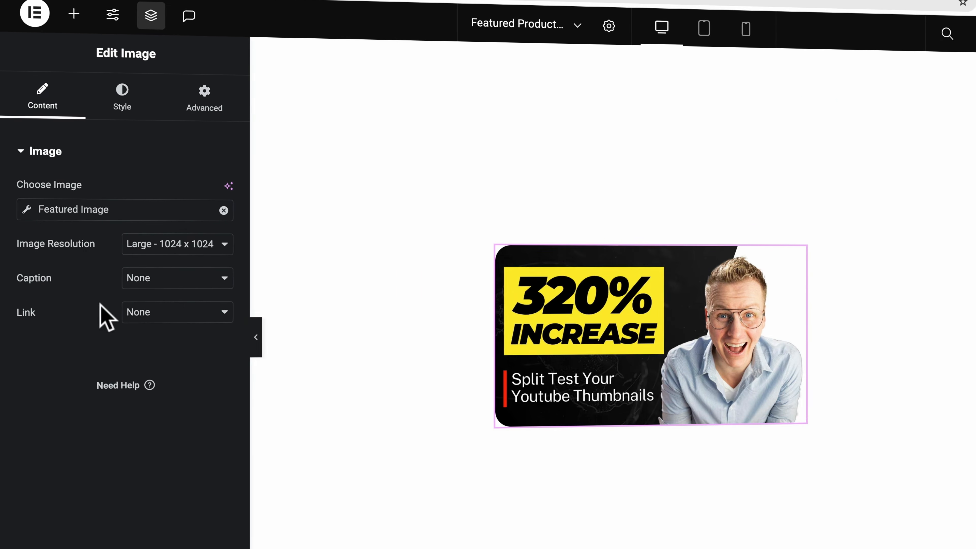
{"action": "left_click", "coordinate": [109, 290]}
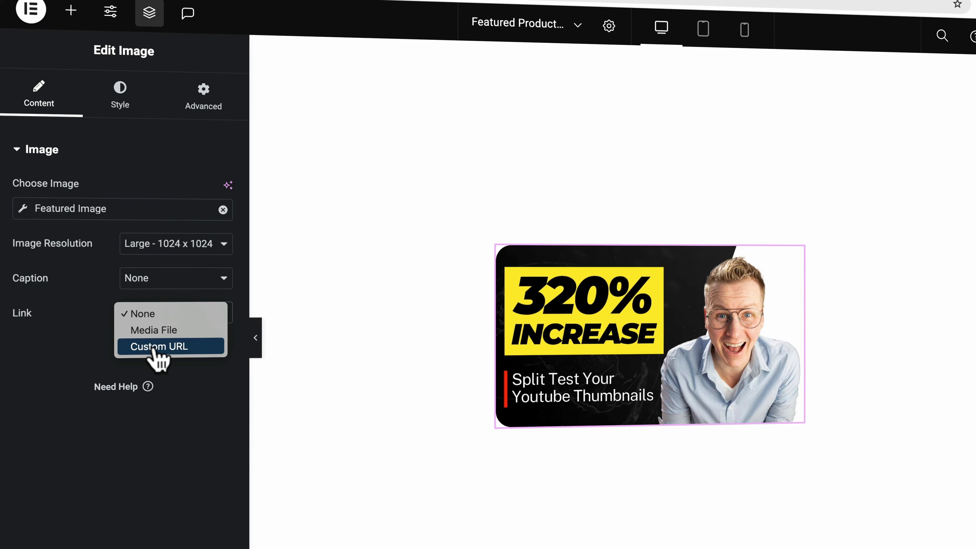
{"action": "left_click", "coordinate": [156, 347]}
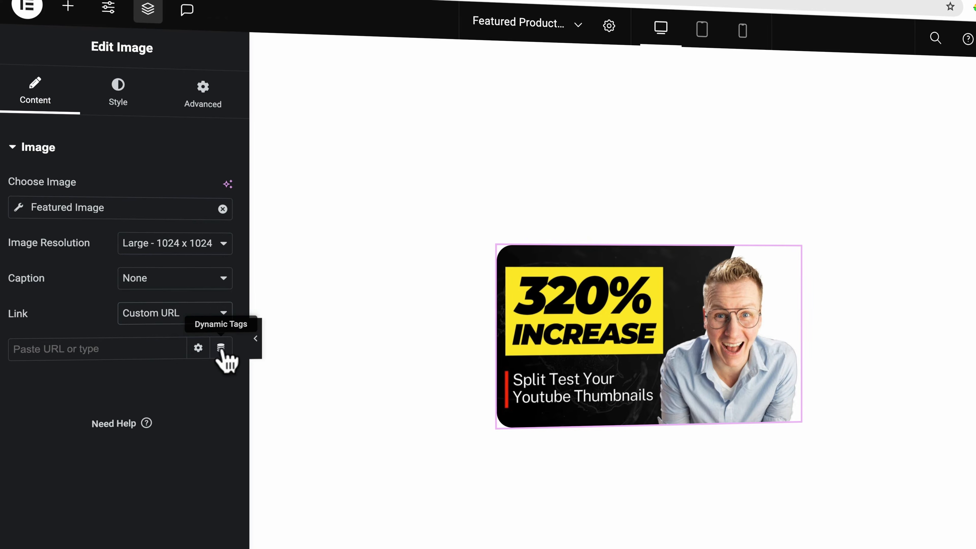
{"action": "left_click", "coordinate": [221, 348]}
{"action": "left_click", "coordinate": [69, 416]}
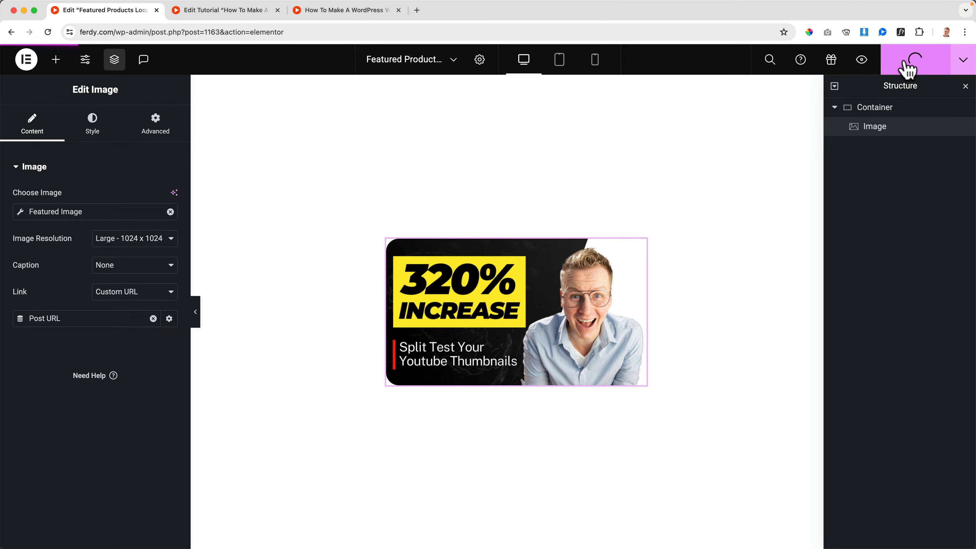
{"action": "left_click", "coordinate": [342, 11]}
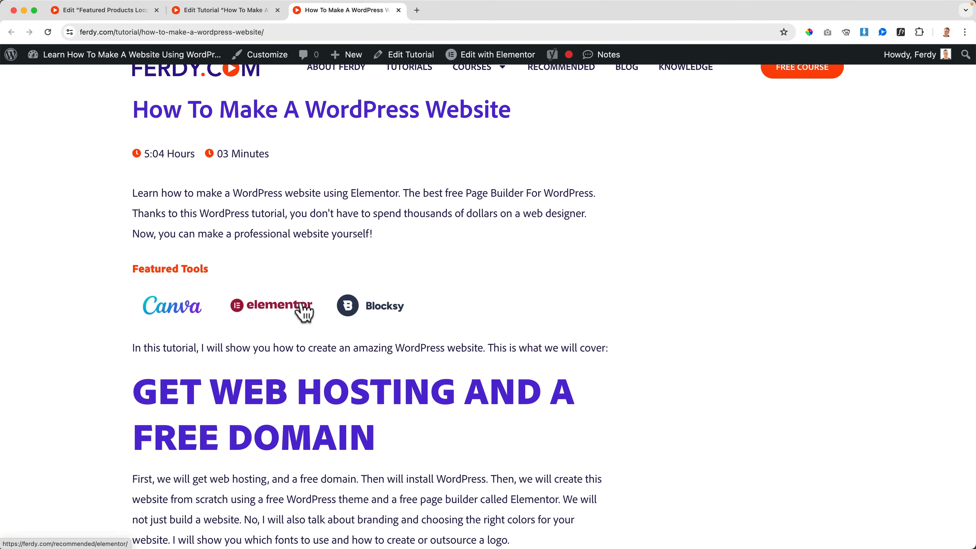
{"action": "scroll", "coordinate": [207, 231], "scroll_direction": "down", "scroll_amount": 5}
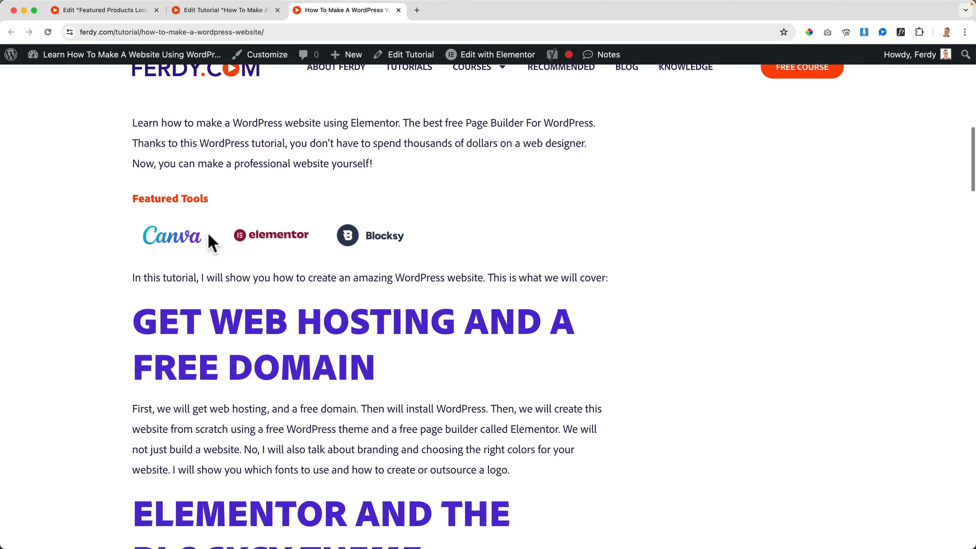
Examine the published tutorial page's section headings and the timestamp list's subheadings.
{"action": "left_click_drag", "start_coordinate": [140, 155], "coordinate": [580, 153]}
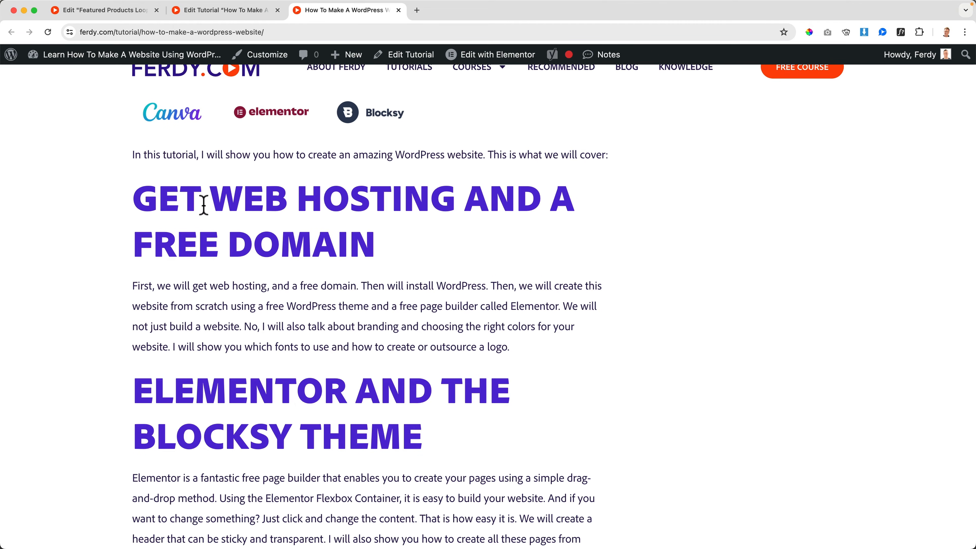
{"action": "left_click_drag", "start_coordinate": [203, 204], "coordinate": [467, 214]}
{"action": "left_click", "coordinate": [468, 213]}
{"action": "scroll", "coordinate": [434, 233], "scroll_direction": "down", "scroll_amount": 15}
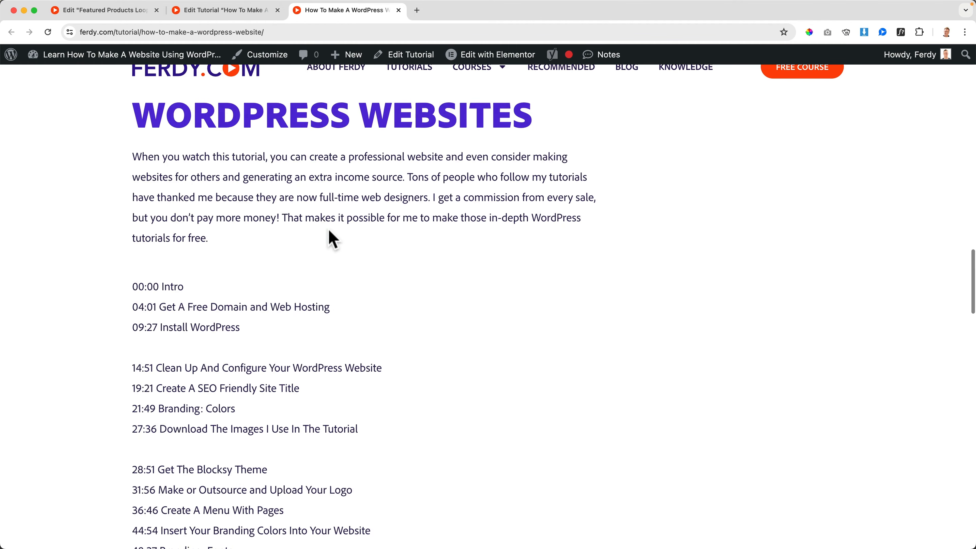
{"action": "scroll", "coordinate": [328, 231], "scroll_direction": "down", "scroll_amount": 20}
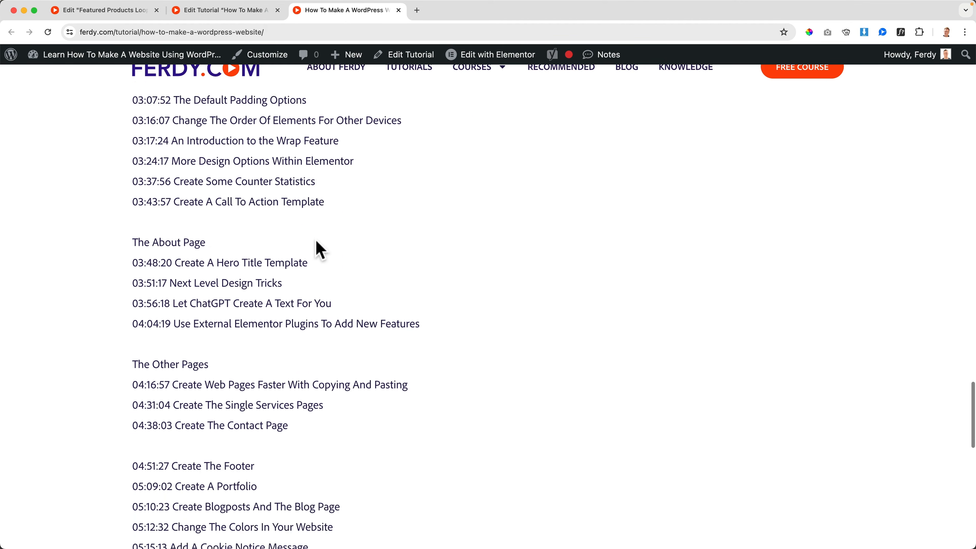
{"action": "scroll", "coordinate": [316, 241], "scroll_direction": "down", "scroll_amount": 10}
{"action": "scroll", "coordinate": [316, 242], "scroll_direction": "up", "scroll_amount": 20}
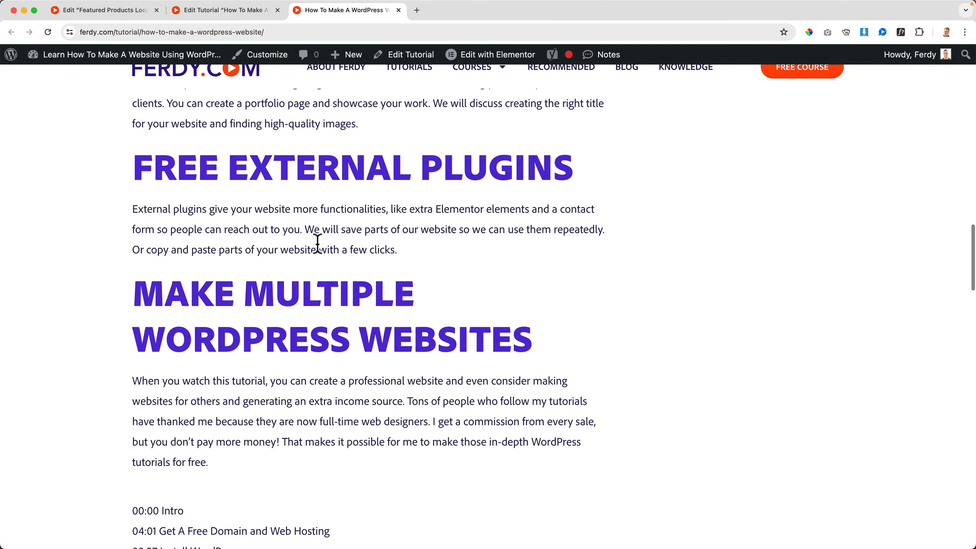
{"action": "scroll", "coordinate": [263, 292], "scroll_direction": "down", "scroll_amount": 1}
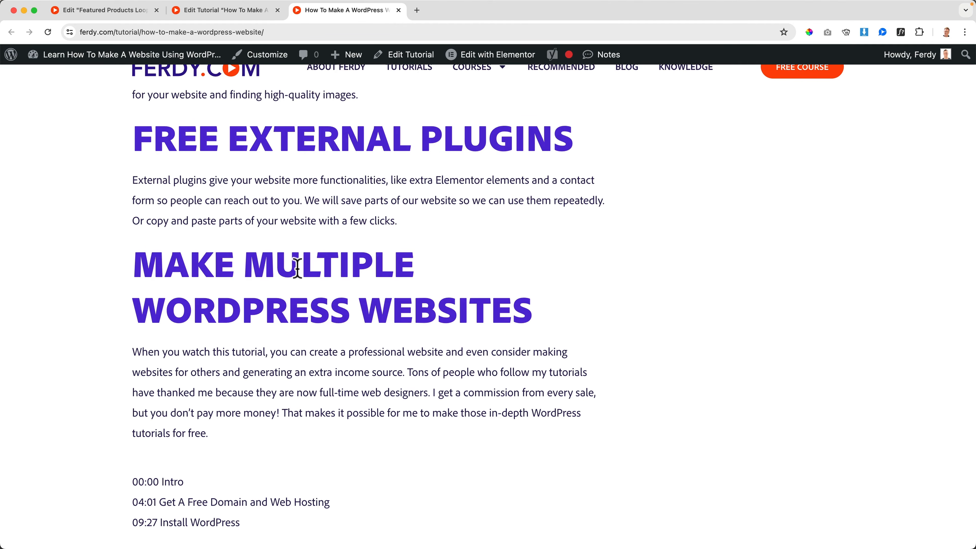
{"action": "scroll", "coordinate": [297, 268], "scroll_direction": "down", "scroll_amount": 20}
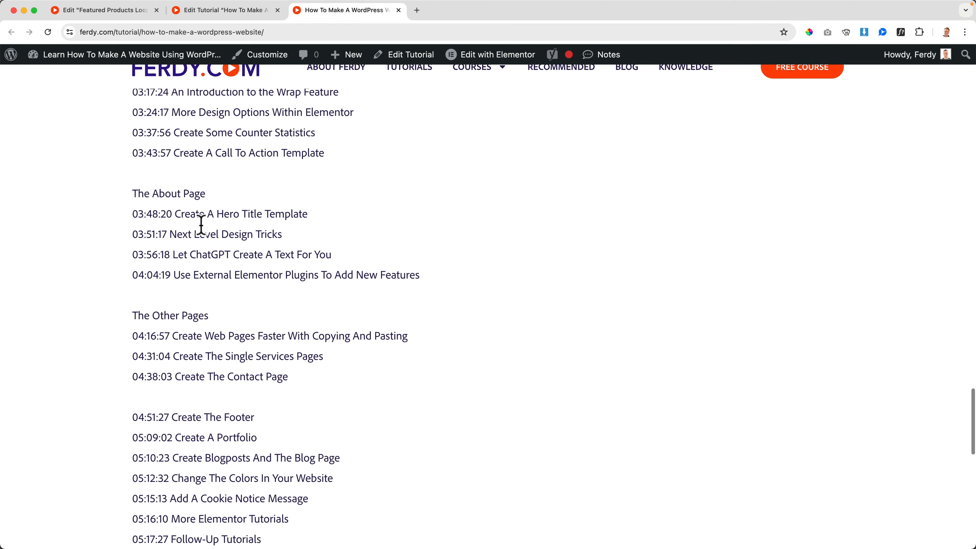
In the tutorial's Timestamps field, wrap "The Homepage" in <h2> and </h2> tags, replacing its line break tag.
{"action": "left_click", "coordinate": [195, 16]}
{"action": "scroll", "coordinate": [246, 211], "scroll_direction": "down", "scroll_amount": 15}
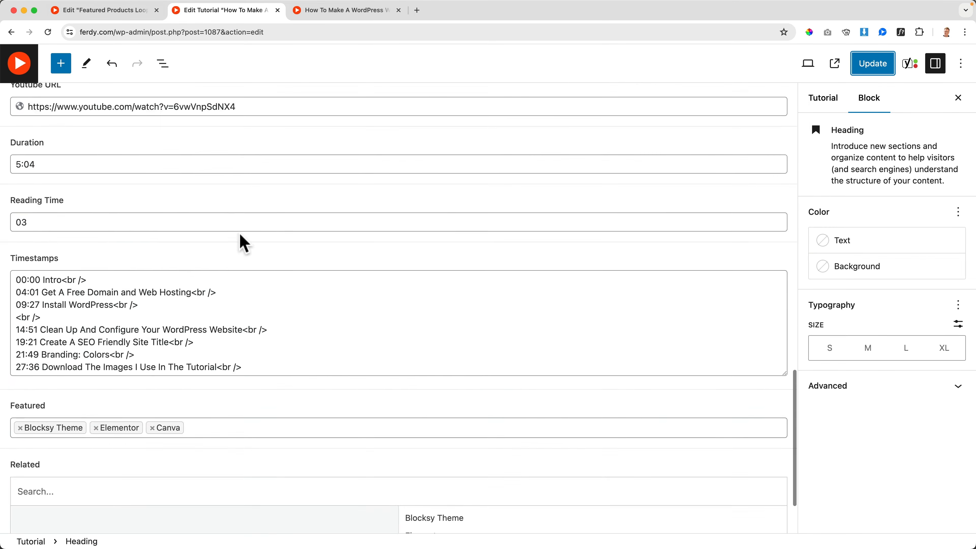
{"action": "scroll", "coordinate": [43, 217], "scroll_direction": "down", "scroll_amount": 5}
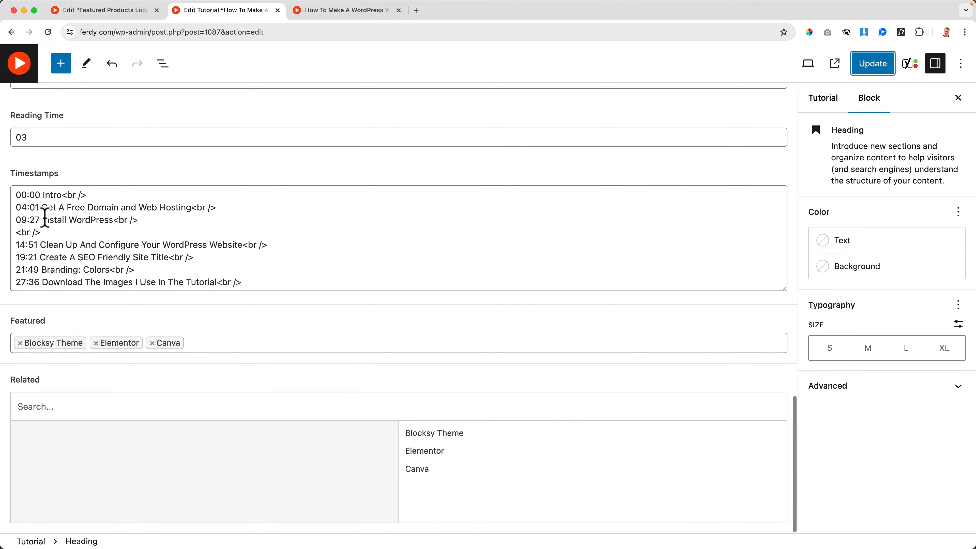
{"action": "scroll", "coordinate": [76, 225], "scroll_direction": "down", "scroll_amount": 2}
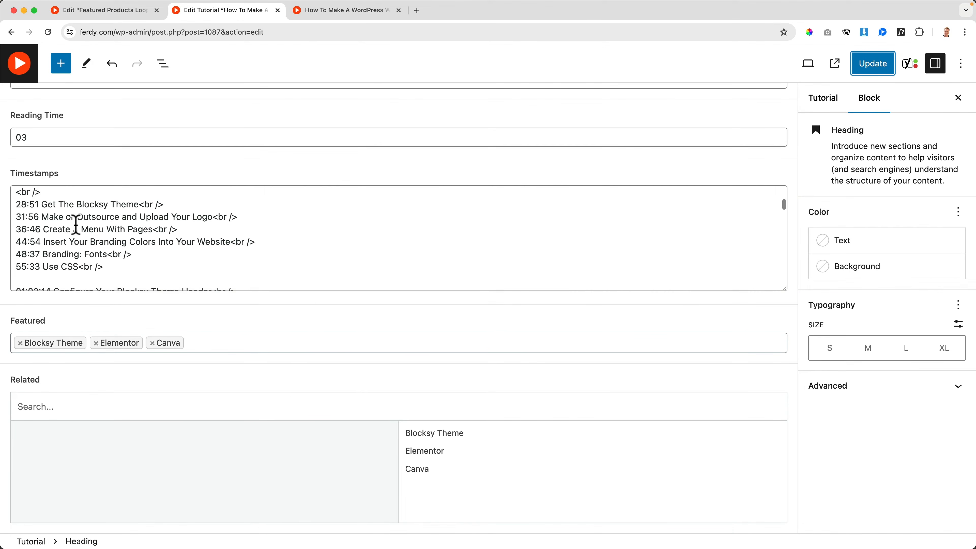
{"action": "scroll", "coordinate": [77, 225], "scroll_direction": "down", "scroll_amount": 10}
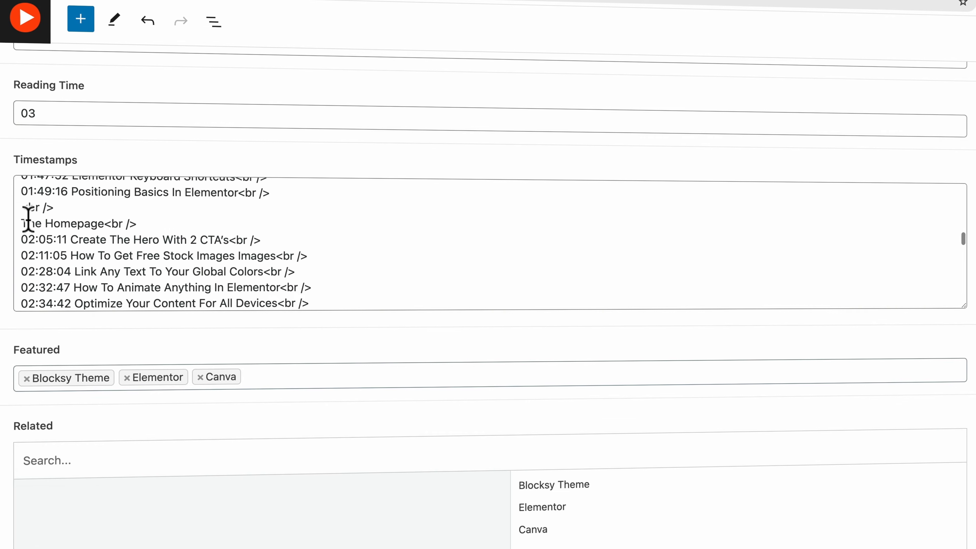
{"action": "left_click", "coordinate": [22, 223]}
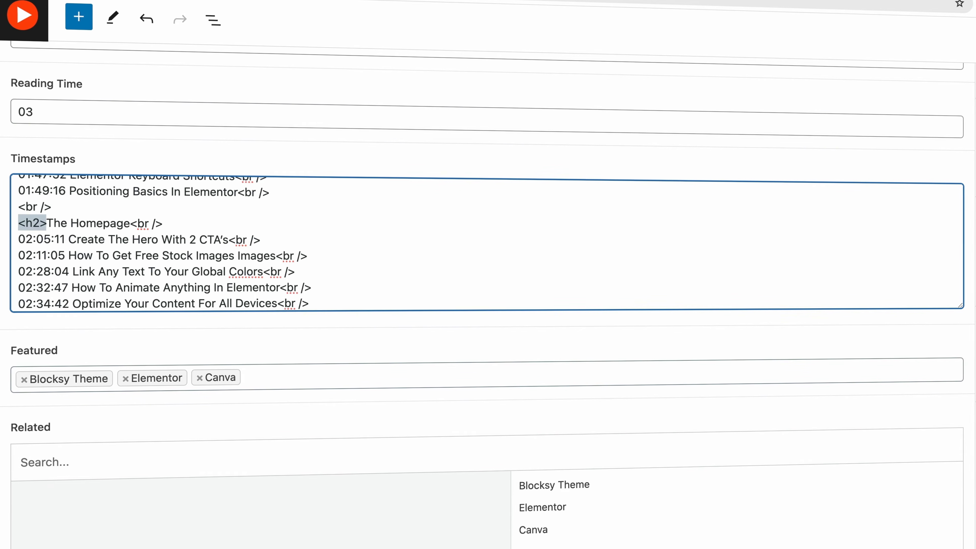
{"action": "left_click_drag", "start_coordinate": [131, 224], "coordinate": [199, 226]}
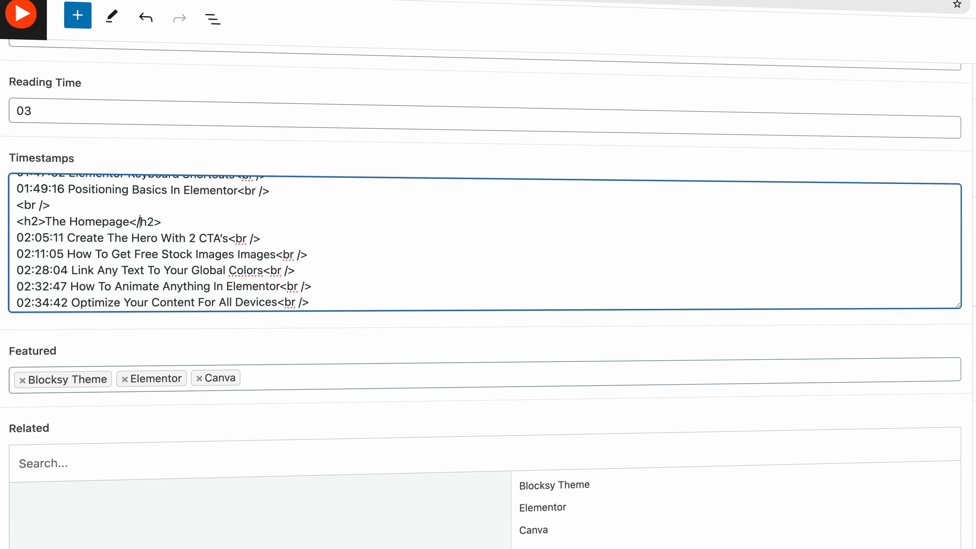
Wrap "The About Page" and "The Other Pages" in <h2></h2> tags in the Timestamps field and update the tutorial.
{"action": "scroll", "coordinate": [105, 244], "scroll_direction": "down", "scroll_amount": 10}
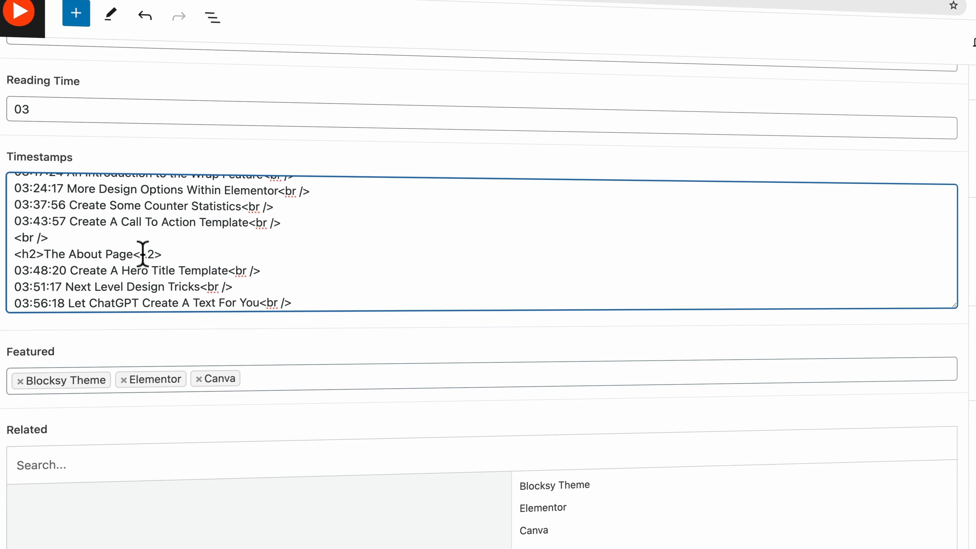
{"action": "left_click", "coordinate": [143, 254]}
{"action": "scroll", "coordinate": [46, 235], "scroll_direction": "down", "scroll_amount": 1}
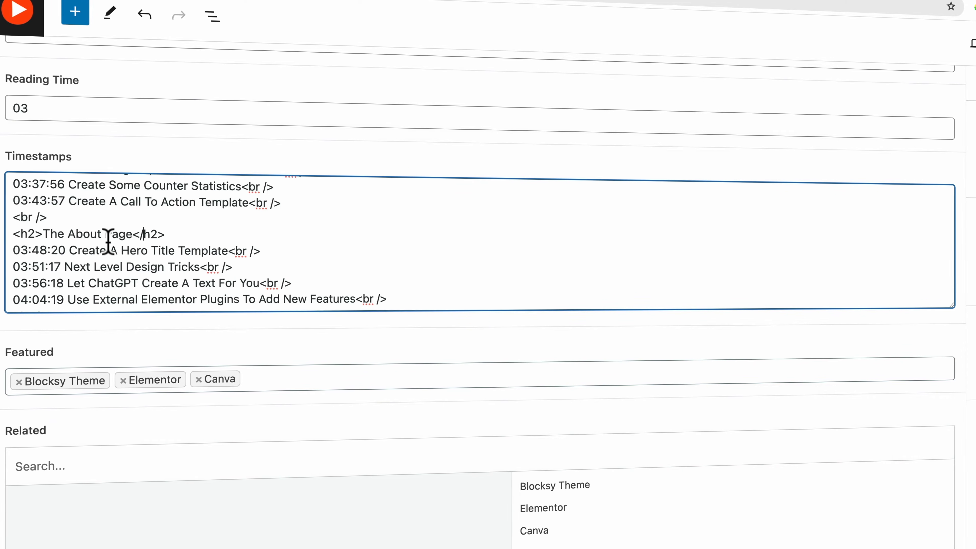
{"action": "scroll", "coordinate": [109, 242], "scroll_direction": "down", "scroll_amount": 2}
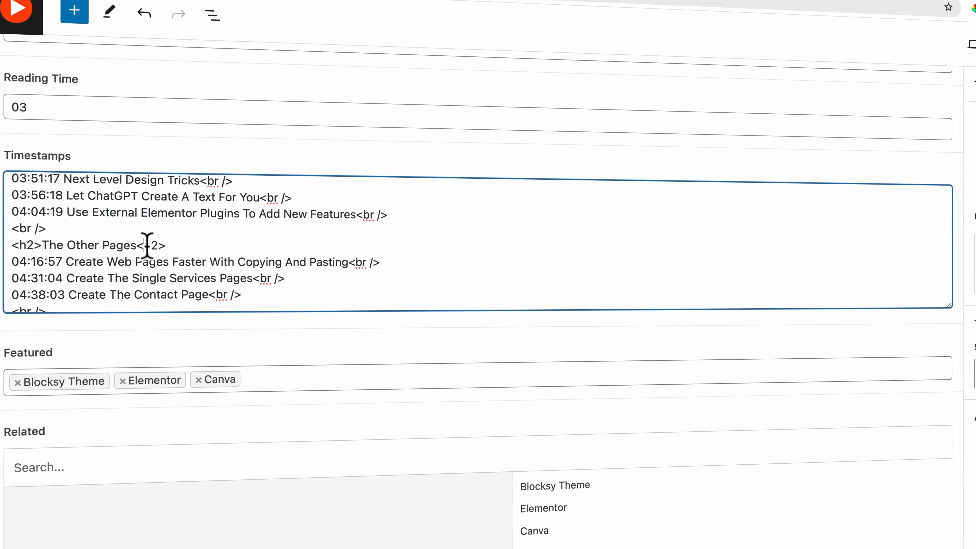
{"action": "scroll", "coordinate": [48, 214], "scroll_direction": "down", "scroll_amount": 4}
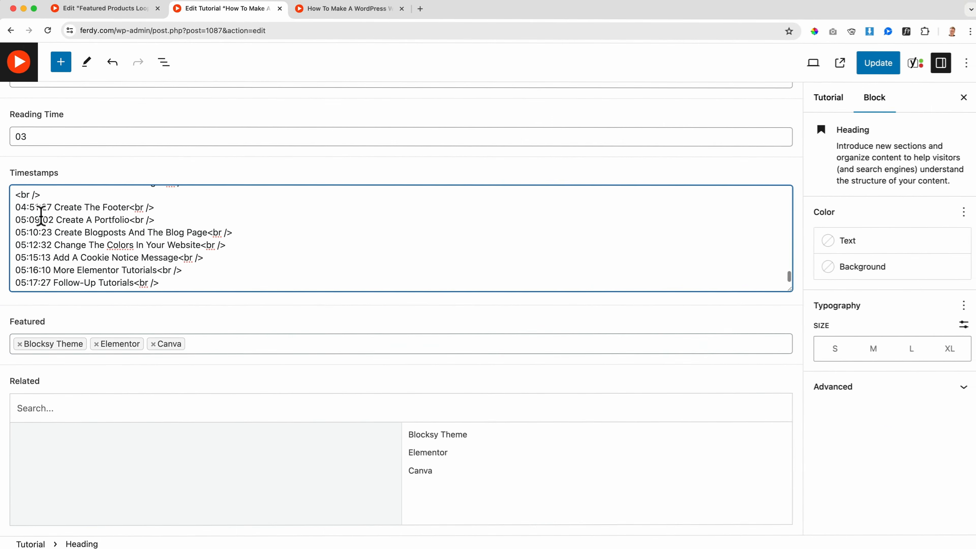
{"action": "left_click", "coordinate": [880, 69]}
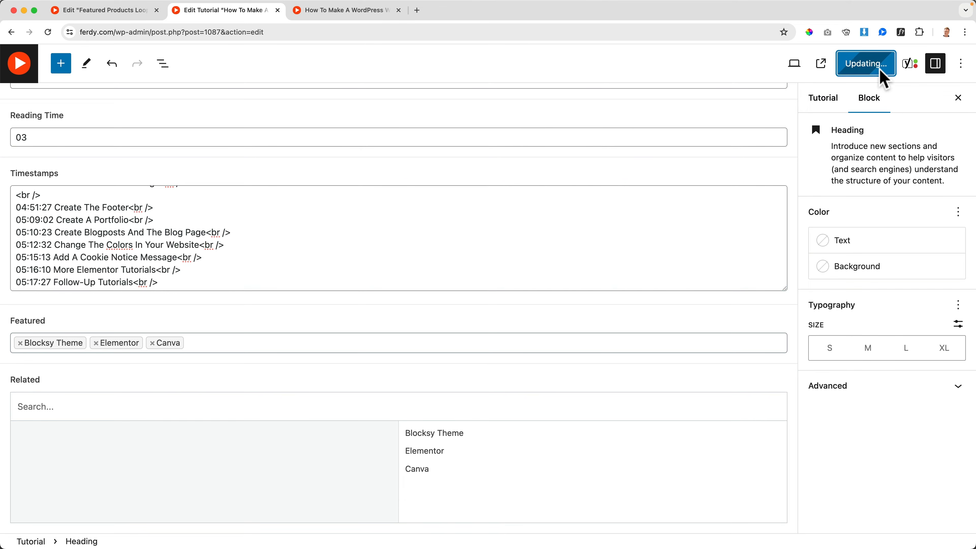
Reload the live tutorial page and check how the timestamp section headings are displayed.
{"action": "left_click", "coordinate": [346, 16]}
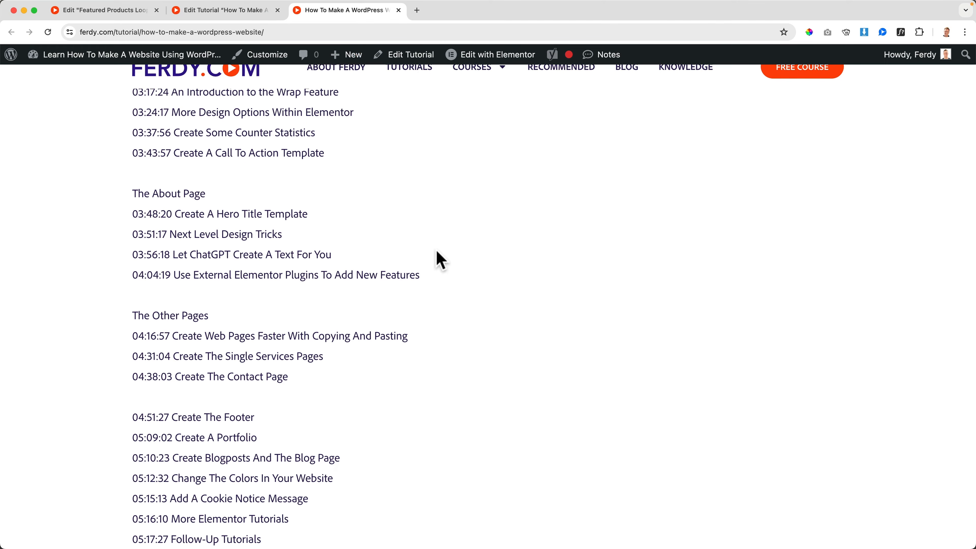
{"action": "scroll", "coordinate": [433, 255], "scroll_direction": "up", "scroll_amount": 15}
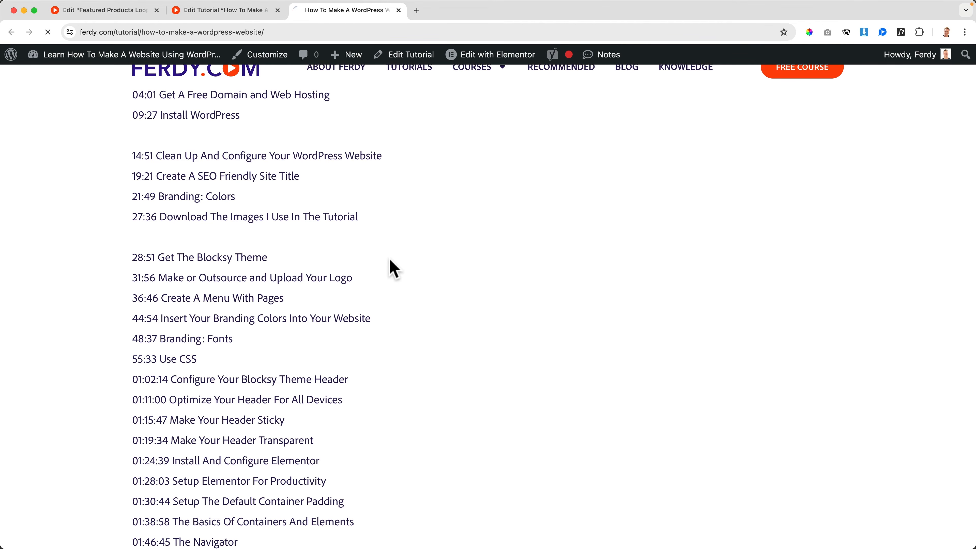
{"action": "scroll", "coordinate": [394, 269], "scroll_direction": "down", "scroll_amount": 15}
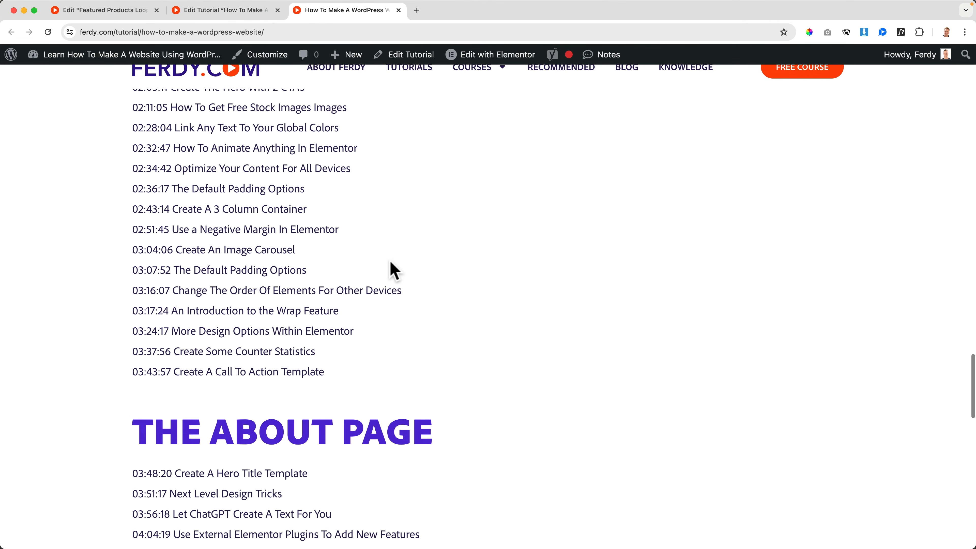
{"action": "scroll", "coordinate": [394, 269], "scroll_direction": "down", "scroll_amount": 10}
{"action": "scroll", "coordinate": [509, 257], "scroll_direction": "up", "scroll_amount": 20}
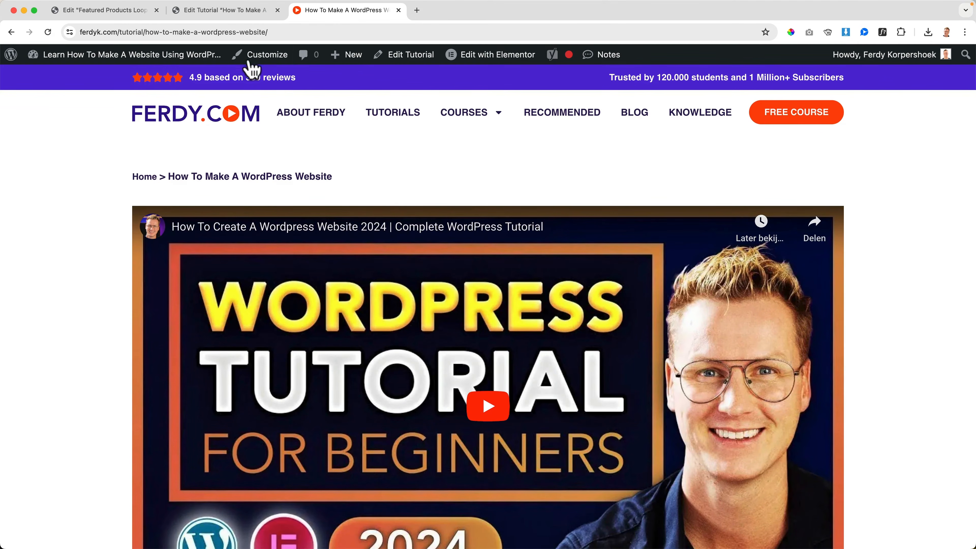
Open the Single Tutorial template for editing from the Theme Builder's single post templates and close the tutorial's post editor.
{"action": "left_click", "coordinate": [229, 11]}
{"action": "left_click", "coordinate": [131, 14]}
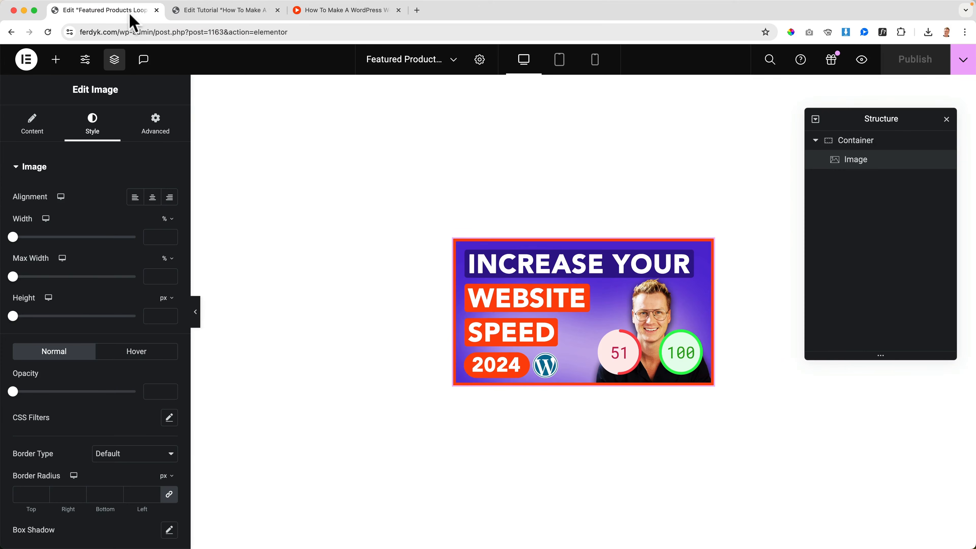
{"action": "left_click", "coordinate": [27, 59]}
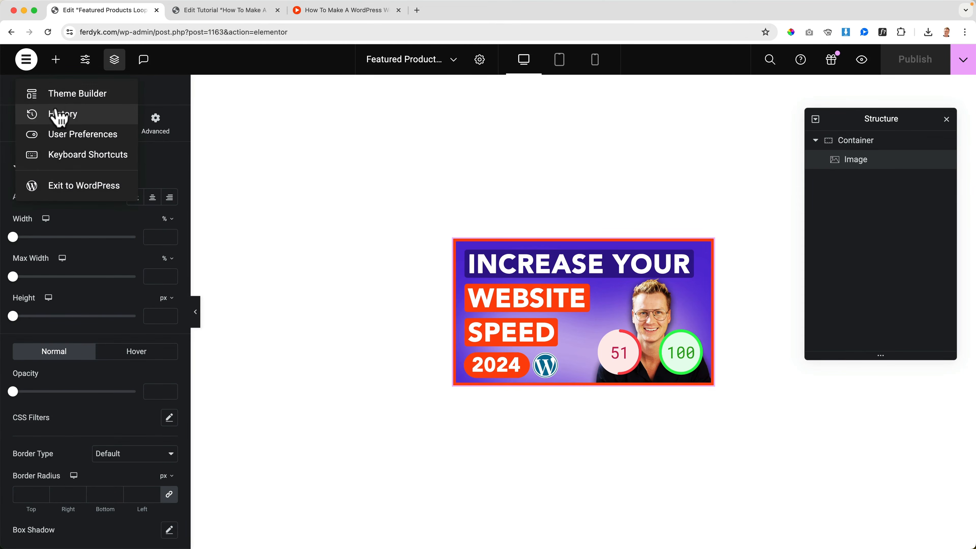
{"action": "left_click", "coordinate": [76, 95]}
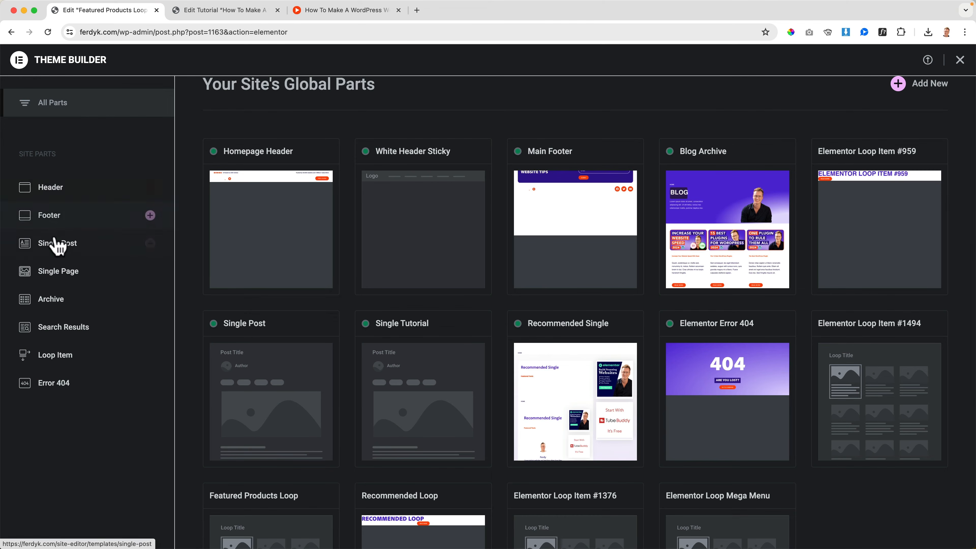
{"action": "left_click", "coordinate": [61, 246]}
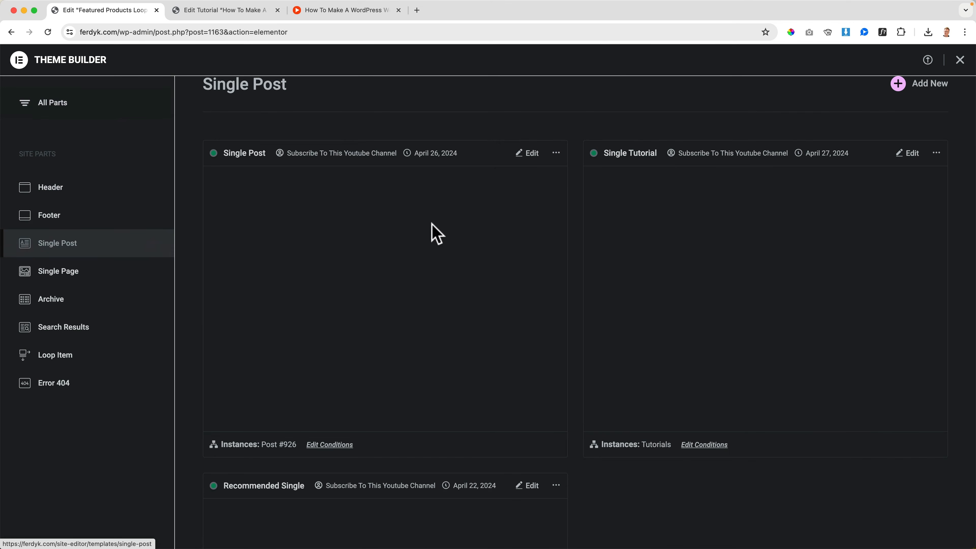
{"action": "left_click", "coordinate": [911, 157]}
{"action": "left_click", "coordinate": [237, 15]}
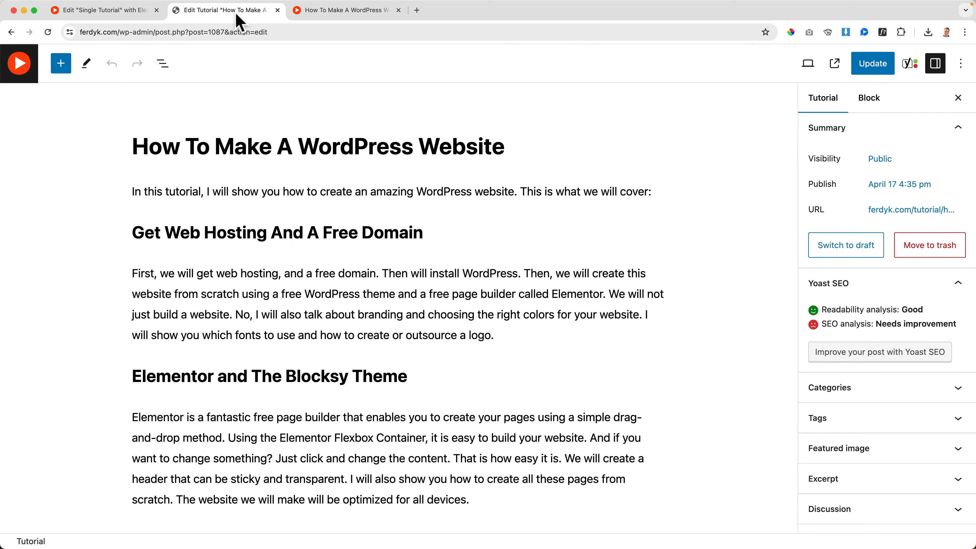
{"action": "left_click", "coordinate": [277, 10]}
{"action": "left_click", "coordinate": [113, 12]}
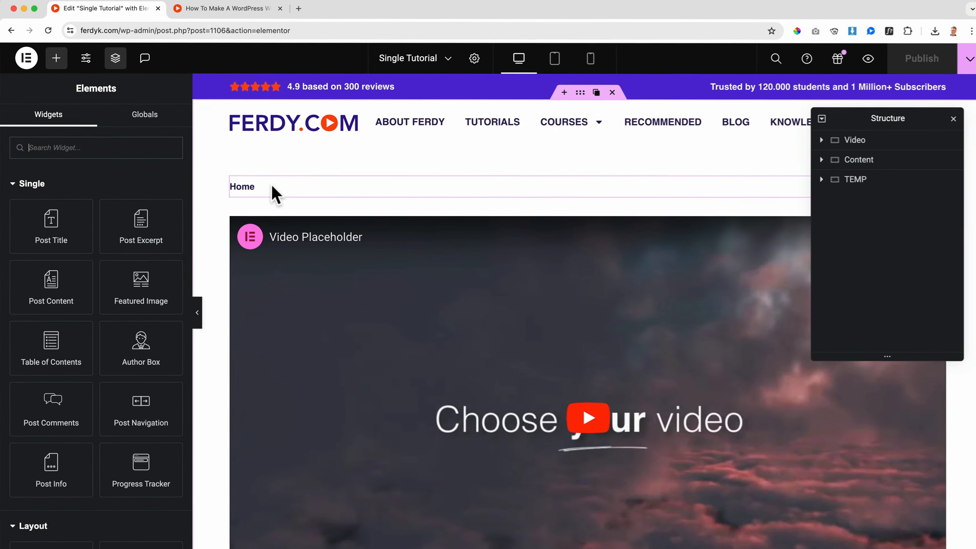
Set the Breadcrumbs typography above the video to a 20 px size with the Uppercase transform.
{"action": "left_click", "coordinate": [271, 192]}
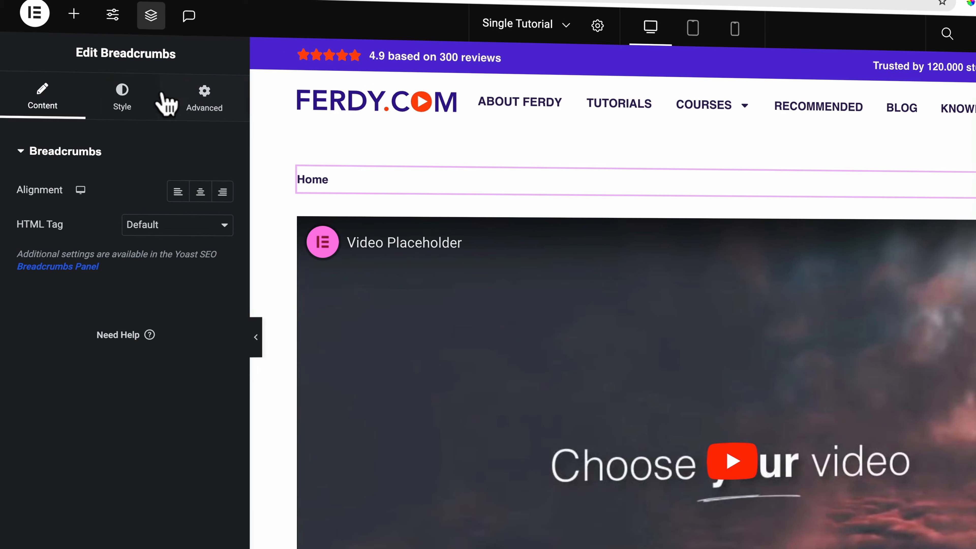
{"action": "left_click", "coordinate": [122, 94]}
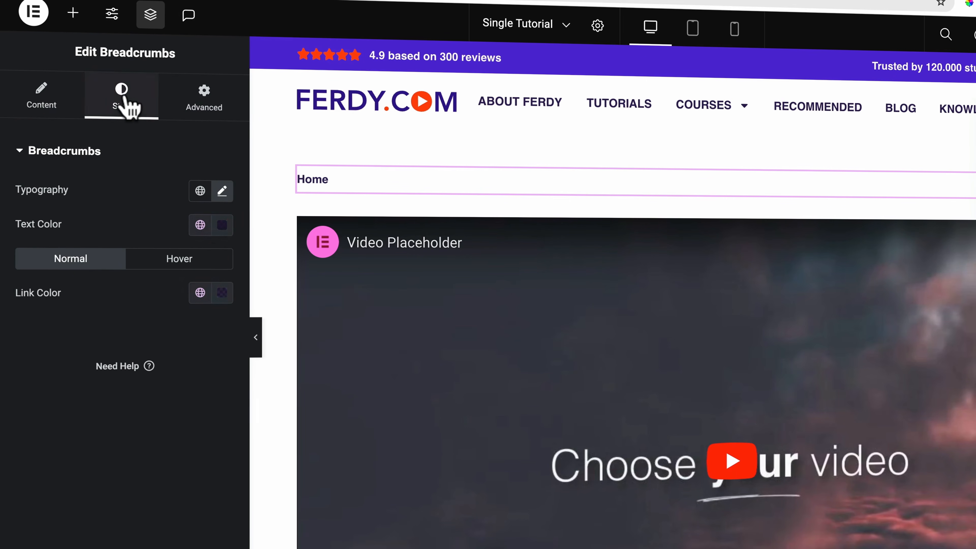
{"action": "left_click", "coordinate": [222, 191]}
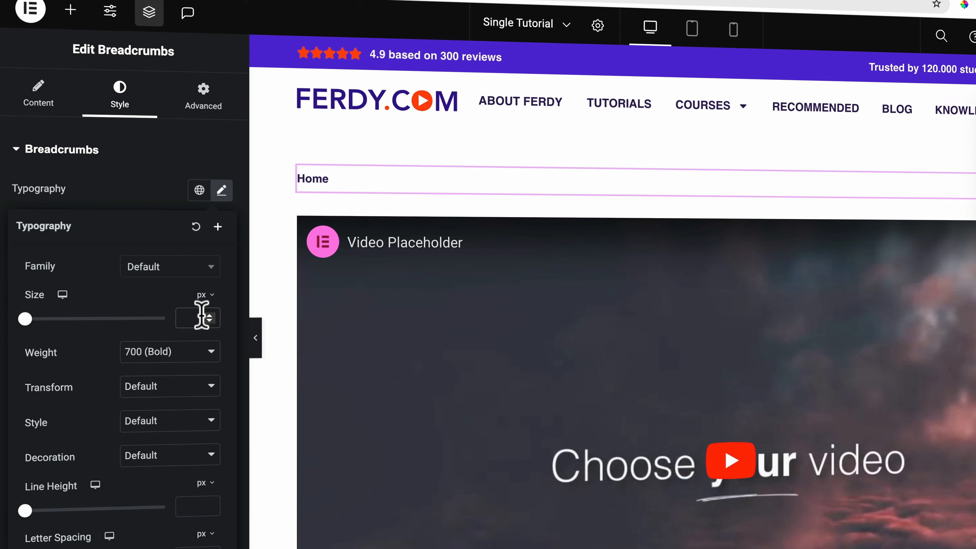
{"action": "left_click", "coordinate": [201, 317]}
{"action": "type", "text": "20"}
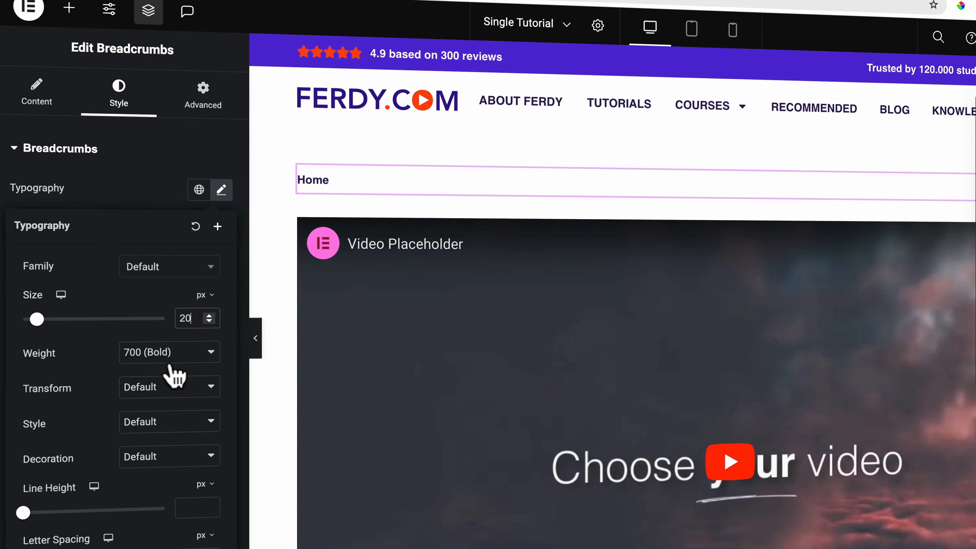
{"action": "left_click", "coordinate": [163, 394]}
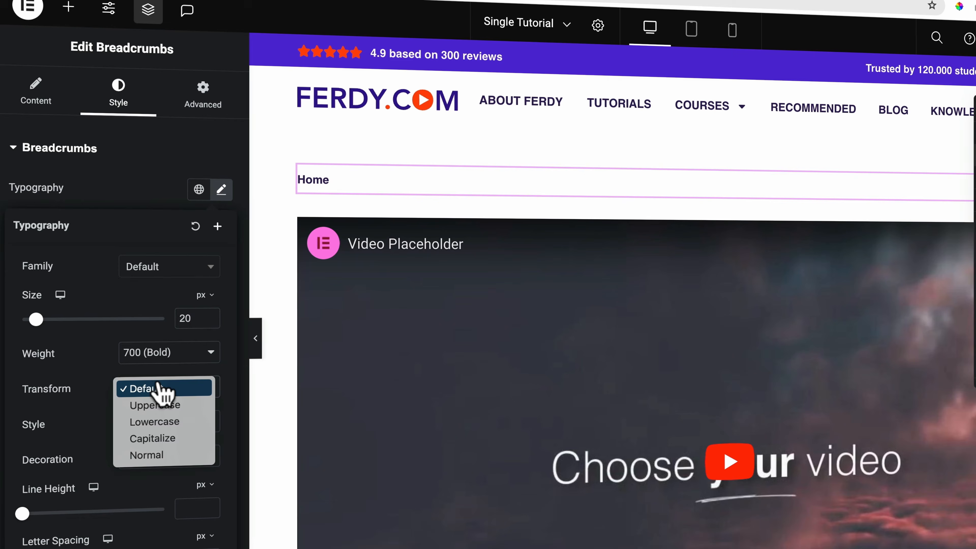
{"action": "left_click", "coordinate": [165, 415]}
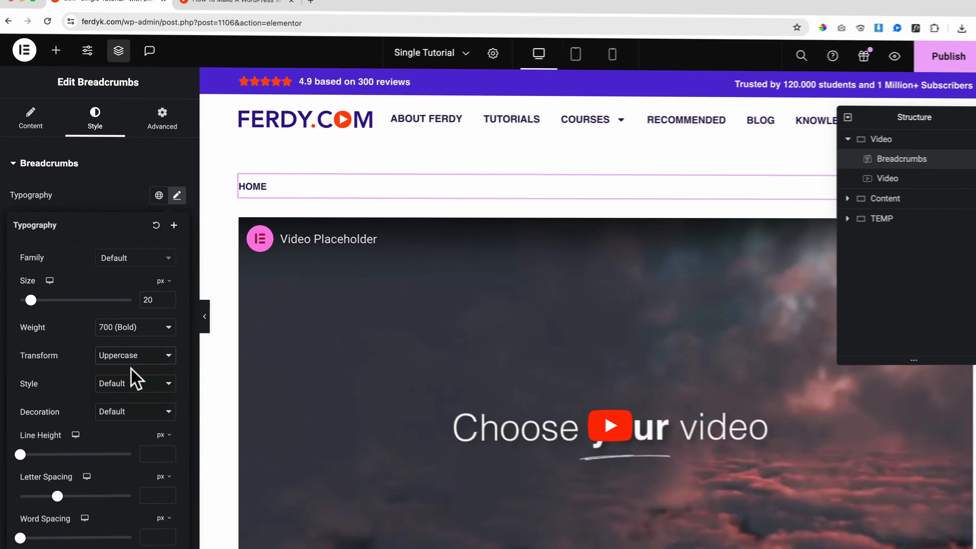
{"action": "scroll", "coordinate": [384, 304], "scroll_direction": "down", "scroll_amount": 10}
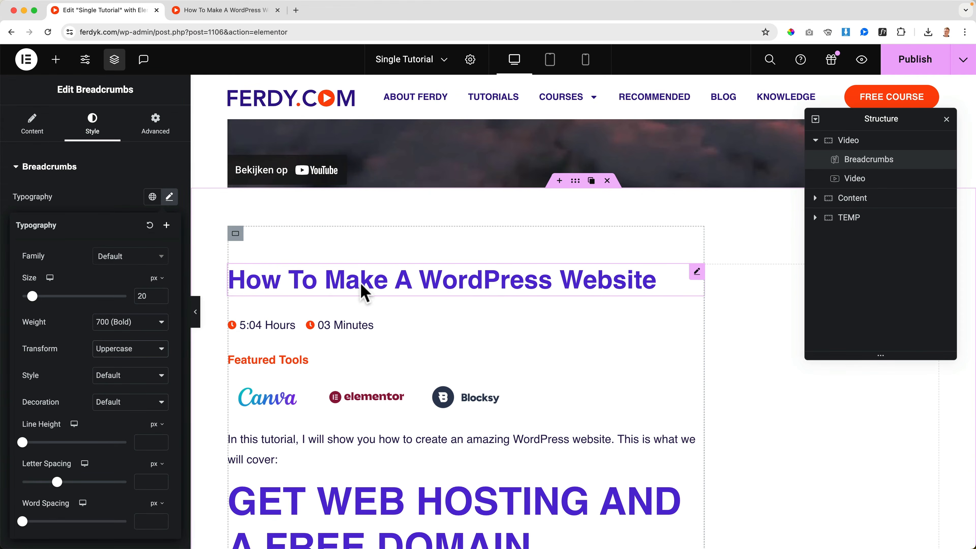
{"action": "scroll", "coordinate": [363, 283], "scroll_direction": "down", "scroll_amount": 4}
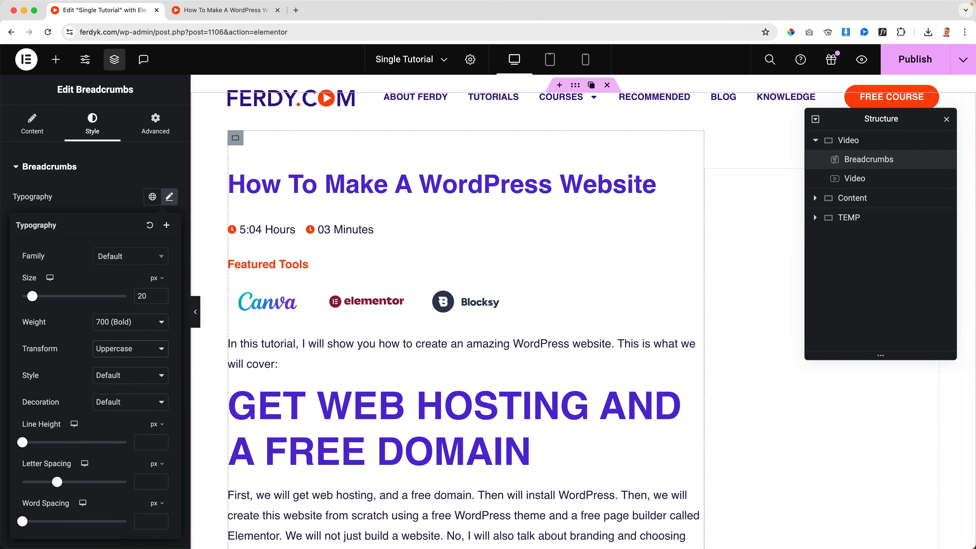
Publish the changes made to the Single Tutorial template.
{"action": "scroll", "coordinate": [372, 276], "scroll_direction": "down", "scroll_amount": 6}
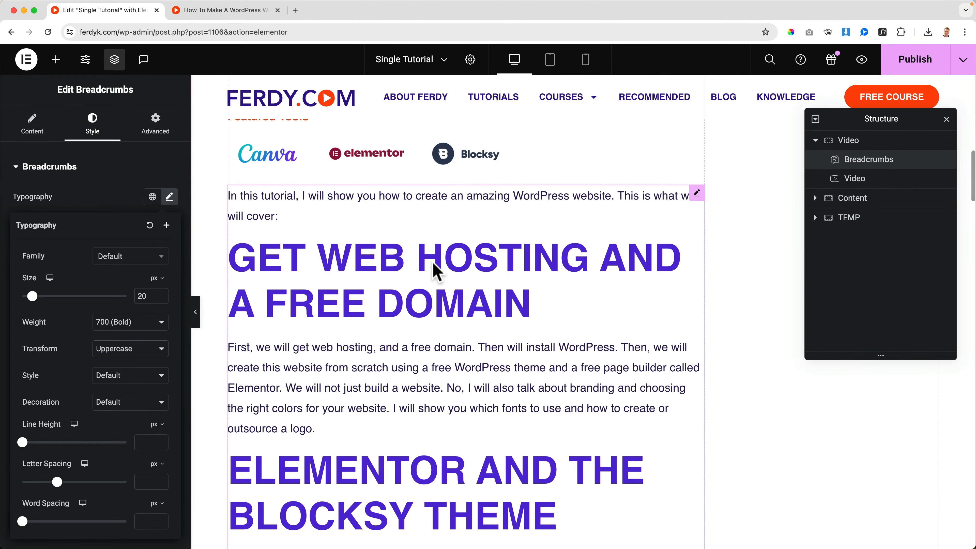
{"action": "left_click", "coordinate": [915, 61]}
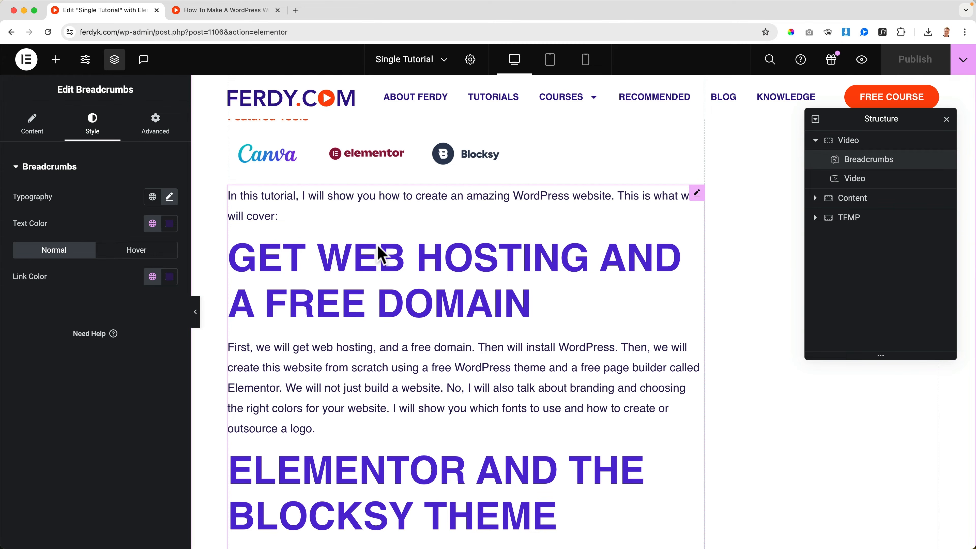
Open the site-wide custom CSS, dismiss the Elementor AI offer and locate the .normaltitles h2 rule.
{"action": "left_click", "coordinate": [87, 61]}
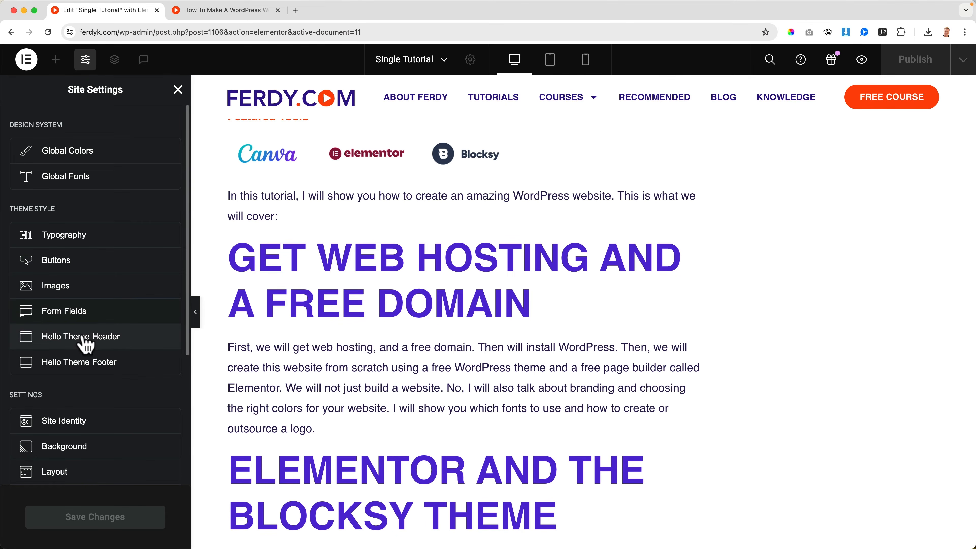
{"action": "scroll", "coordinate": [85, 344], "scroll_direction": "down", "scroll_amount": 5}
{"action": "scroll", "coordinate": [83, 342], "scroll_direction": "up", "scroll_amount": 3}
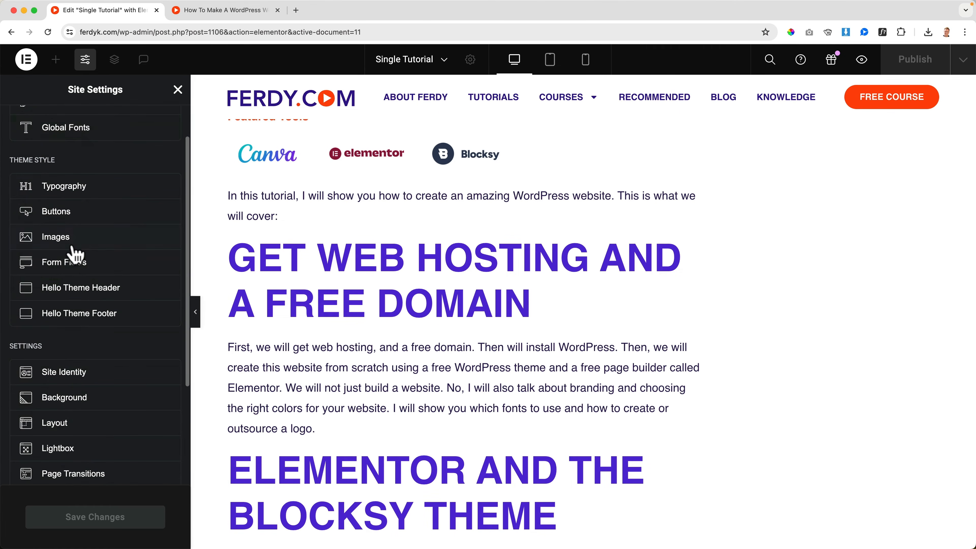
{"action": "scroll", "coordinate": [65, 293], "scroll_direction": "down", "scroll_amount": 1}
{"action": "left_click", "coordinate": [68, 349]}
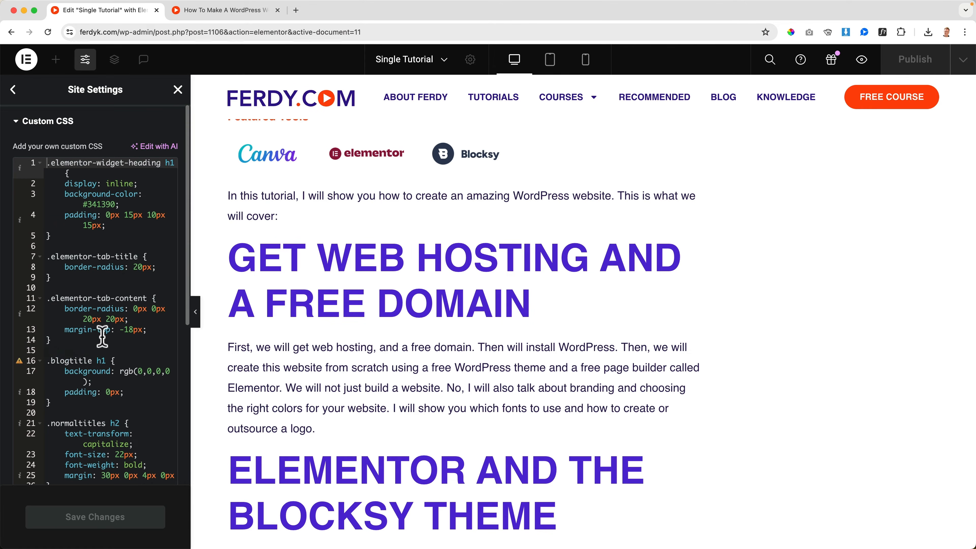
{"action": "scroll", "coordinate": [100, 331], "scroll_direction": "down", "scroll_amount": 3}
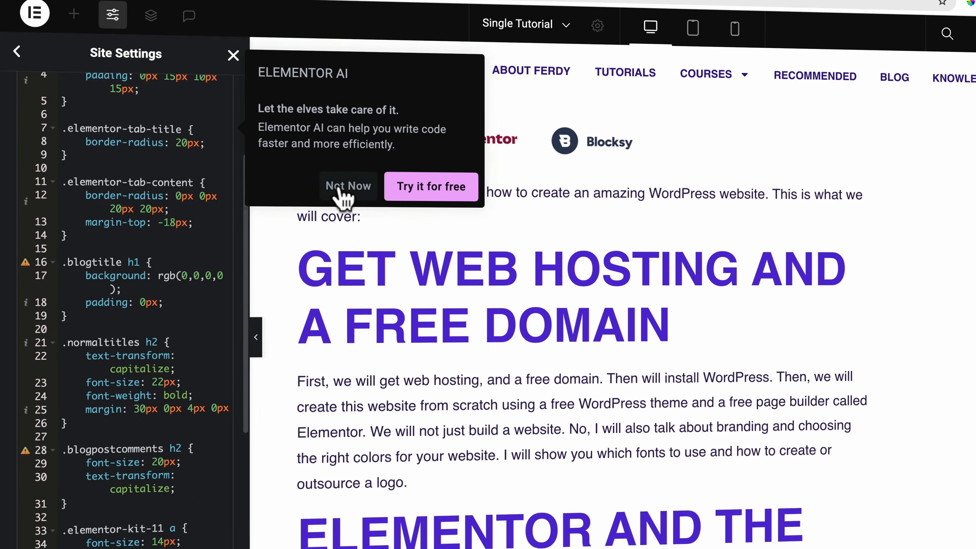
{"action": "left_click", "coordinate": [340, 192]}
{"action": "scroll", "coordinate": [162, 310], "scroll_direction": "down", "scroll_amount": 5}
{"action": "scroll", "coordinate": [161, 309], "scroll_direction": "up", "scroll_amount": 4}
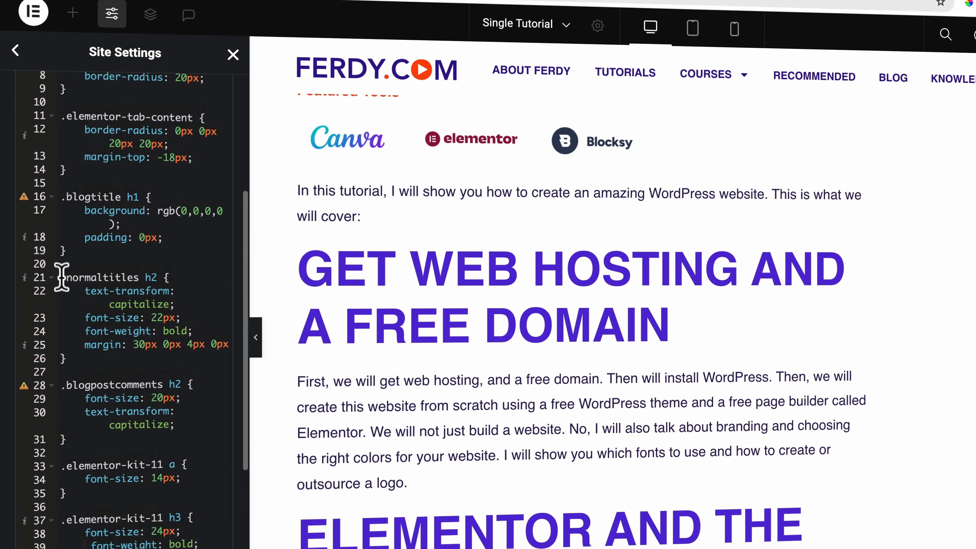
{"action": "left_click_drag", "start_coordinate": [62, 278], "coordinate": [105, 356]}
Start a second .normaltitles h2 rule with empty braces below the existing one in the custom CSS.
{"action": "left_click", "coordinate": [104, 357]}
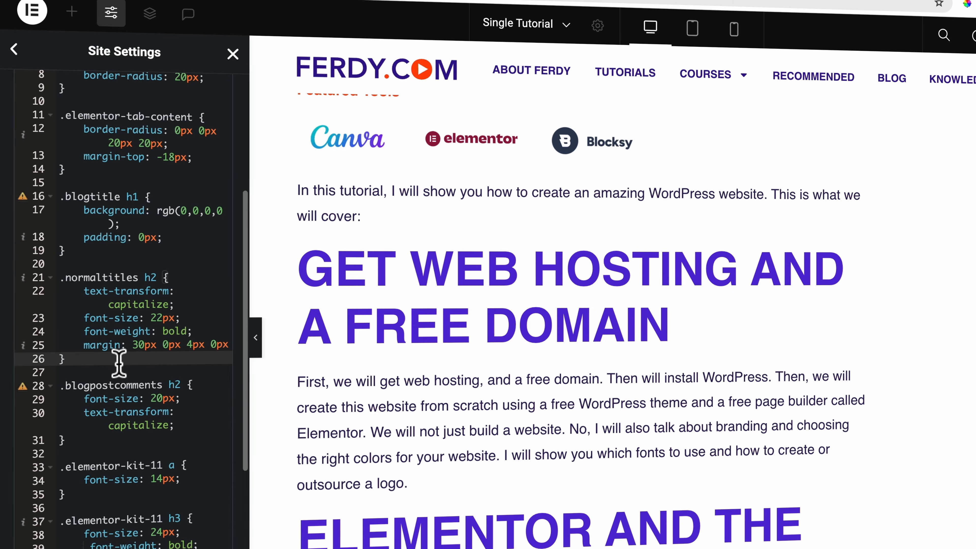
{"action": "key", "text": "Return"}
{"action": "key", "text": "Return"}
{"action": "type", "text": ".norma"}
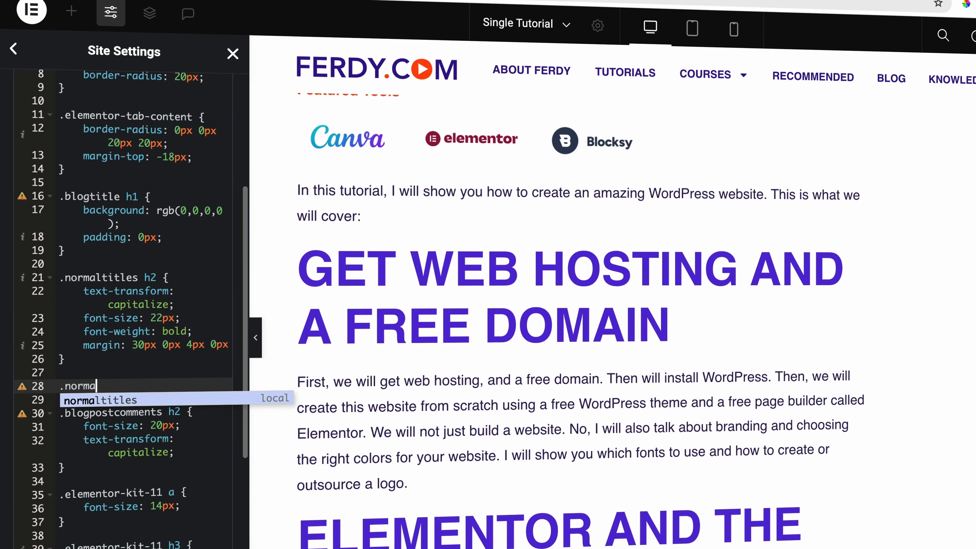
{"action": "key", "text": "BackSpace"}
{"action": "key", "text": "Return"}
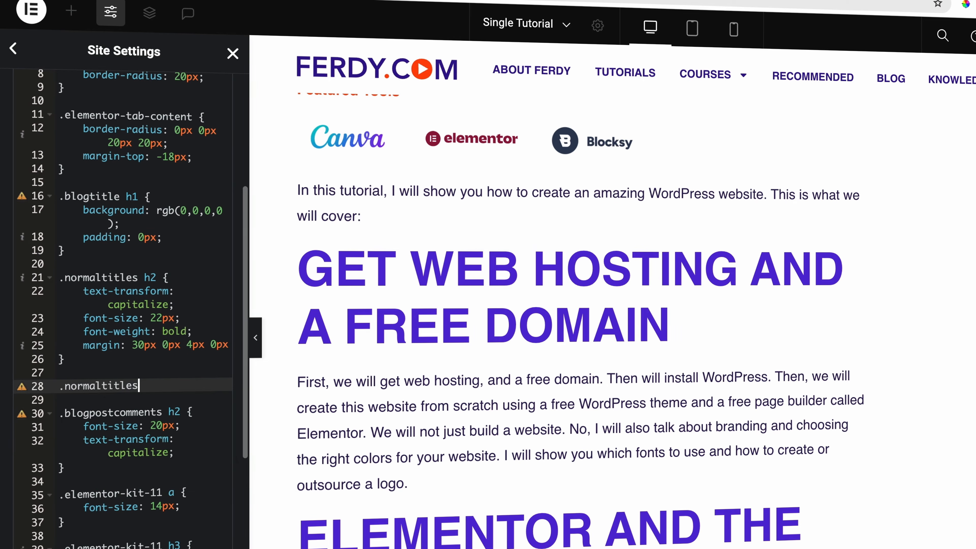
{"action": "type", "text": "h2"}
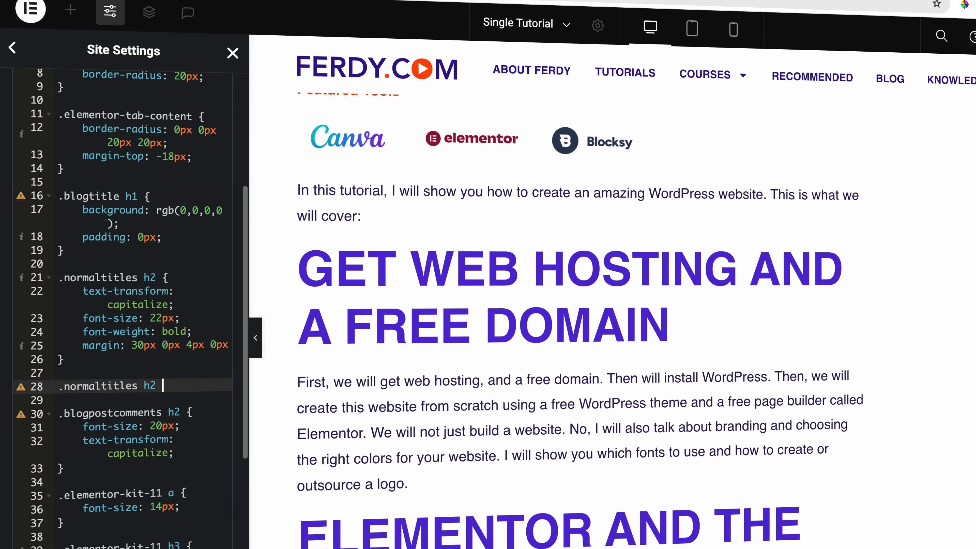
{"action": "type", "text": " {}"}
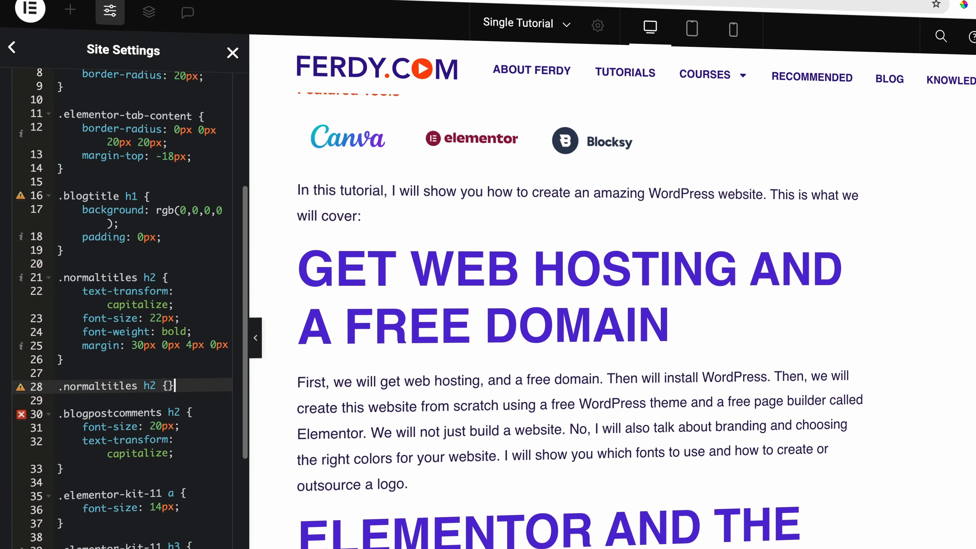
{"action": "key", "text": "Return"}
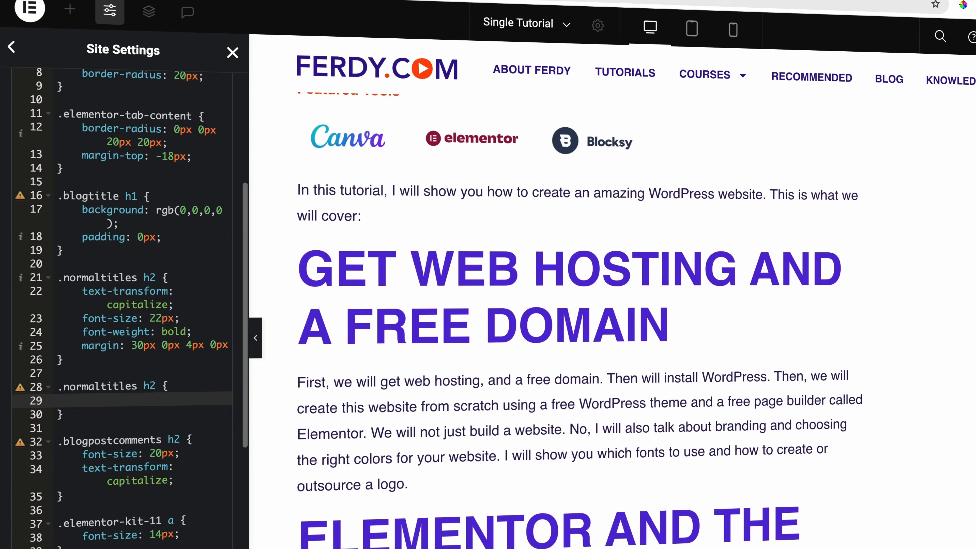
Add text-transform: capitalize and font-size: 22px to the second .normaltitles h2 rule.
{"action": "type", "text": "text-tr"}
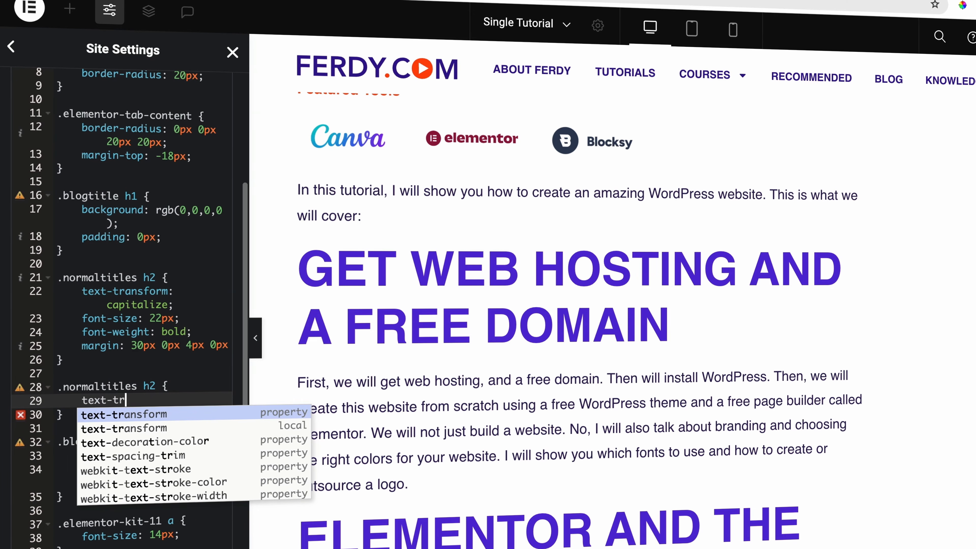
{"action": "key", "text": "Return"}
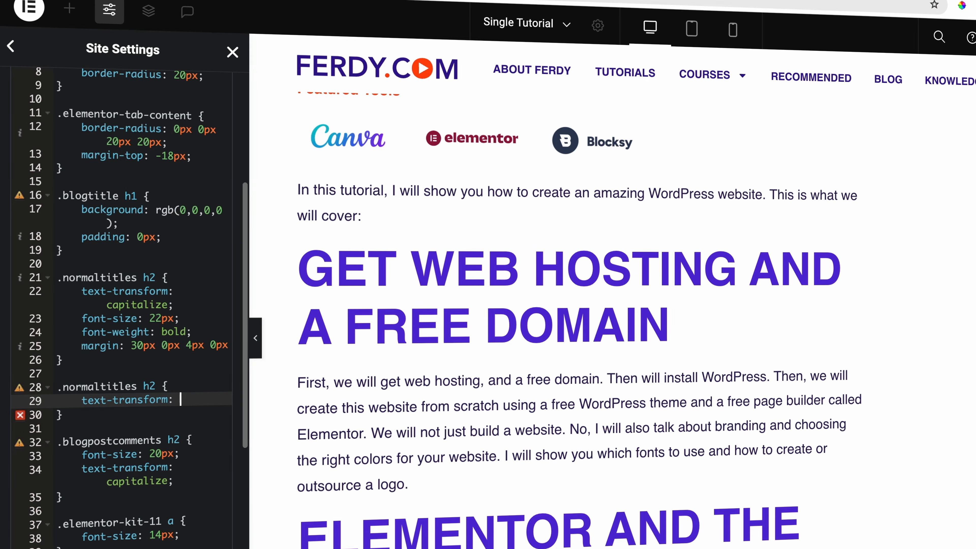
{"action": "type", "text": "cap"}
{"action": "key", "text": "Return"}
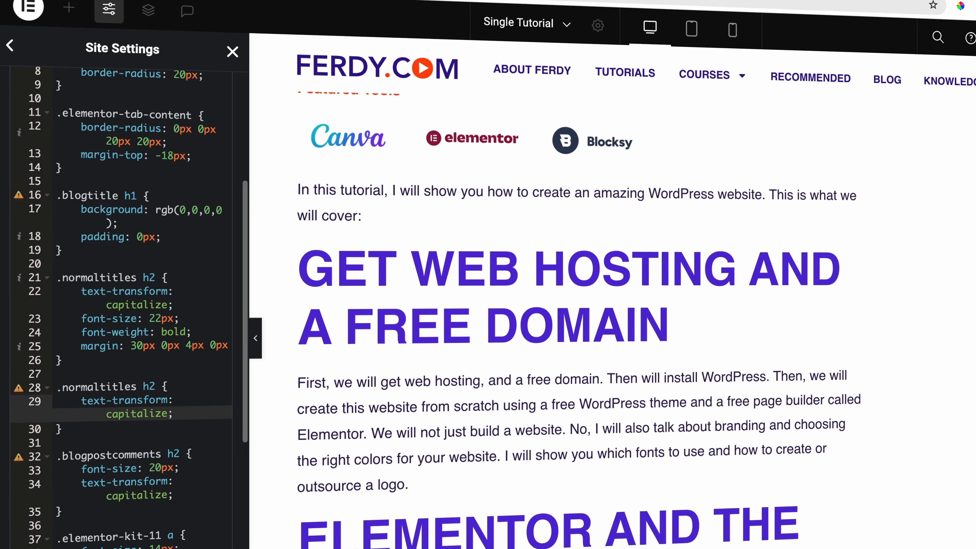
{"action": "key", "text": "Return"}
{"action": "type", "text": "font"}
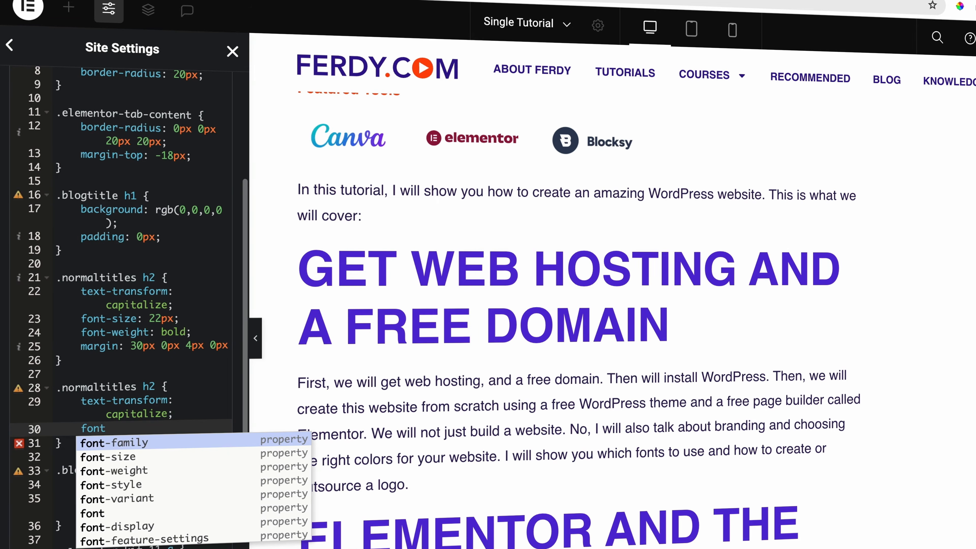
{"action": "type", "text": "-size: "}
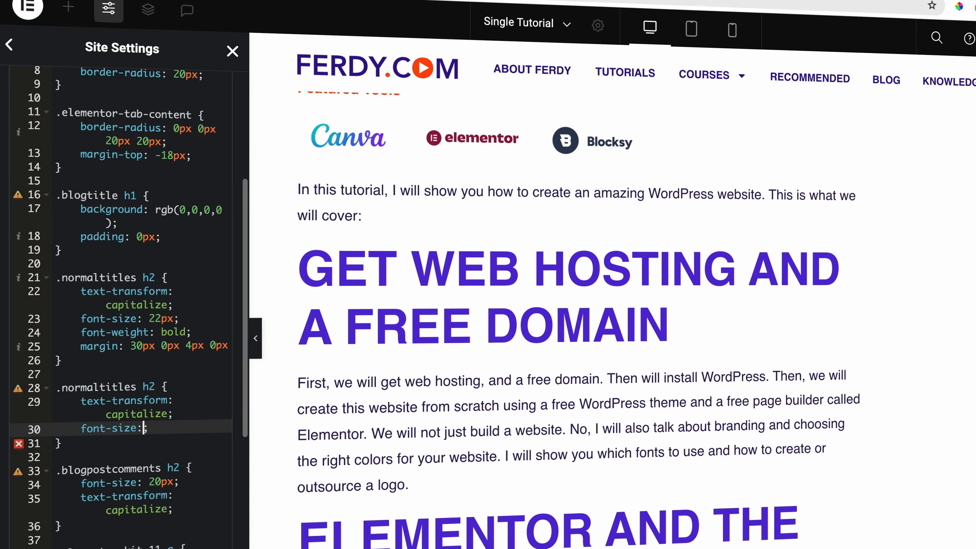
{"action": "type", "text": "22px"}
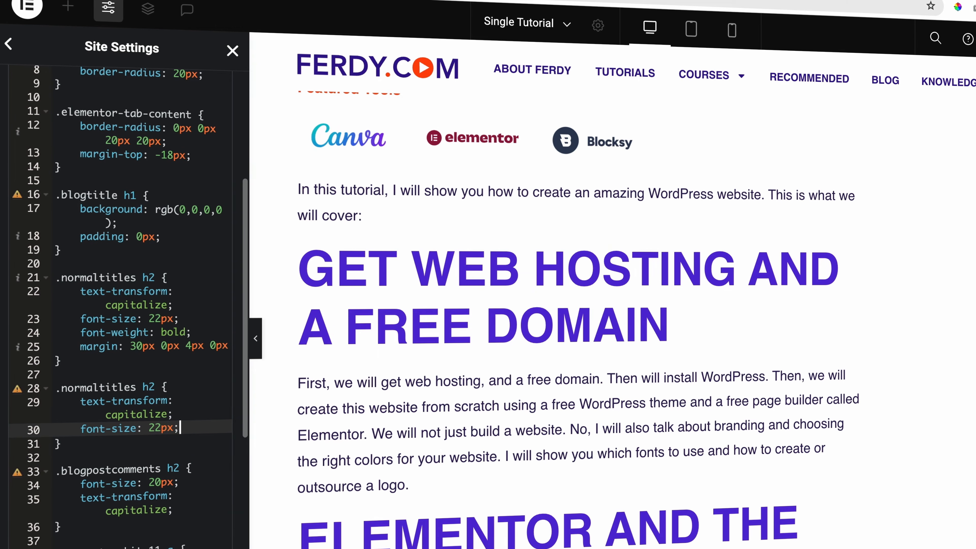
Delete the duplicate .normaltitles h2 rule and its extra blank lines, keeping the original rule.
{"action": "left_click_drag", "start_coordinate": [58, 280], "coordinate": [94, 363]}
{"action": "left_click", "coordinate": [94, 363]}
{"action": "left_click", "coordinate": [84, 445]}
{"action": "left_click_drag", "start_coordinate": [59, 420], "coordinate": [37, 392]}
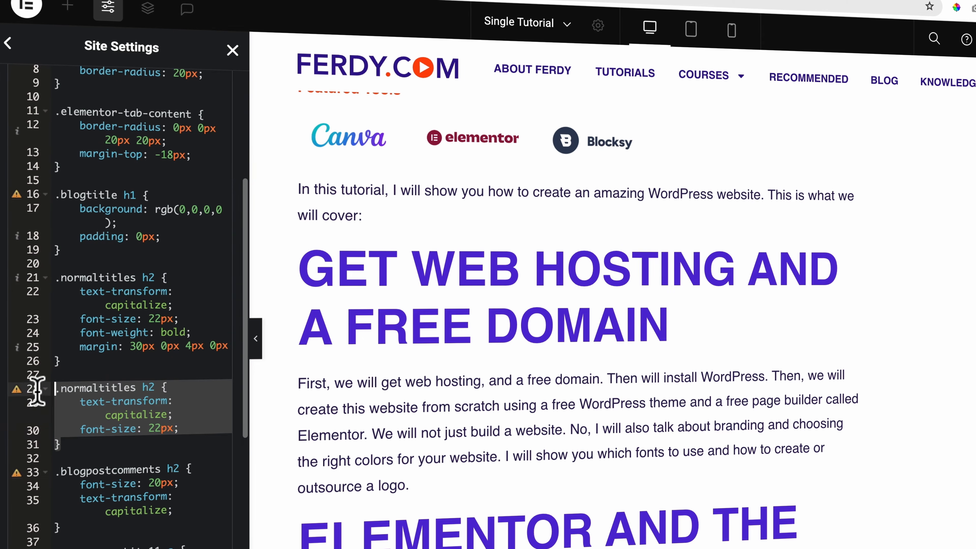
{"action": "key", "text": "BackSpace"}
{"action": "key", "text": "BackSpace"}
{"action": "key", "text": "BackSpace"}
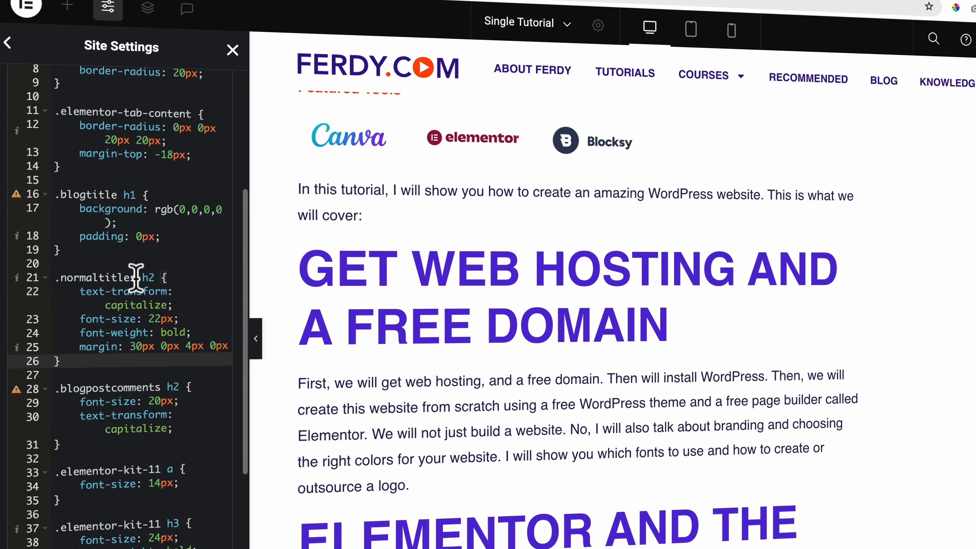
Copy the class name normaltitles from the custom CSS, and save and close the site settings.
{"action": "double_click", "coordinate": [123, 277]}
{"action": "key", "text": "super+c"}
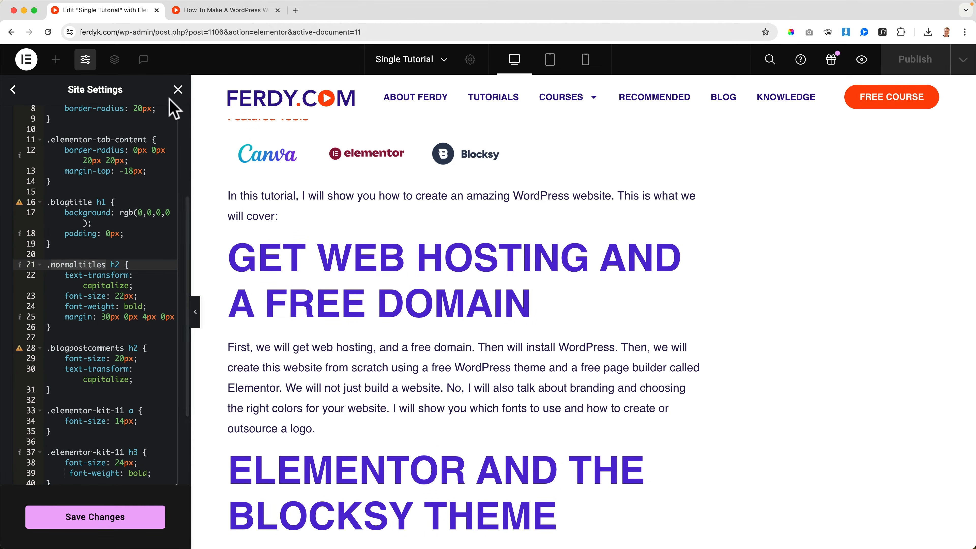
{"action": "left_click", "coordinate": [127, 517]}
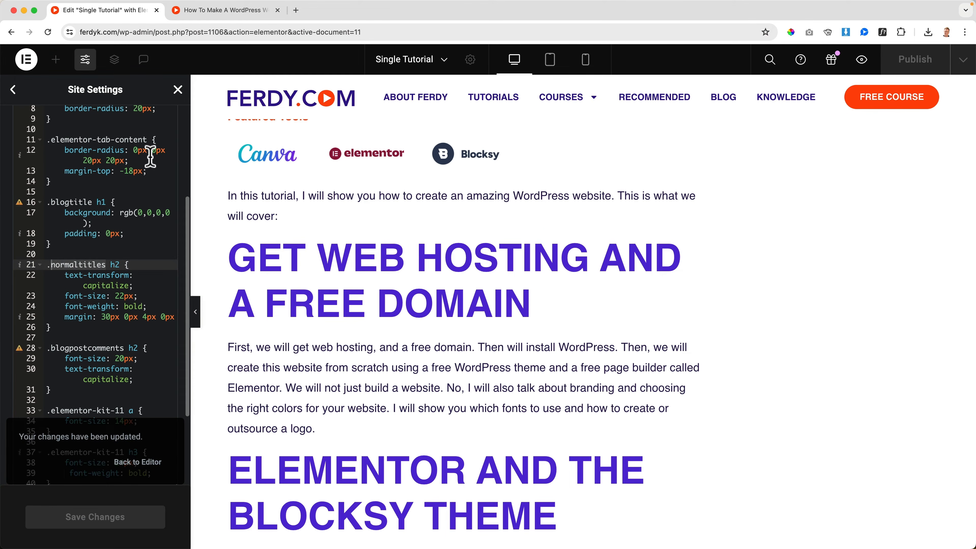
{"action": "left_click", "coordinate": [178, 90]}
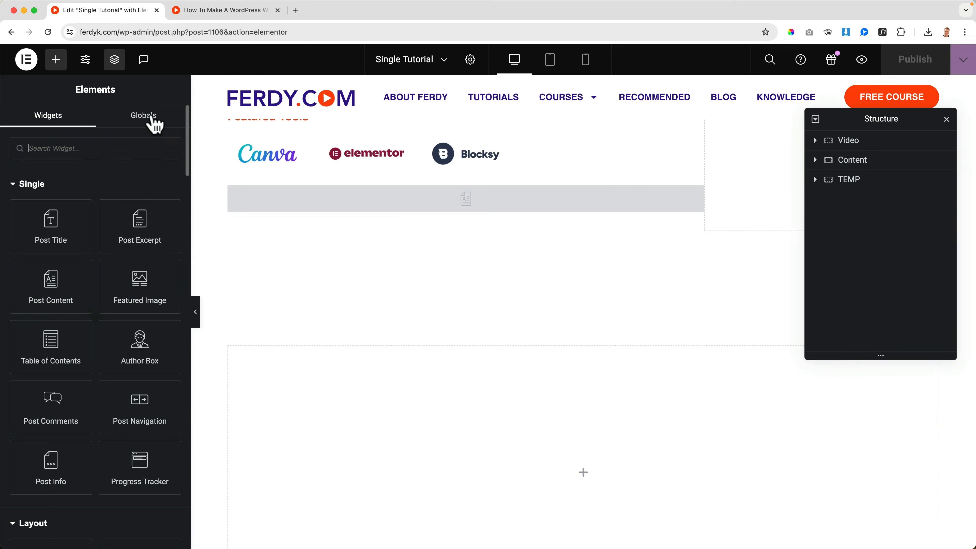
Assign the CSS class normaltitles to the Post Content widget below the featured tools.
{"action": "scroll", "coordinate": [448, 253], "scroll_direction": "down", "scroll_amount": 10}
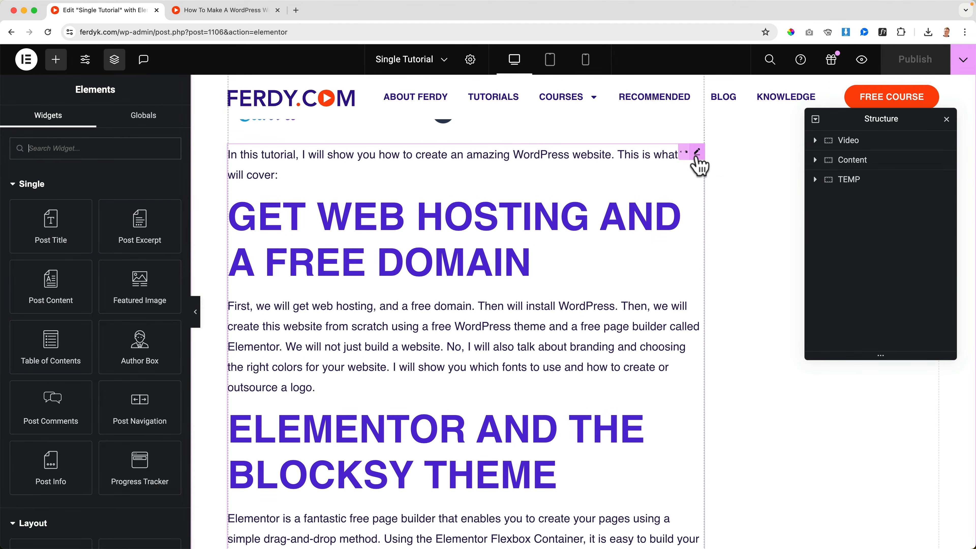
{"action": "left_click", "coordinate": [697, 154]}
{"action": "left_click_drag", "start_coordinate": [850, 120], "coordinate": [953, 119]}
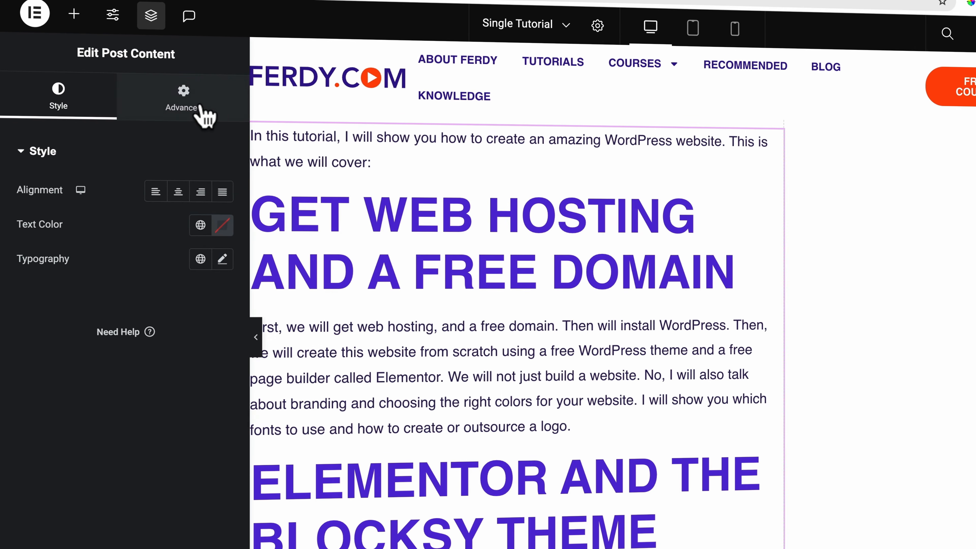
{"action": "left_click", "coordinate": [204, 113]}
{"action": "scroll", "coordinate": [170, 272], "scroll_direction": "down", "scroll_amount": 8}
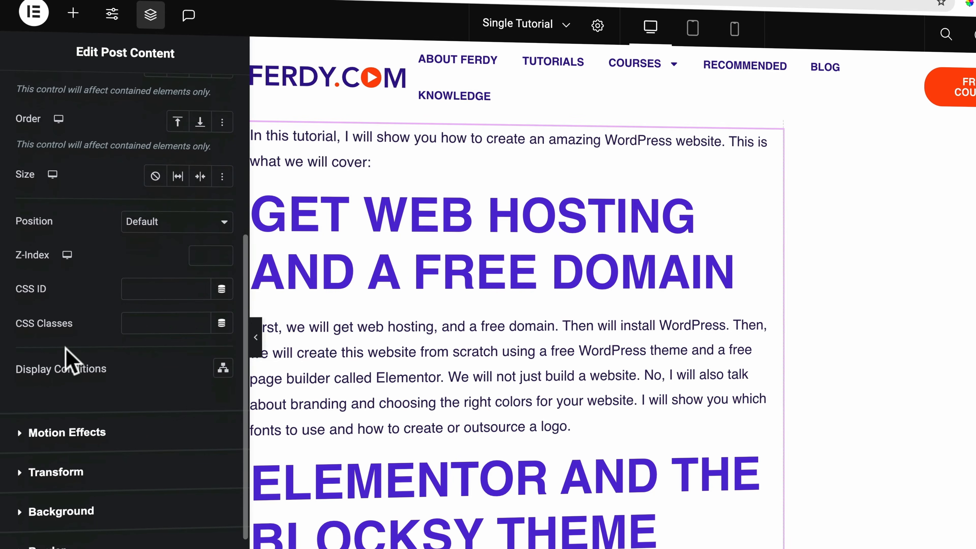
{"action": "left_click", "coordinate": [162, 325]}
{"action": "key", "text": "super+v"}
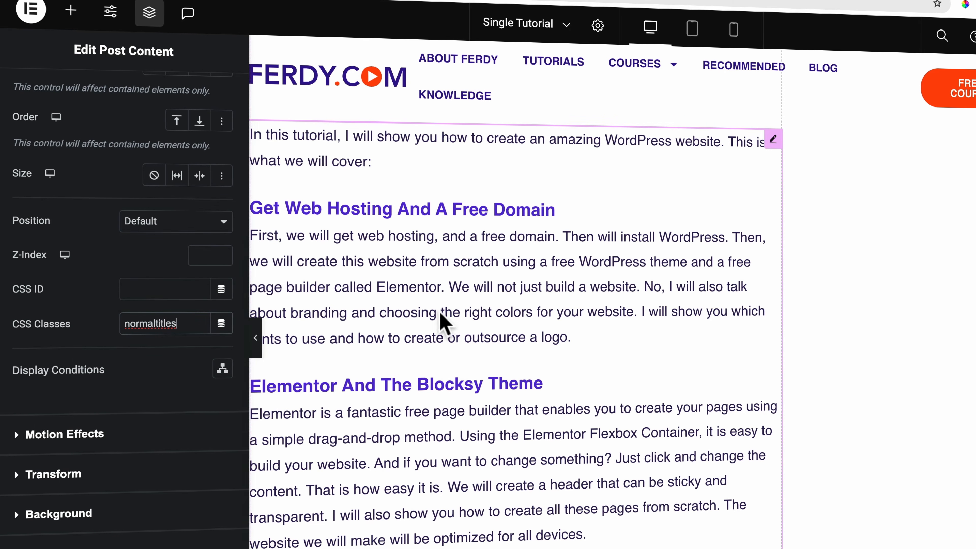
Assign the CSS class normaltitles to the Timestamps text editor widget and check its section headings.
{"action": "scroll", "coordinate": [442, 321], "scroll_direction": "down", "scroll_amount": 15}
{"action": "scroll", "coordinate": [442, 320], "scroll_direction": "down", "scroll_amount": 10}
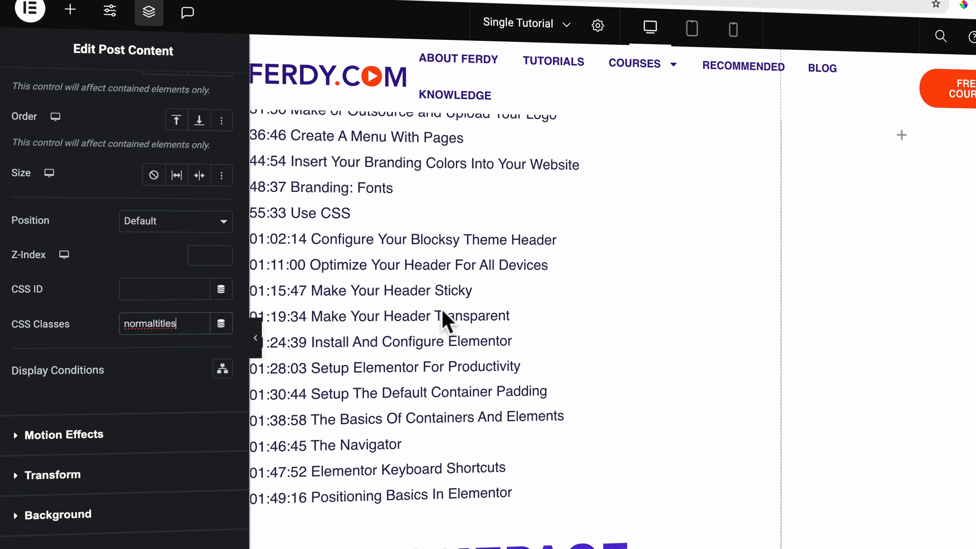
{"action": "scroll", "coordinate": [442, 321], "scroll_direction": "up", "scroll_amount": 3}
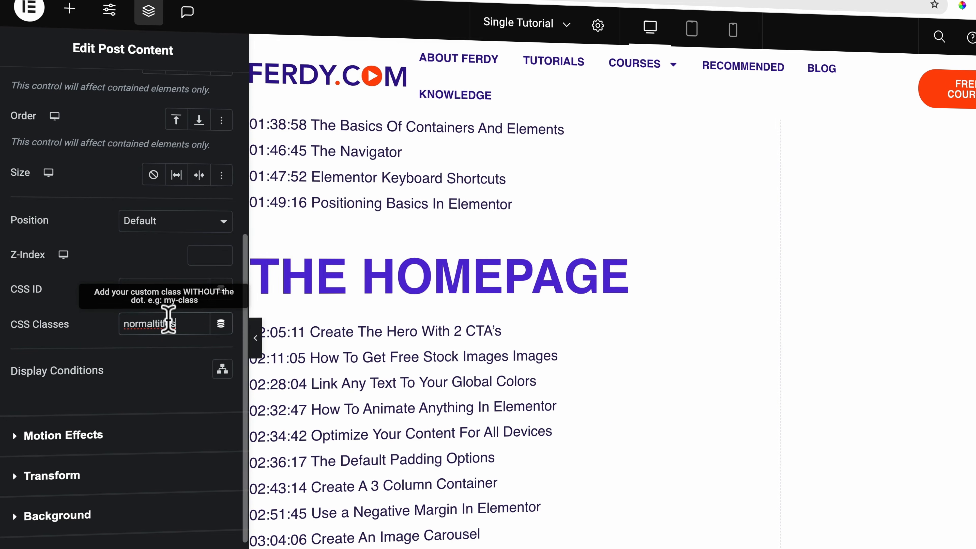
{"action": "scroll", "coordinate": [529, 280], "scroll_direction": "up", "scroll_amount": 1}
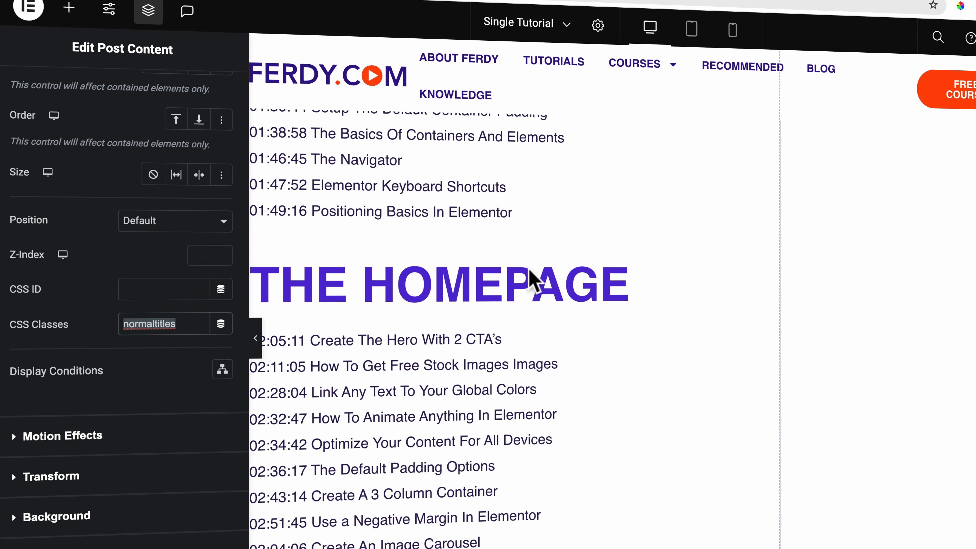
{"action": "left_click", "coordinate": [531, 238]}
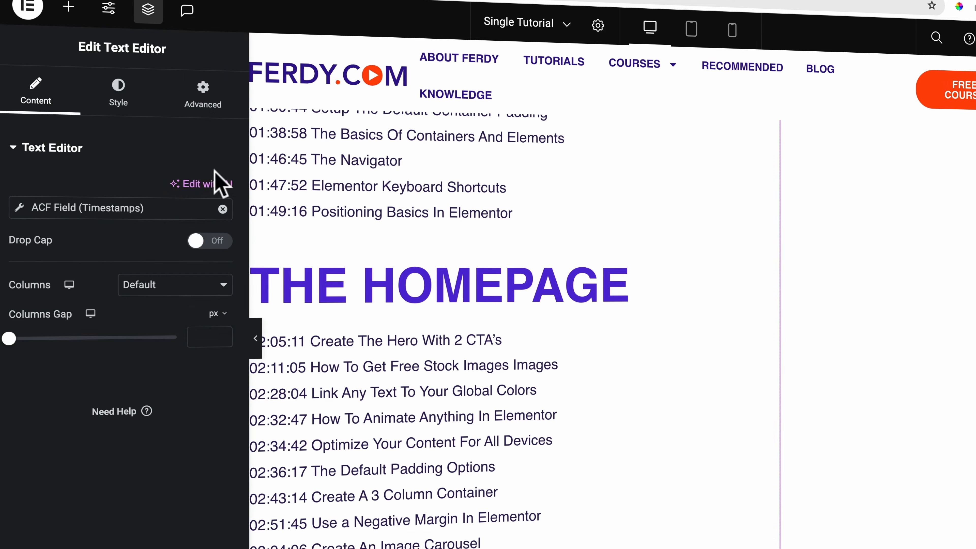
{"action": "left_click", "coordinate": [216, 106]}
{"action": "scroll", "coordinate": [146, 327], "scroll_direction": "down", "scroll_amount": 5}
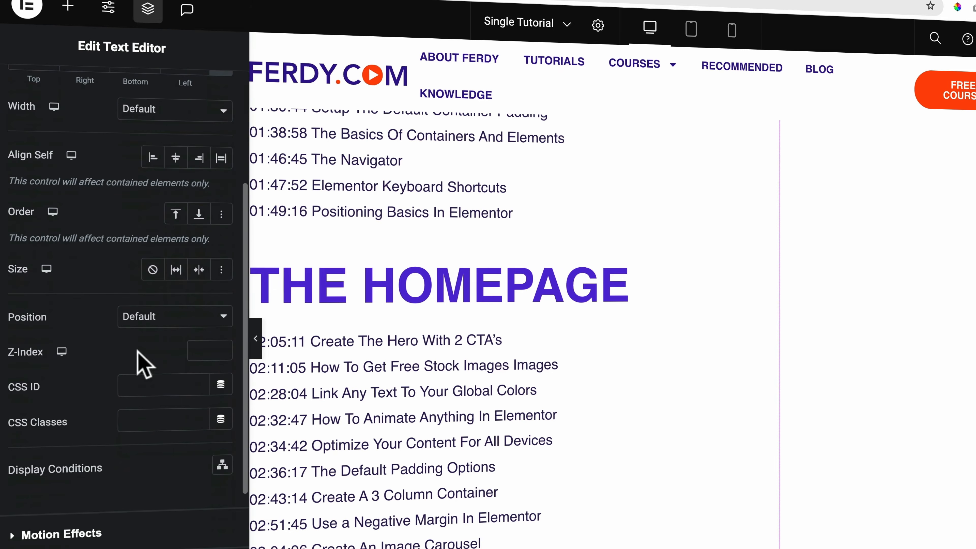
{"action": "key", "text": "ctrl+v"}
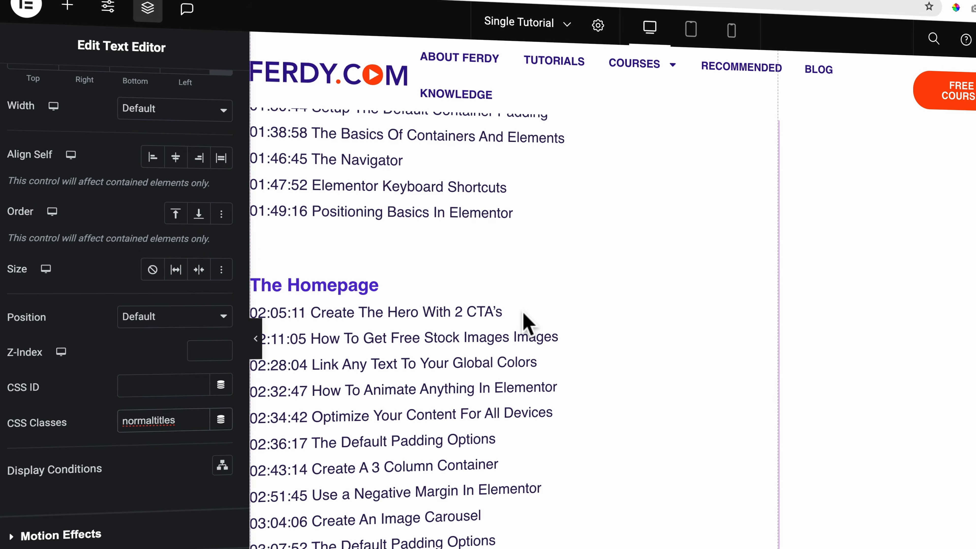
{"action": "scroll", "coordinate": [523, 322], "scroll_direction": "down", "scroll_amount": 10}
{"action": "scroll", "coordinate": [515, 312], "scroll_direction": "down", "scroll_amount": 2}
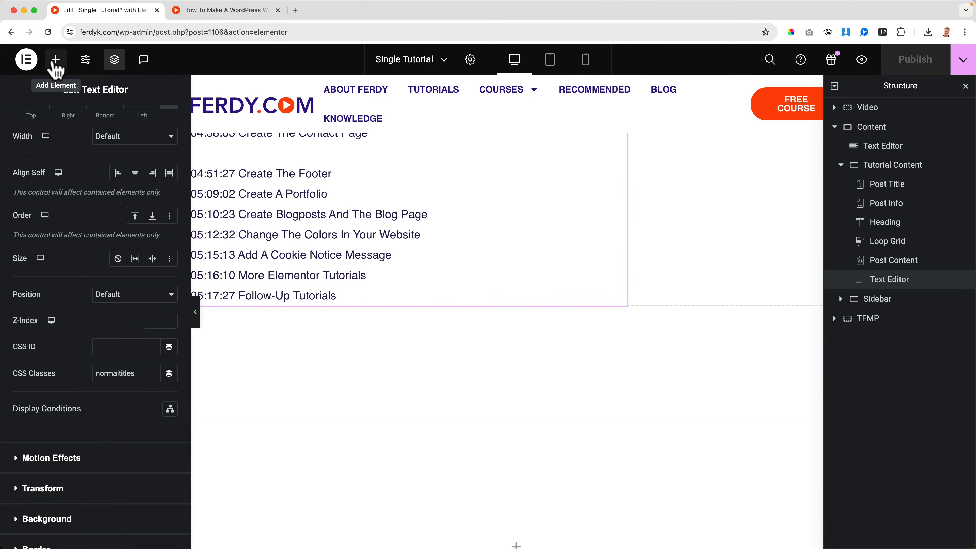
Add a Post Comments widget below the timestamps text in the Tutorial Content container and publish the template.
{"action": "left_click", "coordinate": [56, 60]}
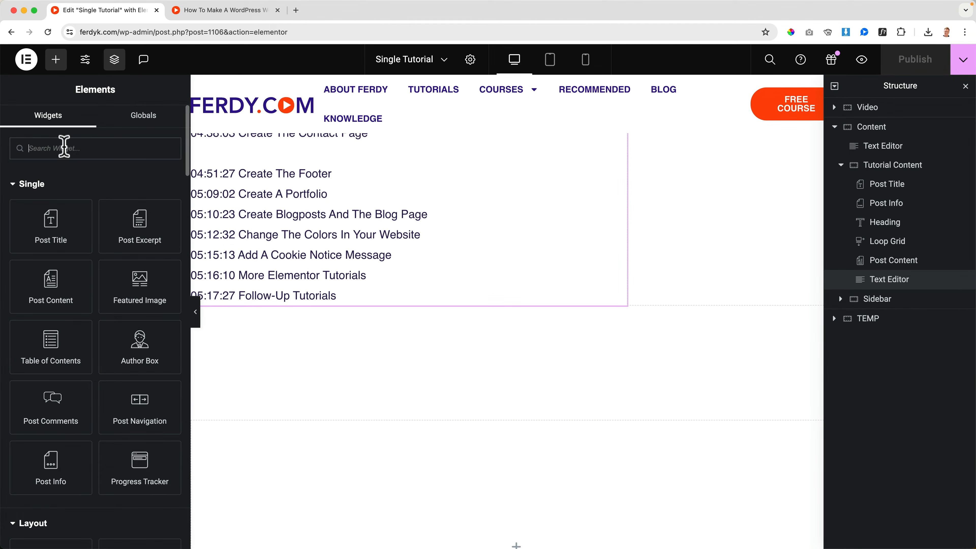
{"action": "left_click", "coordinate": [64, 148]}
{"action": "type", "text": "com"}
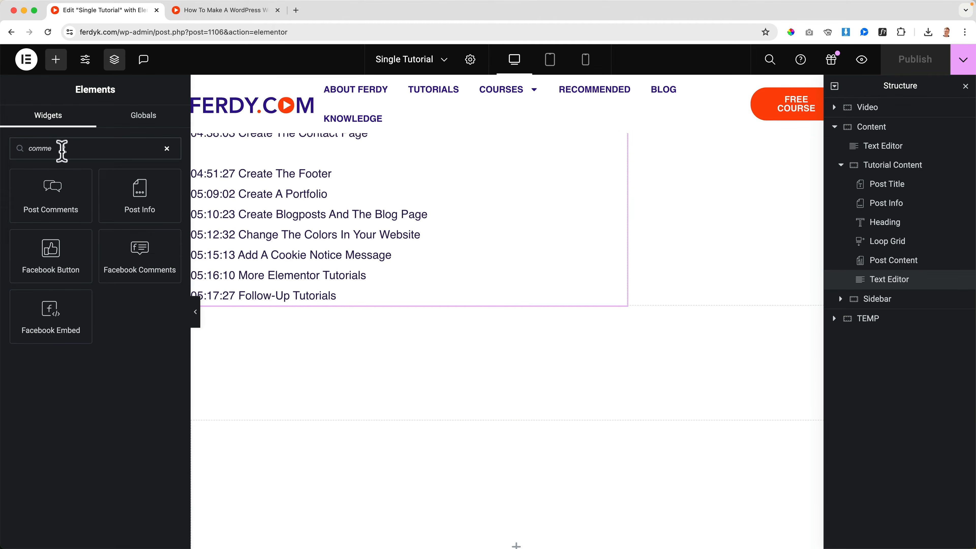
{"action": "type", "text": "me"}
{"action": "left_click_drag", "start_coordinate": [52, 192], "coordinate": [318, 298]}
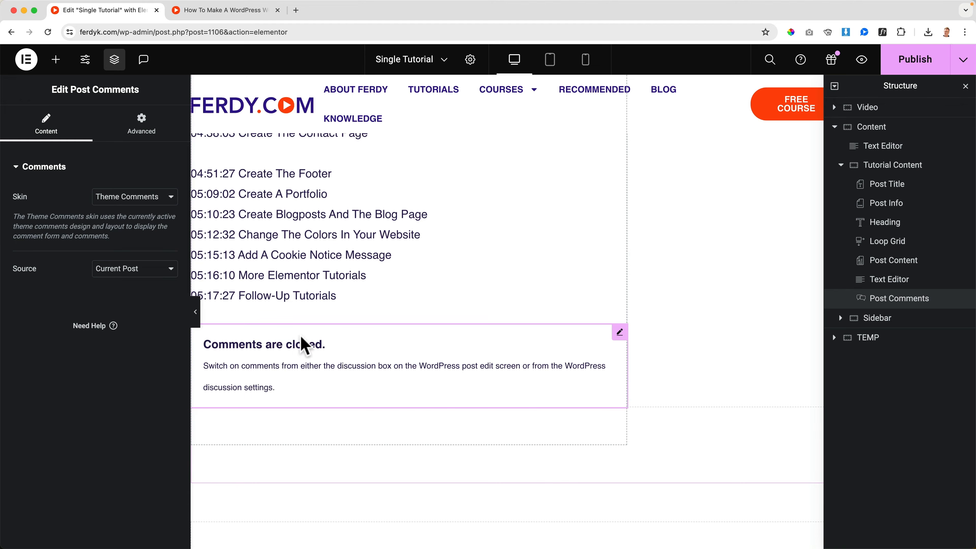
{"action": "left_click", "coordinate": [899, 72]}
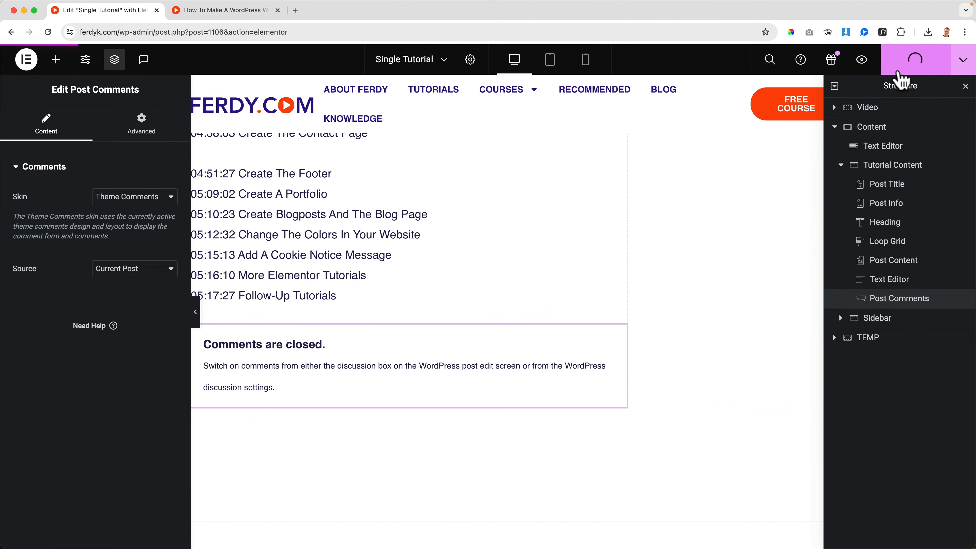
Open the Tutorials post type in ACF from the dashboard and inspect the Comments option among its supported features.
{"action": "left_click", "coordinate": [191, 11]}
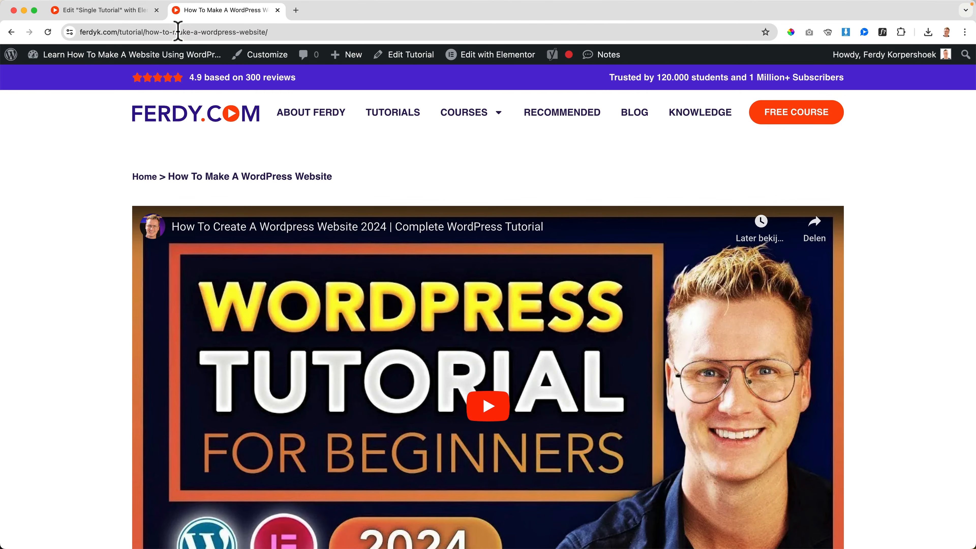
{"action": "left_click", "coordinate": [132, 11]}
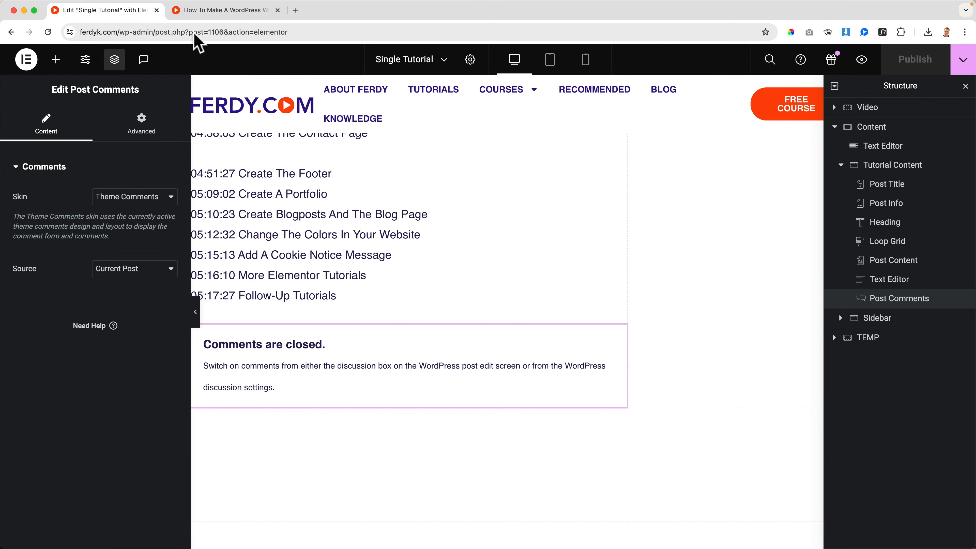
{"action": "left_click", "coordinate": [862, 60]}
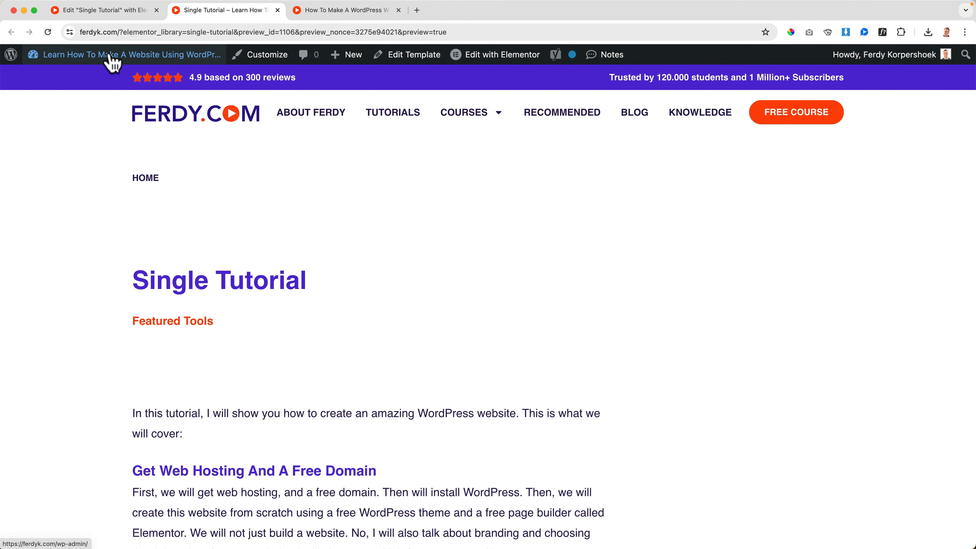
{"action": "left_click", "coordinate": [110, 57]}
{"action": "scroll", "coordinate": [27, 298], "scroll_direction": "down", "scroll_amount": 3}
{"action": "mouse_move", "coordinate": [29, 300]}
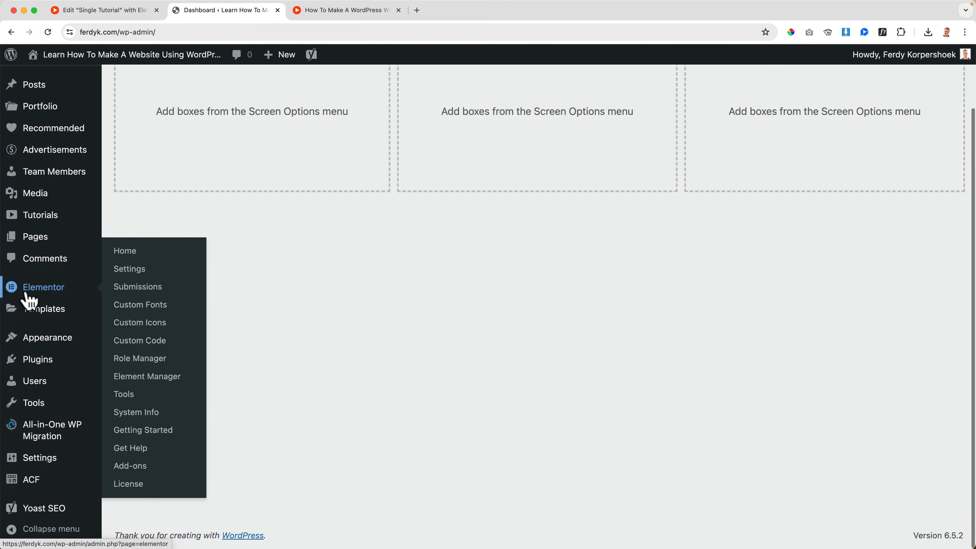
{"action": "mouse_move", "coordinate": [59, 486]}
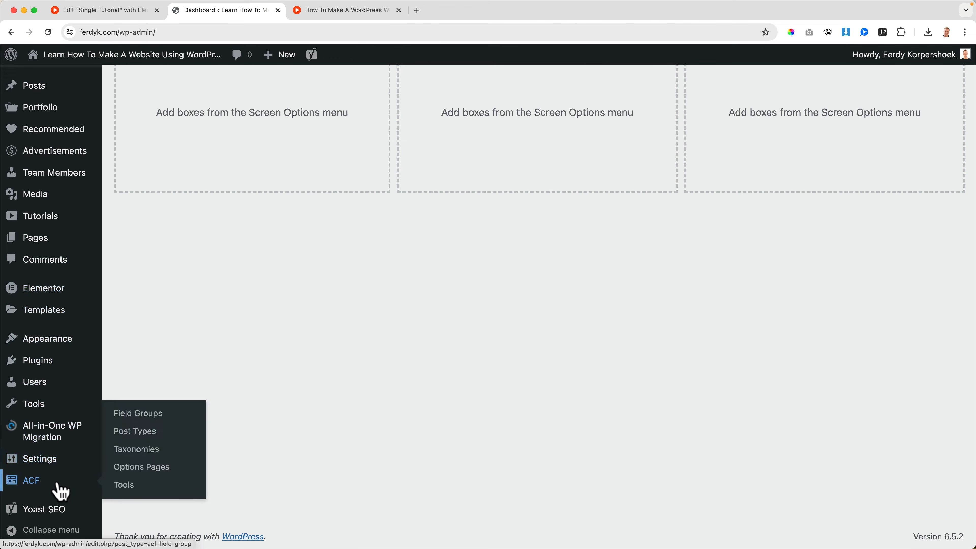
{"action": "left_click", "coordinate": [139, 437]}
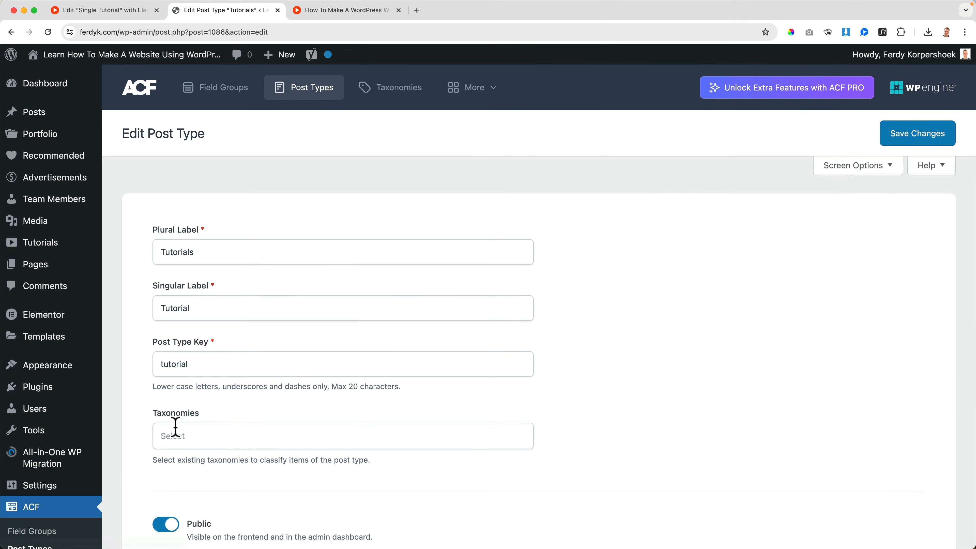
{"action": "scroll", "coordinate": [143, 372], "scroll_direction": "down", "scroll_amount": 15}
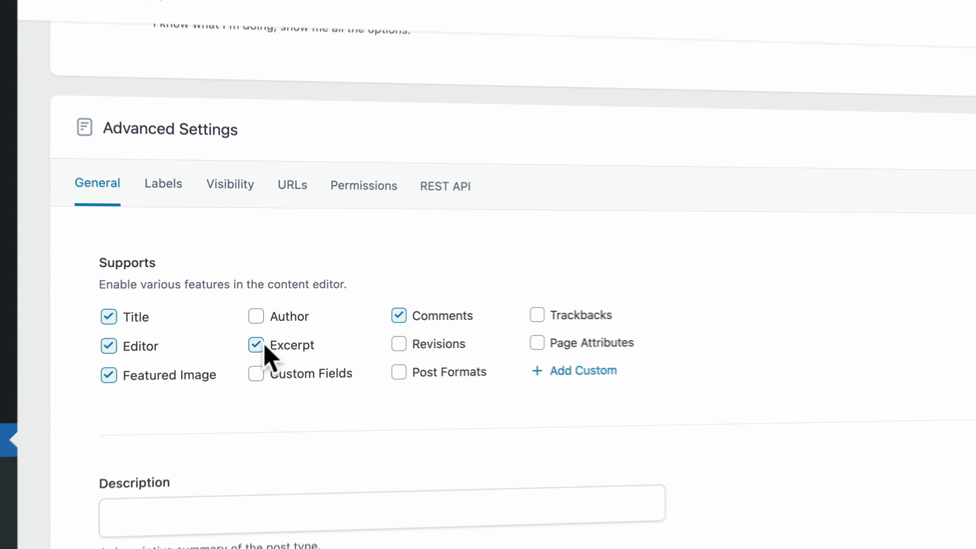
Allow comments on the How To Make A WordPress Website tutorial through Quick Edit, update it, and return to the Elementor template.
{"action": "mouse_move", "coordinate": [100, 126]}
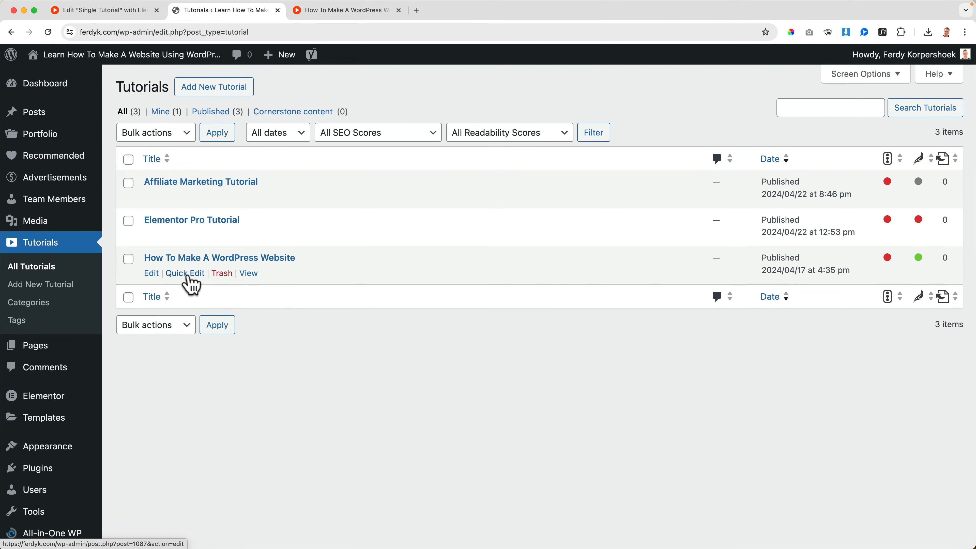
{"action": "left_click", "coordinate": [186, 274]}
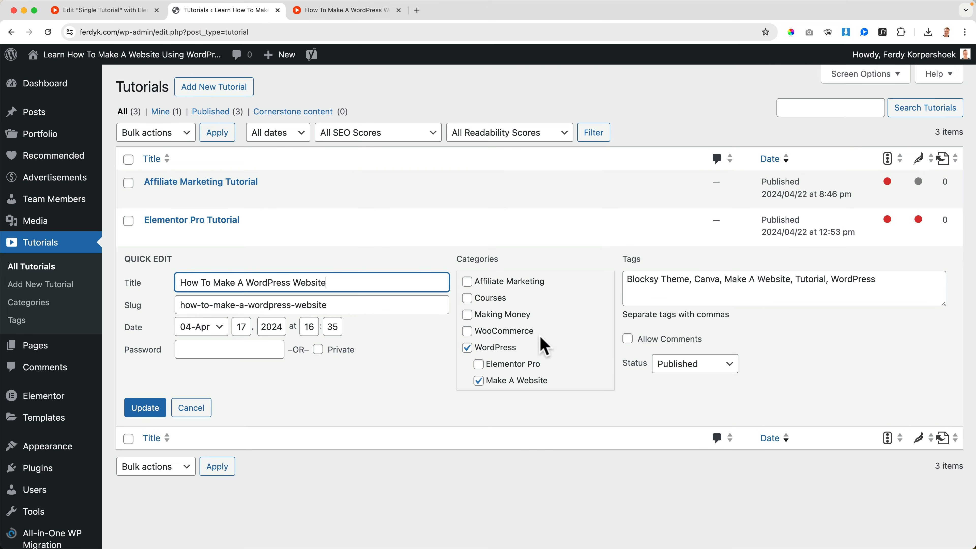
{"action": "left_click", "coordinate": [628, 339]}
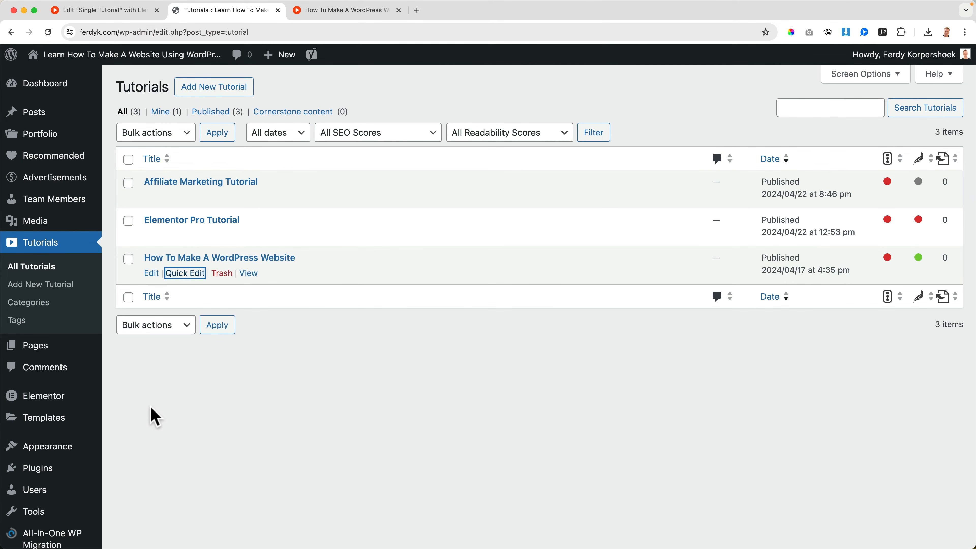
{"action": "left_click", "coordinate": [277, 11]}
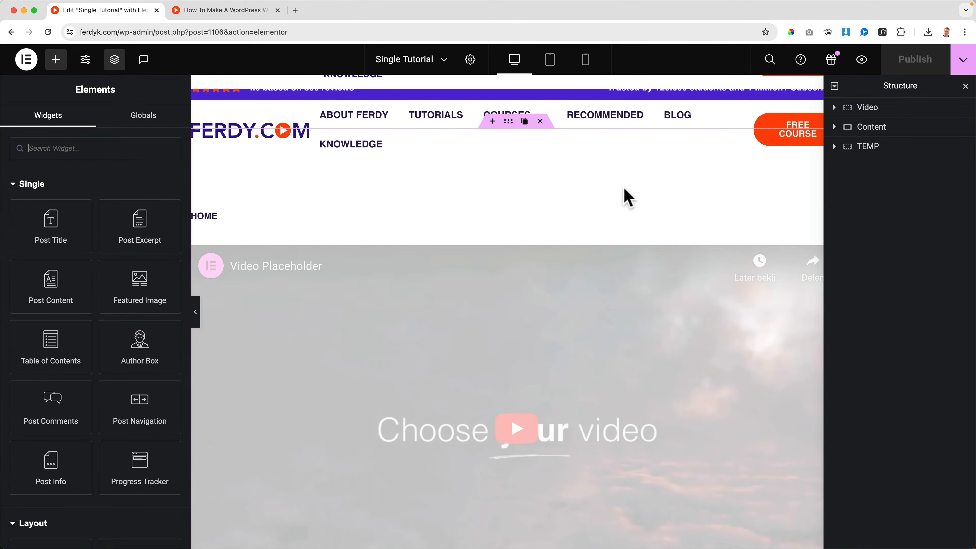
Post the comment "This is great!" on the live How To Make A WordPress Website tutorial page.
{"action": "scroll", "coordinate": [453, 209], "scroll_direction": "down", "scroll_amount": 10}
{"action": "scroll", "coordinate": [453, 209], "scroll_direction": "down", "scroll_amount": 20}
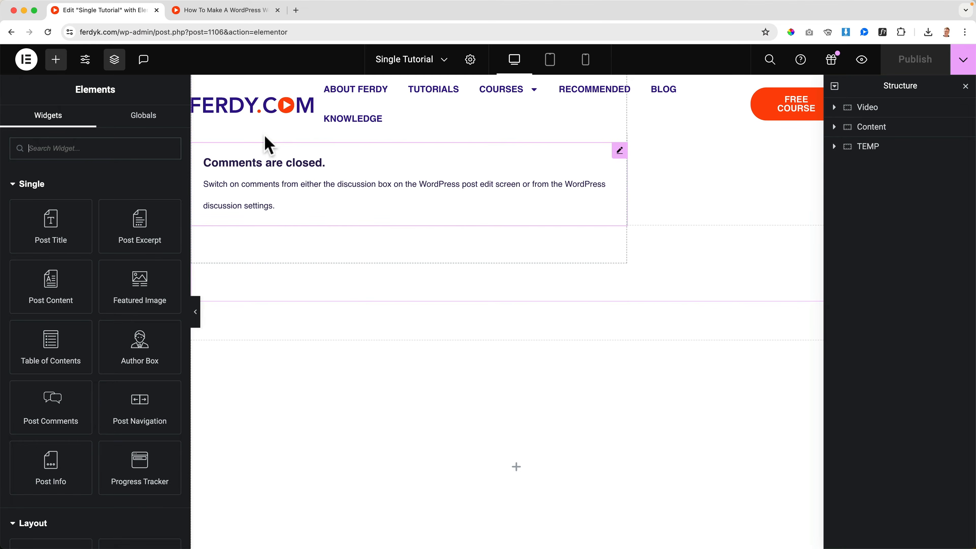
{"action": "left_click", "coordinate": [215, 11]}
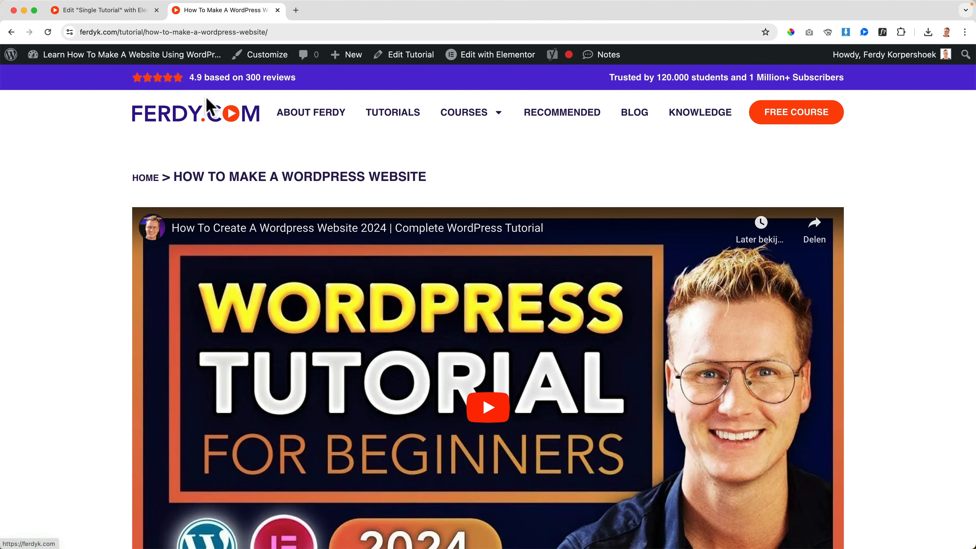
{"action": "key", "text": "End"}
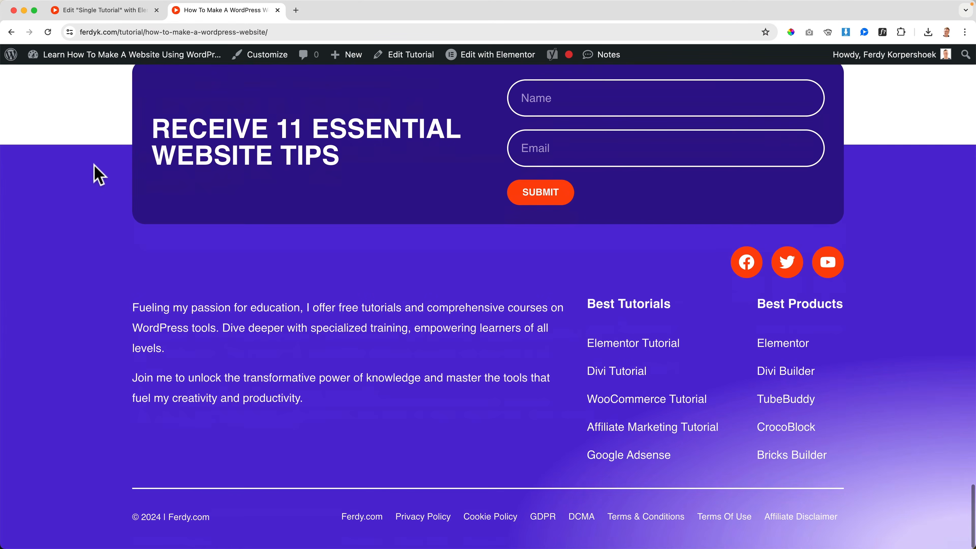
{"action": "scroll", "coordinate": [112, 175], "scroll_direction": "up", "scroll_amount": 10}
{"action": "scroll", "coordinate": [119, 178], "scroll_direction": "up", "scroll_amount": 6}
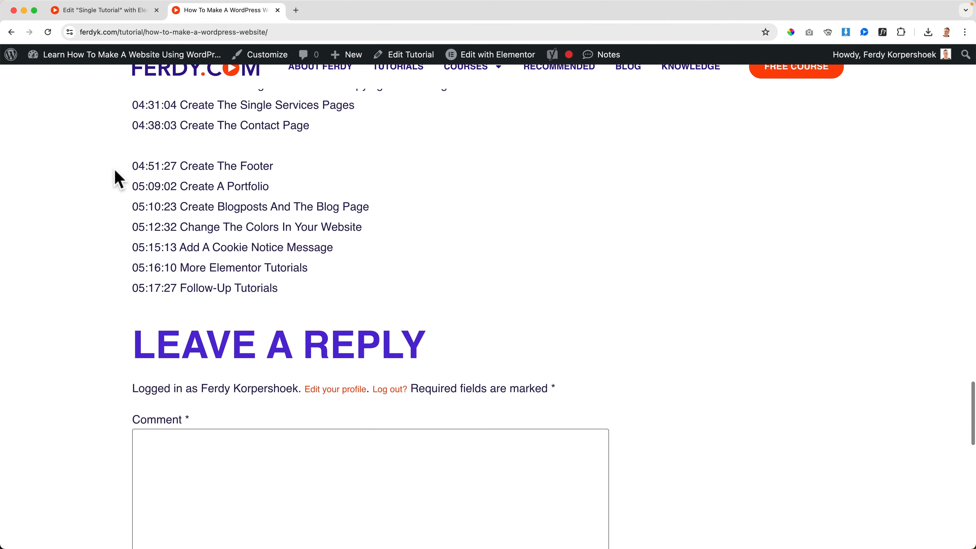
{"action": "scroll", "coordinate": [262, 307], "scroll_direction": "down", "scroll_amount": 5}
{"action": "left_click", "coordinate": [257, 298]}
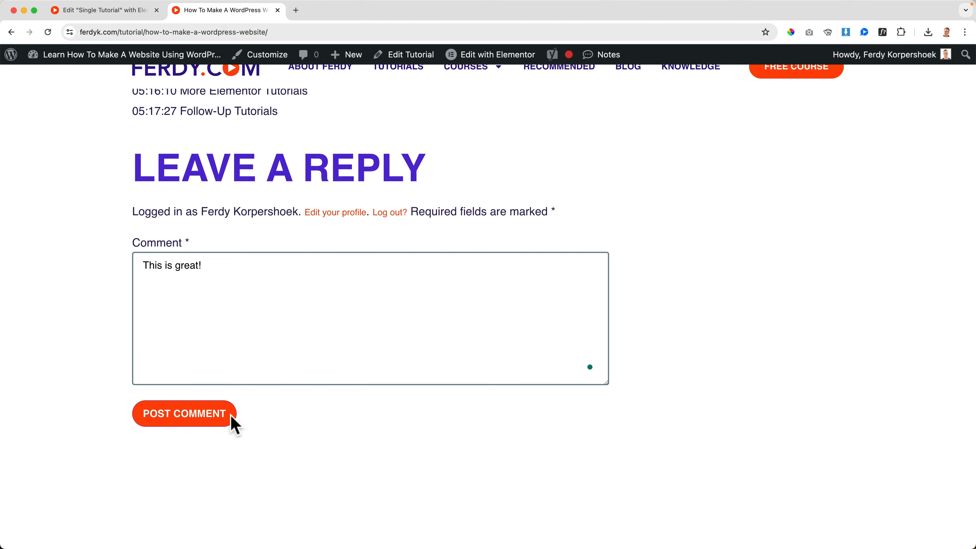
{"action": "left_click", "coordinate": [211, 423]}
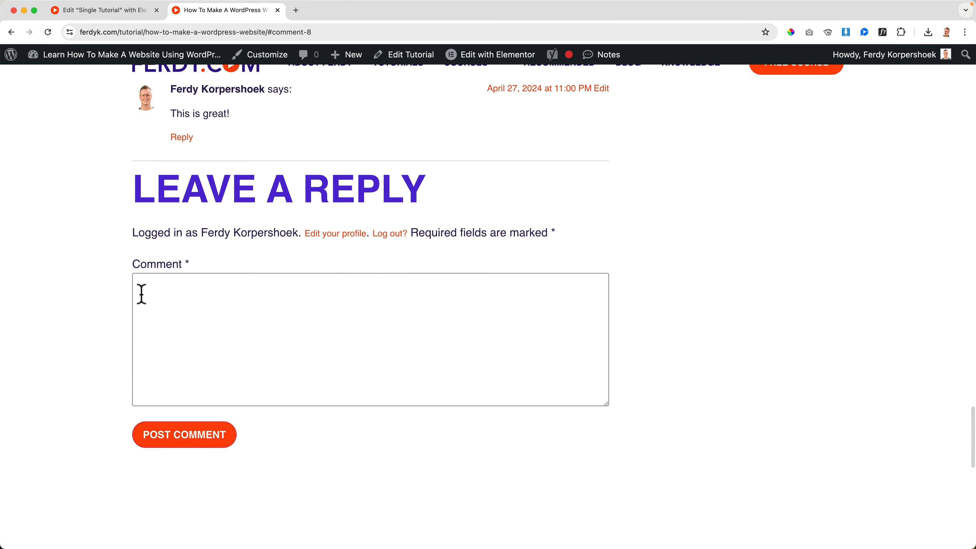
{"action": "scroll", "coordinate": [146, 289], "scroll_direction": "up", "scroll_amount": 5}
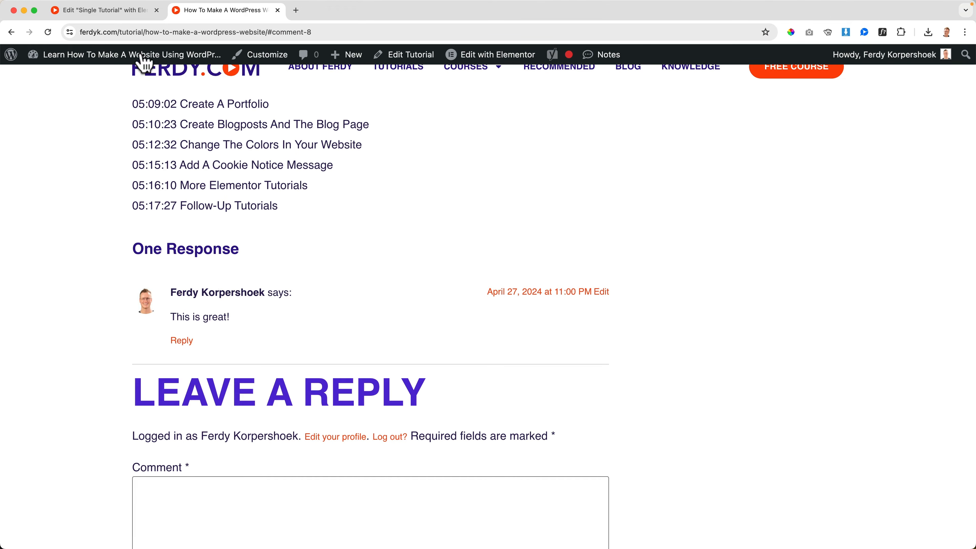
Reload the Single Tutorial template in Elementor and set the Post Comments widget's source to Custom.
{"action": "left_click", "coordinate": [127, 16]}
{"action": "key", "text": "super+r"}
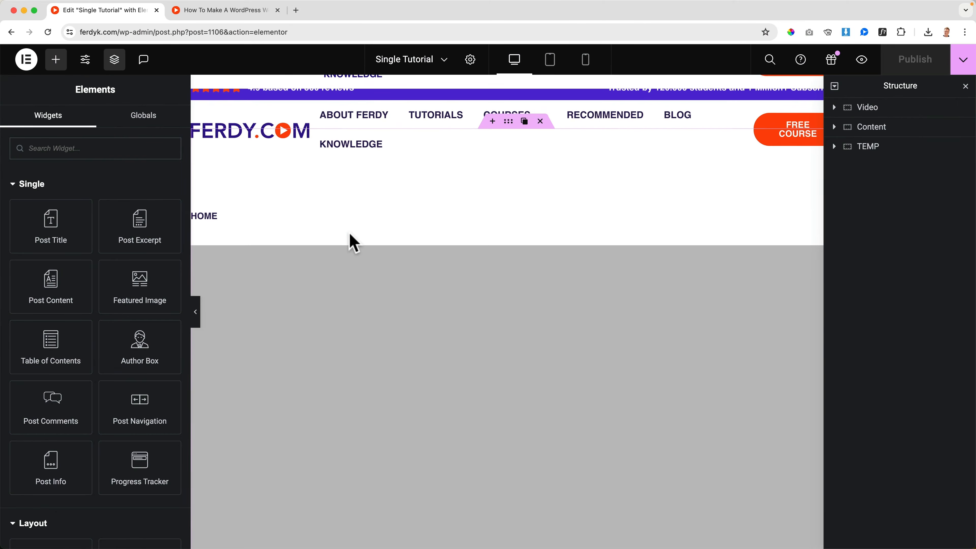
{"action": "scroll", "coordinate": [353, 242], "scroll_direction": "down", "scroll_amount": 20}
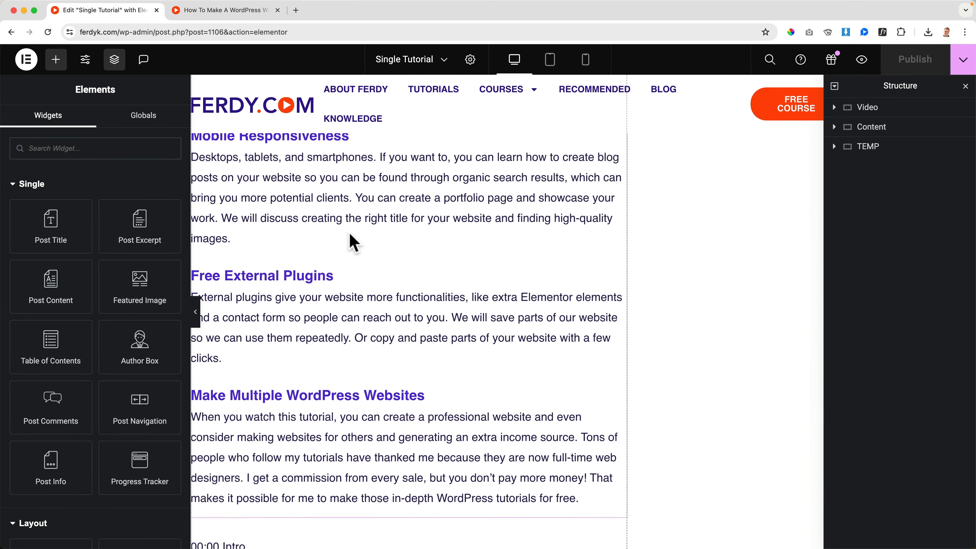
{"action": "scroll", "coordinate": [353, 242], "scroll_direction": "down", "scroll_amount": 15}
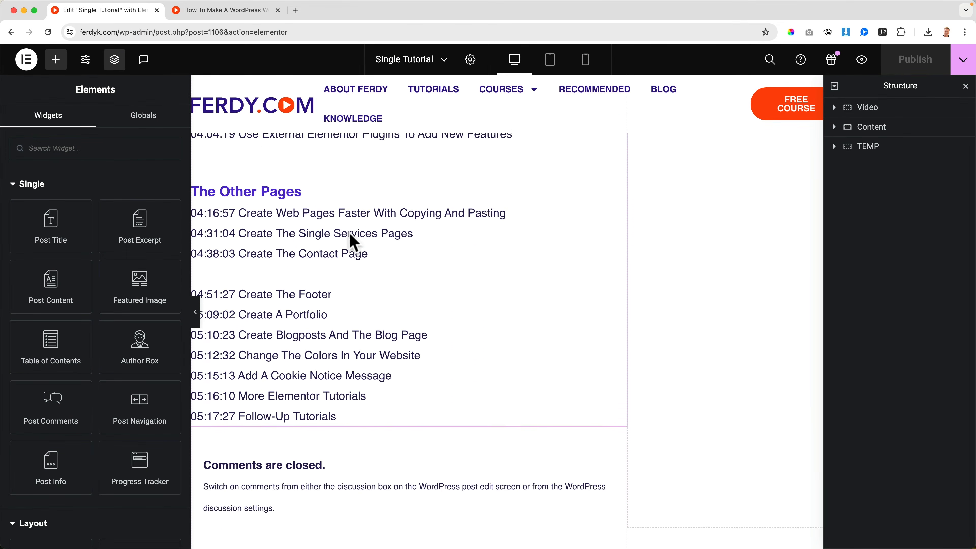
{"action": "left_click", "coordinate": [353, 242]}
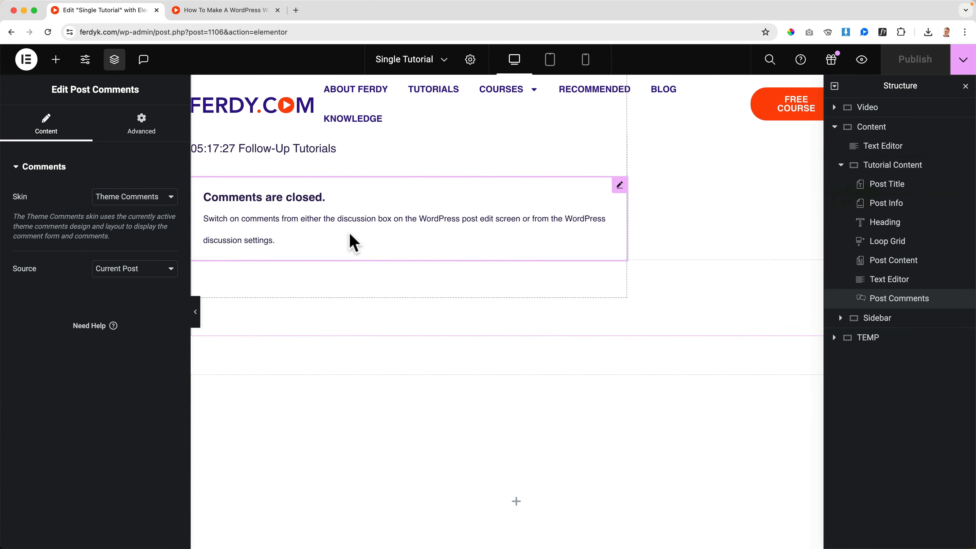
{"action": "left_click", "coordinate": [127, 270]}
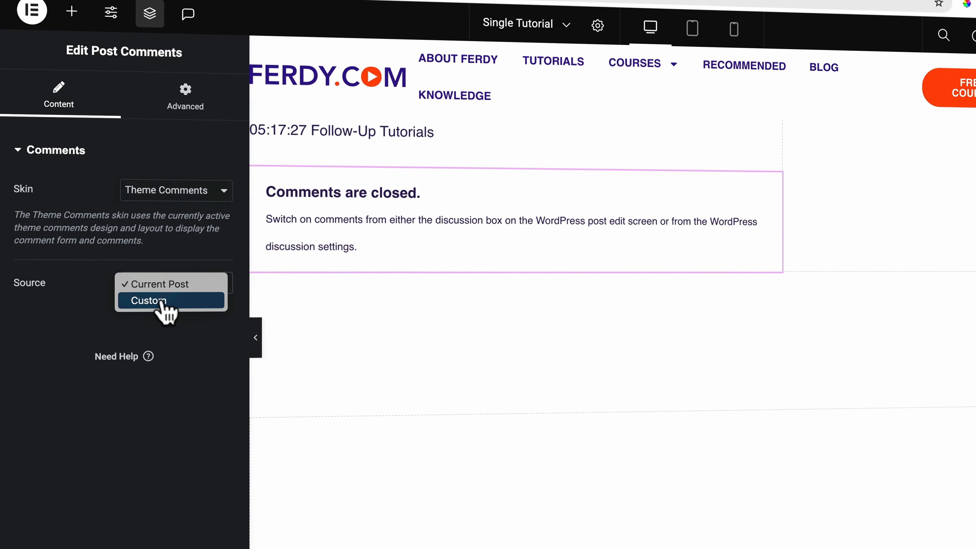
{"action": "left_click", "coordinate": [166, 302]}
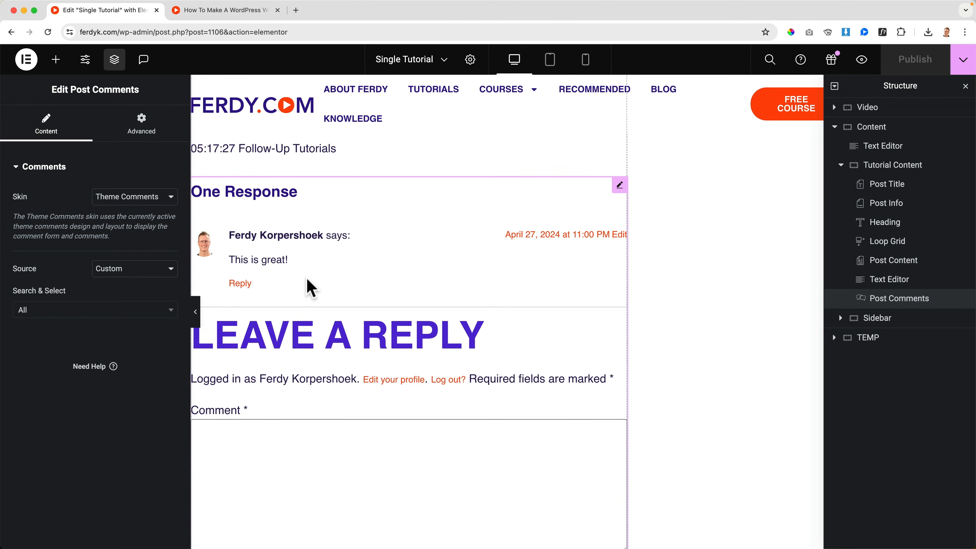
{"action": "scroll", "coordinate": [333, 294], "scroll_direction": "down", "scroll_amount": 4}
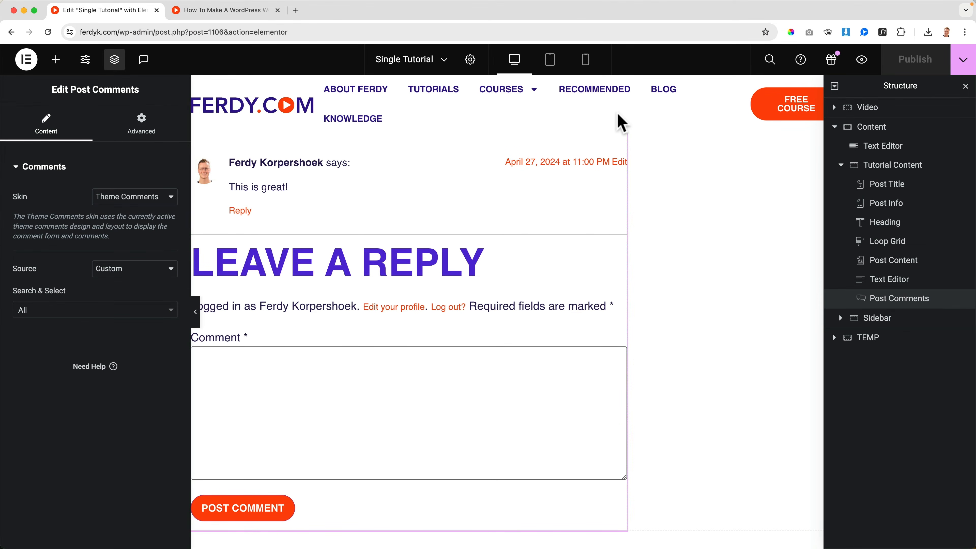
Assign the CSS class normaltitles to the Post Comments widget and check its reply heading.
{"action": "scroll", "coordinate": [627, 177], "scroll_direction": "up", "scroll_amount": 3}
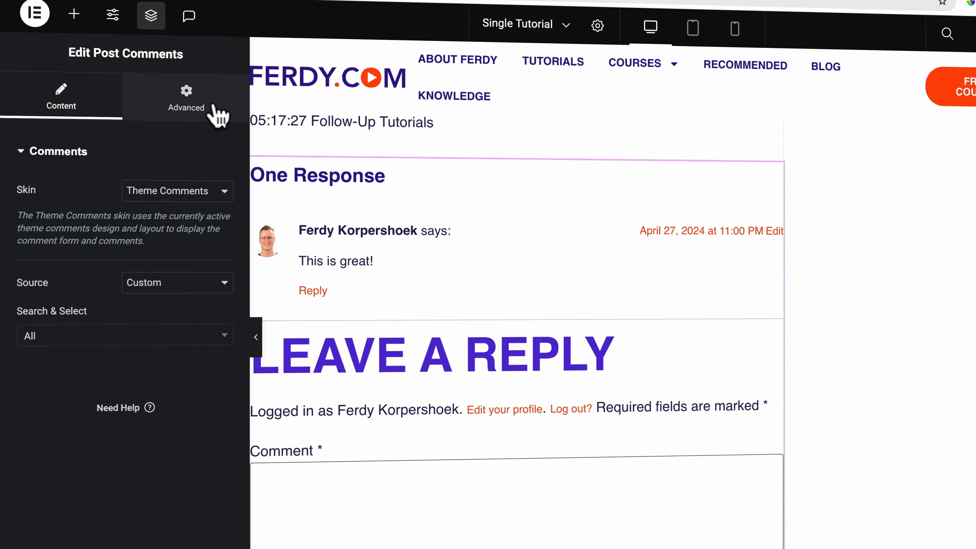
{"action": "left_click", "coordinate": [214, 105]}
{"action": "scroll", "coordinate": [150, 338], "scroll_direction": "down", "scroll_amount": 10}
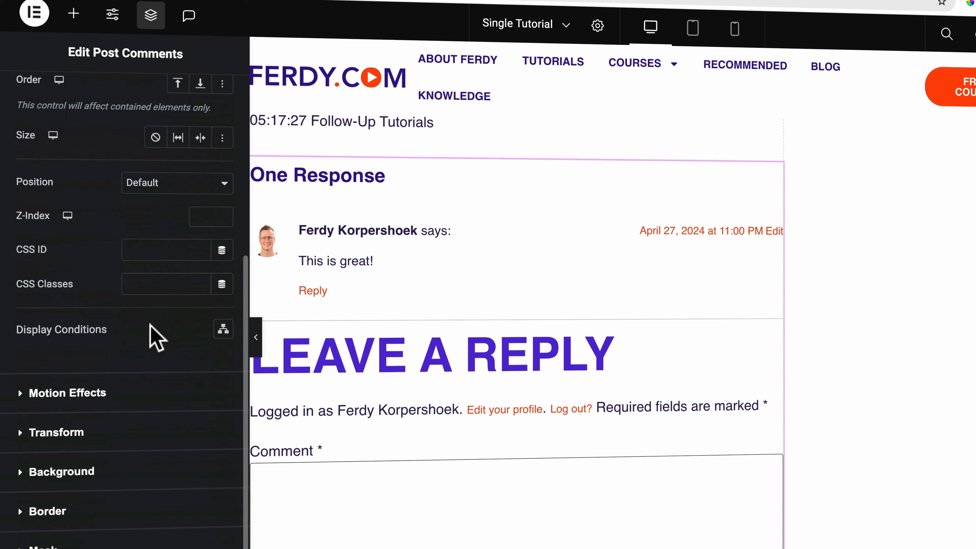
{"action": "left_click", "coordinate": [154, 284]}
{"action": "type", "text": "normaltitles"}
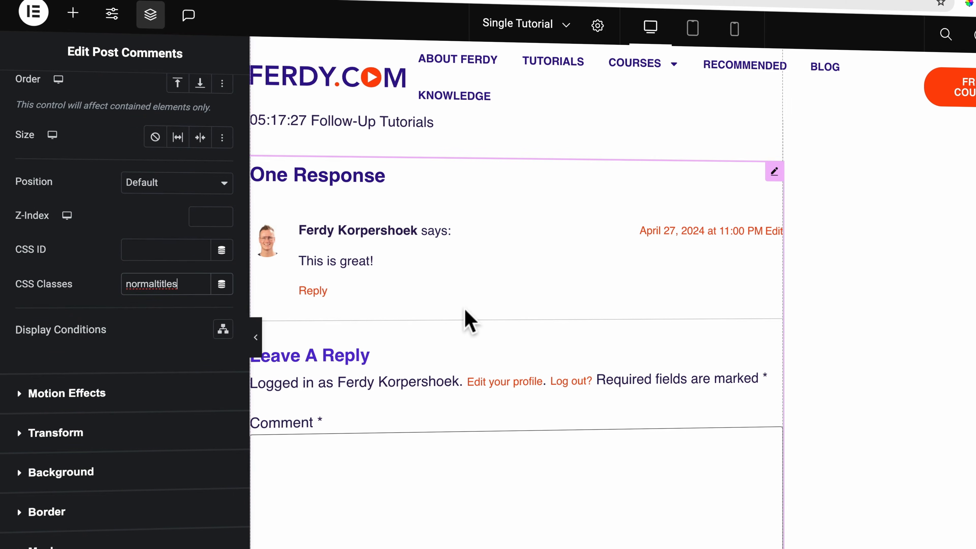
{"action": "scroll", "coordinate": [441, 327], "scroll_direction": "up", "scroll_amount": 1}
{"action": "scroll", "coordinate": [440, 327], "scroll_direction": "down", "scroll_amount": 5}
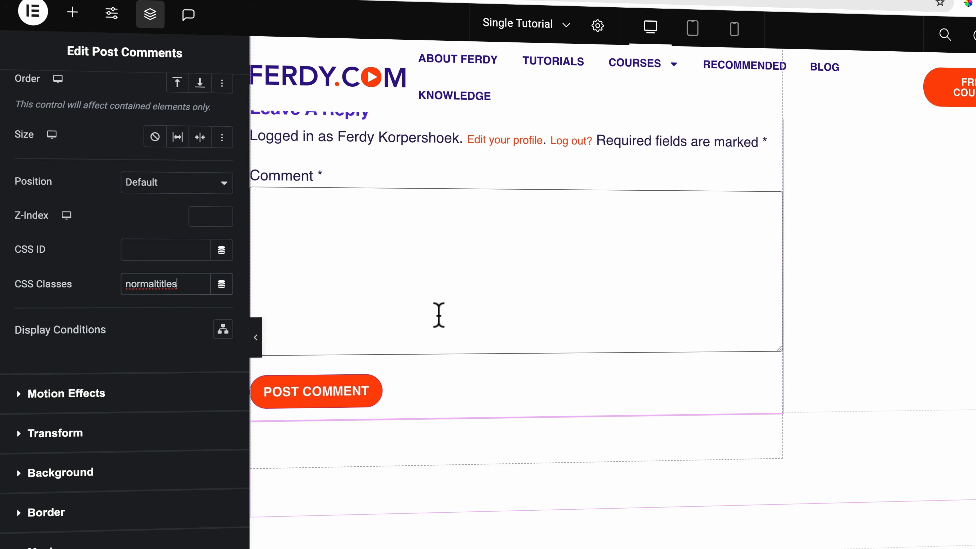
Add an Author Box widget directly below the Post Comments widget.
{"action": "left_click", "coordinate": [72, 12]}
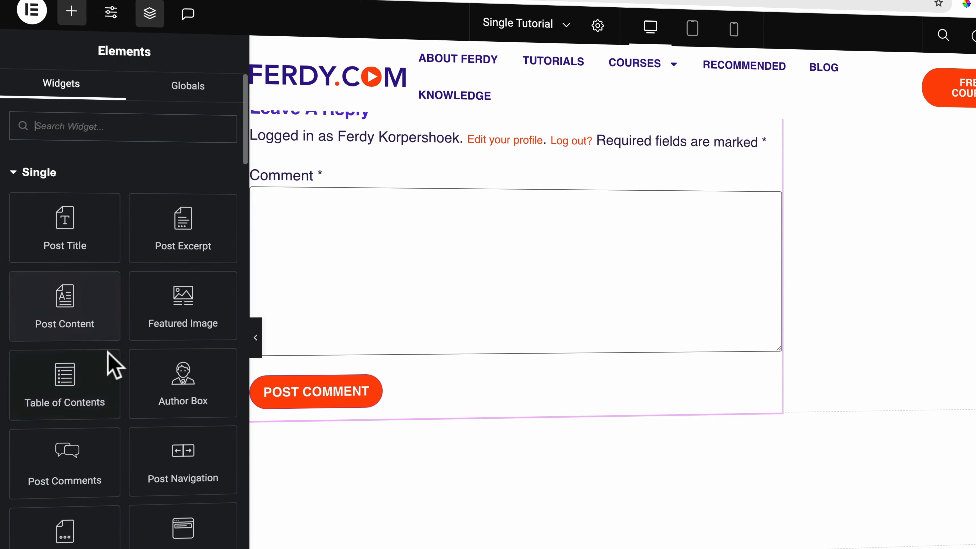
{"action": "left_click_drag", "start_coordinate": [174, 386], "coordinate": [379, 425]}
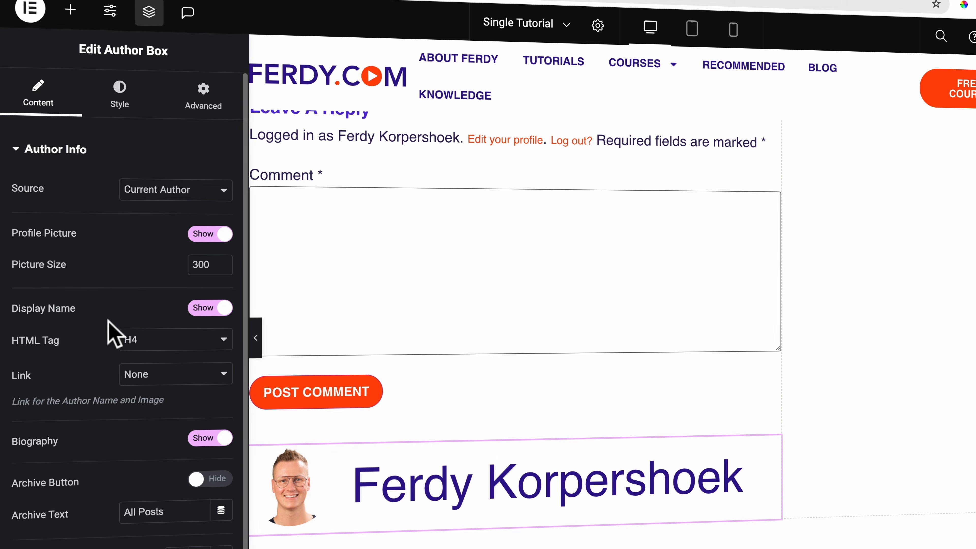
Centre the Author Box picture above the name and set the name's typography to 22 px, weight 600 (Semi Bold).
{"action": "left_click", "coordinate": [152, 198]}
{"action": "left_click", "coordinate": [80, 201]}
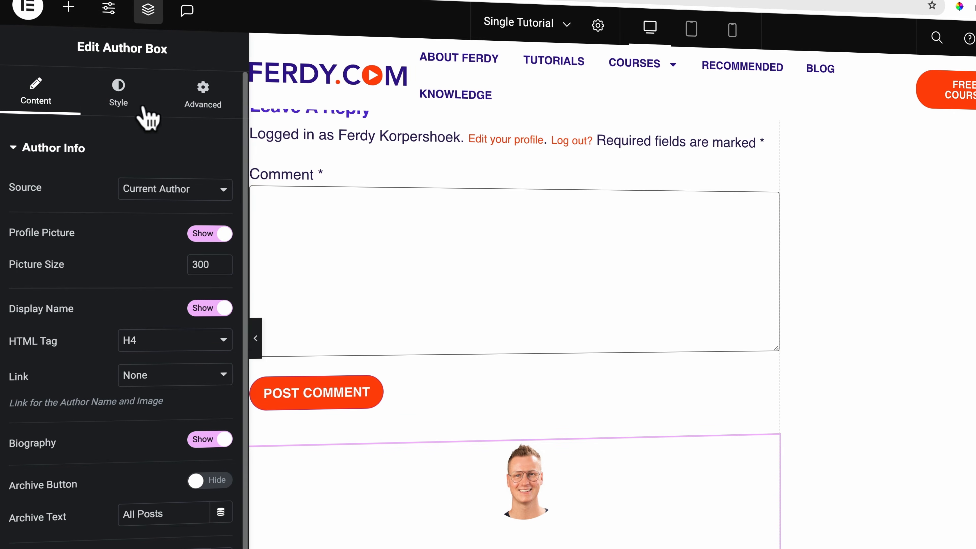
{"action": "left_click", "coordinate": [120, 96]}
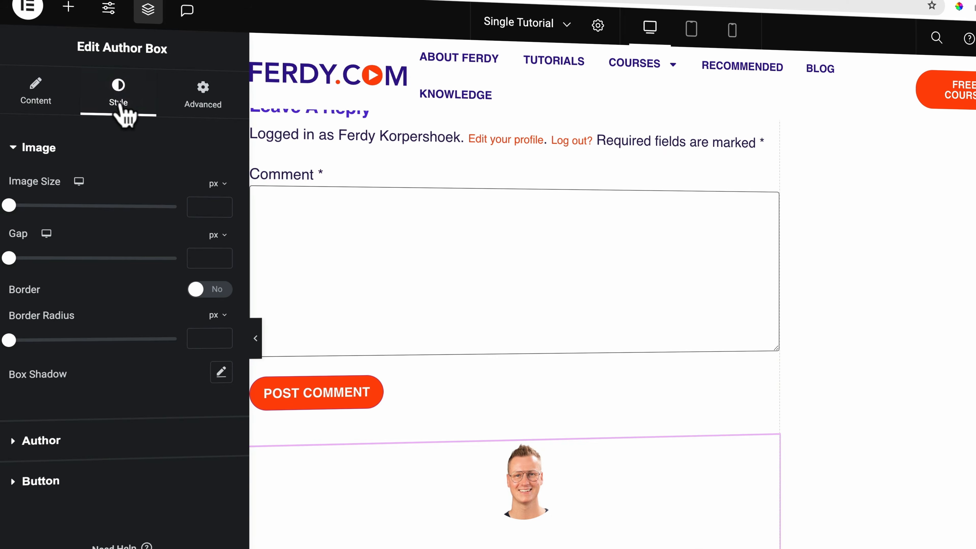
{"action": "left_click", "coordinate": [43, 442]}
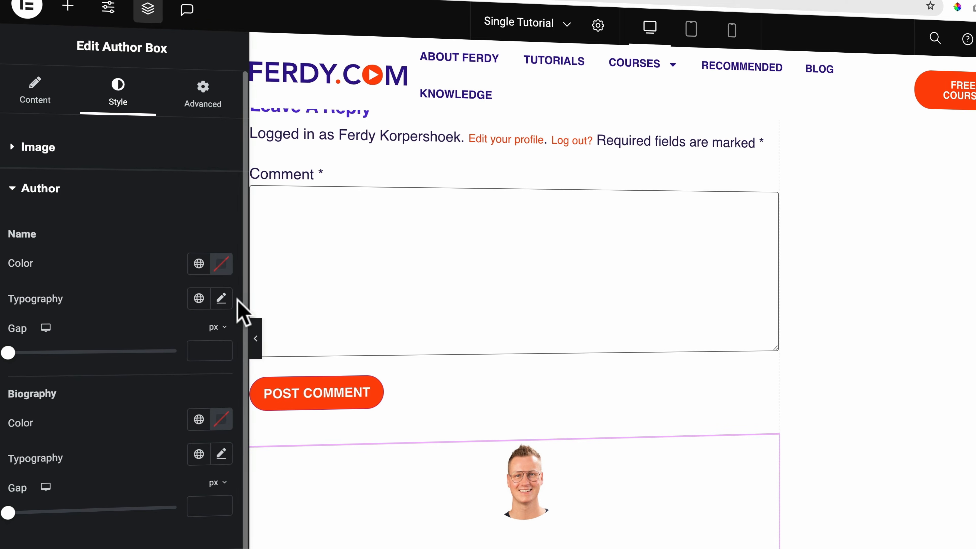
{"action": "left_click", "coordinate": [222, 298]}
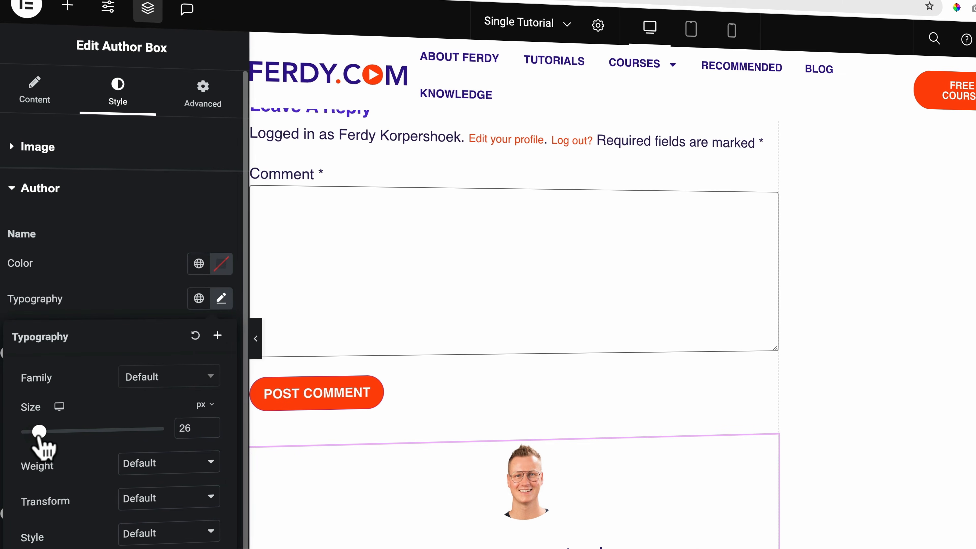
{"action": "left_click", "coordinate": [155, 473]}
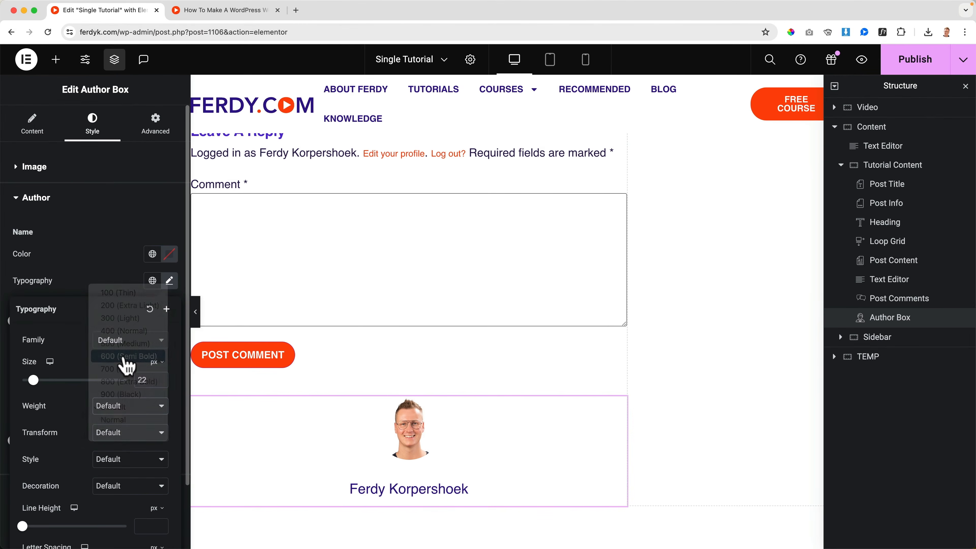
{"action": "left_click", "coordinate": [125, 361]}
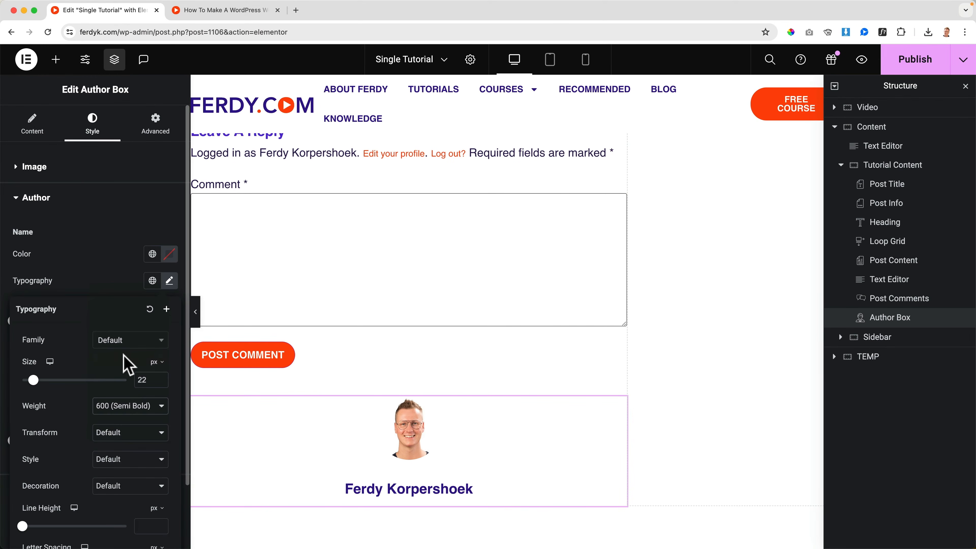
Publish the Single Tutorial template, preview it and open the logged-in user's WordPress profile for editing.
{"action": "left_click", "coordinate": [897, 72]}
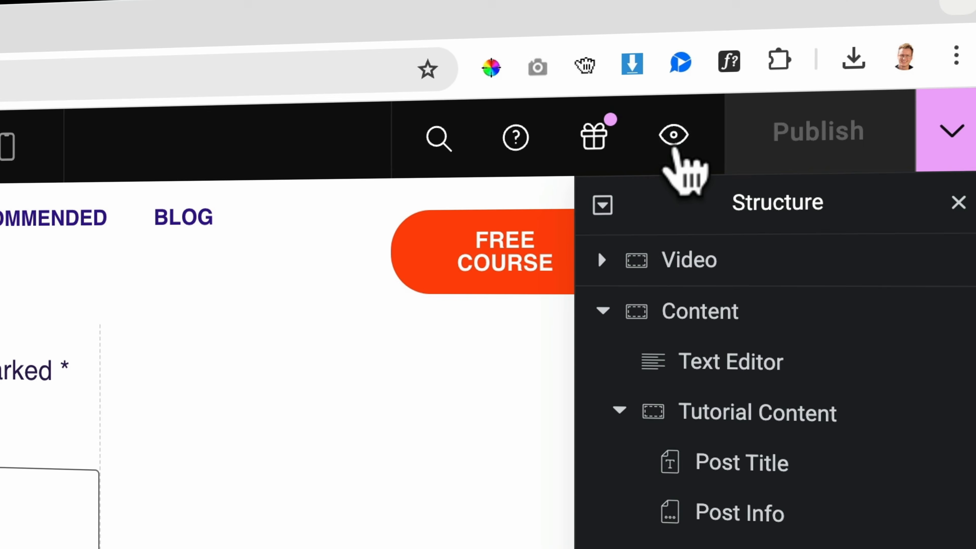
{"action": "left_click", "coordinate": [673, 138]}
{"action": "mouse_move", "coordinate": [741, 115]}
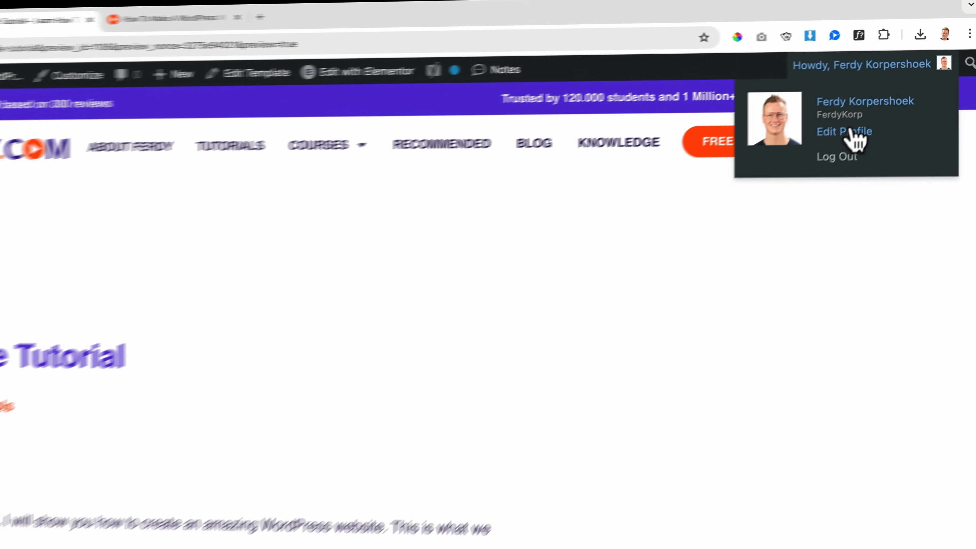
{"action": "left_click", "coordinate": [699, 254]}
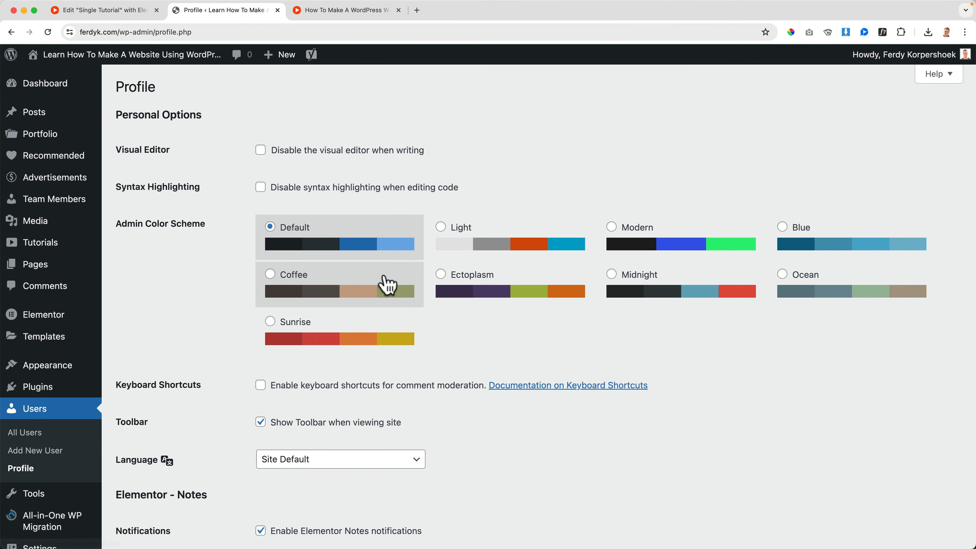
Fill in the Biographical Info about loving making websites and teaching others to create high quality, findable websites that generate more customers, and save the profile.
{"action": "scroll", "coordinate": [342, 288], "scroll_direction": "down", "scroll_amount": 20}
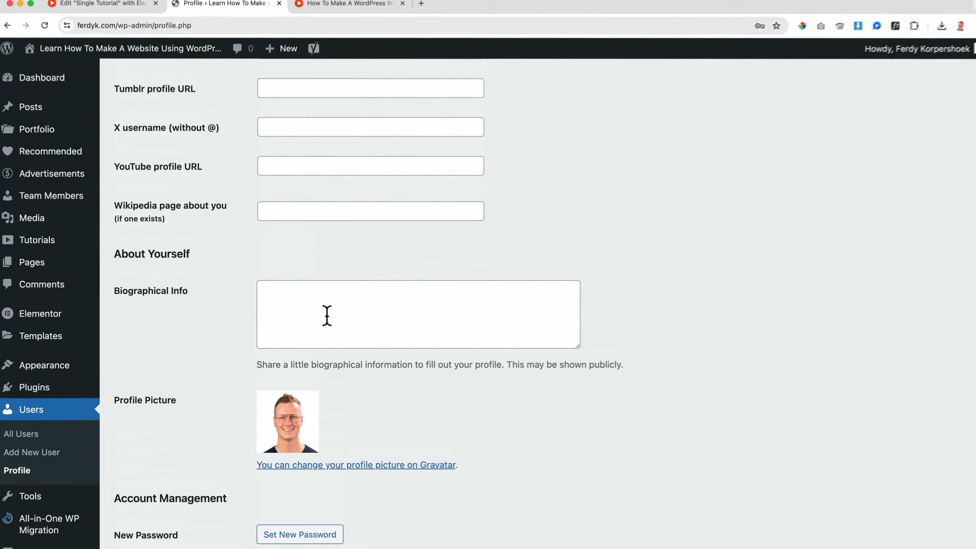
{"action": "left_click", "coordinate": [327, 315]}
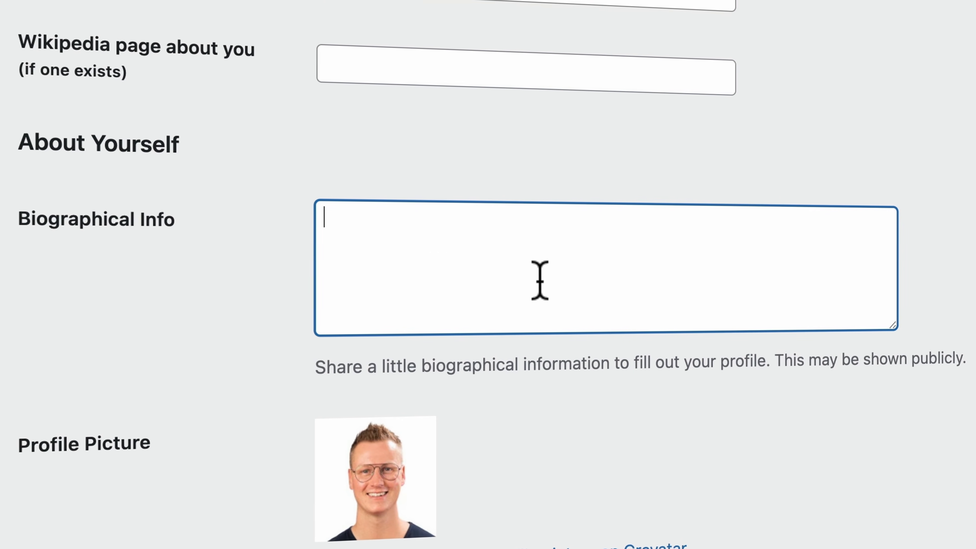
{"action": "type", "text": "I love making websites and teaching others how they can create high quality websites that will be found in the search results and generate more customers."}
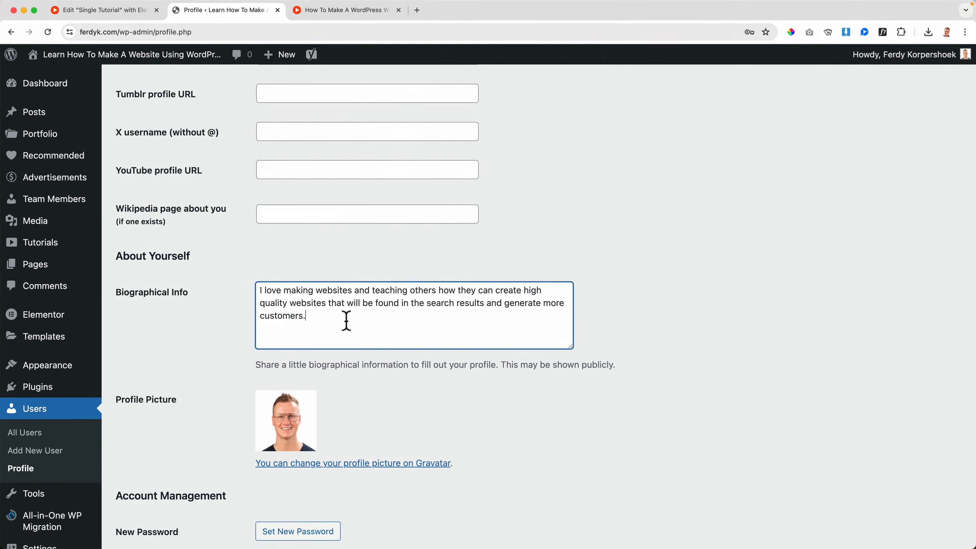
{"action": "scroll", "coordinate": [174, 327], "scroll_direction": "down", "scroll_amount": 12}
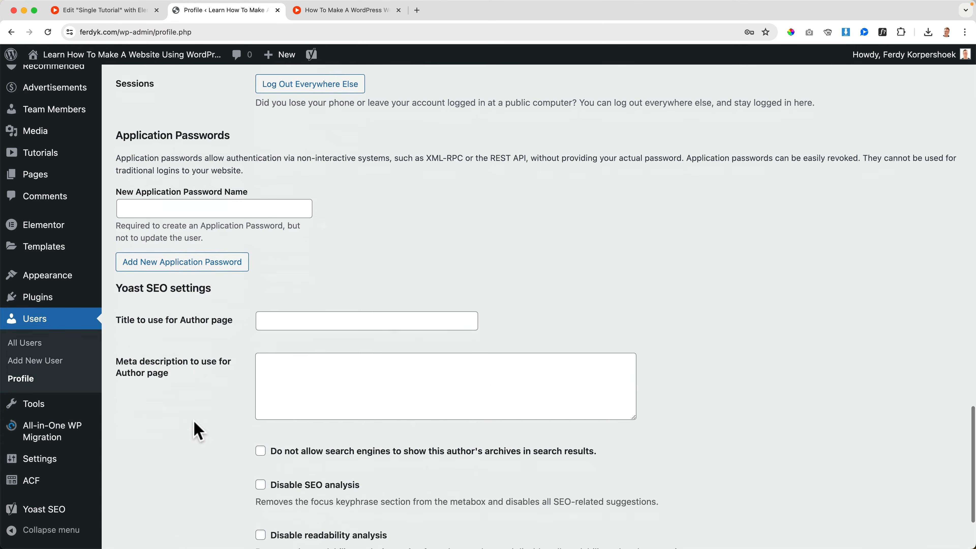
{"action": "scroll", "coordinate": [198, 432], "scroll_direction": "down", "scroll_amount": 3}
{"action": "left_click", "coordinate": [153, 486]}
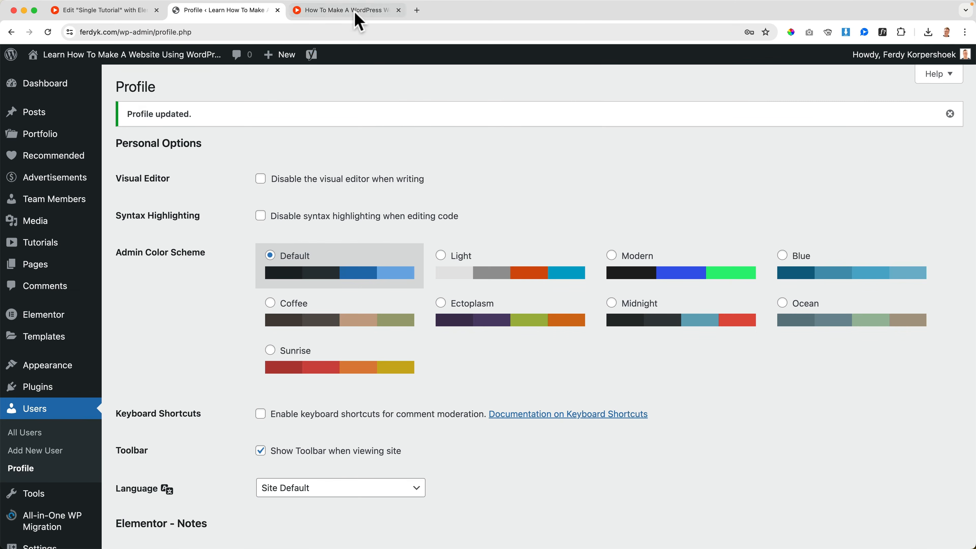
Check the author box and the rest of the content on the live How To Make A WordPress Website tutorial page.
{"action": "left_click", "coordinate": [346, 10]}
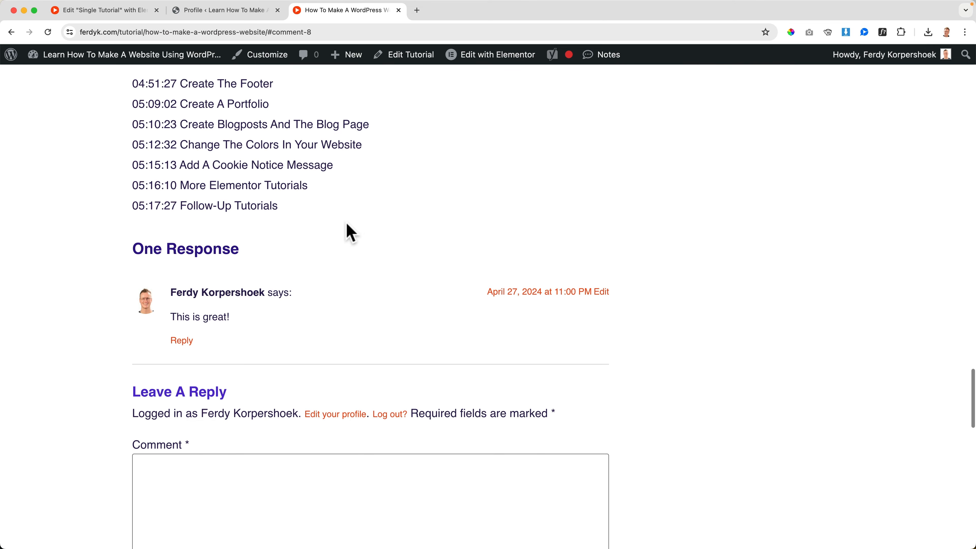
{"action": "scroll", "coordinate": [346, 223], "scroll_direction": "down", "scroll_amount": 8}
{"action": "scroll", "coordinate": [330, 232], "scroll_direction": "down", "scroll_amount": 3}
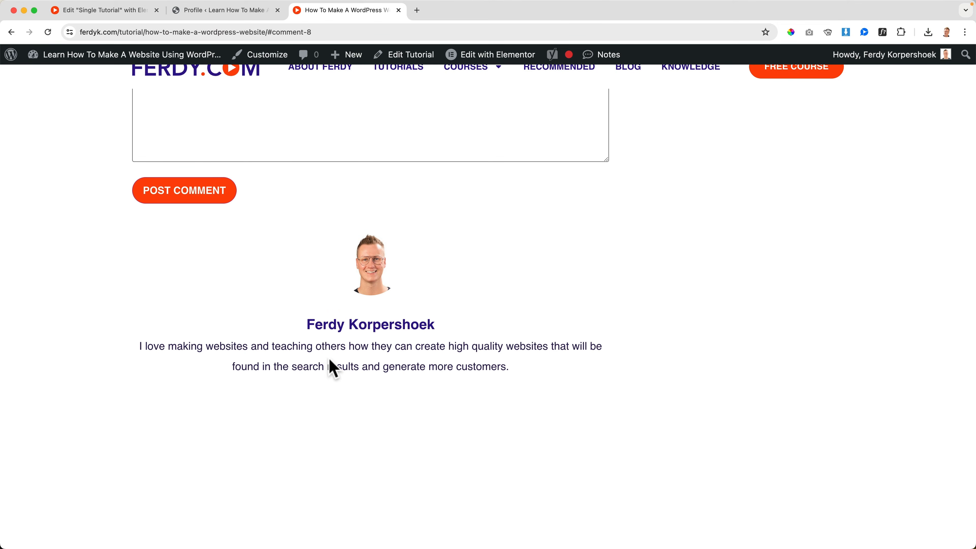
{"action": "scroll", "coordinate": [333, 369], "scroll_direction": "down", "scroll_amount": 6}
{"action": "scroll", "coordinate": [331, 362], "scroll_direction": "up", "scroll_amount": 20}
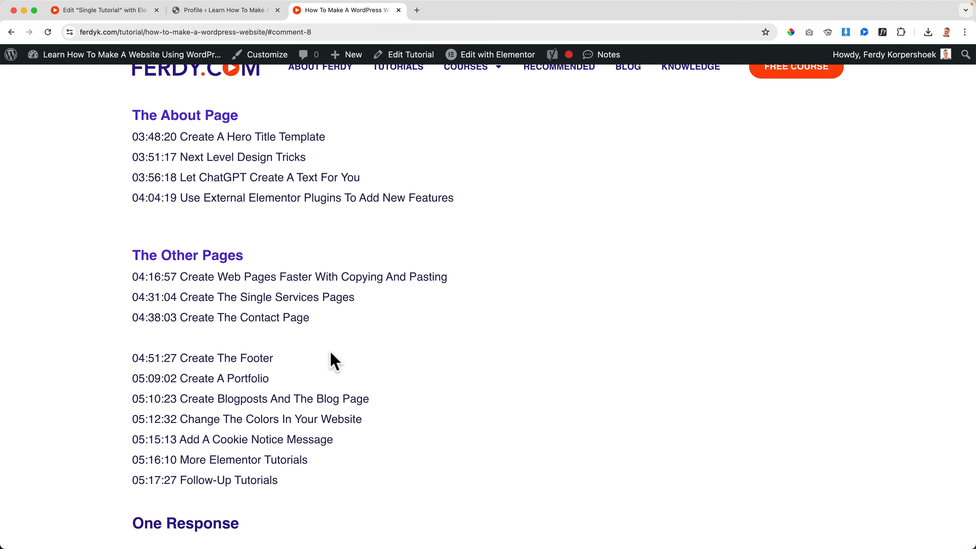
{"action": "scroll", "coordinate": [333, 354], "scroll_direction": "up", "scroll_amount": 15}
{"action": "scroll", "coordinate": [331, 356], "scroll_direction": "down", "scroll_amount": 2}
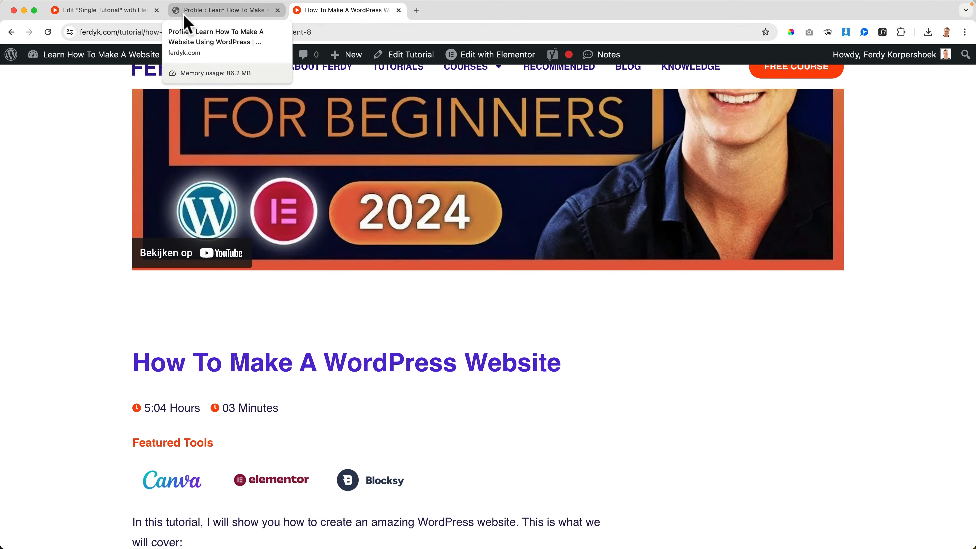
Return to the Single Tutorial template and give the Content container a classic background in the global Secondary color.
{"action": "left_click", "coordinate": [130, 11]}
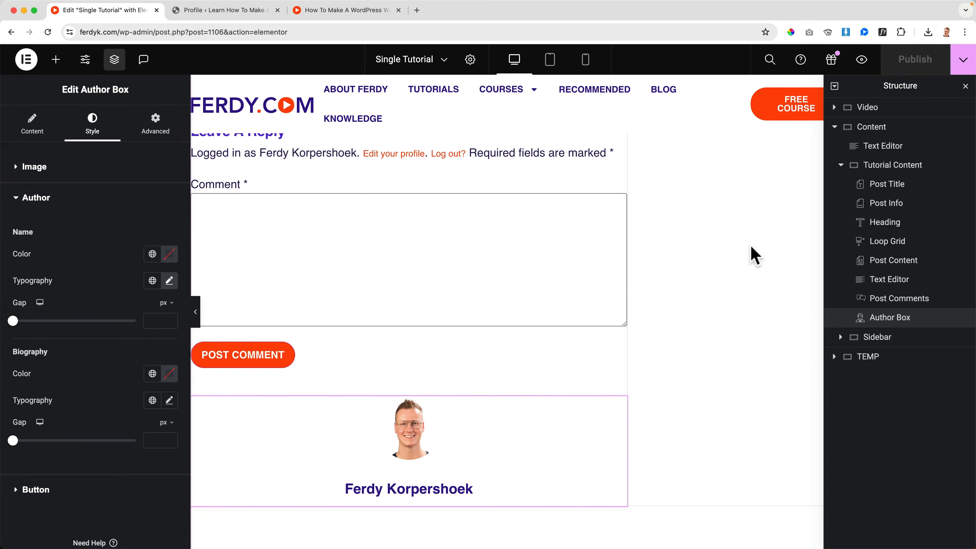
{"action": "left_click", "coordinate": [854, 129]}
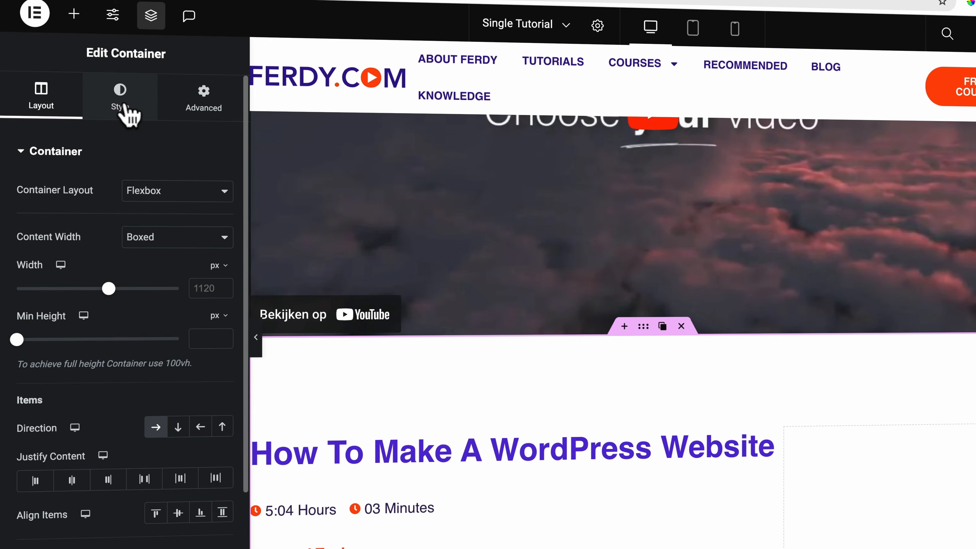
{"action": "left_click", "coordinate": [90, 122]}
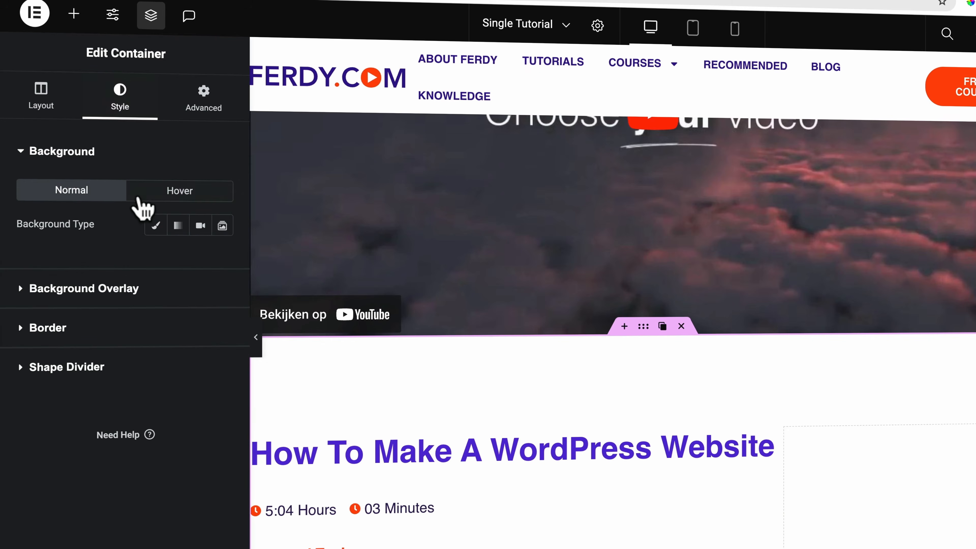
{"action": "left_click", "coordinate": [156, 225]}
{"action": "left_click", "coordinate": [200, 261]}
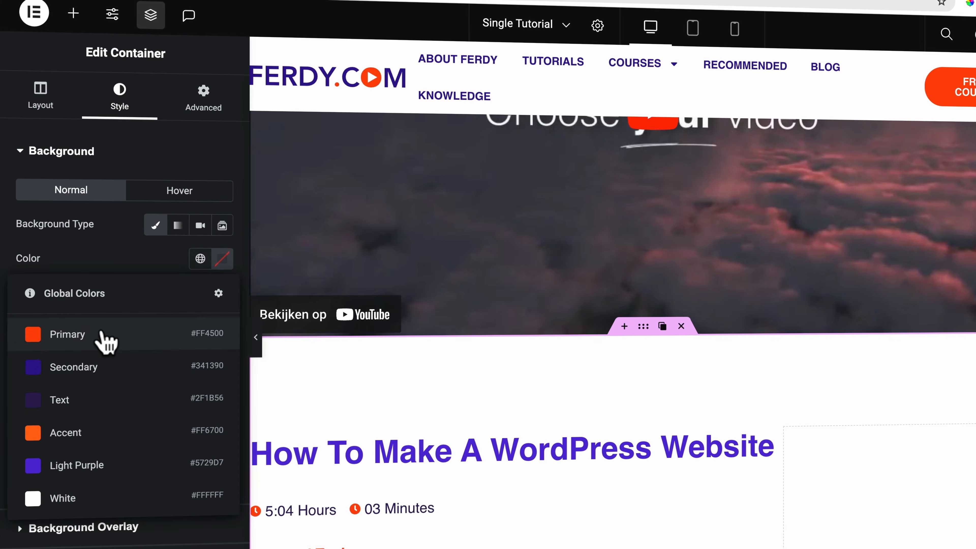
{"action": "left_click", "coordinate": [98, 377]}
{"action": "scroll", "coordinate": [611, 353], "scroll_direction": "down", "scroll_amount": 3}
{"action": "scroll", "coordinate": [611, 354], "scroll_direction": "down", "scroll_amount": 15}
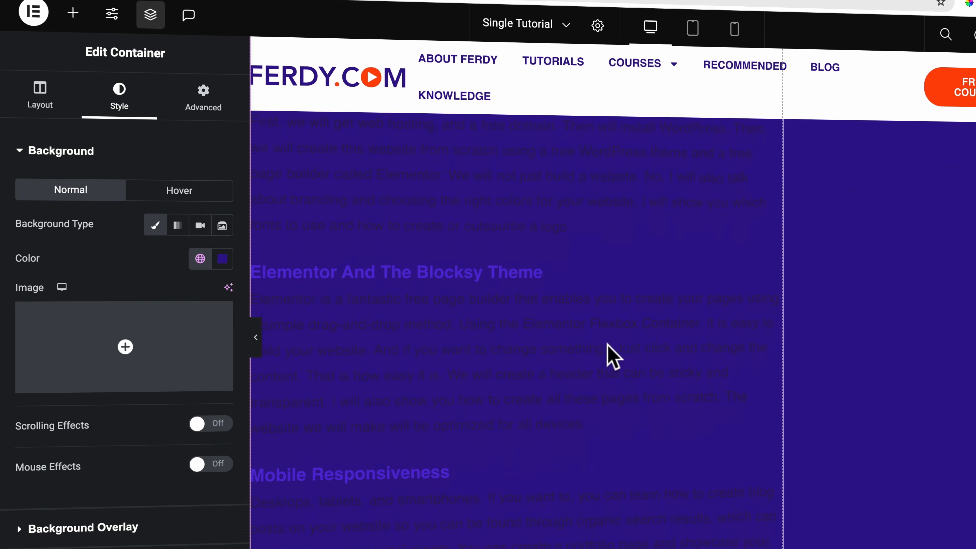
{"action": "scroll", "coordinate": [608, 344], "scroll_direction": "up", "scroll_amount": 20}
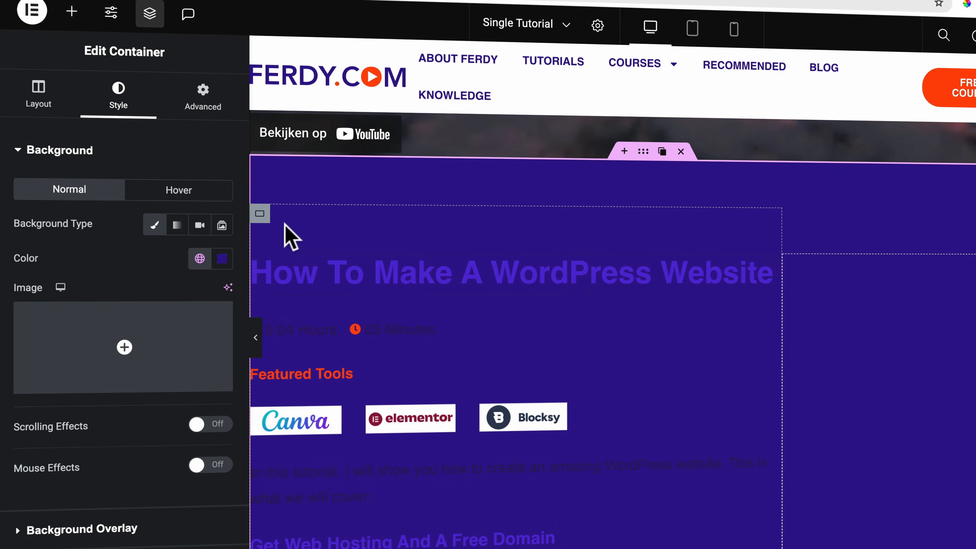
Give the Tutorial Content container a global White background and a border radius of 20 px on all corners.
{"action": "left_click", "coordinate": [260, 214]}
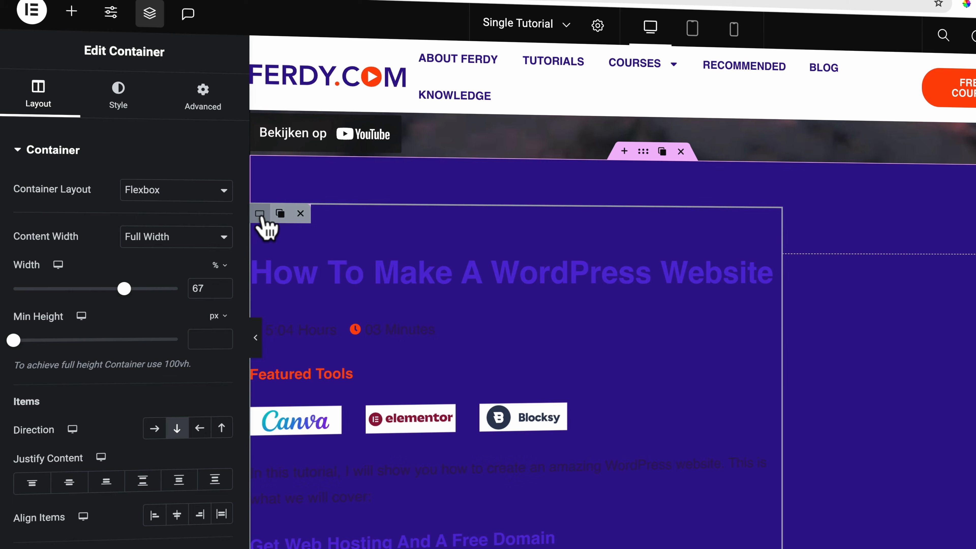
{"action": "left_click", "coordinate": [120, 103]}
{"action": "left_click", "coordinate": [154, 225]}
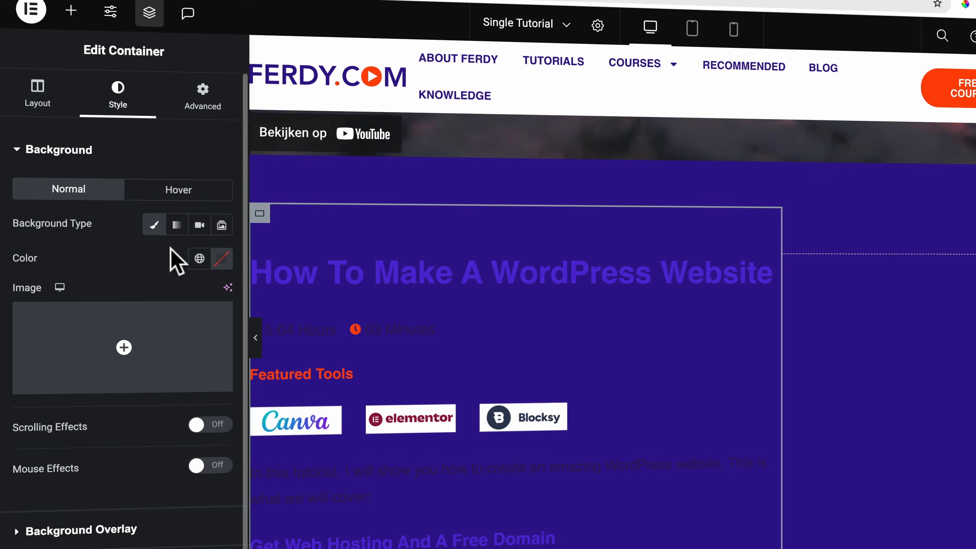
{"action": "left_click", "coordinate": [200, 266]}
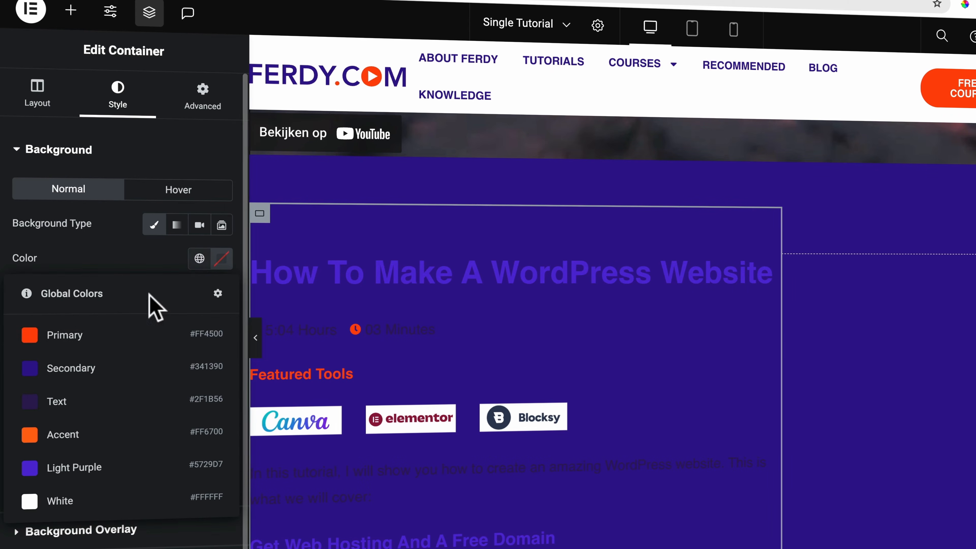
{"action": "left_click", "coordinate": [99, 498]}
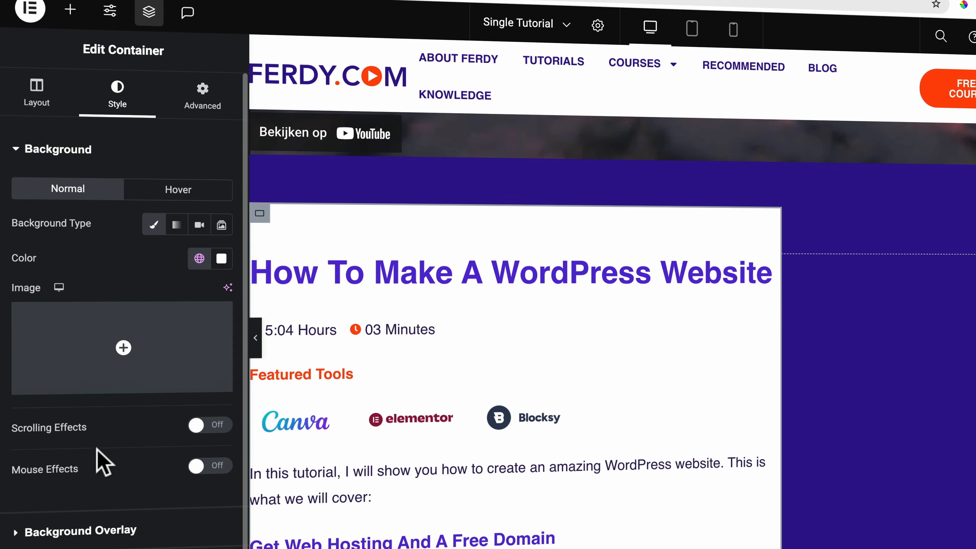
{"action": "scroll", "coordinate": [77, 546], "scroll_direction": "down", "scroll_amount": 1}
{"action": "left_click", "coordinate": [73, 548]}
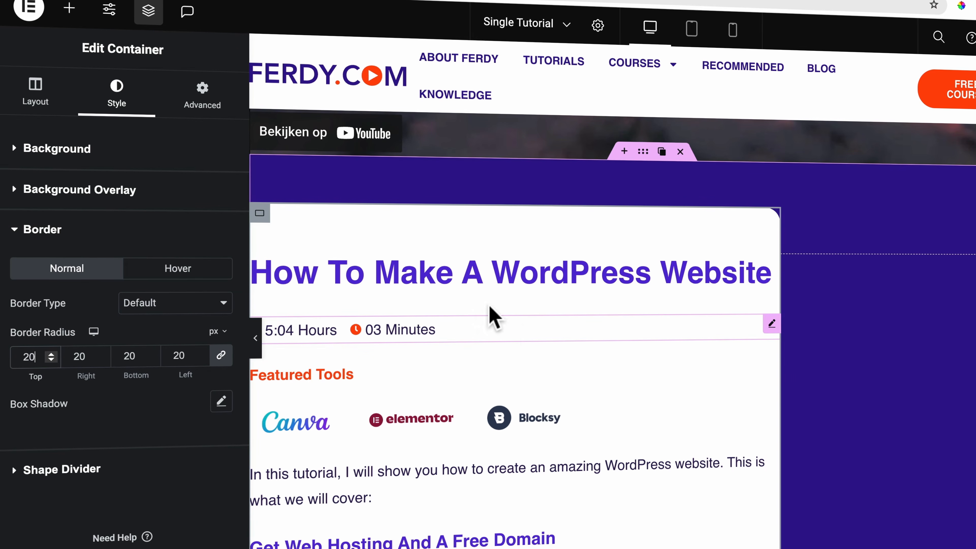
Set the Tutorial Content container's padding to 30 px on all sides and check the spacing down to the author box.
{"action": "left_click", "coordinate": [203, 100]}
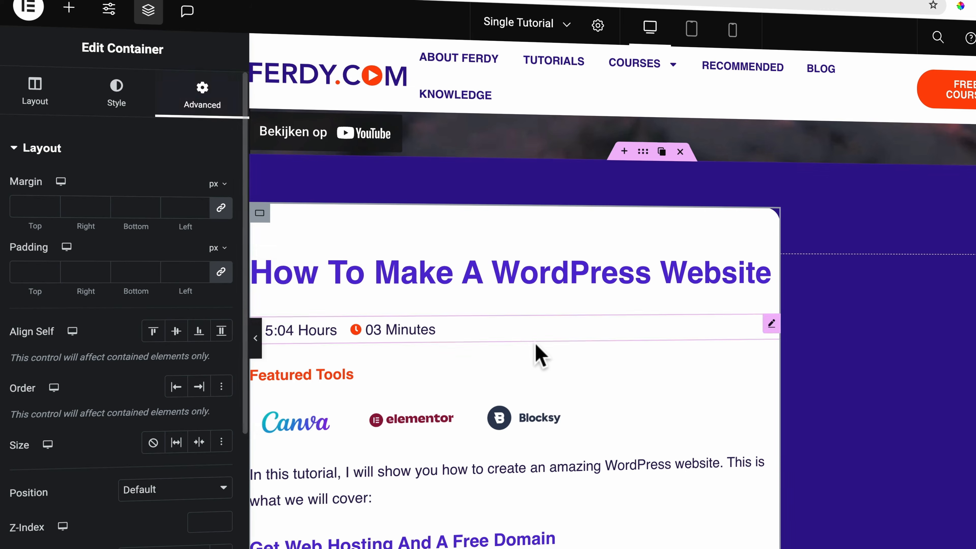
{"action": "scroll", "coordinate": [536, 354], "scroll_direction": "down", "scroll_amount": 5}
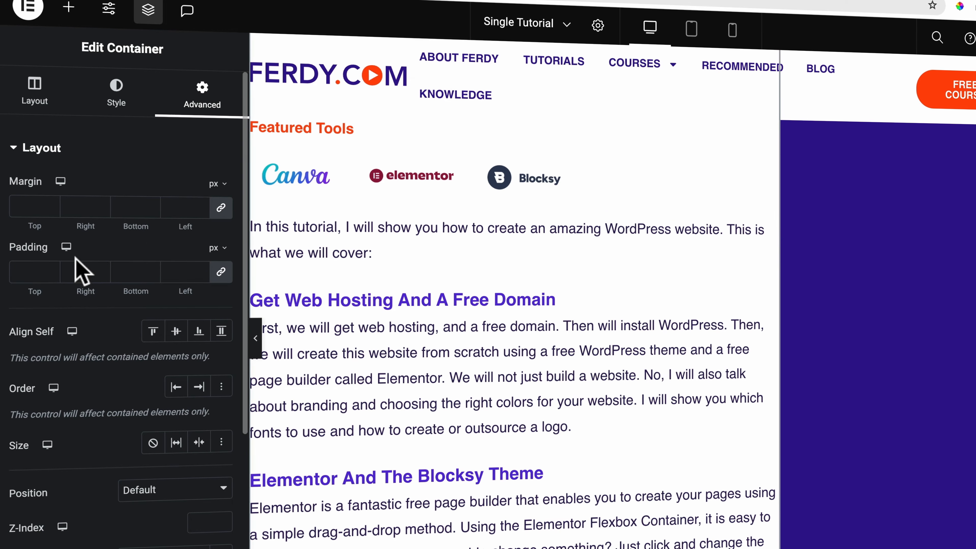
{"action": "left_click", "coordinate": [35, 267]}
{"action": "type", "text": "30"}
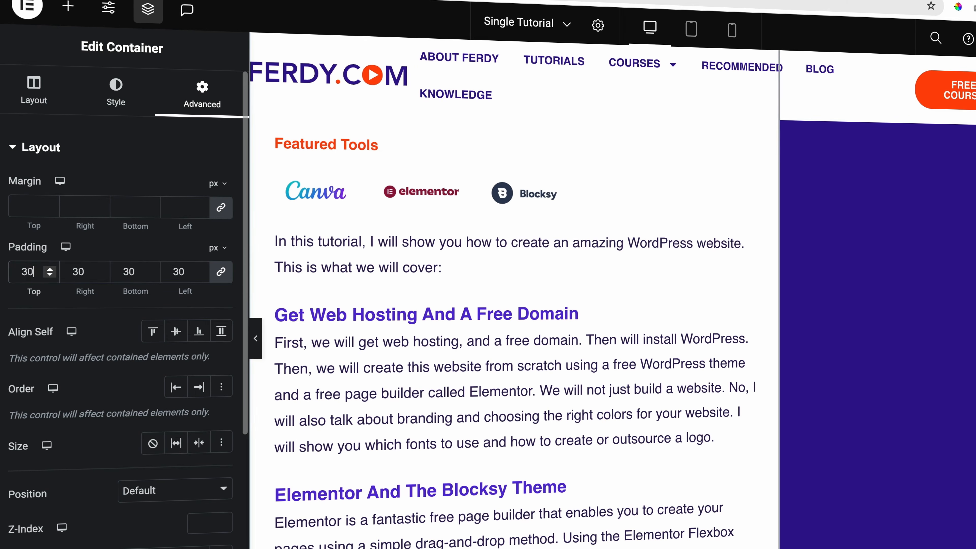
{"action": "scroll", "coordinate": [599, 279], "scroll_direction": "up", "scroll_amount": 7}
{"action": "scroll", "coordinate": [592, 307], "scroll_direction": "down", "scroll_amount": 5}
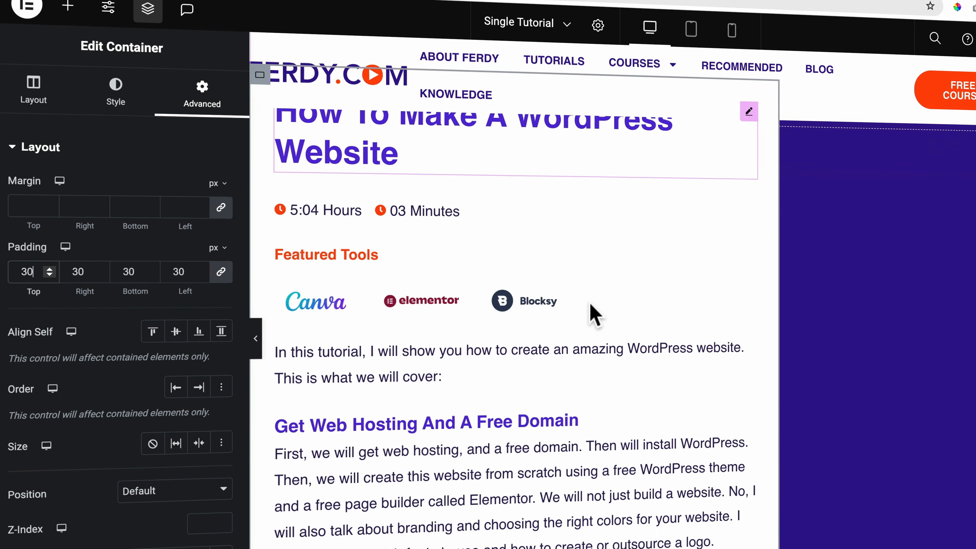
{"action": "scroll", "coordinate": [591, 306], "scroll_direction": "down", "scroll_amount": 20}
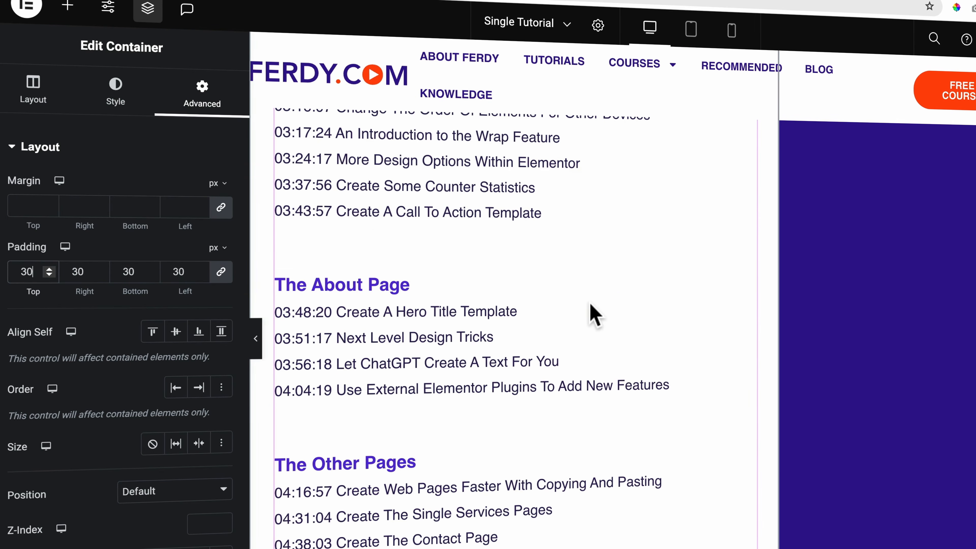
{"action": "scroll", "coordinate": [593, 313], "scroll_direction": "down", "scroll_amount": 15}
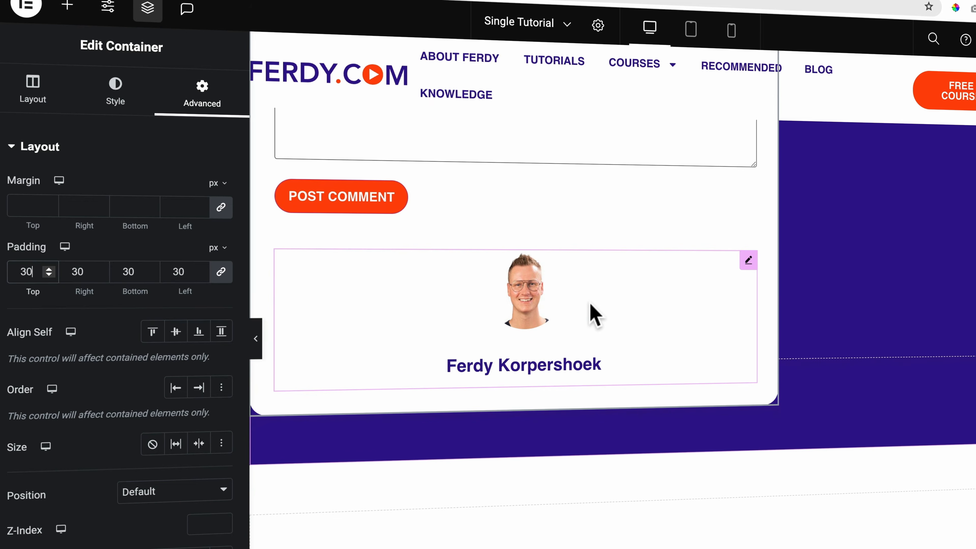
Review the Tutorial Content container up to the post title and publish the Single Tutorial template changes.
{"action": "scroll", "coordinate": [595, 315], "scroll_direction": "up", "scroll_amount": 20}
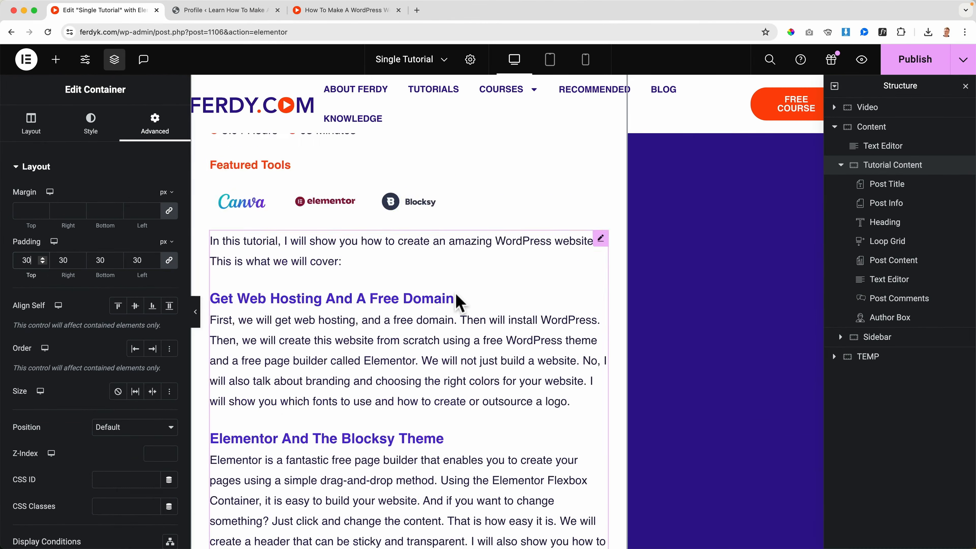
{"action": "scroll", "coordinate": [459, 304], "scroll_direction": "up", "scroll_amount": 5}
{"action": "left_click", "coordinate": [902, 69]}
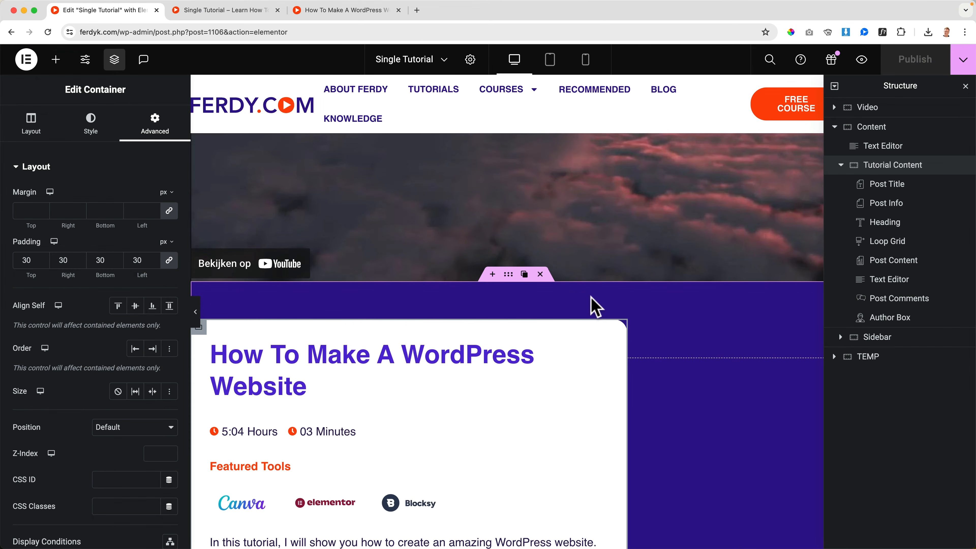
Clear the Content container's classic background color and switch its background type to gradient.
{"action": "left_click", "coordinate": [879, 127]}
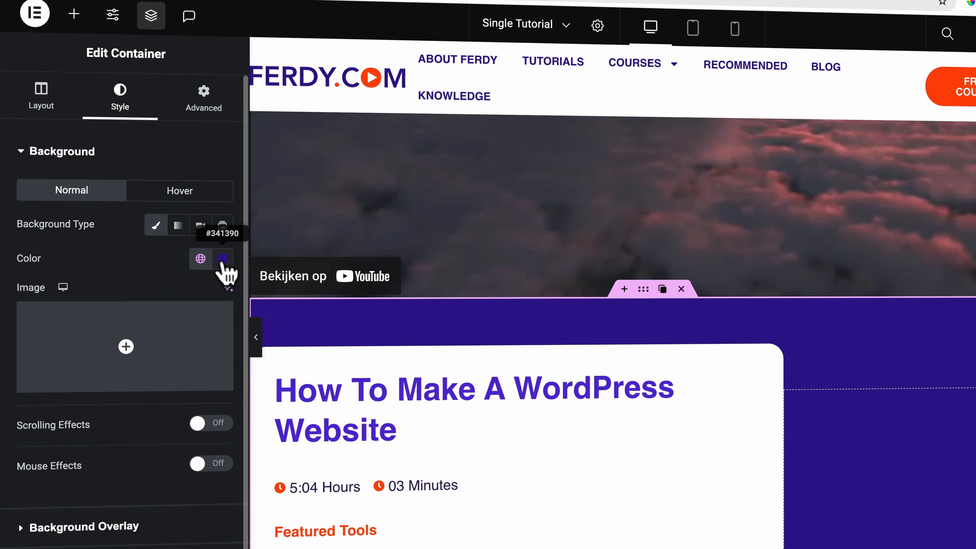
{"action": "left_click", "coordinate": [169, 249]}
{"action": "left_click", "coordinate": [251, 292]}
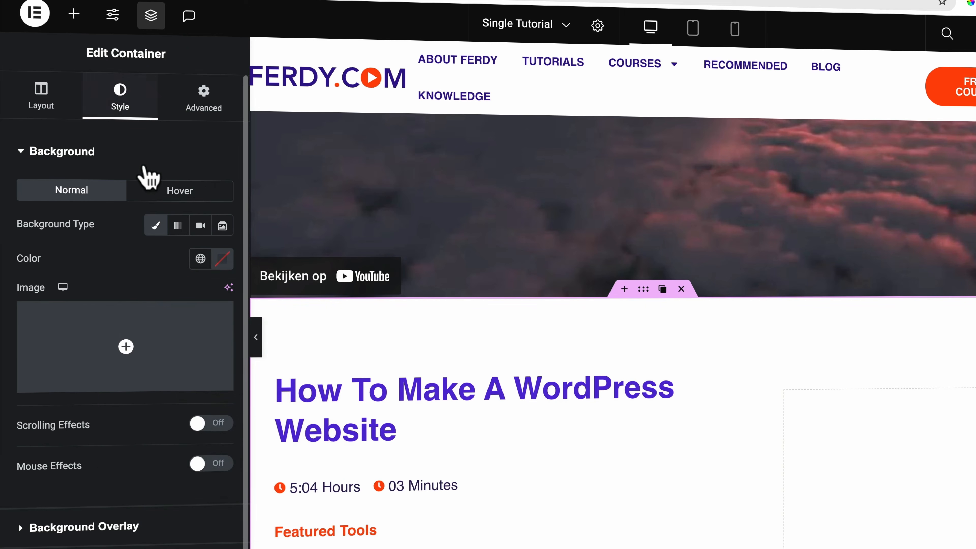
{"action": "left_click", "coordinate": [177, 227]}
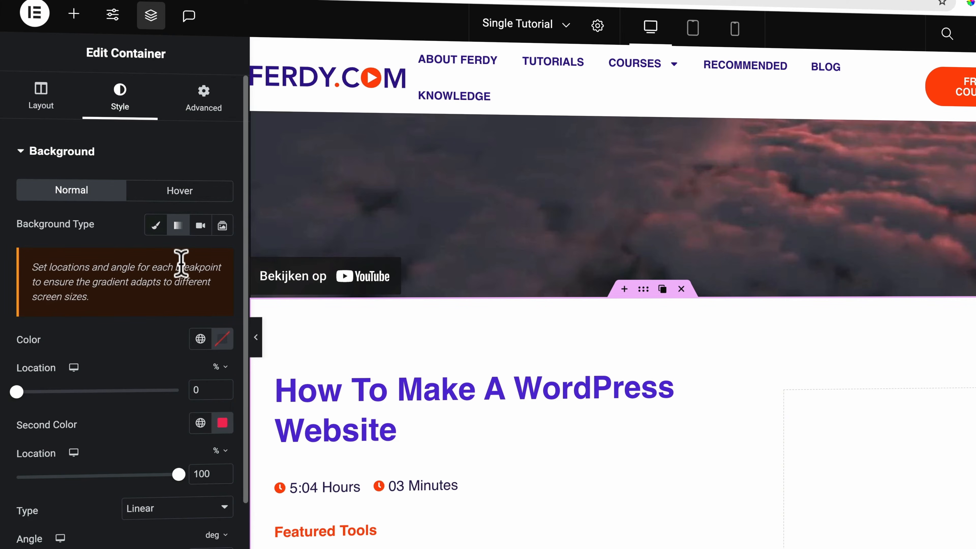
{"action": "scroll", "coordinate": [142, 349], "scroll_direction": "down", "scroll_amount": 4}
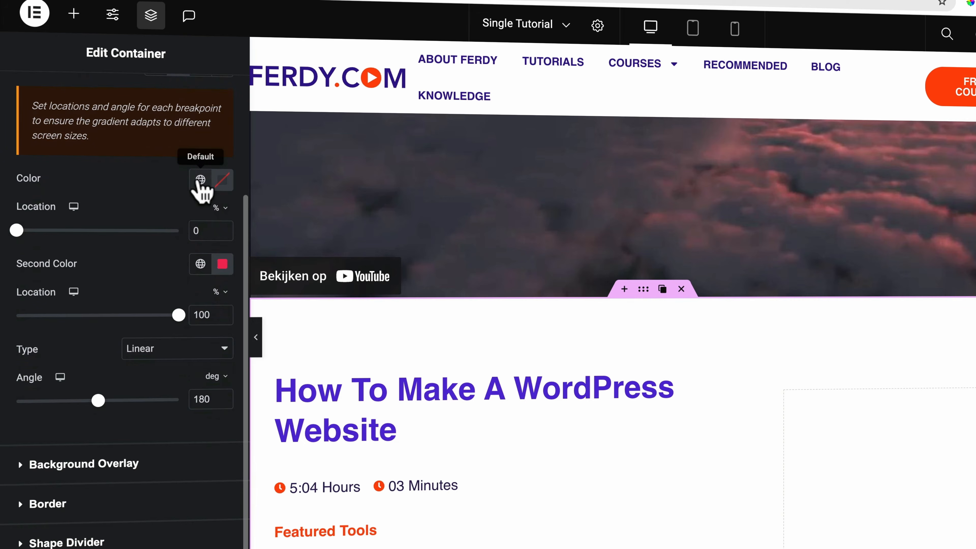
Set both colors of the Content container's gradient to the global purple #5729D7.
{"action": "left_click", "coordinate": [201, 180]}
{"action": "left_click", "coordinate": [105, 385]}
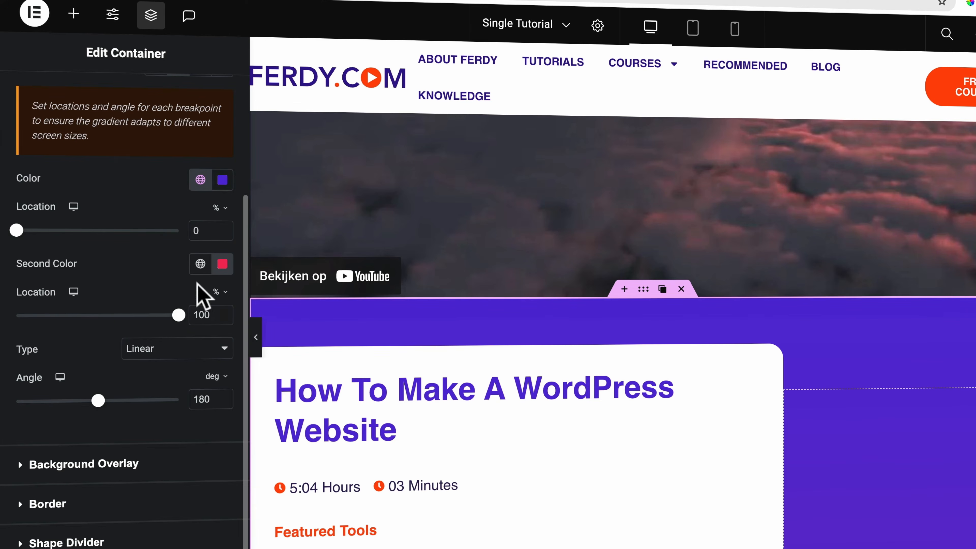
{"action": "left_click", "coordinate": [200, 264]}
{"action": "left_click", "coordinate": [104, 469]}
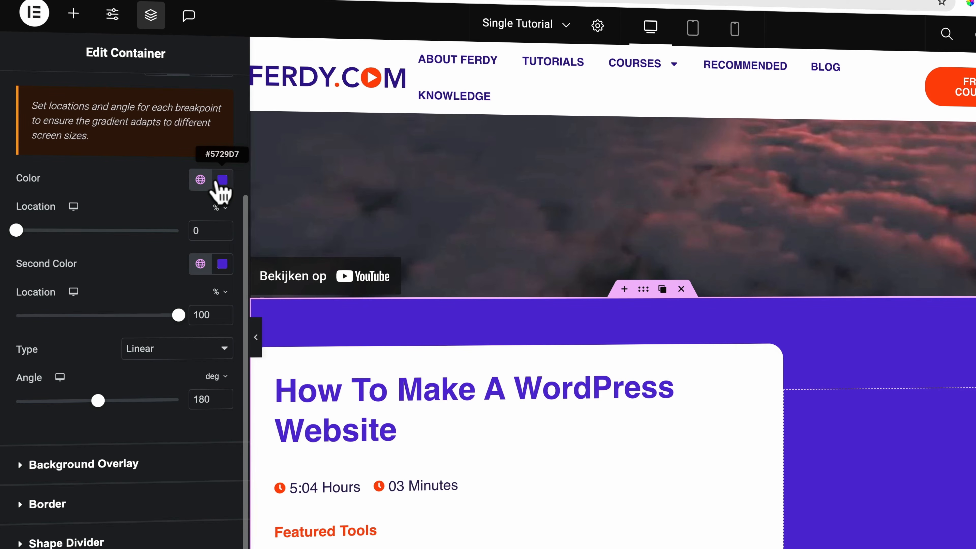
Change the gradient's first color to a custom white and check the blend down to the author box.
{"action": "left_click", "coordinate": [220, 181]}
{"action": "left_click", "coordinate": [179, 253]}
{"action": "left_click_drag", "start_coordinate": [173, 250], "coordinate": [123, 248]}
{"action": "left_click", "coordinate": [126, 176]}
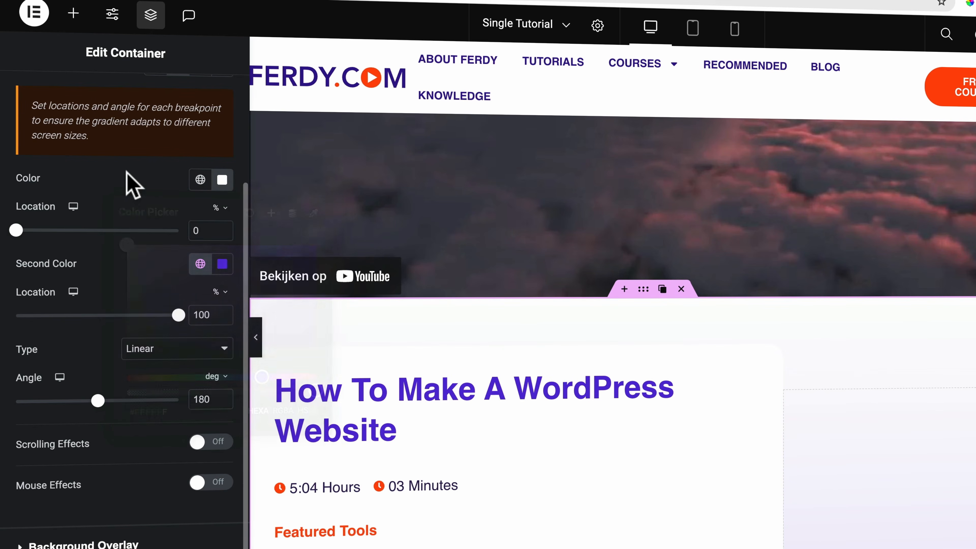
{"action": "scroll", "coordinate": [539, 341], "scroll_direction": "down", "scroll_amount": 15}
{"action": "scroll", "coordinate": [538, 342], "scroll_direction": "down", "scroll_amount": 20}
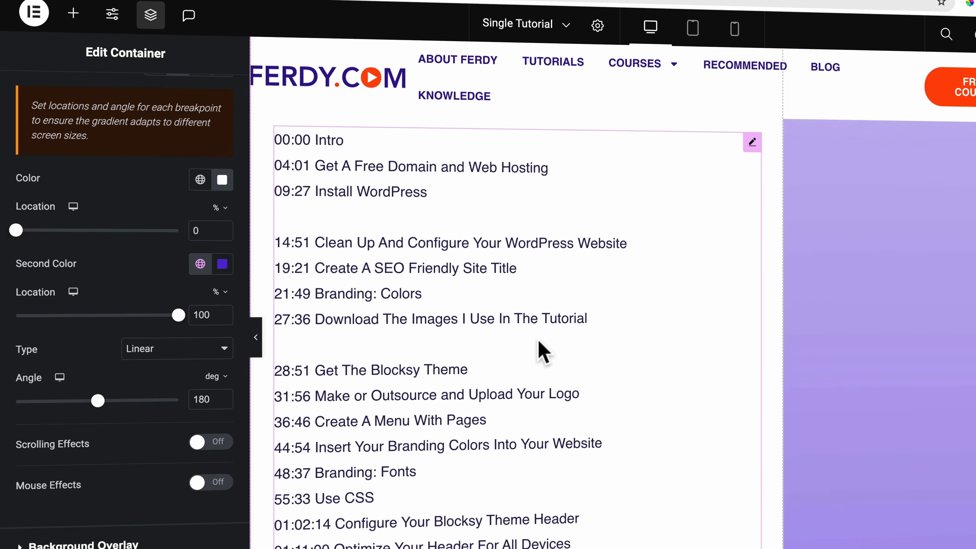
{"action": "scroll", "coordinate": [542, 354], "scroll_direction": "up", "scroll_amount": 5}
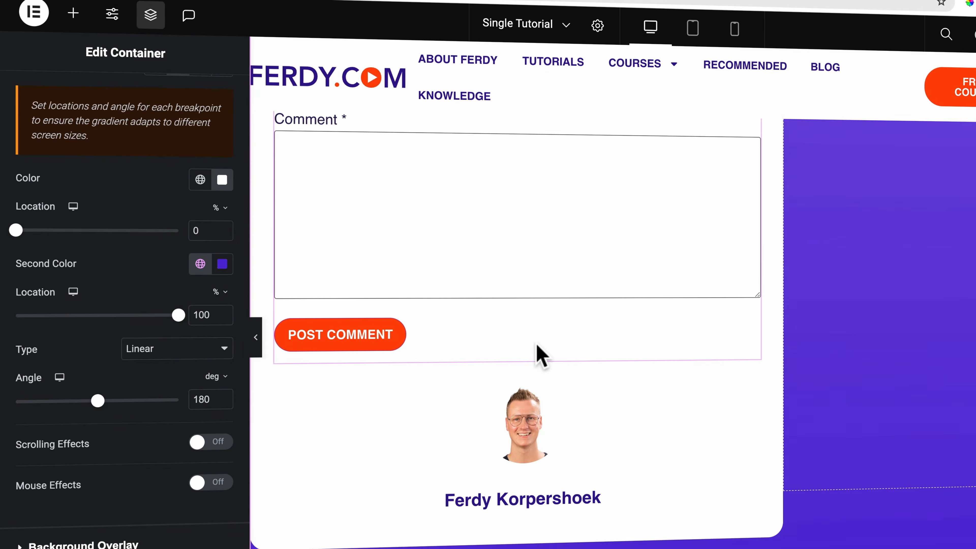
Change the gradient's second color to a custom light purple and check the softer blend along the page.
{"action": "left_click", "coordinate": [222, 264]}
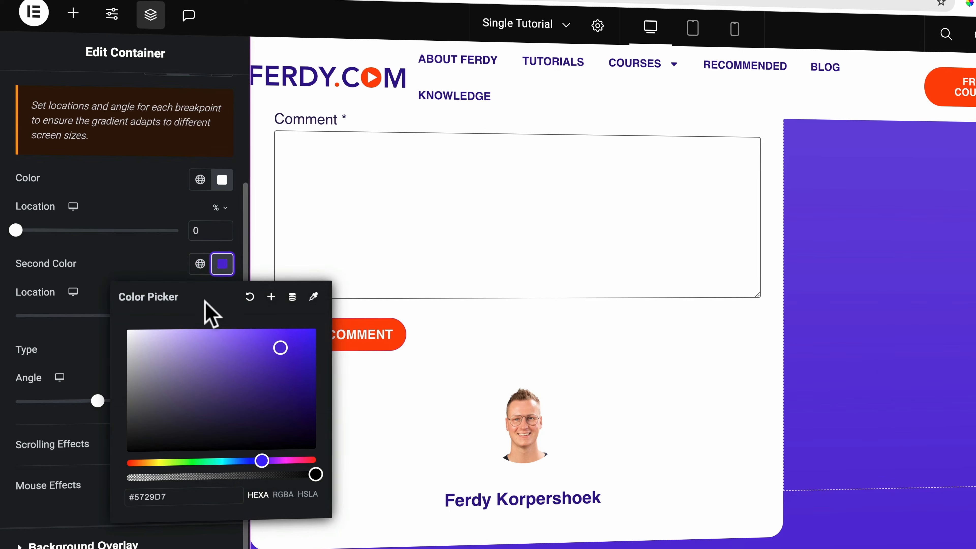
{"action": "left_click_drag", "start_coordinate": [211, 328], "coordinate": [167, 332]}
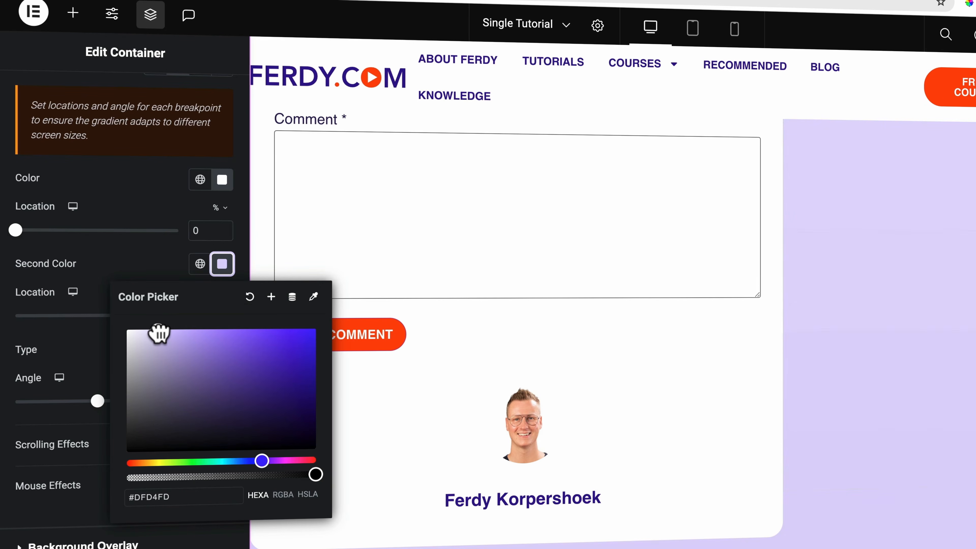
{"action": "left_click", "coordinate": [158, 257]}
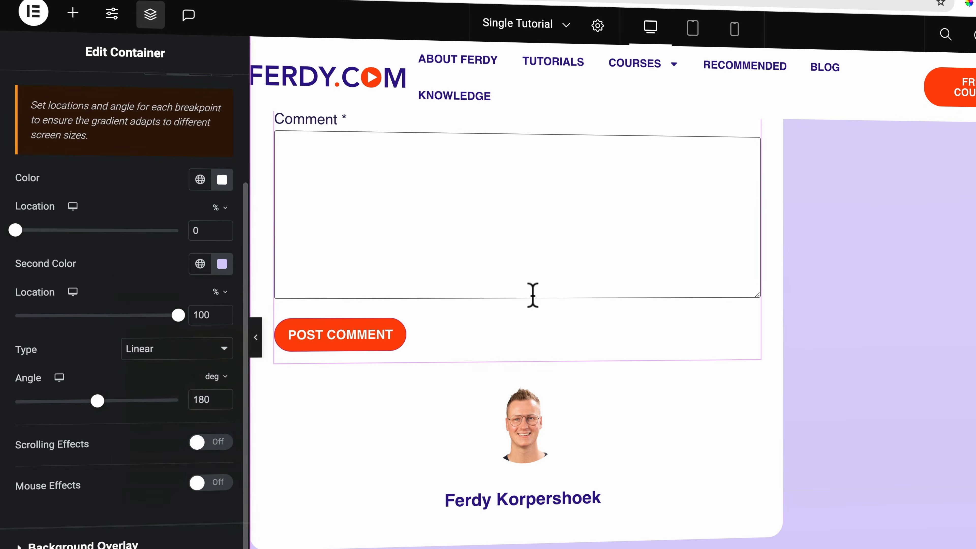
{"action": "scroll", "coordinate": [542, 297], "scroll_direction": "up", "scroll_amount": 20}
{"action": "scroll", "coordinate": [547, 309], "scroll_direction": "up", "scroll_amount": 20}
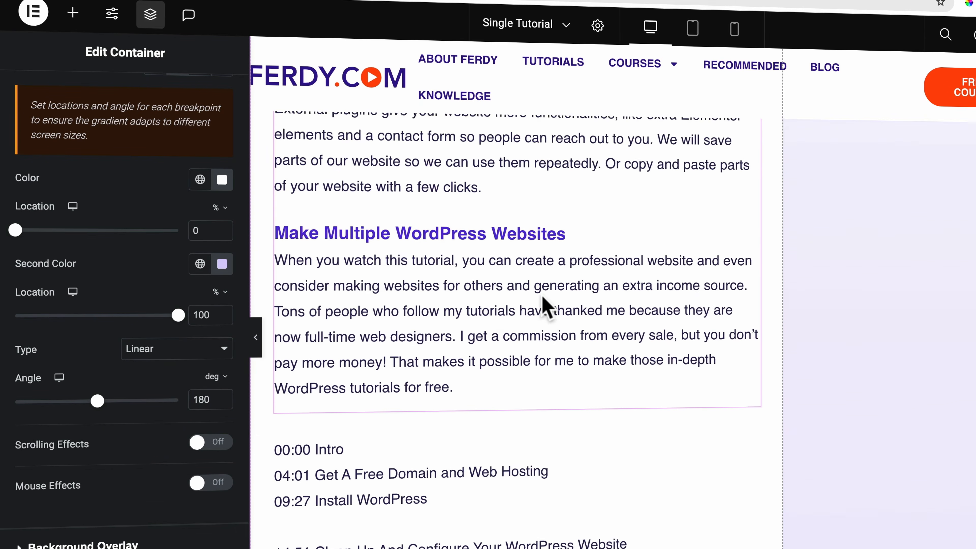
{"action": "scroll", "coordinate": [546, 309], "scroll_direction": "down", "scroll_amount": 20}
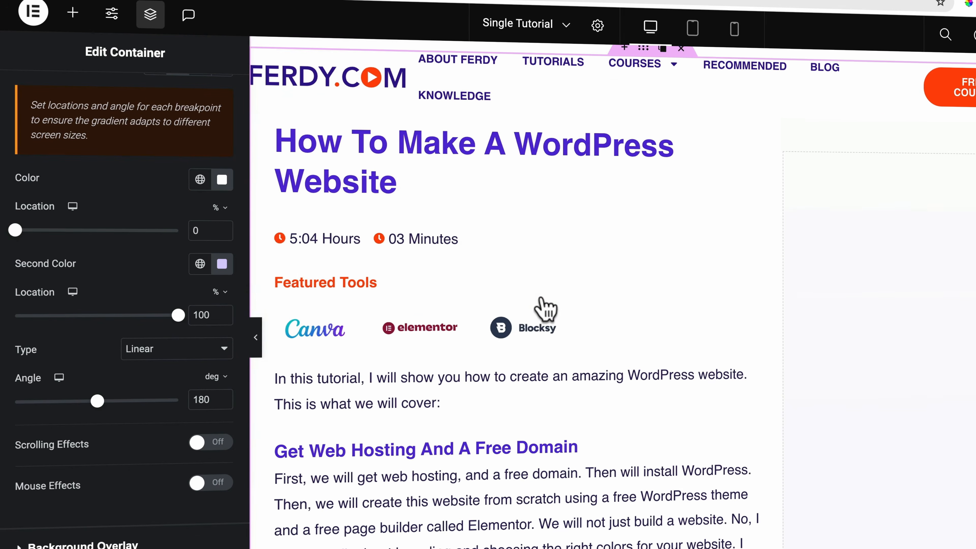
{"action": "scroll", "coordinate": [545, 310], "scroll_direction": "down", "scroll_amount": 20}
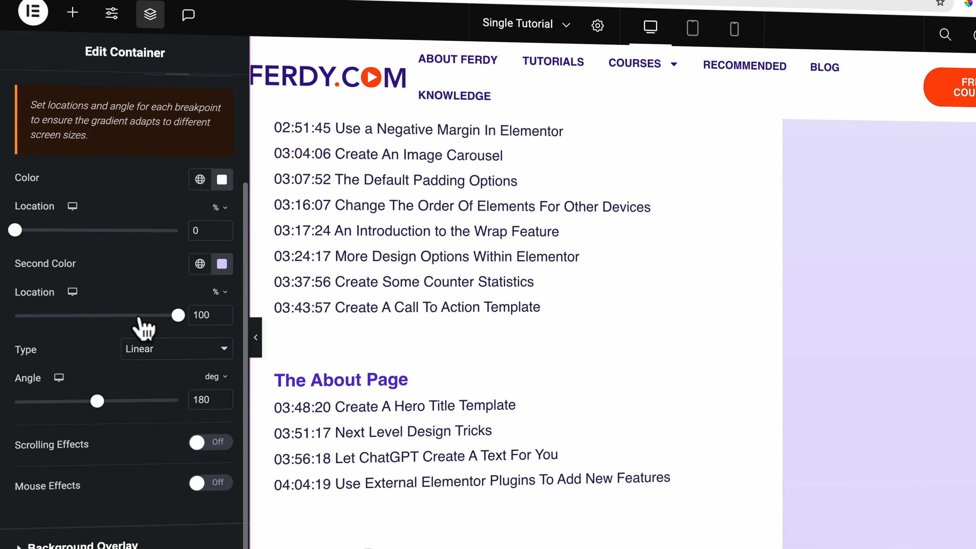
Set the first gradient color's location to 58% and check the transition from the content to the author box.
{"action": "left_click_drag", "start_coordinate": [15, 231], "coordinate": [85, 231]}
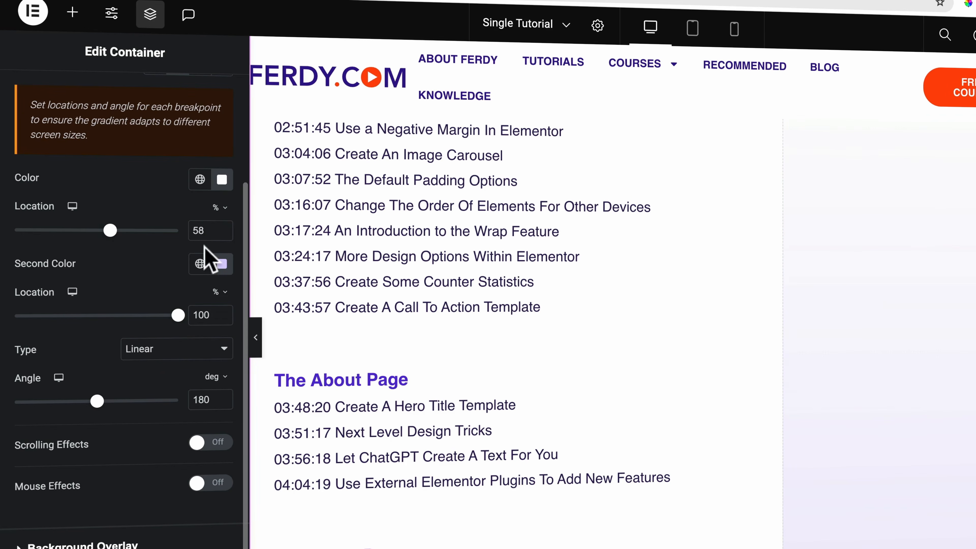
{"action": "scroll", "coordinate": [628, 316], "scroll_direction": "up", "scroll_amount": 20}
{"action": "scroll", "coordinate": [628, 318], "scroll_direction": "down", "scroll_amount": 8}
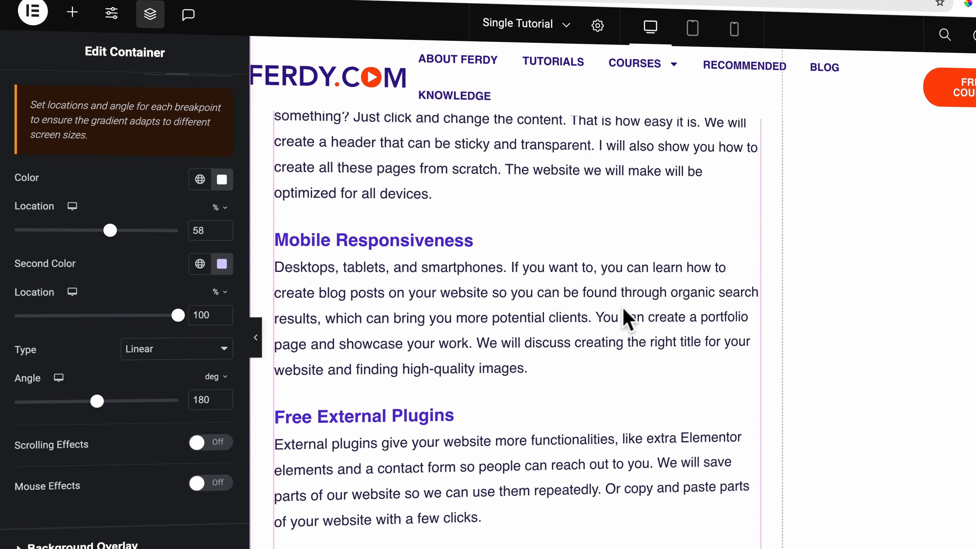
{"action": "scroll", "coordinate": [629, 319], "scroll_direction": "down", "scroll_amount": 20}
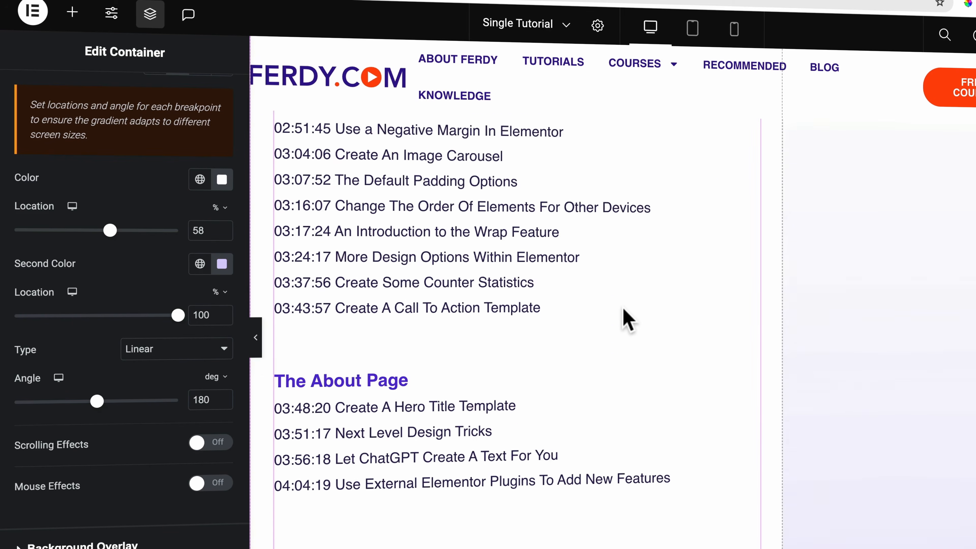
{"action": "scroll", "coordinate": [629, 319], "scroll_direction": "down", "scroll_amount": 20}
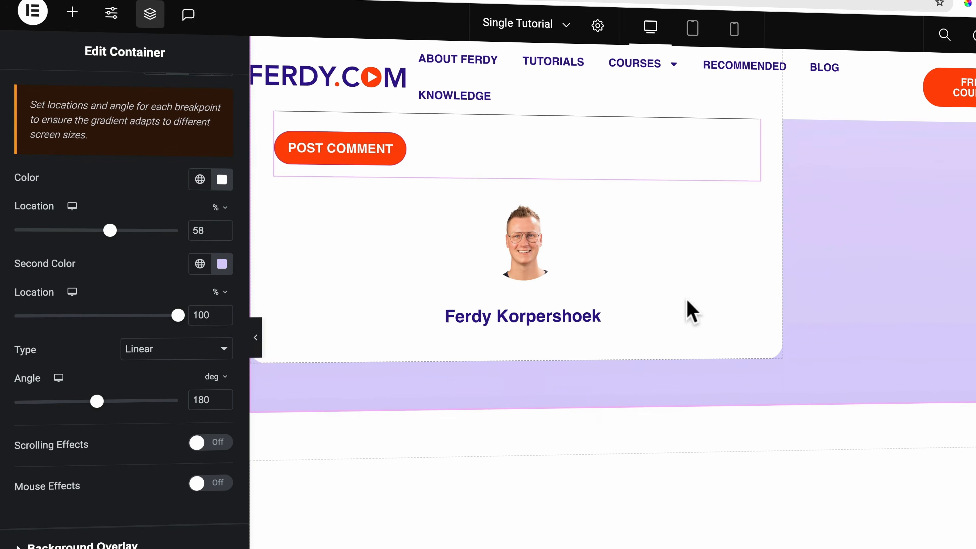
{"action": "scroll", "coordinate": [688, 304], "scroll_direction": "up", "scroll_amount": 12}
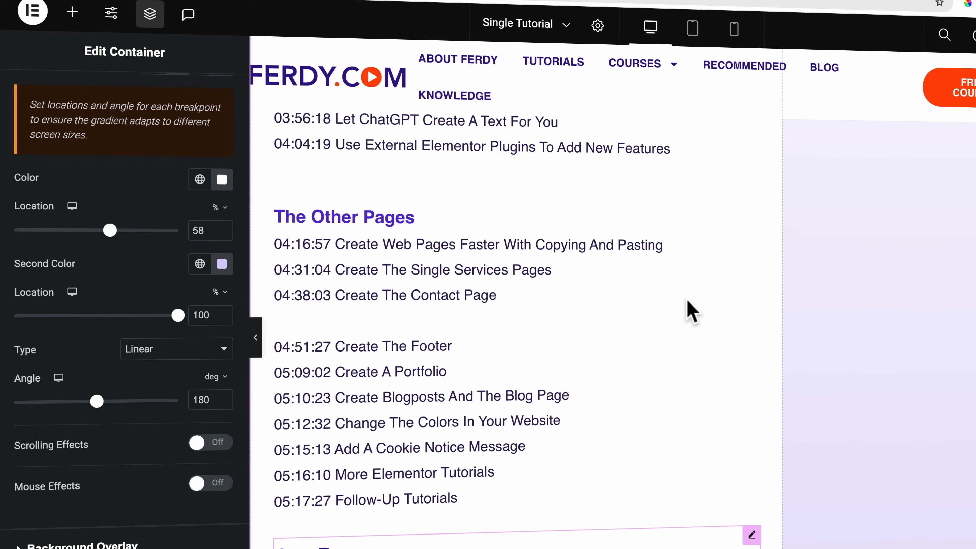
{"action": "scroll", "coordinate": [687, 301], "scroll_direction": "up", "scroll_amount": 1}
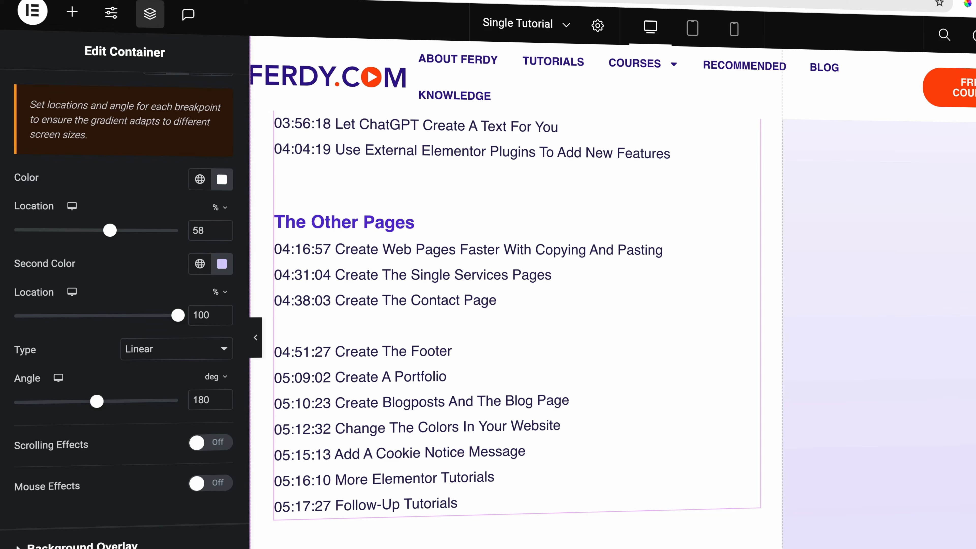
{"action": "scroll", "coordinate": [687, 299], "scroll_direction": "down", "scroll_amount": 15}
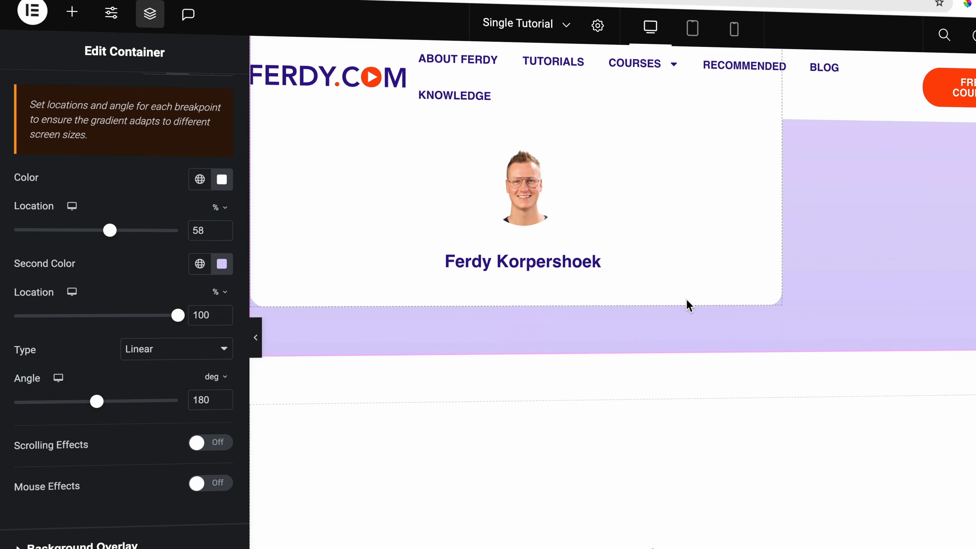
Add a flexbox container with column direction directly below the Content container.
{"action": "scroll", "coordinate": [603, 385], "scroll_direction": "down", "scroll_amount": 5}
{"action": "scroll", "coordinate": [601, 384], "scroll_direction": "up", "scroll_amount": 3}
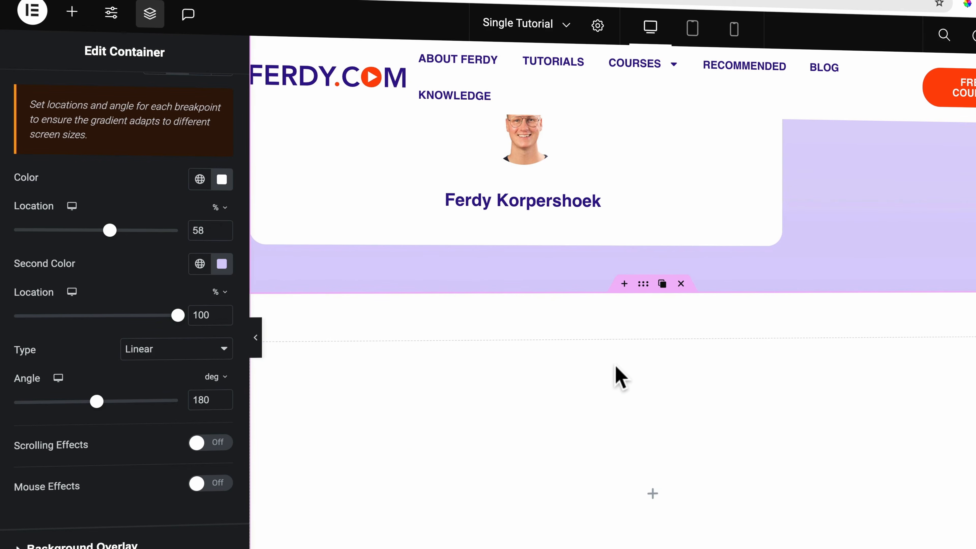
{"action": "left_click", "coordinate": [625, 284]}
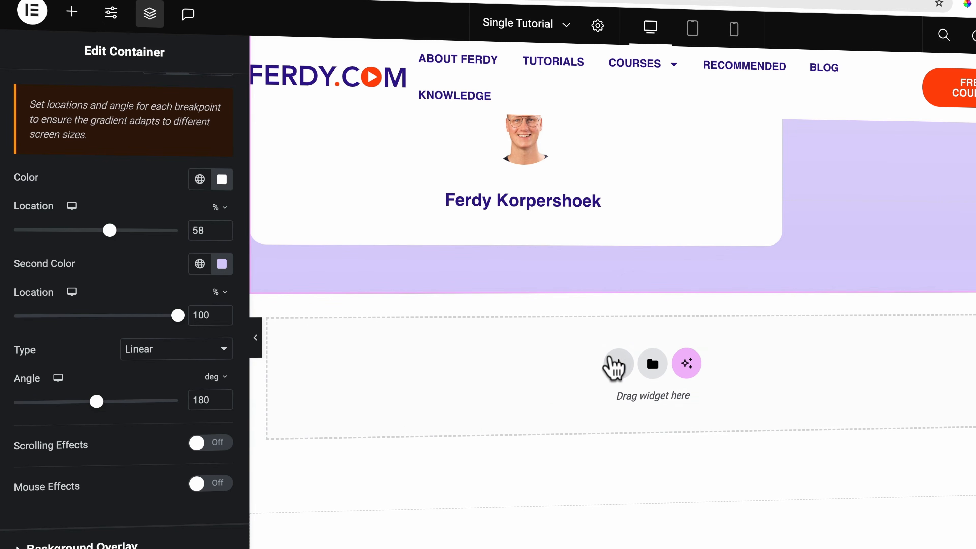
{"action": "left_click", "coordinate": [616, 364]}
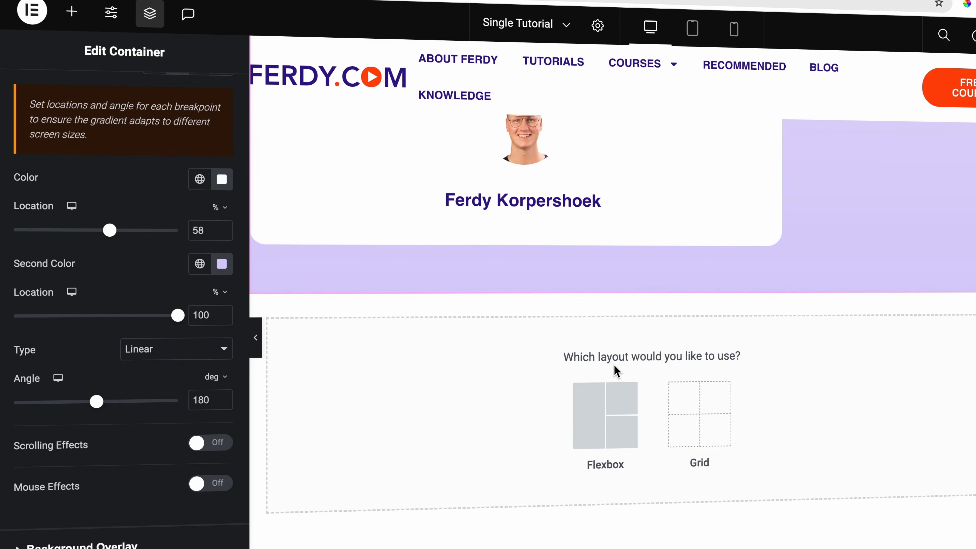
{"action": "left_click", "coordinate": [606, 430]}
{"action": "left_click", "coordinate": [448, 411]}
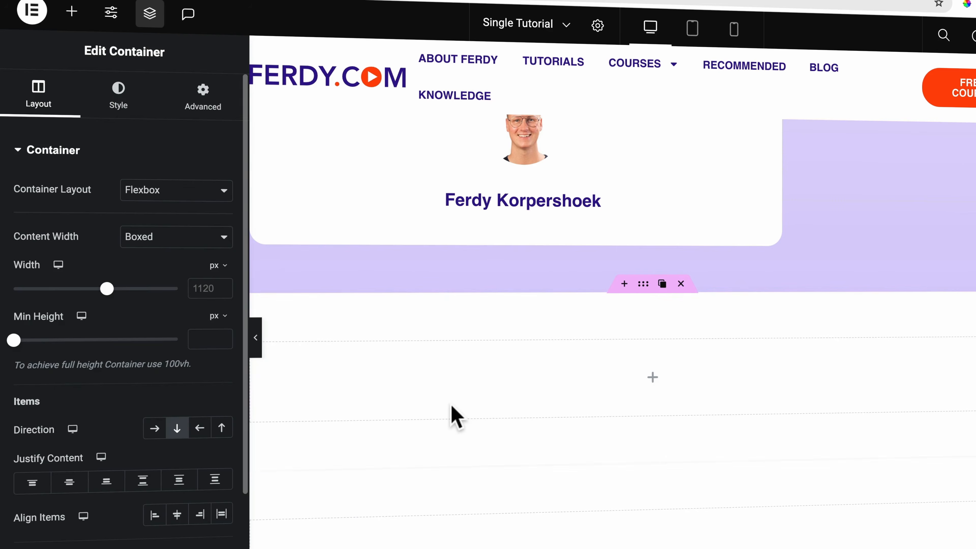
Add a Heading widget to the new container and set its title to "More Tutorials".
{"action": "left_click", "coordinate": [69, 18]}
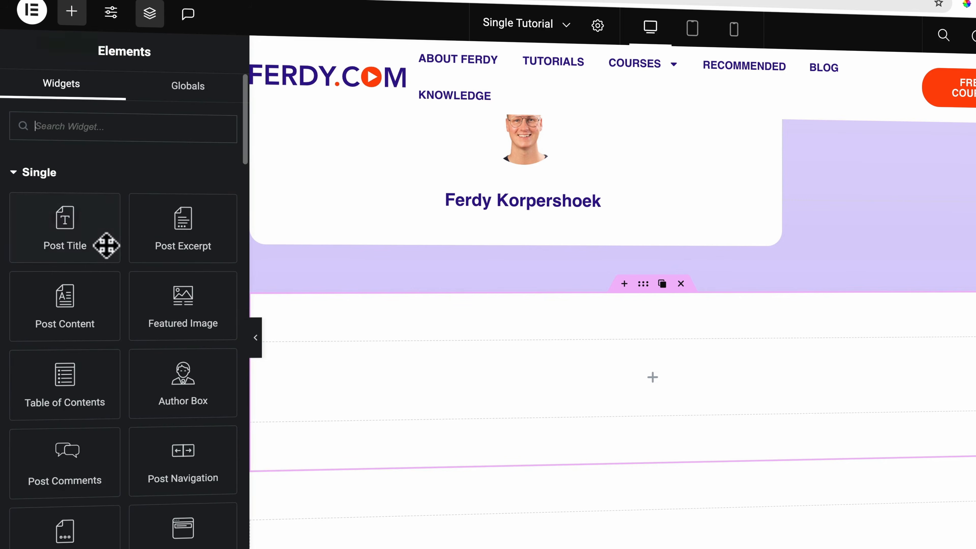
{"action": "scroll", "coordinate": [86, 312], "scroll_direction": "down", "scroll_amount": 4}
{"action": "scroll", "coordinate": [92, 334], "scroll_direction": "down", "scroll_amount": 6}
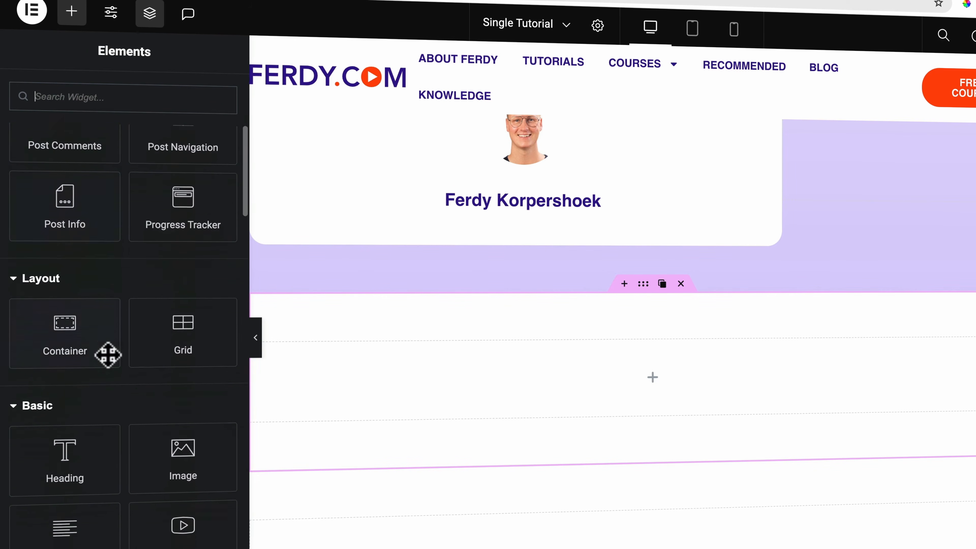
{"action": "left_click_drag", "start_coordinate": [72, 393], "coordinate": [485, 407]}
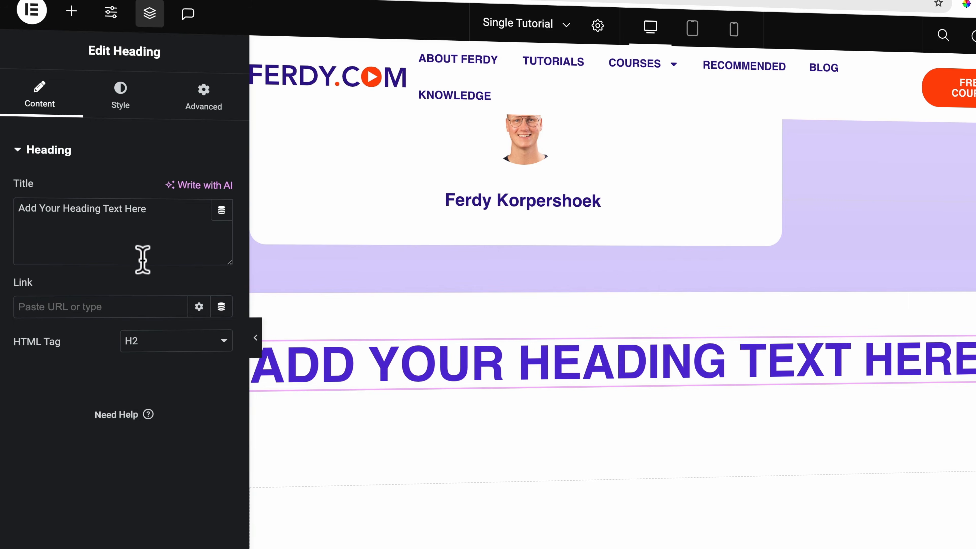
{"action": "triple_click", "coordinate": [137, 228]}
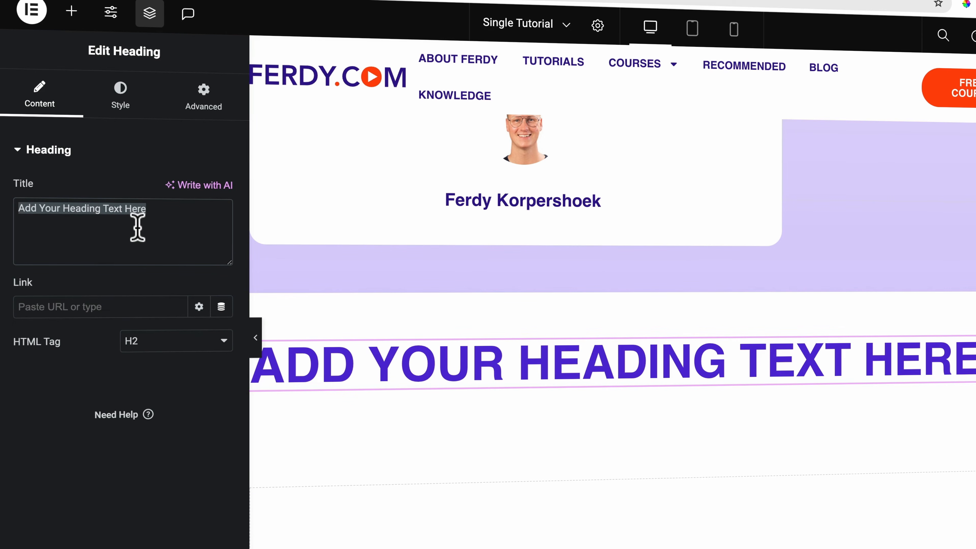
{"action": "type", "text": "More Tutorials"}
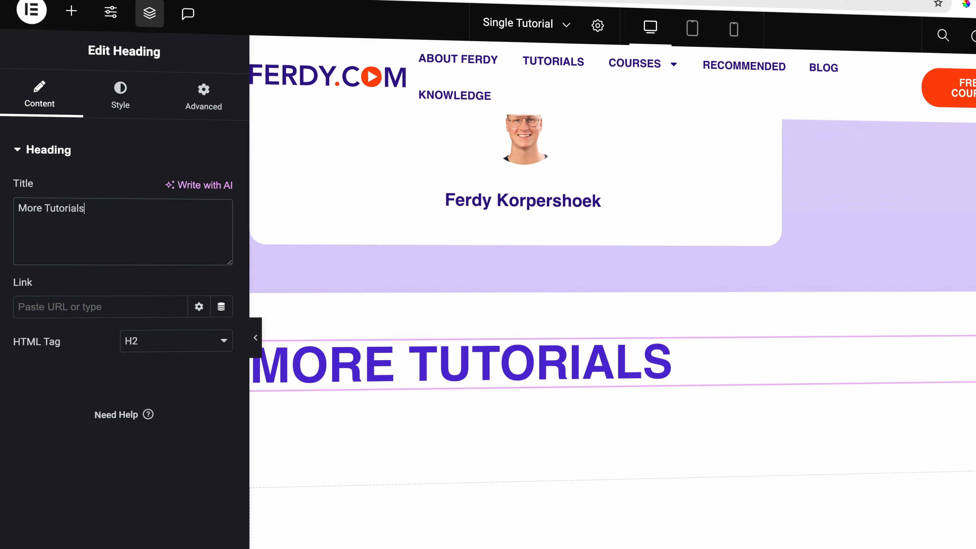
Set the More Tutorials heading's typography to size 18 px and weight 700 (Bold).
{"action": "left_click", "coordinate": [128, 106]}
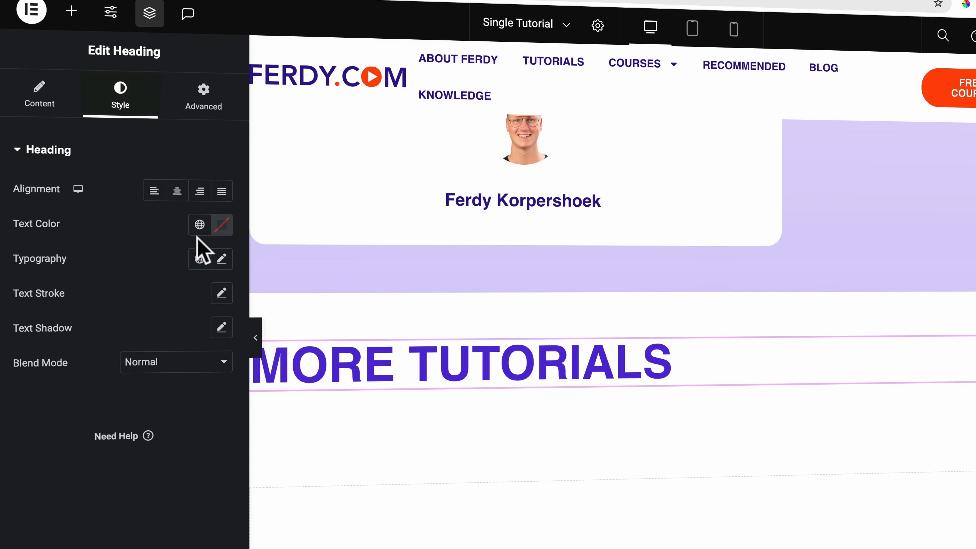
{"action": "left_click", "coordinate": [222, 259]}
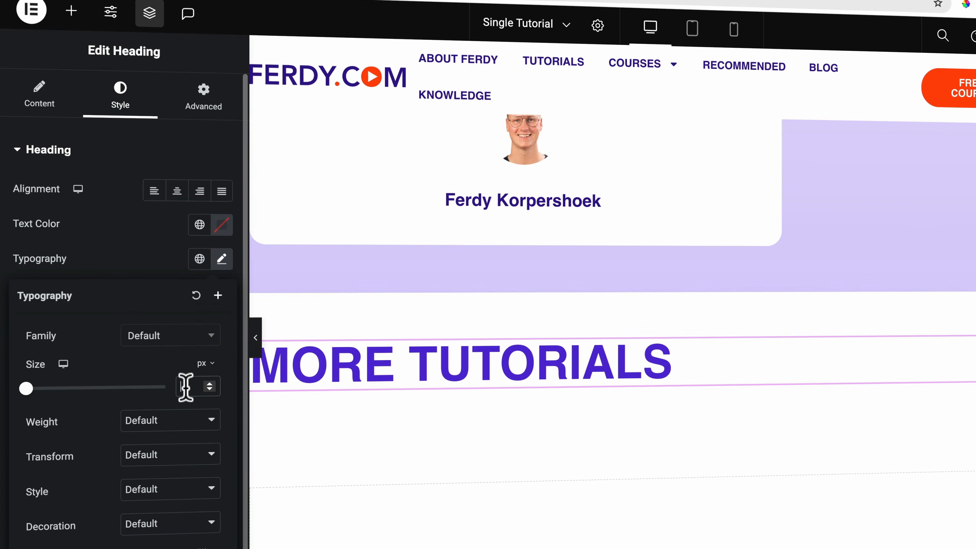
{"action": "type", "text": "178"}
{"action": "key", "text": "BackSpace"}
{"action": "key", "text": "BackSpace"}
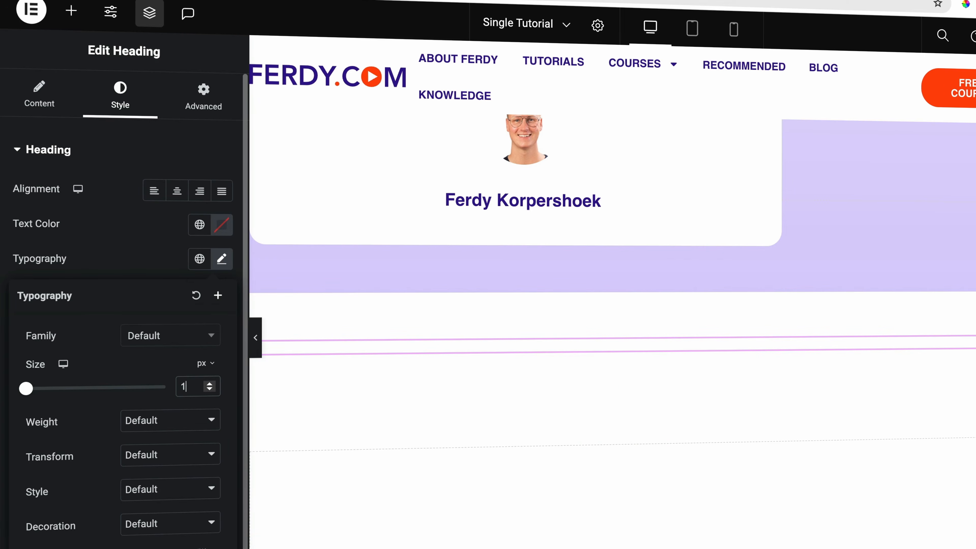
{"action": "type", "text": "8"}
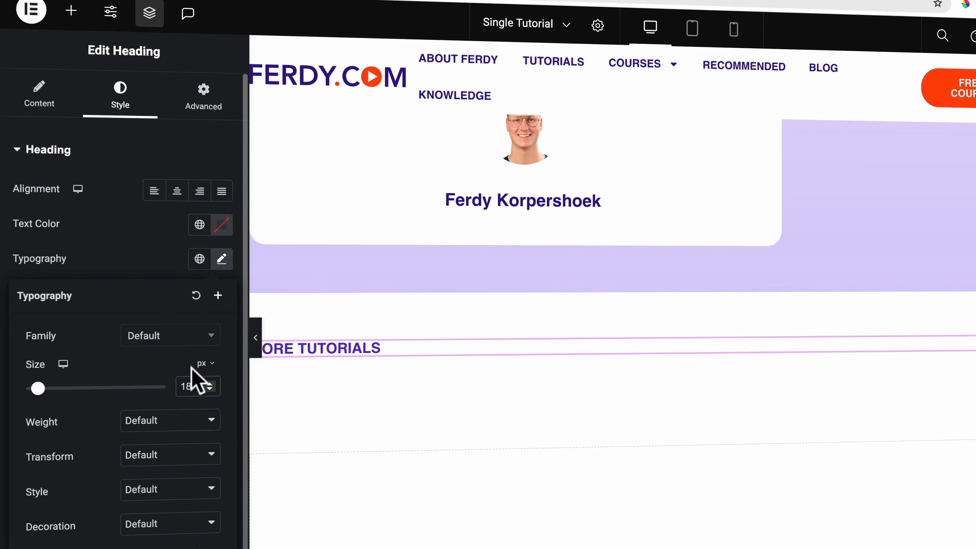
{"action": "left_click", "coordinate": [174, 427]}
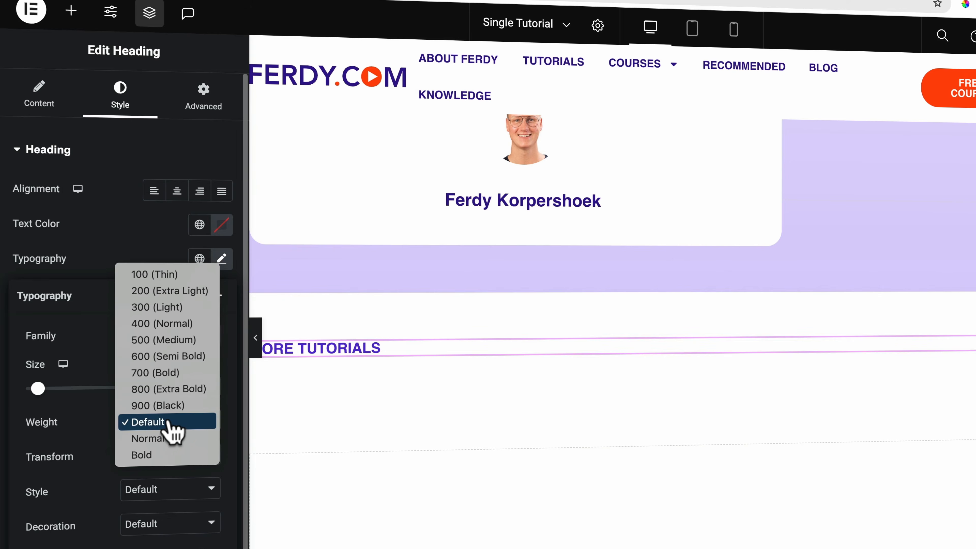
{"action": "left_click", "coordinate": [163, 374]}
{"action": "left_click", "coordinate": [152, 269]}
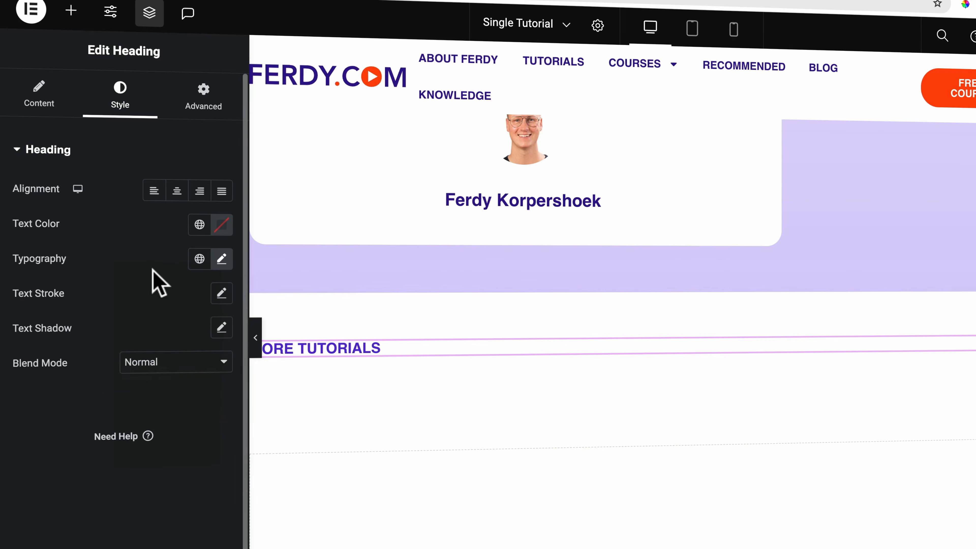
Find the Posts widget and add it directly below the More Tutorials heading.
{"action": "left_click", "coordinate": [71, 11]}
{"action": "type", "text": "post"}
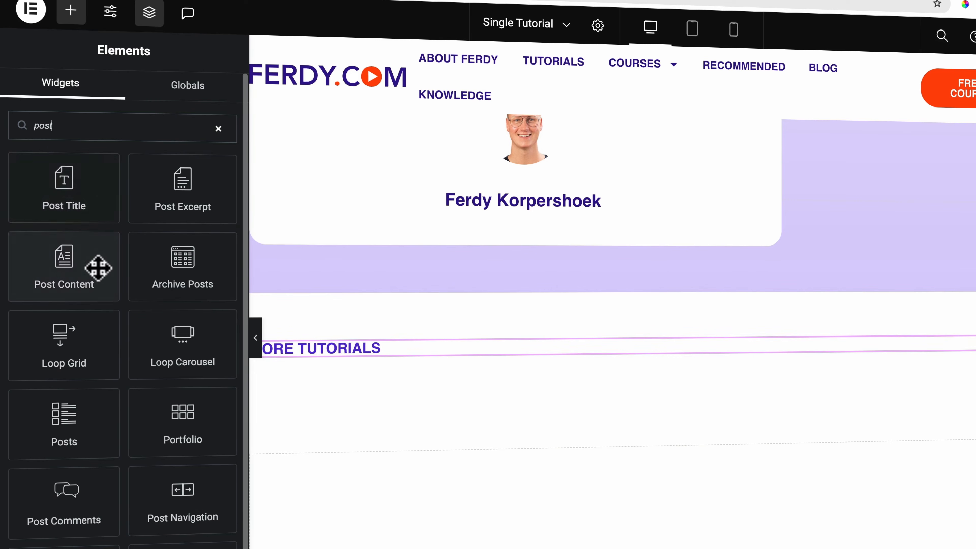
{"action": "scroll", "coordinate": [99, 274], "scroll_direction": "down", "scroll_amount": 1}
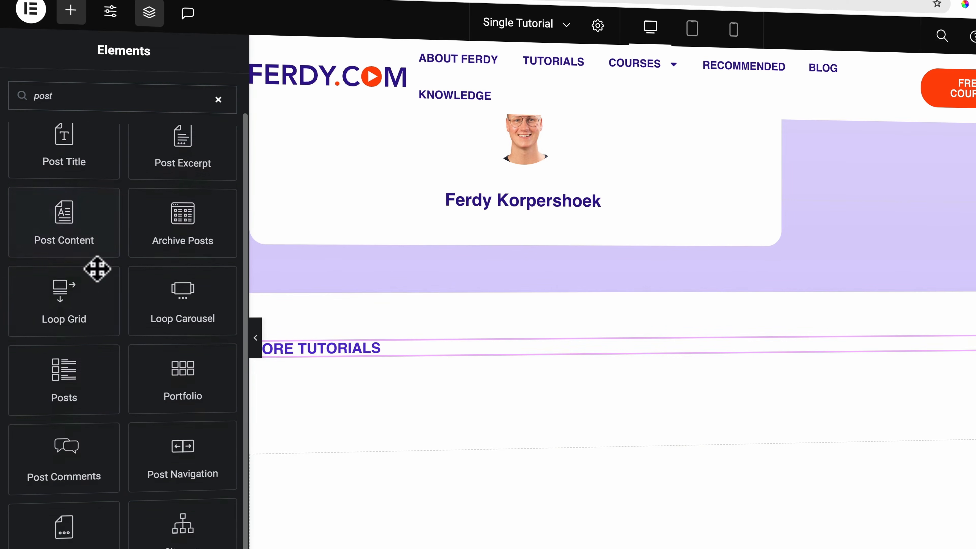
{"action": "left_click_drag", "start_coordinate": [84, 361], "coordinate": [375, 366]}
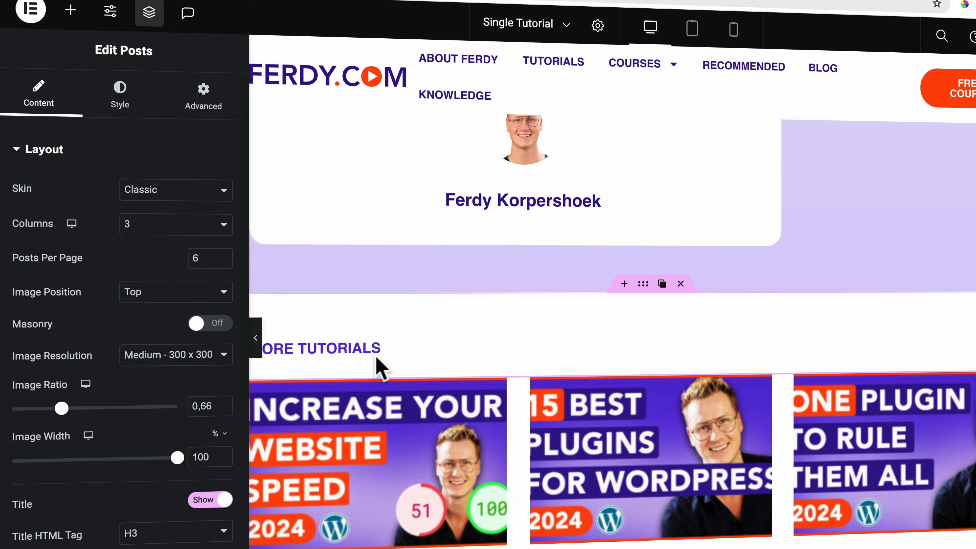
Try the Cards skin on the Posts widget, check the cards on the page, and return to the Classic skin.
{"action": "left_click", "coordinate": [124, 196]}
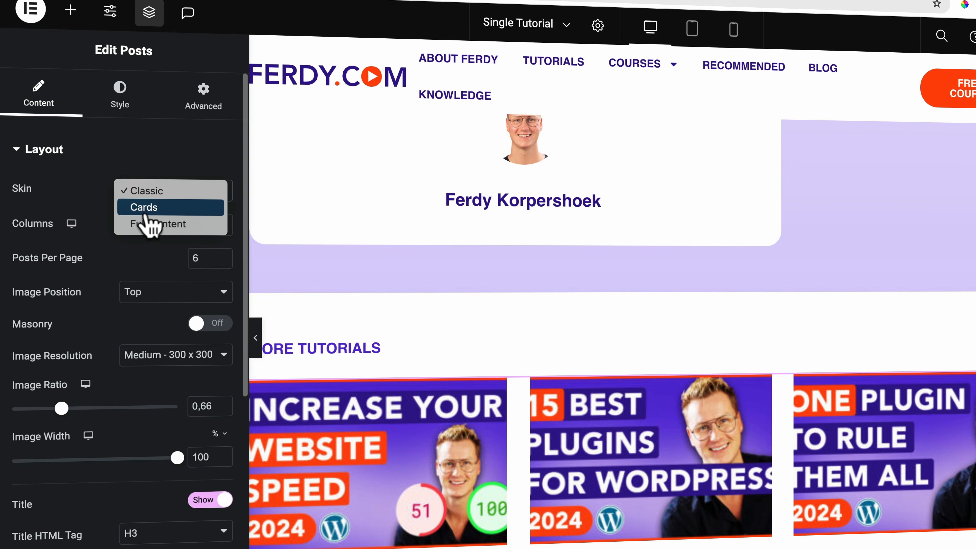
{"action": "left_click", "coordinate": [151, 209]}
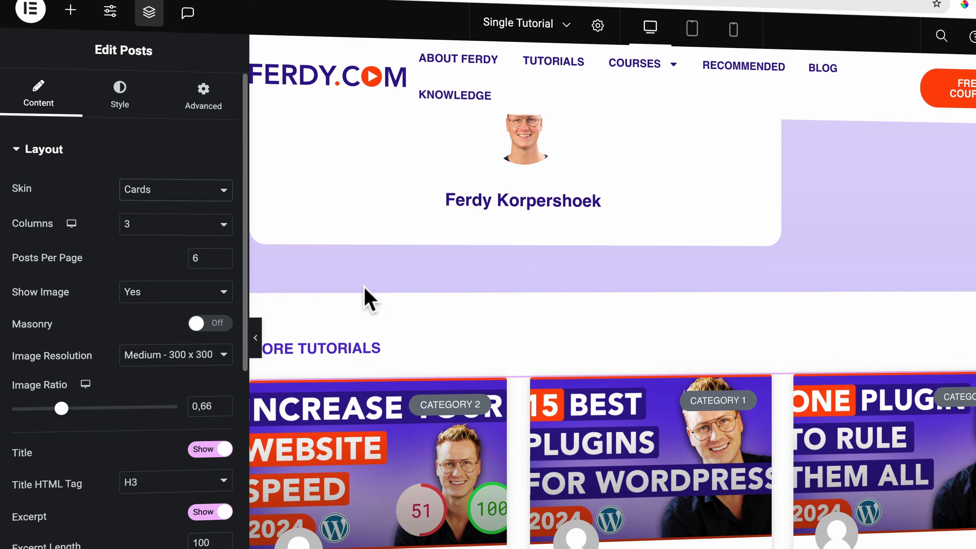
{"action": "scroll", "coordinate": [480, 303], "scroll_direction": "down", "scroll_amount": 3}
{"action": "scroll", "coordinate": [481, 298], "scroll_direction": "down", "scroll_amount": 5}
{"action": "scroll", "coordinate": [480, 298], "scroll_direction": "up", "scroll_amount": 3}
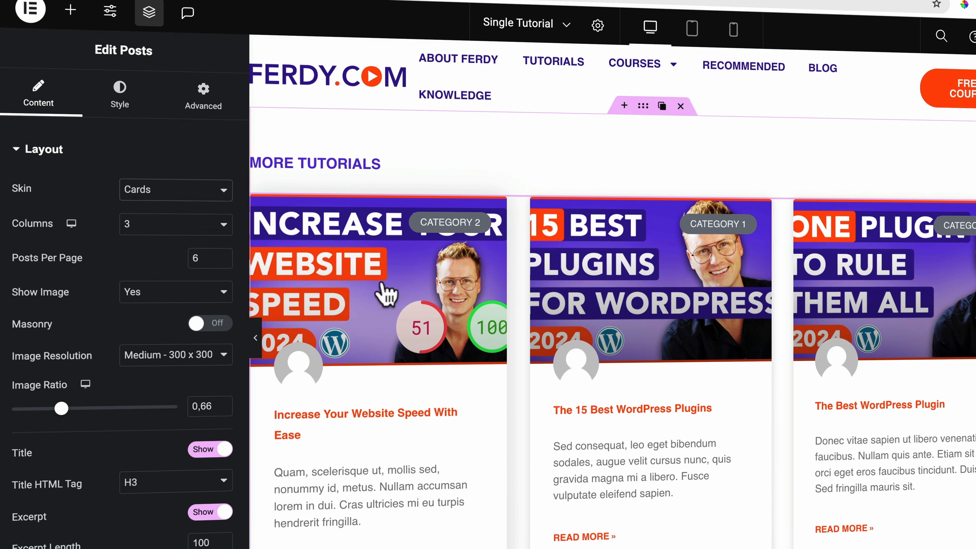
{"action": "left_click", "coordinate": [156, 197]}
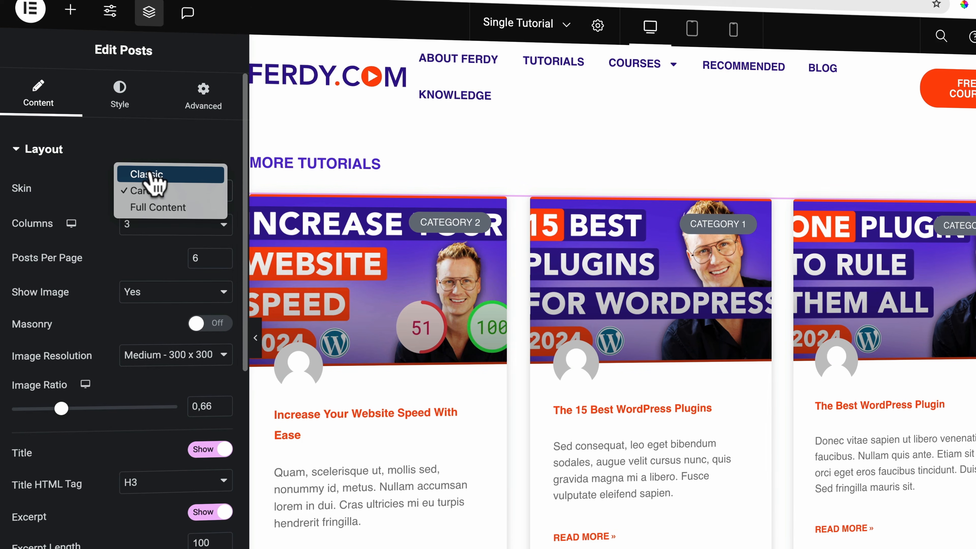
{"action": "left_click", "coordinate": [151, 175]}
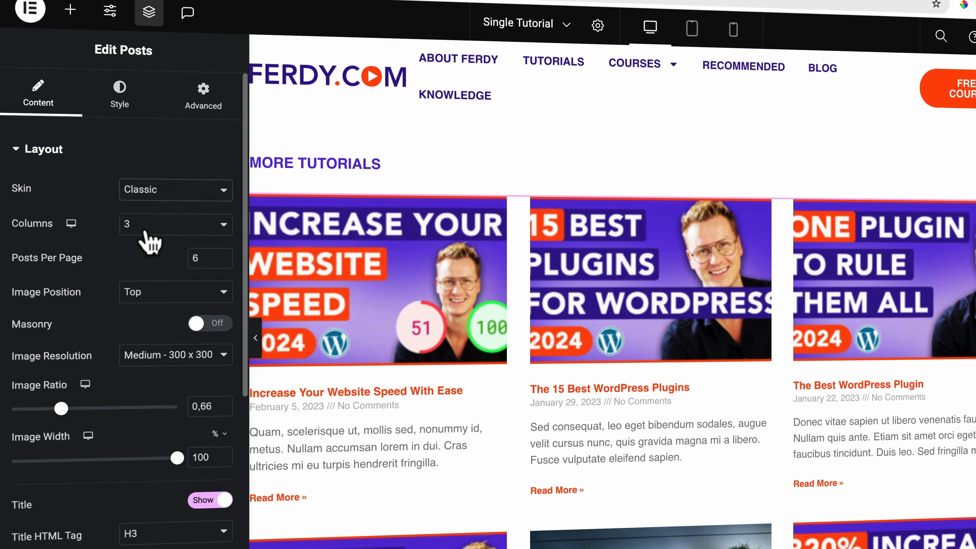
Limit the Posts widget to 3 posts per page and set the image resolution to Medium Large - 768 x 0.
{"action": "type", "text": "3"}
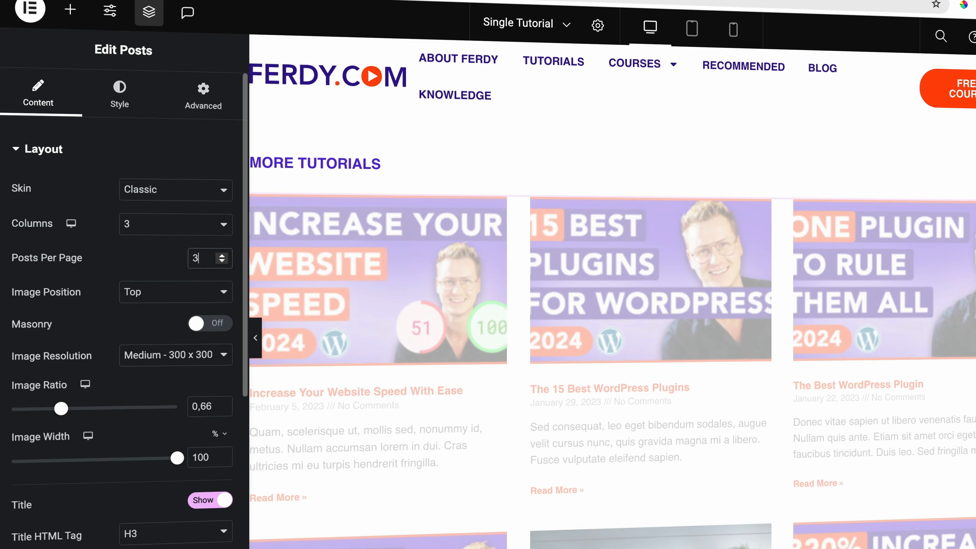
{"action": "key", "text": "Tab"}
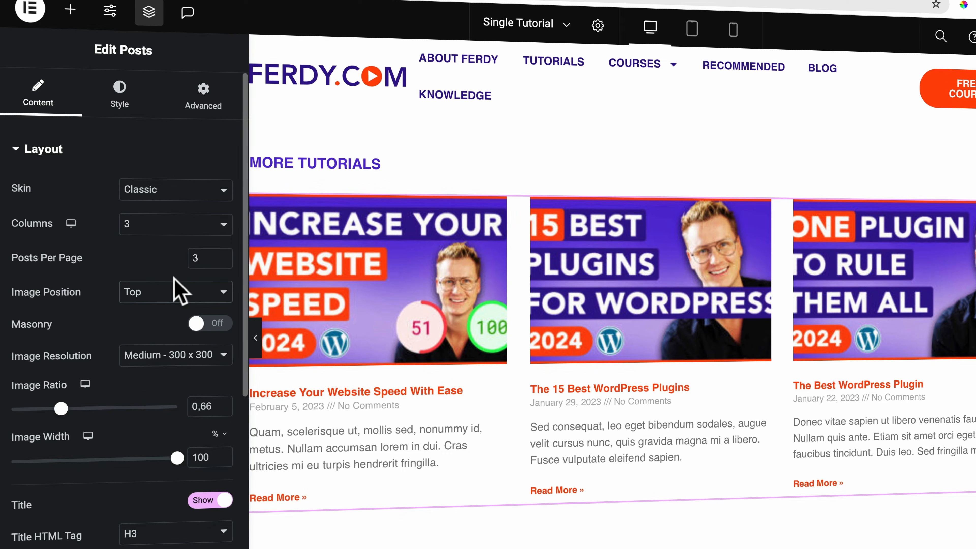
{"action": "left_click", "coordinate": [144, 358]}
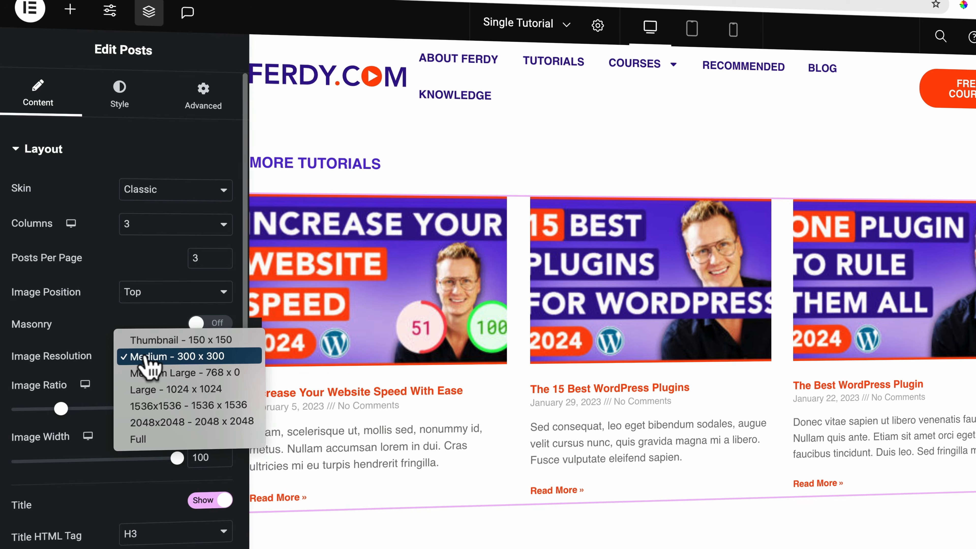
{"action": "left_click", "coordinate": [161, 371]}
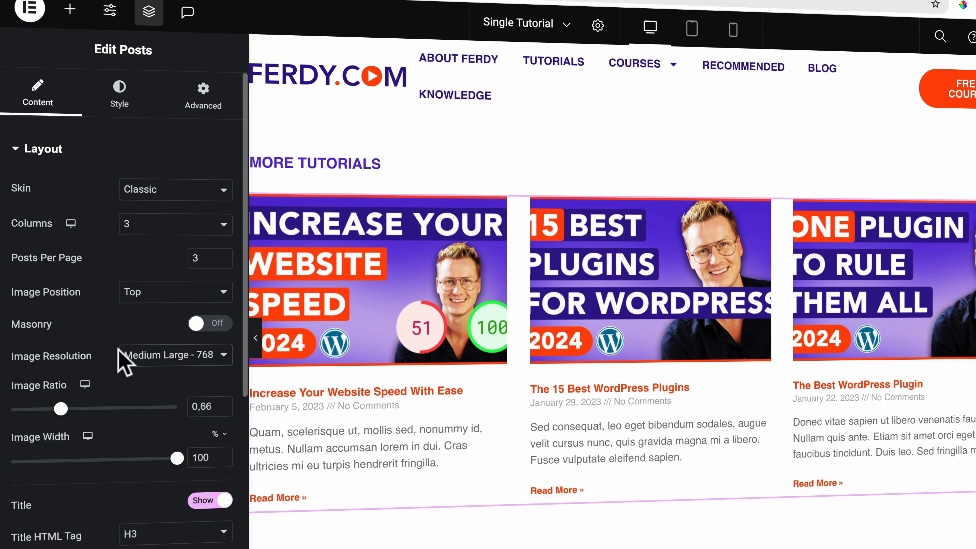
Set the post images' ratio to 0,56 so the full thumbnails fit.
{"action": "left_click_drag", "start_coordinate": [61, 409], "coordinate": [50, 409]}
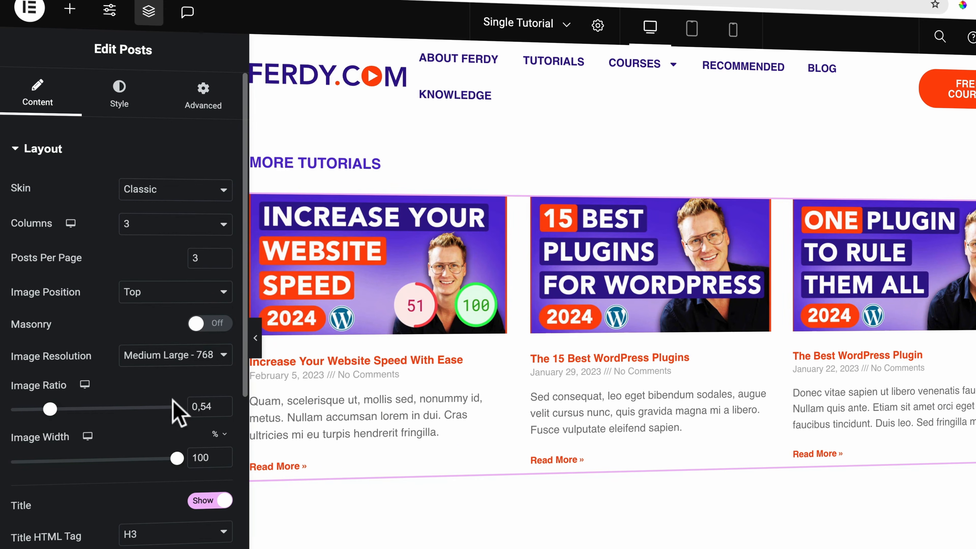
{"action": "left_click", "coordinate": [205, 401]}
{"action": "key", "text": "Up"}
{"action": "key", "text": "Up"}
{"action": "key", "text": "Up"}
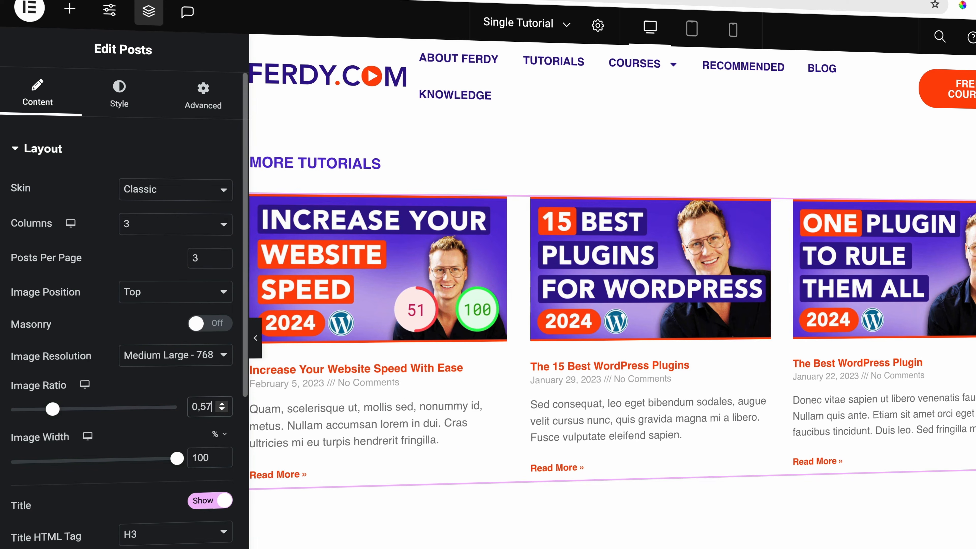
{"action": "key", "text": "Down"}
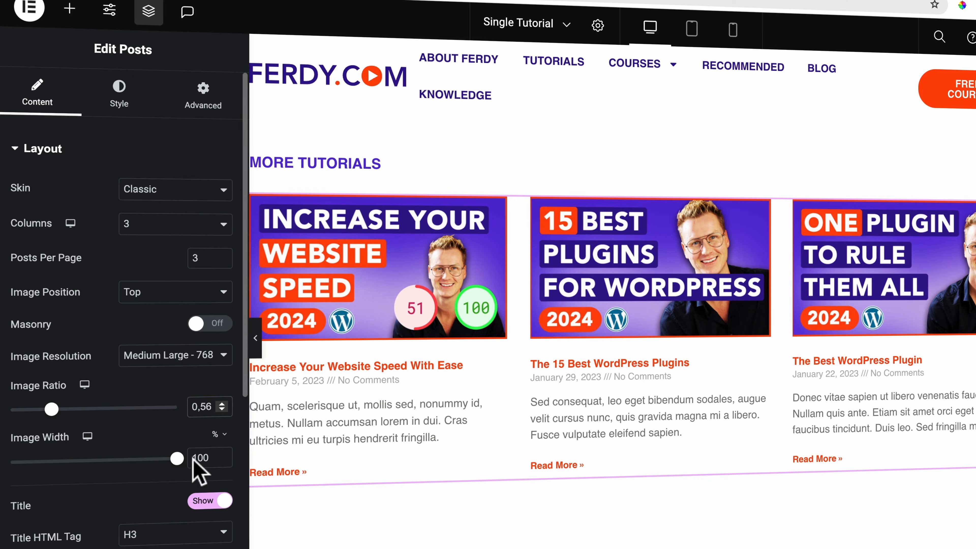
Clear the excerpt length value of the Posts widget.
{"action": "scroll", "coordinate": [79, 454], "scroll_direction": "down", "scroll_amount": 5}
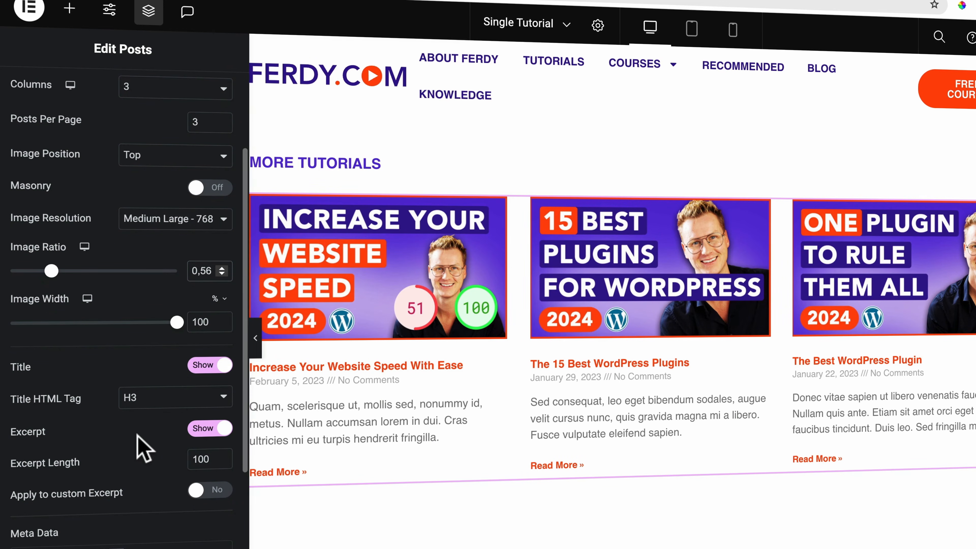
{"action": "scroll", "coordinate": [141, 448], "scroll_direction": "down", "scroll_amount": 2}
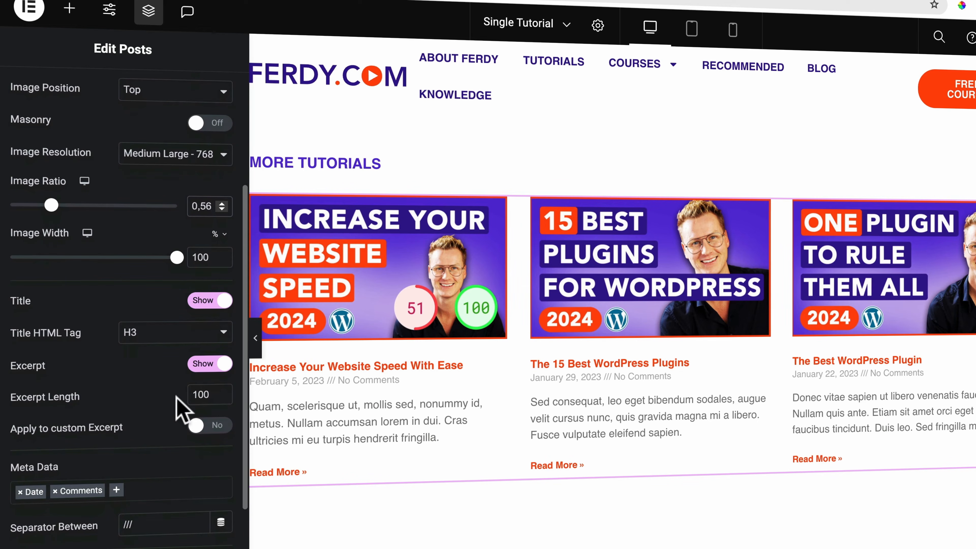
{"action": "left_click_drag", "start_coordinate": [213, 396], "coordinate": [167, 396]}
{"action": "key", "text": "BackSpace"}
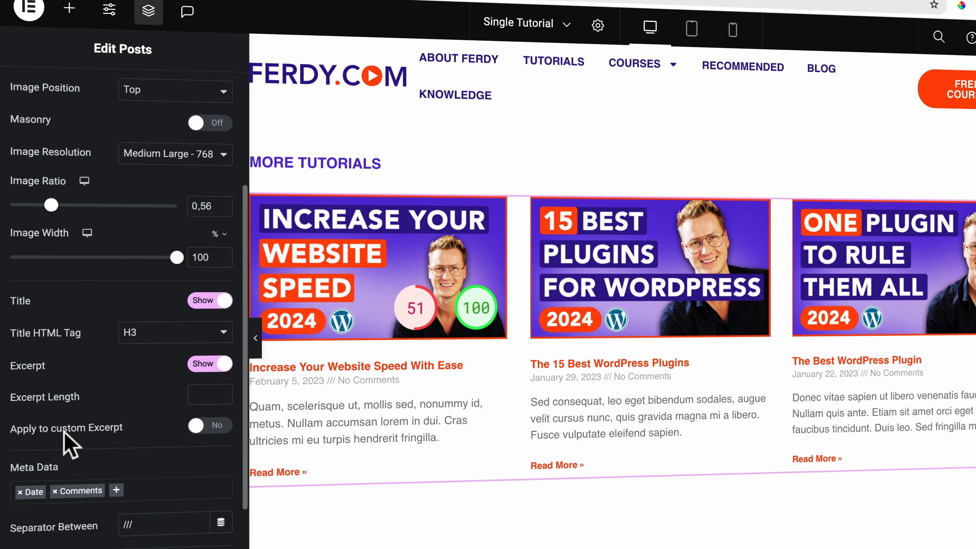
Remove Date and Comments from the posts' meta data and hide the Read More link.
{"action": "scroll", "coordinate": [167, 440], "scroll_direction": "down", "scroll_amount": 3}
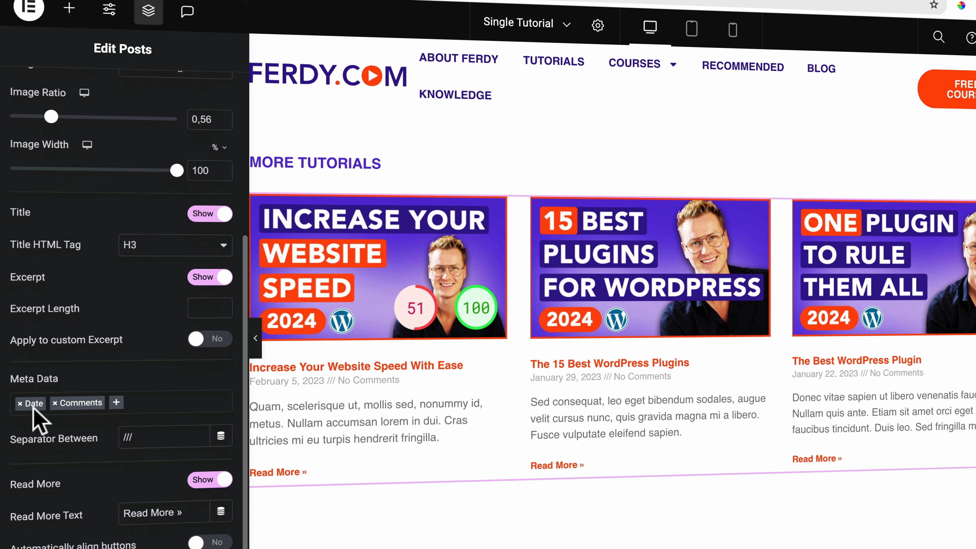
{"action": "left_click", "coordinate": [18, 403]}
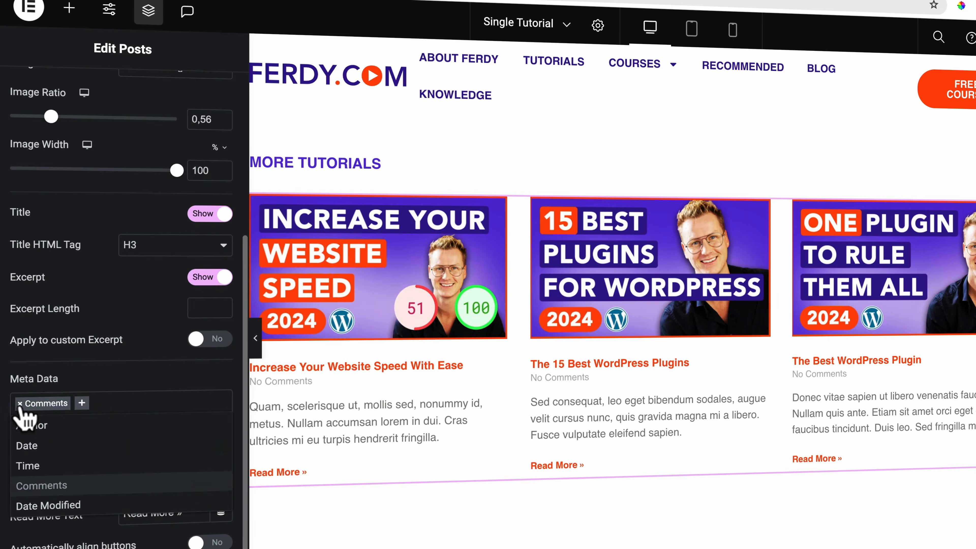
{"action": "left_click", "coordinate": [19, 403]}
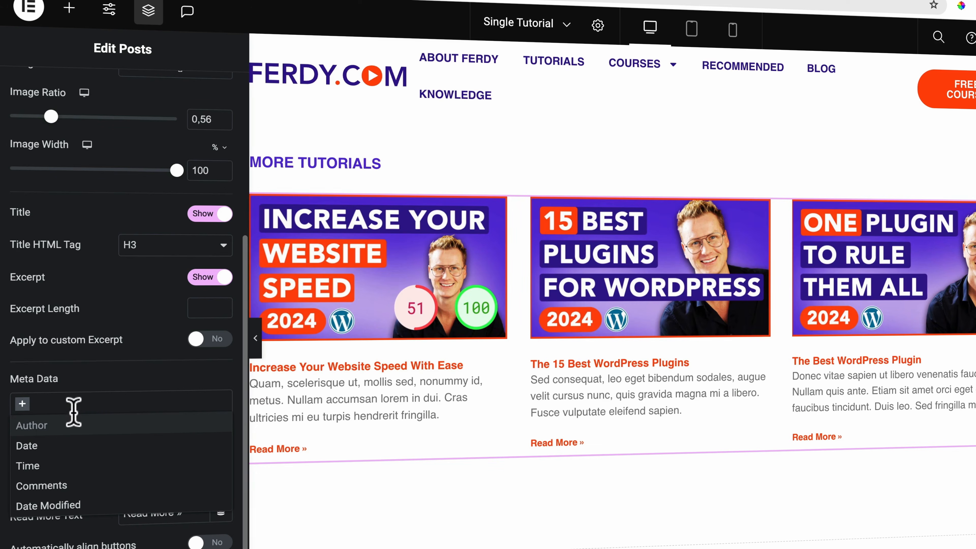
{"action": "left_click", "coordinate": [123, 378]}
{"action": "scroll", "coordinate": [123, 378], "scroll_direction": "down", "scroll_amount": 1}
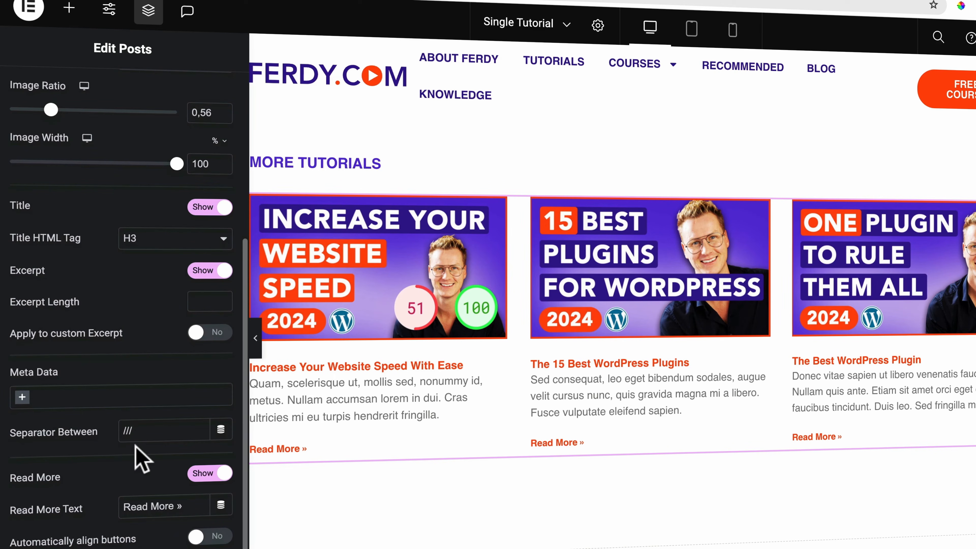
{"action": "left_click", "coordinate": [207, 473]}
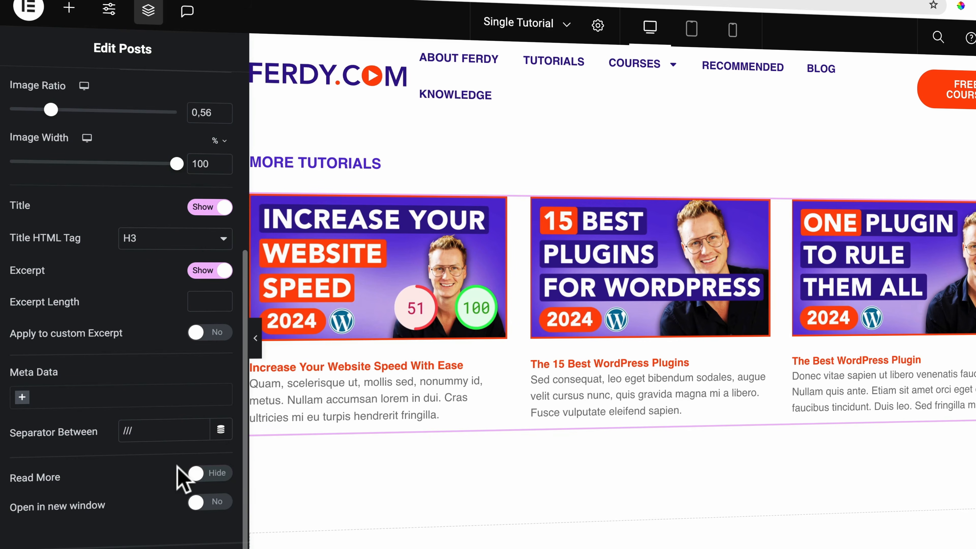
Set the Posts widget's query source to Tutorials.
{"action": "scroll", "coordinate": [165, 454], "scroll_direction": "down", "scroll_amount": 1}
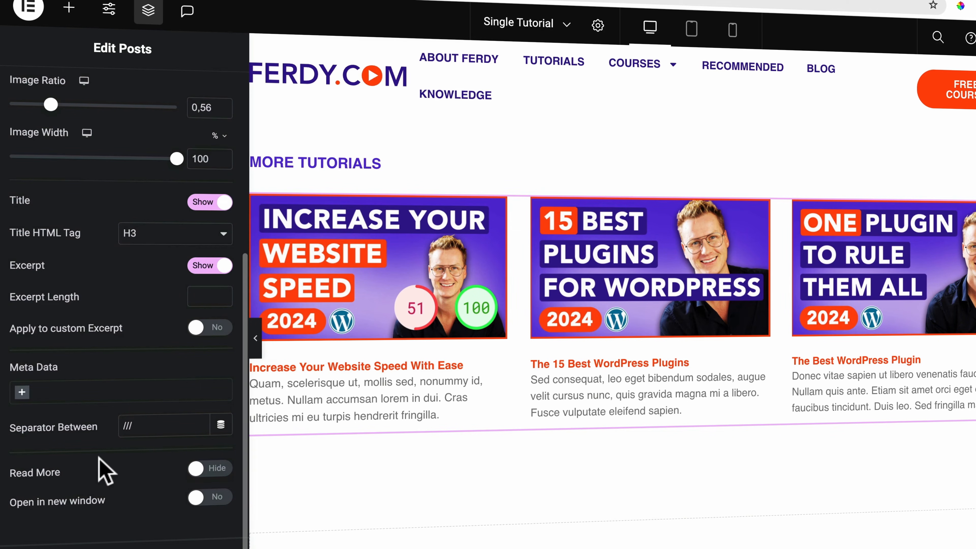
{"action": "scroll", "coordinate": [102, 471], "scroll_direction": "down", "scroll_amount": 2}
{"action": "left_click", "coordinate": [76, 537]}
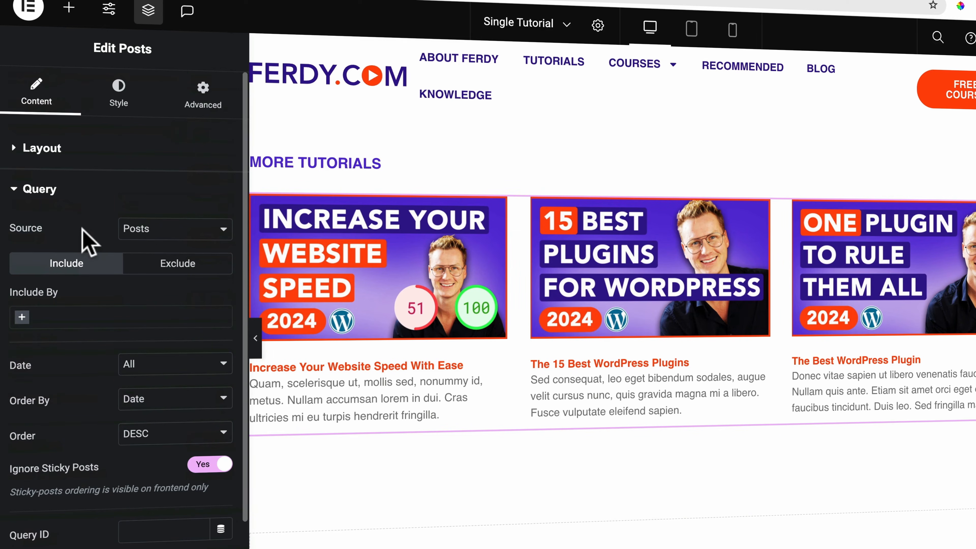
{"action": "left_click", "coordinate": [143, 235]}
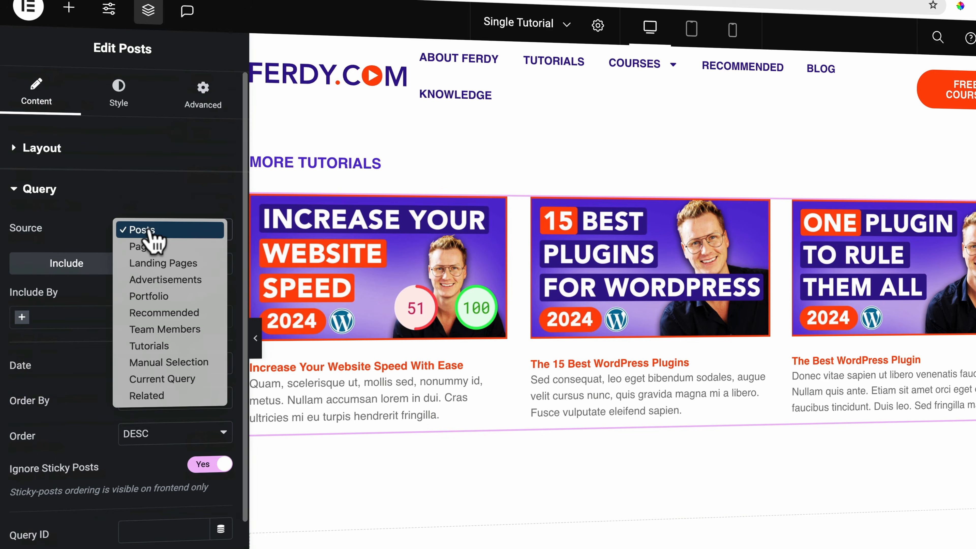
{"action": "left_click", "coordinate": [164, 346]}
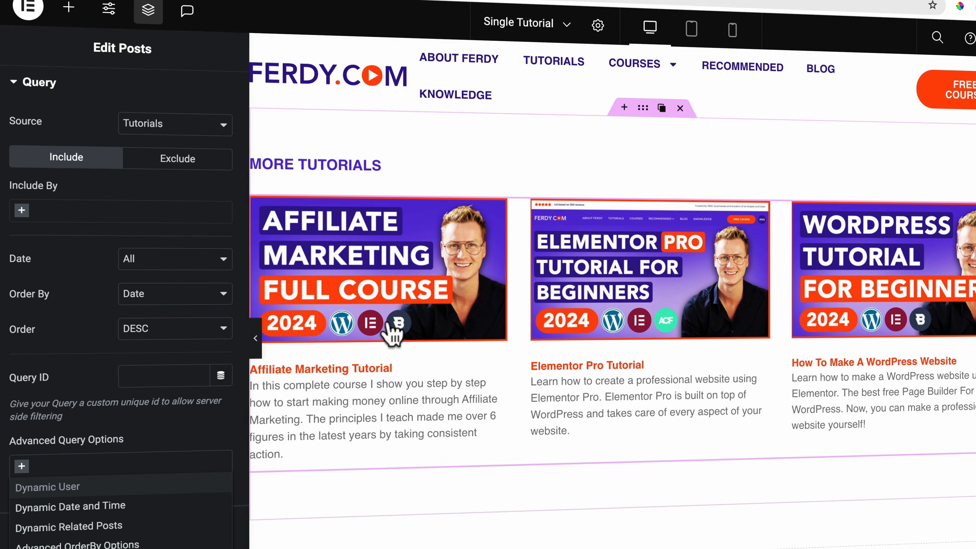
Set the border radius of the Posts widget's boxes to 0 px.
{"action": "scroll", "coordinate": [142, 229], "scroll_direction": "up", "scroll_amount": 3}
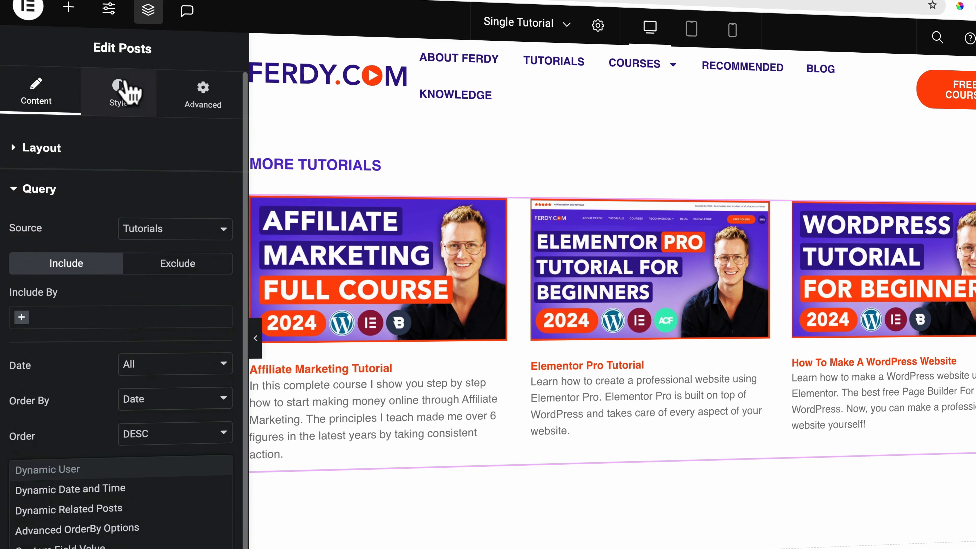
{"action": "left_click", "coordinate": [123, 92]}
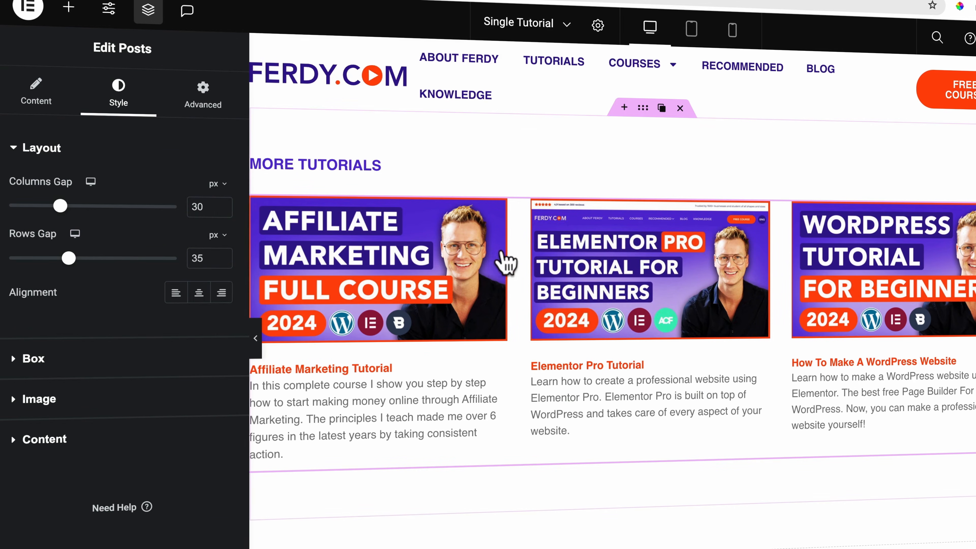
{"action": "left_click", "coordinate": [57, 363]}
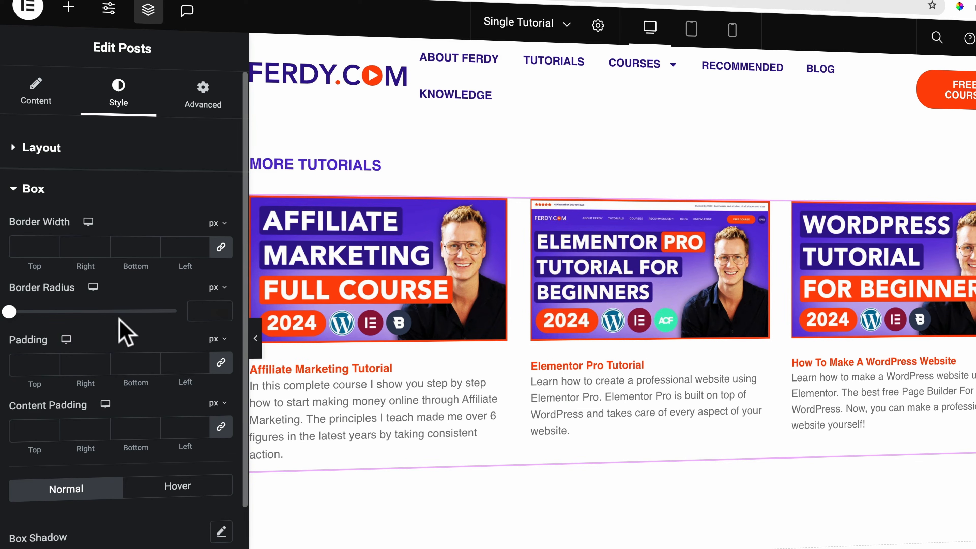
{"action": "mouse_move", "coordinate": [11, 311]}
{"action": "left_mouse_down"}
{"action": "mouse_move", "coordinate": [88, 311]}
{"action": "mouse_move", "coordinate": [3, 307]}
{"action": "left_mouse_up"}
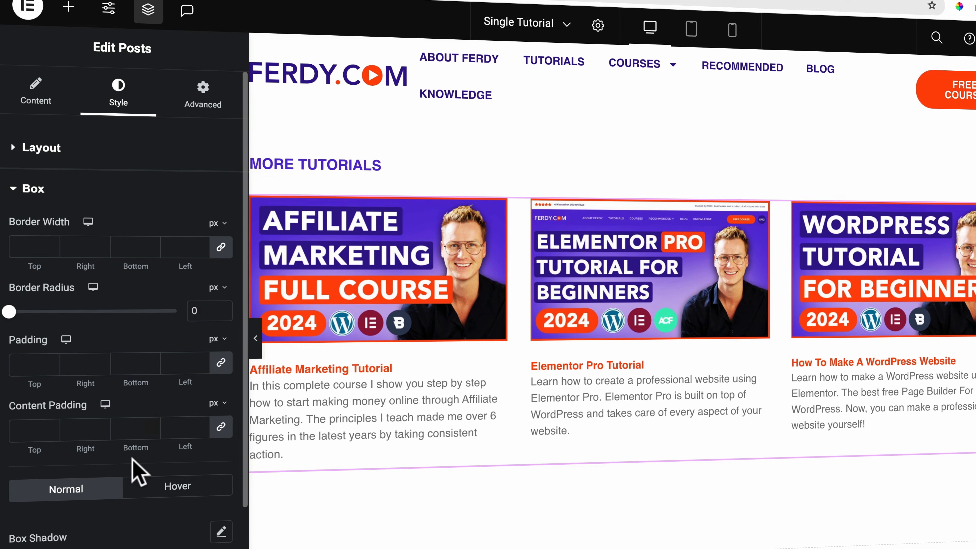
Try a box shadow on the Posts widget's boxes and reset it.
{"action": "scroll", "coordinate": [138, 462], "scroll_direction": "down", "scroll_amount": 4}
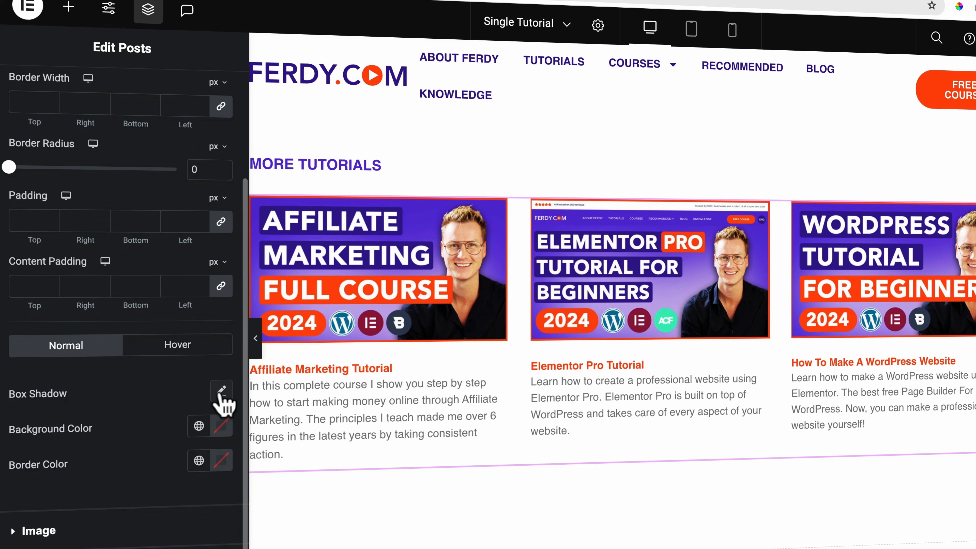
{"action": "left_click", "coordinate": [221, 391]}
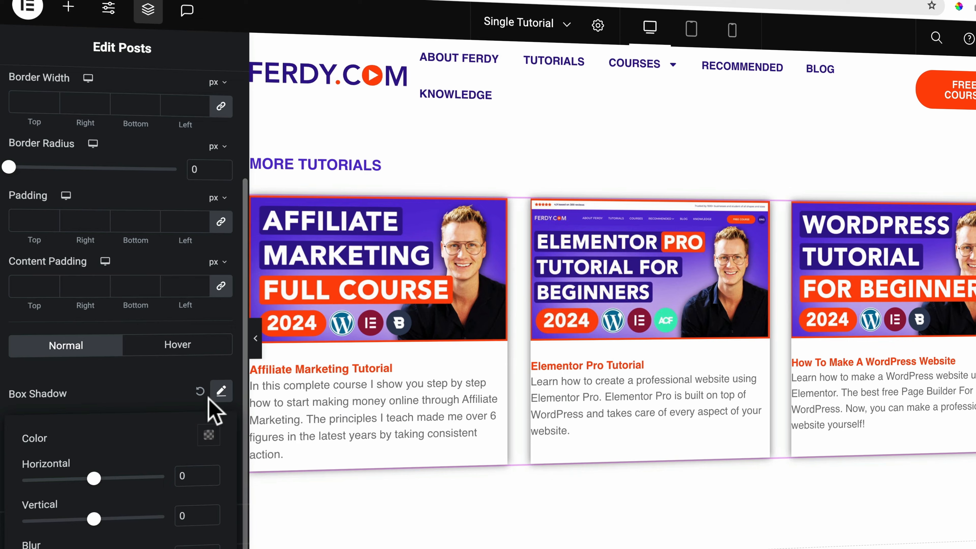
{"action": "left_click", "coordinate": [200, 391]}
Set the post boxes' background color to the global Secondary color.
{"action": "scroll", "coordinate": [138, 403], "scroll_direction": "down", "scroll_amount": 1}
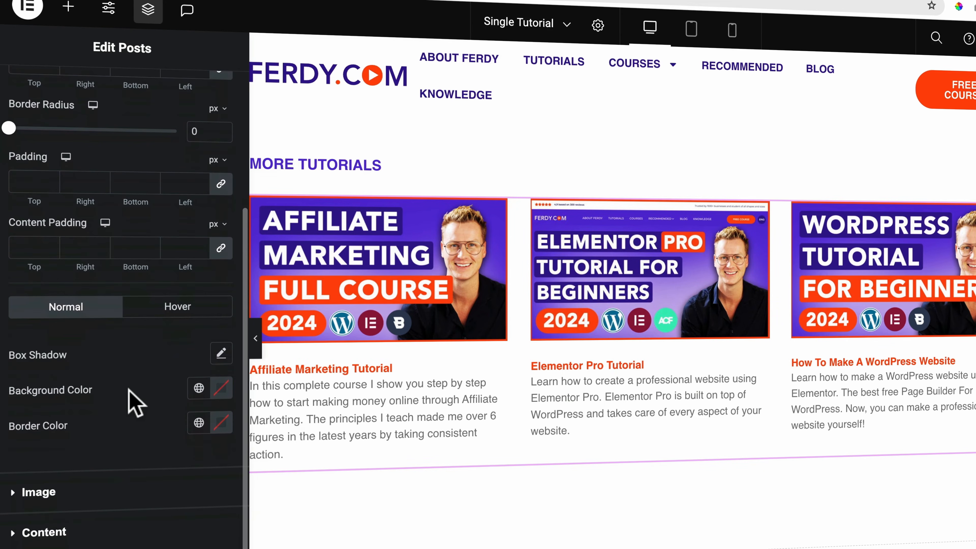
{"action": "left_click", "coordinate": [199, 388]}
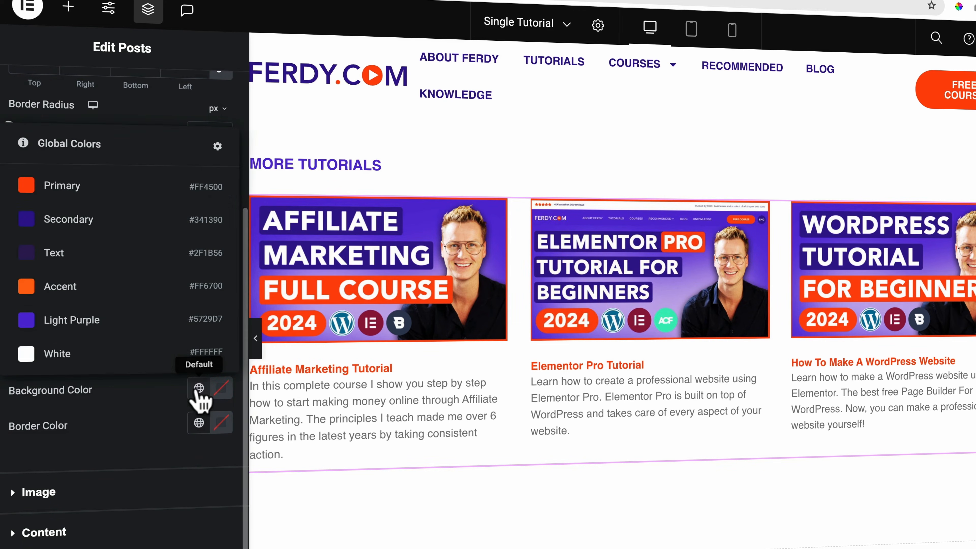
{"action": "left_click", "coordinate": [96, 287]}
{"action": "left_click", "coordinate": [199, 388]}
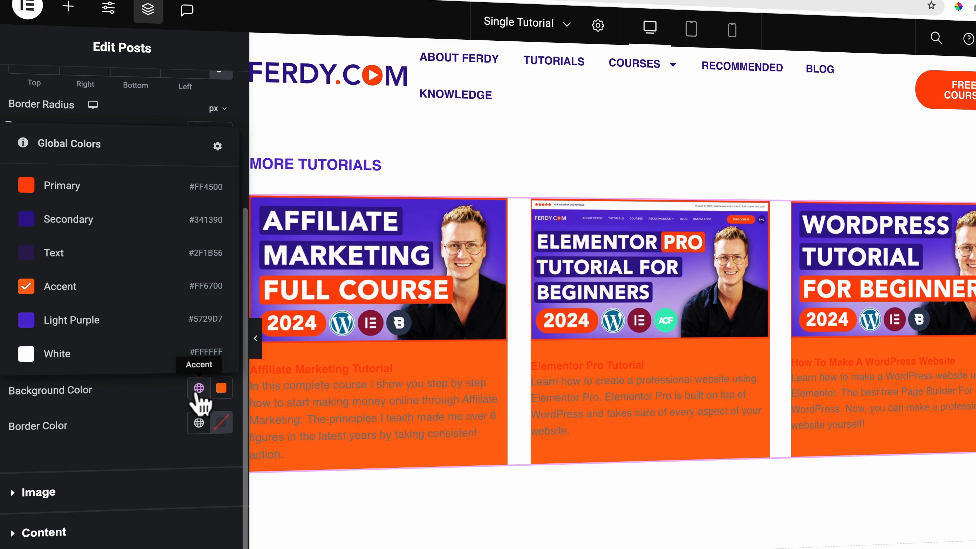
{"action": "left_click", "coordinate": [86, 228]}
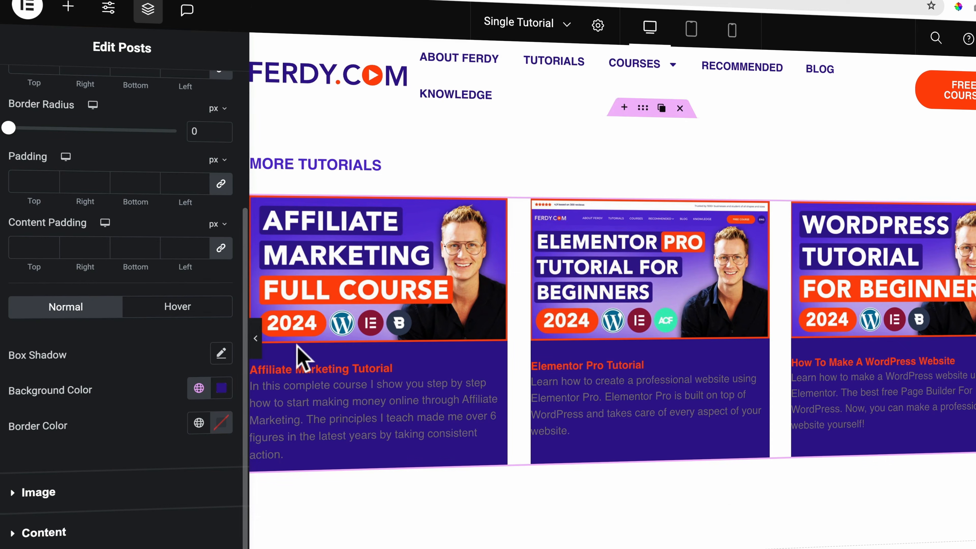
Set the post titles' color to the global Light Purple.
{"action": "left_click", "coordinate": [44, 492]}
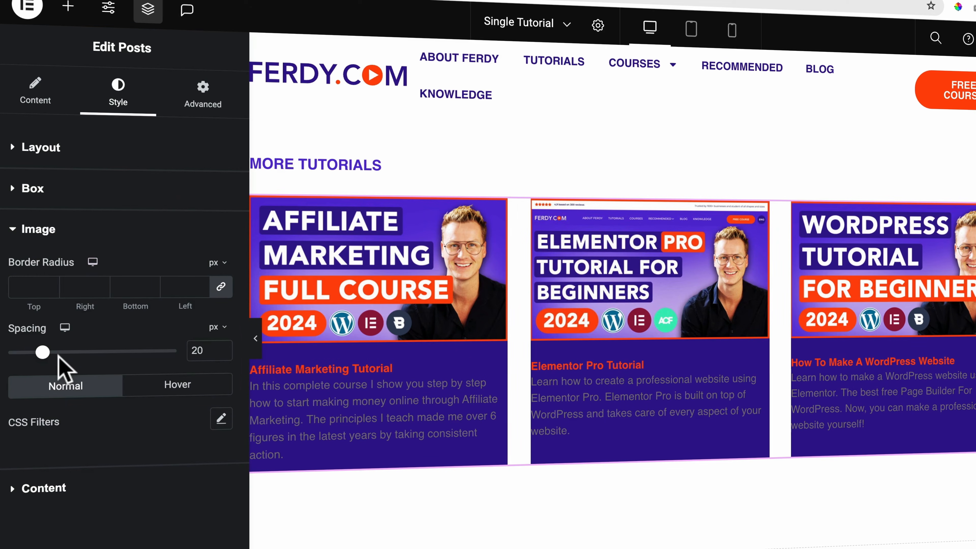
{"action": "left_click", "coordinate": [73, 487]}
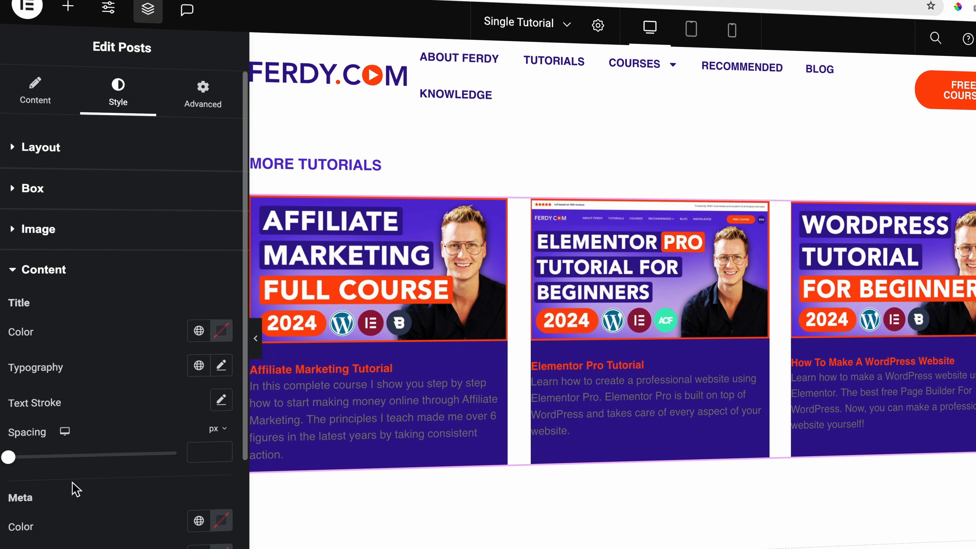
{"action": "scroll", "coordinate": [115, 337], "scroll_direction": "down", "scroll_amount": 2}
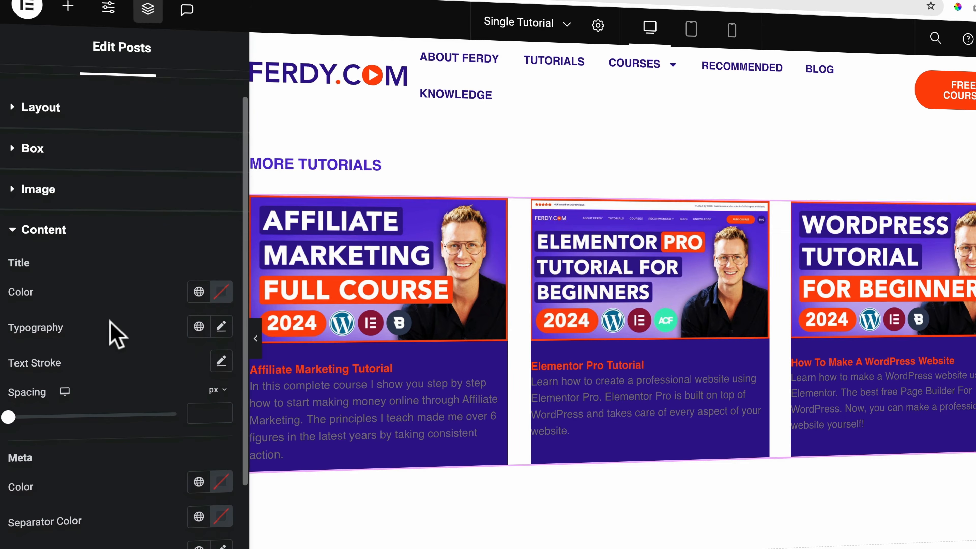
{"action": "left_click", "coordinate": [198, 266]}
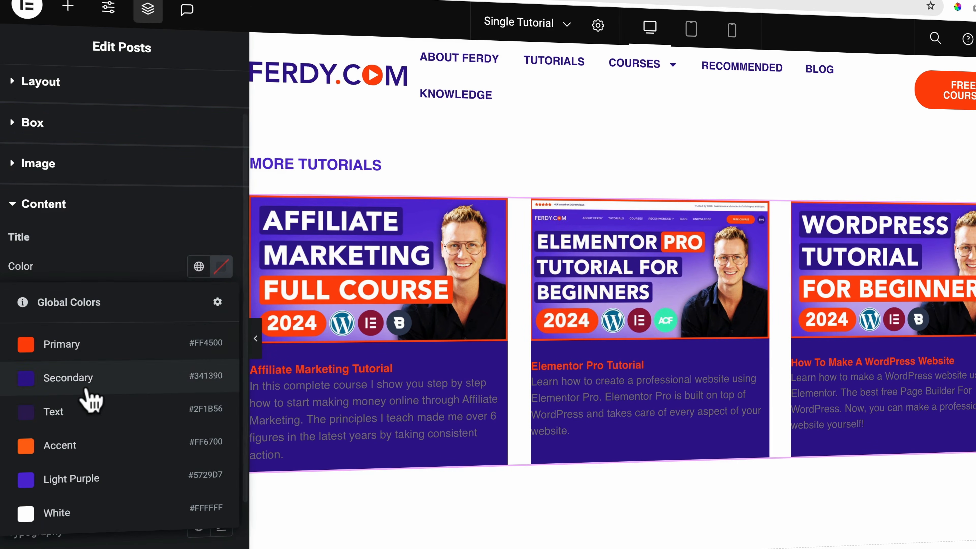
{"action": "left_click", "coordinate": [54, 411]}
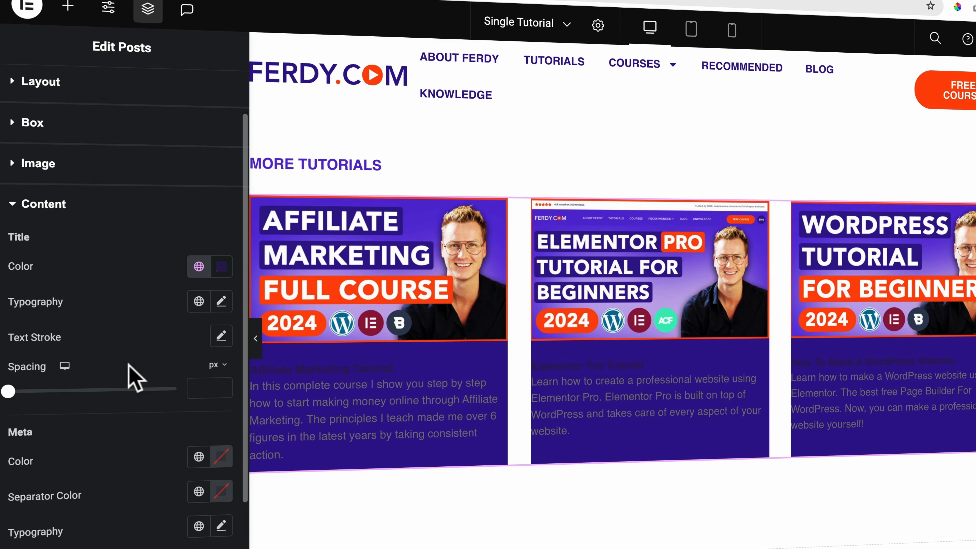
{"action": "left_click", "coordinate": [198, 266]}
{"action": "left_click", "coordinate": [76, 475]}
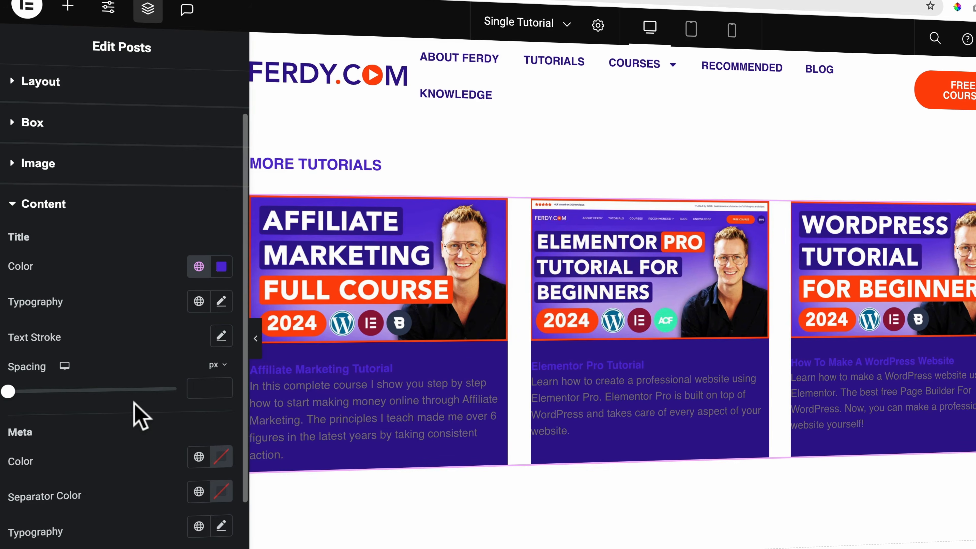
Set the posts' excerpt color to the global Text color.
{"action": "scroll", "coordinate": [124, 422], "scroll_direction": "down", "scroll_amount": 5}
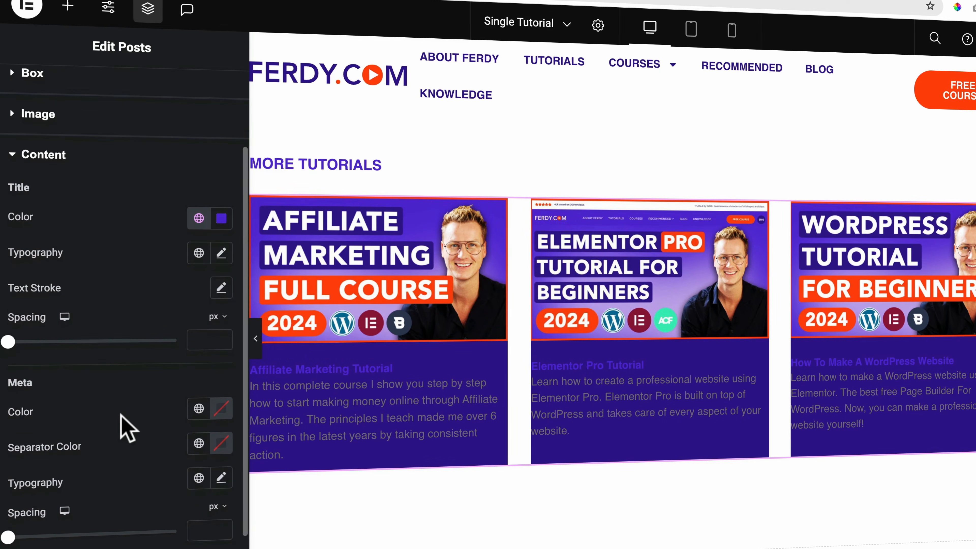
{"action": "left_click", "coordinate": [194, 463]}
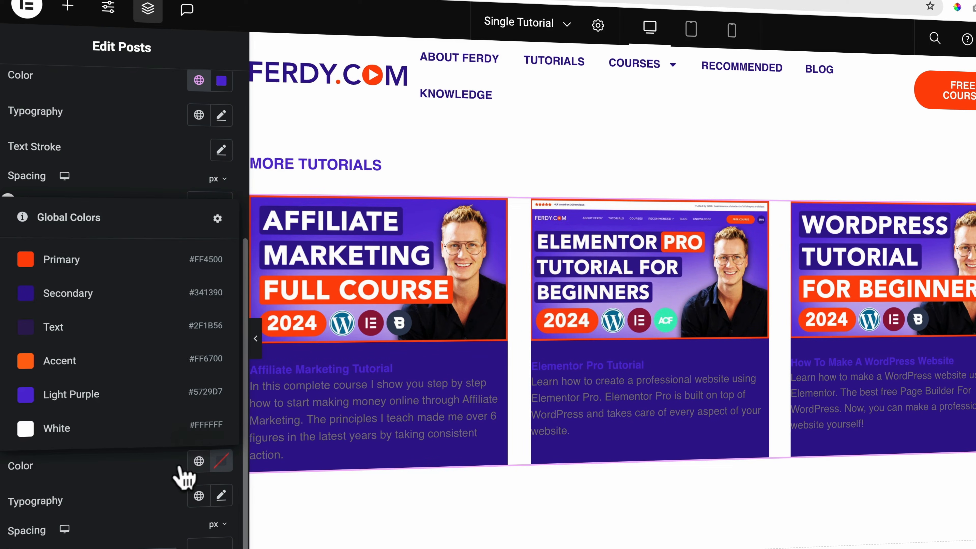
{"action": "left_click", "coordinate": [79, 333]}
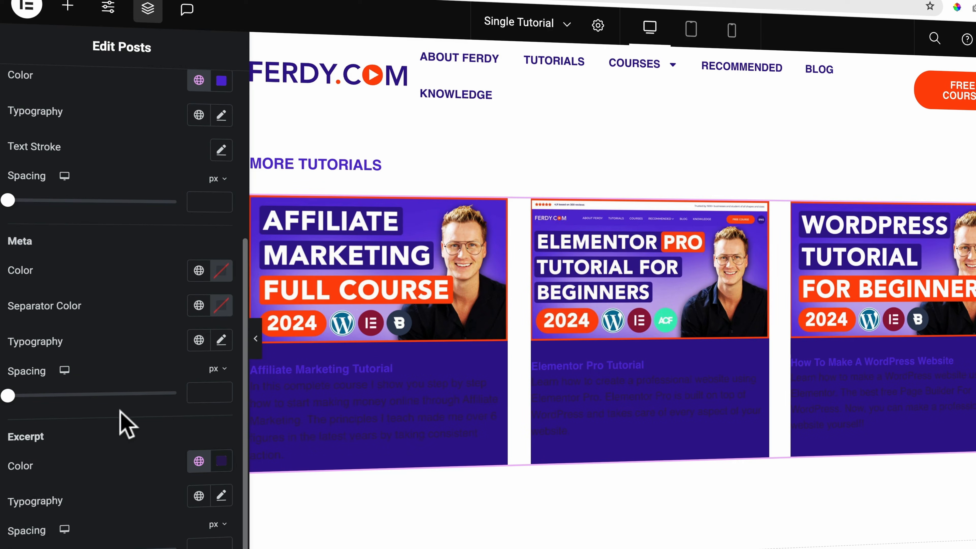
{"action": "scroll", "coordinate": [143, 492], "scroll_direction": "down", "scroll_amount": 1}
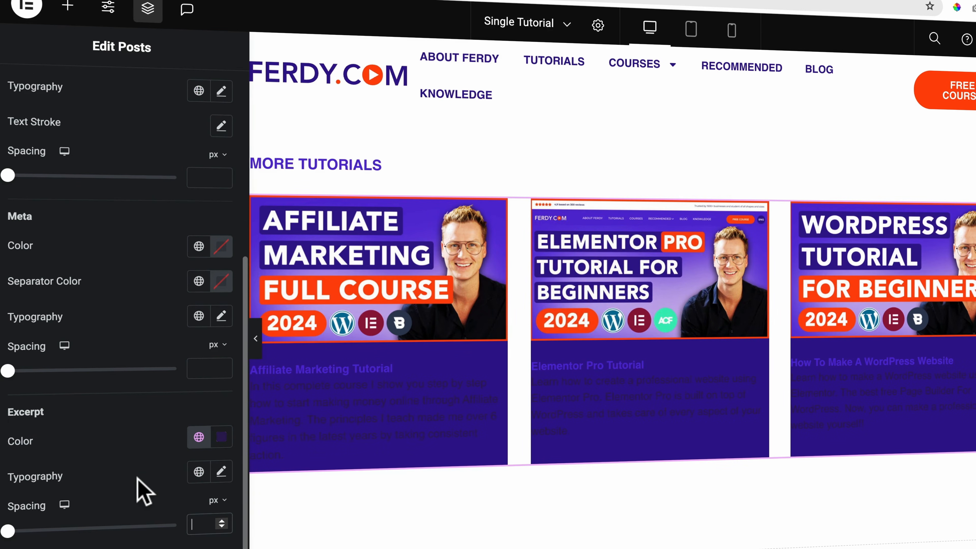
{"action": "scroll", "coordinate": [143, 492], "scroll_direction": "up", "scroll_amount": 1}
{"action": "scroll", "coordinate": [143, 492], "scroll_direction": "down", "scroll_amount": 1}
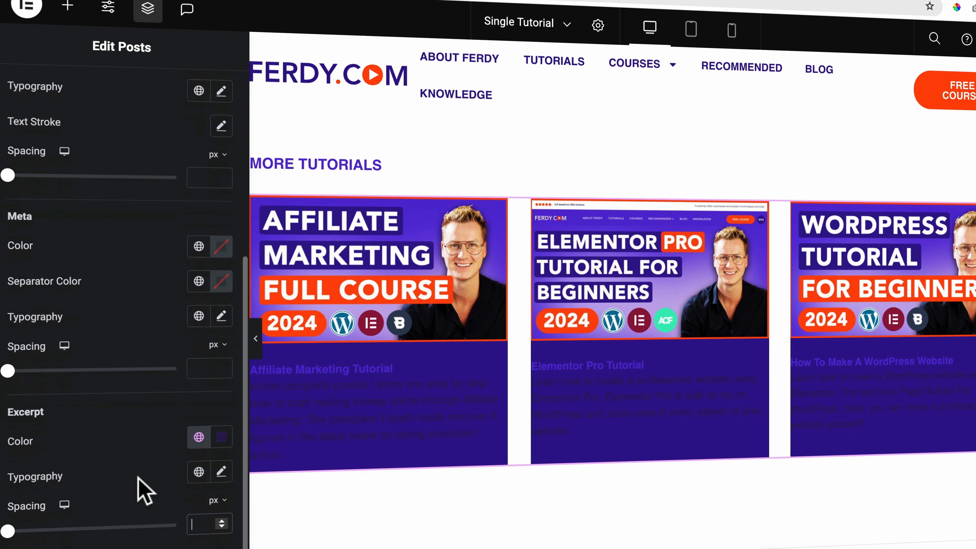
Set the border radius of the post boxes to 20 px.
{"action": "scroll", "coordinate": [131, 450], "scroll_direction": "up", "scroll_amount": 8}
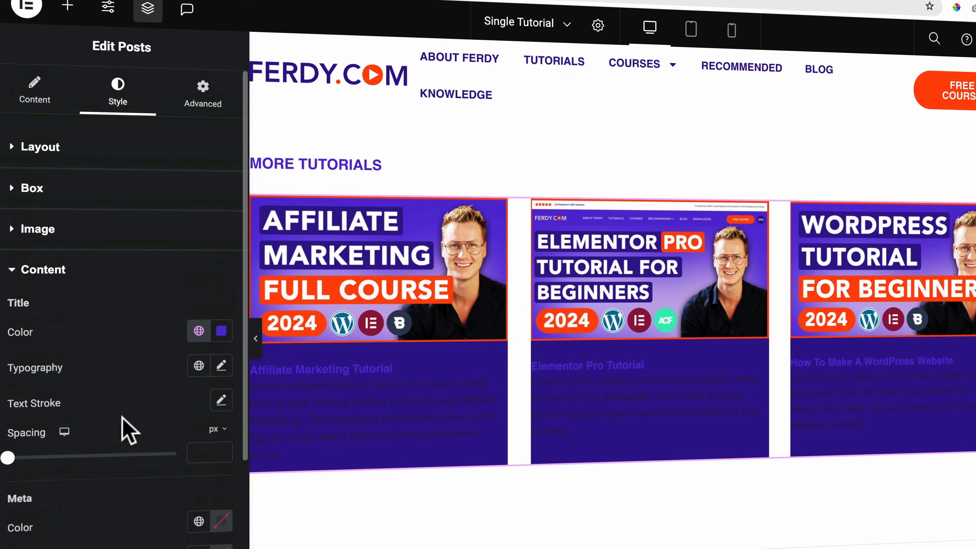
{"action": "left_click", "coordinate": [58, 263]}
{"action": "left_click", "coordinate": [45, 144]}
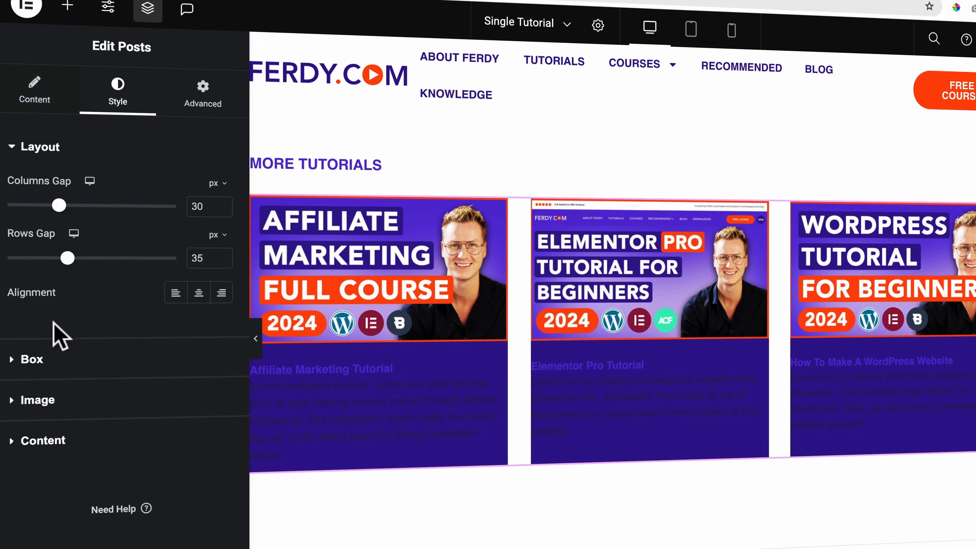
{"action": "left_click", "coordinate": [51, 358]}
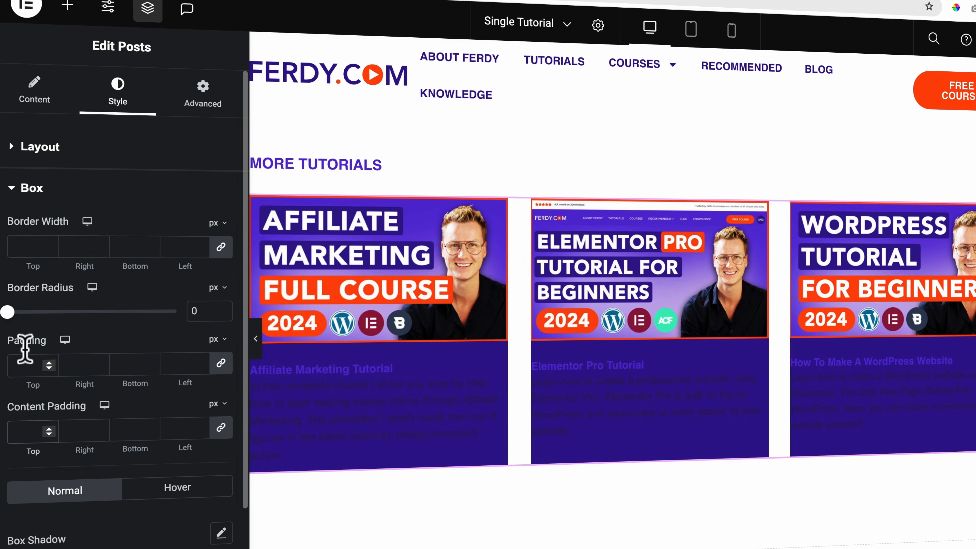
{"action": "left_click_drag", "start_coordinate": [215, 312], "coordinate": [180, 311]}
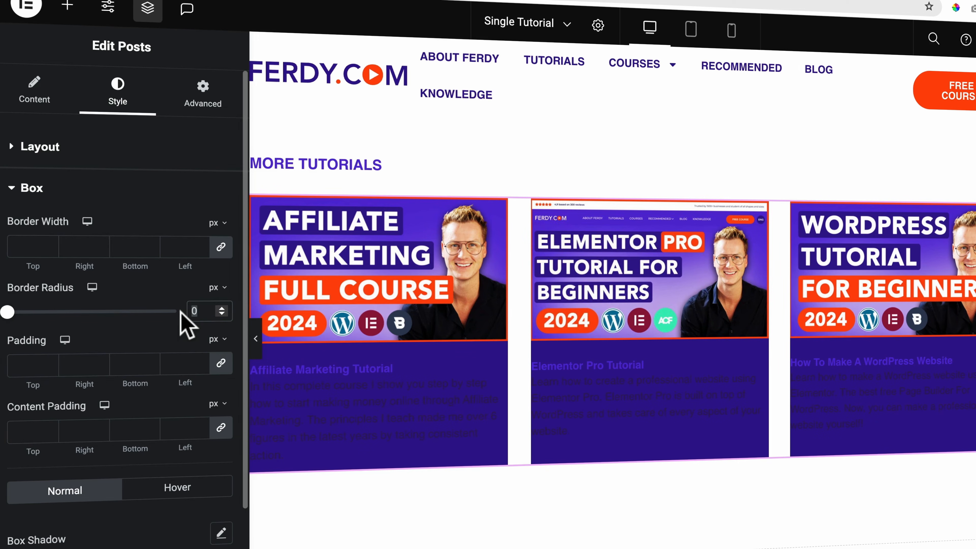
{"action": "type", "text": "25"}
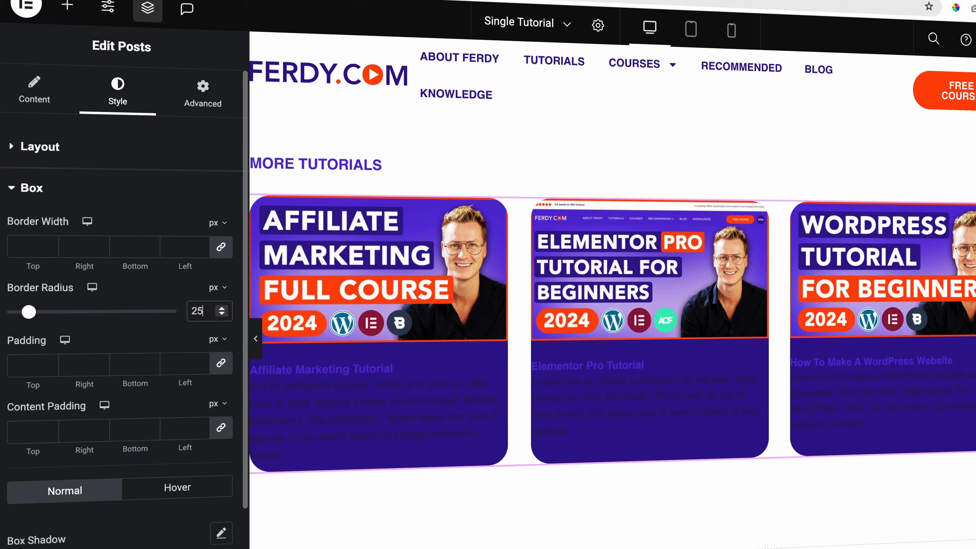
{"action": "left_click", "coordinate": [222, 313]}
{"action": "left_click_drag", "start_coordinate": [211, 312], "coordinate": [169, 314]}
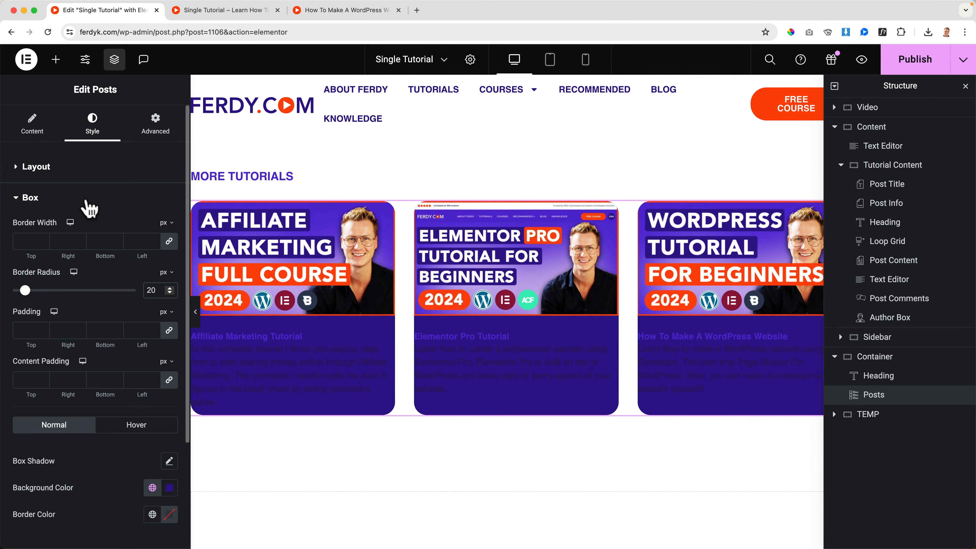
Publish the Single Tutorial template and view its More Tutorials grid on the How To Make A WordPress Website tutorial page.
{"action": "left_click", "coordinate": [911, 62]}
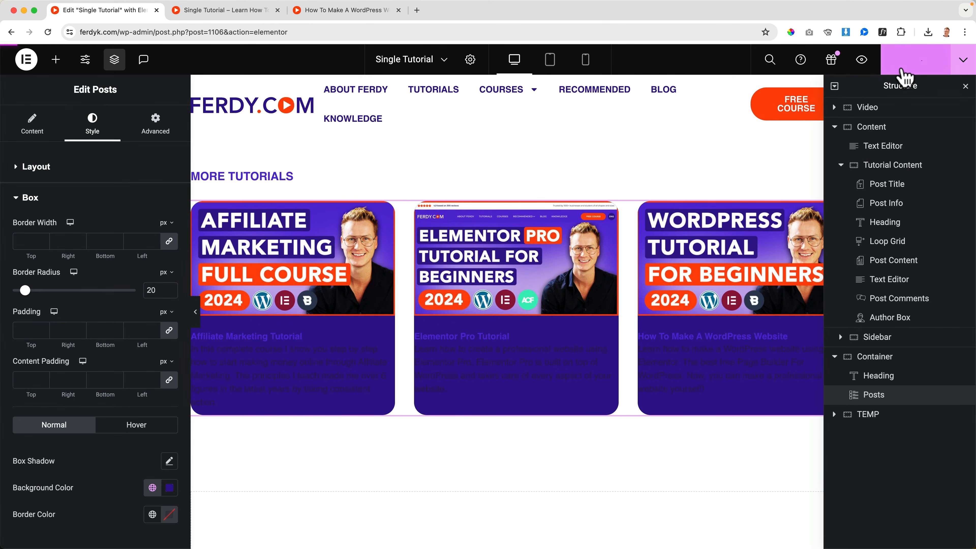
{"action": "left_click", "coordinate": [343, 12]}
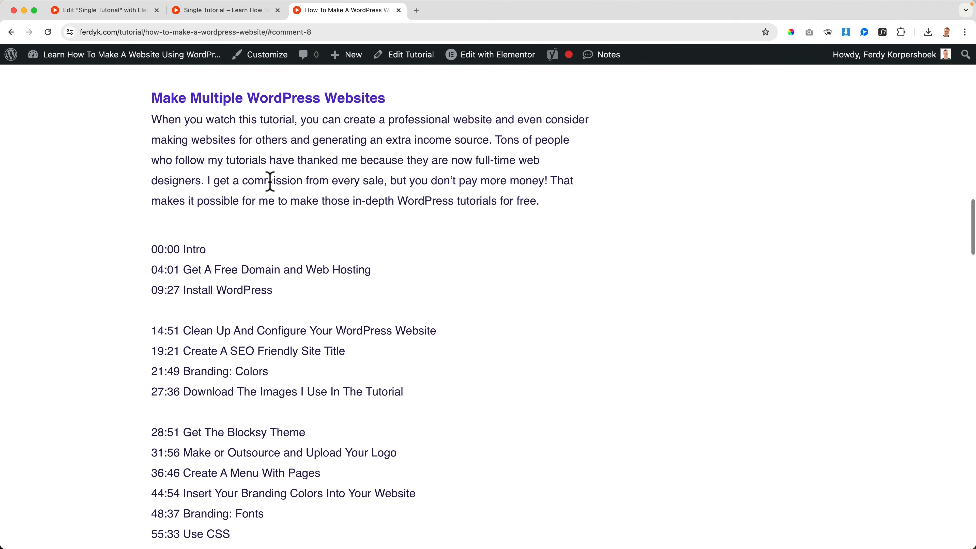
{"action": "scroll", "coordinate": [289, 200], "scroll_direction": "down", "scroll_amount": 20}
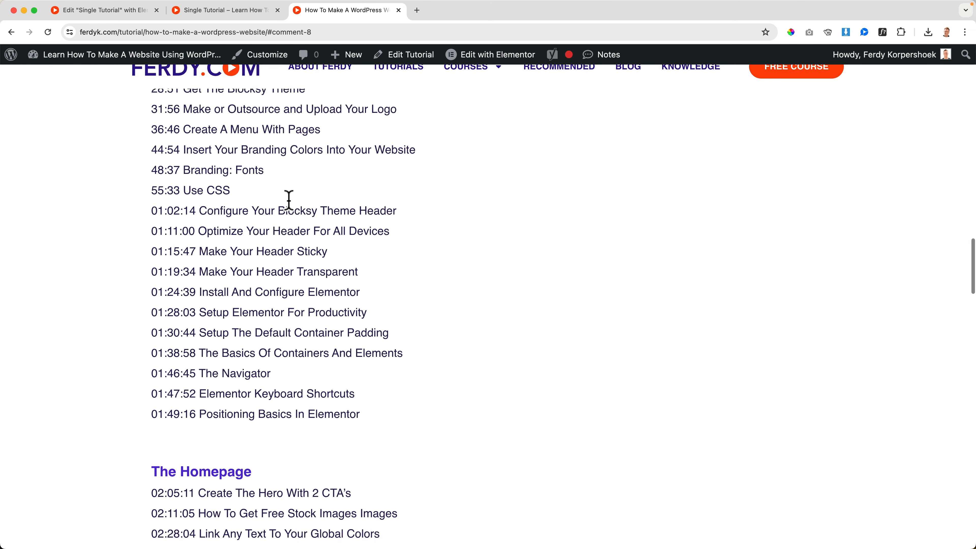
{"action": "scroll", "coordinate": [289, 200], "scroll_direction": "down", "scroll_amount": 20}
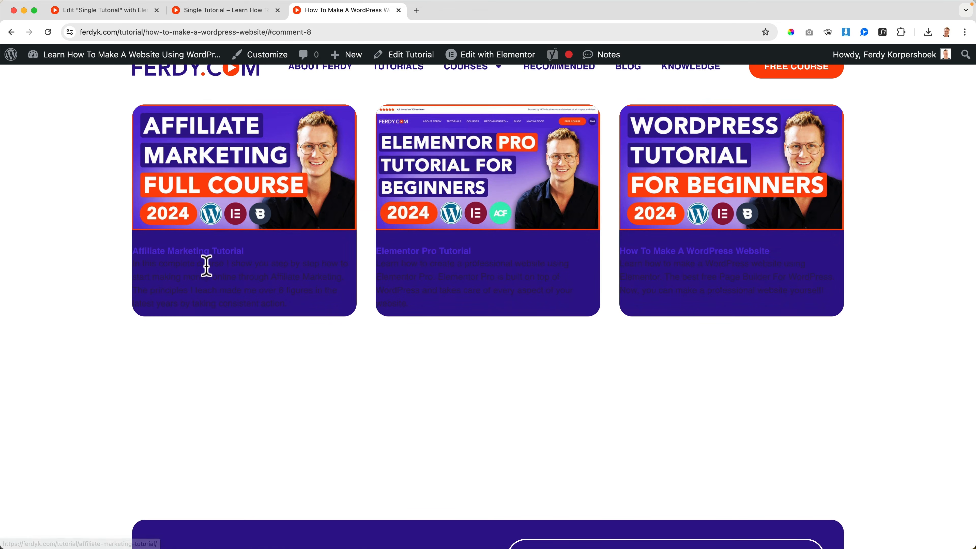
Inspect the Affiliate Marketing post's excerpt paragraph in the browser's developer tools and try a padding of 30px on it.
{"action": "right_click", "coordinate": [167, 274]}
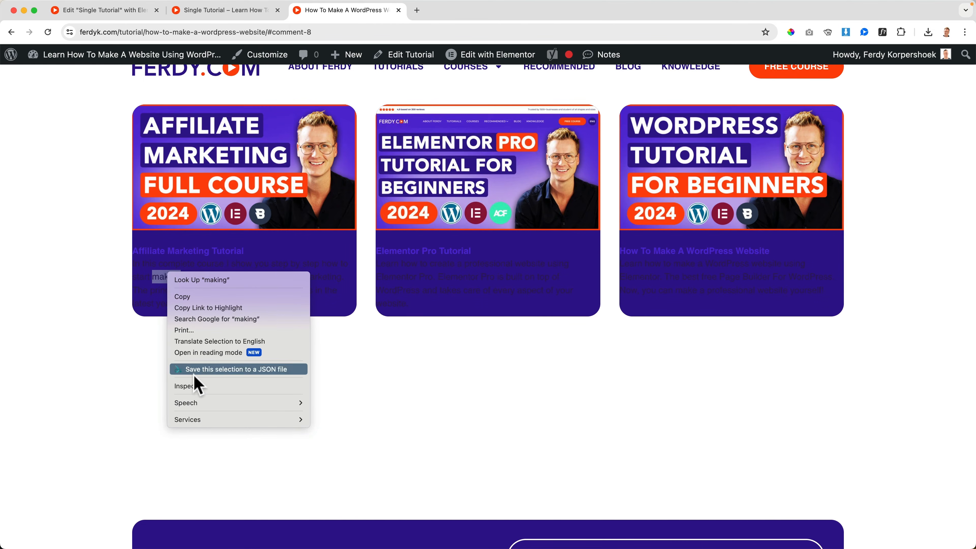
{"action": "left_click", "coordinate": [197, 385]}
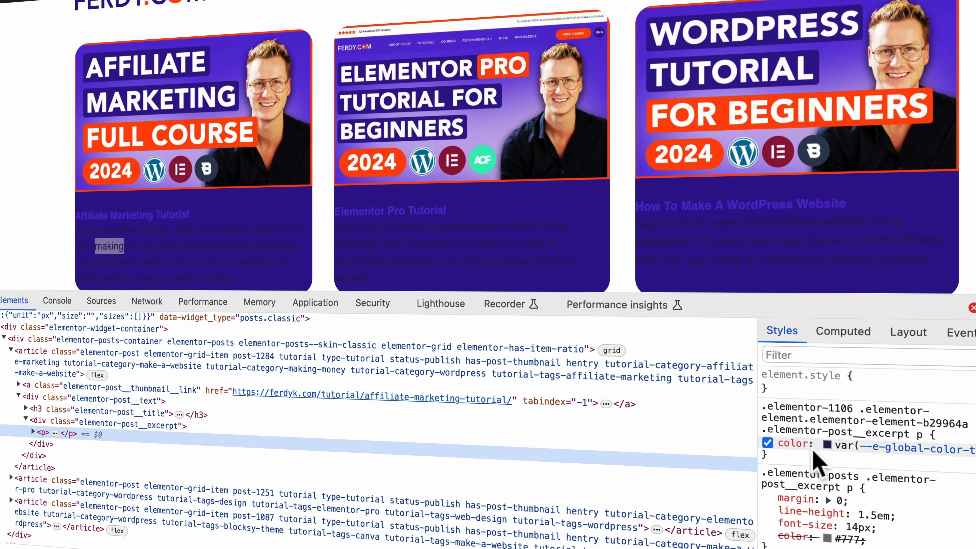
{"action": "left_click", "coordinate": [975, 453]}
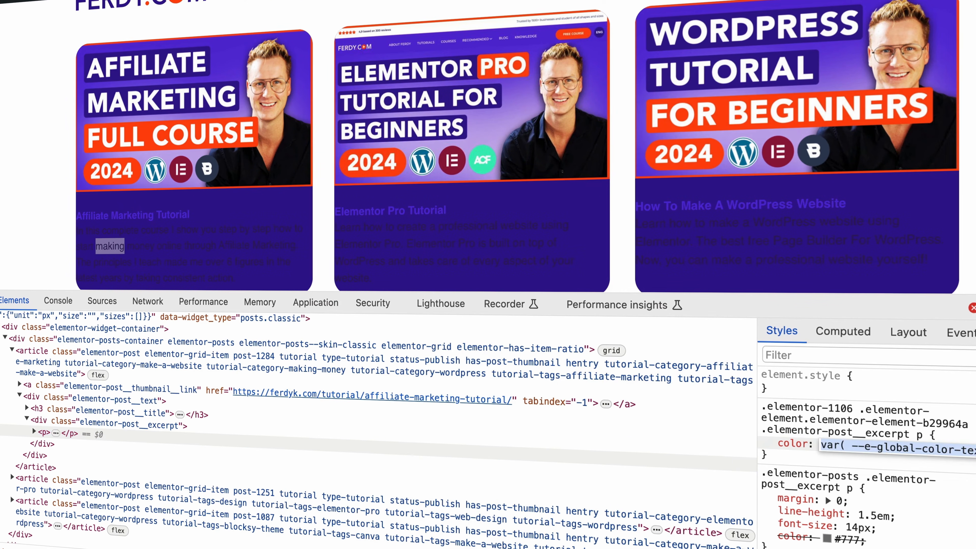
{"action": "key", "text": "Escape"}
{"action": "left_click", "coordinate": [780, 454]}
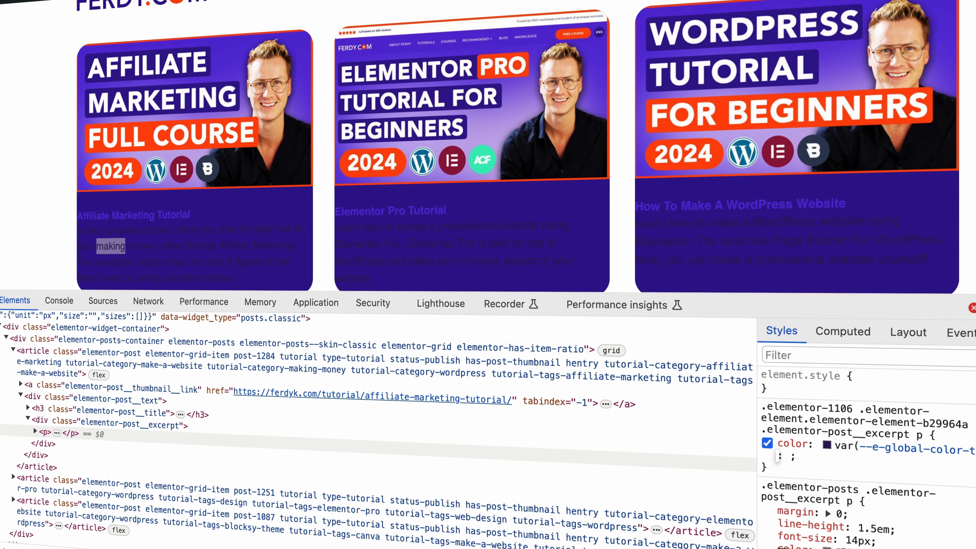
{"action": "type", "text": "padding"}
{"action": "key", "text": "Tab"}
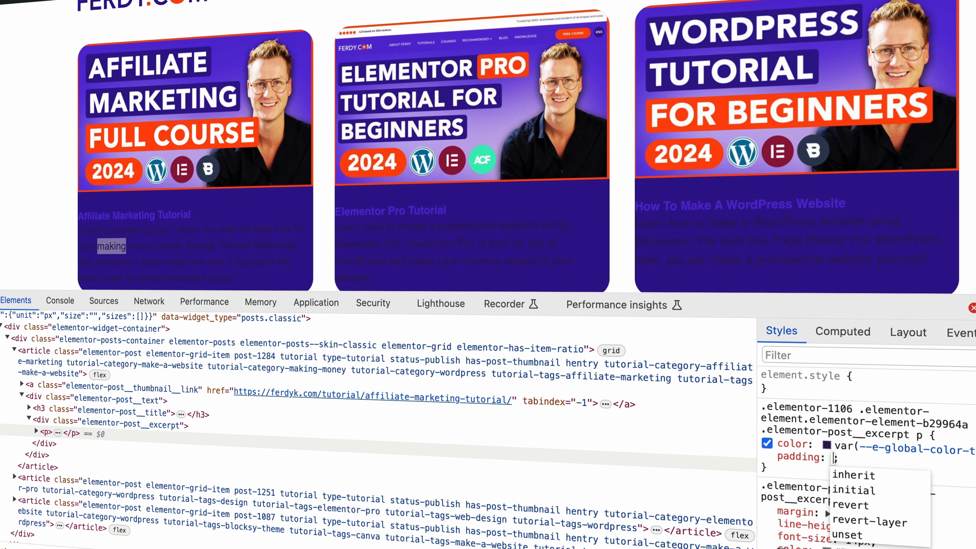
{"action": "type", "text": "30px"}
{"action": "key", "text": "Return"}
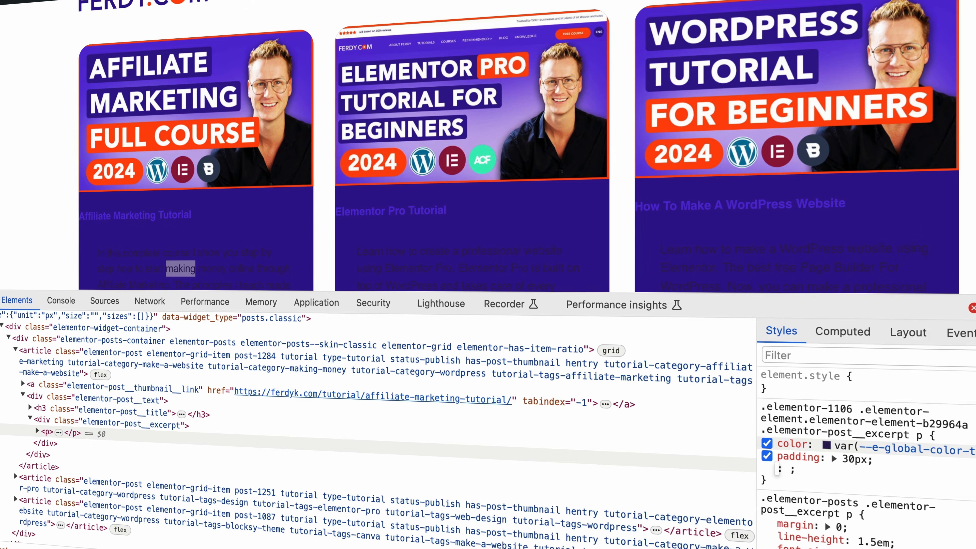
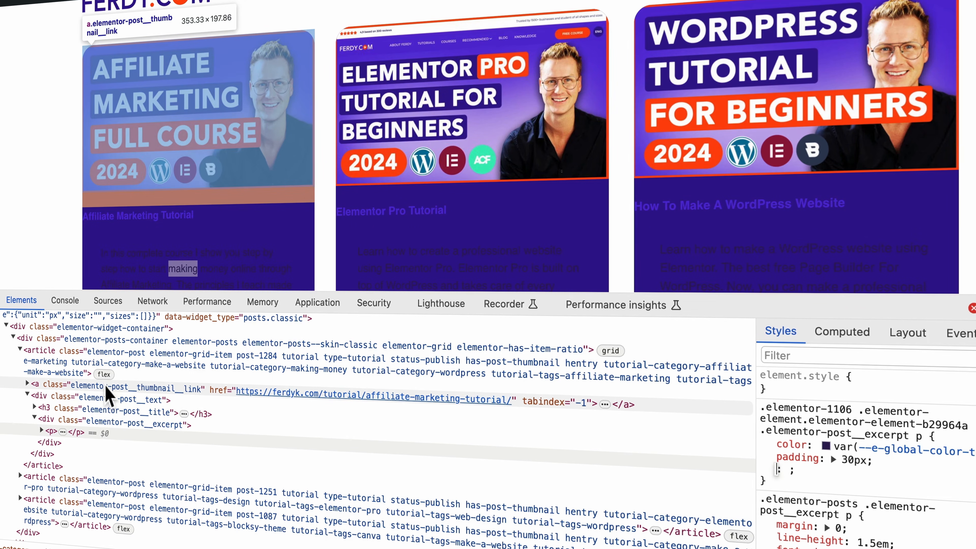
Add padding: 30px to the inspected .elementor-posts .elementor-post__text rule, copy the whole rule and close the inspector.
{"action": "left_click", "coordinate": [111, 400]}
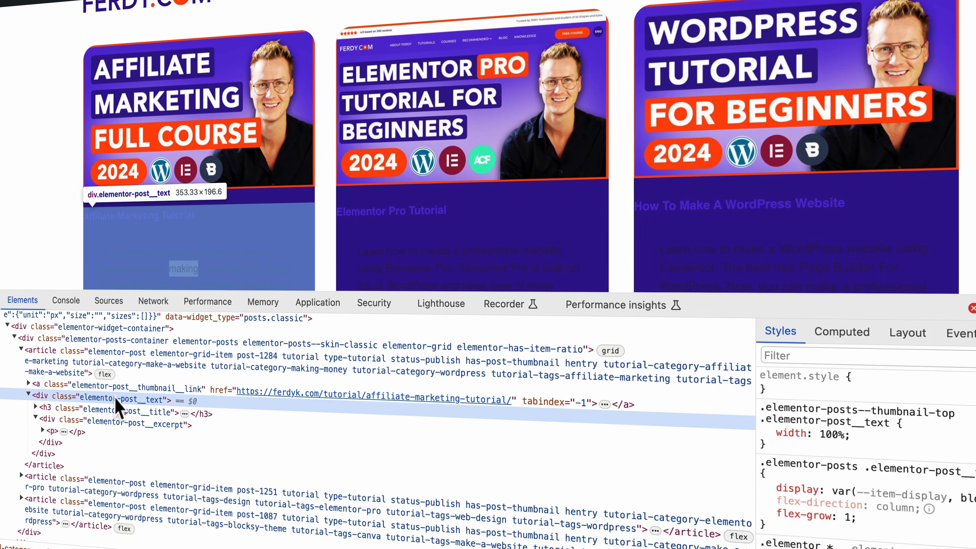
{"action": "double_click", "coordinate": [116, 399]}
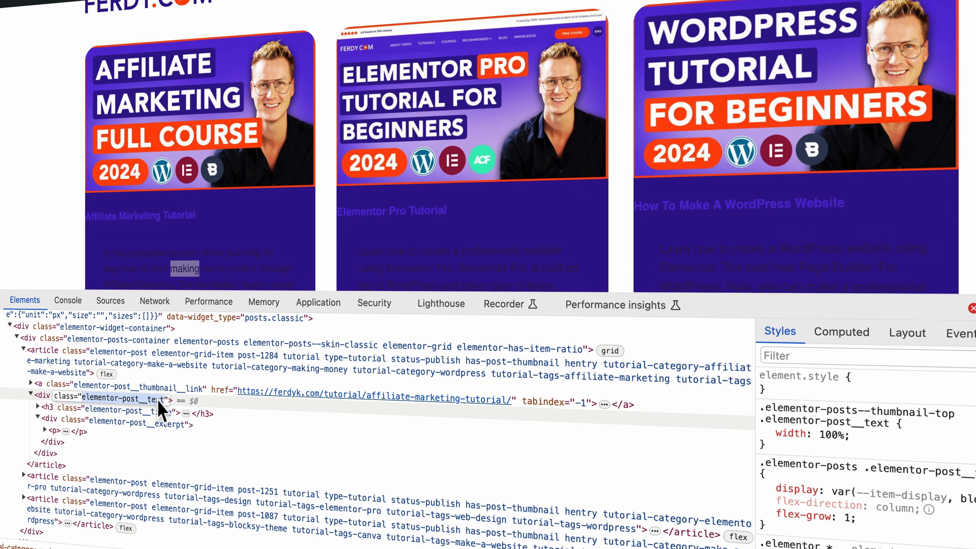
{"action": "left_click", "coordinate": [880, 446]}
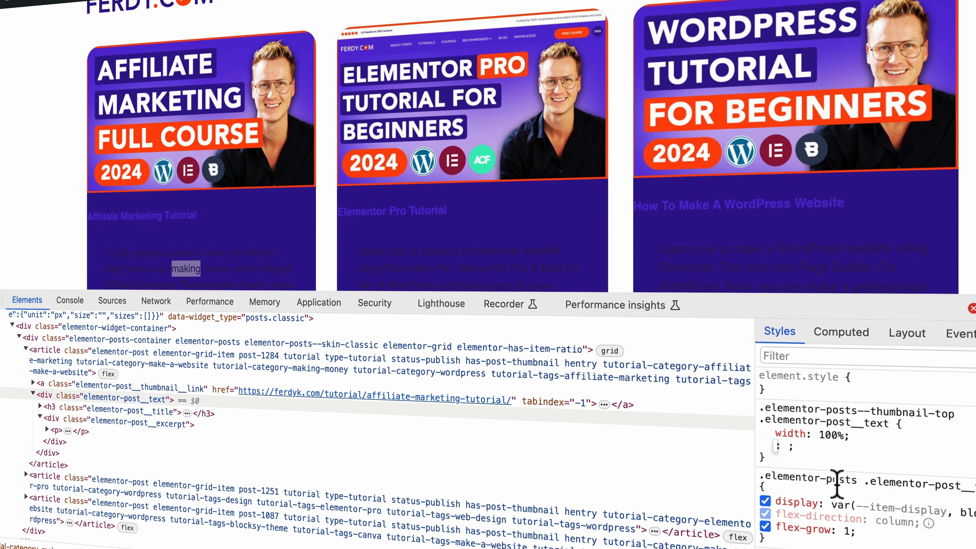
{"action": "left_click", "coordinate": [868, 531]}
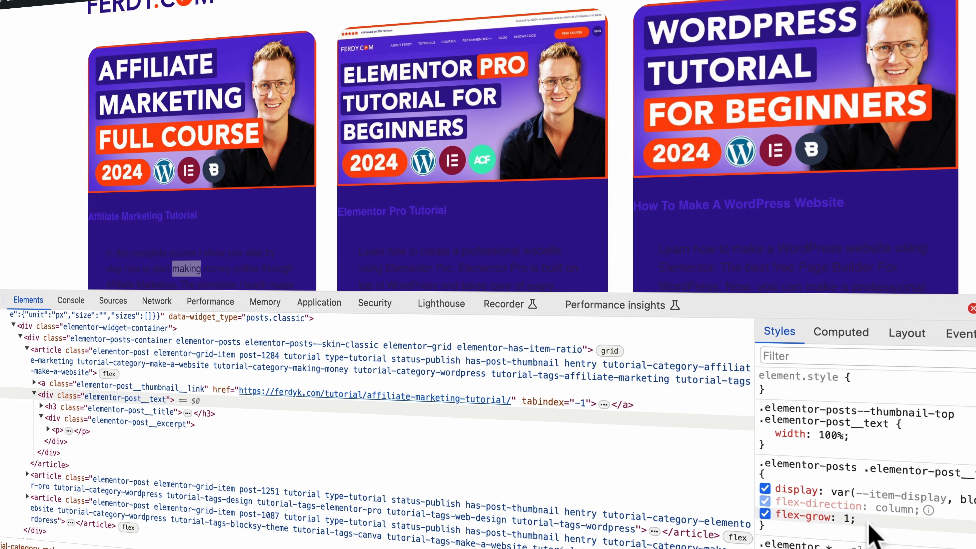
{"action": "type", "text": "p"}
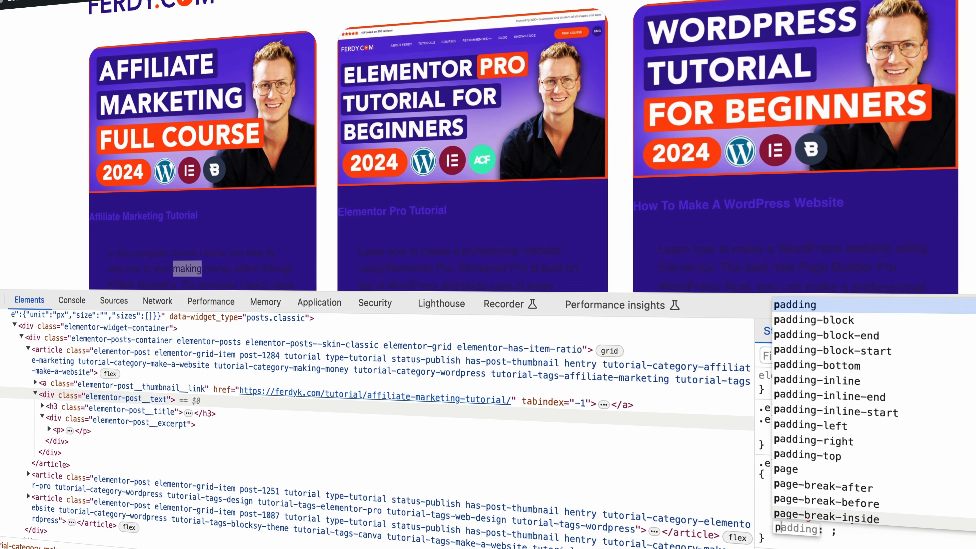
{"action": "type", "text": "adding"}
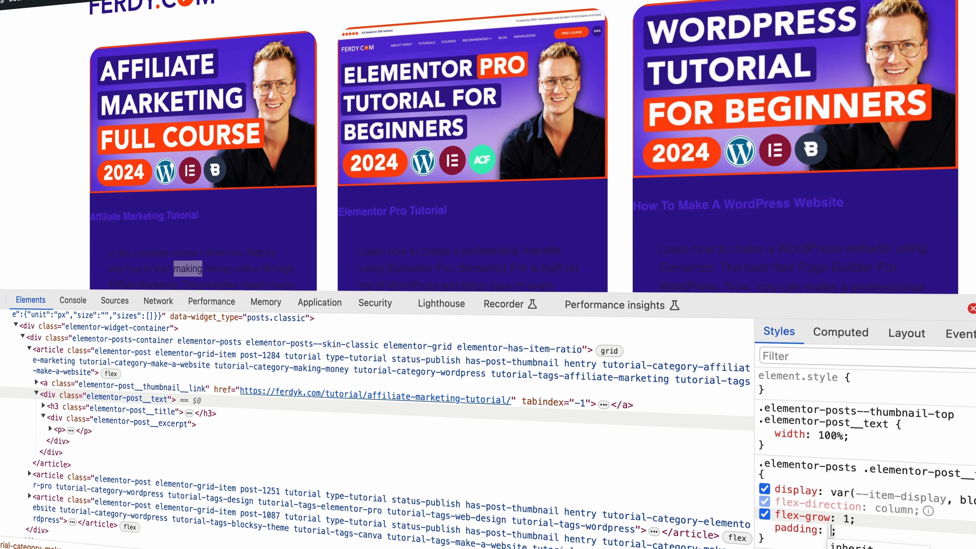
{"action": "key", "text": "Tab"}
{"action": "type", "text": "30px"}
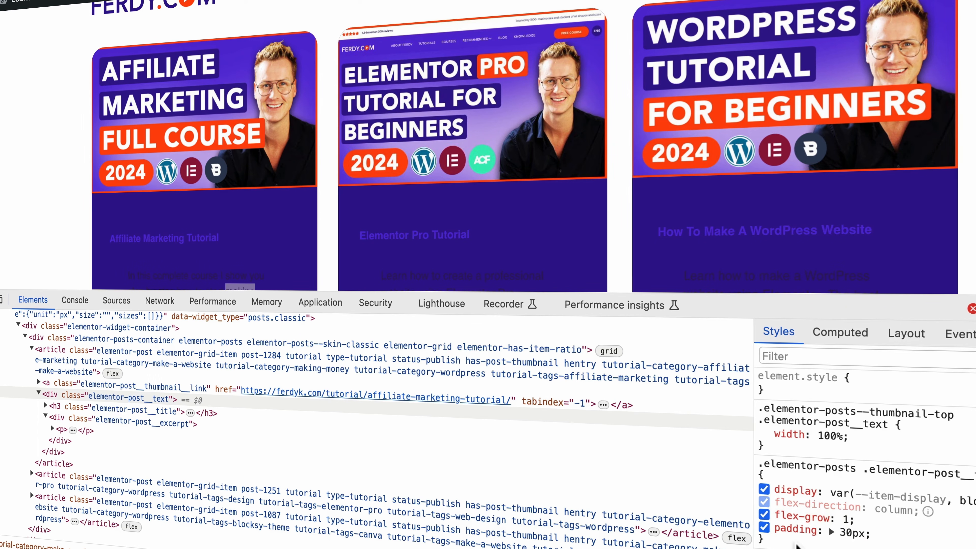
{"action": "left_click_drag", "start_coordinate": [880, 534], "coordinate": [766, 477]}
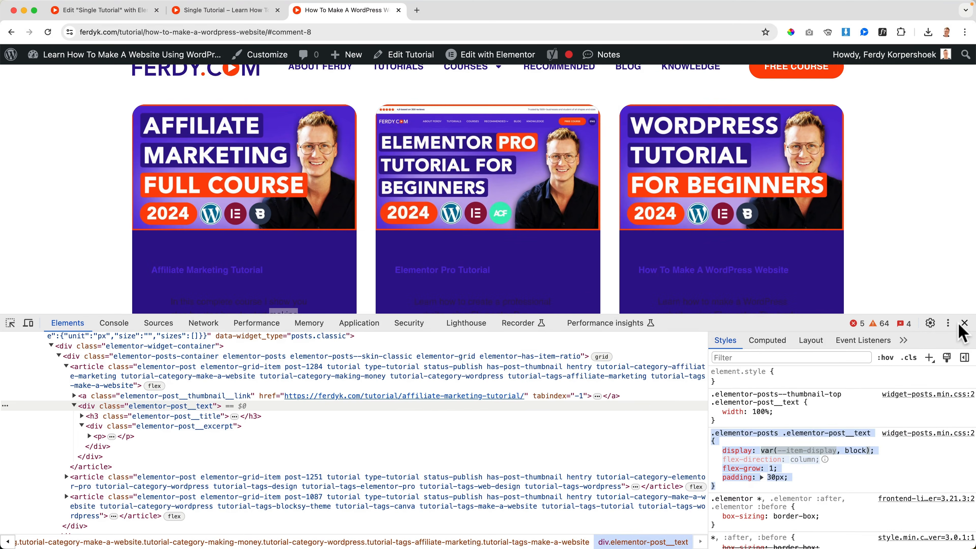
{"action": "left_click", "coordinate": [972, 308]}
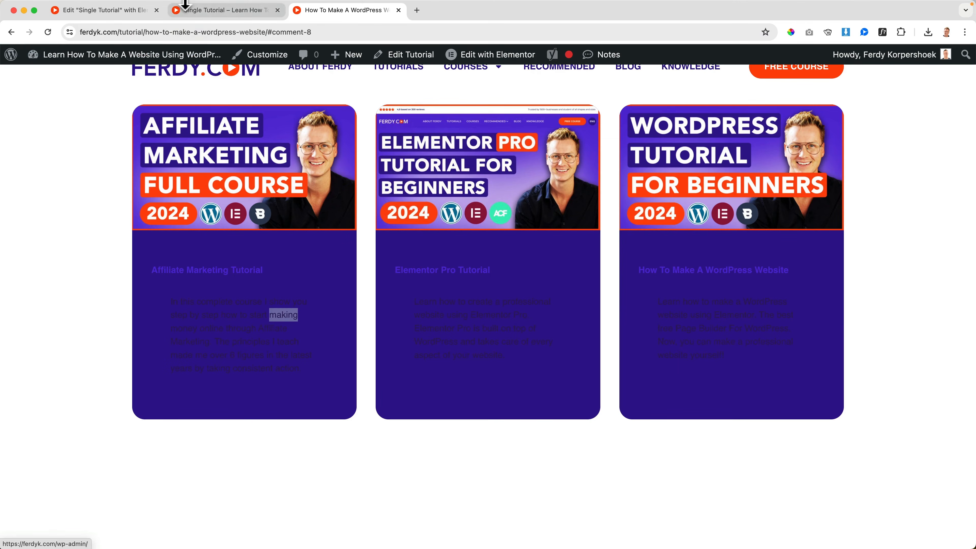
Paste the copied .elementor-posts .elementor-post__text rule at the end of the site-wide custom CSS in Elementor.
{"action": "left_click", "coordinate": [104, 9]}
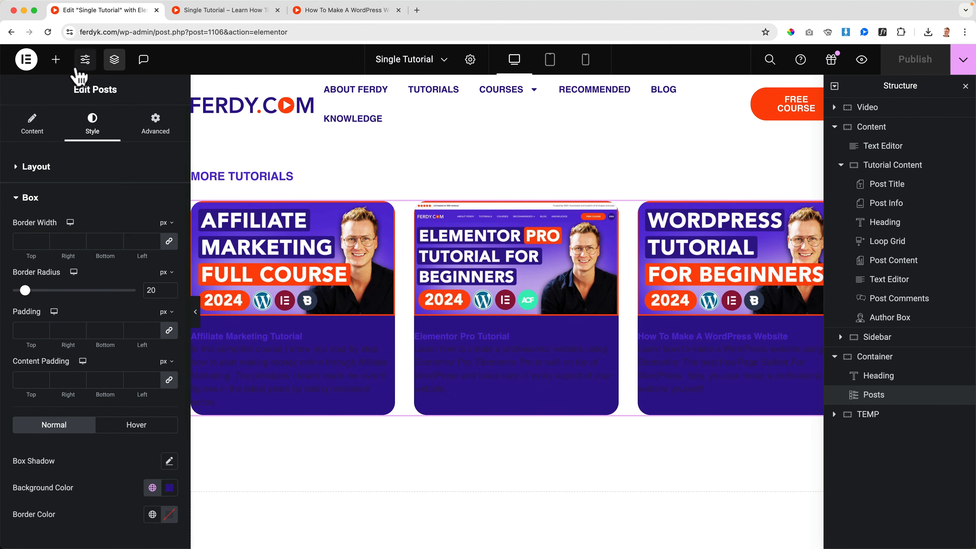
{"action": "left_click", "coordinate": [85, 59]}
{"action": "scroll", "coordinate": [63, 350], "scroll_direction": "down", "scroll_amount": 5}
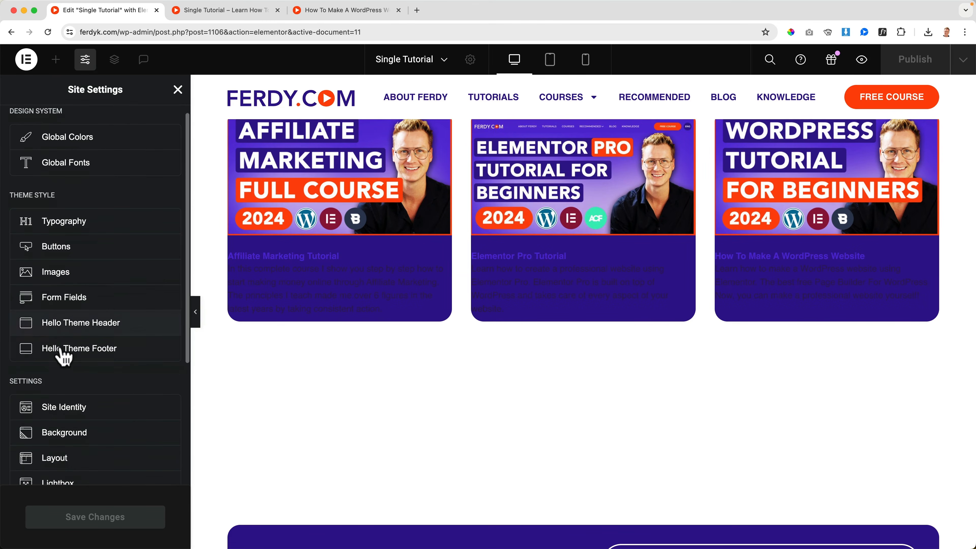
{"action": "left_click", "coordinate": [68, 351]}
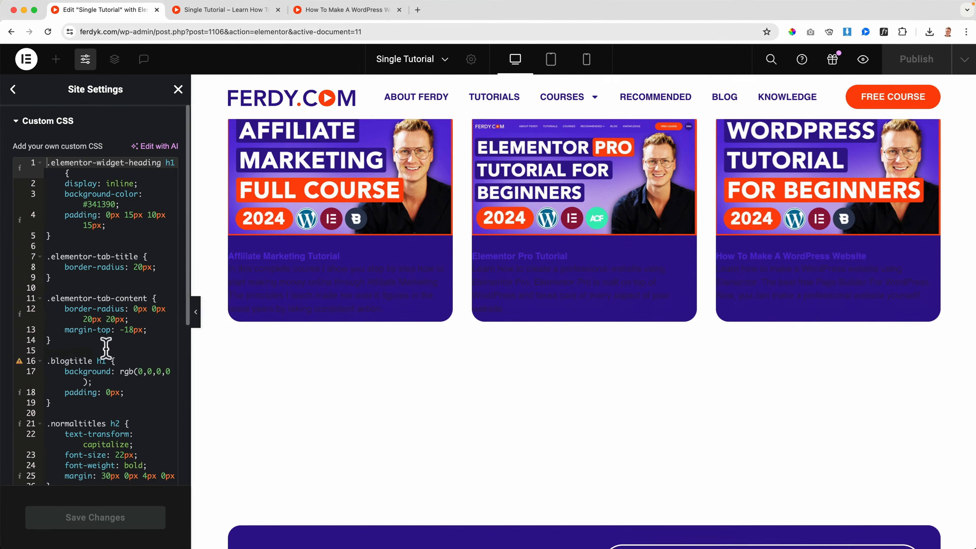
{"action": "scroll", "coordinate": [68, 350], "scroll_direction": "down", "scroll_amount": 5}
{"action": "left_click", "coordinate": [127, 359]}
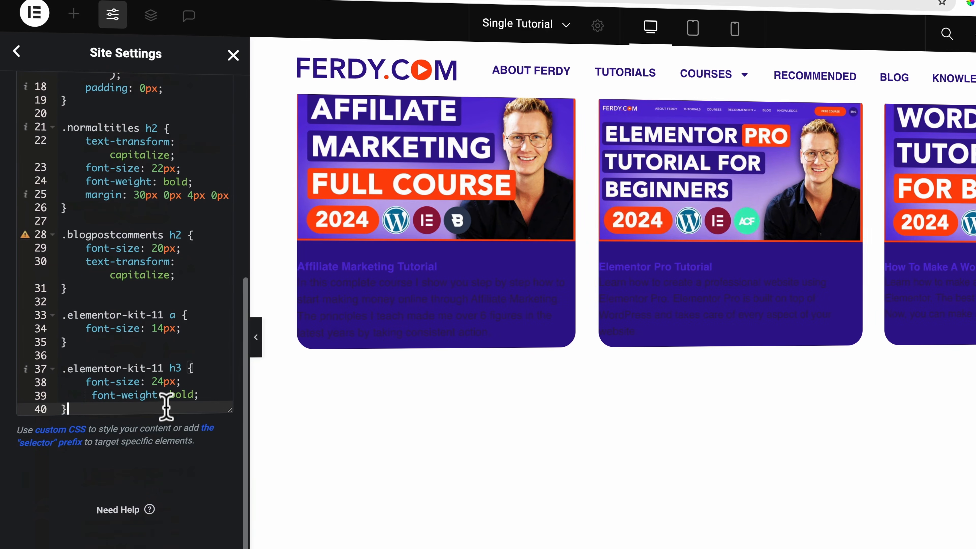
{"action": "key", "text": "Return"}
{"action": "key", "text": "Return"}
{"action": "type", "text": ".elementor-posts .elementor-post__text {     display: var(--item-display, block);     flex-direction: column;     flex-grow: 1;     padding: 30px; }"}
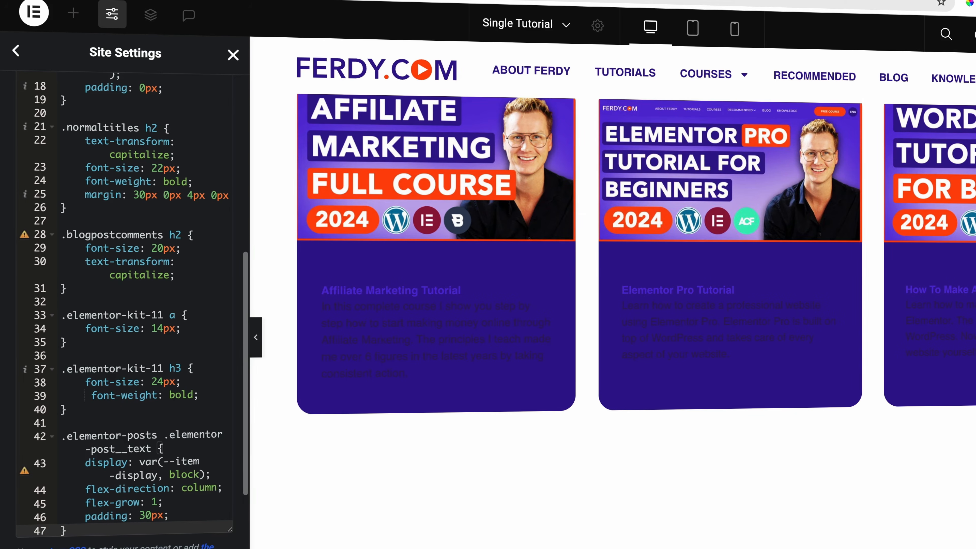
Expand the post text rule's padding into four separate values of 30px each.
{"action": "scroll", "coordinate": [146, 408], "scroll_direction": "down", "scroll_amount": 3}
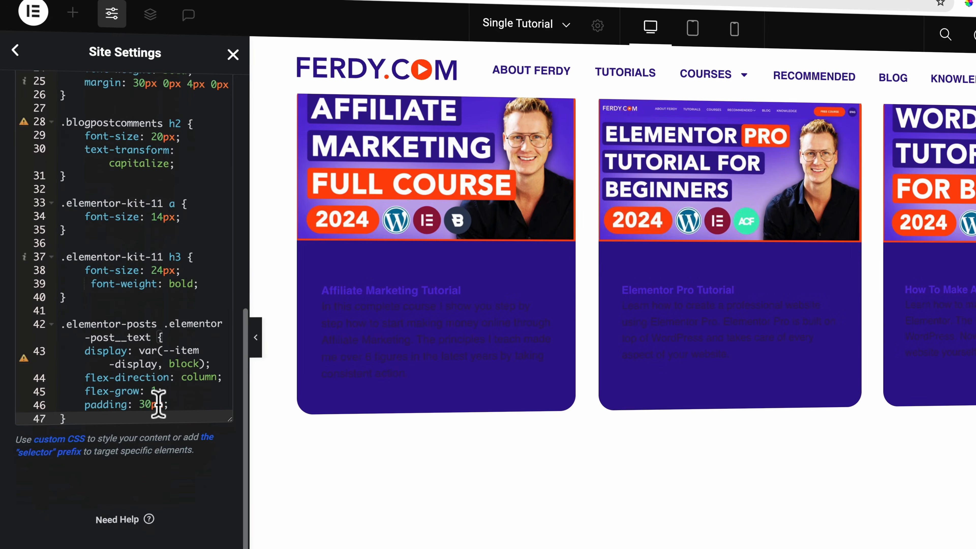
{"action": "left_click", "coordinate": [164, 404]}
{"action": "type", "text": "30px "}
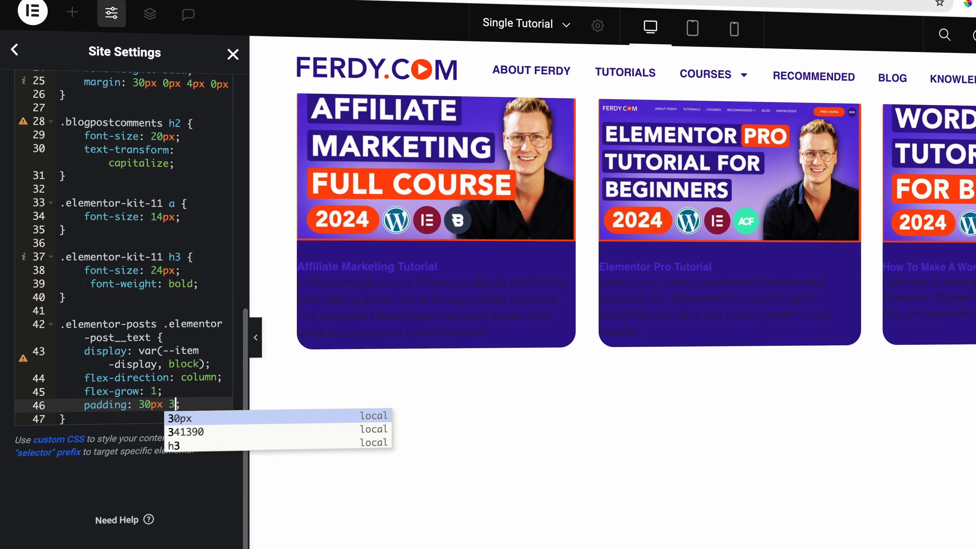
{"action": "type", "text": "30px 30px"}
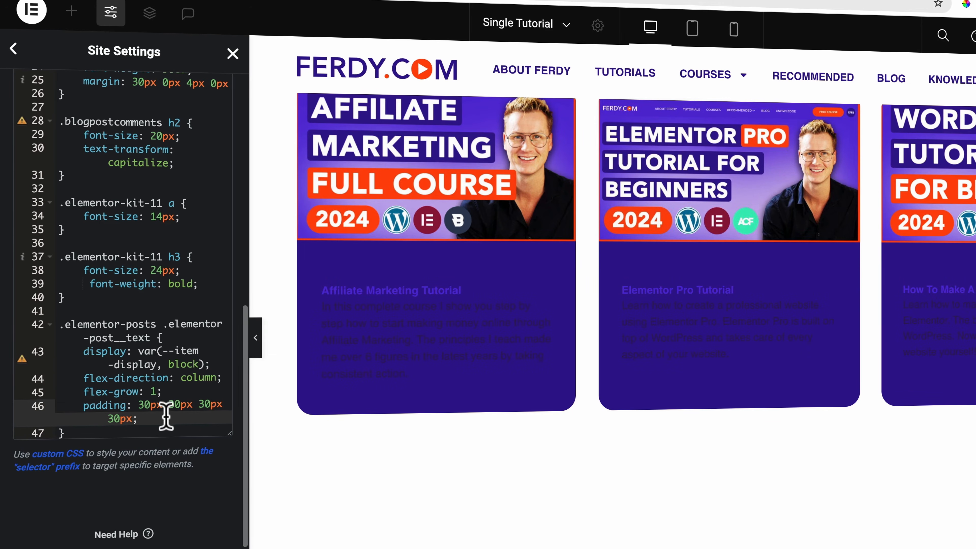
Set the top padding in the post text rule to 0px.
{"action": "left_click", "coordinate": [145, 406]}
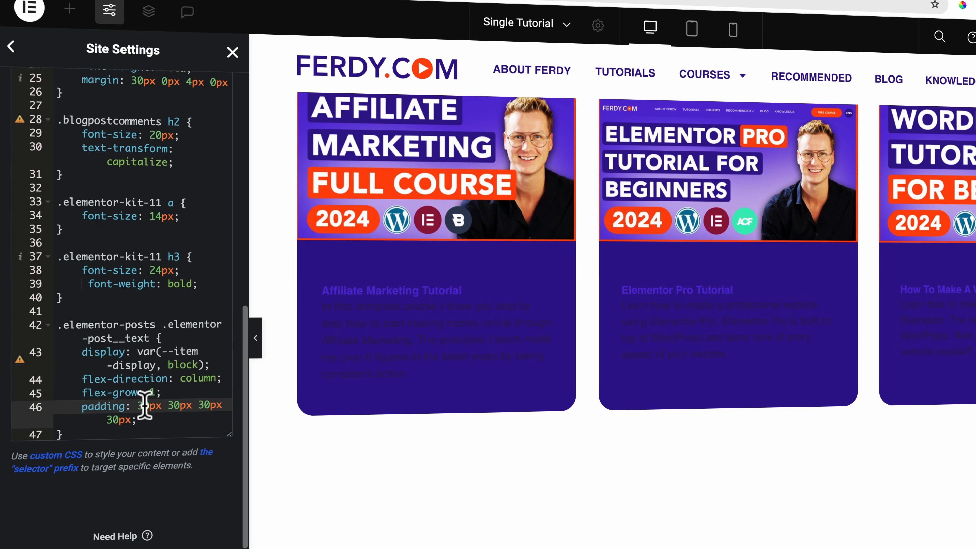
{"action": "key", "text": "BackSpace"}
{"action": "type", "text": "1"}
{"action": "key", "text": "BackSpace"}
{"action": "type", "text": "2"}
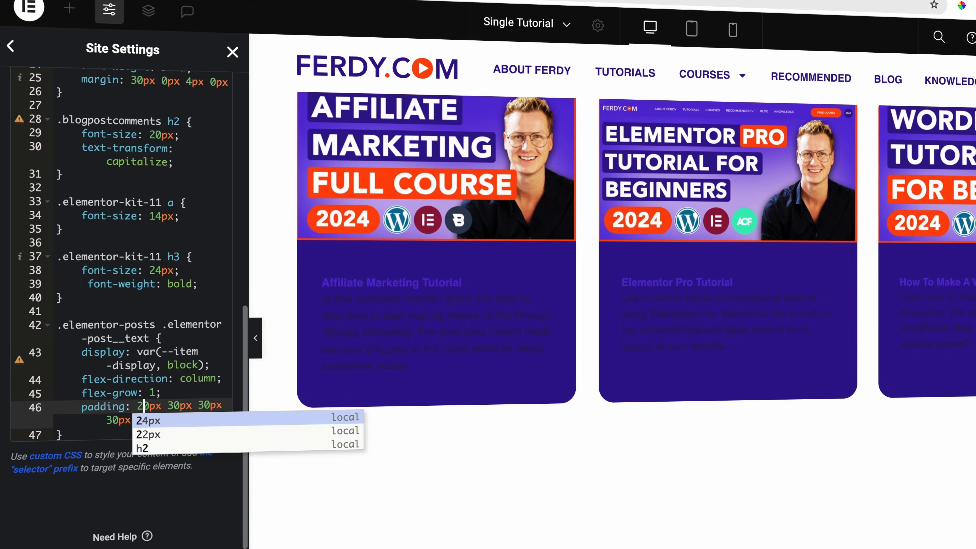
{"action": "key", "text": "BackSpace"}
{"action": "type", "text": "0"}
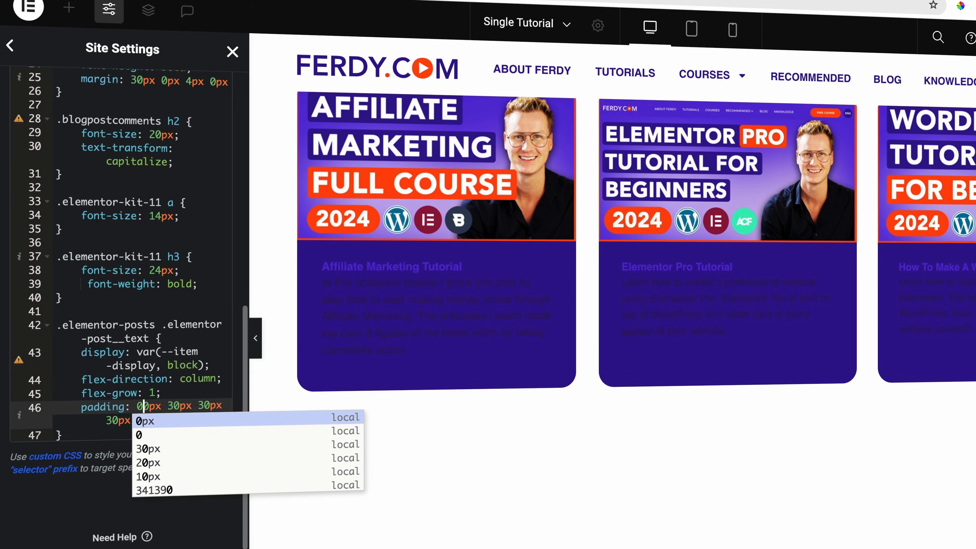
{"action": "left_click", "coordinate": [137, 375]}
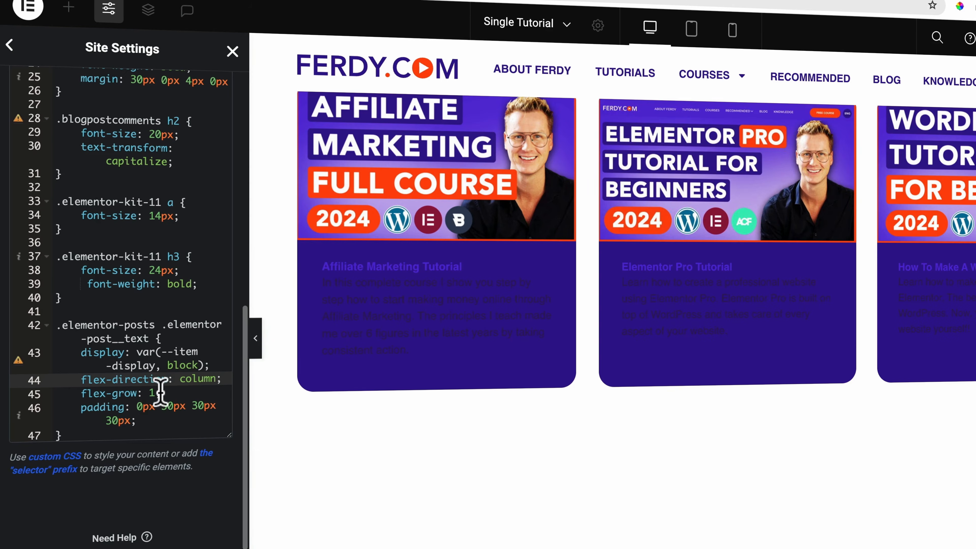
Set the bottom padding in the post text rule to 10px.
{"action": "left_click", "coordinate": [193, 404]}
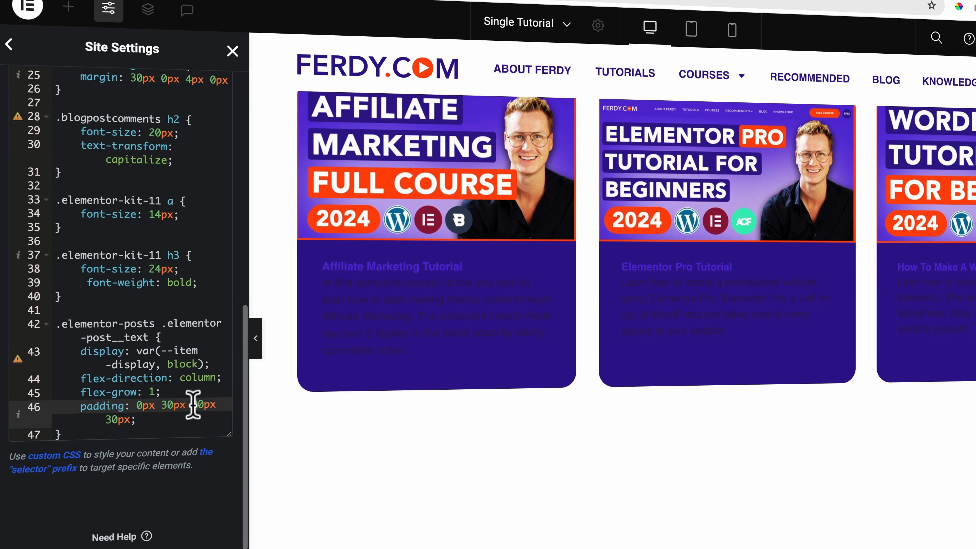
{"action": "key", "text": "BackSpace"}
{"action": "type", "text": "0="}
{"action": "key", "text": "BackSpace"}
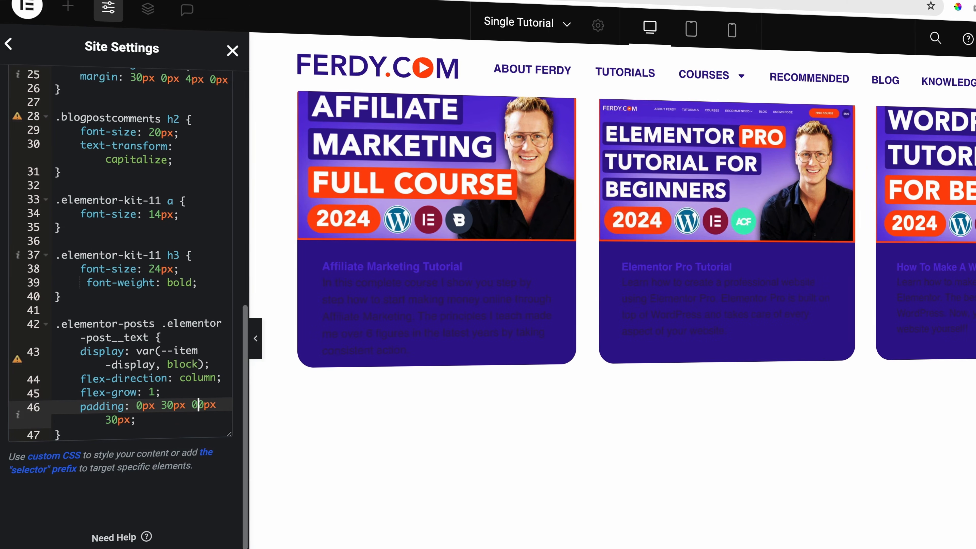
{"action": "scroll", "coordinate": [125, 269], "scroll_direction": "up", "scroll_amount": 1}
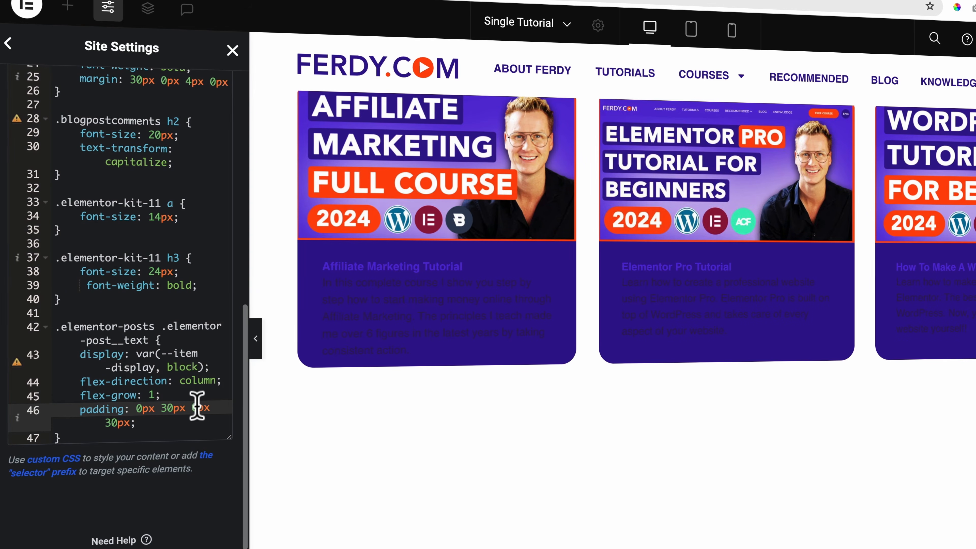
{"action": "type", "text": "1"}
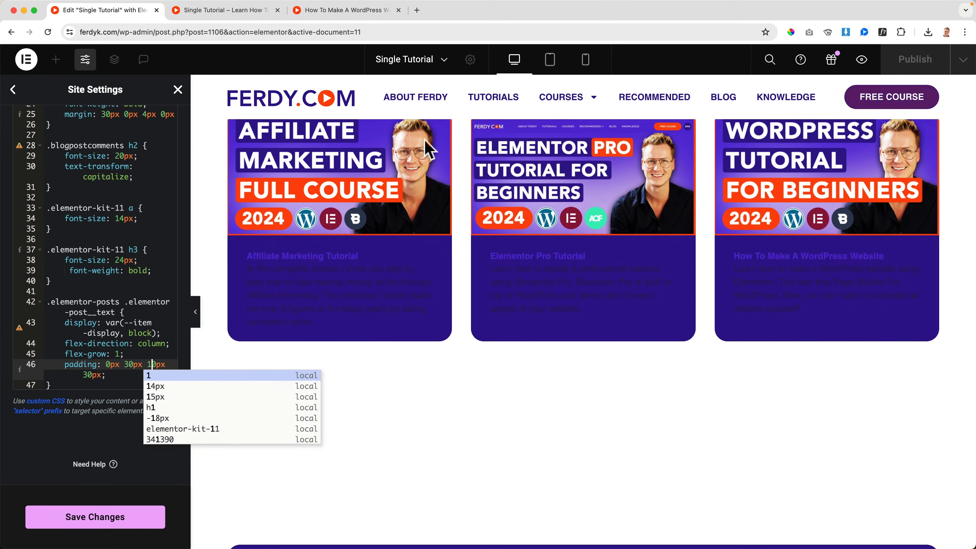
Save the site settings and return to editing the Single Tutorial template.
{"action": "left_click", "coordinate": [109, 519]}
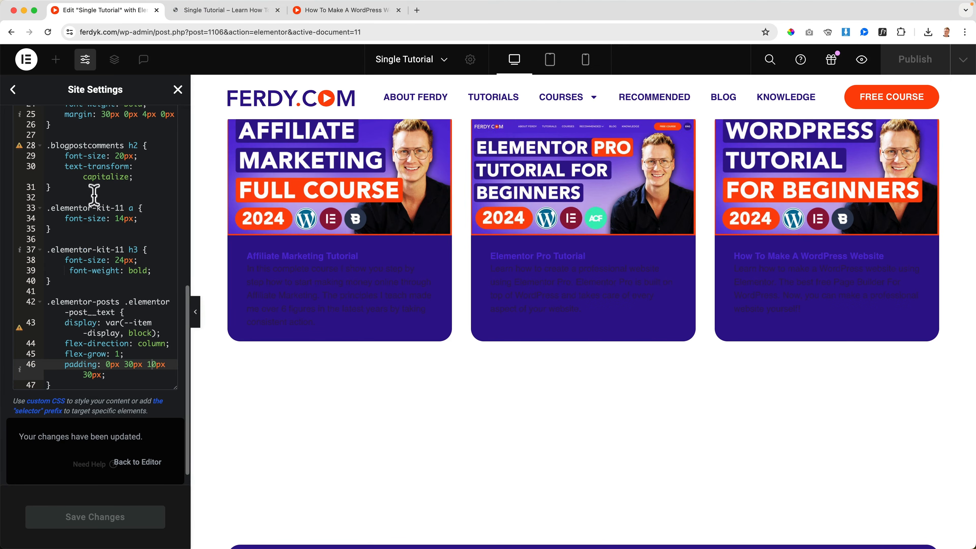
{"action": "left_click", "coordinate": [175, 90]}
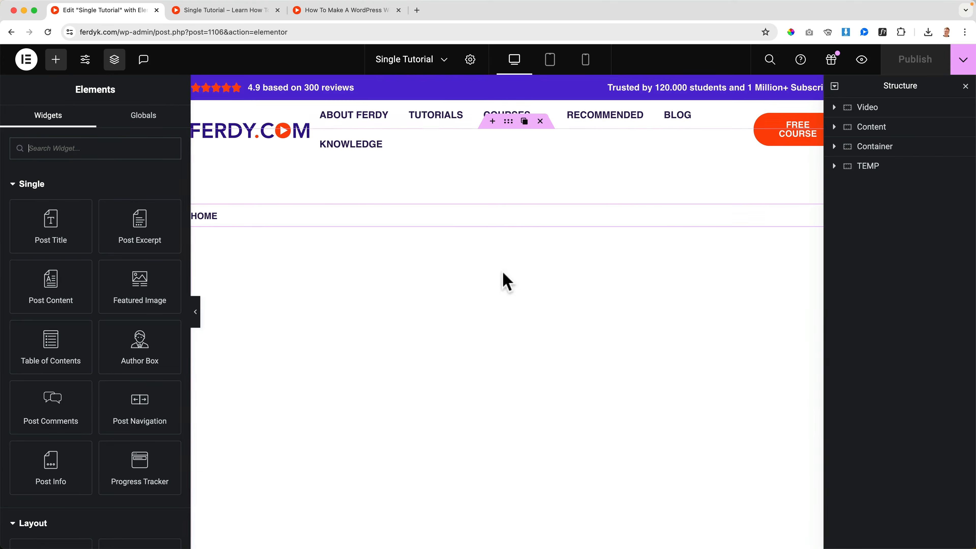
{"action": "scroll", "coordinate": [404, 262], "scroll_direction": "down", "scroll_amount": 20}
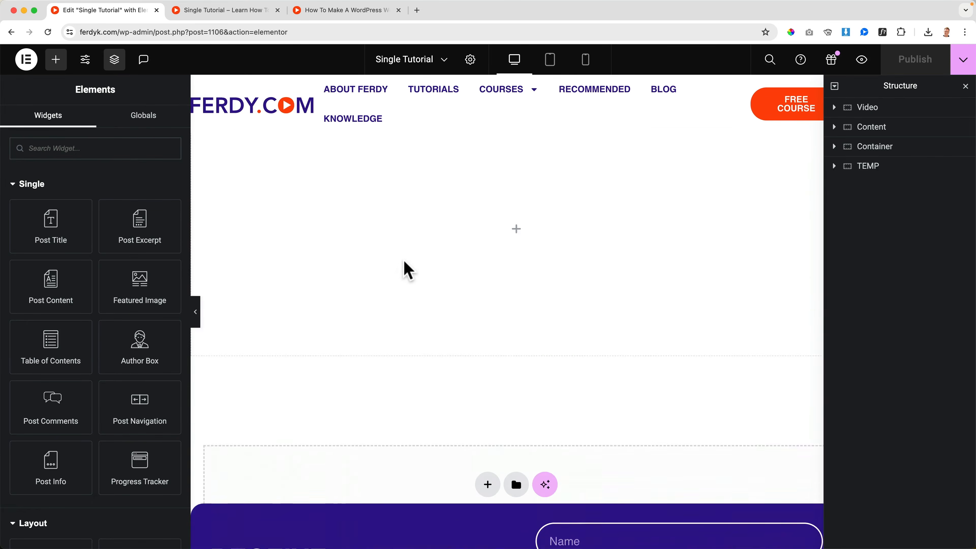
Set the background color of the More Tutorials post cards to the white global color.
{"action": "scroll", "coordinate": [405, 262], "scroll_direction": "up", "scroll_amount": 8}
{"action": "left_click", "coordinate": [312, 358]}
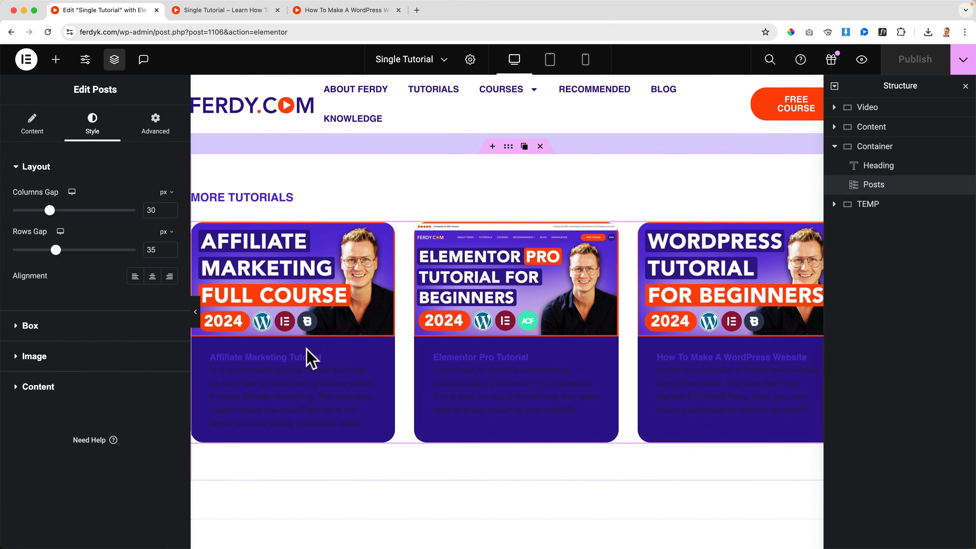
{"action": "left_click", "coordinate": [23, 326]}
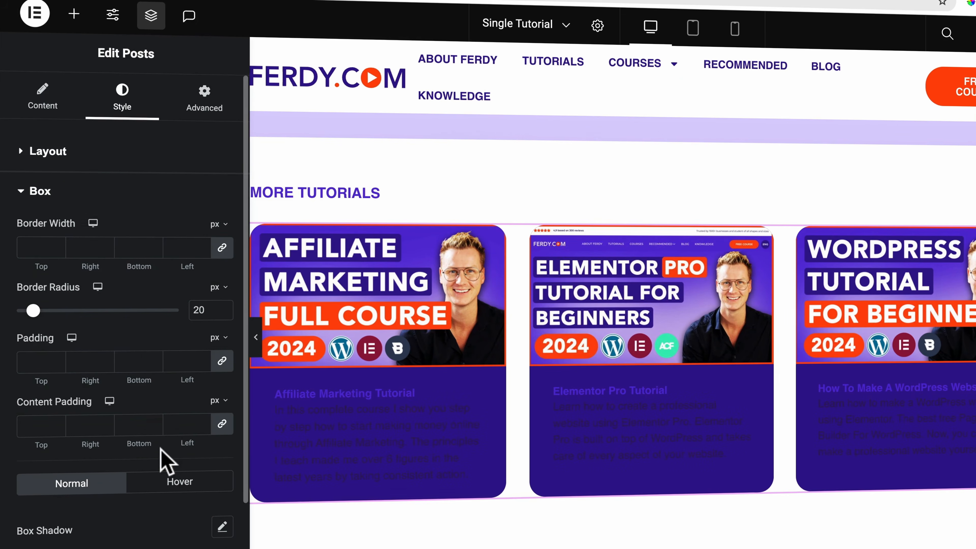
{"action": "scroll", "coordinate": [165, 461], "scroll_direction": "down", "scroll_amount": 4}
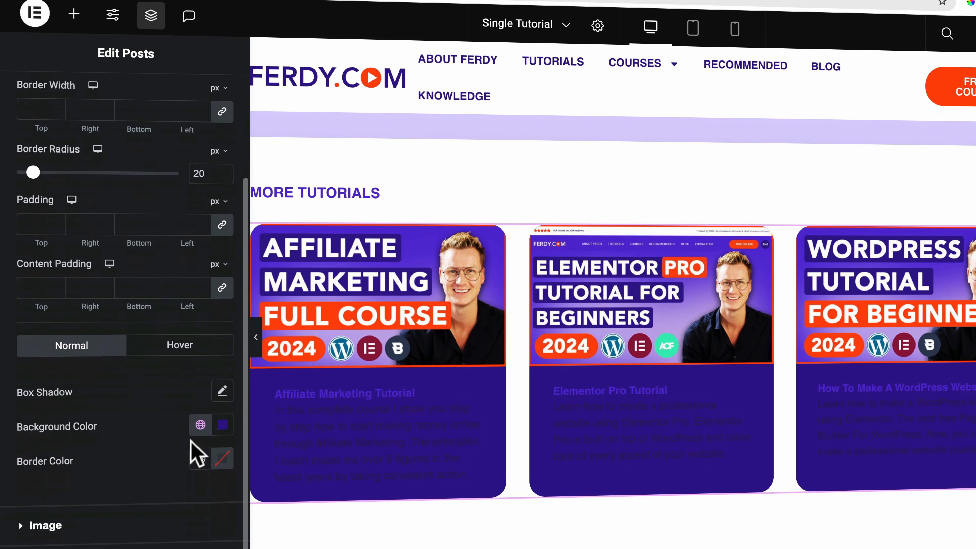
{"action": "left_click", "coordinate": [200, 425]}
{"action": "left_click", "coordinate": [128, 398]}
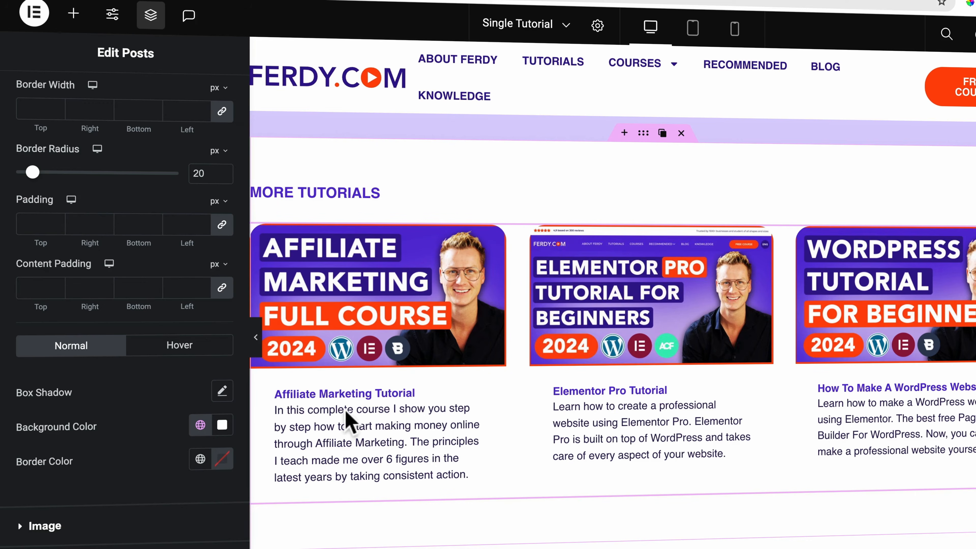
{"action": "scroll", "coordinate": [351, 417], "scroll_direction": "down", "scroll_amount": 3}
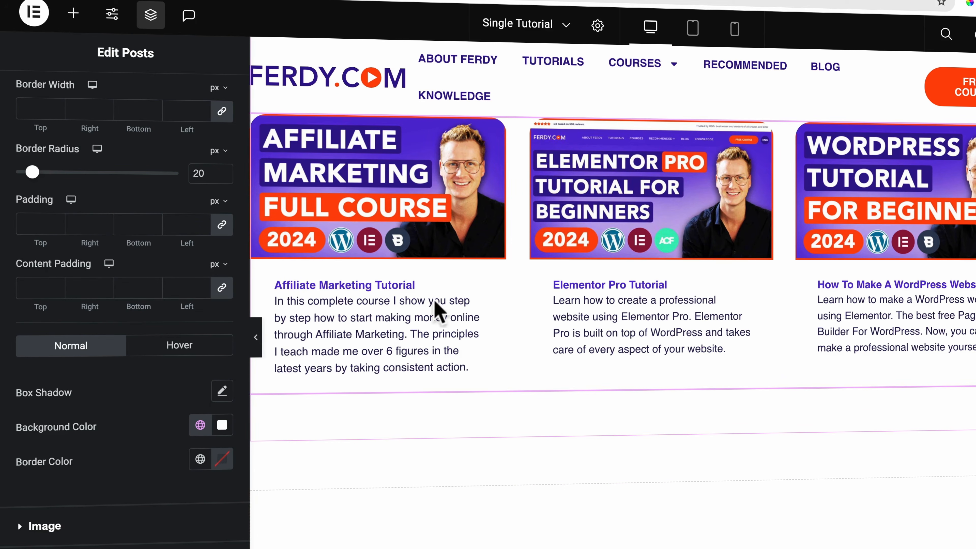
Set the font size of the post titles to 16 px.
{"action": "scroll", "coordinate": [117, 165], "scroll_direction": "up", "scroll_amount": 4}
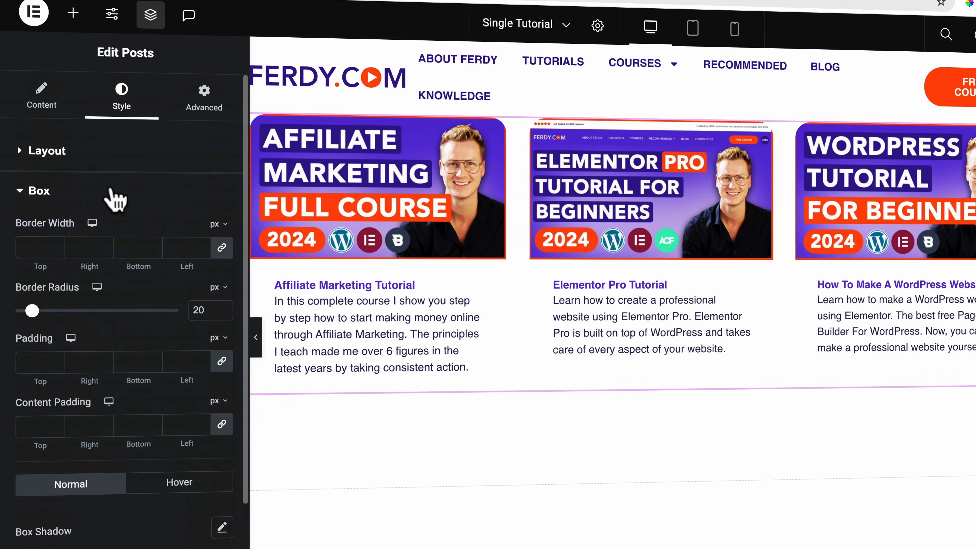
{"action": "left_click", "coordinate": [40, 191]}
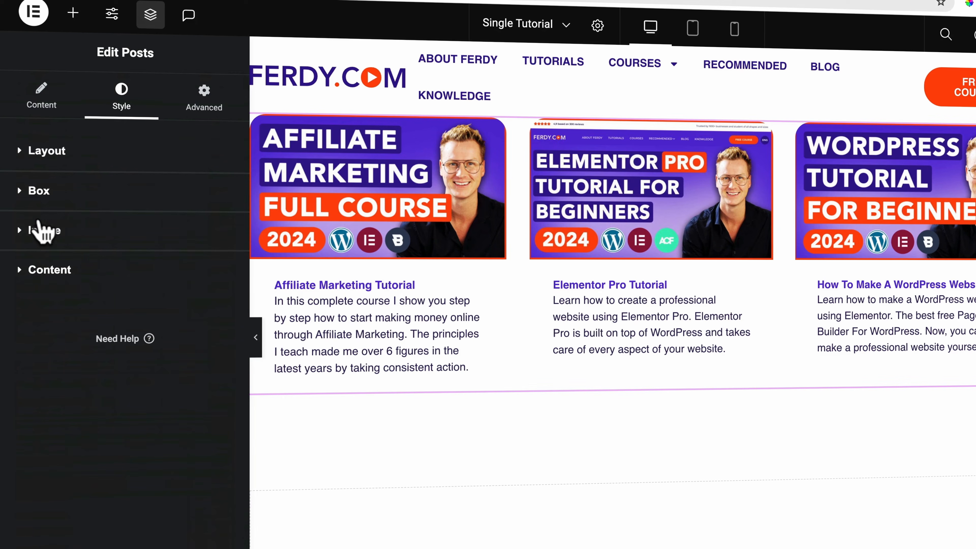
{"action": "left_click", "coordinate": [37, 279]}
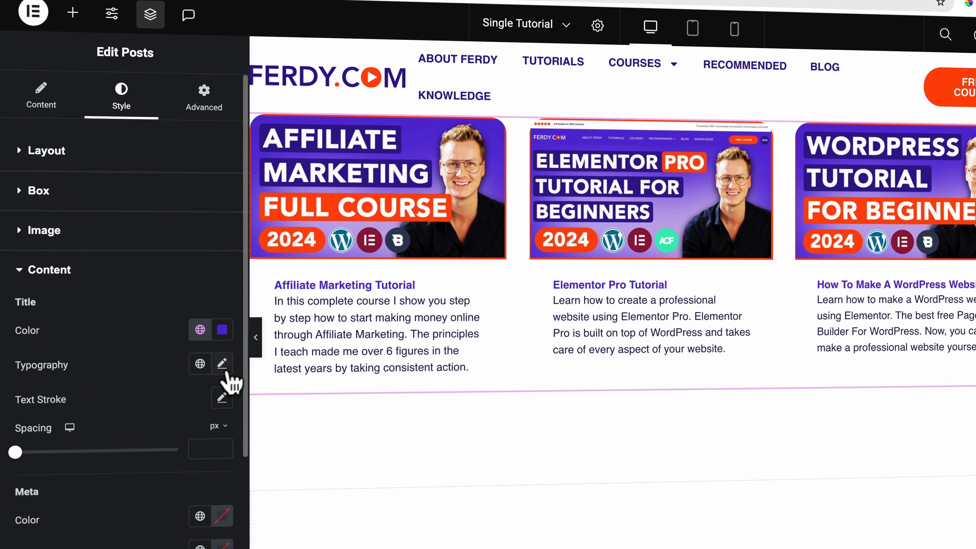
{"action": "left_click", "coordinate": [222, 364]}
{"action": "left_click", "coordinate": [193, 491]}
{"action": "type", "text": "11"}
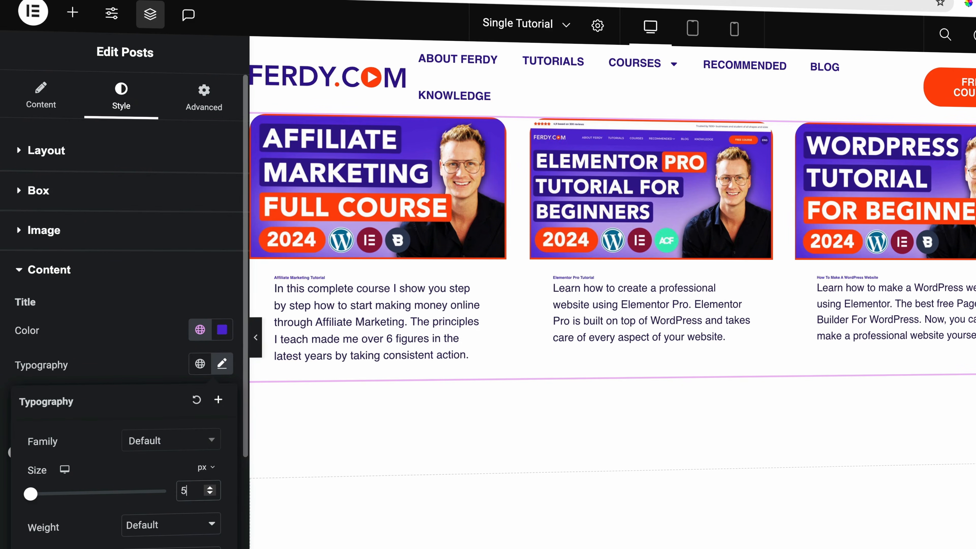
{"action": "key", "text": "Up"}
{"action": "key", "text": "Up"}
{"action": "key", "text": "Up"}
{"action": "key", "text": "Up"}
{"action": "key", "text": "Up"}
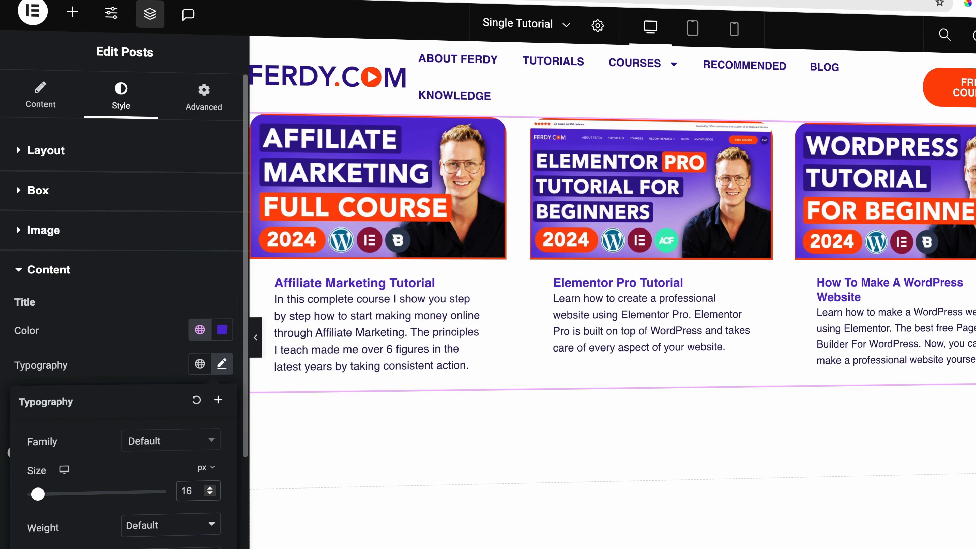
{"action": "key", "text": "Down"}
{"action": "key", "text": "Up"}
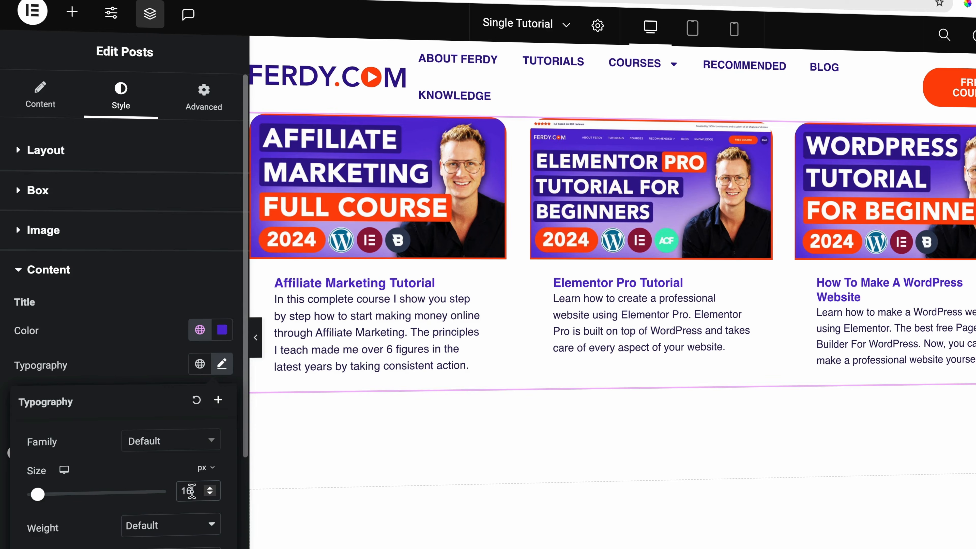
{"action": "left_click", "coordinate": [130, 331]}
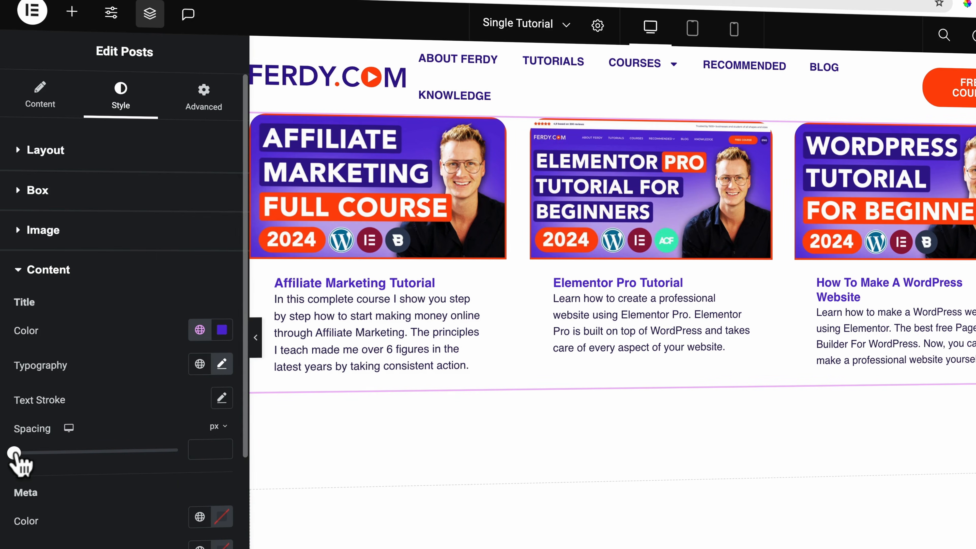
Set the spacing below the post titles to 10 px.
{"action": "left_click_drag", "start_coordinate": [20, 452], "coordinate": [28, 453]}
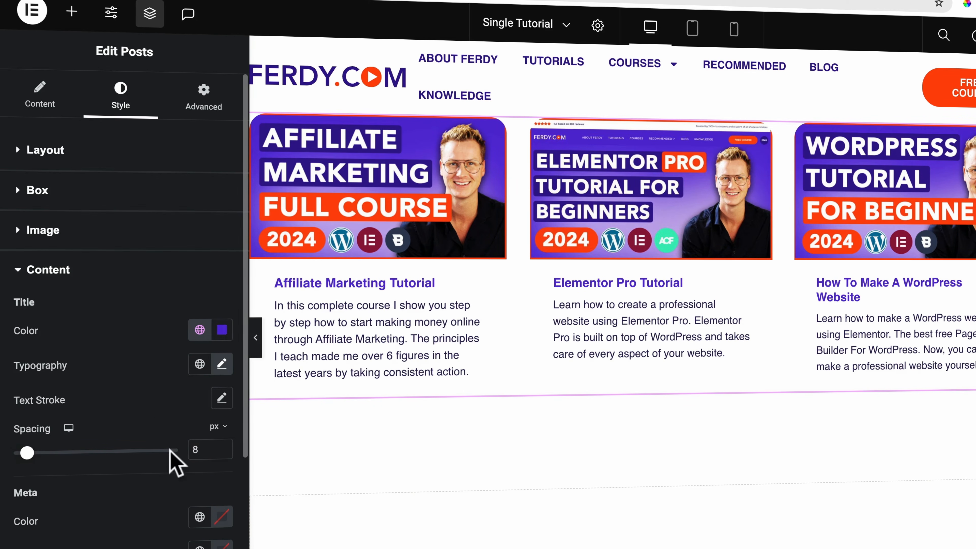
{"action": "double_click", "coordinate": [196, 451]}
{"action": "type", "text": "10"}
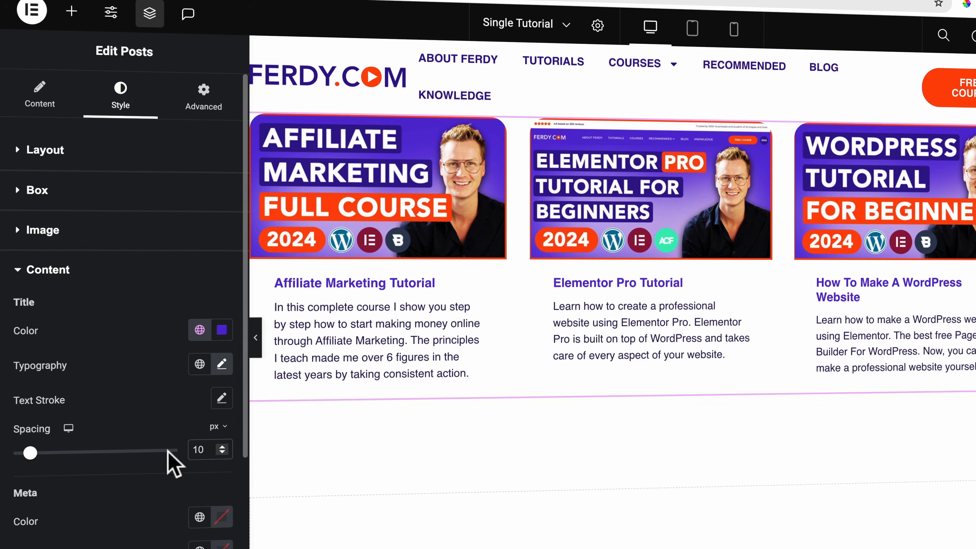
{"action": "scroll", "coordinate": [150, 500], "scroll_direction": "down", "scroll_amount": 5}
{"action": "left_click", "coordinate": [223, 315]}
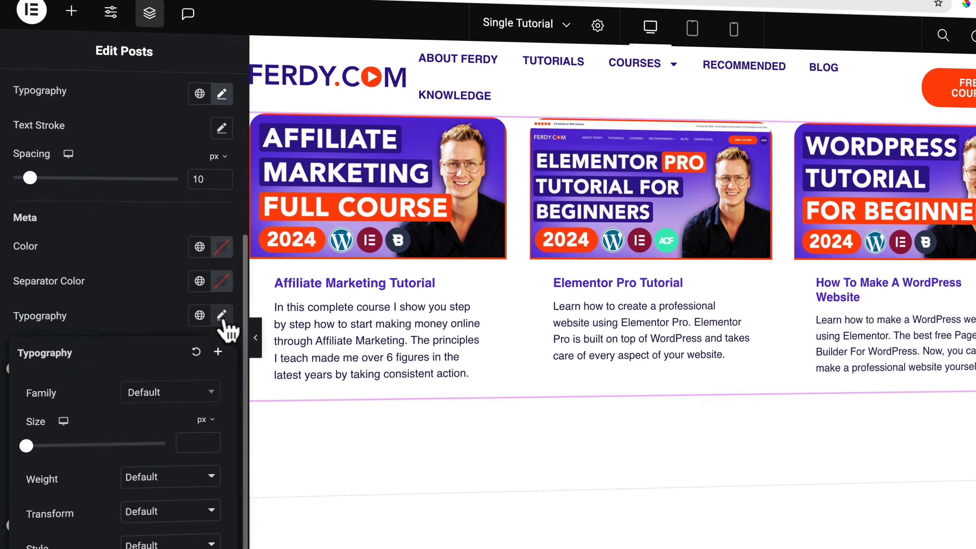
{"action": "scroll", "coordinate": [177, 473], "scroll_direction": "down", "scroll_amount": 3}
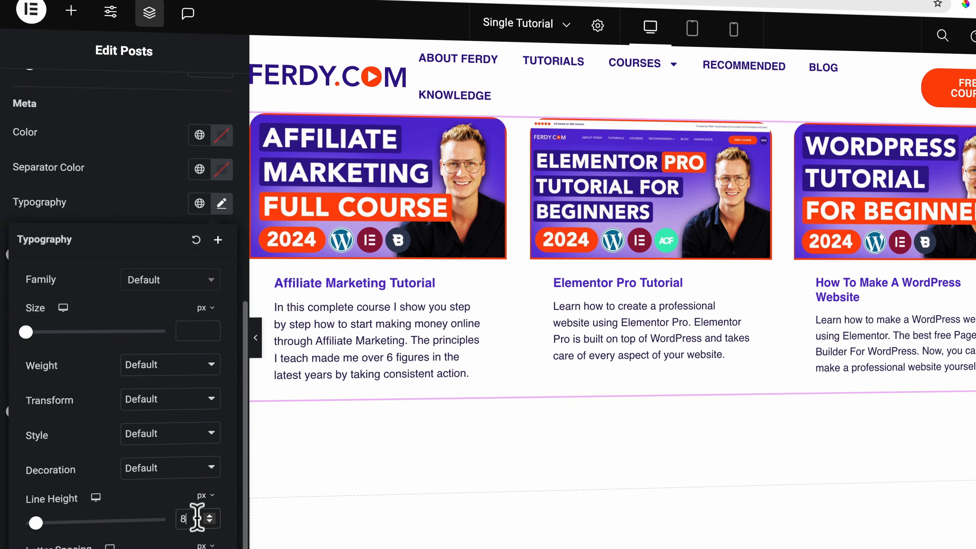
{"action": "key", "text": "BackSpace"}
{"action": "left_click", "coordinate": [105, 244]}
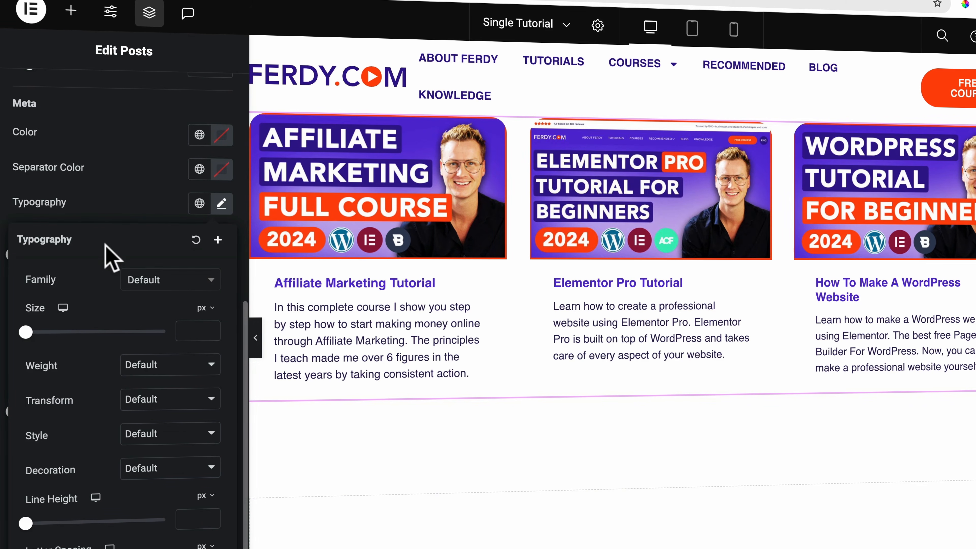
{"action": "left_click", "coordinate": [131, 223]}
{"action": "scroll", "coordinate": [113, 233], "scroll_direction": "up", "scroll_amount": 2}
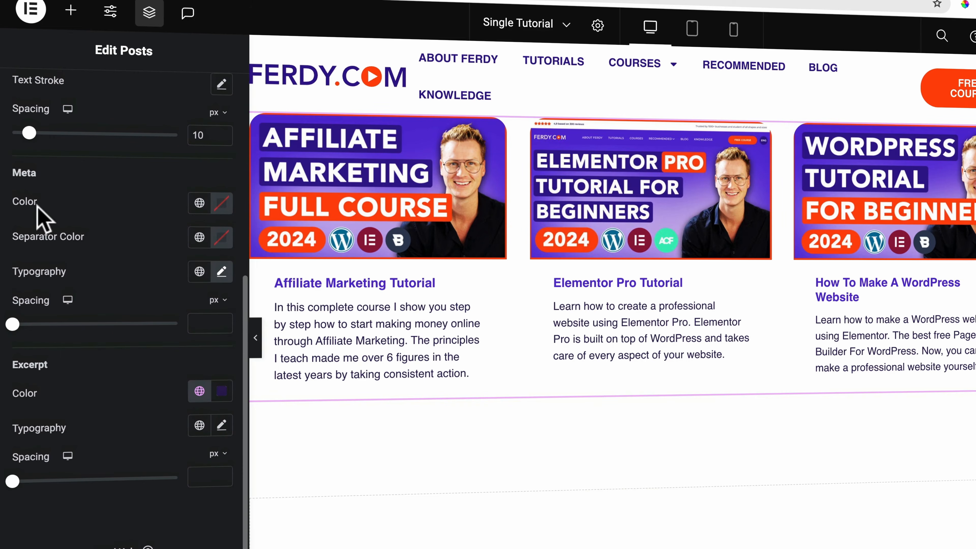
Try the orange global color on the post meta text and clear it again.
{"action": "scroll", "coordinate": [46, 292], "scroll_direction": "up", "scroll_amount": 1}
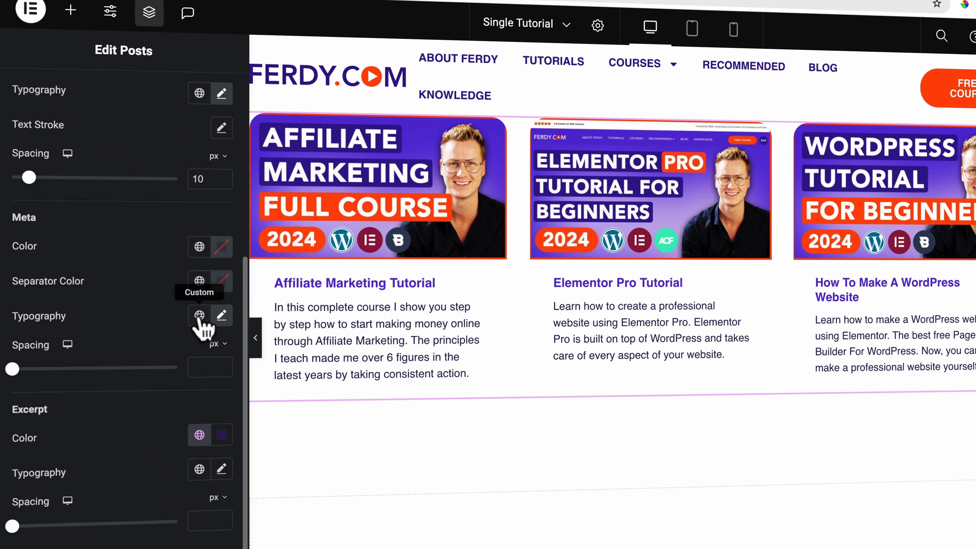
{"action": "left_click", "coordinate": [200, 247]}
{"action": "left_click", "coordinate": [100, 337]}
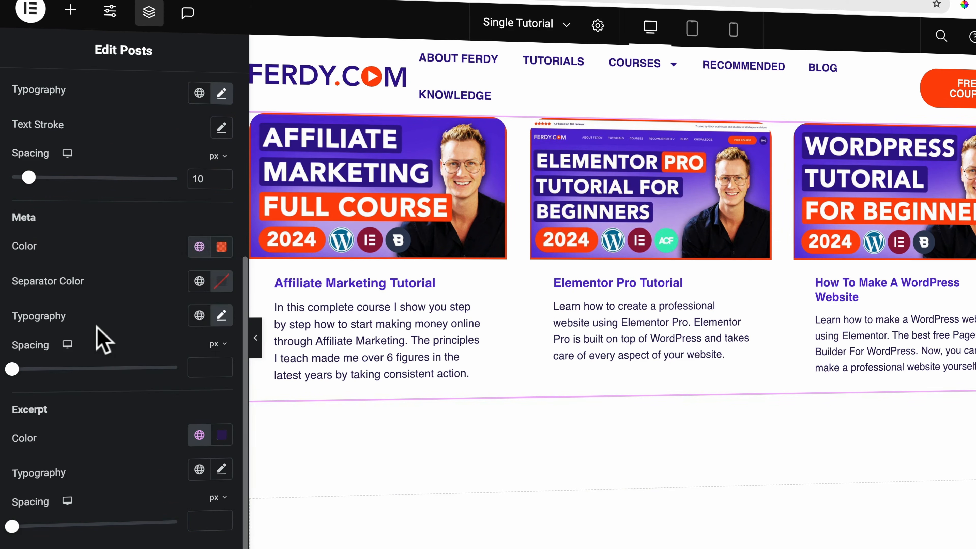
{"action": "scroll", "coordinate": [230, 262], "scroll_direction": "up", "scroll_amount": 5}
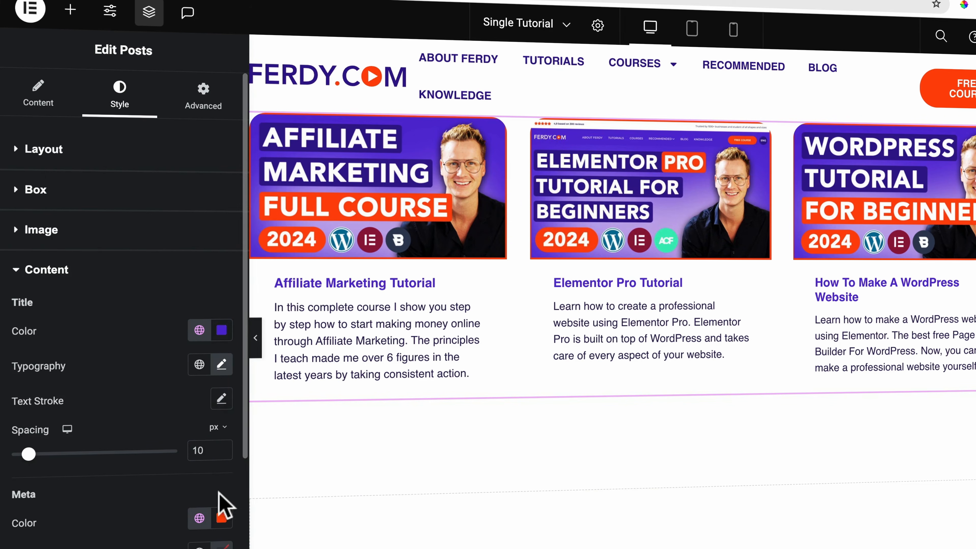
{"action": "left_click", "coordinate": [222, 519]}
{"action": "left_click", "coordinate": [250, 278]}
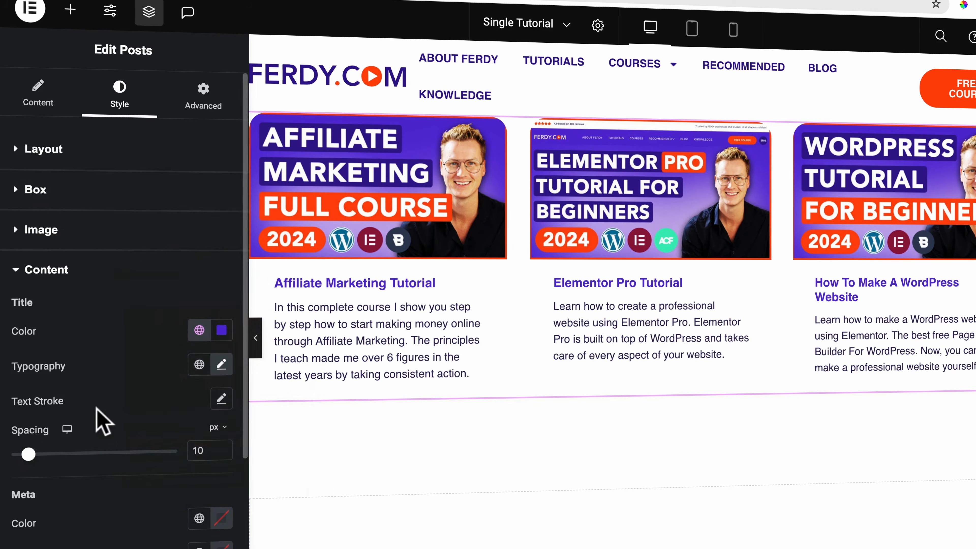
Set the line height of the post excerpts to 22 px.
{"action": "scroll", "coordinate": [101, 421], "scroll_direction": "down", "scroll_amount": 5}
{"action": "scroll", "coordinate": [93, 423], "scroll_direction": "down", "scroll_amount": 2}
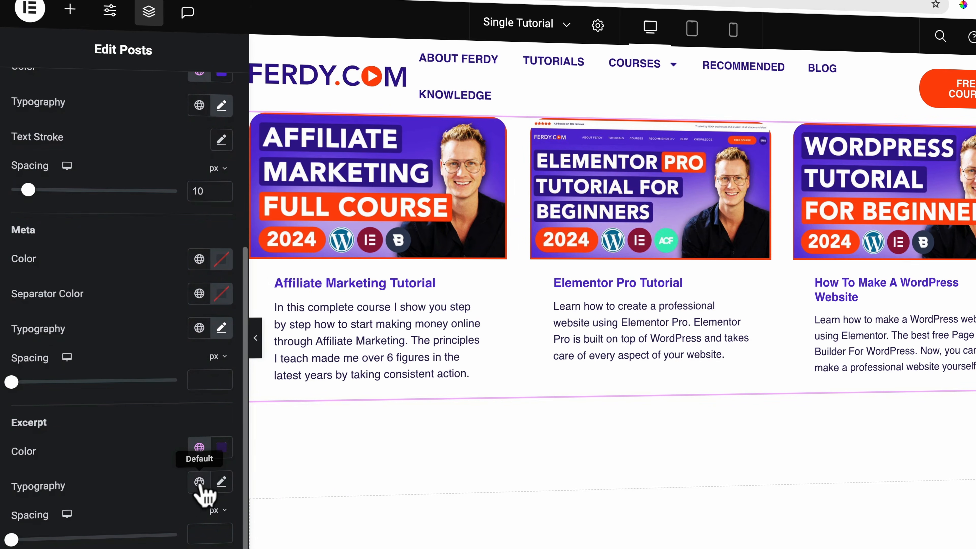
{"action": "left_click", "coordinate": [222, 484]}
{"action": "scroll", "coordinate": [157, 479], "scroll_direction": "down", "scroll_amount": 10}
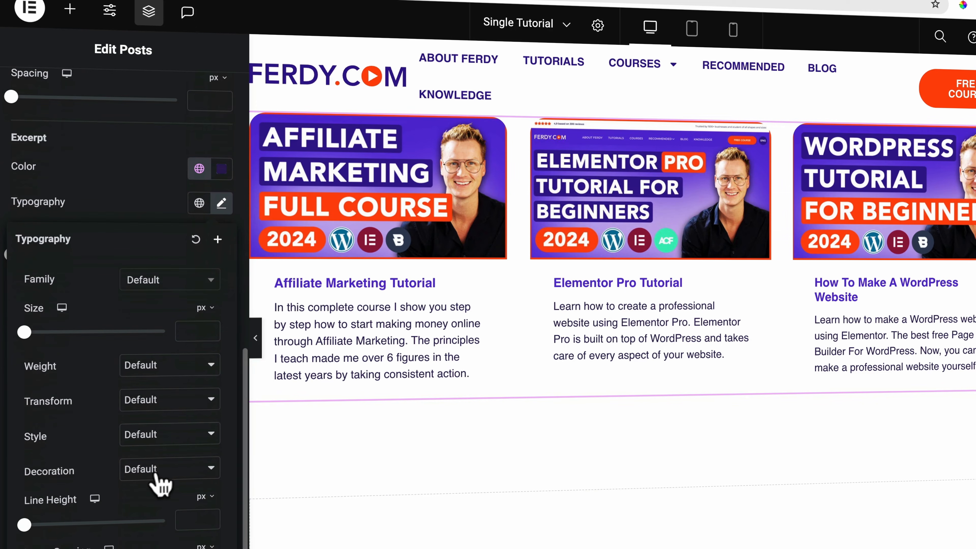
{"action": "left_click", "coordinate": [197, 520]}
{"action": "type", "text": "10"}
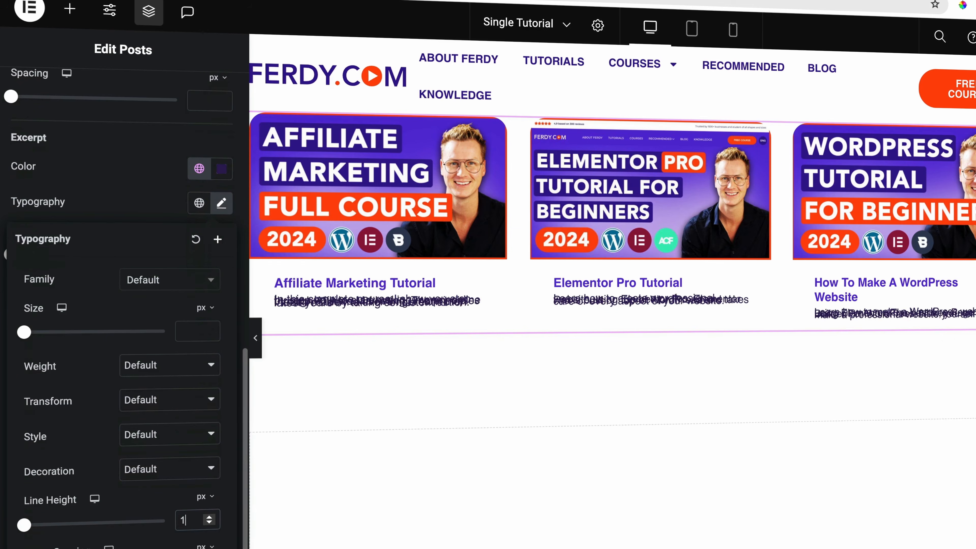
{"action": "key", "text": "Up"}
{"action": "key", "text": "Up"}
{"action": "key", "text": "Up"}
{"action": "key", "text": "Up"}
{"action": "key", "text": "Up"}
{"action": "key", "text": "Up"}
{"action": "key", "text": "Up"}
{"action": "key", "text": "Up"}
{"action": "key", "text": "Up"}
{"action": "key", "text": "Up"}
{"action": "key", "text": "Up"}
{"action": "key", "text": "Up"}
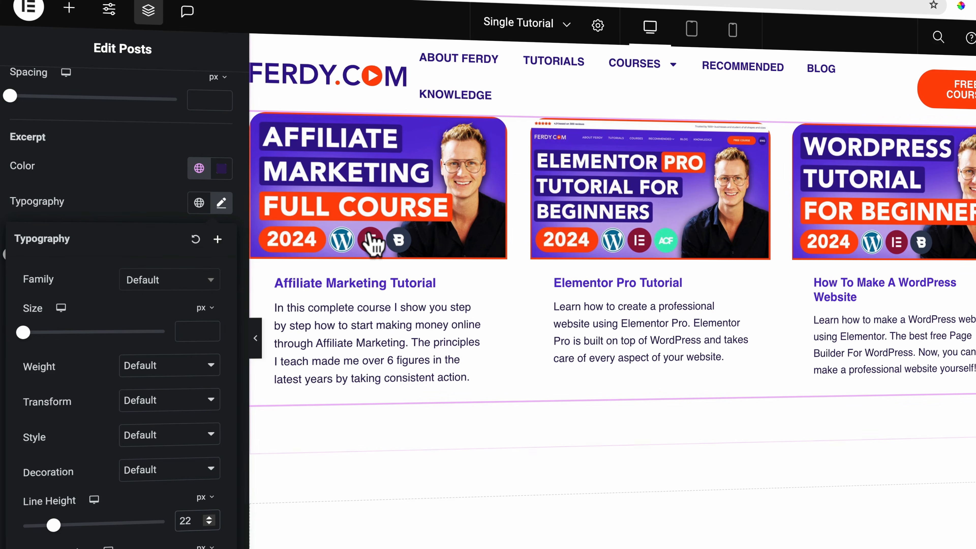
{"action": "left_click", "coordinate": [106, 216]}
Give the post images hover CSS filters with brightness 105 and contrast 105.
{"action": "scroll", "coordinate": [112, 229], "scroll_direction": "up", "scroll_amount": 10}
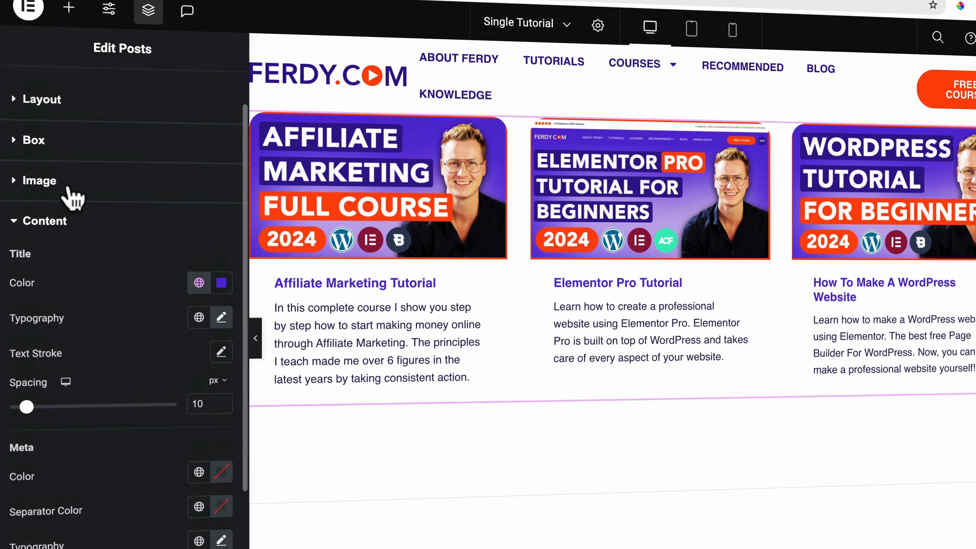
{"action": "left_click", "coordinate": [69, 188]}
{"action": "left_click", "coordinate": [178, 386]}
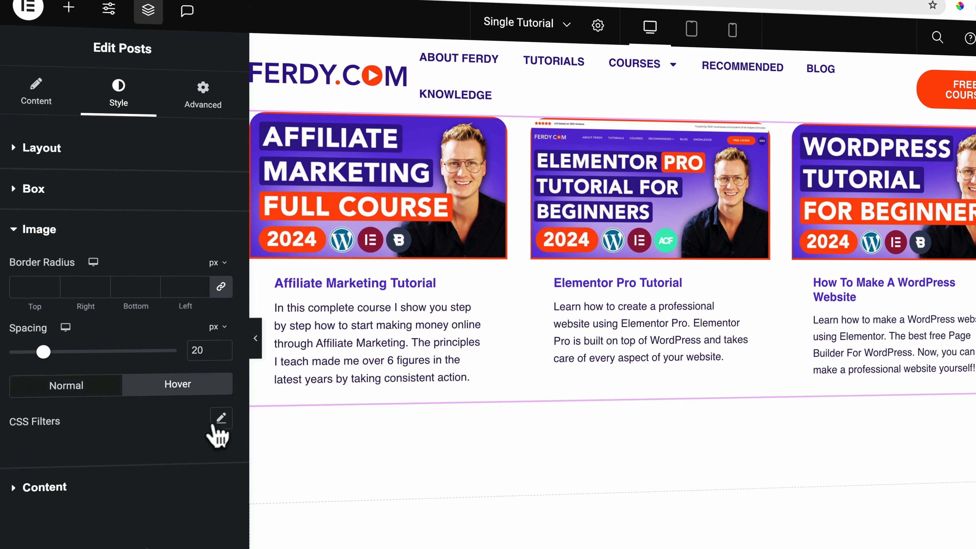
{"action": "left_click", "coordinate": [220, 421]}
{"action": "left_click_drag", "start_coordinate": [93, 521], "coordinate": [106, 521]}
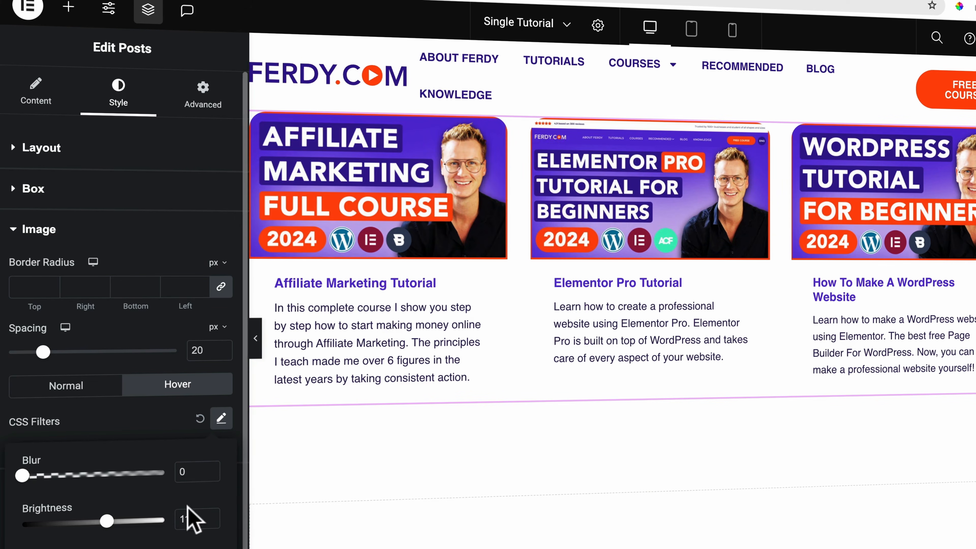
{"action": "left_click_drag", "start_coordinate": [196, 517], "coordinate": [157, 526]}
{"action": "type", "text": "1"}
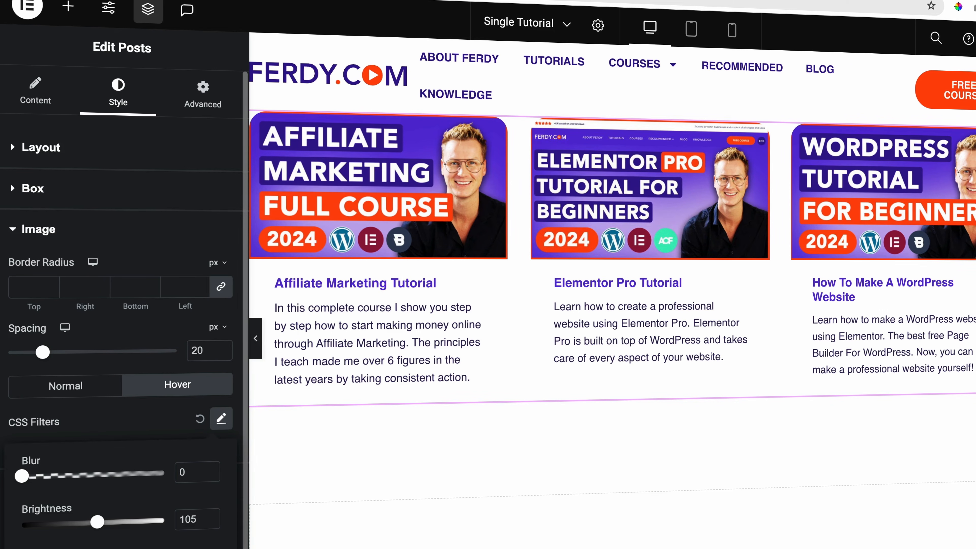
{"action": "scroll", "coordinate": [123, 308], "scroll_direction": "down", "scroll_amount": 1}
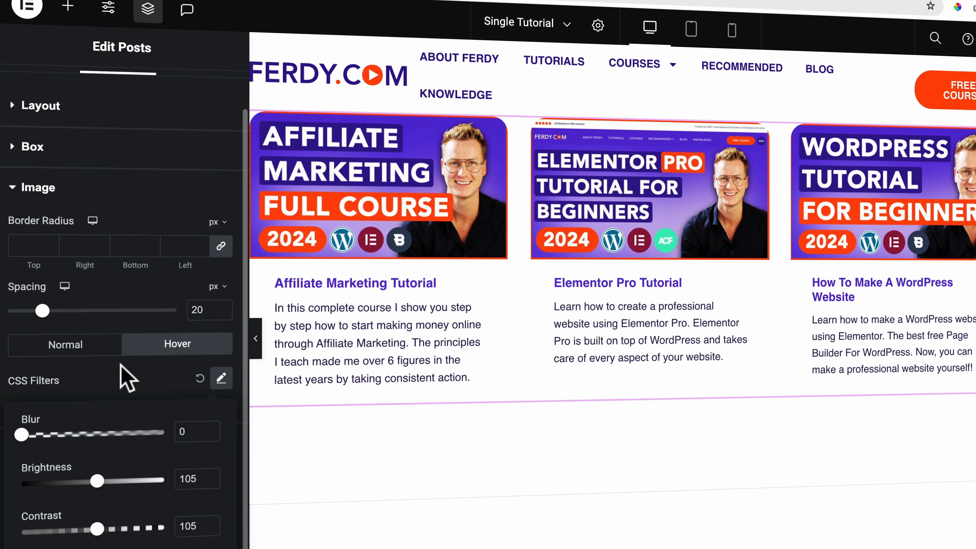
{"action": "left_click", "coordinate": [121, 378]}
{"action": "scroll", "coordinate": [123, 389], "scroll_direction": "up", "scroll_amount": 1}
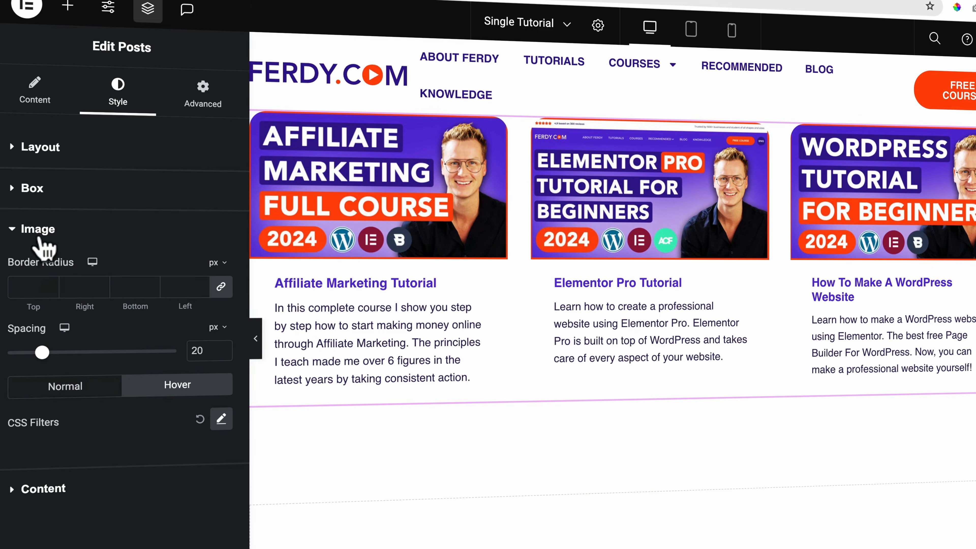
{"action": "left_click", "coordinate": [43, 495]}
{"action": "scroll", "coordinate": [85, 486], "scroll_direction": "down", "scroll_amount": 2}
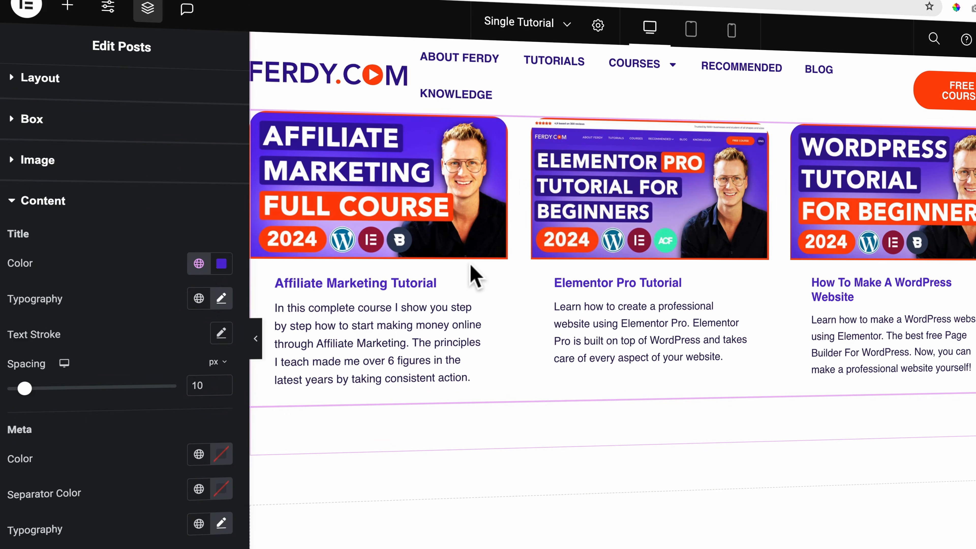
Give the More Tutorials container a classic background overlay using the blue-to-pink gradient blob image from the media library.
{"action": "scroll", "coordinate": [636, 192], "scroll_direction": "up", "scroll_amount": 3}
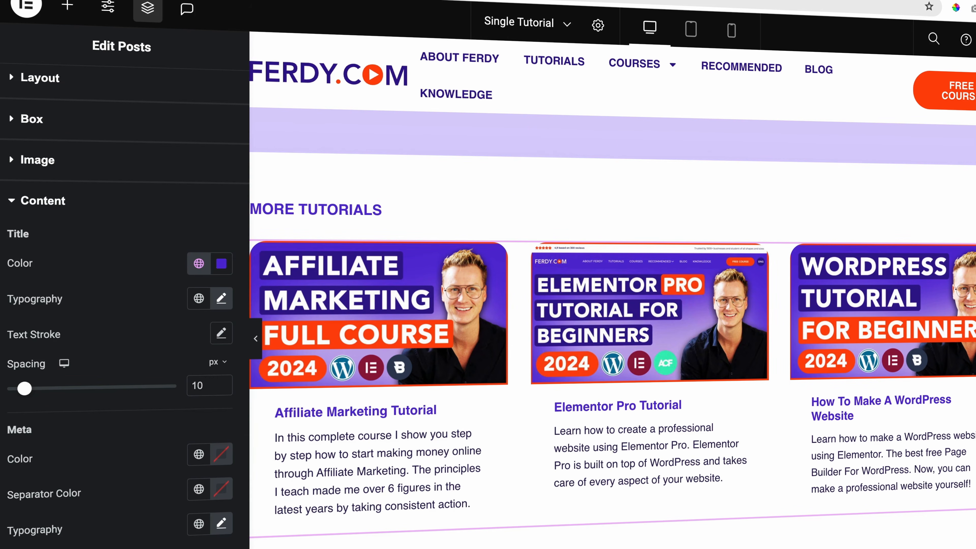
{"action": "left_click", "coordinate": [643, 150]}
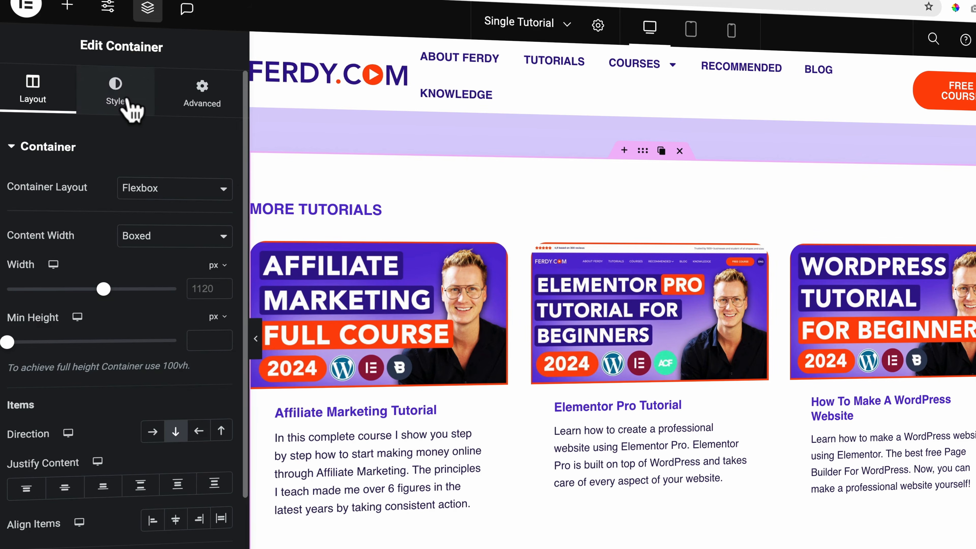
{"action": "left_click", "coordinate": [116, 101]}
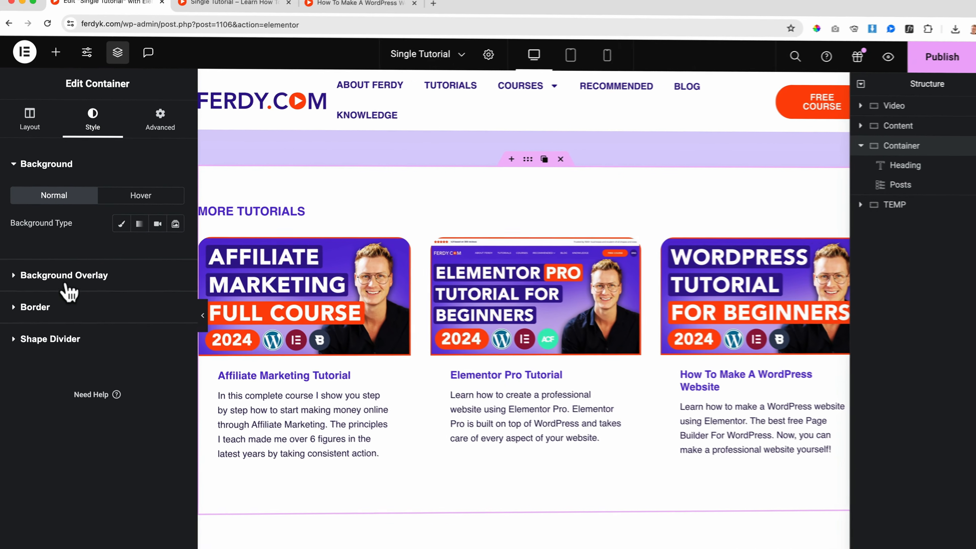
{"action": "left_click", "coordinate": [81, 289]}
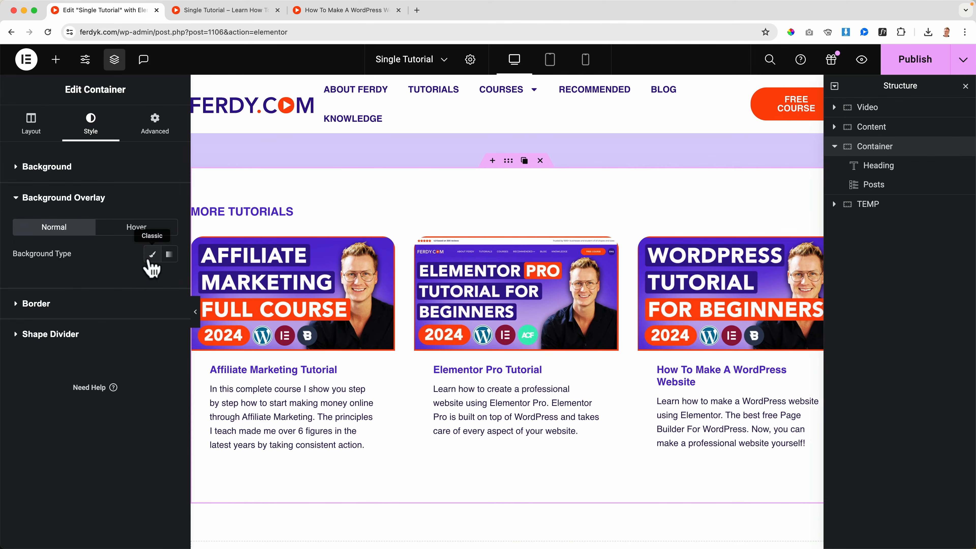
{"action": "left_click", "coordinate": [152, 254]}
{"action": "left_click", "coordinate": [94, 342]}
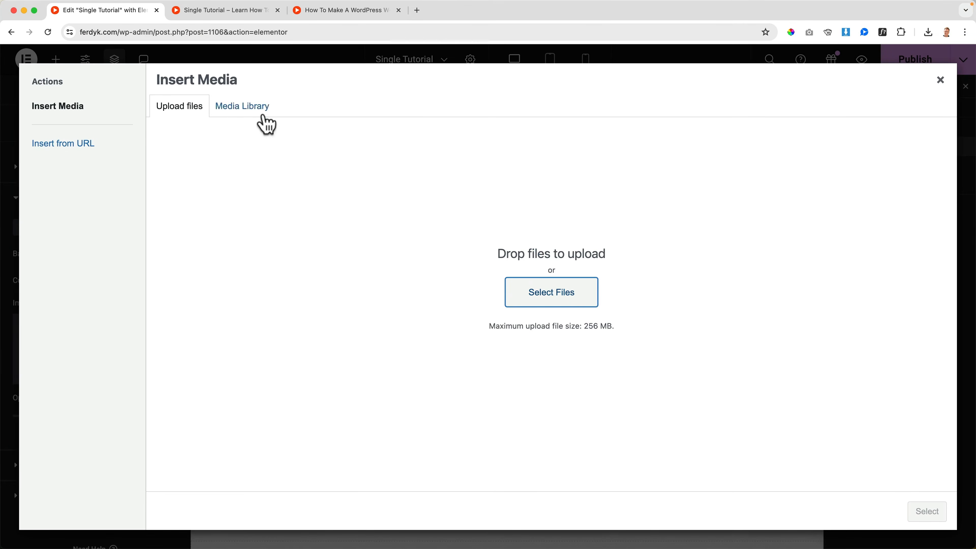
{"action": "left_click", "coordinate": [257, 124]}
{"action": "scroll", "coordinate": [459, 261], "scroll_direction": "down", "scroll_amount": 10}
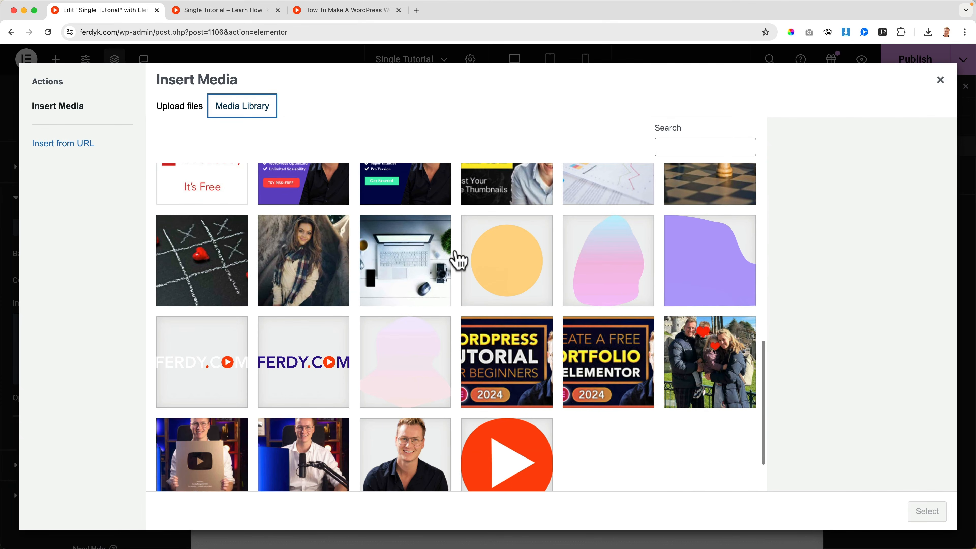
{"action": "left_click", "coordinate": [590, 262]}
{"action": "left_click", "coordinate": [927, 512]}
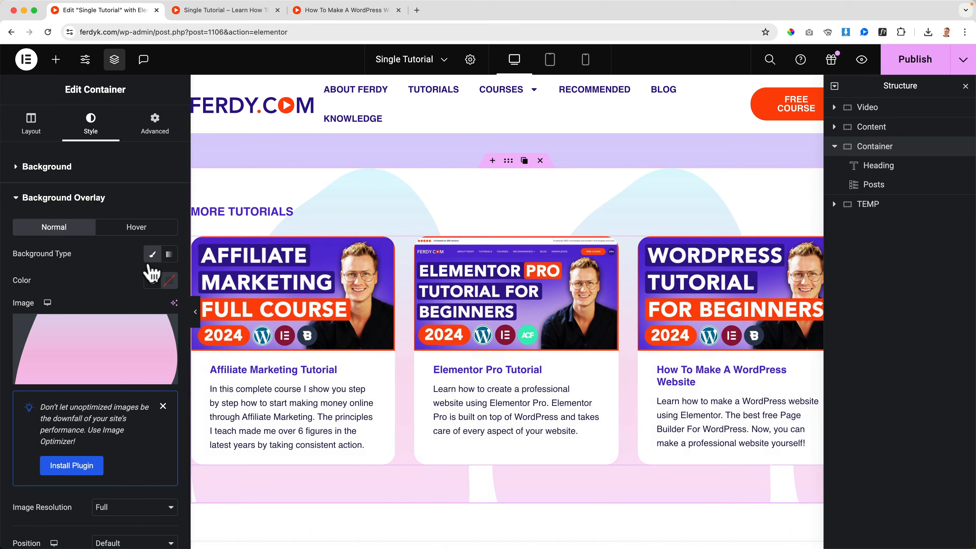
Set the container's overlay image to No-repeat and position it at Bottom Right.
{"action": "scroll", "coordinate": [96, 344], "scroll_direction": "down", "scroll_amount": 6}
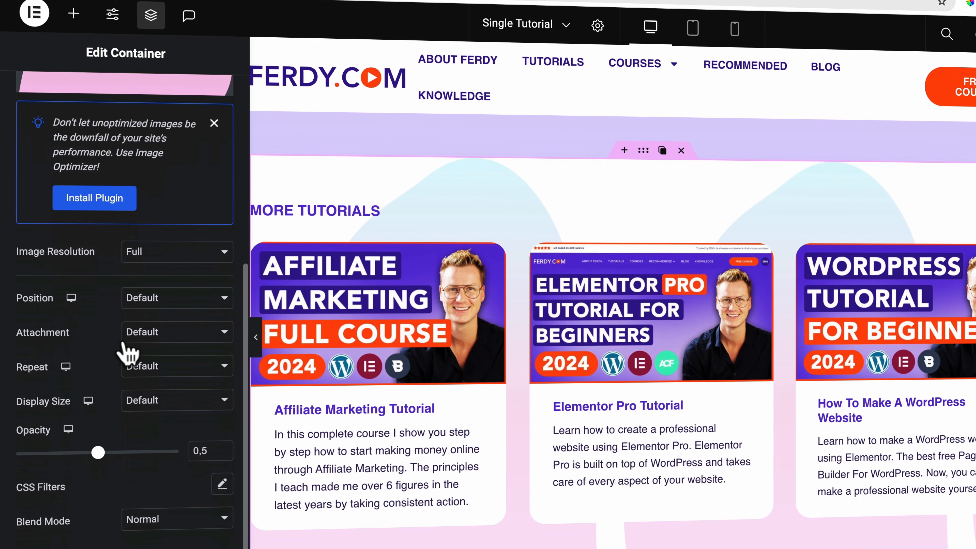
{"action": "left_click", "coordinate": [164, 368]}
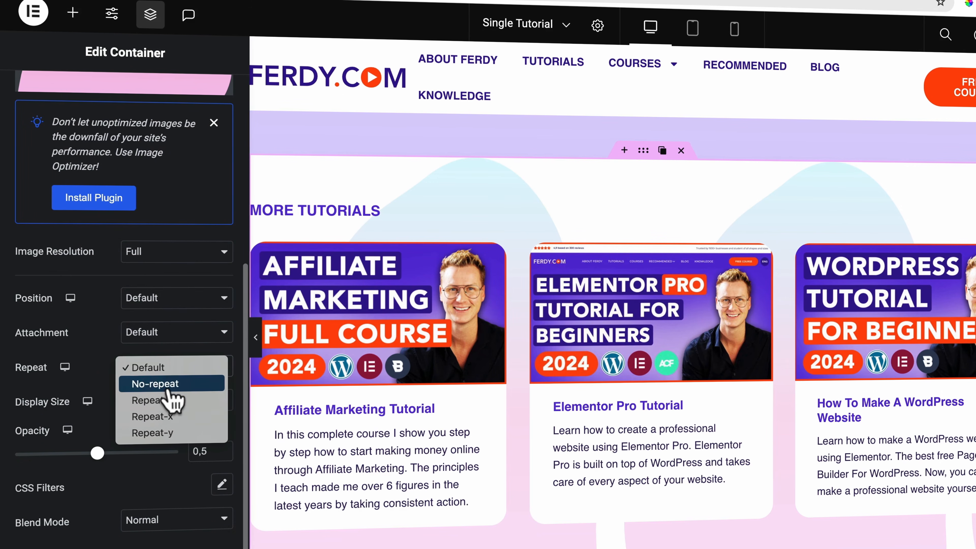
{"action": "left_click", "coordinate": [224, 382]}
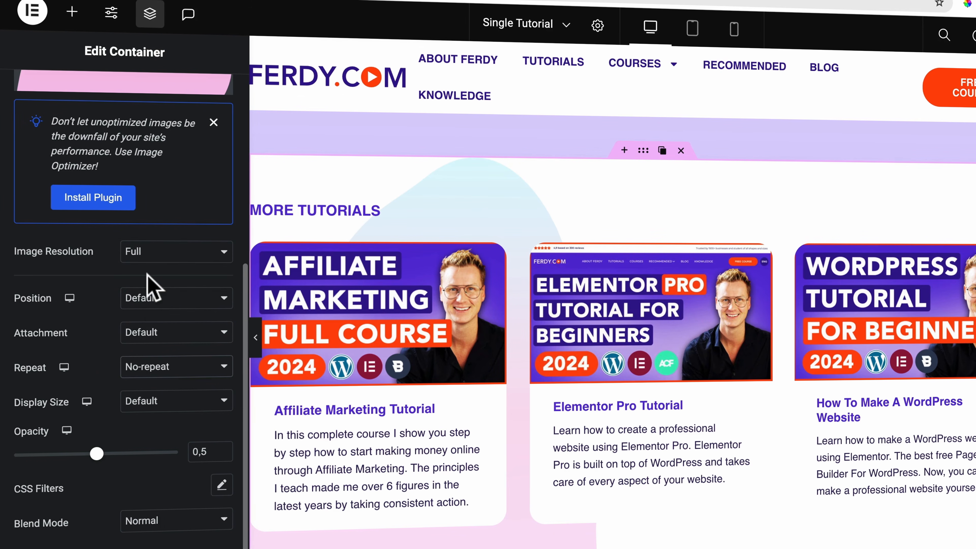
{"action": "left_click", "coordinate": [140, 299]}
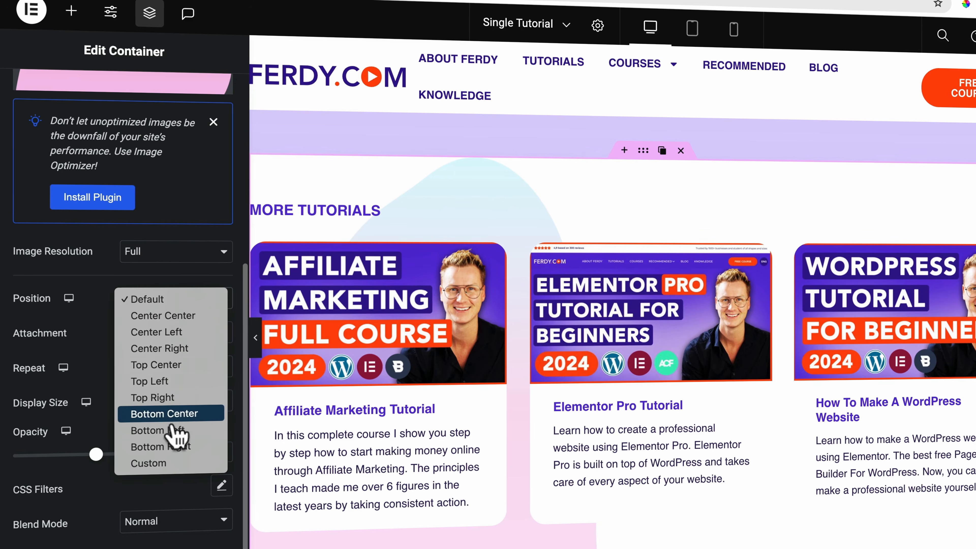
{"action": "left_click", "coordinate": [177, 448]}
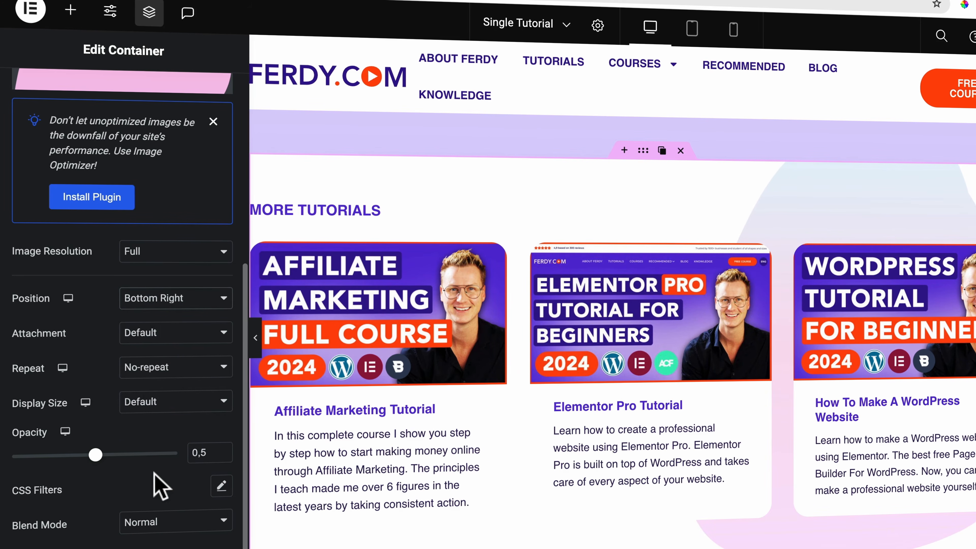
Set the background overlay's opacity to 1 and its CSS filter blur to 60.
{"action": "left_click_drag", "start_coordinate": [96, 455], "coordinate": [200, 461]}
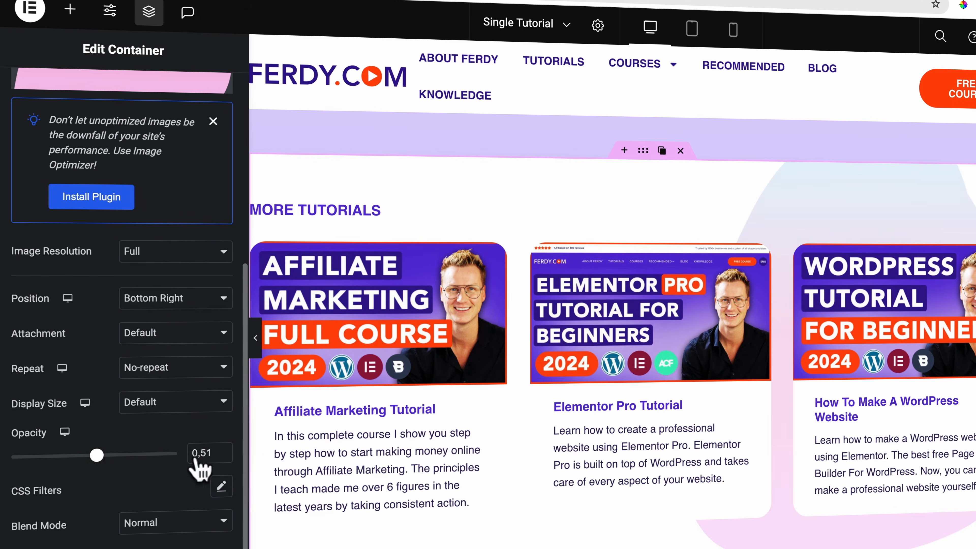
{"action": "left_click", "coordinate": [222, 487]}
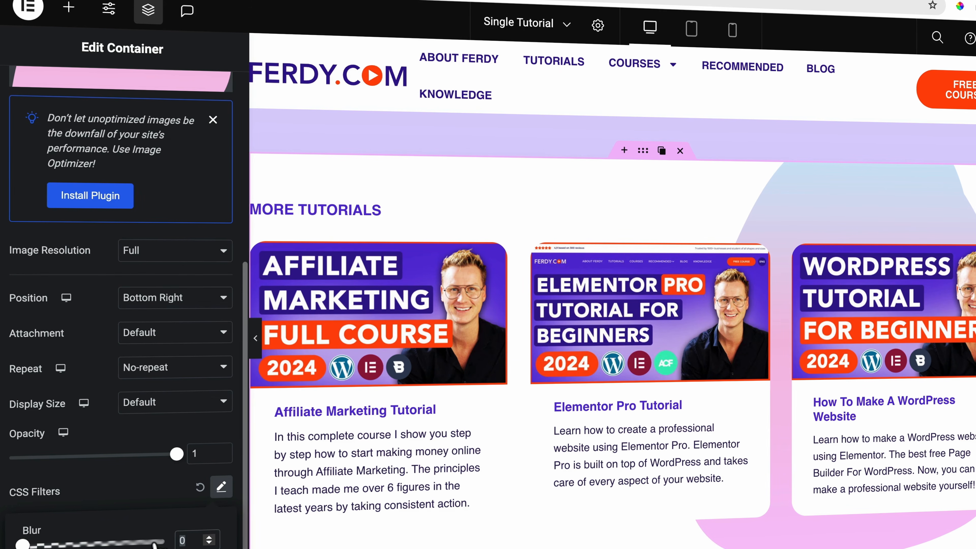
{"action": "left_click_drag", "start_coordinate": [153, 543], "coordinate": [164, 540]}
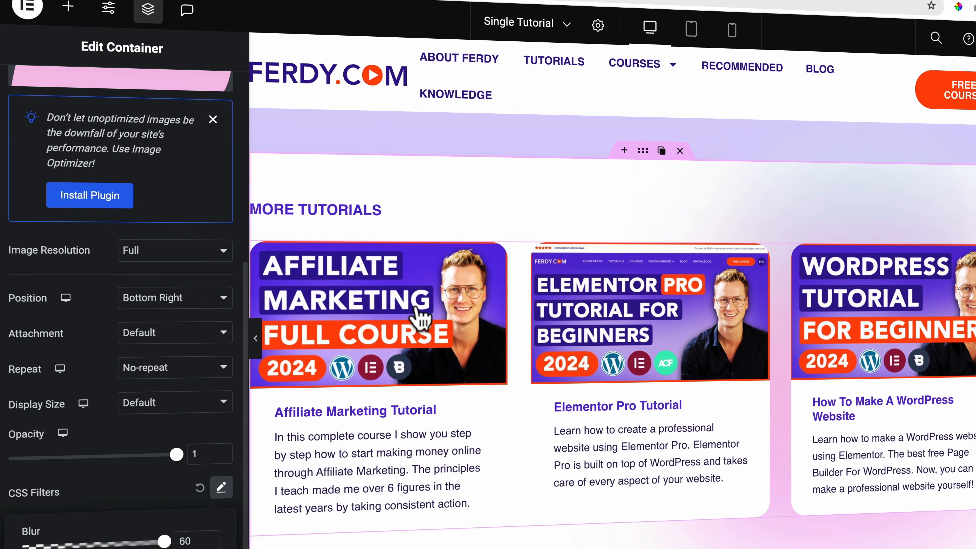
Set the background image attachment of the tutorials container to Fixed and publish the template.
{"action": "left_click", "coordinate": [154, 333]}
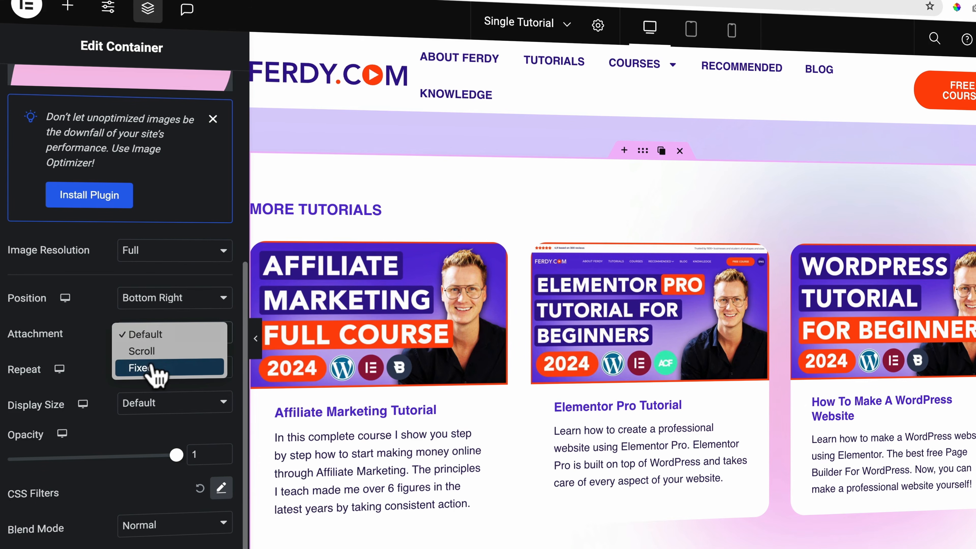
{"action": "left_click", "coordinate": [157, 371]}
{"action": "scroll", "coordinate": [550, 379], "scroll_direction": "down", "scroll_amount": 2}
{"action": "scroll", "coordinate": [553, 376], "scroll_direction": "up", "scroll_amount": 5}
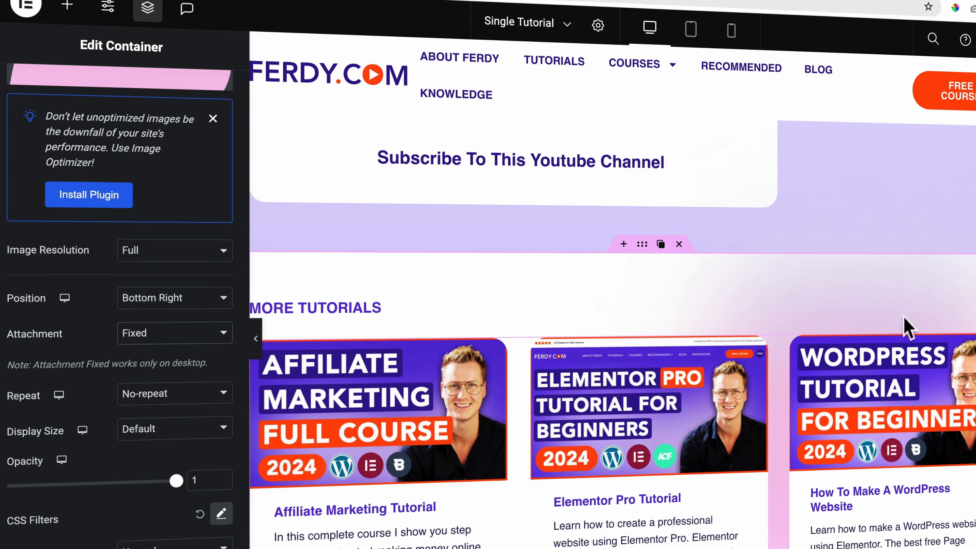
{"action": "scroll", "coordinate": [726, 319], "scroll_direction": "down", "scroll_amount": 5}
{"action": "scroll", "coordinate": [563, 306], "scroll_direction": "up", "scroll_amount": 3}
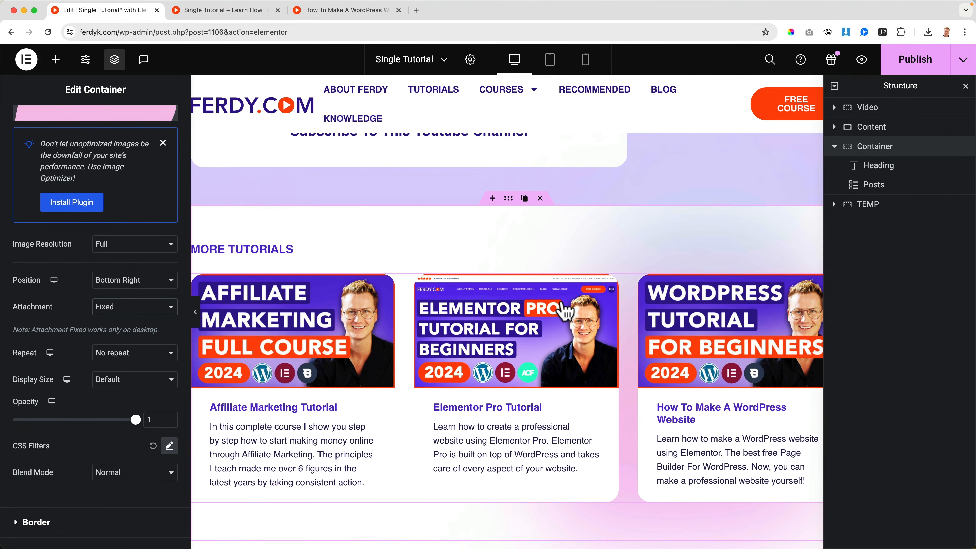
{"action": "left_click", "coordinate": [900, 62]}
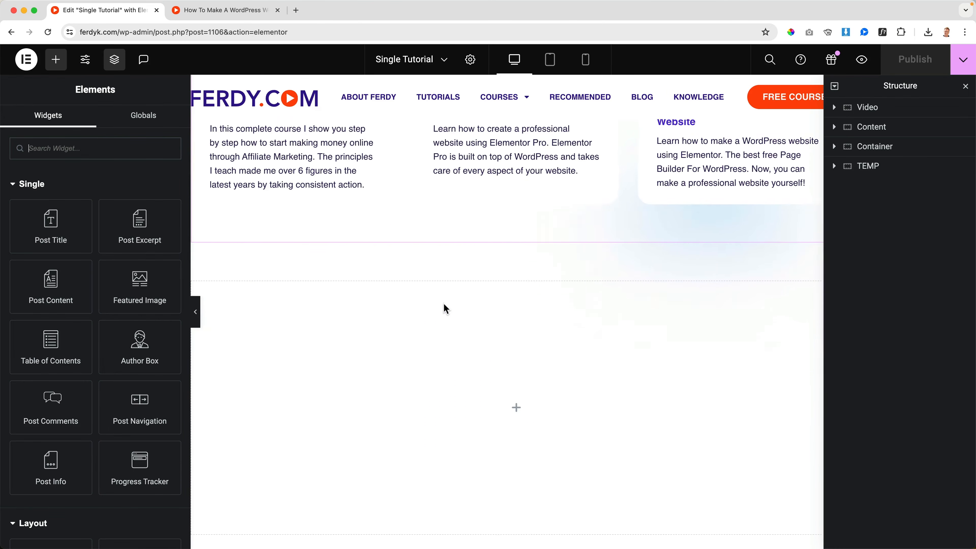
Delete the empty TEMP container below the posts and publish the template to check the live tutorial page.
{"action": "scroll", "coordinate": [444, 304], "scroll_direction": "down", "scroll_amount": 1}
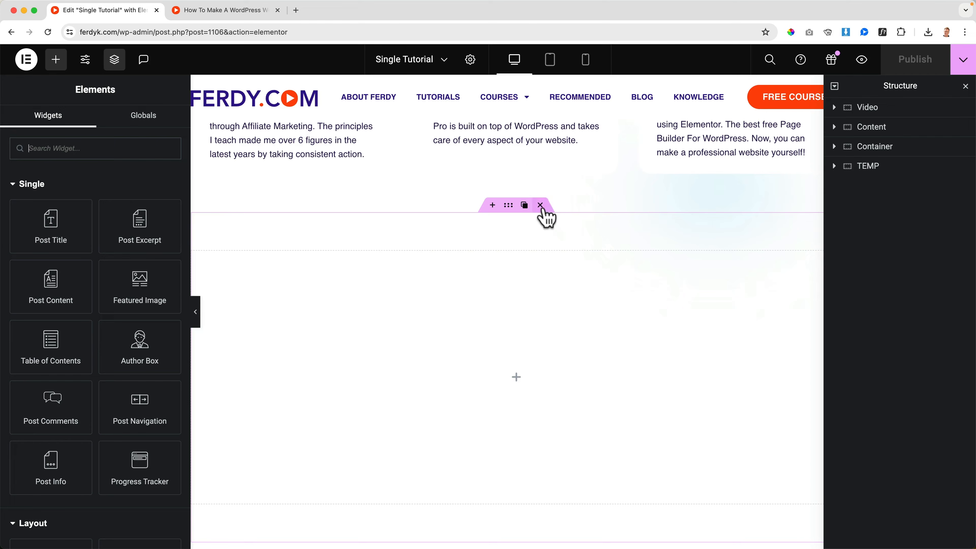
{"action": "left_click", "coordinate": [540, 205]}
{"action": "scroll", "coordinate": [530, 262], "scroll_direction": "up", "scroll_amount": 6}
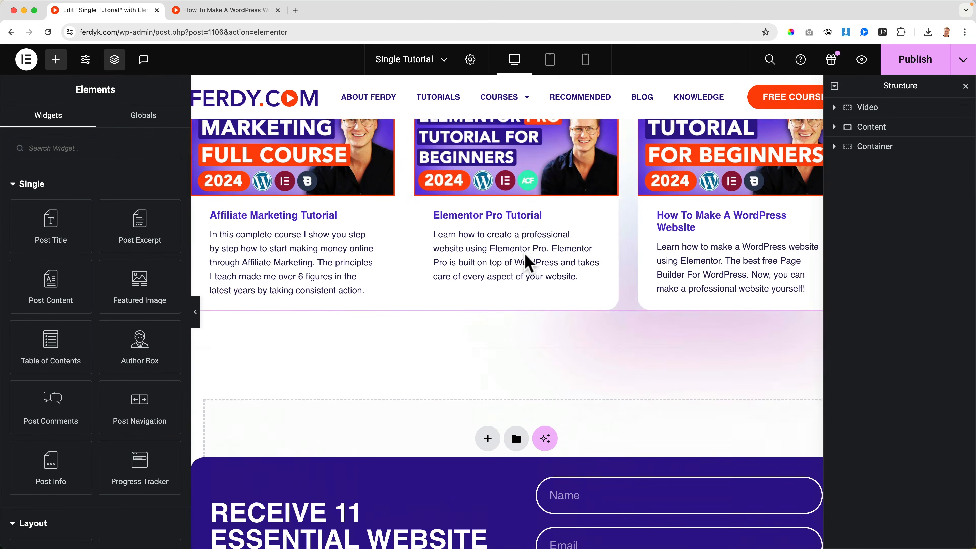
{"action": "left_click", "coordinate": [915, 59]}
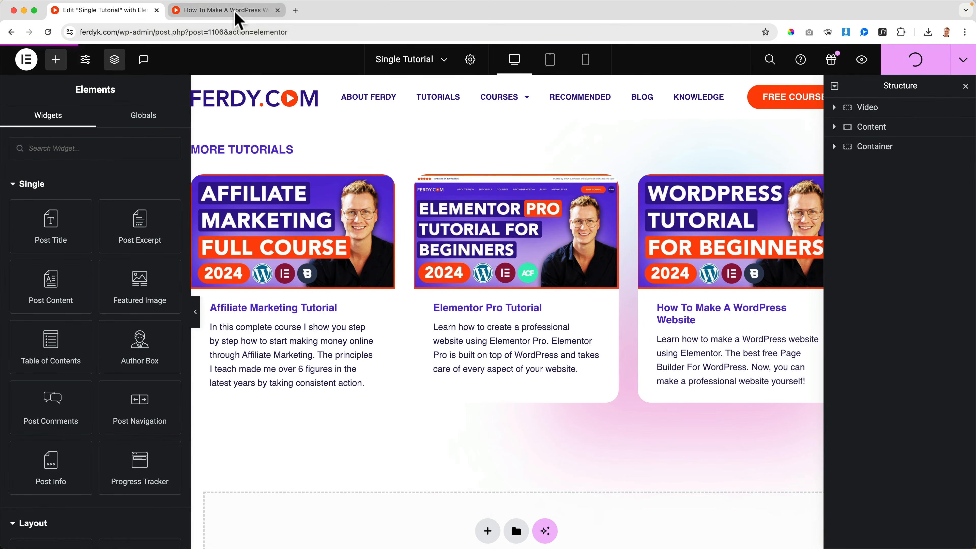
{"action": "left_click", "coordinate": [223, 10]}
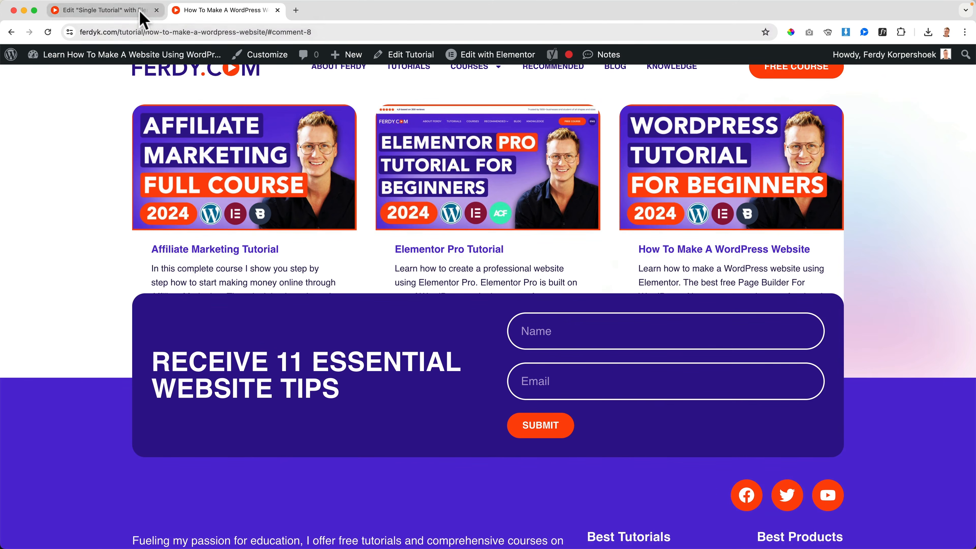
Rename the container holding the heading and posts as More Tutorials.
{"action": "left_click", "coordinate": [140, 12]}
{"action": "left_click", "coordinate": [878, 150]}
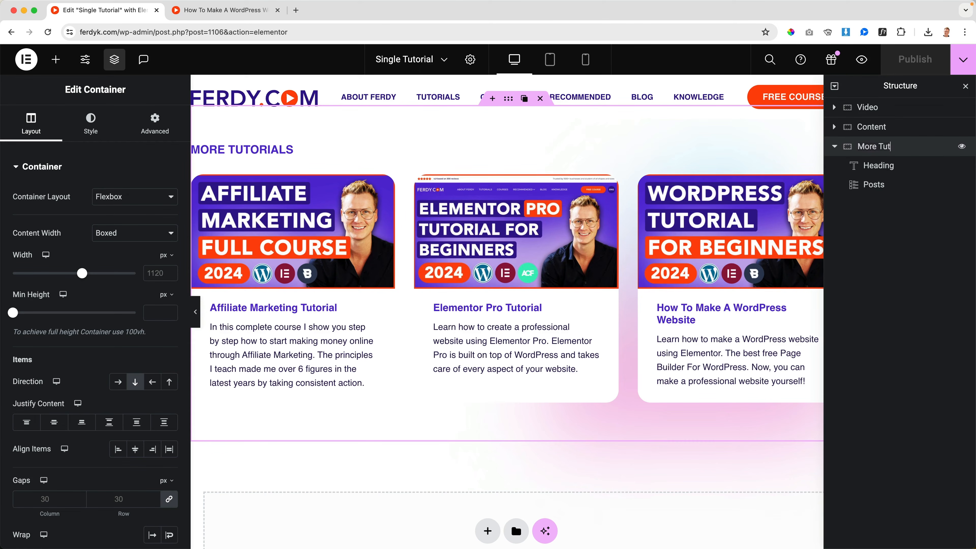
{"action": "type", "text": "More Tutorials"}
{"action": "key", "text": "Return"}
Unlink the More Tutorials container's padding, set its bottom padding to 120 px and publish to check the live page.
{"action": "left_click", "coordinate": [154, 124]}
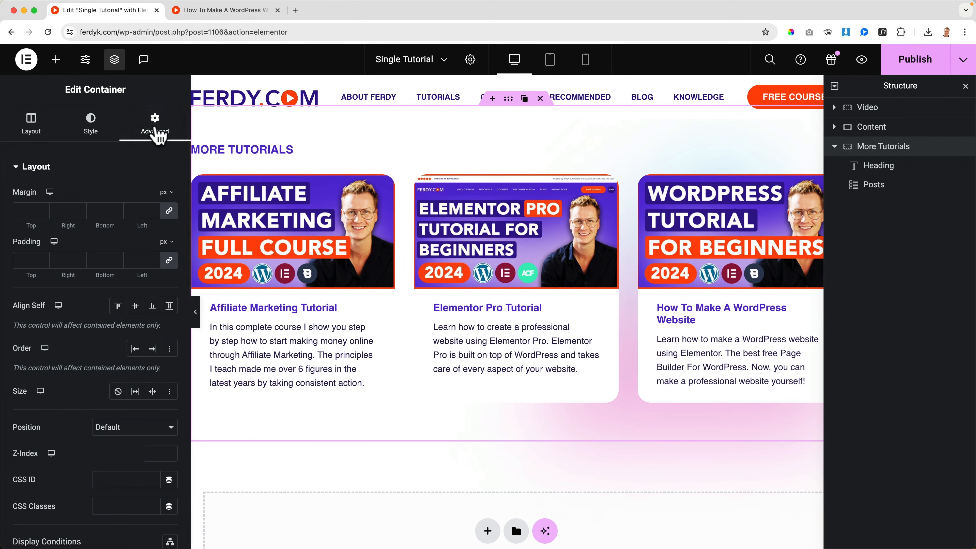
{"action": "left_click", "coordinate": [168, 262]}
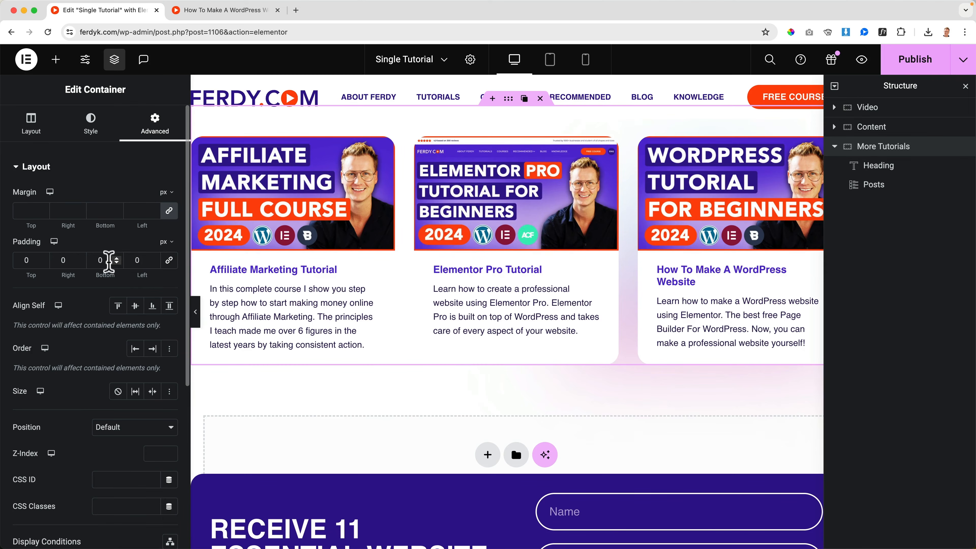
{"action": "double_click", "coordinate": [93, 261]}
{"action": "type", "text": "120"}
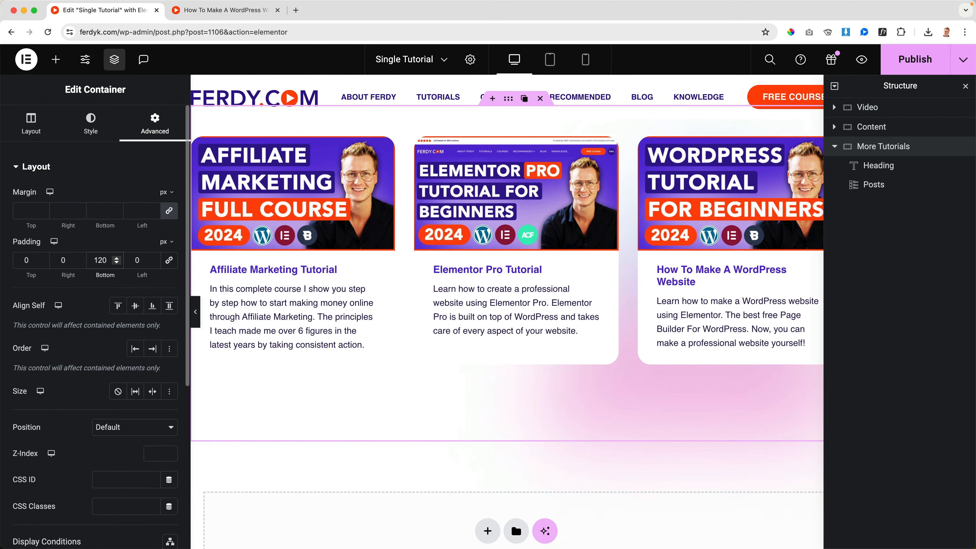
{"action": "left_click", "coordinate": [915, 61]}
{"action": "left_click", "coordinate": [229, 11]}
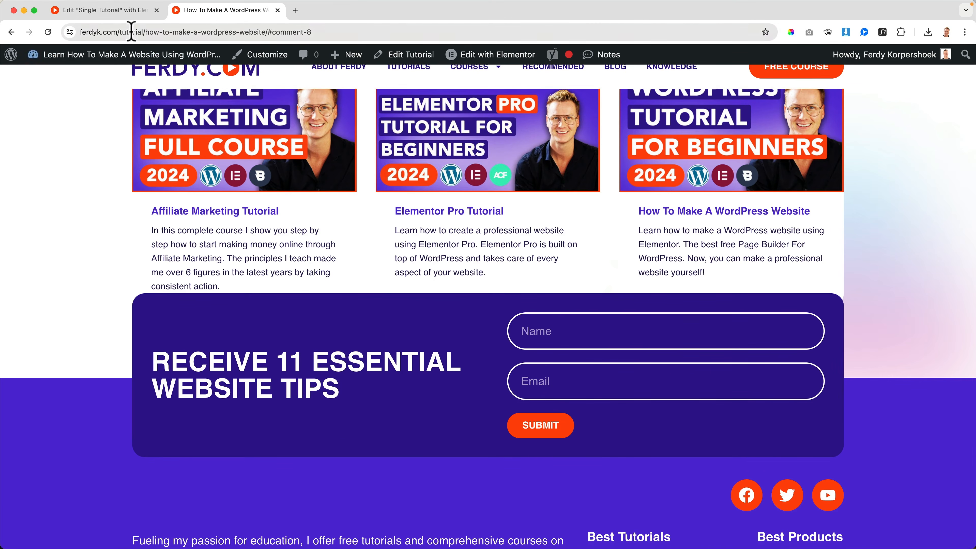
Set the More Tutorials container's bottom padding to 180 px and publish to check the spacing on the live page.
{"action": "left_click", "coordinate": [131, 16]}
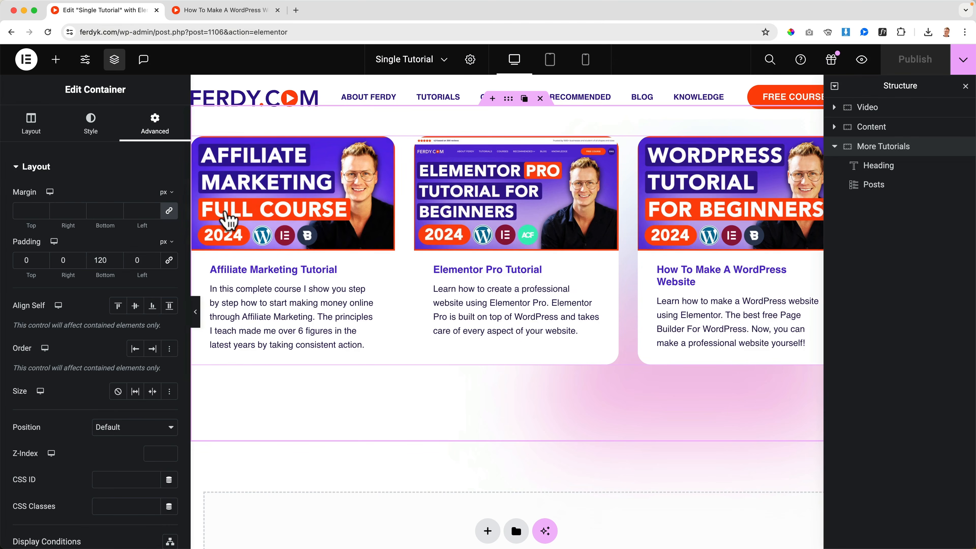
{"action": "type", "text": "180"}
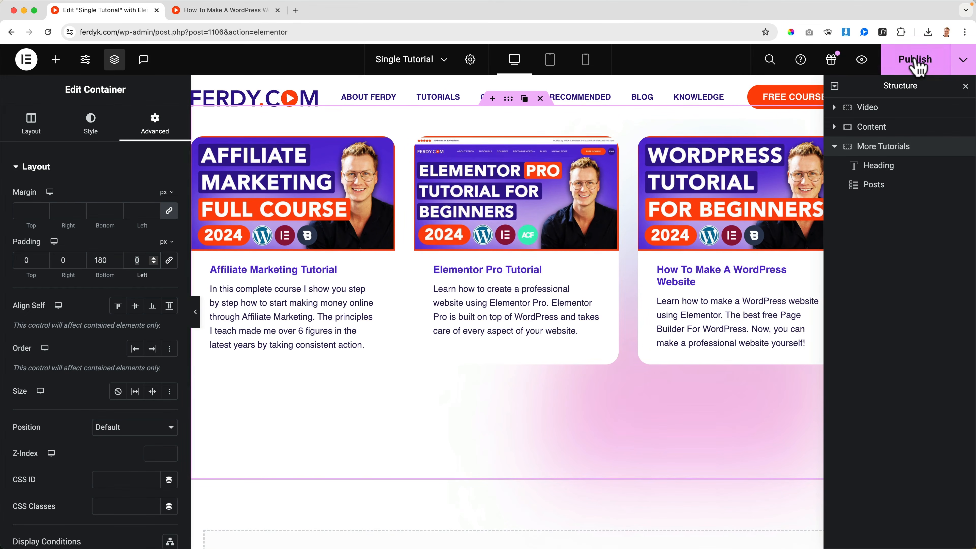
{"action": "left_click", "coordinate": [919, 66]}
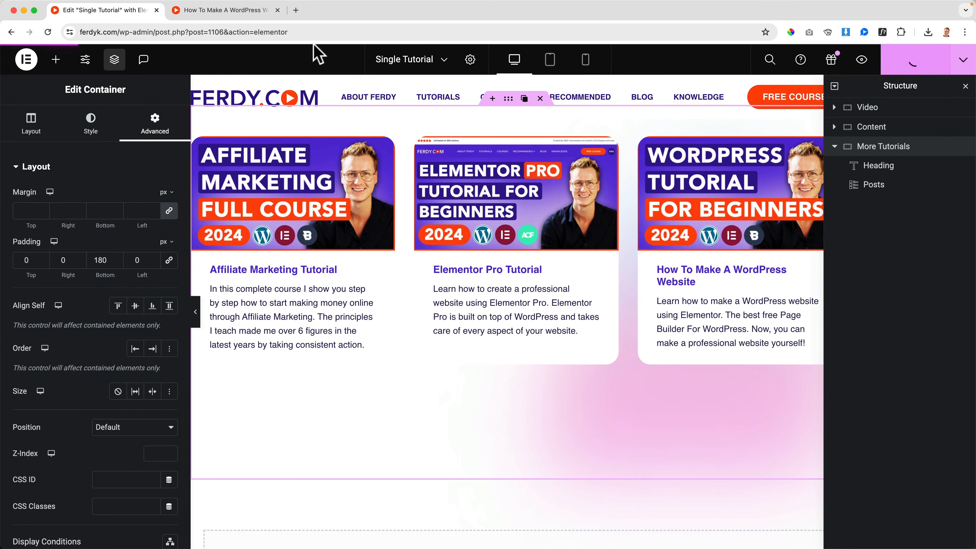
{"action": "left_click", "coordinate": [231, 11]}
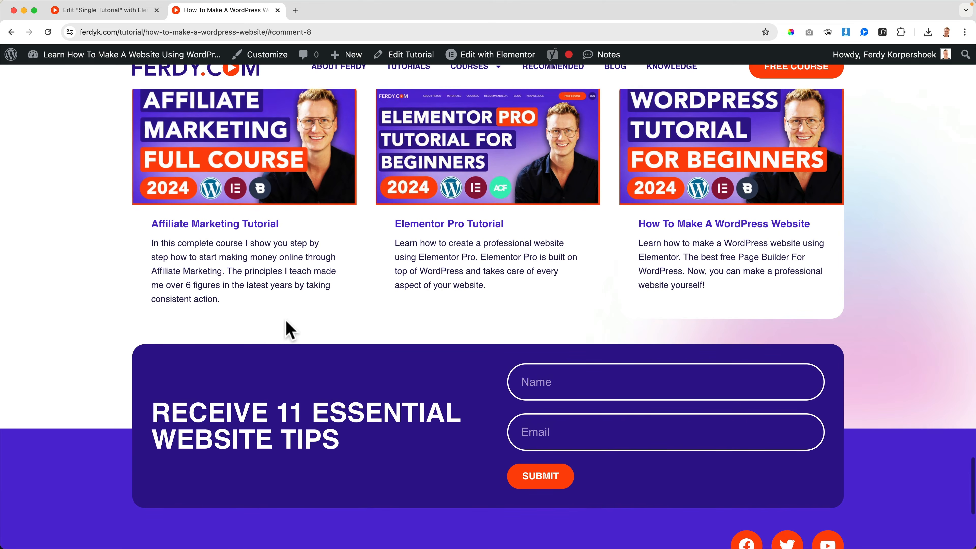
{"action": "scroll", "coordinate": [290, 331], "scroll_direction": "down", "scroll_amount": 4}
{"action": "scroll", "coordinate": [290, 327], "scroll_direction": "up", "scroll_amount": 10}
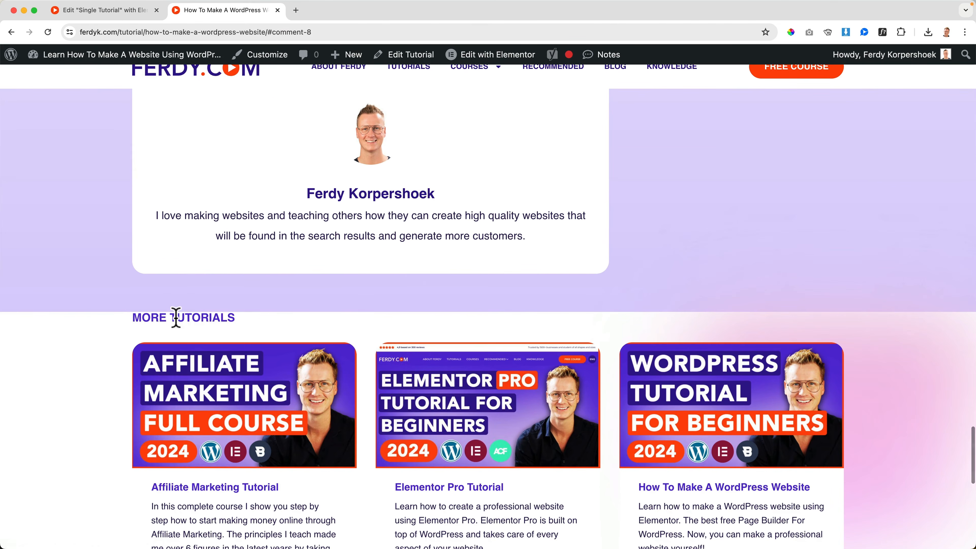
Set the More Tutorials container's top padding to 60 px and publish to check the reloaded live page.
{"action": "left_click", "coordinate": [115, 11]}
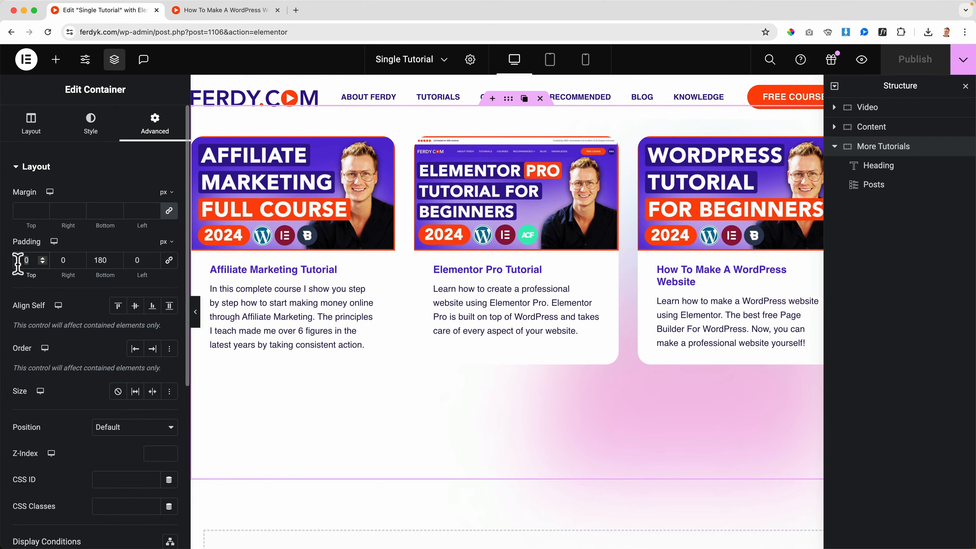
{"action": "type", "text": "60"}
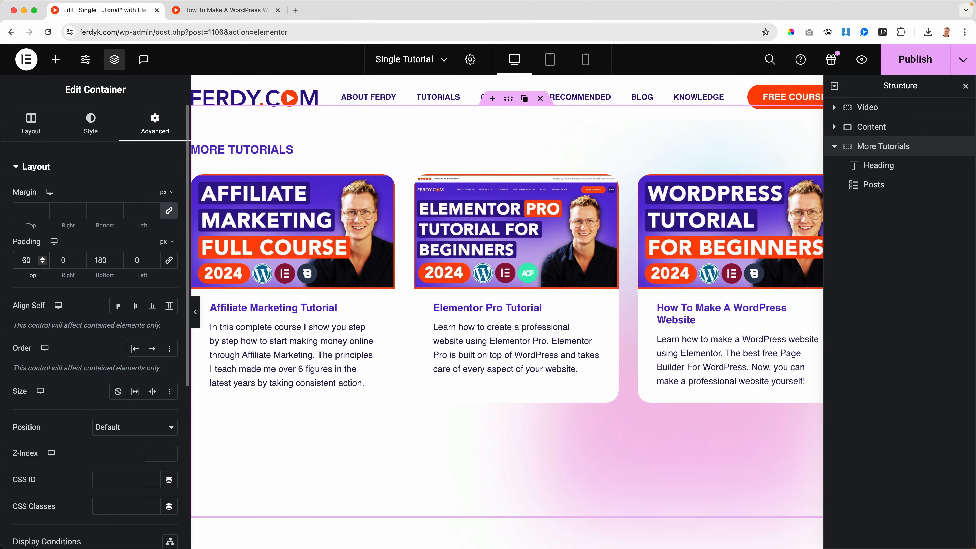
{"action": "left_click", "coordinate": [914, 60]}
{"action": "left_click", "coordinate": [226, 10]}
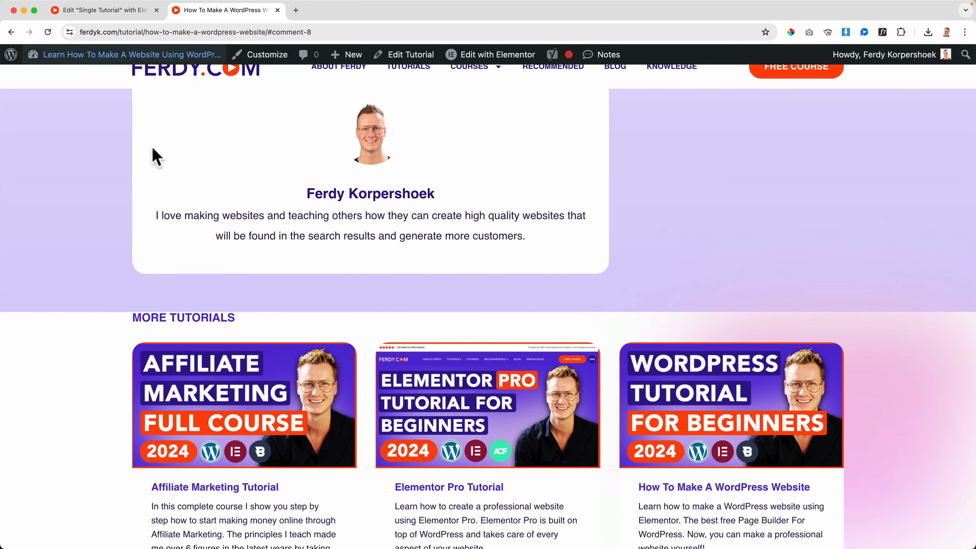
{"action": "key", "text": "super+r"}
{"action": "scroll", "coordinate": [107, 259], "scroll_direction": "down", "scroll_amount": 4}
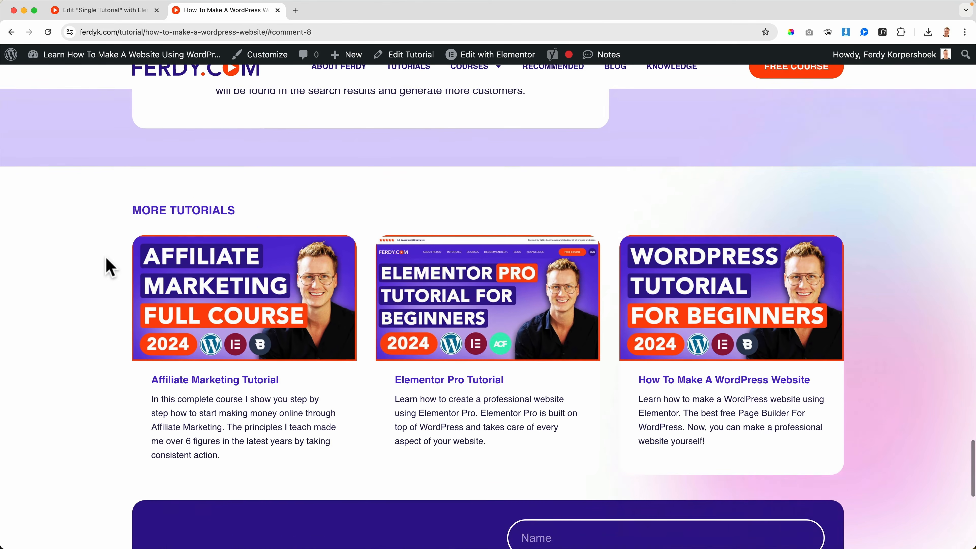
{"action": "scroll", "coordinate": [106, 259], "scroll_direction": "down", "scroll_amount": 4}
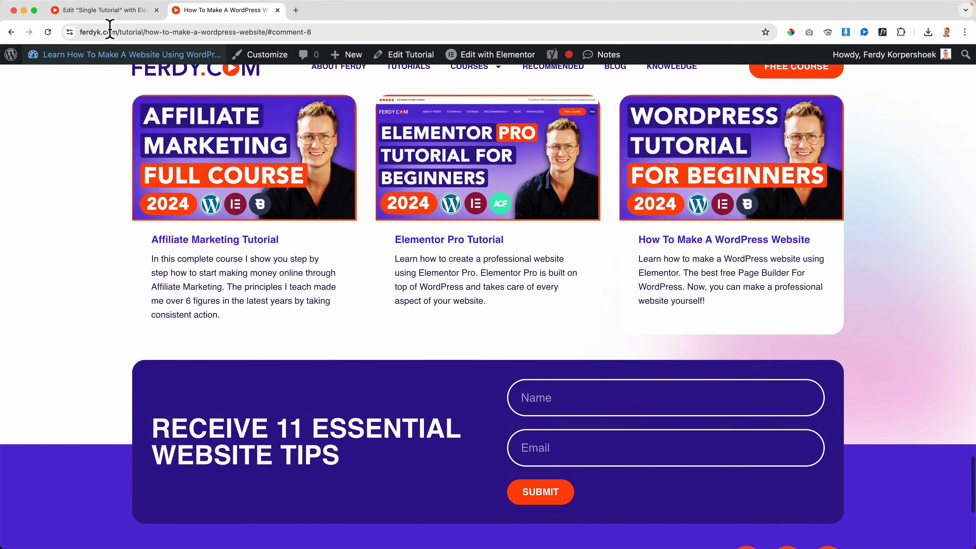
Set the excerpt font size of the More Tutorials posts to 14 px.
{"action": "left_click", "coordinate": [100, 10]}
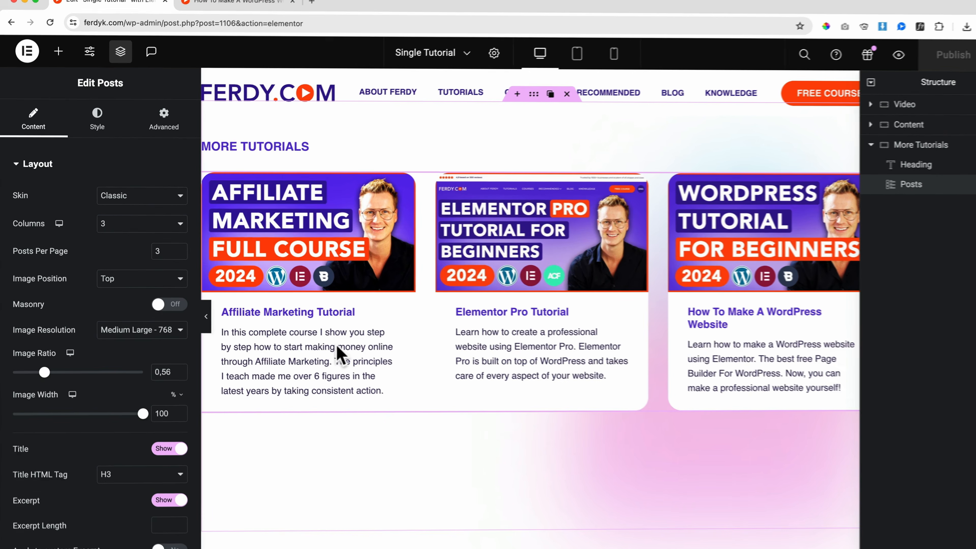
{"action": "left_click", "coordinate": [97, 117]}
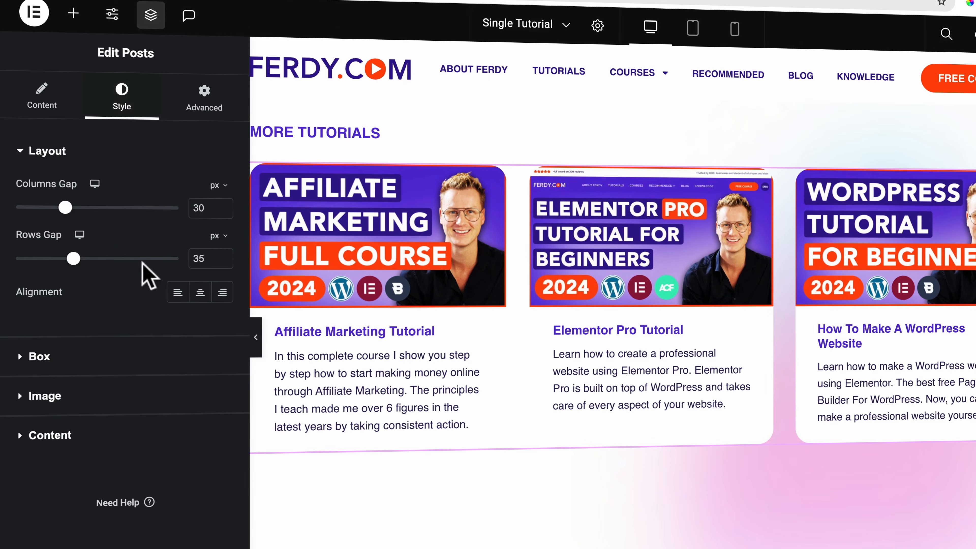
{"action": "left_click", "coordinate": [57, 435]}
{"action": "scroll", "coordinate": [109, 381], "scroll_direction": "down", "scroll_amount": 6}
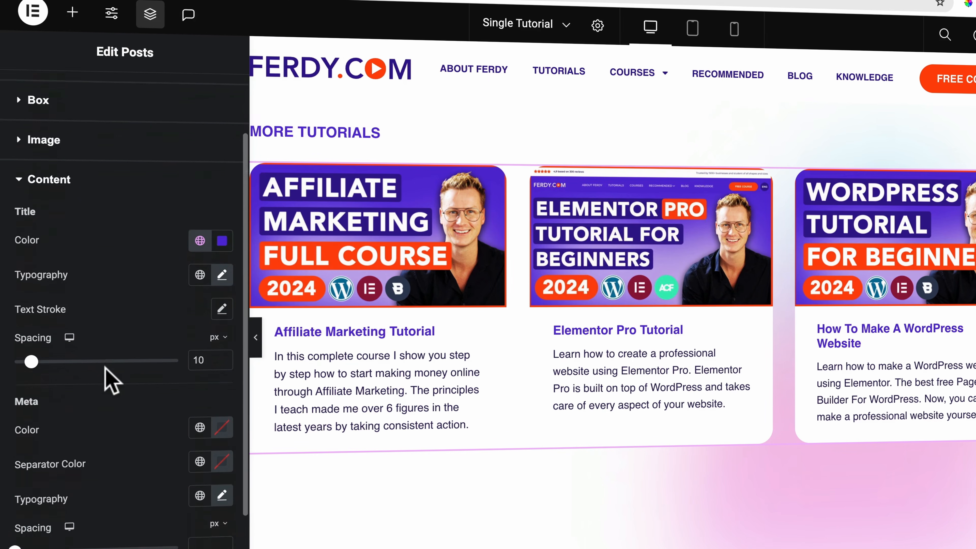
{"action": "left_click", "coordinate": [222, 349]}
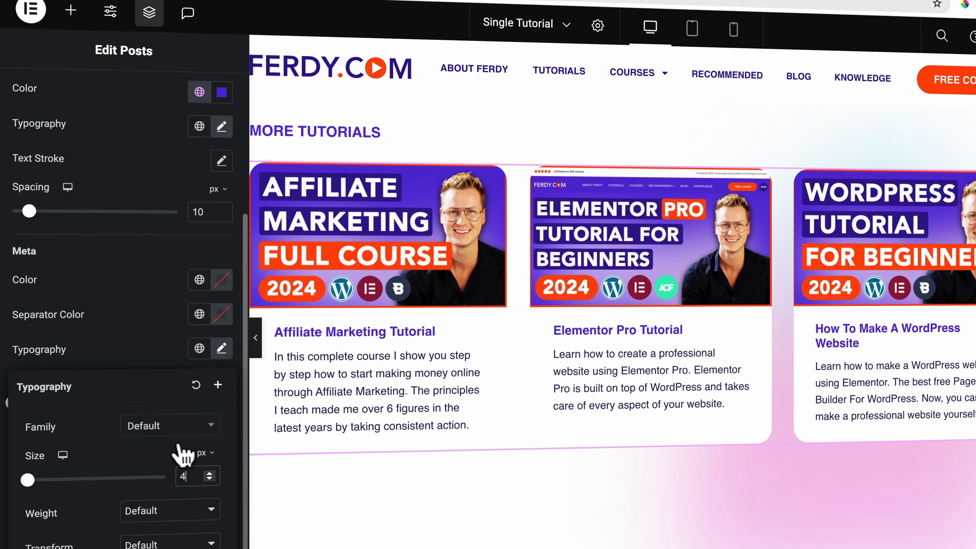
{"action": "left_click", "coordinate": [147, 310]}
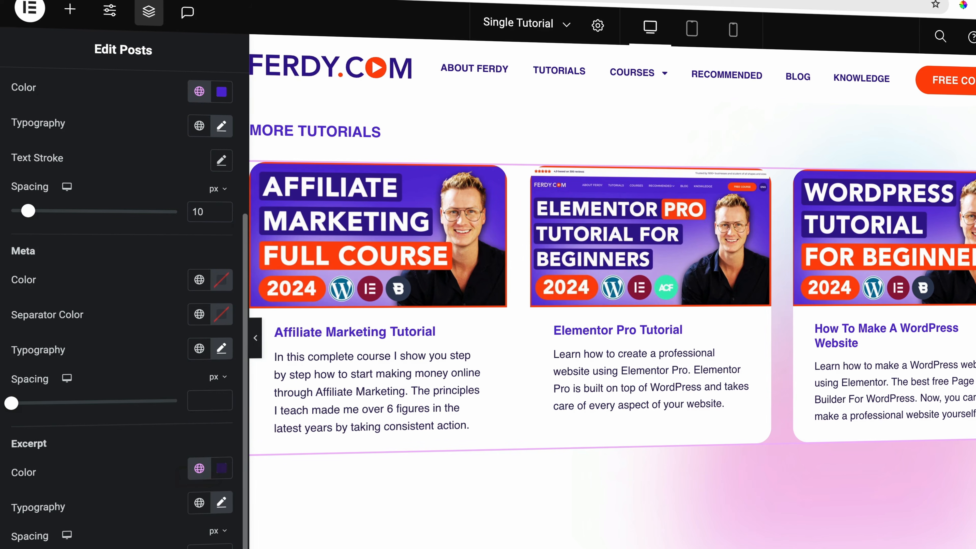
{"action": "scroll", "coordinate": [205, 516], "scroll_direction": "down", "scroll_amount": 6}
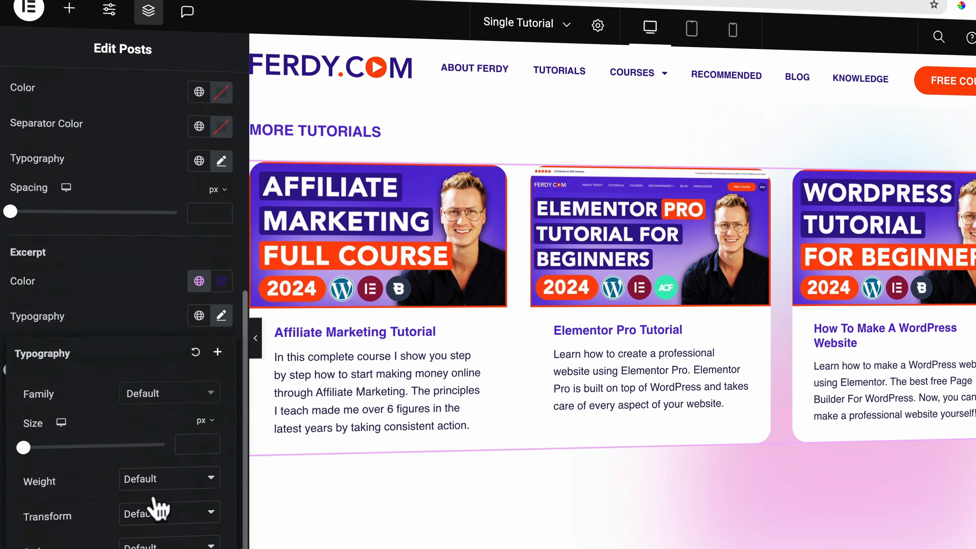
{"action": "left_click", "coordinate": [188, 408]}
{"action": "type", "text": "4"}
{"action": "key", "text": "Up"}
{"action": "key", "text": "Up"}
{"action": "key", "text": "Up"}
{"action": "key", "text": "Up"}
{"action": "key", "text": "Up"}
{"action": "key", "text": "Up"}
{"action": "key", "text": "Up"}
{"action": "key", "text": "Up"}
{"action": "key", "text": "Up"}
{"action": "key", "text": "Up"}
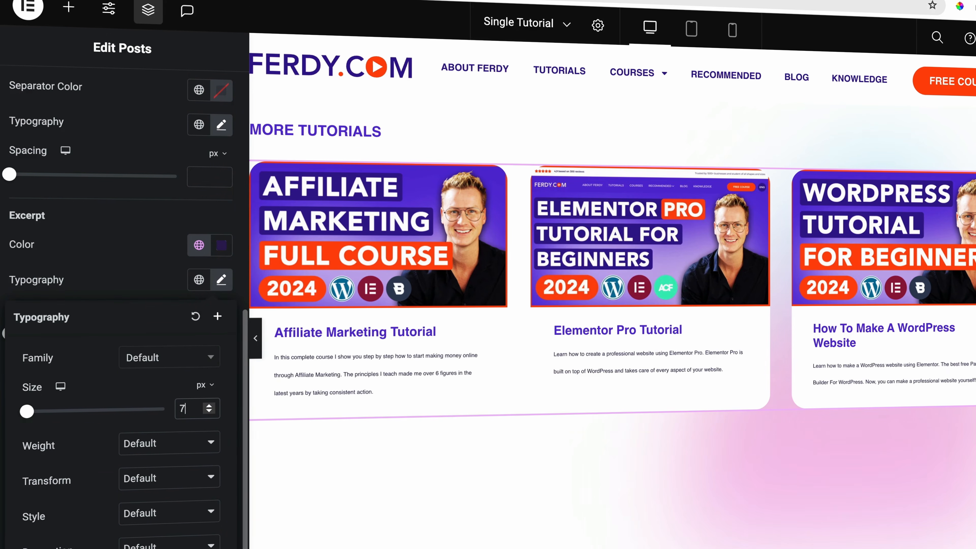
{"action": "key", "text": "Up"}
{"action": "key", "text": "Up"}
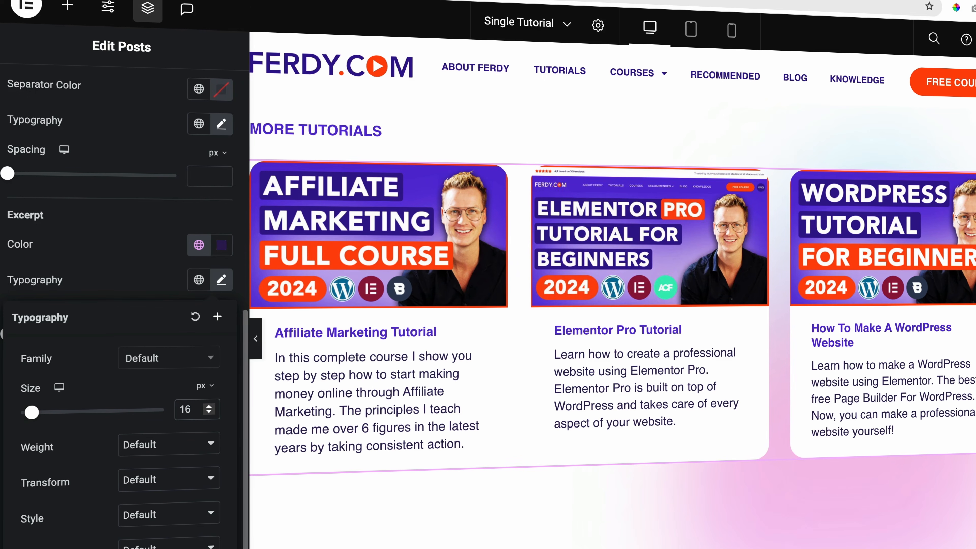
{"action": "key", "text": "Down"}
{"action": "key", "text": "Down"}
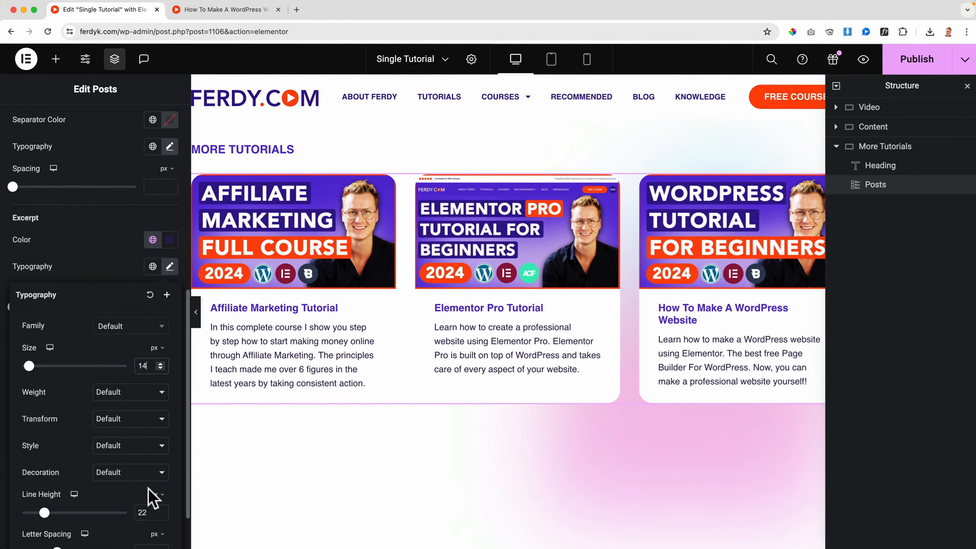
Set the posts excerpt's line height to 26 px and publish the template.
{"action": "key", "text": "Up"}
{"action": "key", "text": "Up"}
{"action": "key", "text": "Up"}
{"action": "key", "text": "Up"}
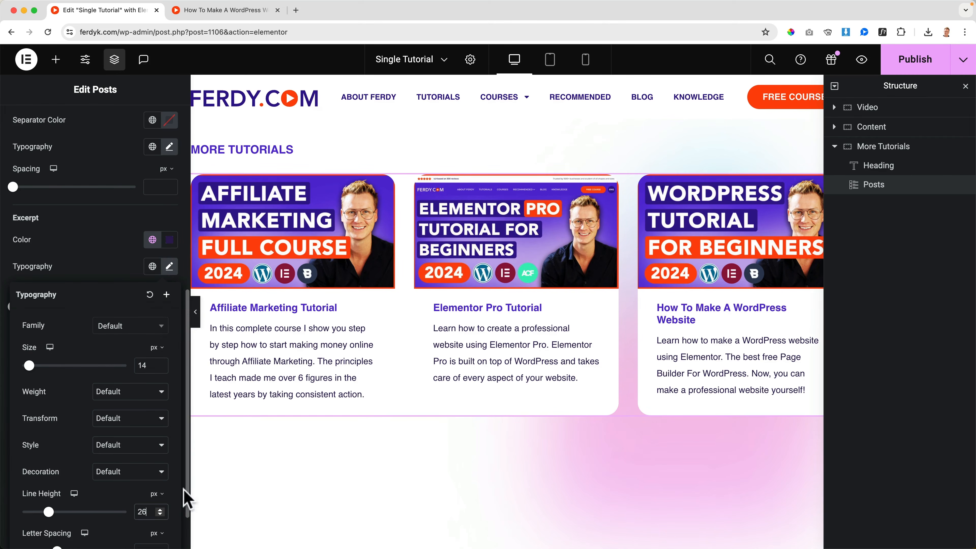
{"action": "left_click", "coordinate": [915, 58]}
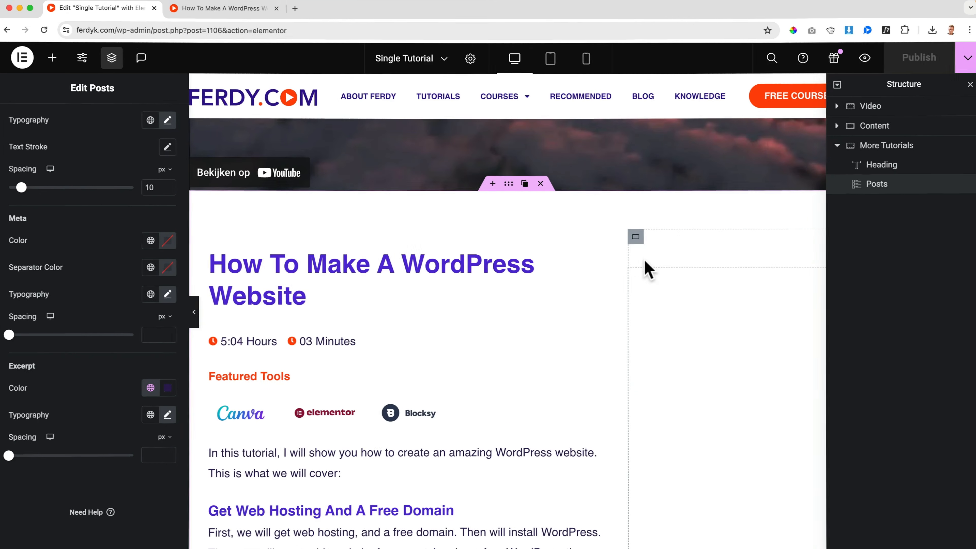
Search the widgets for "image" and add an Image widget to the empty Sidebar container beside the tutorial content.
{"action": "left_click", "coordinate": [635, 237]}
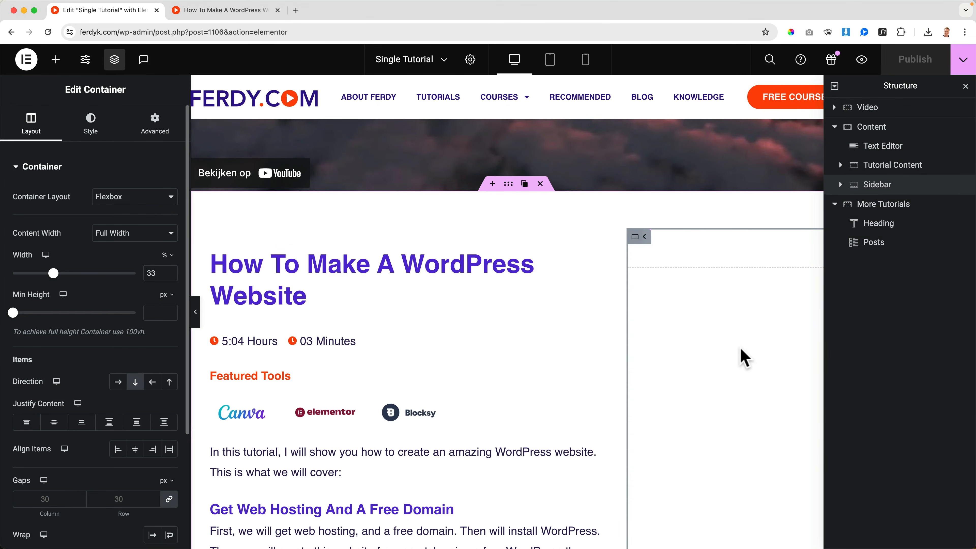
{"action": "scroll", "coordinate": [740, 356], "scroll_direction": "down", "scroll_amount": 8}
{"action": "scroll", "coordinate": [736, 358], "scroll_direction": "down", "scroll_amount": 13}
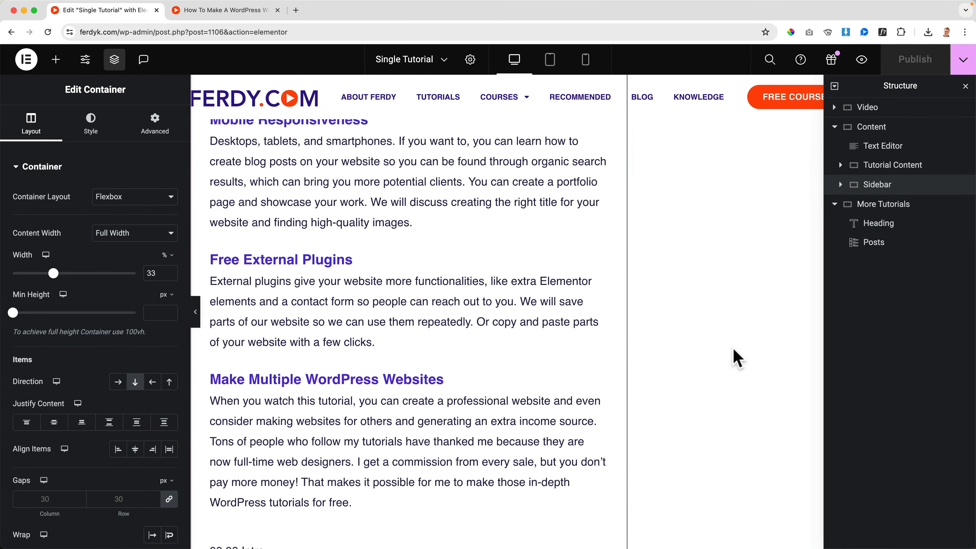
{"action": "left_click", "coordinate": [56, 60]}
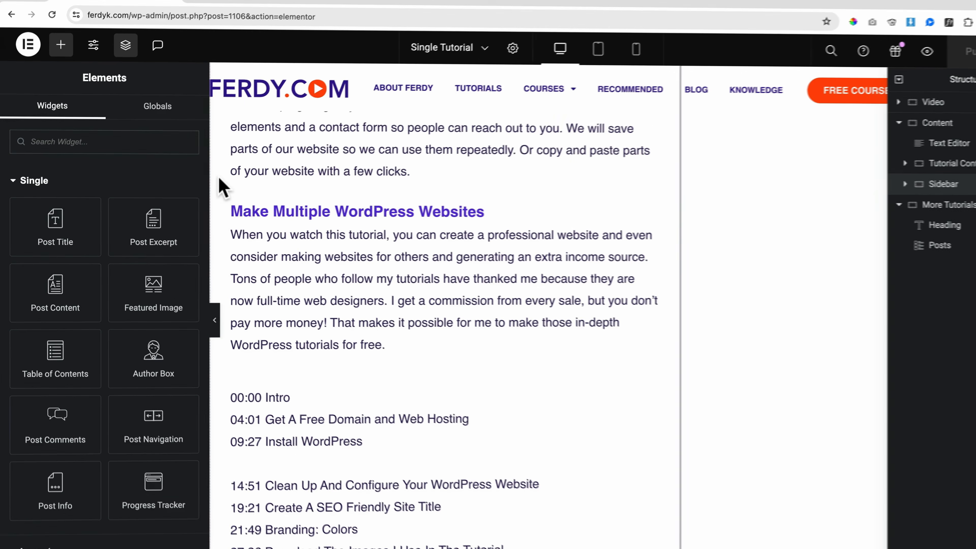
{"action": "type", "text": "image"}
{"action": "scroll", "coordinate": [907, 316], "scroll_direction": "up", "scroll_amount": 20}
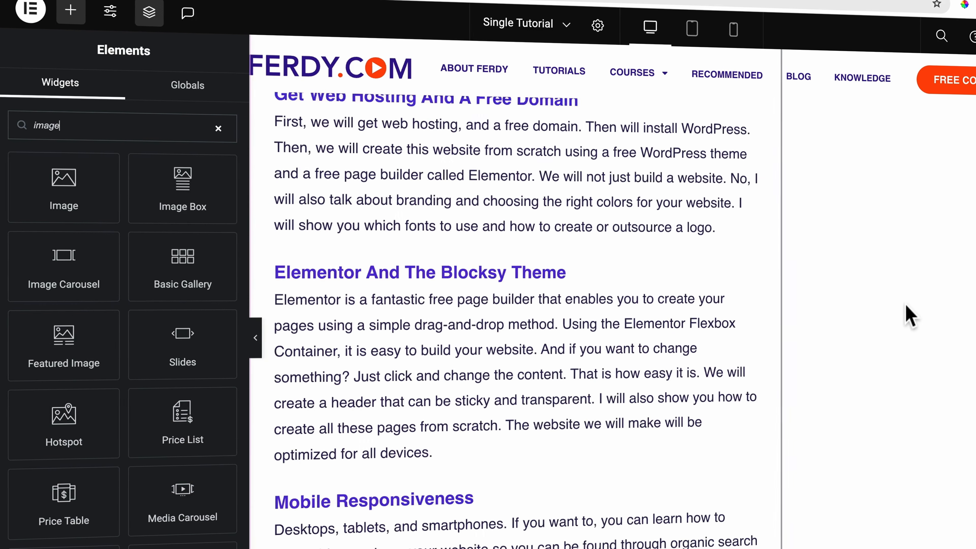
{"action": "left_click_drag", "start_coordinate": [61, 192], "coordinate": [887, 341]}
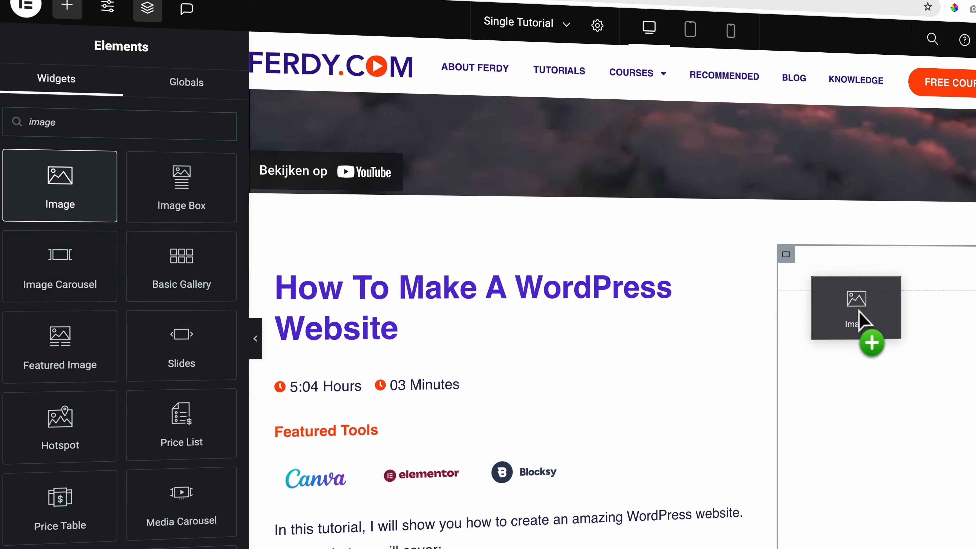
{"action": "scroll", "coordinate": [709, 305], "scroll_direction": "down", "scroll_amount": 1}
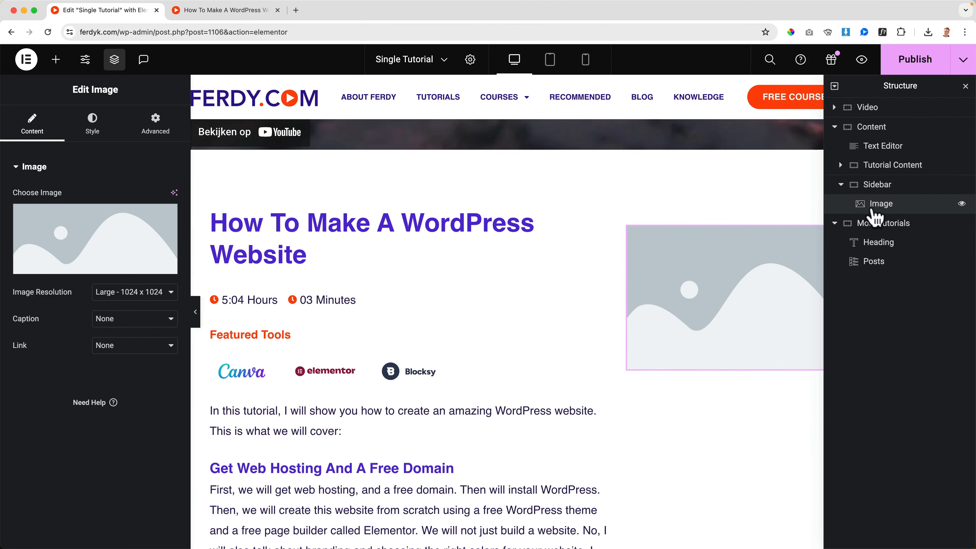
Rename the sidebar's Image element to Hostinger in the structure and duplicate it twice.
{"action": "double_click", "coordinate": [873, 208]}
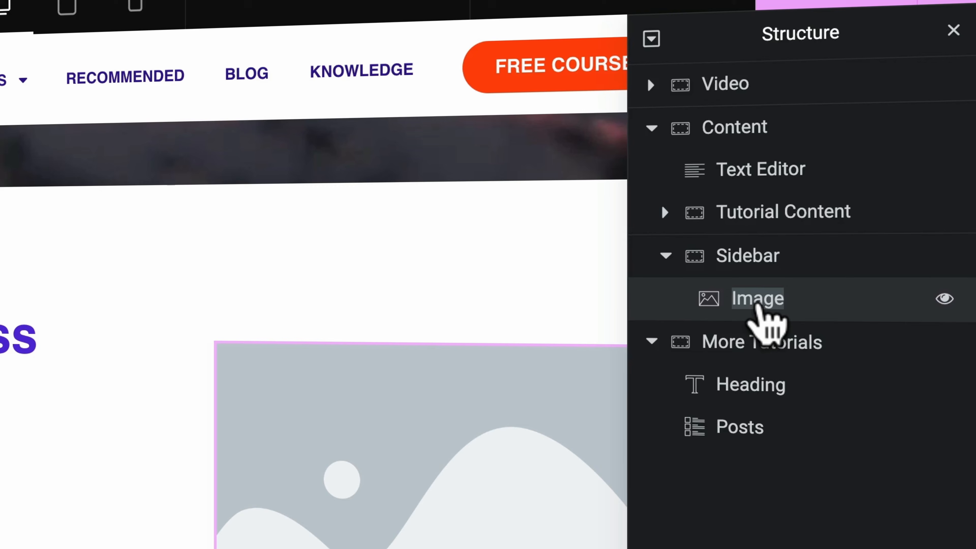
{"action": "type", "text": "Host"}
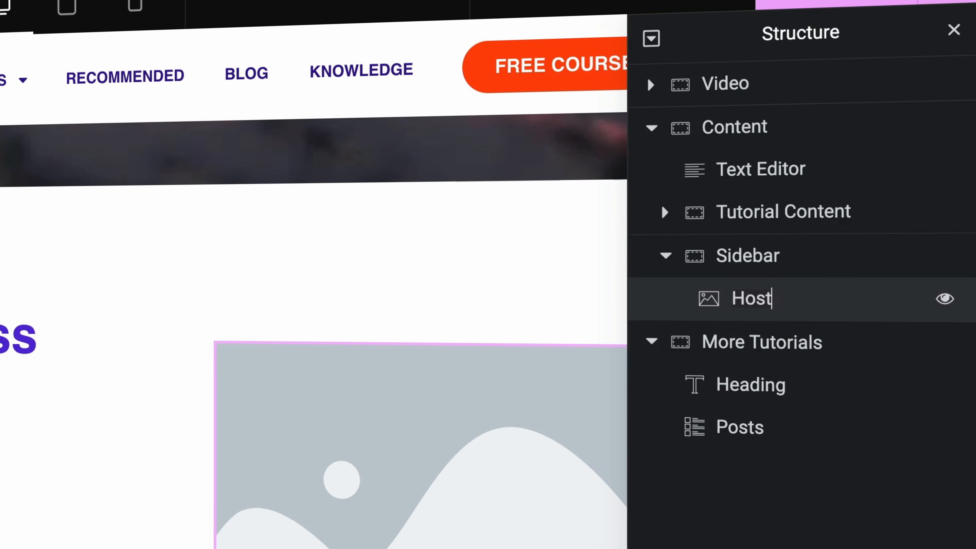
{"action": "type", "text": "inger"}
{"action": "right_click", "coordinate": [756, 299]}
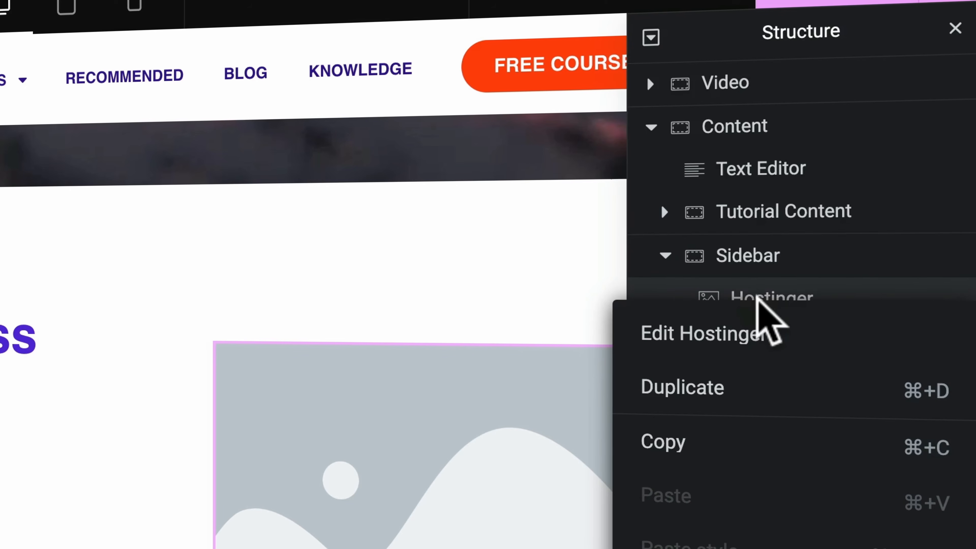
{"action": "left_click", "coordinate": [719, 397]}
{"action": "right_click", "coordinate": [767, 346]}
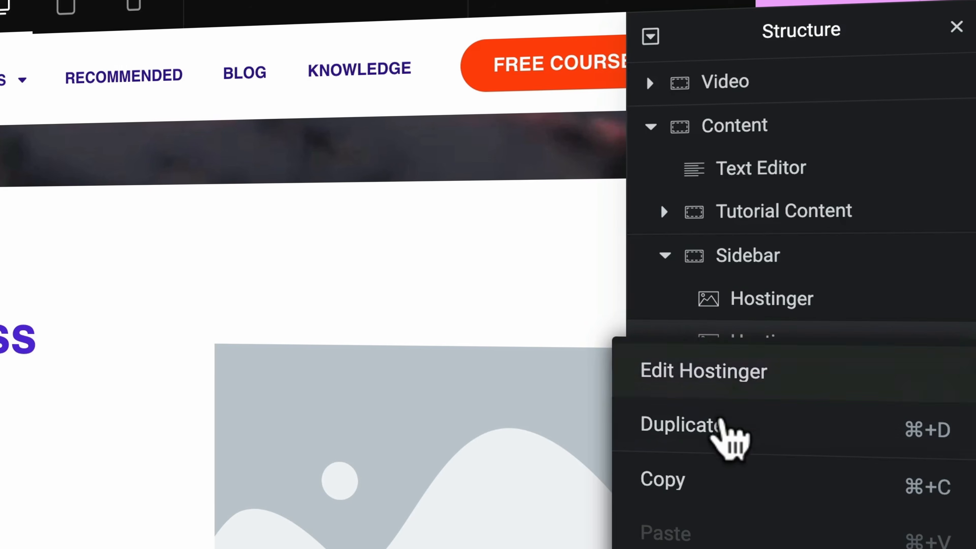
{"action": "left_click", "coordinate": [722, 423]}
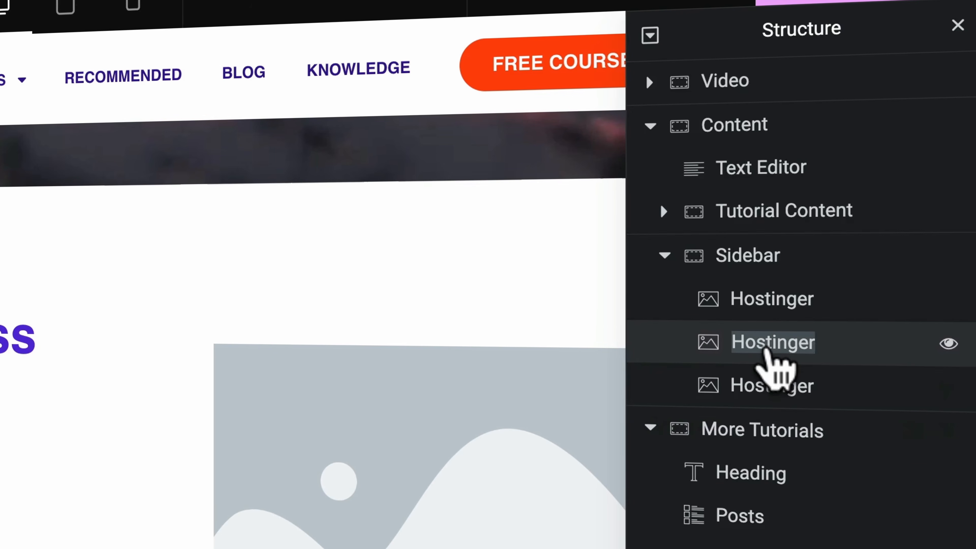
Rename the second sidebar image element to Elementor and the third to TubeBuddy.
{"action": "type", "text": "Elementor"}
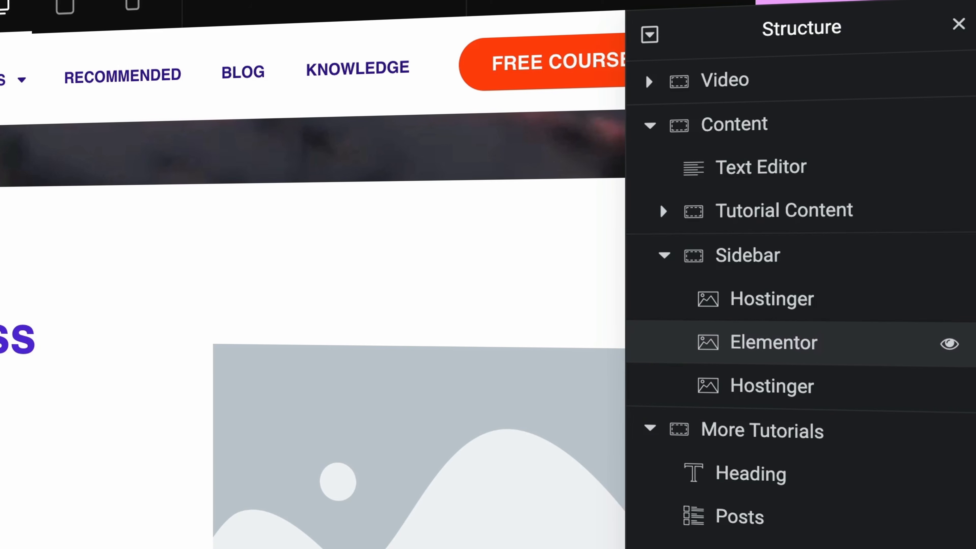
{"action": "double_click", "coordinate": [765, 388]}
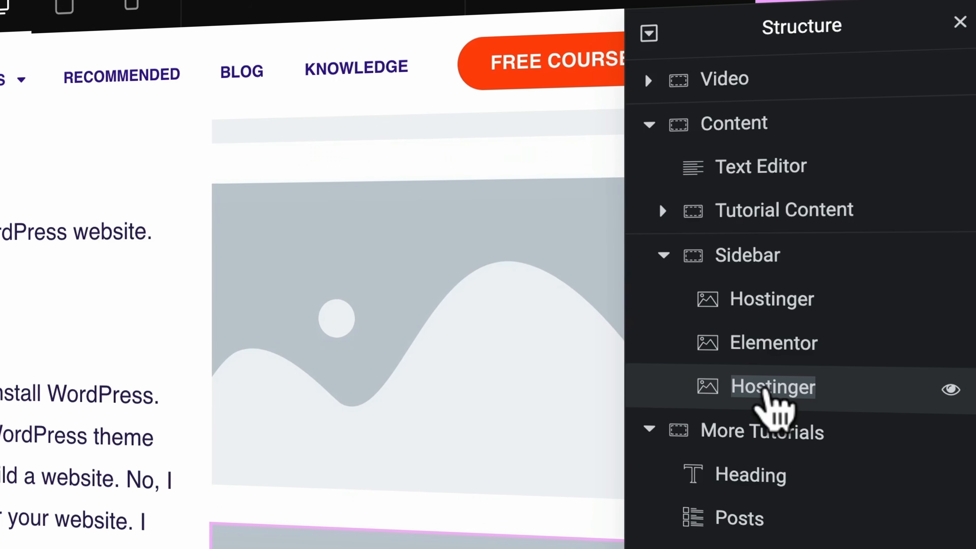
{"action": "type", "text": "TubeBuddy"}
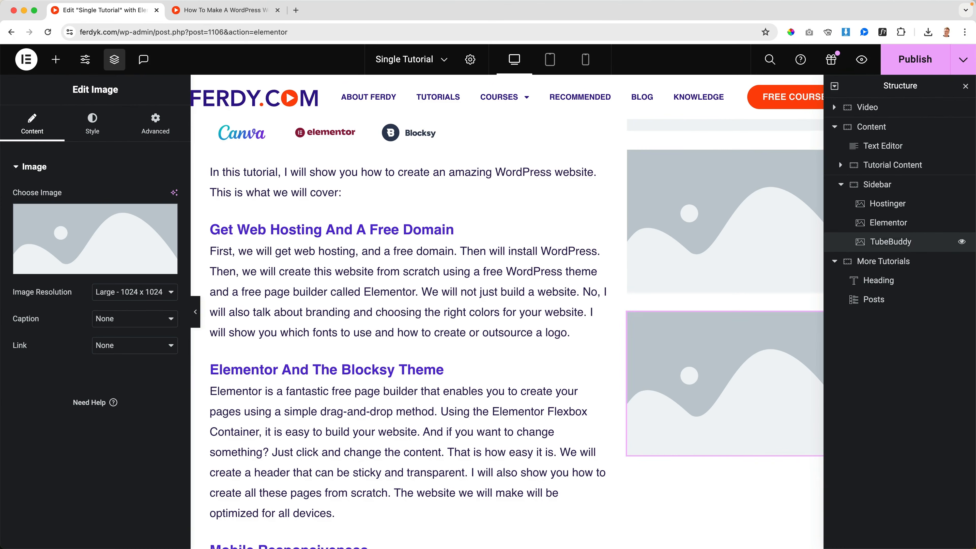
Visit ferdy.com/images for the banner files, then insert the purple Hostinger banner from the media library into the Hostinger image.
{"action": "scroll", "coordinate": [720, 231], "scroll_direction": "up", "scroll_amount": 5}
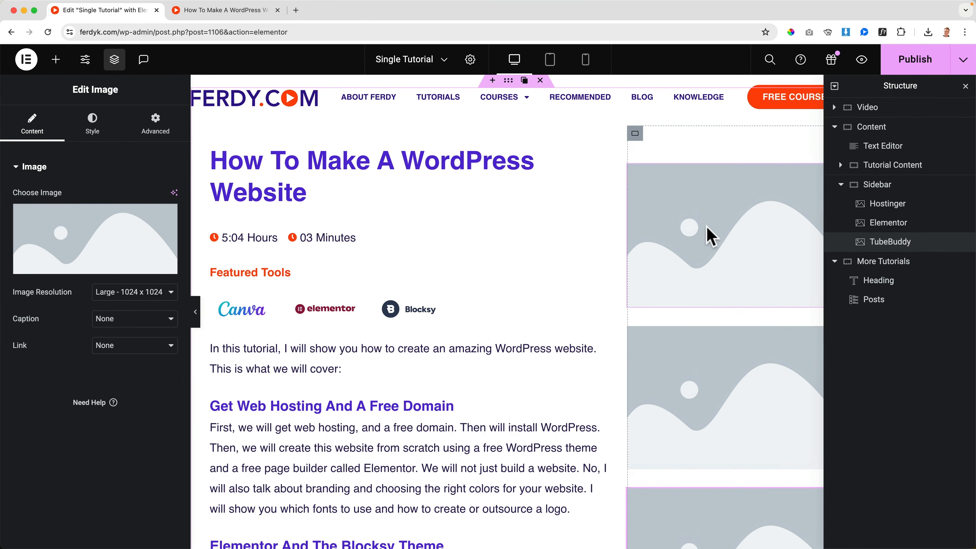
{"action": "left_click", "coordinate": [709, 234]}
{"action": "left_click", "coordinate": [114, 233]}
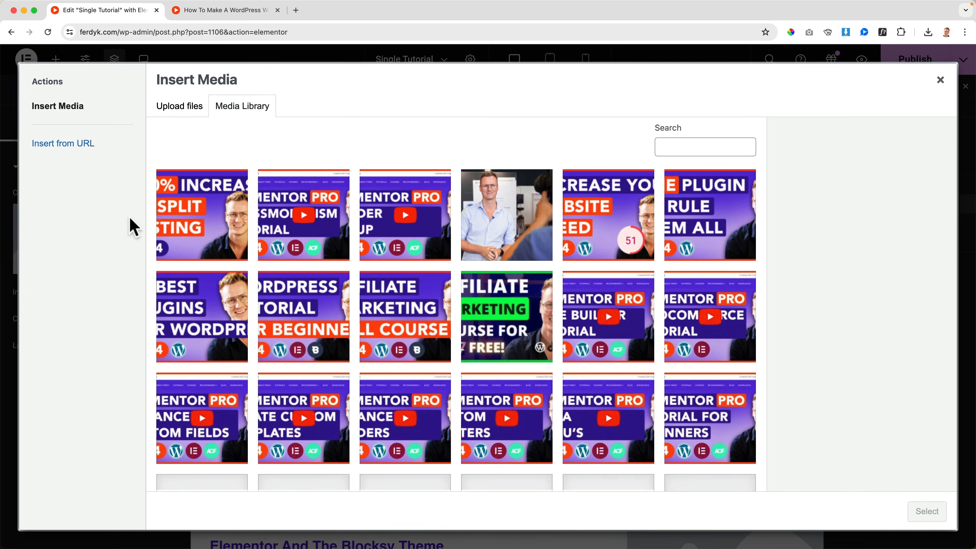
{"action": "left_click", "coordinate": [297, 11]}
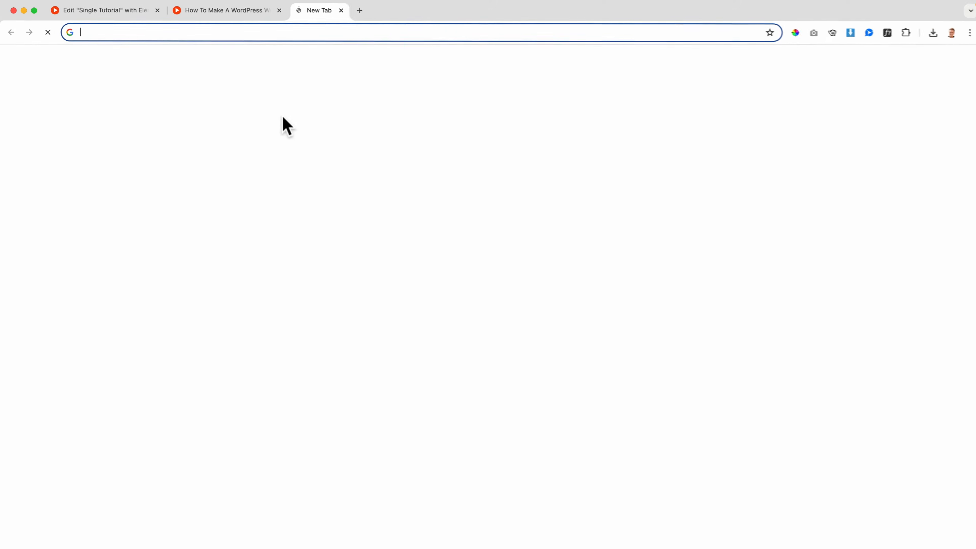
{"action": "type", "text": "ferdy.com/images"}
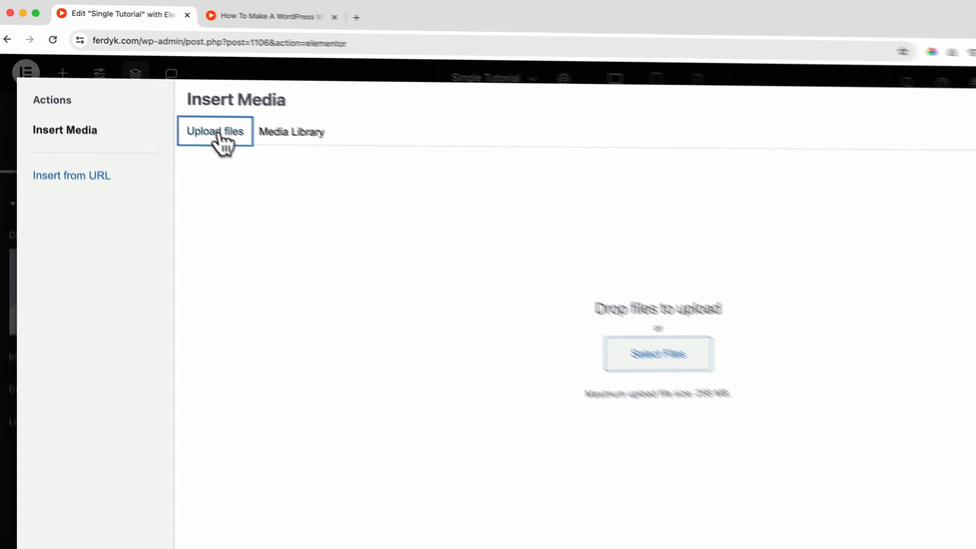
{"action": "left_click", "coordinate": [220, 110]}
{"action": "scroll", "coordinate": [499, 270], "scroll_direction": "down", "scroll_amount": 2}
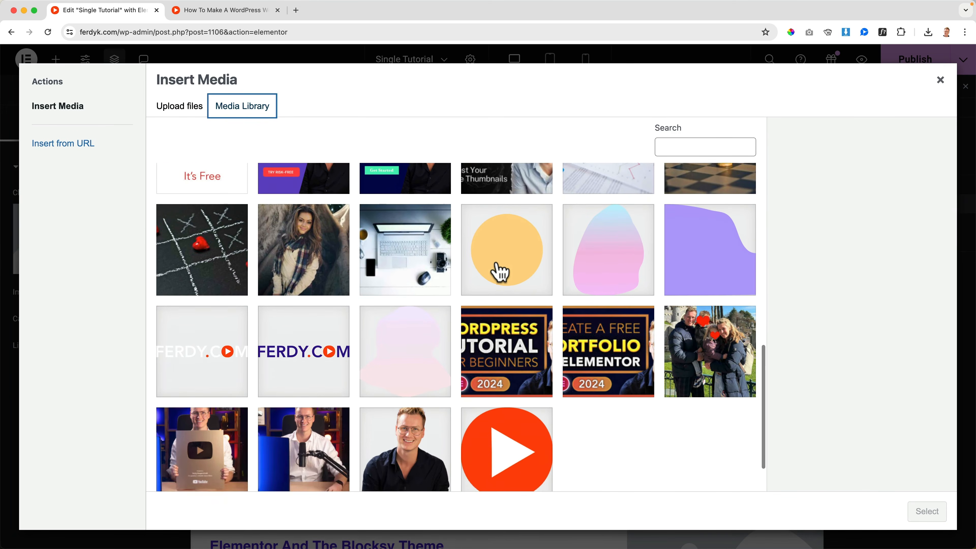
{"action": "scroll", "coordinate": [499, 270], "scroll_direction": "up", "scroll_amount": 4}
{"action": "left_click", "coordinate": [306, 256]}
{"action": "left_click", "coordinate": [930, 510]}
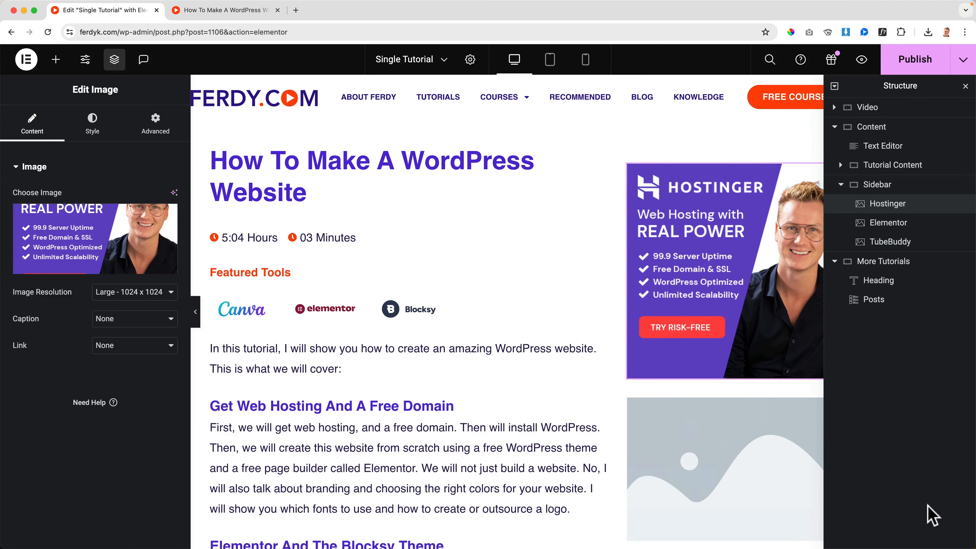
Insert the dark blue Elementor "Build Stunning Websites" banner from the media library into the Elementor sidebar image.
{"action": "left_click", "coordinate": [108, 231]}
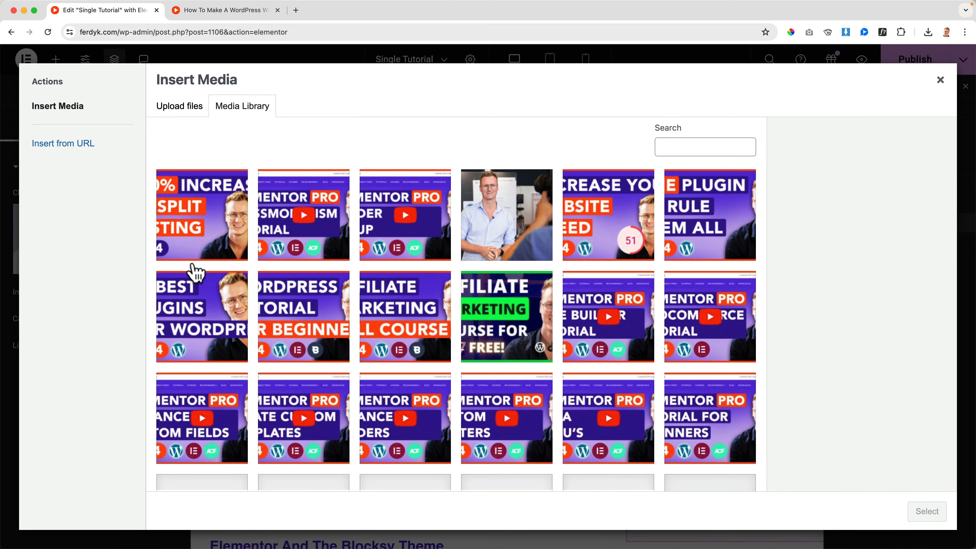
{"action": "scroll", "coordinate": [375, 306], "scroll_direction": "down", "scroll_amount": 10}
{"action": "left_click", "coordinate": [408, 277]}
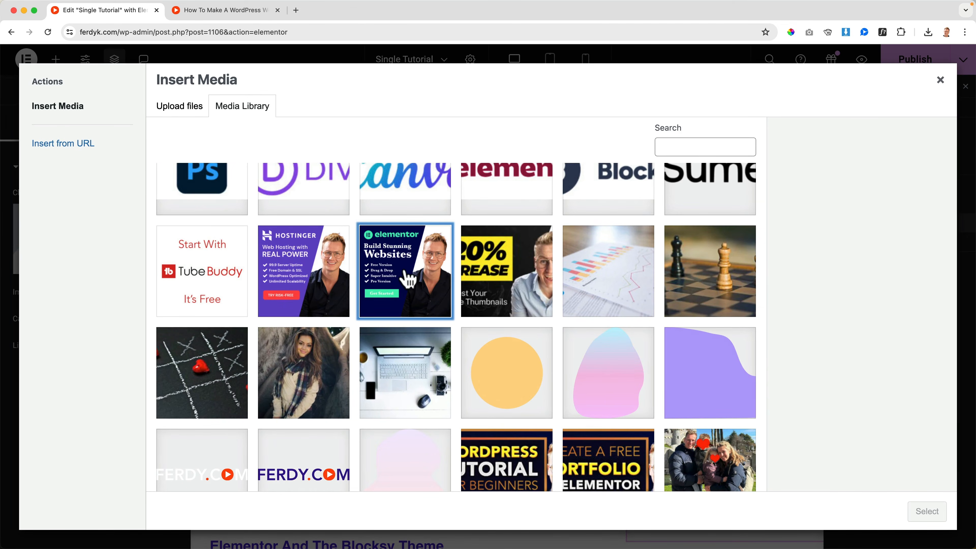
{"action": "left_click", "coordinate": [927, 512]}
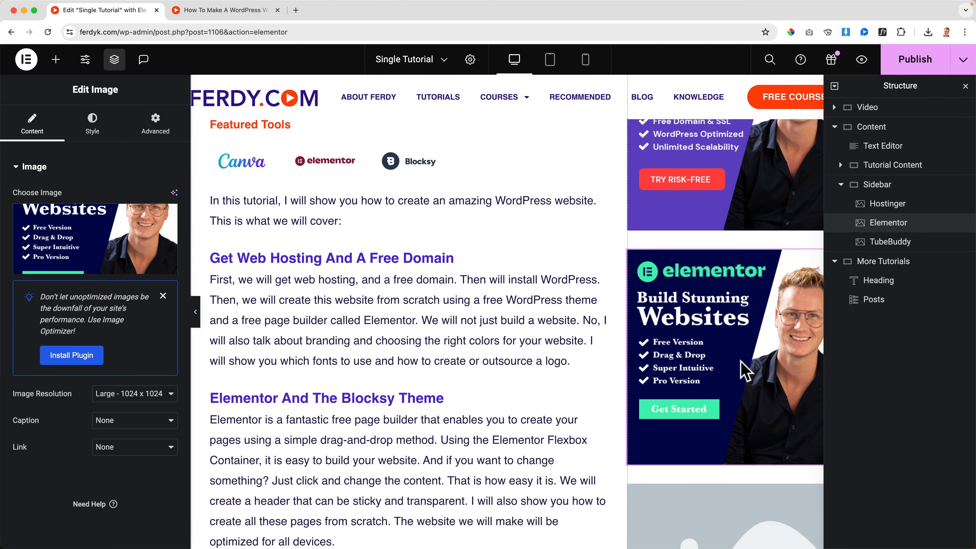
Insert the "Start With TubeBuddy" banner from the media library into the TubeBuddy sidebar image and publish the template.
{"action": "scroll", "coordinate": [746, 371], "scroll_direction": "down", "scroll_amount": 5}
{"action": "left_click", "coordinate": [734, 370]}
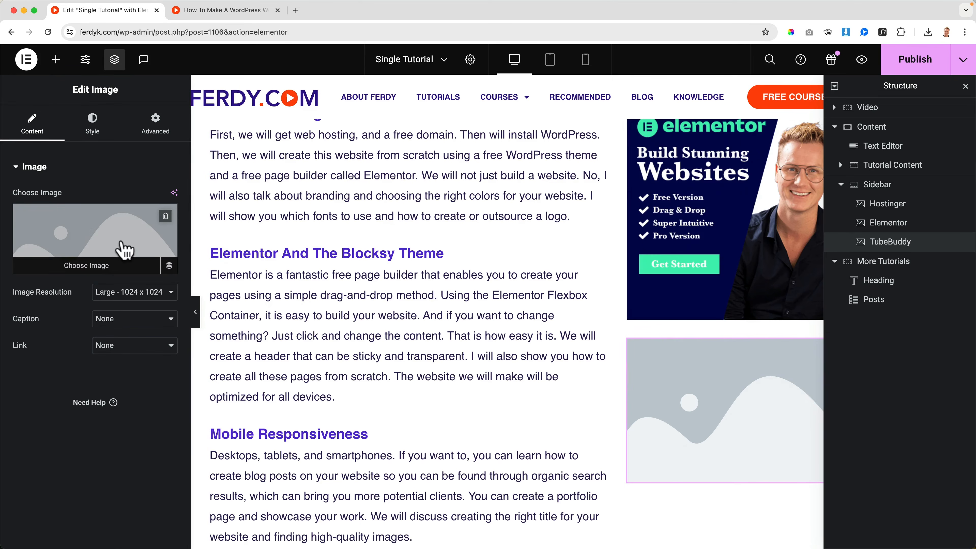
{"action": "left_click", "coordinate": [124, 251]}
{"action": "scroll", "coordinate": [342, 329], "scroll_direction": "down", "scroll_amount": 10}
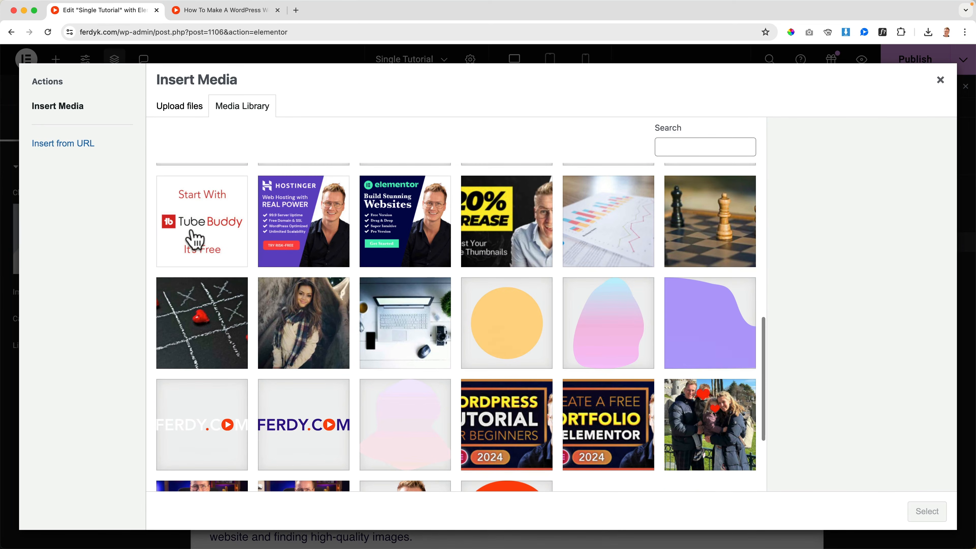
{"action": "left_click", "coordinate": [196, 240]}
{"action": "left_click", "coordinate": [905, 511]}
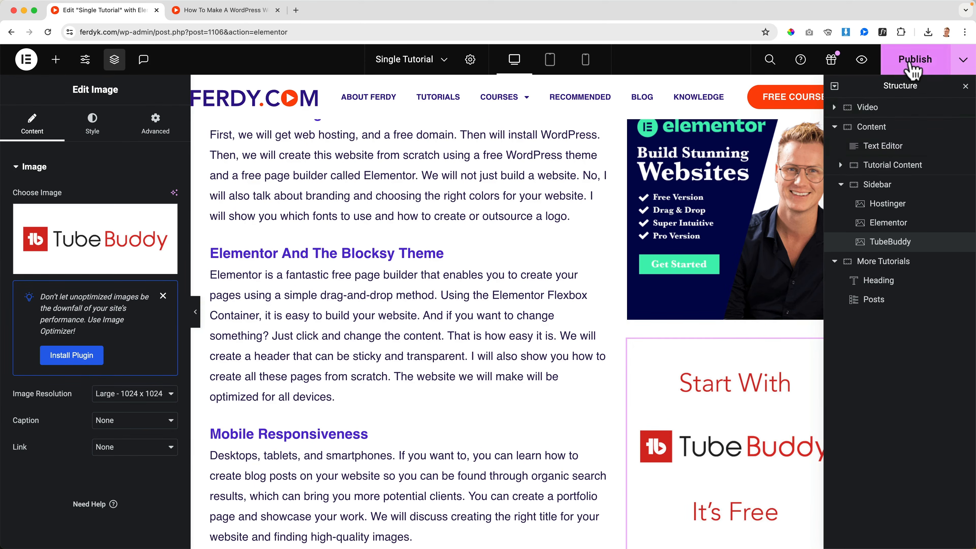
Reload the live tutorial page and examine how the sidebar banners sit beside the tutorial text.
{"action": "left_click", "coordinate": [221, 10]}
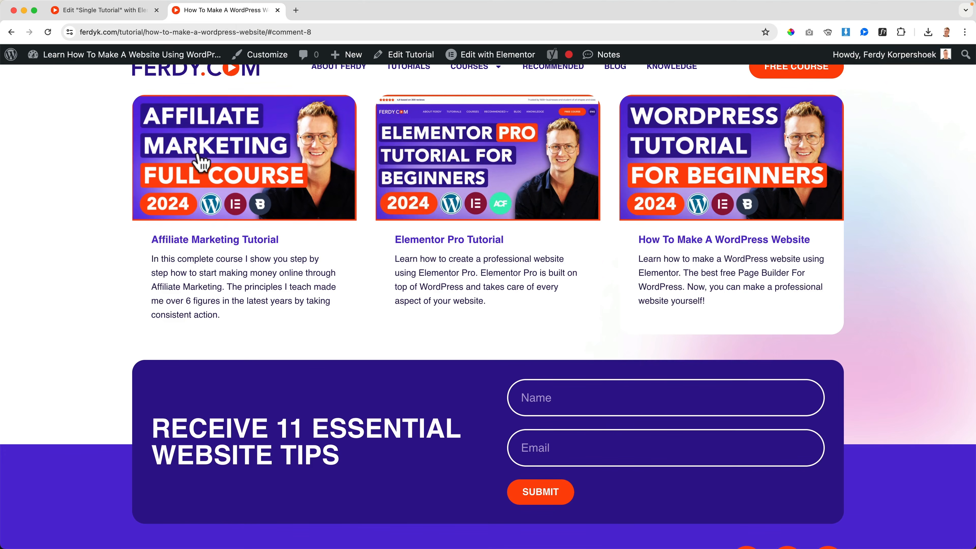
{"action": "key", "text": "super+r"}
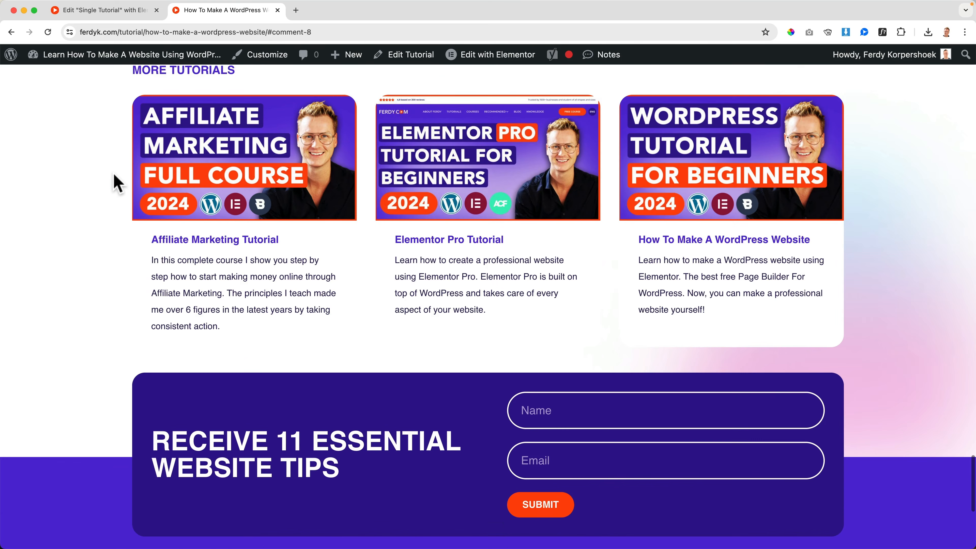
{"action": "scroll", "coordinate": [498, 192], "scroll_direction": "down", "scroll_amount": 10}
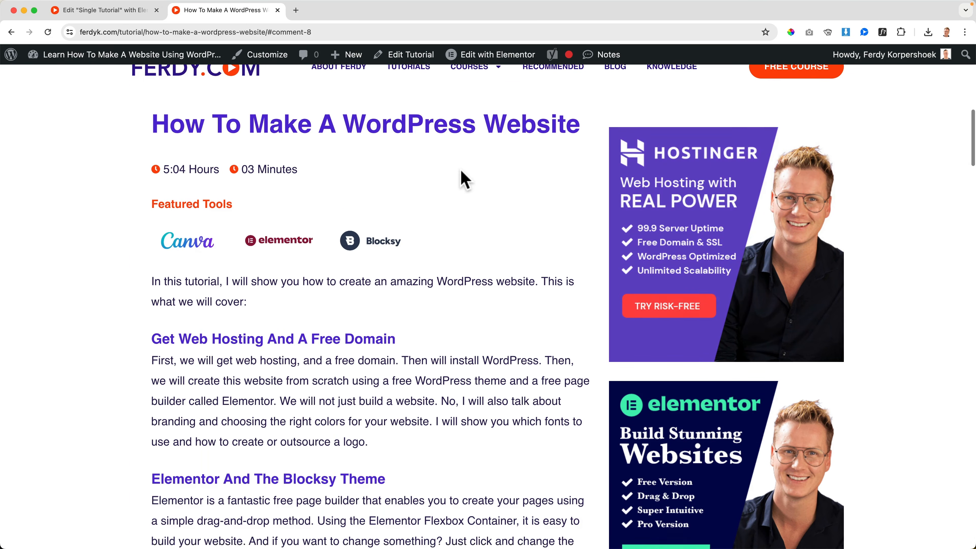
{"action": "scroll", "coordinate": [700, 251], "scroll_direction": "down", "scroll_amount": 5}
{"action": "scroll", "coordinate": [498, 181], "scroll_direction": "down", "scroll_amount": 6}
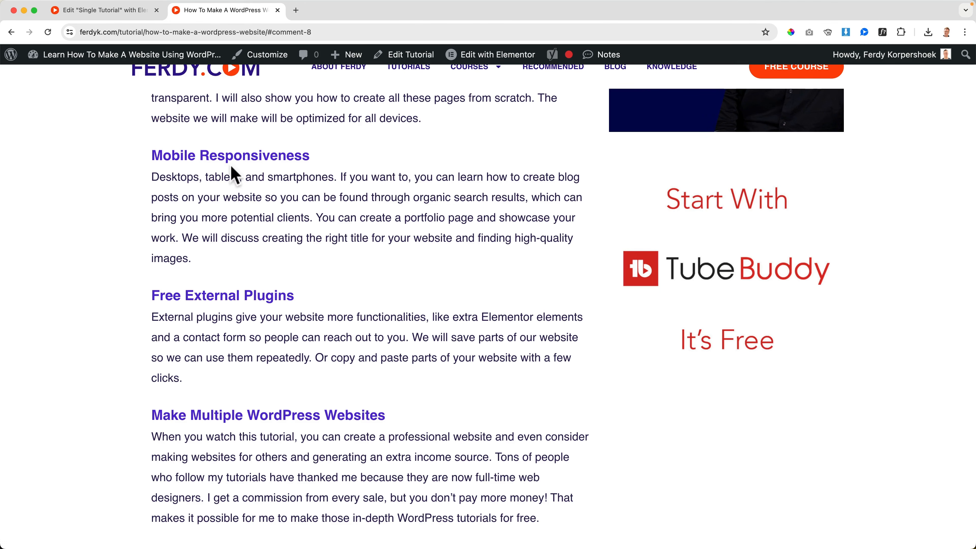
{"action": "scroll", "coordinate": [263, 196], "scroll_direction": "up", "scroll_amount": 11}
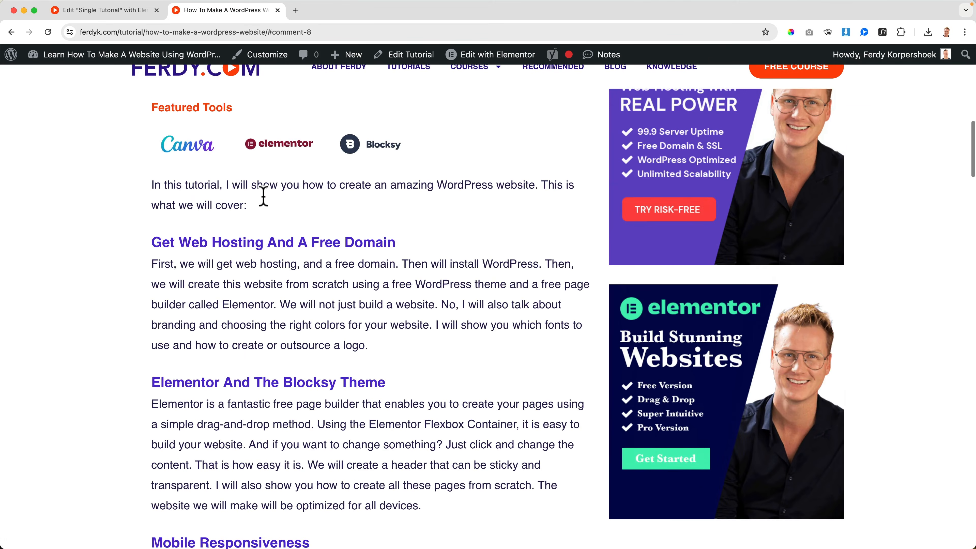
{"action": "scroll", "coordinate": [315, 177], "scroll_direction": "up", "scroll_amount": 2}
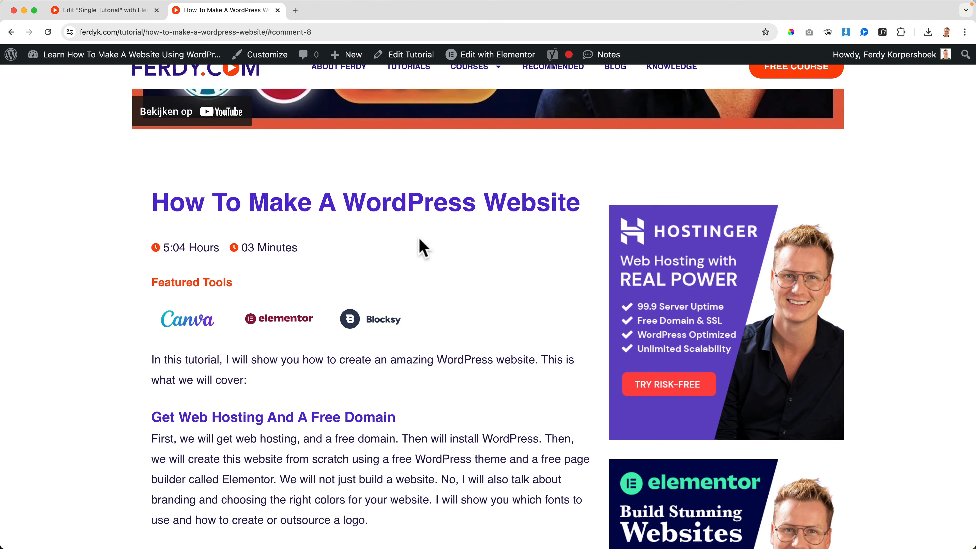
Return to the Single Tutorial template and give the Hostinger sidebar image a custom URL link of #.
{"action": "left_click", "coordinate": [141, 10]}
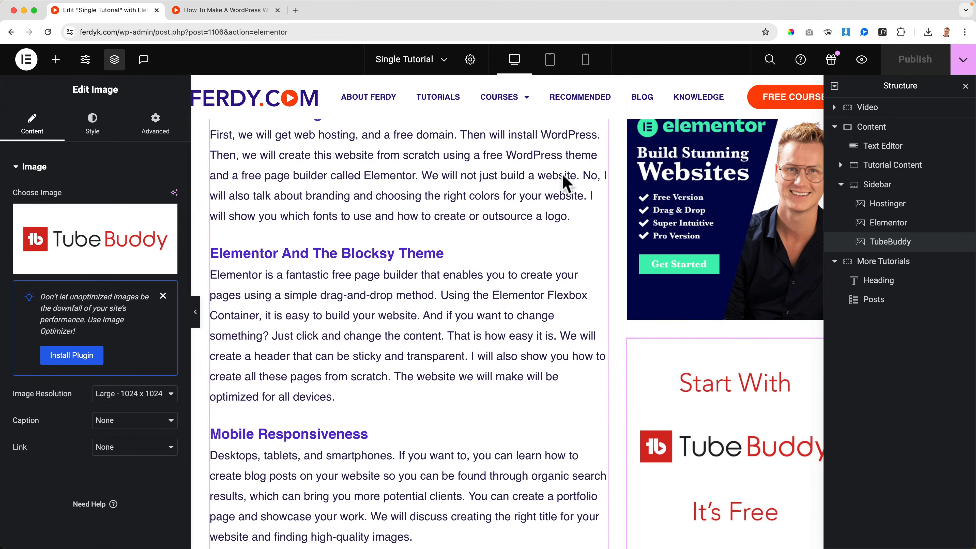
{"action": "left_click", "coordinate": [694, 303]}
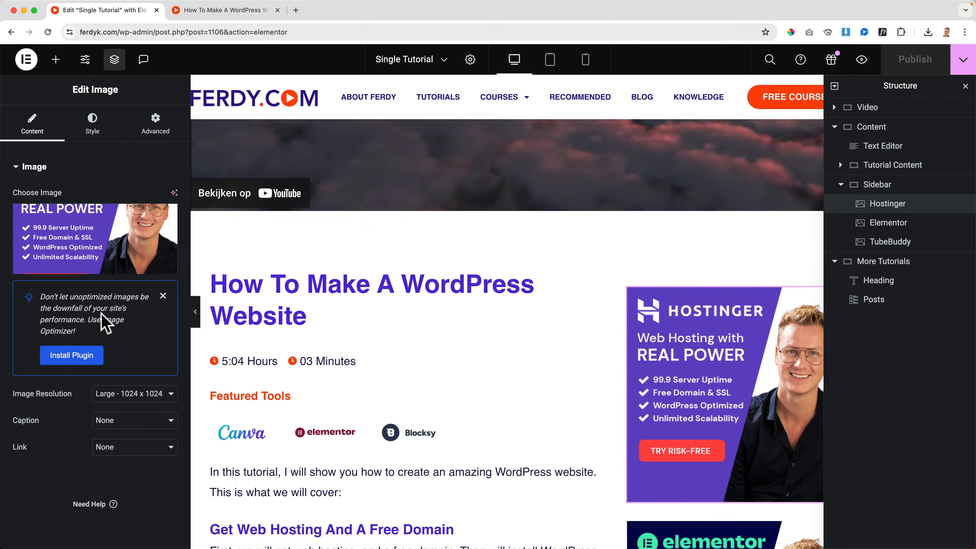
{"action": "left_click", "coordinate": [115, 450]}
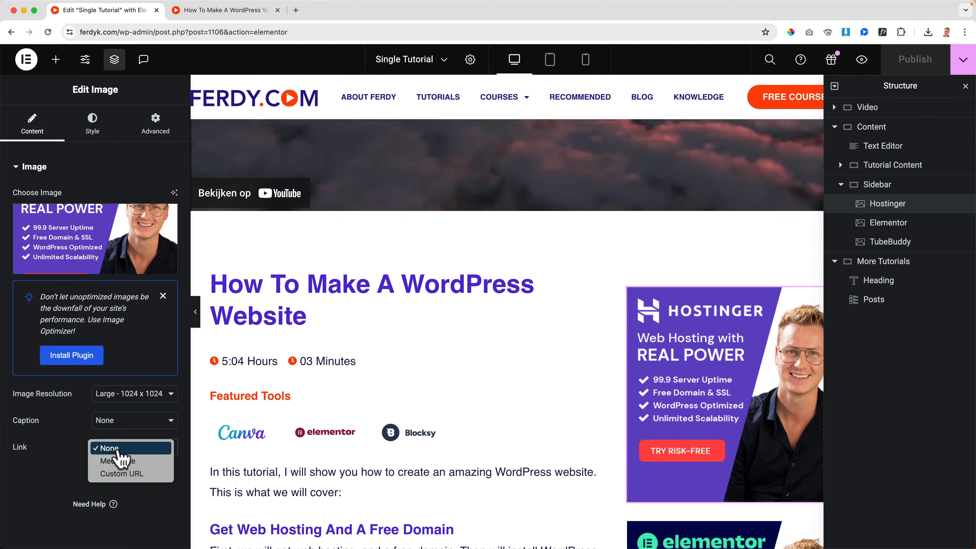
{"action": "left_click", "coordinate": [121, 477]}
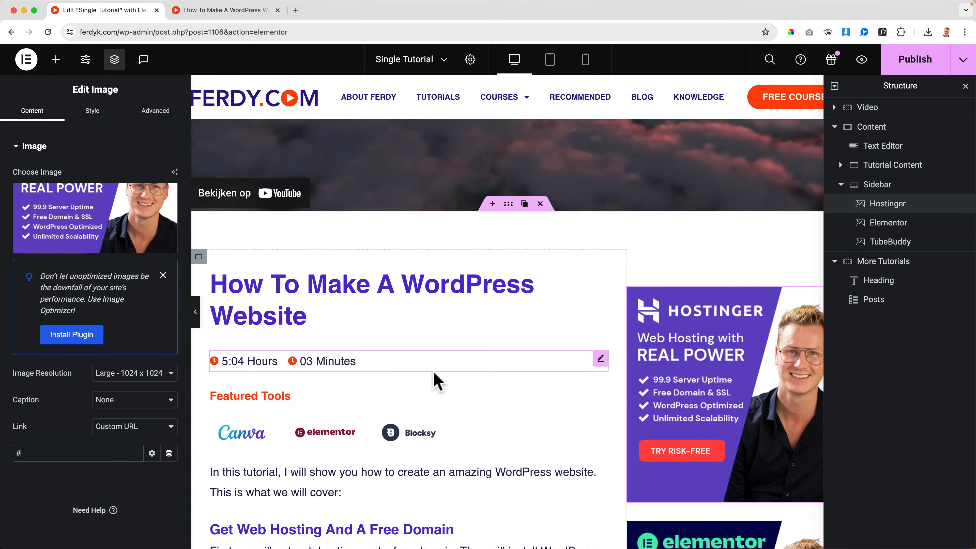
Give the Elementor "Build Stunning Websites" sidebar image a custom URL link of #.
{"action": "scroll", "coordinate": [436, 382], "scroll_direction": "down", "scroll_amount": 5}
{"action": "left_click", "coordinate": [648, 371]}
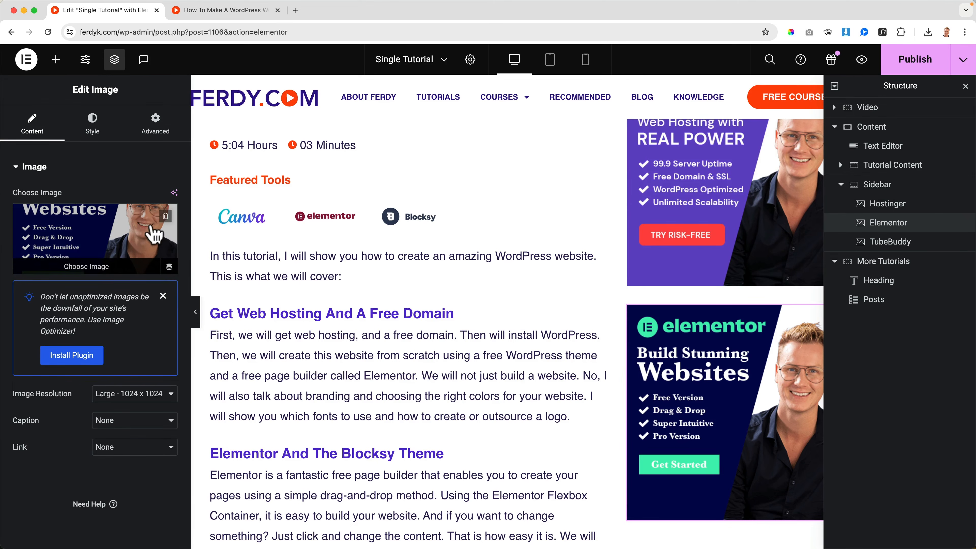
{"action": "left_click", "coordinate": [120, 450]}
{"action": "left_click", "coordinate": [123, 474]}
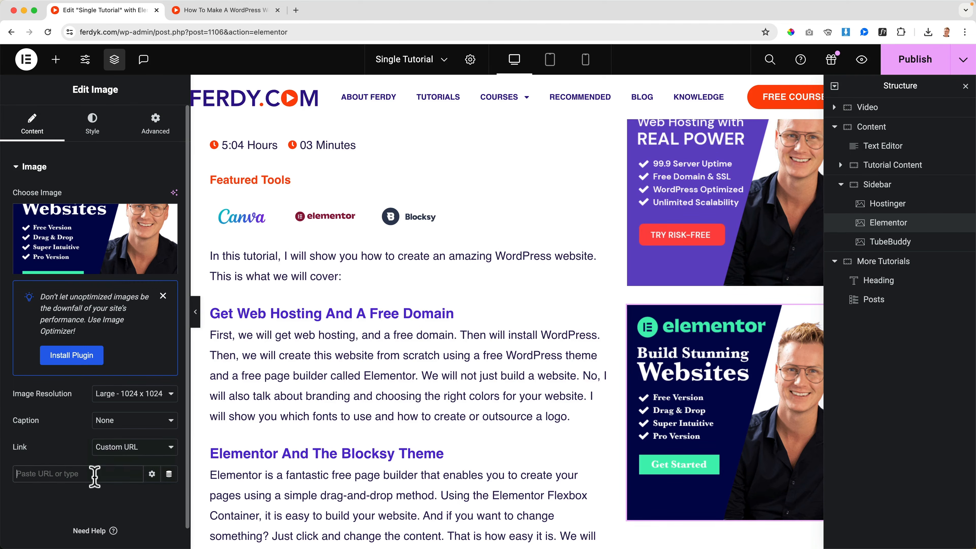
Set the link type of the TubeBuddy sidebar image to Custom URL.
{"action": "scroll", "coordinate": [654, 397], "scroll_direction": "down", "scroll_amount": 6}
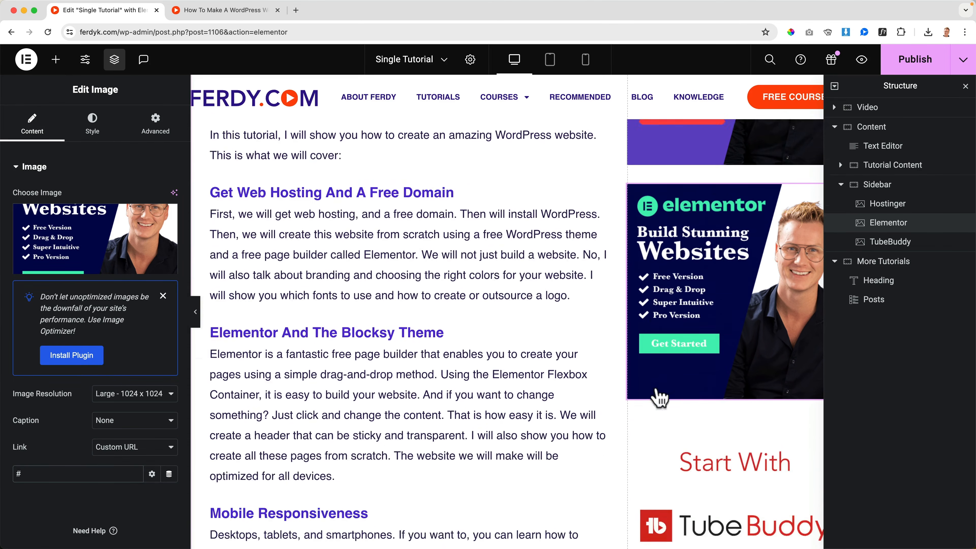
{"action": "left_click", "coordinate": [657, 389]}
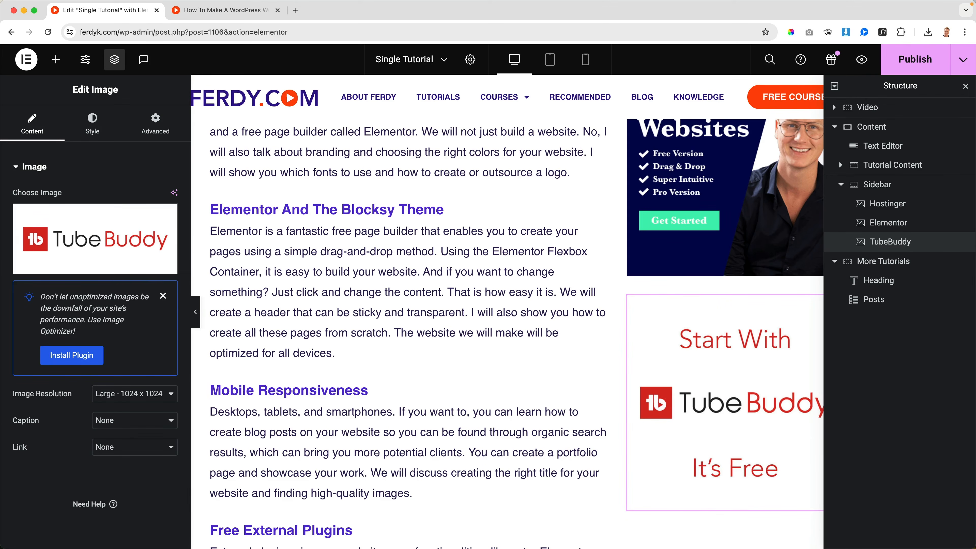
{"action": "left_click", "coordinate": [110, 449]}
{"action": "left_click", "coordinate": [117, 473]}
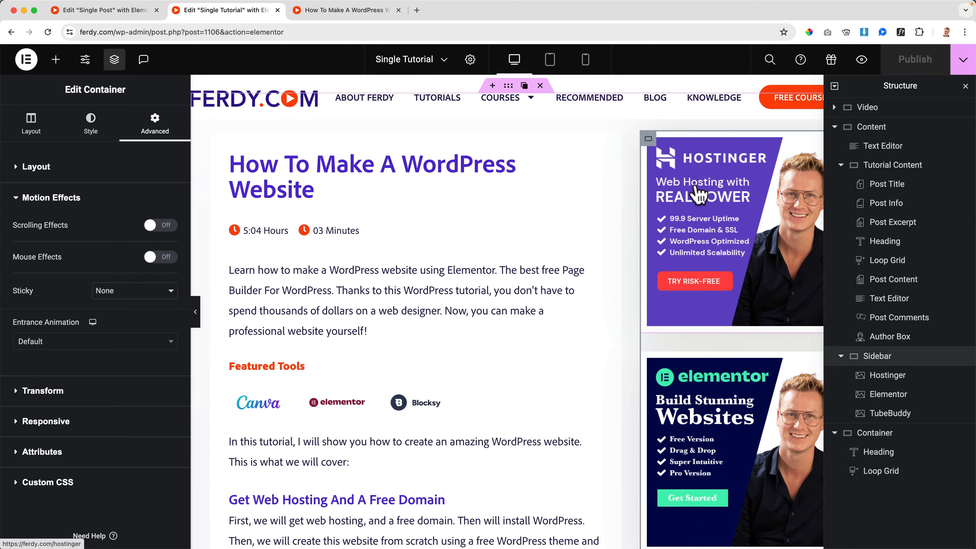
Add a display condition to the Hostinger image in the Single Post template, using Dynamic Tags with Image Title set to Is.
{"action": "left_click", "coordinate": [697, 194]}
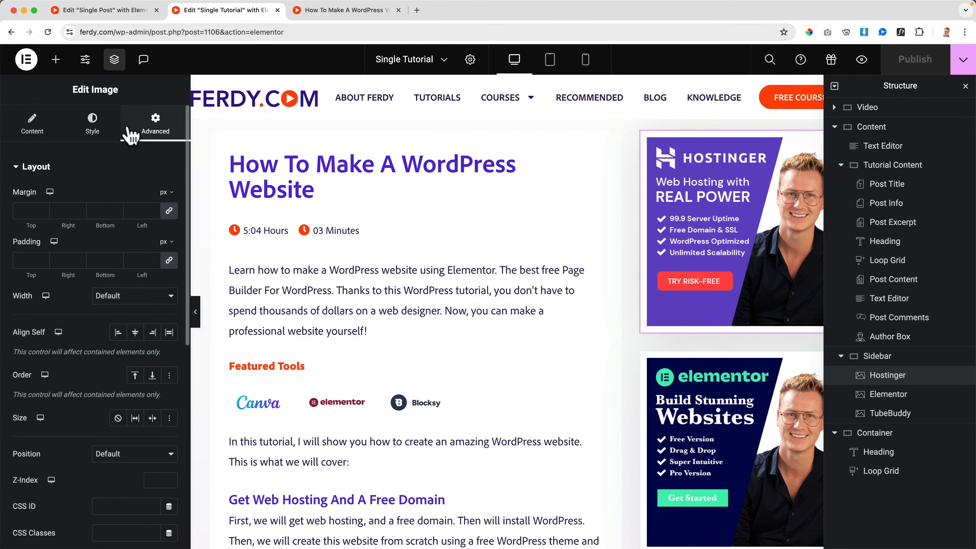
{"action": "scroll", "coordinate": [95, 272], "scroll_direction": "down", "scroll_amount": 5}
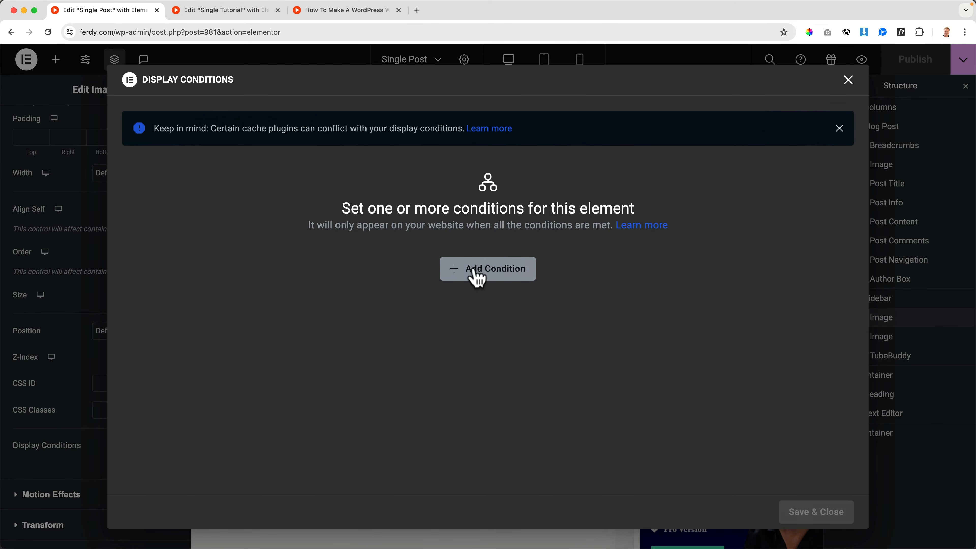
{"action": "left_click", "coordinate": [476, 277]}
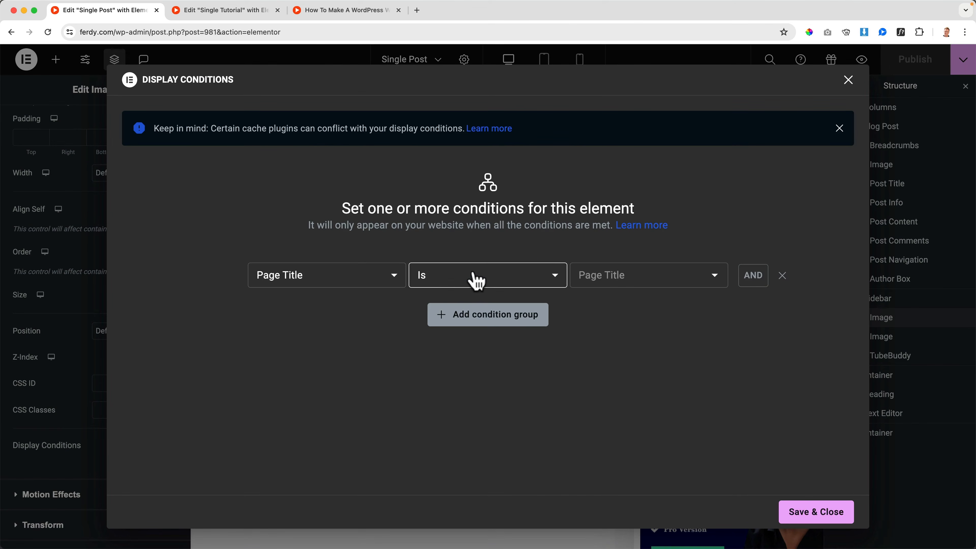
{"action": "left_click", "coordinate": [344, 283]}
{"action": "scroll", "coordinate": [313, 360], "scroll_direction": "down", "scroll_amount": 15}
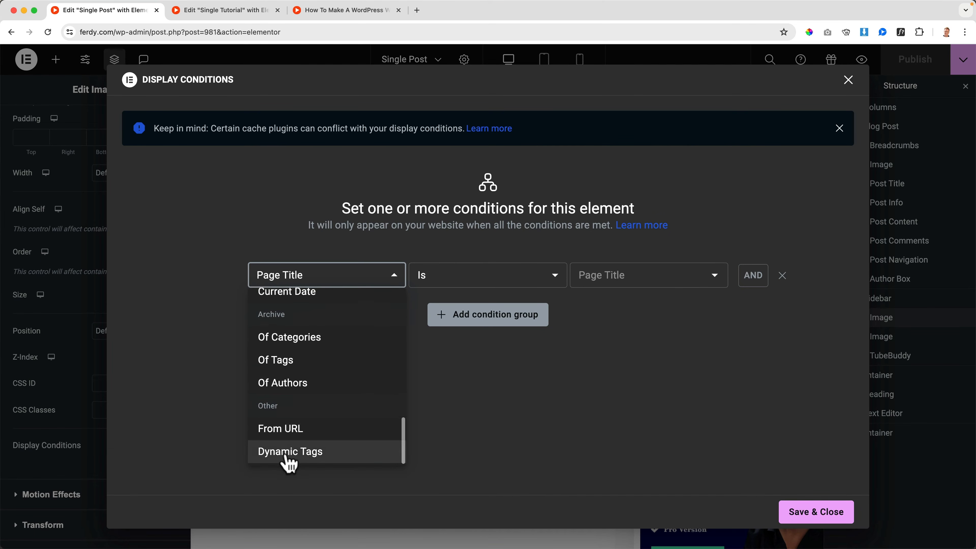
{"action": "scroll", "coordinate": [292, 457], "scroll_direction": "up", "scroll_amount": 1}
{"action": "left_click", "coordinate": [293, 454]}
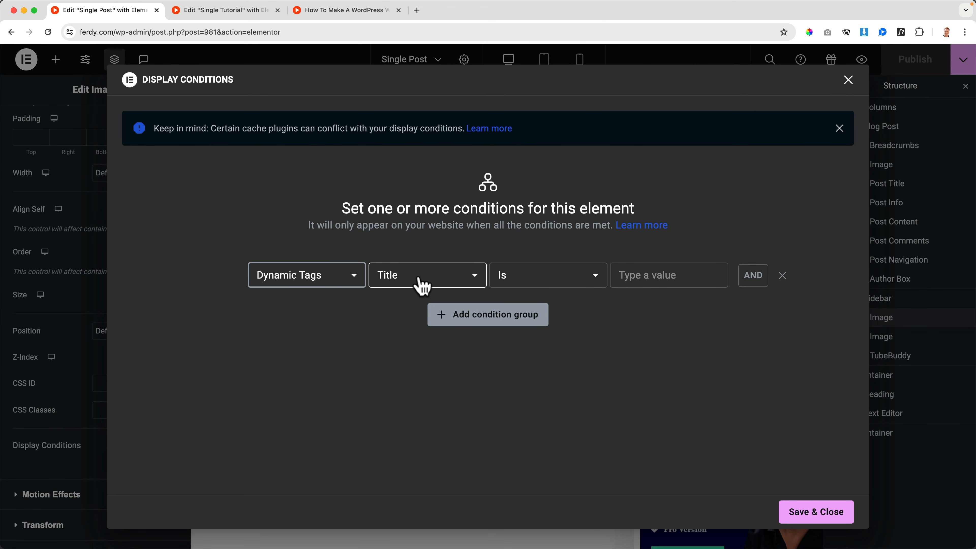
{"action": "left_click", "coordinate": [422, 286]}
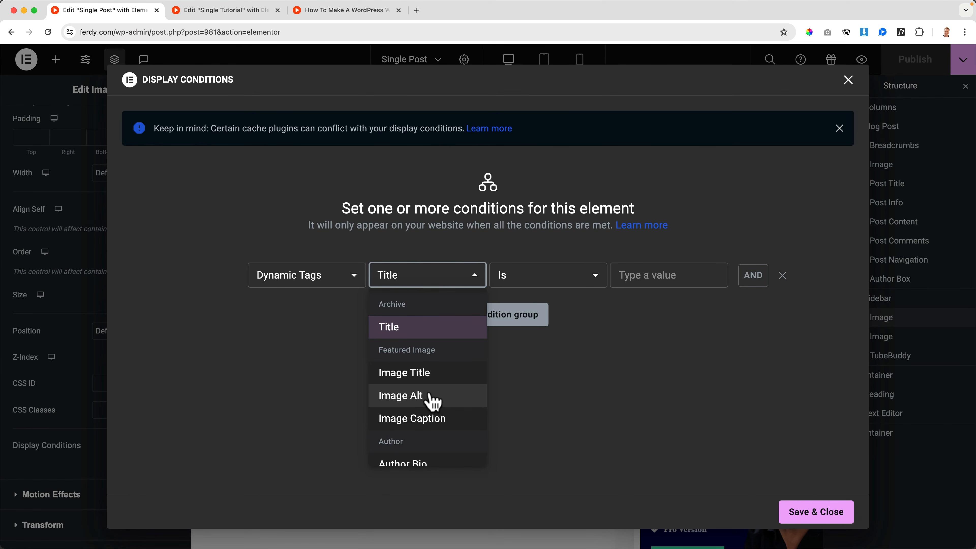
{"action": "left_click", "coordinate": [413, 375]}
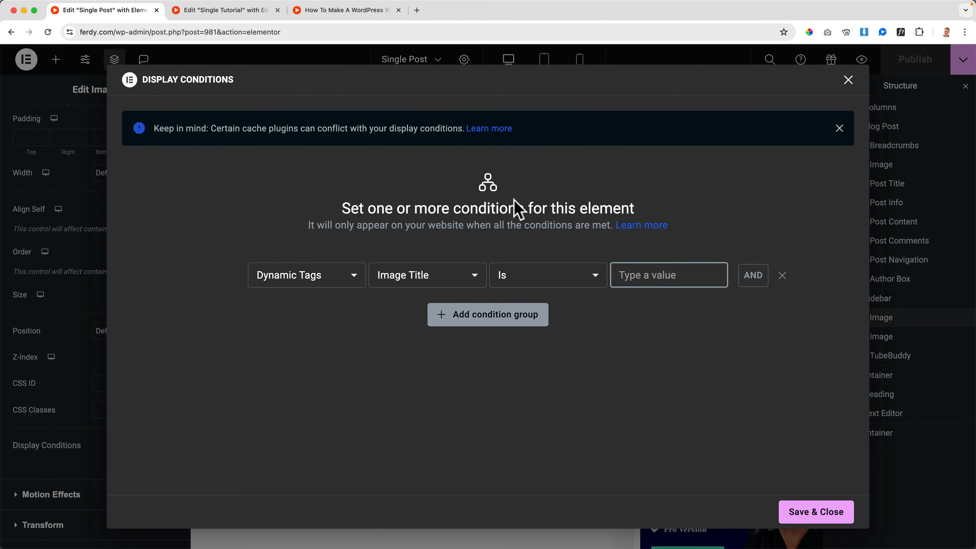
Open the WordPress website tutorial for editing and copy its featured image's title from the media details.
{"action": "left_click", "coordinate": [335, 10]}
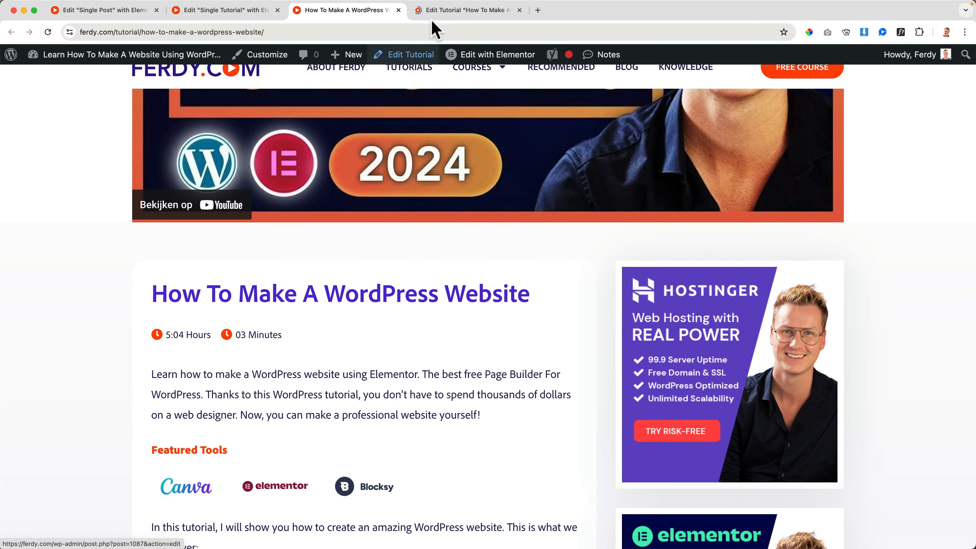
{"action": "left_click", "coordinate": [435, 12]}
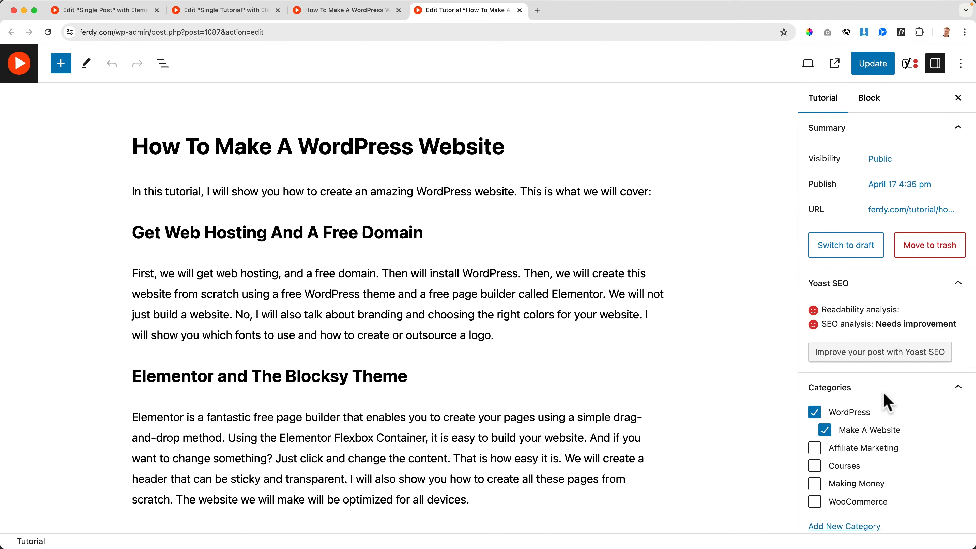
{"action": "scroll", "coordinate": [884, 400], "scroll_direction": "down", "scroll_amount": 12}
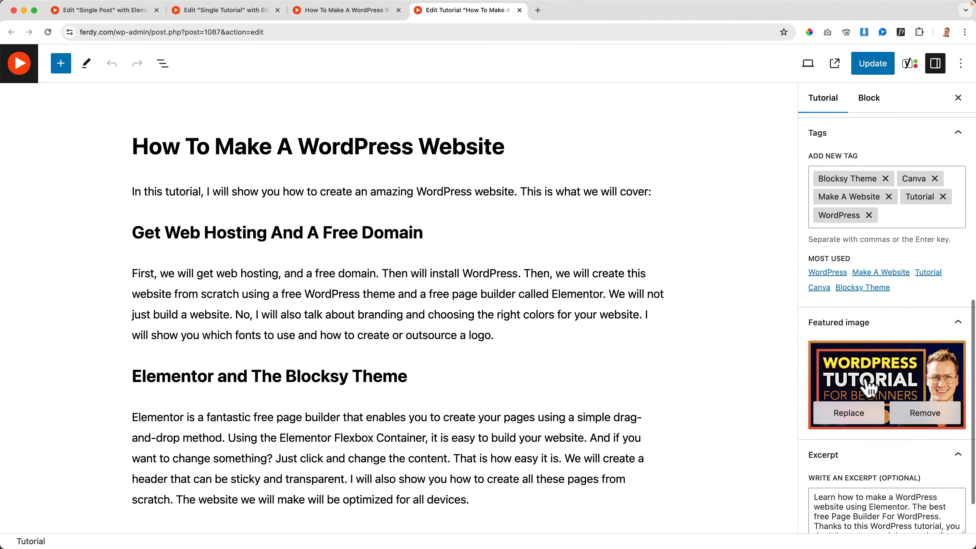
{"action": "left_click", "coordinate": [869, 380]}
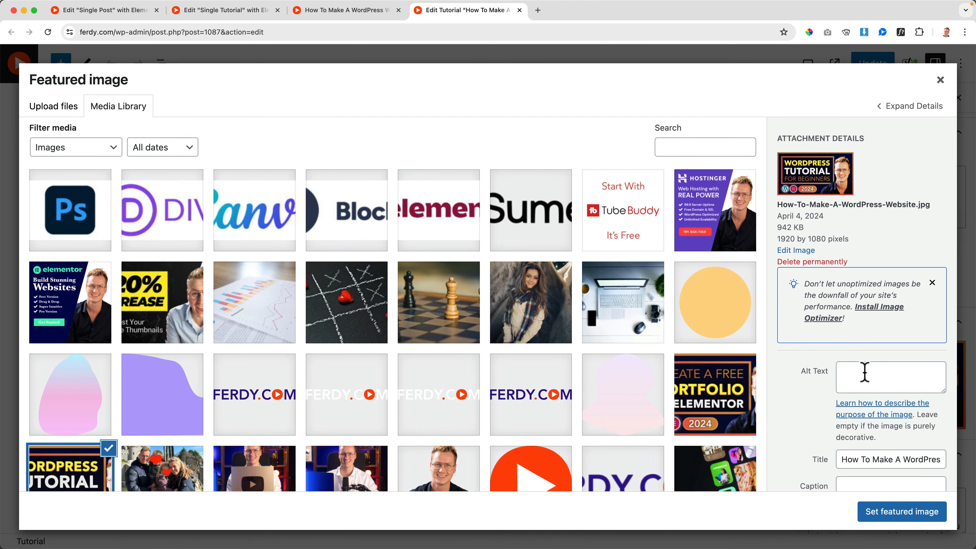
{"action": "scroll", "coordinate": [807, 402], "scroll_direction": "down", "scroll_amount": 5}
{"action": "left_click", "coordinate": [871, 379]}
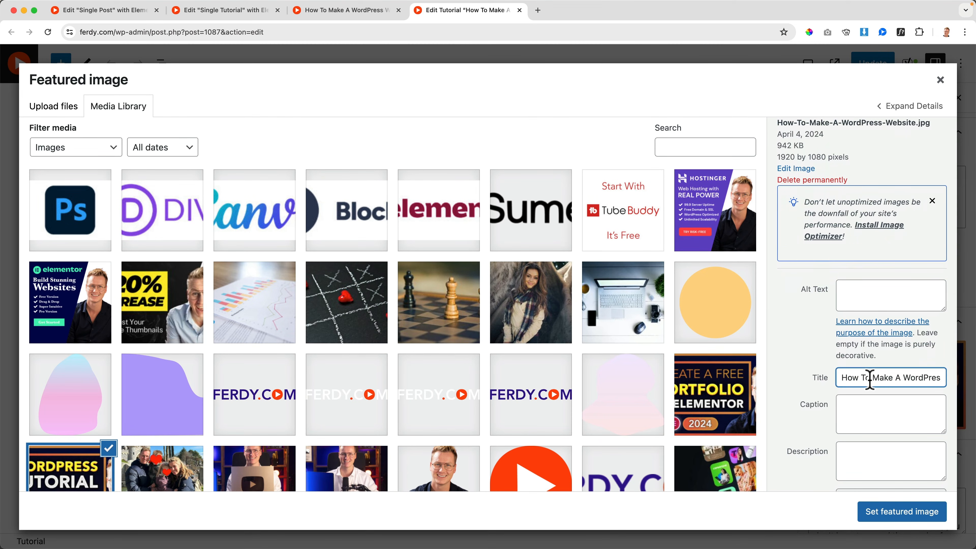
{"action": "triple_click", "coordinate": [871, 379]}
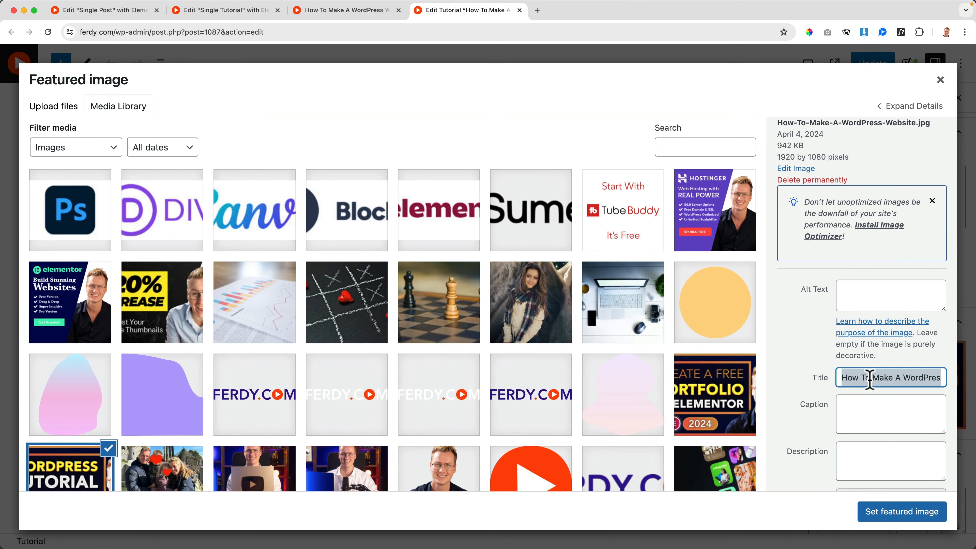
{"action": "left_click", "coordinate": [940, 81]}
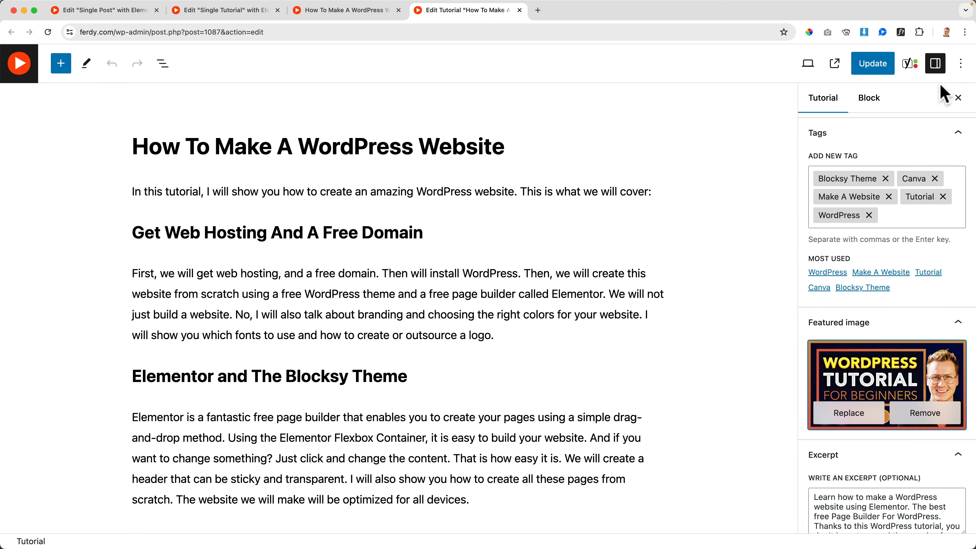
Enter "How To Make A WordPress Website" as the Image Title condition's value, save the condition and publish the Single Post template.
{"action": "left_click", "coordinate": [330, 12]}
{"action": "left_click", "coordinate": [230, 12]}
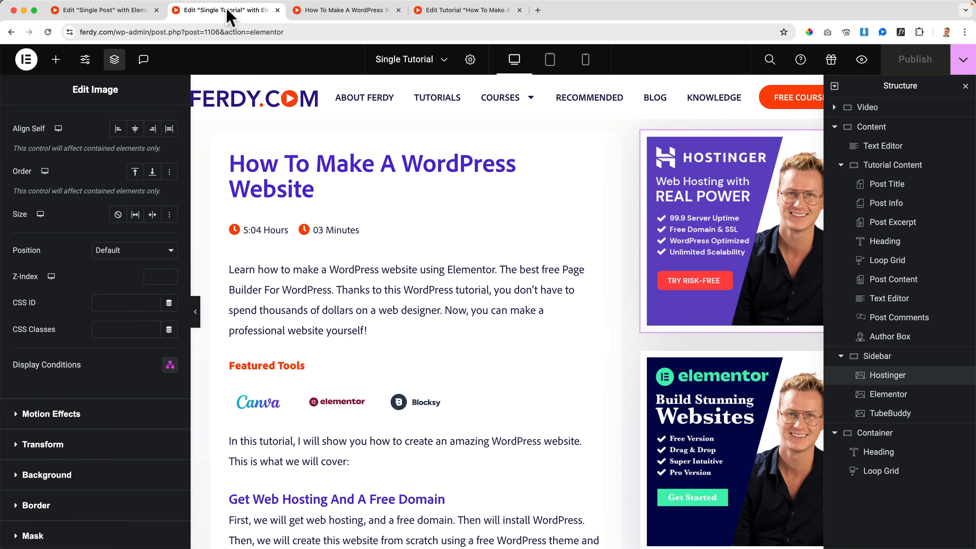
{"action": "left_click", "coordinate": [137, 18]}
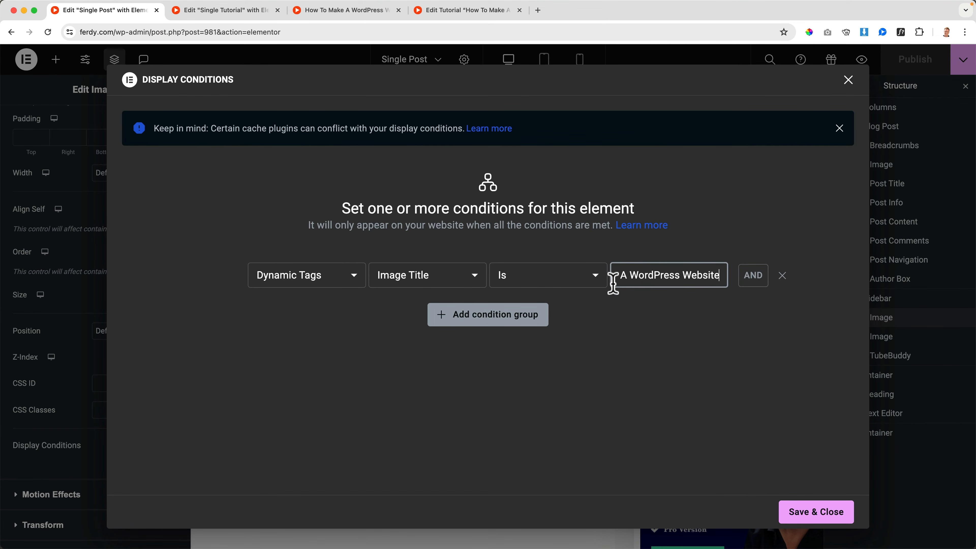
{"action": "left_click", "coordinate": [814, 516]}
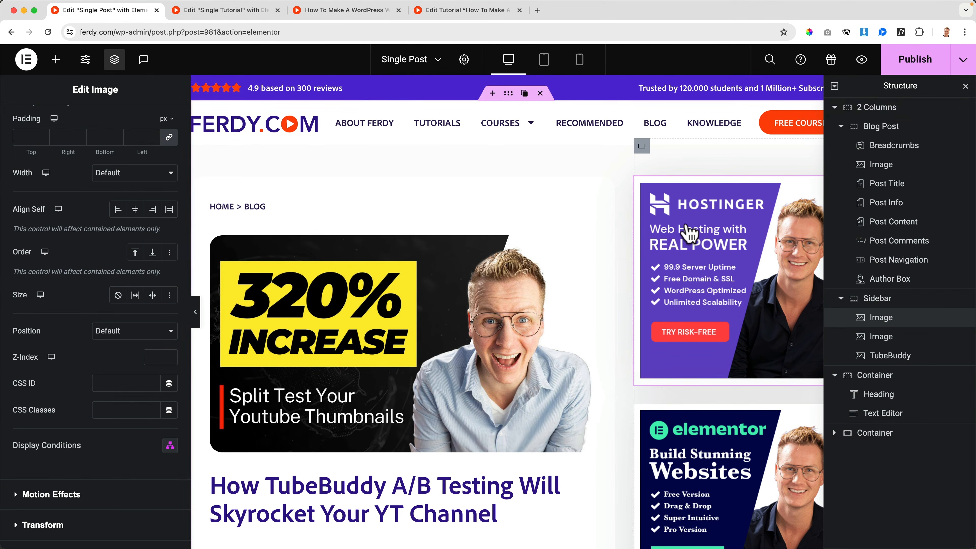
{"action": "left_click", "coordinate": [905, 67]}
Reload the live WordPress website tutorial and check whether the Hostinger banner appears in its sidebar.
{"action": "left_click", "coordinate": [241, 12]}
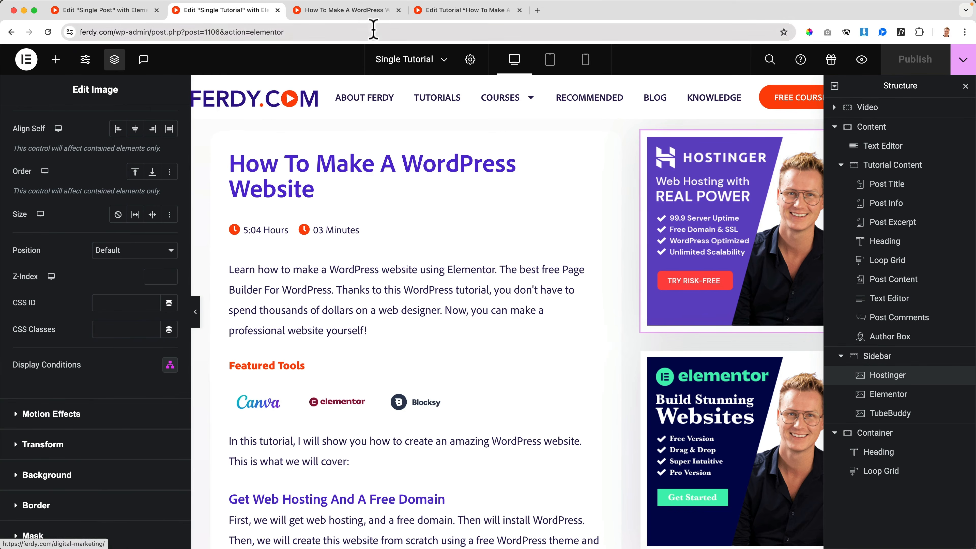
{"action": "left_click", "coordinate": [343, 13]}
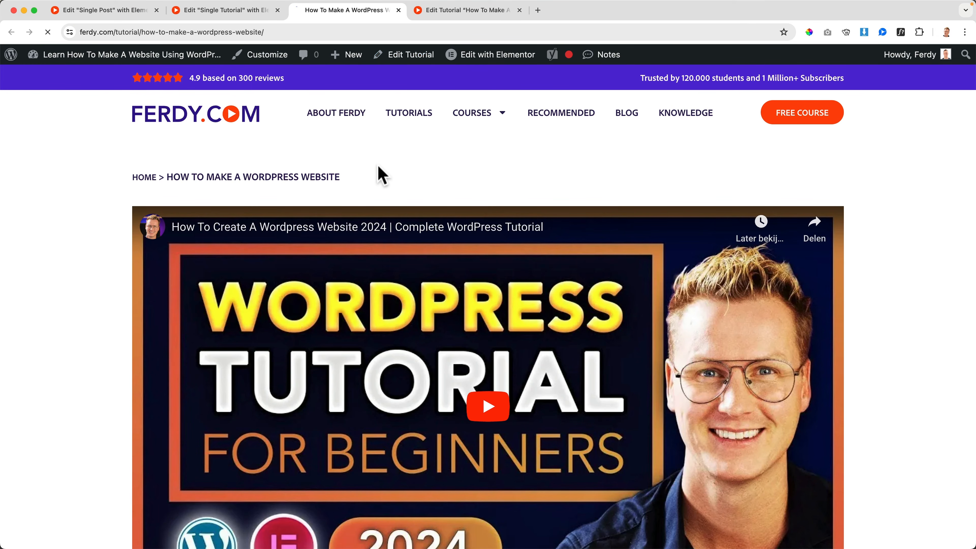
{"action": "scroll", "coordinate": [520, 183], "scroll_direction": "down", "scroll_amount": 4}
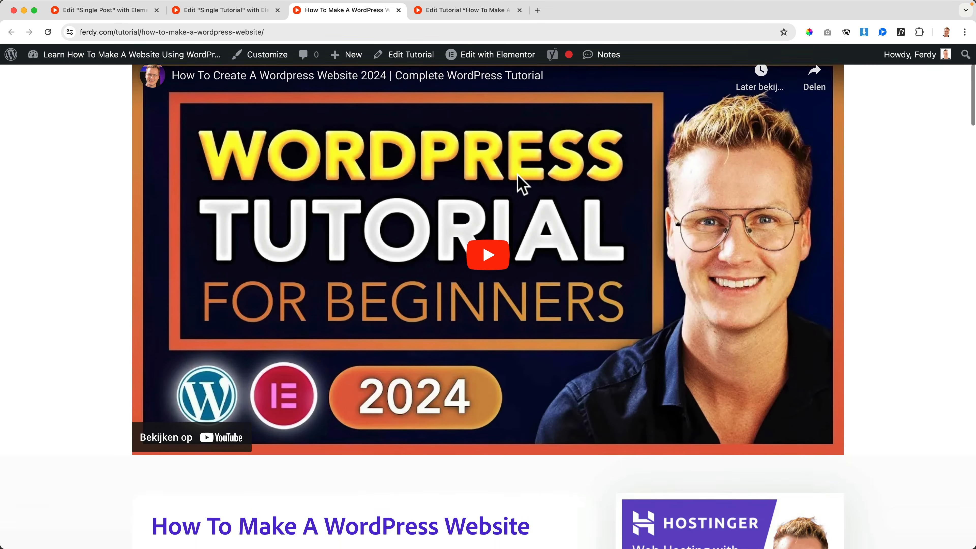
{"action": "scroll", "coordinate": [521, 185], "scroll_direction": "down", "scroll_amount": 8}
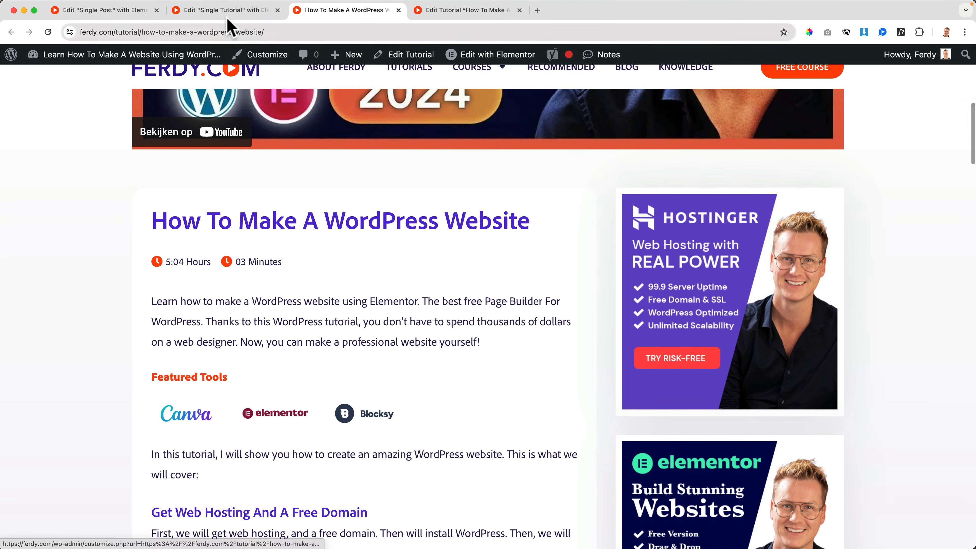
Remove the Image Title display condition from the Hostinger image in the Single Tutorial template and save the remaining In Categories condition.
{"action": "left_click", "coordinate": [227, 10]}
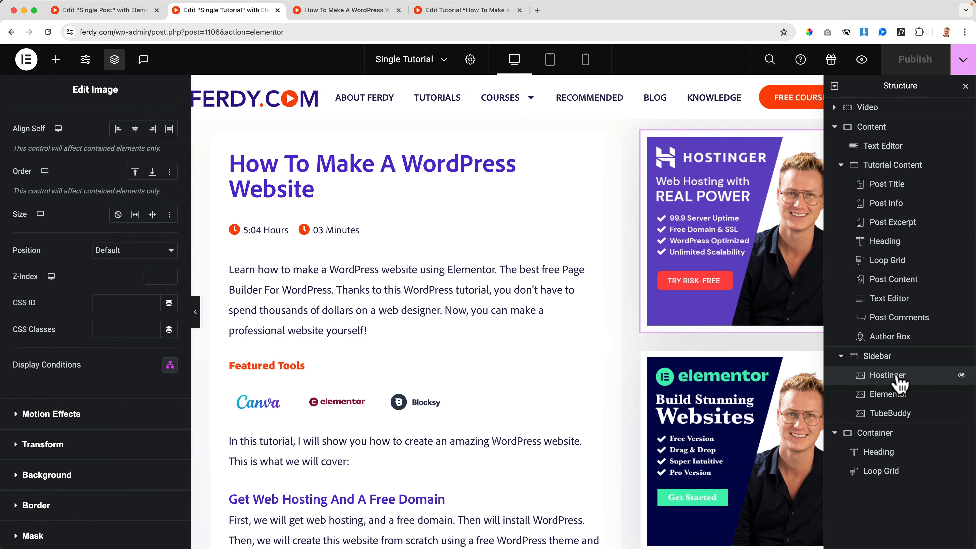
{"action": "scroll", "coordinate": [144, 153], "scroll_direction": "up", "scroll_amount": 5}
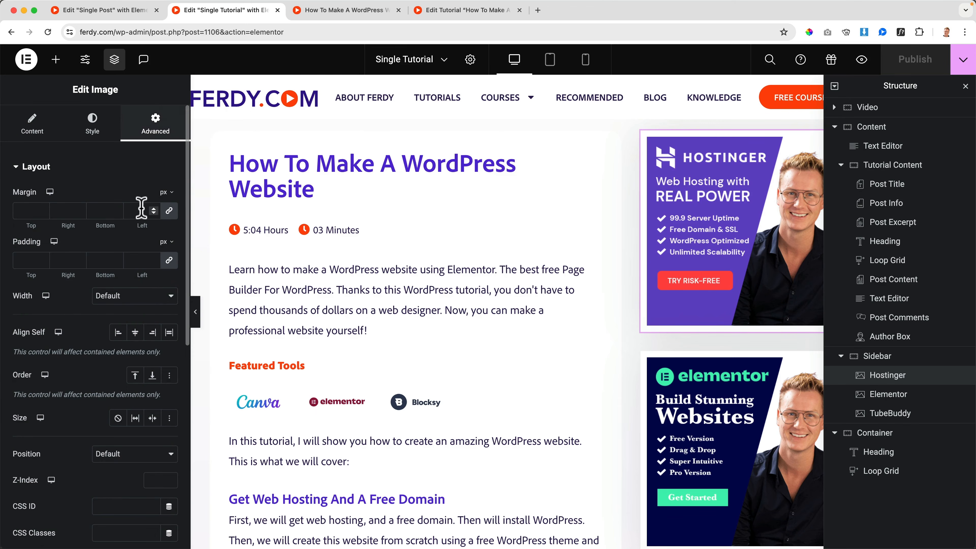
{"action": "scroll", "coordinate": [161, 276], "scroll_direction": "down", "scroll_amount": 6}
{"action": "left_click", "coordinate": [170, 327]}
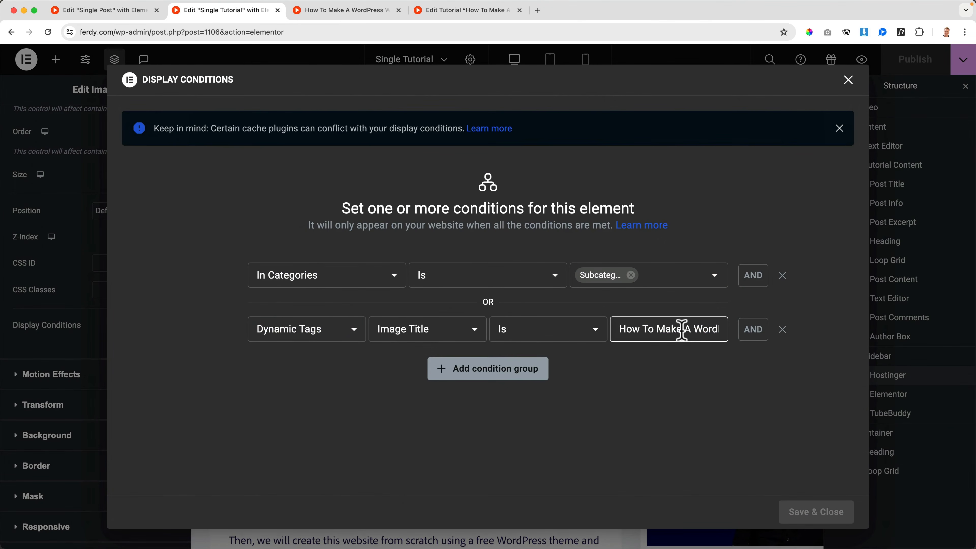
{"action": "left_click", "coordinate": [782, 329]}
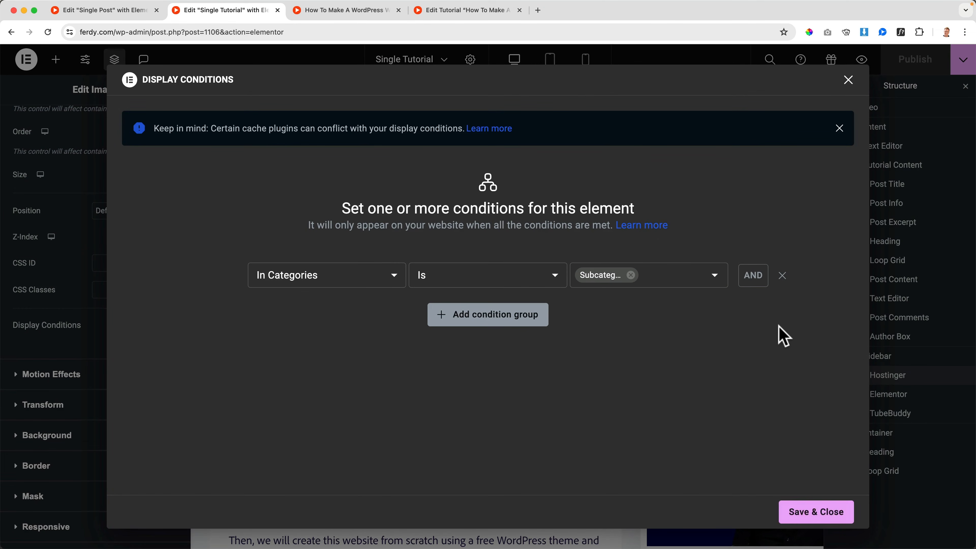
{"action": "left_click", "coordinate": [816, 515]}
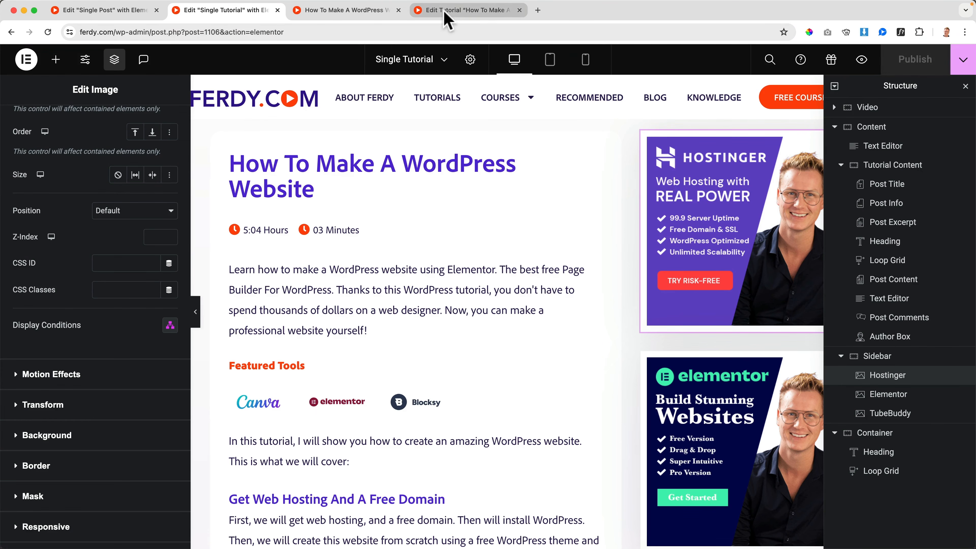
Reload the live WordPress website tutorial to check its sidebar banners, and return to the Single Tutorial template.
{"action": "left_click", "coordinate": [322, 10]}
{"action": "key", "text": "super+r"}
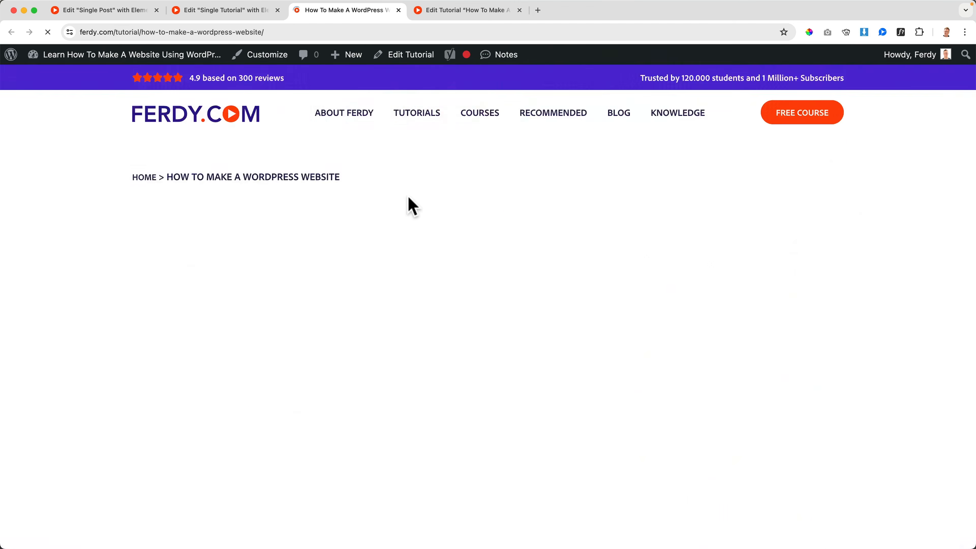
{"action": "left_click", "coordinate": [247, 10]}
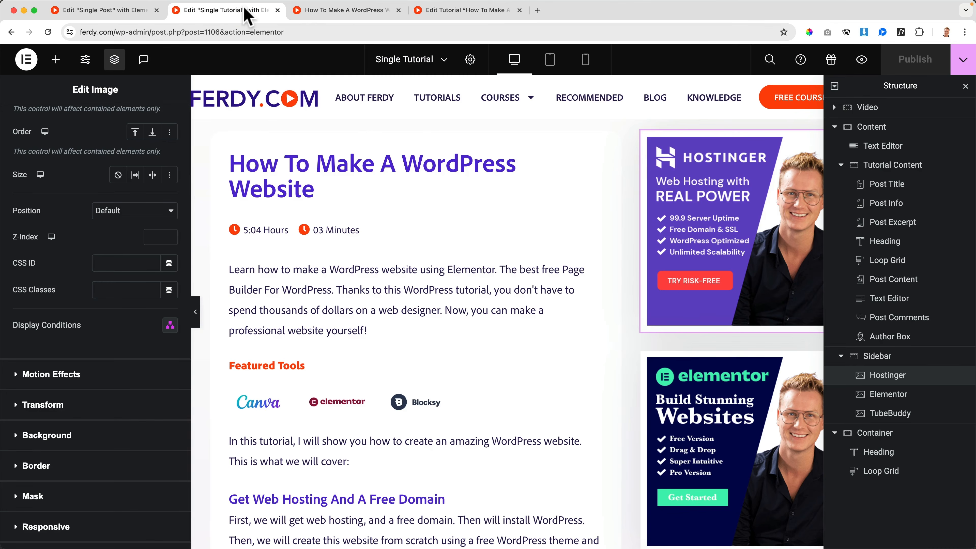
Add an OR condition group to the Hostinger image with Dynamic Tags Image Title is "How To Make A WordPress Website" and save it.
{"action": "left_click", "coordinate": [169, 329]}
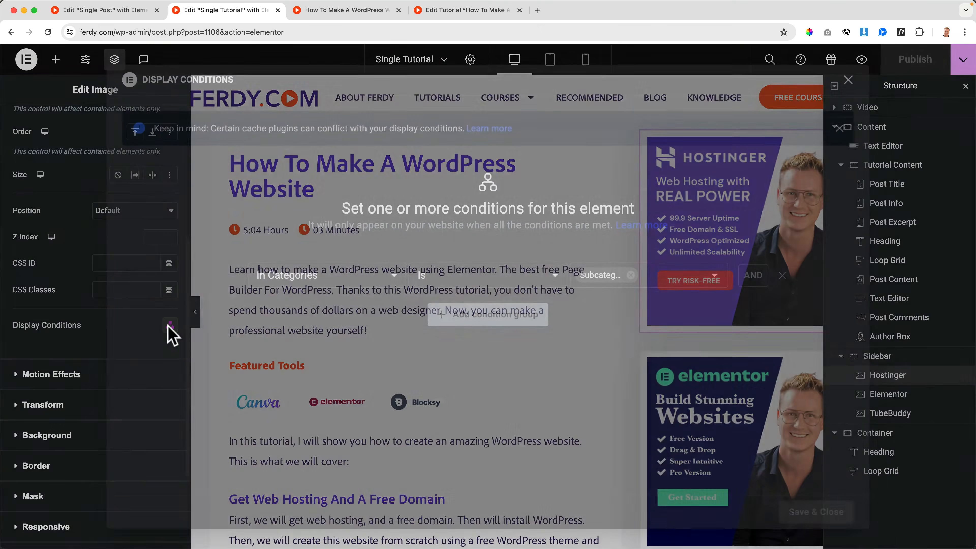
{"action": "left_click", "coordinate": [400, 319]}
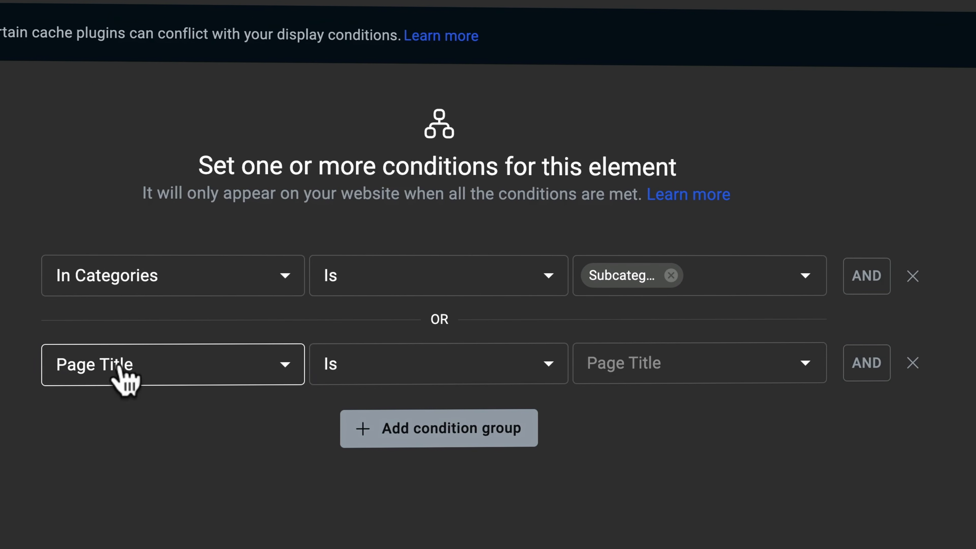
{"action": "left_click", "coordinate": [125, 378]}
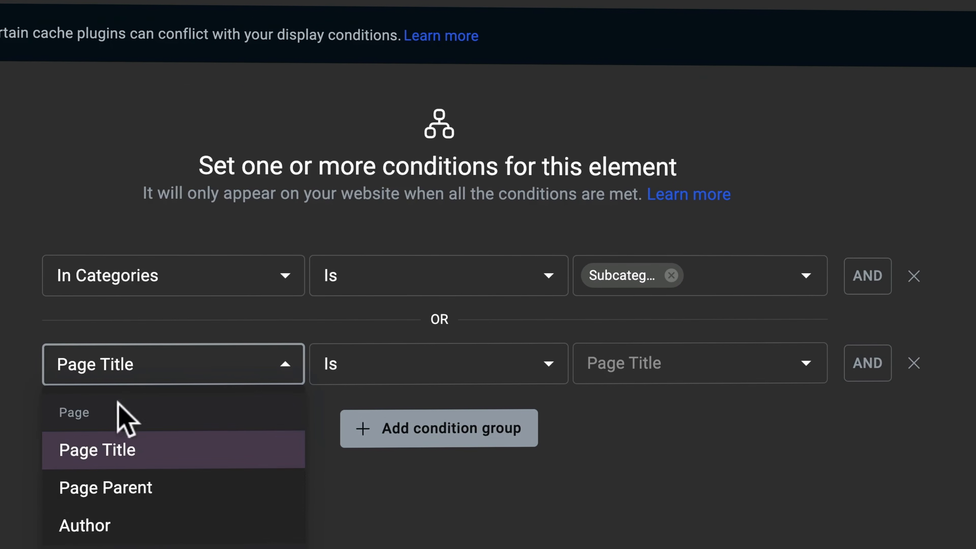
{"action": "scroll", "coordinate": [124, 442], "scroll_direction": "down", "scroll_amount": 3}
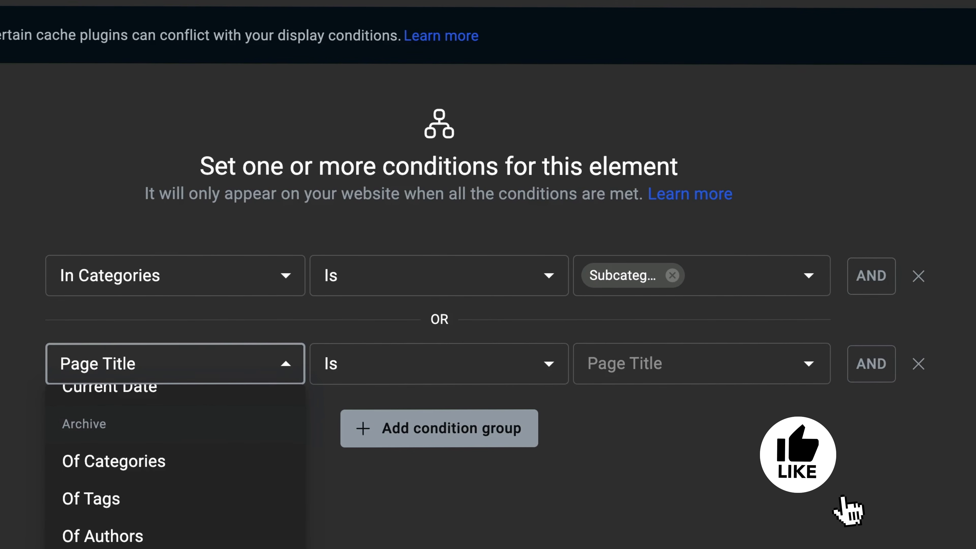
{"action": "left_click", "coordinate": [154, 546]}
{"action": "left_click", "coordinate": [298, 377]}
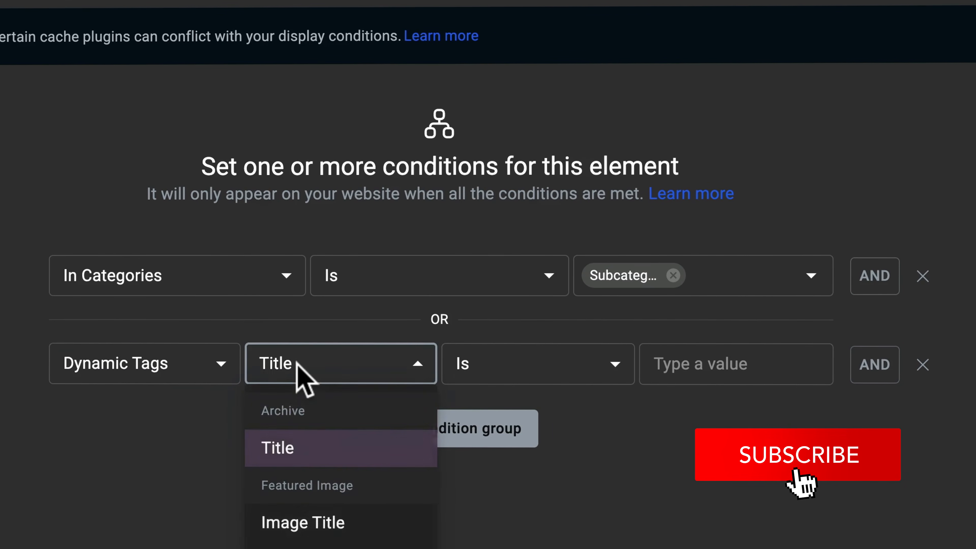
{"action": "left_click", "coordinate": [318, 524]}
{"action": "left_click", "coordinate": [697, 379]}
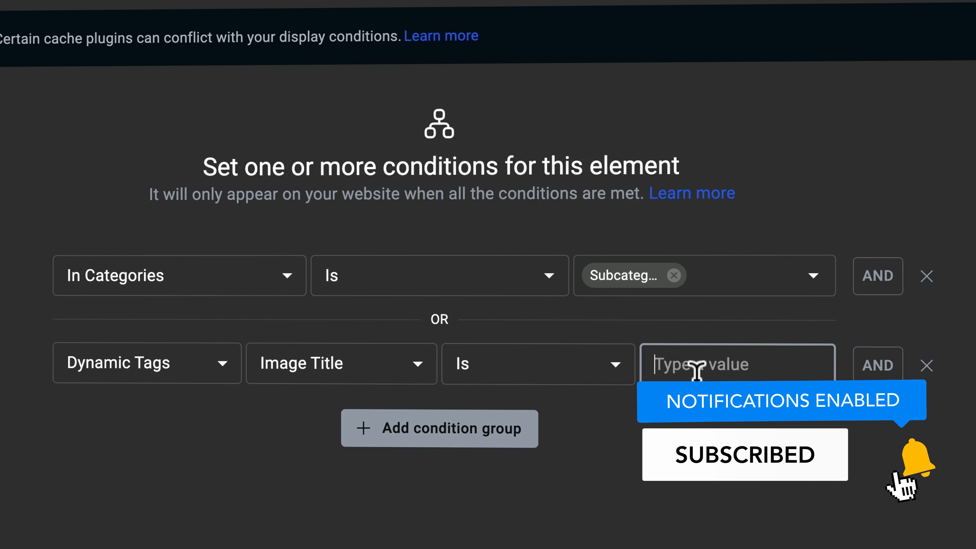
{"action": "type", "text": "How To Make A WordPress Website"}
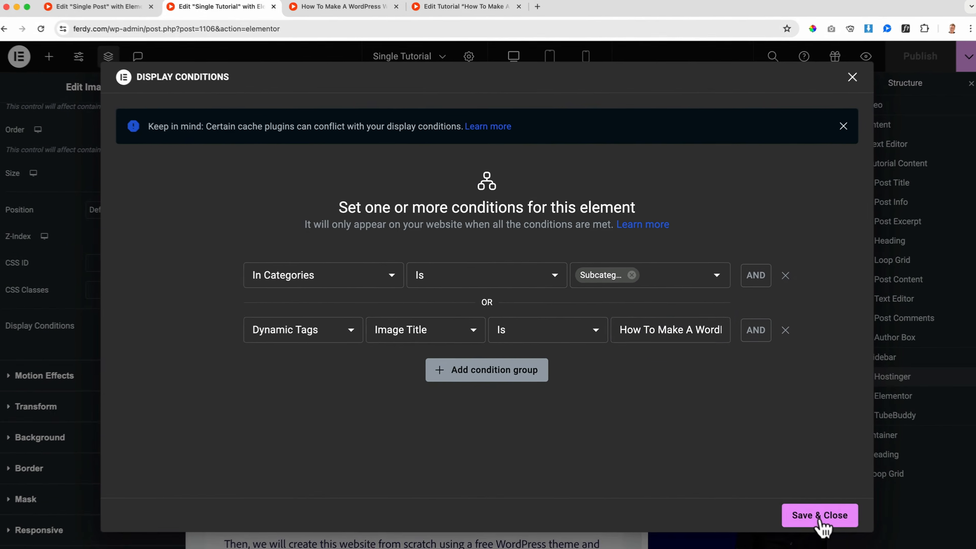
{"action": "left_click", "coordinate": [820, 517]}
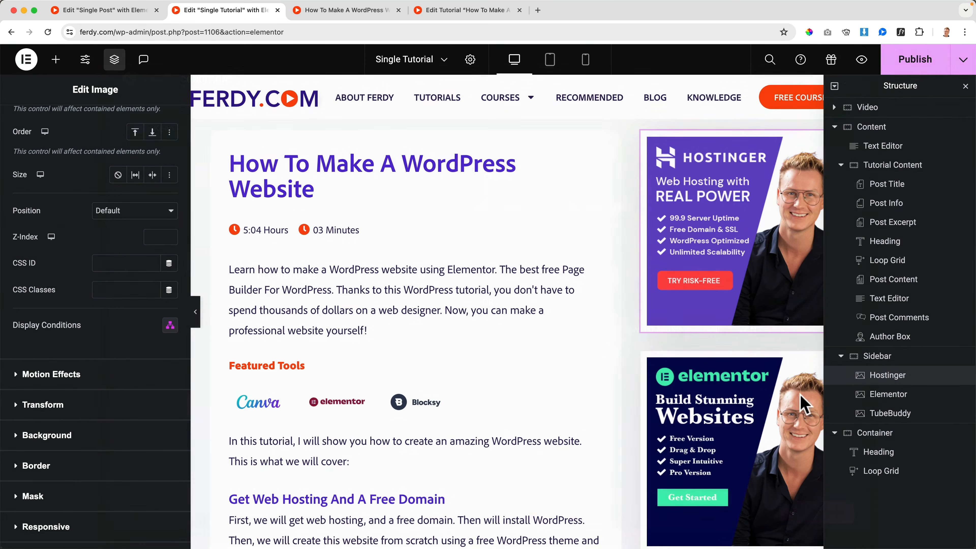
Examine how the sidebar banners move along with the content on the live WordPress website tutorial.
{"action": "left_click", "coordinate": [333, 10]}
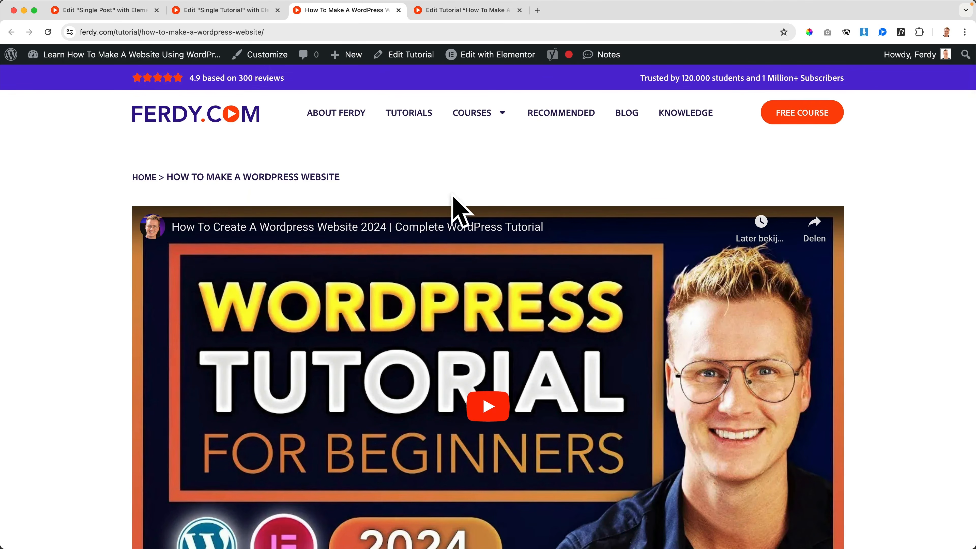
{"action": "scroll", "coordinate": [454, 208], "scroll_direction": "down", "scroll_amount": 10}
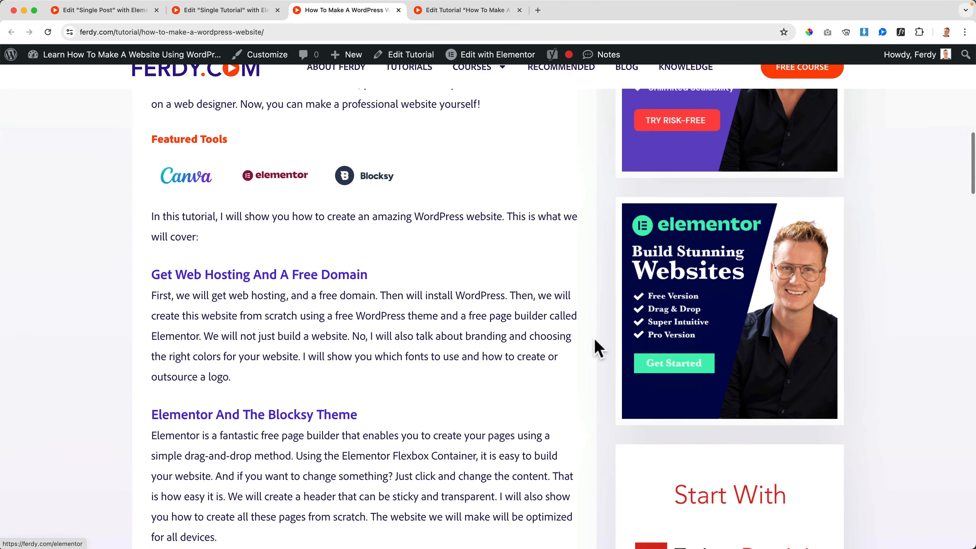
{"action": "scroll", "coordinate": [607, 342], "scroll_direction": "down", "scroll_amount": 5}
{"action": "scroll", "coordinate": [578, 312], "scroll_direction": "up", "scroll_amount": 6}
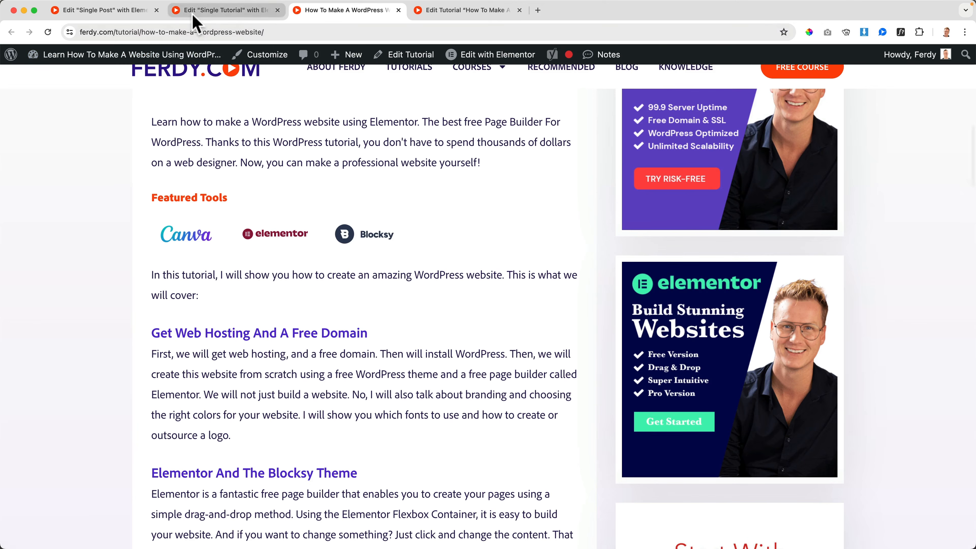
Set the Sidebar container's Sticky motion effect to Top in the Single Tutorial template and publish it.
{"action": "left_click", "coordinate": [199, 12]}
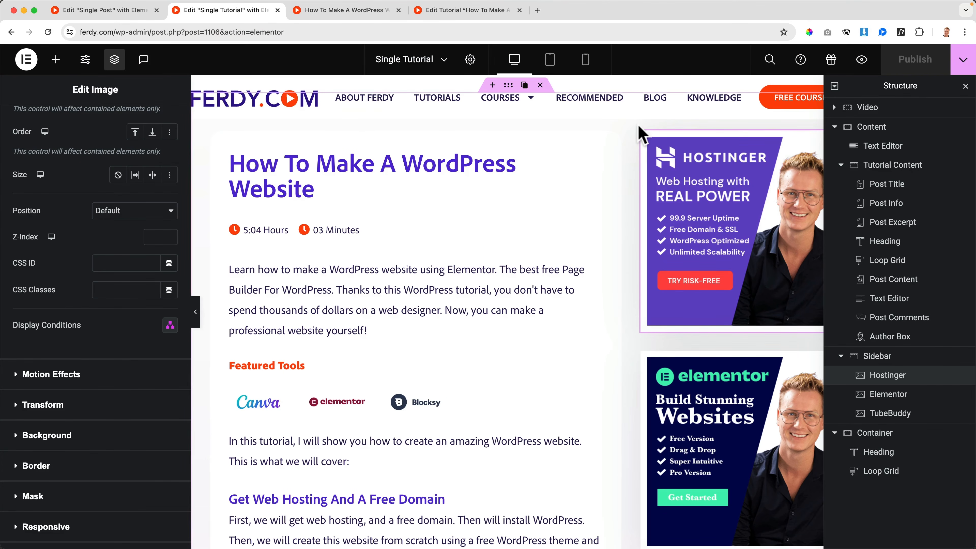
{"action": "left_click", "coordinate": [649, 139]}
{"action": "left_click", "coordinate": [111, 169]}
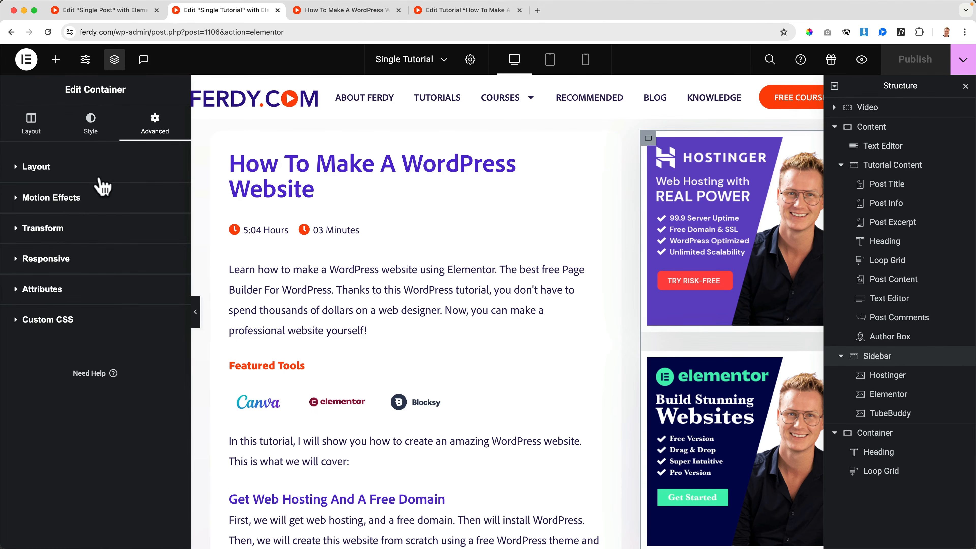
{"action": "left_click", "coordinate": [51, 197]}
{"action": "left_click", "coordinate": [110, 293]}
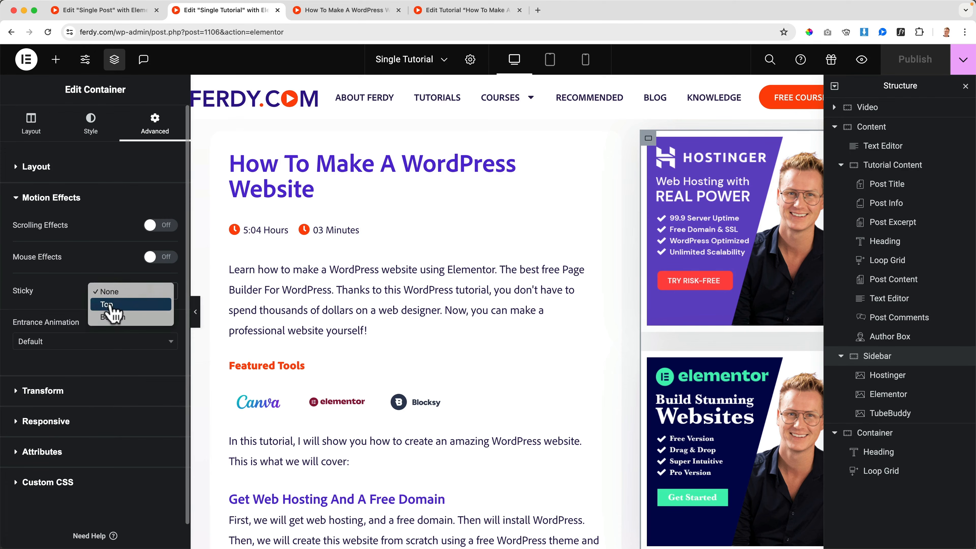
{"action": "left_click", "coordinate": [110, 305]}
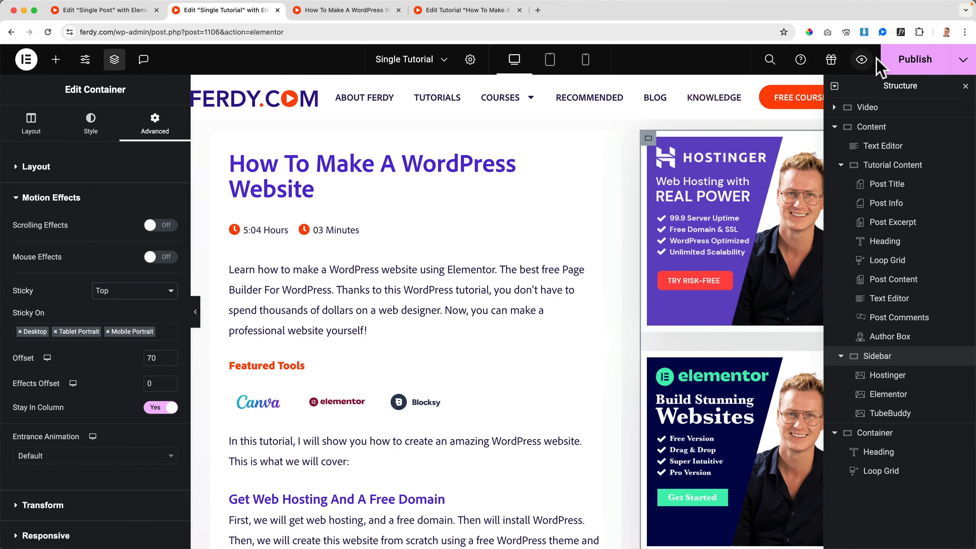
{"action": "left_click", "coordinate": [916, 61]}
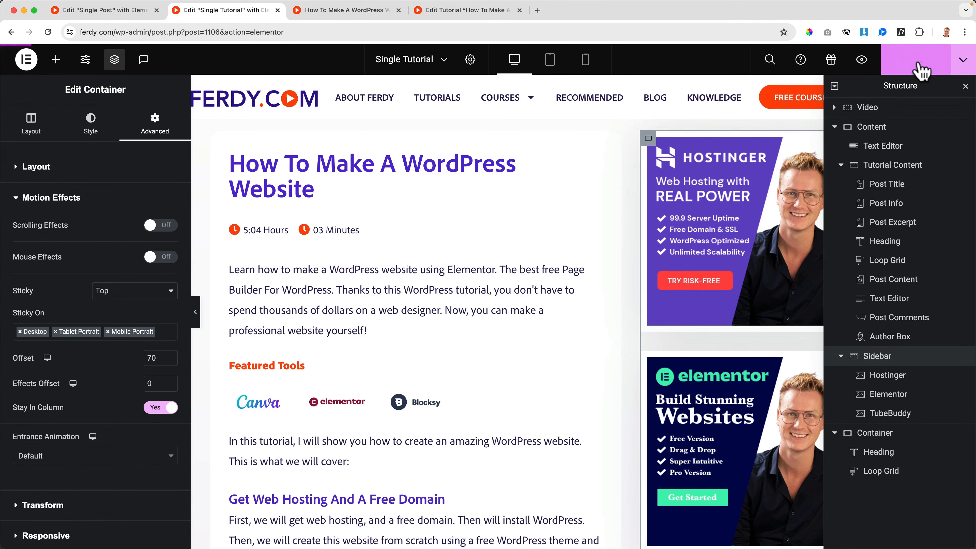
Reload the live tutorial and examine the sticky sidebar's scrolling behaviour at 100% and 125% page zoom.
{"action": "left_click", "coordinate": [315, 15]}
{"action": "scroll", "coordinate": [508, 156], "scroll_direction": "up", "scroll_amount": 10}
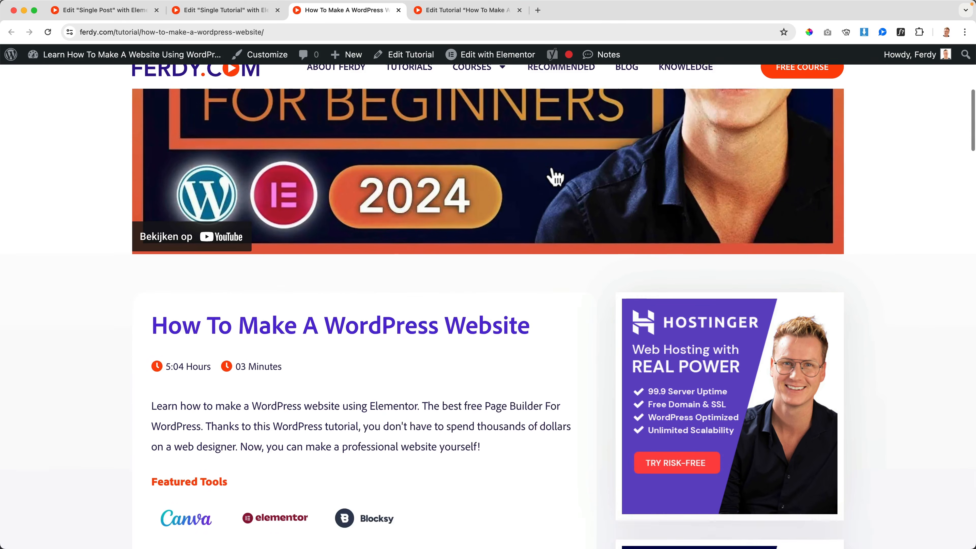
{"action": "key", "text": "super+r"}
{"action": "scroll", "coordinate": [578, 215], "scroll_direction": "down", "scroll_amount": 10}
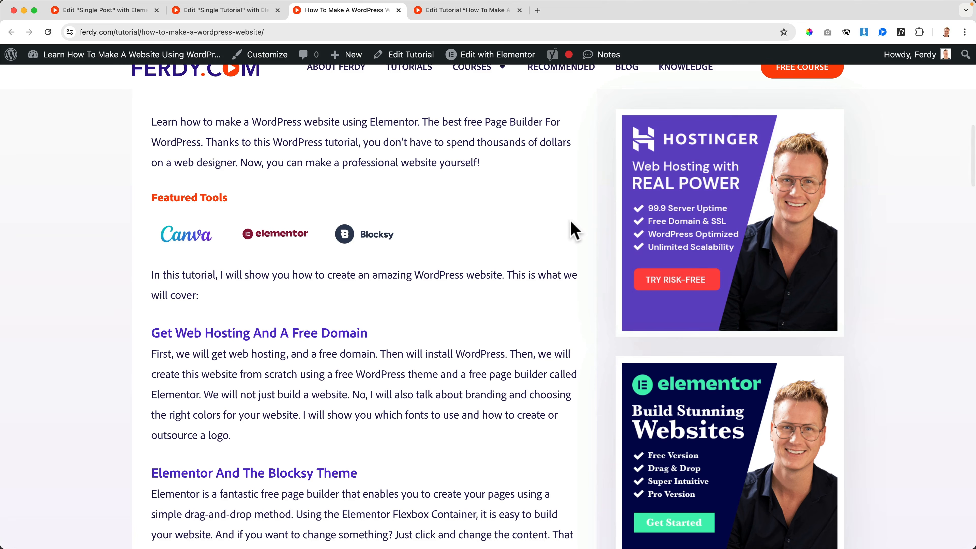
{"action": "key", "text": "super+0"}
{"action": "scroll", "coordinate": [575, 230], "scroll_direction": "up", "scroll_amount": 10}
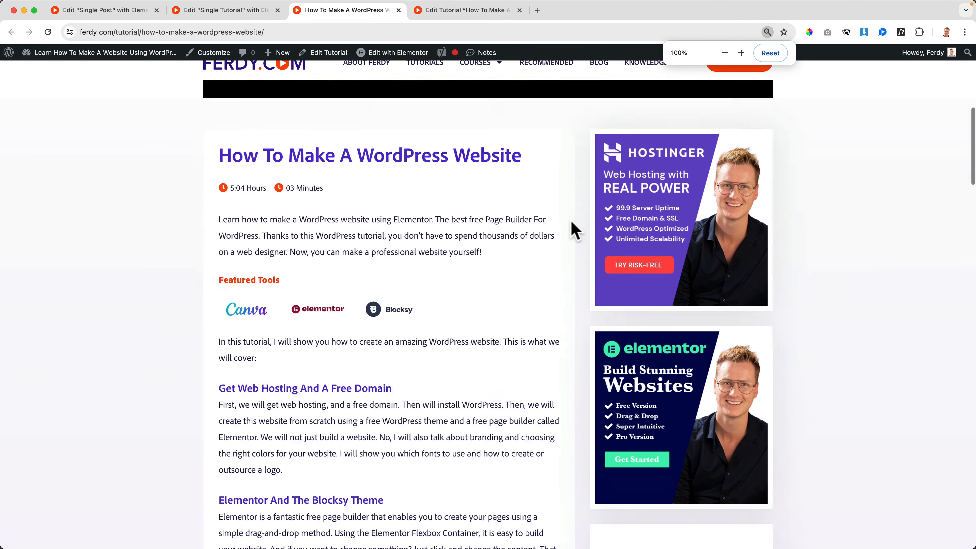
{"action": "scroll", "coordinate": [574, 231], "scroll_direction": "down", "scroll_amount": 12}
{"action": "scroll", "coordinate": [574, 231], "scroll_direction": "down", "scroll_amount": 3}
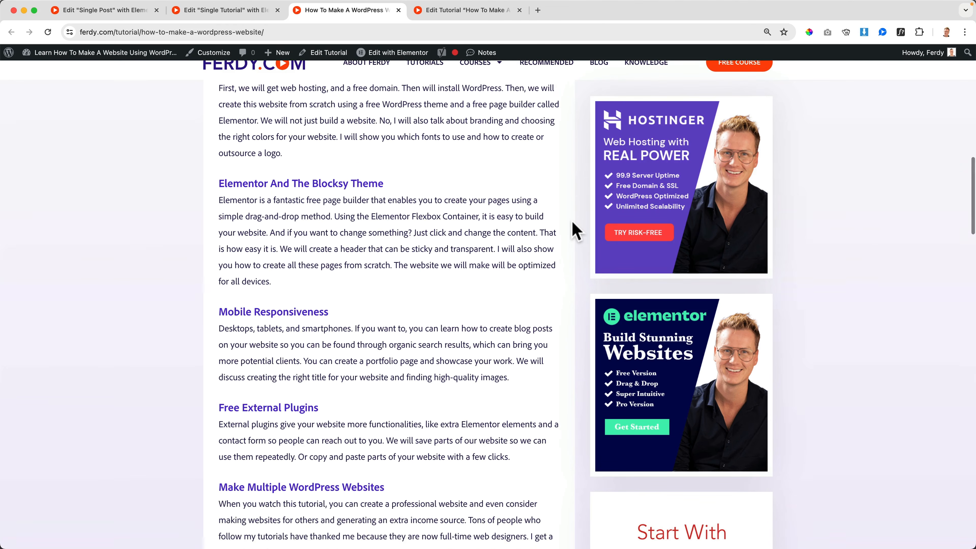
{"action": "key", "text": "super+equal"}
{"action": "key", "text": "super+equal"}
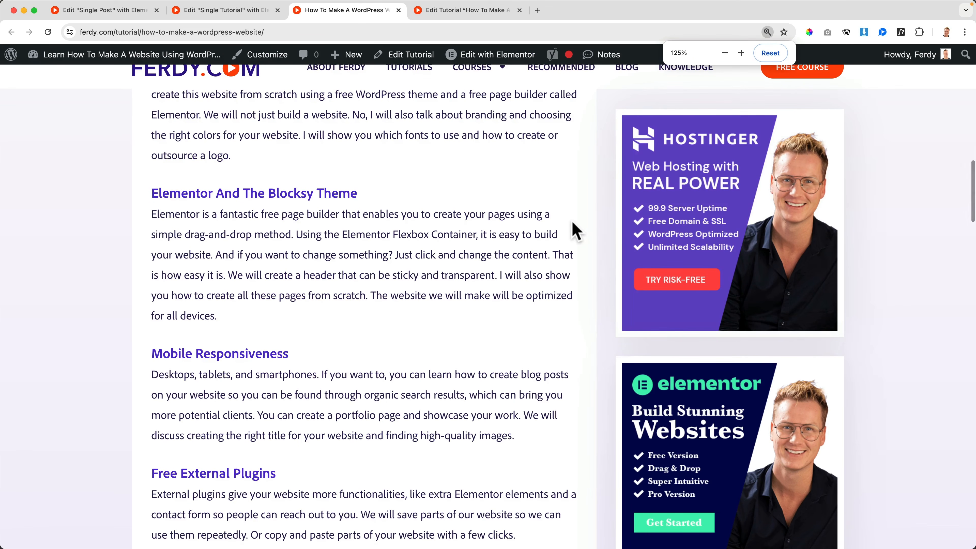
{"action": "scroll", "coordinate": [576, 231], "scroll_direction": "up", "scroll_amount": 12}
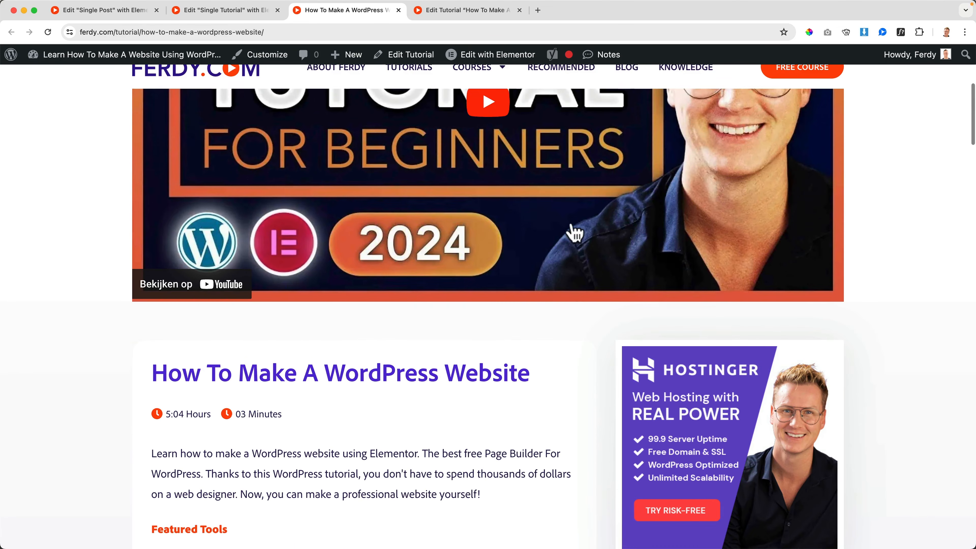
Change the Sidebar container's Sticky setting to Bottom in the Single Tutorial template and publish it.
{"action": "left_click", "coordinate": [216, 10]}
{"action": "left_click", "coordinate": [131, 290]}
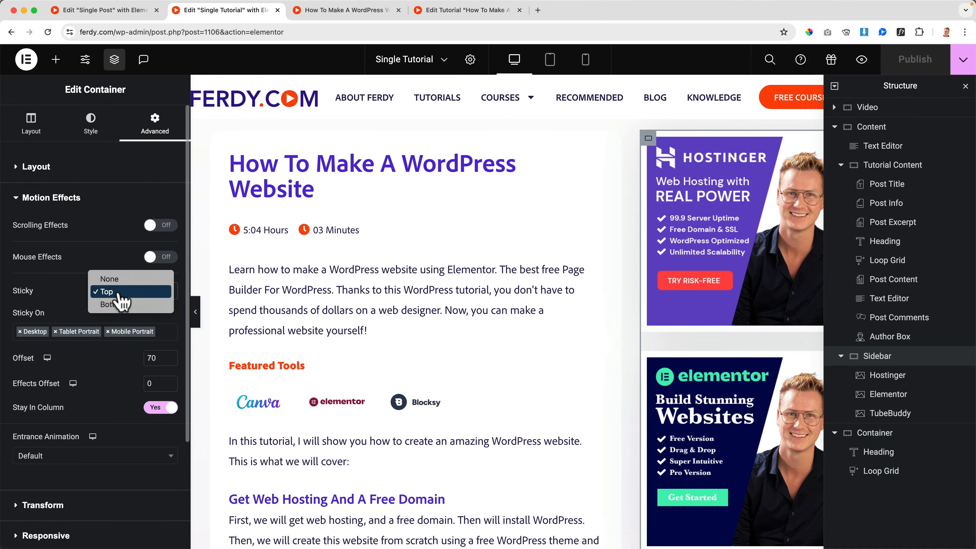
{"action": "left_click", "coordinate": [120, 306]}
{"action": "left_click", "coordinate": [915, 59]}
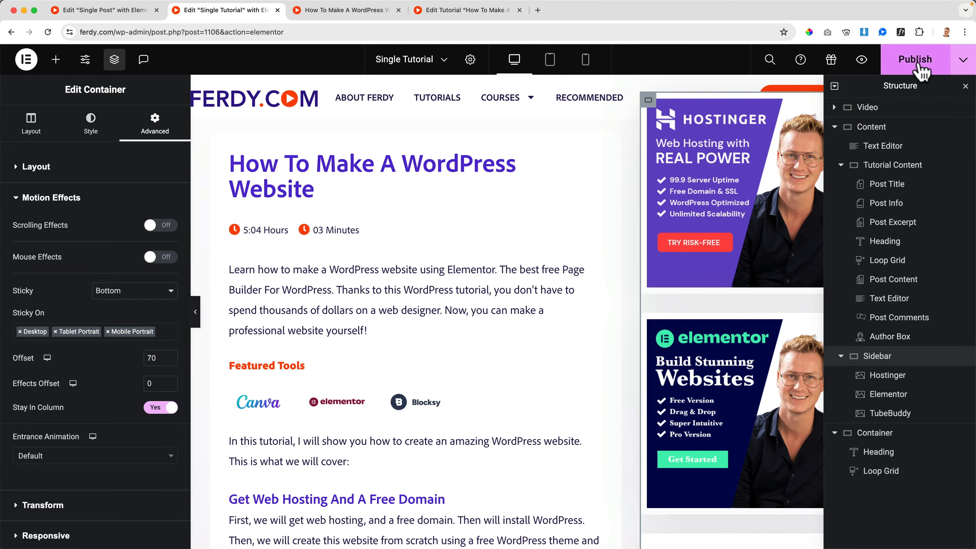
Reload the live tutorial and examine how the bottom-sticky sidebar banners behave along the article.
{"action": "left_click", "coordinate": [338, 11]}
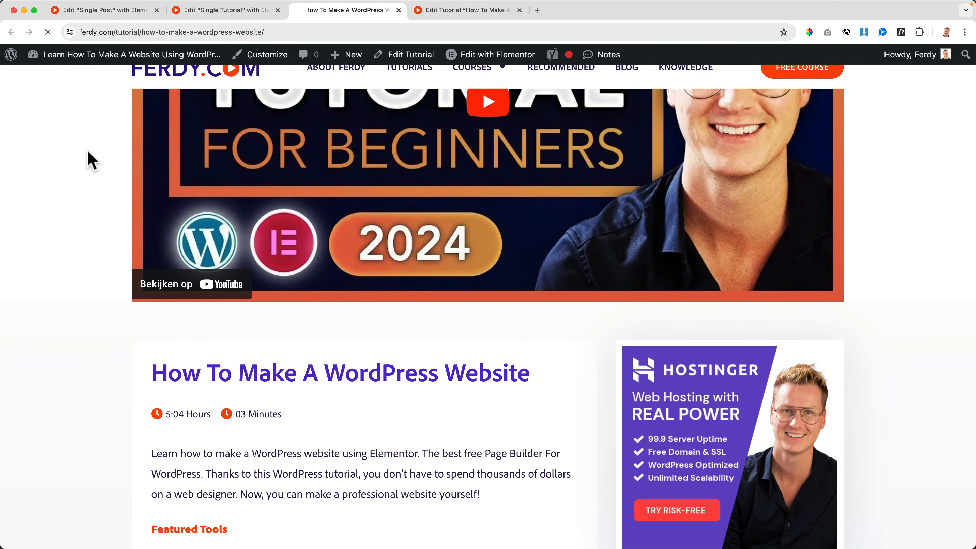
{"action": "scroll", "coordinate": [100, 163], "scroll_direction": "down", "scroll_amount": 3}
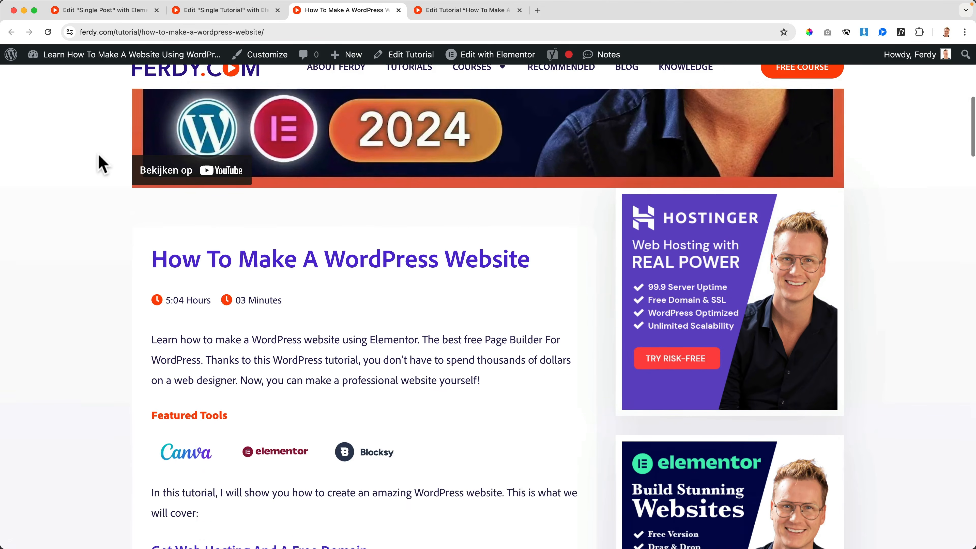
{"action": "scroll", "coordinate": [101, 164], "scroll_direction": "down", "scroll_amount": 15}
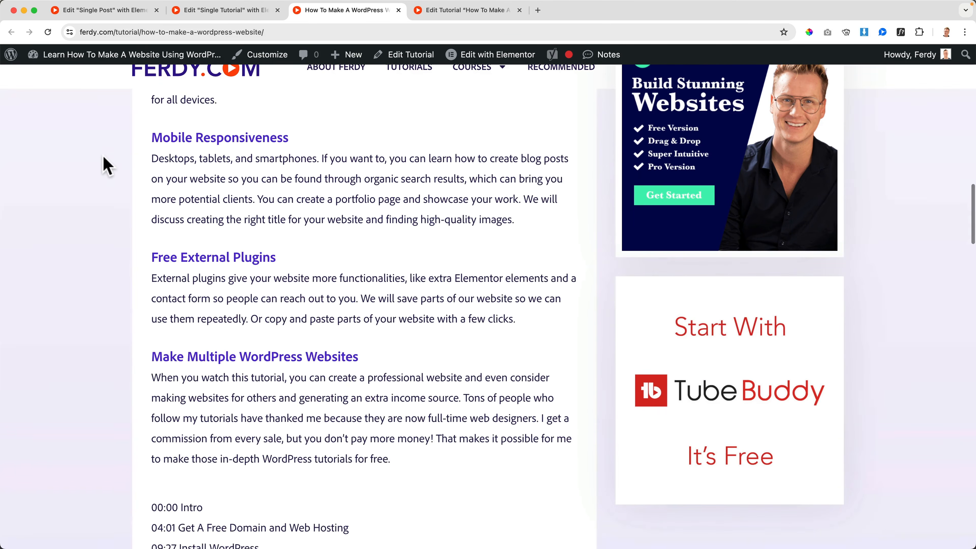
{"action": "scroll", "coordinate": [521, 251], "scroll_direction": "down", "scroll_amount": 15}
{"action": "scroll", "coordinate": [448, 248], "scroll_direction": "up", "scroll_amount": 20}
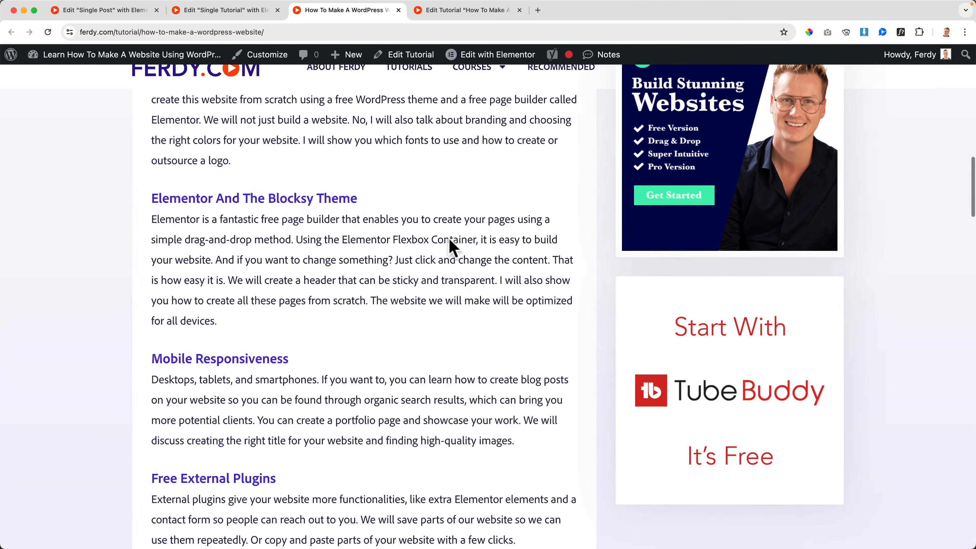
{"action": "scroll", "coordinate": [449, 243], "scroll_direction": "up", "scroll_amount": 15}
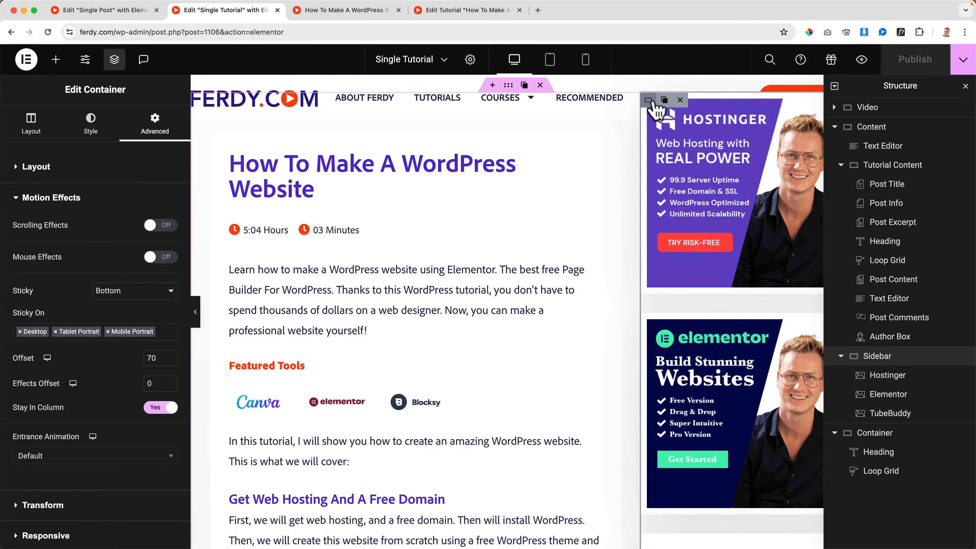
Set the Sidebar container's Sticky to Top, remove Mobile Portrait from its Sticky On devices, and publish the template.
{"action": "left_click", "coordinate": [109, 295]}
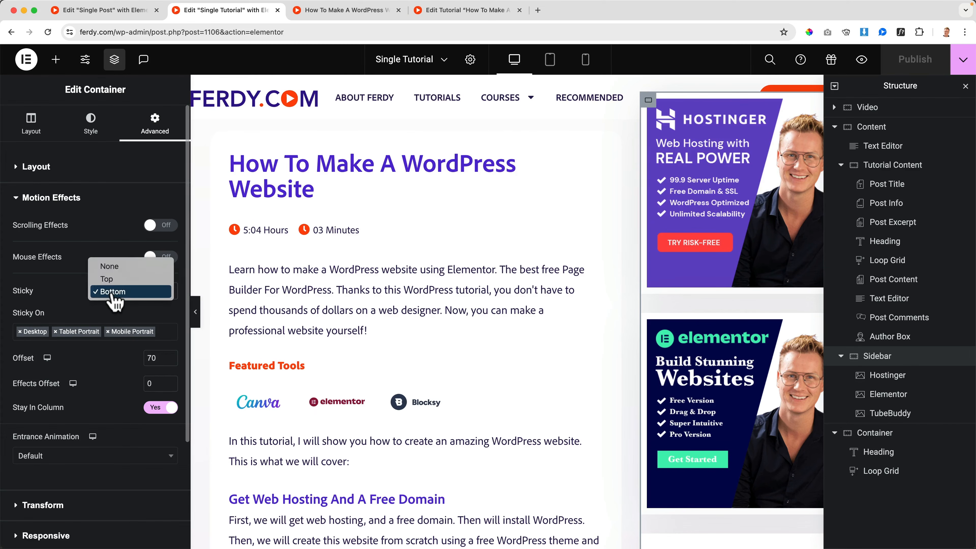
{"action": "left_click", "coordinate": [113, 278]}
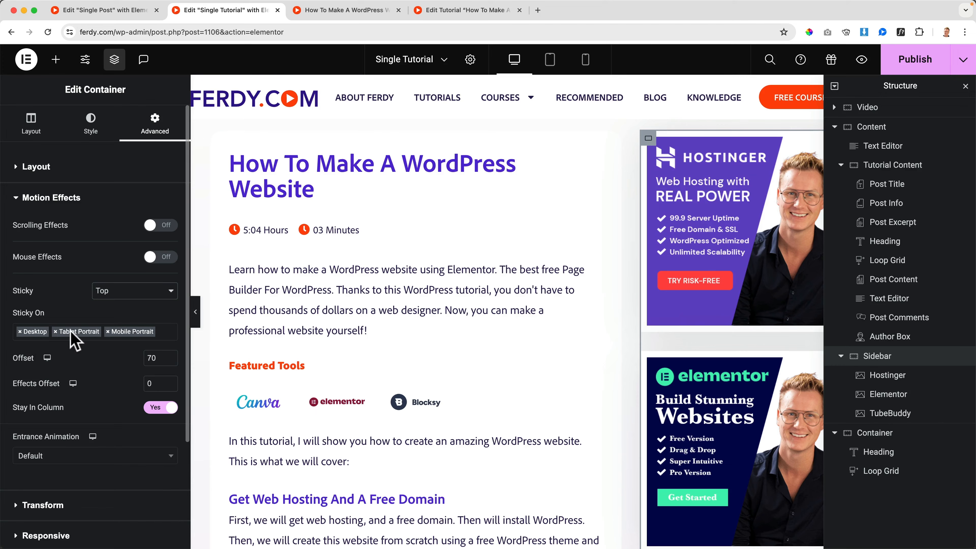
{"action": "left_click", "coordinate": [108, 332]}
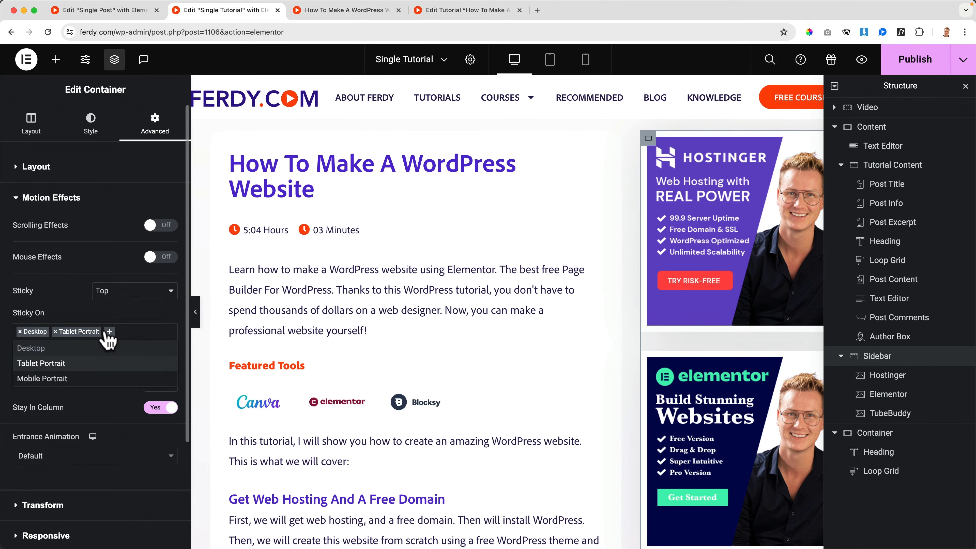
{"action": "left_click", "coordinate": [904, 68]}
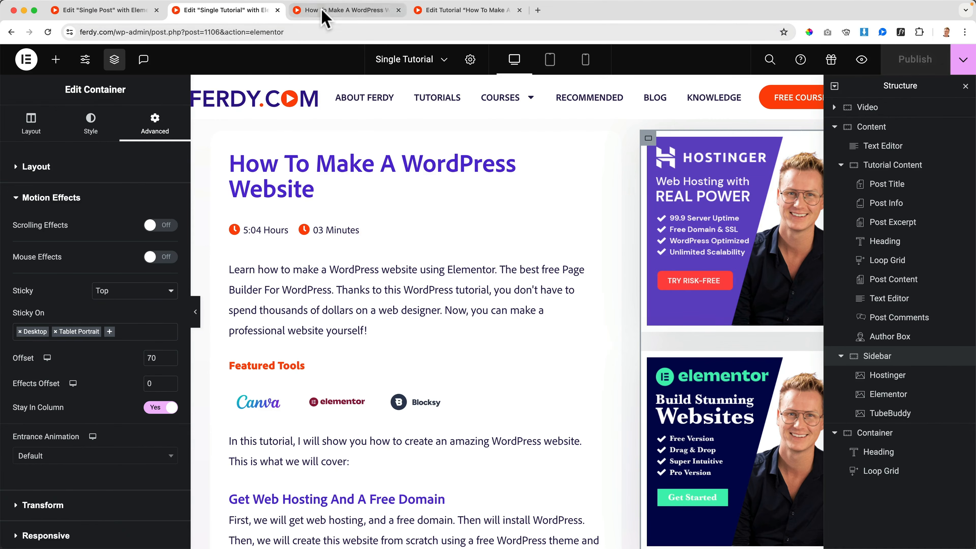
Reload the live tutorial page and check how it scrolls with the sidebar set to stick at the top.
{"action": "left_click", "coordinate": [304, 10]}
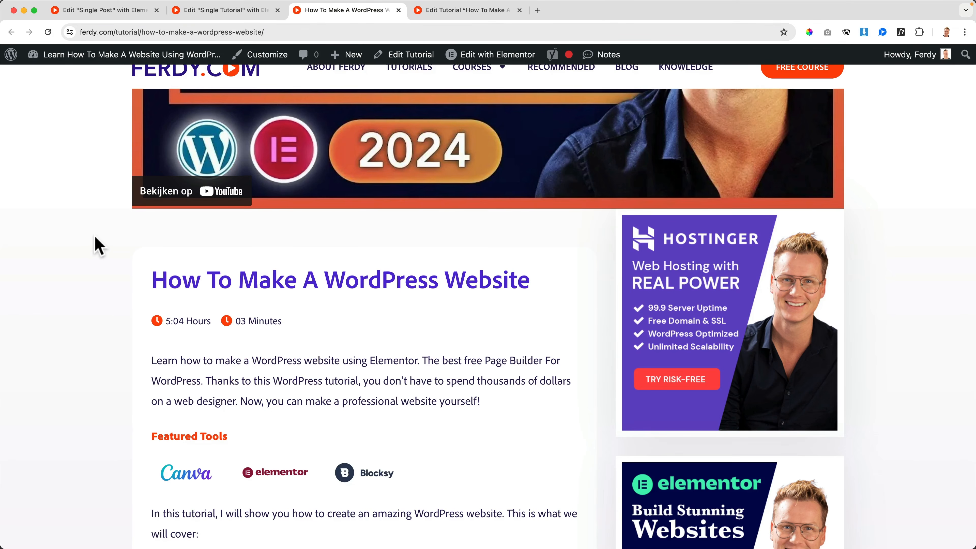
{"action": "key", "text": "super+r"}
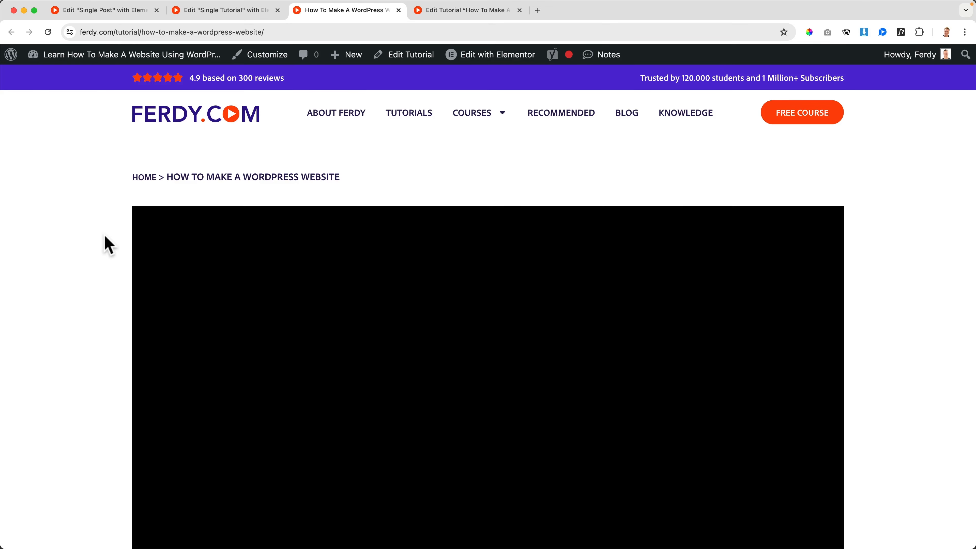
{"action": "scroll", "coordinate": [105, 233], "scroll_direction": "down", "scroll_amount": 7}
{"action": "scroll", "coordinate": [105, 233], "scroll_direction": "up", "scroll_amount": 7}
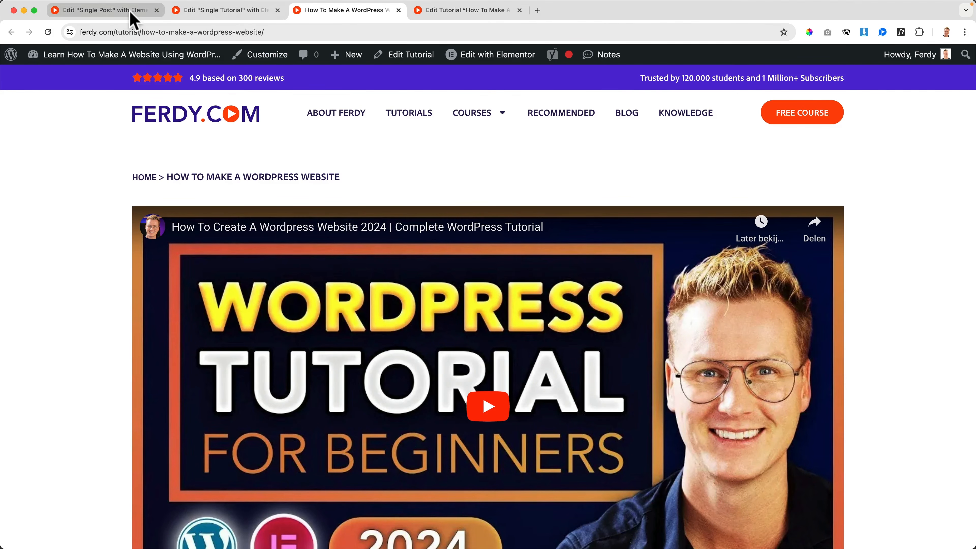
Close the Single Post editor tab, then collapse and hide the structure tree in the Single Tutorial template.
{"action": "left_click", "coordinate": [156, 10]}
{"action": "left_click", "coordinate": [102, 12]}
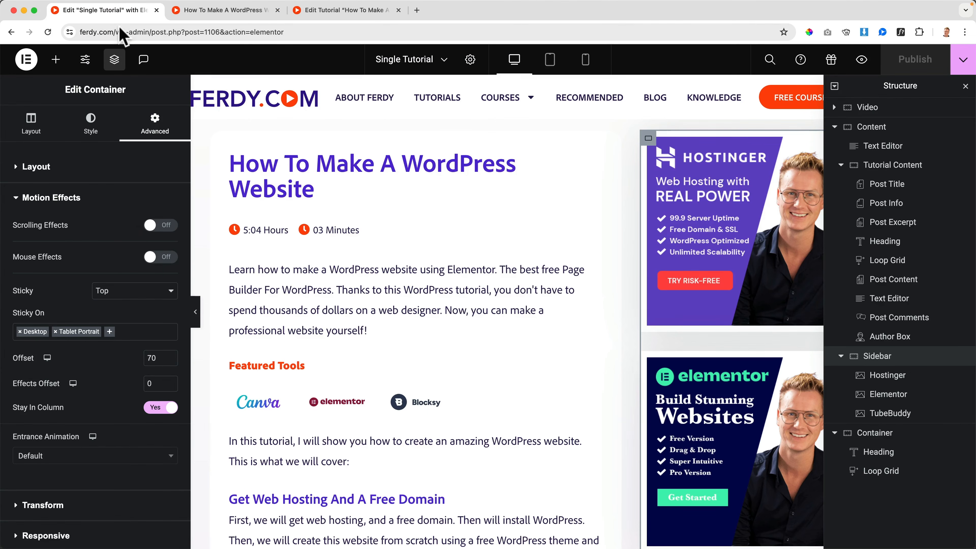
{"action": "left_click", "coordinate": [838, 134]}
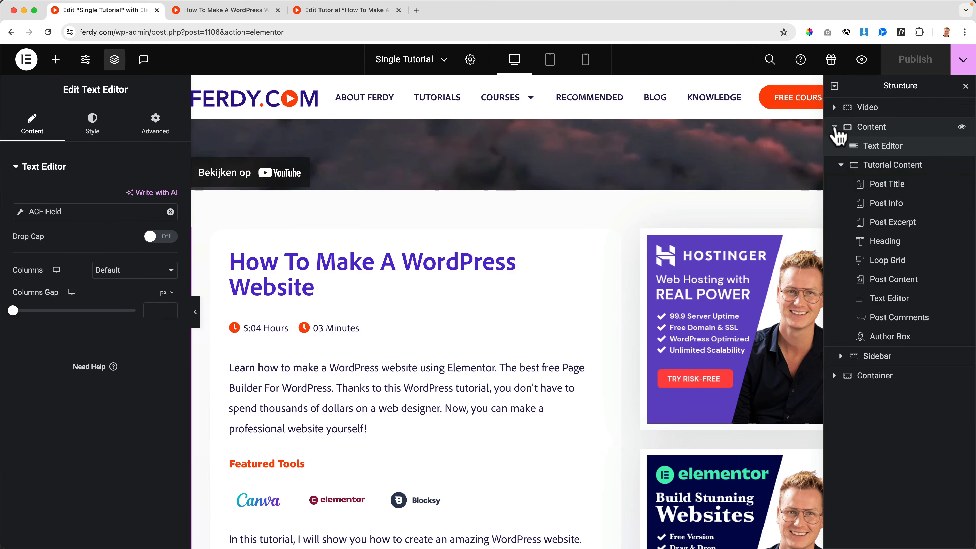
{"action": "left_click", "coordinate": [835, 128]}
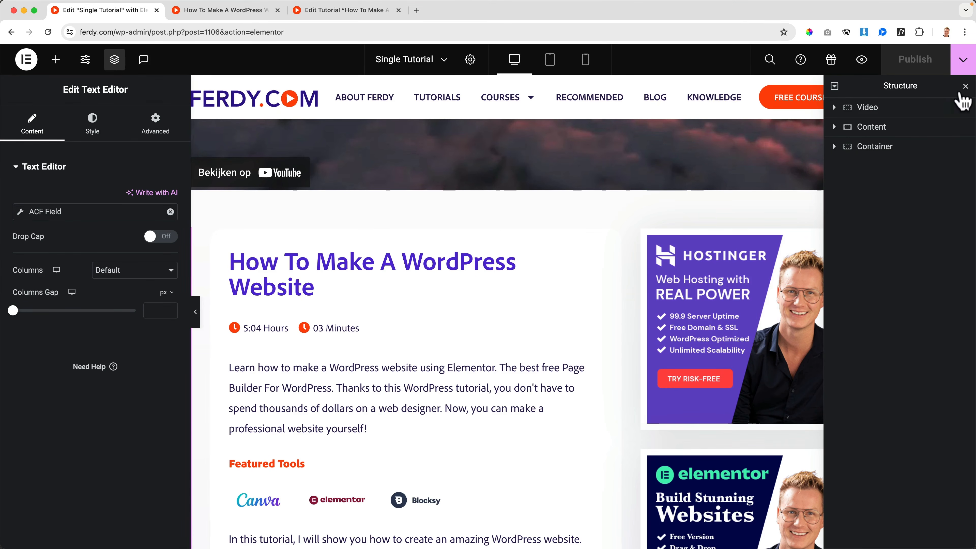
{"action": "left_click", "coordinate": [966, 86]}
{"action": "left_click", "coordinate": [812, 157]}
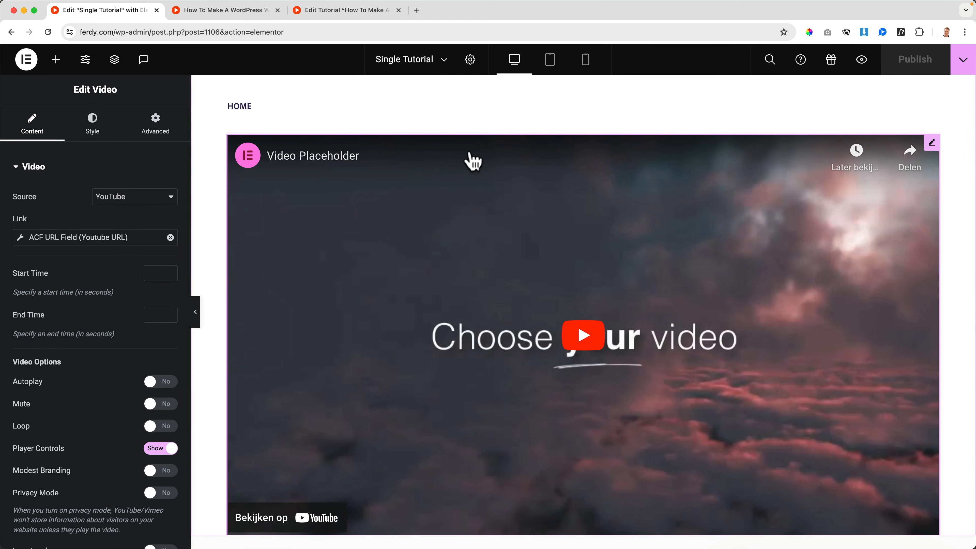
In tablet view, try a padding of 0 on the Content container, clear it, and set all its margins to 0 px.
{"action": "left_click", "coordinate": [551, 62]}
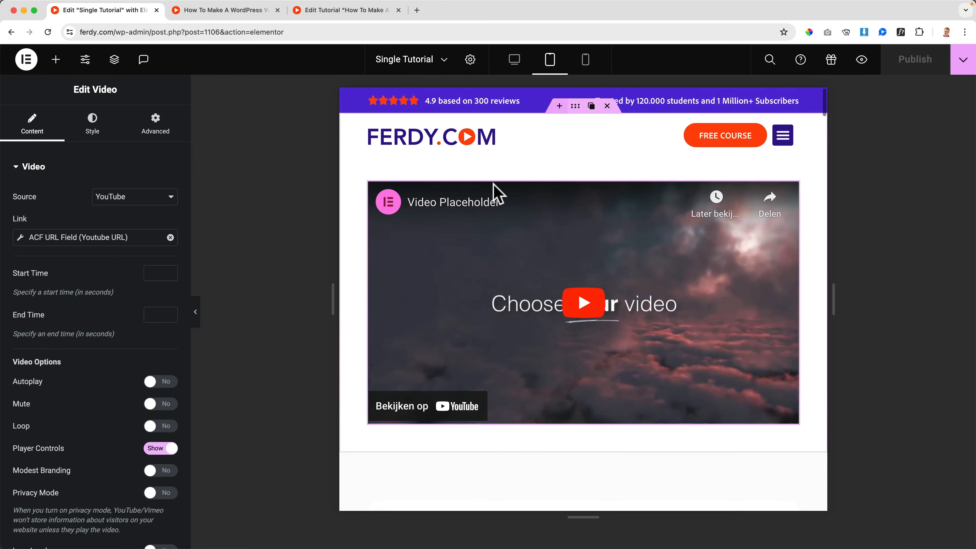
{"action": "scroll", "coordinate": [521, 217], "scroll_direction": "down", "scroll_amount": 5}
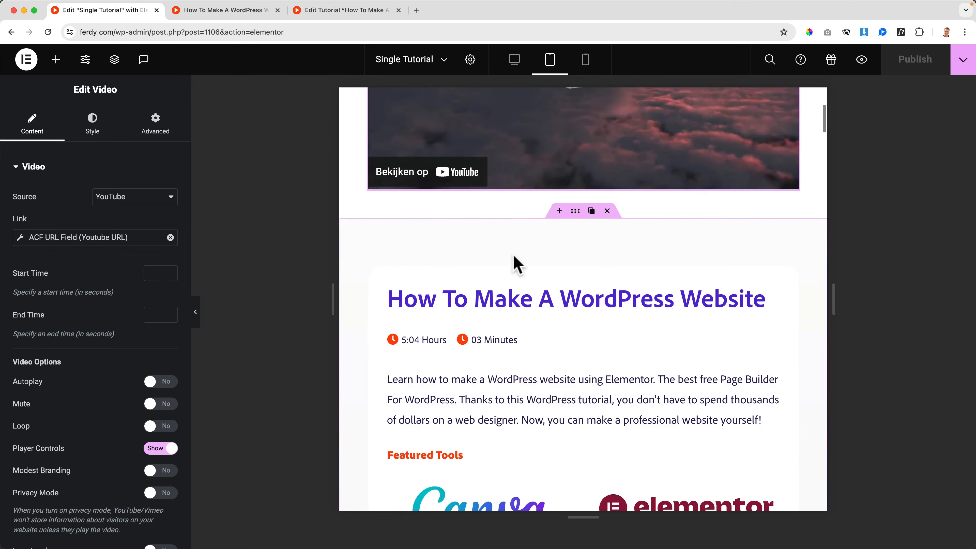
{"action": "left_click", "coordinate": [574, 217]}
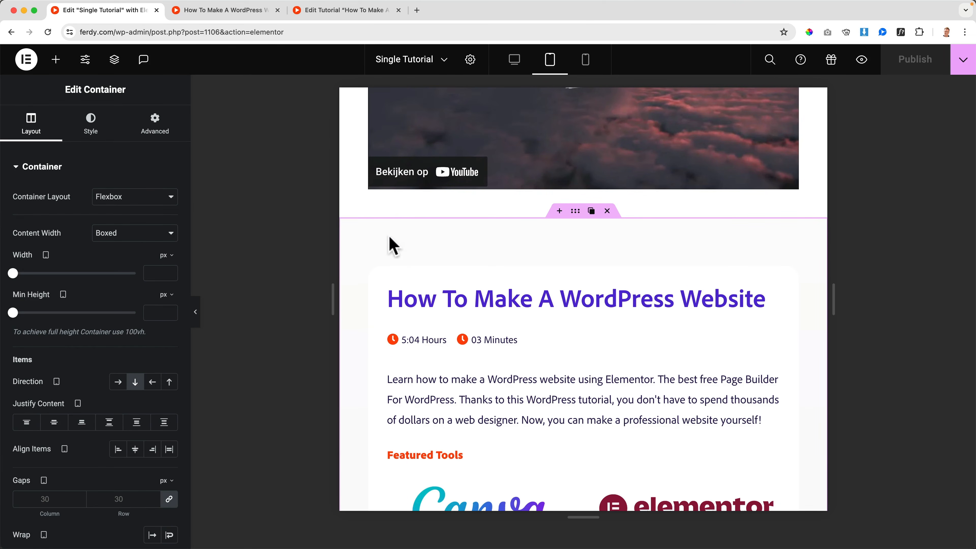
{"action": "left_click", "coordinate": [155, 125]}
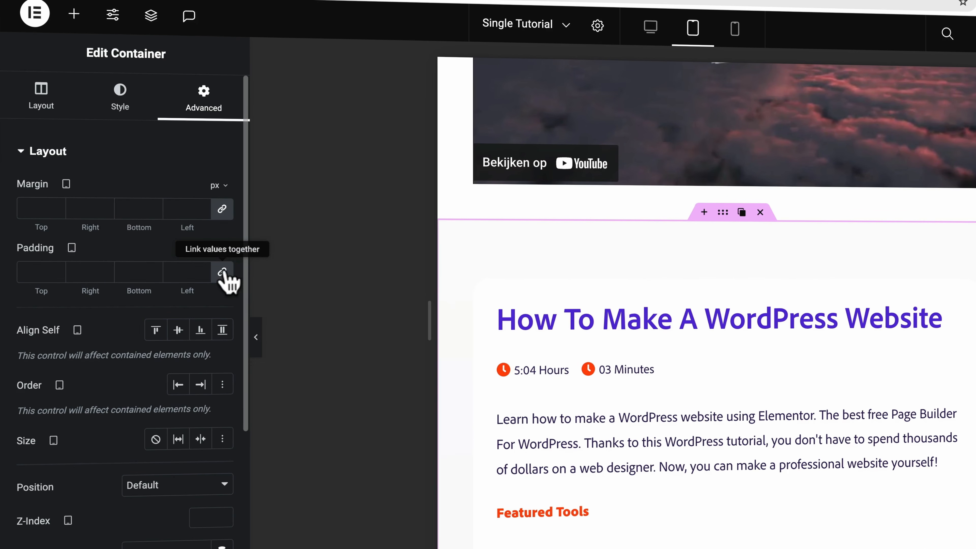
{"action": "left_click", "coordinate": [223, 273]}
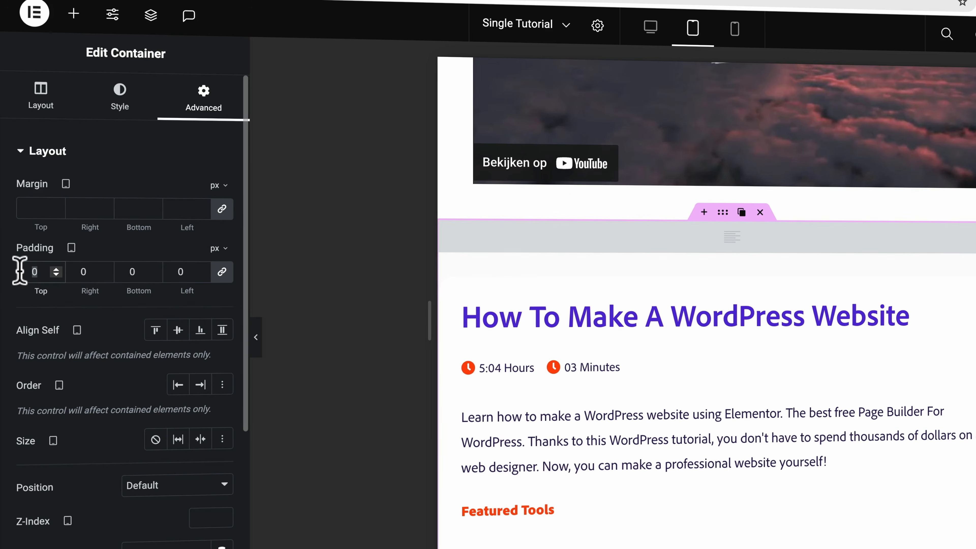
{"action": "key", "text": "BackSpace"}
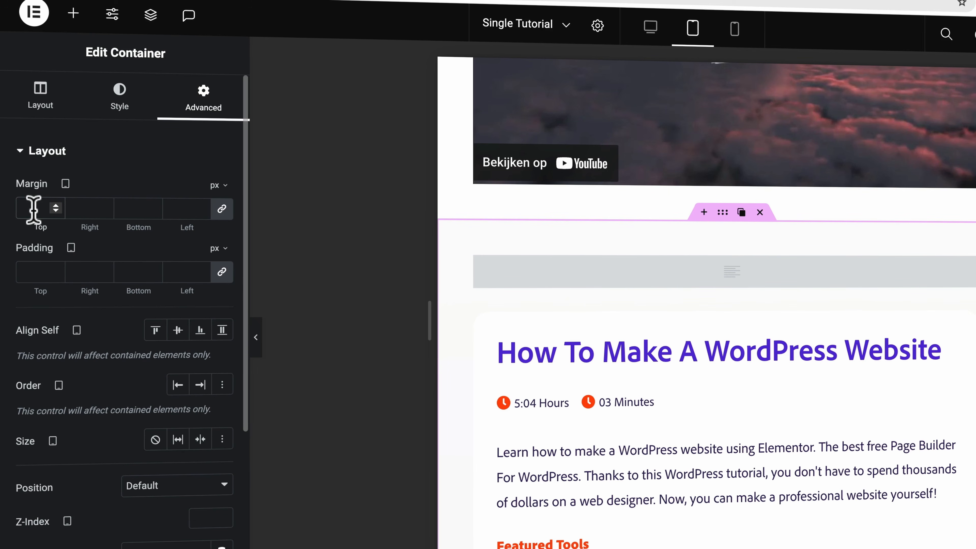
{"action": "type", "text": "0"}
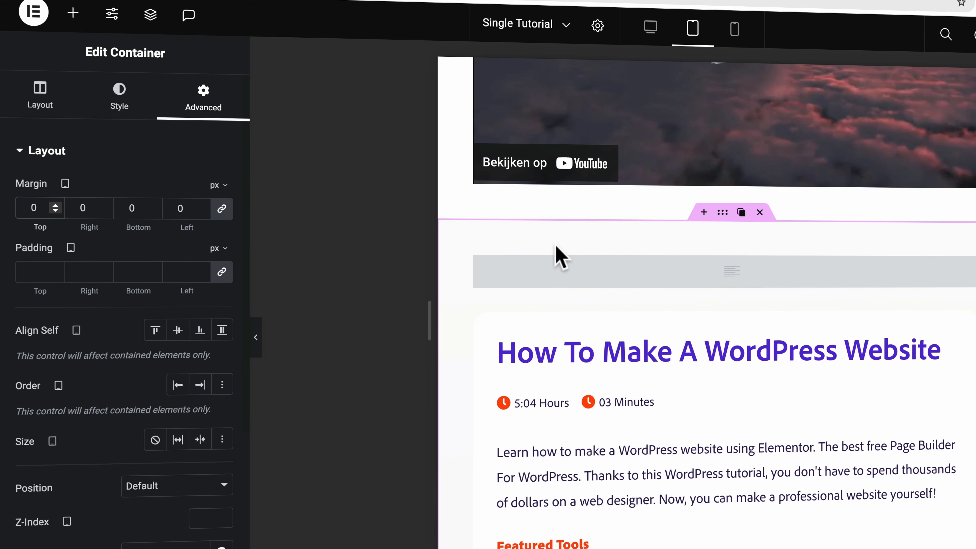
Set the Featured Tools loop grid to 3 columns on tablet.
{"action": "scroll", "coordinate": [556, 255], "scroll_direction": "down", "scroll_amount": 8}
{"action": "scroll", "coordinate": [560, 252], "scroll_direction": "down", "scroll_amount": 6}
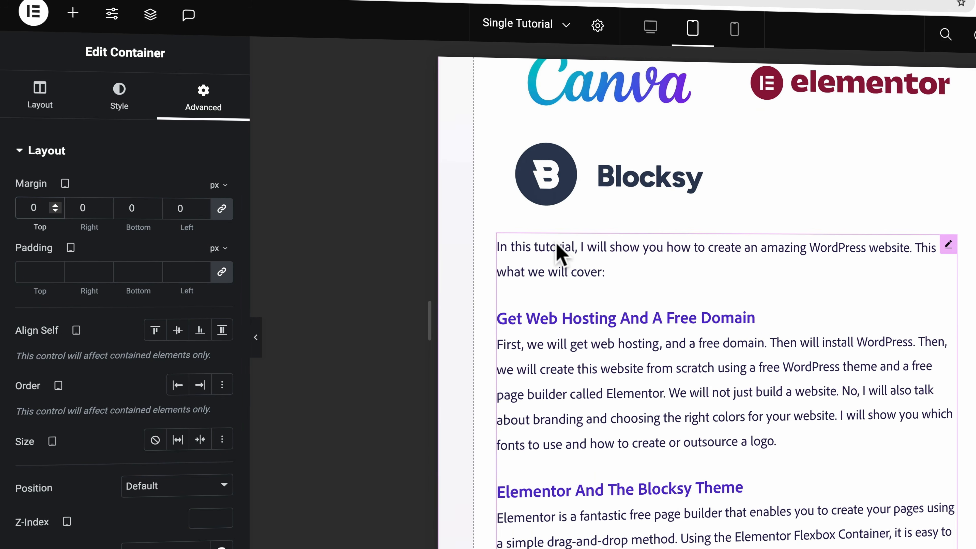
{"action": "scroll", "coordinate": [557, 251], "scroll_direction": "up", "scroll_amount": 7}
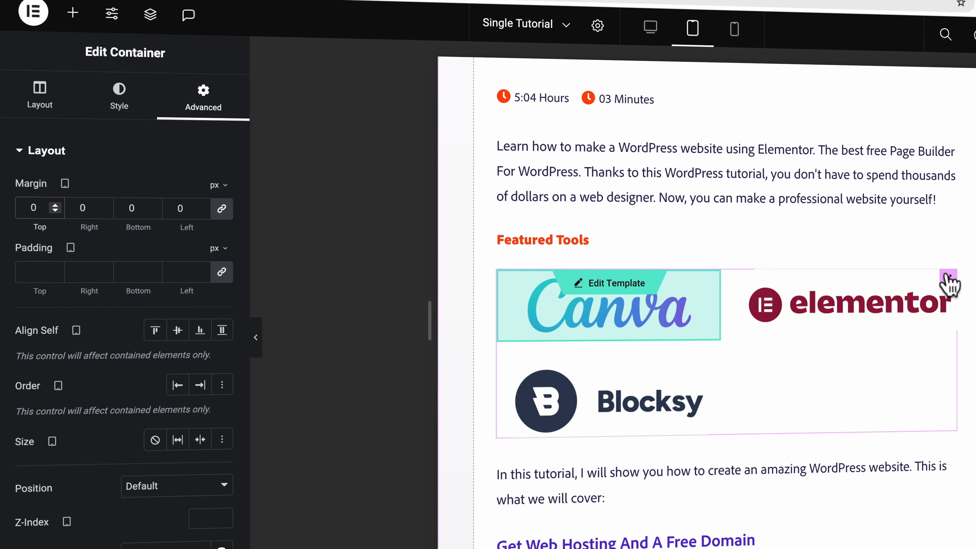
{"action": "left_click", "coordinate": [948, 280]}
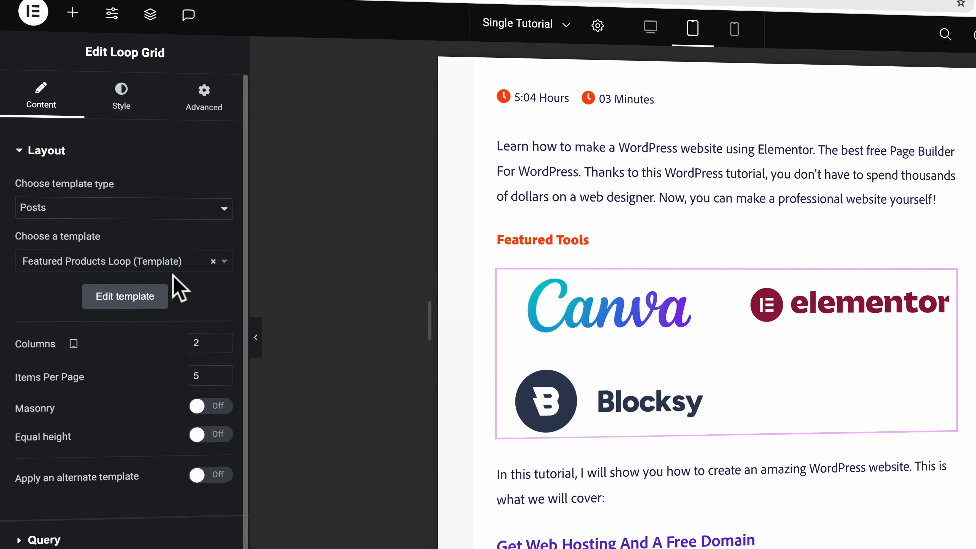
{"action": "left_click", "coordinate": [222, 340]}
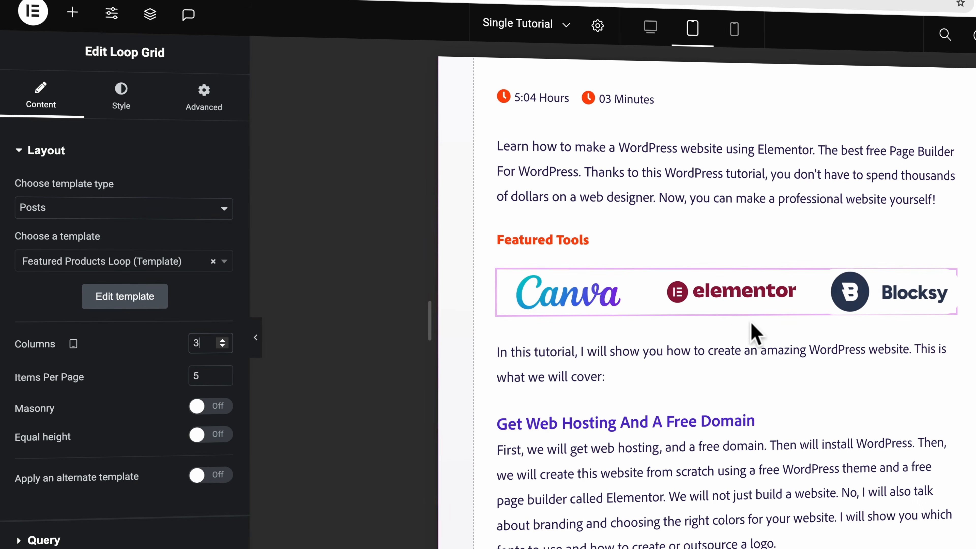
Set the Sidebar container's direction to horizontal row on tablet so the banners sit side by side.
{"action": "scroll", "coordinate": [713, 340], "scroll_direction": "down", "scroll_amount": 15}
{"action": "scroll", "coordinate": [713, 340], "scroll_direction": "down", "scroll_amount": 15}
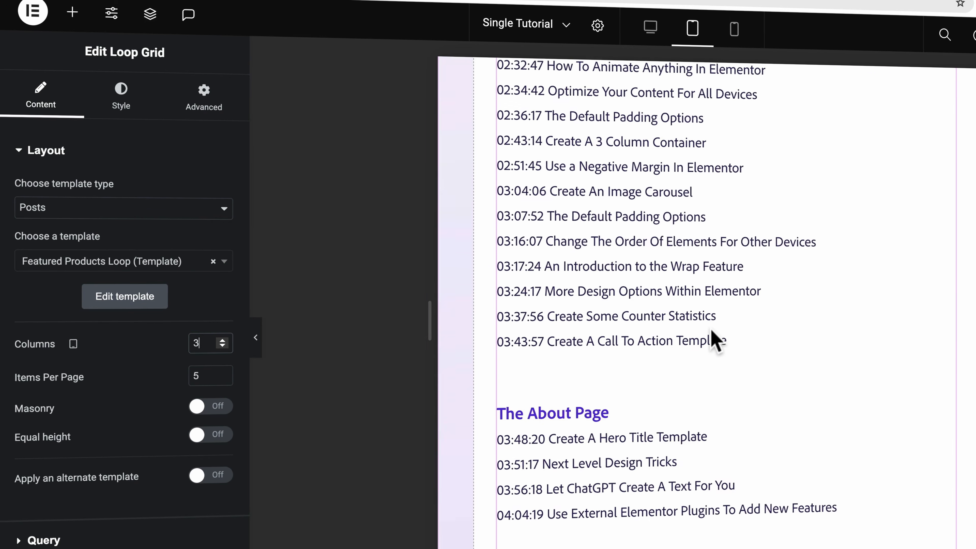
{"action": "scroll", "coordinate": [715, 342], "scroll_direction": "down", "scroll_amount": 15}
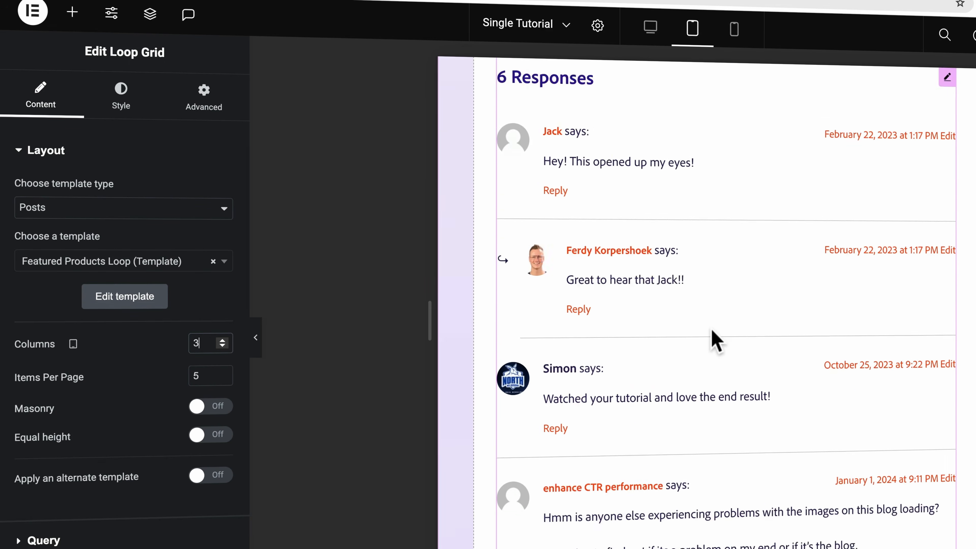
{"action": "scroll", "coordinate": [713, 338], "scroll_direction": "down", "scroll_amount": 8}
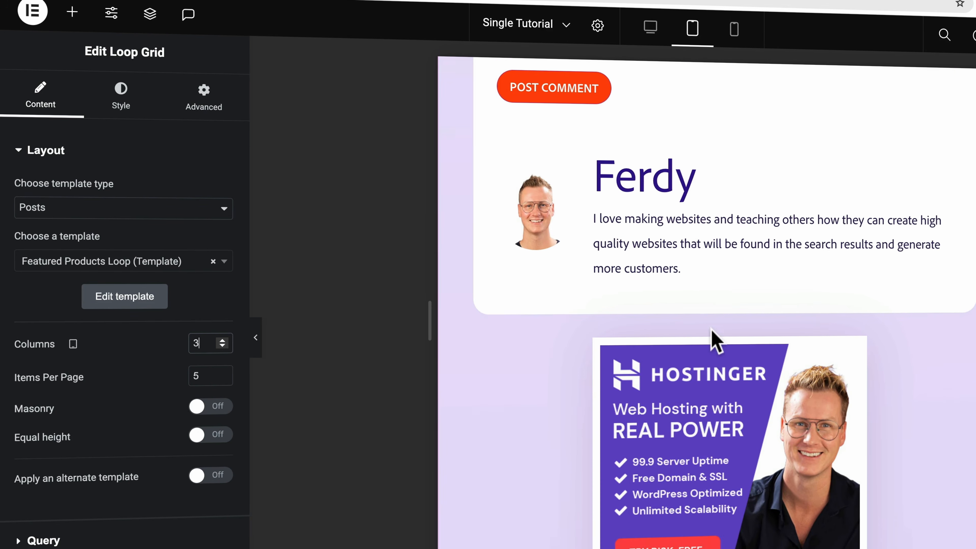
{"action": "scroll", "coordinate": [713, 338], "scroll_direction": "up", "scroll_amount": 3}
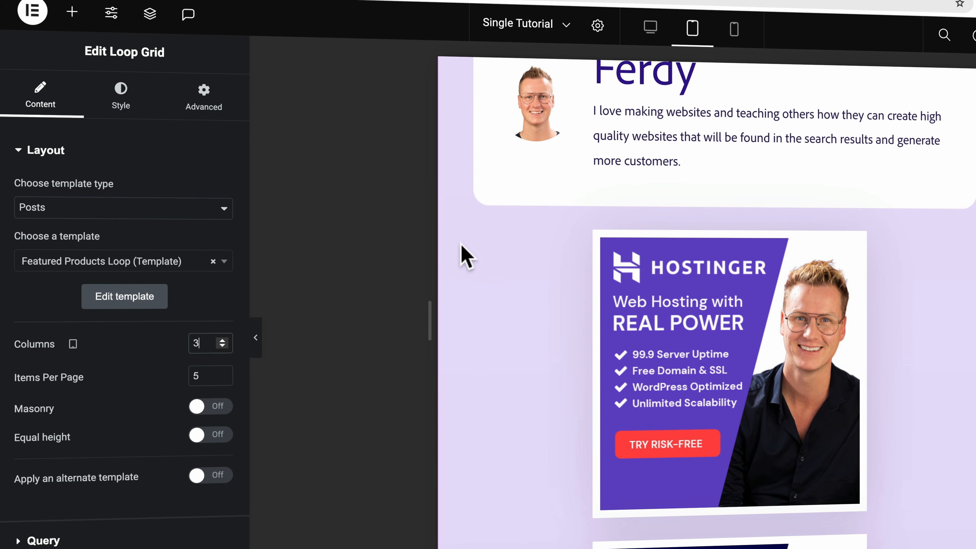
{"action": "left_click", "coordinate": [482, 239]}
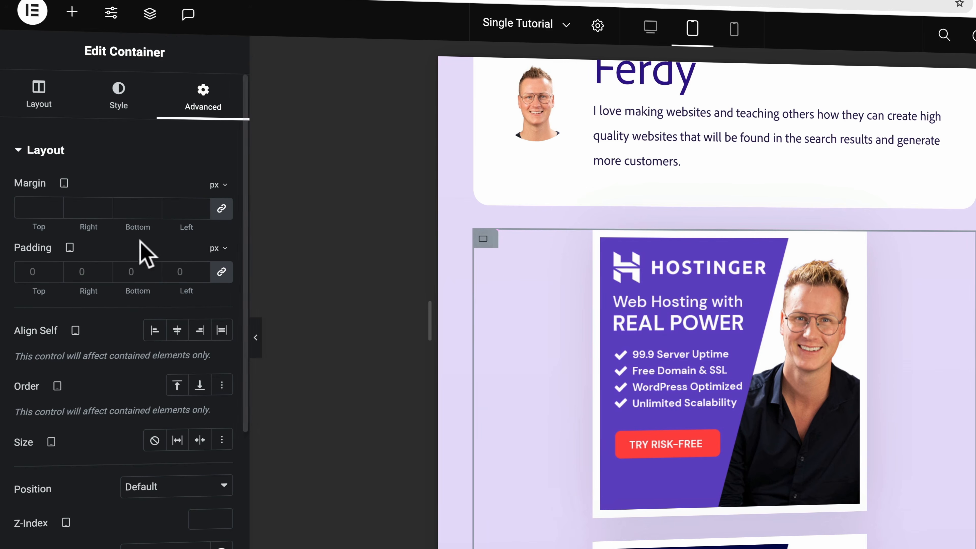
{"action": "left_click", "coordinate": [39, 97]}
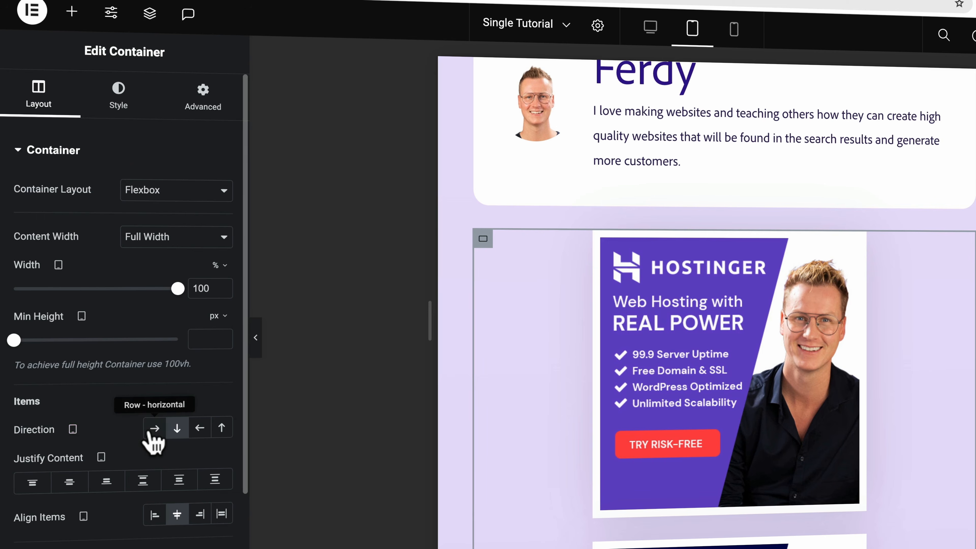
{"action": "left_click", "coordinate": [154, 428]}
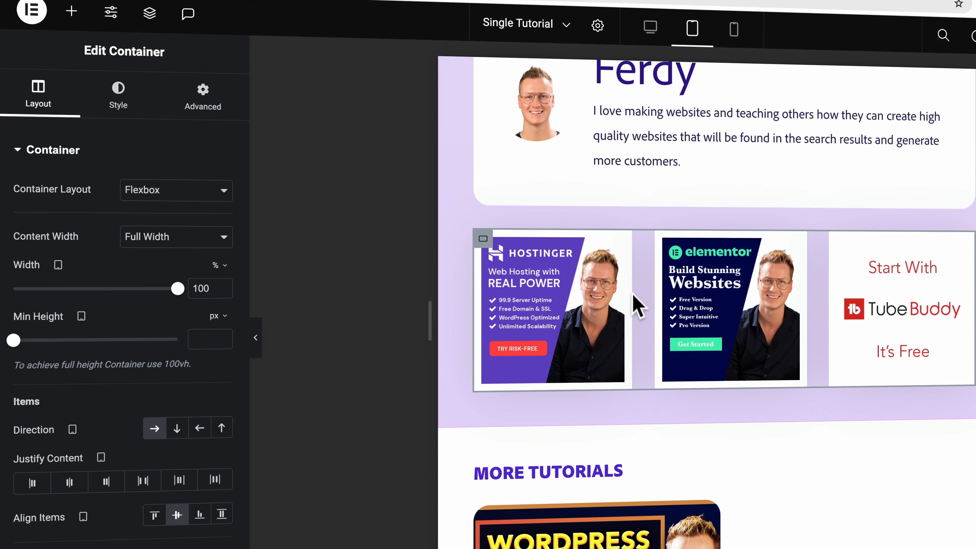
Try 3 columns for the More Tutorials loop grid on tablet, return it to 2, and set Items Per Page to 2.
{"action": "scroll", "coordinate": [636, 304], "scroll_direction": "down", "scroll_amount": 10}
{"action": "scroll", "coordinate": [642, 305], "scroll_direction": "up", "scroll_amount": 5}
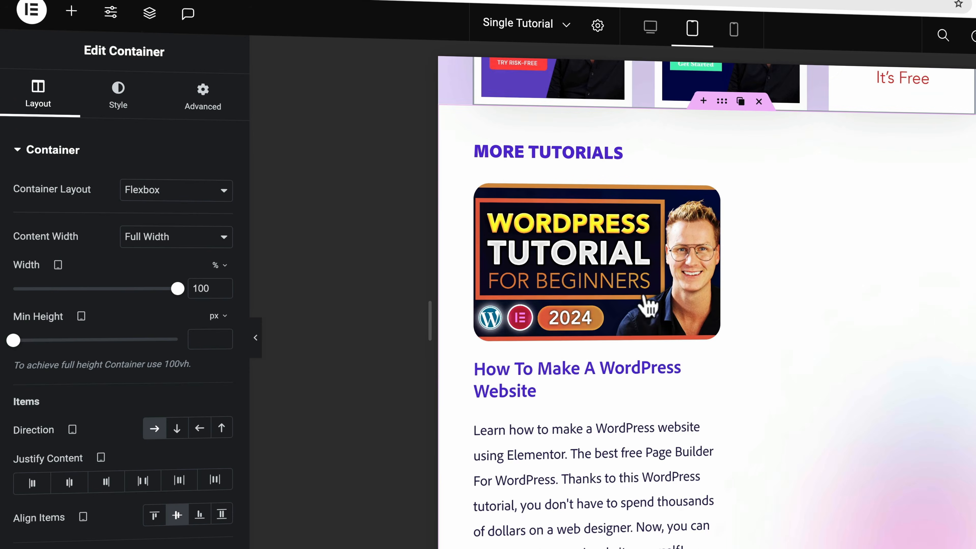
{"action": "left_click", "coordinate": [966, 198]}
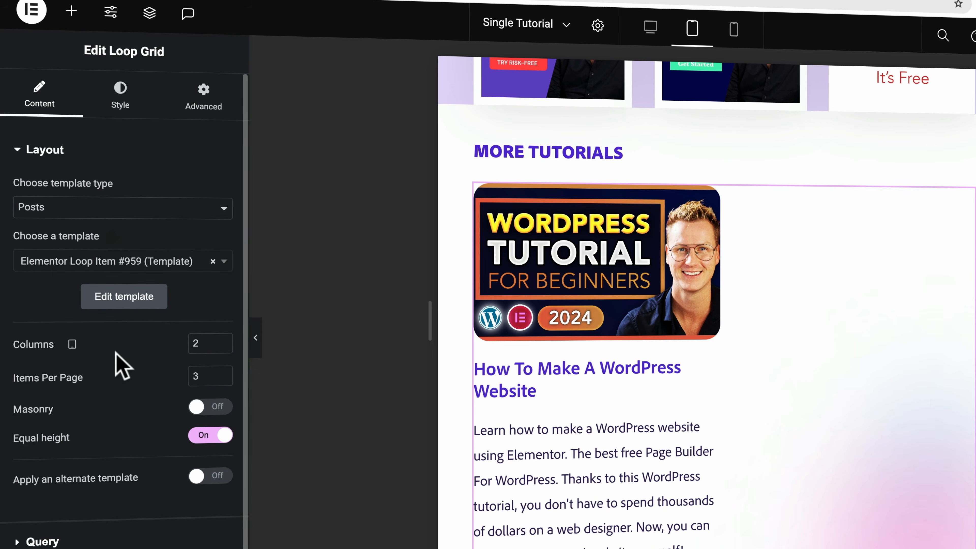
{"action": "left_click", "coordinate": [222, 340]}
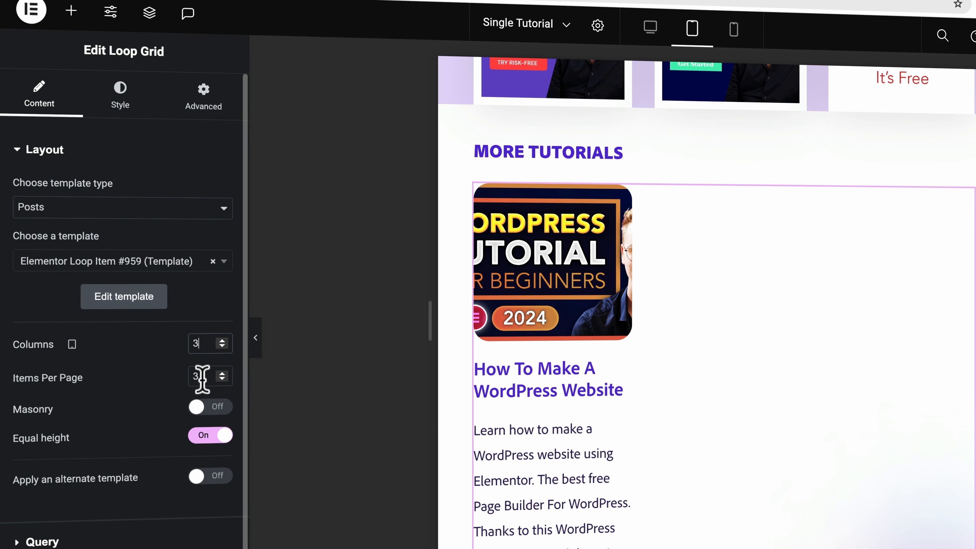
{"action": "left_click", "coordinate": [222, 346]}
{"action": "left_click", "coordinate": [223, 379]}
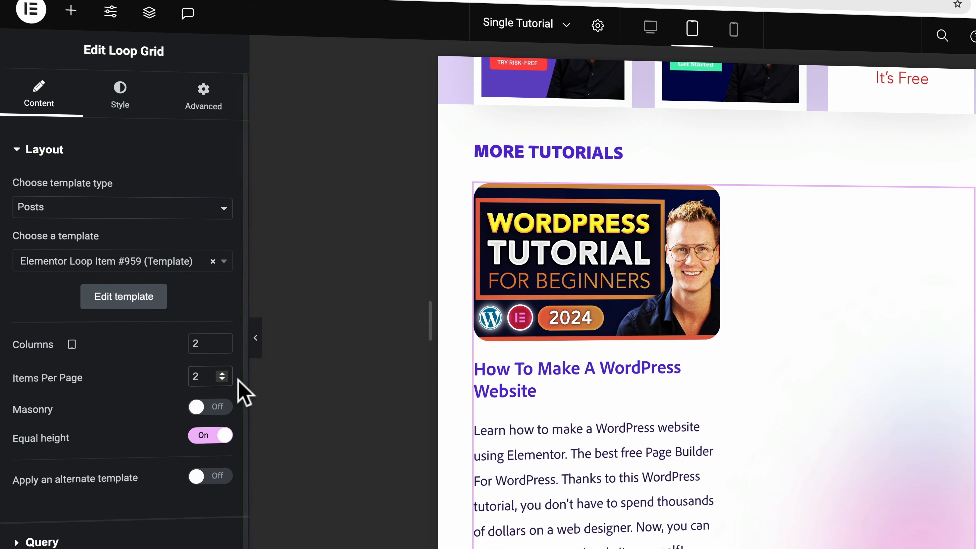
{"action": "scroll", "coordinate": [772, 286], "scroll_direction": "down", "scroll_amount": 3}
{"action": "scroll", "coordinate": [769, 285], "scroll_direction": "down", "scroll_amount": 10}
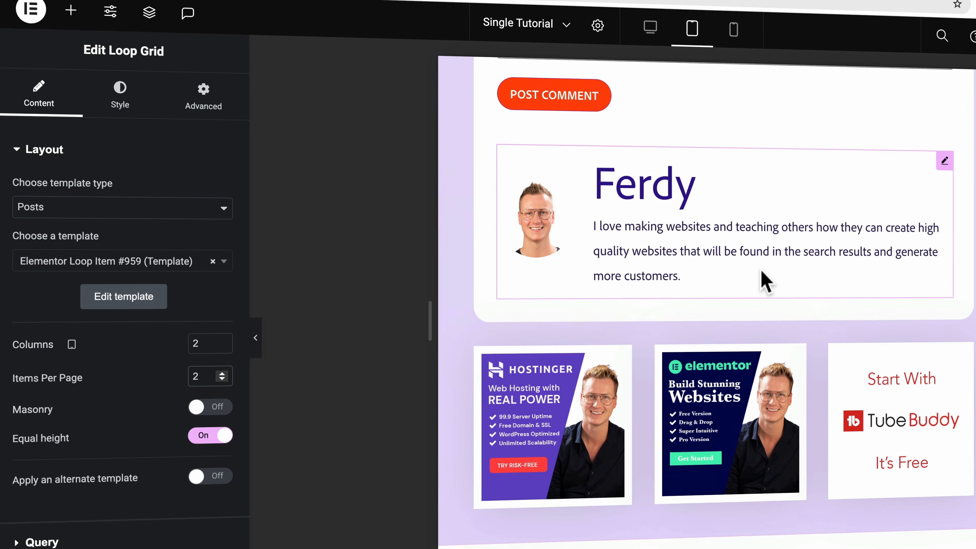
{"action": "scroll", "coordinate": [765, 280], "scroll_direction": "down", "scroll_amount": 15}
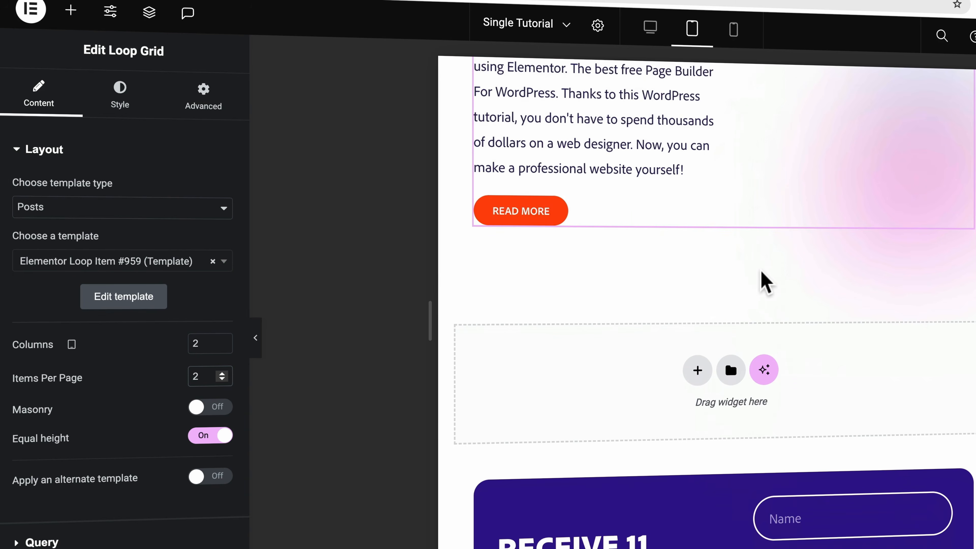
{"action": "scroll", "coordinate": [763, 281], "scroll_direction": "up", "scroll_amount": 6}
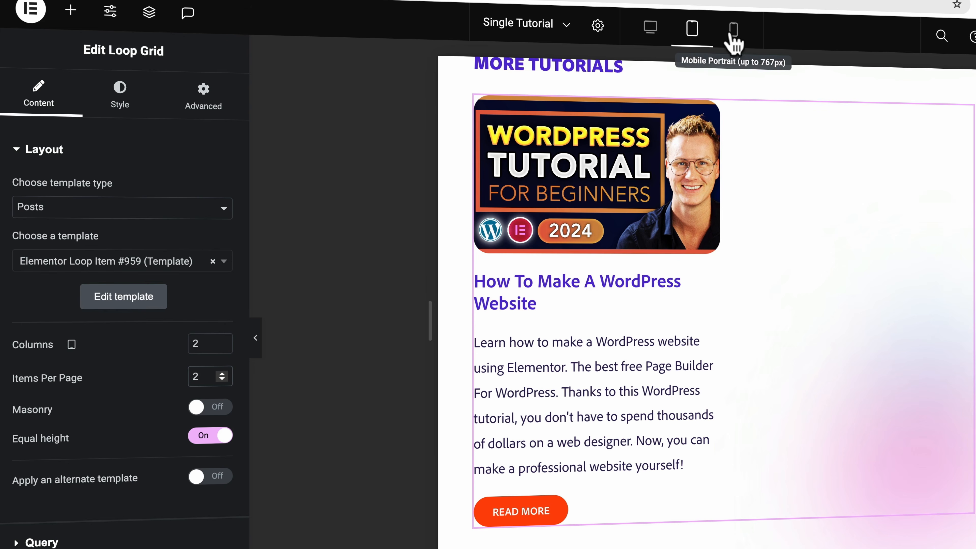
In mobile view, set the padding of the container below the video to 30 px on all sides.
{"action": "left_click", "coordinate": [733, 30]}
{"action": "scroll", "coordinate": [744, 237], "scroll_direction": "down", "scroll_amount": 20}
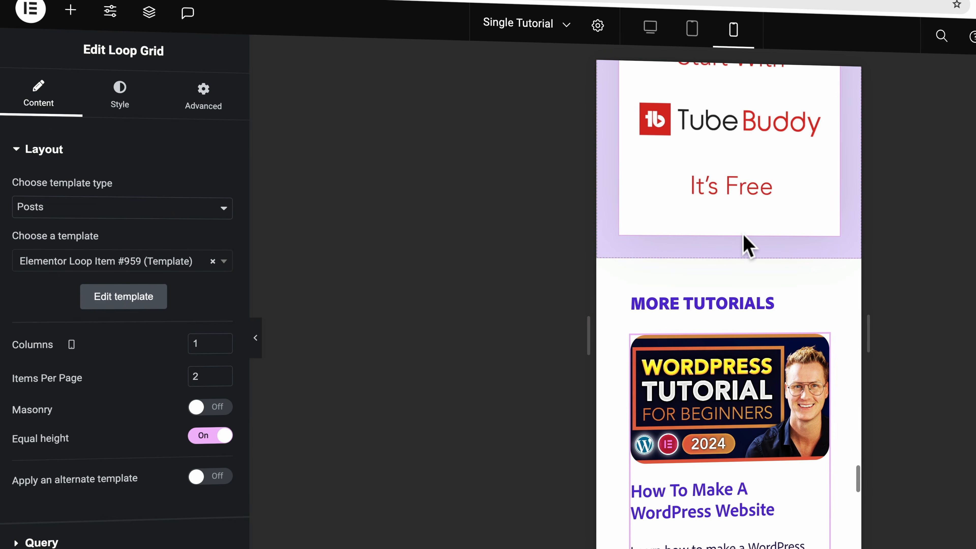
{"action": "scroll", "coordinate": [744, 246], "scroll_direction": "up", "scroll_amount": 5}
{"action": "scroll", "coordinate": [746, 246], "scroll_direction": "up", "scroll_amount": 10}
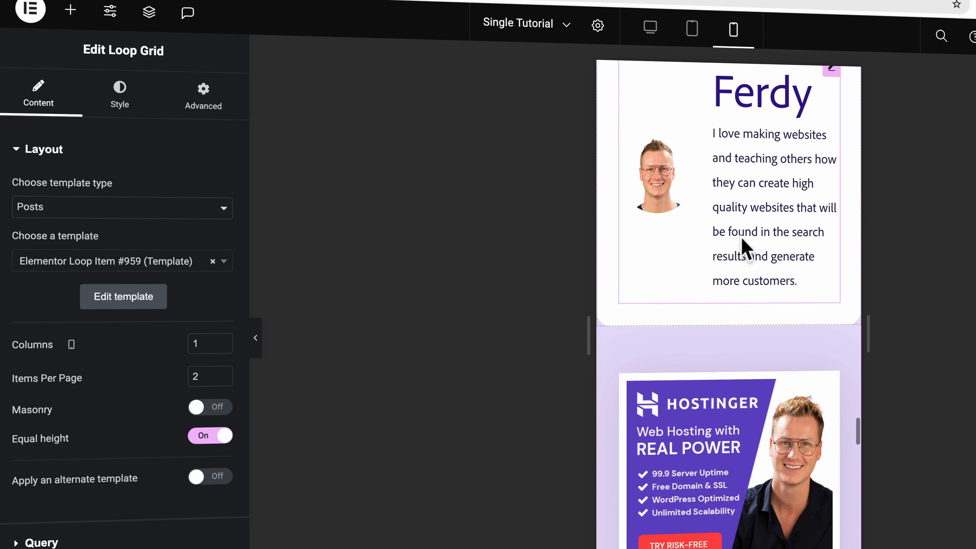
{"action": "scroll", "coordinate": [742, 240], "scroll_direction": "up", "scroll_amount": 15}
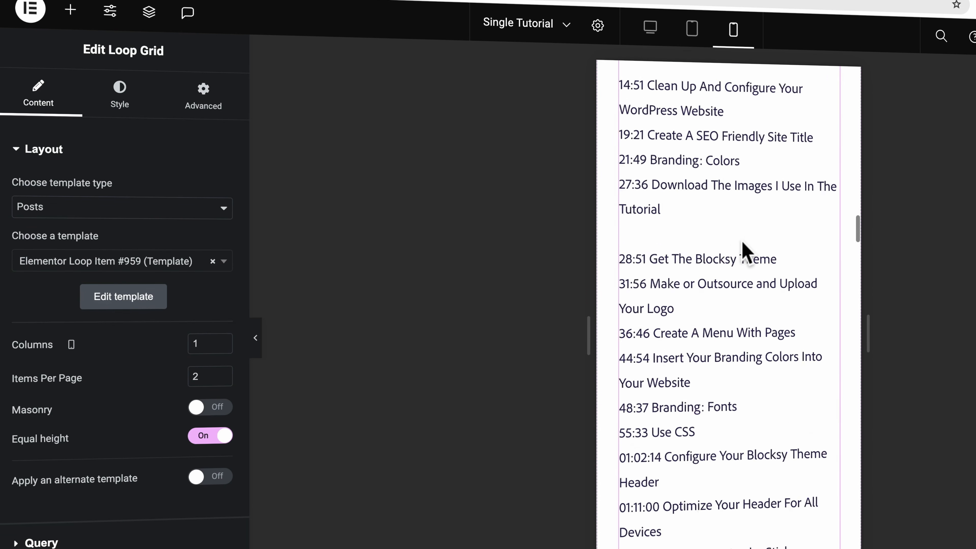
{"action": "scroll", "coordinate": [743, 250], "scroll_direction": "up", "scroll_amount": 10}
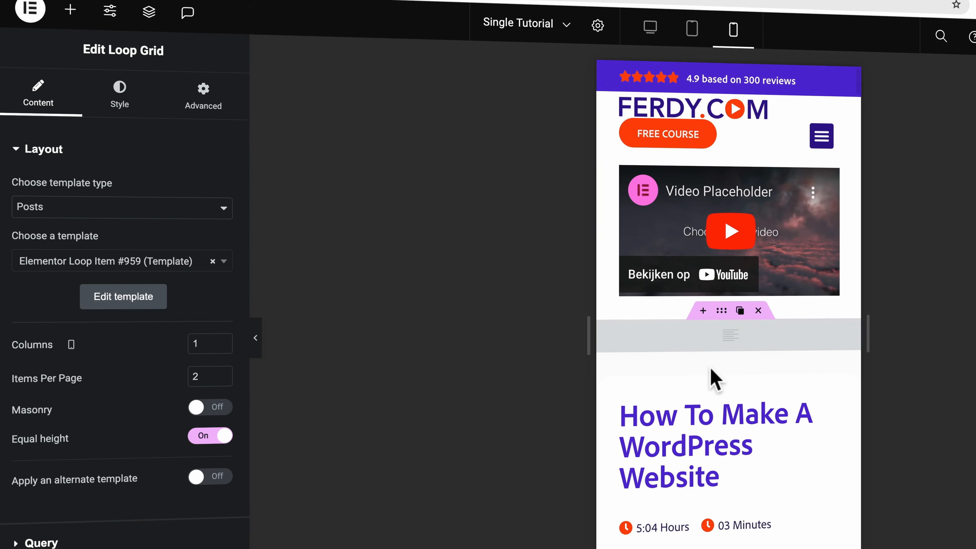
{"action": "left_click", "coordinate": [722, 314]}
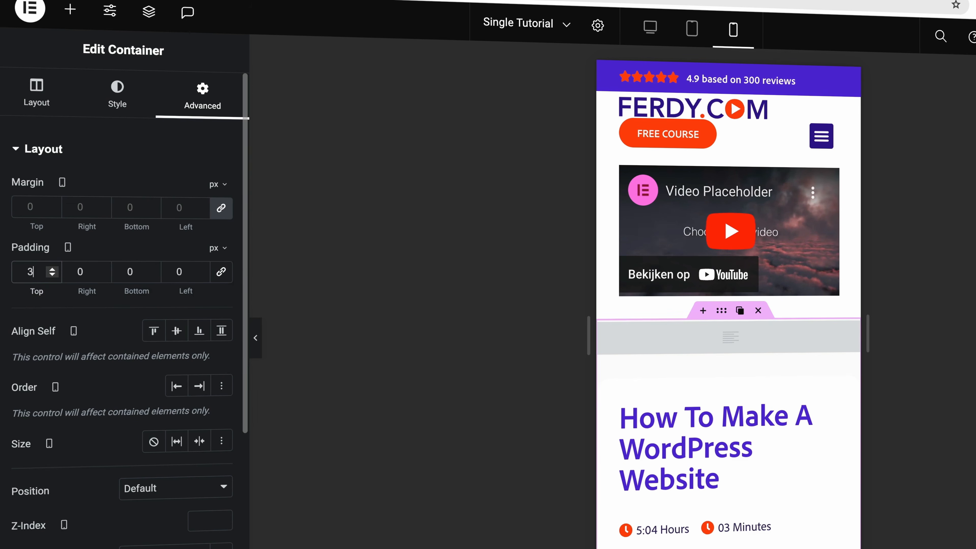
{"action": "left_click", "coordinate": [221, 271]}
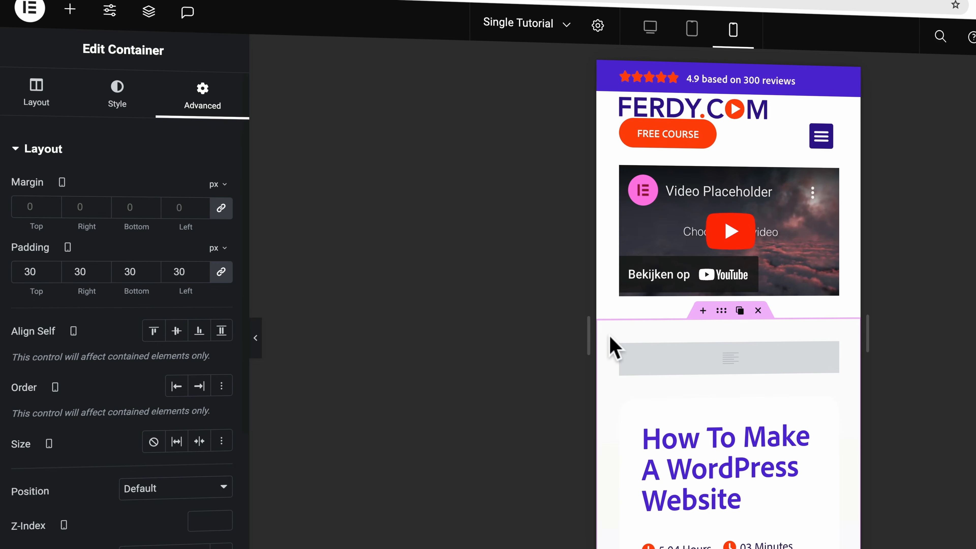
Reduce the author name's font size in the Author Box to 30 px on mobile.
{"action": "scroll", "coordinate": [610, 337], "scroll_direction": "down", "scroll_amount": 15}
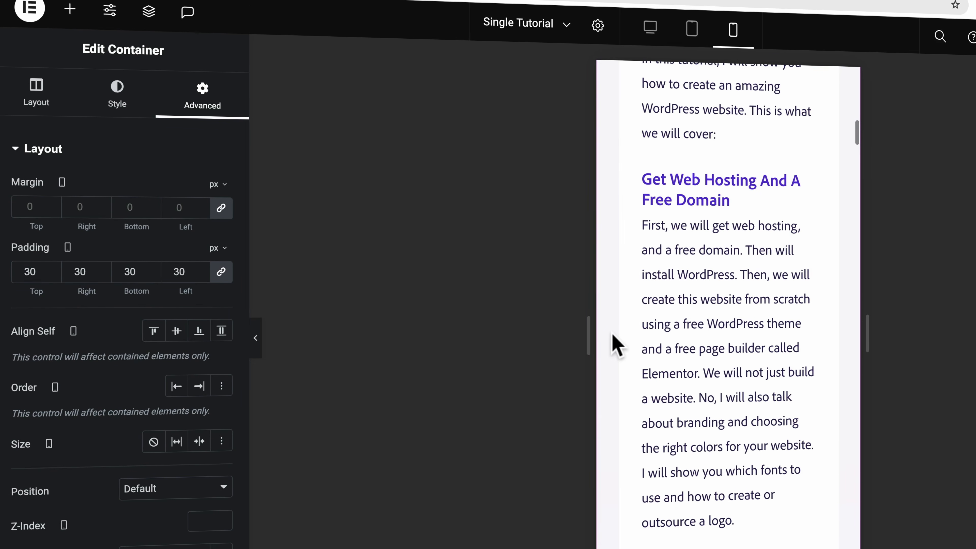
{"action": "scroll", "coordinate": [613, 336], "scroll_direction": "down", "scroll_amount": 15}
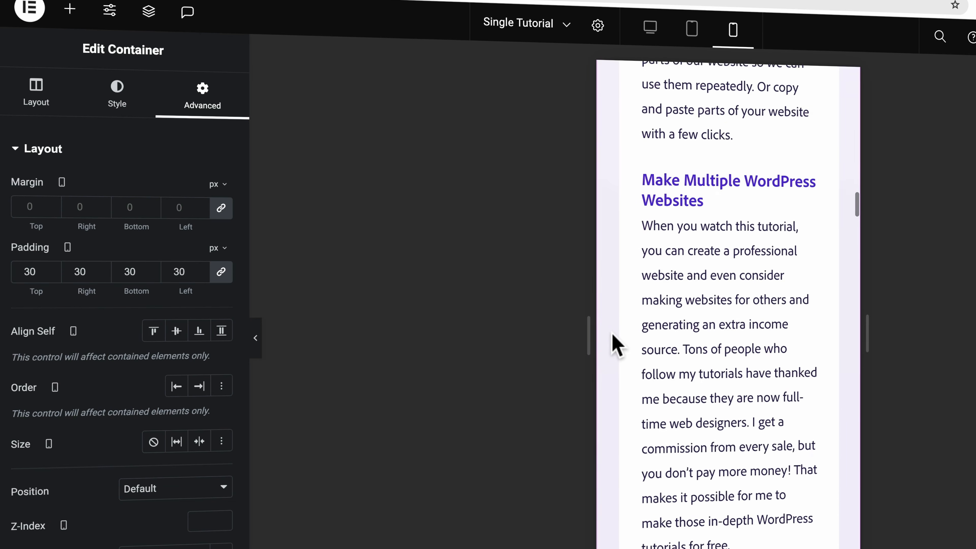
{"action": "scroll", "coordinate": [613, 336], "scroll_direction": "down", "scroll_amount": 10}
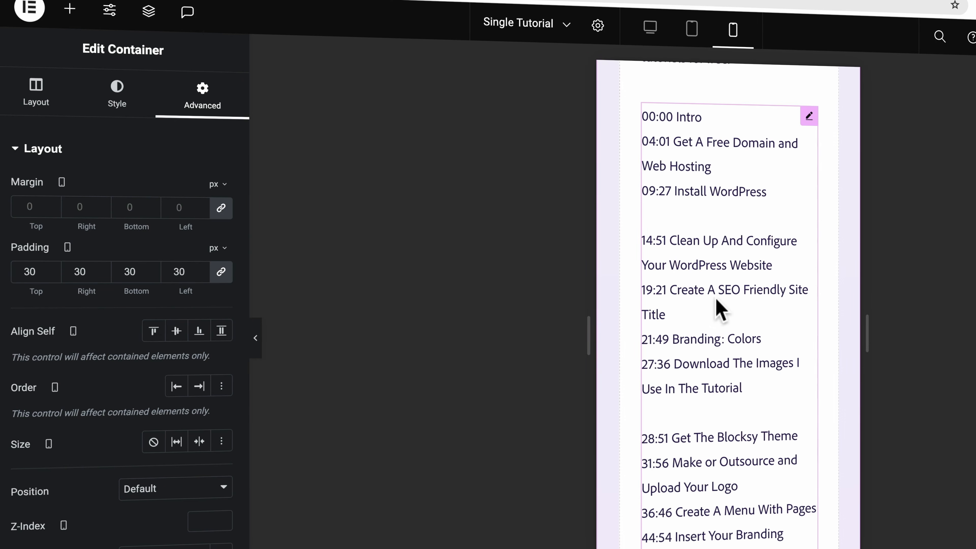
{"action": "scroll", "coordinate": [721, 311], "scroll_direction": "down", "scroll_amount": 20}
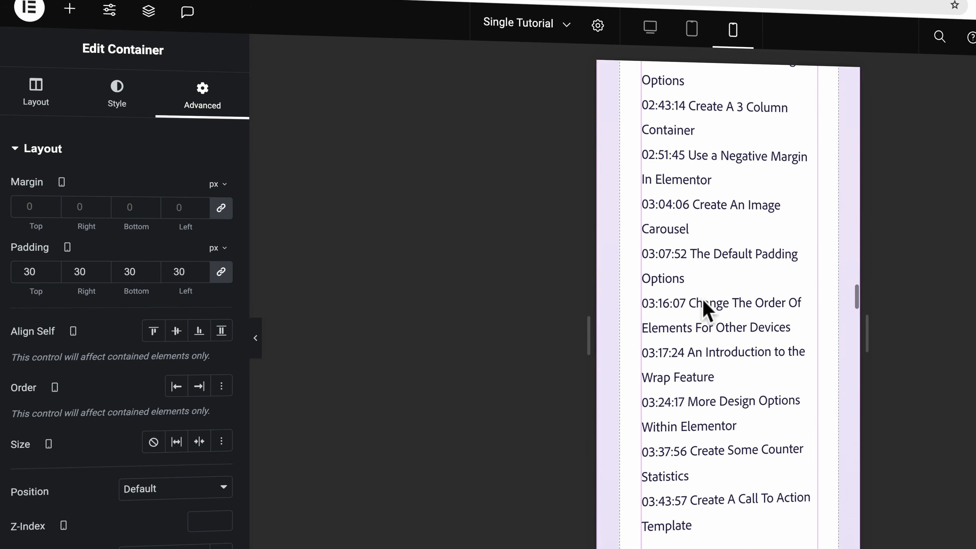
{"action": "scroll", "coordinate": [706, 311], "scroll_direction": "down", "scroll_amount": 20}
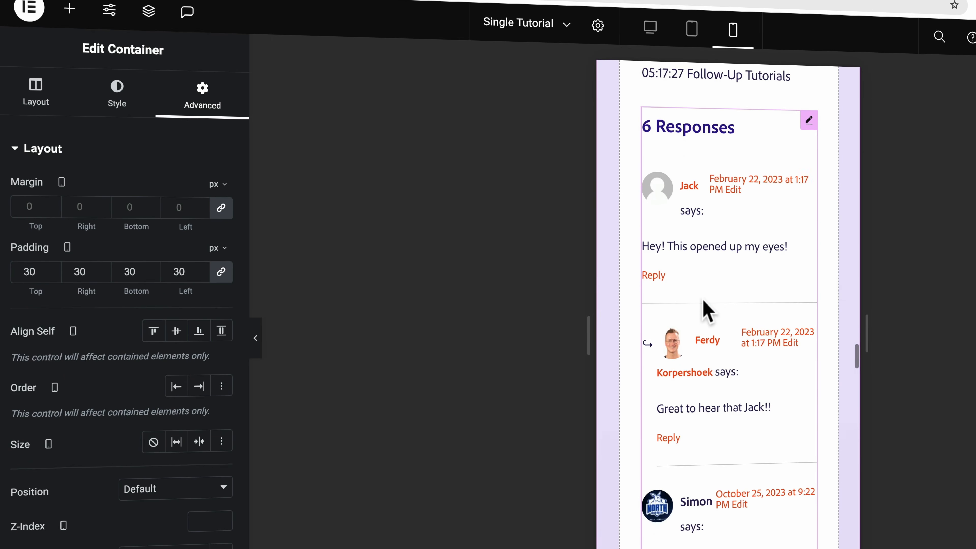
{"action": "scroll", "coordinate": [705, 311], "scroll_direction": "down", "scroll_amount": 20}
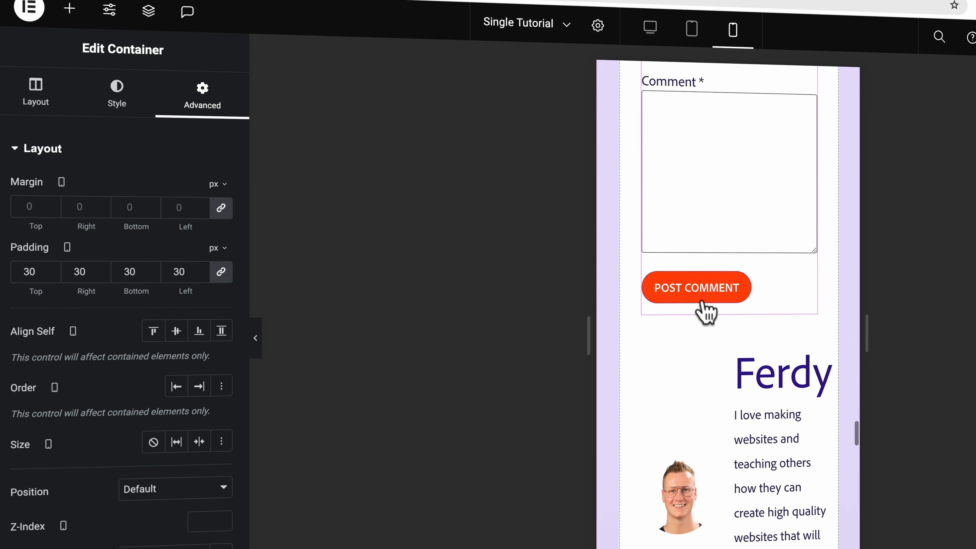
{"action": "scroll", "coordinate": [704, 308], "scroll_direction": "down", "scroll_amount": 5}
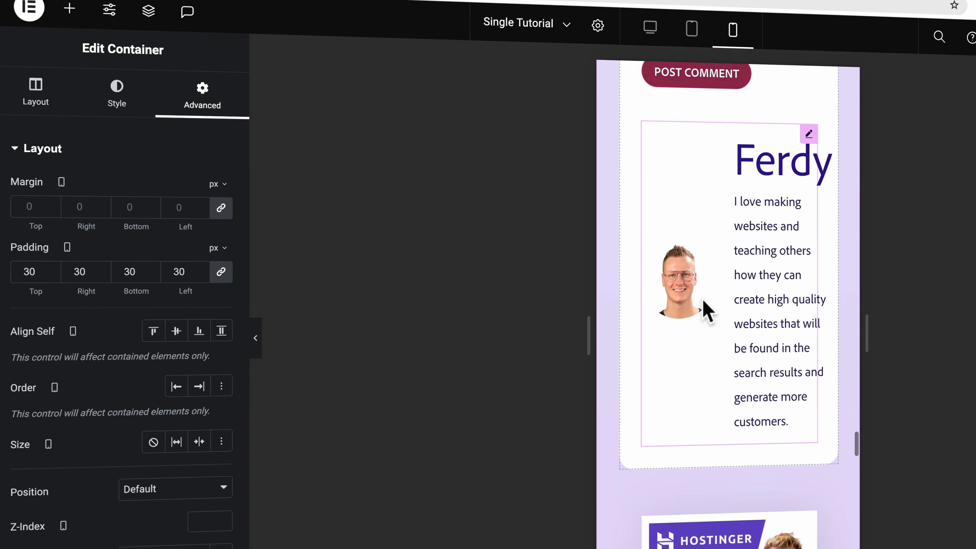
{"action": "left_click", "coordinate": [810, 134]}
{"action": "left_click", "coordinate": [122, 101]}
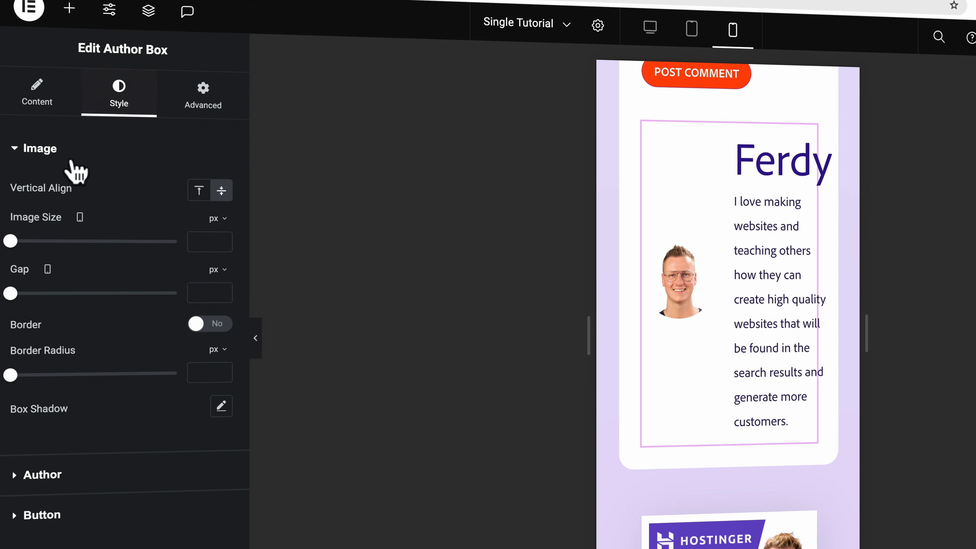
{"action": "left_click", "coordinate": [46, 476]}
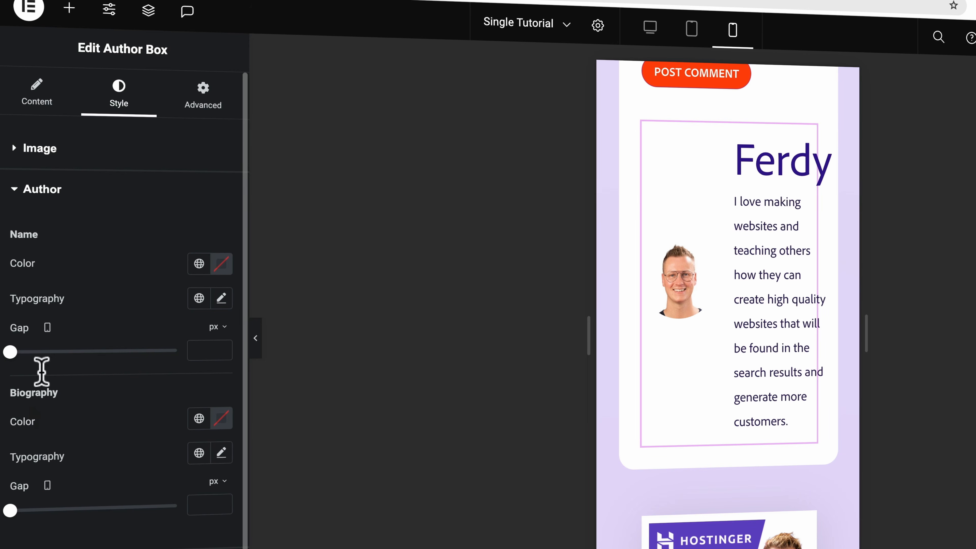
{"action": "left_click", "coordinate": [221, 299]}
{"action": "left_click_drag", "start_coordinate": [23, 429], "coordinate": [44, 429]}
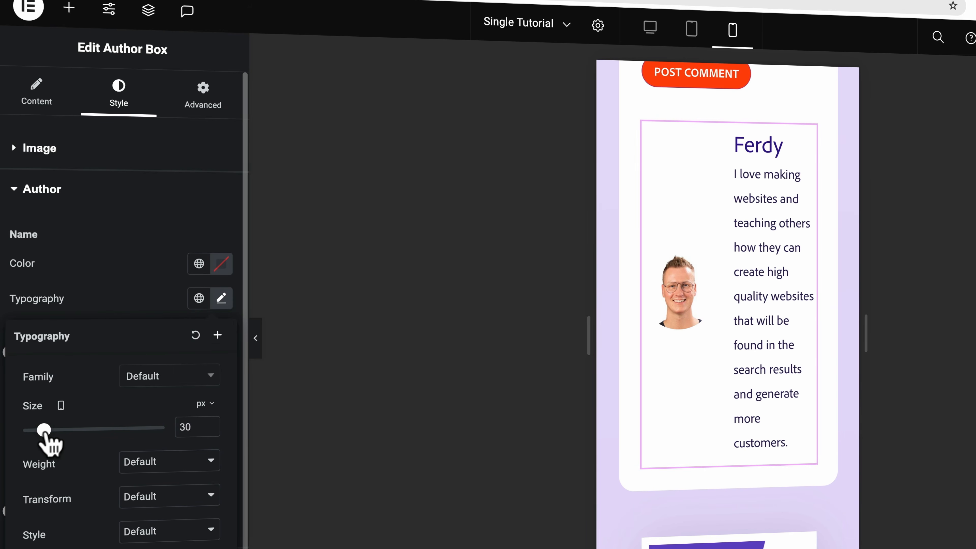
{"action": "scroll", "coordinate": [741, 355], "scroll_direction": "down", "scroll_amount": 3}
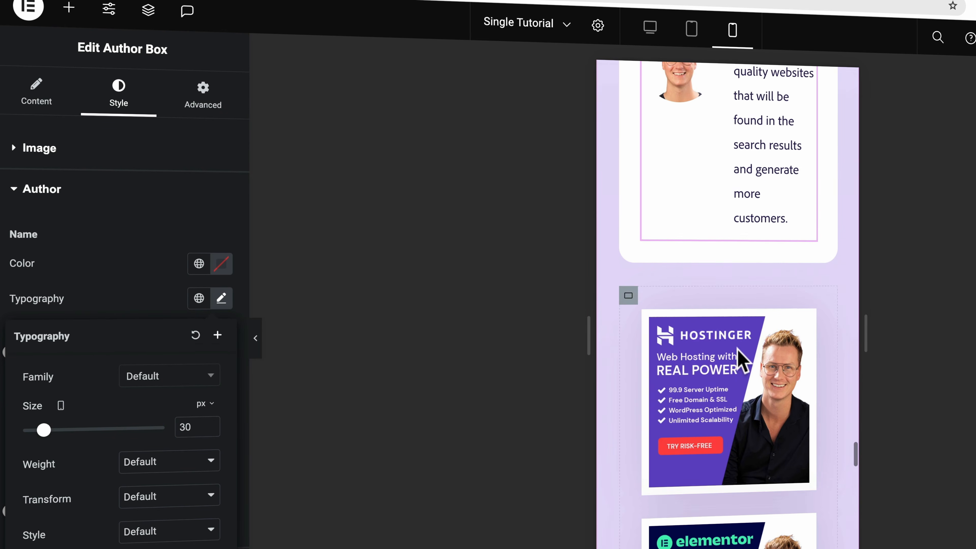
{"action": "scroll", "coordinate": [740, 353], "scroll_direction": "up", "scroll_amount": 6}
{"action": "left_click", "coordinate": [809, 326]}
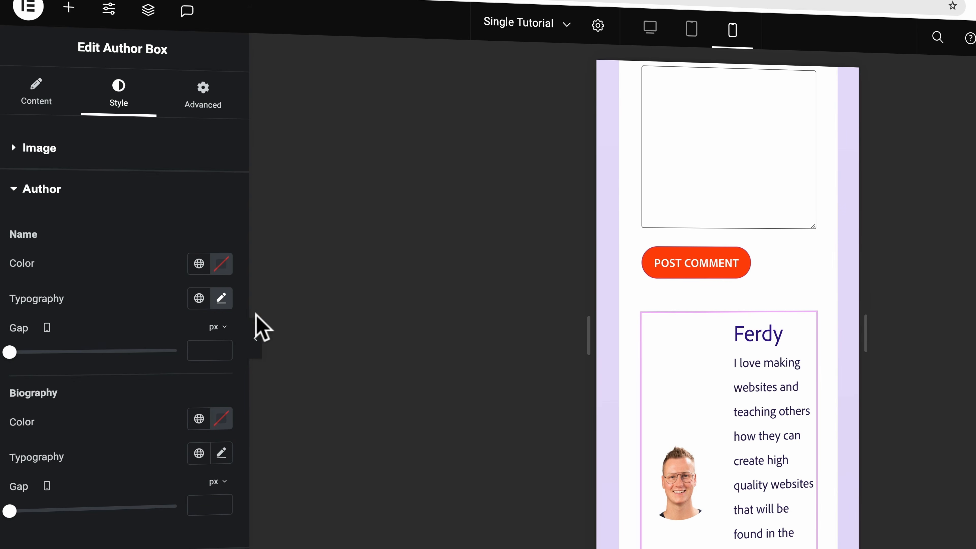
Set the Author Box layout to Above and center its alignment.
{"action": "left_click", "coordinate": [54, 100]}
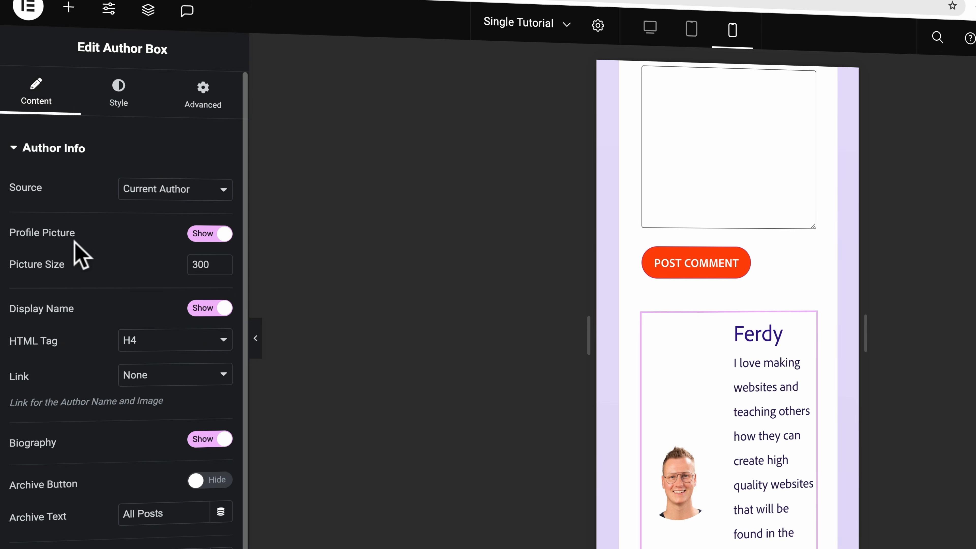
{"action": "scroll", "coordinate": [118, 254], "scroll_direction": "down", "scroll_amount": 2}
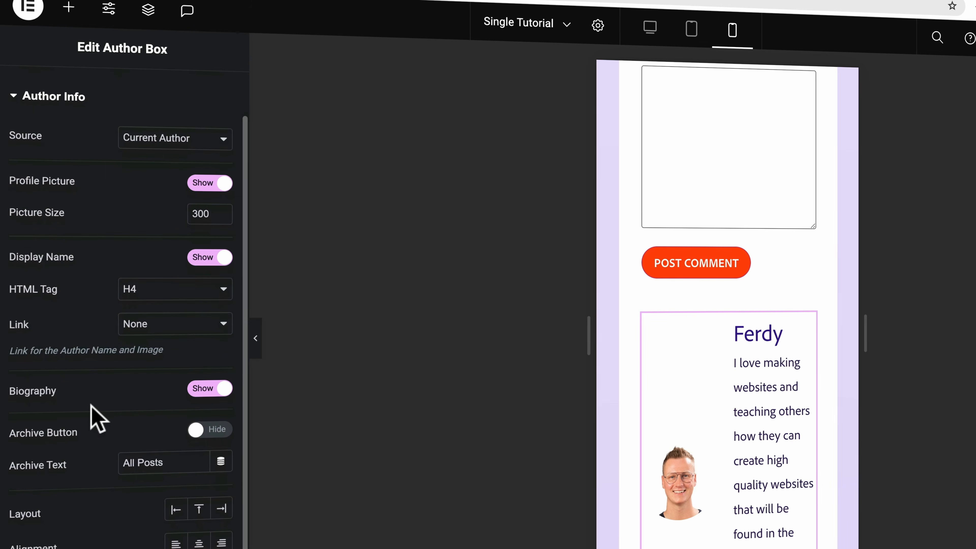
{"action": "scroll", "coordinate": [120, 326], "scroll_direction": "up", "scroll_amount": 1}
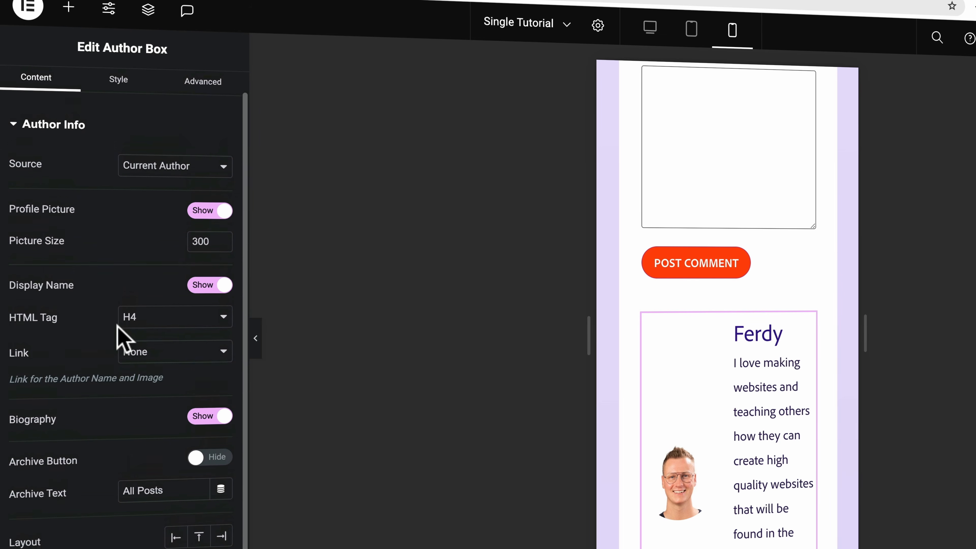
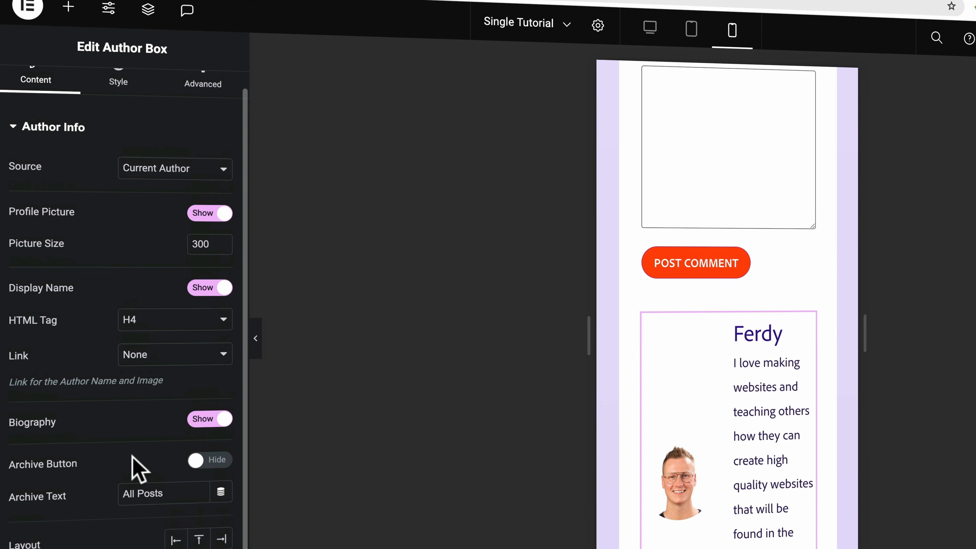
{"action": "scroll", "coordinate": [149, 474], "scroll_direction": "down", "scroll_amount": 2}
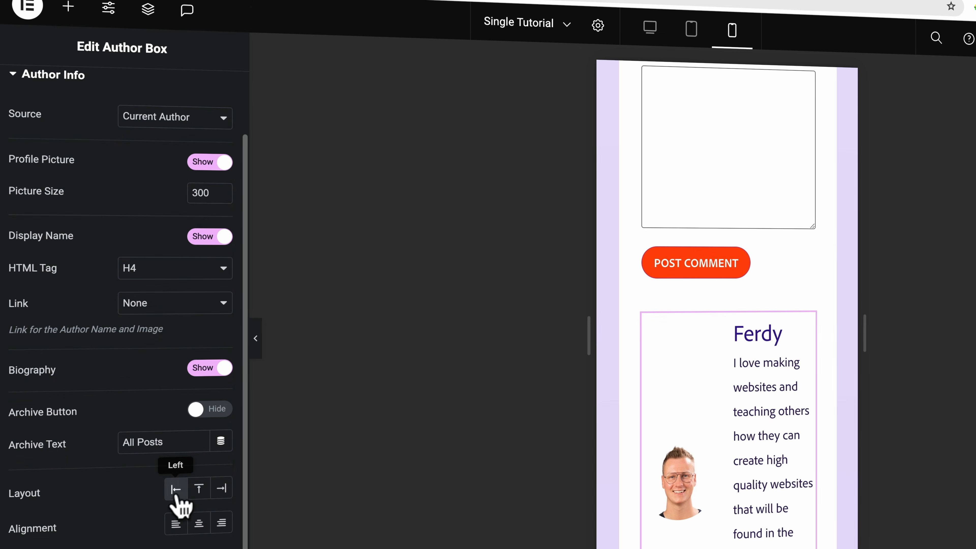
{"action": "left_click", "coordinate": [198, 491]}
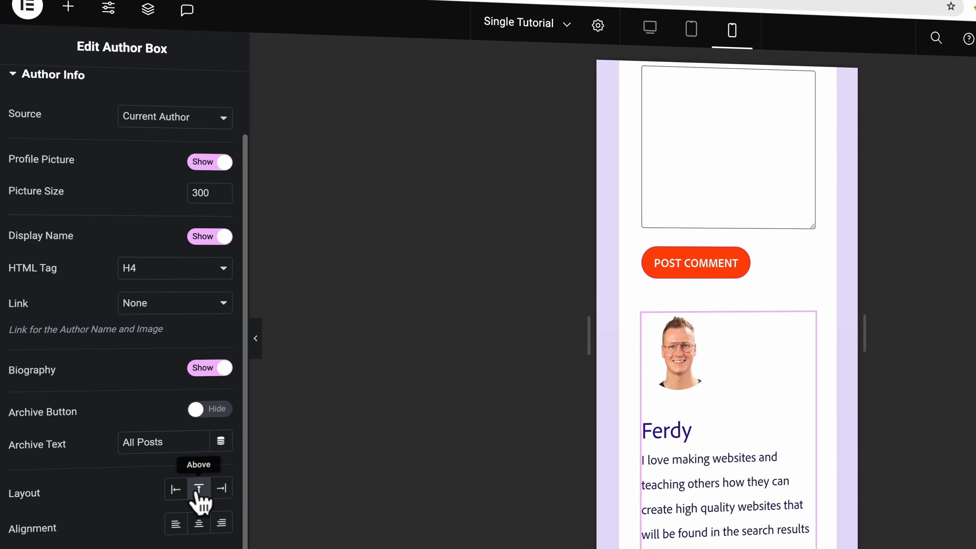
{"action": "left_click", "coordinate": [197, 525]}
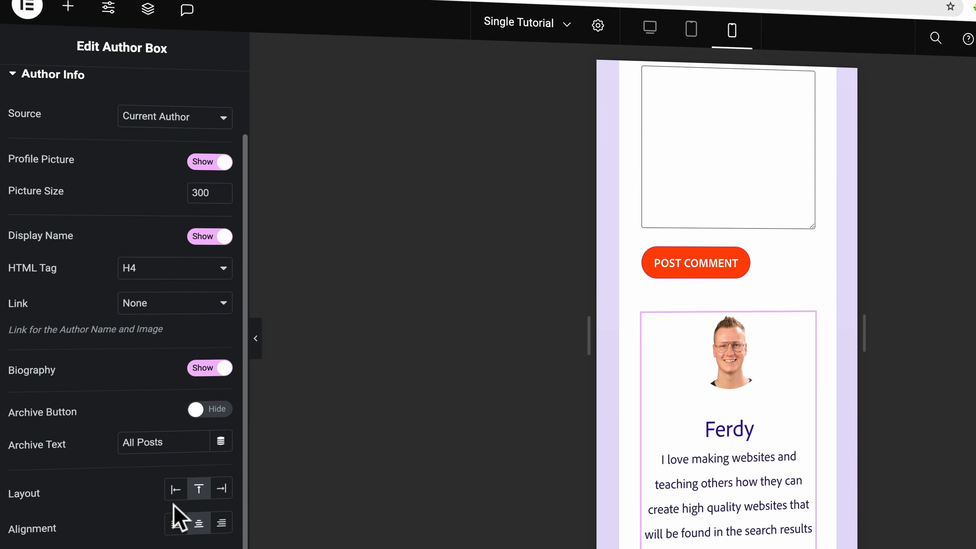
Check the Author Box's new layout in tablet view and in desktop view.
{"action": "left_click", "coordinate": [692, 30]}
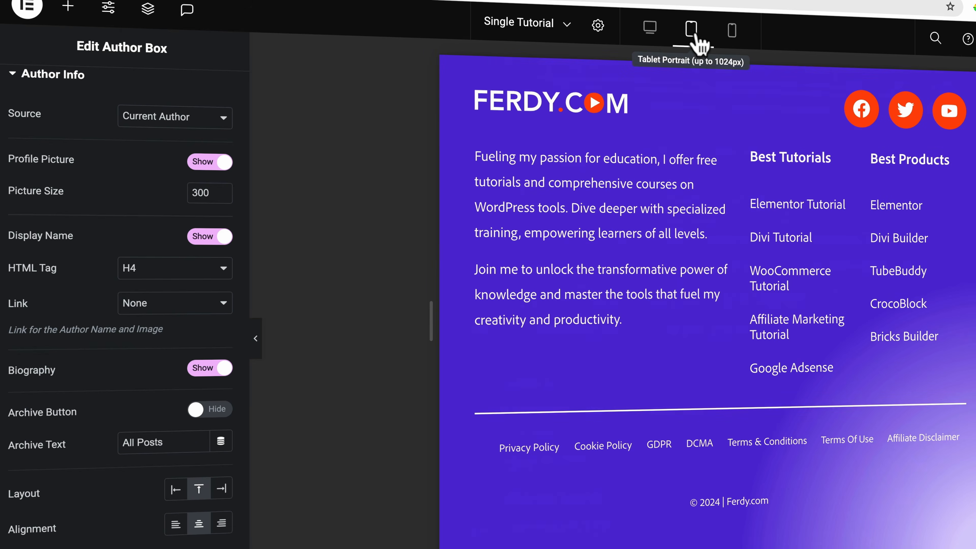
{"action": "scroll", "coordinate": [715, 260], "scroll_direction": "up", "scroll_amount": 15}
{"action": "scroll", "coordinate": [720, 255], "scroll_direction": "down", "scroll_amount": 2}
{"action": "scroll", "coordinate": [719, 255], "scroll_direction": "up", "scroll_amount": 1}
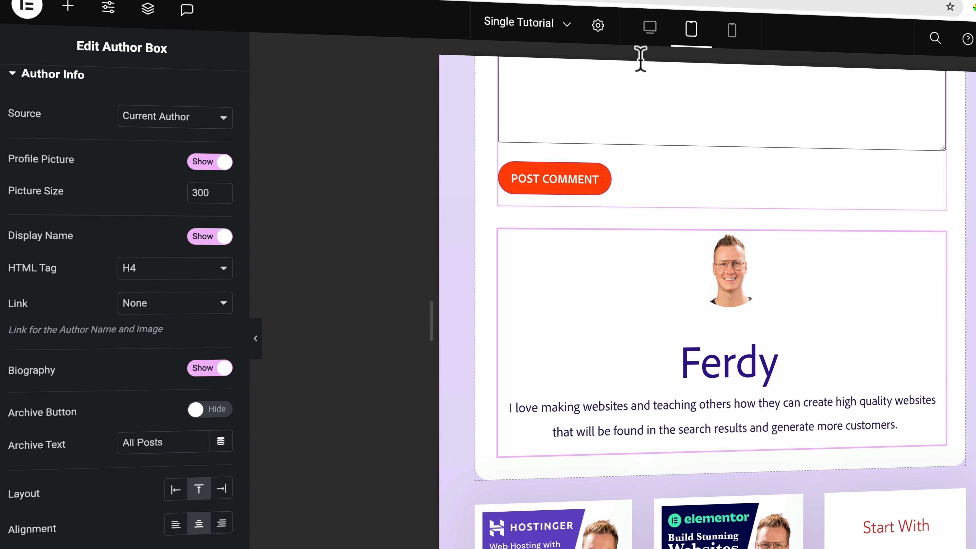
{"action": "left_click", "coordinate": [649, 37]}
{"action": "scroll", "coordinate": [626, 252], "scroll_direction": "down", "scroll_amount": 12}
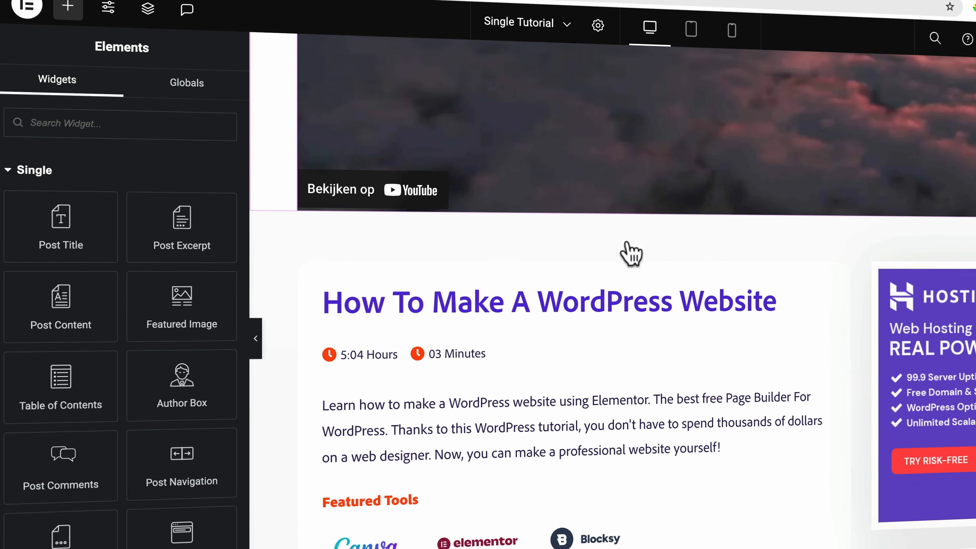
{"action": "scroll", "coordinate": [647, 248], "scroll_direction": "down", "scroll_amount": 20}
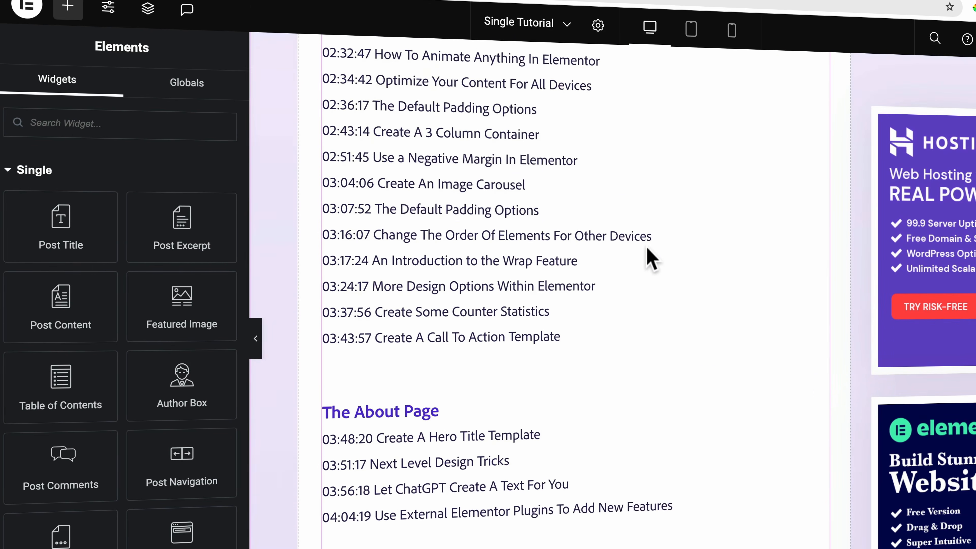
{"action": "scroll", "coordinate": [647, 248], "scroll_direction": "down", "scroll_amount": 20}
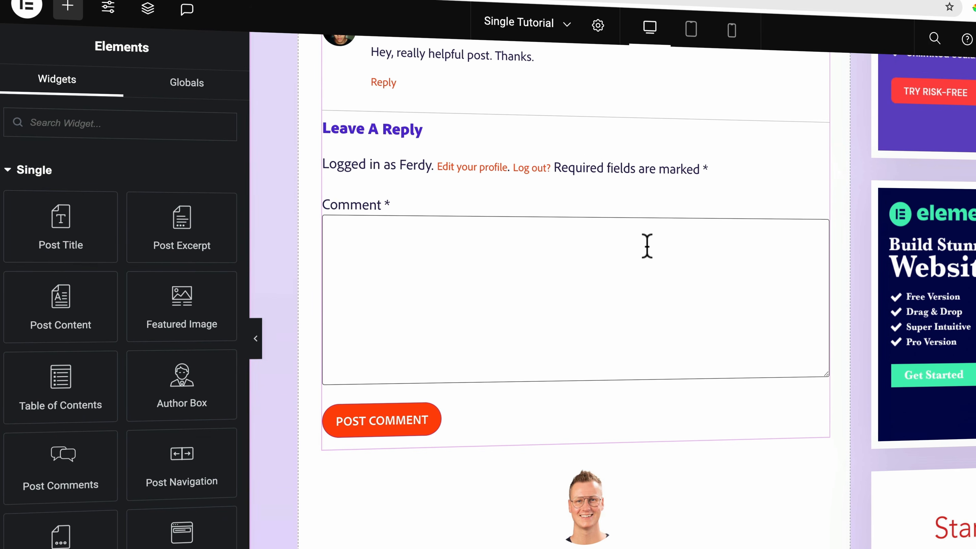
{"action": "scroll", "coordinate": [647, 246], "scroll_direction": "down", "scroll_amount": 4}
Set the author name's font size in the Author Box to 26 px on desktop.
{"action": "left_click", "coordinate": [594, 357]}
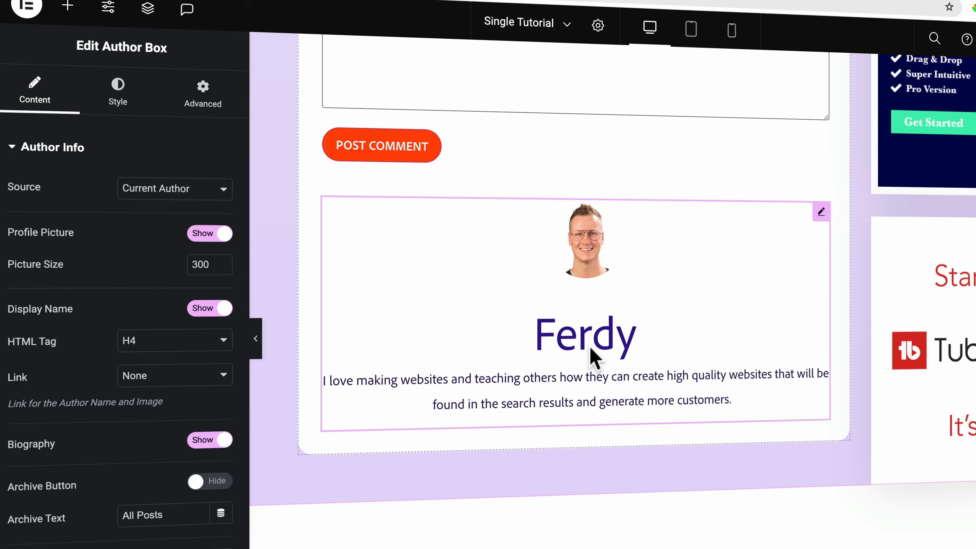
{"action": "left_click", "coordinate": [110, 110]}
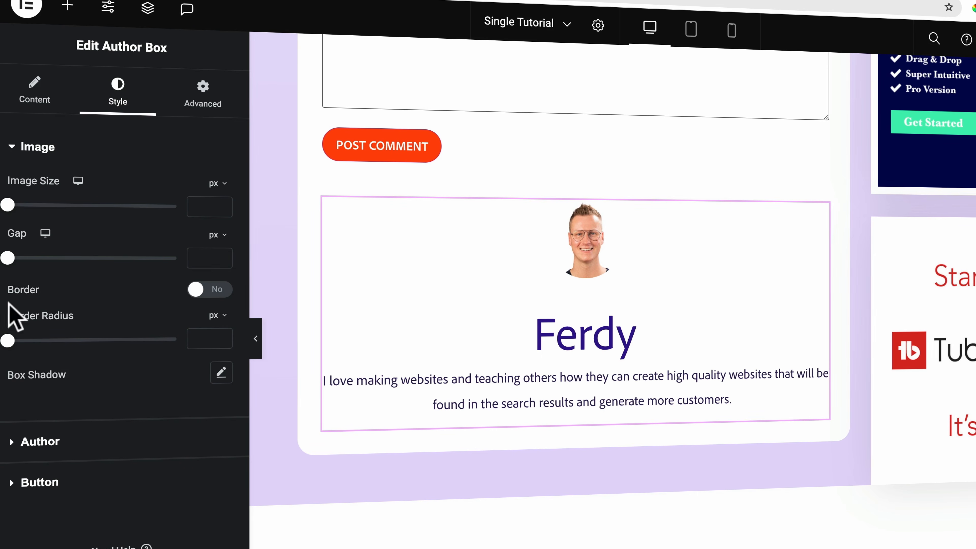
{"action": "left_click", "coordinate": [40, 441]}
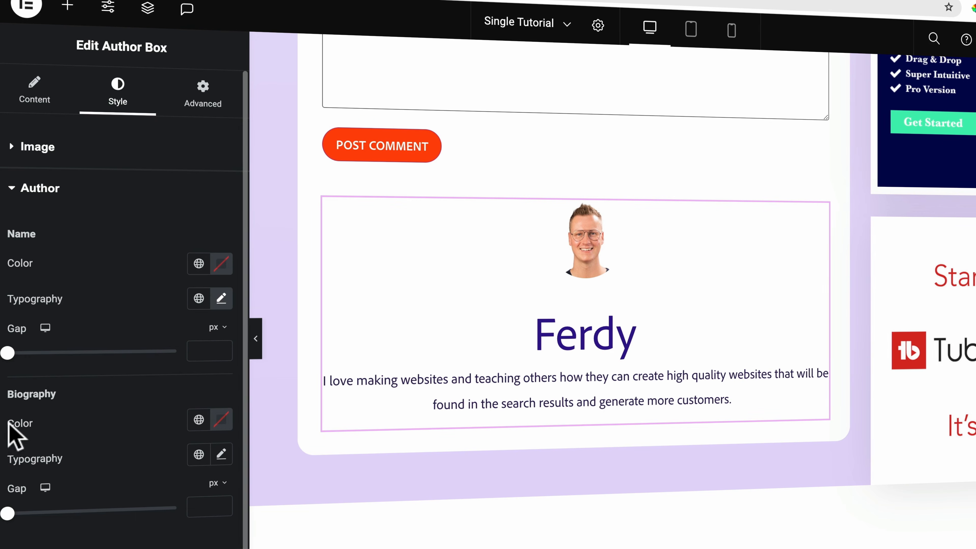
{"action": "left_click", "coordinate": [227, 306]}
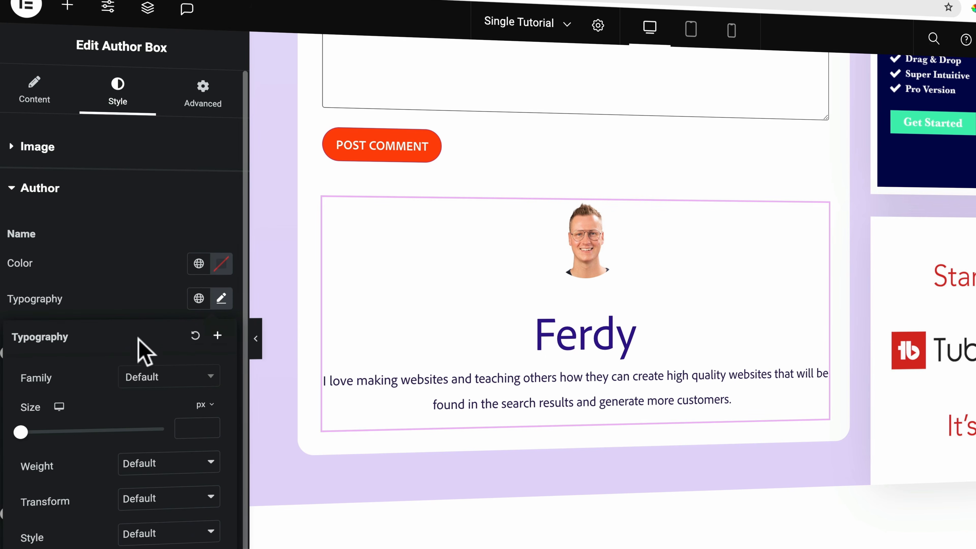
{"action": "left_click", "coordinate": [193, 421]}
{"action": "type", "text": "8"}
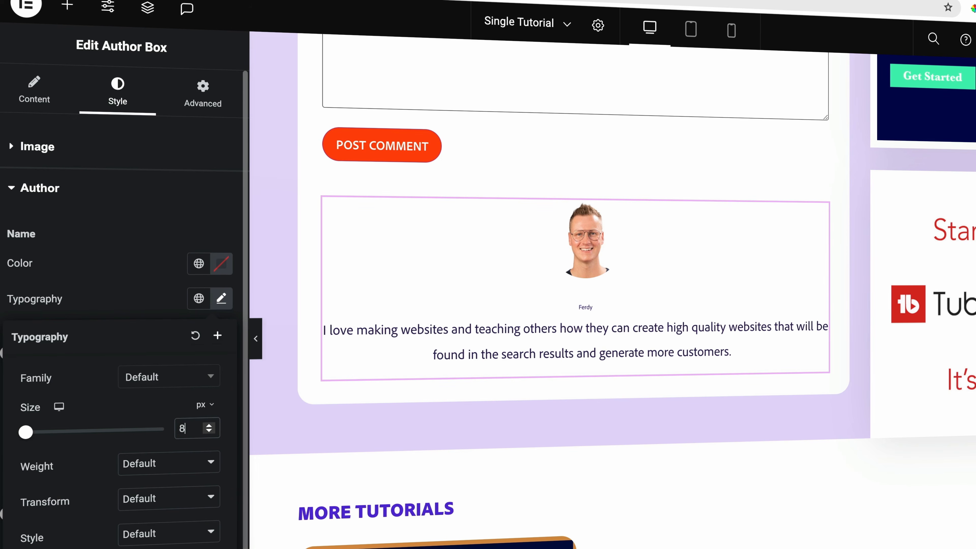
{"action": "key", "text": "BackSpace"}
{"action": "type", "text": "18"}
{"action": "key", "text": "Up"}
{"action": "key", "text": "Up"}
{"action": "key", "text": "Up"}
{"action": "key", "text": "Up"}
{"action": "key", "text": "Up"}
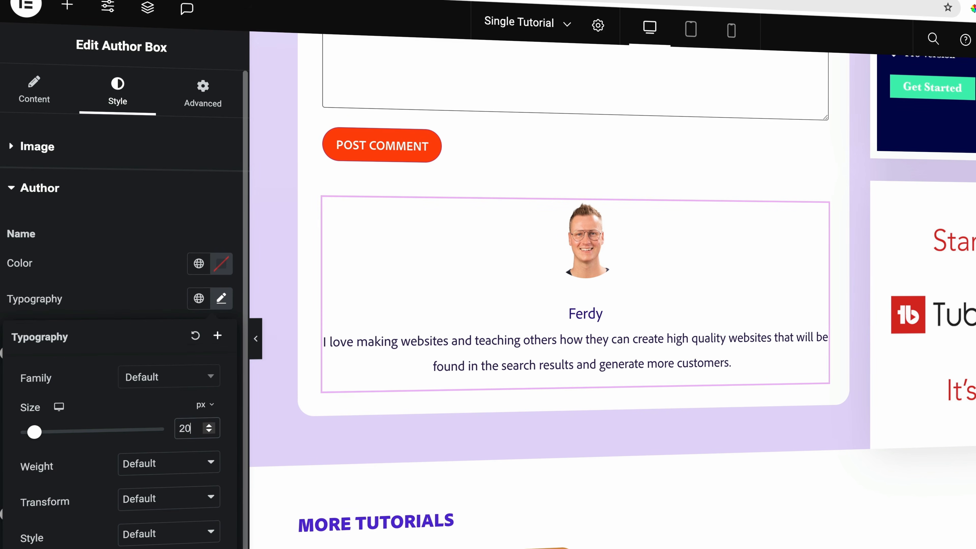
{"action": "key", "text": "Up"}
{"action": "key", "text": "Up"}
{"action": "key", "text": "Up"}
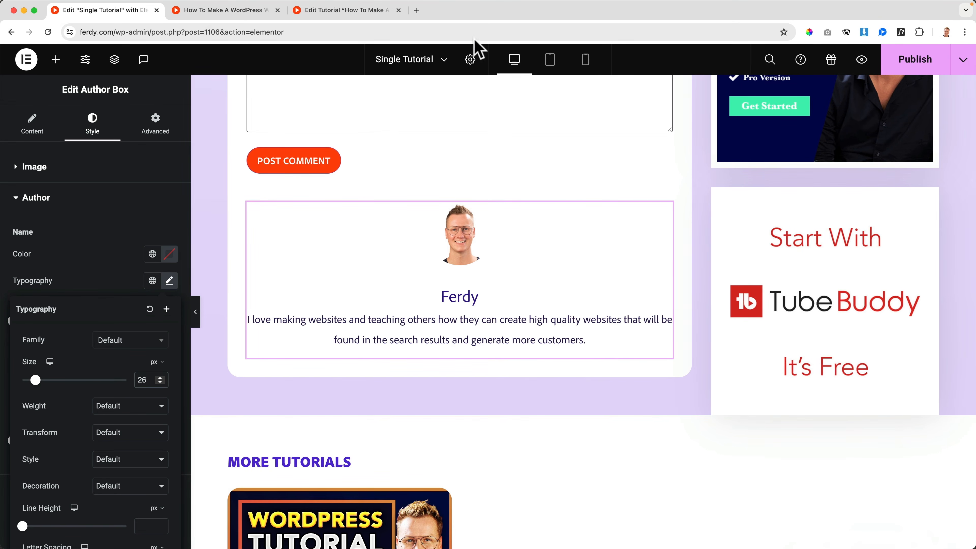
Check the Author Box and the rest of the template in tablet view, and publish the template.
{"action": "left_click", "coordinate": [551, 62]}
{"action": "scroll", "coordinate": [599, 275], "scroll_direction": "up", "scroll_amount": 10}
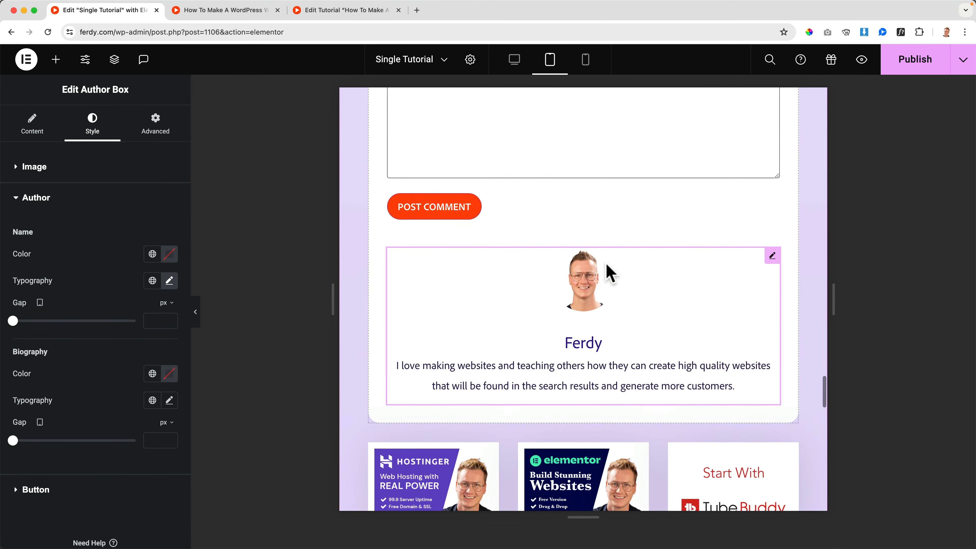
{"action": "scroll", "coordinate": [607, 269], "scroll_direction": "up", "scroll_amount": 15}
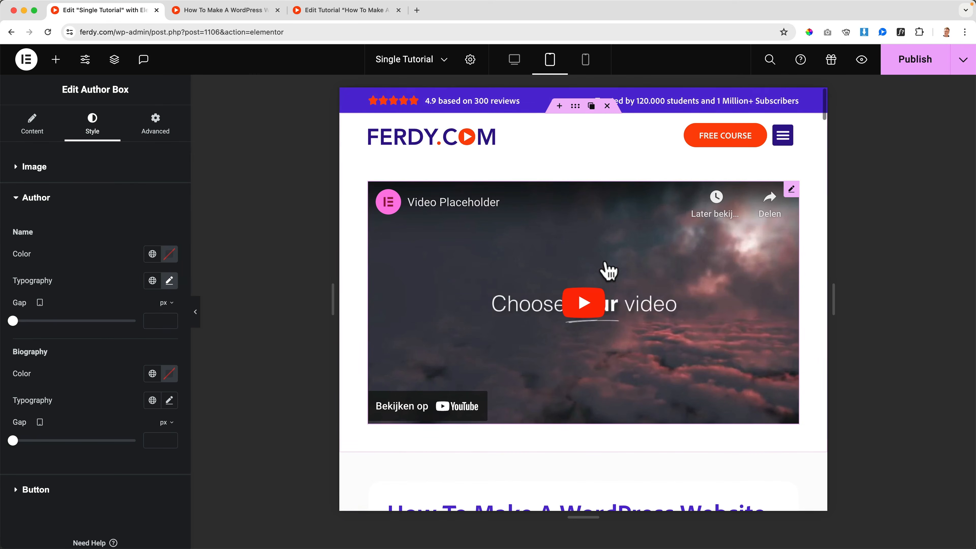
{"action": "left_click", "coordinate": [896, 62]}
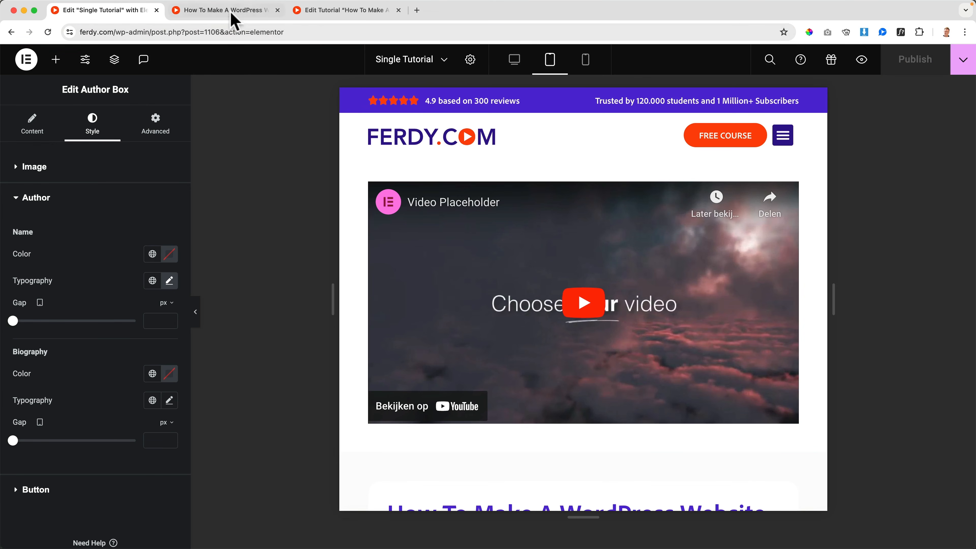
Examine the live tutorial page from the video down to the author box and the end of the banner sidebar.
{"action": "left_click", "coordinate": [215, 12]}
{"action": "scroll", "coordinate": [97, 200], "scroll_direction": "down", "scroll_amount": 20}
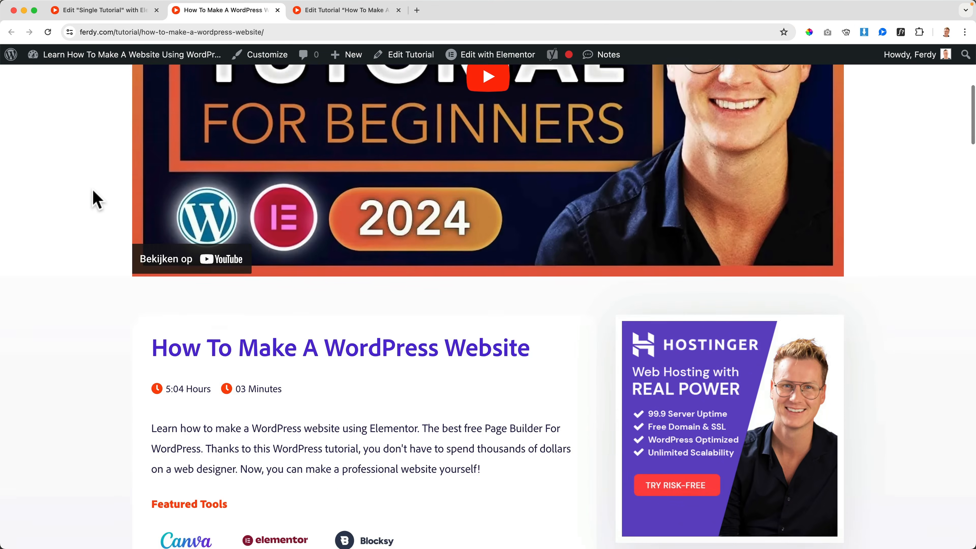
{"action": "scroll", "coordinate": [96, 200], "scroll_direction": "down", "scroll_amount": 20}
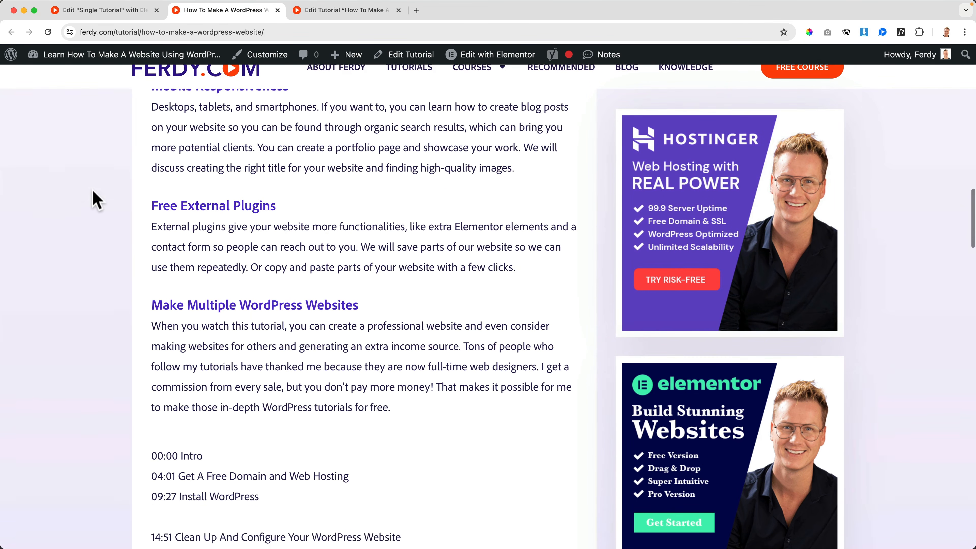
{"action": "scroll", "coordinate": [96, 200], "scroll_direction": "down", "scroll_amount": 10}
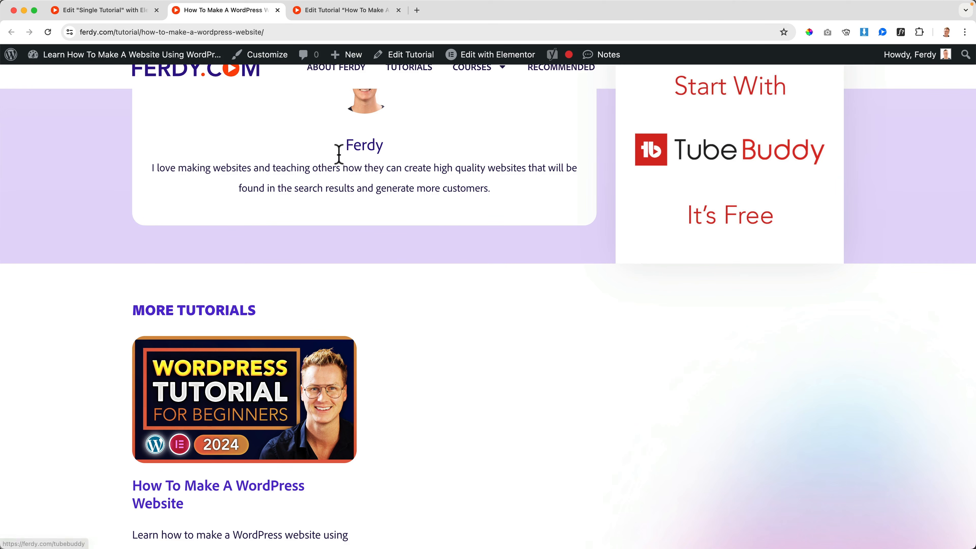
In the template's desktop view, set the bottom padding of the banner sidebar container to 60 px and publish.
{"action": "left_click", "coordinate": [109, 12]}
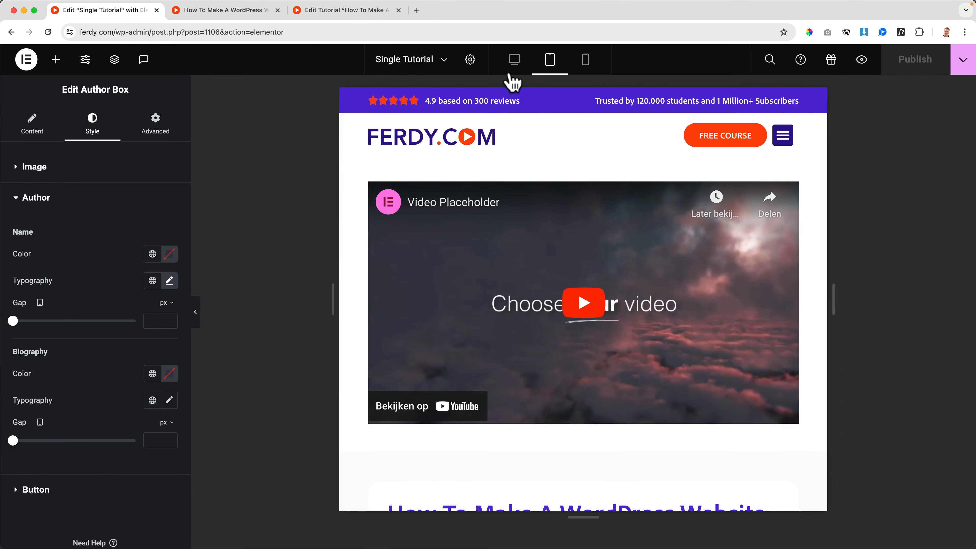
{"action": "left_click", "coordinate": [518, 65]}
{"action": "scroll", "coordinate": [747, 225], "scroll_direction": "down", "scroll_amount": 20}
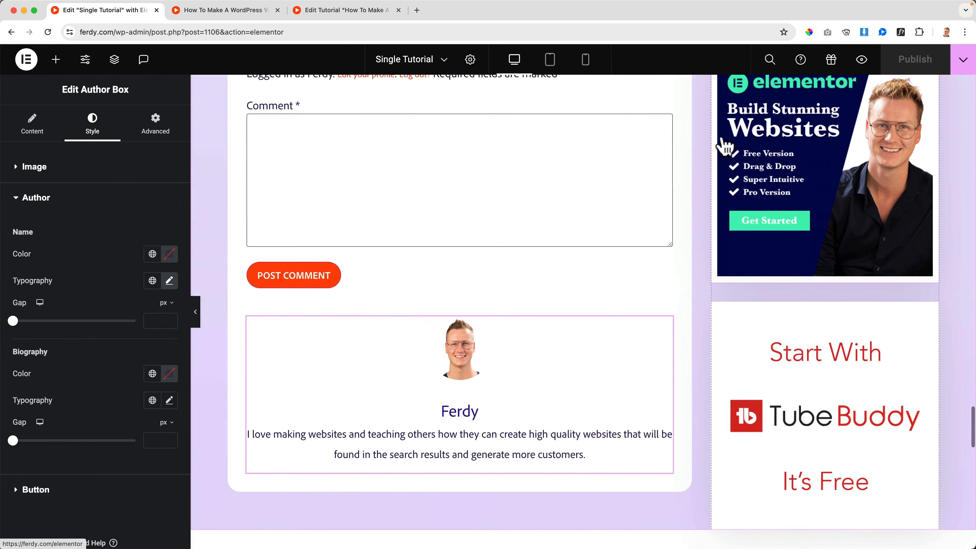
{"action": "scroll", "coordinate": [726, 158], "scroll_direction": "up", "scroll_amount": 8}
{"action": "left_click", "coordinate": [719, 128]}
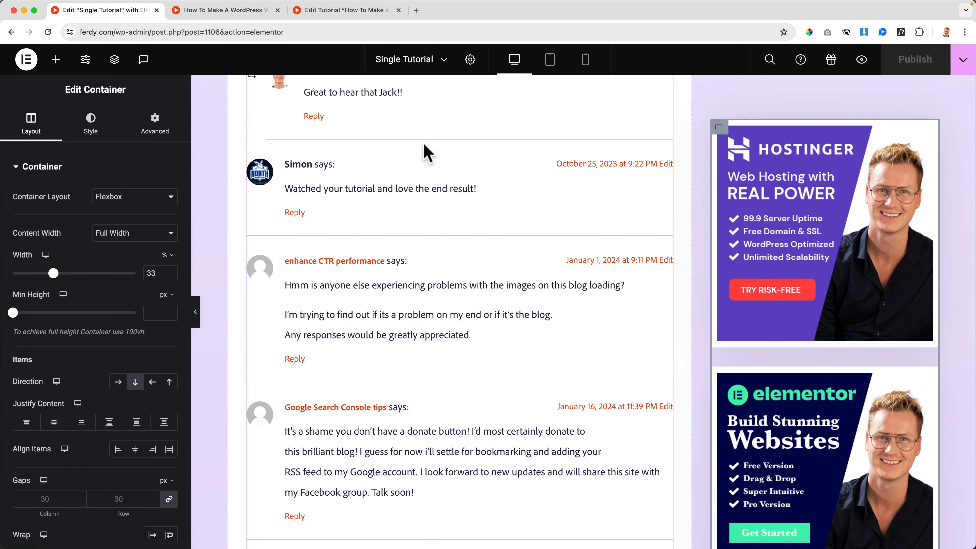
{"action": "scroll", "coordinate": [427, 153], "scroll_direction": "down", "scroll_amount": 15}
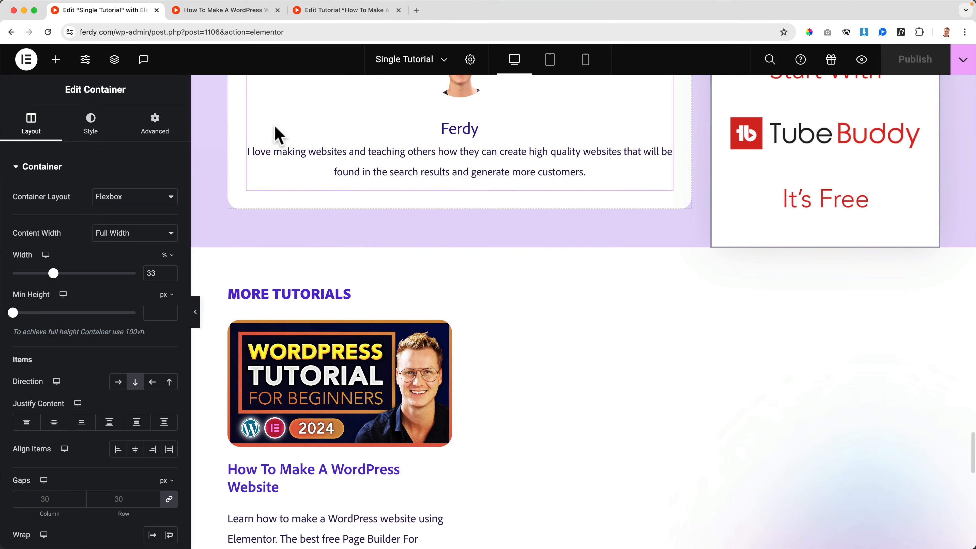
{"action": "left_click", "coordinate": [154, 125]}
{"action": "left_click", "coordinate": [169, 211]}
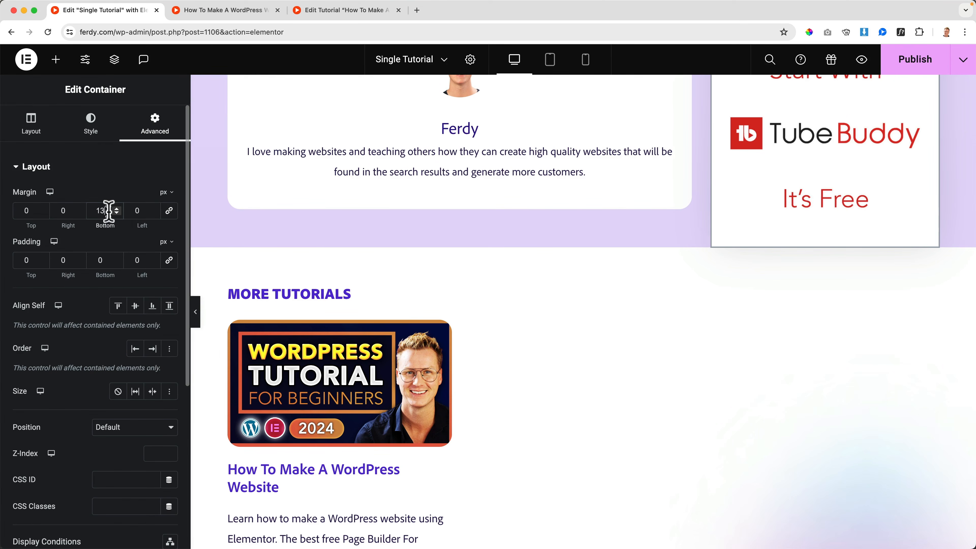
{"action": "left_click", "coordinate": [106, 257]}
{"action": "type", "text": "10"}
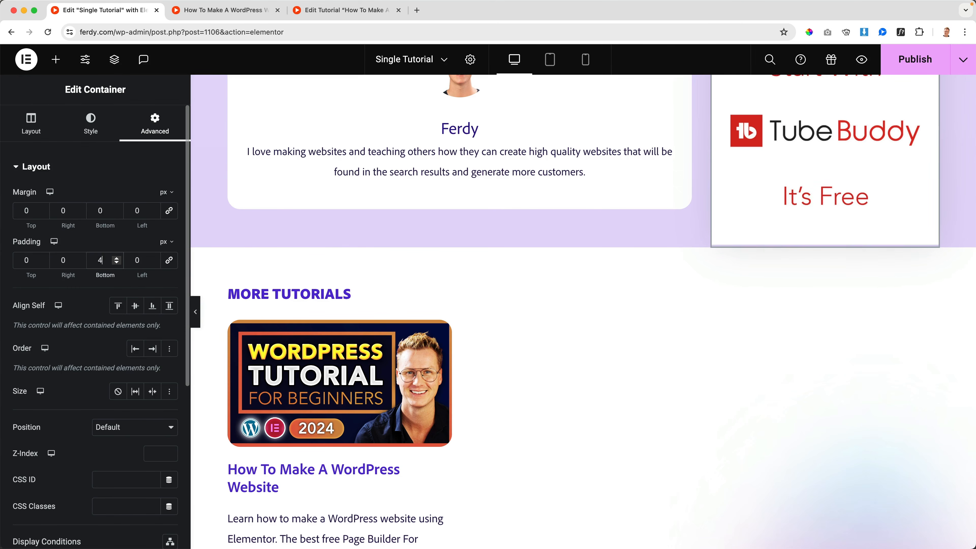
{"action": "type", "text": "60"}
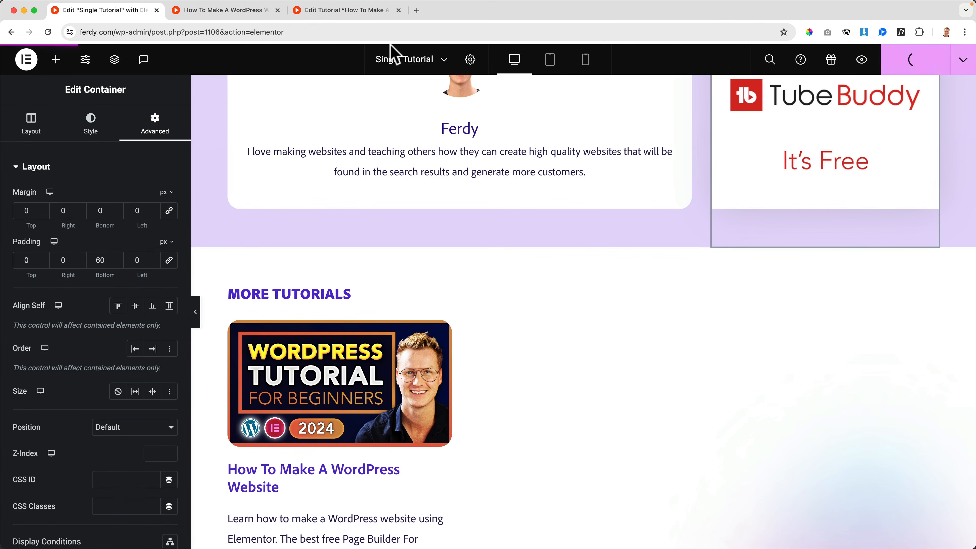
Examine how the sidebar banners line up with the author box at the end of the content on the live tutorial page.
{"action": "left_click", "coordinate": [241, 11]}
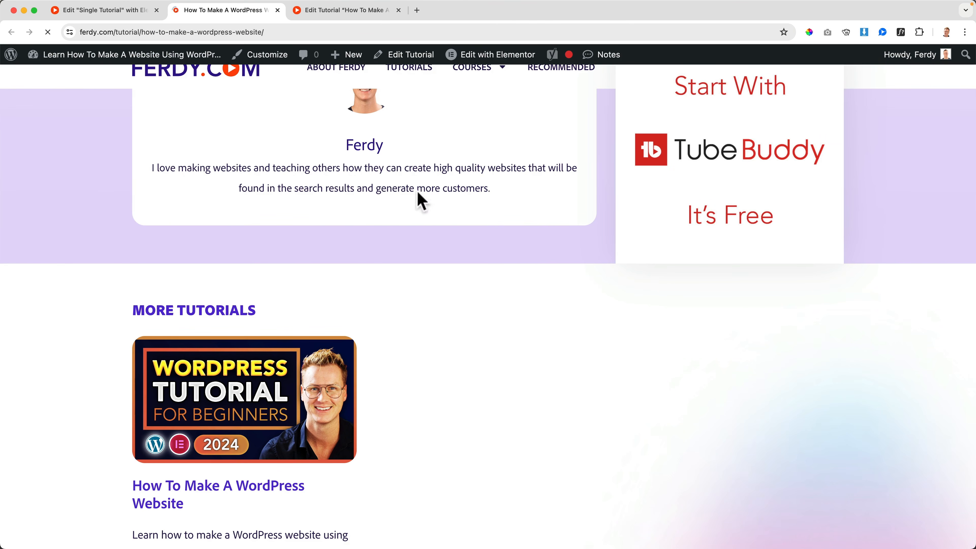
{"action": "scroll", "coordinate": [606, 265], "scroll_direction": "up", "scroll_amount": 10}
{"action": "scroll", "coordinate": [593, 265], "scroll_direction": "down", "scroll_amount": 4}
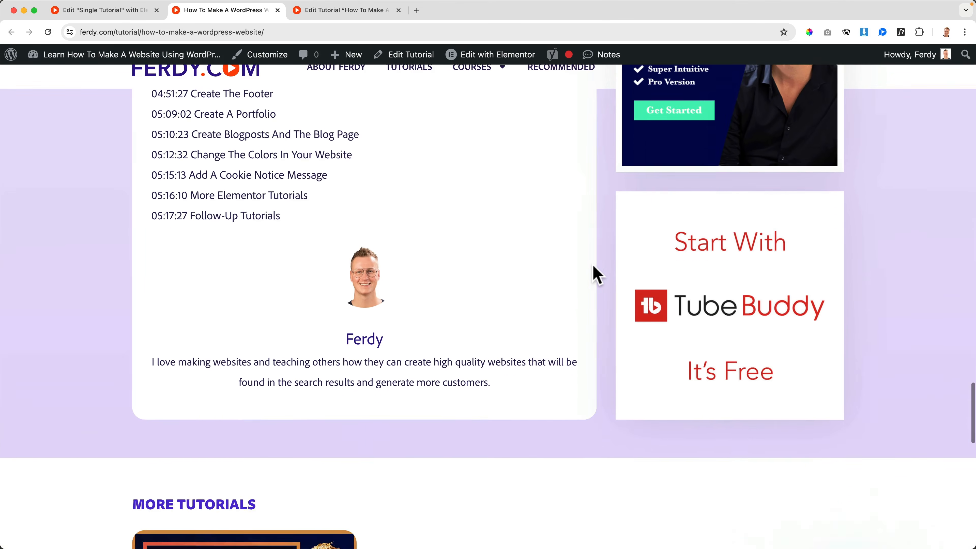
{"action": "scroll", "coordinate": [592, 264], "scroll_direction": "down", "scroll_amount": 4}
{"action": "scroll", "coordinate": [593, 265], "scroll_direction": "up", "scroll_amount": 8}
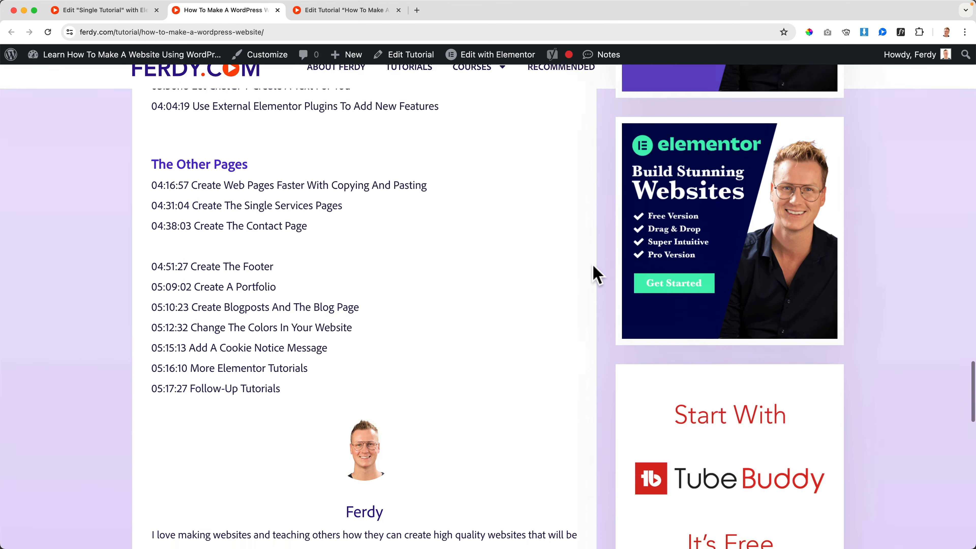
{"action": "scroll", "coordinate": [593, 269], "scroll_direction": "up", "scroll_amount": 3}
{"action": "scroll", "coordinate": [577, 185], "scroll_direction": "down", "scroll_amount": 5}
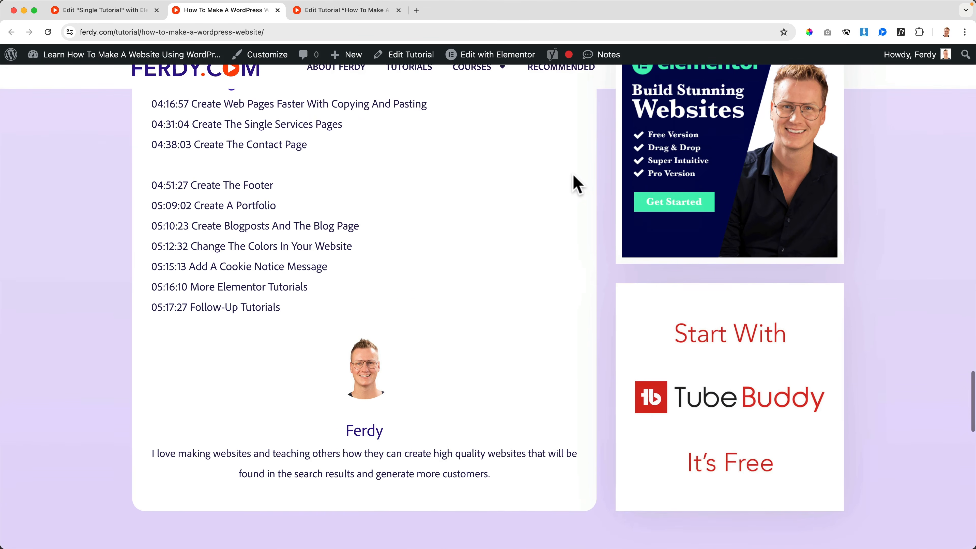
{"action": "scroll", "coordinate": [578, 185], "scroll_direction": "down", "scroll_amount": 8}
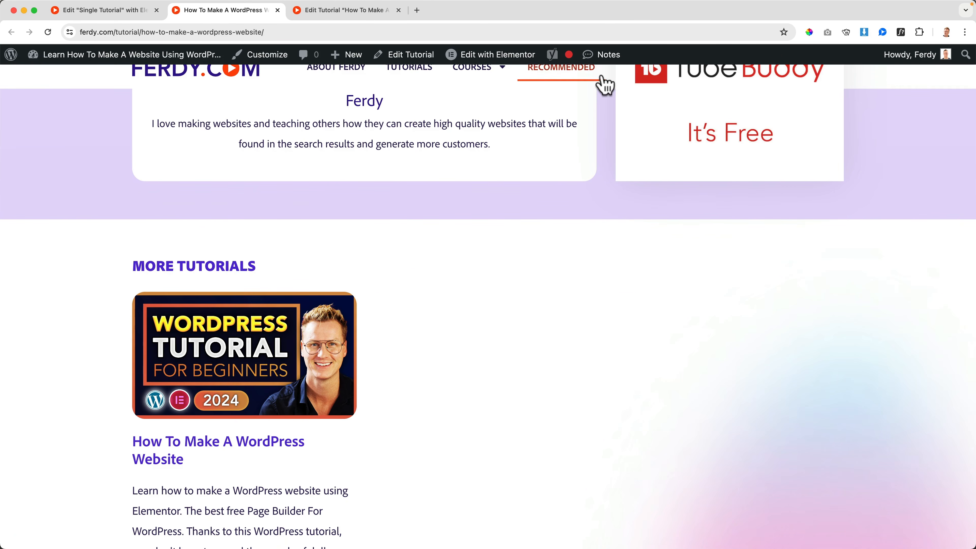
{"action": "scroll", "coordinate": [615, 169], "scroll_direction": "up", "scroll_amount": 8}
{"action": "scroll", "coordinate": [610, 174], "scroll_direction": "down", "scroll_amount": 1}
Try a z-index of -5 on the banner sidebar container in the template.
{"action": "left_click", "coordinate": [108, 10]}
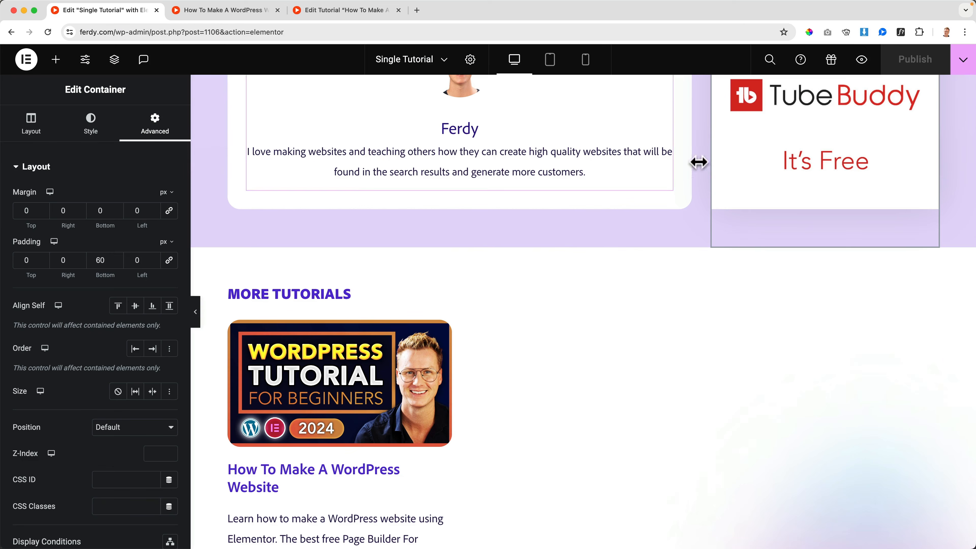
{"action": "scroll", "coordinate": [699, 162], "scroll_direction": "up", "scroll_amount": 12}
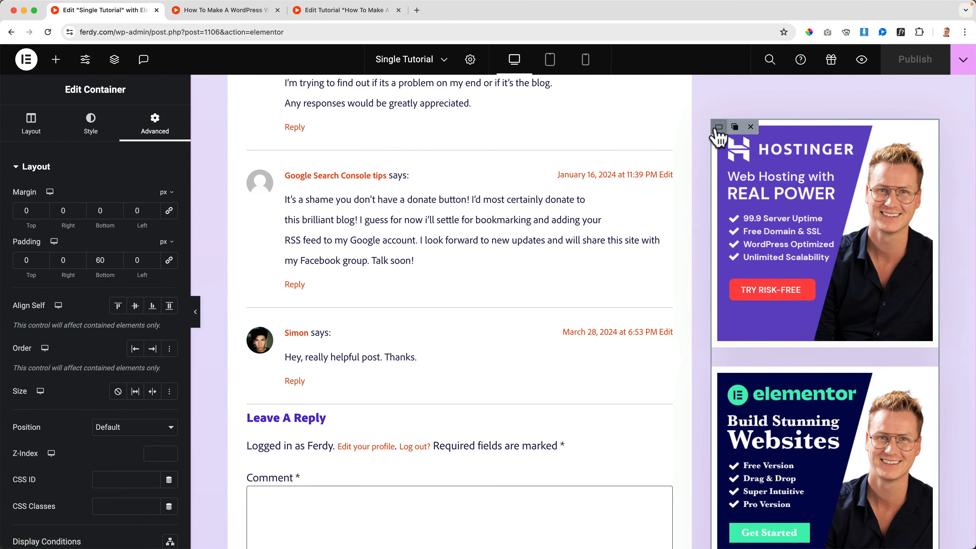
{"action": "left_click", "coordinate": [77, 170]}
{"action": "left_click", "coordinate": [75, 170]}
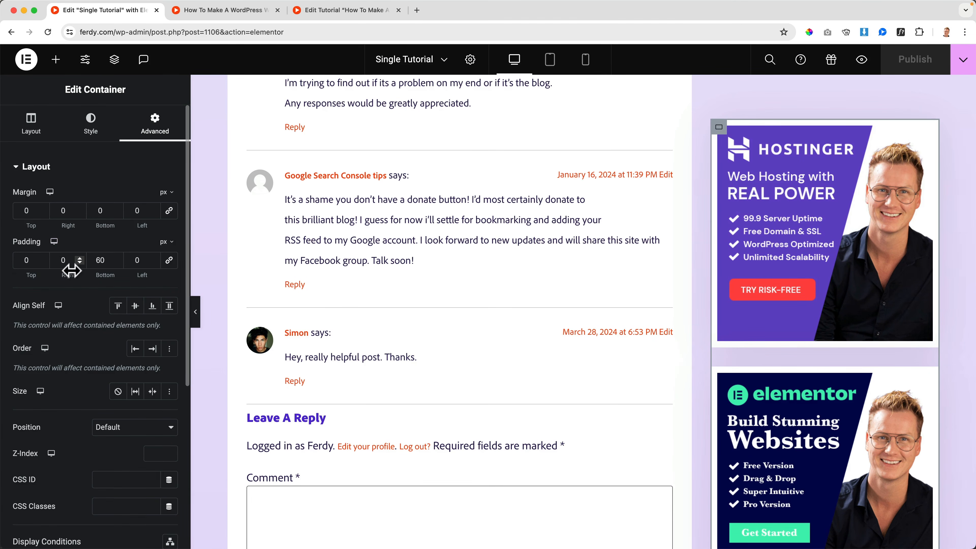
{"action": "scroll", "coordinate": [69, 313], "scroll_direction": "down", "scroll_amount": 3}
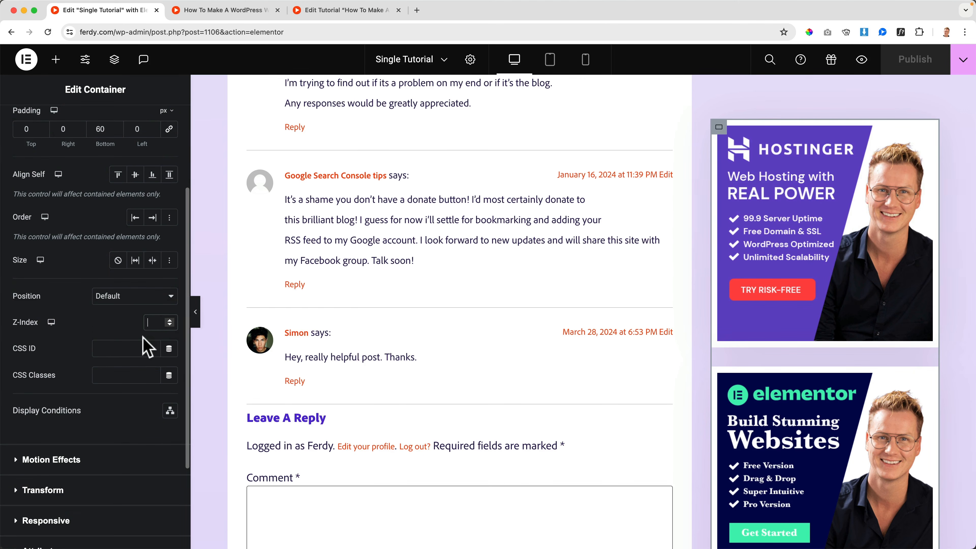
{"action": "type", "text": "-5"}
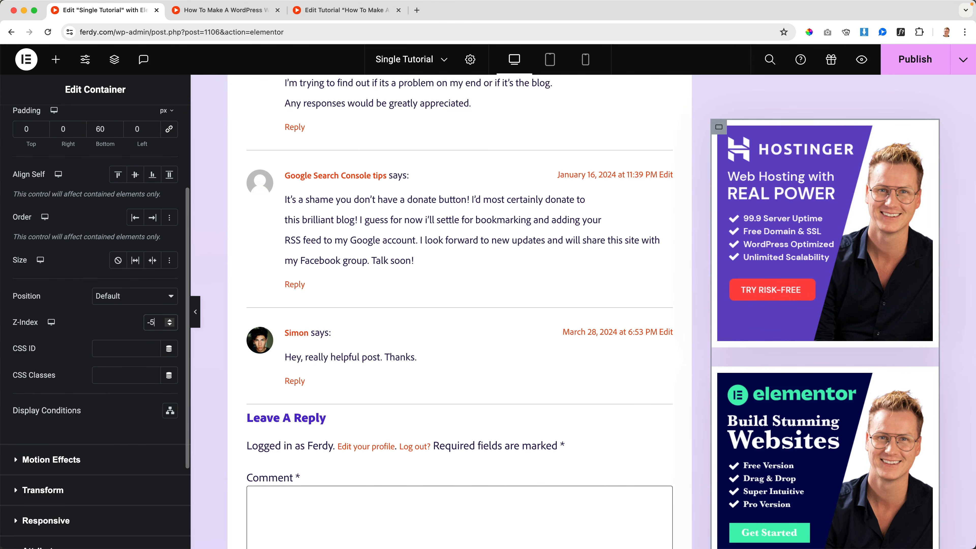
{"action": "scroll", "coordinate": [595, 255], "scroll_direction": "up", "scroll_amount": 10}
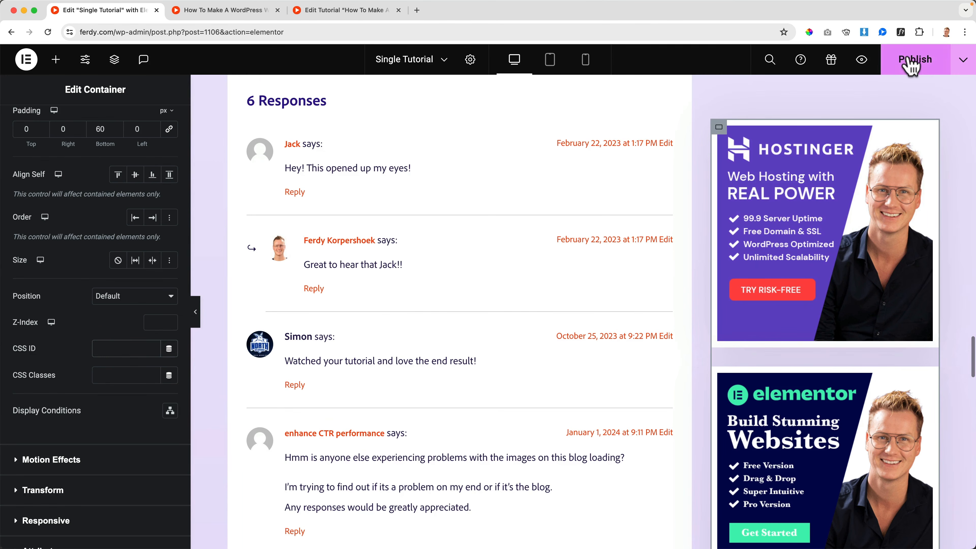
Publish the template and check the sticky banners against the header and author box on the live tutorial page.
{"action": "left_click", "coordinate": [915, 59]}
{"action": "left_click", "coordinate": [231, 11]}
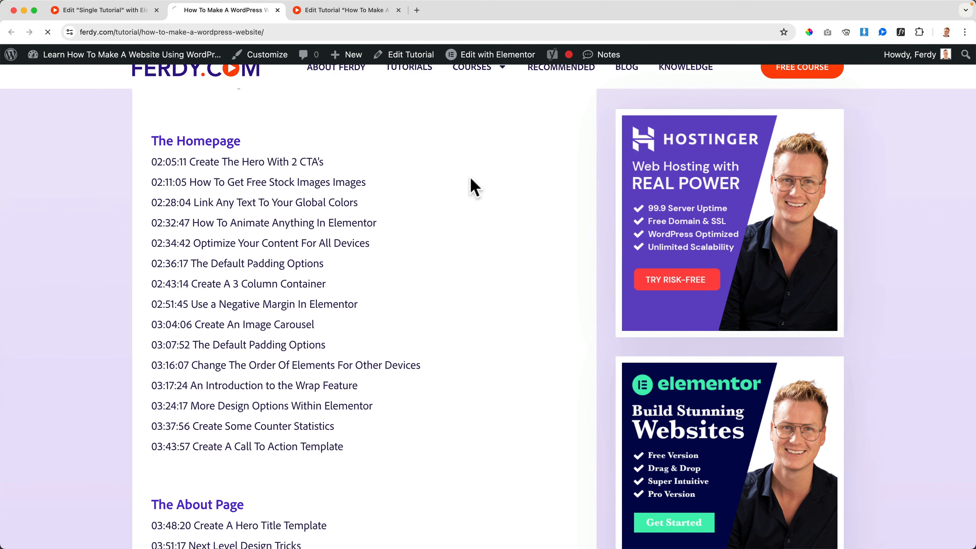
{"action": "scroll", "coordinate": [525, 199], "scroll_direction": "up", "scroll_amount": 3}
{"action": "scroll", "coordinate": [526, 200], "scroll_direction": "down", "scroll_amount": 10}
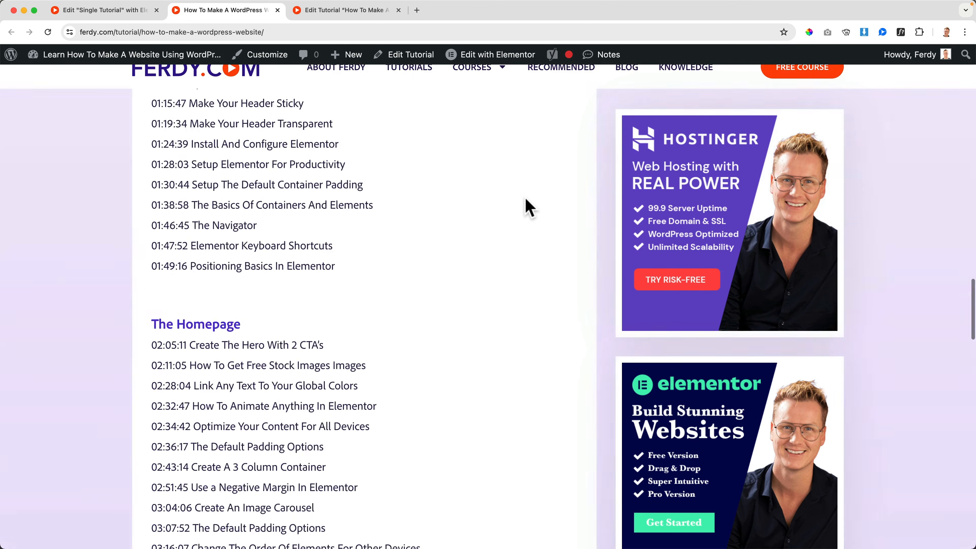
{"action": "scroll", "coordinate": [529, 208], "scroll_direction": "down", "scroll_amount": 15}
{"action": "scroll", "coordinate": [528, 208], "scroll_direction": "up", "scroll_amount": 3}
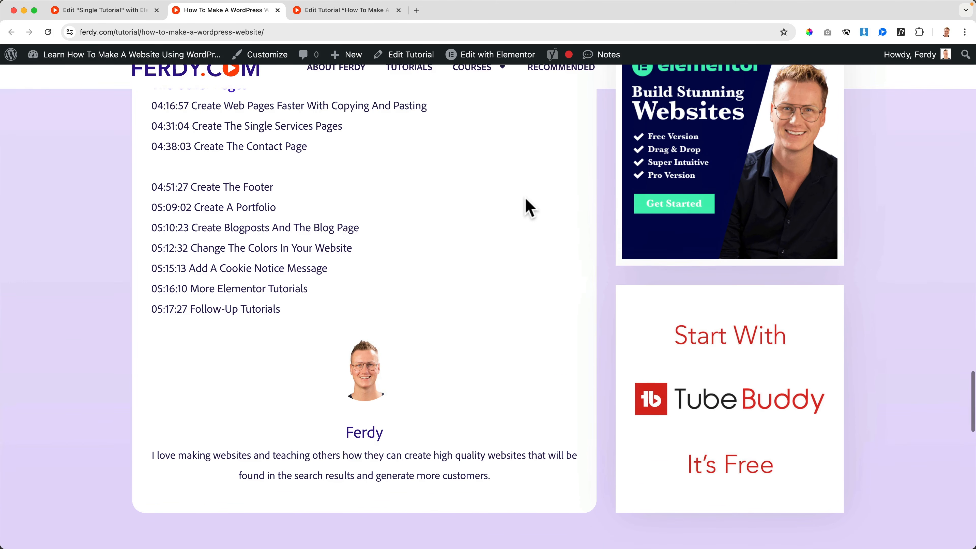
{"action": "scroll", "coordinate": [528, 208], "scroll_direction": "up", "scroll_amount": 8}
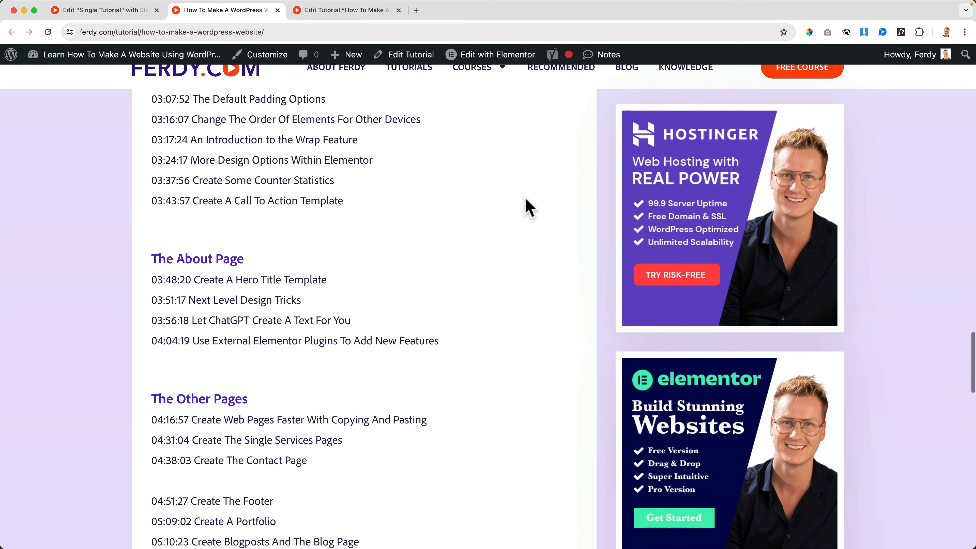
In the Single Tutorial template, set the z-index of the Hostinger banner image to -10 and publish.
{"action": "scroll", "coordinate": [525, 199], "scroll_direction": "down", "scroll_amount": 1}
{"action": "scroll", "coordinate": [525, 199], "scroll_direction": "up", "scroll_amount": 3}
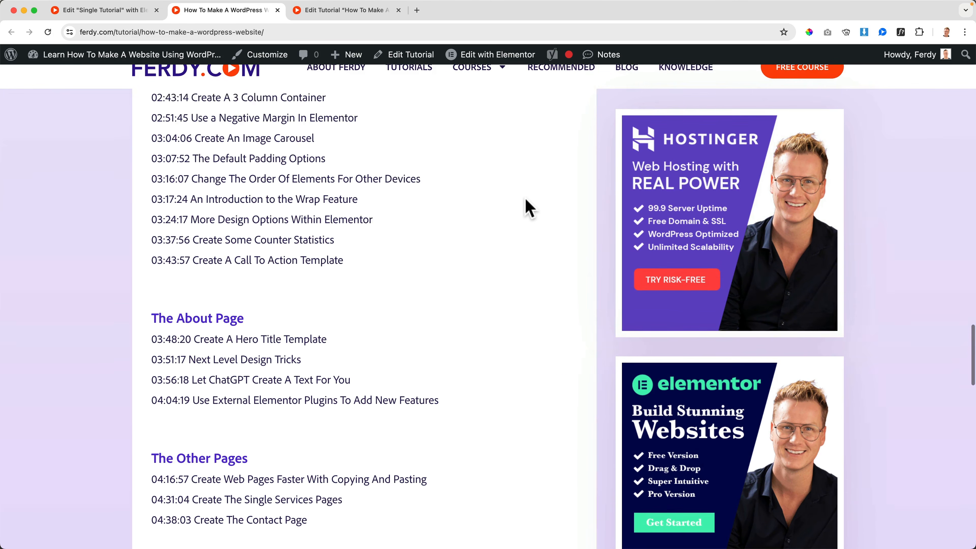
{"action": "scroll", "coordinate": [525, 199], "scroll_direction": "down", "scroll_amount": 13}
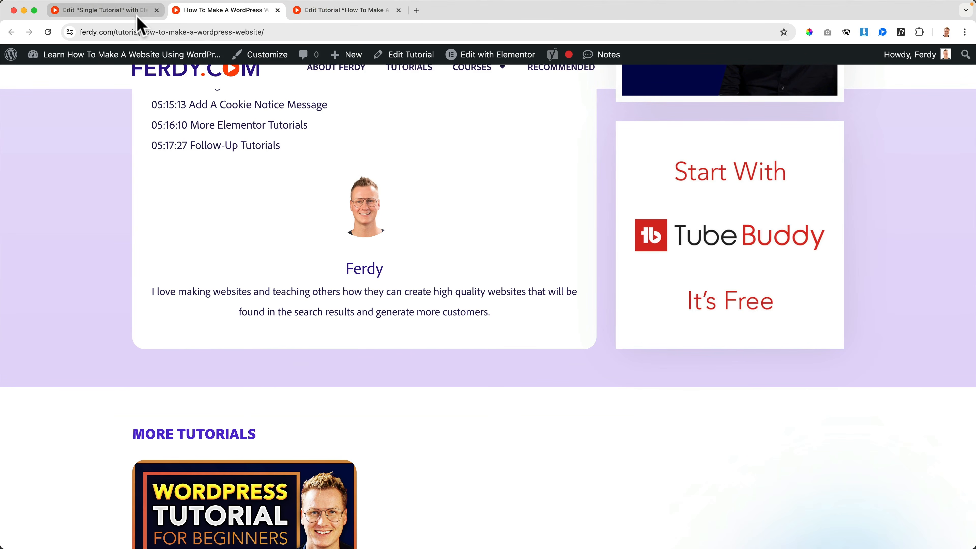
{"action": "left_click", "coordinate": [130, 11]}
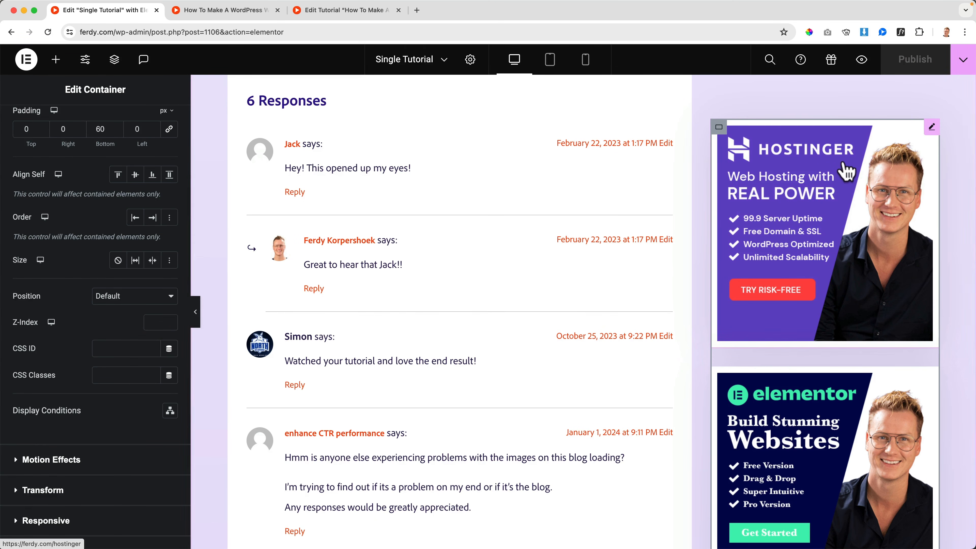
{"action": "left_click", "coordinate": [846, 171]}
{"action": "scroll", "coordinate": [107, 348], "scroll_direction": "down", "scroll_amount": 5}
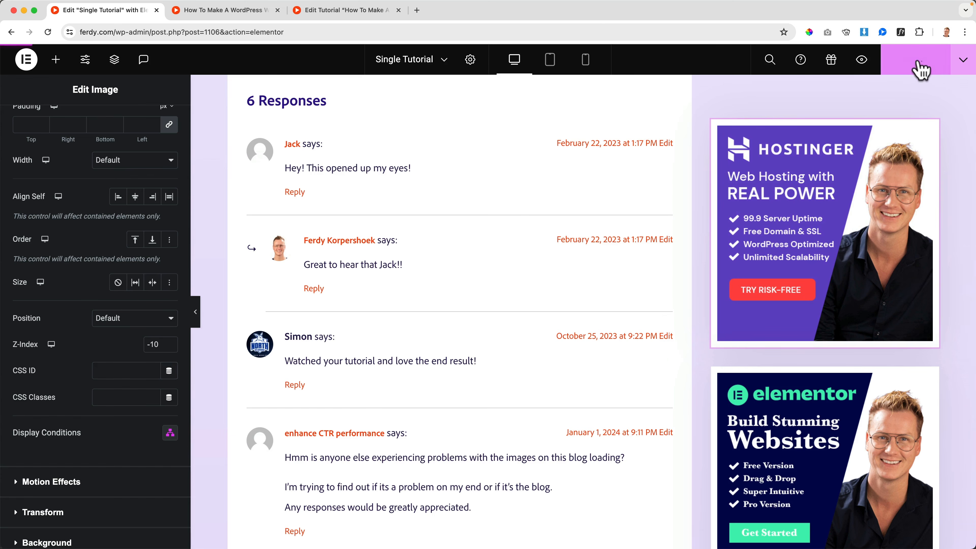
Examine how the sidebar banners scroll relative to the sticky header on the live tutorial page.
{"action": "left_click", "coordinate": [231, 11]}
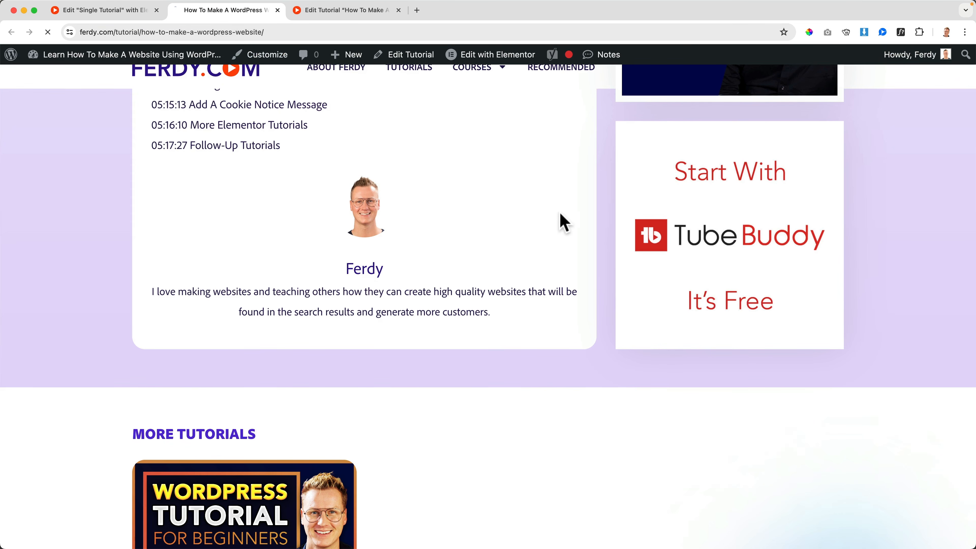
{"action": "scroll", "coordinate": [564, 223], "scroll_direction": "down", "scroll_amount": 15}
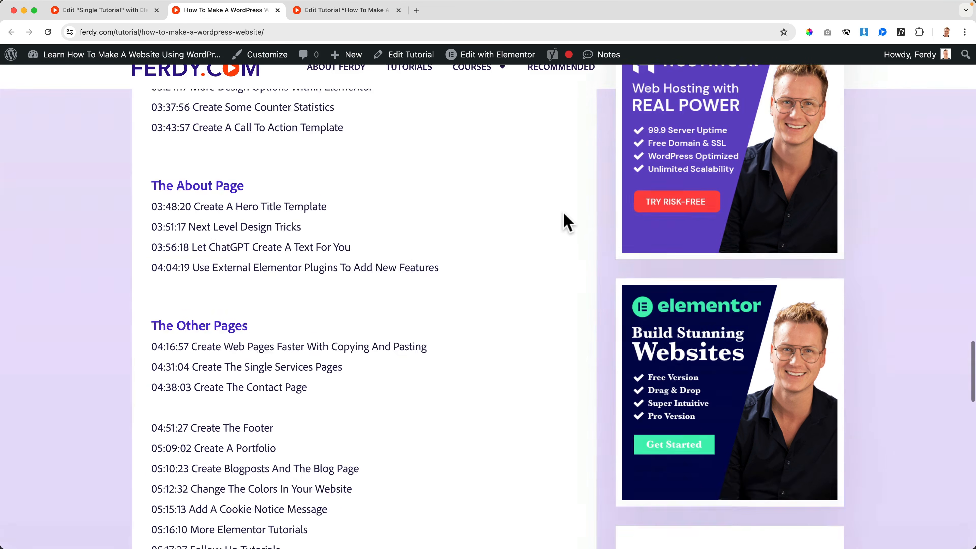
{"action": "scroll", "coordinate": [564, 223], "scroll_direction": "down", "scroll_amount": 15}
{"action": "scroll", "coordinate": [564, 223], "scroll_direction": "up", "scroll_amount": 12}
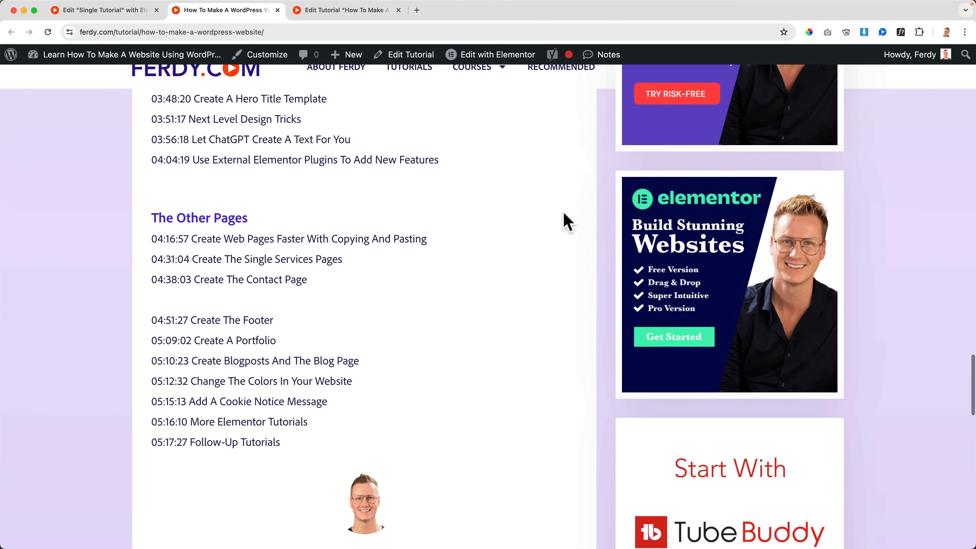
{"action": "scroll", "coordinate": [567, 222], "scroll_direction": "up", "scroll_amount": 15}
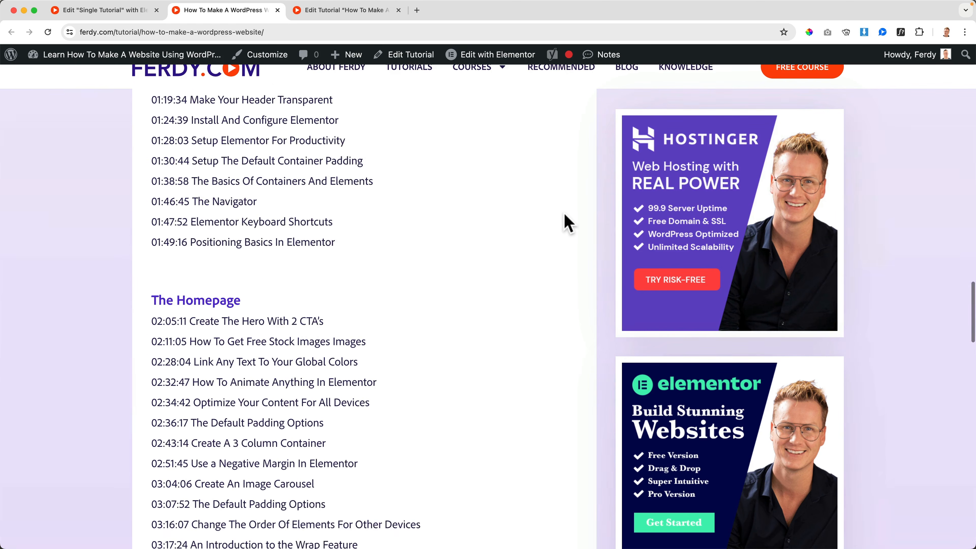
{"action": "scroll", "coordinate": [568, 223], "scroll_direction": "up", "scroll_amount": 15}
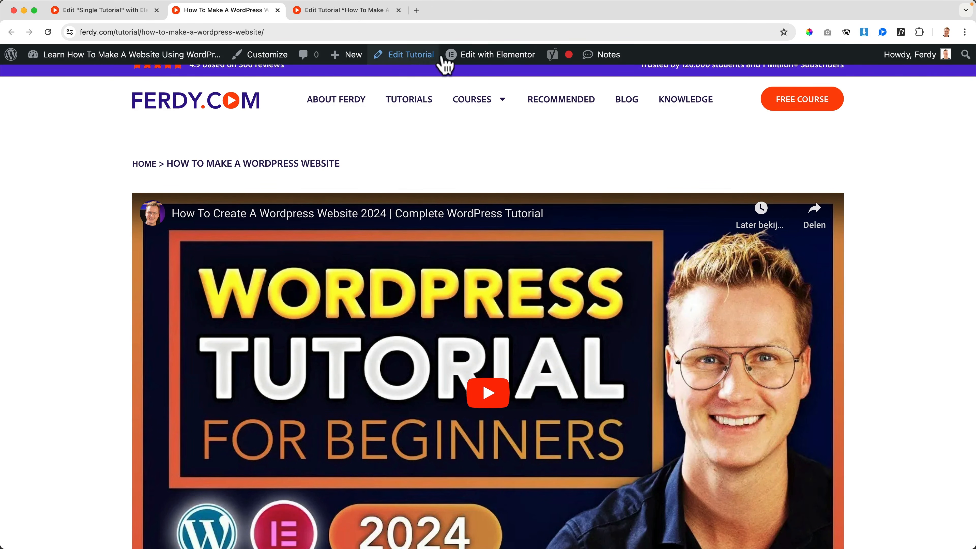
In the White Header Sticky template, set the z-index of the header container to 999 and publish.
{"action": "mouse_move", "coordinate": [474, 55]}
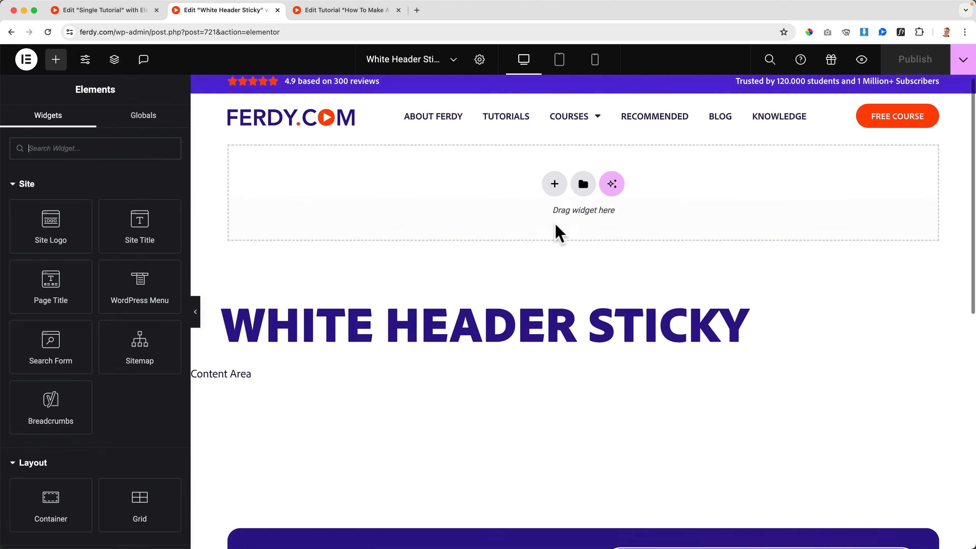
{"action": "scroll", "coordinate": [561, 223], "scroll_direction": "down", "scroll_amount": 6}
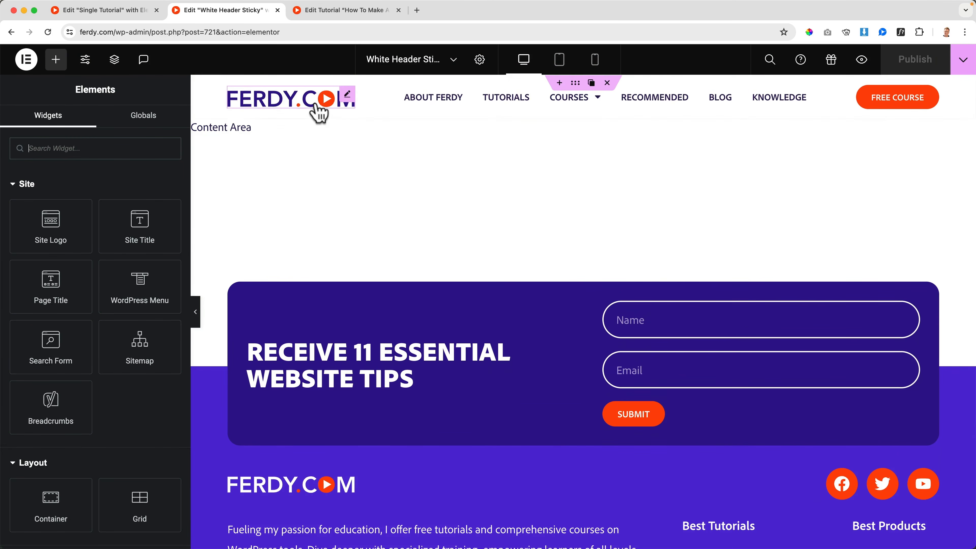
{"action": "left_click", "coordinate": [575, 83]}
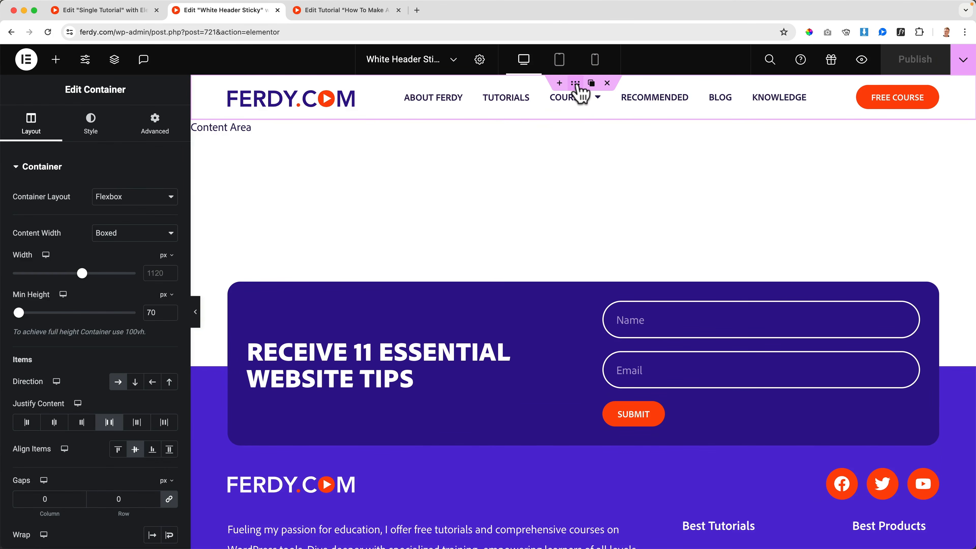
{"action": "scroll", "coordinate": [129, 350], "scroll_direction": "down", "scroll_amount": 5}
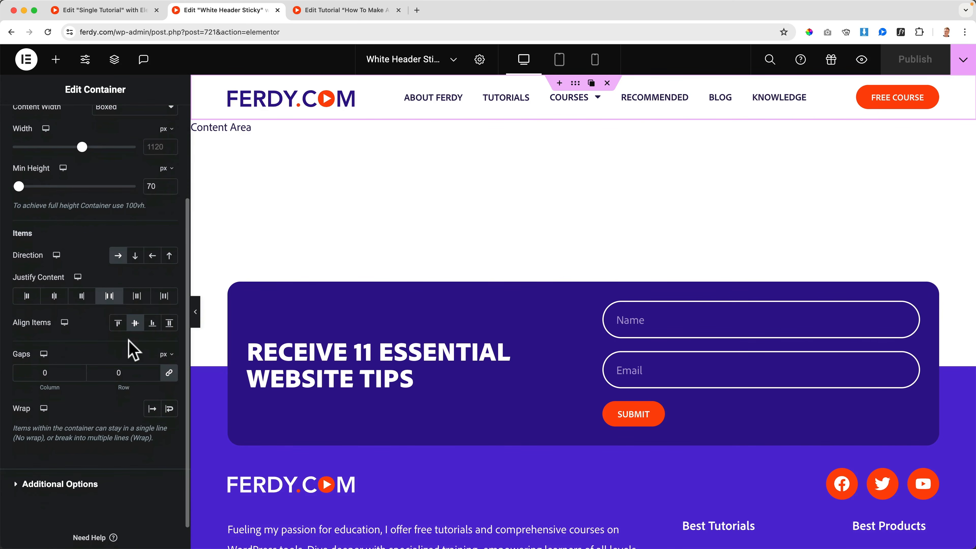
{"action": "scroll", "coordinate": [127, 250], "scroll_direction": "up", "scroll_amount": 5}
{"action": "left_click", "coordinate": [154, 135]}
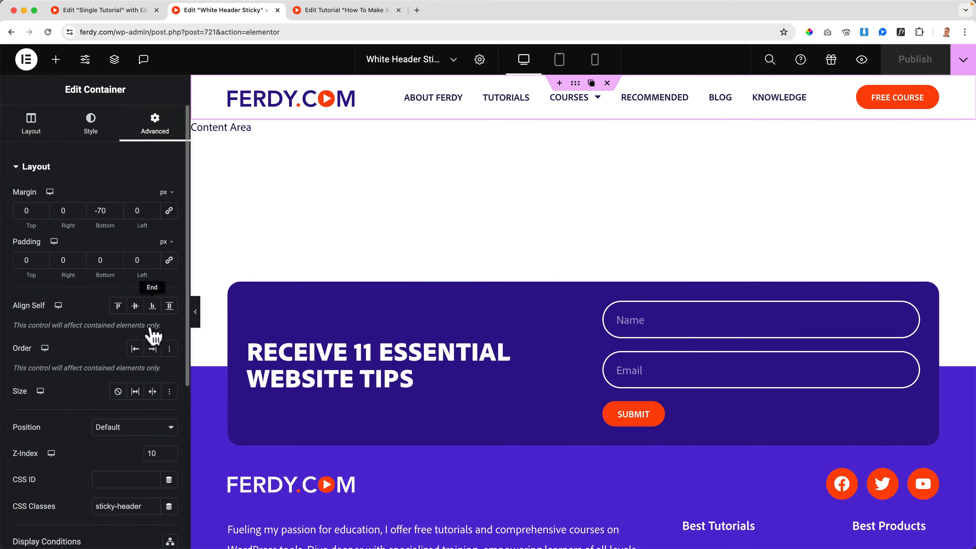
{"action": "scroll", "coordinate": [120, 430], "scroll_direction": "down", "scroll_amount": 2}
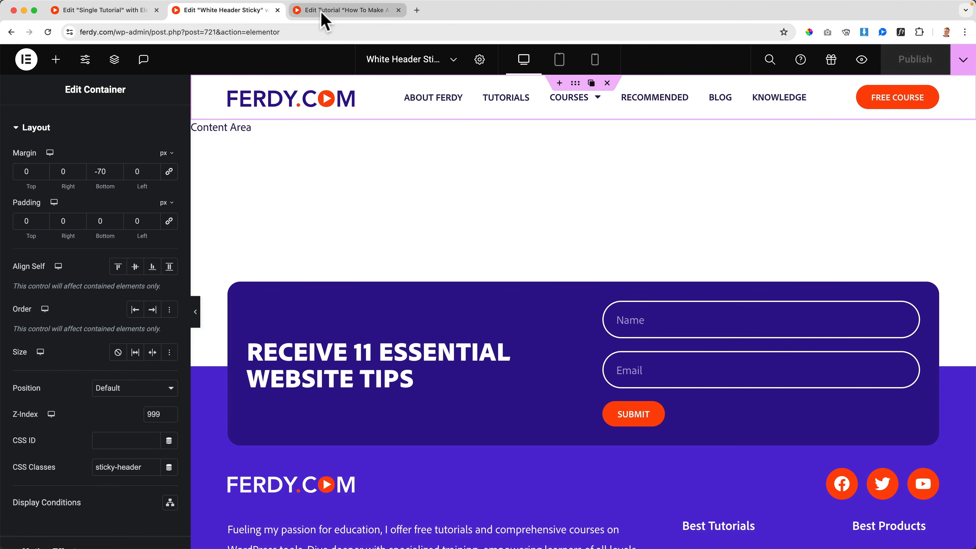
Preview the header template, then open the live How To Make A WordPress Website tutorial through the dashboard's tutorials list.
{"action": "left_click", "coordinate": [862, 60]}
{"action": "left_click", "coordinate": [277, 11]}
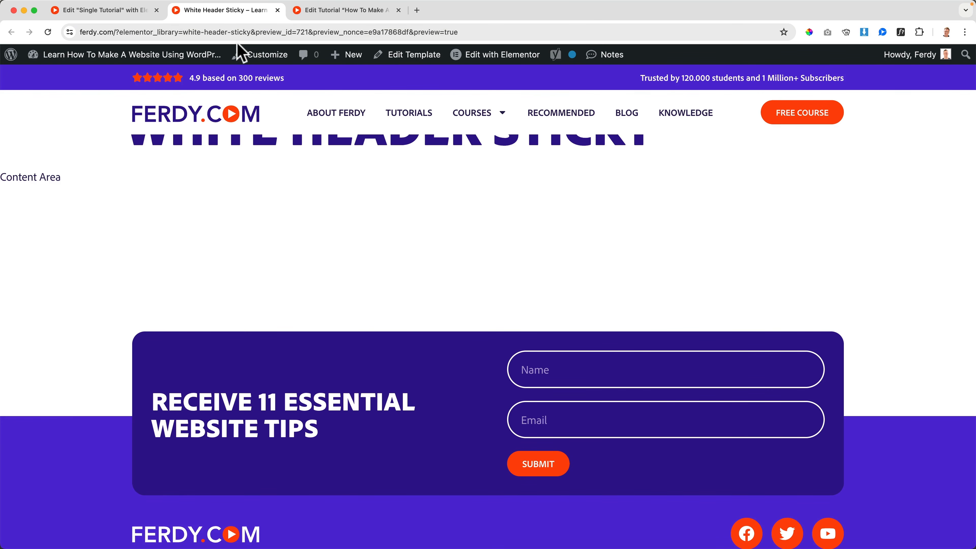
{"action": "left_click", "coordinate": [129, 56]}
{"action": "mouse_move", "coordinate": [58, 182]}
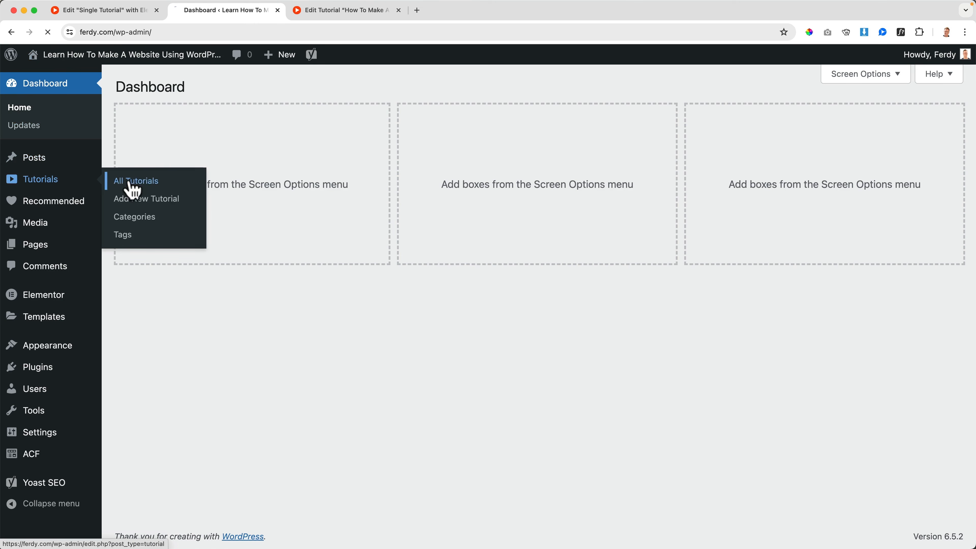
{"action": "left_click", "coordinate": [133, 188]}
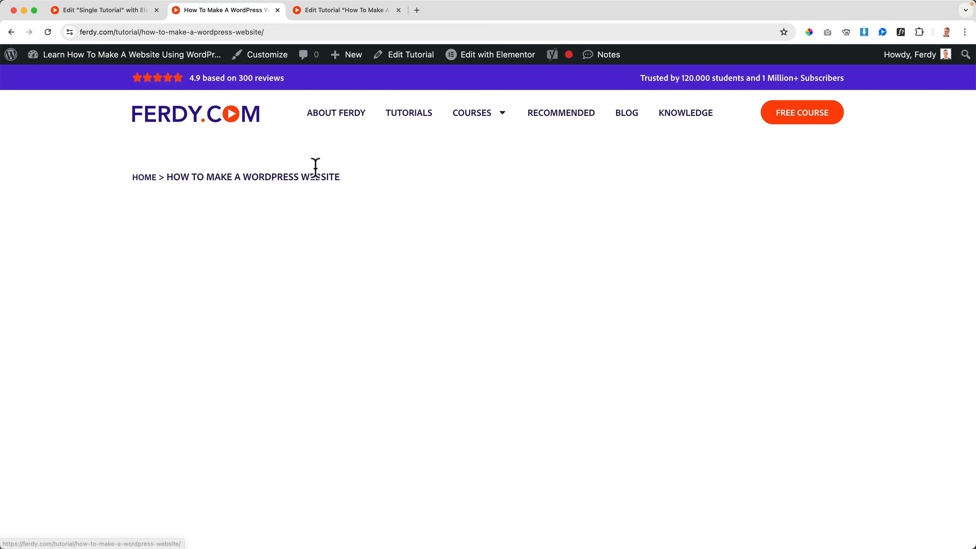
Examine the sticky header, sidebar banners and author box along the whole live tutorial page.
{"action": "scroll", "coordinate": [565, 167], "scroll_direction": "down", "scroll_amount": 4}
{"action": "scroll", "coordinate": [566, 166], "scroll_direction": "down", "scroll_amount": 10}
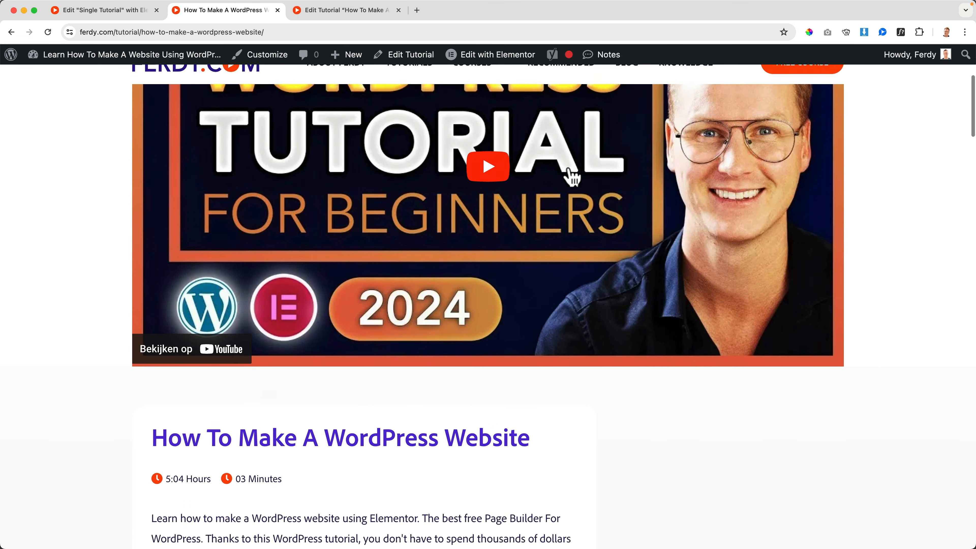
{"action": "scroll", "coordinate": [572, 178], "scroll_direction": "down", "scroll_amount": 20}
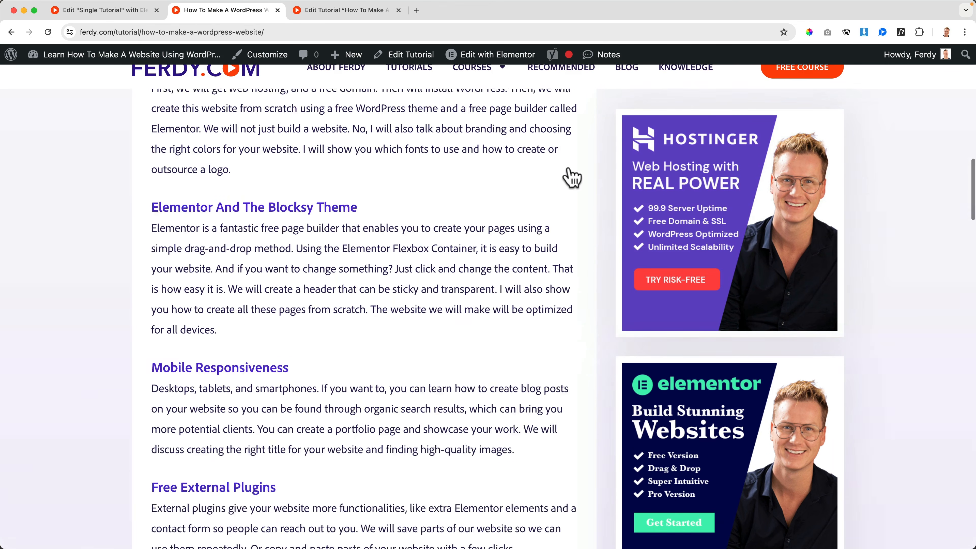
{"action": "scroll", "coordinate": [570, 170], "scroll_direction": "down", "scroll_amount": 12}
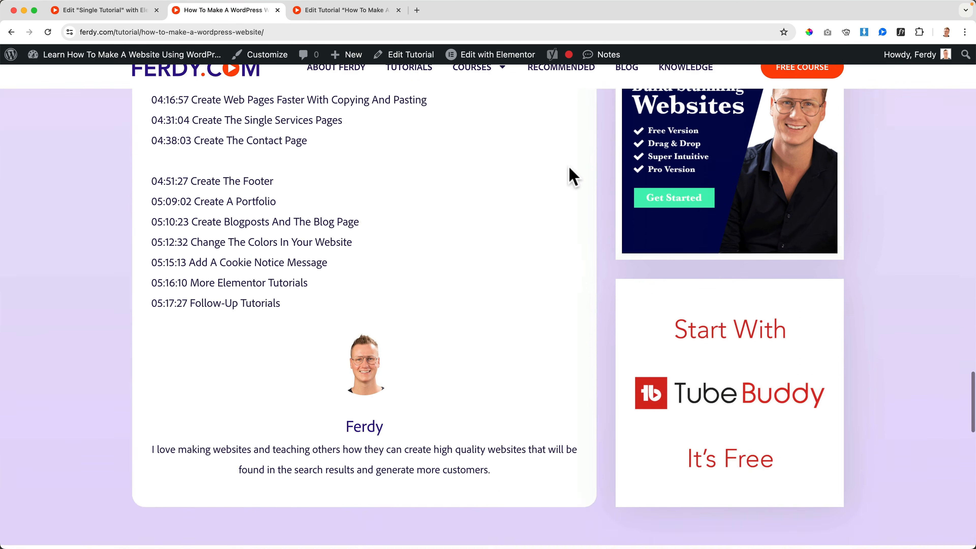
{"action": "scroll", "coordinate": [570, 169], "scroll_direction": "down", "scroll_amount": 6}
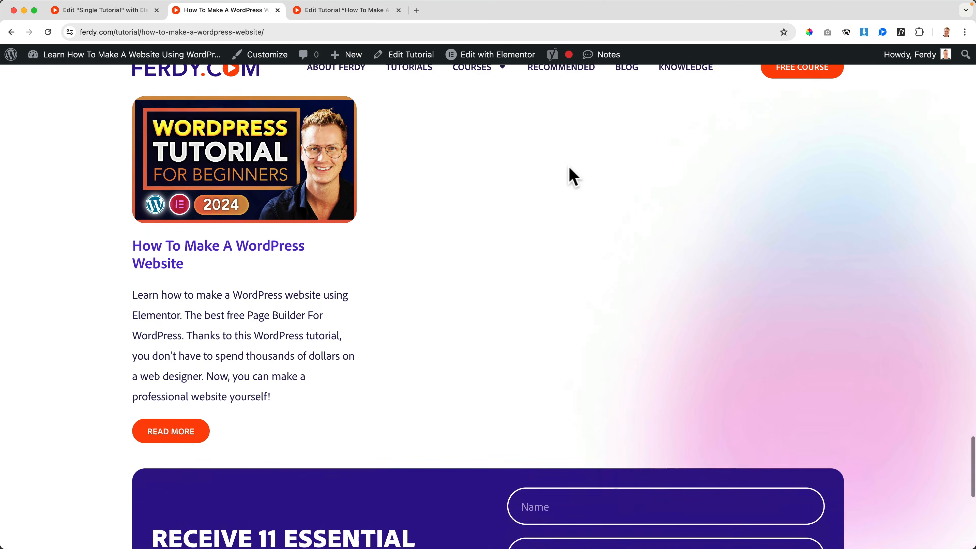
{"action": "scroll", "coordinate": [576, 173], "scroll_direction": "up", "scroll_amount": 10}
{"action": "scroll", "coordinate": [577, 181], "scroll_direction": "up", "scroll_amount": 15}
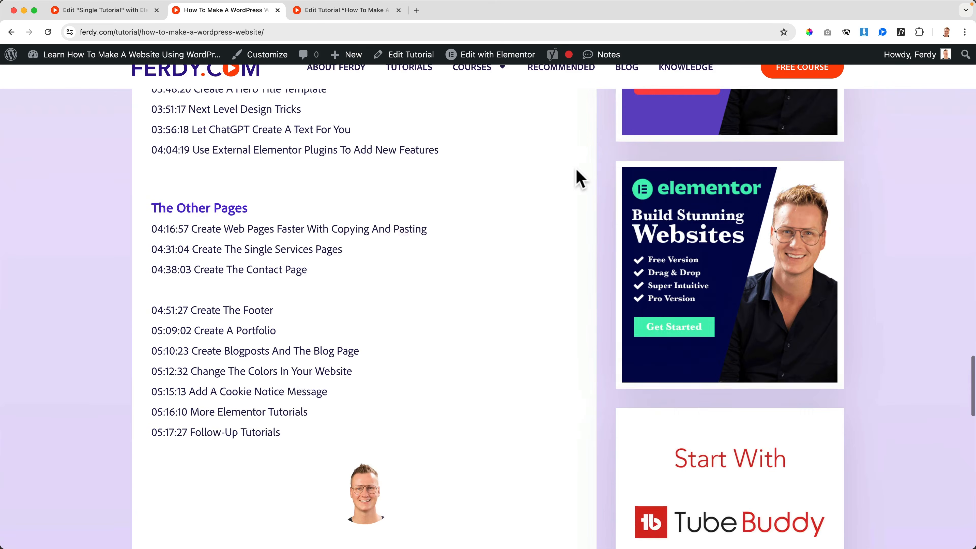
{"action": "scroll", "coordinate": [569, 177], "scroll_direction": "up", "scroll_amount": 15}
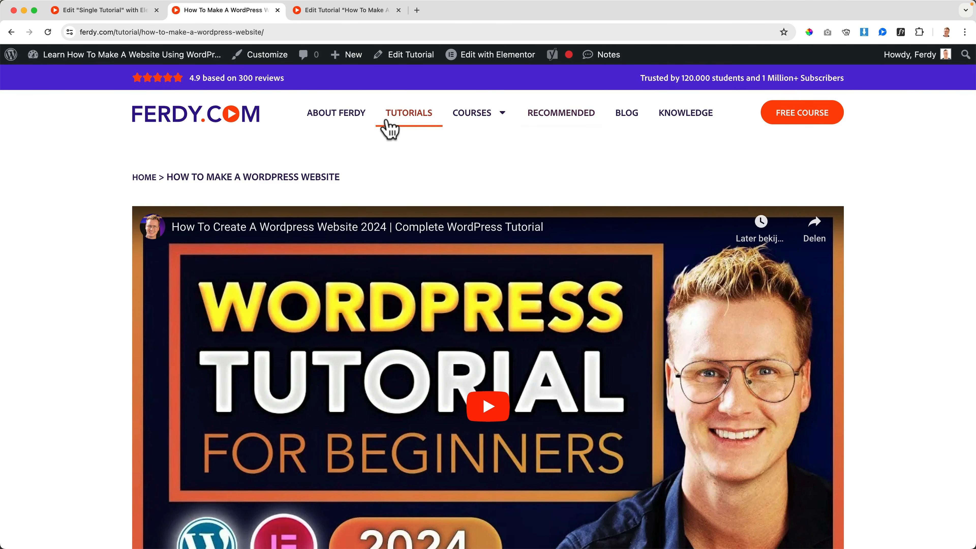
Look at the live Tutorials and Blog pages, then open the Tutorials page for editing in Elementor.
{"action": "left_click", "coordinate": [409, 120]}
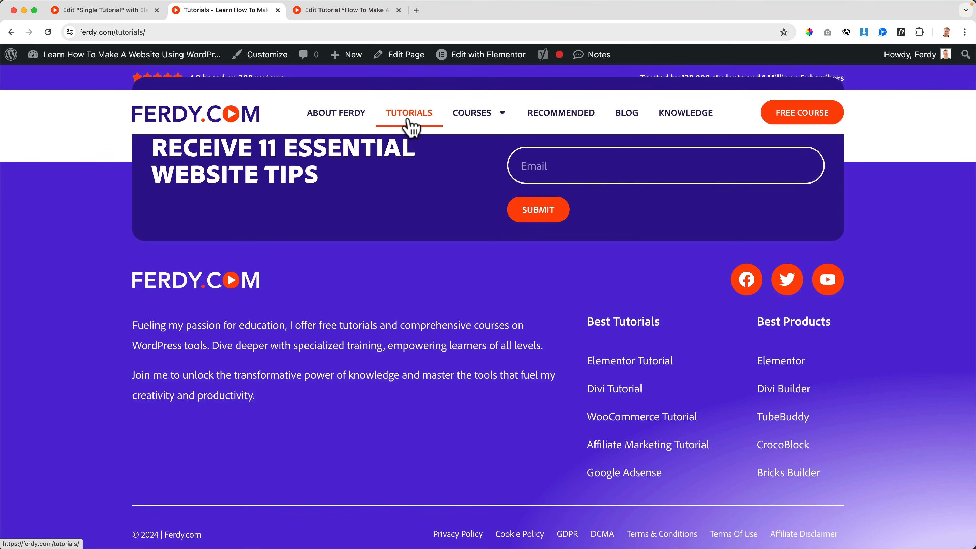
{"action": "left_click", "coordinate": [630, 117]}
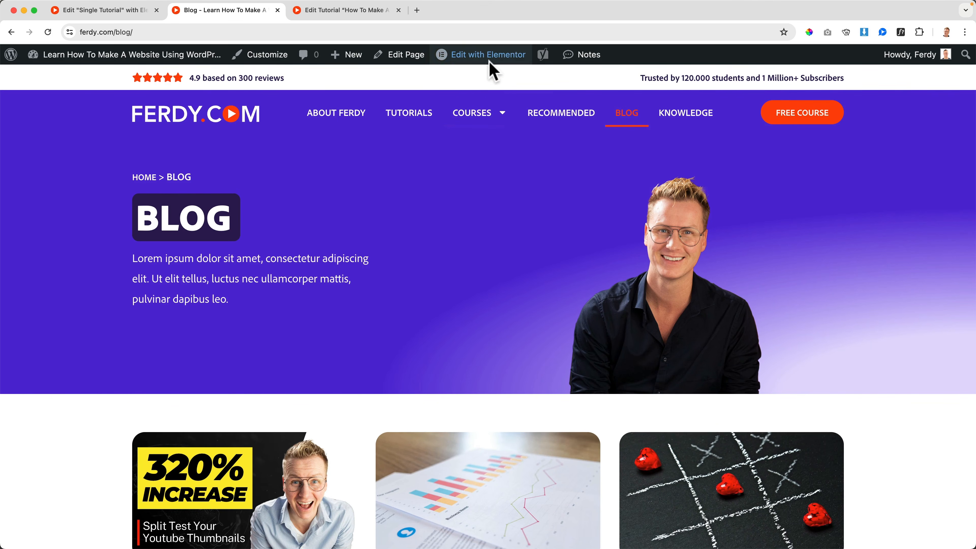
{"action": "mouse_move", "coordinate": [488, 56]}
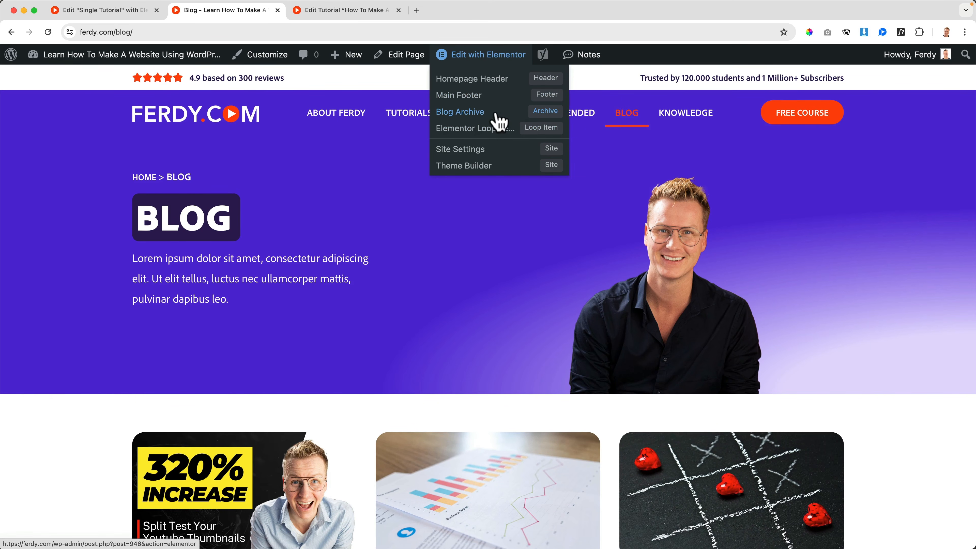
{"action": "left_click", "coordinate": [408, 116]}
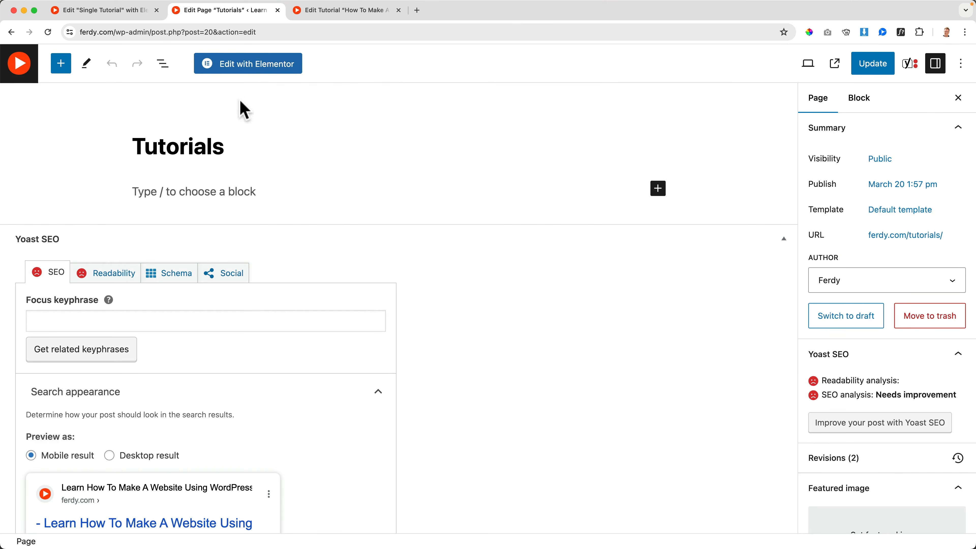
{"action": "left_click", "coordinate": [251, 65]}
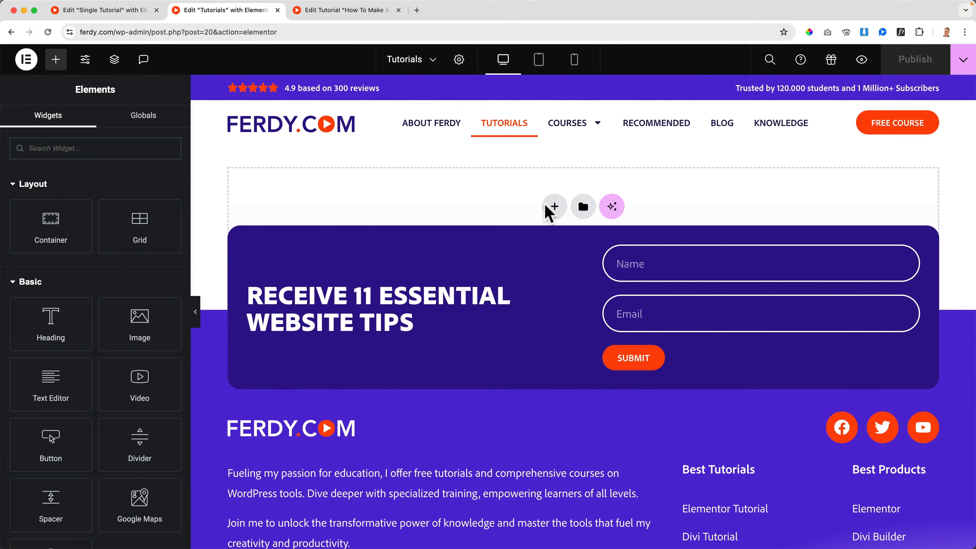
Add a single-column flexbox container named TEMP to the Tutorials page with a minimum height of 500 px.
{"action": "left_click", "coordinate": [548, 208]}
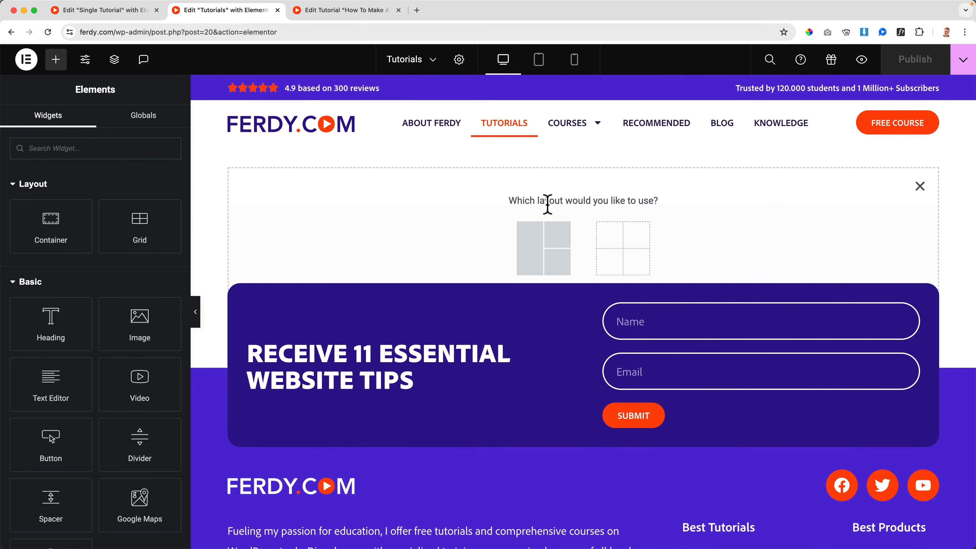
{"action": "left_click", "coordinate": [551, 250]}
{"action": "left_click", "coordinate": [433, 240]}
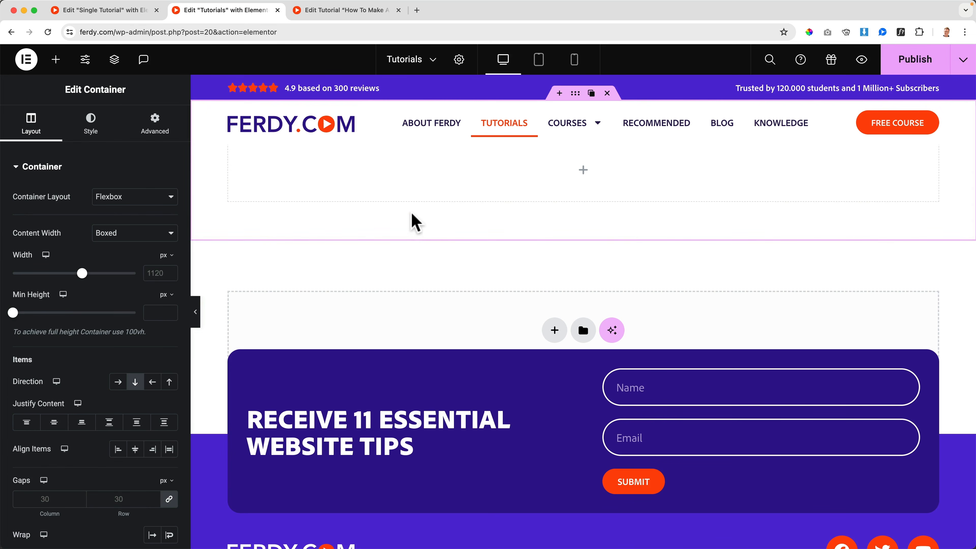
{"action": "left_click", "coordinate": [114, 59]}
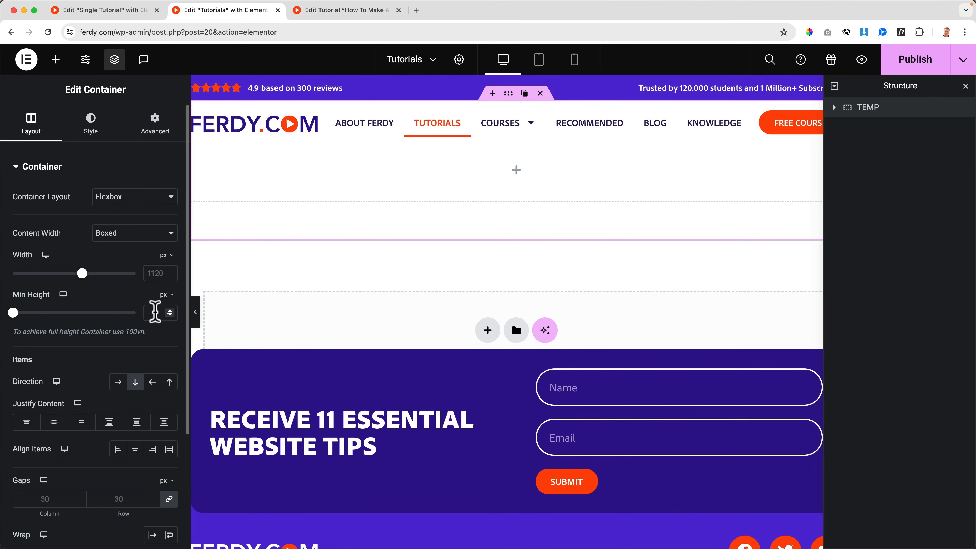
{"action": "type", "text": "500"}
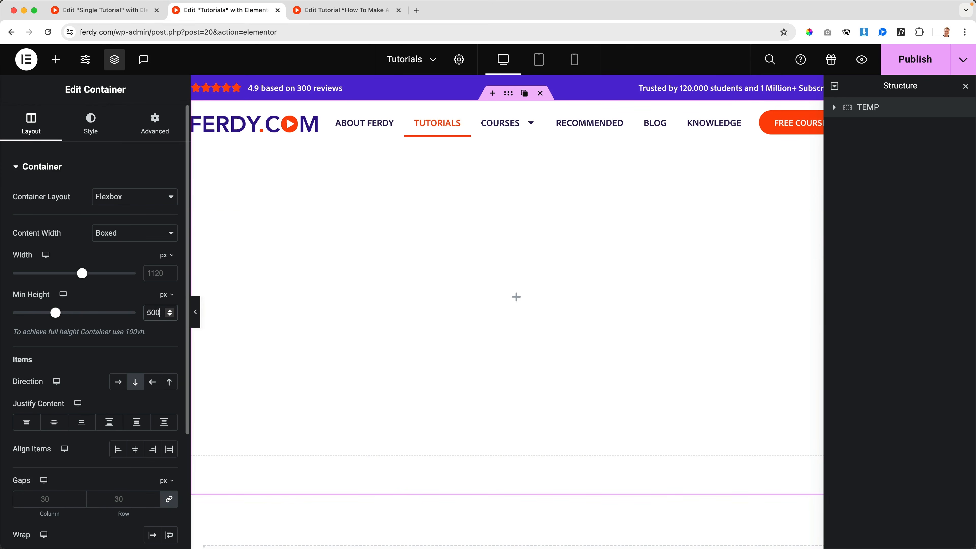
Give the TEMP container a gradient background with the orange global color as its first color and publish the page.
{"action": "left_click", "coordinate": [94, 122]}
{"action": "left_click", "coordinate": [135, 225]}
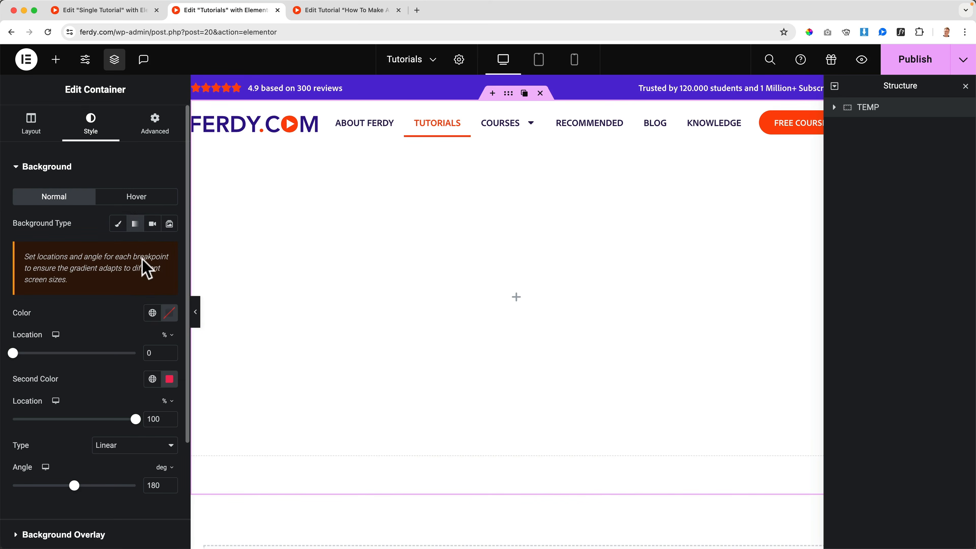
{"action": "left_click", "coordinate": [152, 315]}
{"action": "left_click", "coordinate": [93, 371]}
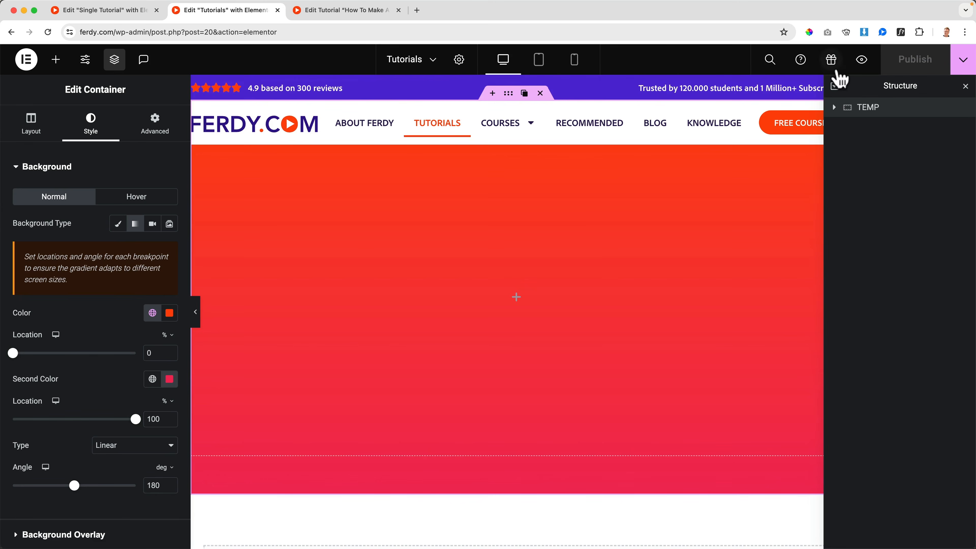
Preview the Tutorials page and look through the live Blog page for comparison.
{"action": "left_click", "coordinate": [861, 60]}
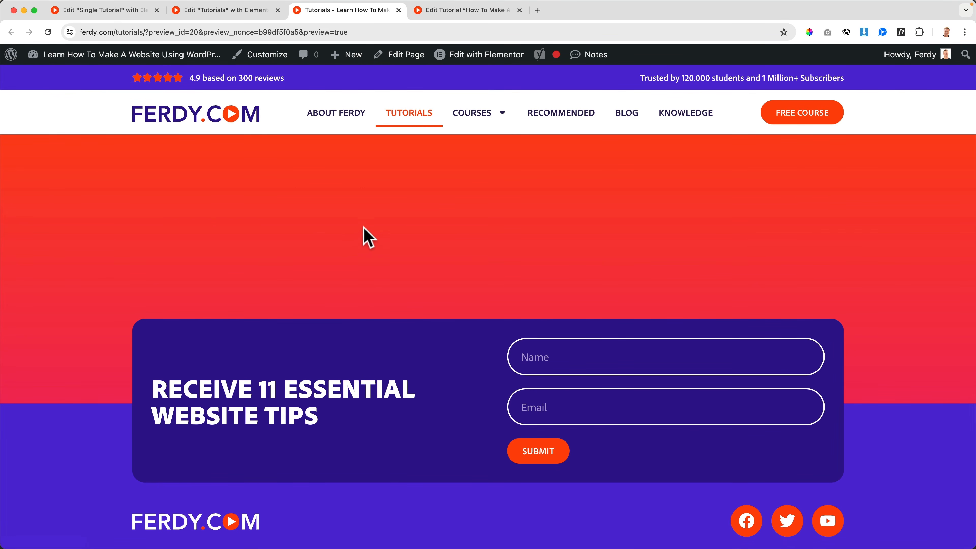
{"action": "left_click", "coordinate": [627, 113]}
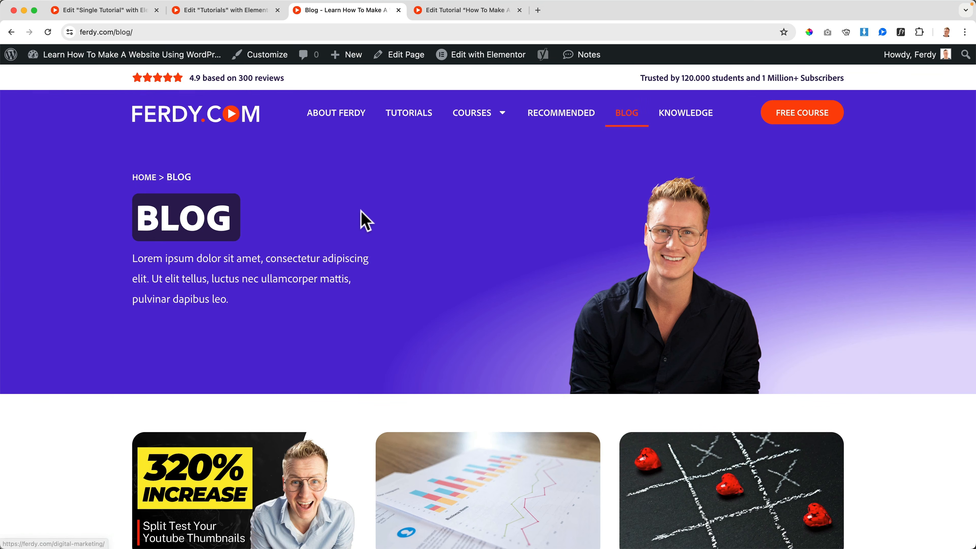
{"action": "scroll", "coordinate": [382, 227], "scroll_direction": "down", "scroll_amount": 10}
{"action": "scroll", "coordinate": [381, 231], "scroll_direction": "up", "scroll_amount": 10}
{"action": "scroll", "coordinate": [379, 235], "scroll_direction": "up", "scroll_amount": 2}
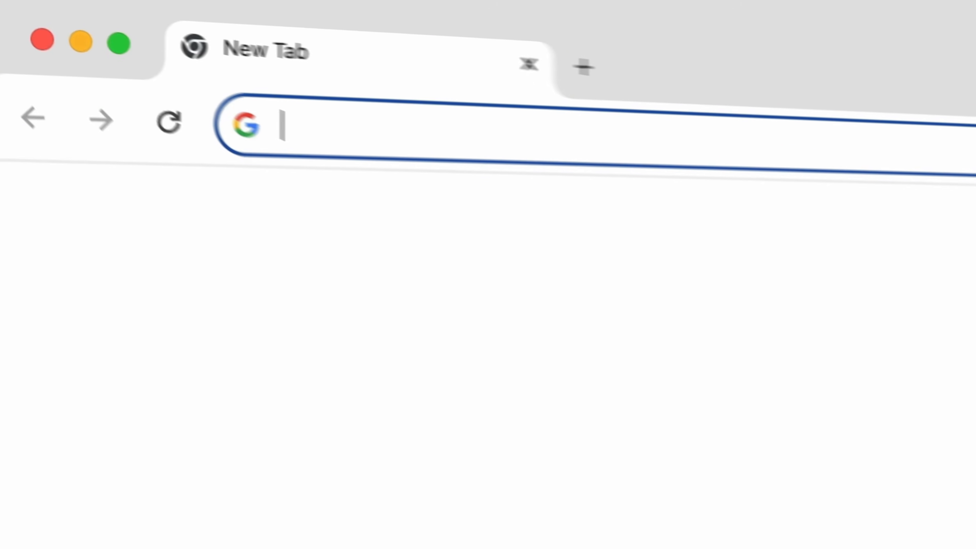
Open ferdy.com/elementorpro and examine the tutorial video, introduction and follow-up tutorials on that page.
{"action": "type", "text": "ferdy.com"}
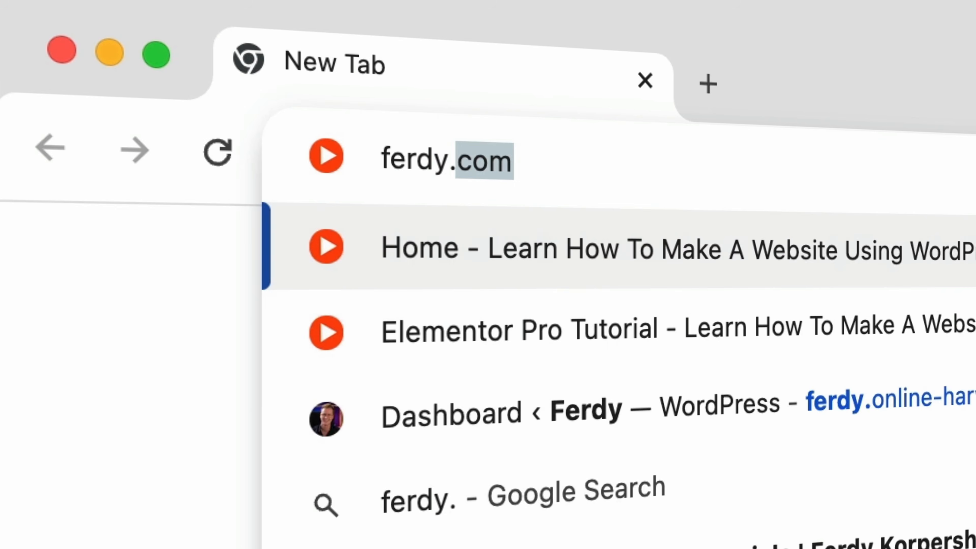
{"action": "type", "text": "/tutorial/element"}
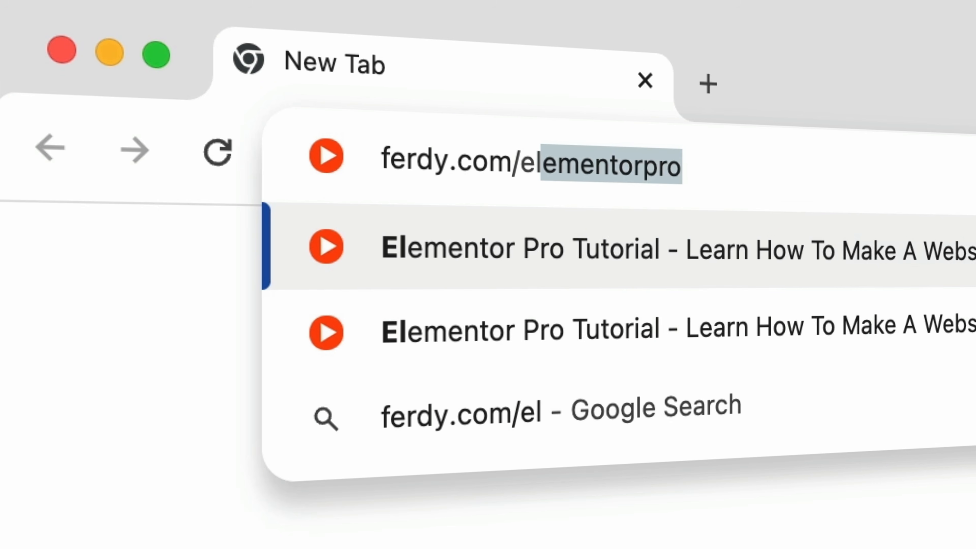
{"action": "type", "text": "or-pro"}
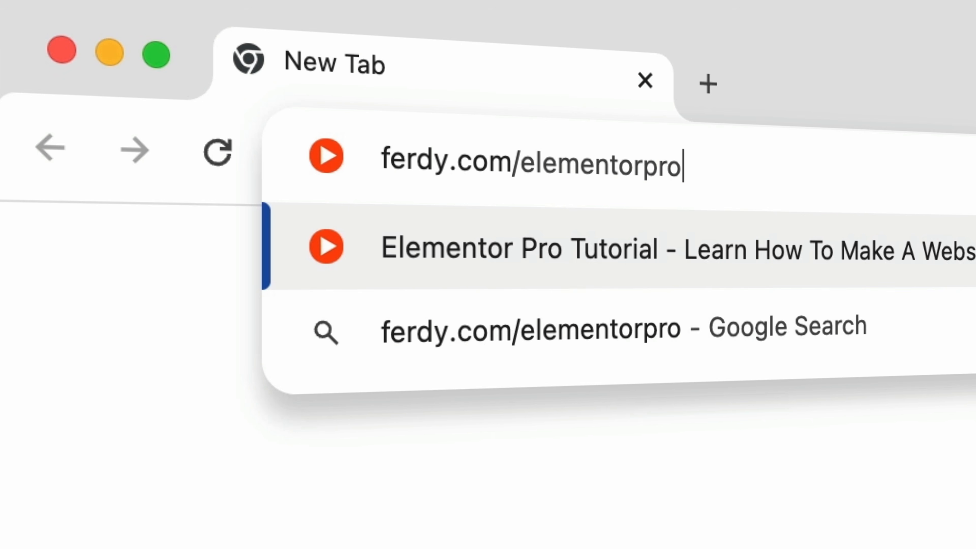
{"action": "key", "text": "Return"}
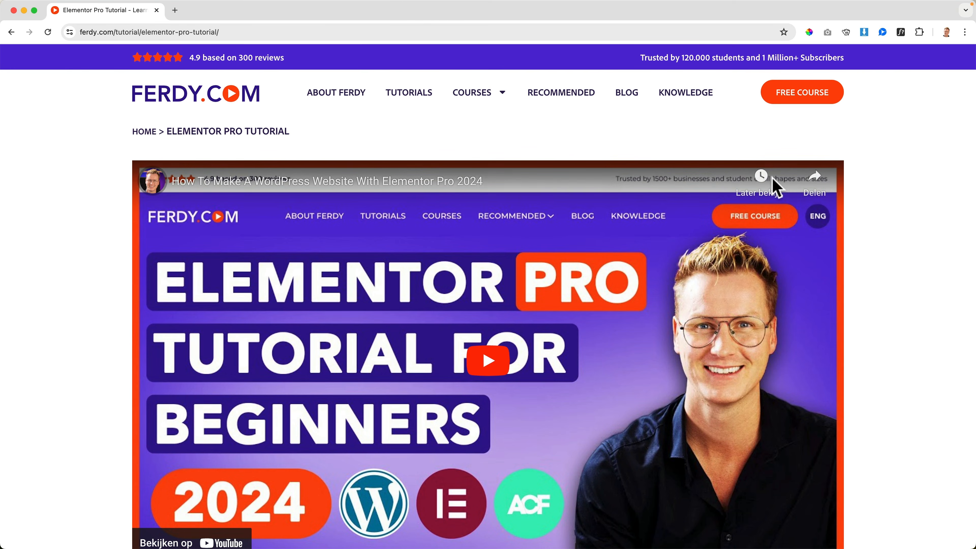
{"action": "scroll", "coordinate": [899, 201], "scroll_direction": "down", "scroll_amount": 5}
{"action": "left_click", "coordinate": [504, 206]}
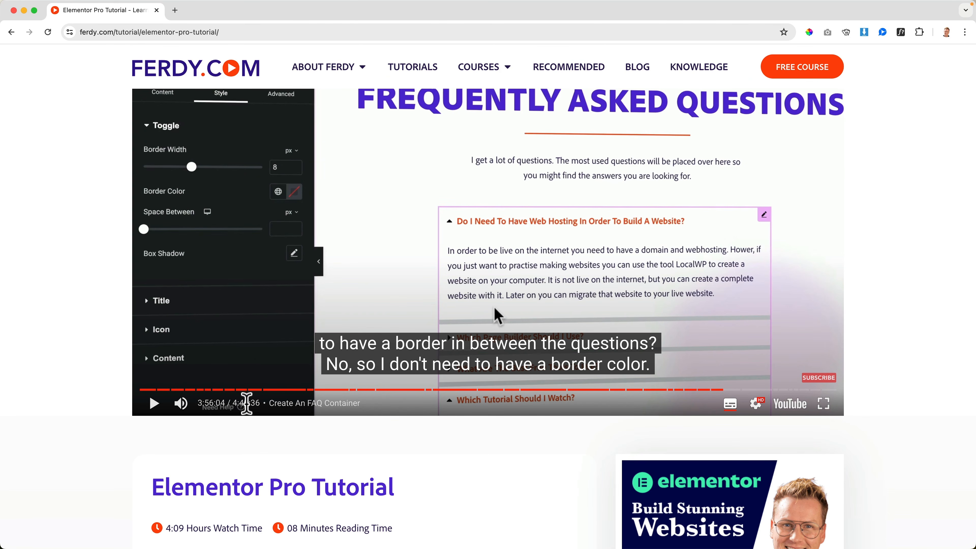
{"action": "scroll", "coordinate": [283, 391], "scroll_direction": "up", "scroll_amount": 1}
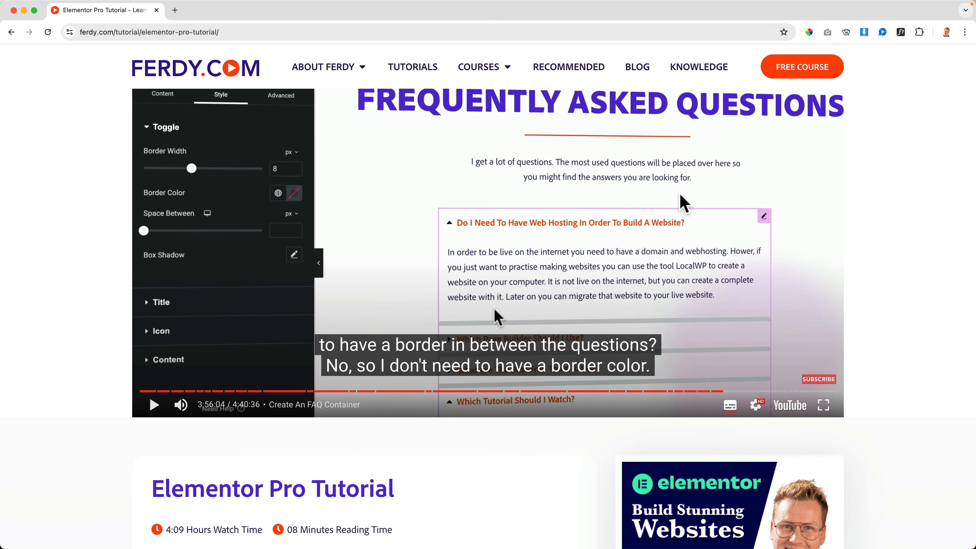
{"action": "scroll", "coordinate": [596, 264], "scroll_direction": "down", "scroll_amount": 15}
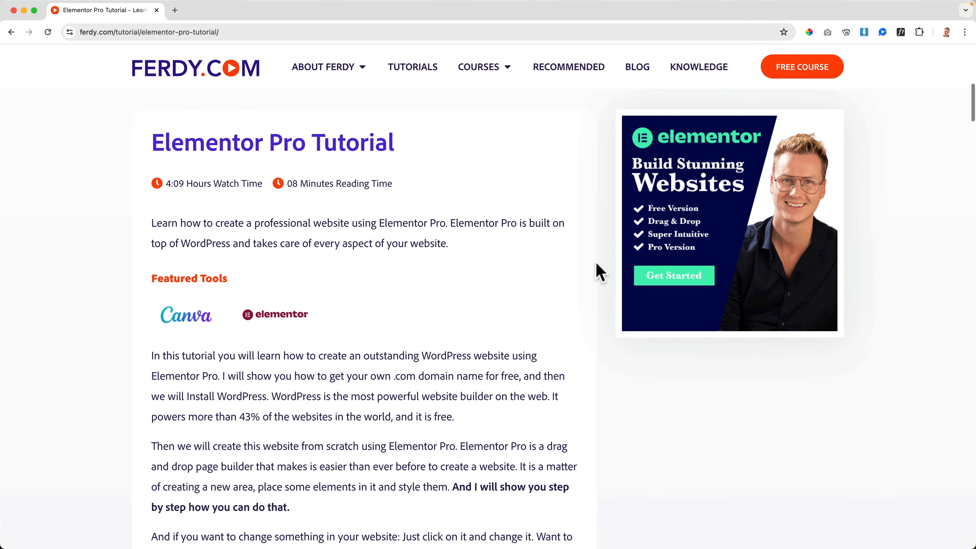
{"action": "scroll", "coordinate": [596, 263], "scroll_direction": "down", "scroll_amount": 6}
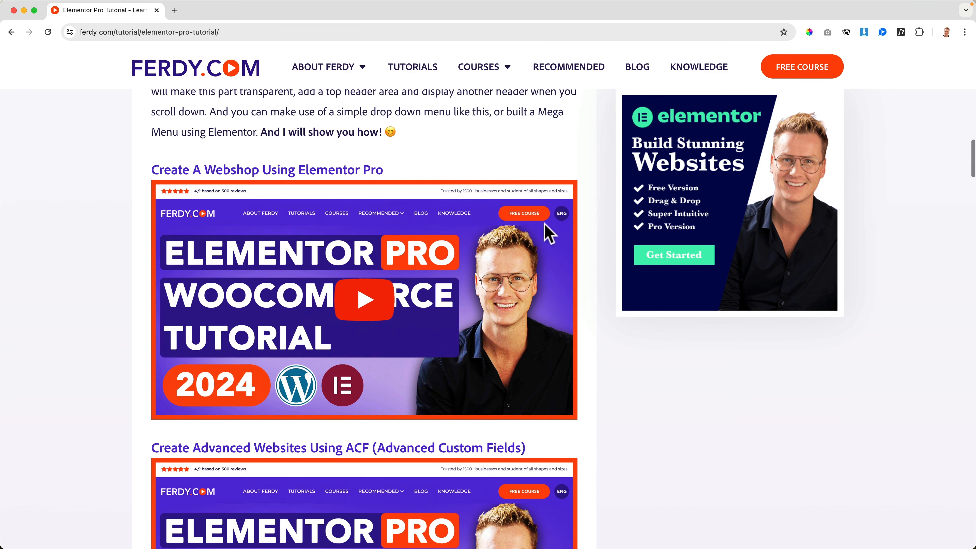
{"action": "scroll", "coordinate": [280, 246], "scroll_direction": "down", "scroll_amount": 6}
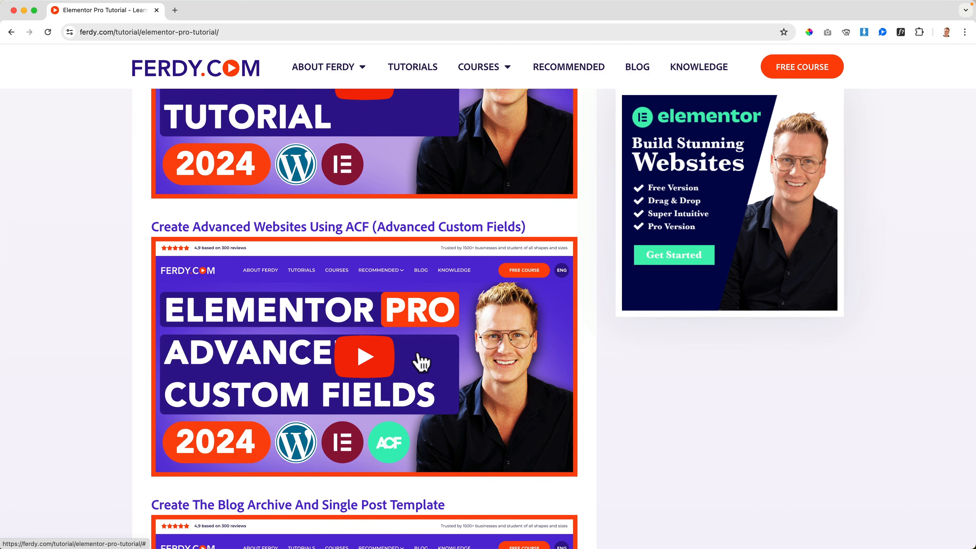
{"action": "scroll", "coordinate": [422, 362], "scroll_direction": "down", "scroll_amount": 7}
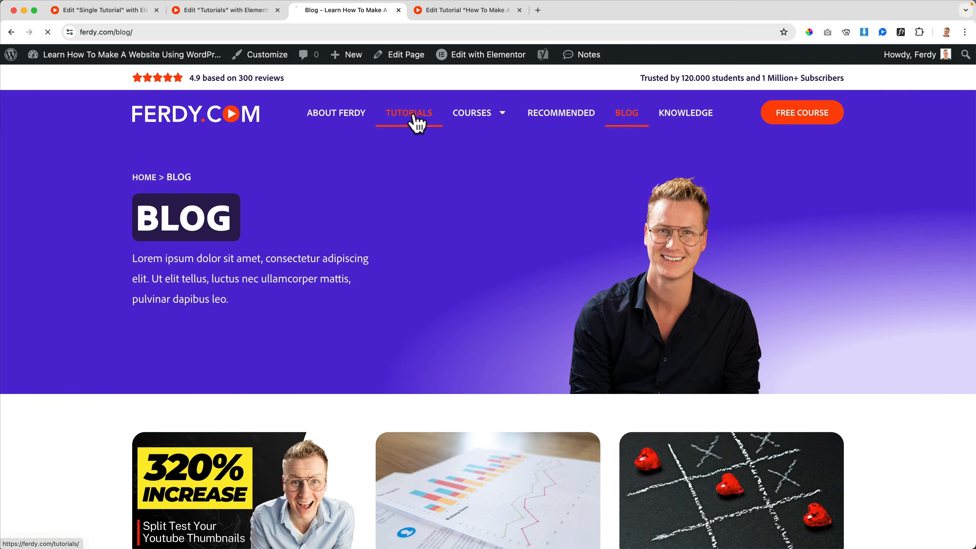
Check the live Tutorials page, then export the Blog Archive template from the Theme Builder's archive templates.
{"action": "left_click", "coordinate": [414, 119]}
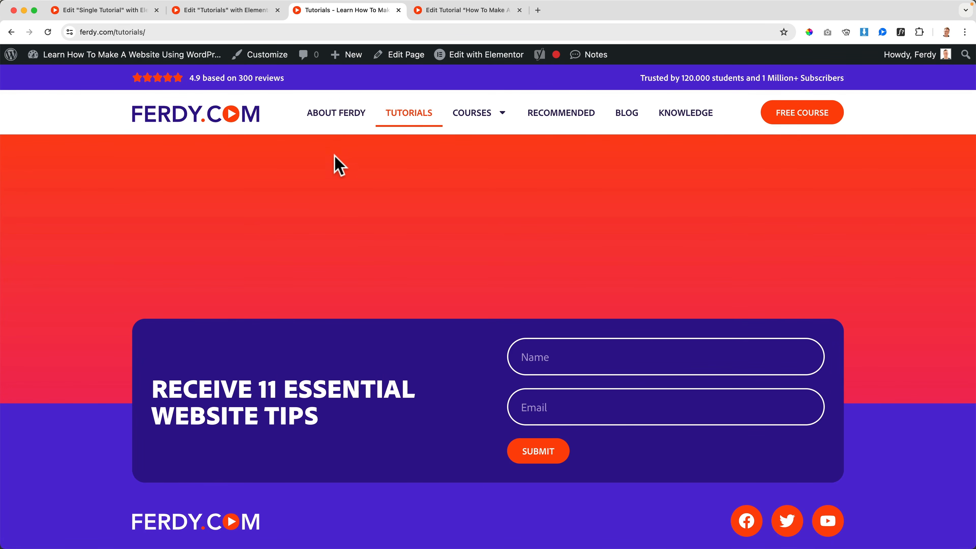
{"action": "left_click", "coordinate": [89, 11]}
{"action": "left_click", "coordinate": [27, 62]}
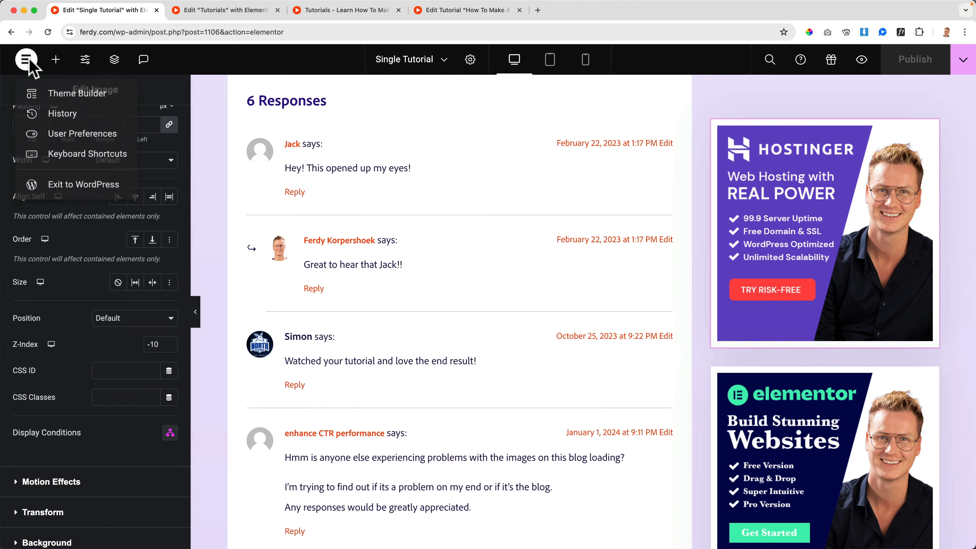
{"action": "left_click", "coordinate": [43, 96]}
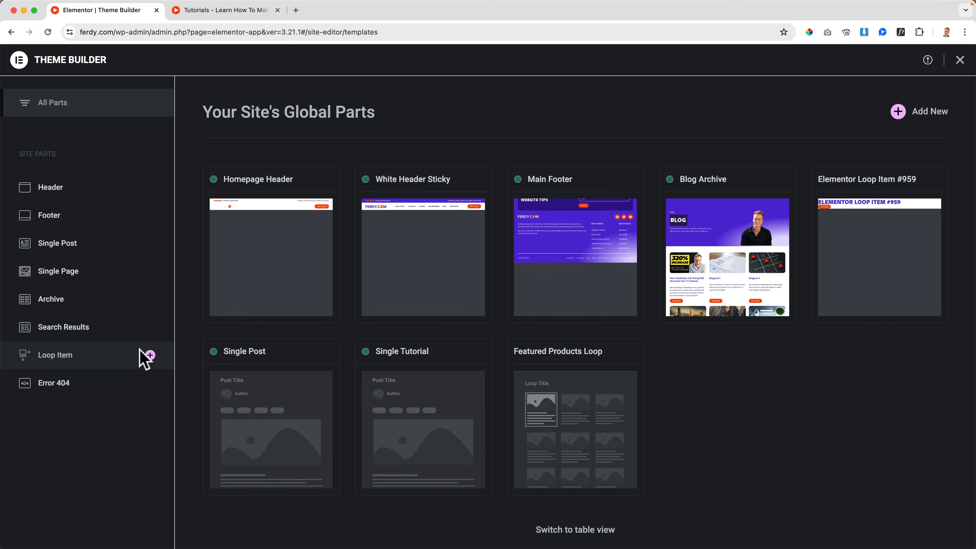
{"action": "left_click", "coordinate": [62, 302]}
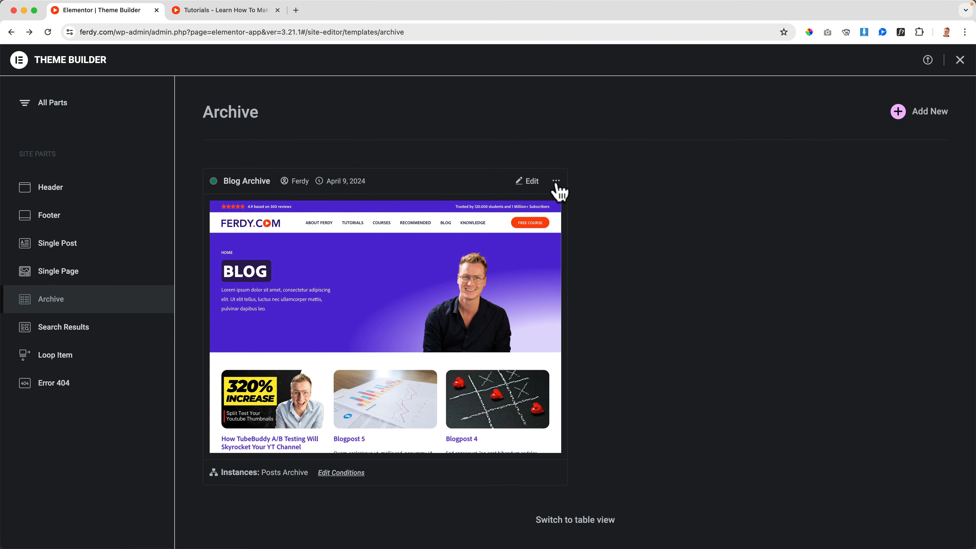
{"action": "left_click", "coordinate": [547, 206]}
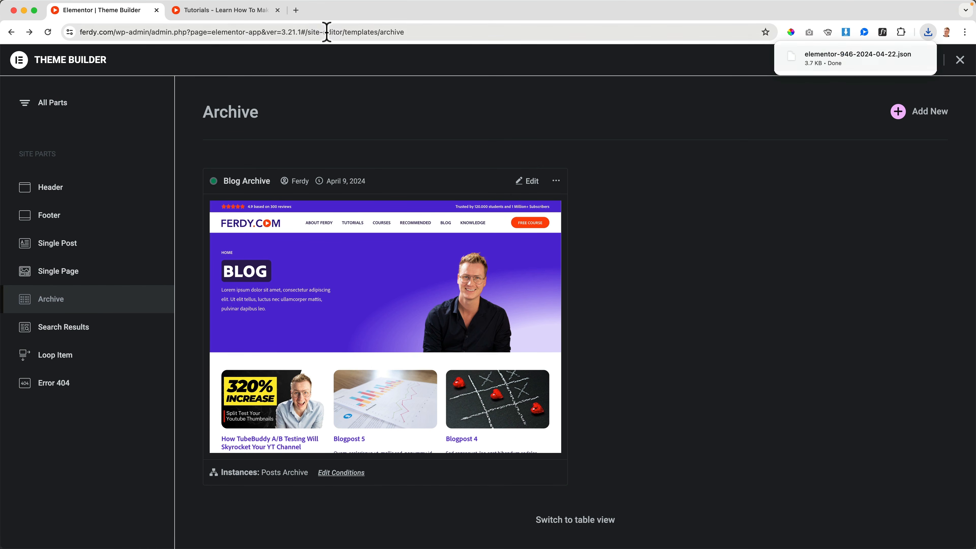
Open the Tutorials page in Elementor and insert the saved Blog Archive template below TEMP, applying its settings.
{"action": "left_click", "coordinate": [215, 11]}
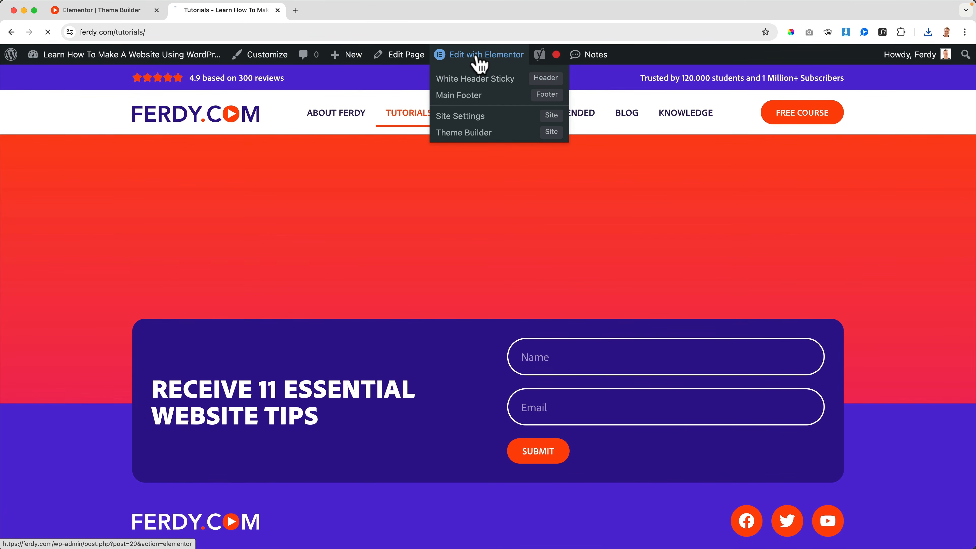
{"action": "left_click", "coordinate": [479, 63]}
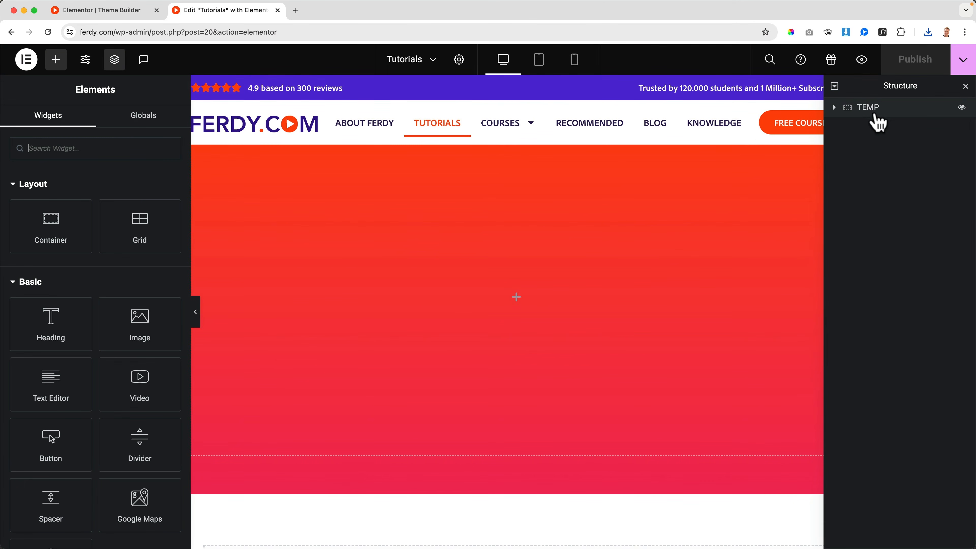
{"action": "left_click", "coordinate": [872, 110]}
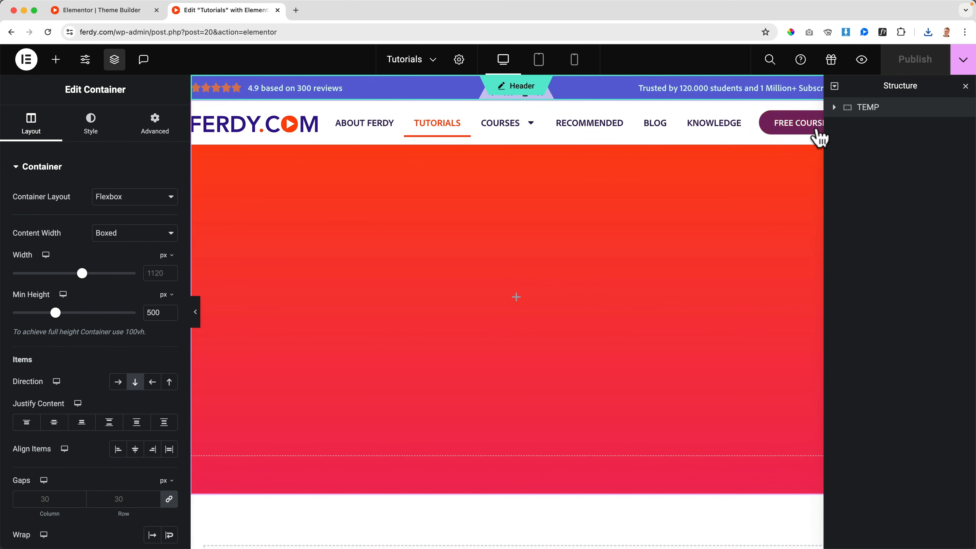
{"action": "scroll", "coordinate": [558, 494], "scroll_direction": "down", "scroll_amount": 5}
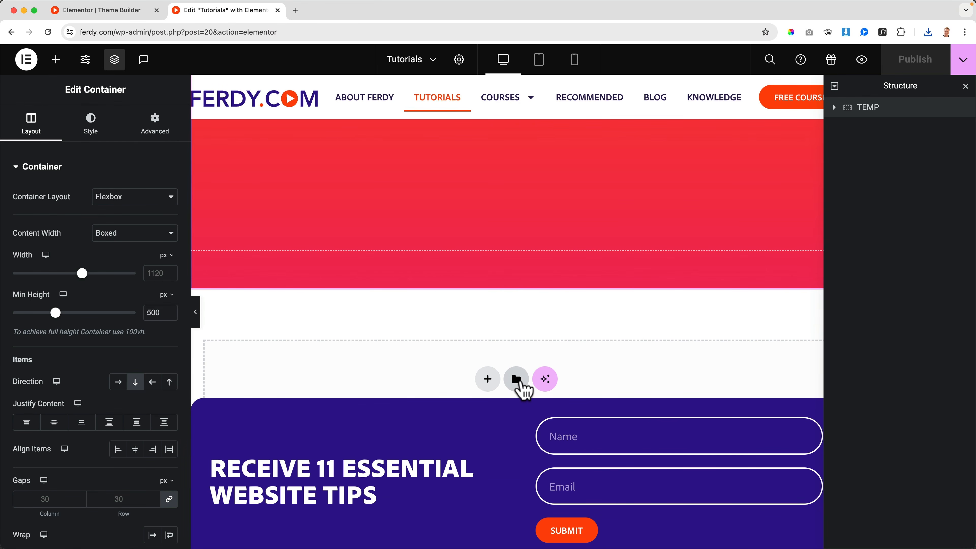
{"action": "left_click", "coordinate": [517, 380]}
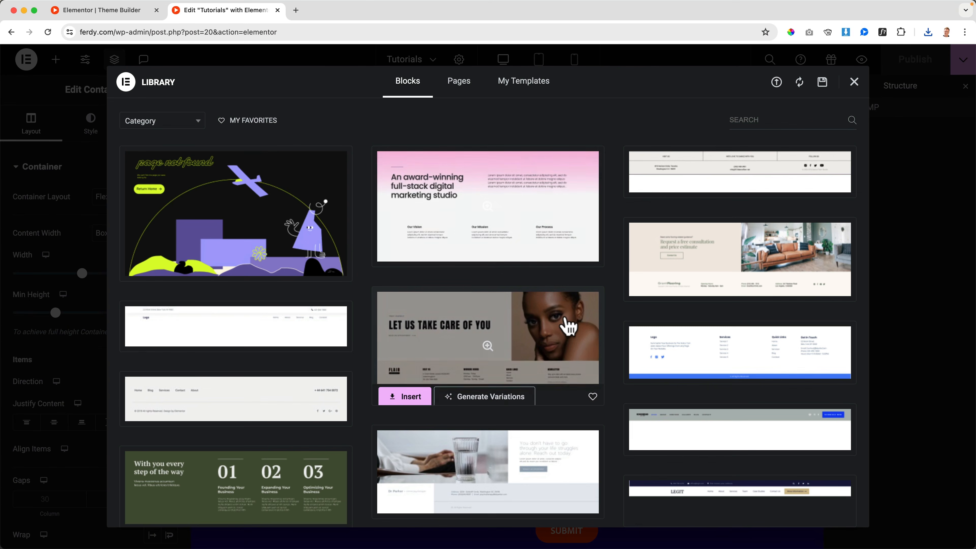
{"action": "left_click", "coordinate": [518, 92]}
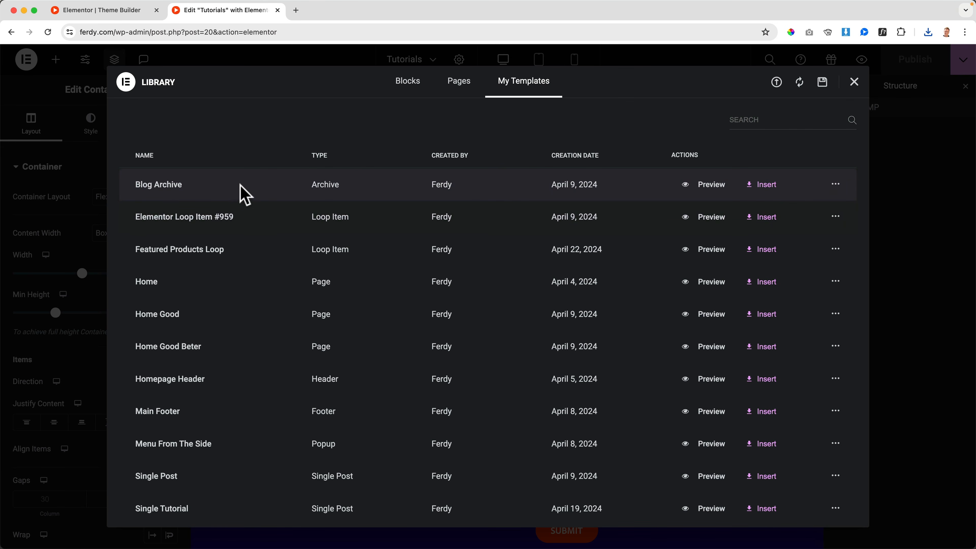
{"action": "left_click", "coordinate": [770, 189]}
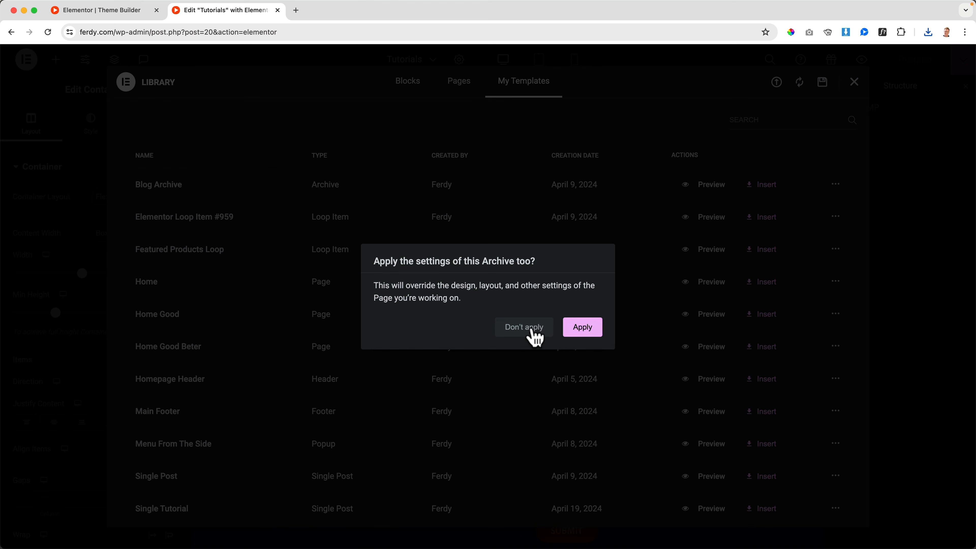
{"action": "left_click", "coordinate": [577, 330]}
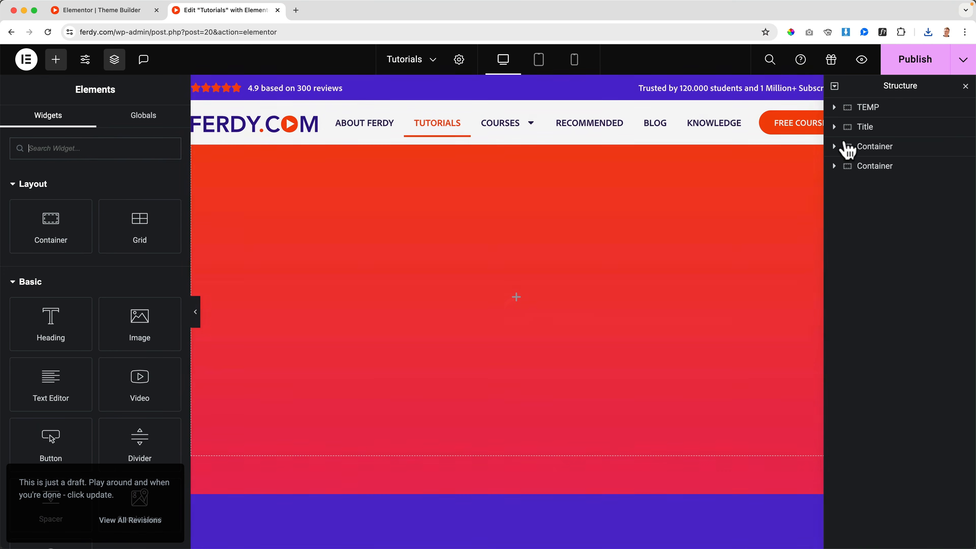
Move the TEMP container below the Title container and the two other inserted containers.
{"action": "left_click_drag", "start_coordinate": [870, 141], "coordinate": [873, 178]}
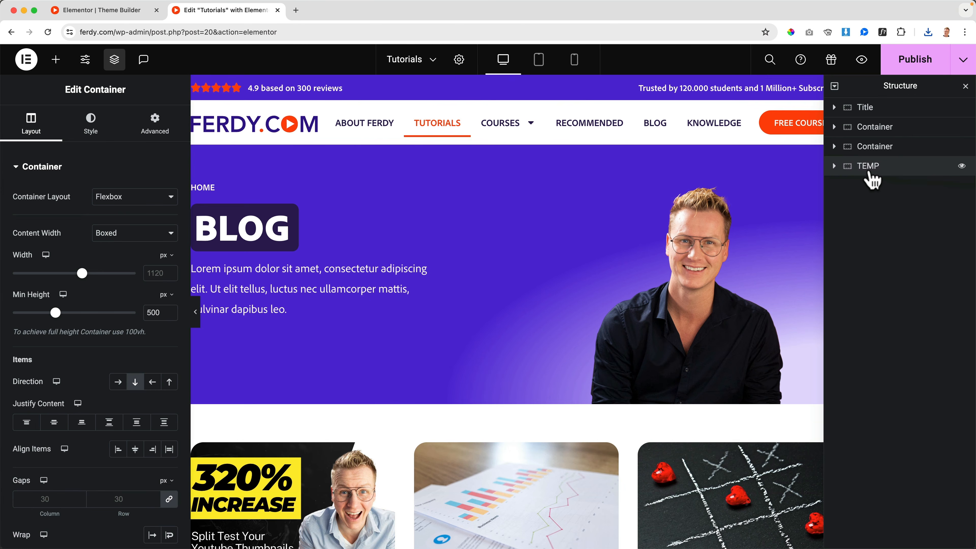
{"action": "scroll", "coordinate": [351, 260], "scroll_direction": "down", "scroll_amount": 1}
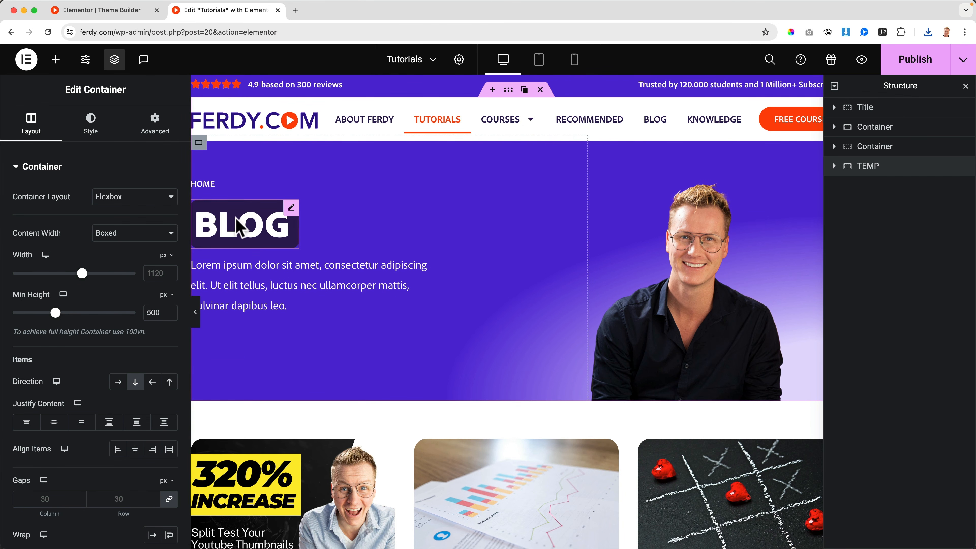
{"action": "scroll", "coordinate": [406, 276], "scroll_direction": "down", "scroll_amount": 5}
{"action": "scroll", "coordinate": [407, 277], "scroll_direction": "up", "scroll_amount": 5}
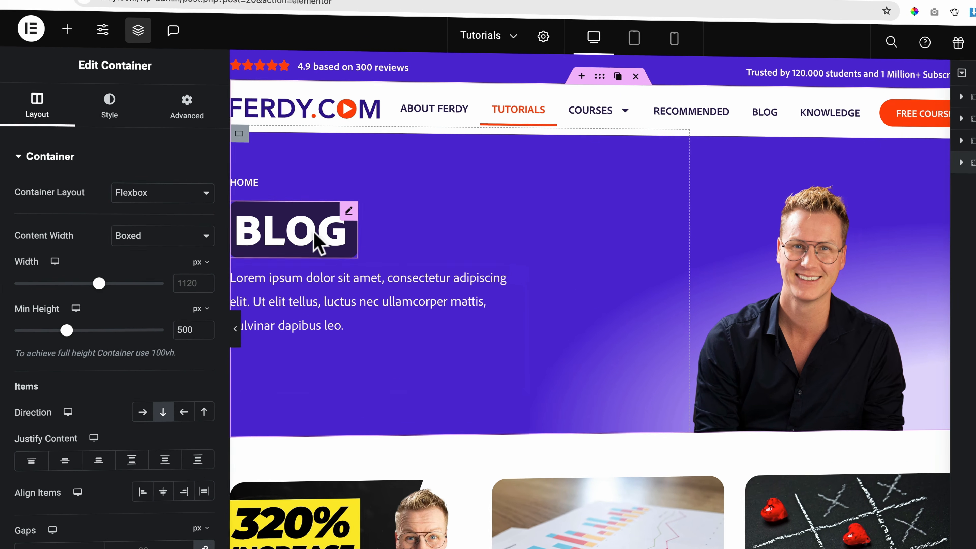
Change the Blog heading's text in the Title container to Tutorials.
{"action": "left_click", "coordinate": [261, 231]}
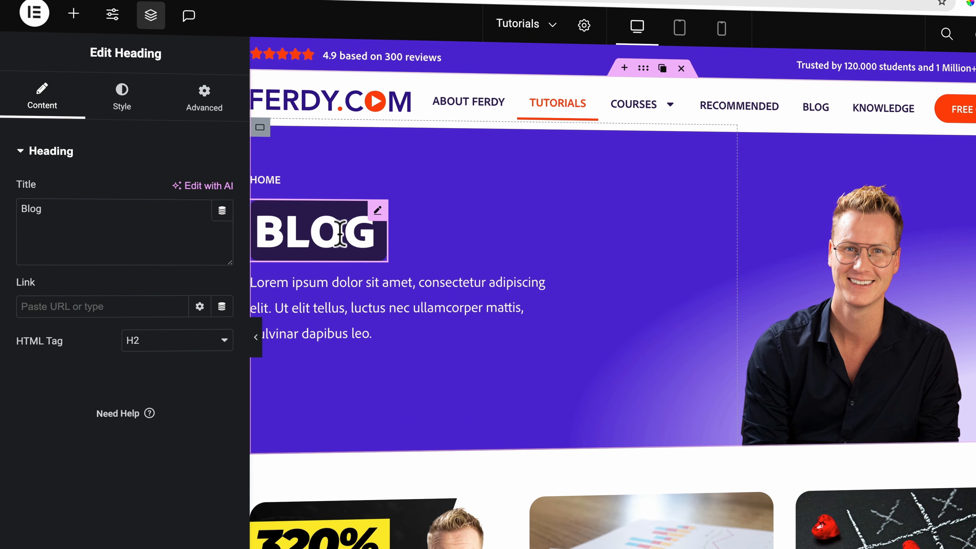
{"action": "triple_click", "coordinate": [164, 212]}
{"action": "type", "text": "Tutorials"}
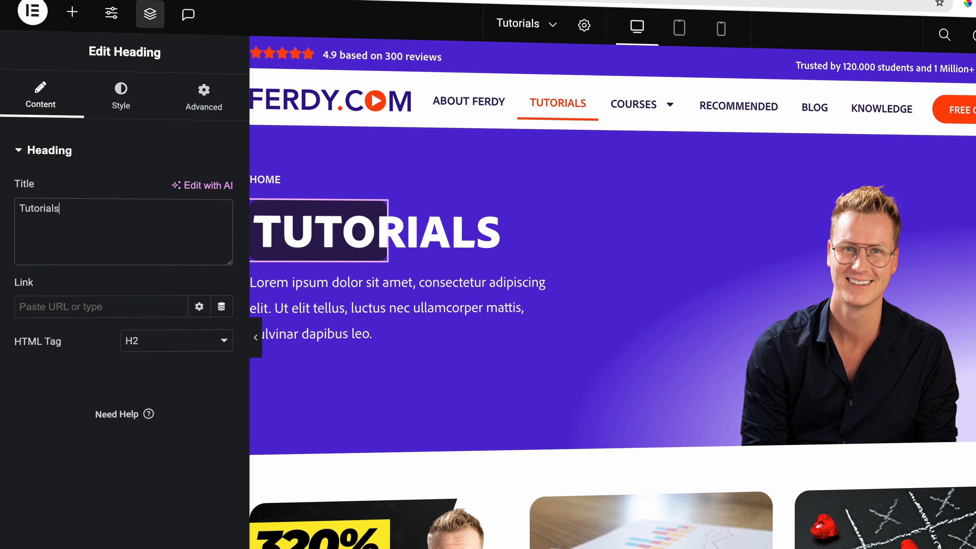
Set the Tutorials heading's custom width to 324 px so its dark background covers the whole word.
{"action": "left_click", "coordinate": [206, 103]}
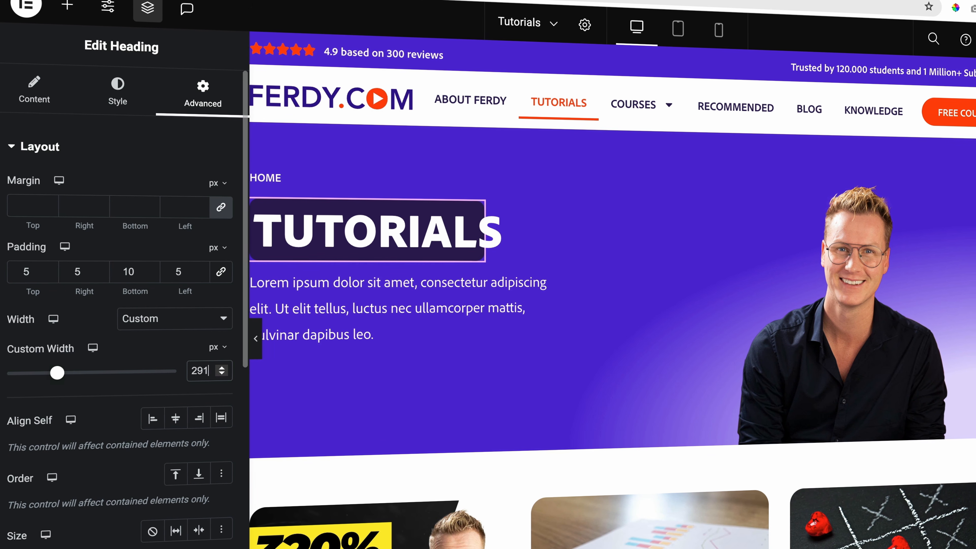
{"action": "key", "text": "Up"}
{"action": "key", "text": "Up"}
{"action": "key", "text": "Up"}
{"action": "key", "text": "Up"}
{"action": "key", "text": "Up"}
{"action": "key", "text": "Up"}
{"action": "key", "text": "Up"}
{"action": "key", "text": "Up"}
{"action": "key", "text": "Up"}
{"action": "key", "text": "Up"}
{"action": "key", "text": "Up"}
{"action": "key", "text": "Up"}
{"action": "key", "text": "Up"}
{"action": "key", "text": "Up"}
{"action": "key", "text": "Up"}
{"action": "key", "text": "Up"}
{"action": "key", "text": "Up"}
{"action": "key", "text": "Up"}
{"action": "key", "text": "Up"}
{"action": "key", "text": "Up"}
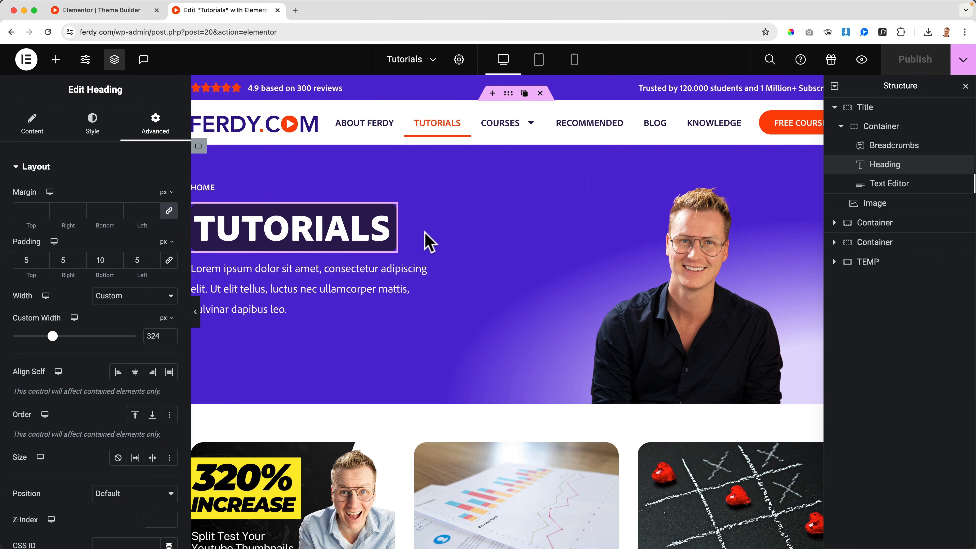
Set the query source of the loop grid below the title section to Tutorials.
{"action": "scroll", "coordinate": [421, 245], "scroll_direction": "down", "scroll_amount": 5}
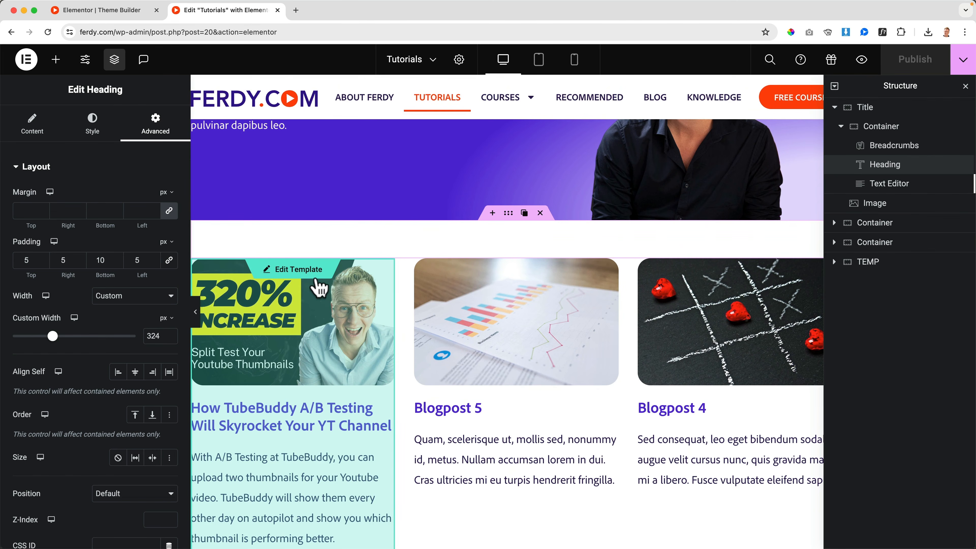
{"action": "left_click", "coordinate": [965, 87]}
{"action": "left_click", "coordinate": [933, 267]}
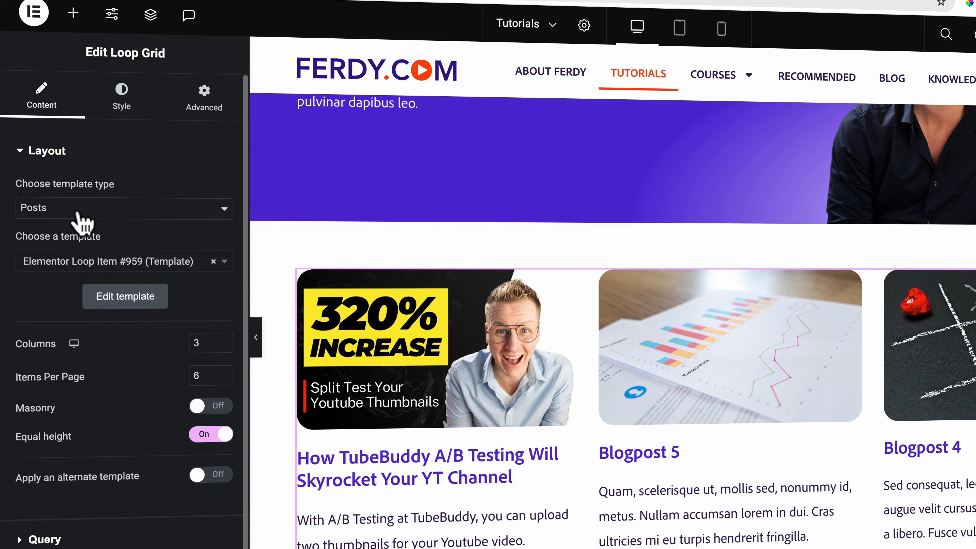
{"action": "left_click", "coordinate": [38, 150]}
{"action": "left_click", "coordinate": [33, 191]}
{"action": "left_click", "coordinate": [152, 232]}
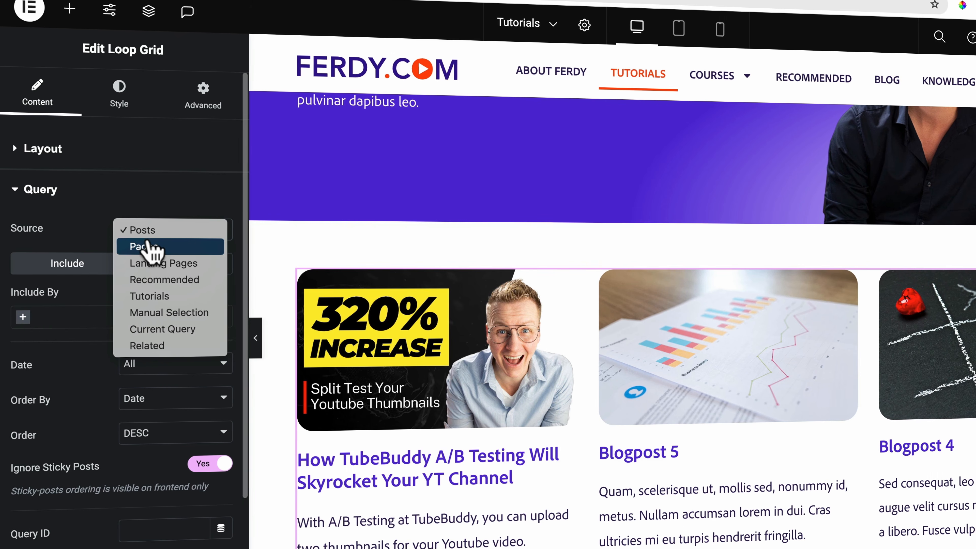
{"action": "left_click", "coordinate": [157, 306]}
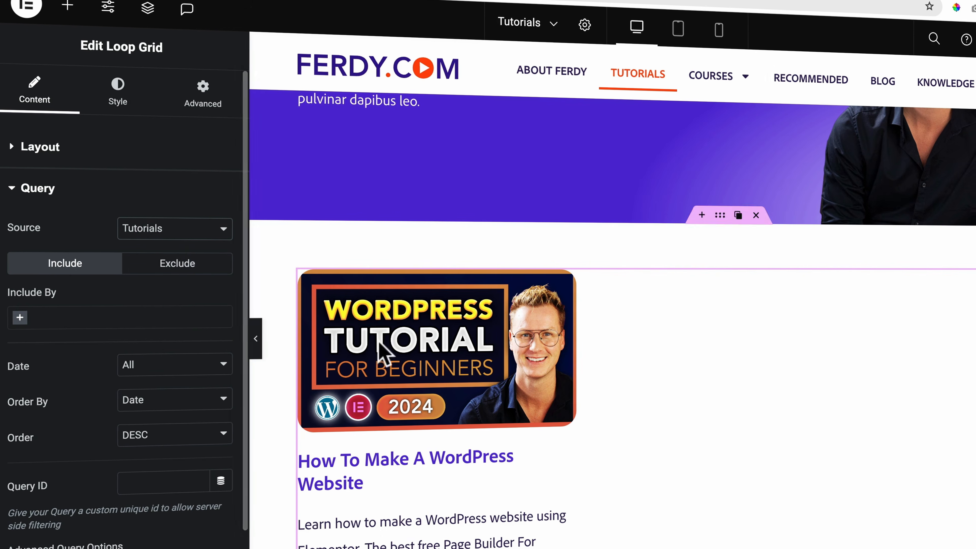
{"action": "scroll", "coordinate": [610, 375], "scroll_direction": "down", "scroll_amount": 3}
{"action": "scroll", "coordinate": [577, 293], "scroll_direction": "up", "scroll_amount": 5}
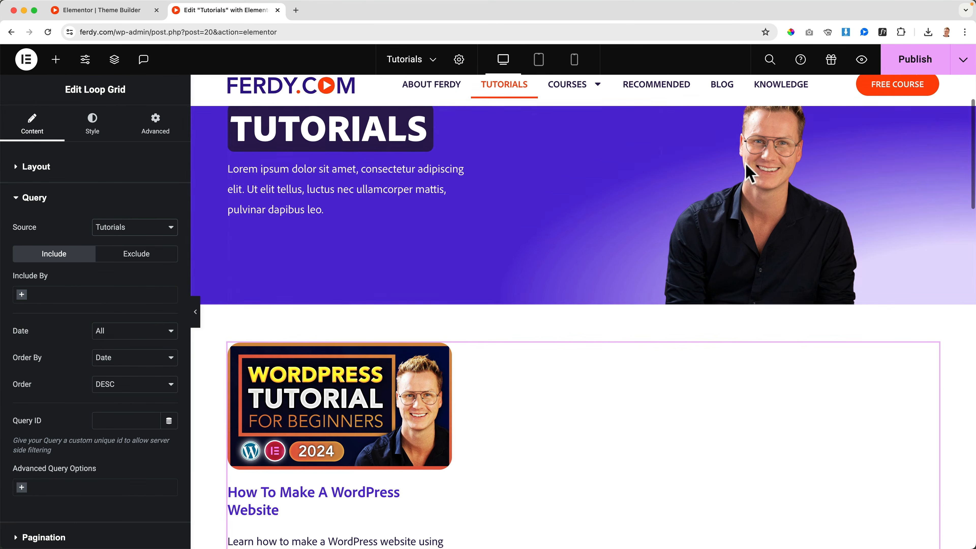
Preview the Tutorials page, close the editor, and check the tutorial grid on the site's Tutorials page.
{"action": "left_click", "coordinate": [859, 65]}
{"action": "left_click", "coordinate": [278, 10]}
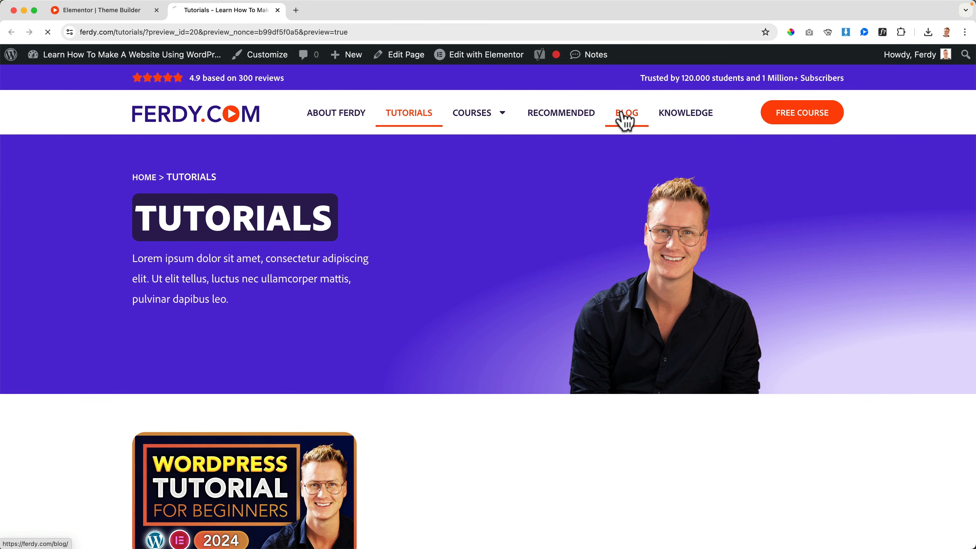
{"action": "left_click", "coordinate": [418, 120]}
{"action": "scroll", "coordinate": [257, 279], "scroll_direction": "down", "scroll_amount": 15}
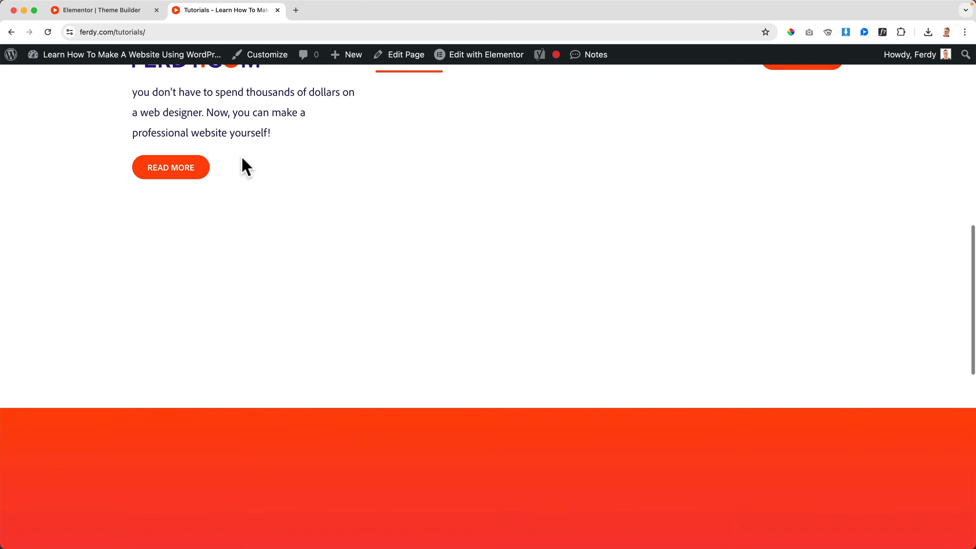
Open the How To Make A WordPress Website tutorial from the grid and examine its page down to the footer.
{"action": "scroll", "coordinate": [244, 166], "scroll_direction": "up", "scroll_amount": 8}
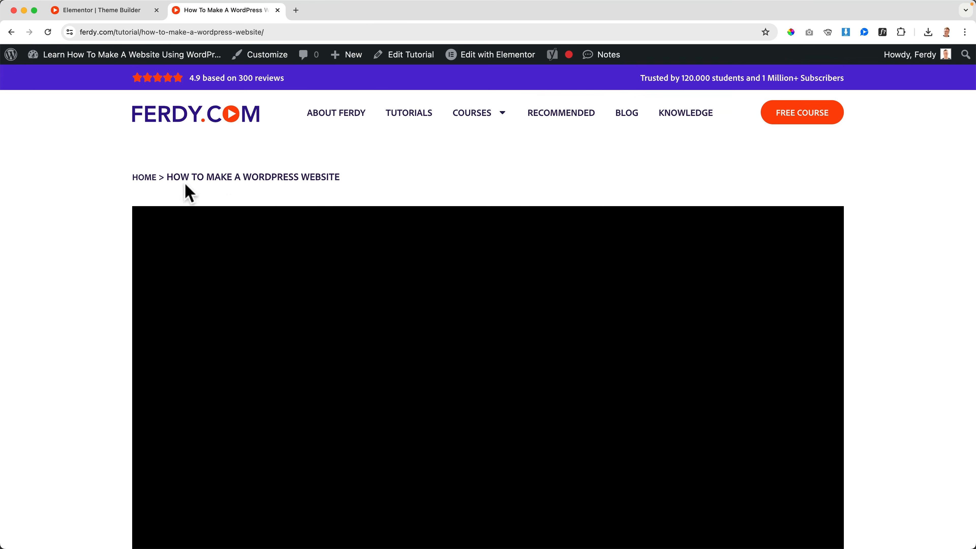
{"action": "scroll", "coordinate": [96, 198], "scroll_direction": "down", "scroll_amount": 5}
{"action": "scroll", "coordinate": [96, 198], "scroll_direction": "down", "scroll_amount": 15}
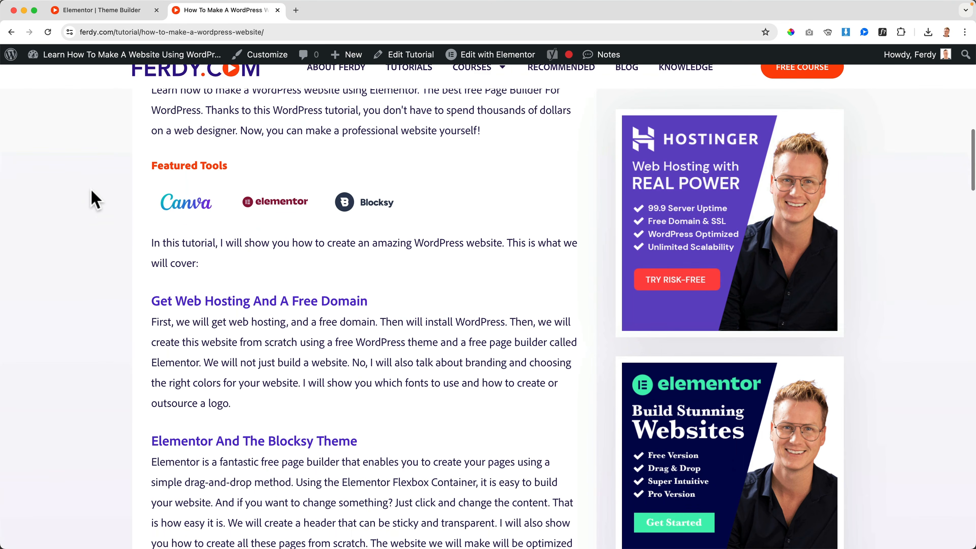
{"action": "scroll", "coordinate": [96, 198], "scroll_direction": "down", "scroll_amount": 20}
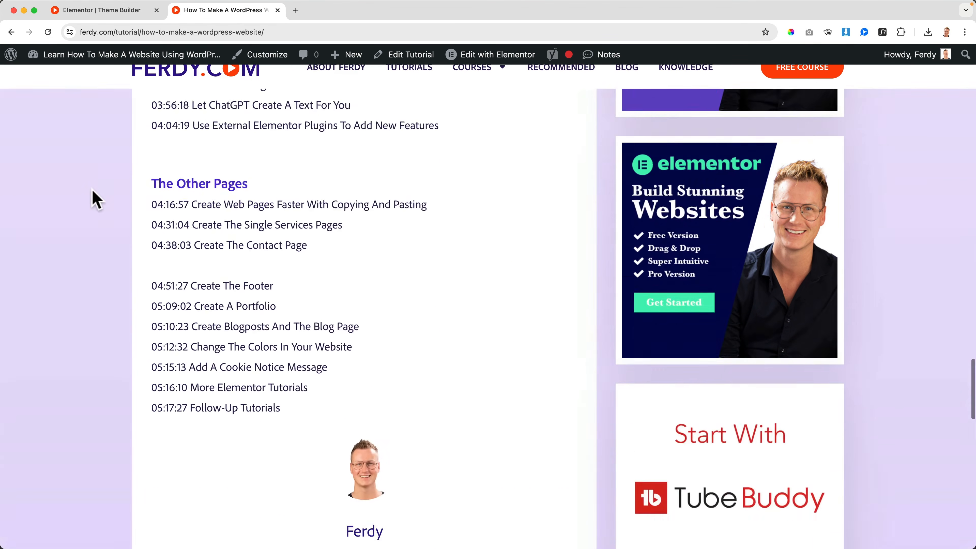
{"action": "scroll", "coordinate": [133, 189], "scroll_direction": "down", "scroll_amount": 5}
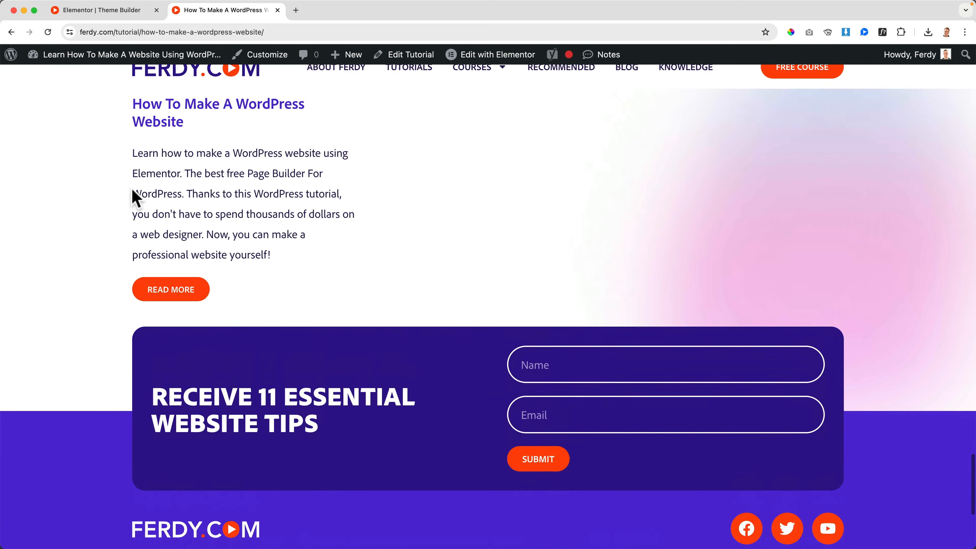
{"action": "scroll", "coordinate": [134, 190], "scroll_direction": "up", "scroll_amount": 20}
{"action": "scroll", "coordinate": [136, 194], "scroll_direction": "up", "scroll_amount": 15}
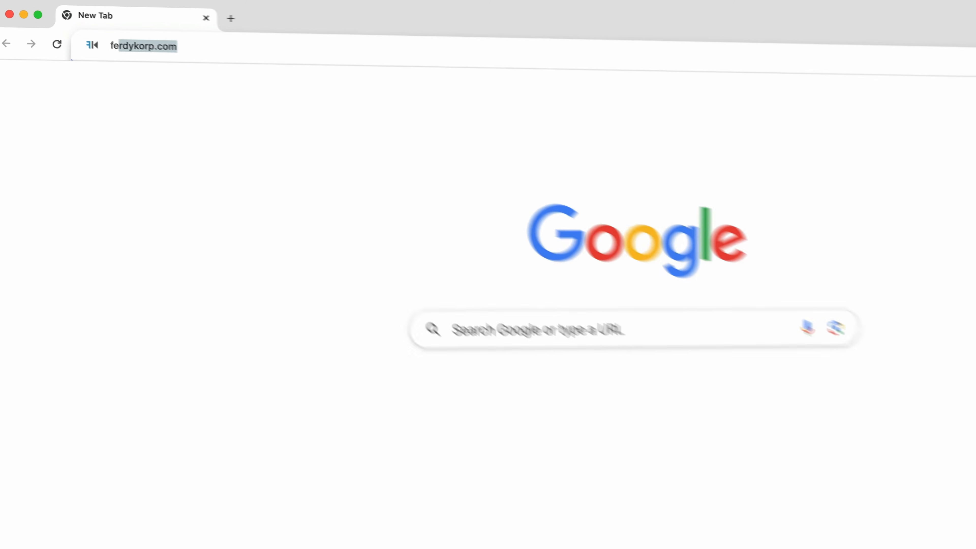
Go to ferdy.com/elementorpro and look through the Elementor Pro Tutorial page's list of additional video tutorials.
{"action": "type", "text": "rdy.com/ele"}
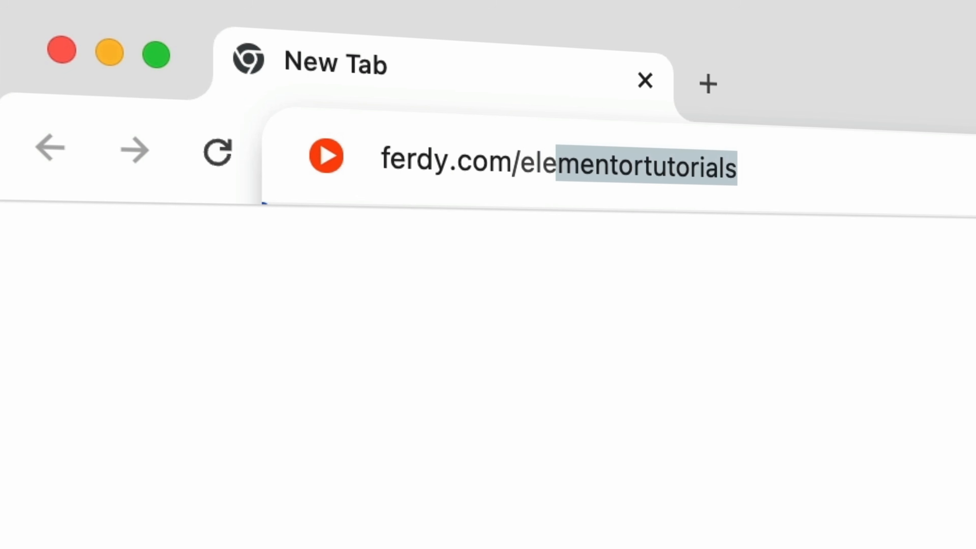
{"action": "type", "text": "mentorpro"}
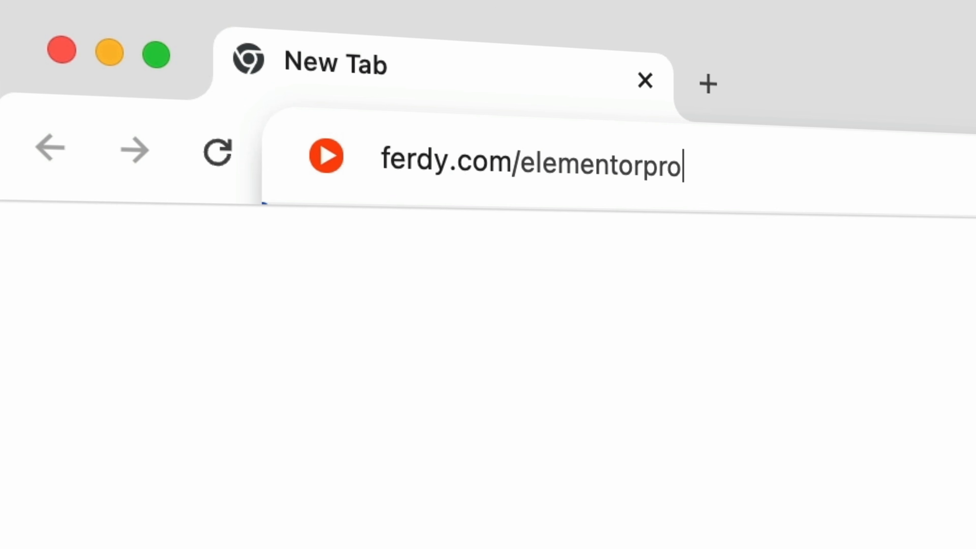
{"action": "key", "text": "Return"}
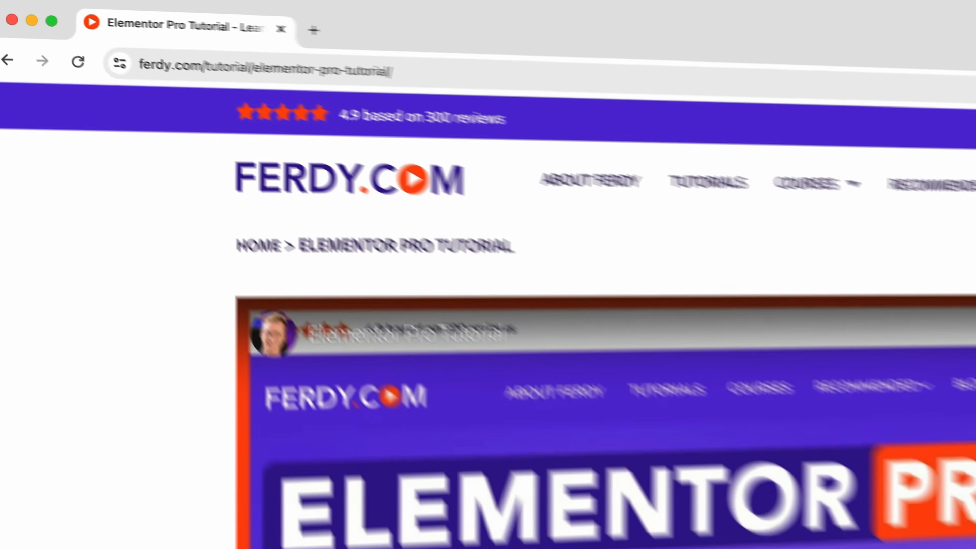
{"action": "scroll", "coordinate": [844, 204], "scroll_direction": "down", "scroll_amount": 5}
{"action": "scroll", "coordinate": [843, 203], "scroll_direction": "down", "scroll_amount": 10}
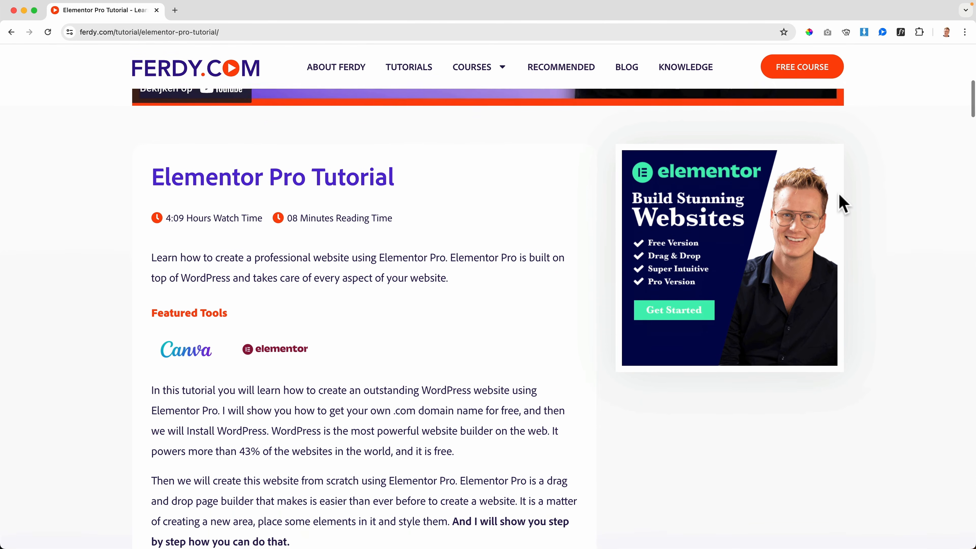
{"action": "scroll", "coordinate": [844, 203], "scroll_direction": "down", "scroll_amount": 10}
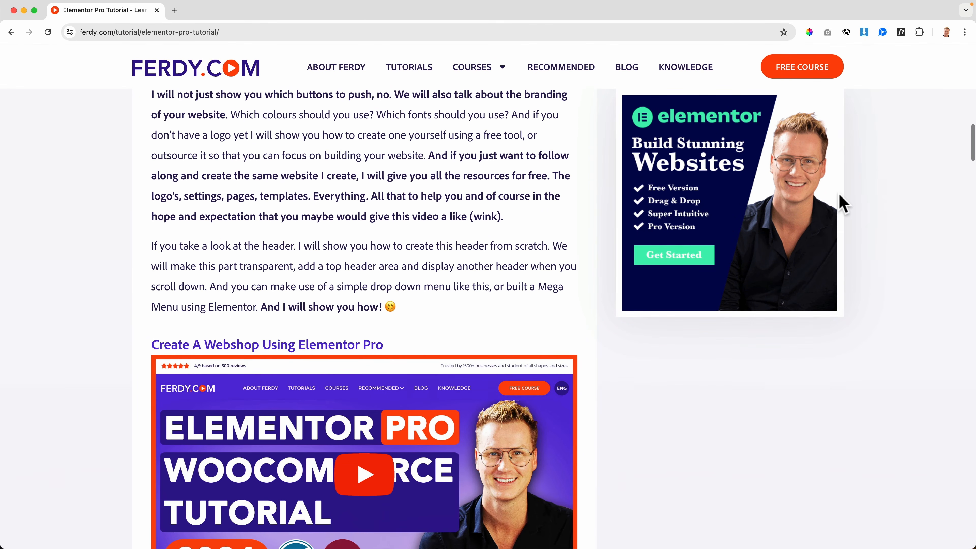
{"action": "scroll", "coordinate": [844, 203], "scroll_direction": "down", "scroll_amount": 10}
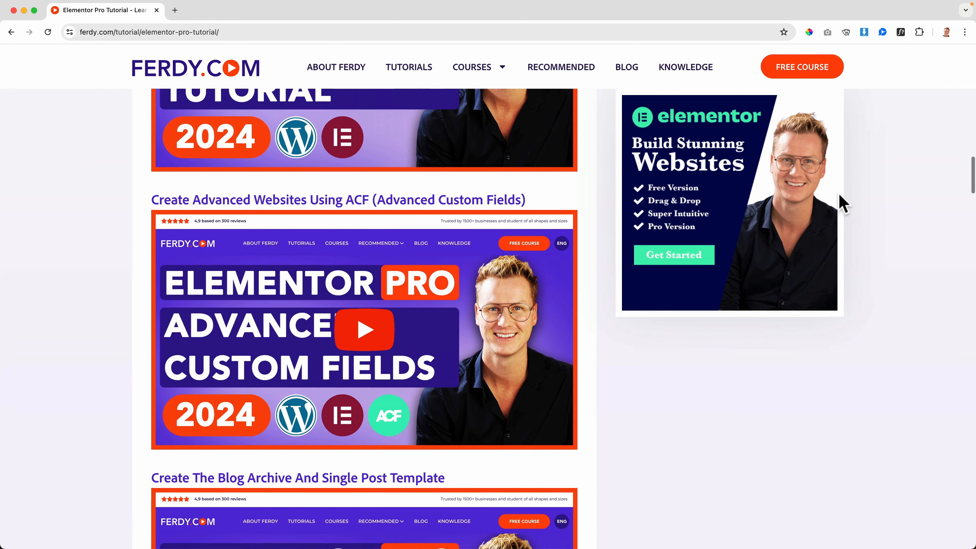
{"action": "scroll", "coordinate": [844, 203], "scroll_direction": "down", "scroll_amount": 9}
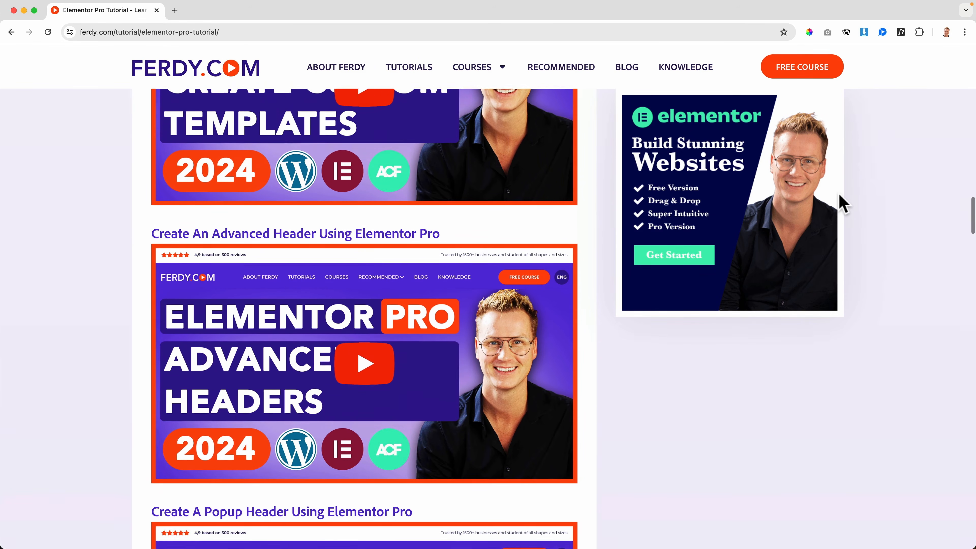